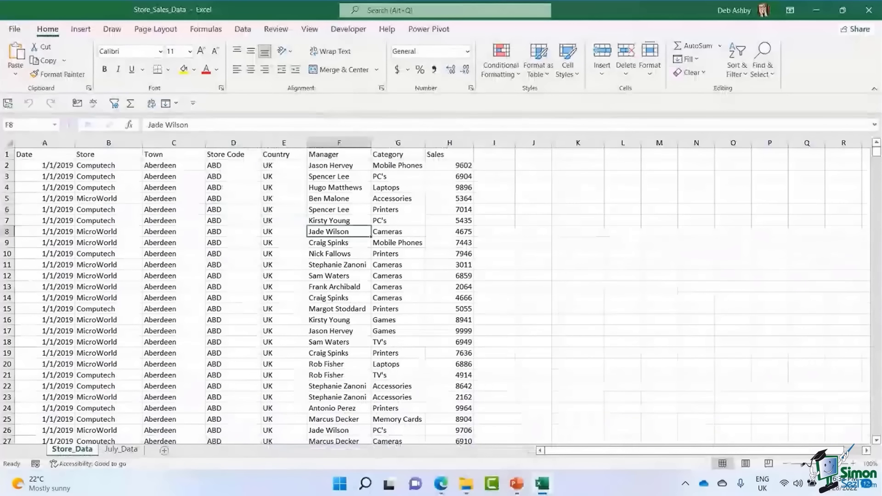
Compare the data layout of the Store_Data and July_Data worksheets, ending on Store_Data.
click(339, 210)
click(174, 177)
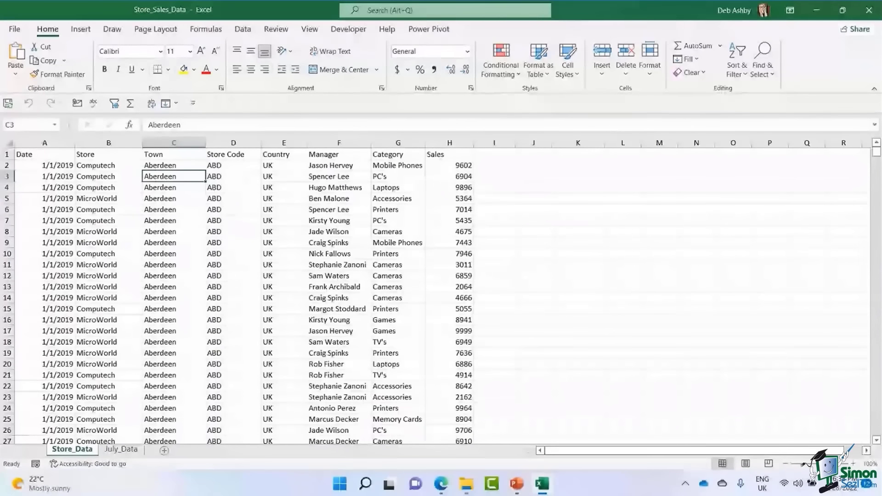
key(ctrl+Page_Down)
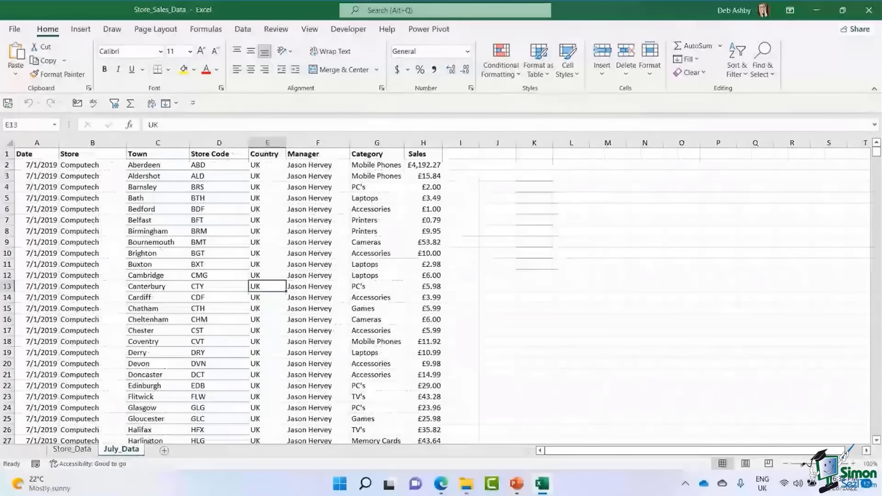
click(200, 275)
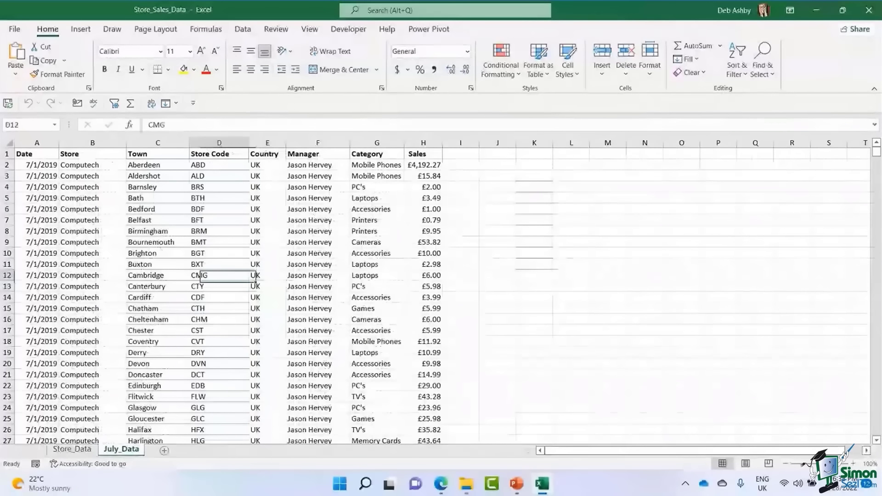
click(312, 287)
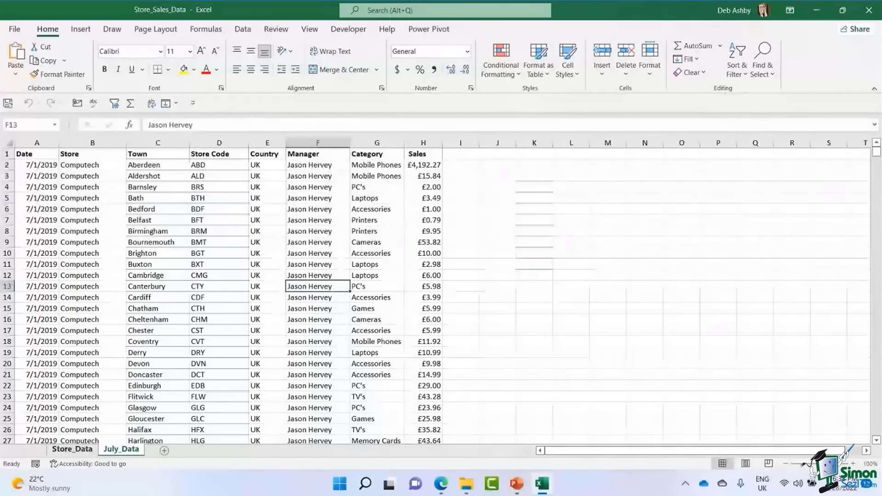
key(ctrl+Page_Up)
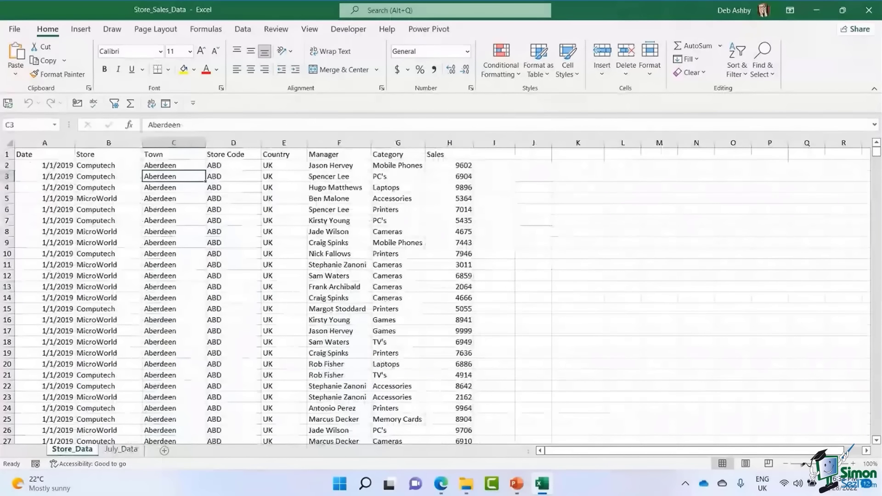
click(234, 254)
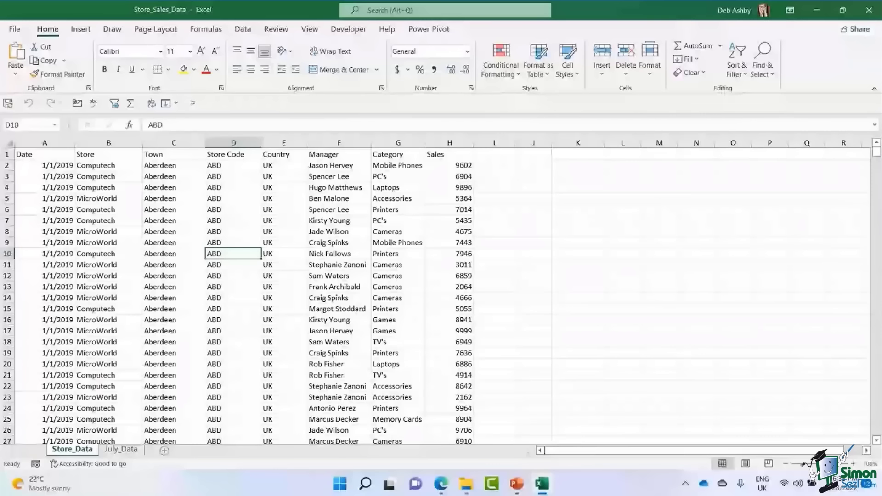
Examine each column of the Store_Data sheet in turn, from Date through Store, Town, Store Code, Country, Manager and Category to Sales.
click(45, 166)
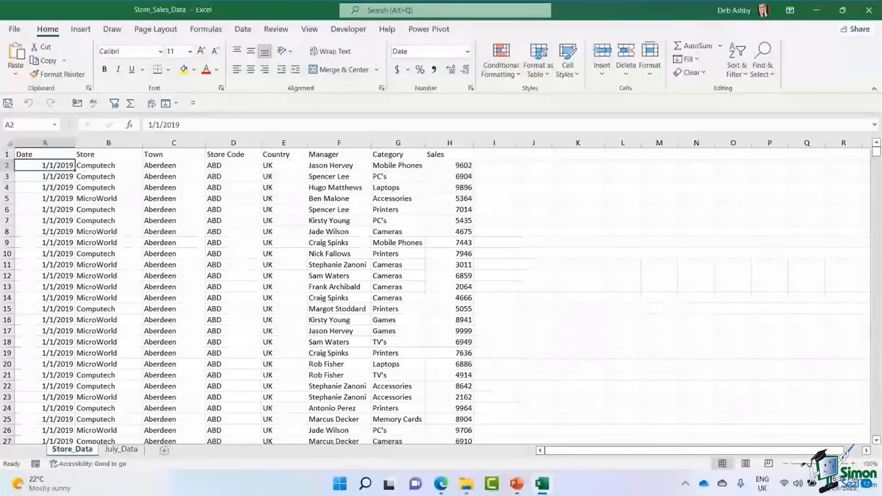
click(108, 155)
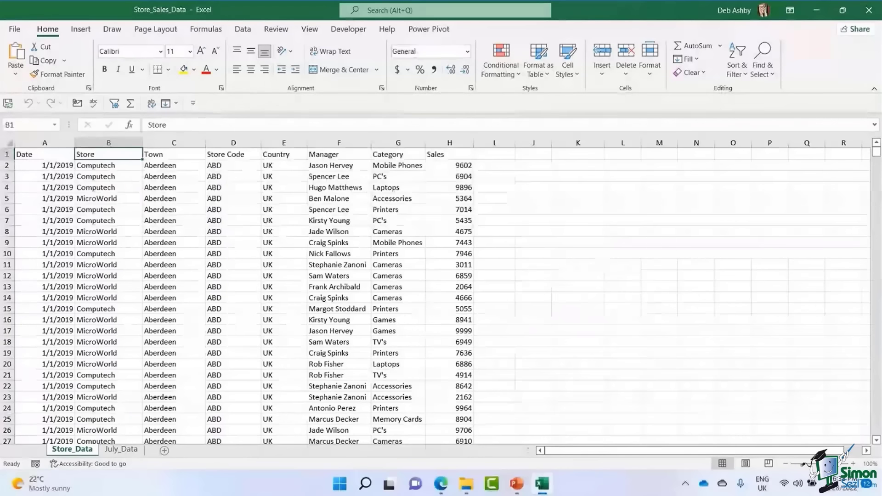
click(108, 198)
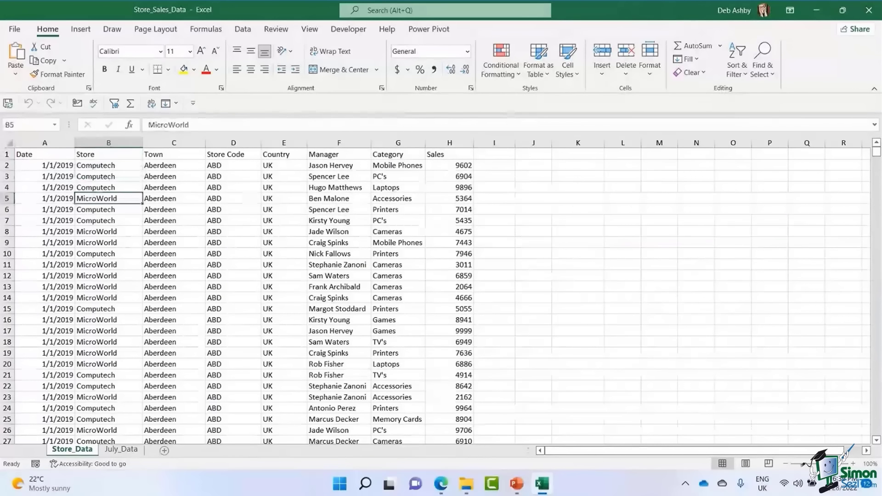
click(174, 155)
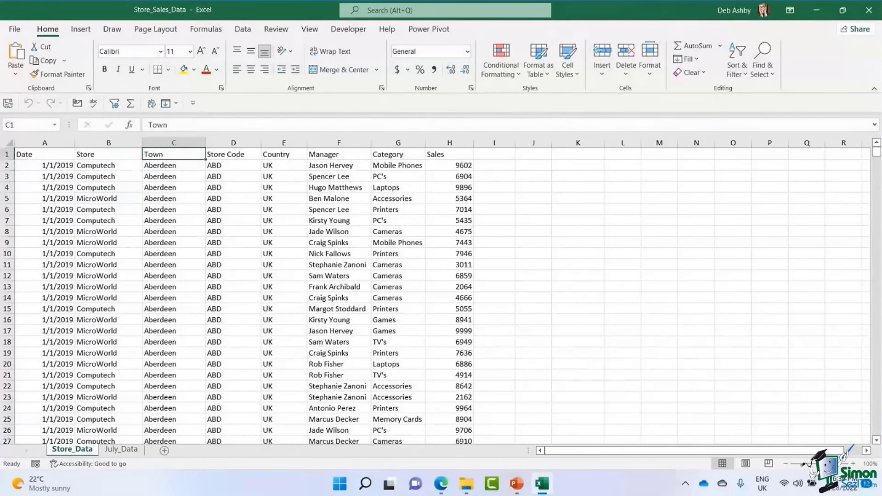
click(233, 165)
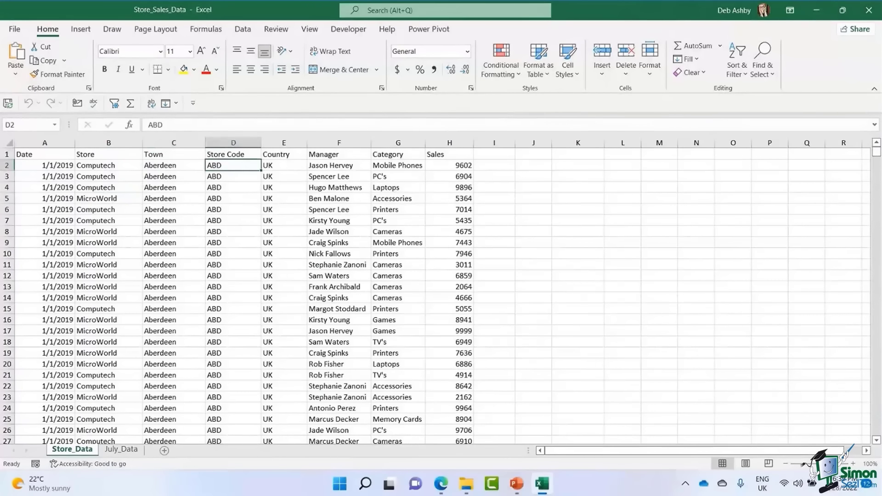
click(284, 165)
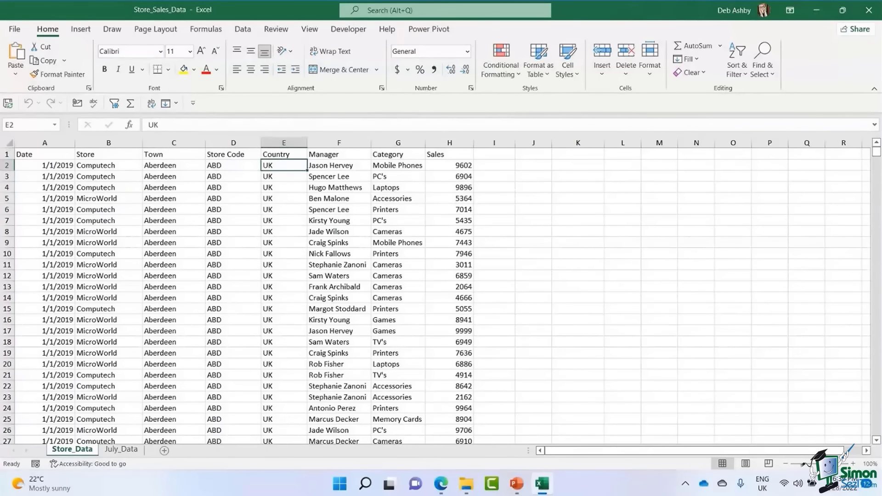
click(339, 165)
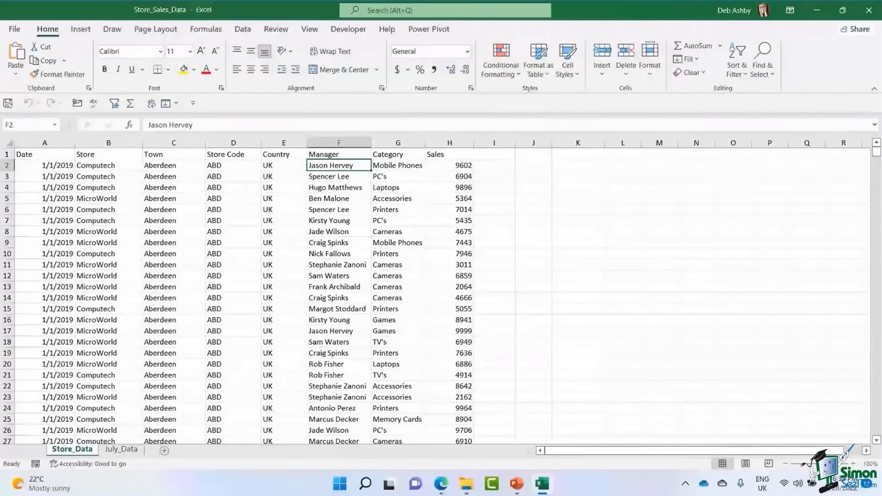
click(398, 166)
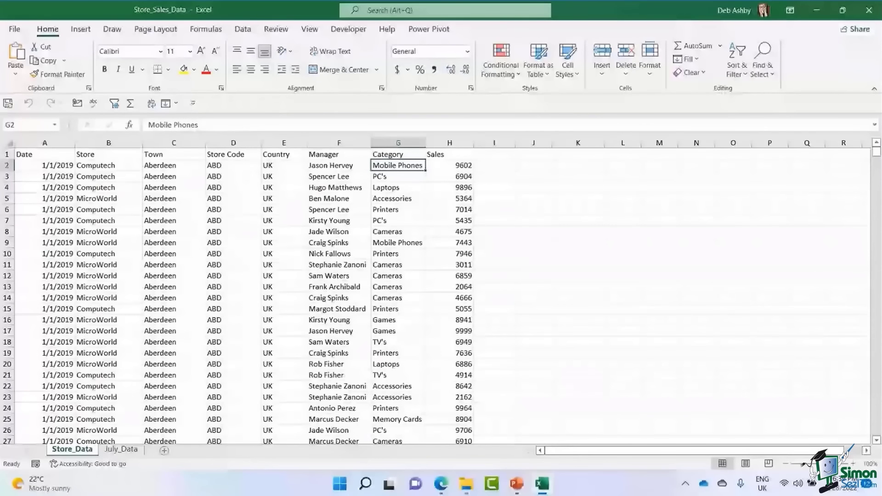
click(450, 166)
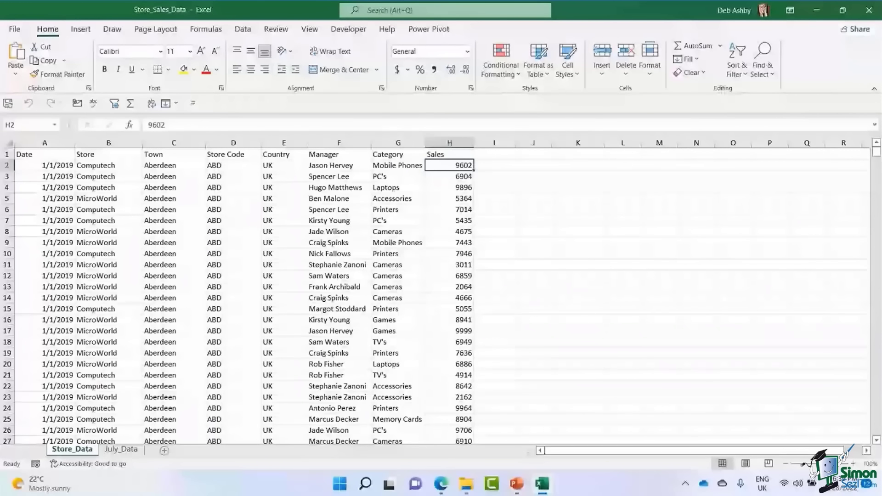
Check the extent of the Store column from its first to its last record, and highlight the header row.
click(109, 165)
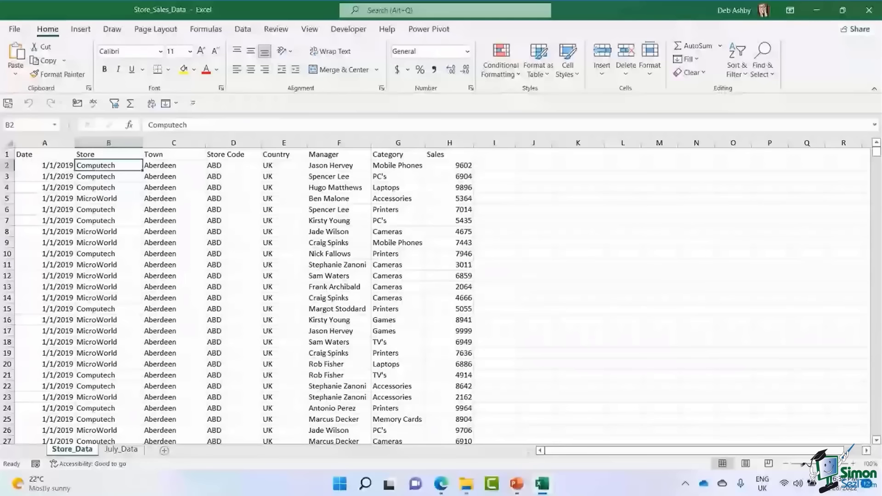
key(ctrl+Down)
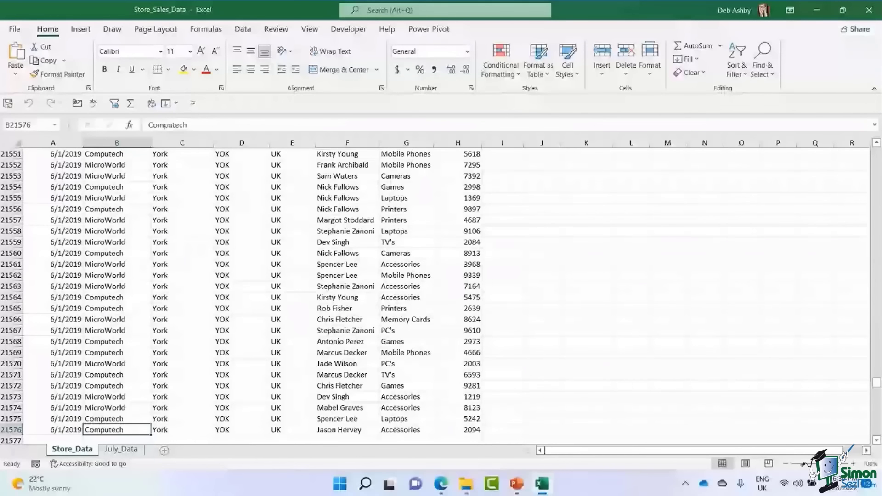
key(ctrl+Up)
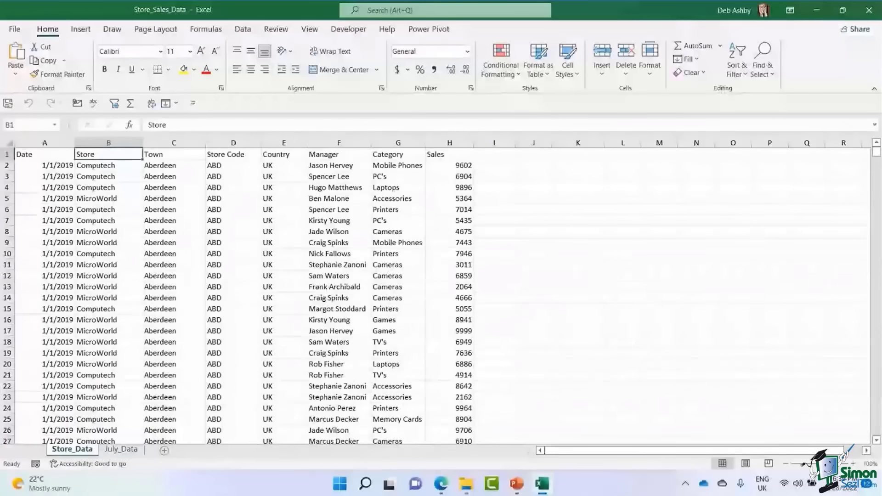
key(Left)
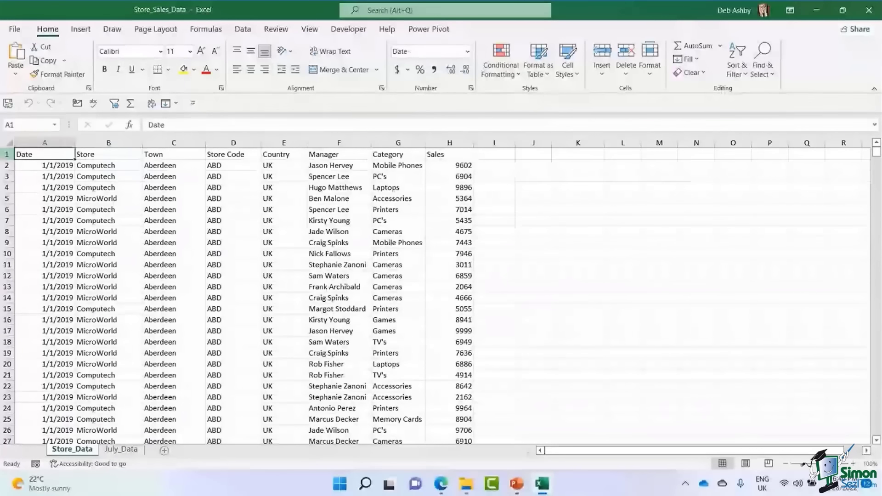
key(shift+space)
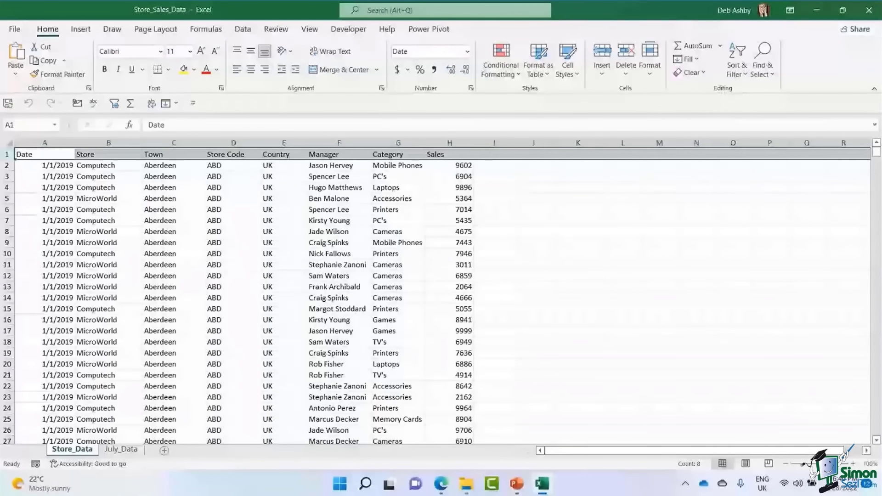
click(339, 187)
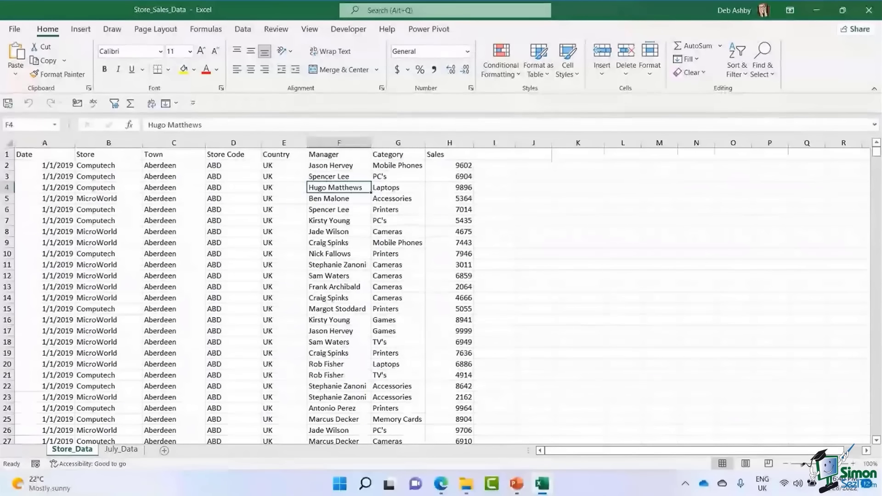
Inspect the Country column down to its last record and return to the start of the data.
click(233, 199)
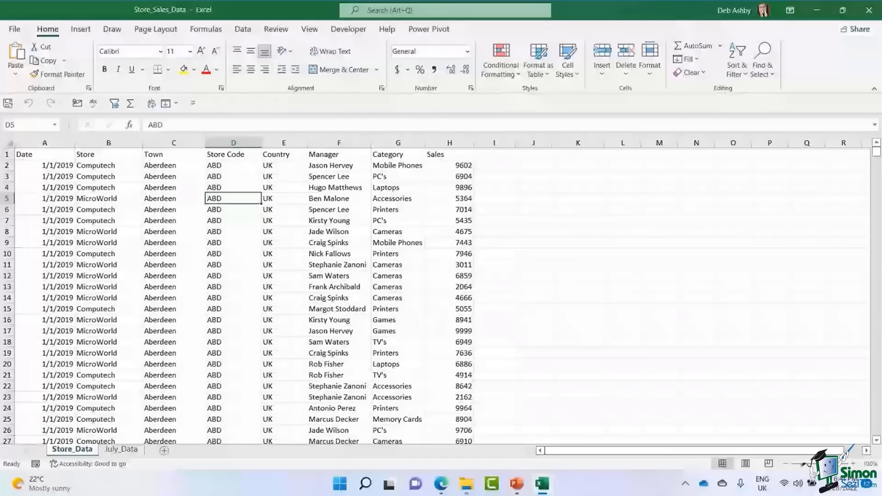
click(284, 221)
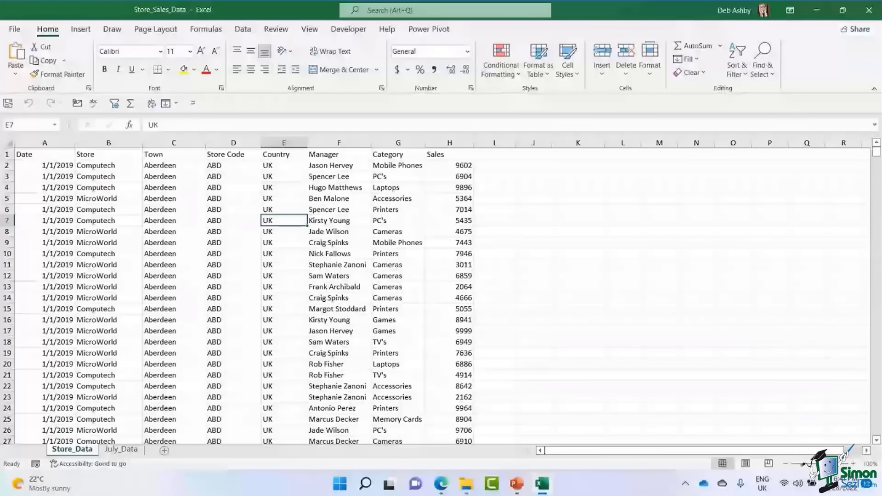
click(284, 199)
key(ctrl+Down)
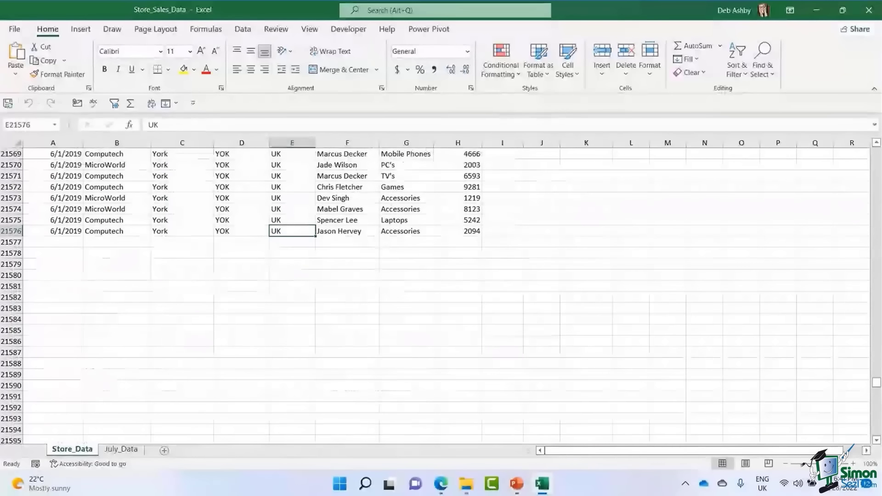
click(292, 209)
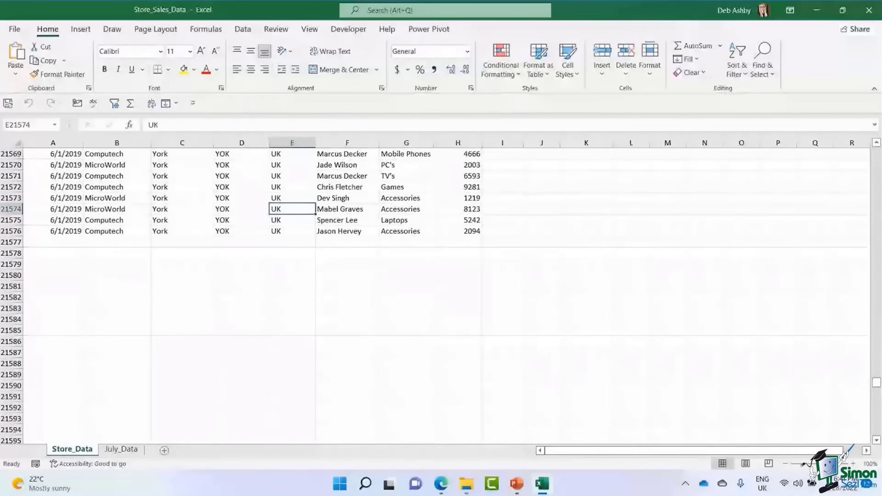
key(ctrl+Up)
click(234, 220)
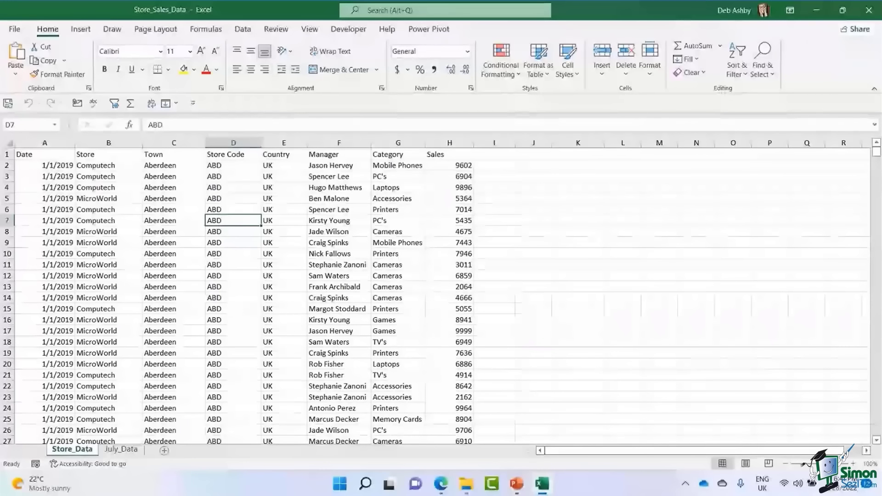
Format the Store_Data range A1:H21576 as a table with headers.
click(174, 221)
click(233, 242)
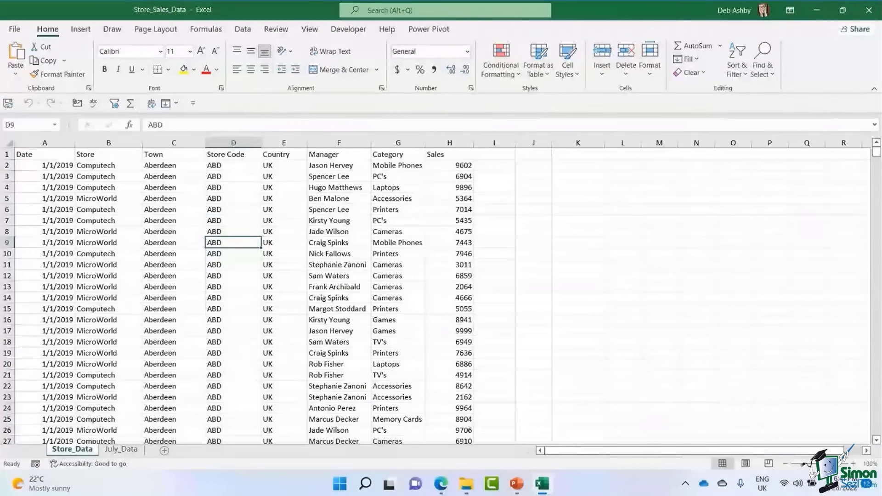
key(ctrl+t)
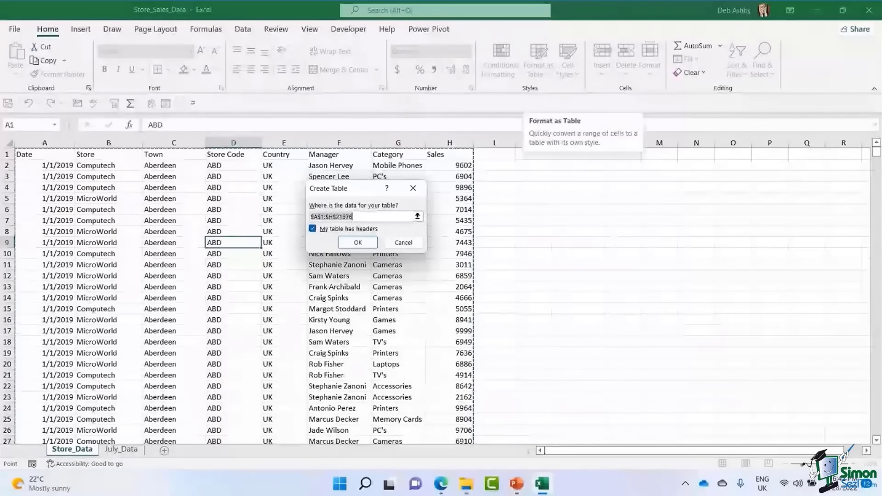
key(Return)
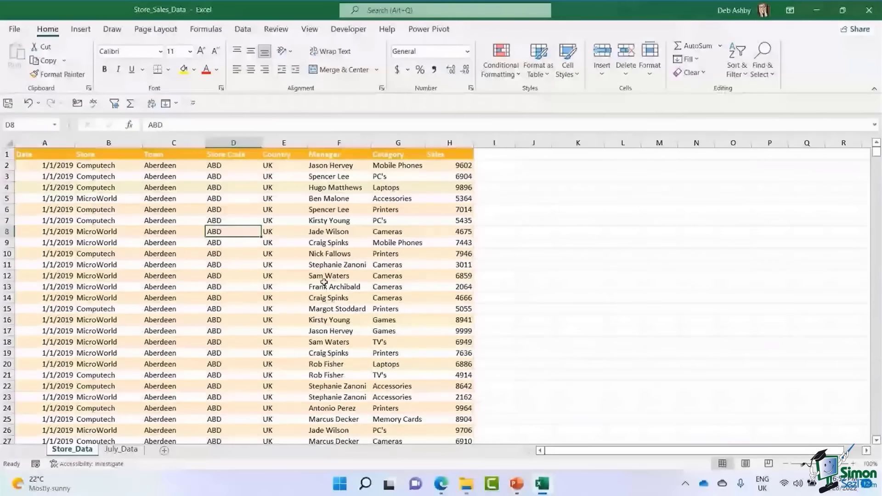
key(Up)
key(Up)
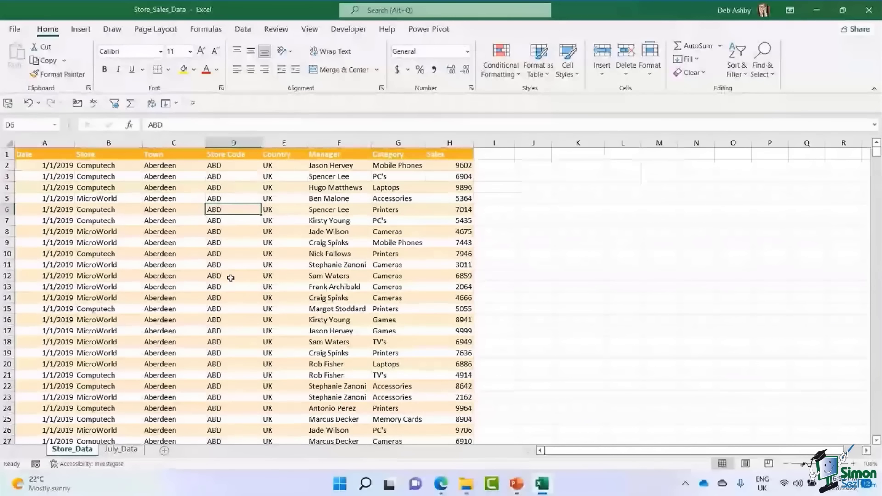
Create an Excel table from the orange-banded range A1:H21576, treating the first row as headers.
click(281, 199)
key(ctrl+t)
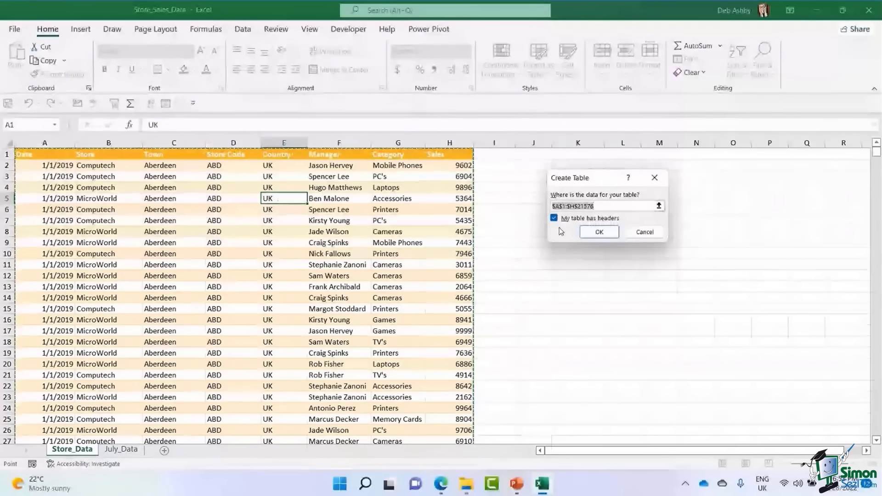
click(599, 233)
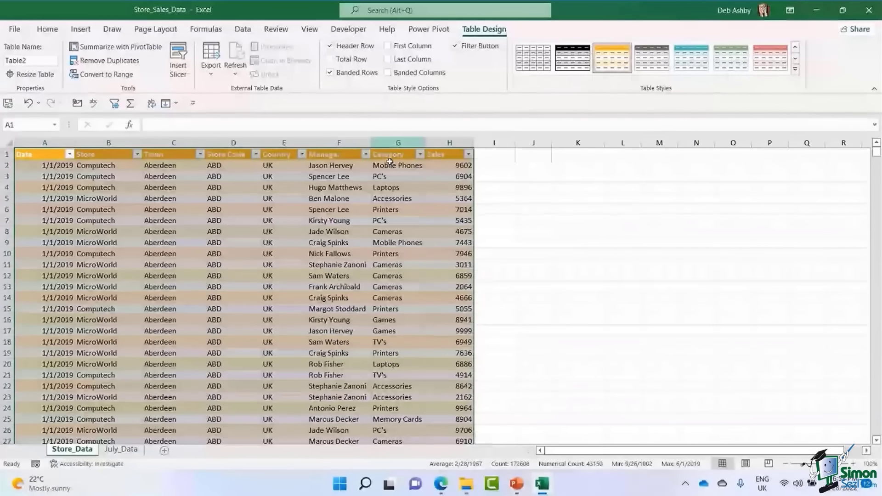
click(331, 220)
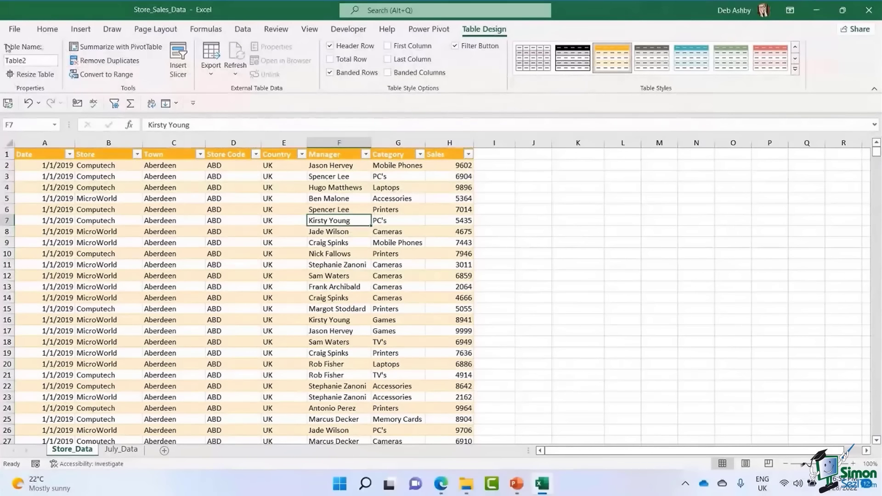
Rename the new table on the Store_Data sheet as SalesData.
click(33, 59)
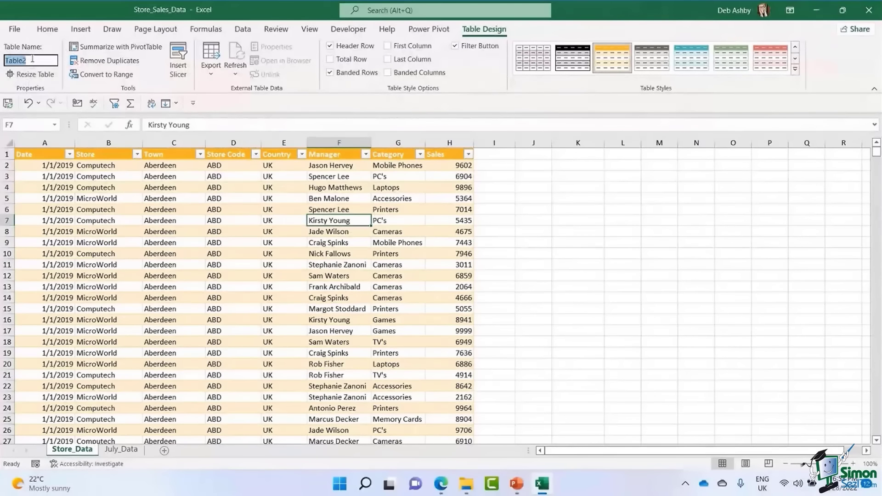
text(SalesData)
key(Return)
click(268, 221)
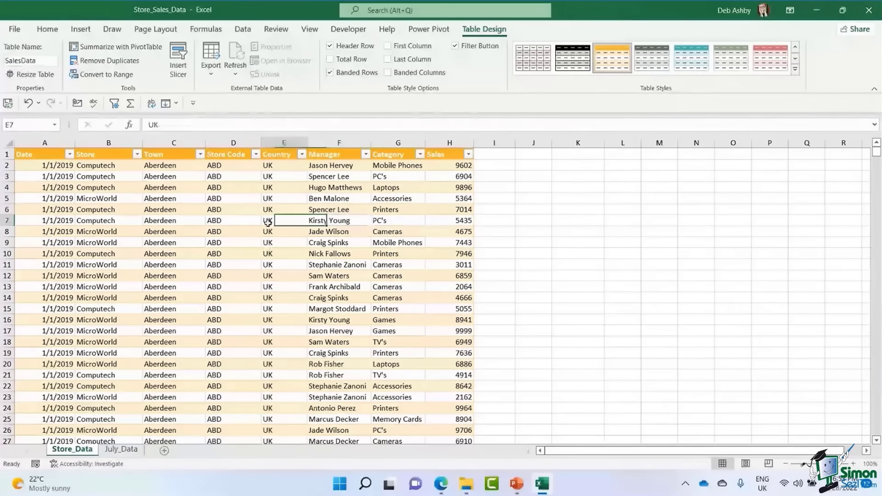
click(217, 230)
click(183, 230)
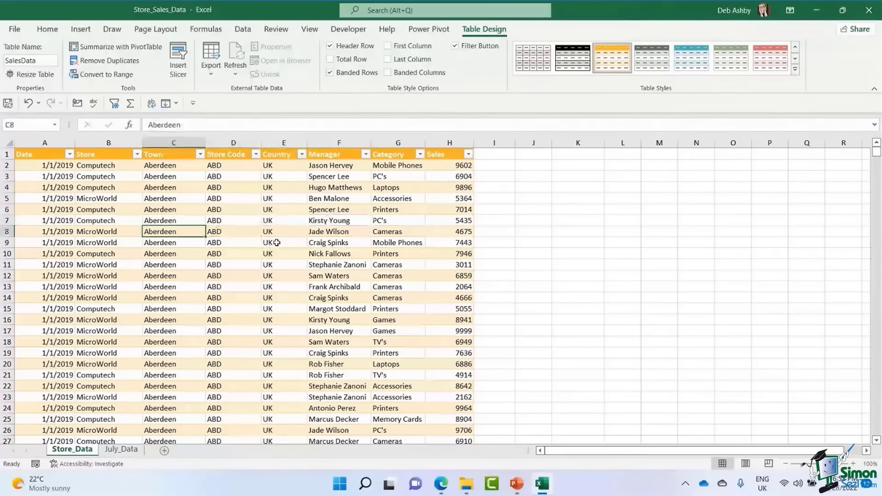
click(290, 244)
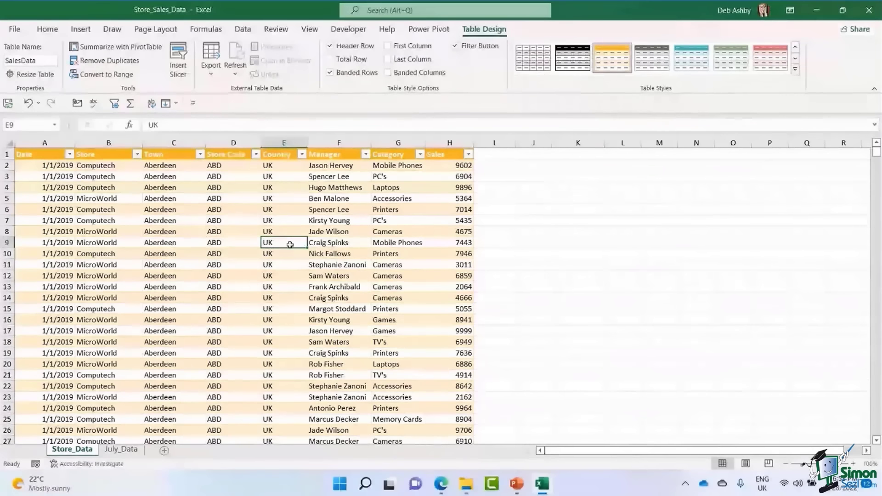
click(80, 29)
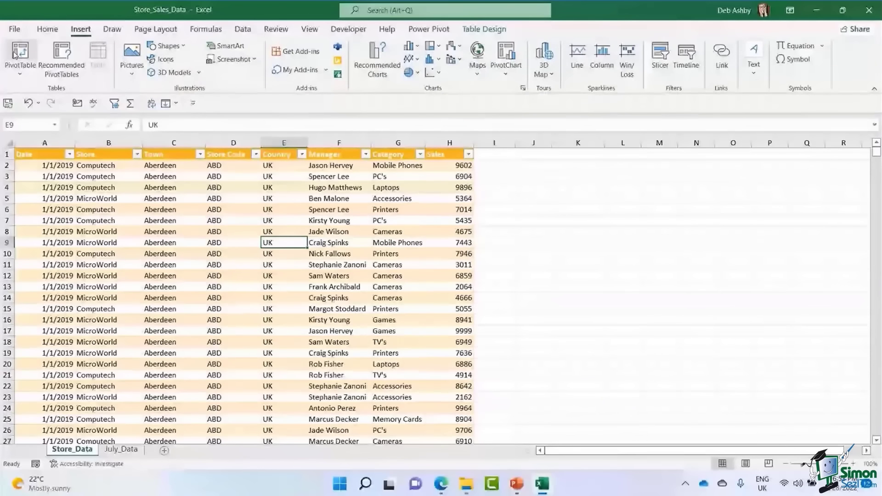
click(328, 221)
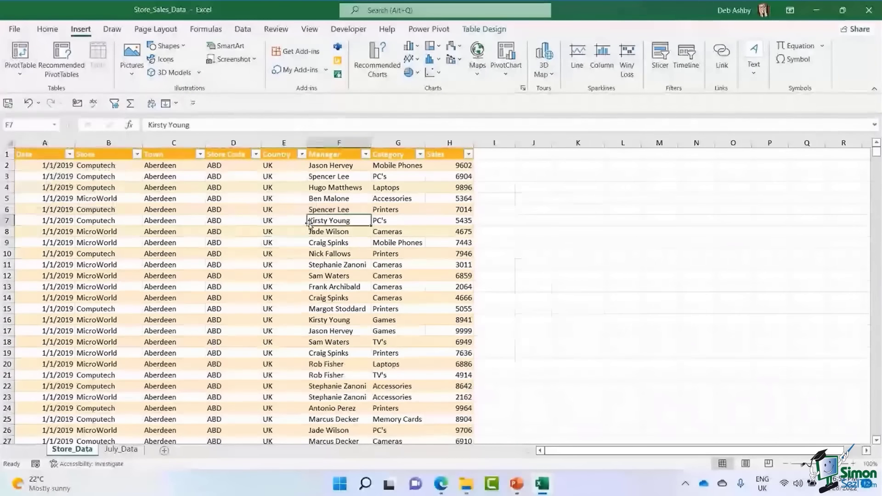
Create a PivotTable from the SalesData table, placing it on a new worksheet.
click(474, 29)
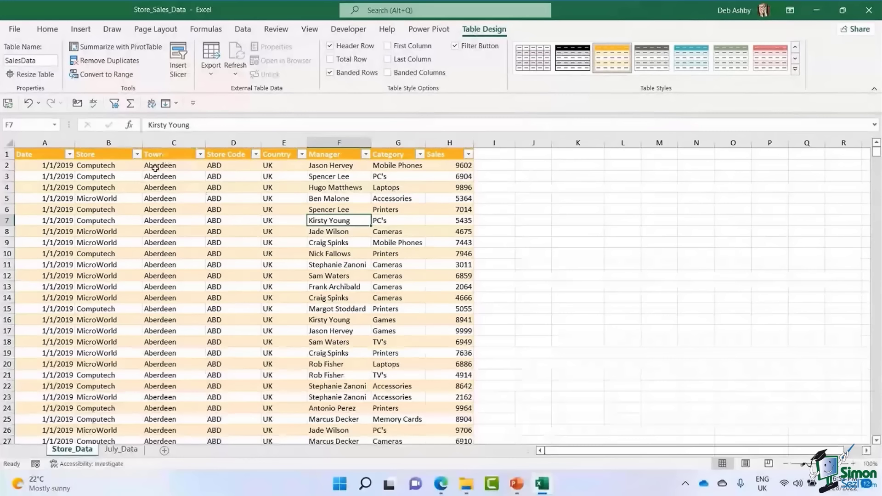
click(107, 48)
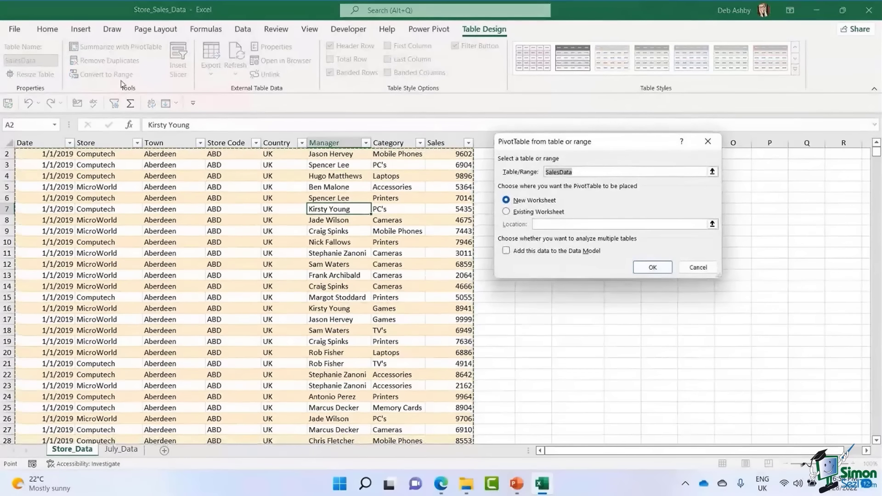
drag(605, 145, 448, 149)
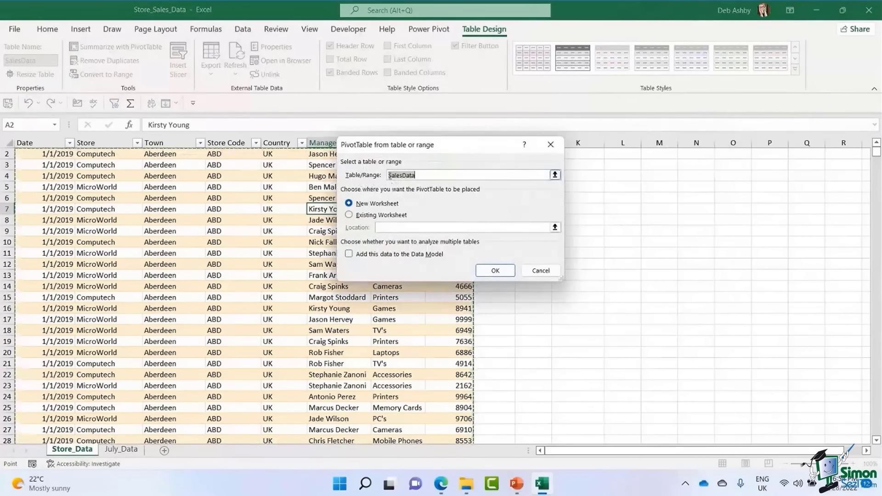
drag(440, 145, 547, 159)
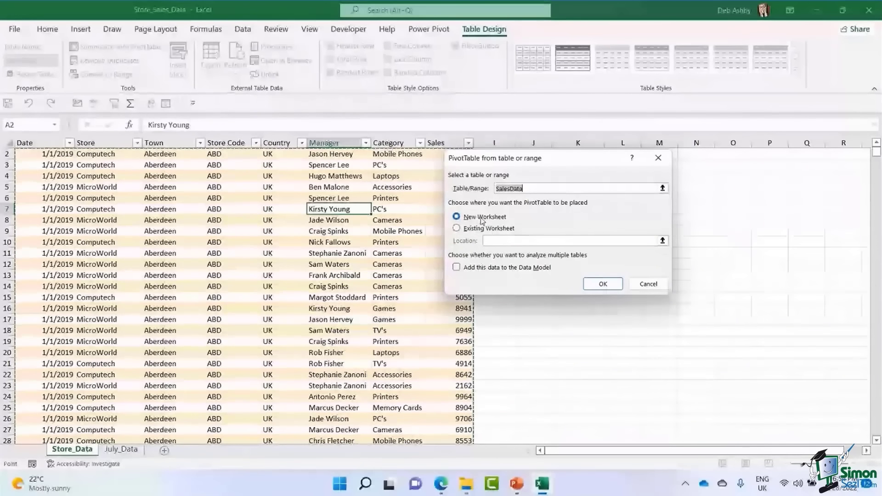
drag(563, 159, 530, 195)
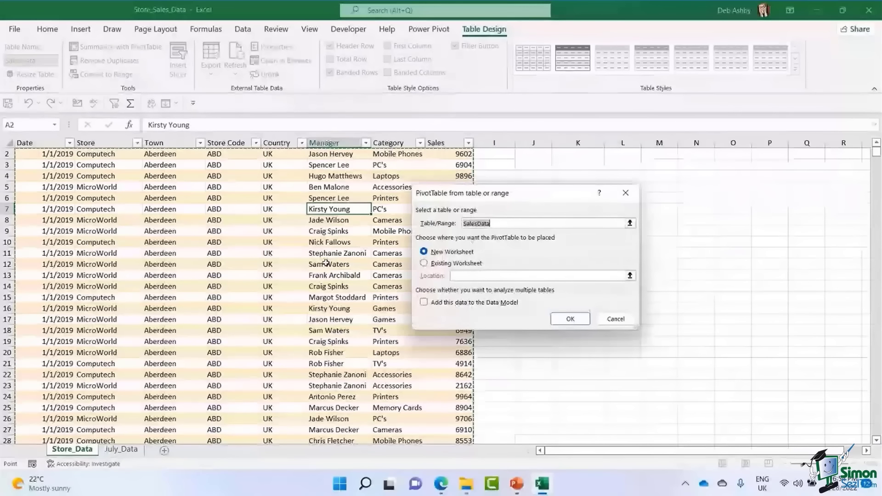
click(570, 320)
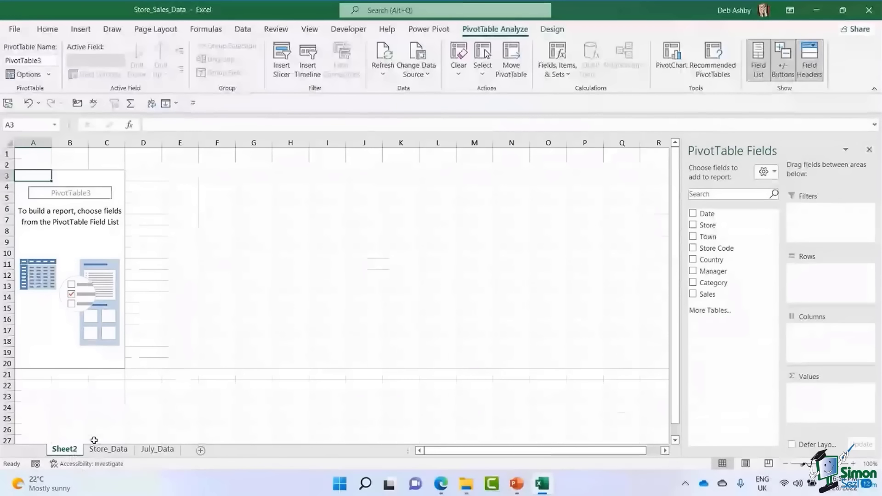
Switch the PivotTable field list to Fields Section and Areas Section Stacked and look through the available fields.
click(64, 249)
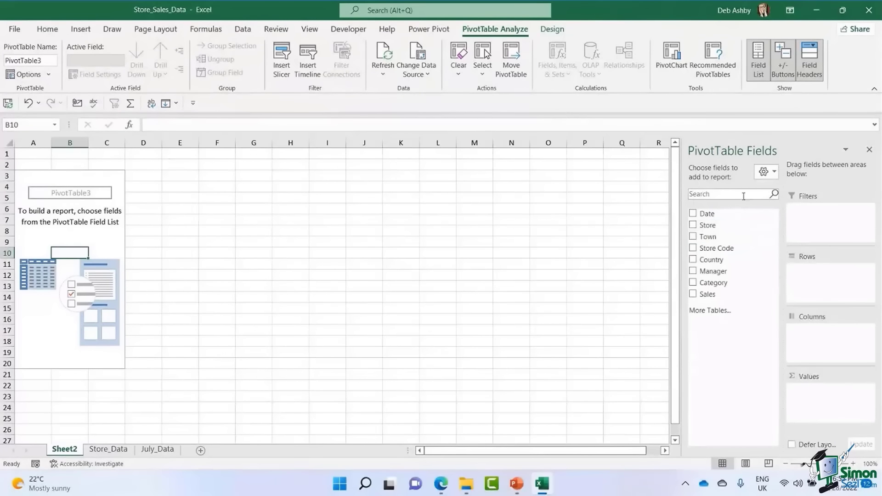
click(776, 172)
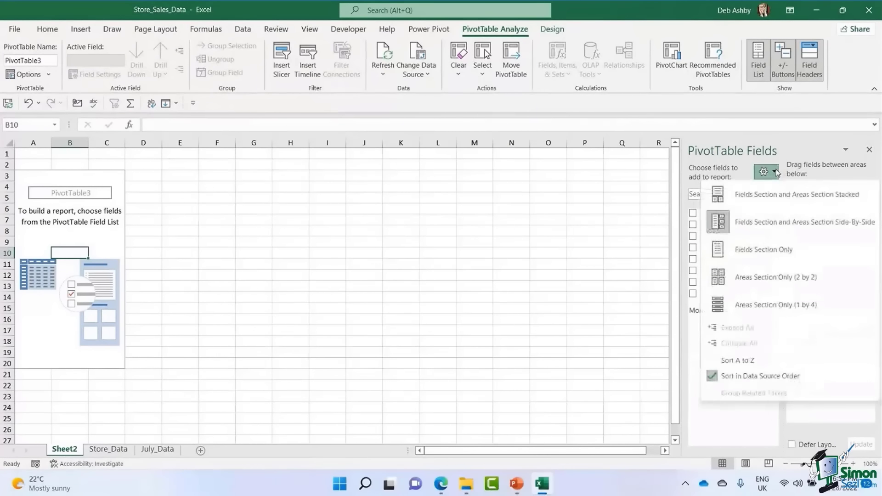
click(766, 195)
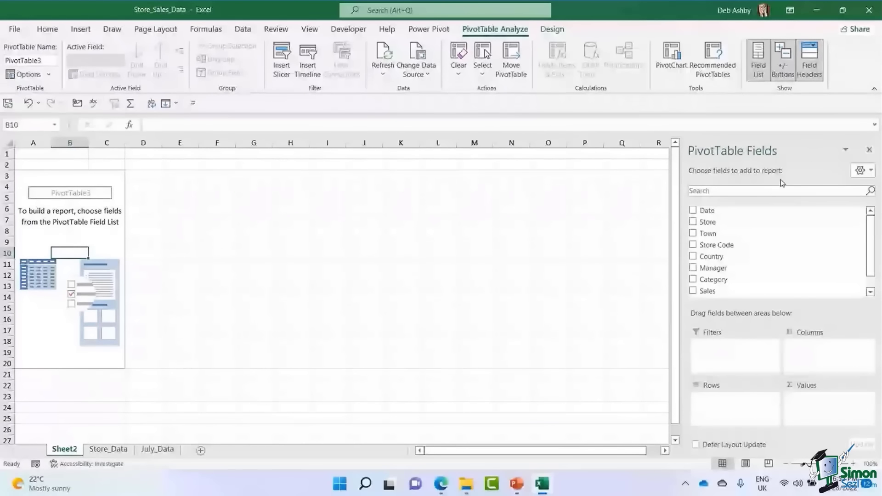
drag(710, 245, 702, 255)
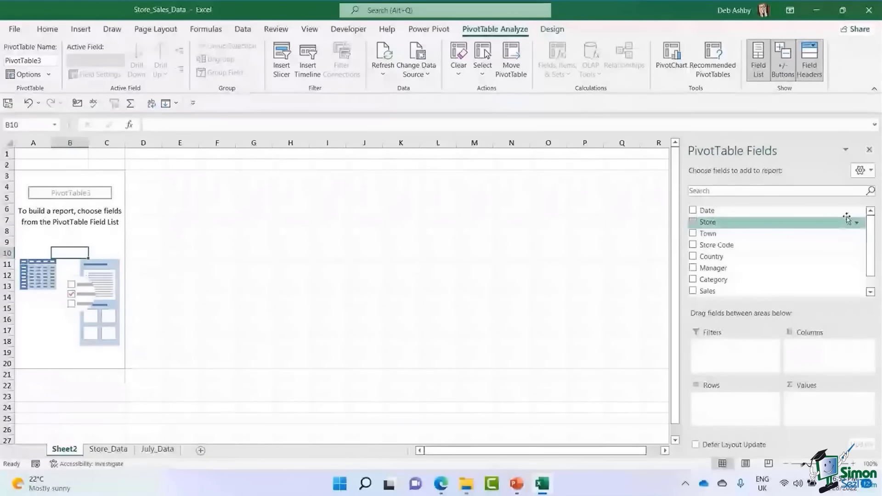
scroll(870, 255, down, 1)
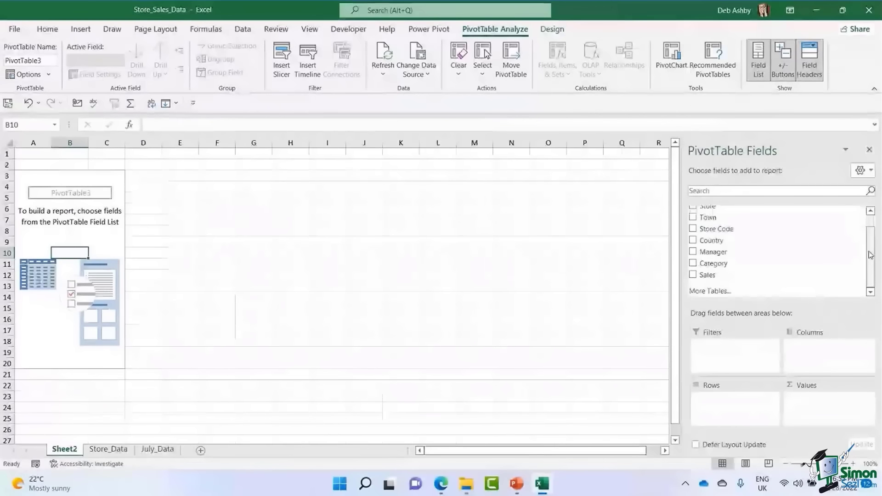
scroll(768, 227, up, 1)
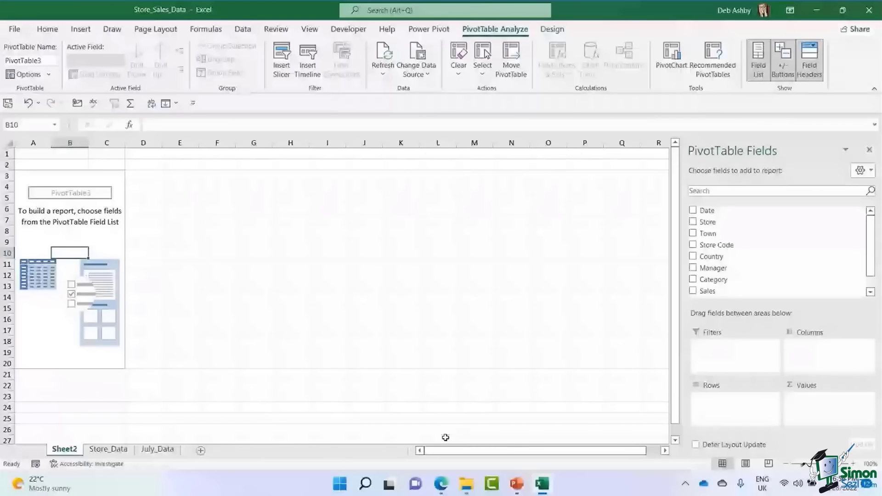
Set the PivotTable field list layout to Fields Section and Areas Section Side-By-Side.
click(109, 449)
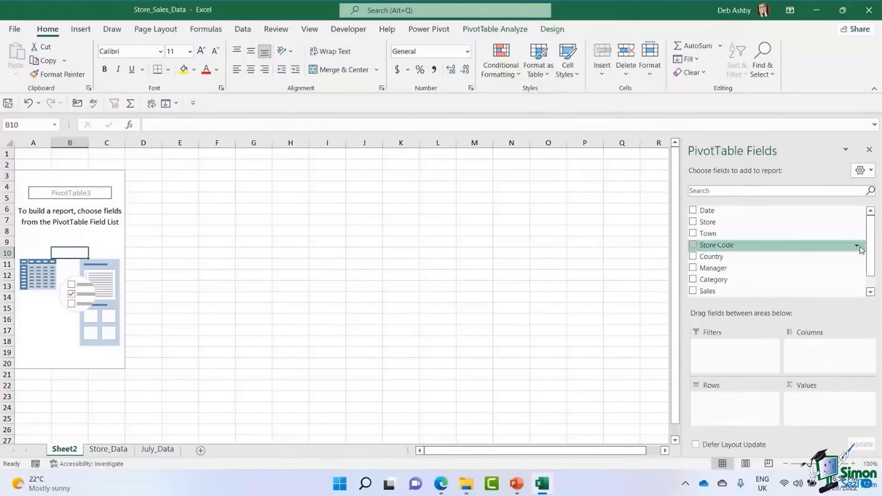
click(872, 173)
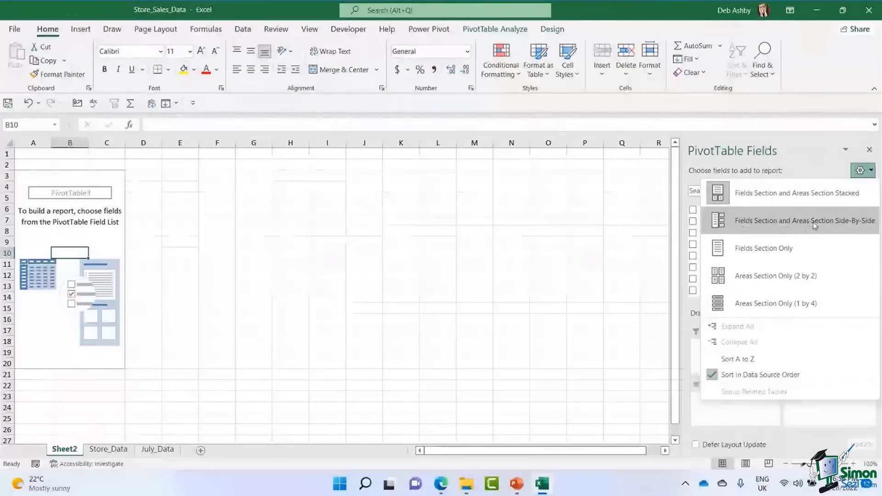
click(852, 226)
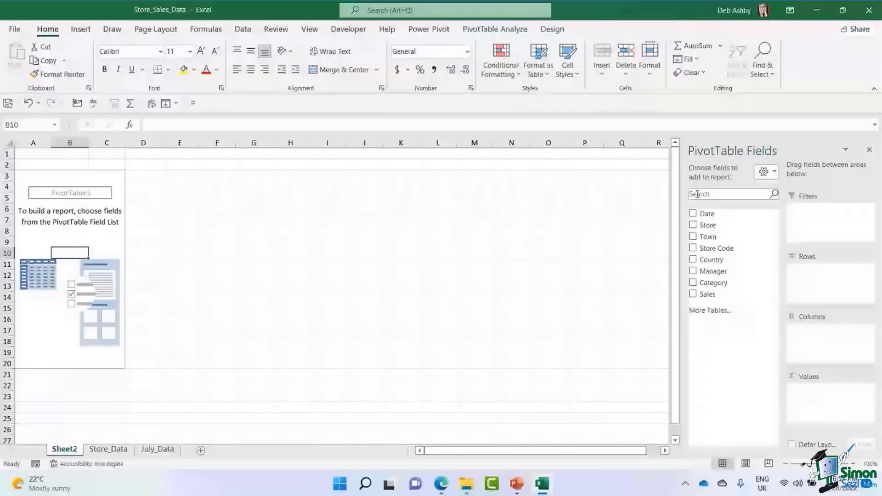
Add the Store field to Rows and the Sales field to Values, and check the sales per store.
drag(708, 225, 822, 285)
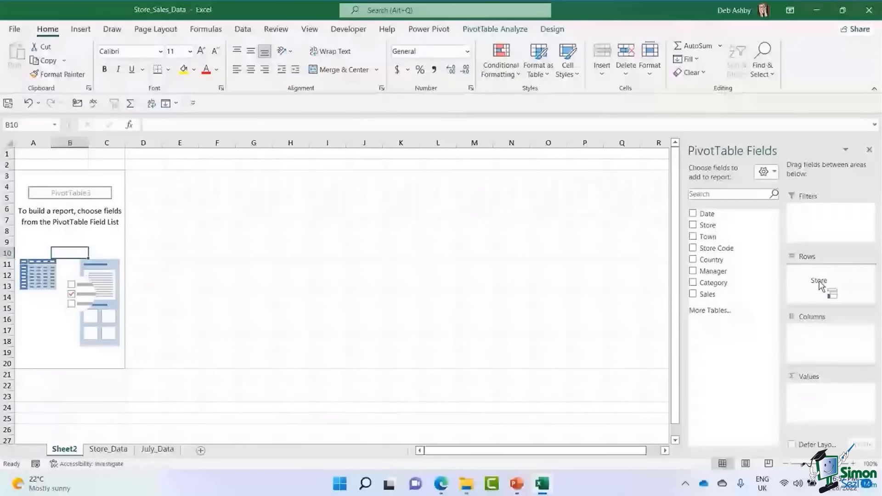
drag(820, 285, 805, 285)
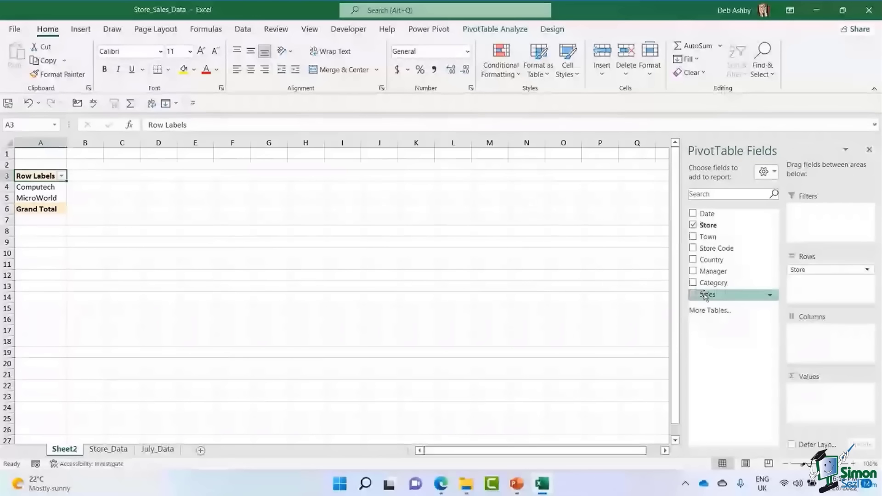
drag(706, 296, 812, 404)
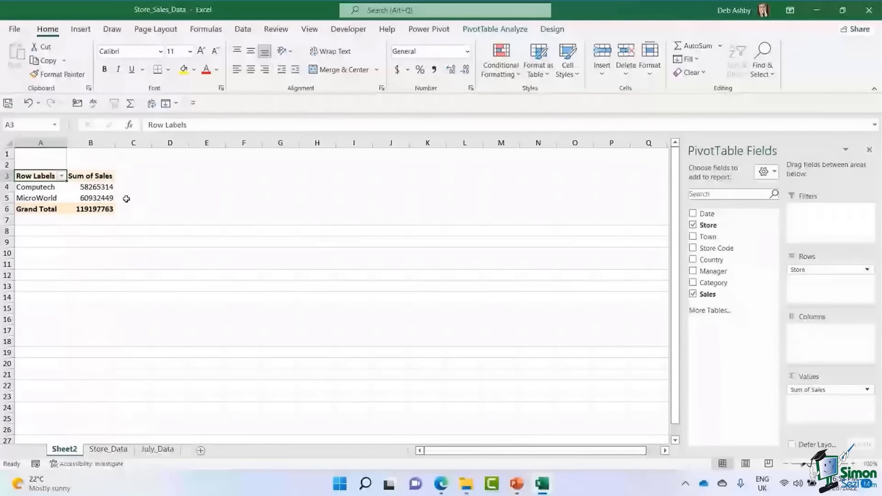
click(102, 188)
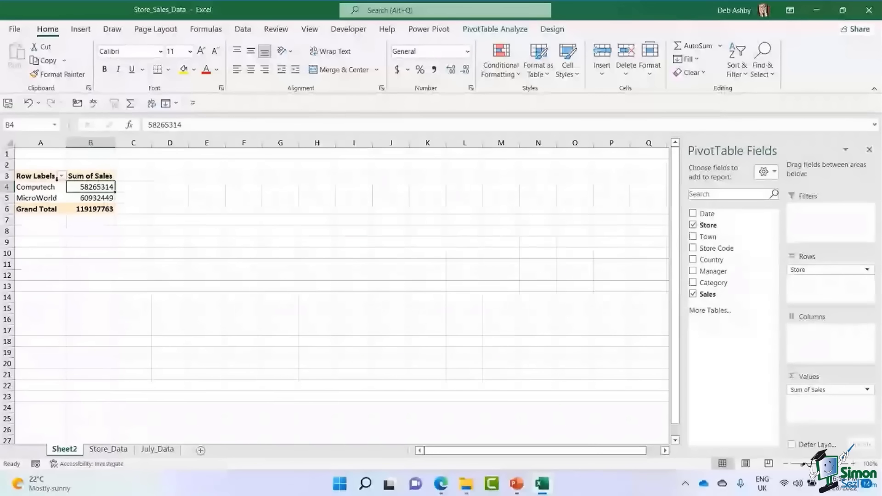
click(35, 201)
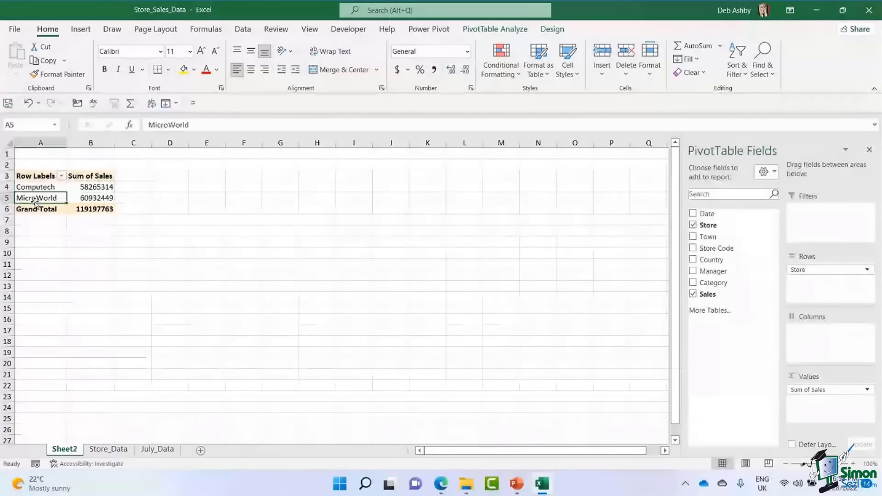
Filter the PivotTable's row labels to Computech only, and clear the filter from Store.
click(61, 176)
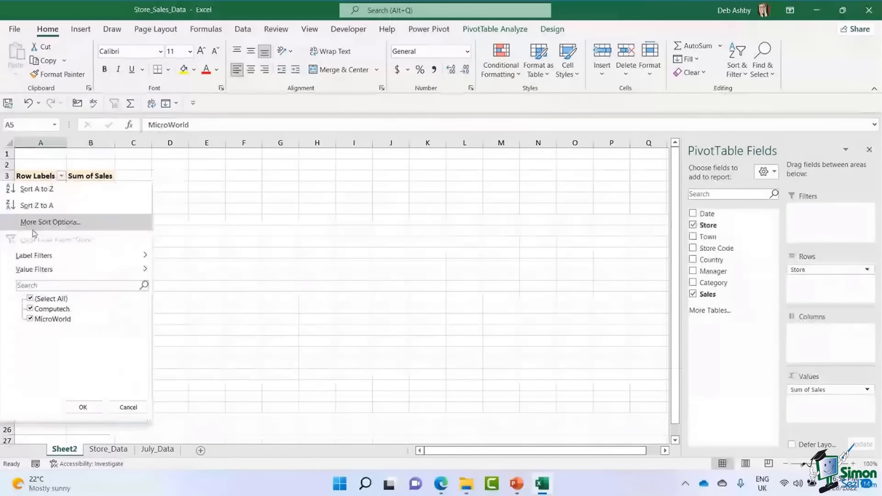
click(30, 299)
click(30, 309)
click(83, 407)
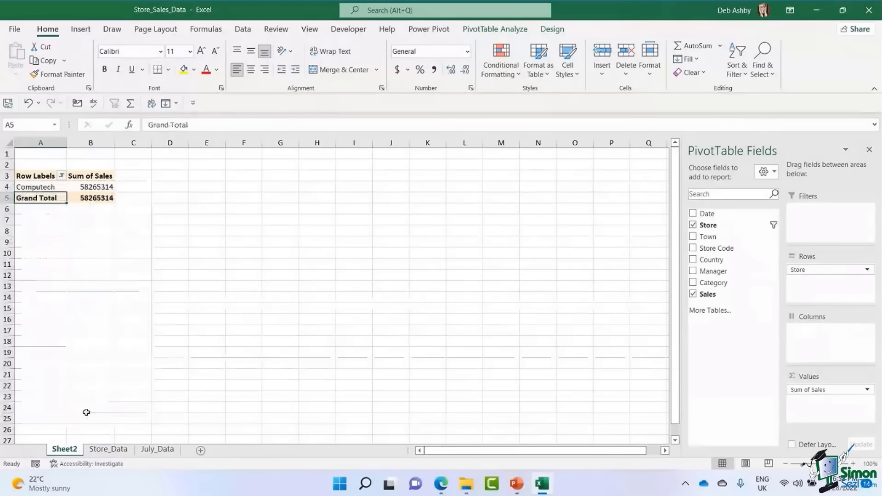
click(61, 176)
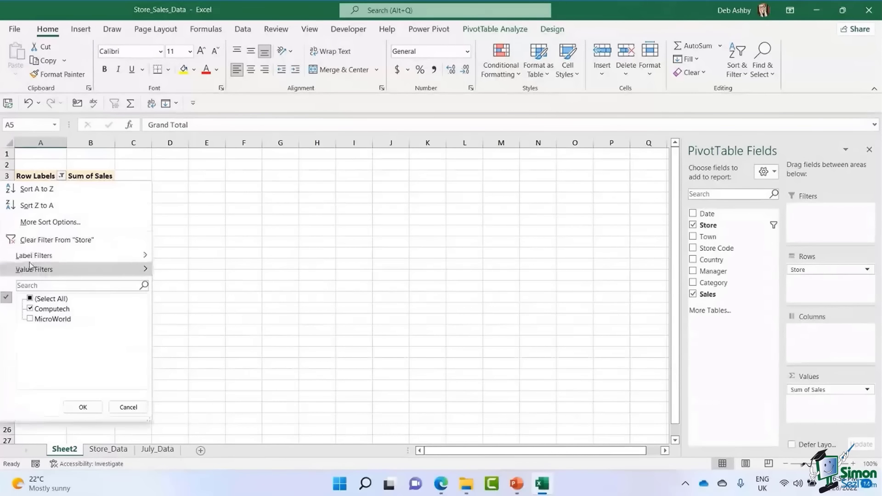
click(37, 239)
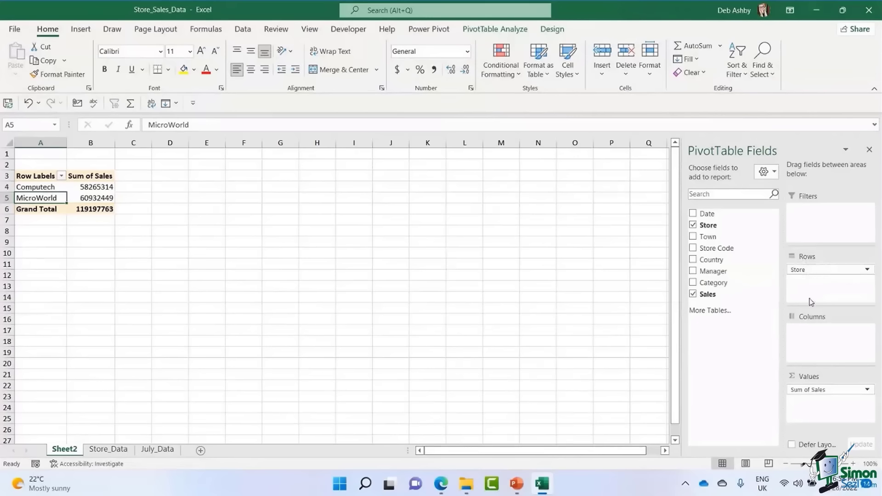
Move the Store field from Rows to Columns and check the sales figures for each store and the grand total.
drag(797, 271, 814, 341)
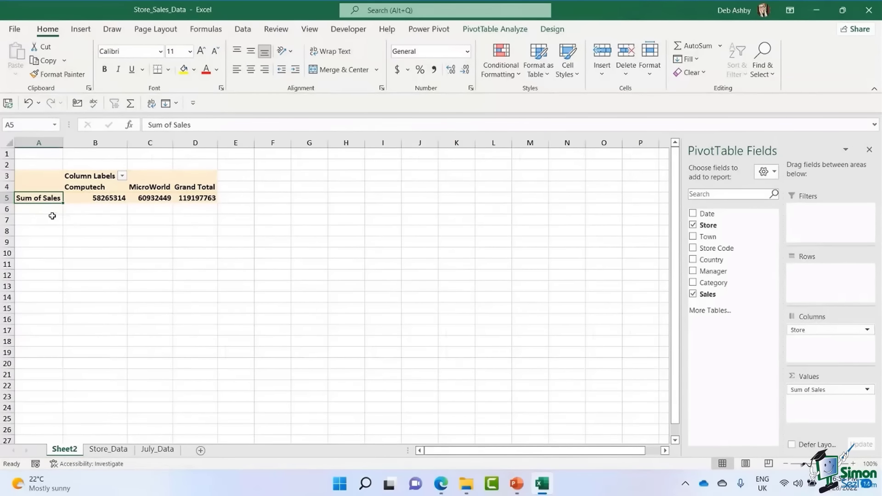
click(93, 197)
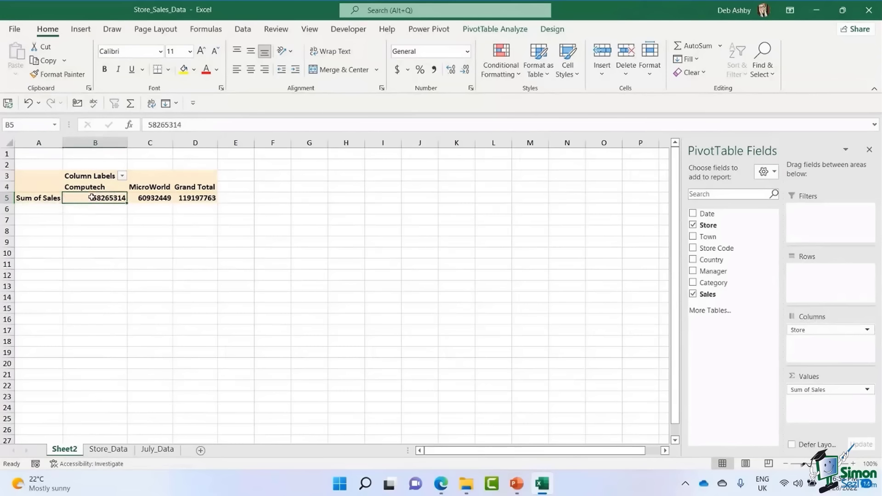
click(147, 198)
click(197, 198)
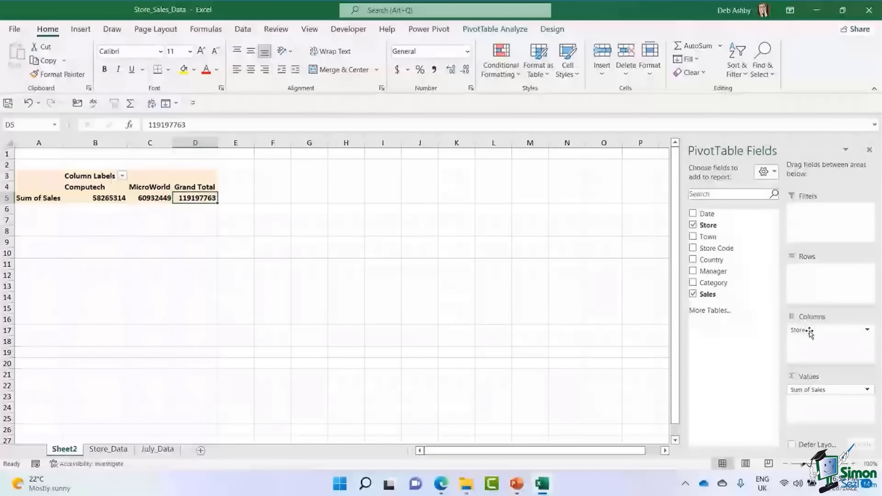
Remove the Store field from the PivotTable and add the Manager field to Rows to analyse sales by manager.
drag(811, 332, 814, 333)
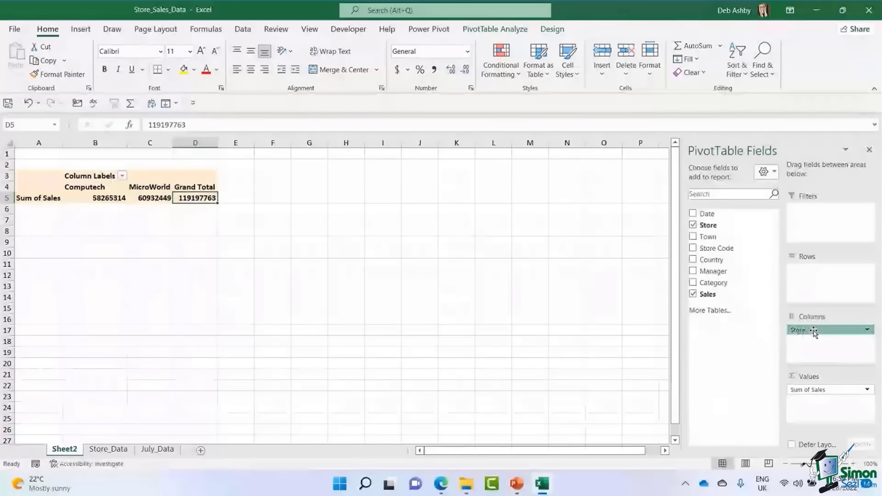
drag(814, 333, 614, 318)
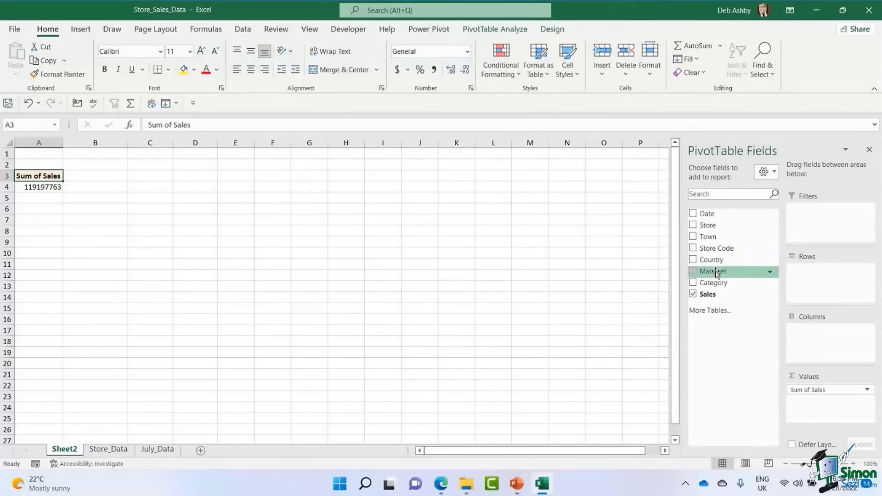
drag(716, 272, 827, 276)
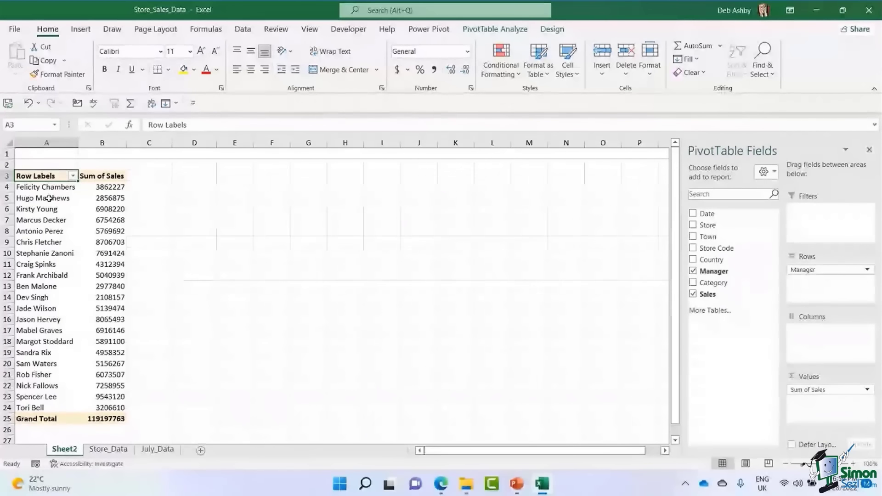
drag(46, 187, 46, 352)
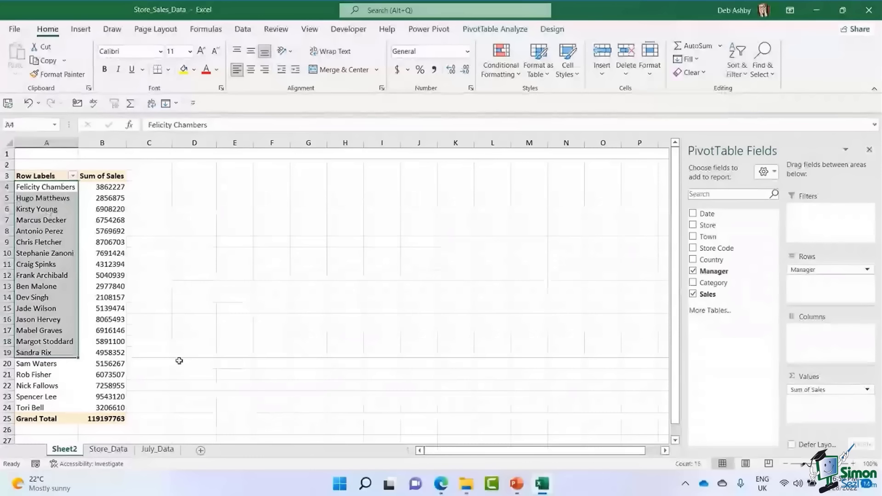
Check the sales figures per manager, and try the Manager field in Columns before returning it to Rows.
drag(105, 187, 105, 363)
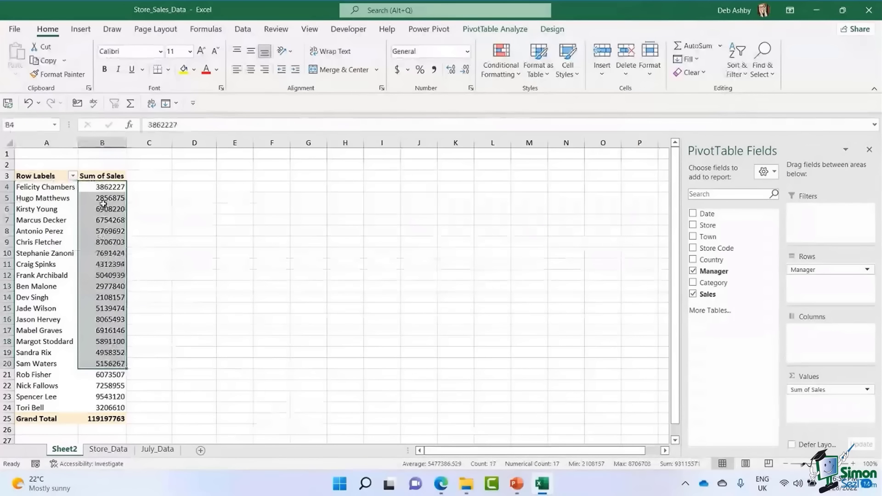
click(106, 264)
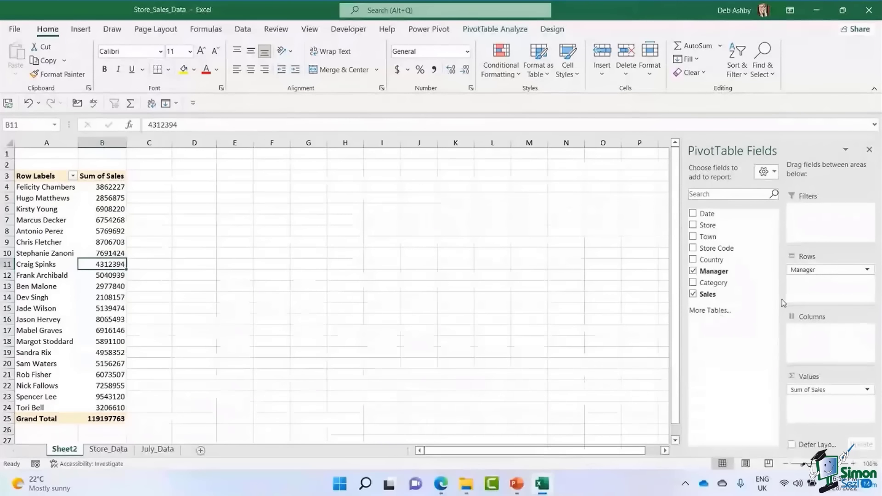
drag(807, 270, 816, 331)
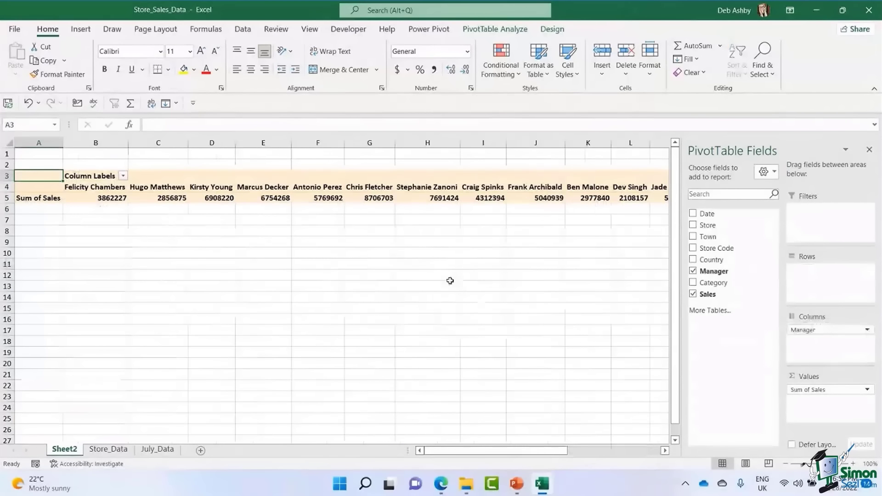
drag(809, 330, 823, 290)
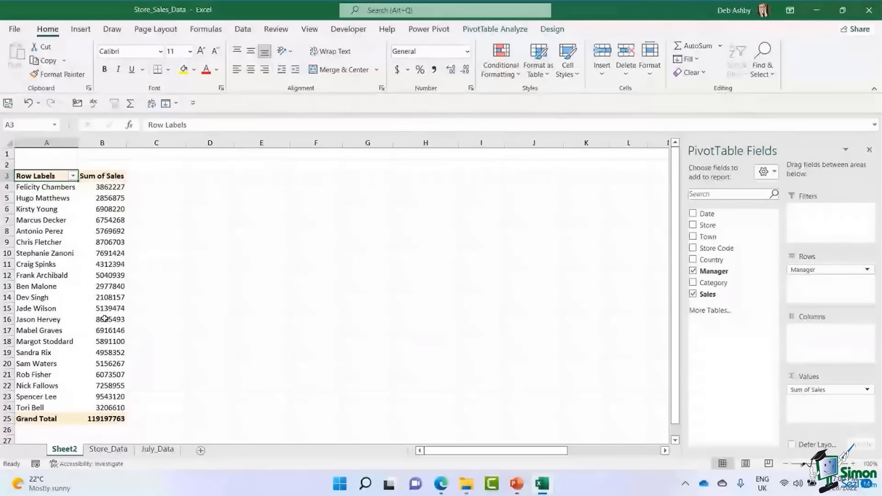
Replace the Manager field in Rows with Town to view sales by town, and swap Town for Category.
drag(793, 275, 619, 340)
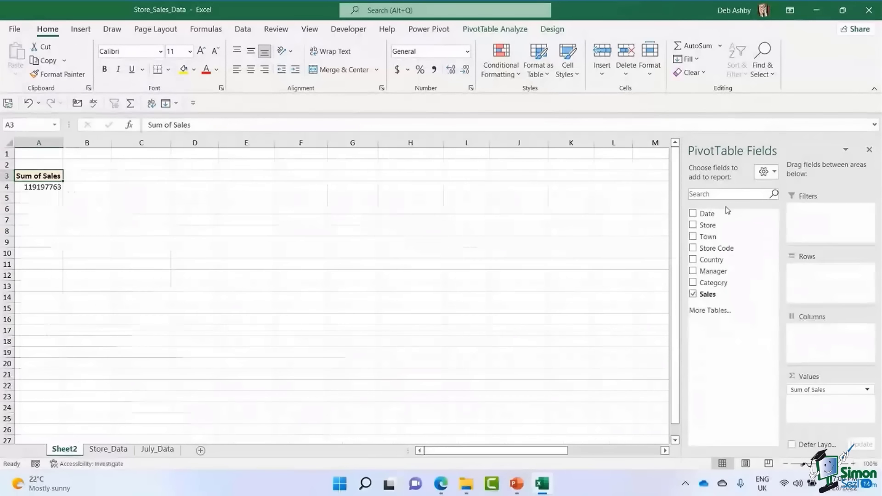
drag(707, 229, 823, 286)
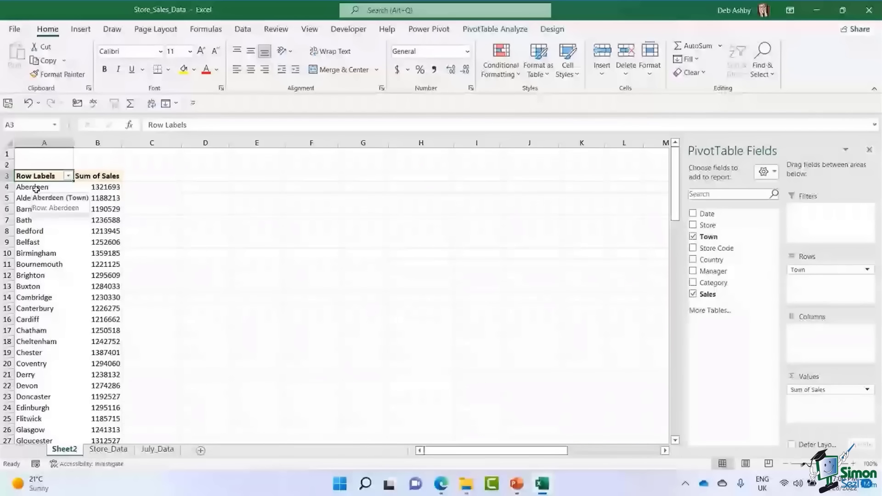
drag(35, 189, 721, 345)
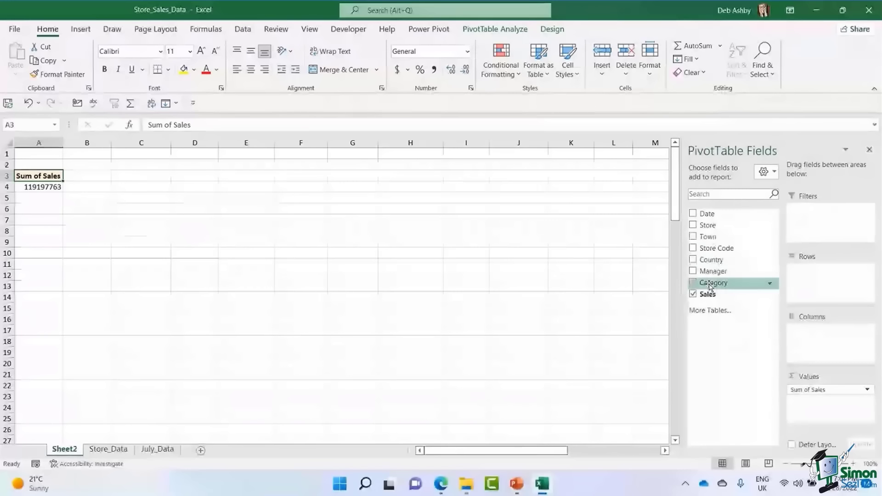
drag(711, 286, 818, 288)
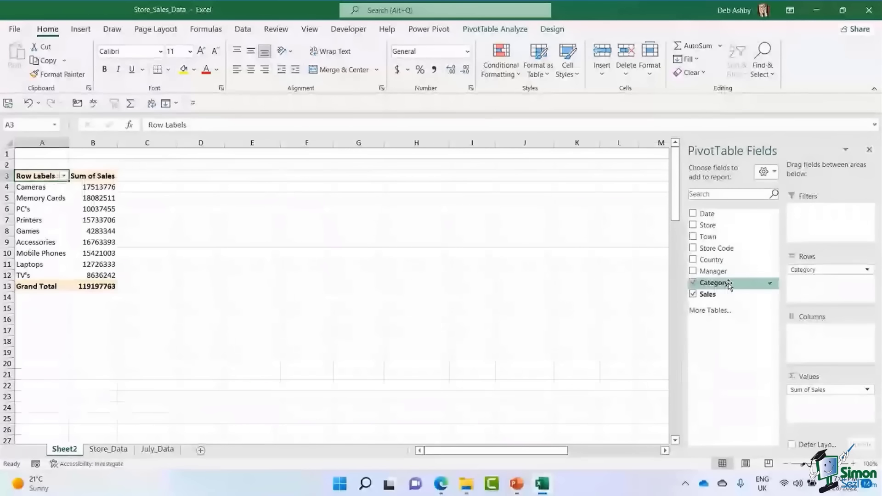
Add the Manager field below Category in Rows and review each manager's sales within the product categories.
drag(728, 271, 824, 298)
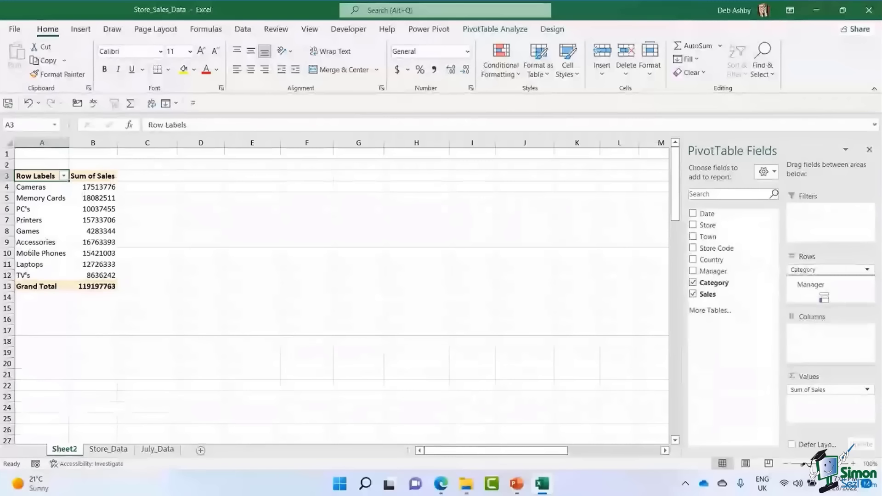
drag(824, 298, 826, 298)
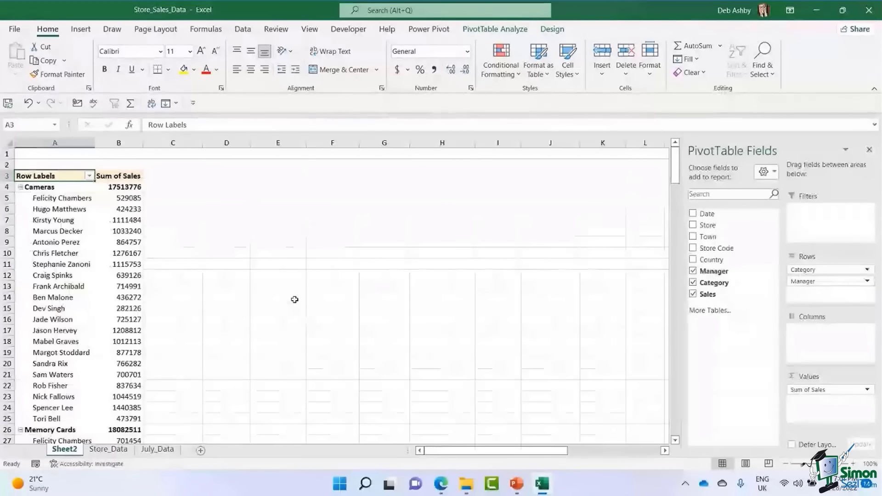
click(43, 189)
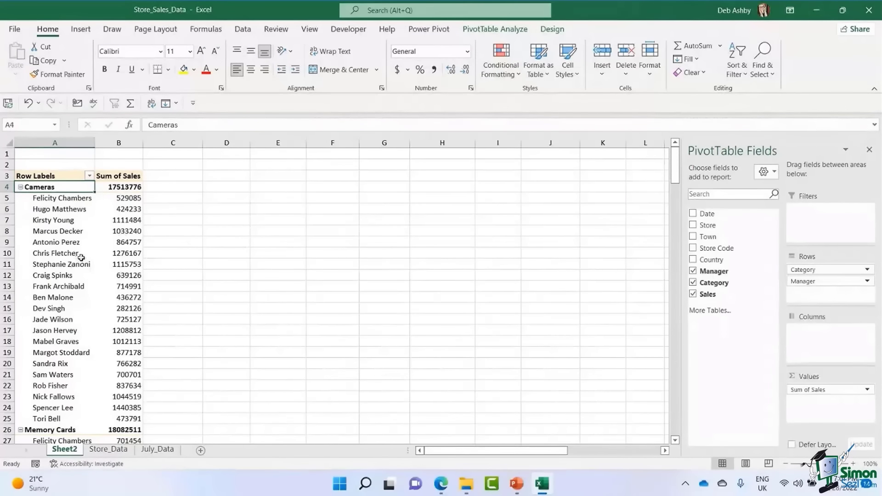
scroll(81, 258, down, 1)
scroll(81, 258, down, 5)
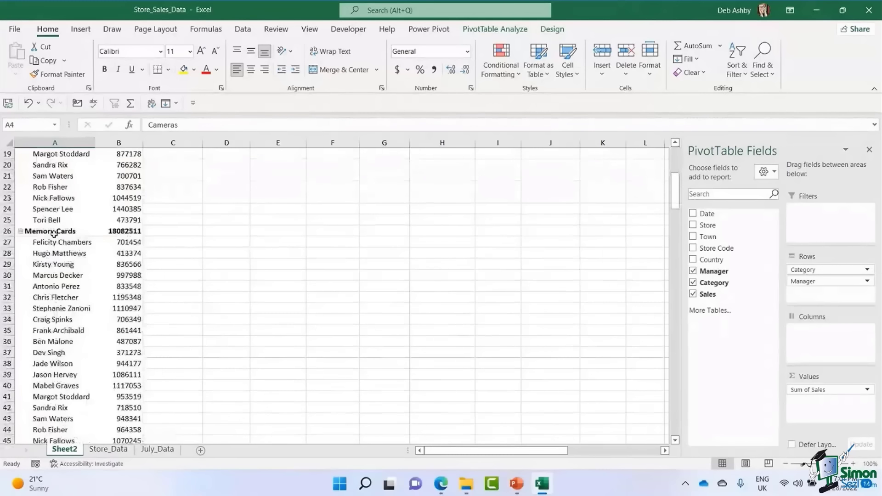
scroll(59, 275, down, 1)
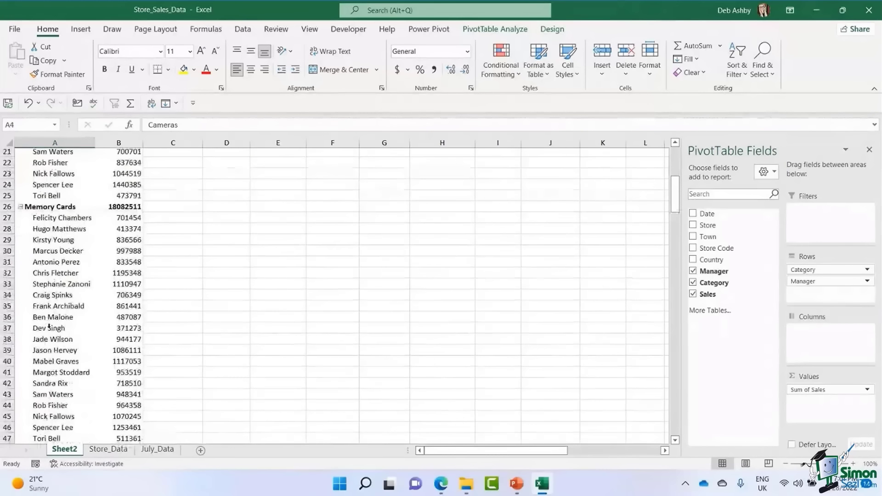
scroll(49, 327, down, 5)
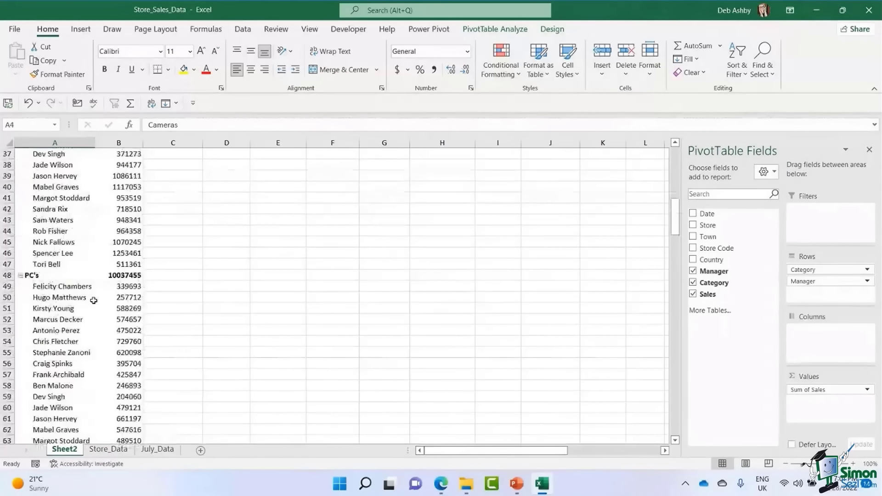
scroll(94, 301, up, 12)
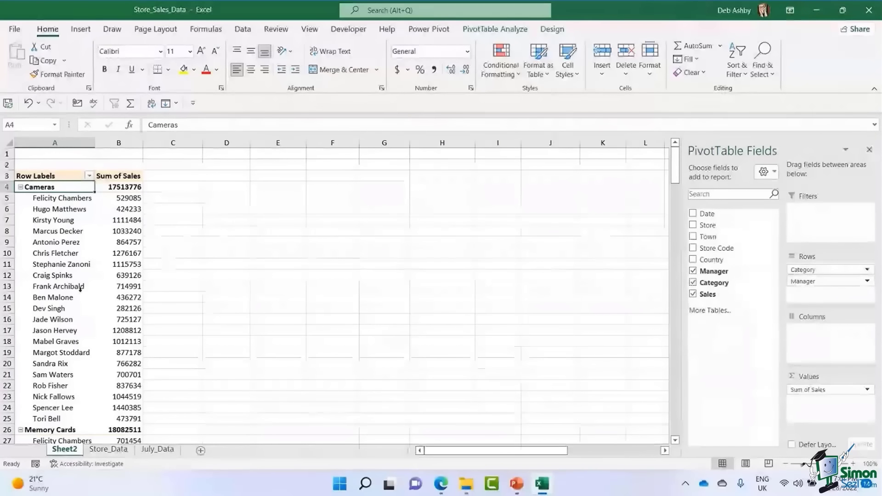
click(121, 187)
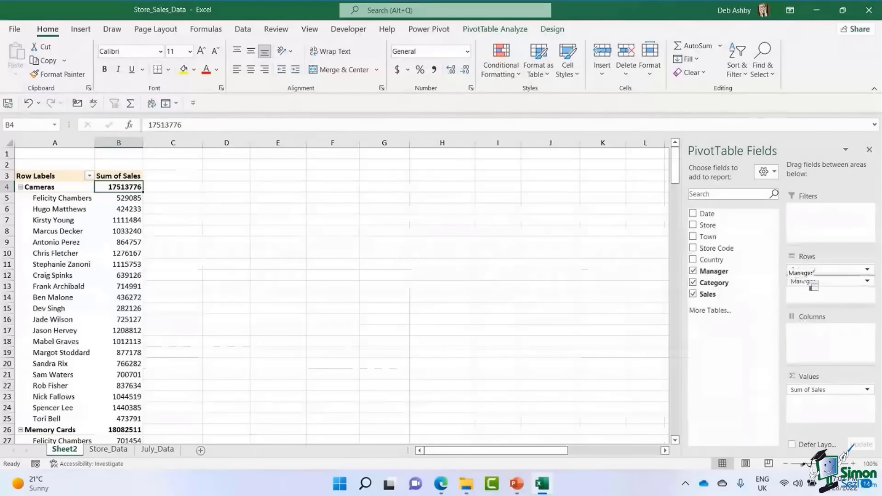
Move the Manager field above Category in Rows and check the category sales listed under each manager.
drag(807, 282, 811, 271)
click(50, 186)
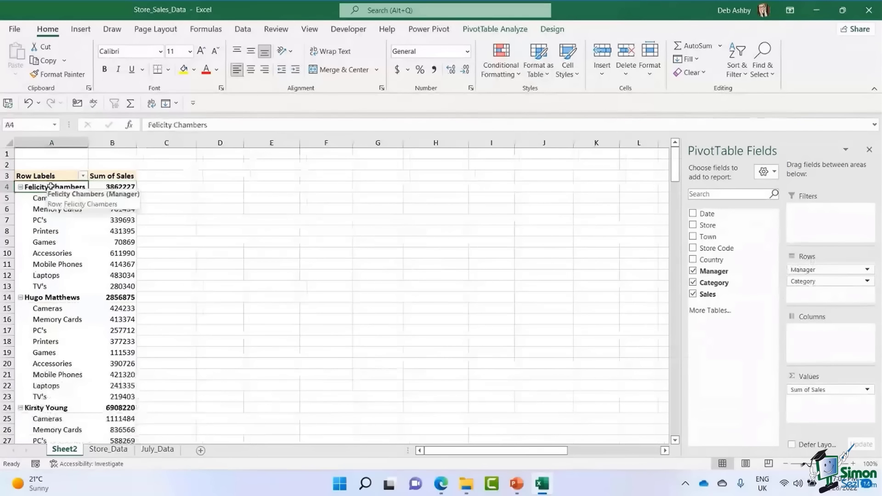
drag(48, 197, 53, 265)
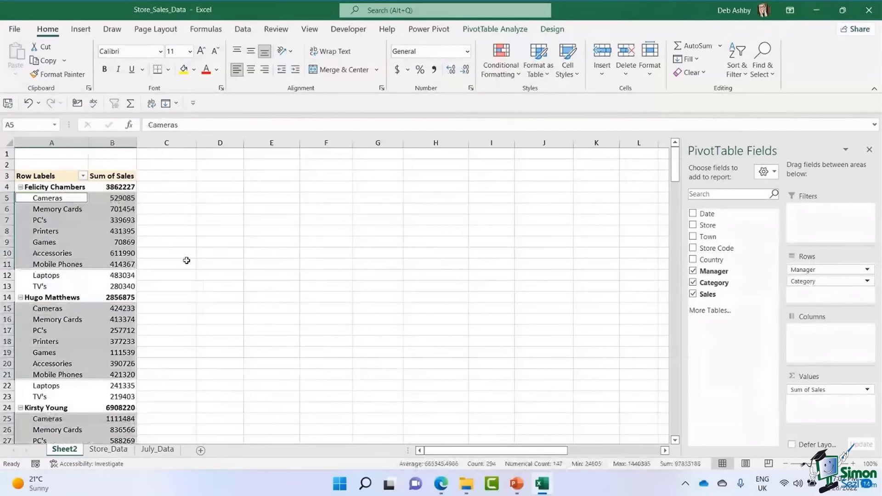
click(122, 239)
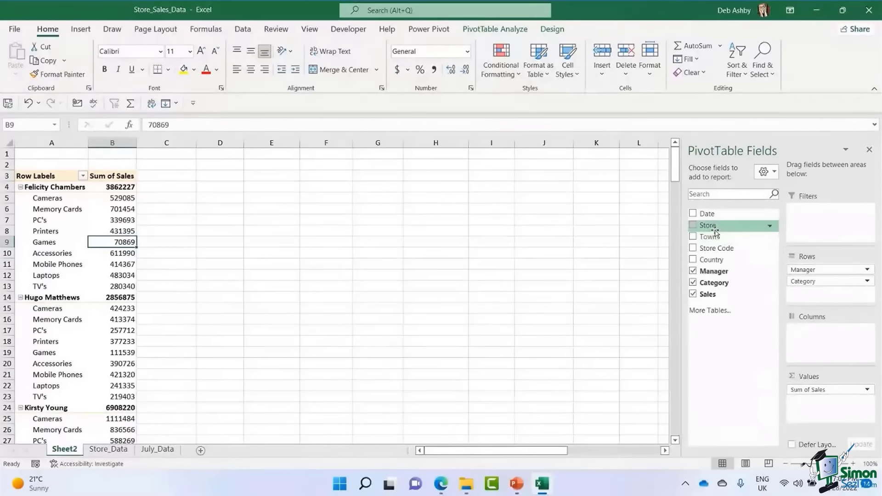
Add the Store field to the PivotTable's Filters area and filter the report to Computech.
drag(710, 225, 827, 230)
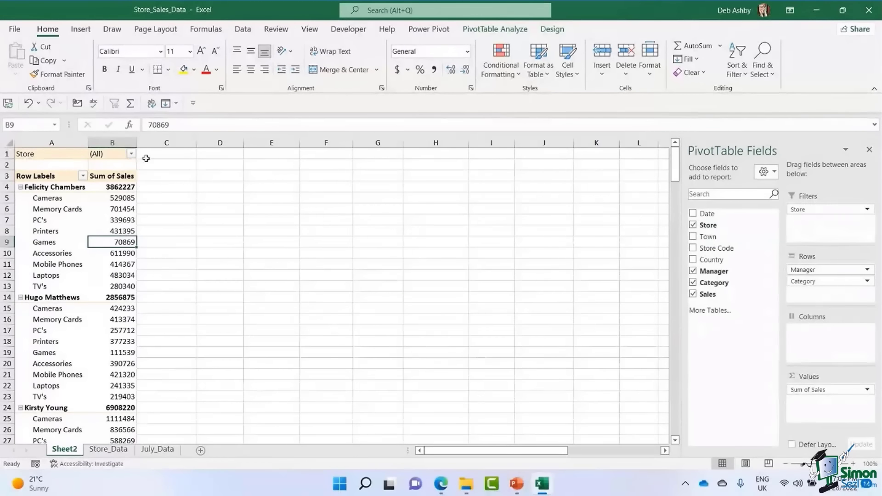
click(131, 154)
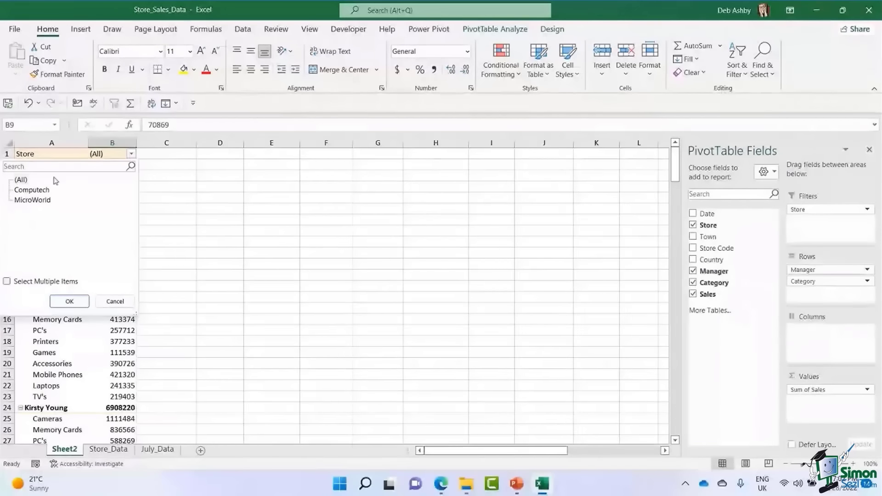
click(46, 190)
click(70, 301)
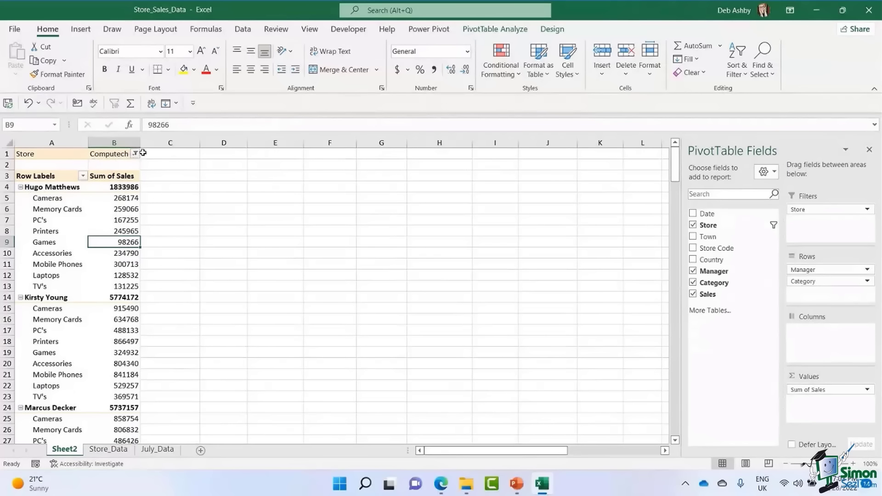
Reset the Store report filter to (All) and remove the Store field from Filters.
click(135, 153)
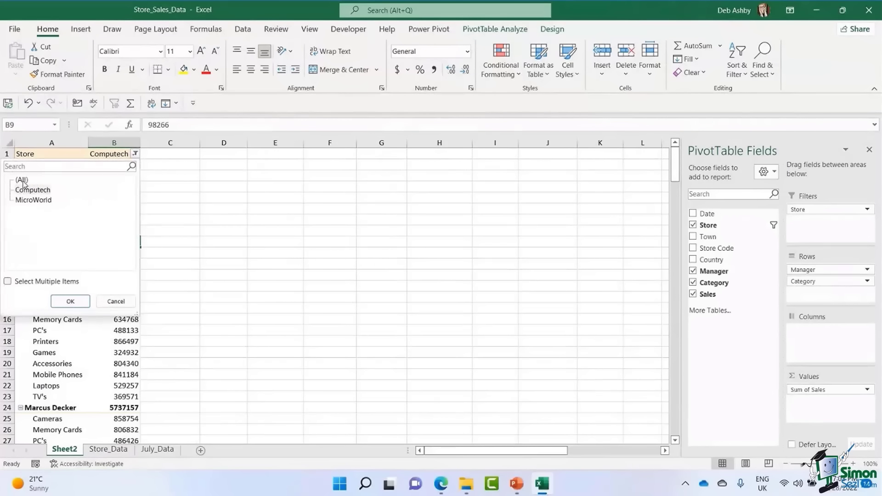
click(73, 301)
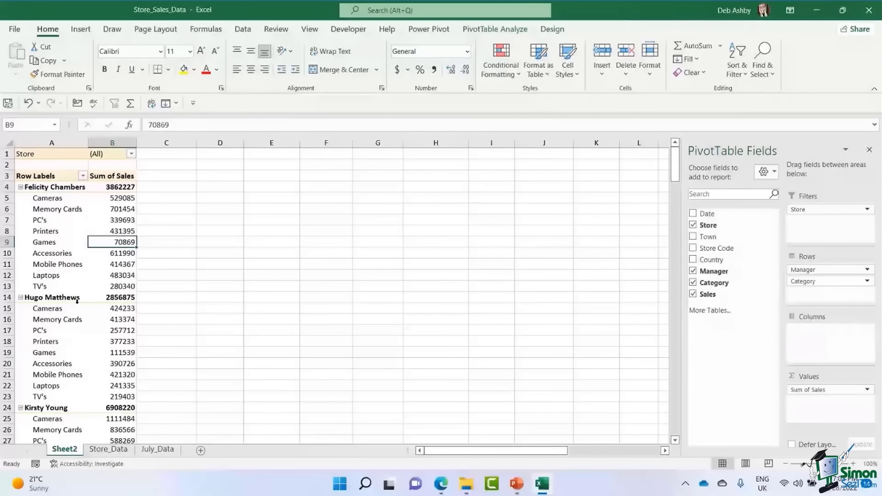
drag(812, 210, 587, 212)
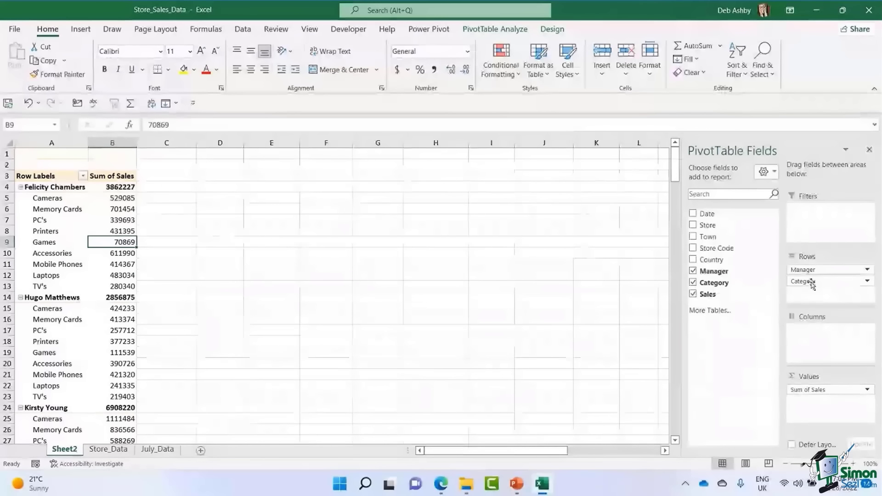
Remove the Manager field from Rows, add the Date field above Category, and review category sales by month.
drag(806, 270, 590, 311)
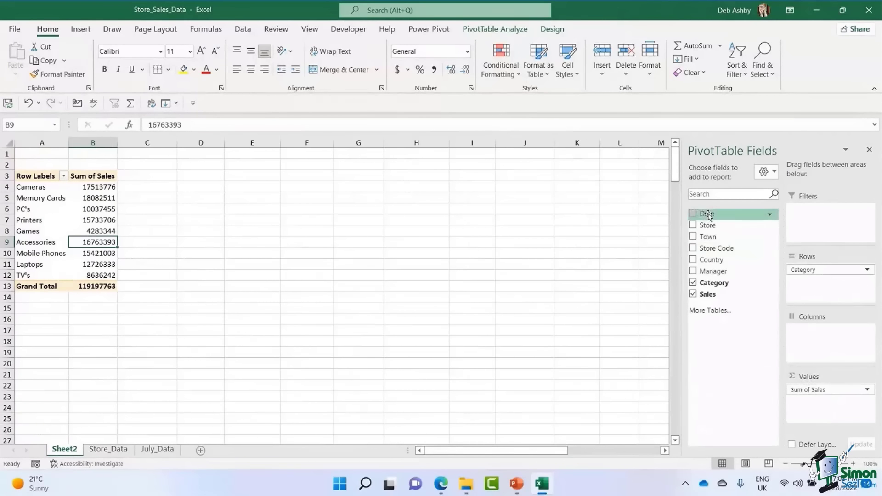
drag(708, 215, 809, 269)
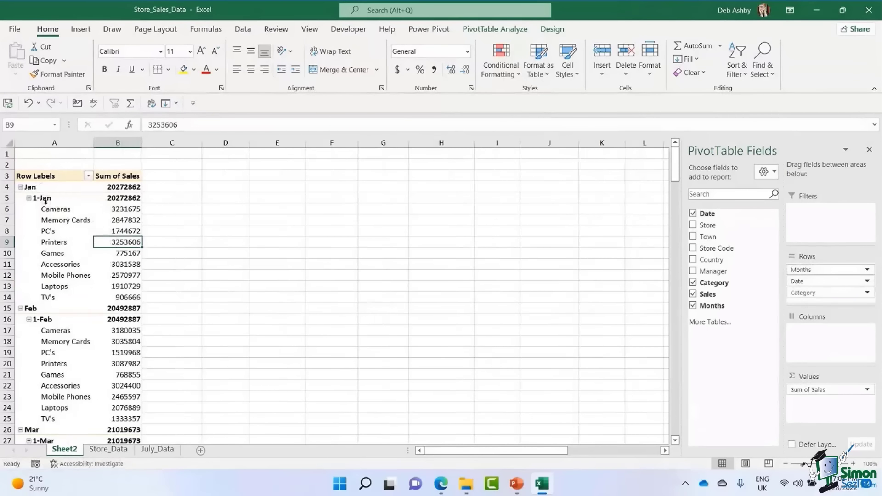
scroll(79, 292, down, 1)
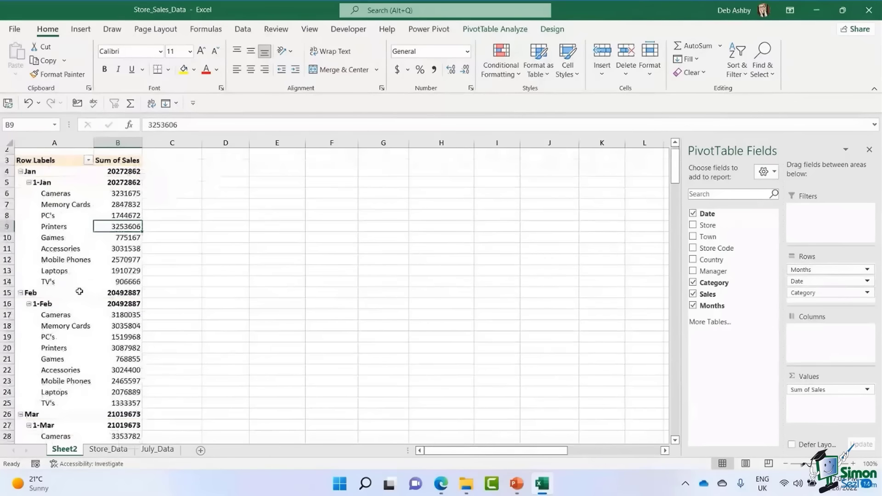
scroll(79, 292, down, 2)
scroll(79, 292, up, 3)
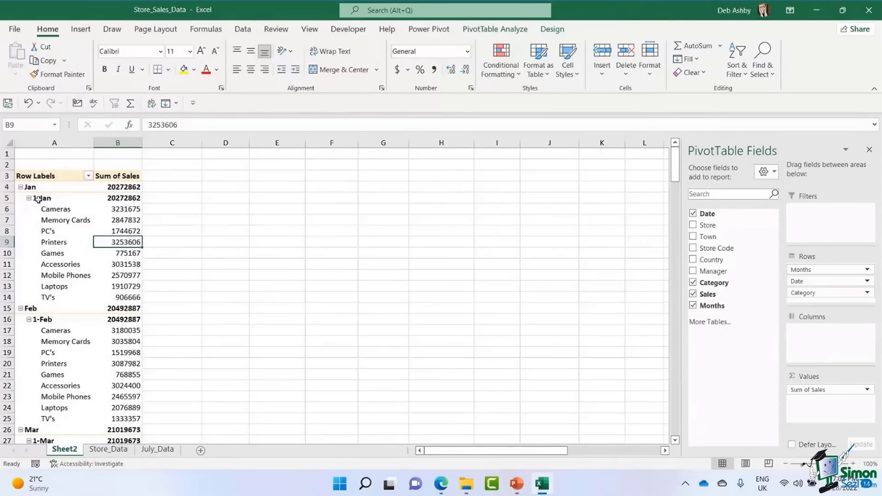
scroll(53, 322, down, 3)
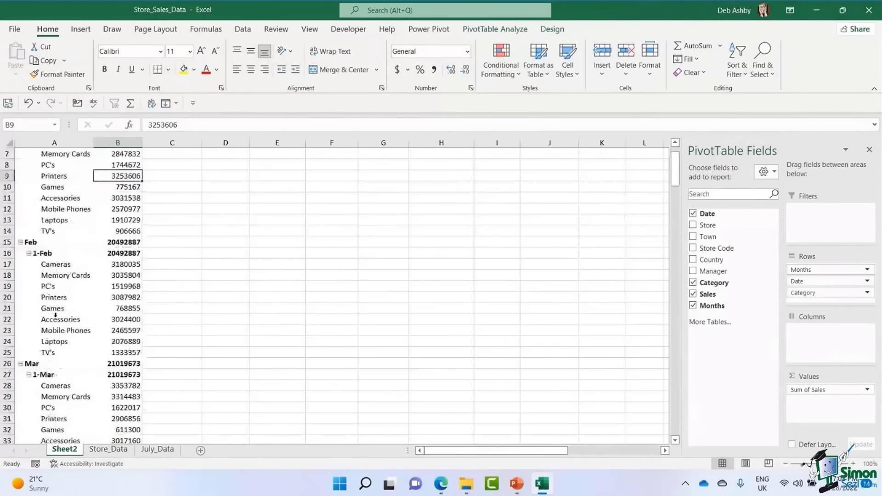
scroll(76, 301, up, 3)
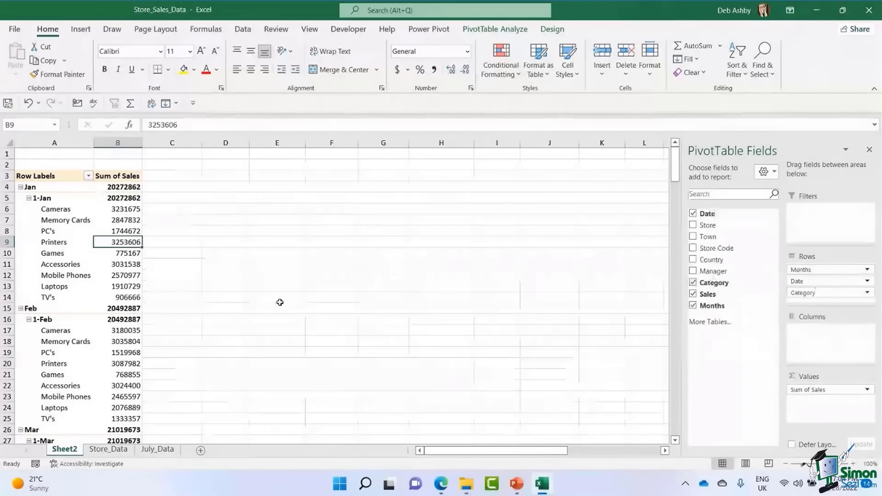
Check the Date column on the Store_Data sheet, and remove the Months field from the PivotTable's Rows on Sheet2.
click(120, 455)
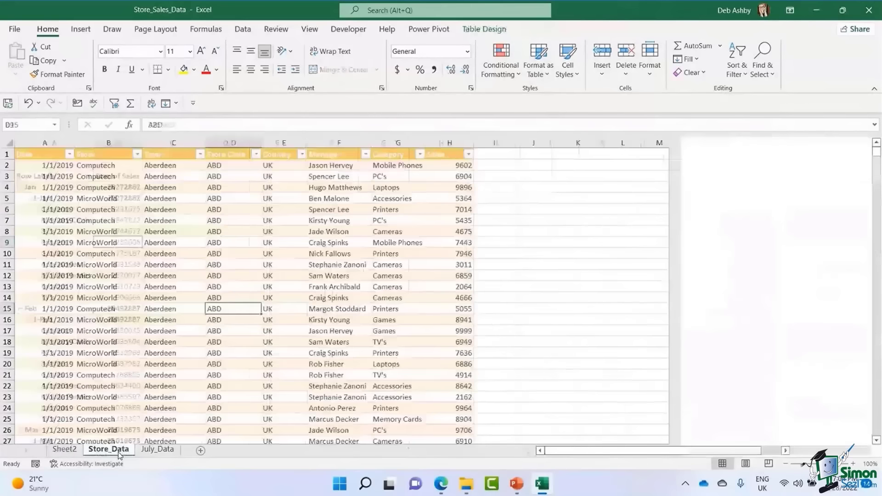
click(47, 142)
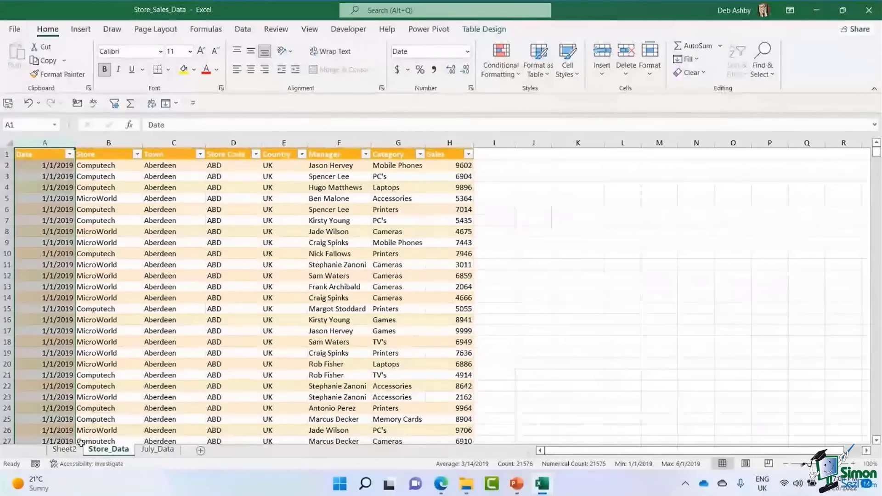
click(66, 450)
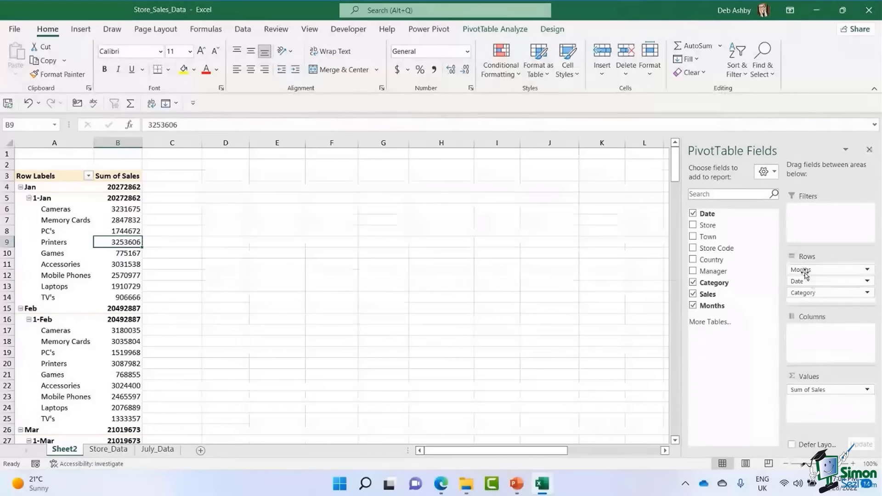
drag(804, 274, 625, 288)
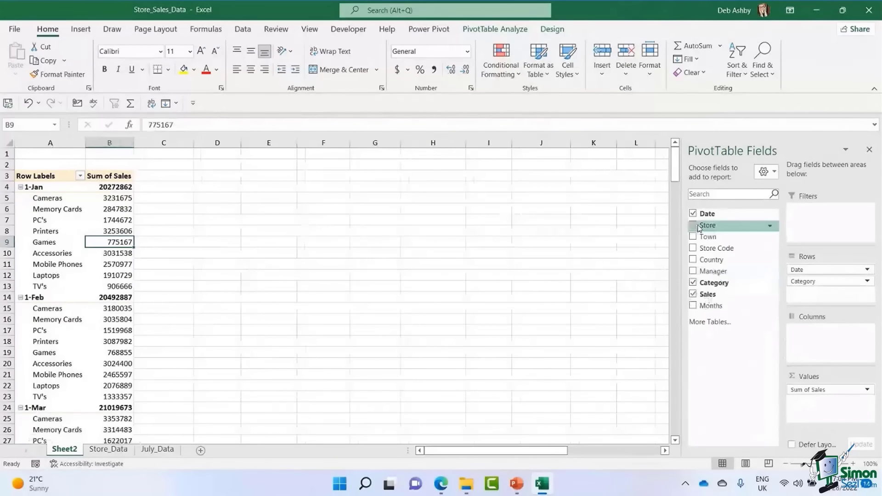
Undo the removal of the Months field and remove the Date field from the PivotTable's Rows instead.
click(28, 102)
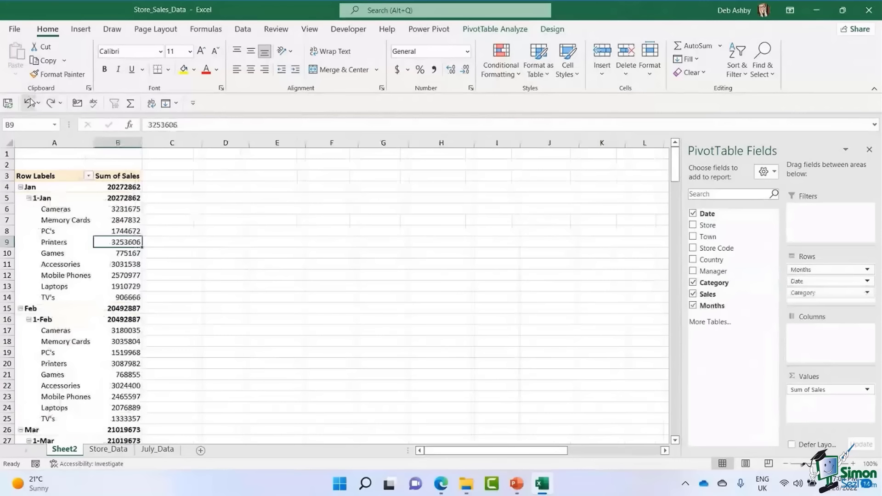
drag(804, 284, 652, 312)
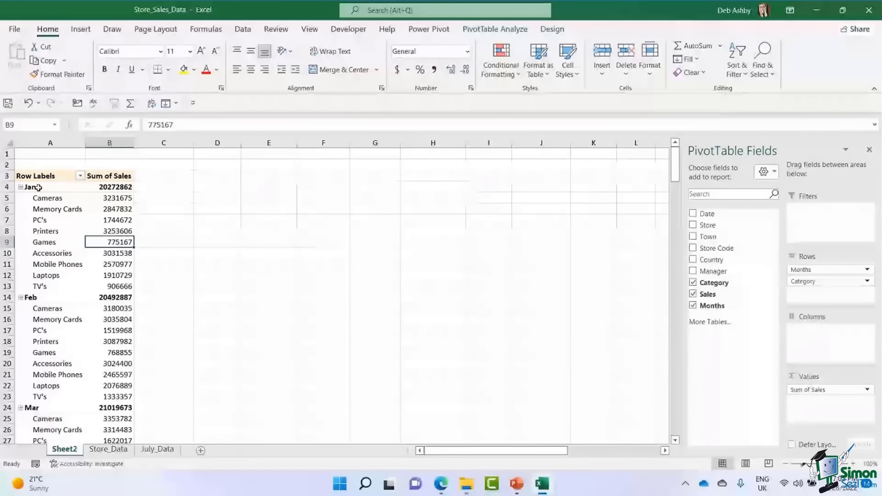
Collapse the Jan group in the PivotTable and expand it again to show its categories.
click(38, 187)
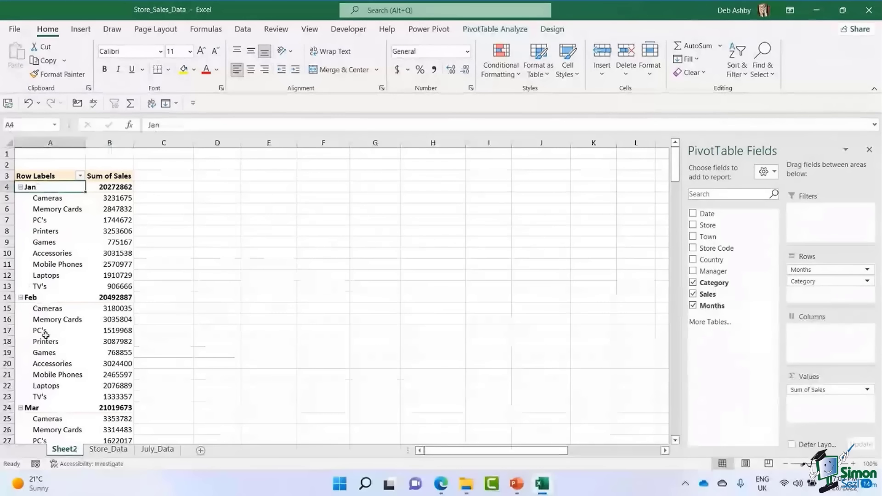
click(21, 187)
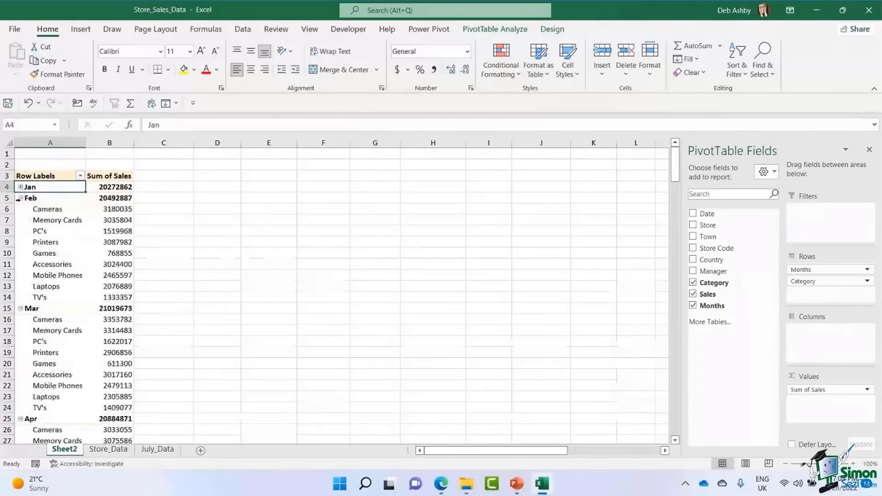
click(19, 199)
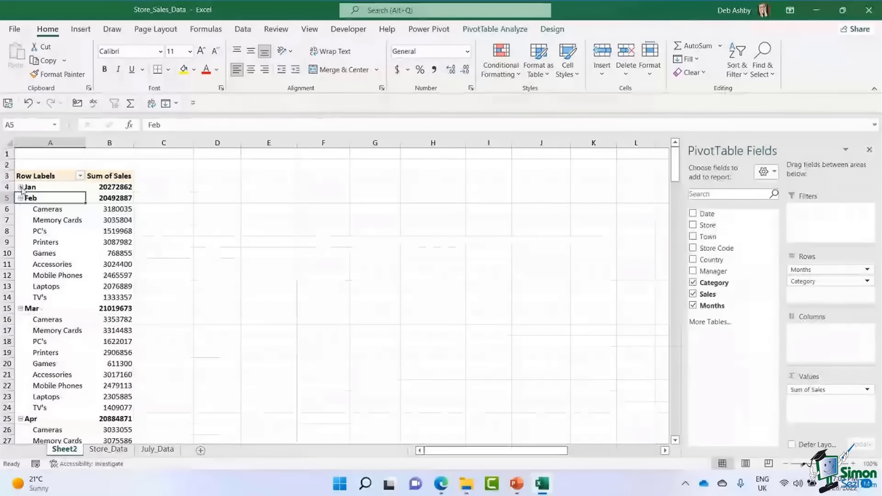
click(20, 187)
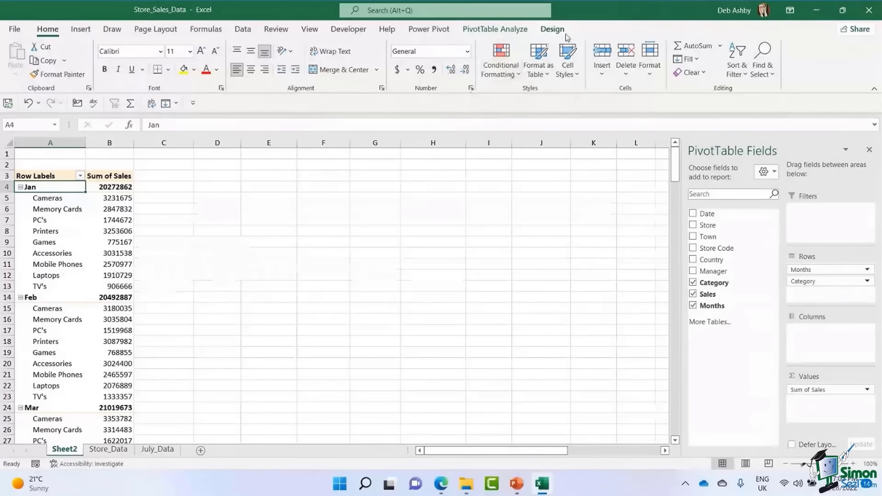
Hide the +/- expand and collapse buttons beside the PivotTable's month groups.
click(497, 30)
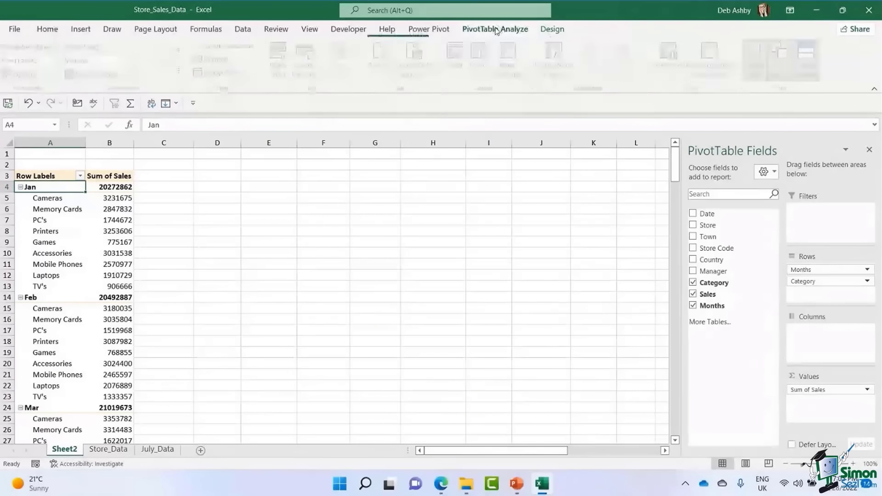
click(559, 31)
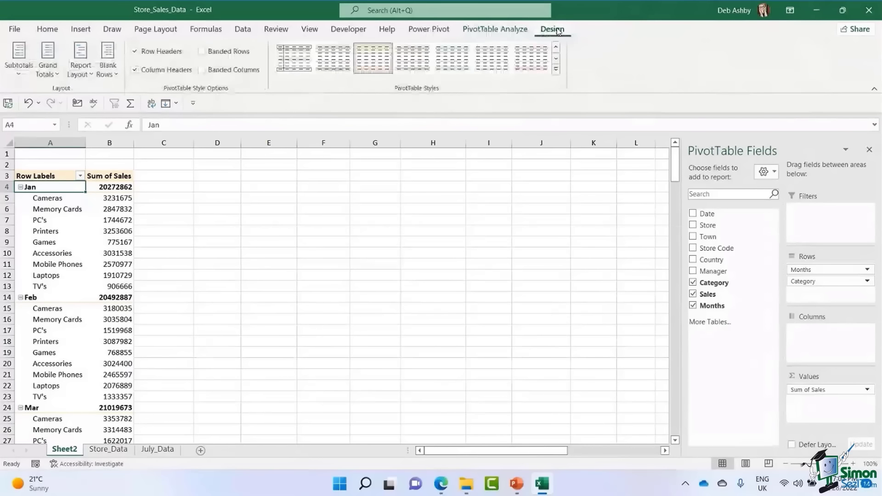
click(506, 30)
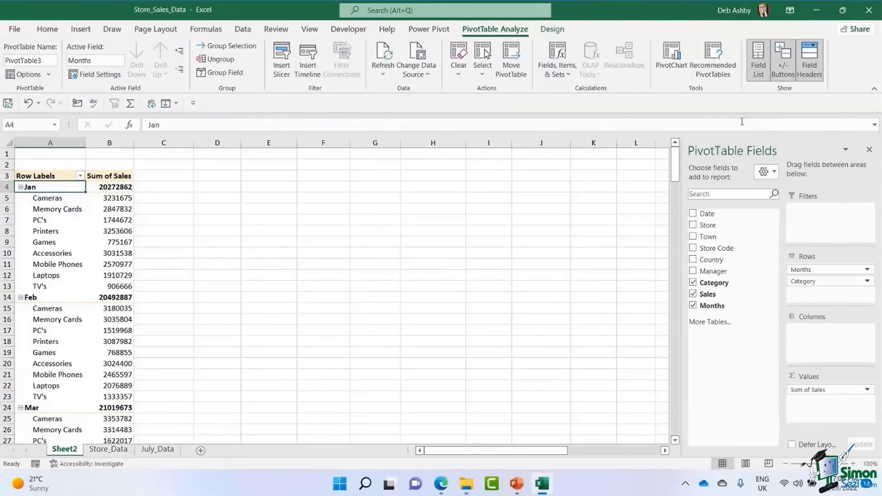
click(782, 69)
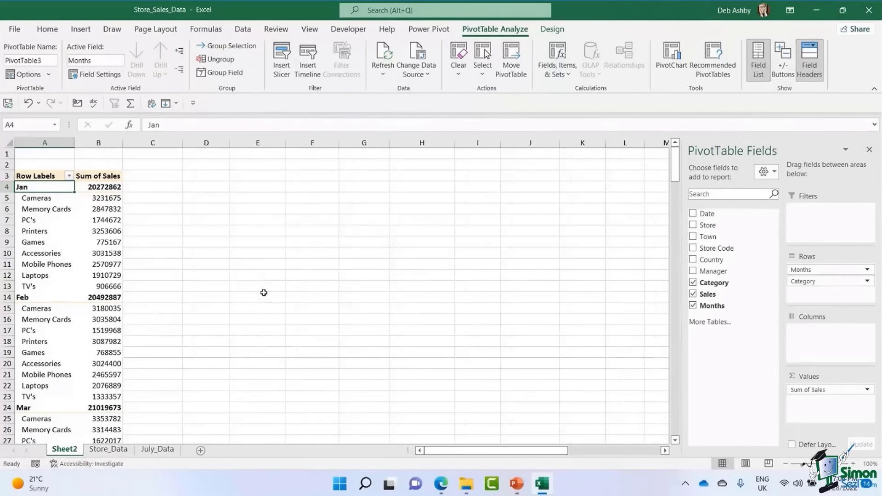
Close the PivotTable Fields list, reselect a cell inside the PivotTable, and show the field list again.
click(67, 209)
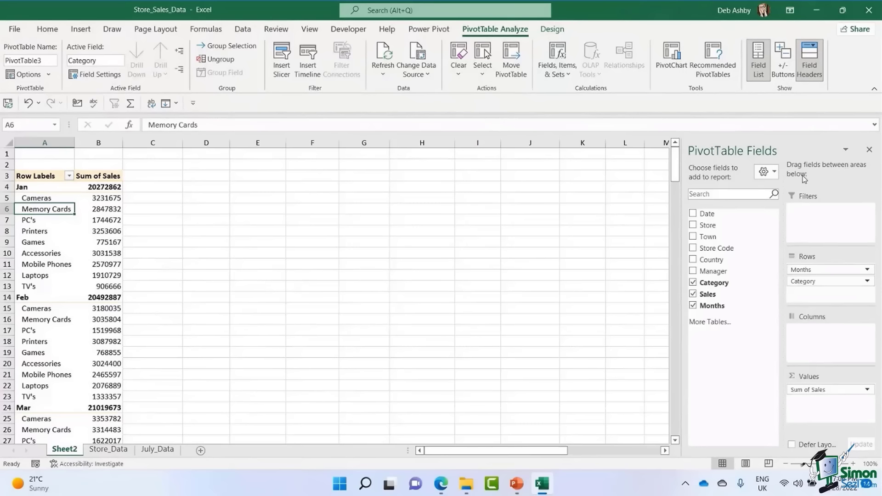
click(870, 151)
click(18, 253)
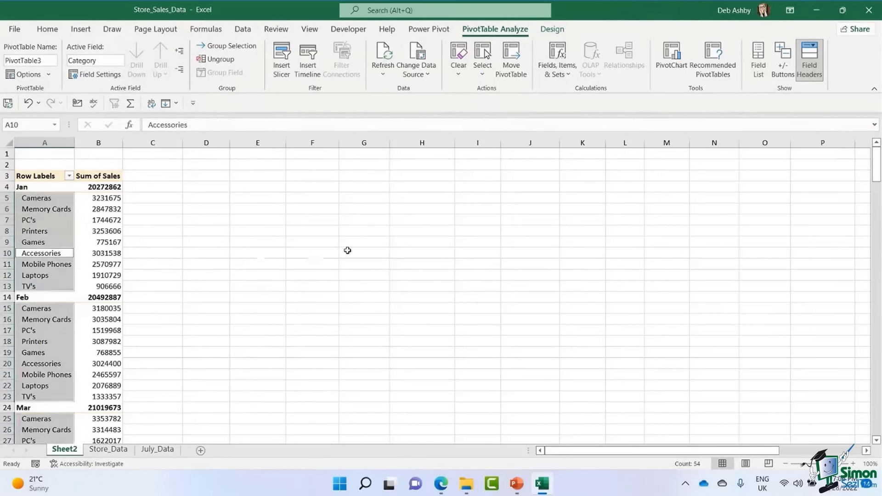
click(347, 250)
click(92, 242)
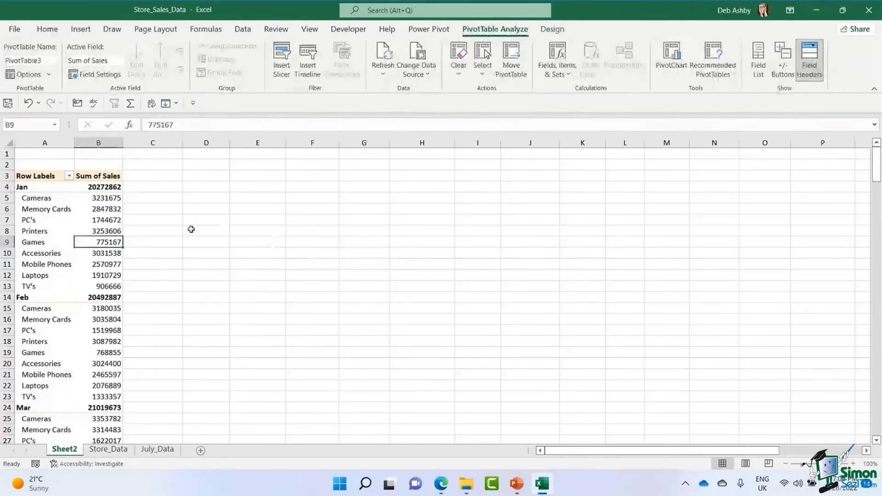
click(46, 231)
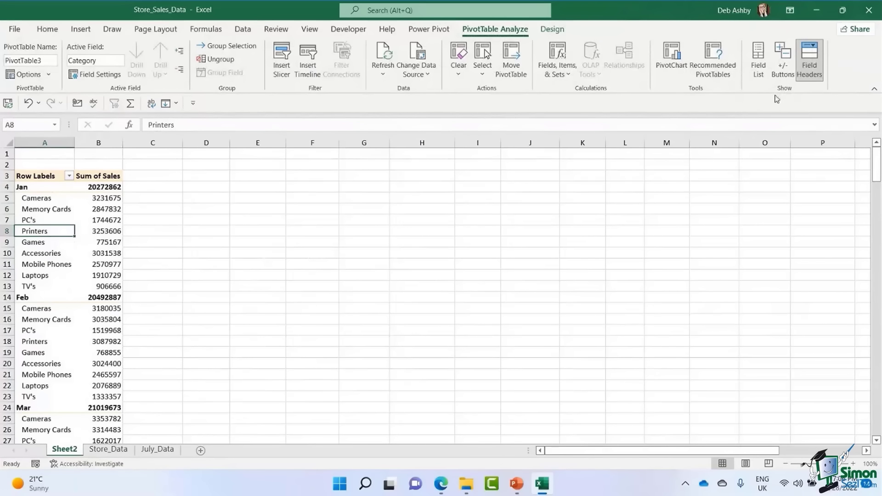
click(760, 68)
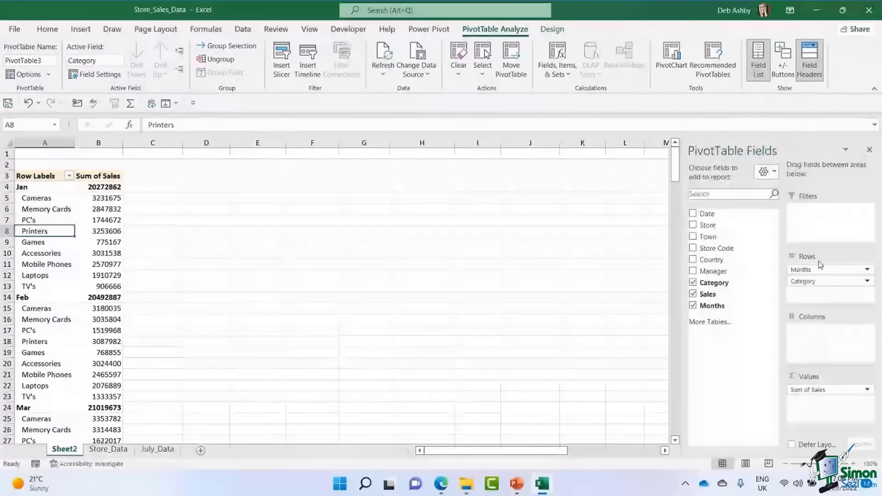
Remove the Months field from the PivotTable's Rows and review the summed sales of each category.
drag(821, 270, 614, 275)
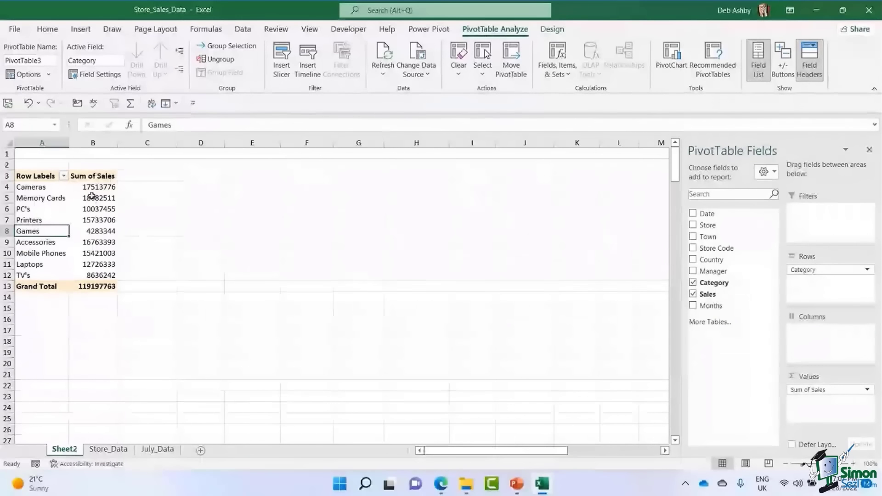
click(91, 188)
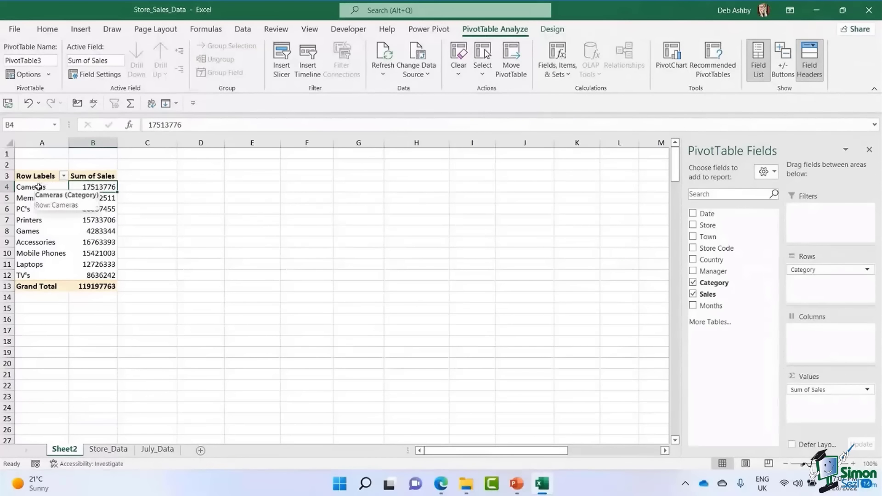
click(38, 187)
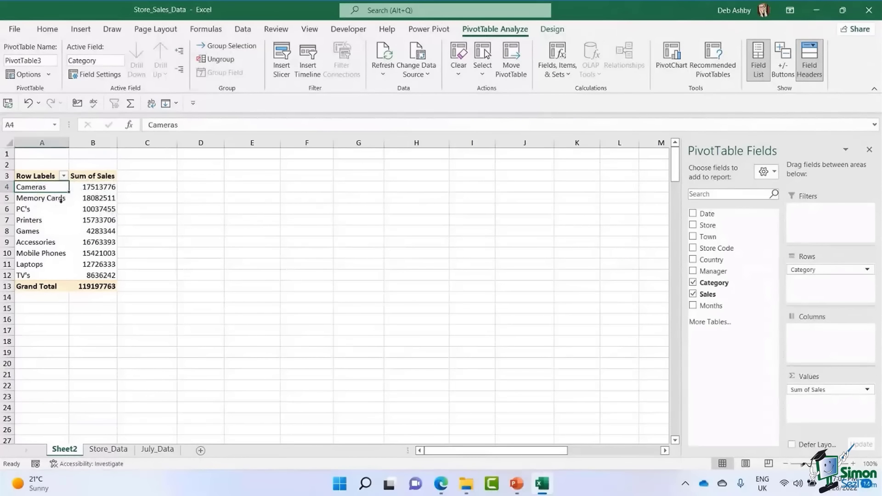
click(44, 198)
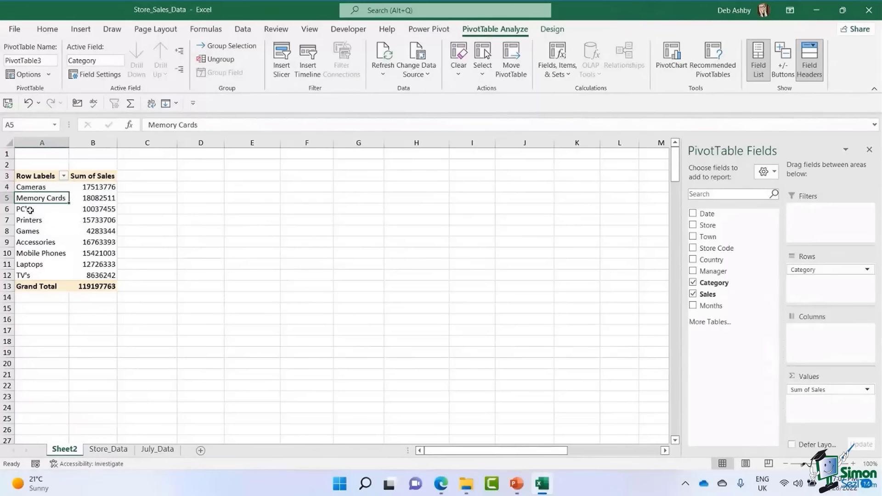
click(31, 210)
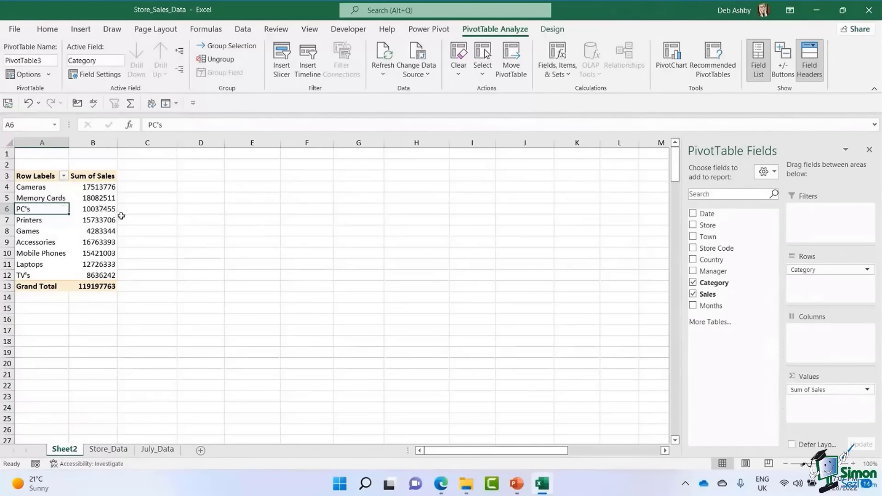
click(92, 188)
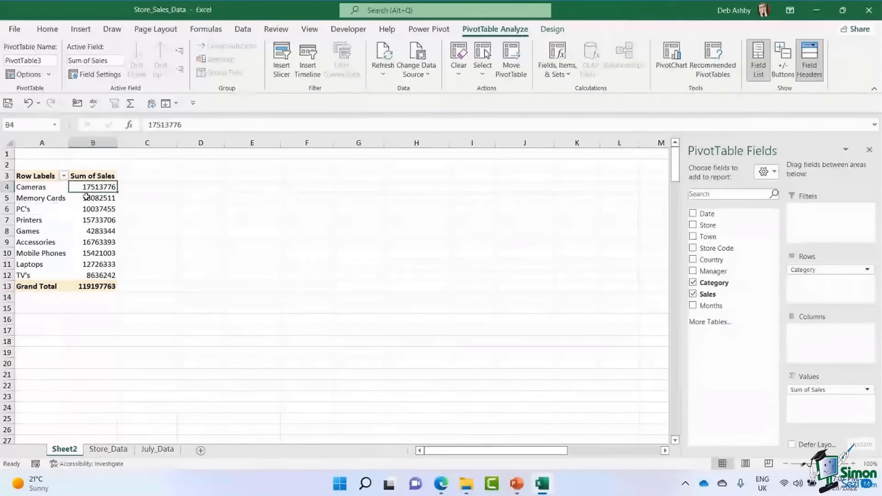
click(89, 199)
click(90, 209)
click(91, 231)
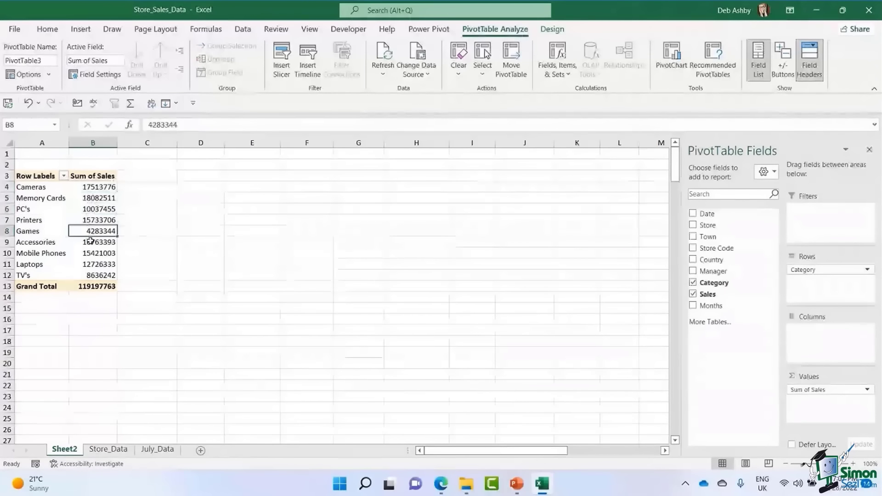
click(91, 242)
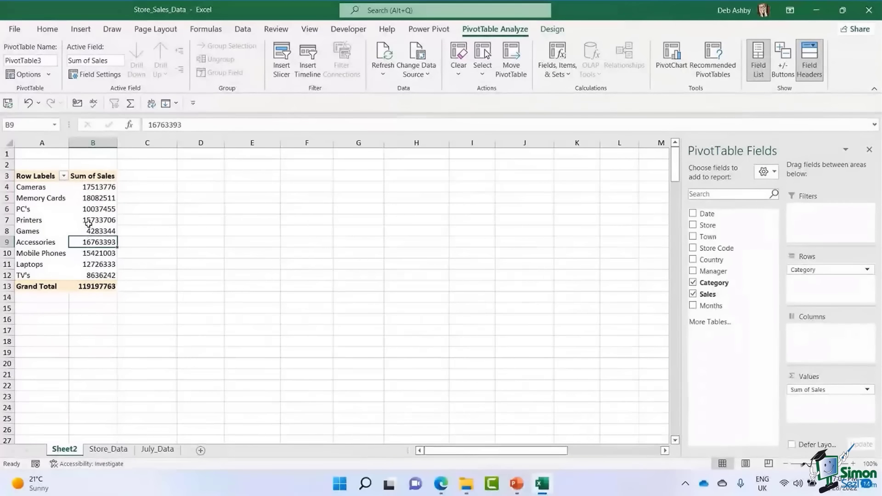
mouse_move(108, 205)
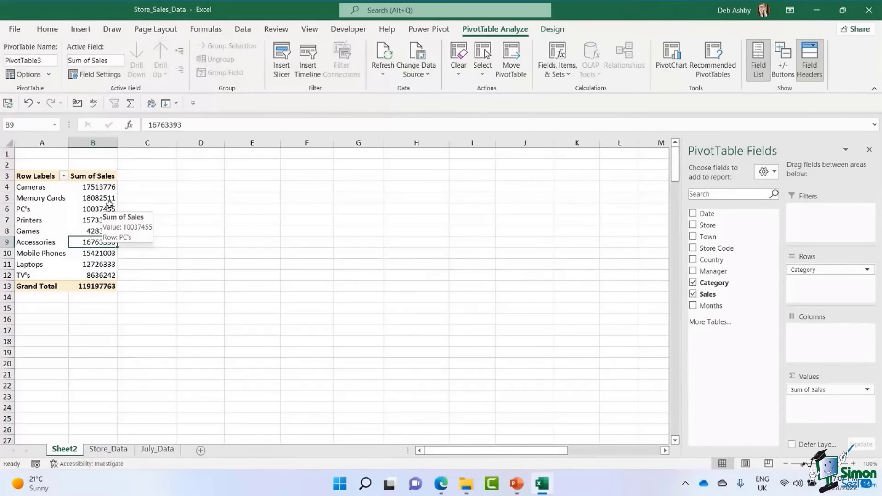
mouse_move(102, 185)
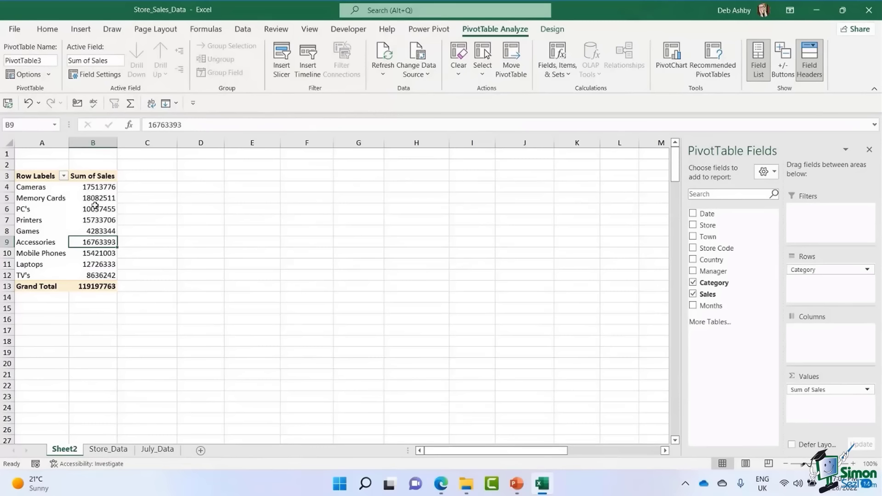
Change the value field settings of Sum of Sales so that sales are summarized by Count.
click(95, 188)
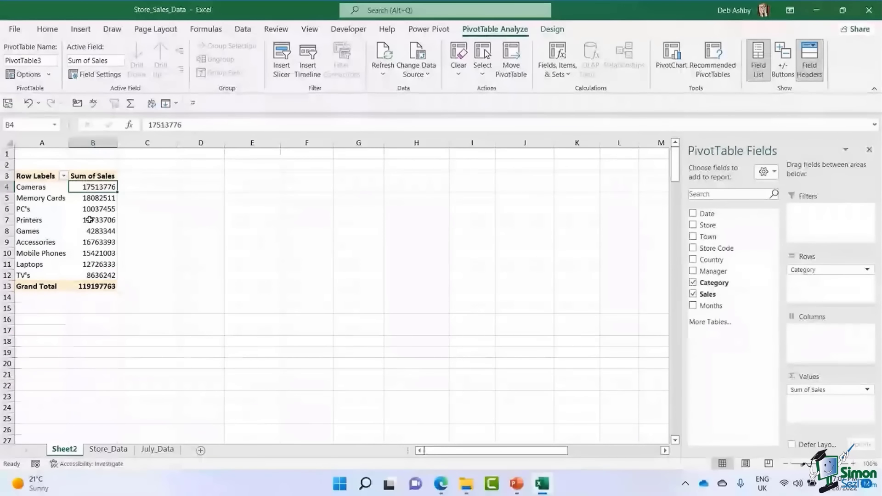
right_click(99, 187)
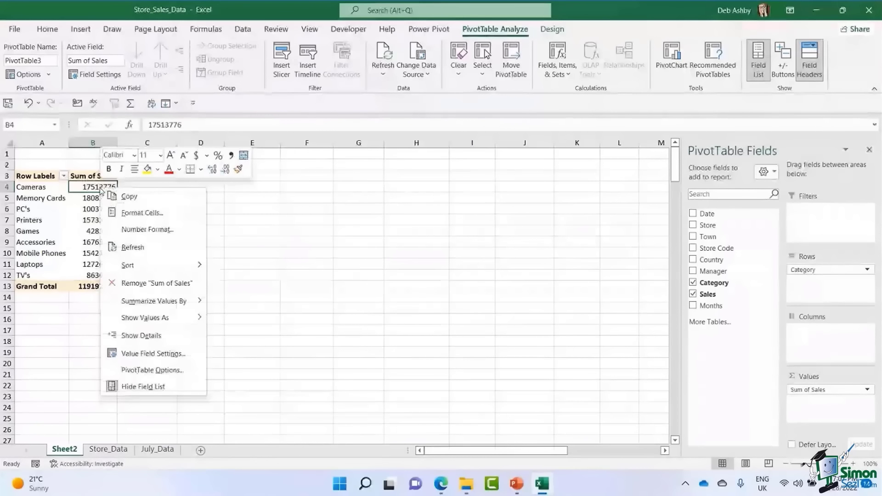
click(145, 355)
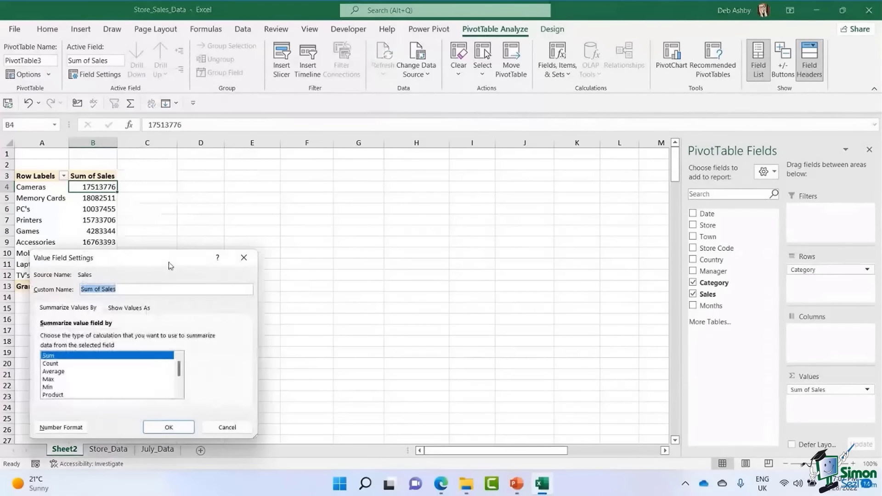
drag(169, 262, 300, 177)
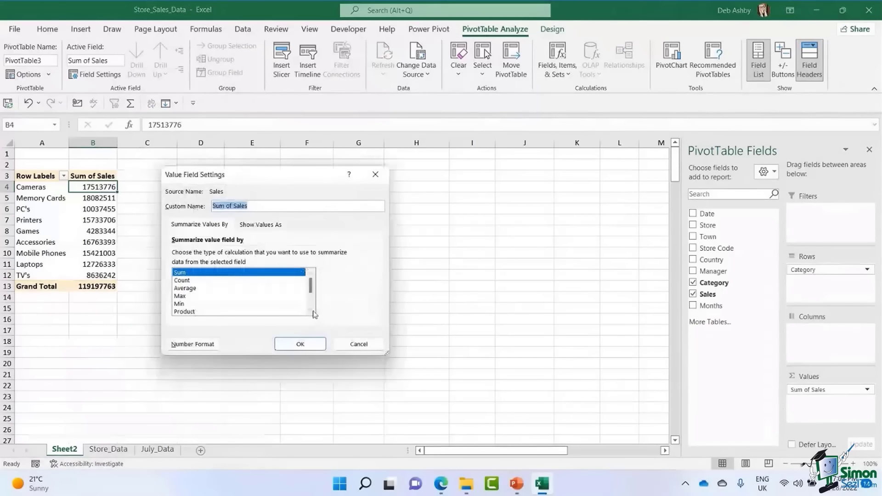
scroll(315, 315, down, 2)
scroll(314, 314, up, 2)
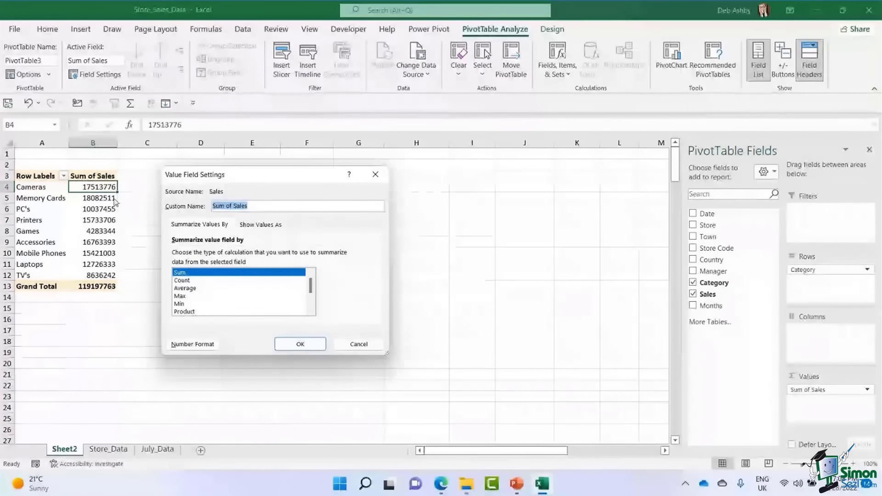
click(183, 281)
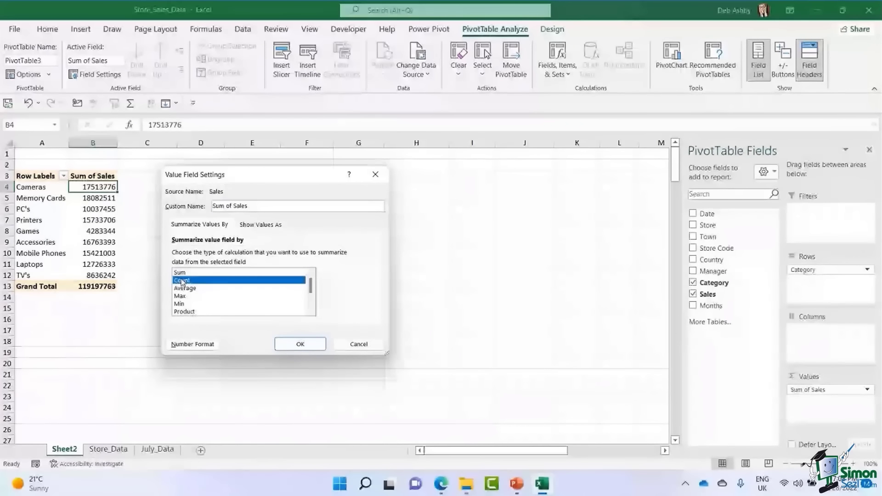
click(300, 345)
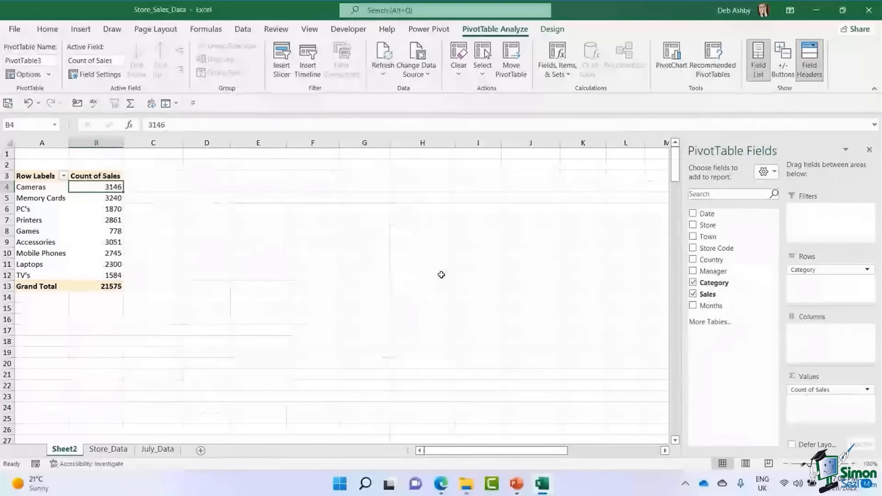
Change the Count of Sales value field settings so that sales are summarized by Average.
right_click(94, 191)
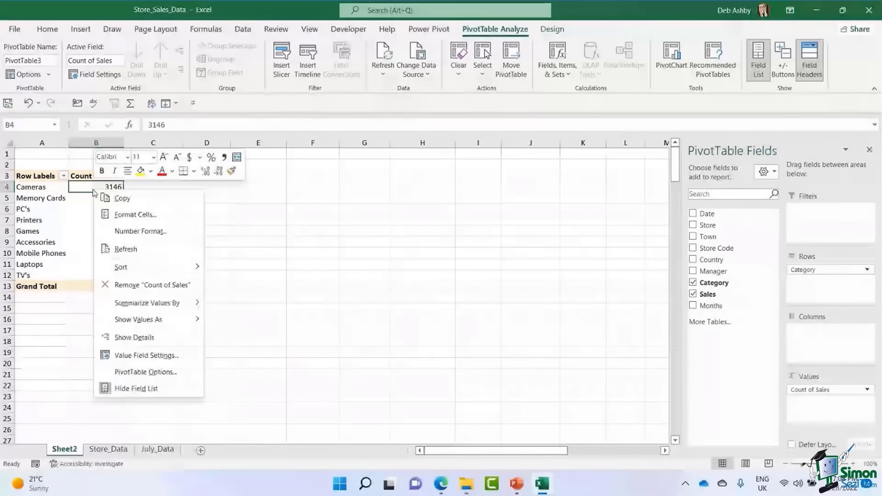
click(93, 187)
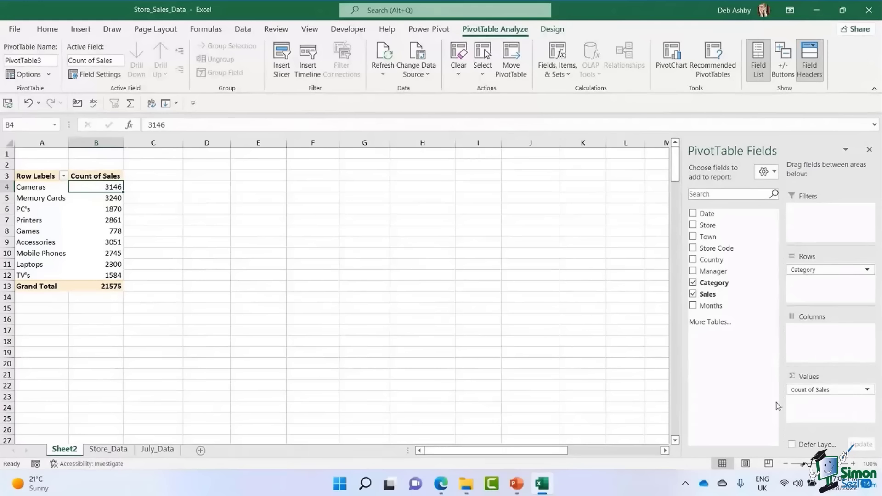
click(868, 391)
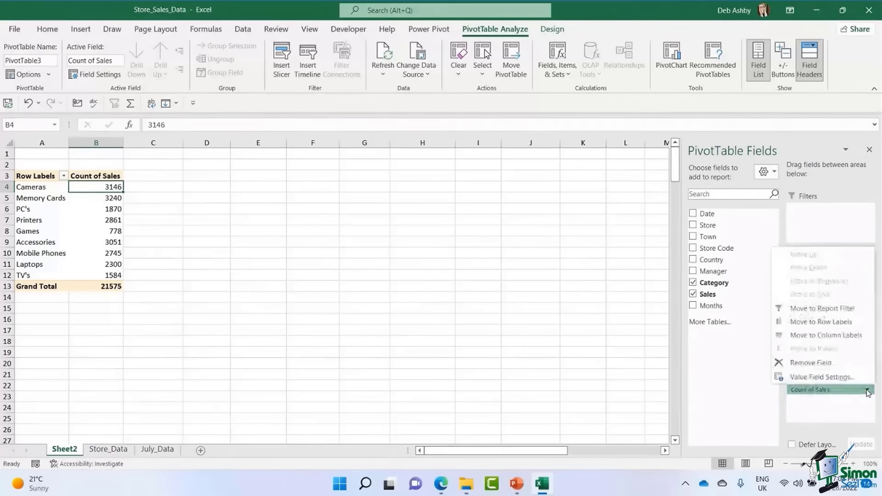
click(849, 380)
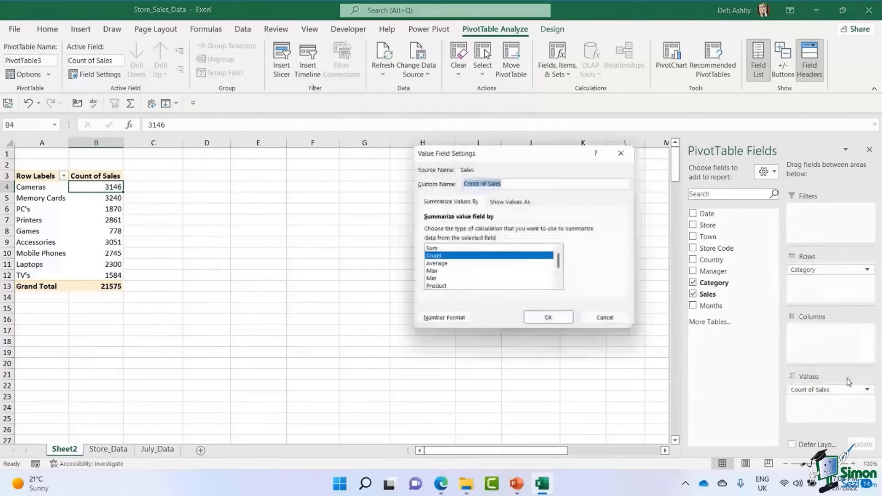
click(547, 264)
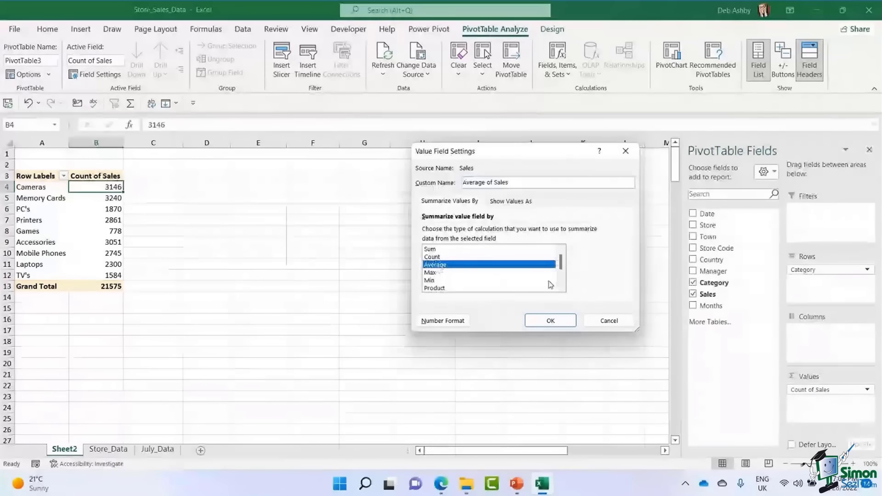
click(560, 324)
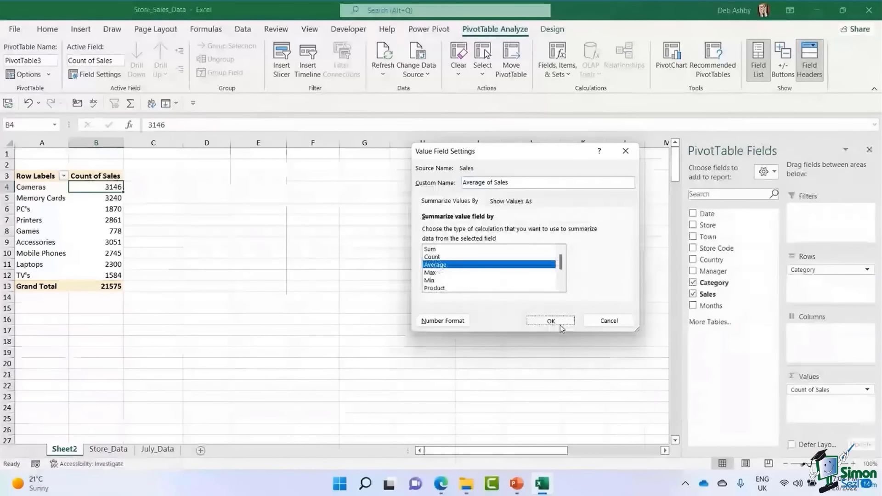
click(561, 325)
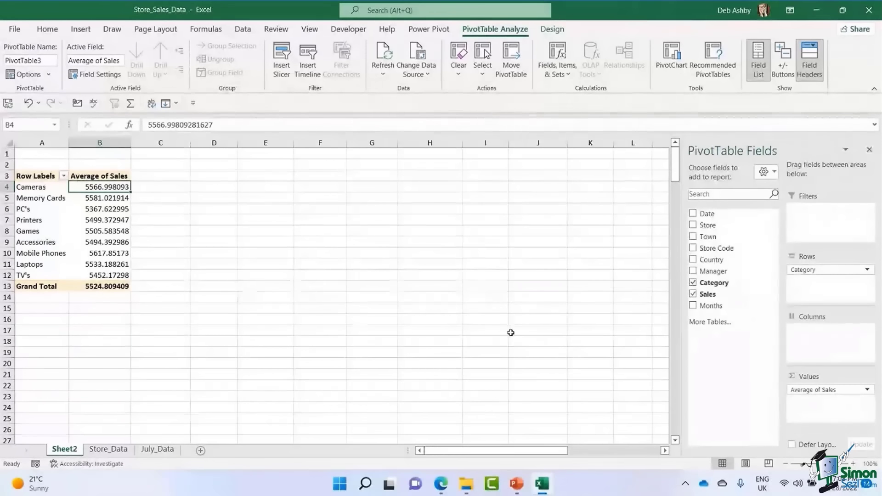
Set the Sales value field back to being summarized by Sum and widen column B slightly.
click(868, 392)
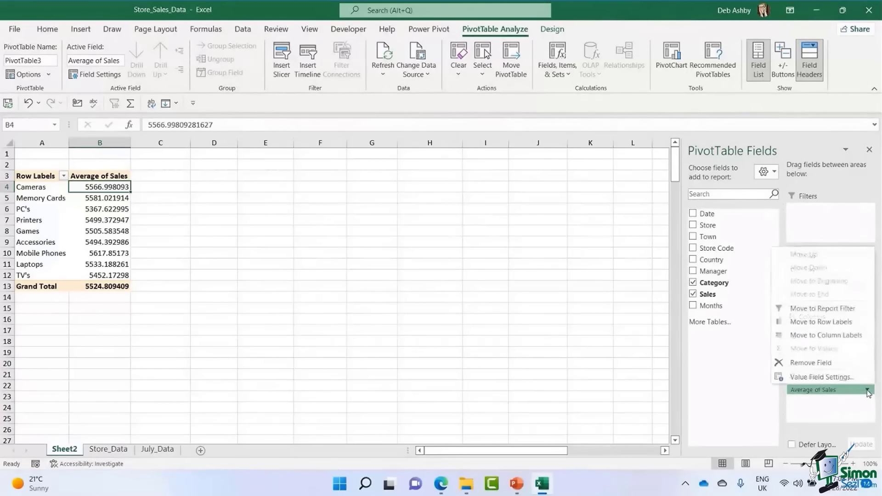
click(827, 376)
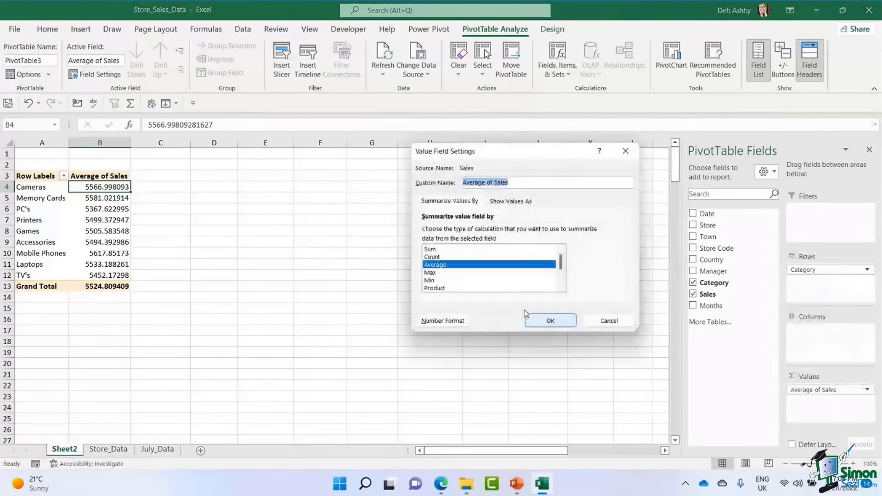
click(432, 249)
click(554, 321)
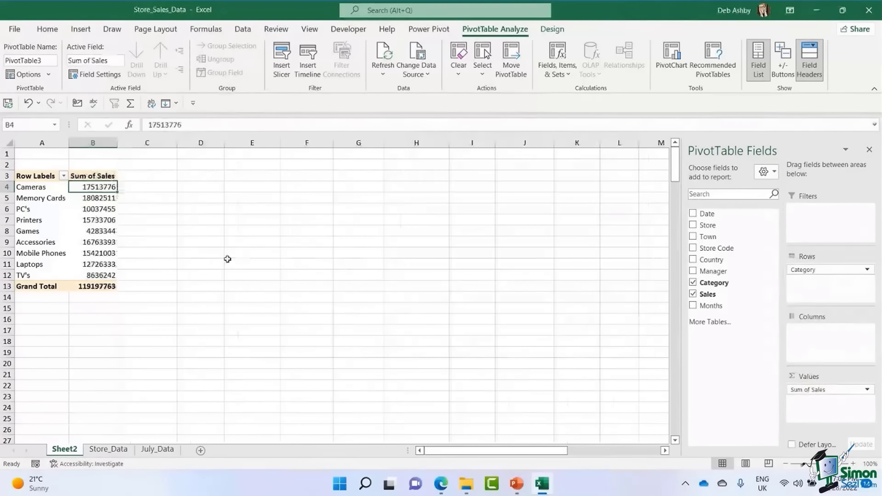
drag(117, 143, 131, 143)
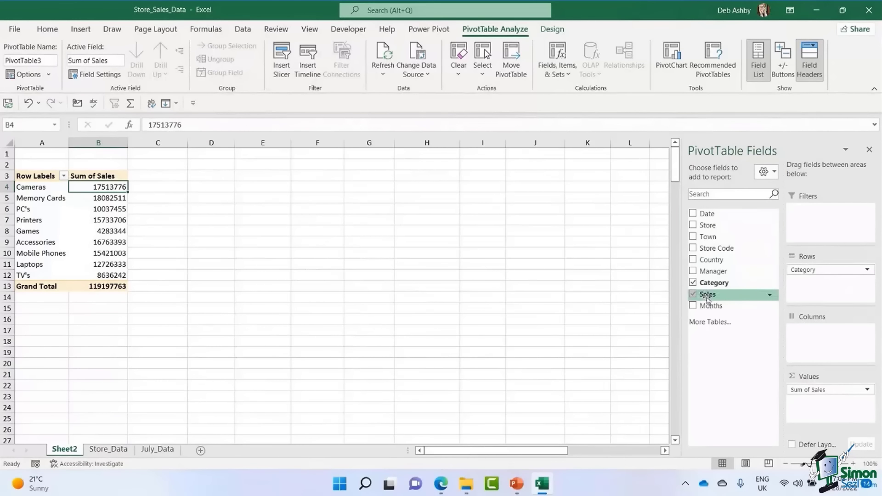
Add the Sales field to the PivotTable's Values a second time and summarize this new column by Count.
drag(708, 299, 815, 415)
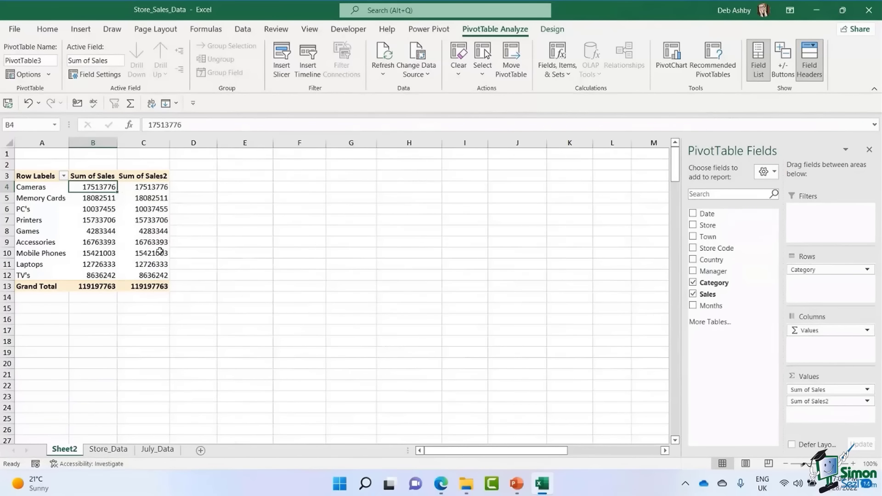
click(148, 188)
right_click(148, 188)
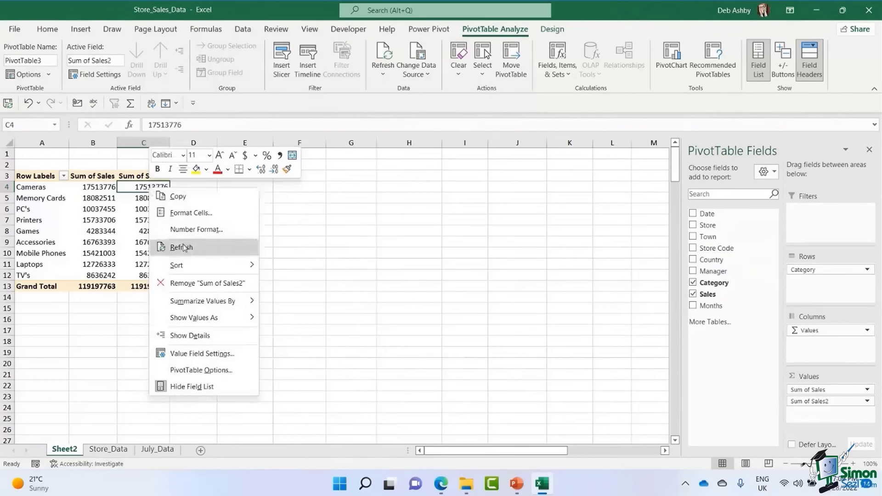
mouse_move(199, 319)
mouse_move(202, 301)
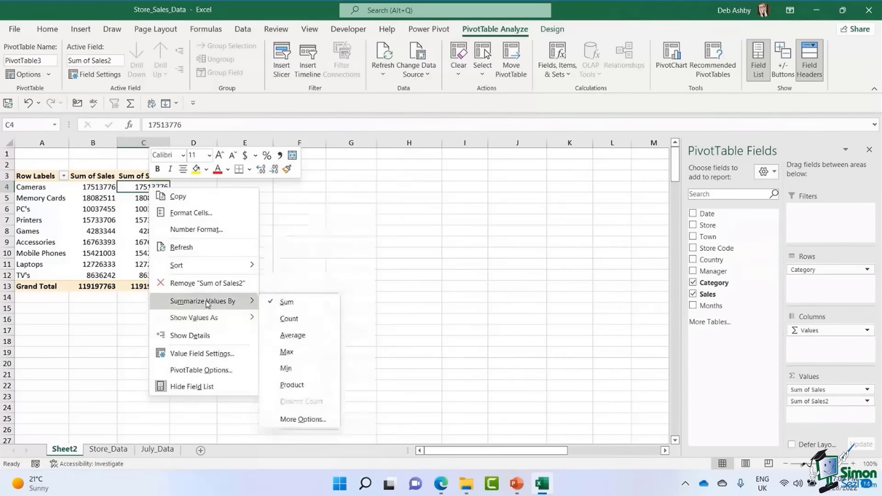
click(288, 320)
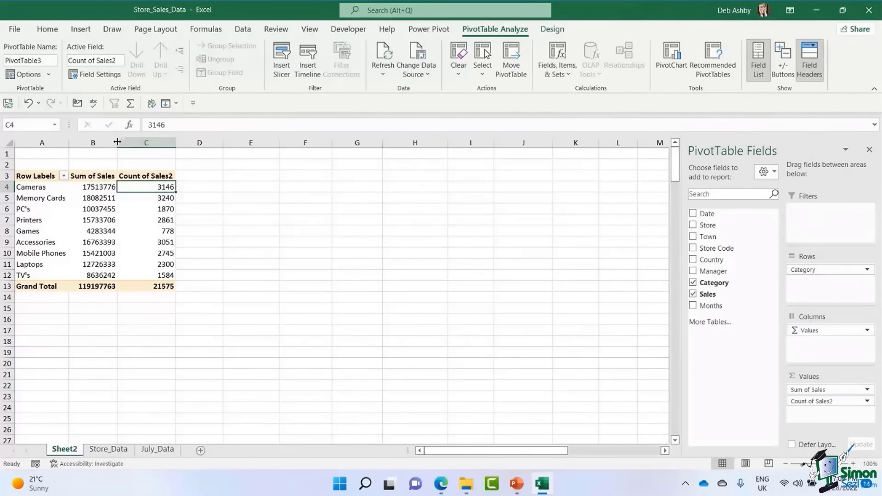
Widen columns B and C and rename the Count of Sales2 value field as "Count of Sales".
drag(117, 143, 134, 148)
drag(193, 151, 211, 152)
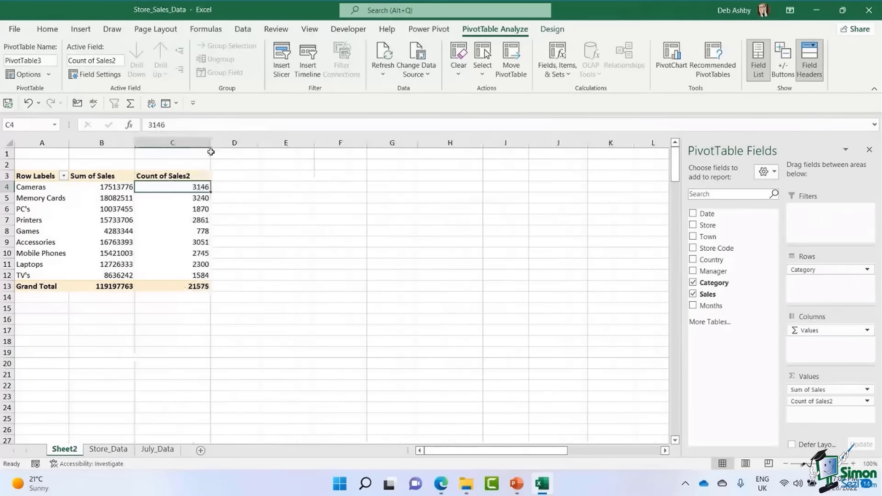
click(160, 176)
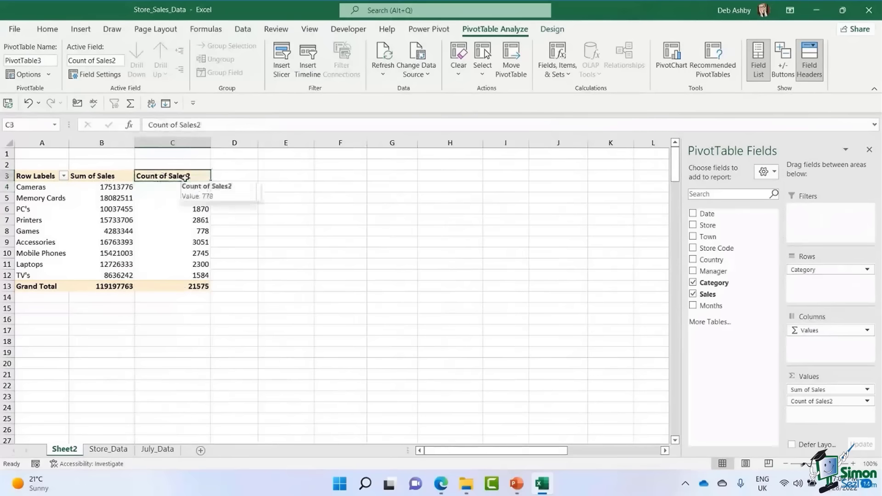
double_click(184, 177)
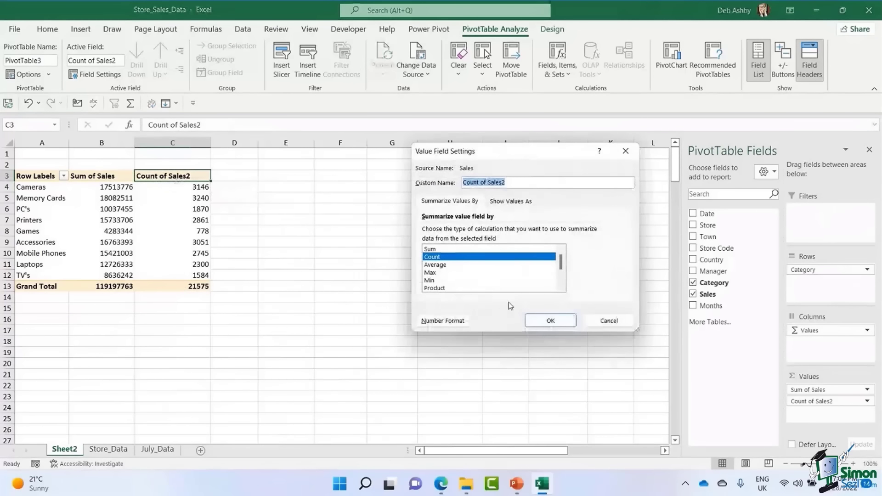
click(609, 320)
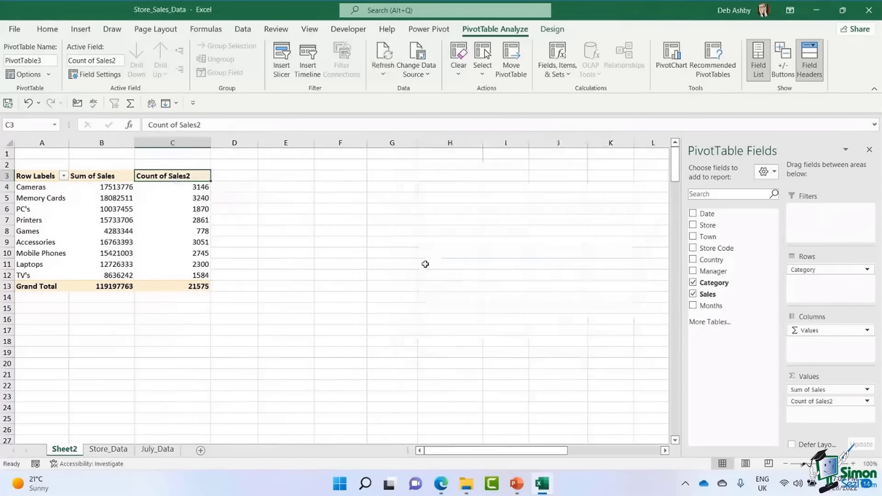
double_click(198, 176)
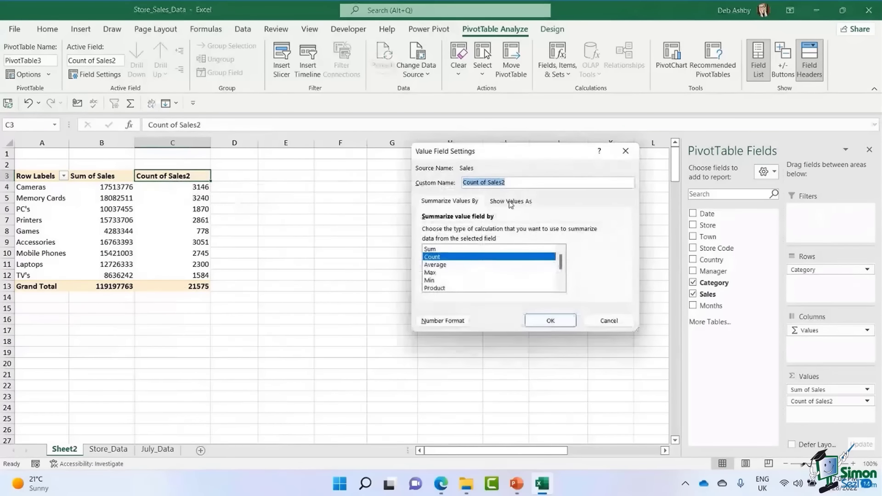
click(507, 182)
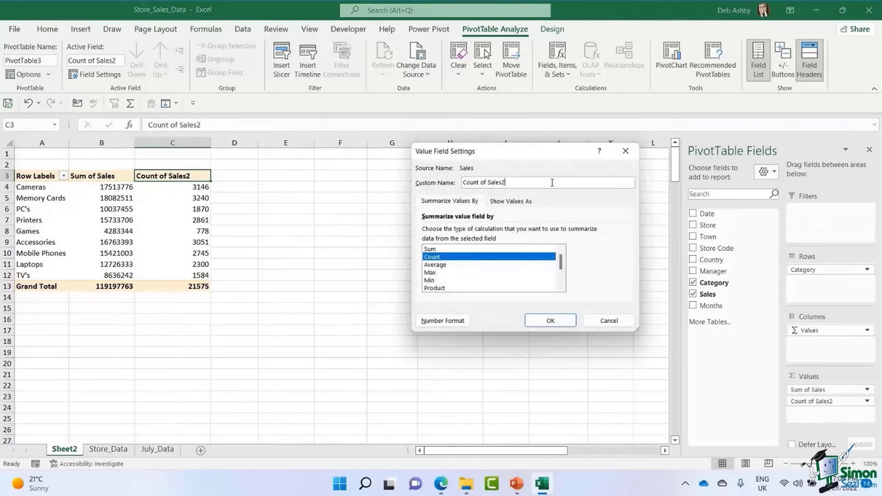
key(BackSpace)
click(550, 321)
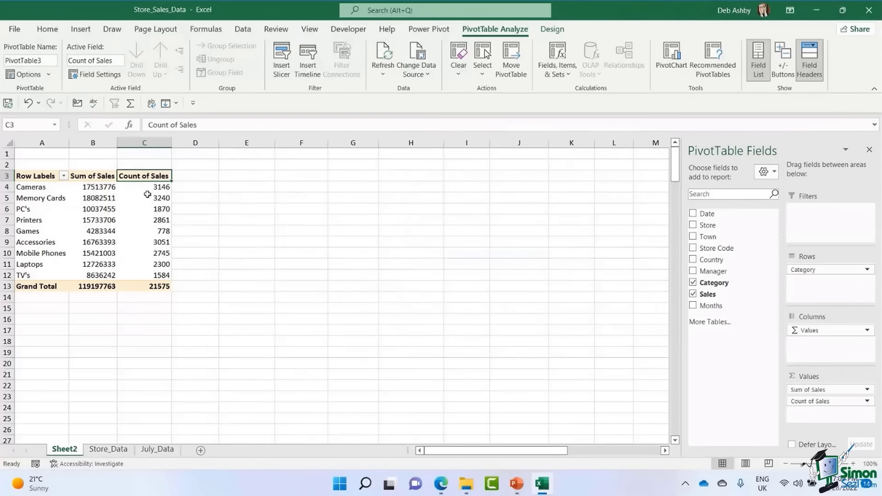
Widen the Sum of Sales and Count of Sales columns to give the PivotTable more space.
mouse_move(147, 195)
drag(117, 143, 143, 143)
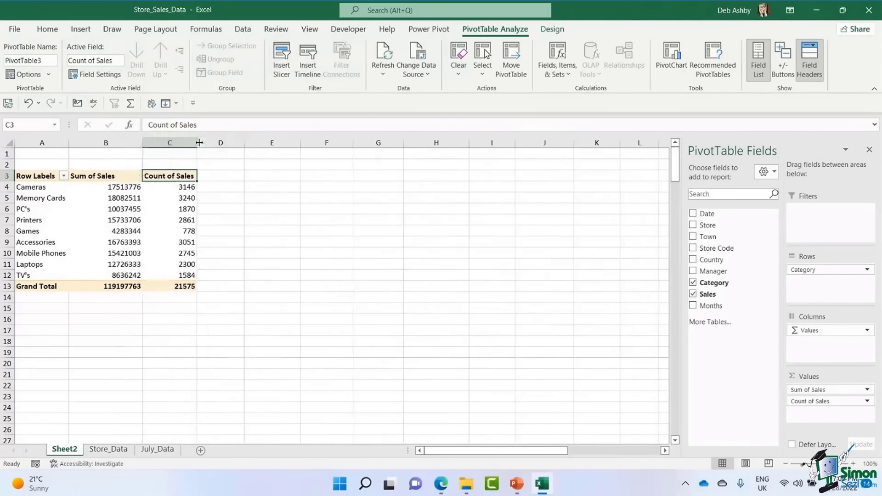
drag(207, 143, 232, 143)
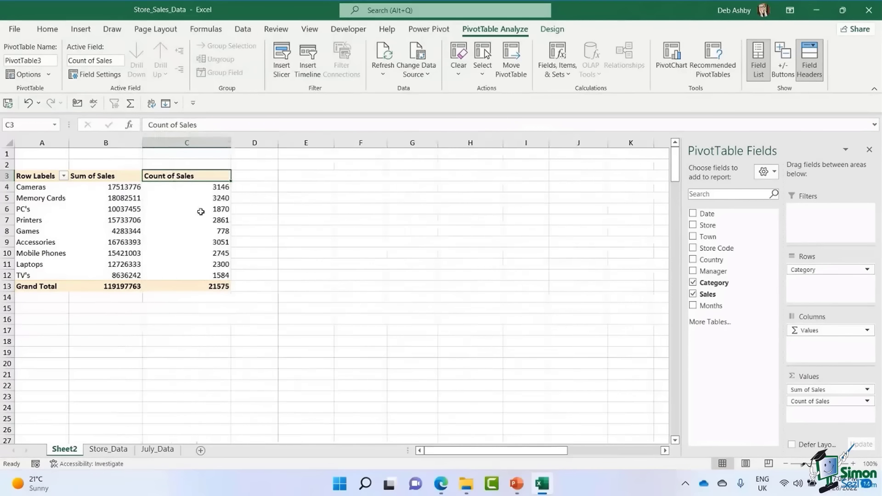
Refresh all data from within the PivotTable and widen columns B and C again.
click(175, 221)
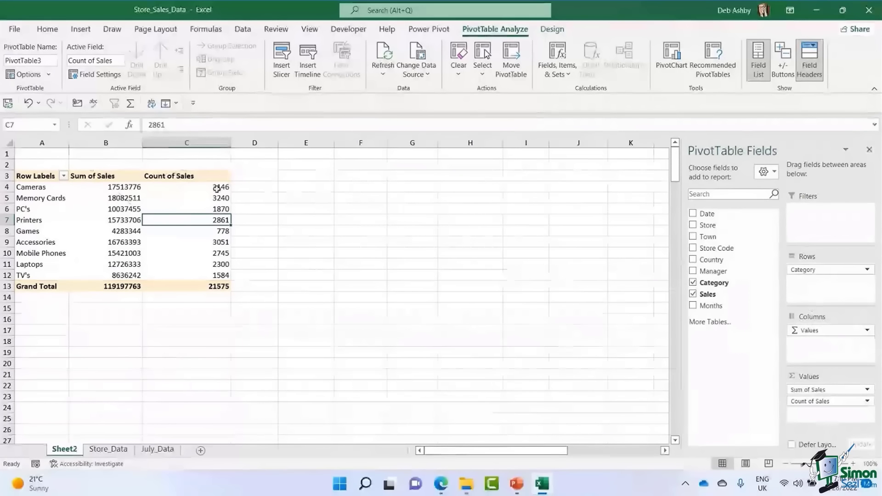
click(204, 198)
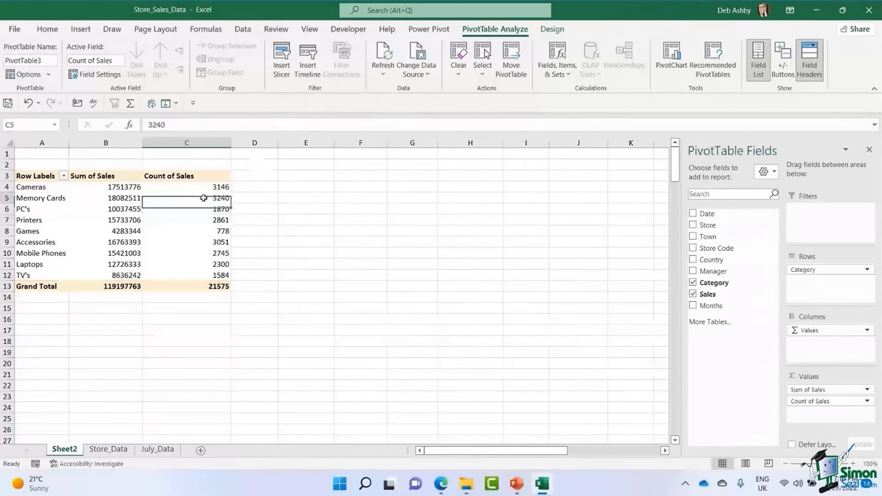
click(384, 75)
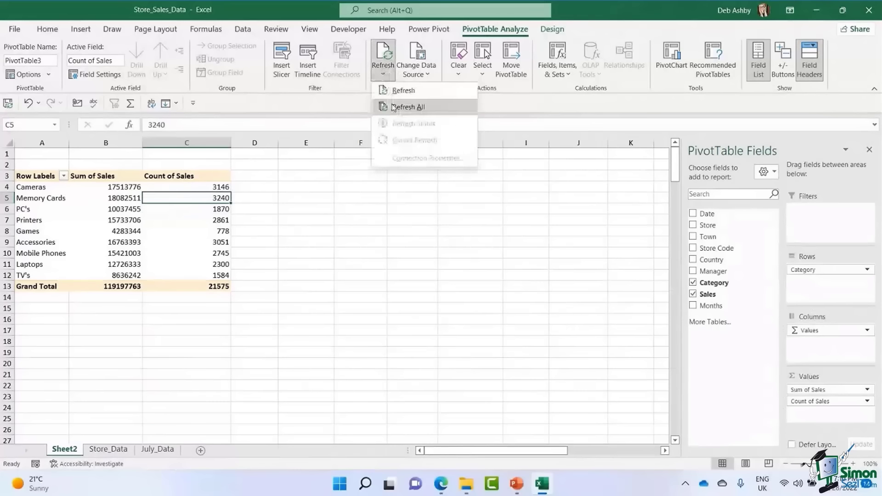
click(407, 107)
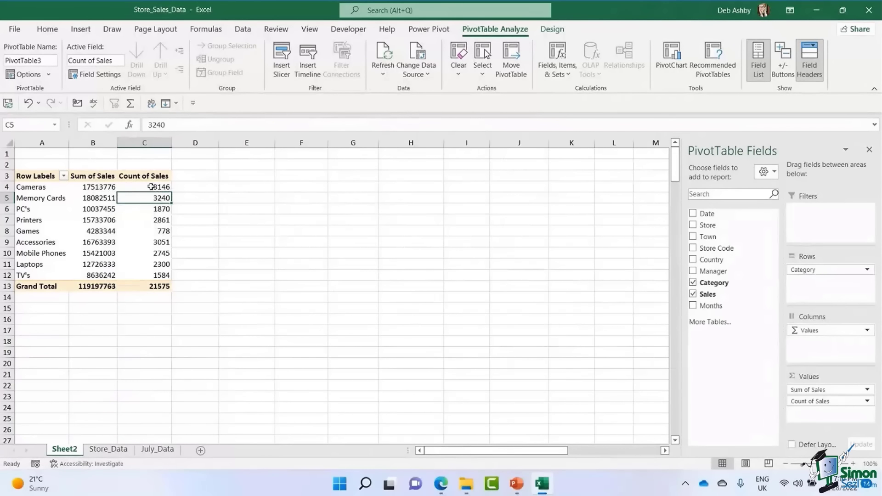
drag(117, 144, 149, 146)
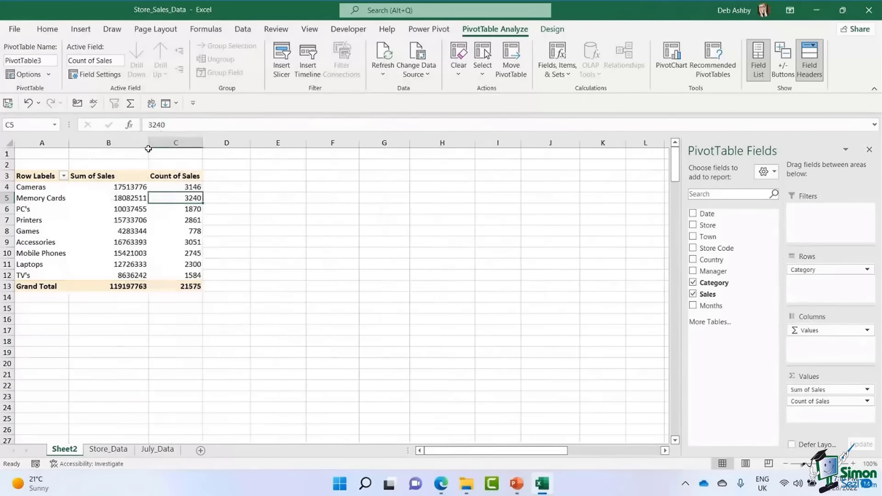
drag(203, 147, 237, 146)
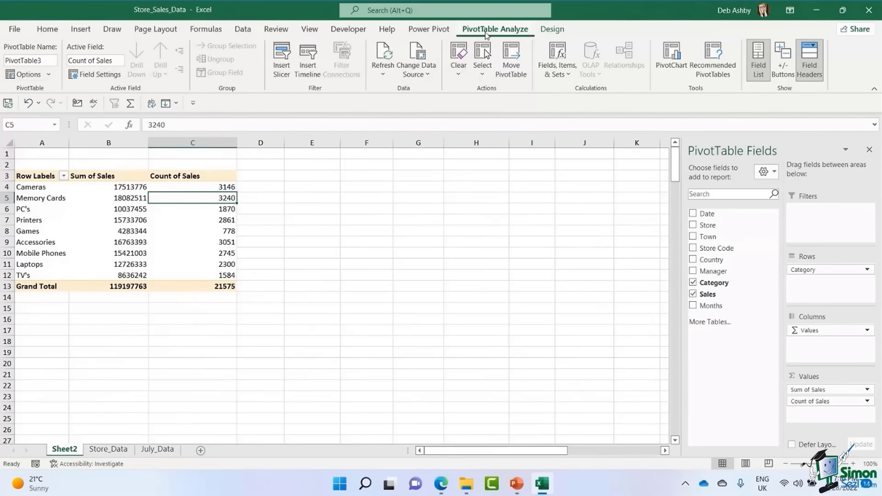
Turn off "Autofit column widths on update" in the PivotTable options and refresh all data to test the column widths.
click(50, 74)
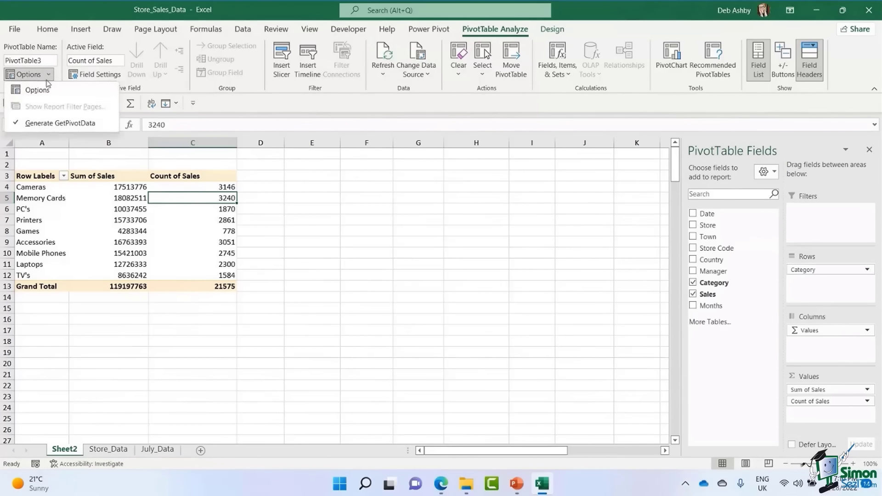
click(37, 90)
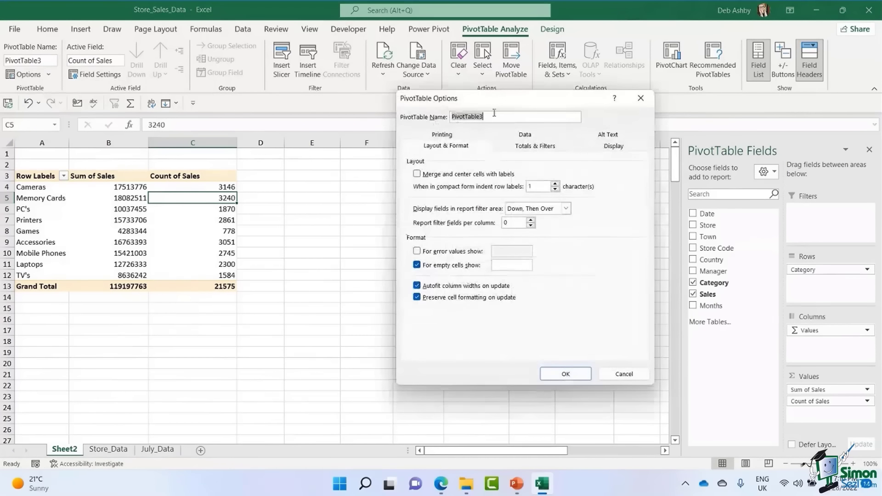
drag(501, 101, 403, 82)
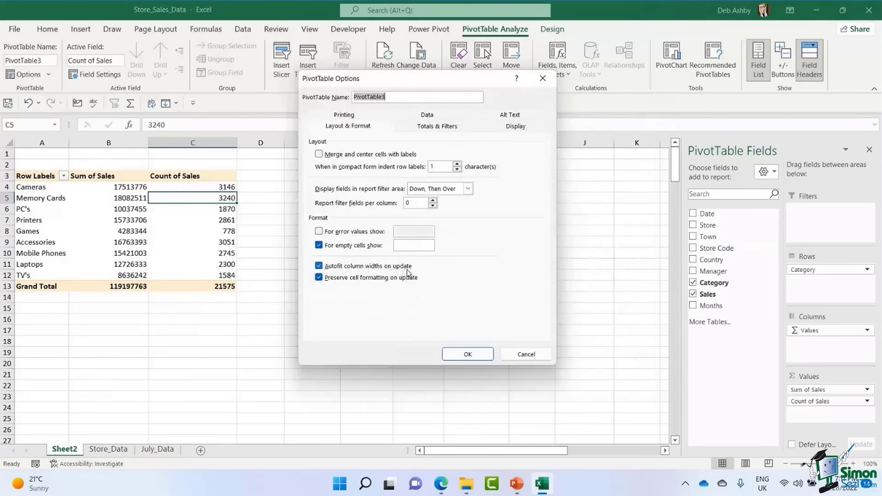
click(319, 267)
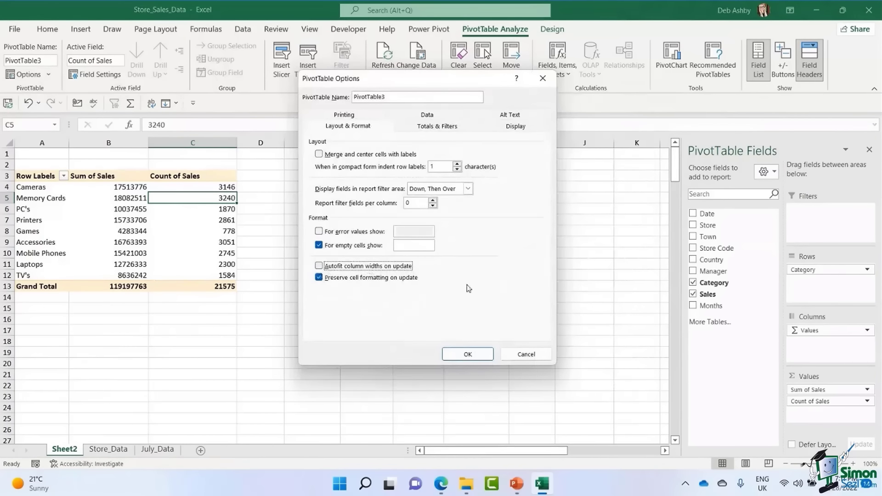
click(467, 354)
click(383, 72)
click(390, 106)
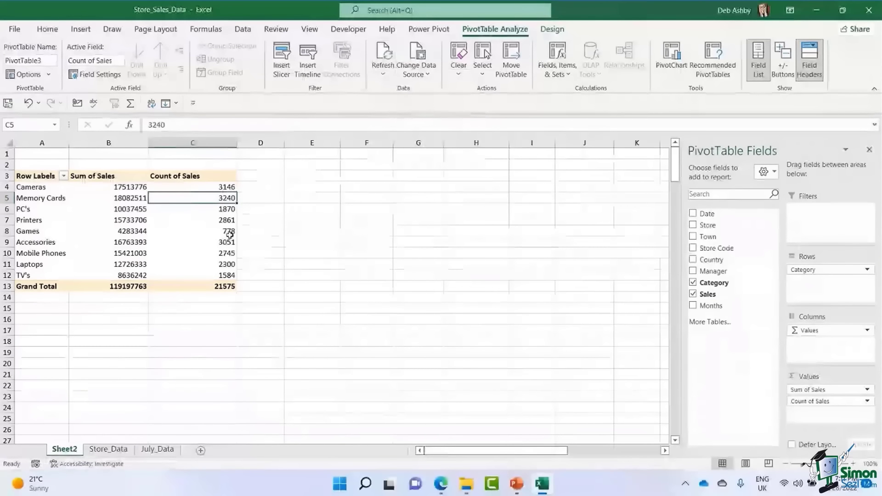
Add the Sales field to the PivotTable values again and widen column D to fit it.
mouse_move(232, 233)
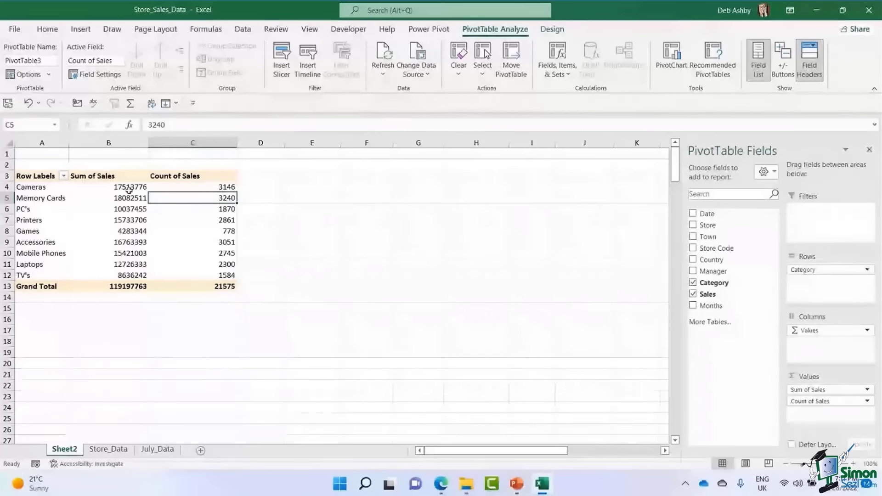
click(109, 186)
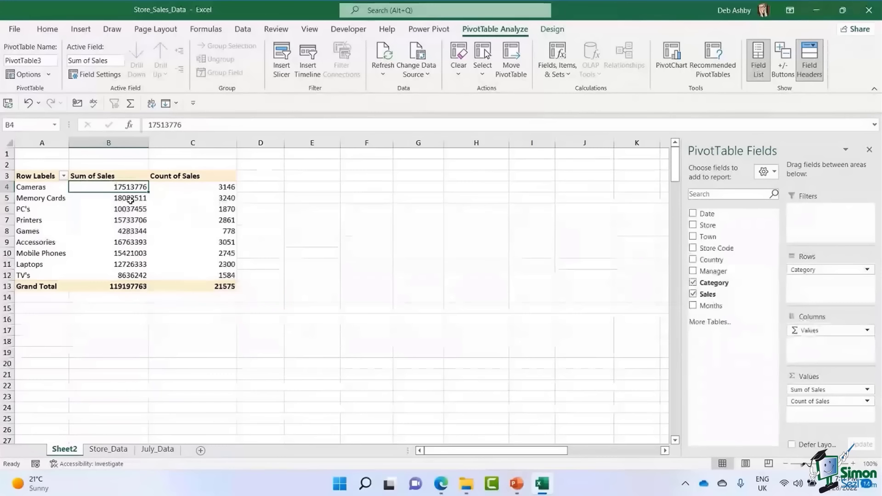
mouse_move(129, 196)
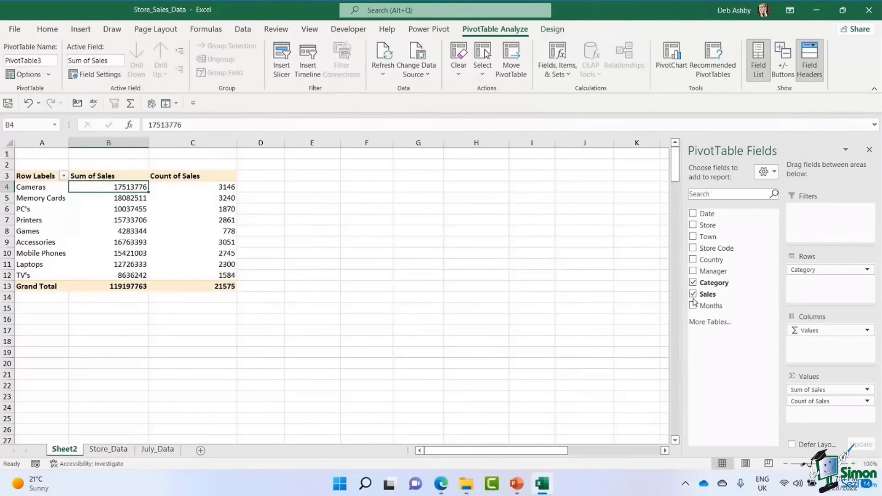
drag(701, 299, 809, 415)
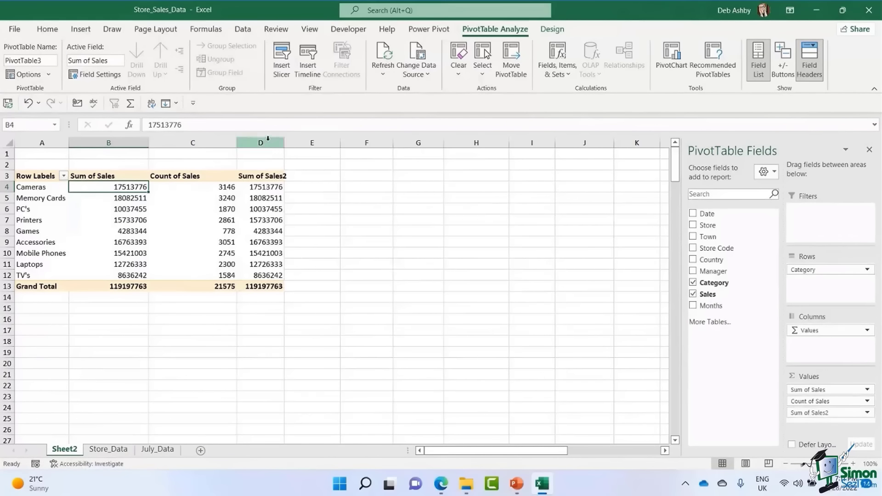
drag(285, 143, 310, 145)
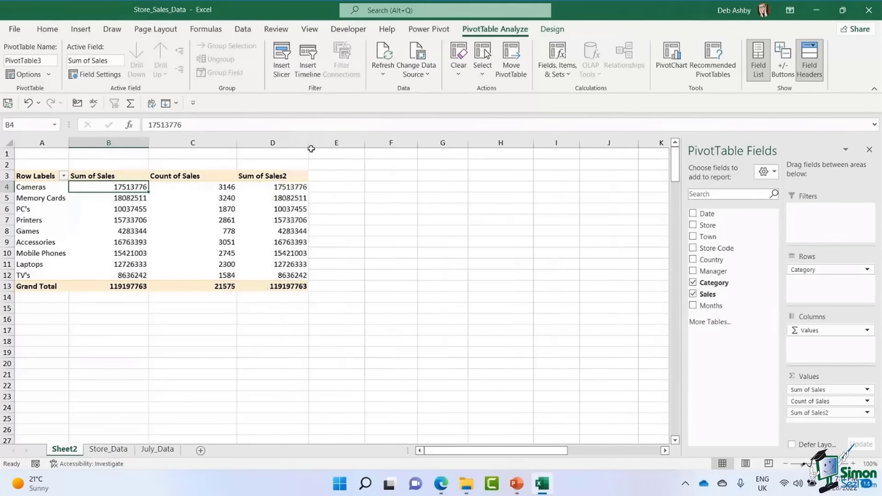
Show the Sum of Sales2 values as % of Grand Total.
click(279, 189)
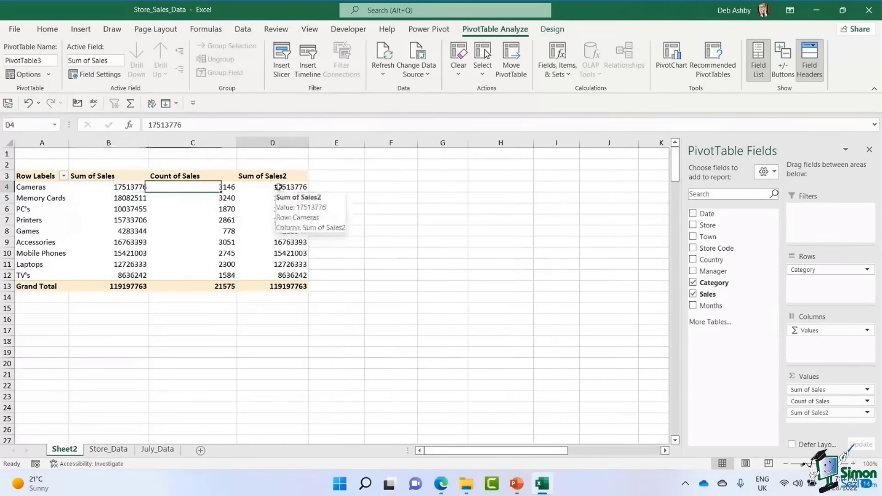
right_click(279, 188)
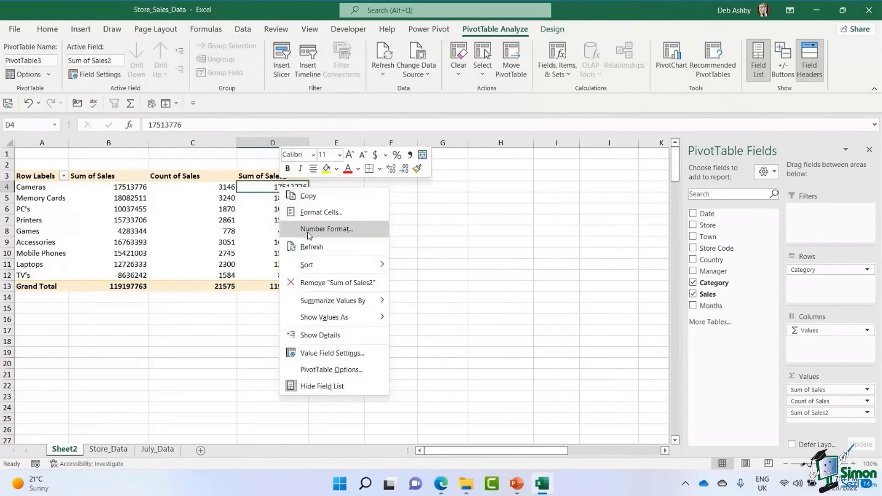
mouse_move(319, 321)
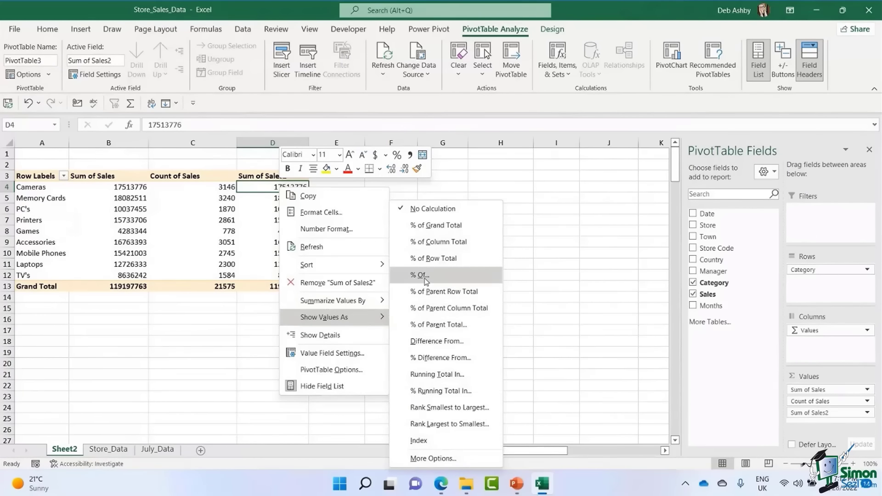
click(428, 225)
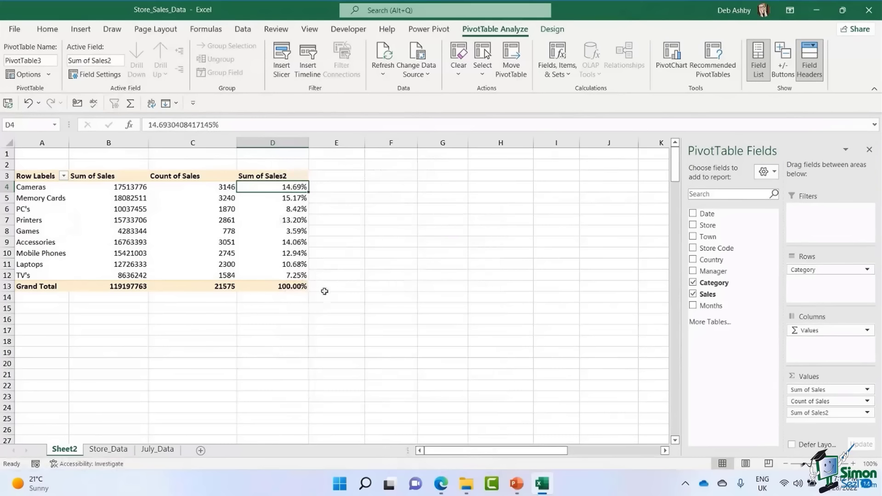
Rename the Sum of Sales2 value field as "% of Grand Total".
click(277, 176)
double_click(277, 176)
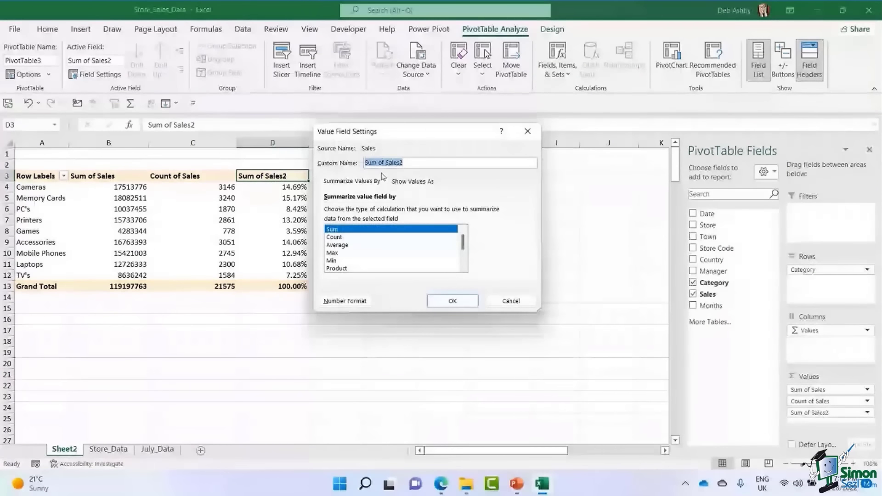
text(% of Grand T)
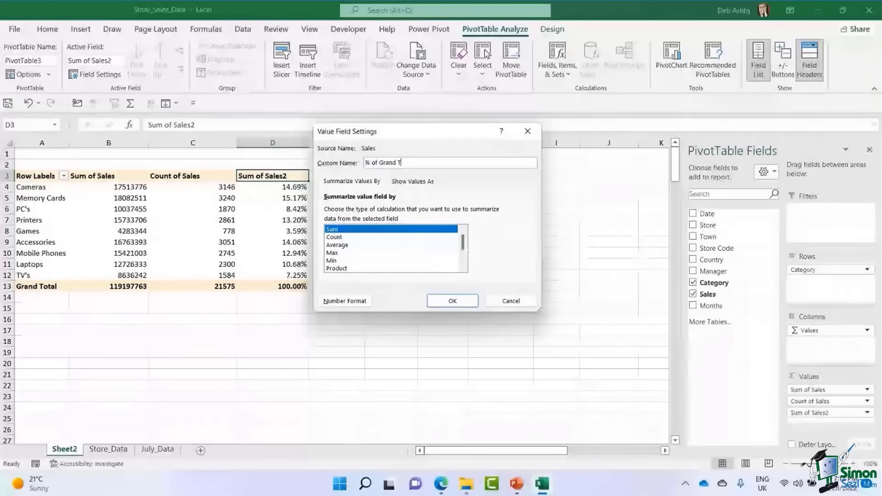
text(otal)
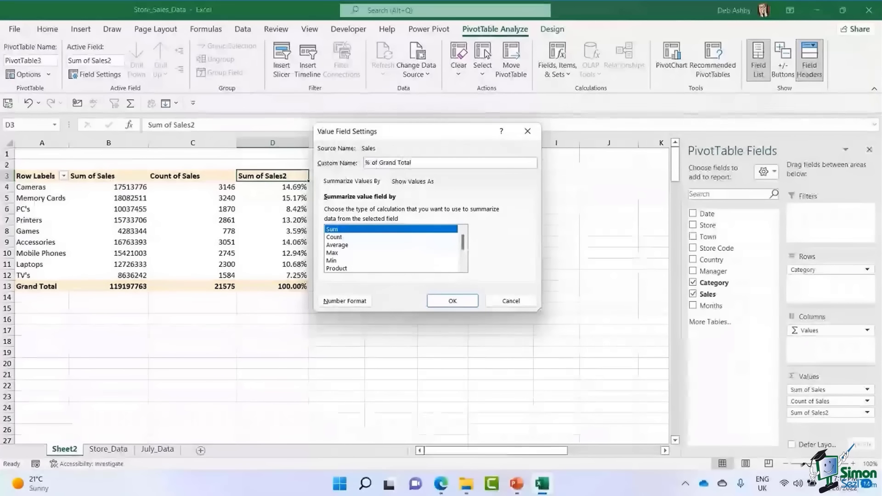
click(464, 304)
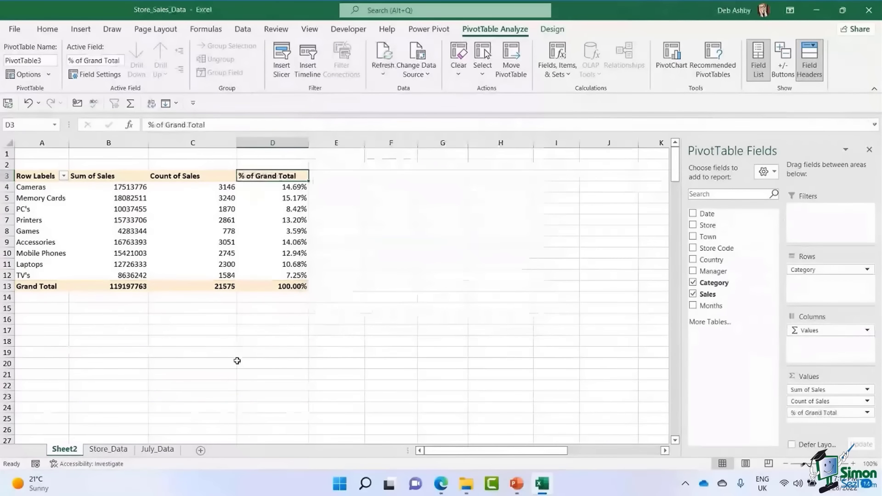
Examine each category's share in the % of Grand Total column and the other Show Values As calculations available.
click(277, 187)
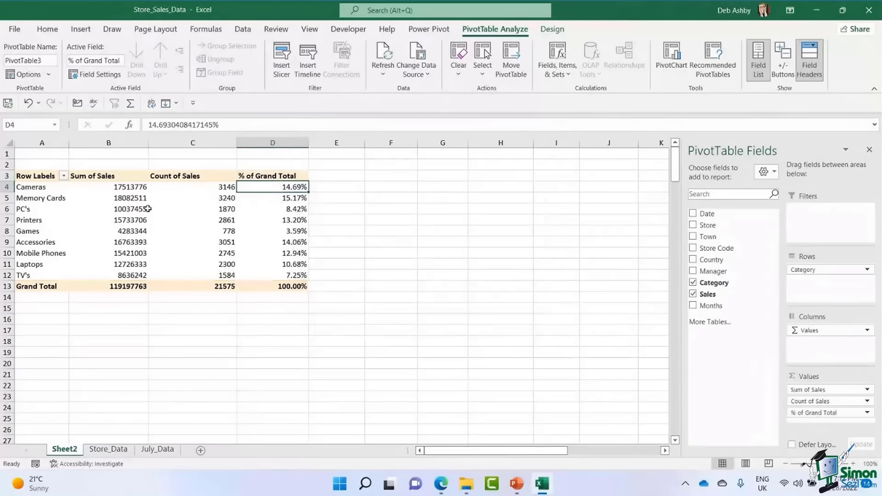
click(39, 187)
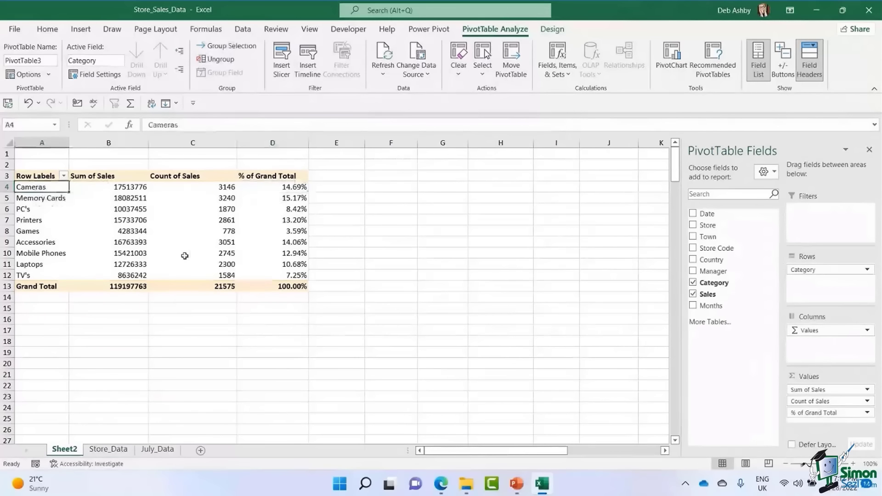
click(262, 198)
click(262, 211)
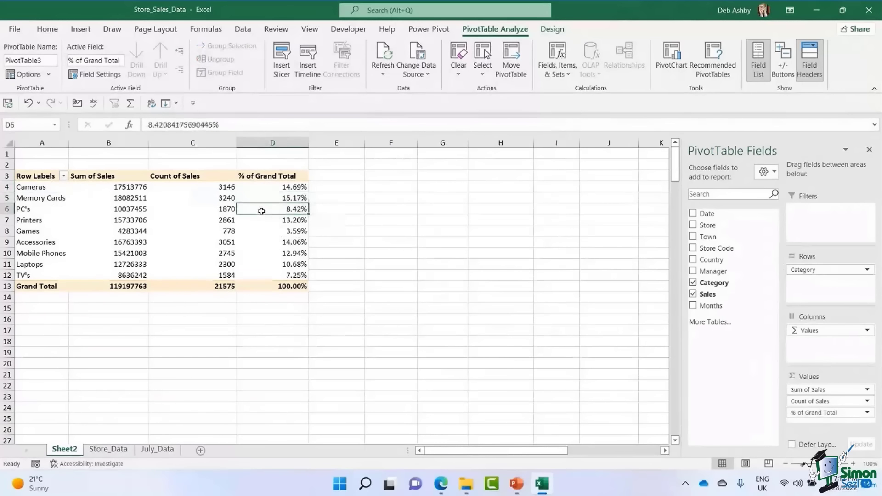
click(259, 222)
click(256, 243)
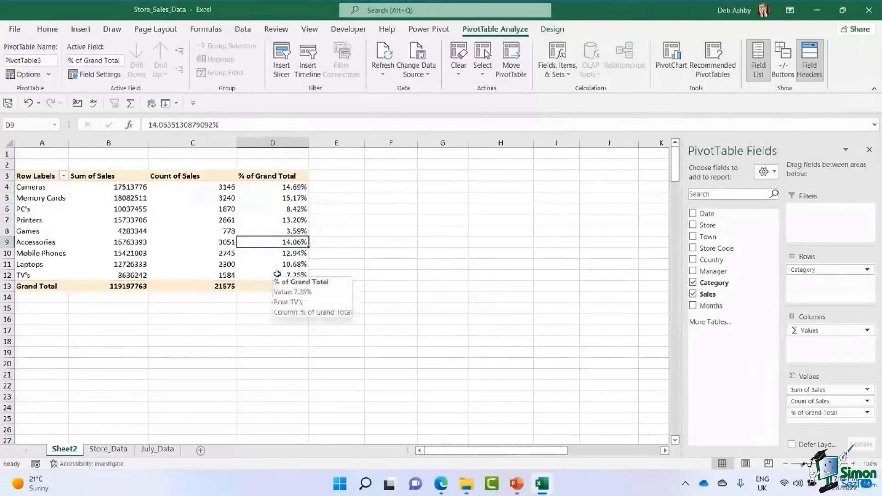
right_click(273, 212)
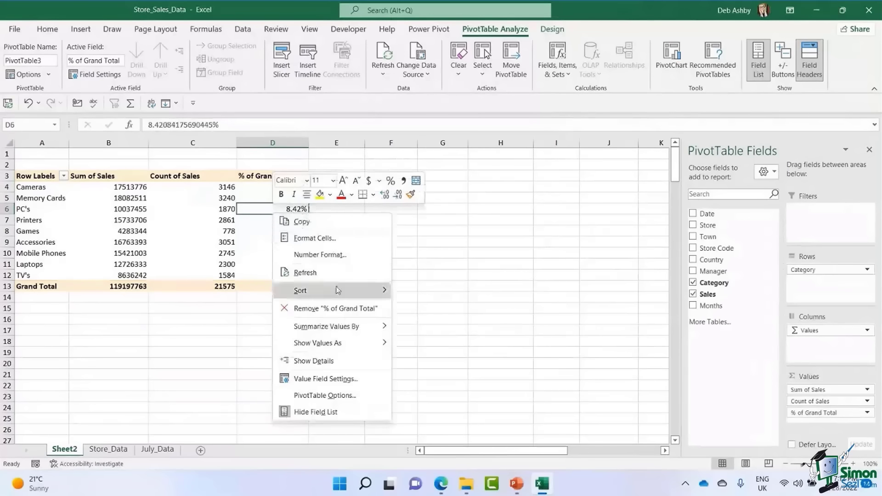
mouse_move(336, 344)
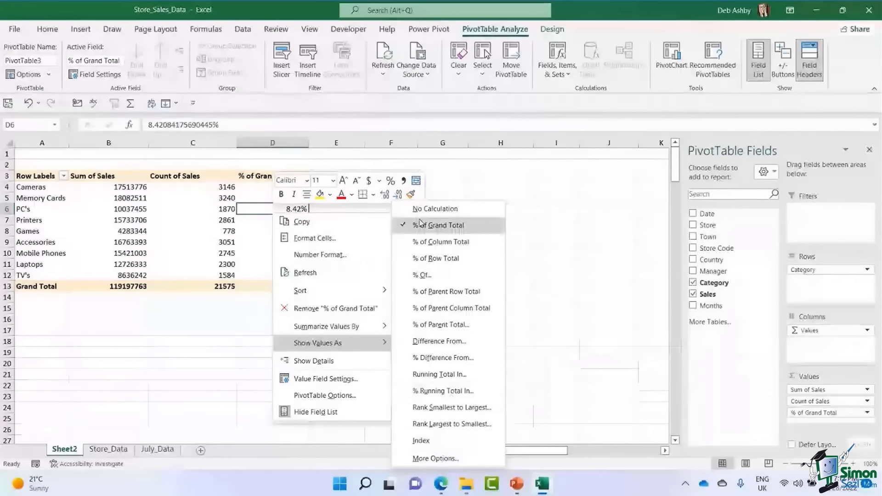
click(205, 218)
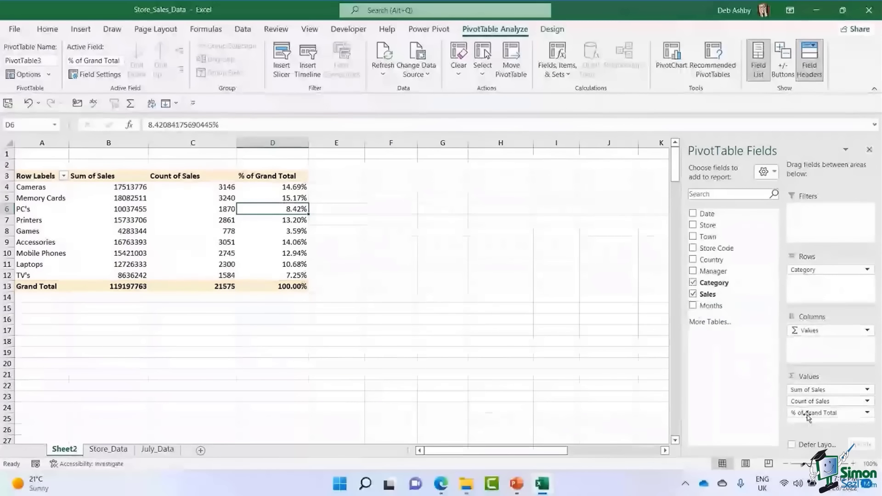
Remove the % of Grand Total and Count of Sales fields from the PivotTable, keeping only Sum of Sales.
drag(807, 413, 596, 366)
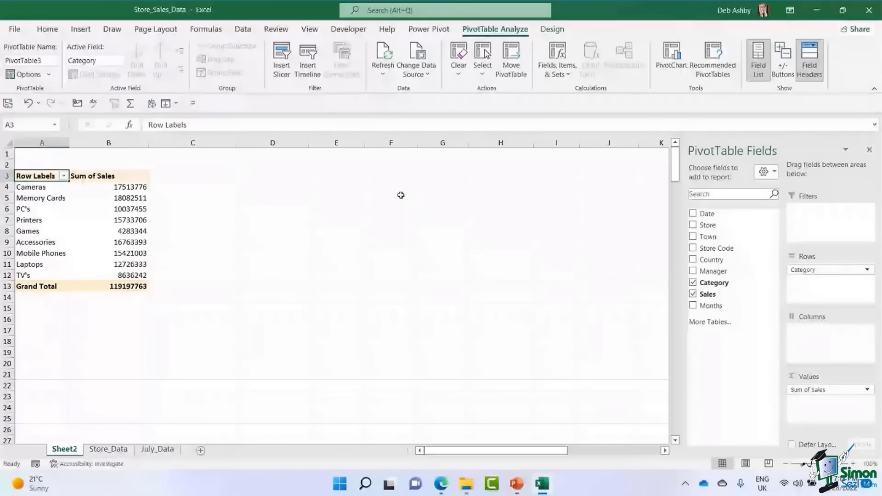
click(114, 199)
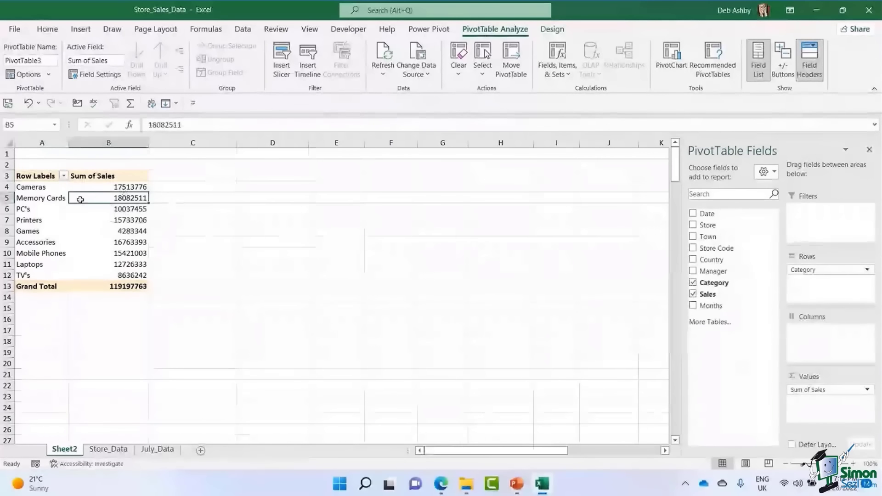
click(88, 185)
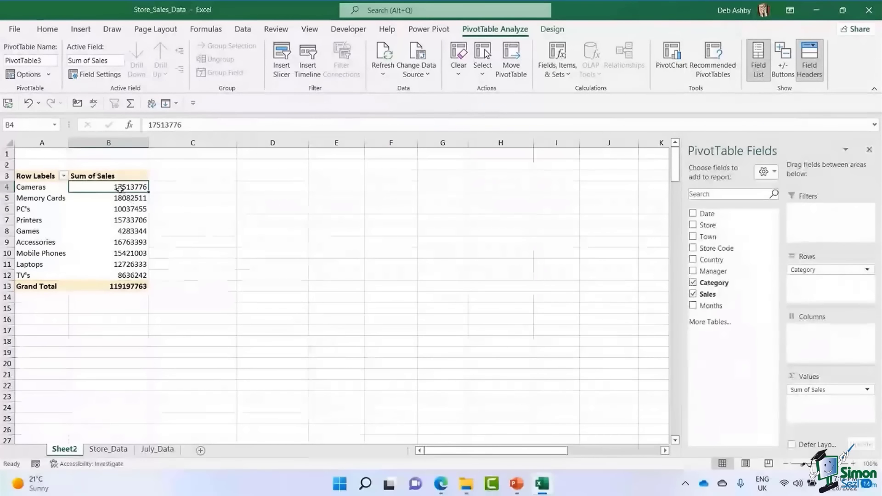
drag(120, 189, 121, 275)
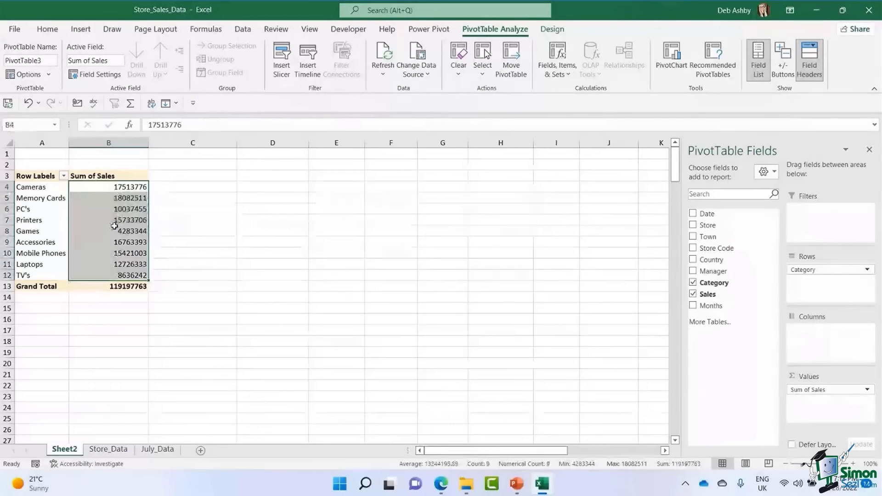
click(47, 29)
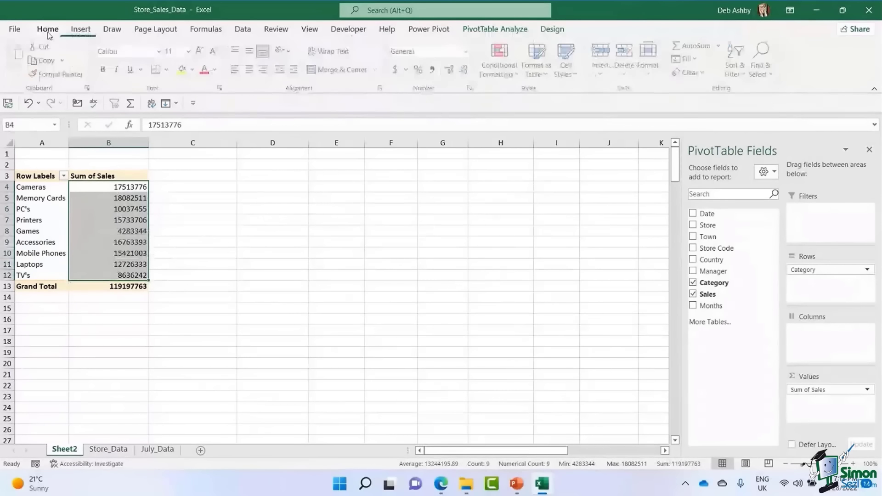
click(468, 51)
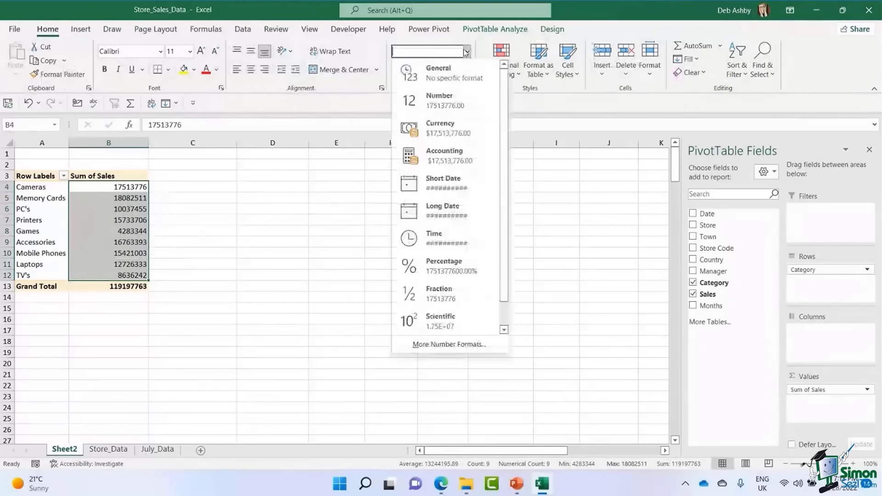
click(565, 114)
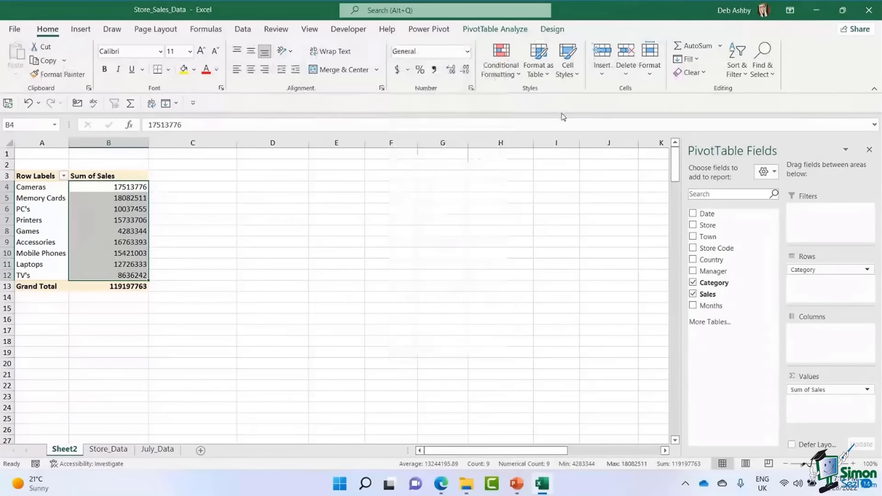
Format the Sum of Sales value field as Currency with the $ symbol and 0 decimal places.
click(95, 209)
mouse_move(105, 210)
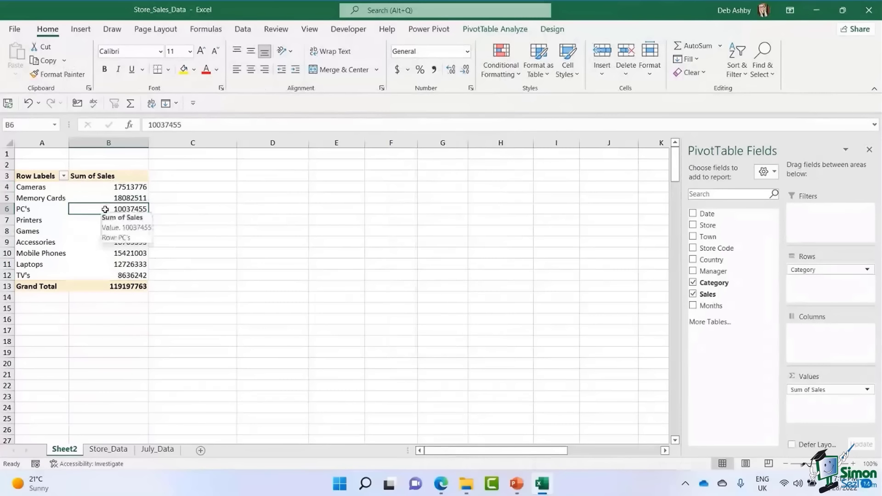
right_click(106, 210)
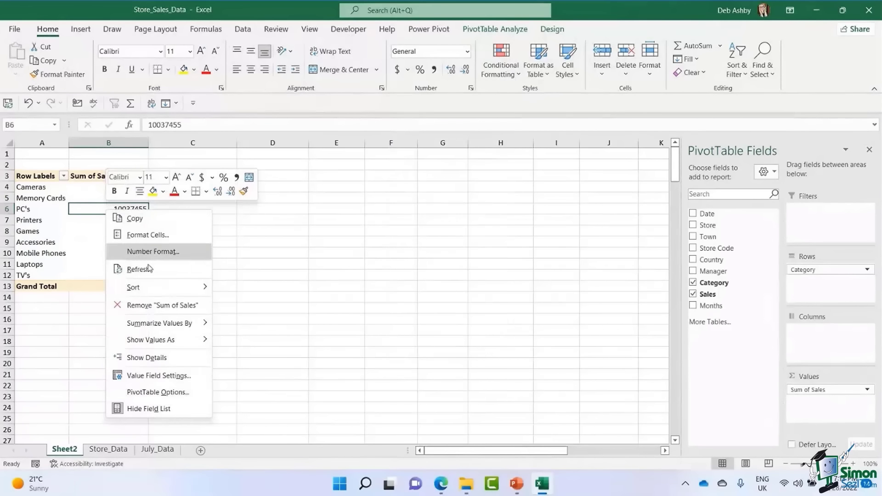
click(152, 376)
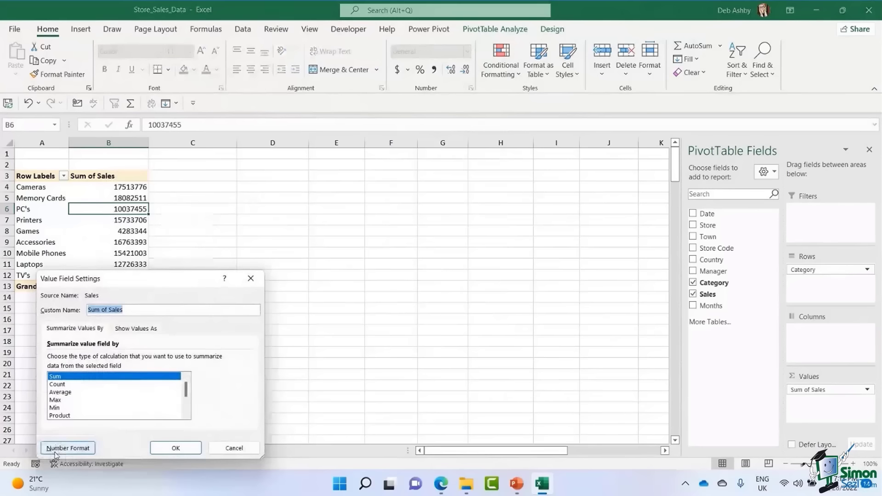
click(67, 448)
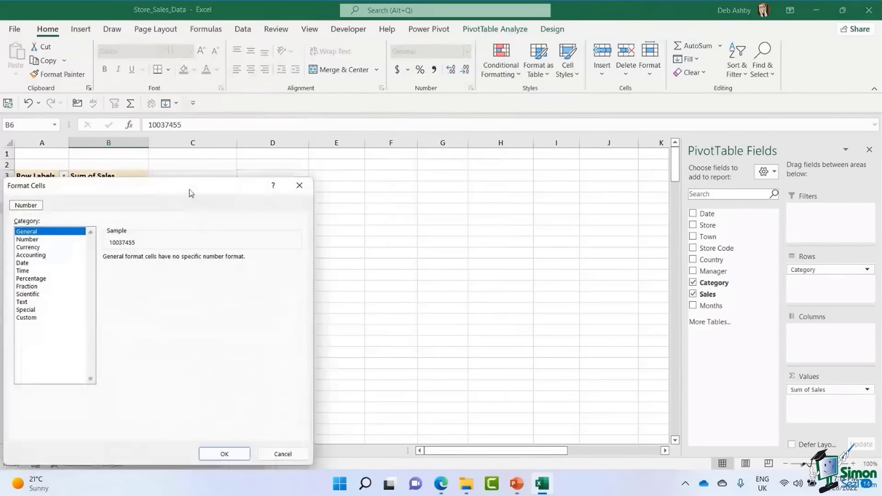
drag(192, 193, 372, 134)
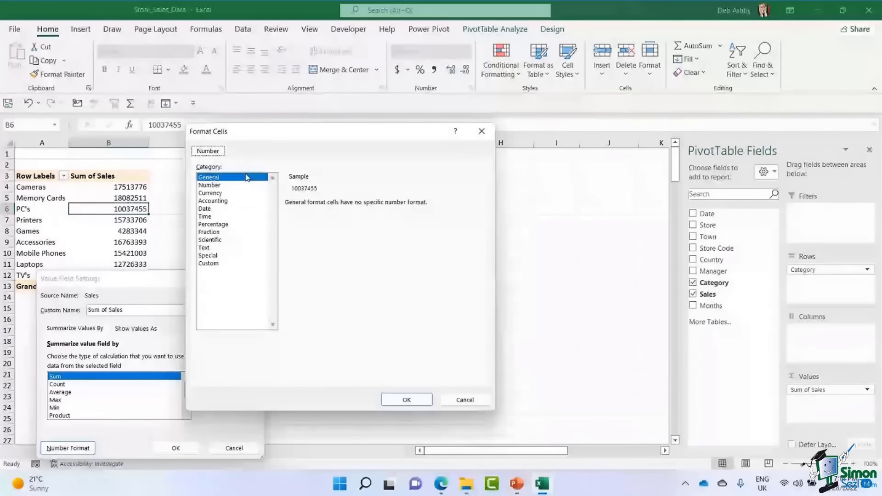
click(211, 193)
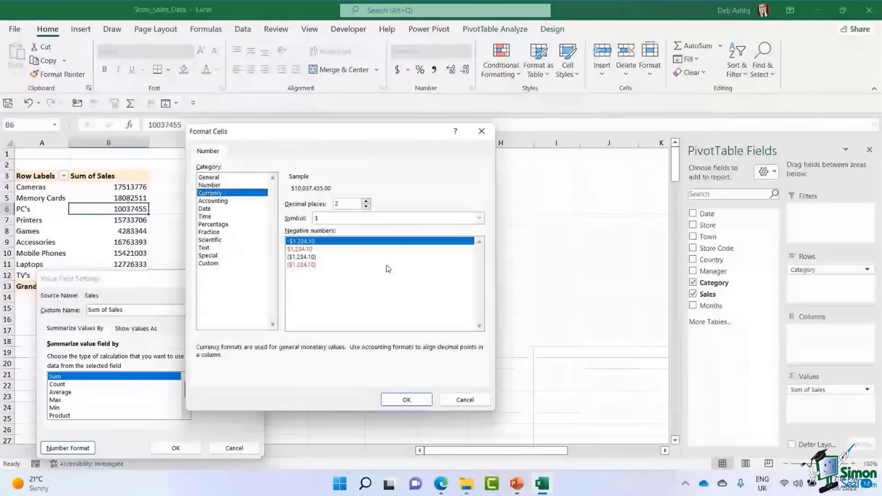
click(366, 206)
click(366, 206)
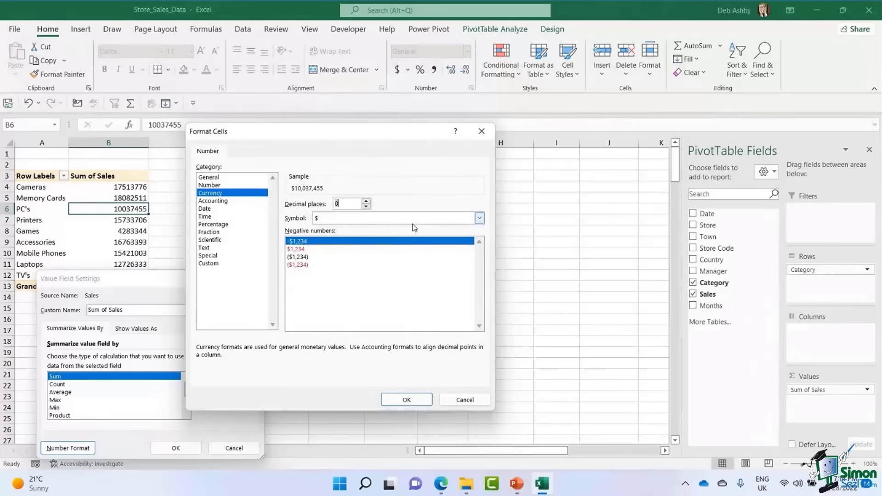
click(406, 400)
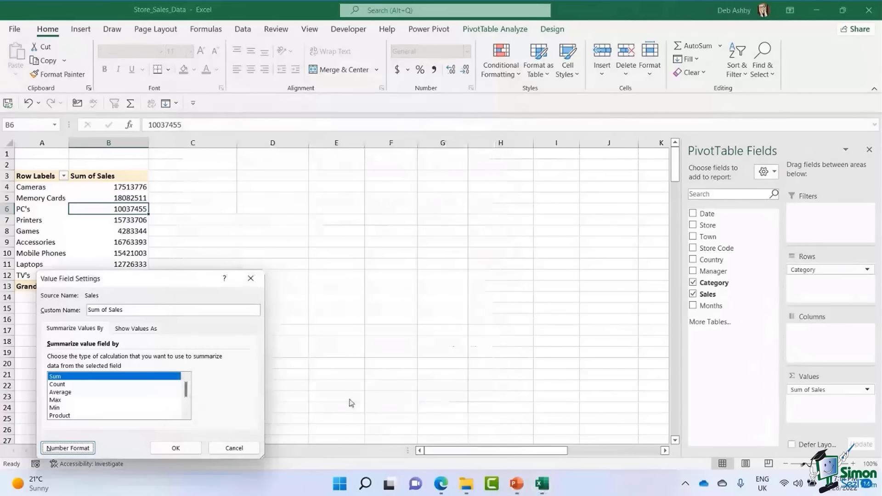
click(176, 449)
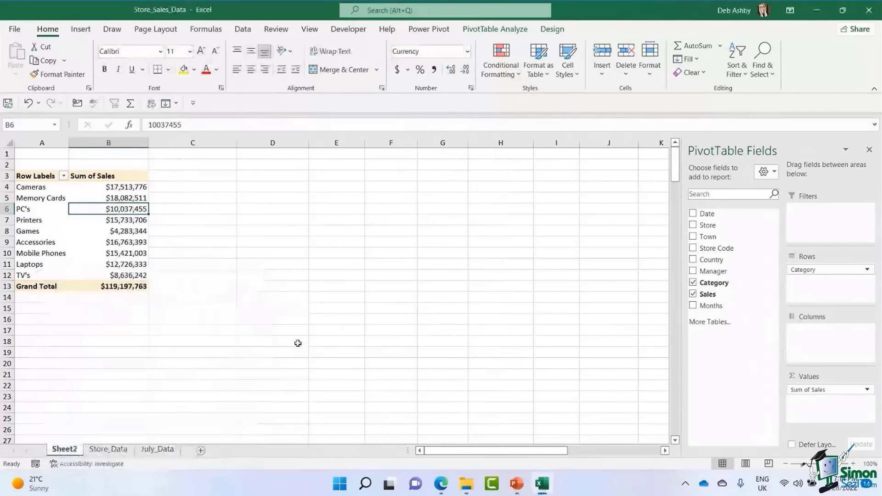
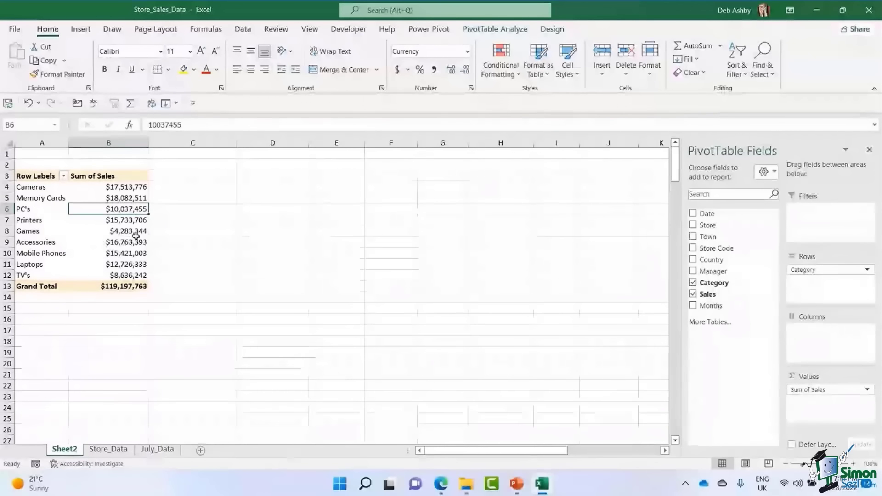
Add the Manager field to the PivotTable rows above Category and fit column A to its contents.
click(103, 230)
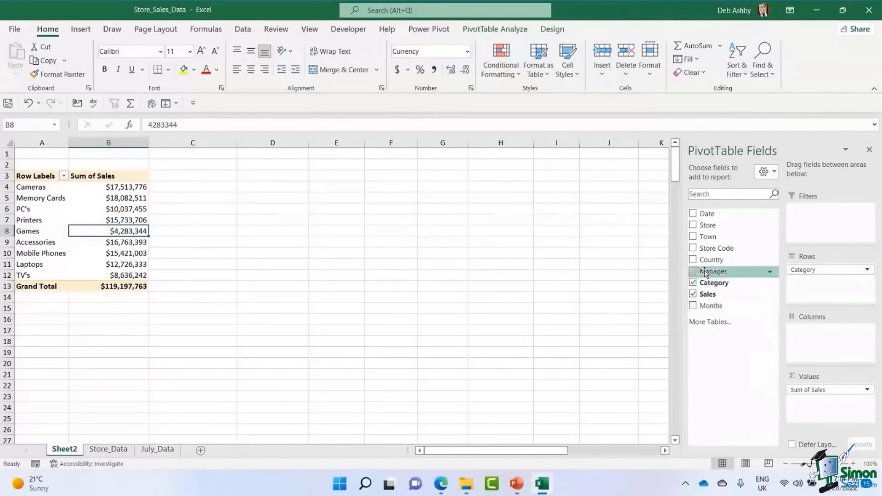
drag(708, 273, 814, 286)
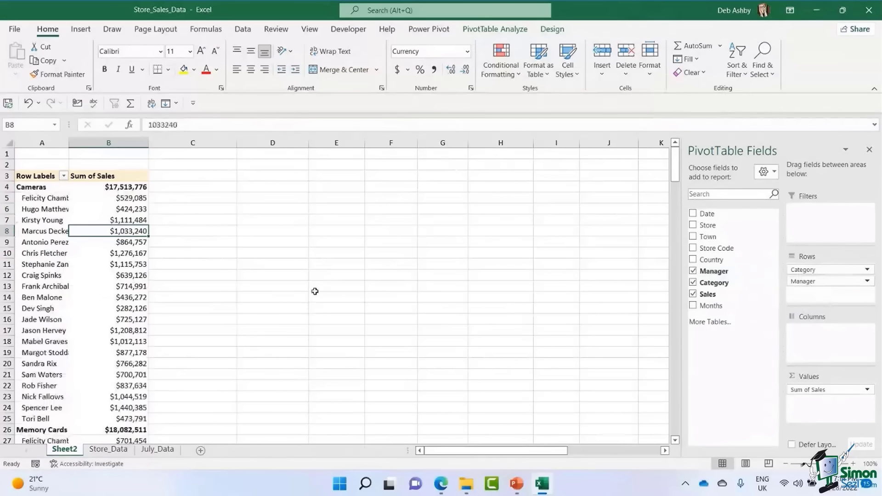
mouse_move(799, 281)
mouse_down()
mouse_move(806, 287)
mouse_move(804, 268)
mouse_up()
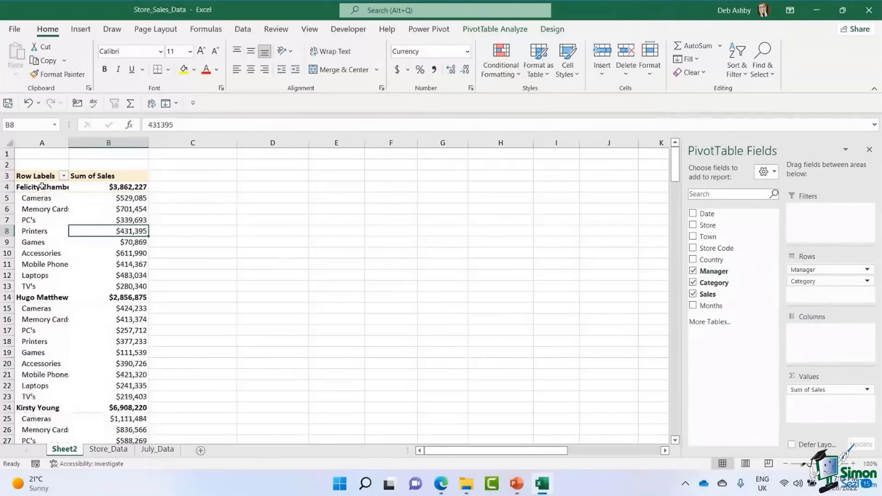
double_click(69, 142)
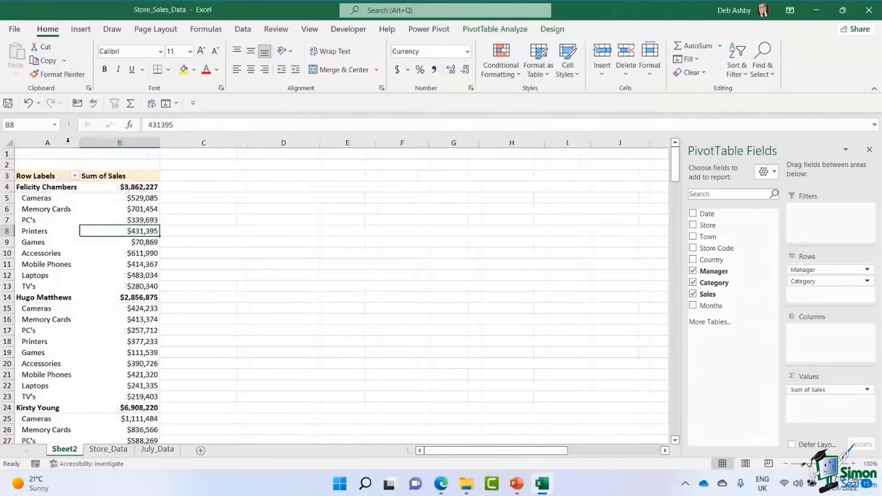
click(47, 264)
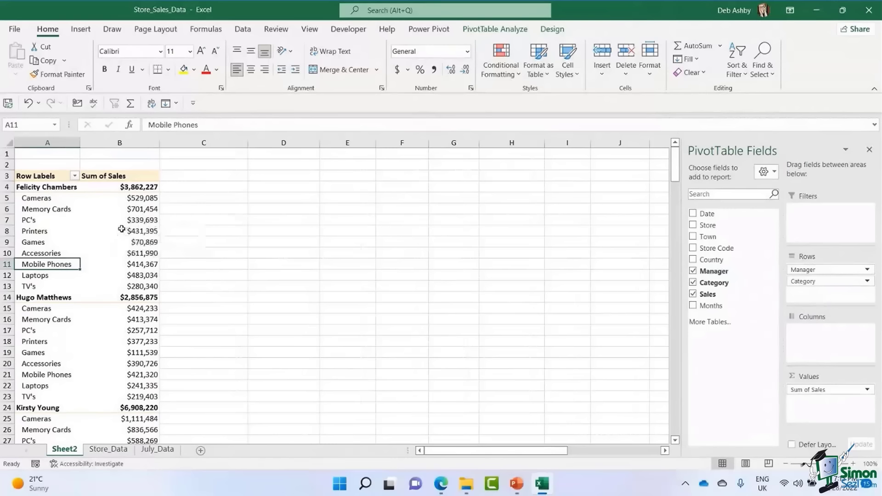
Show all subtotals at the bottom of each manager group in the PivotTable.
click(117, 187)
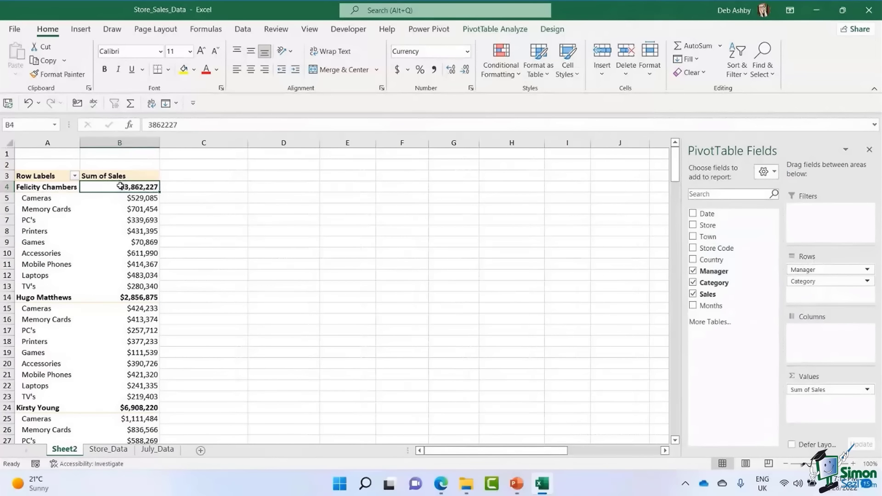
mouse_move(129, 189)
mouse_move(140, 224)
click(553, 29)
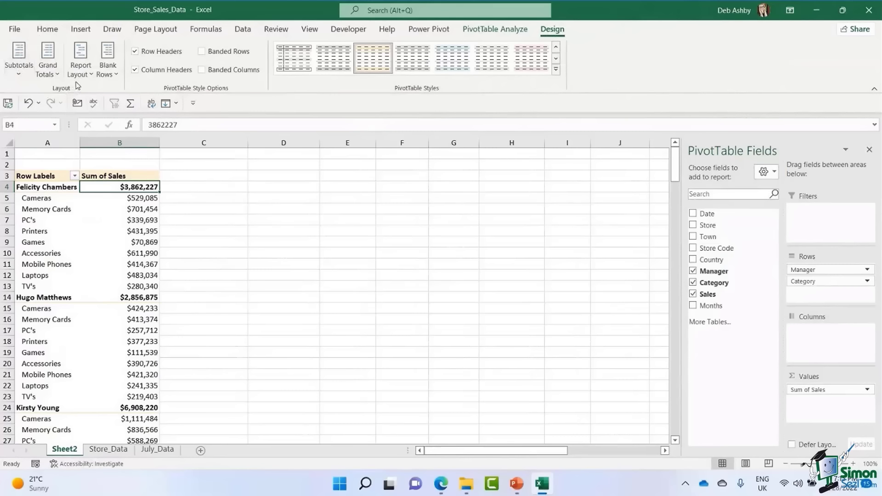
click(19, 76)
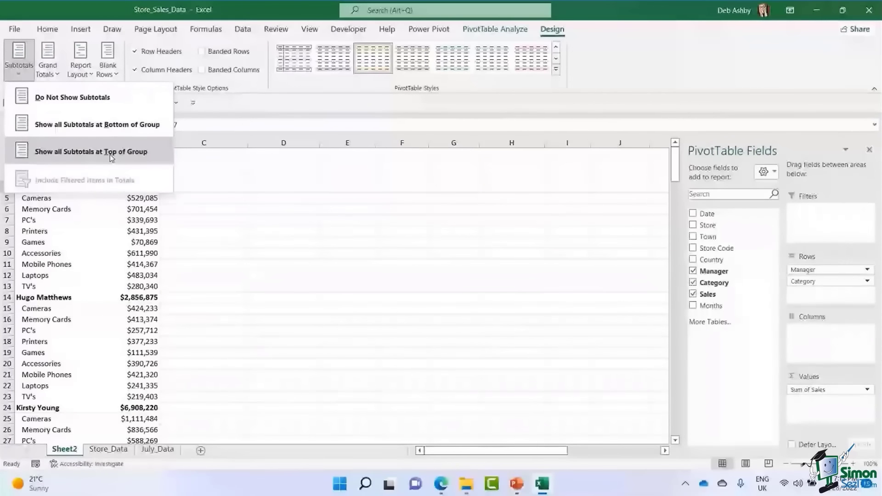
click(95, 125)
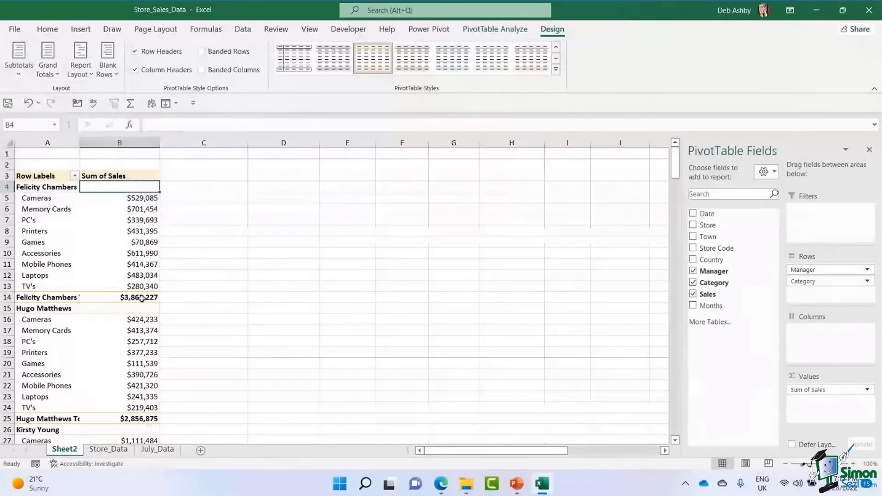
click(83, 298)
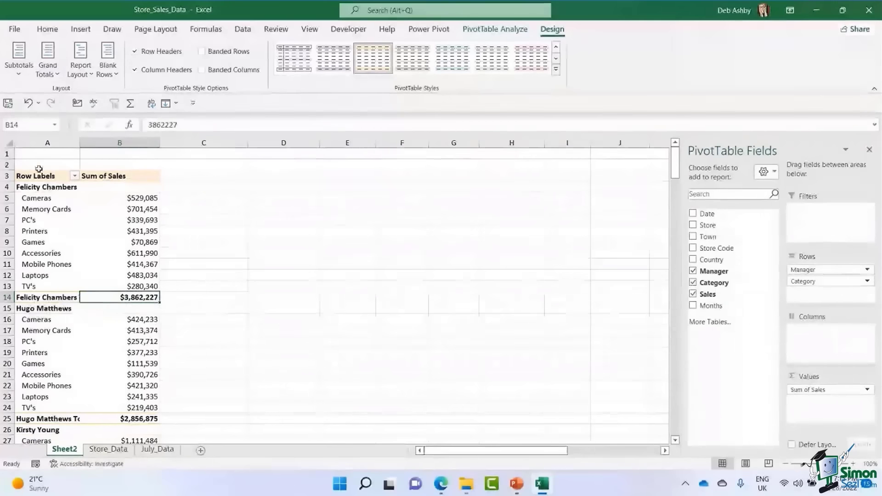
click(23, 77)
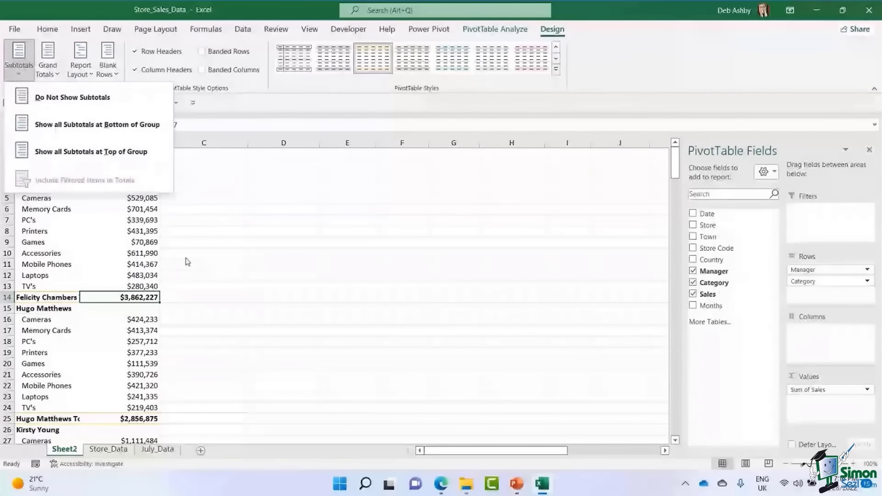
click(187, 262)
click(142, 223)
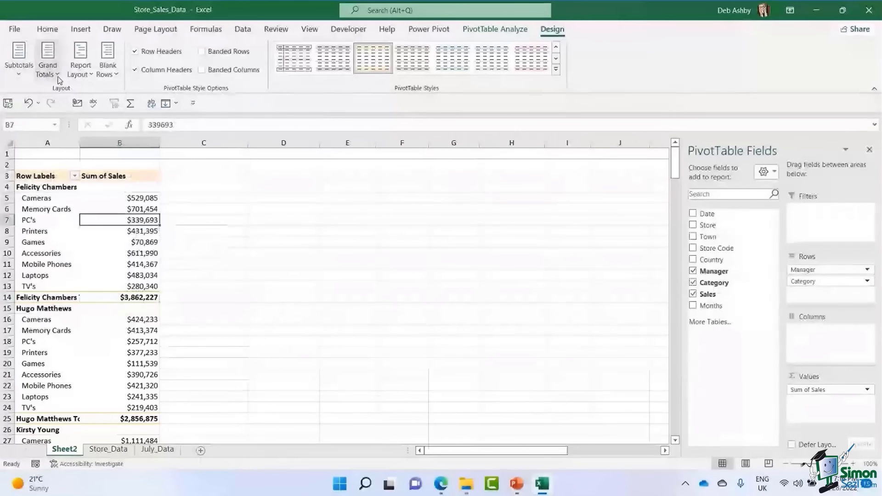
Turn grand totals off for rows and columns in the PivotTable.
scroll(118, 214, down, 20)
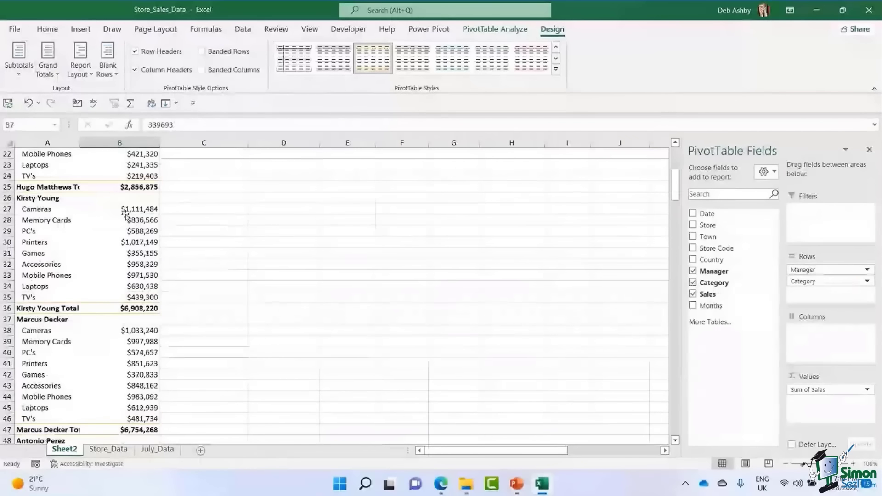
scroll(125, 216, down, 20)
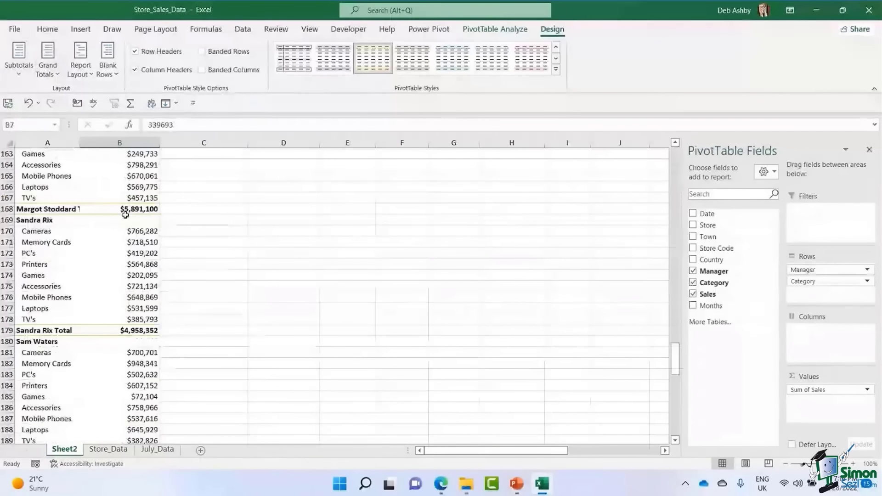
scroll(125, 215, down, 20)
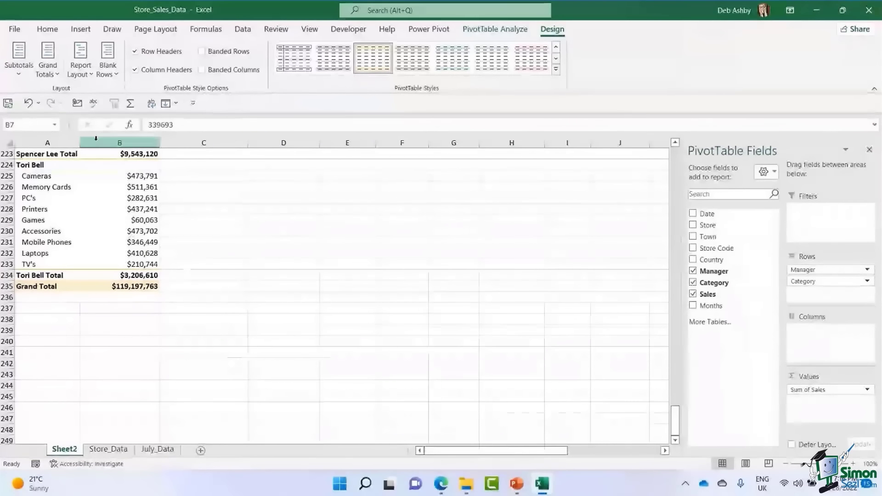
click(51, 69)
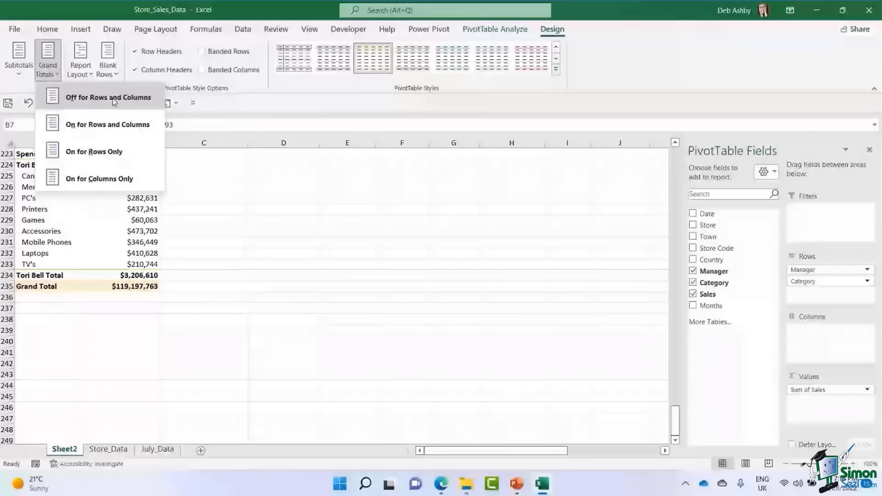
click(112, 99)
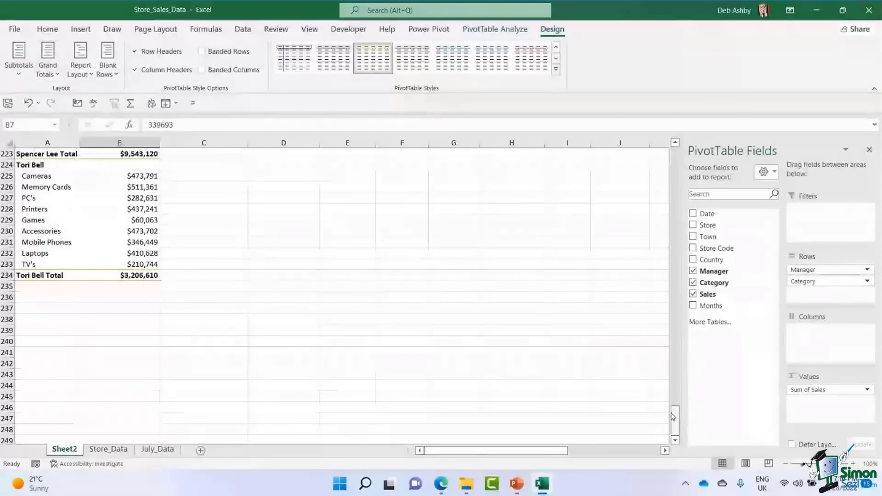
drag(675, 419, 671, 148)
click(138, 264)
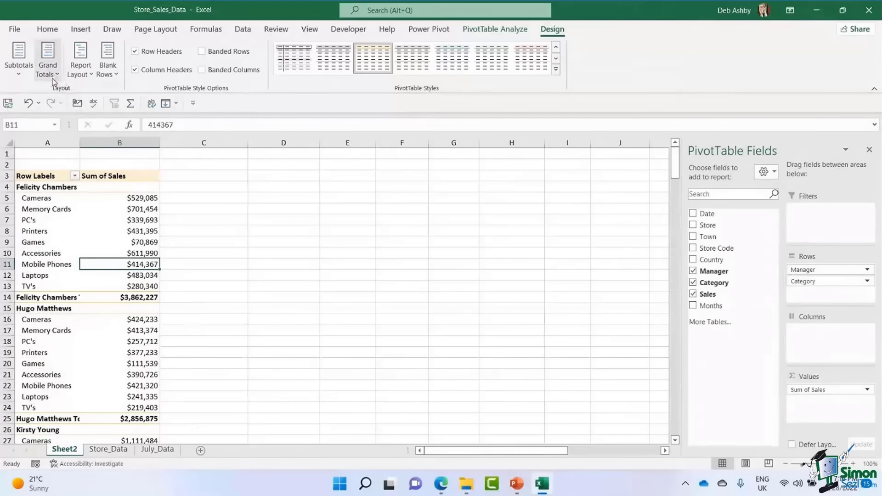
Try the outline and tabular report layouts on the PivotTable and return it to compact form.
click(90, 72)
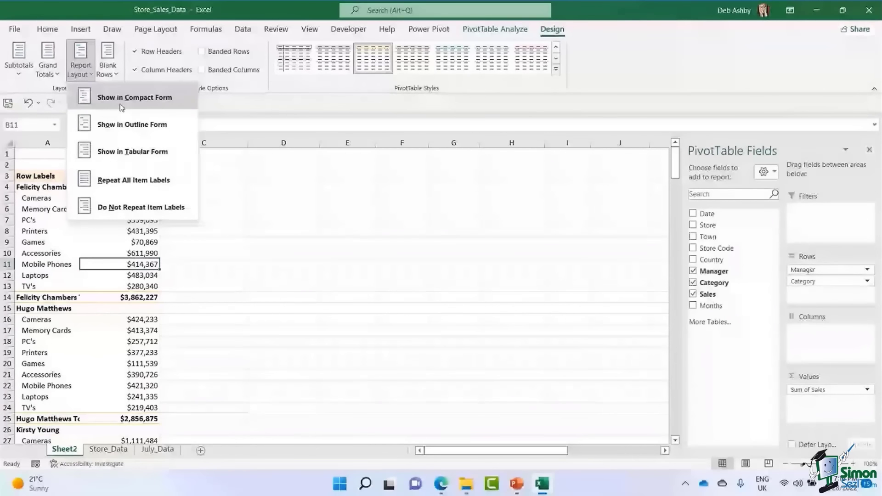
click(123, 133)
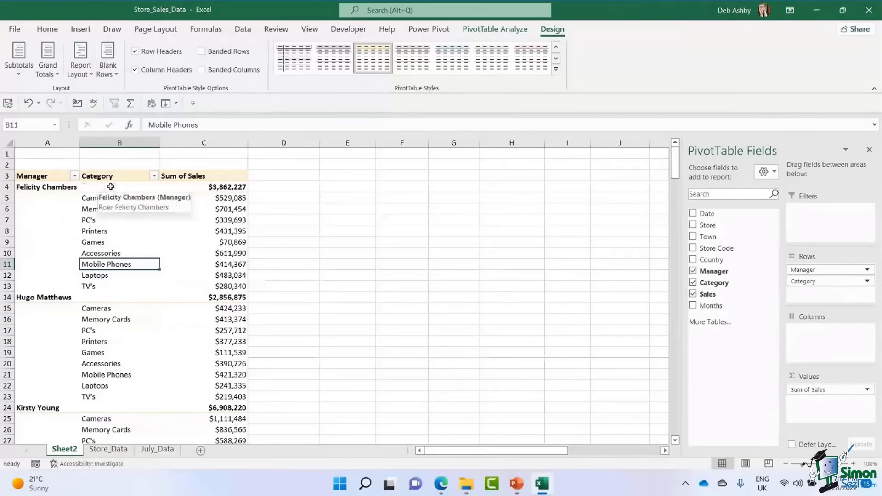
click(81, 68)
click(107, 151)
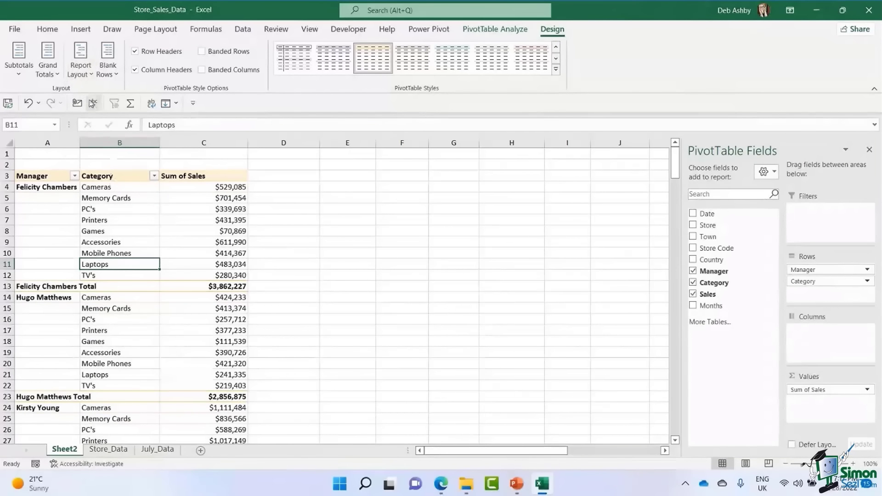
click(82, 74)
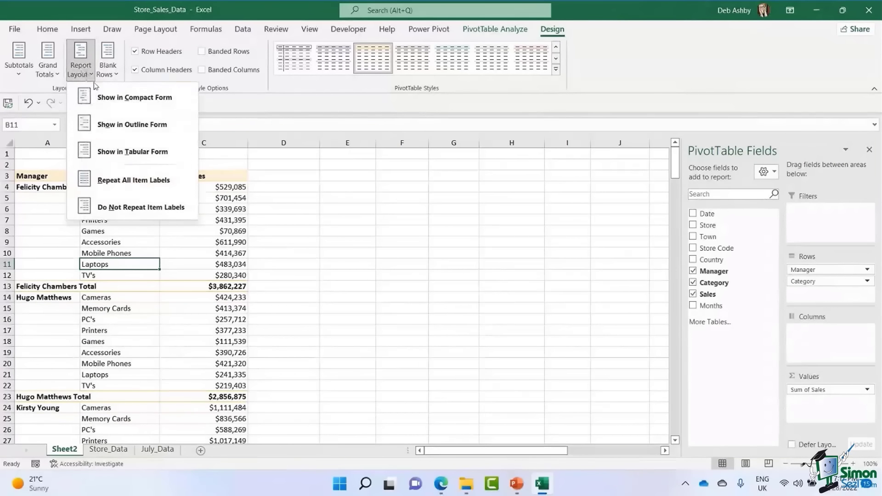
click(113, 98)
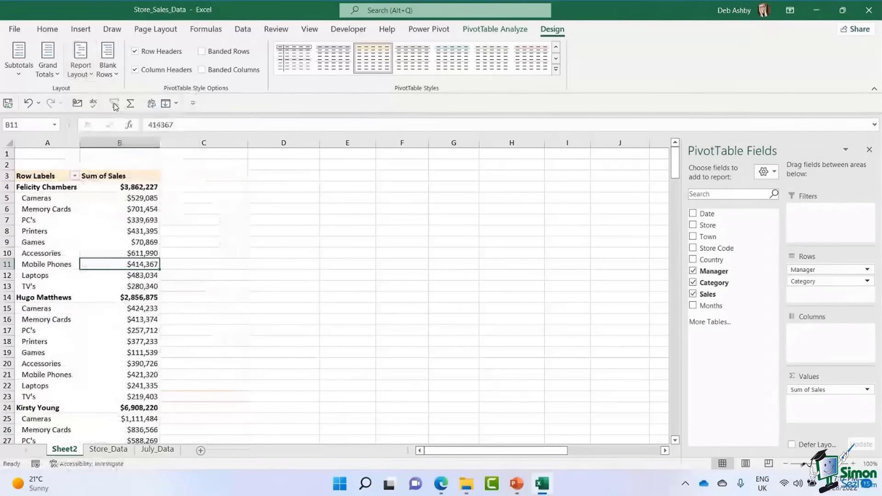
Show the PivotTable in tabular form, with Manager and Category in separate columns.
click(81, 71)
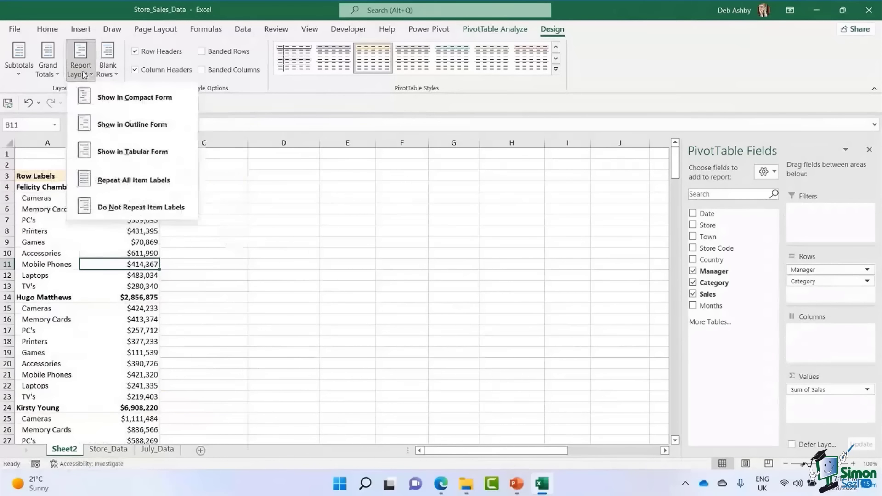
click(111, 150)
click(58, 198)
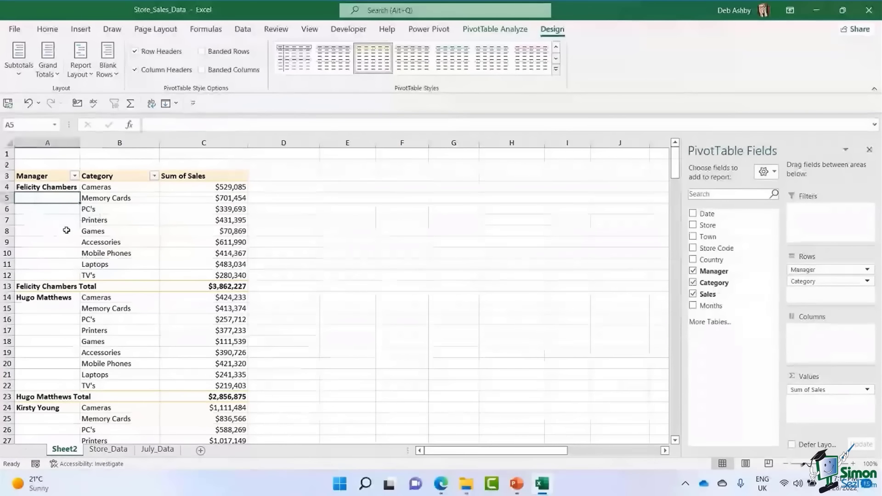
Try repeating all item labels in the tabular PivotTable and turn the repeated labels off again.
click(87, 72)
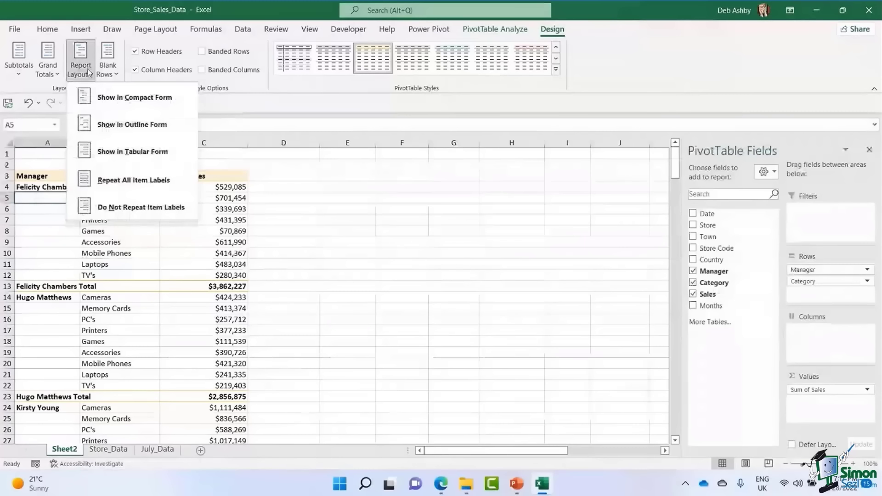
click(172, 182)
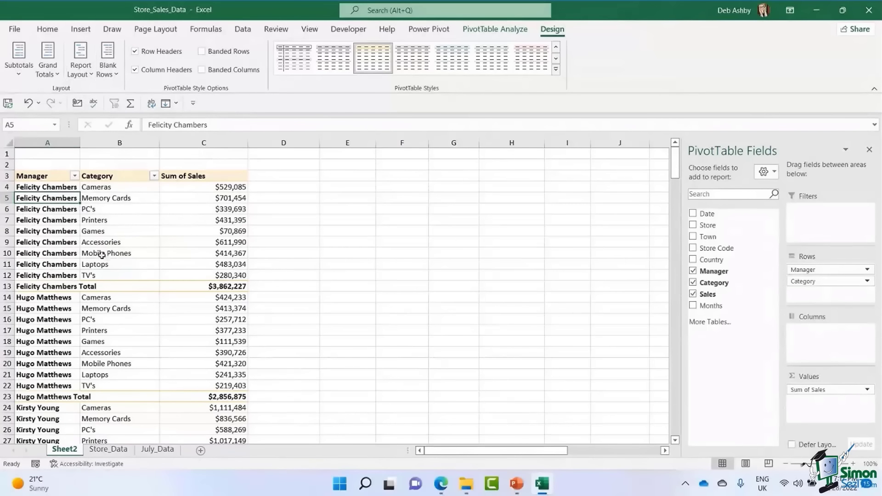
click(88, 69)
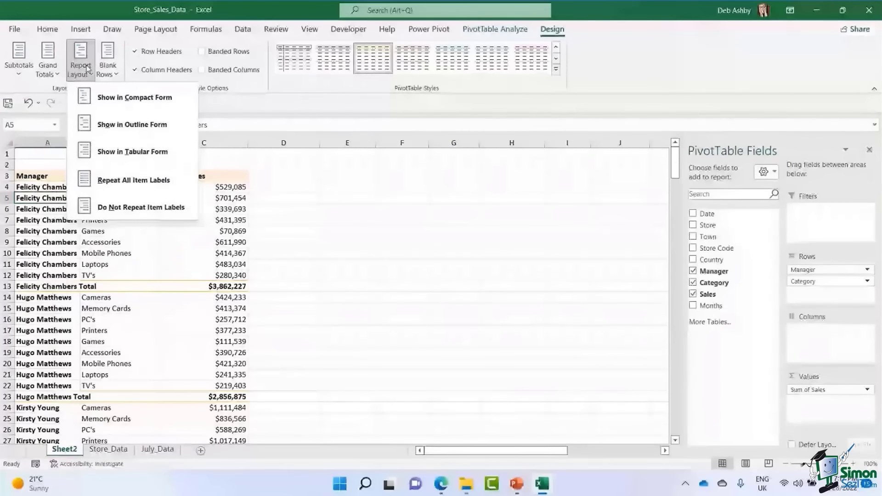
click(128, 209)
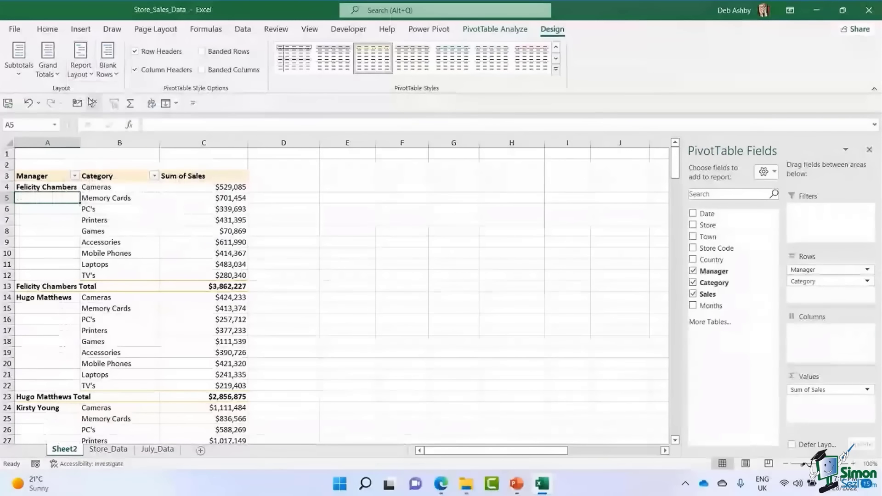
Return the PivotTable to compact form.
click(81, 69)
click(133, 97)
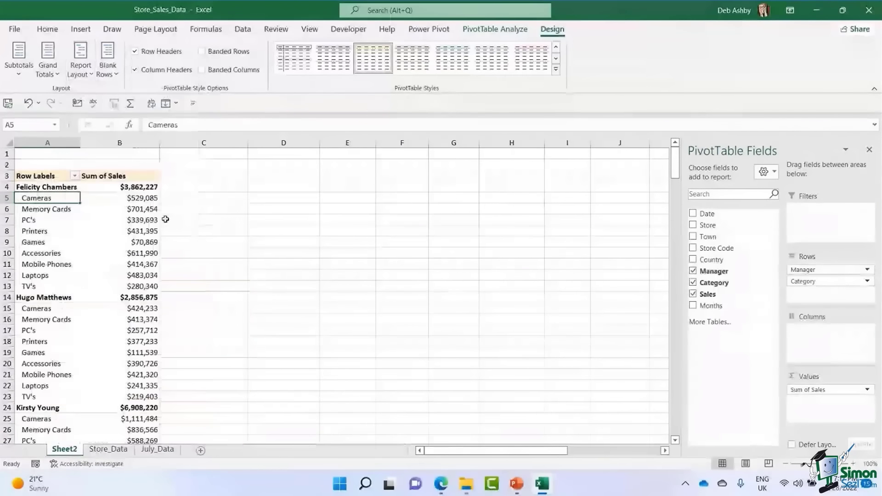
click(109, 232)
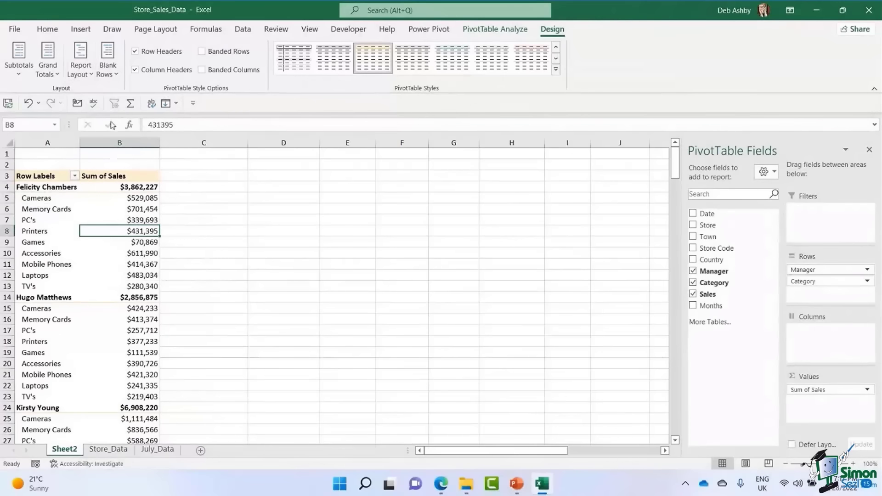
Try inserting a blank line after each manager group in the PivotTable and remove the blank lines again.
click(109, 69)
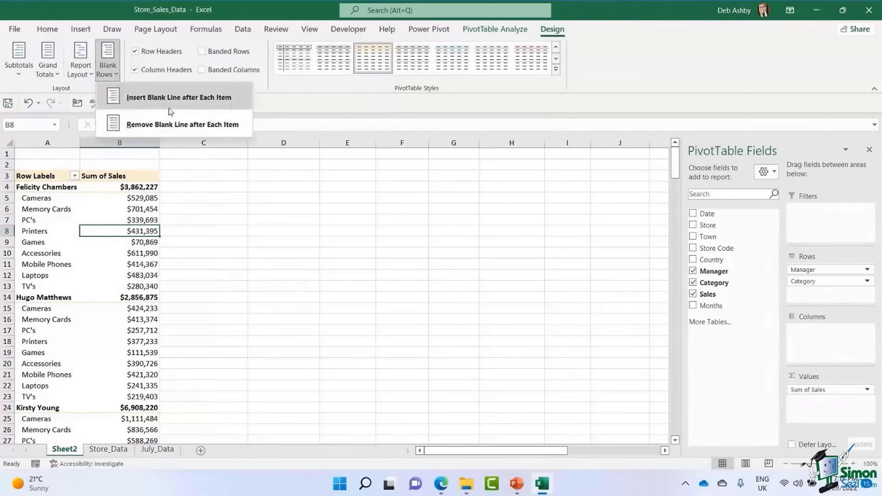
click(175, 98)
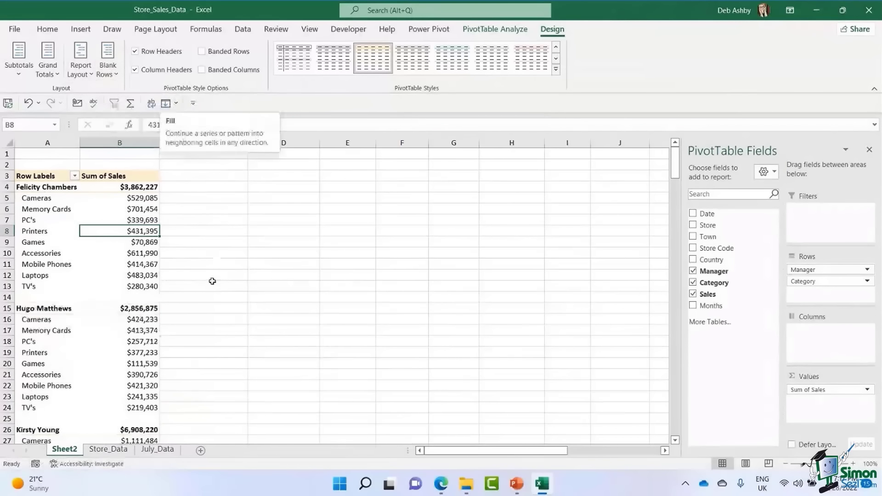
click(7, 298)
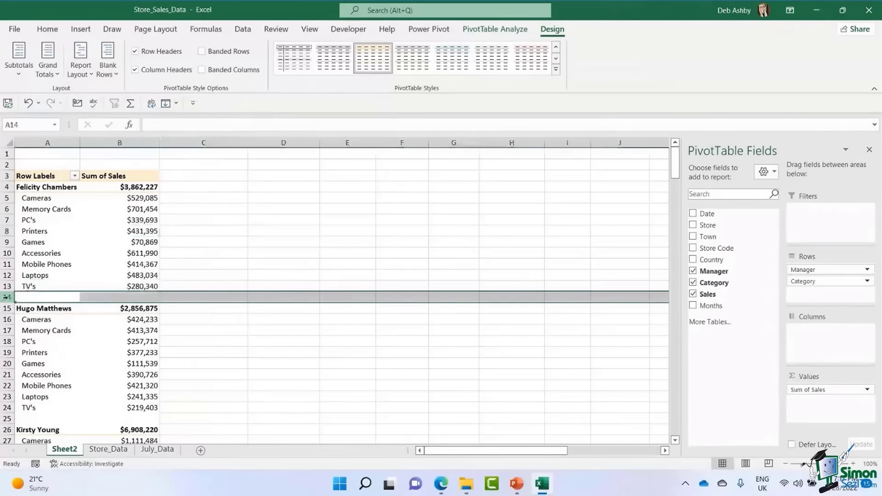
click(67, 266)
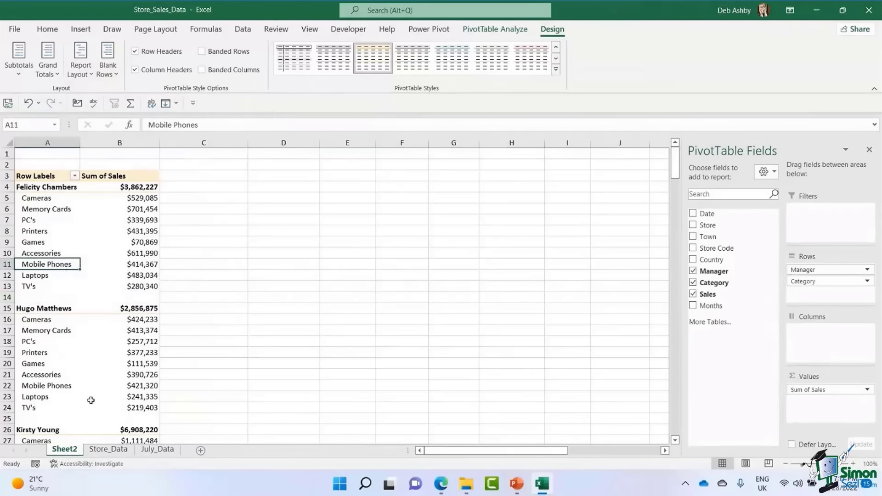
scroll(92, 356, down, 1)
scroll(92, 356, down, 1)
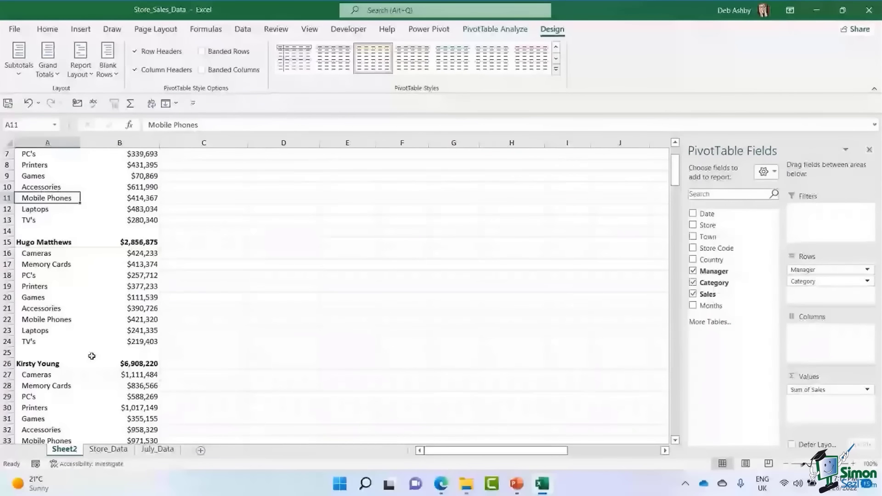
scroll(92, 356, up, 2)
click(108, 69)
click(140, 123)
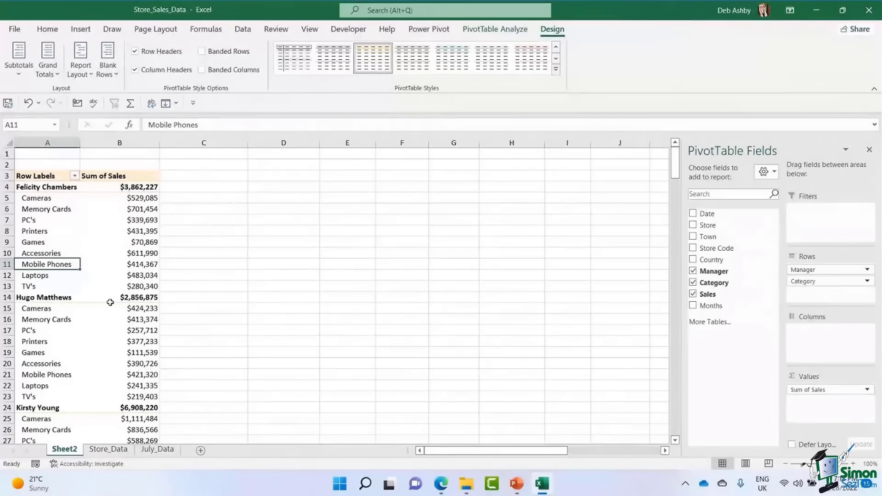
Apply the Rose, Pivot Style Dark 13 style to the PivotTable and turn on banded rows.
click(44, 231)
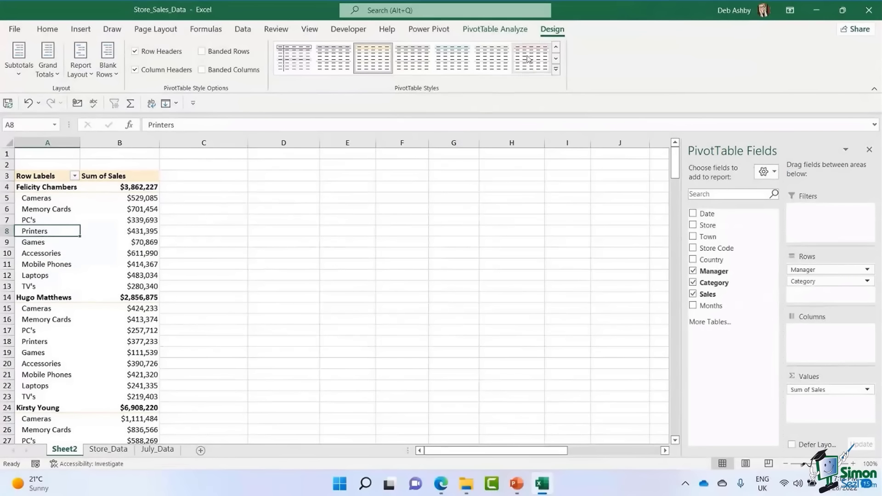
click(556, 71)
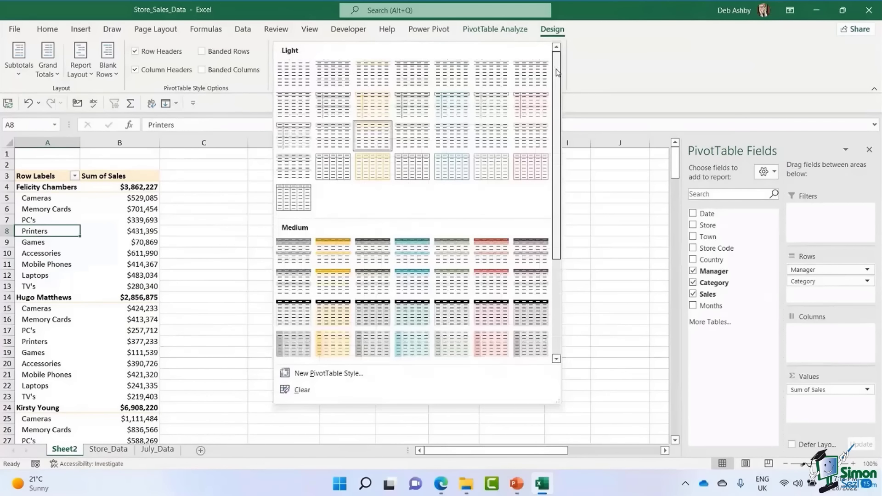
drag(558, 72, 560, 162)
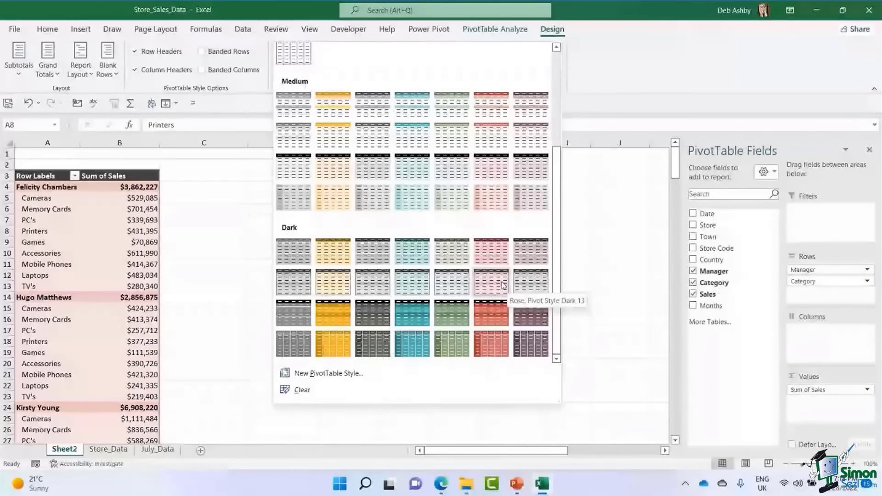
click(504, 285)
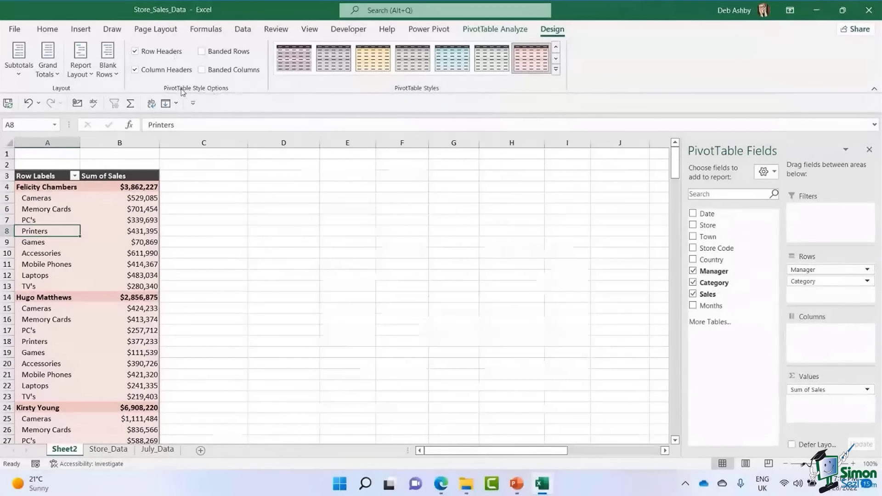
click(201, 51)
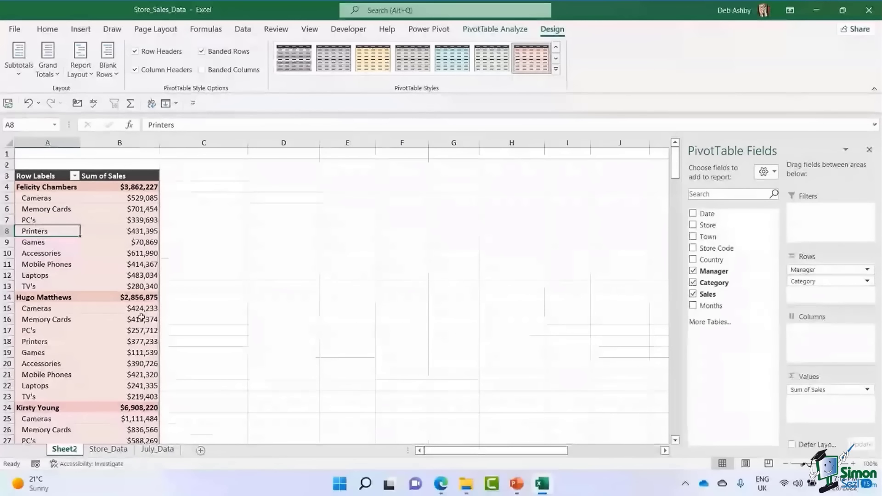
Try the column headers, row headers and banded columns style options on the PivotTable and restore their original settings.
click(135, 71)
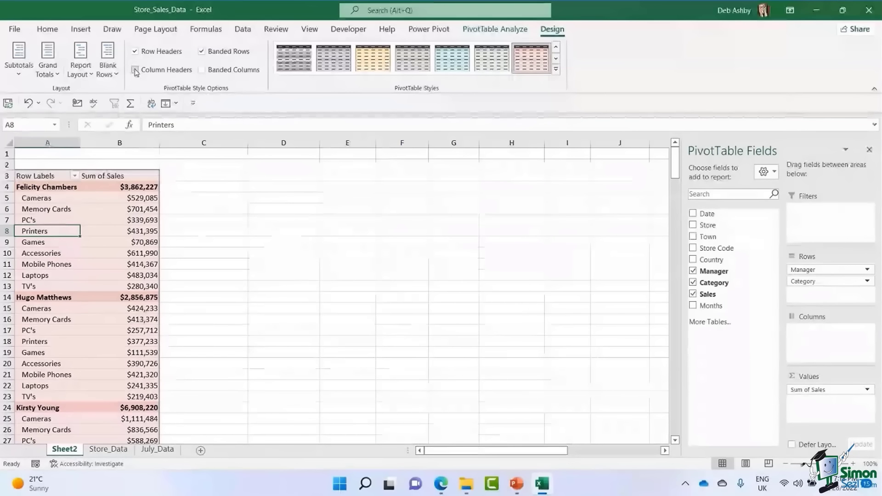
click(136, 71)
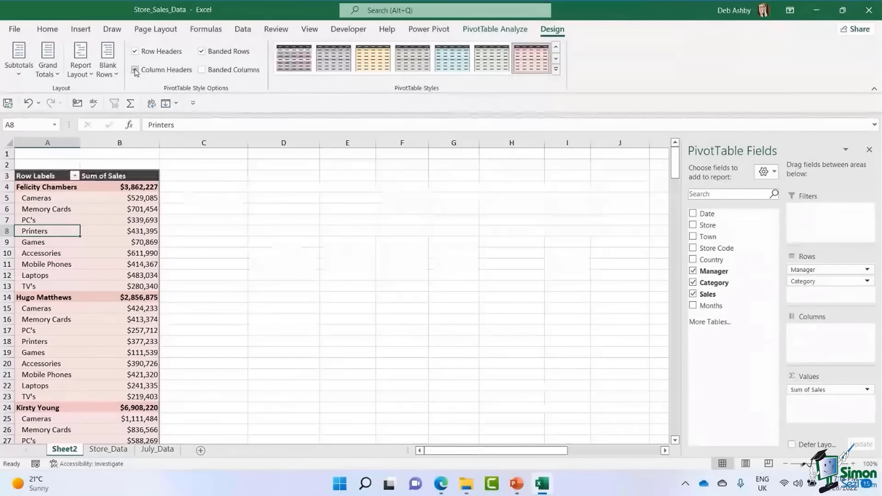
click(136, 71)
click(136, 70)
click(137, 51)
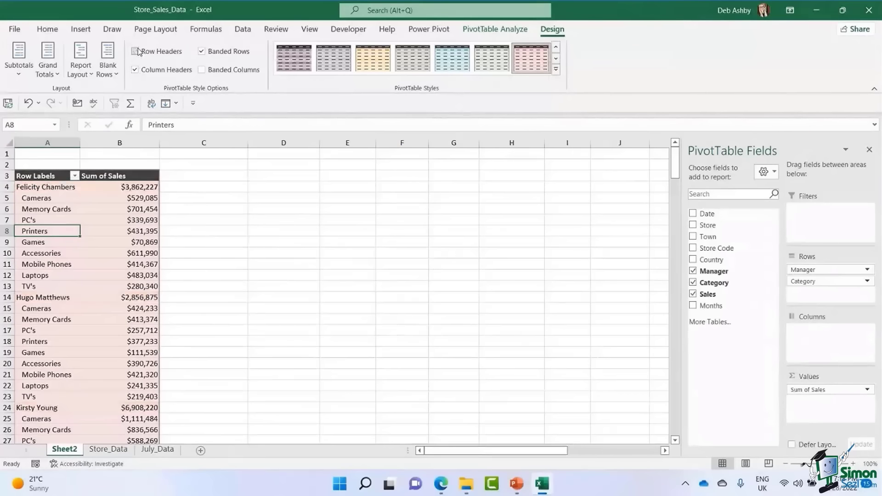
click(136, 51)
click(201, 70)
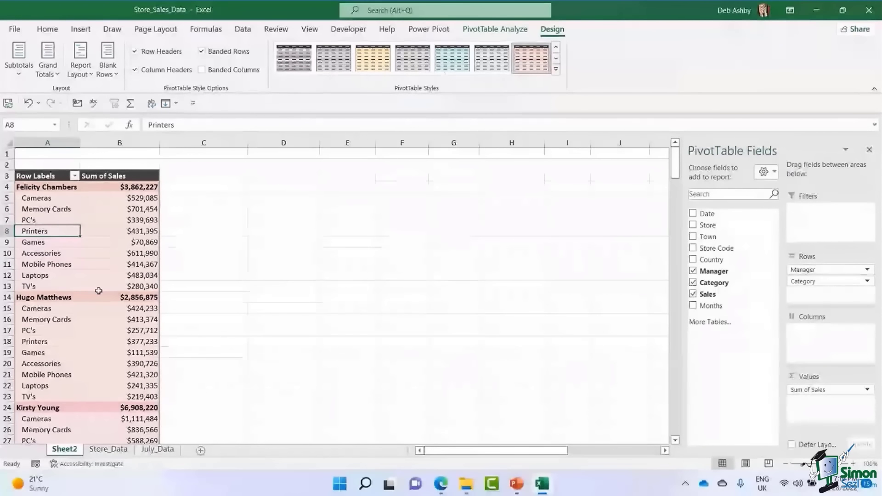
mouse_move(116, 286)
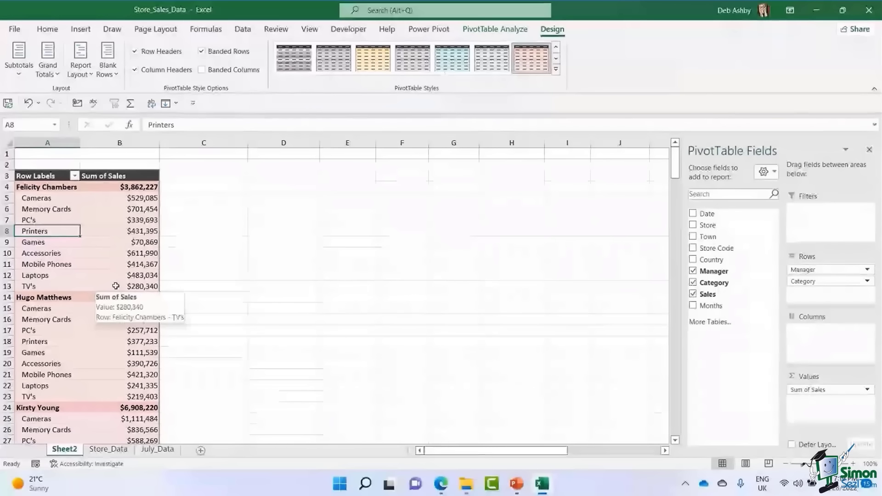
mouse_move(113, 247)
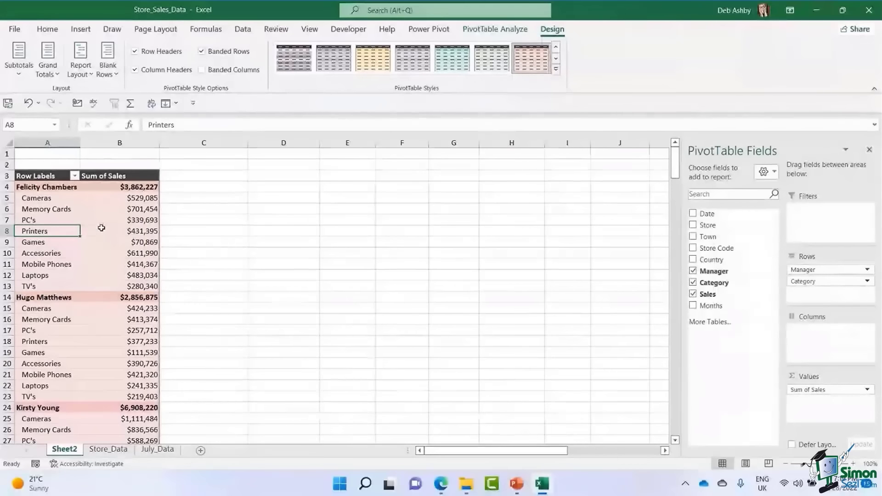
click(105, 218)
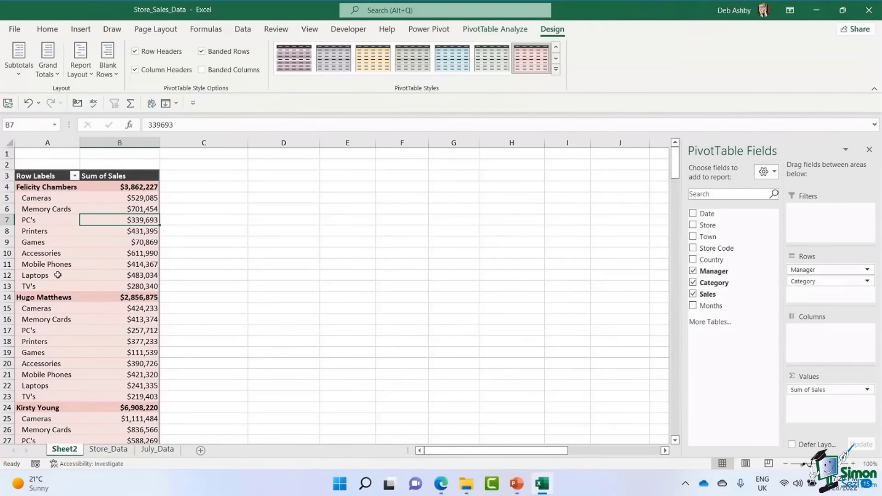
Rename the PivotTable's worksheet from Sheet2 to pvt_man_cat.
right_click(69, 453)
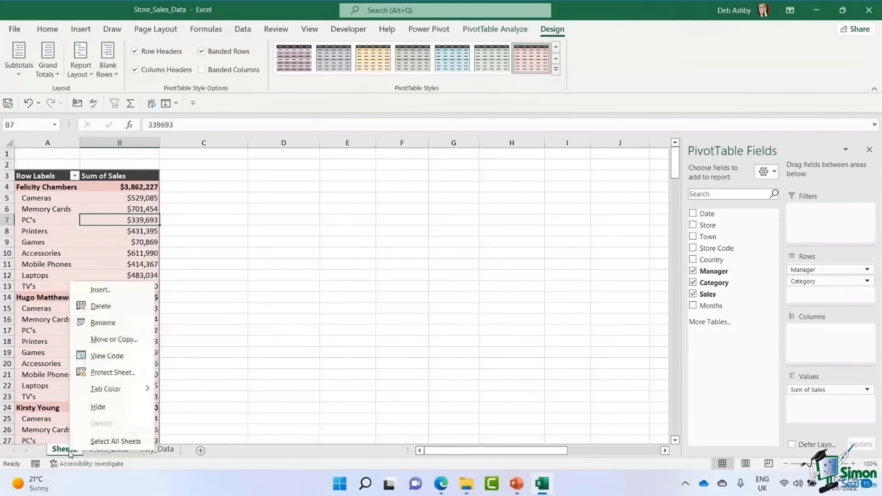
click(117, 324)
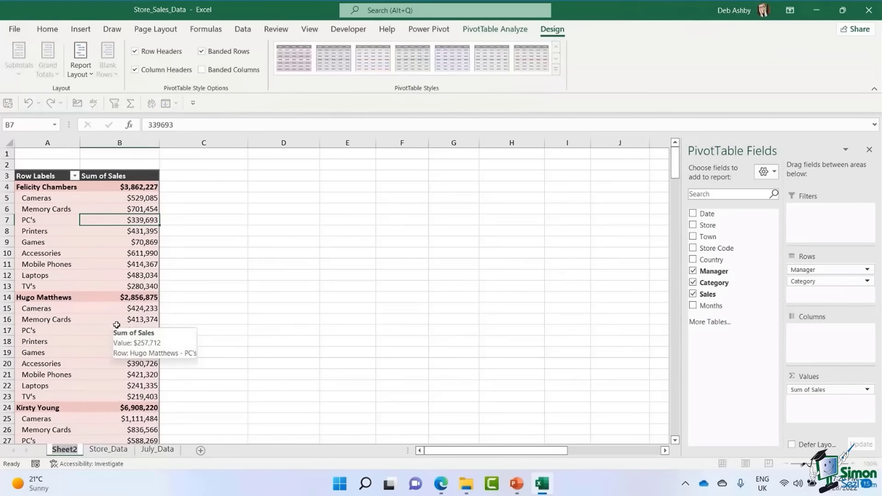
text(pvt)
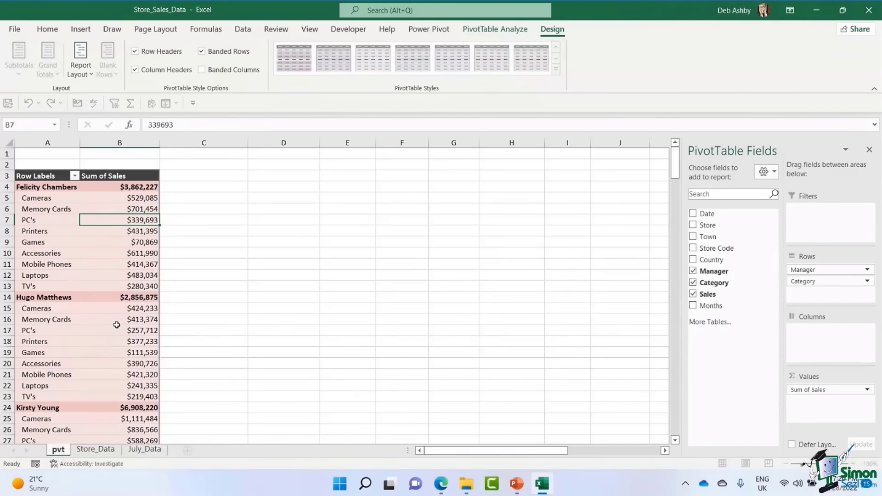
text(_)
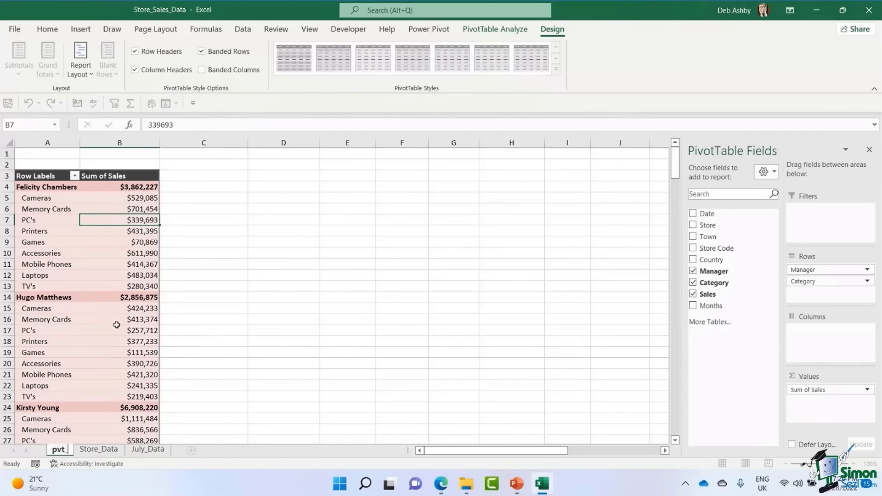
text(m)
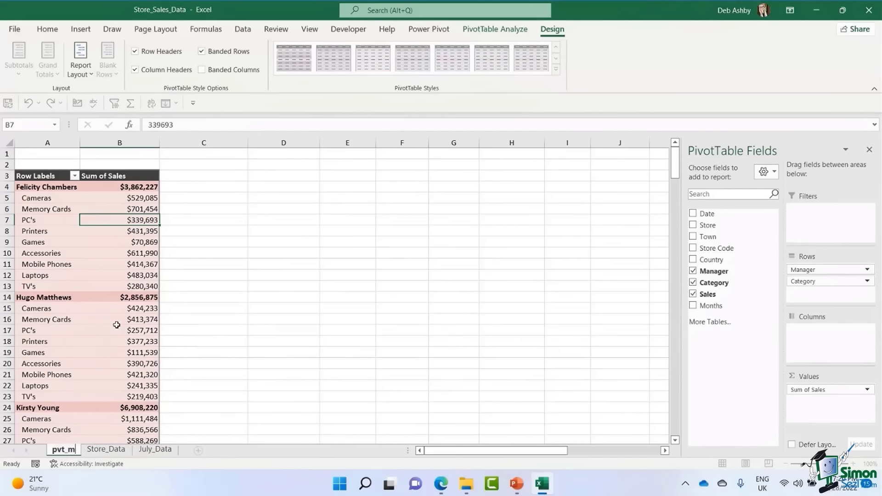
text(an_)
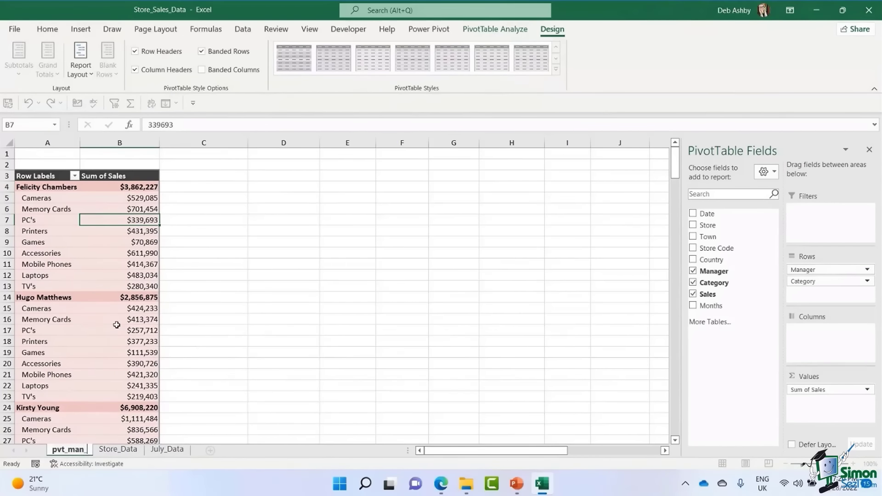
text(cat)
key(Return)
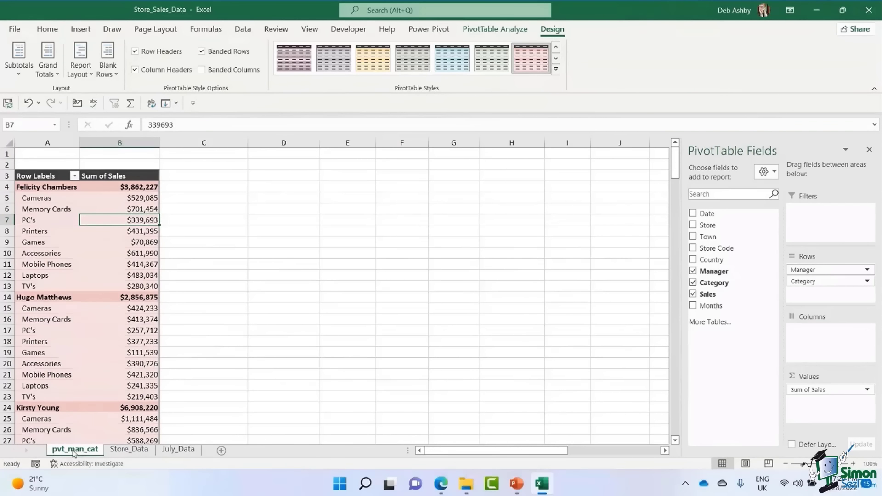
Duplicate the pvt_man_cat worksheet directly after the original and select a cell in the copied PivotTable.
drag(73, 450, 109, 452)
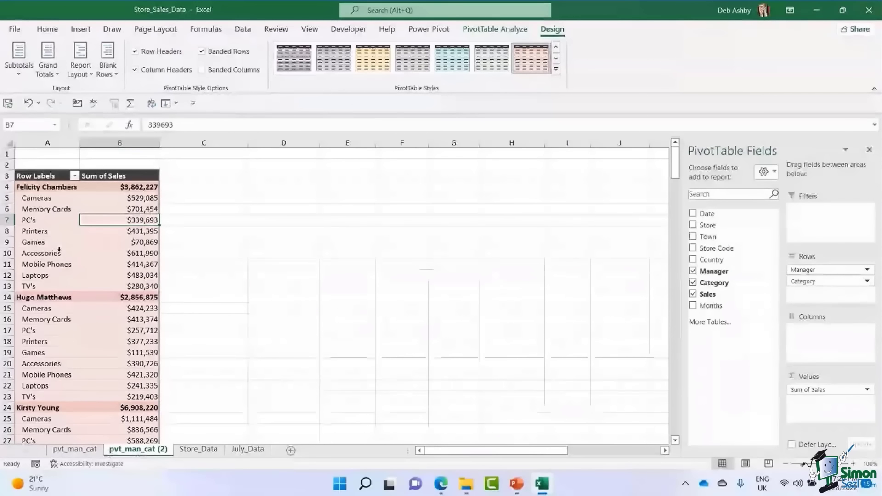
click(59, 249)
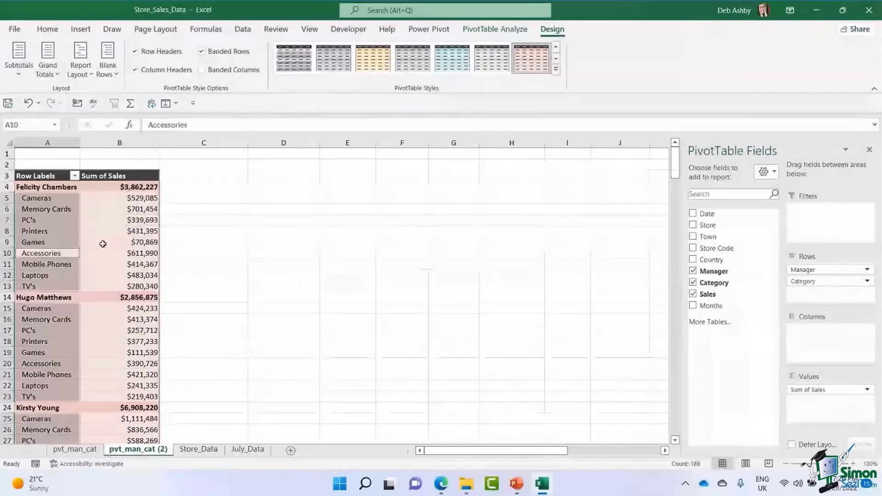
click(102, 244)
Replace Manager and Category with the Store field in the rows of the copied PivotTable.
drag(815, 275, 571, 306)
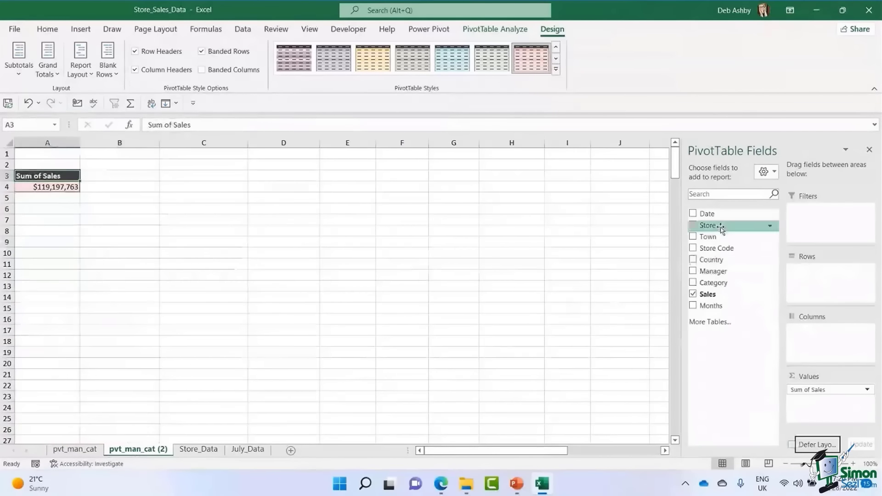
drag(720, 227, 825, 285)
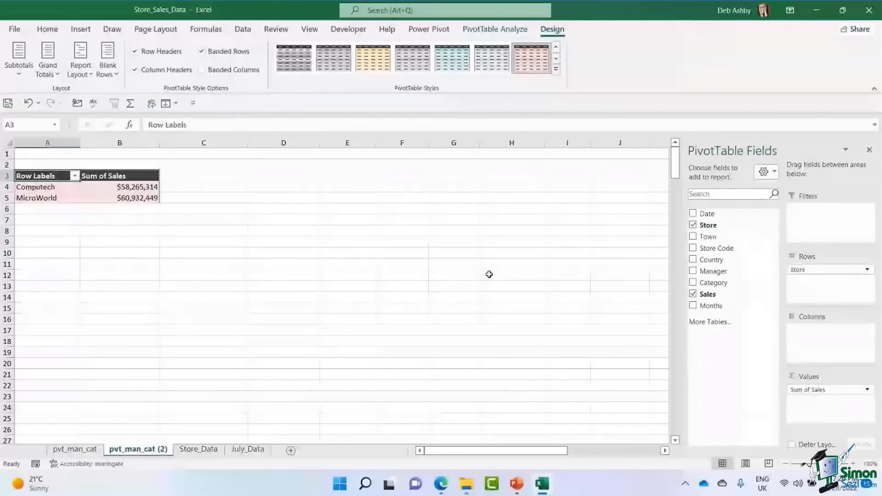
Turn on grand totals for rows and columns in the store PivotTable and apply the teal banded PivotTable style.
click(138, 198)
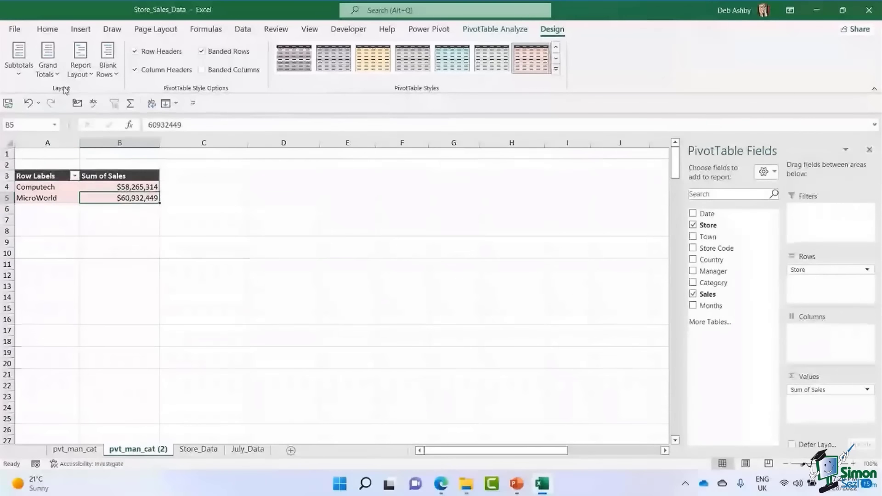
click(48, 64)
click(96, 100)
click(56, 63)
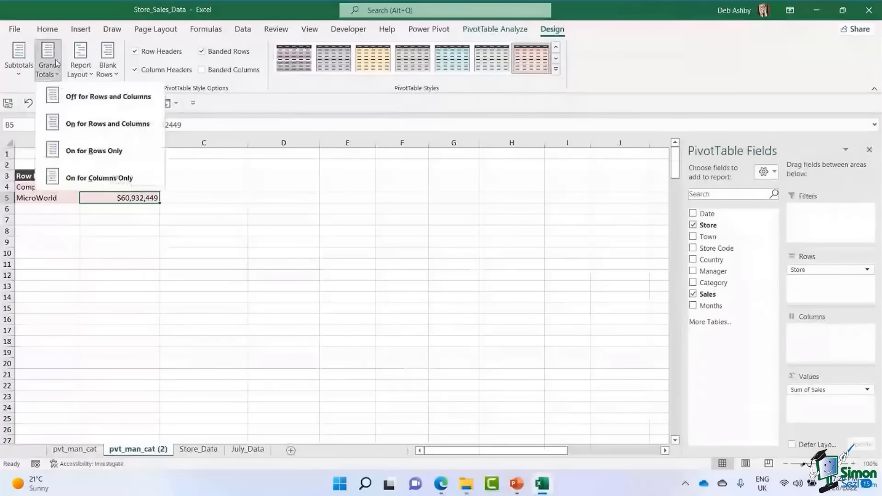
click(82, 125)
click(122, 274)
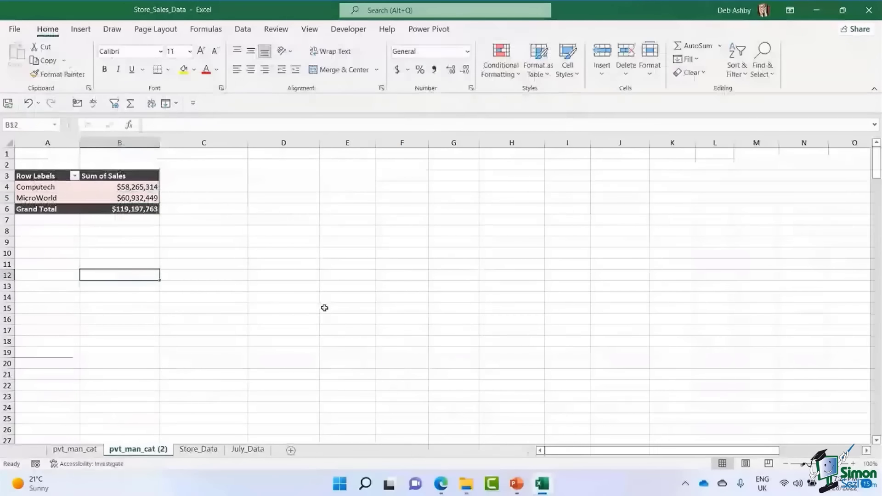
click(131, 192)
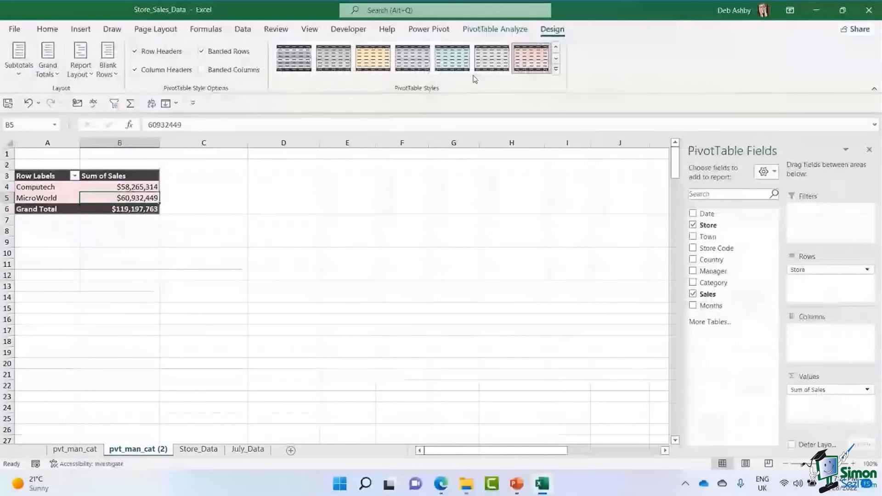
click(452, 58)
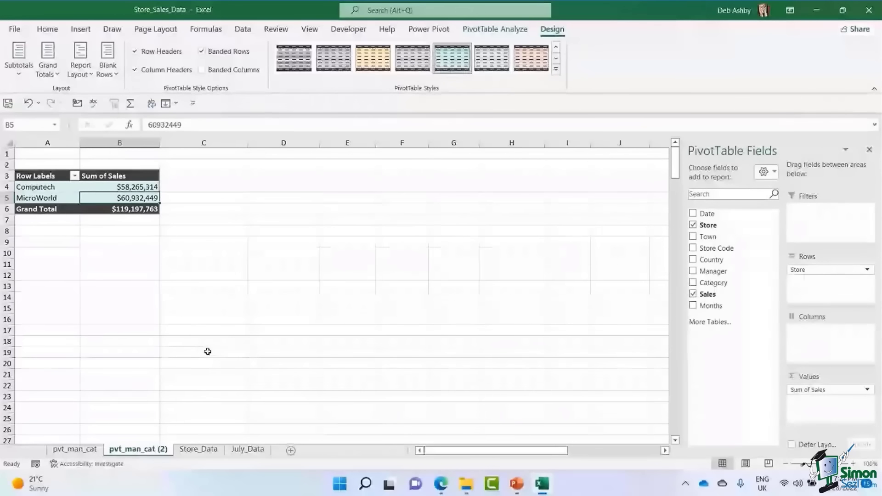
Rename the copied PivotTable's worksheet from pvt_man_cat (2) to pvt_store_sales.
right_click(142, 449)
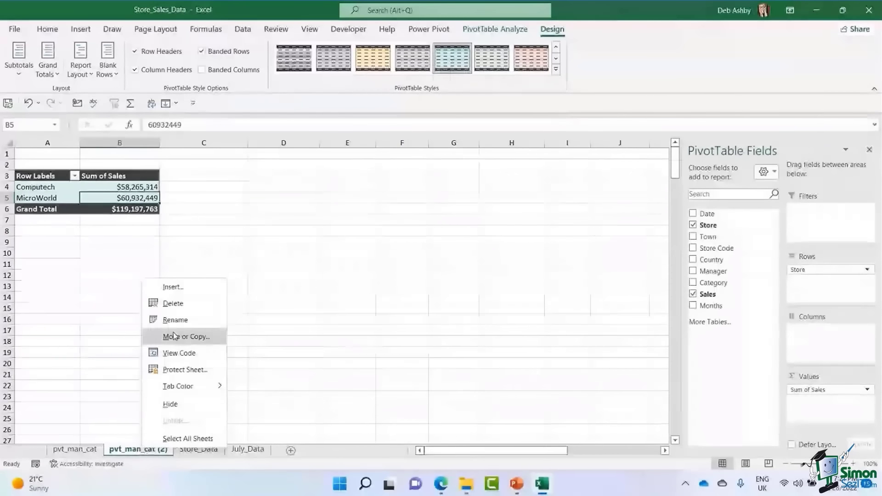
click(173, 319)
text(pvt)
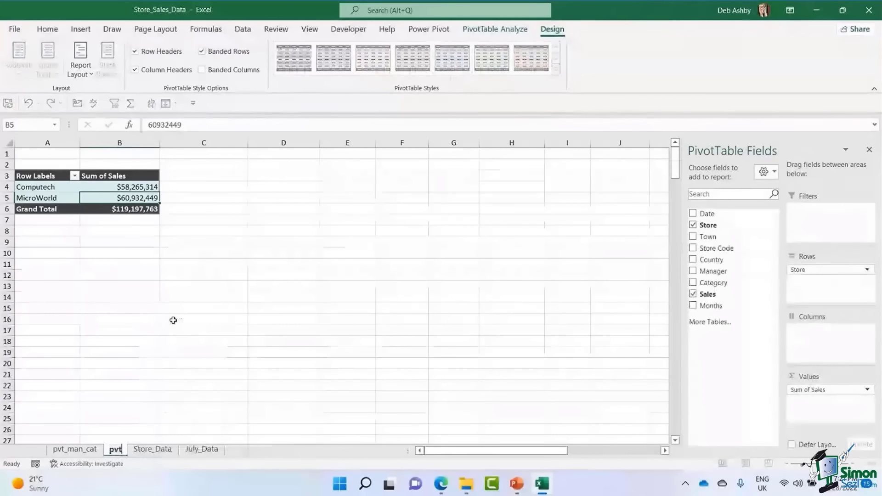
text(_st)
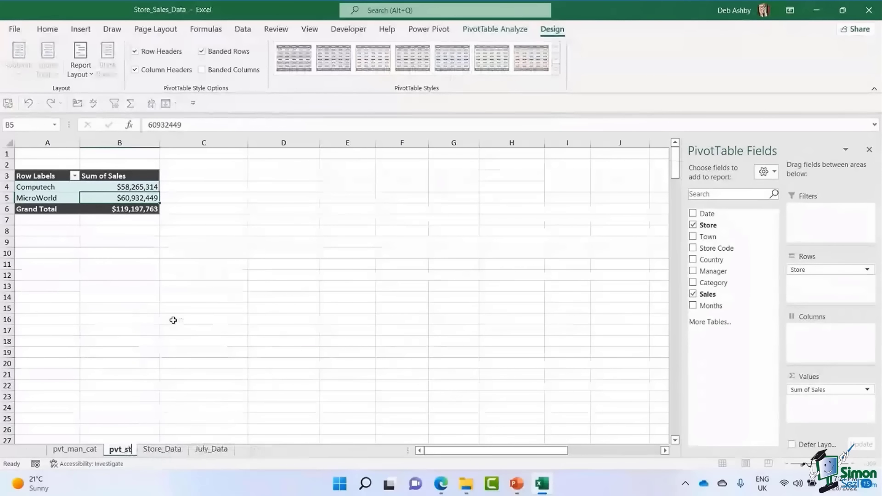
text(ore_sales)
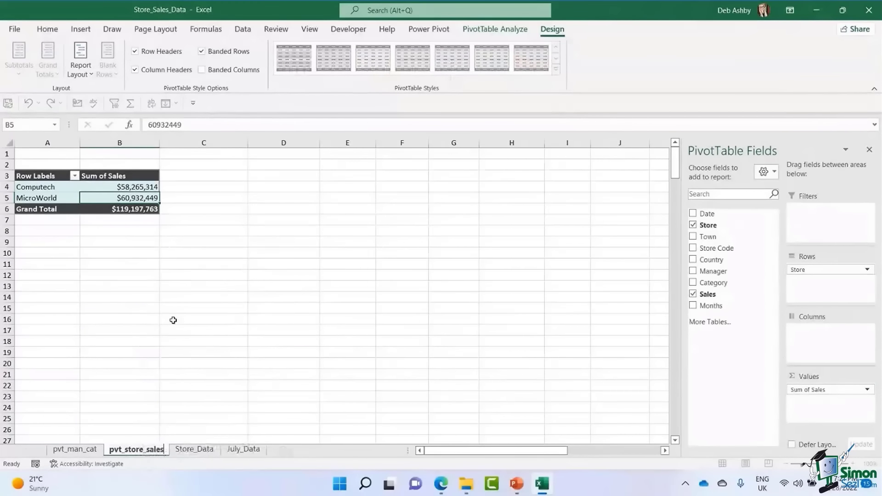
key(Return)
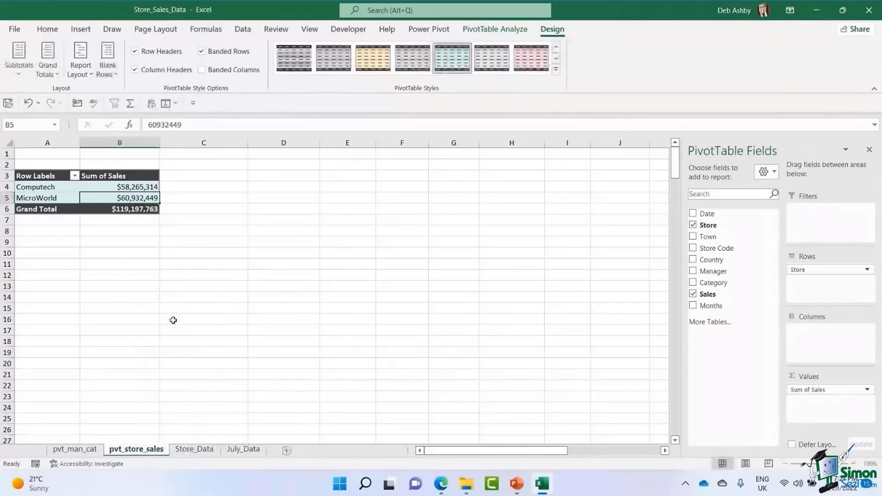
Compare the PivotTables on the pvt_man_cat and pvt_store_sales worksheets, finishing on pvt_man_cat.
click(75, 449)
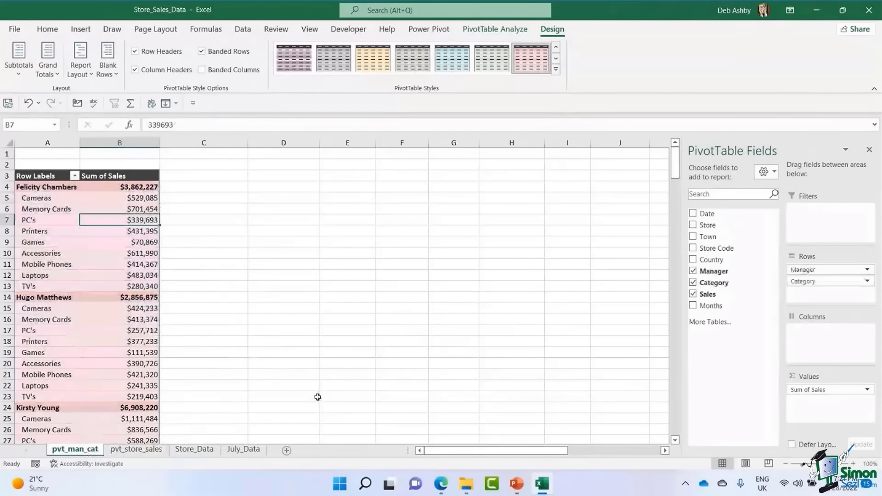
click(146, 451)
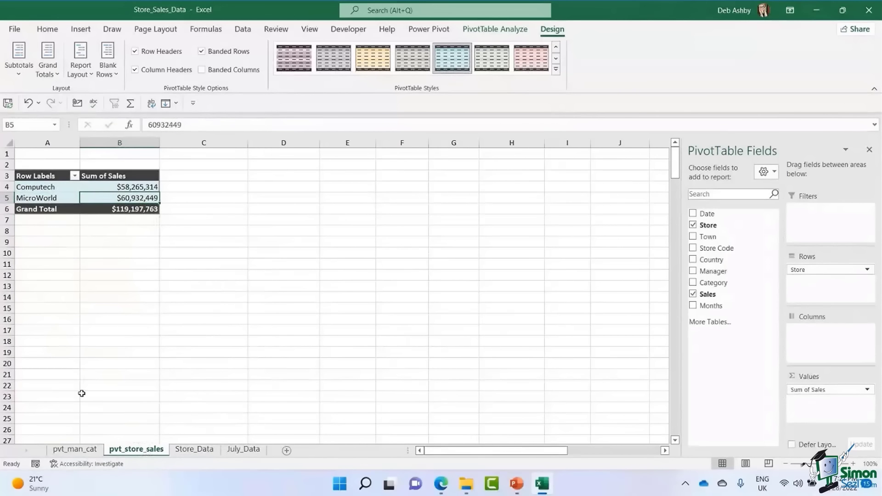
click(75, 449)
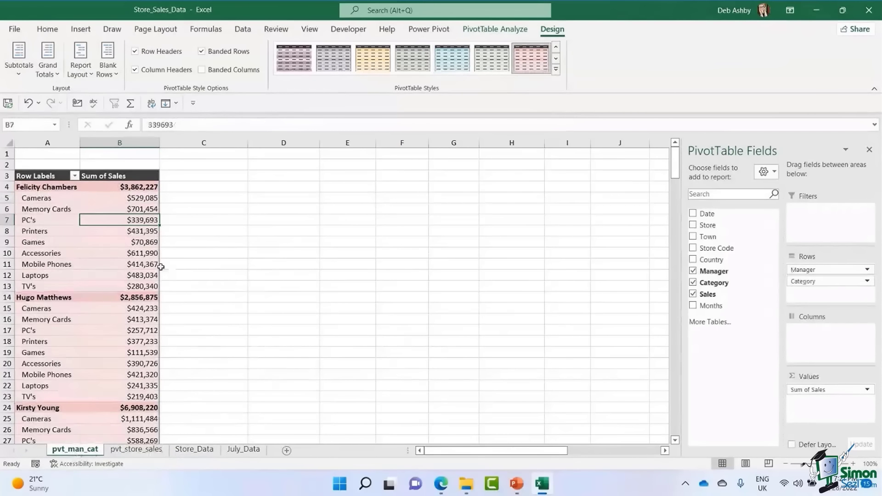
mouse_move(131, 251)
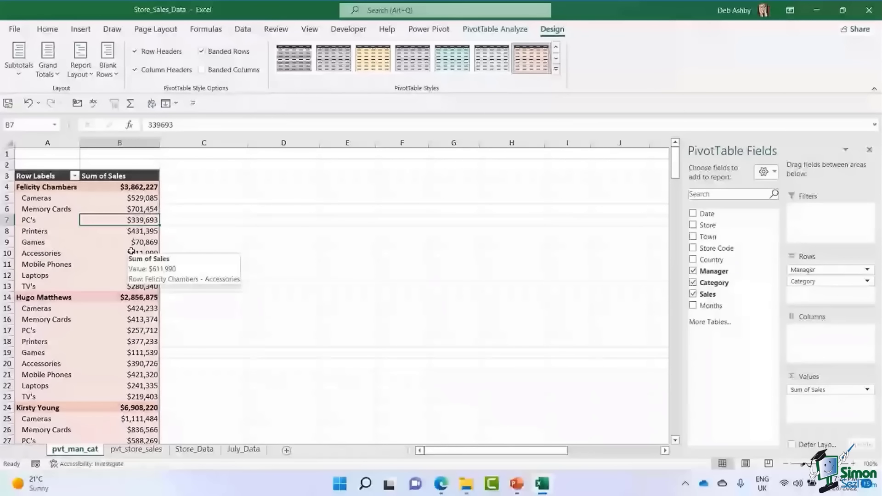
key(Down)
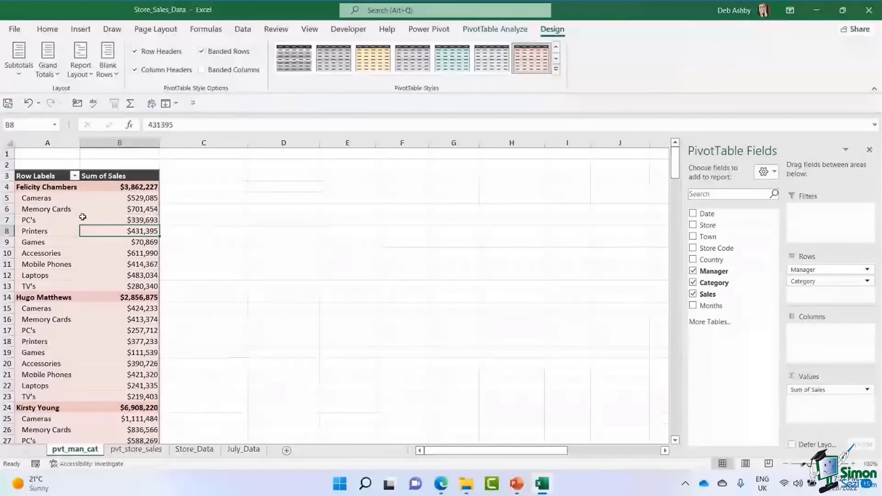
mouse_move(80, 216)
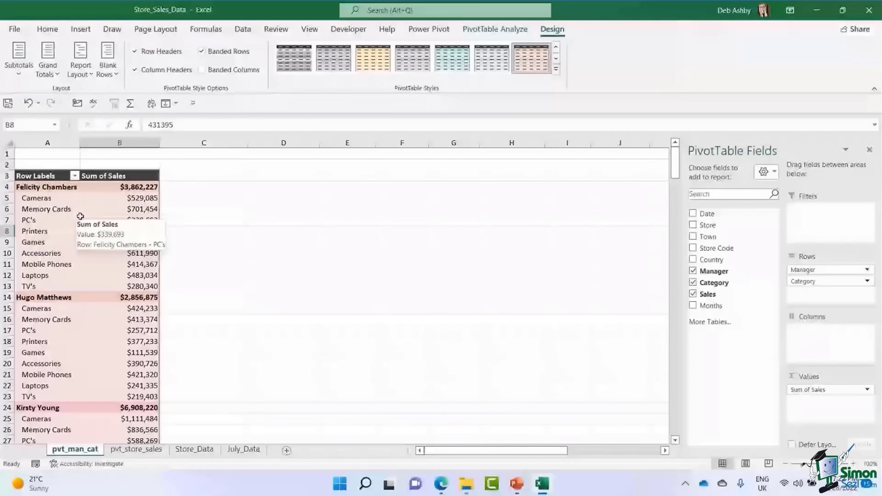
click(81, 216)
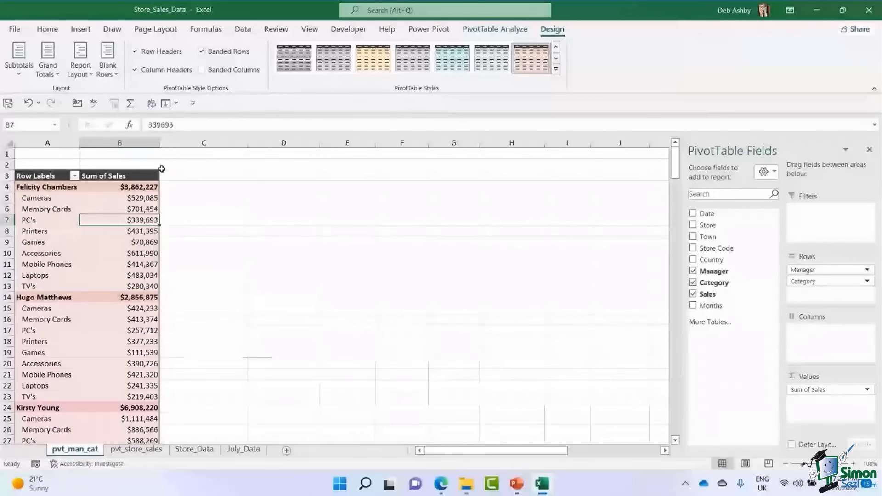
click(48, 29)
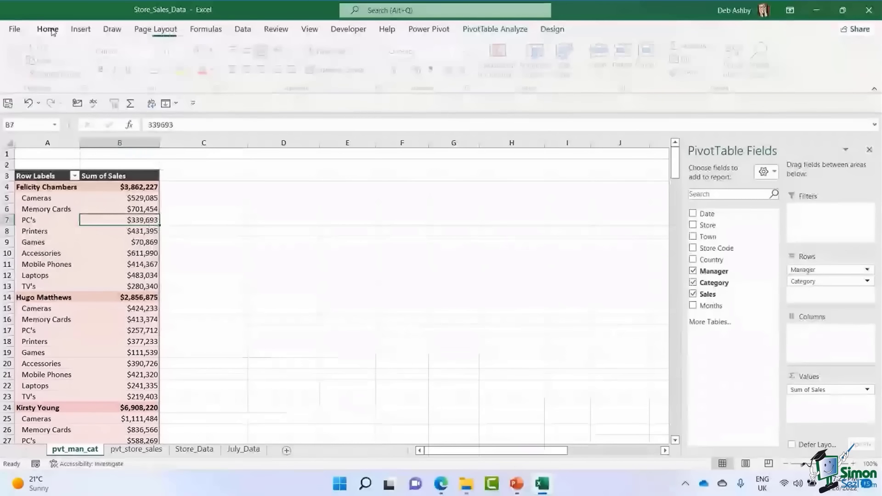
click(103, 240)
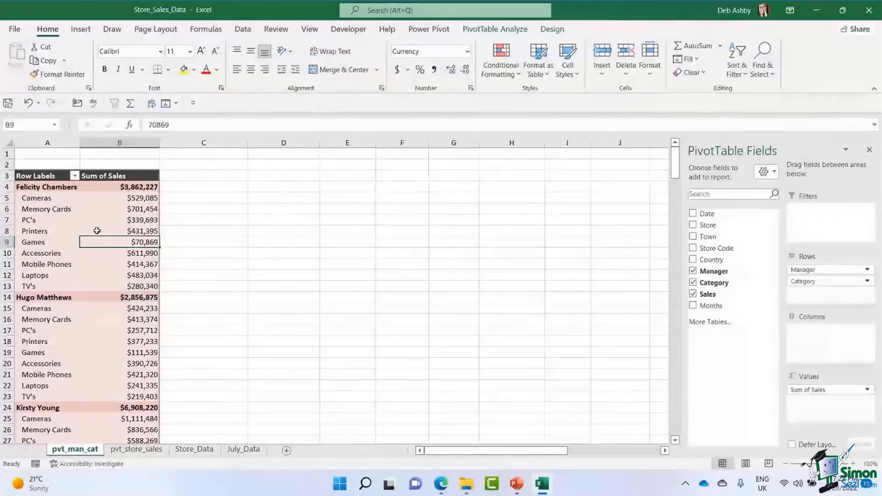
Remove the Category field from the rows of the pvt_man_cat PivotTable so that only Manager remains.
click(108, 221)
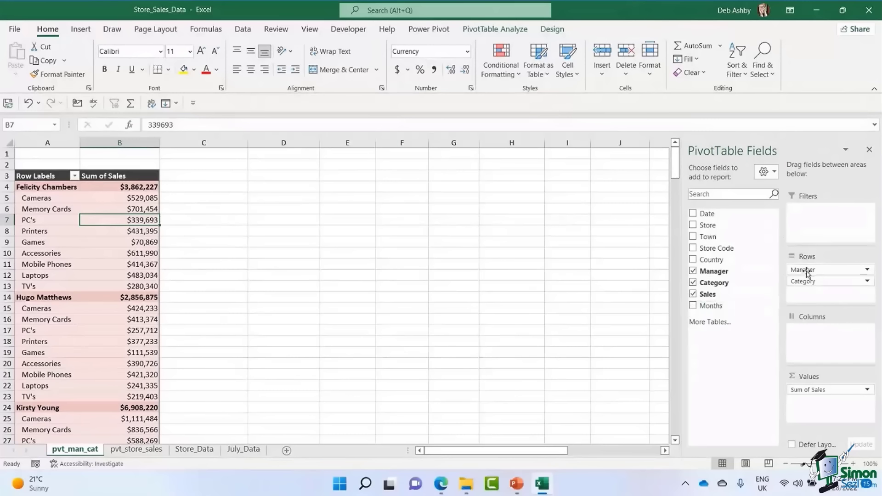
drag(808, 273, 594, 299)
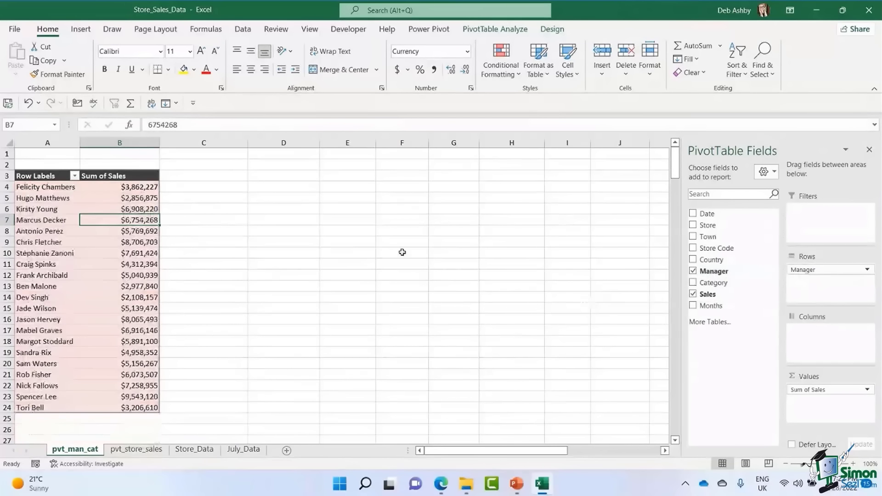
click(46, 211)
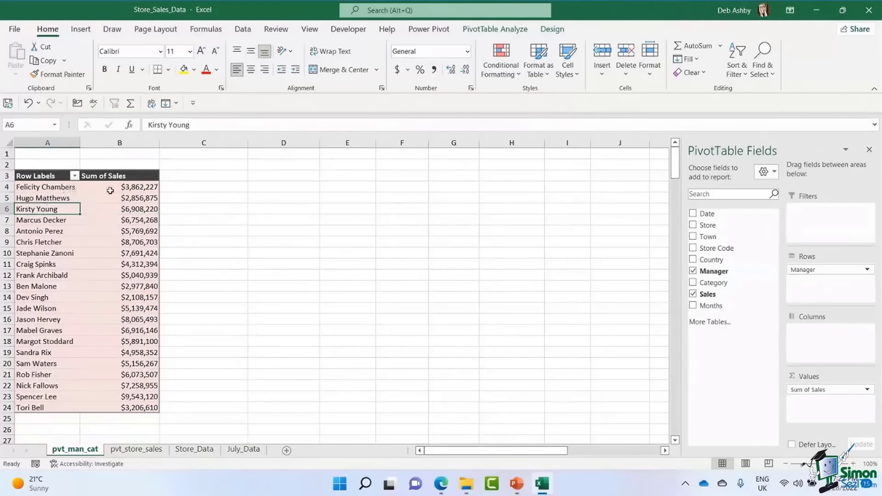
click(39, 242)
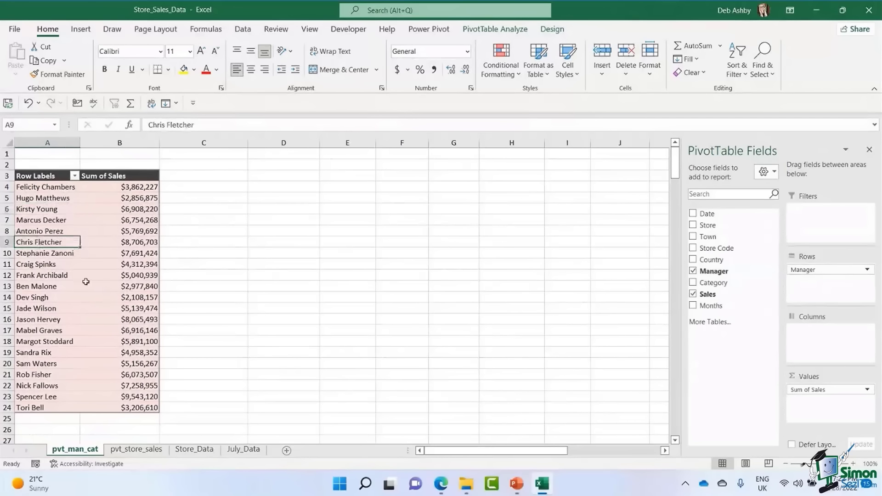
mouse_move(103, 330)
Insert a Pie PivotChart from the PivotTable of sales by manager.
click(499, 30)
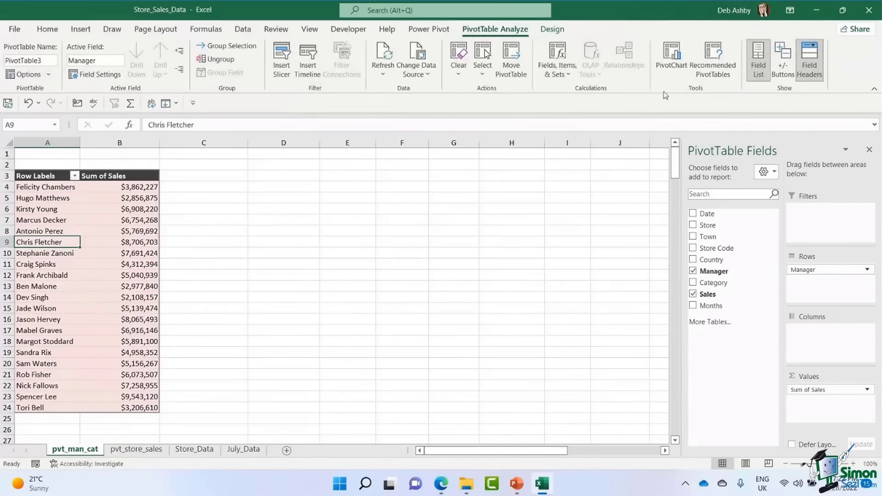
click(672, 68)
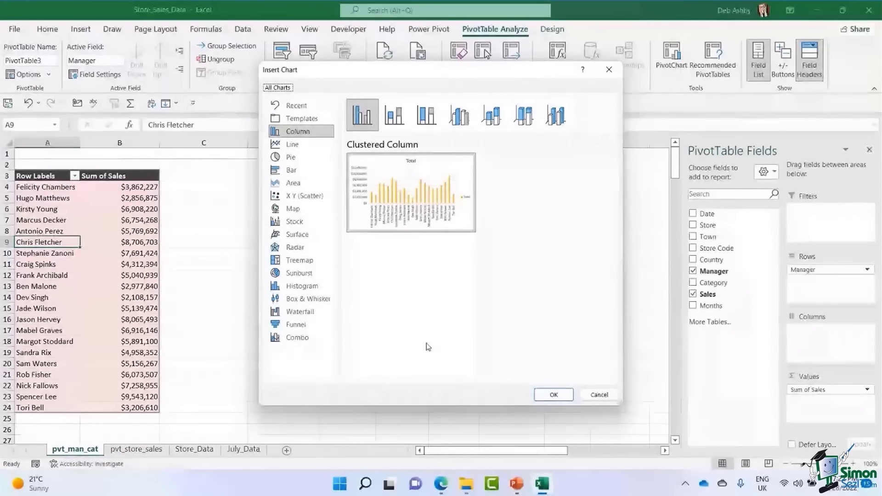
click(290, 158)
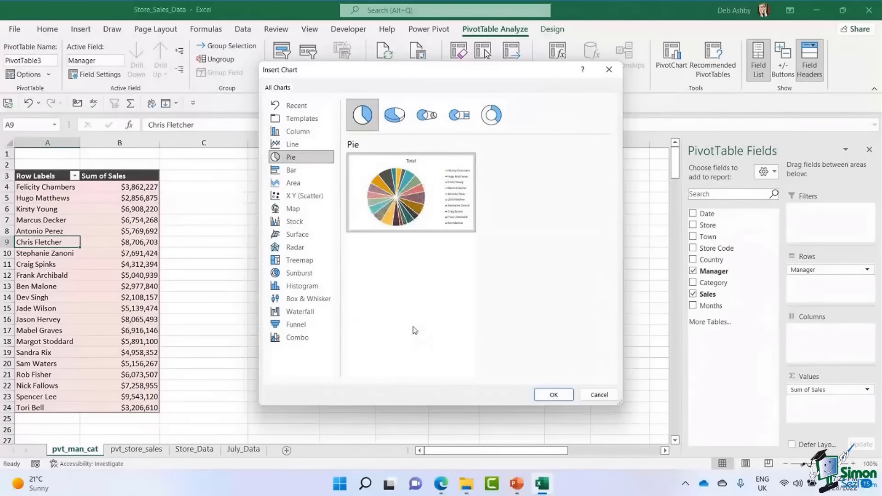
click(559, 397)
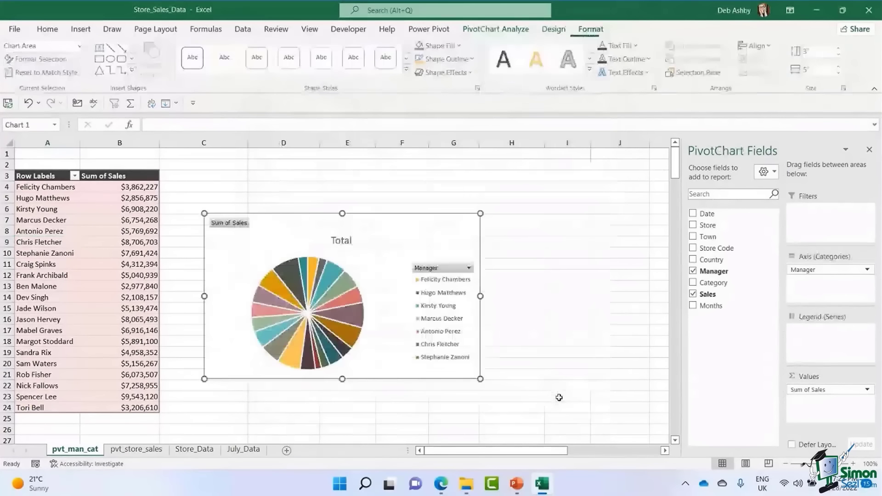
Reposition the pie chart beside the PivotTable and enlarge it to about 5.43" high by 7.63" wide.
drag(380, 229, 369, 198)
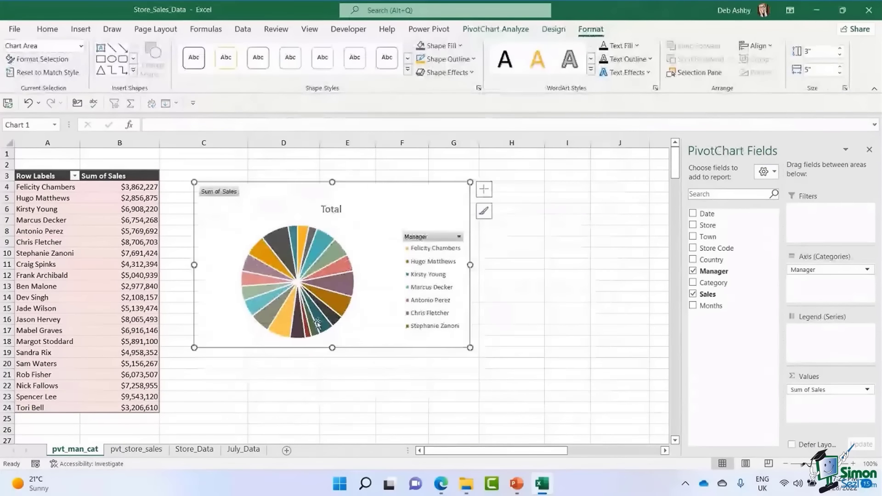
drag(470, 348, 547, 413)
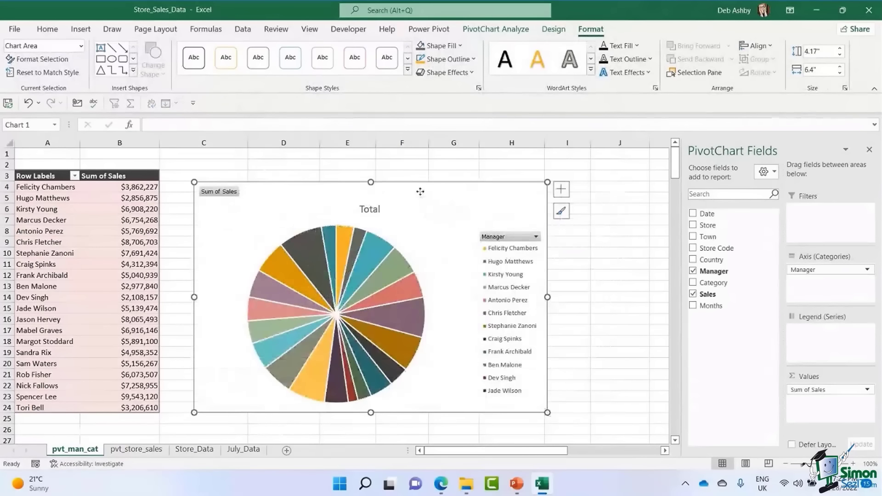
drag(419, 191, 413, 177)
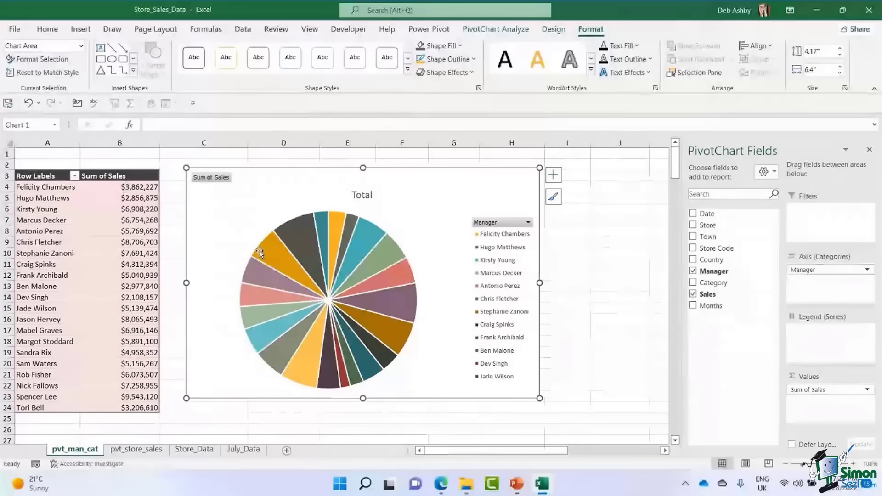
mouse_move(390, 348)
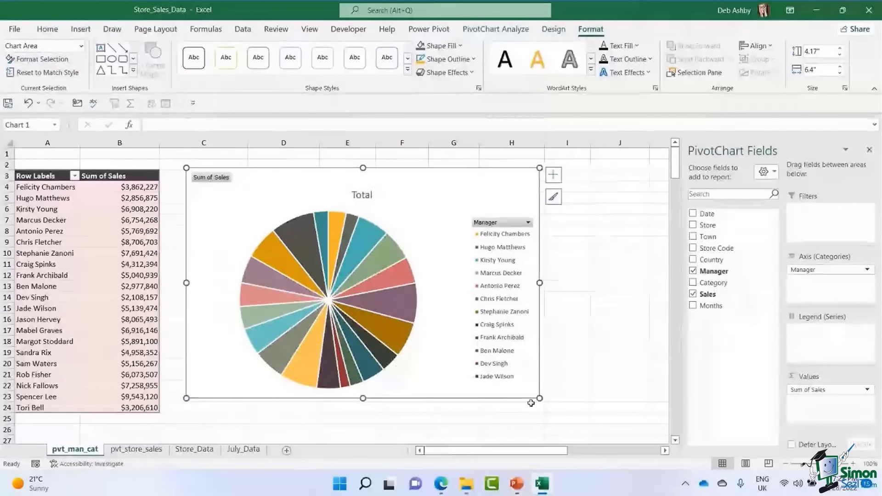
drag(540, 399, 608, 443)
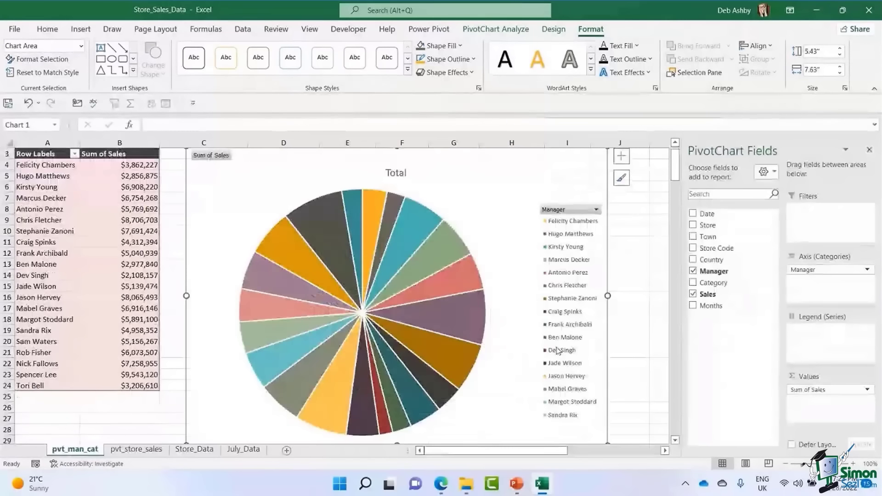
scroll(472, 278, up, 1)
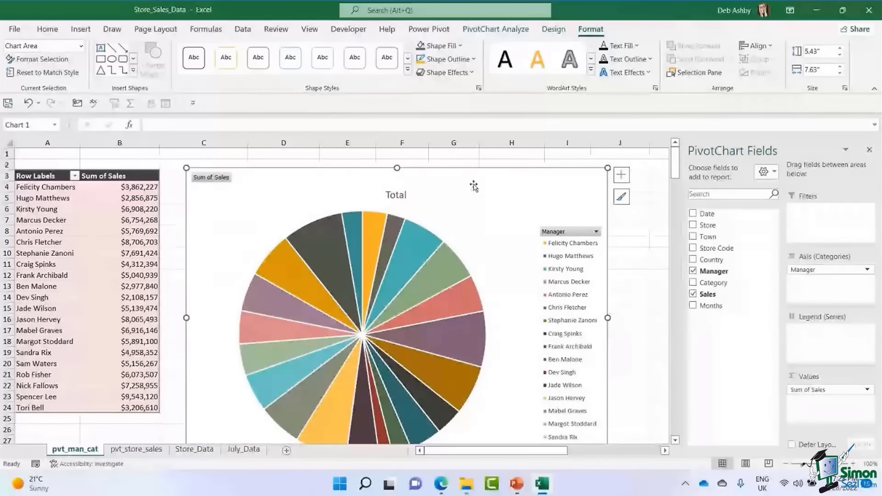
Delete the pie PivotChart and select a sales value in the manager PivotTable.
key(Delete)
click(95, 208)
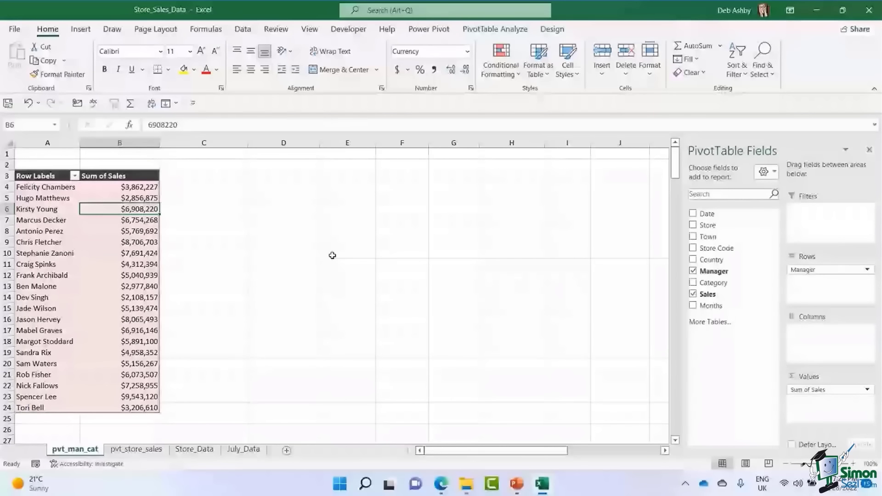
click(127, 230)
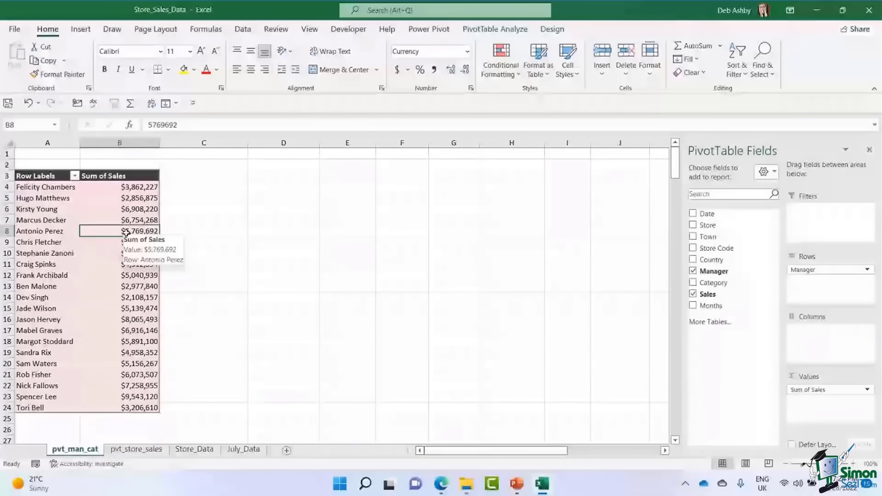
Insert a clustered bar PivotChart from the manager PivotTable, enlarged to about 4.09" high by 7.02" wide beside the table.
click(127, 218)
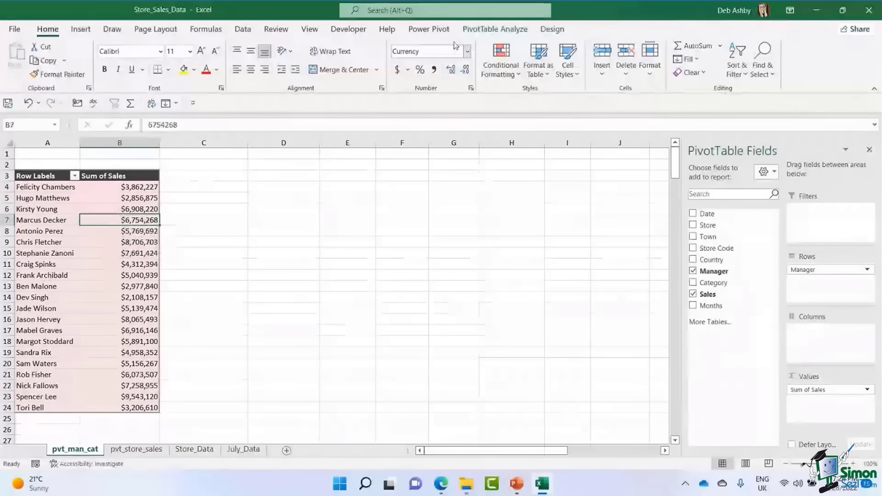
click(495, 29)
click(674, 57)
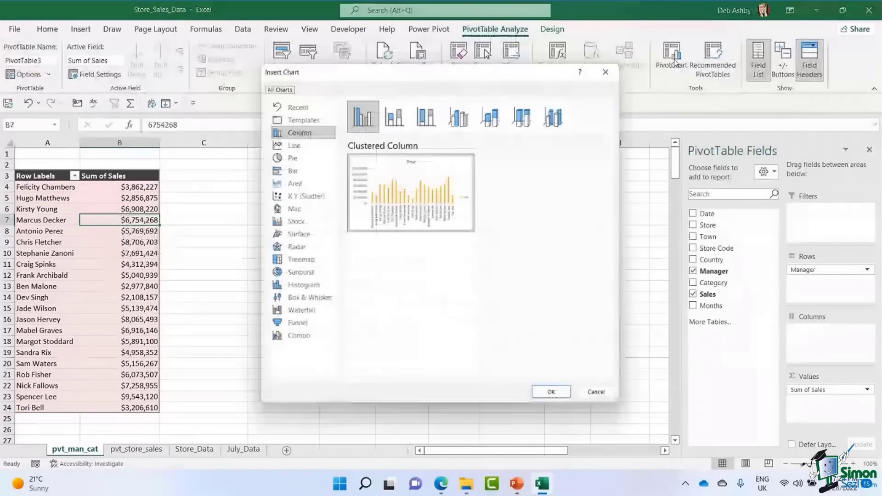
click(292, 171)
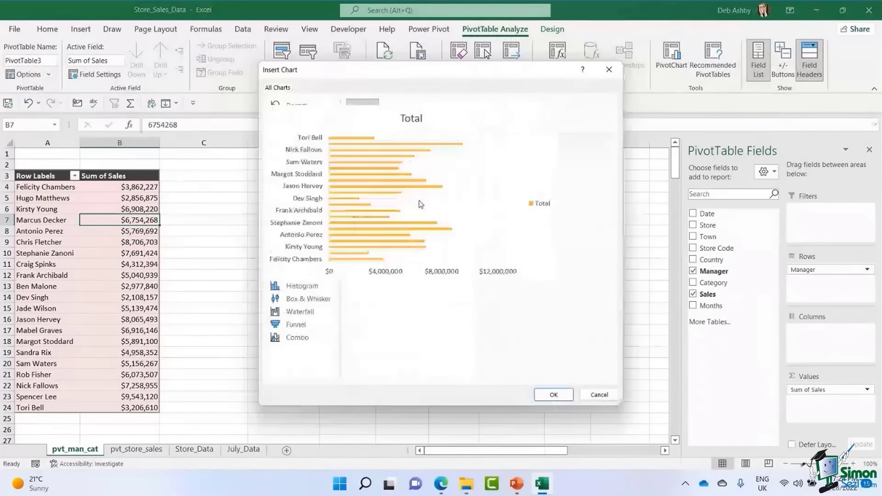
click(554, 393)
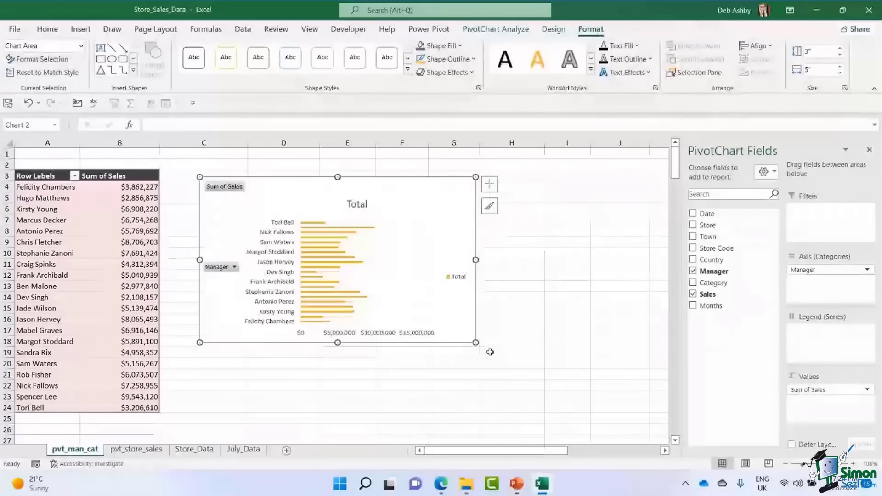
drag(475, 343, 587, 403)
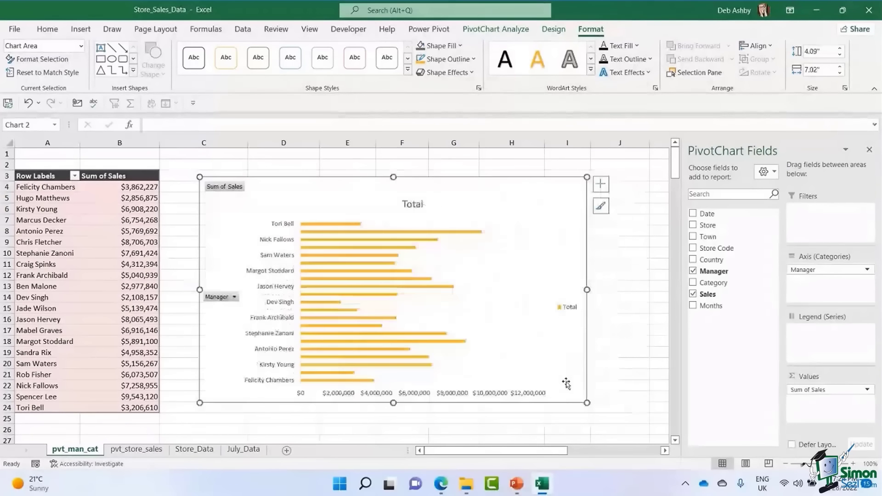
drag(469, 197, 480, 187)
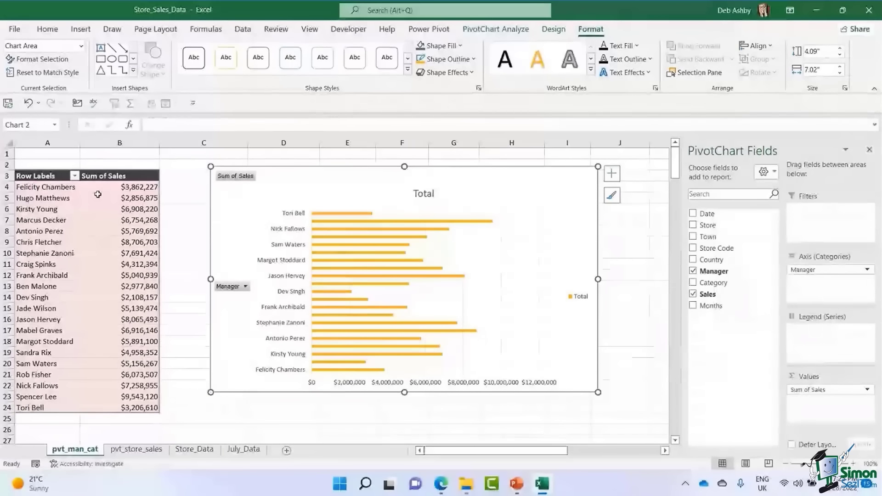
Filter the manager row labels with a Top 10 value filter set to the top 5 items by Sum of Sales.
click(63, 189)
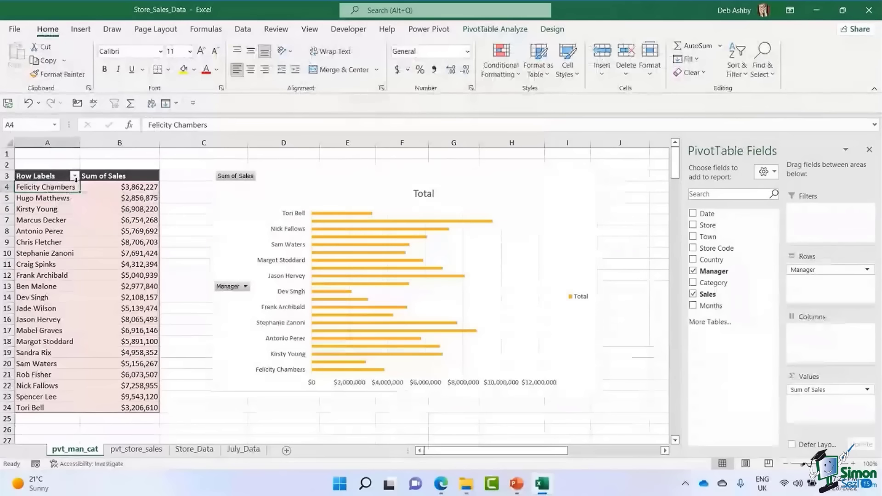
click(74, 176)
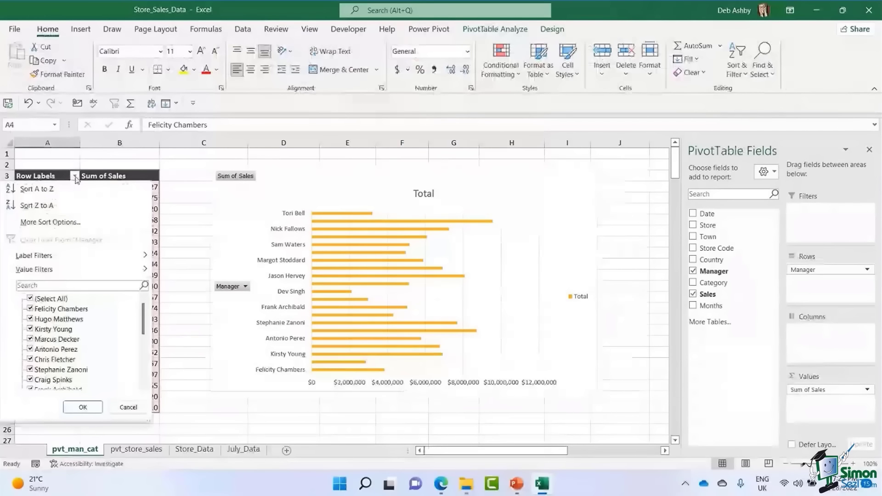
mouse_move(40, 271)
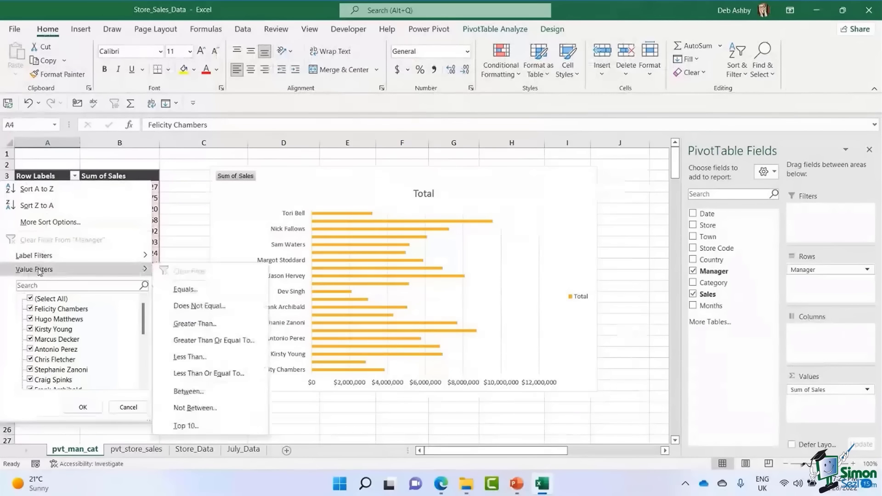
click(195, 426)
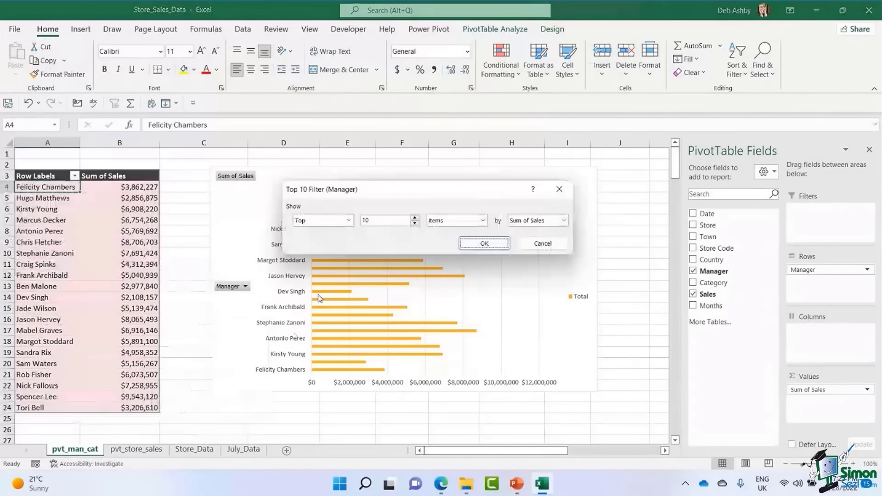
click(415, 224)
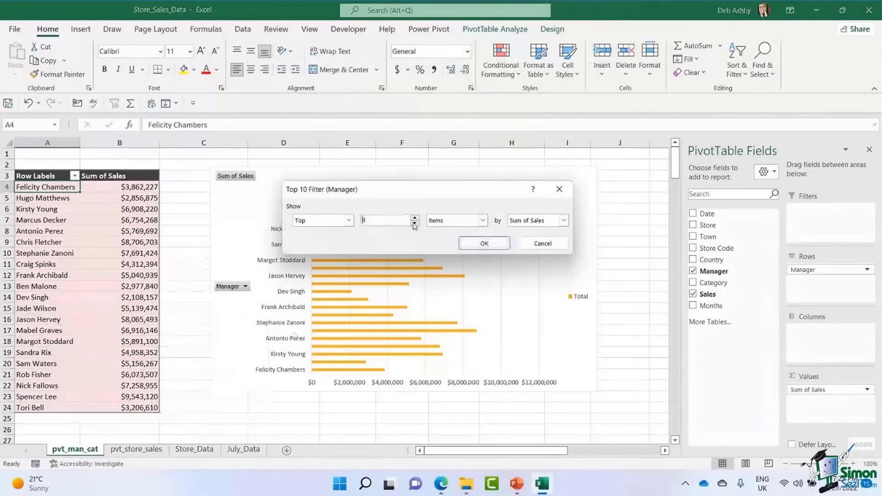
click(415, 223)
click(415, 224)
click(415, 224)
click(415, 224)
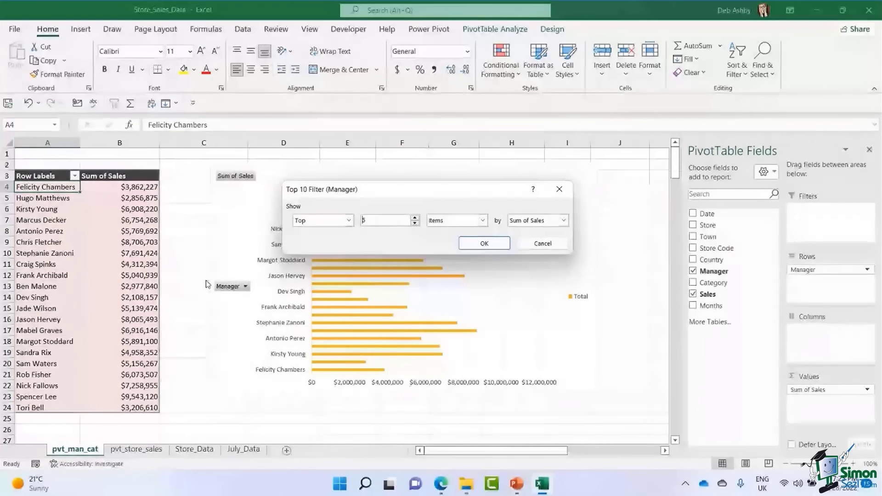
click(504, 241)
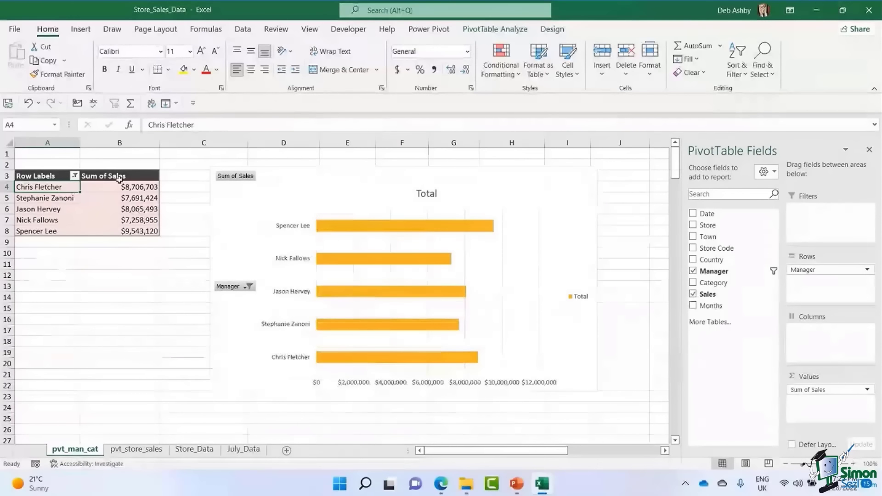
Sort the filtered manager PivotTable by Sum of Sales from largest to smallest.
click(74, 176)
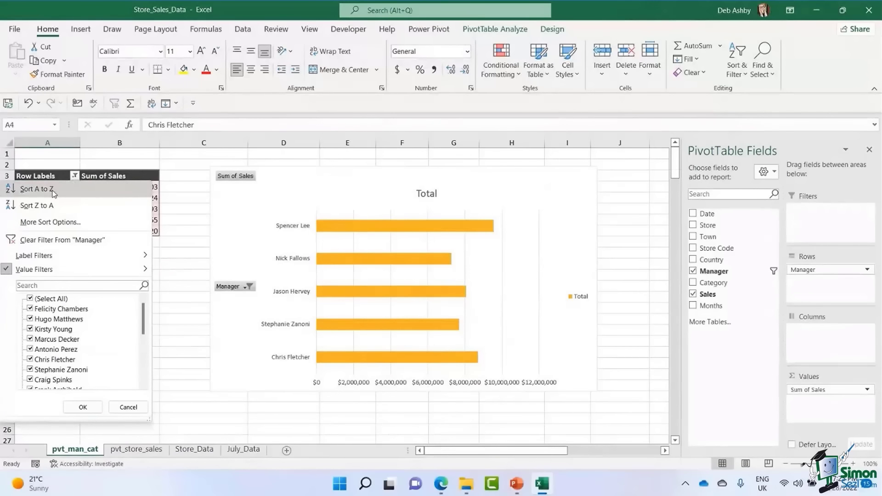
click(54, 207)
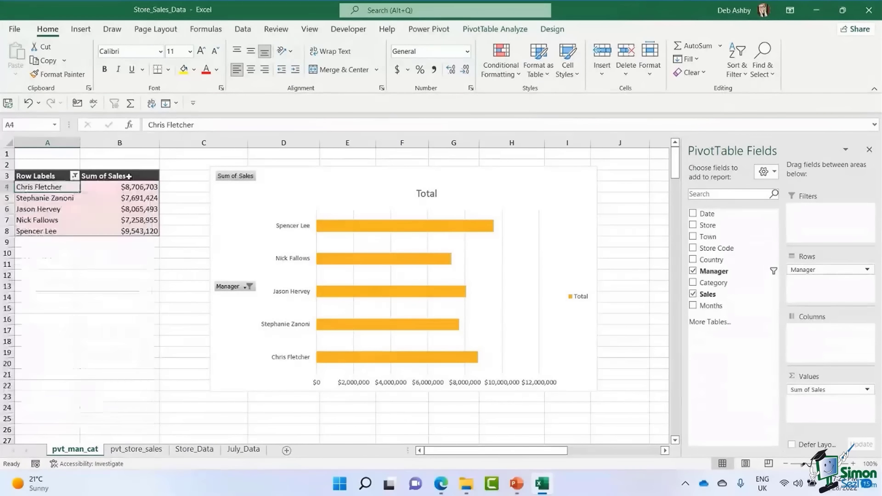
click(129, 190)
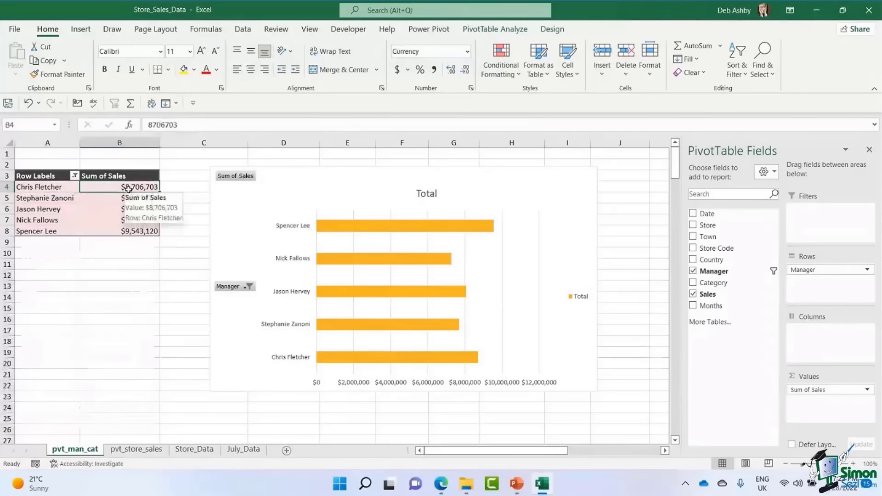
right_click(129, 190)
mouse_move(186, 270)
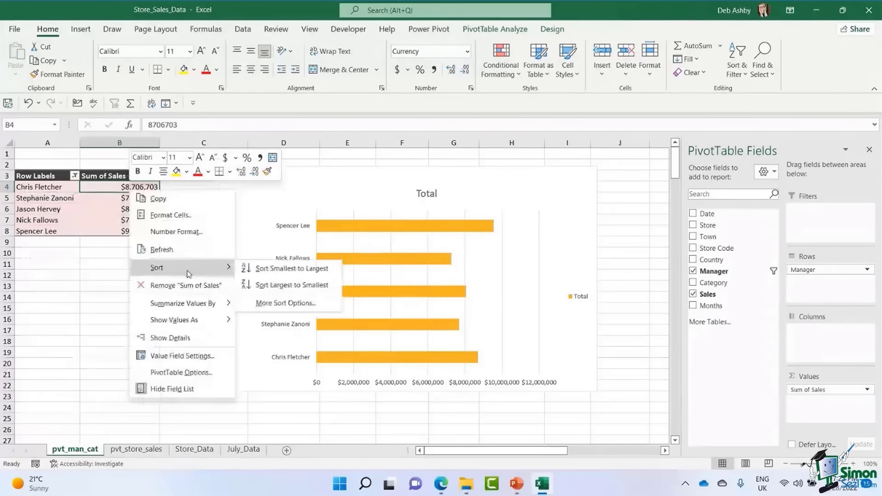
click(282, 286)
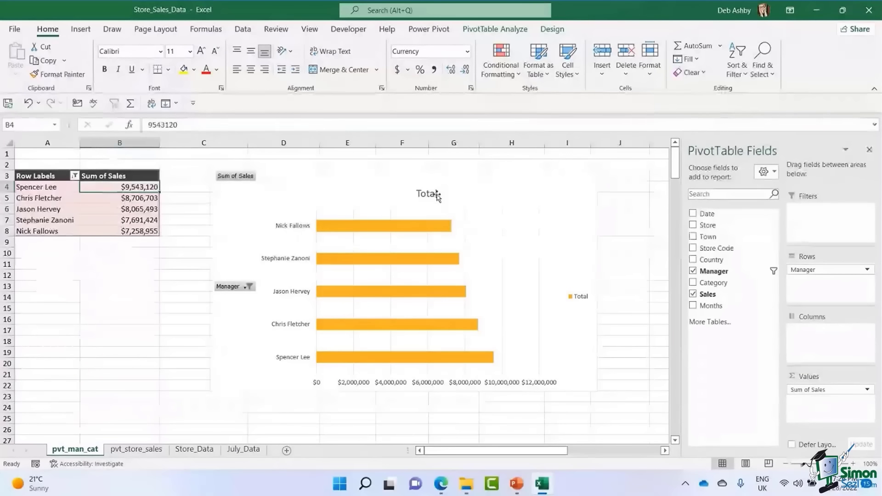
Shift the bar chart slightly closer to the PivotTable and hide all field buttons on it.
click(499, 180)
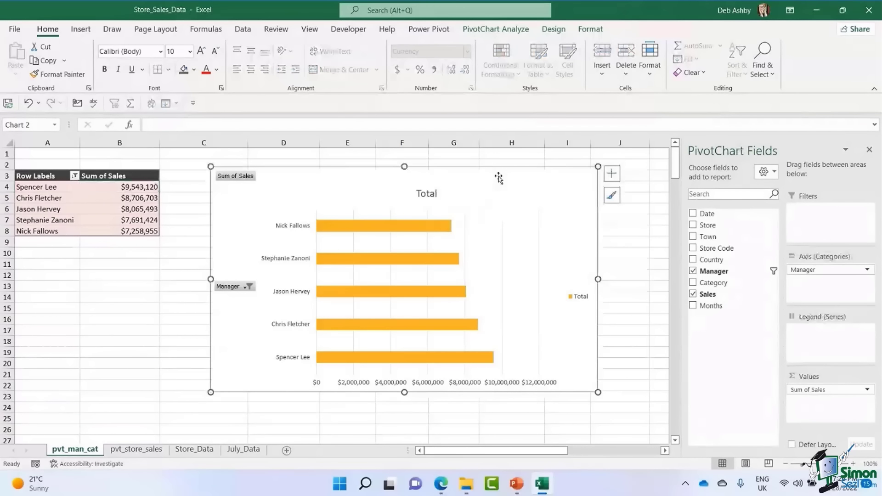
drag(499, 177, 471, 176)
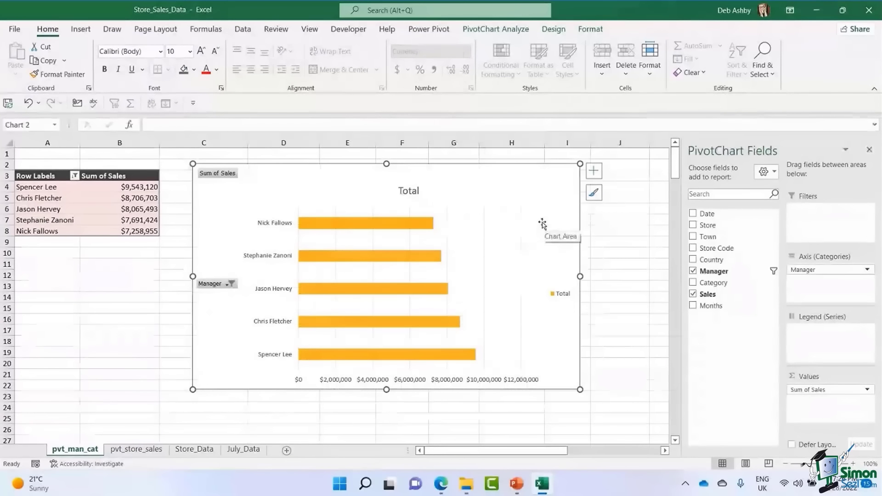
click(232, 284)
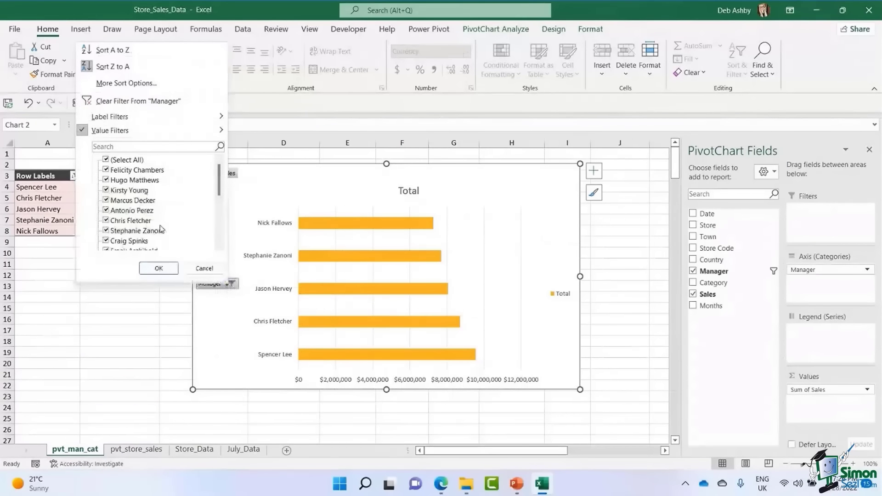
click(488, 191)
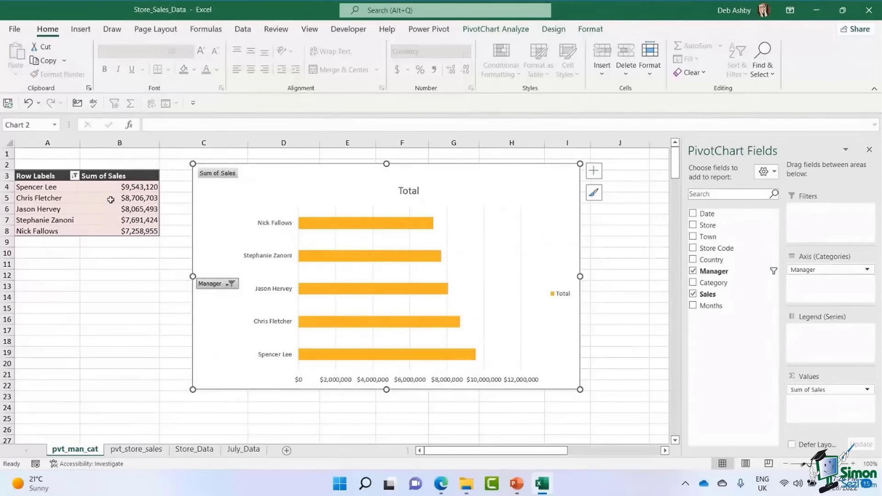
right_click(225, 177)
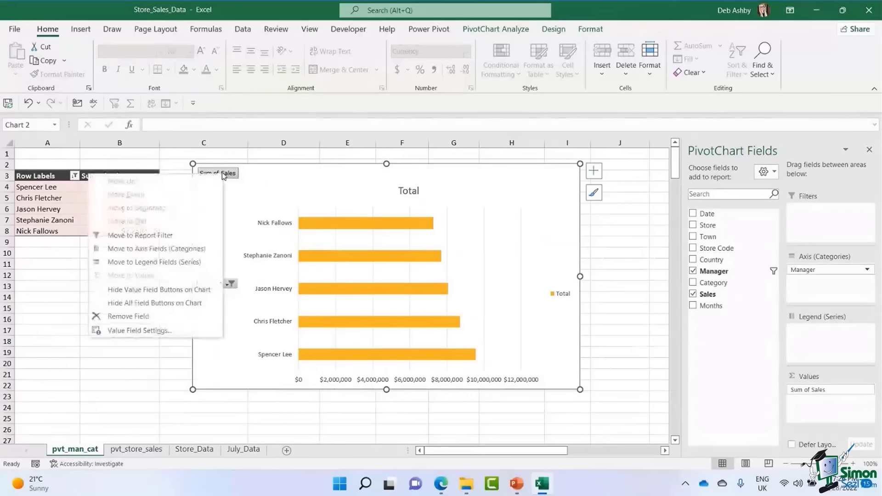
click(140, 303)
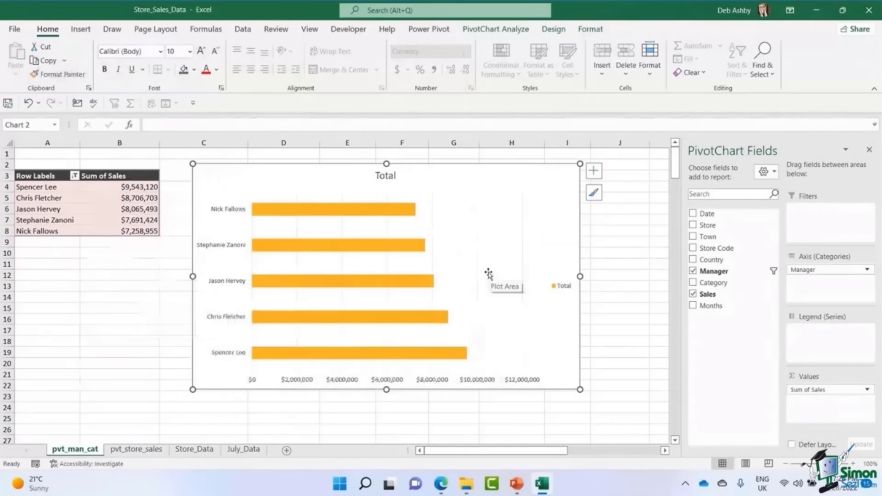
Change the bar chart's title to "Top 5 Managers by Sales".
click(382, 176)
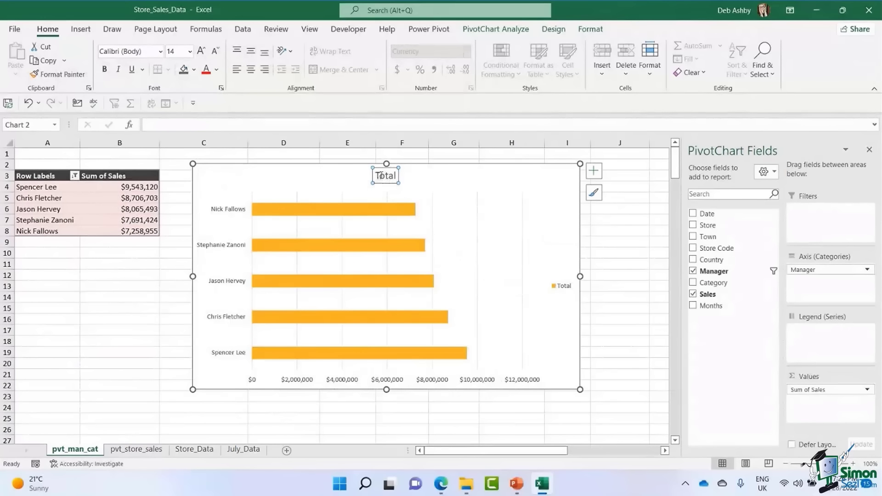
double_click(382, 176)
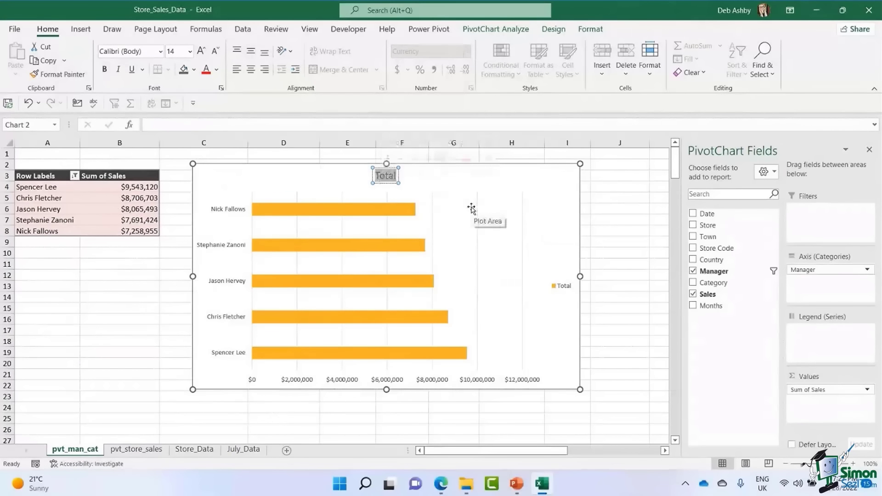
text(T)
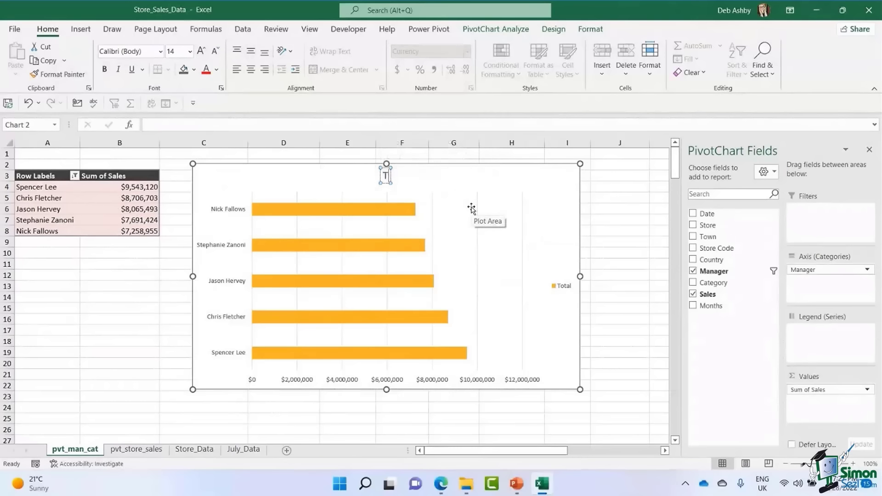
text(op 5 manag)
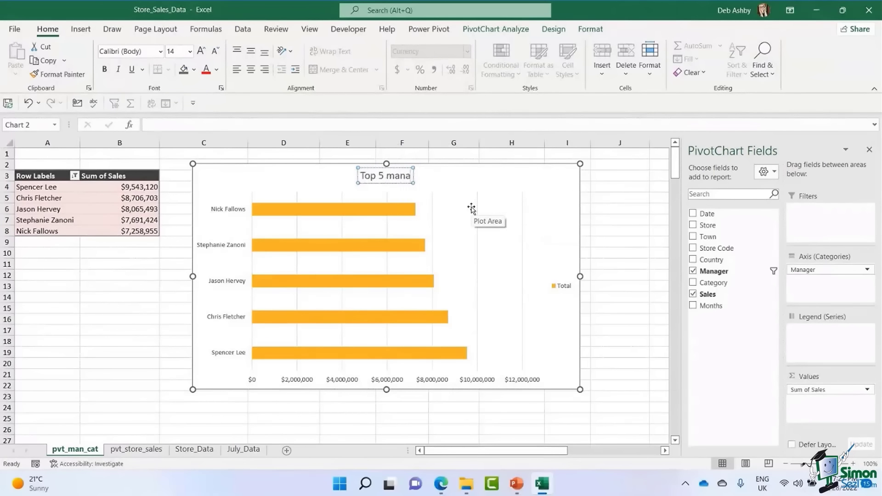
key(BackSpace)
key(BackSpace)
key(BackSpace)
key(BackSpace)
key(BackSpace)
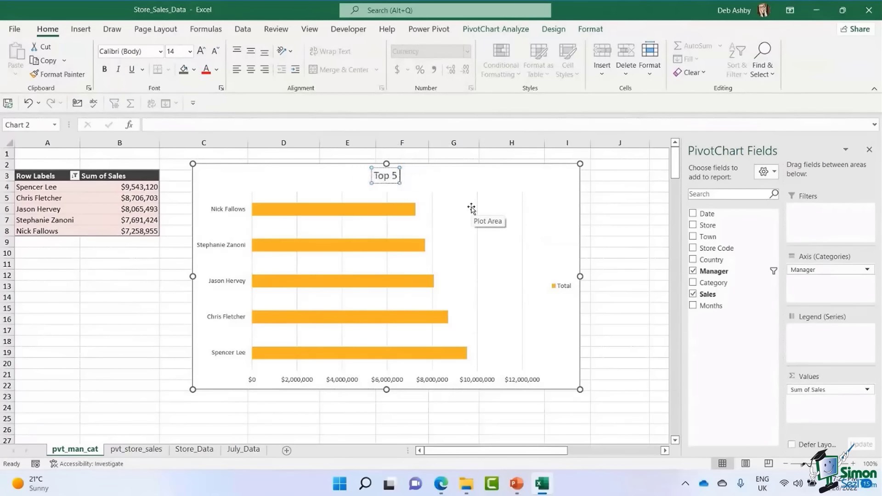
text(Managers by)
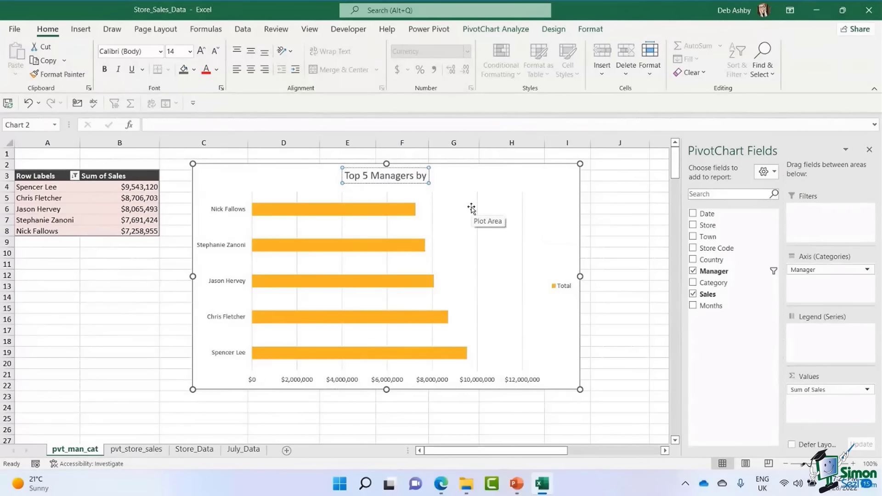
text( Sales)
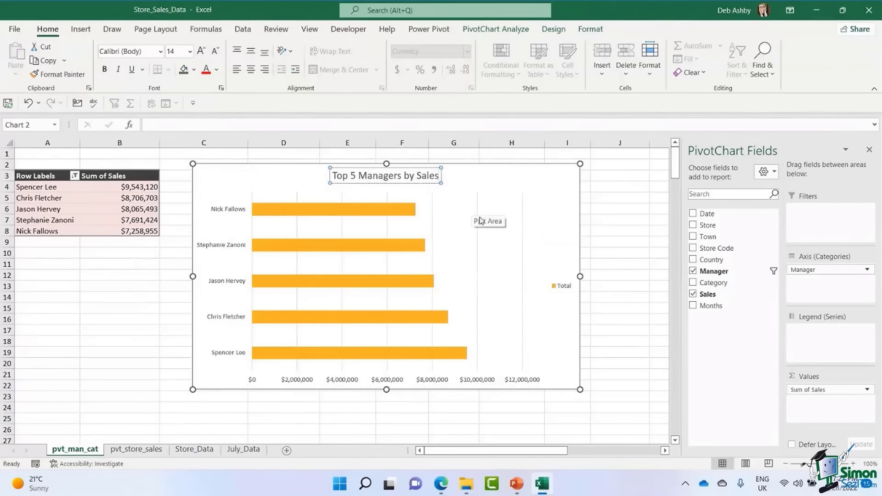
click(571, 184)
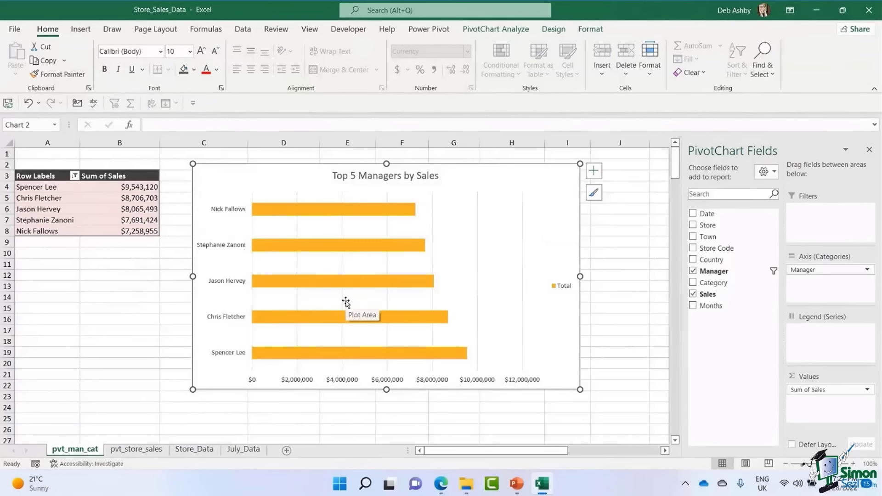
Select the Total data series so that all bars in the chart are selected.
mouse_move(416, 245)
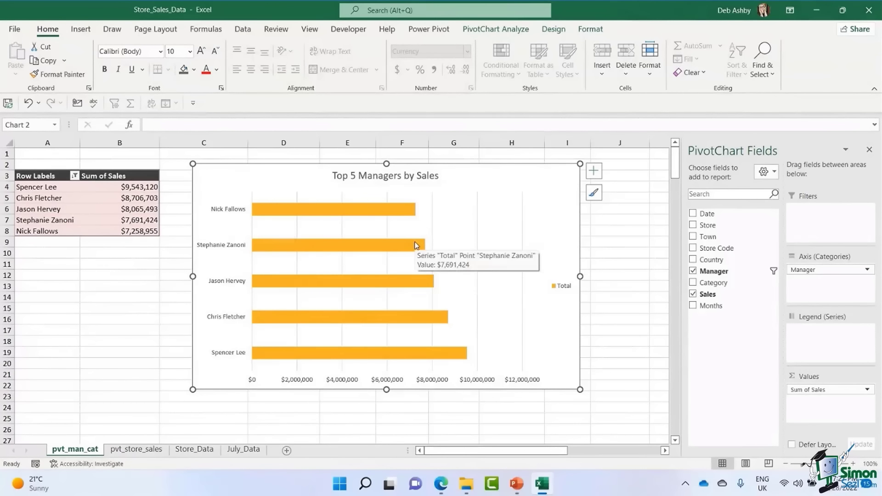
click(277, 213)
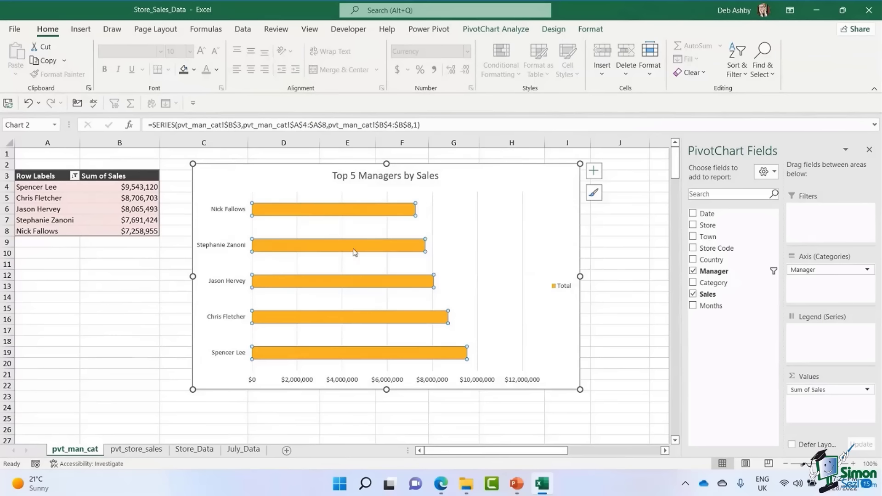
Remove the legend from the Top 5 Managers by Sales chart.
click(566, 285)
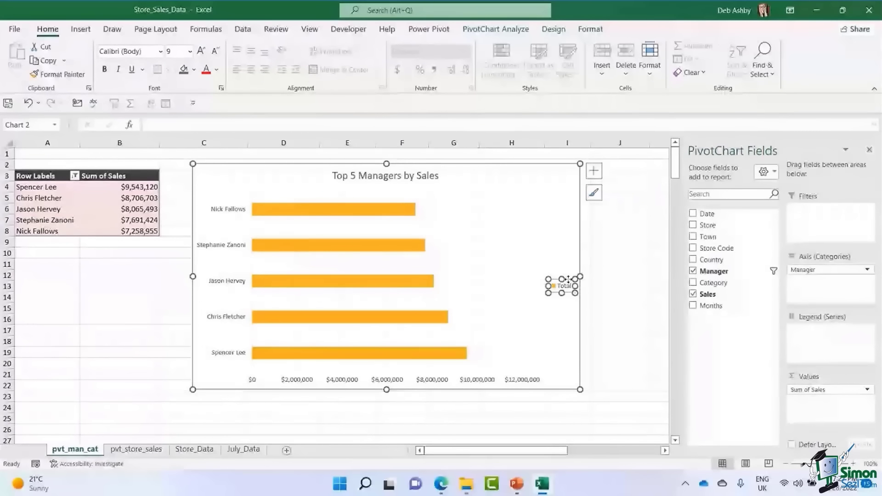
click(594, 172)
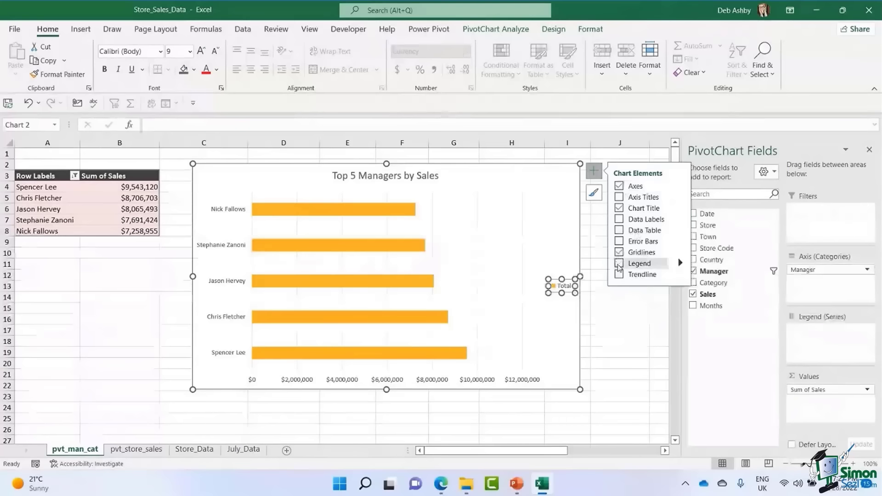
click(619, 263)
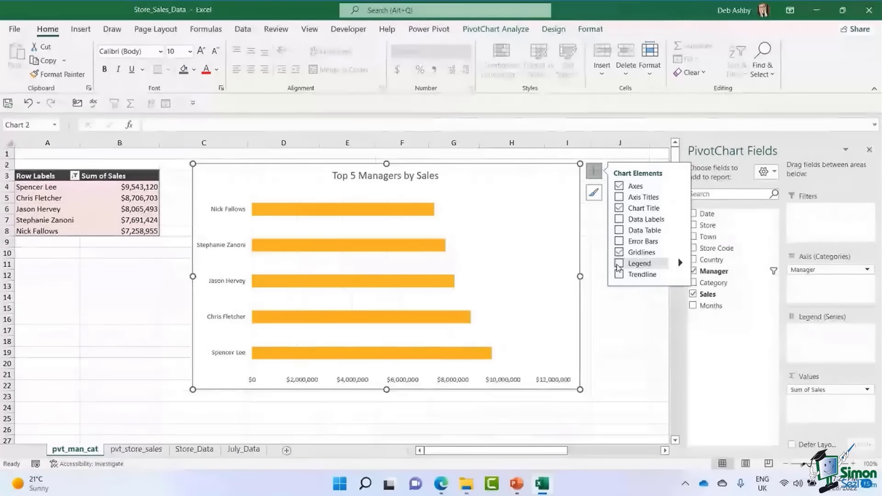
click(381, 215)
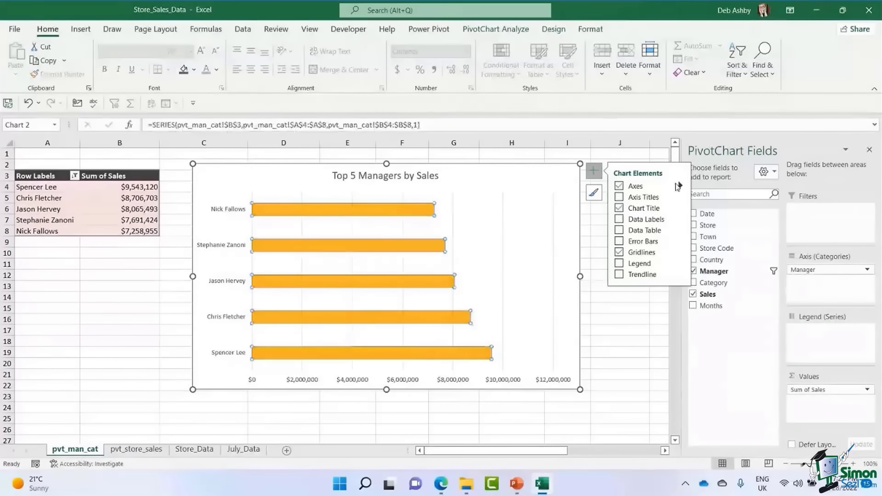
click(607, 328)
Add data labels to the bars of the managers chart and position them at Inside End.
click(361, 214)
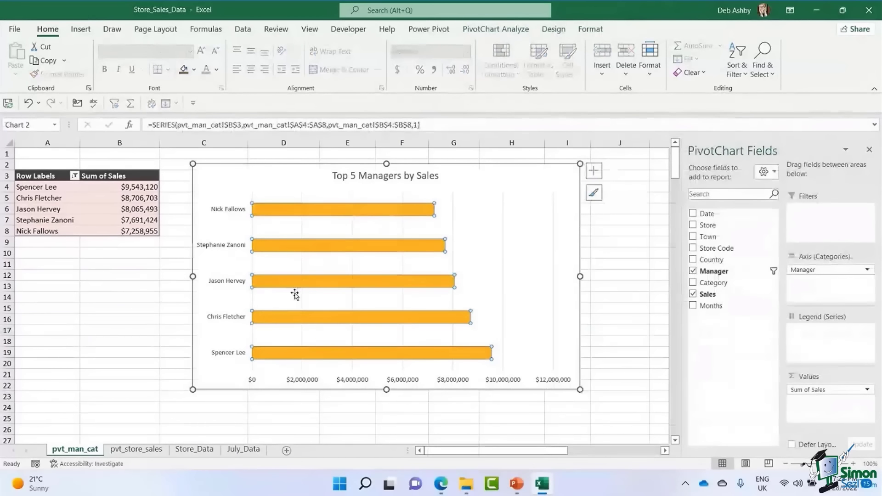
mouse_move(393, 213)
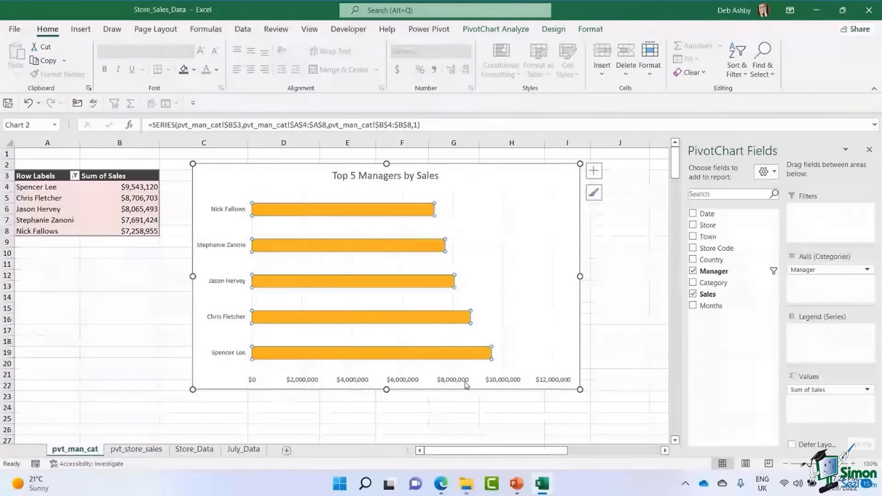
click(593, 179)
click(620, 219)
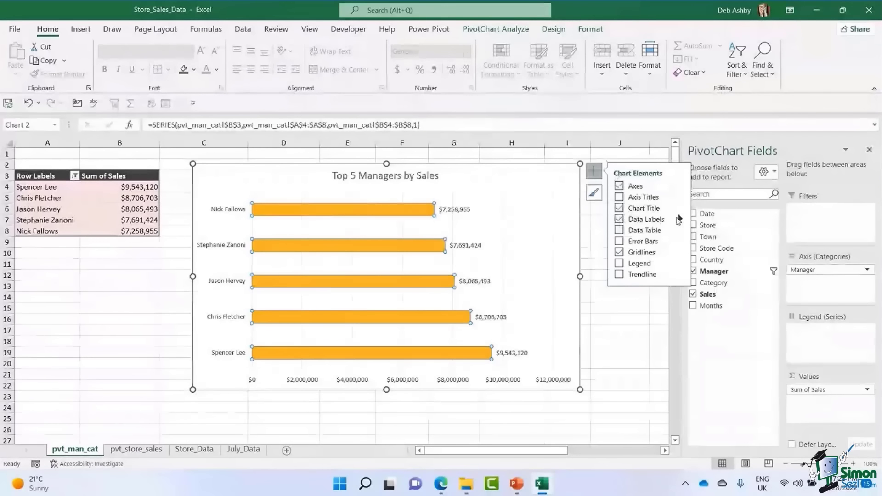
click(680, 220)
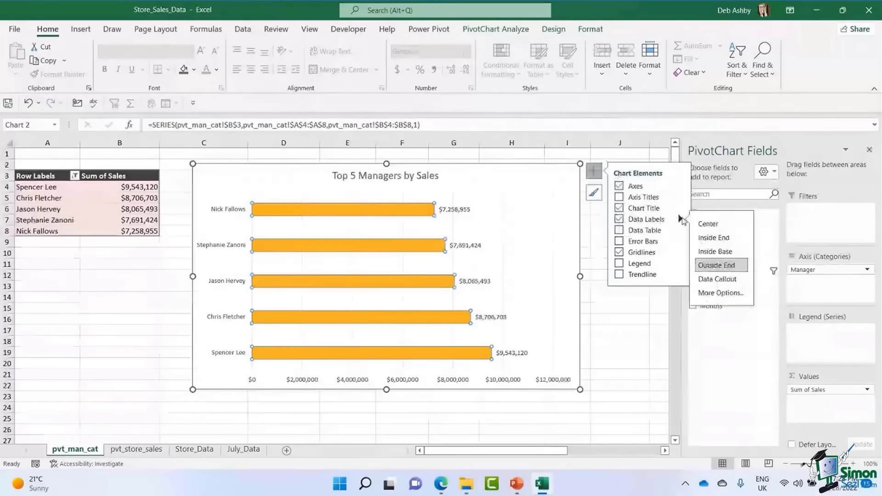
click(712, 238)
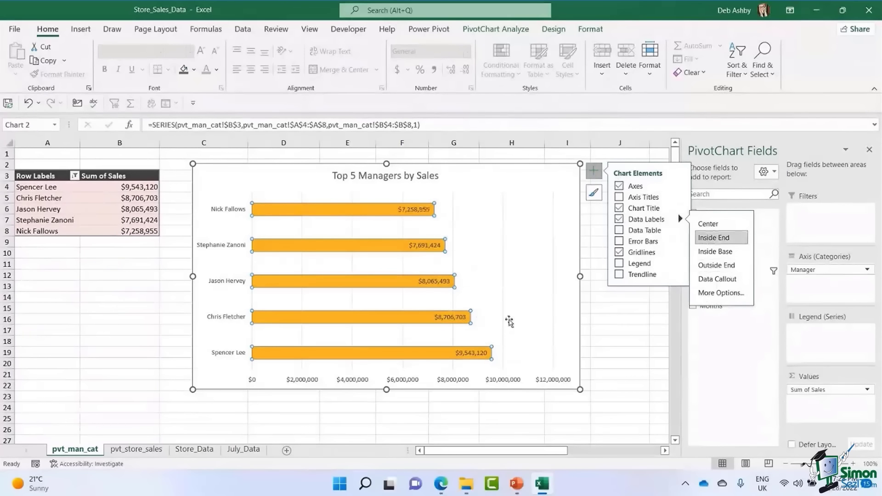
Make the bars' data labels bold and delete the chart's horizontal value axis.
click(418, 211)
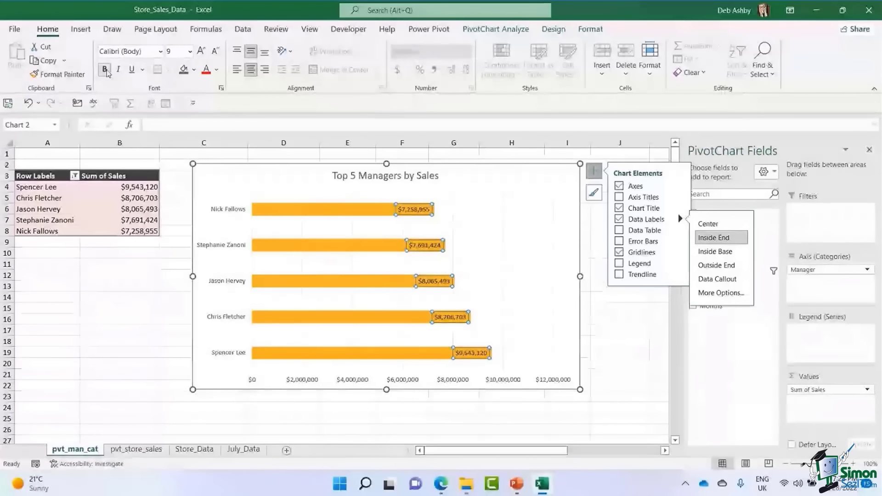
click(106, 70)
click(613, 334)
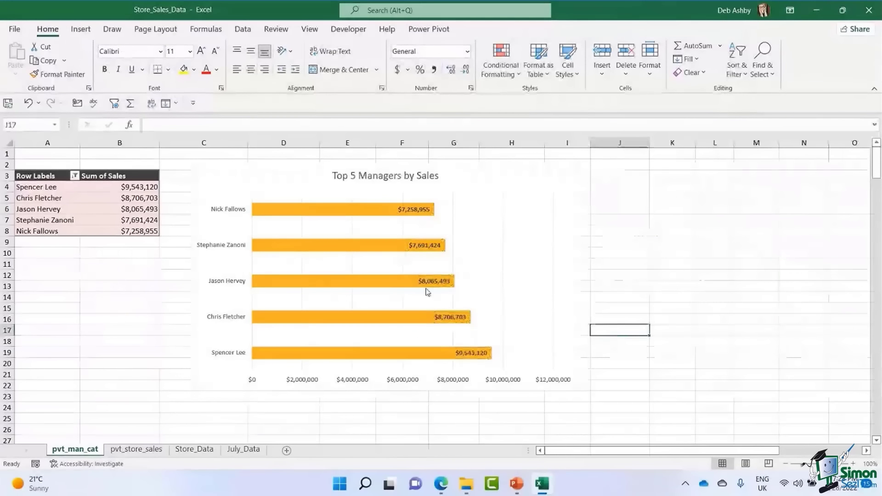
click(405, 384)
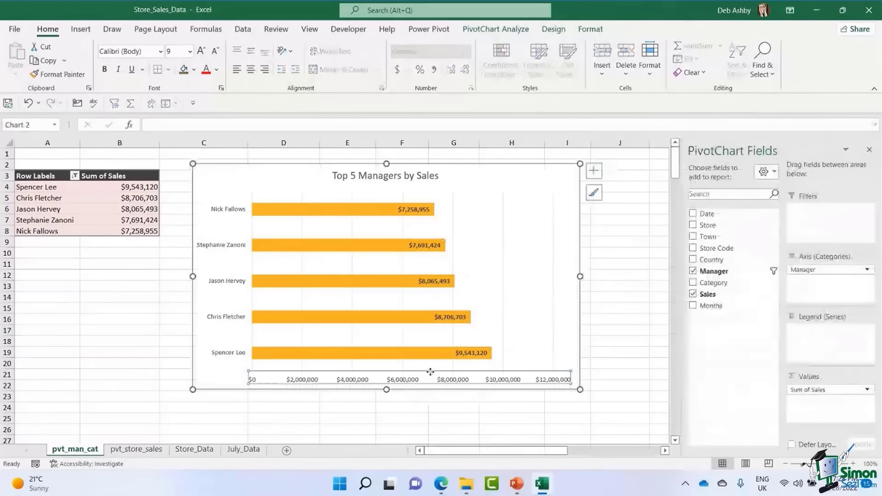
key(Delete)
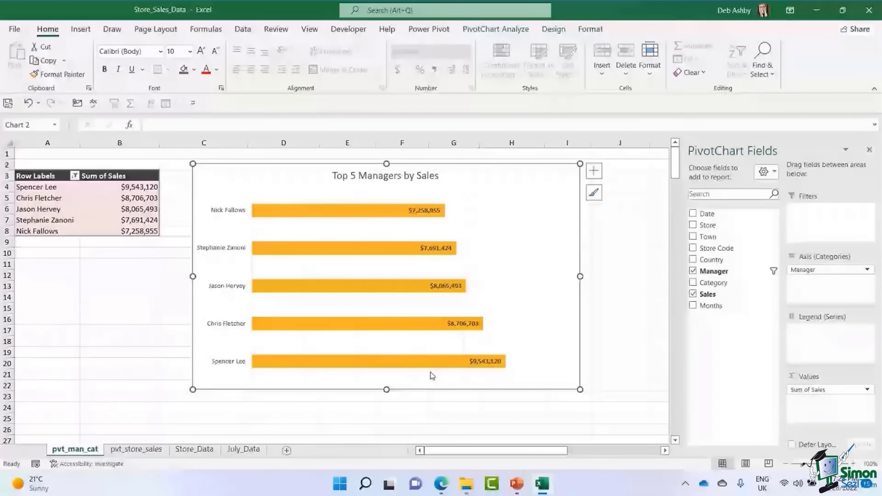
Set the gap width of the chart's bar series to 91% to thicken the bars.
click(304, 210)
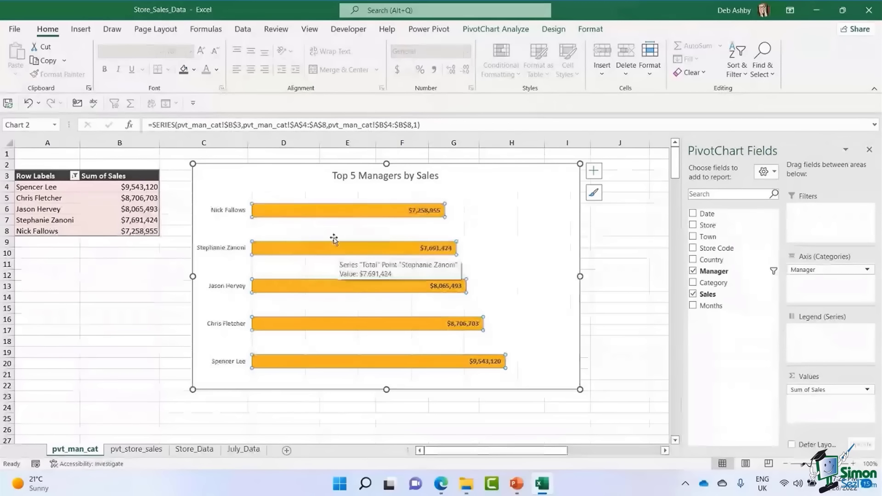
right_click(315, 214)
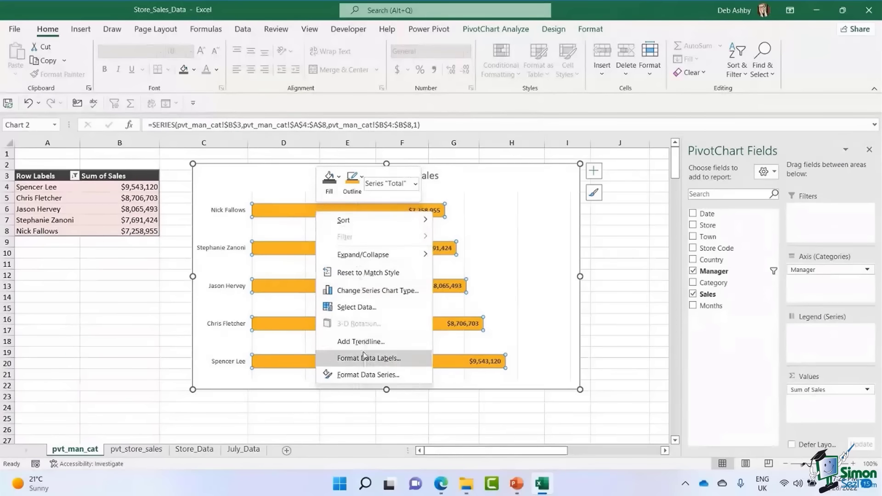
click(365, 375)
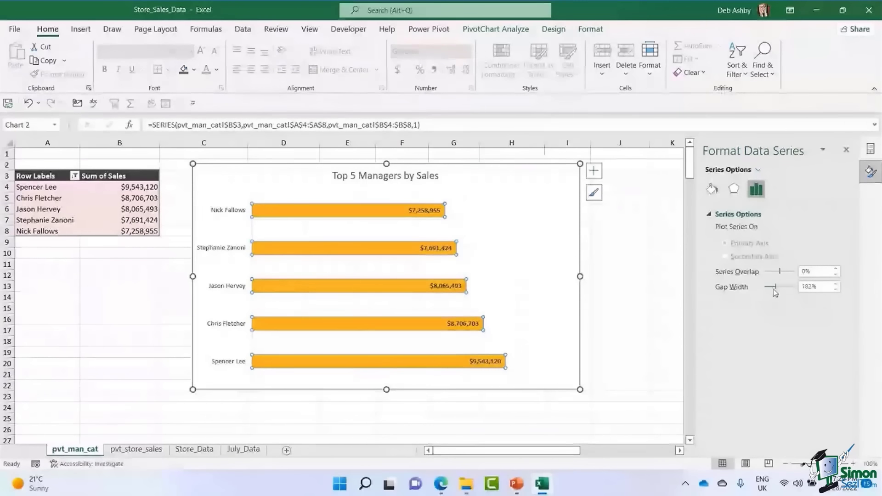
drag(776, 286, 778, 292)
drag(783, 293, 773, 295)
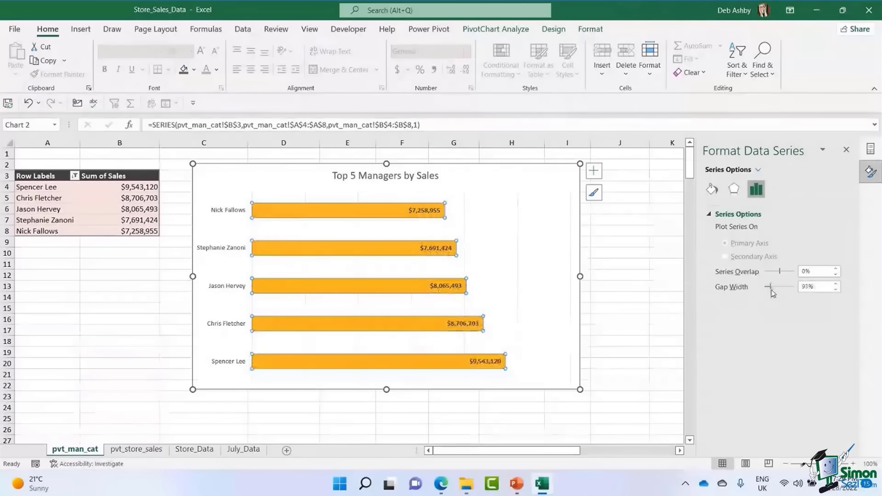
drag(772, 294, 772, 294)
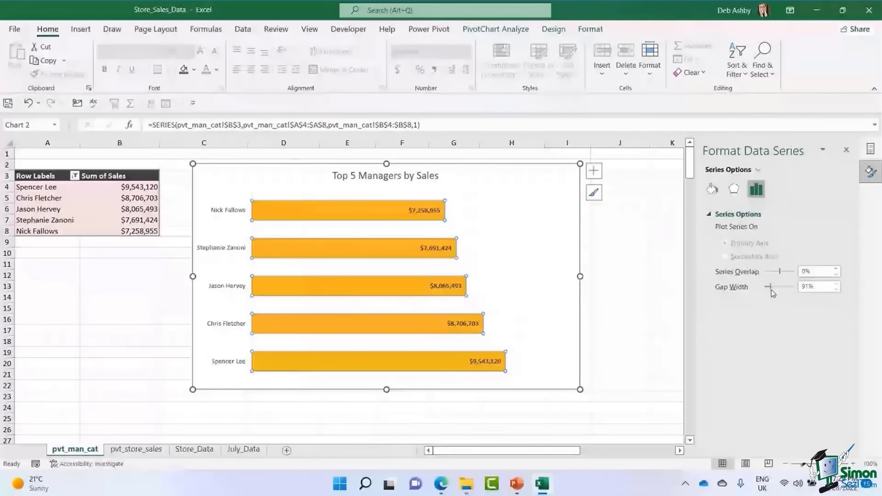
View the Format Axis options for the manager-name axis and close both that pane and the PivotChart Fields pane.
click(236, 202)
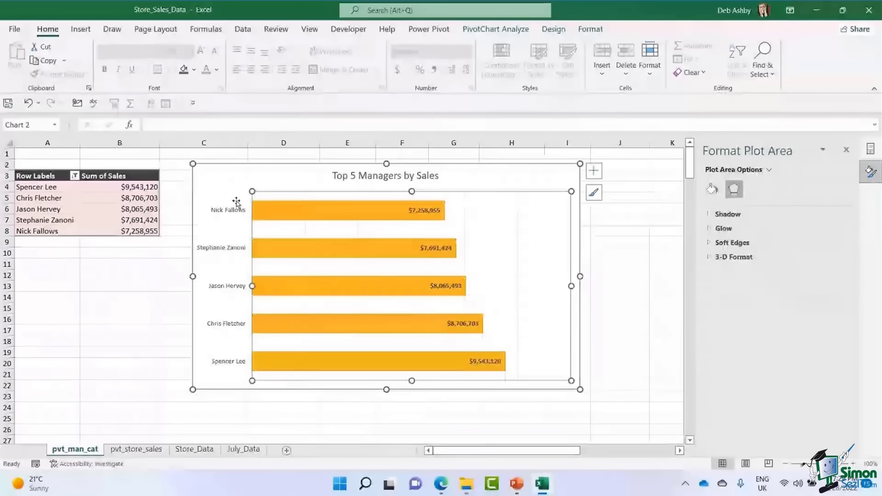
click(234, 207)
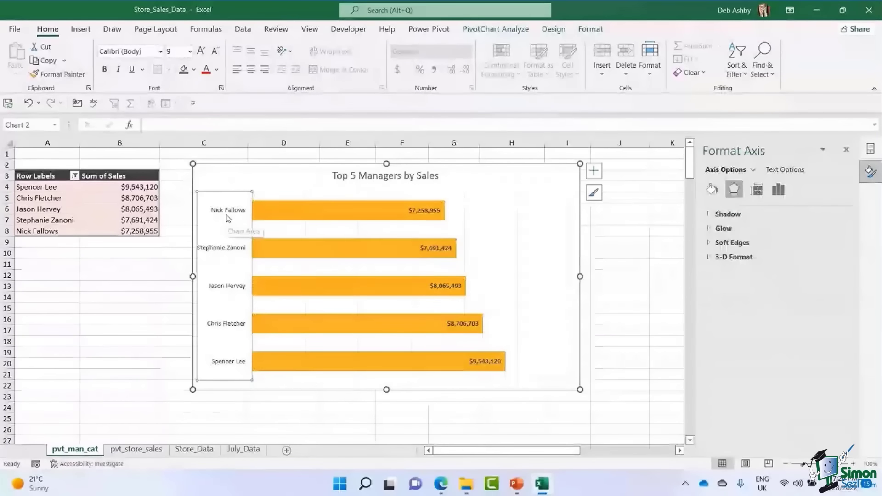
right_click(228, 218)
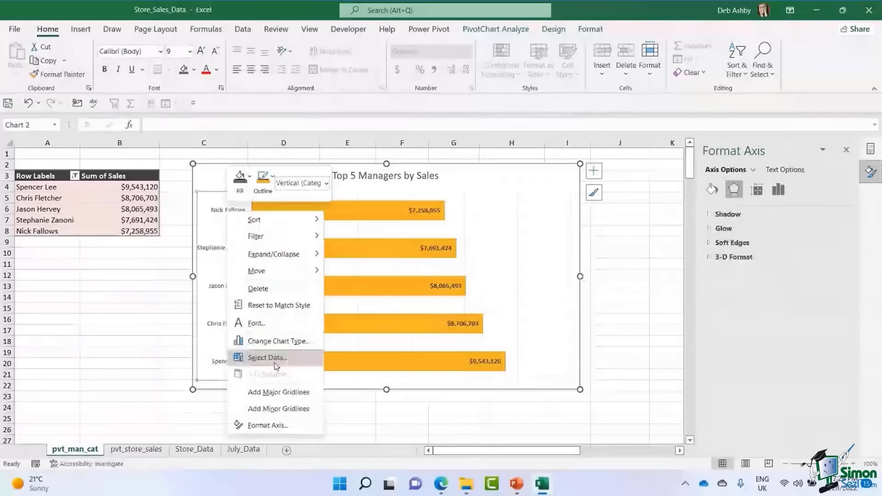
click(269, 425)
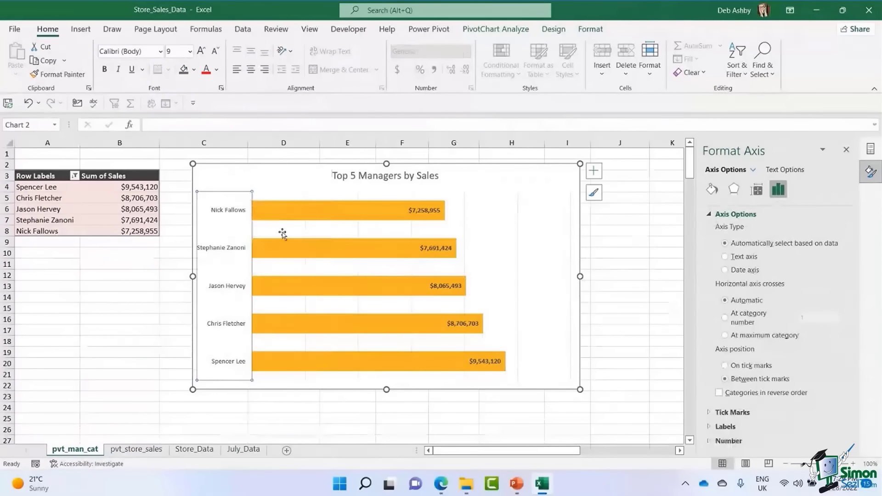
click(847, 150)
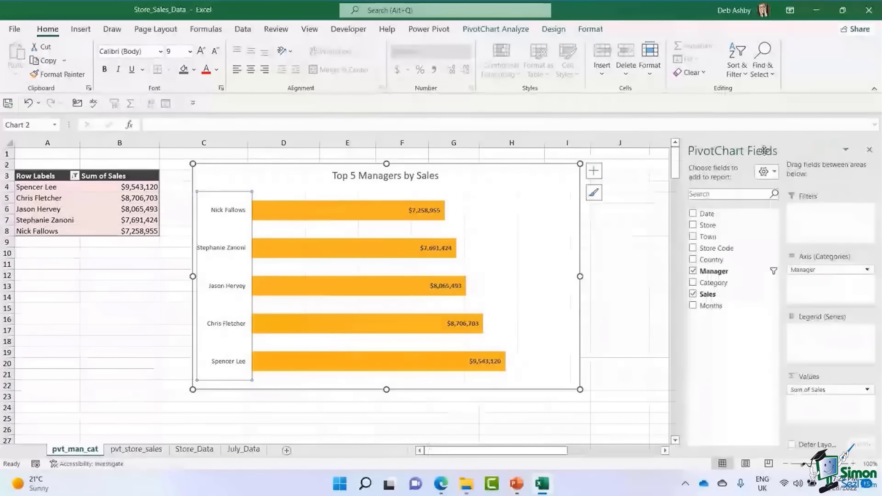
click(870, 150)
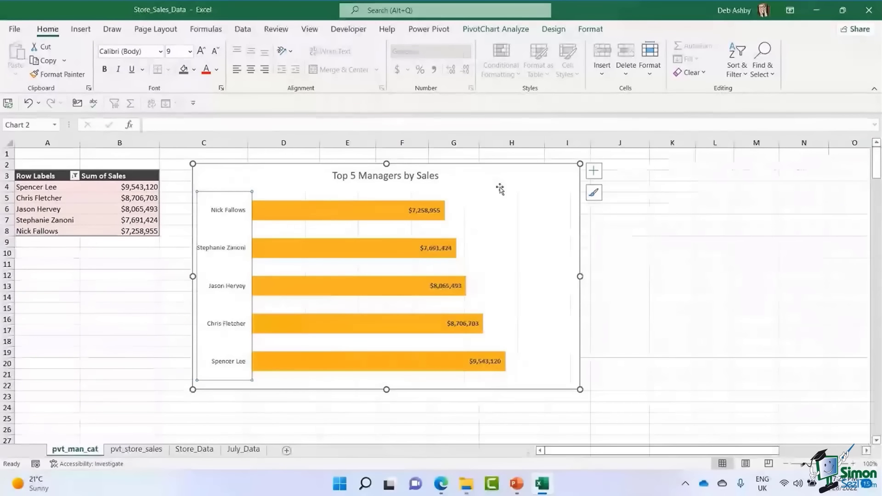
Review the chart elements, the bar series' context options and the chart's analysis, design and format tools.
click(593, 174)
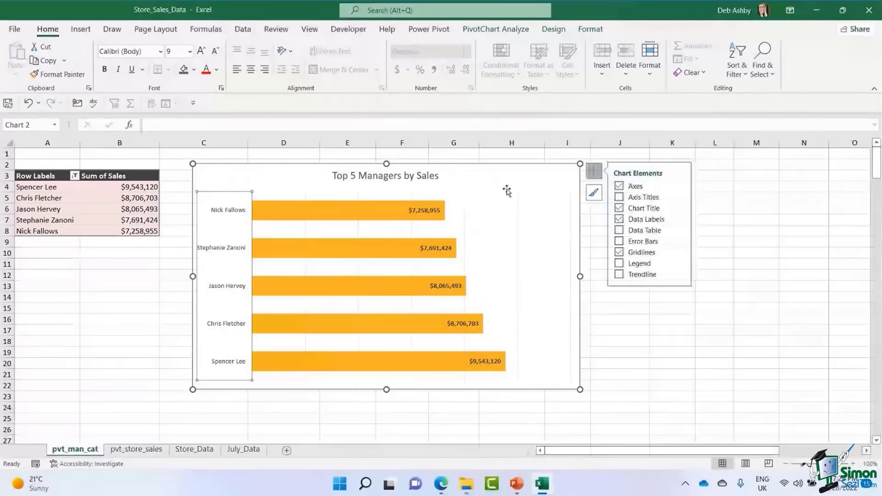
click(351, 216)
right_click(351, 216)
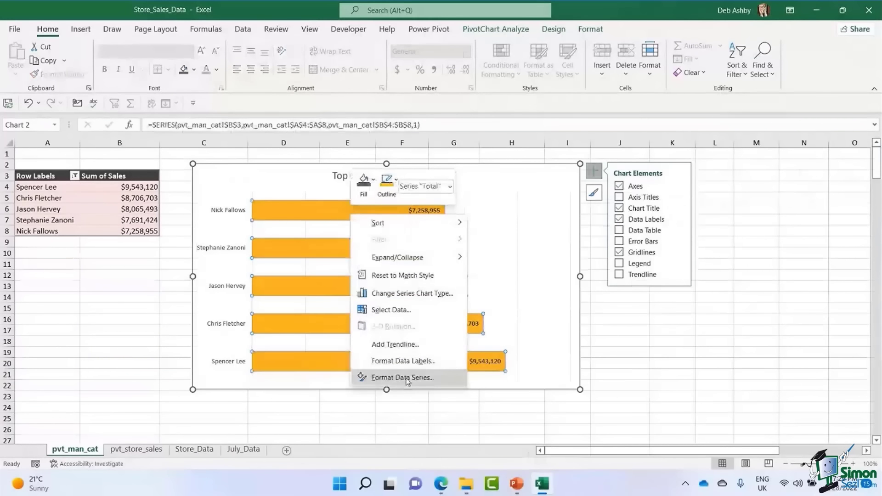
key(Escape)
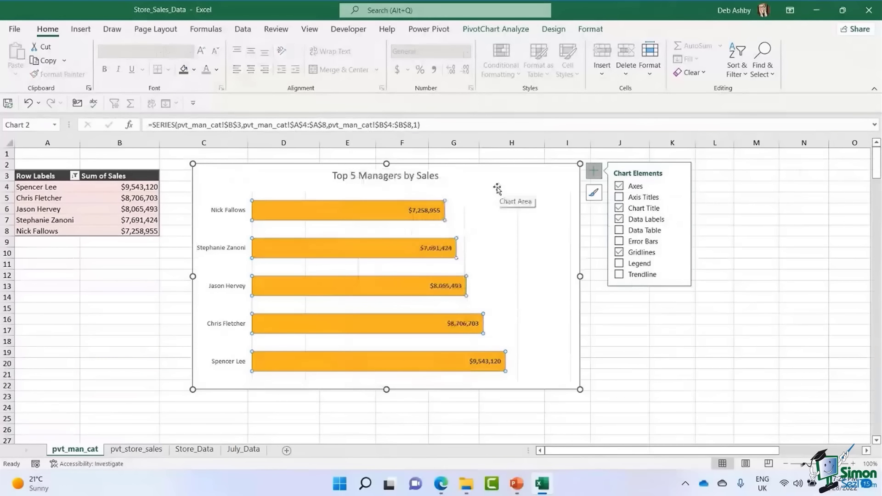
click(481, 28)
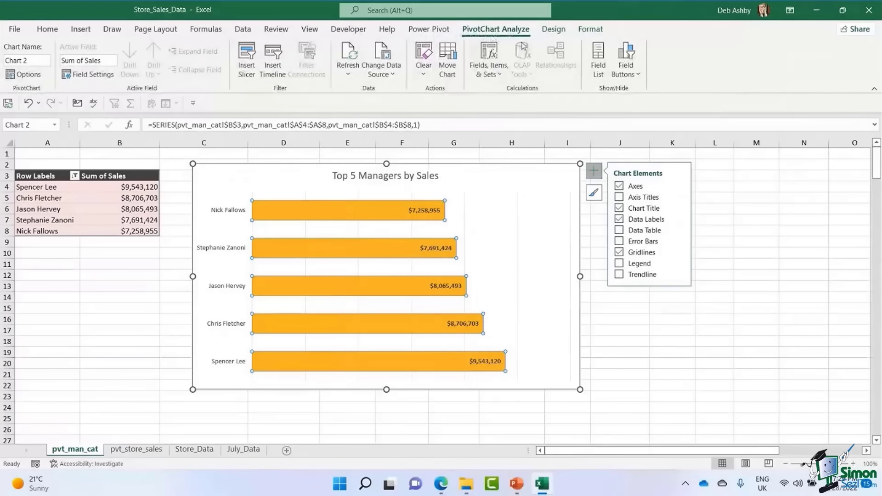
click(555, 29)
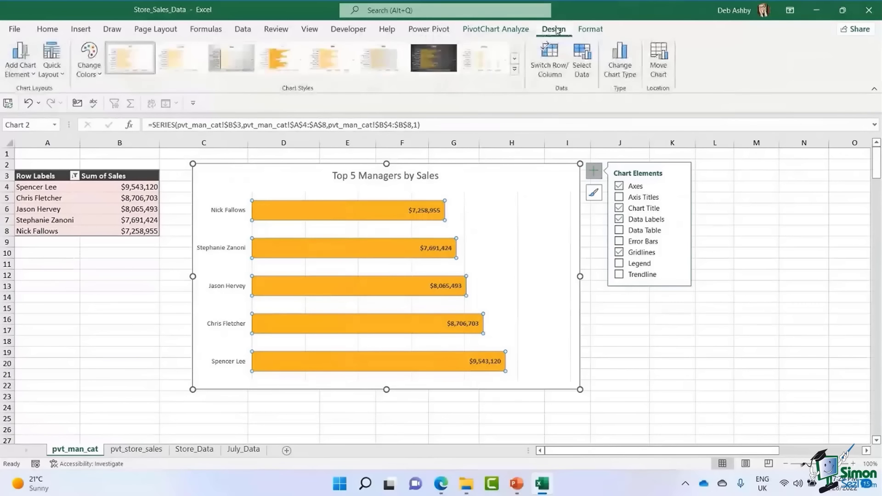
click(591, 30)
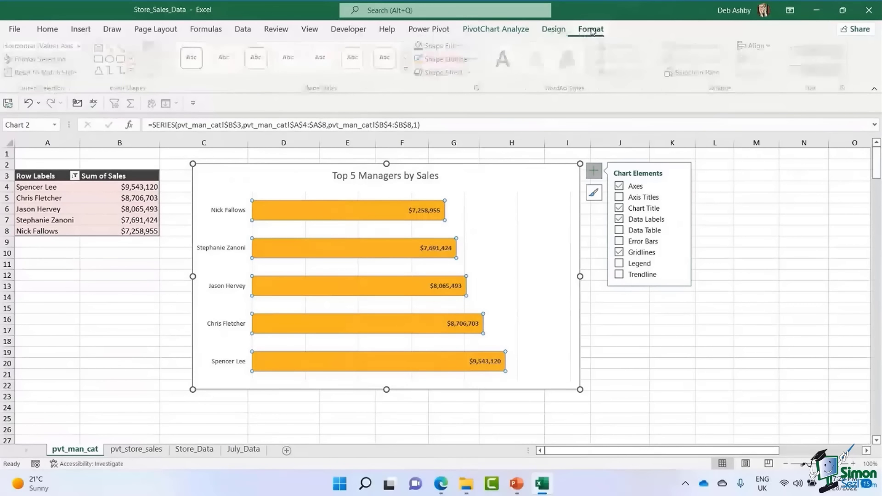
Remove the fill from the chart's bars and give them a dark red theme-colour outline.
click(522, 179)
click(370, 210)
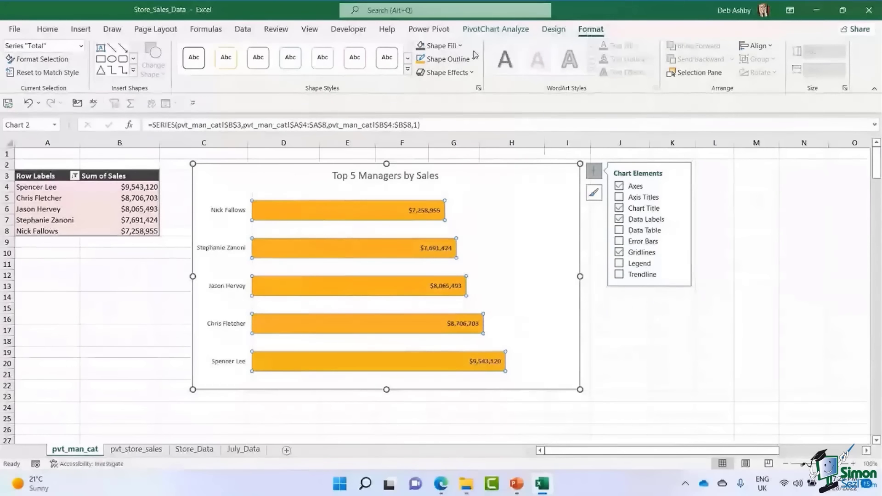
click(459, 48)
click(435, 190)
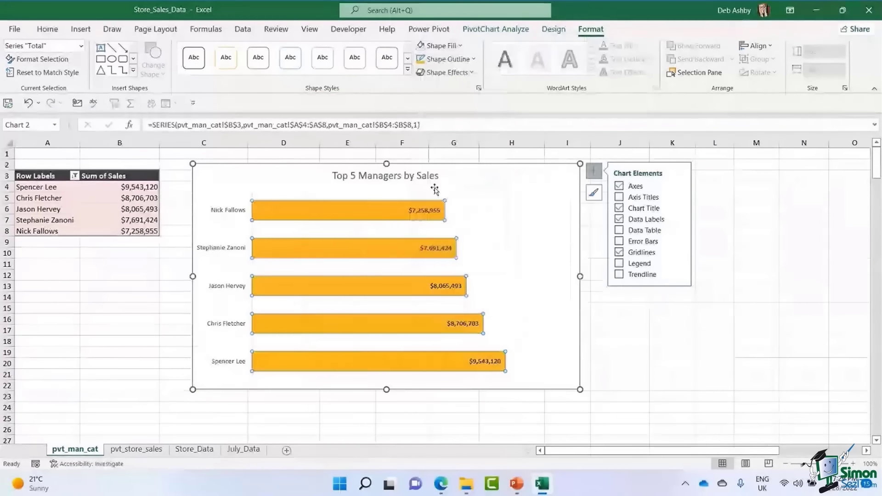
click(469, 61)
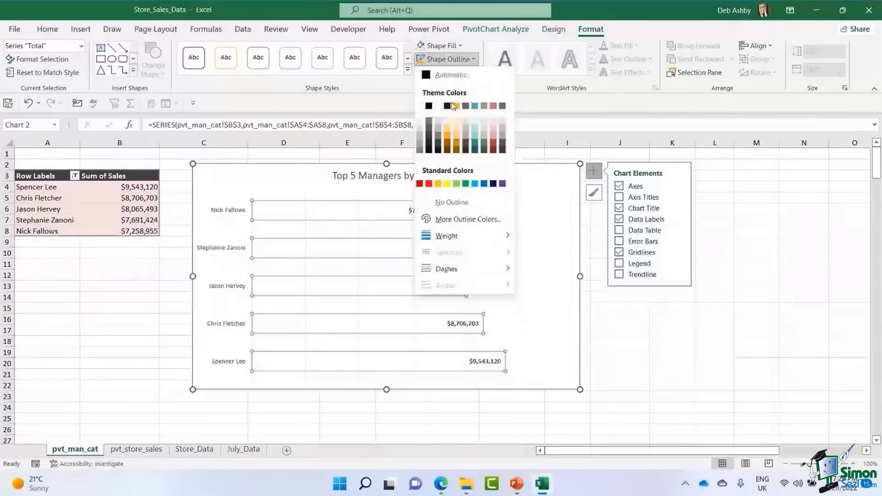
click(495, 145)
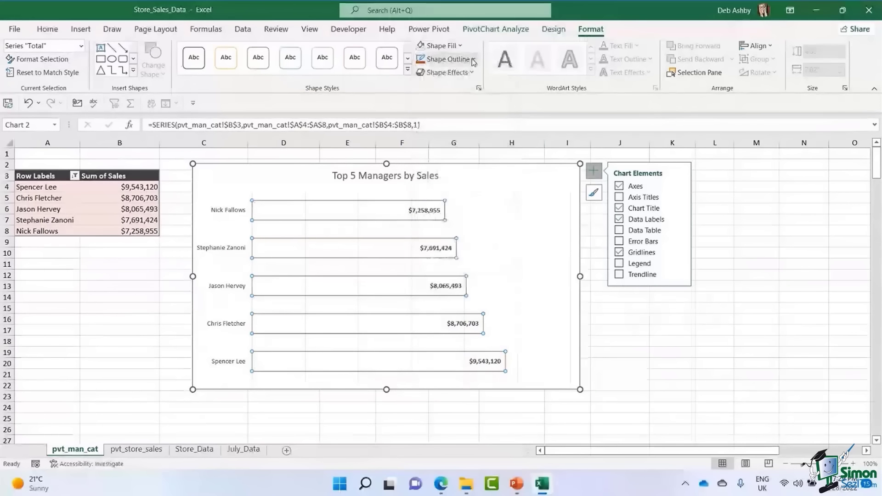
Set the outline weight of the chart's bars to 1½ pt and deselect the chart.
click(471, 59)
mouse_move(473, 235)
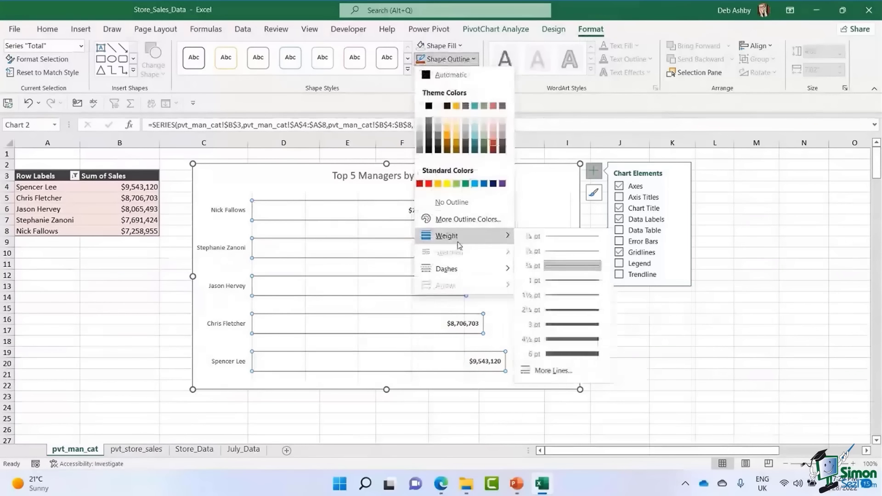
click(551, 295)
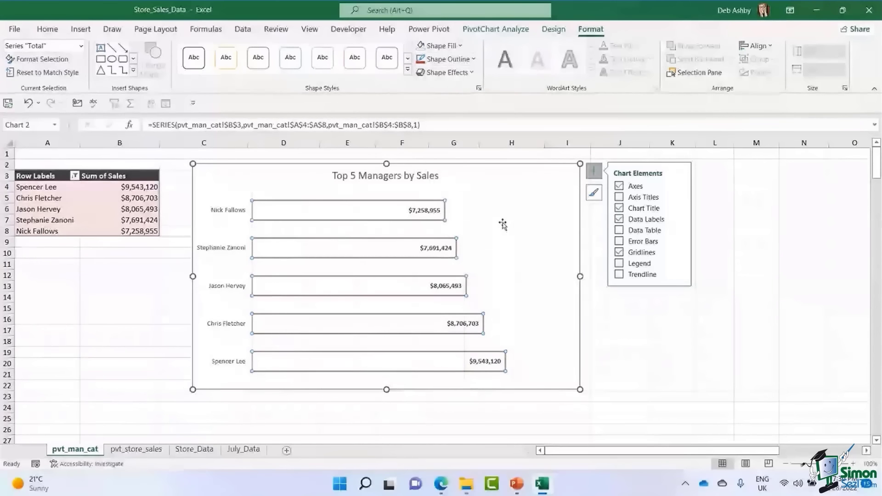
click(503, 224)
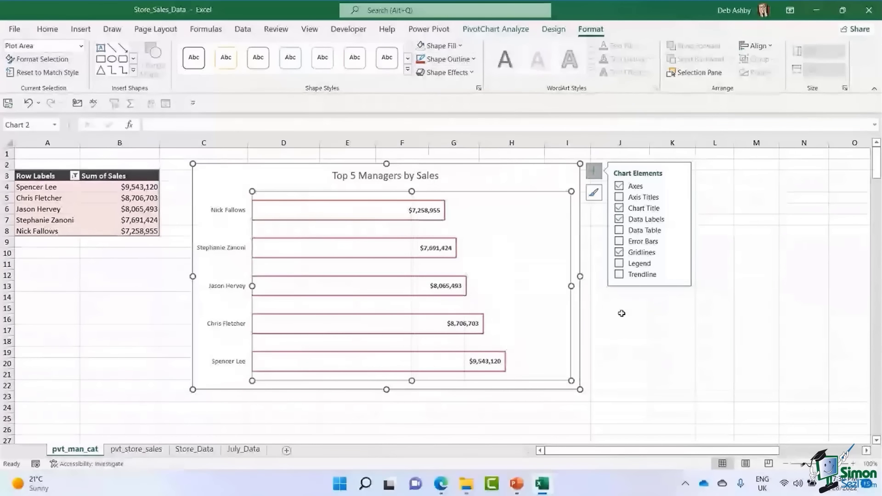
click(620, 330)
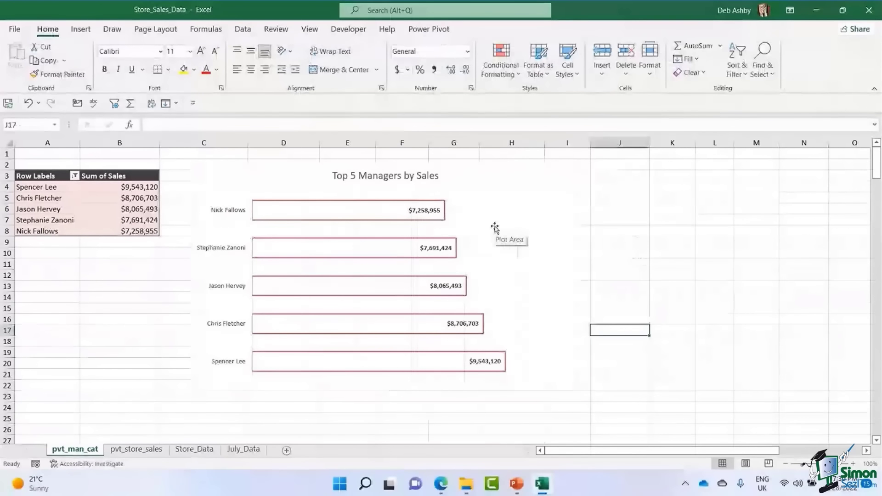
Delete the chart's vertical gridlines and fill the bars with a light red theme colour.
click(518, 208)
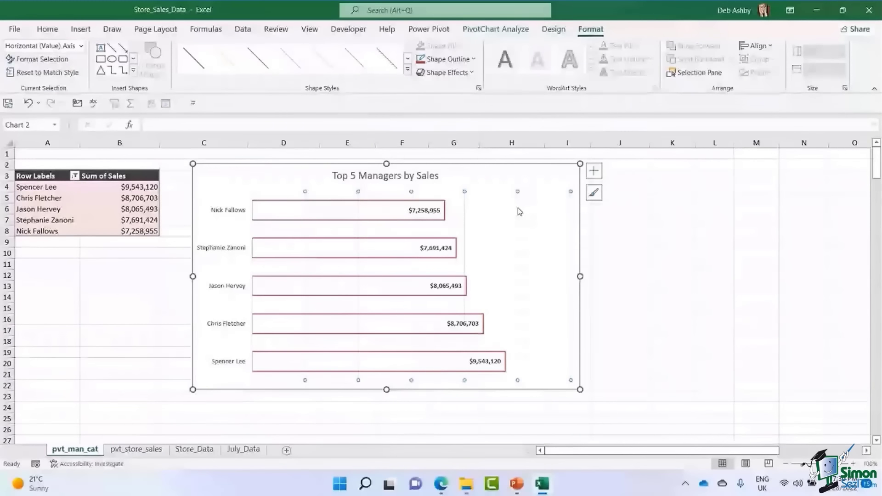
key(Delete)
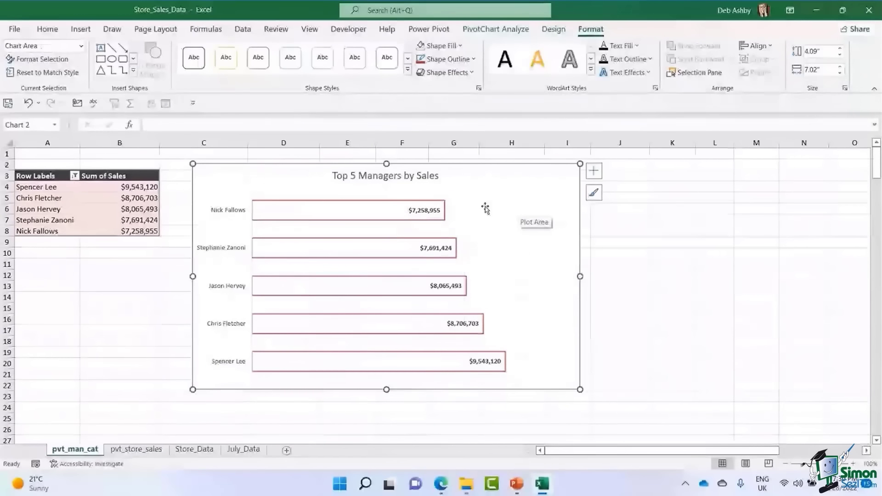
click(394, 214)
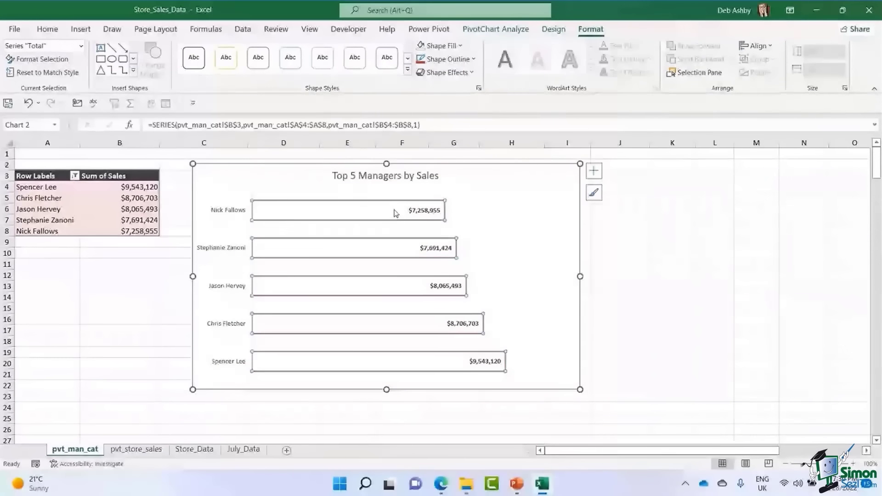
click(460, 48)
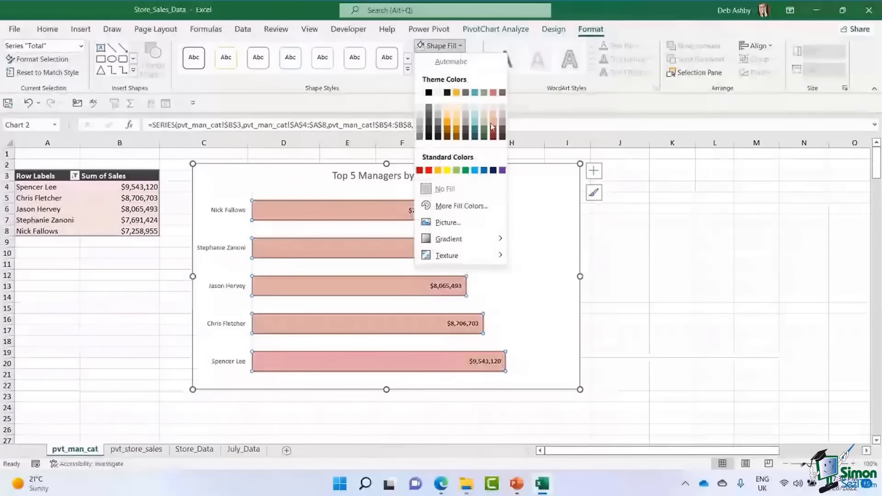
click(493, 127)
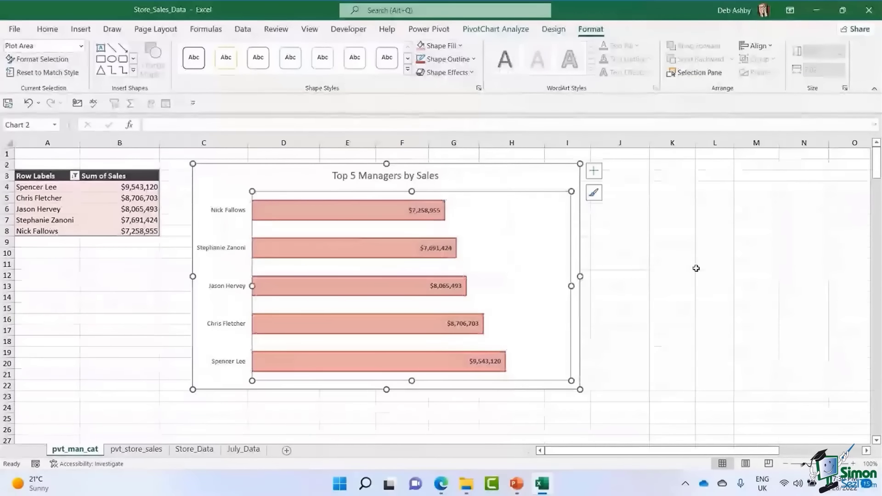
click(689, 265)
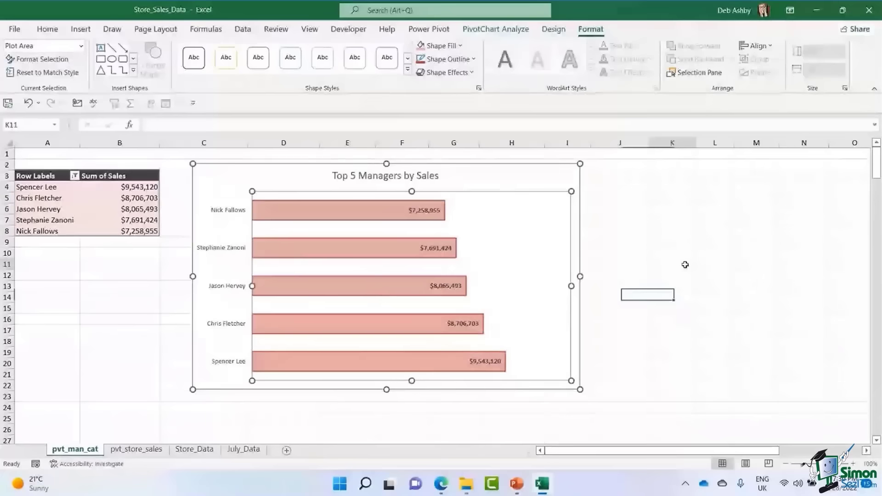
Put the categories on the chart's manager-name axis in reverse order and close the Format Axis pane.
click(248, 187)
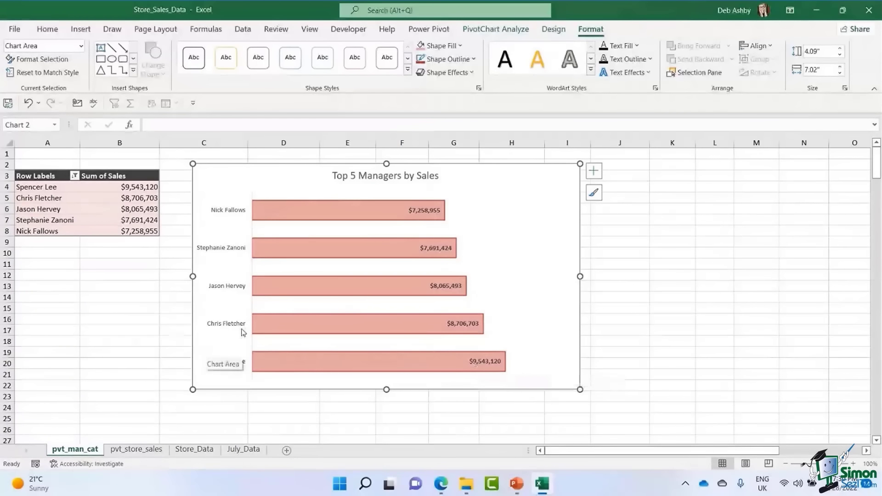
click(222, 213)
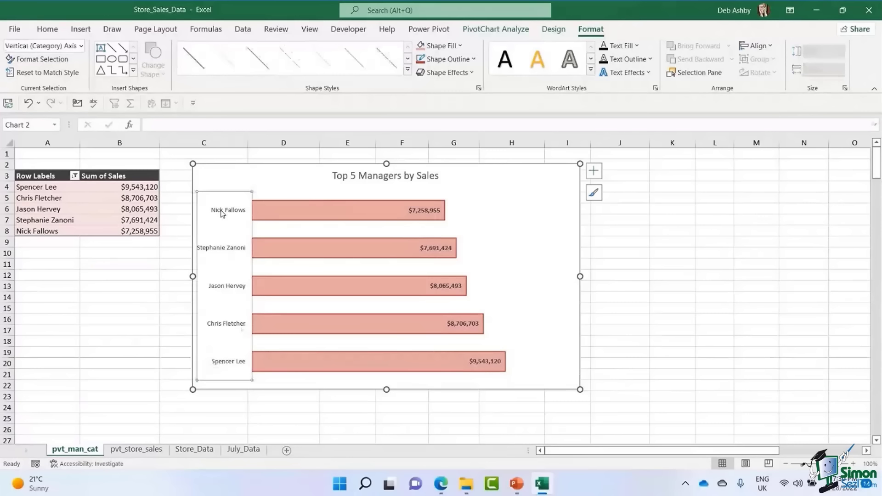
right_click(221, 214)
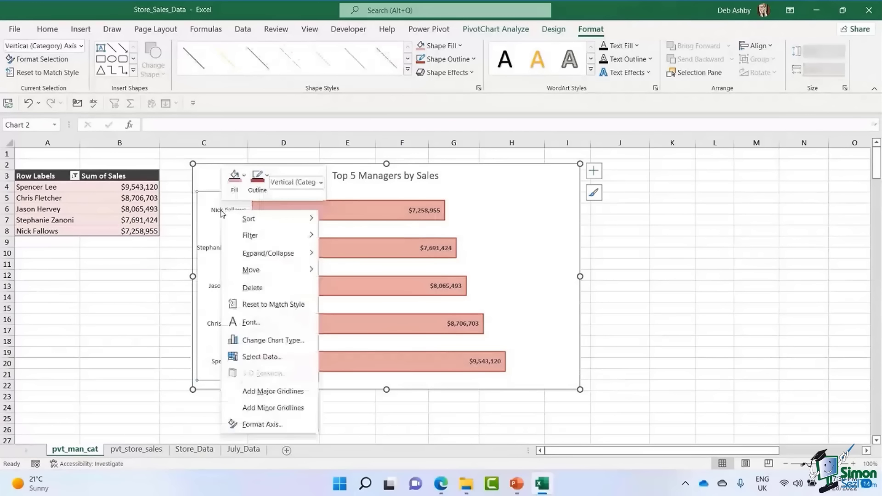
click(257, 423)
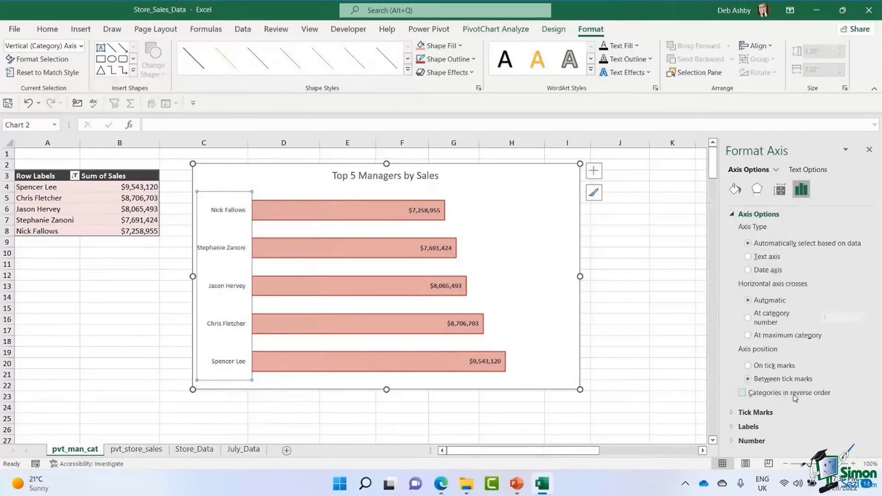
click(743, 395)
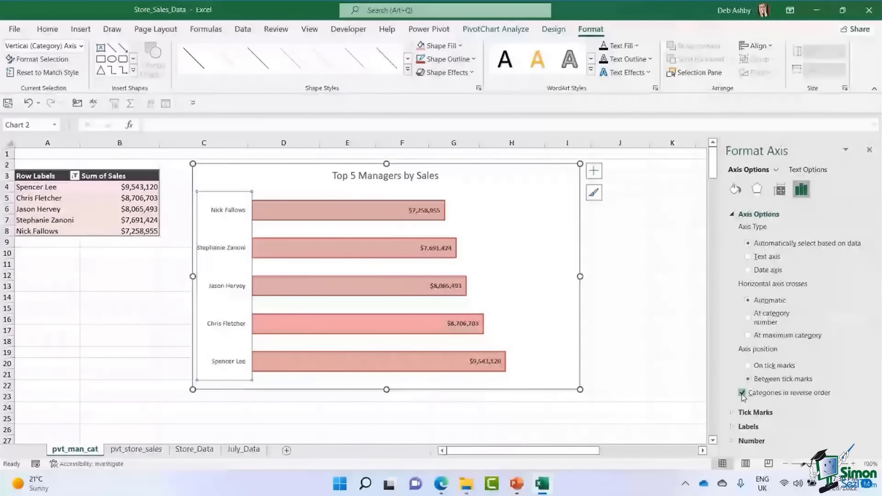
click(868, 152)
click(675, 241)
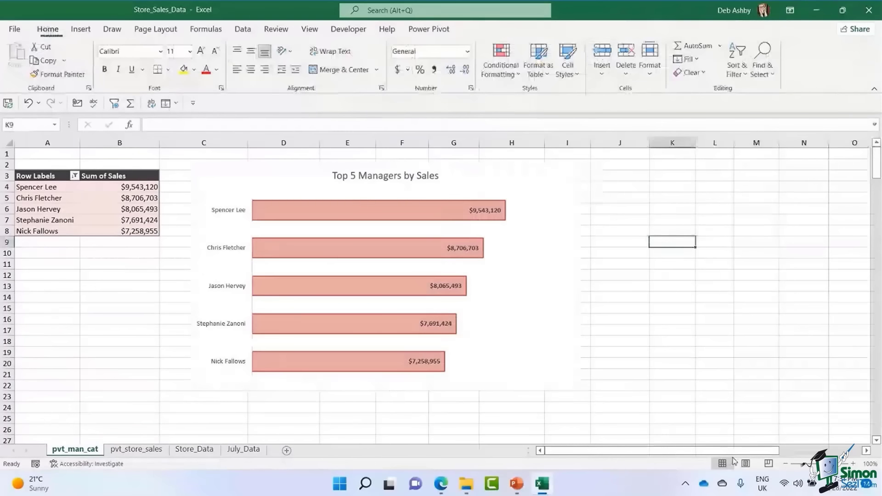
Insert slicers for the Store and Town fields of the Top 5 Managers by Sales pivot chart.
click(527, 182)
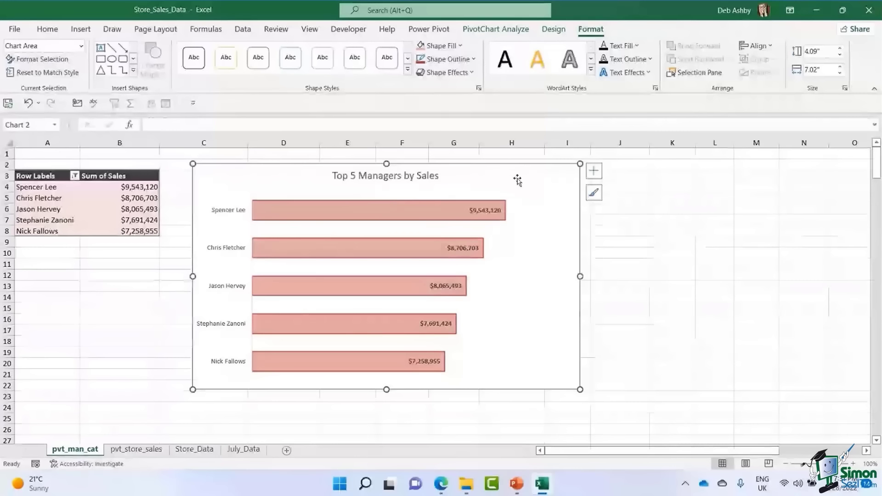
mouse_move(450, 281)
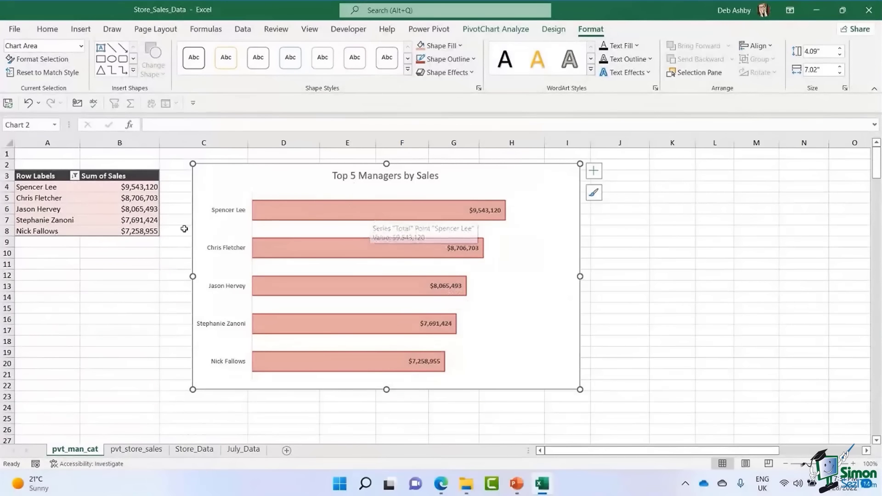
click(493, 31)
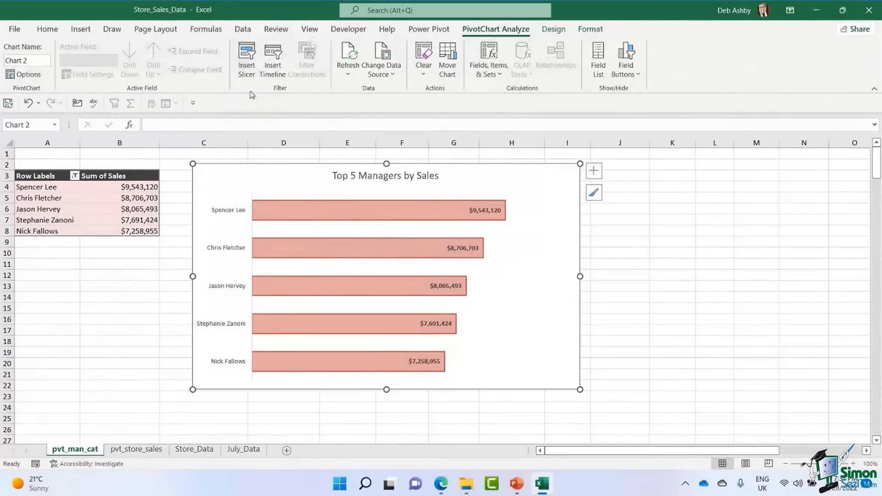
click(245, 60)
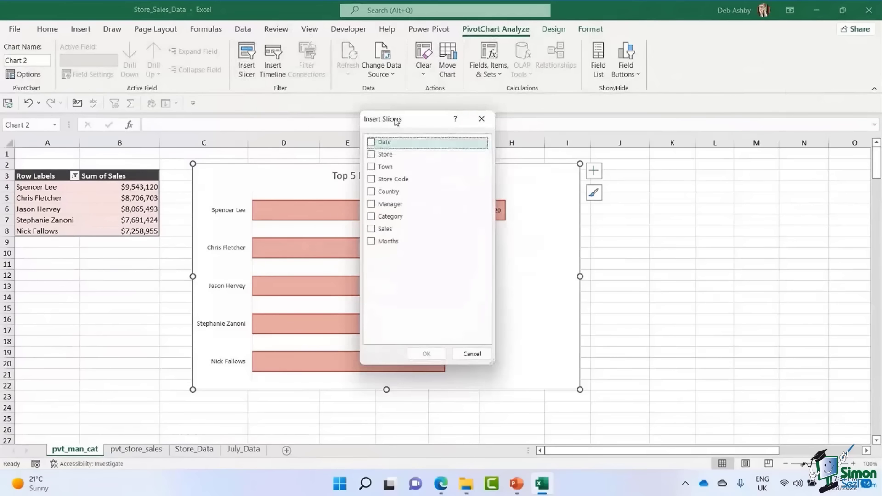
drag(396, 121, 528, 143)
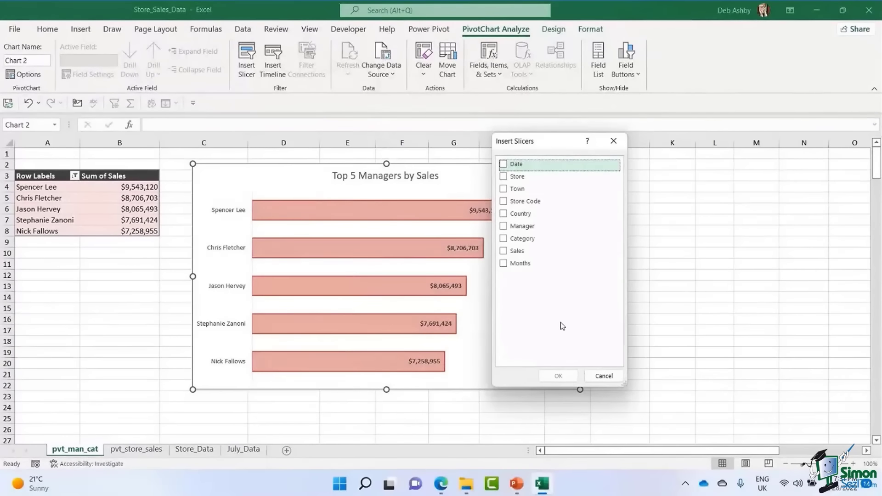
click(503, 177)
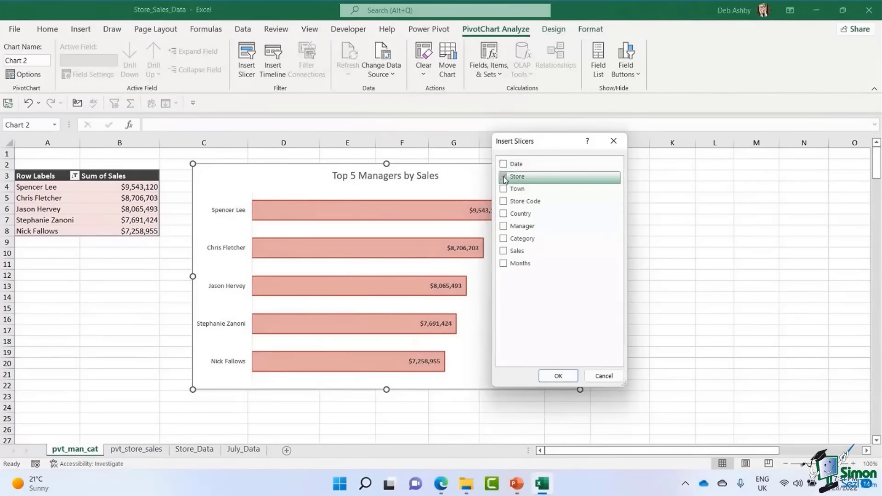
click(504, 189)
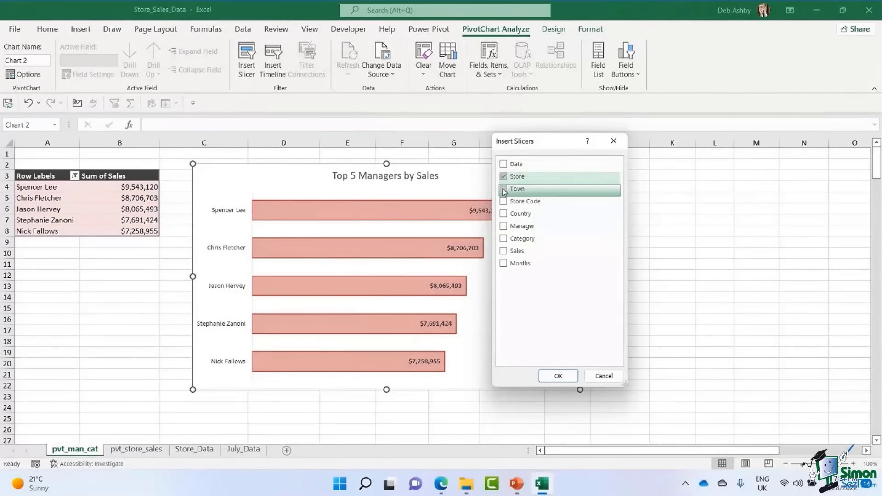
click(568, 379)
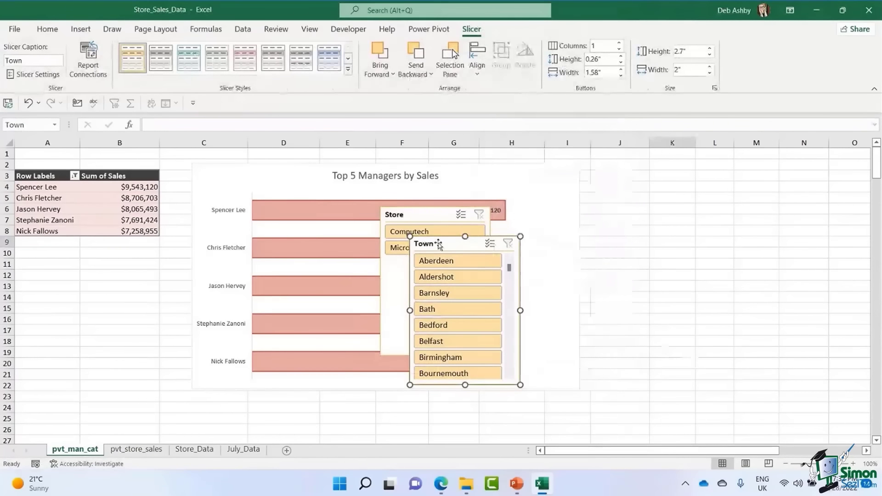
Move both slicers beside the chart, shorten the Store slicer to fit its two stores, and stack the Town slicer, 2.71" high, beneath it.
drag(439, 245, 647, 253)
drag(429, 218, 765, 180)
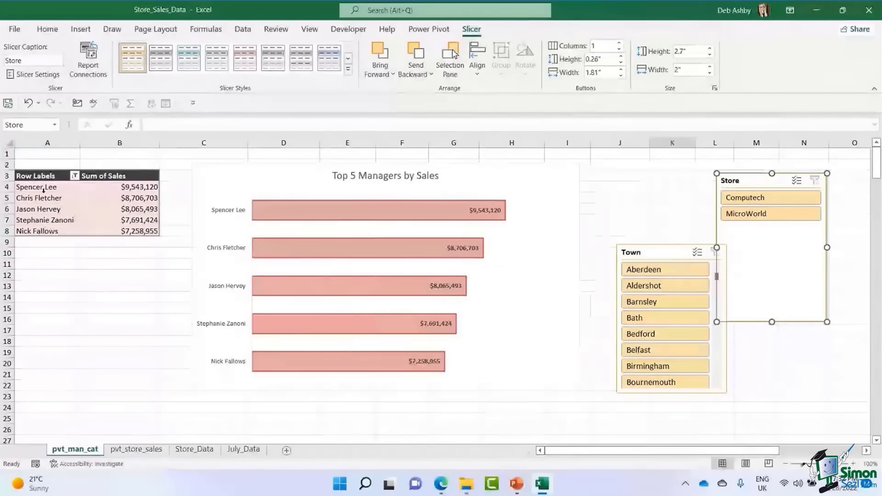
drag(765, 240, 740, 228)
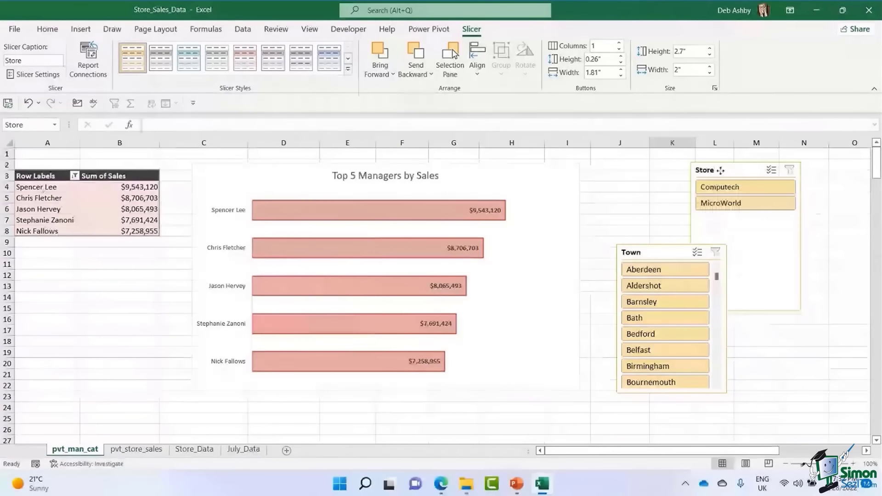
drag(748, 310, 748, 220)
drag(662, 254, 727, 235)
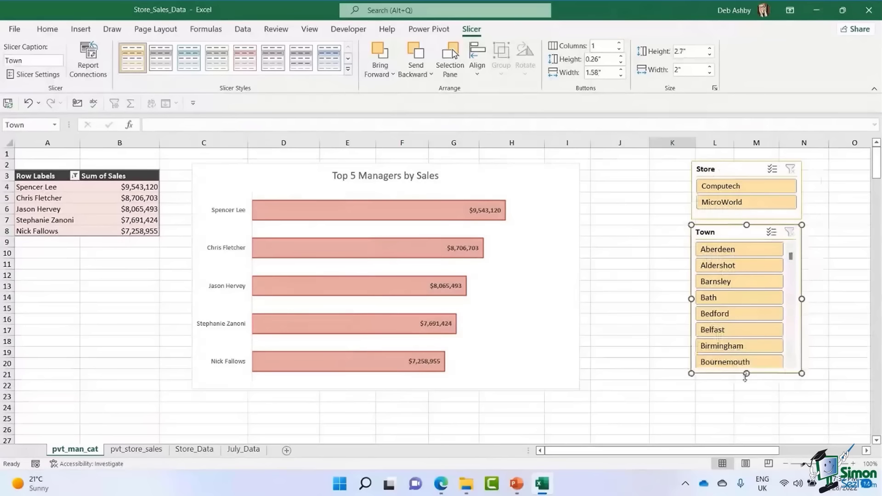
mouse_move(746, 373)
mouse_down()
mouse_move(748, 430)
mouse_move(747, 375)
mouse_up()
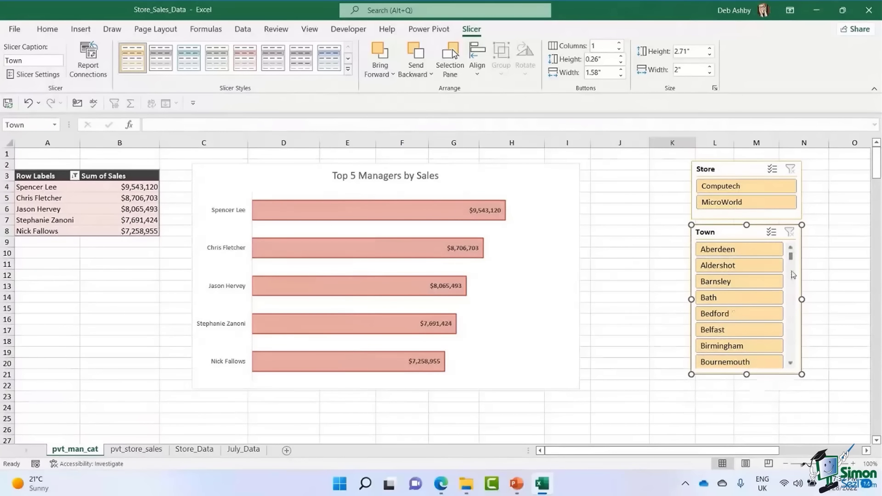
mouse_move(793, 259)
mouse_down()
mouse_move(793, 276)
mouse_move(792, 254)
mouse_up()
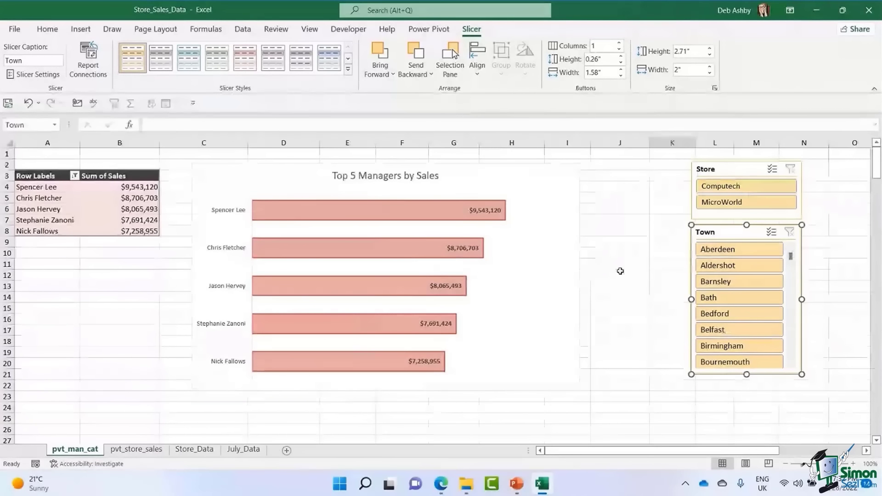
Filter the chart to the Computech store, clear that filter, and filter it to MicroWorld instead.
click(743, 190)
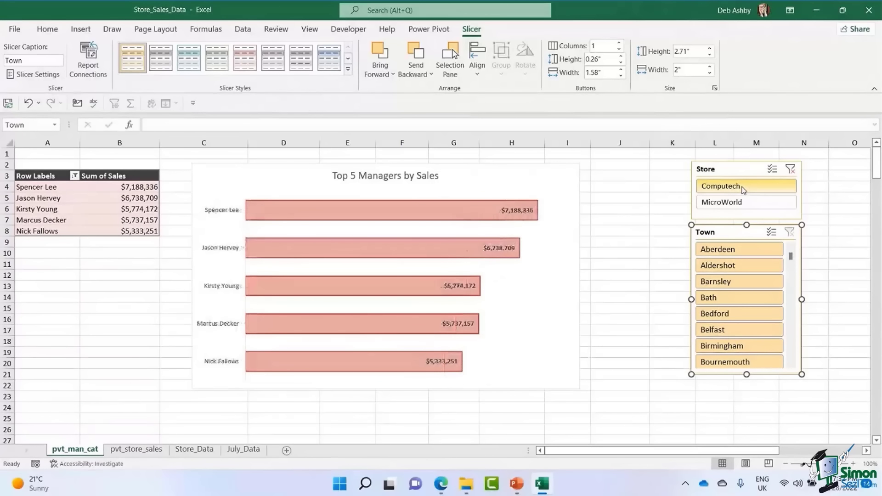
click(792, 170)
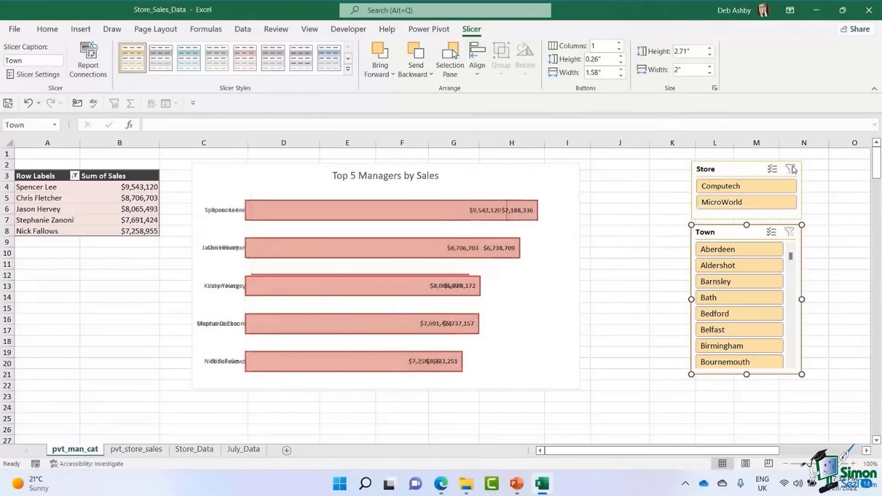
click(746, 202)
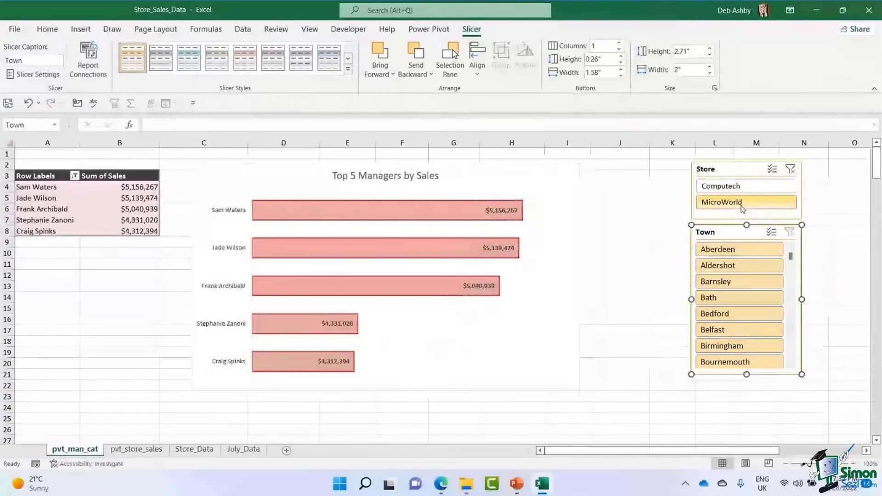
Filter the chart to the towns Bath, Bedford and Birmingham with the Town slicer.
click(745, 299)
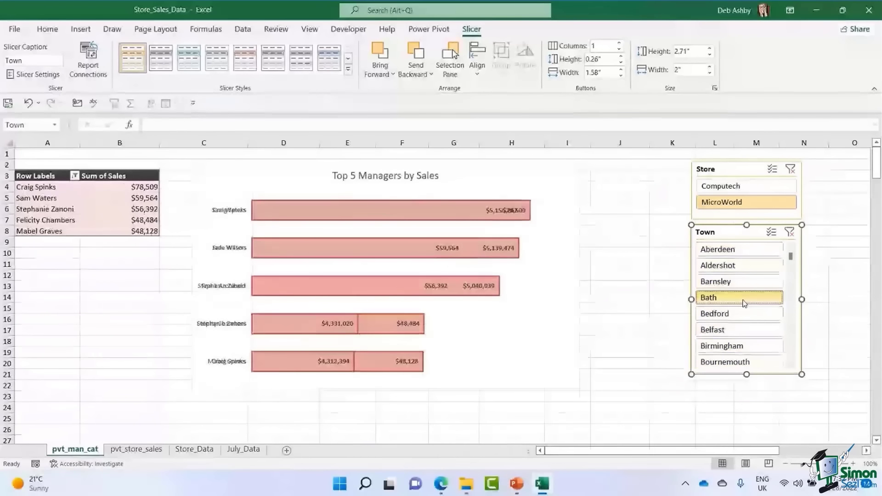
ctrl+click(747, 315)
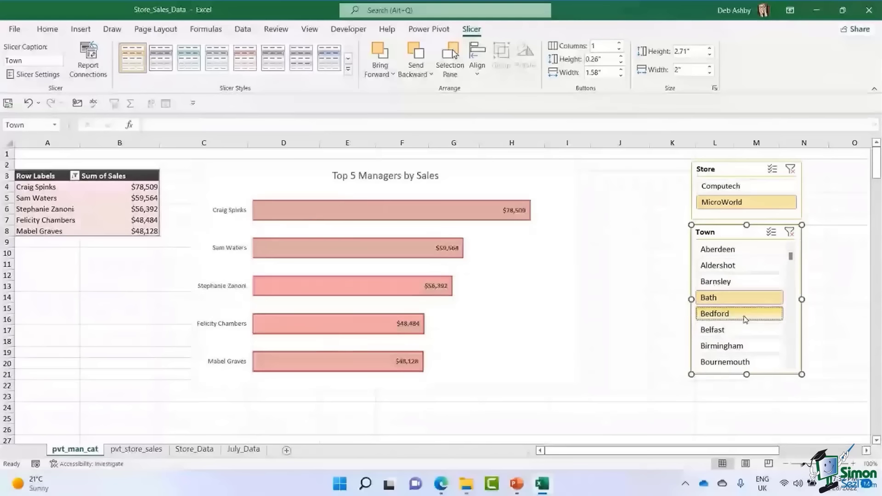
ctrl+click(746, 347)
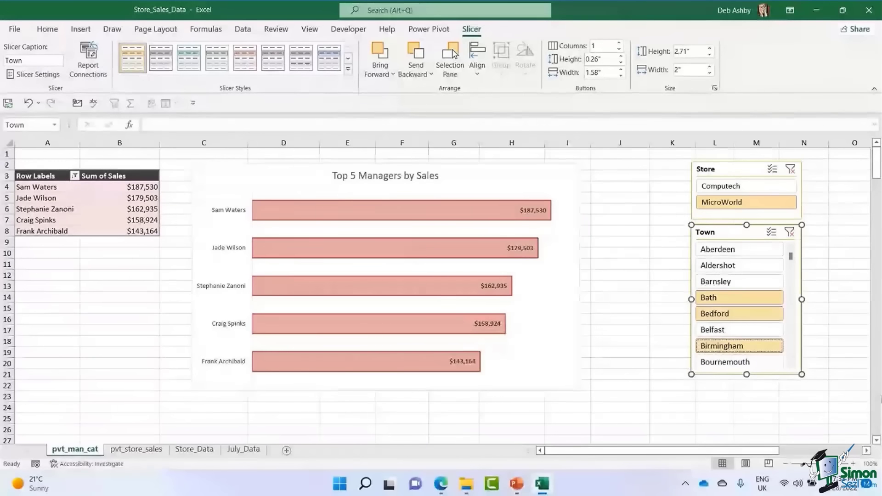
Clear the filters of the Town and Store slicers so the chart covers all towns and both stores.
click(790, 232)
click(791, 170)
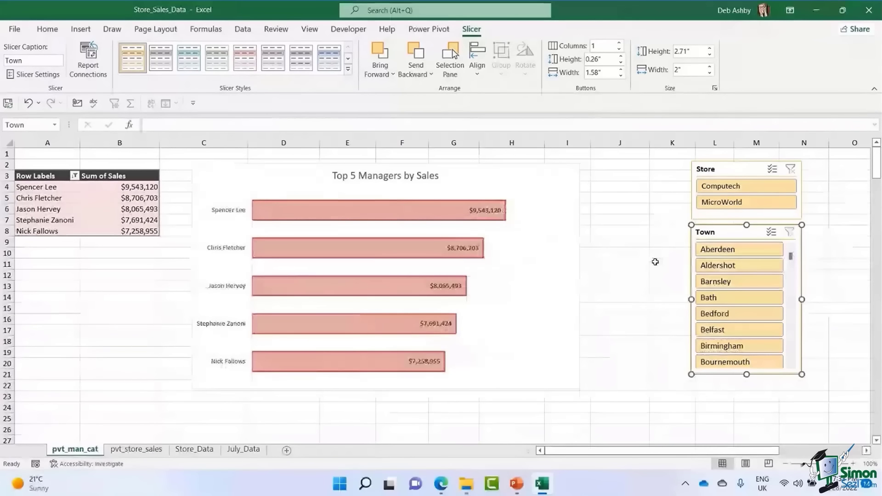
click(636, 230)
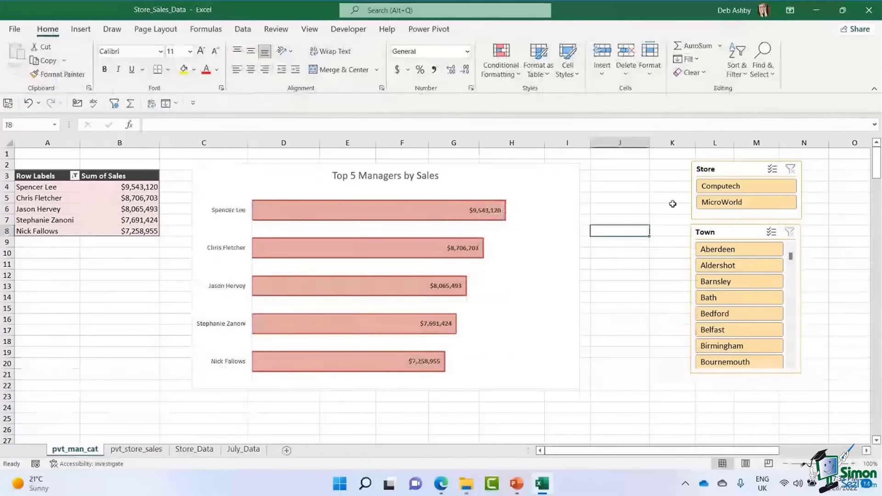
click(728, 170)
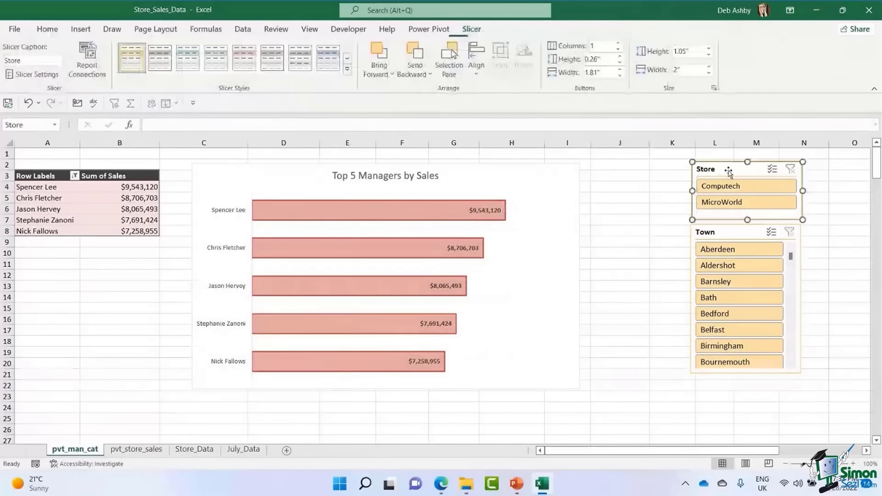
click(729, 237)
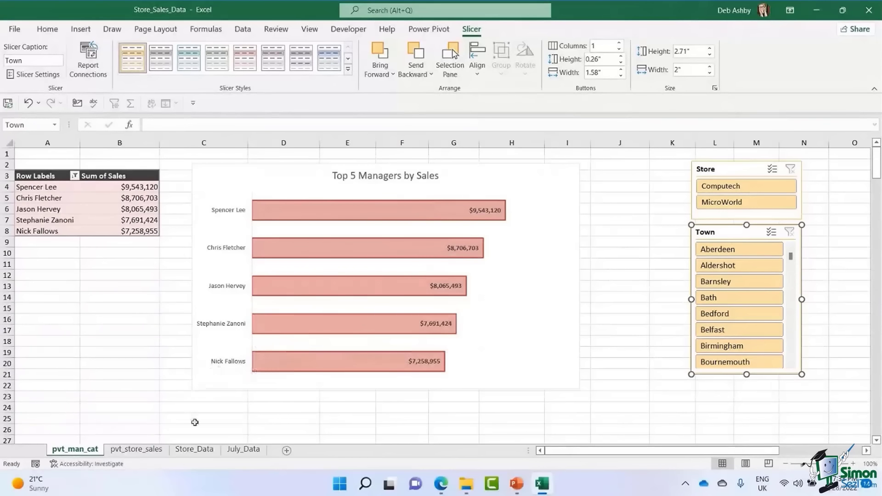
Compare the last rows of the Store_Data table with the records on the July_Data sheet.
click(194, 450)
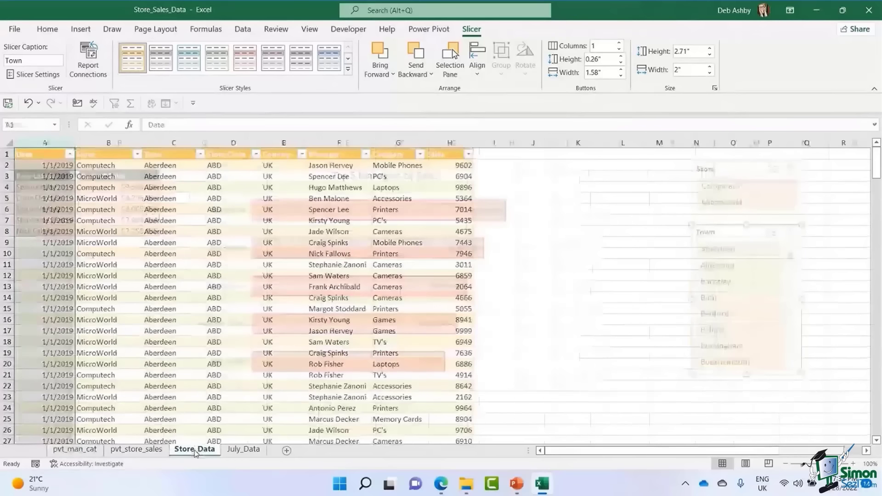
click(213, 265)
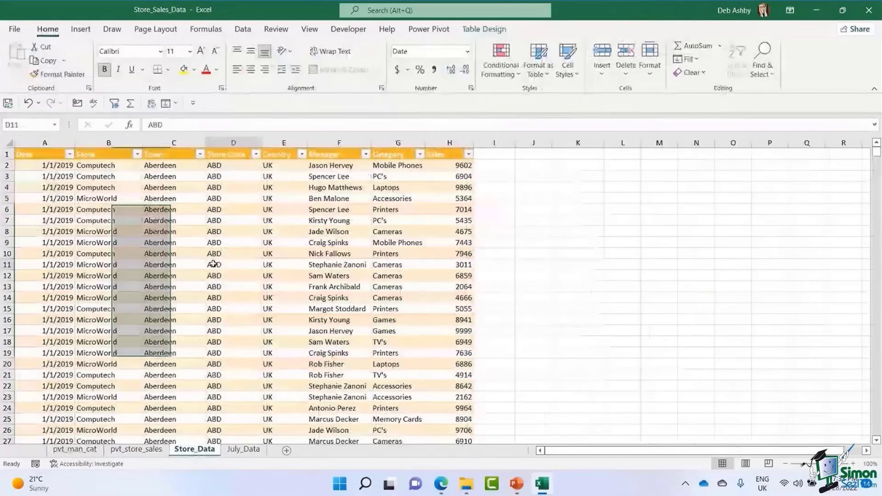
key(ctrl+Down)
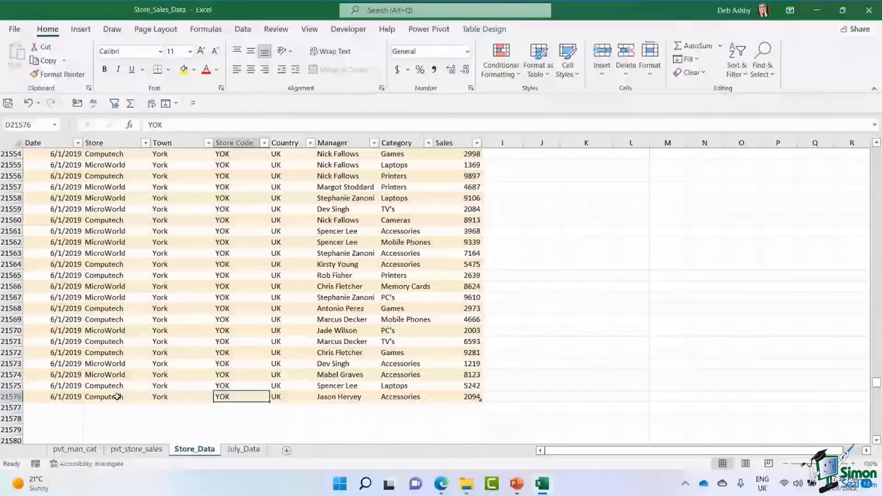
click(243, 450)
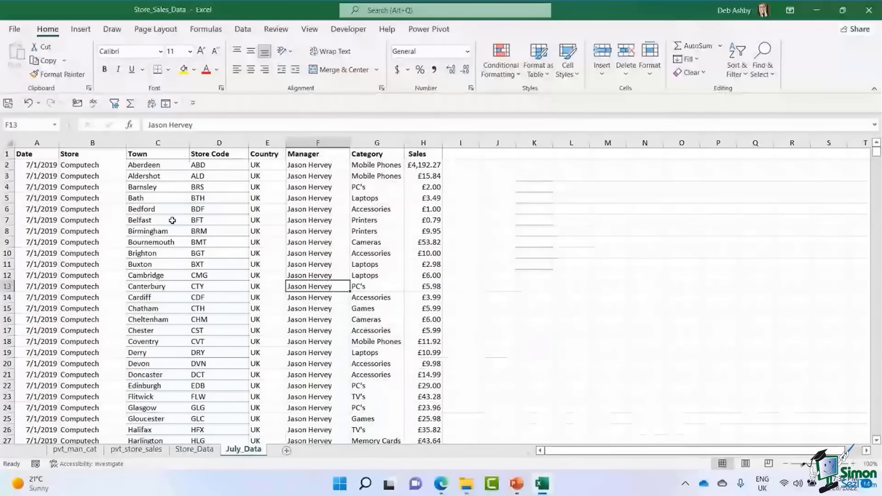
click(189, 449)
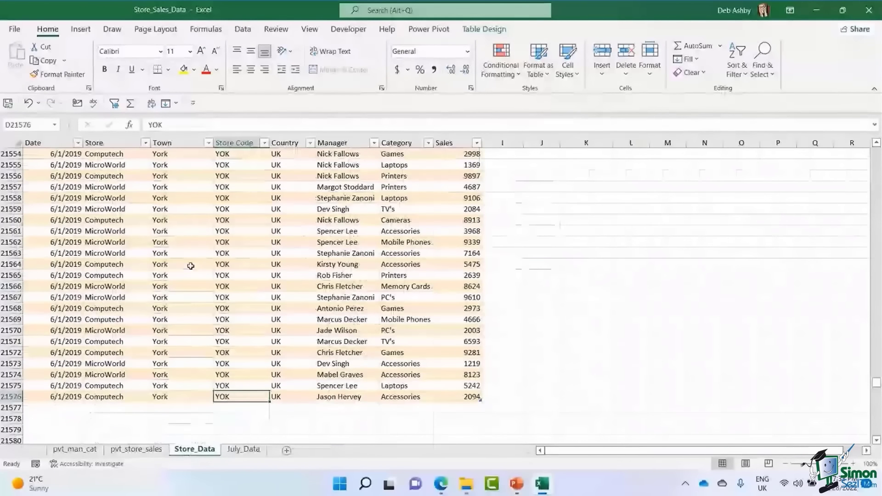
click(191, 265)
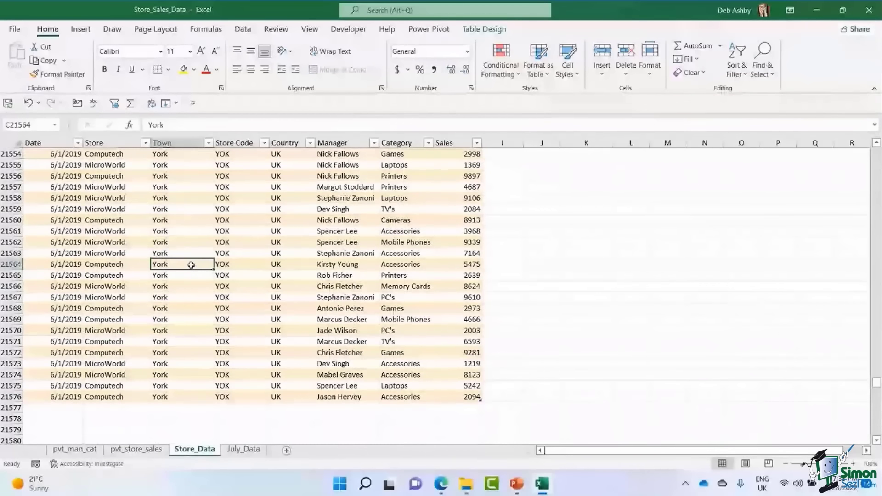
key(ctrl+Page_Down)
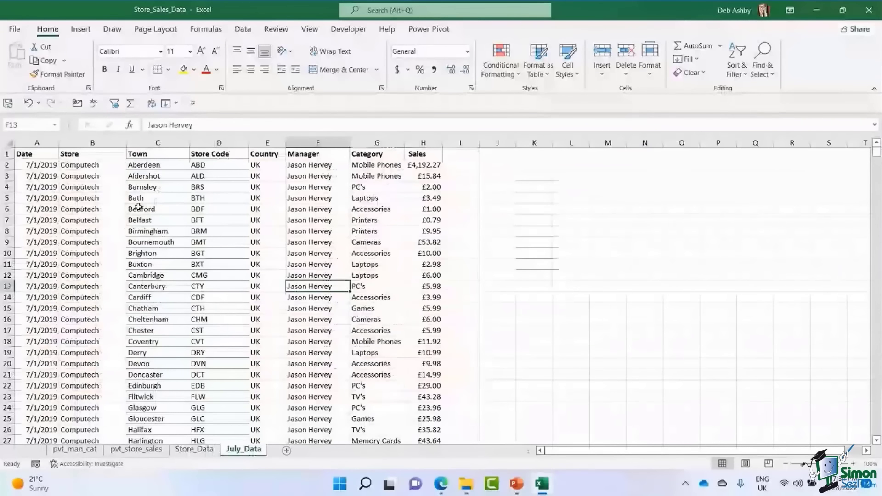
Copy the entire July_Data range and paste it directly below the Store_Data table, starting at cell A21577.
click(138, 208)
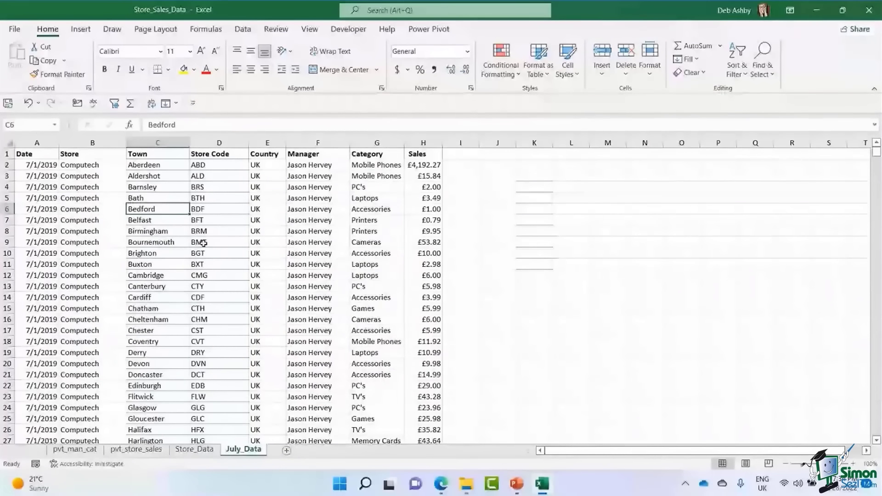
key(ctrl+a)
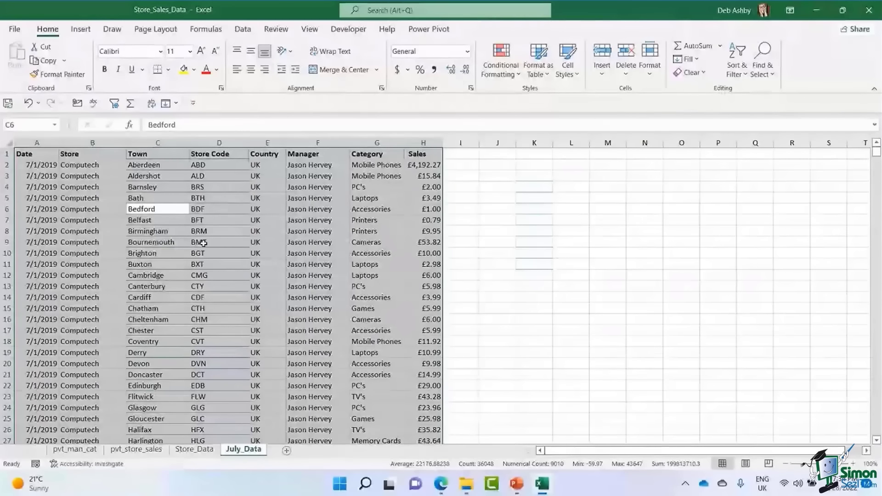
key(ctrl+c)
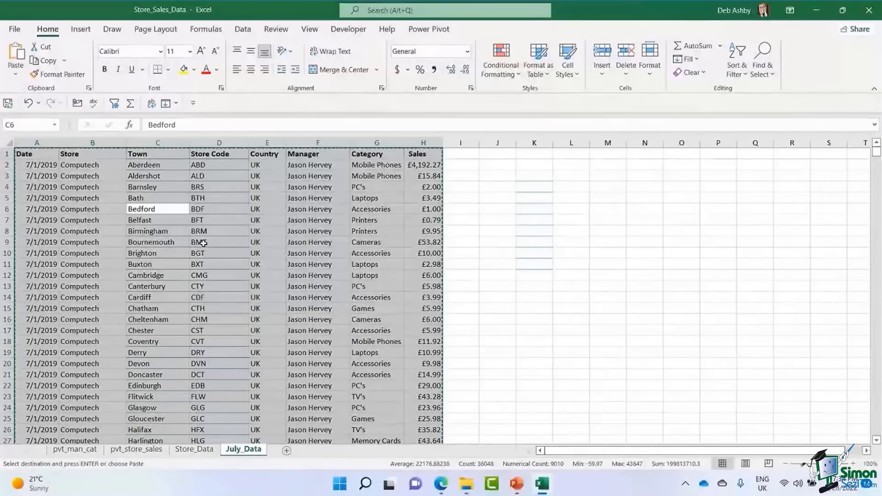
click(195, 450)
click(63, 408)
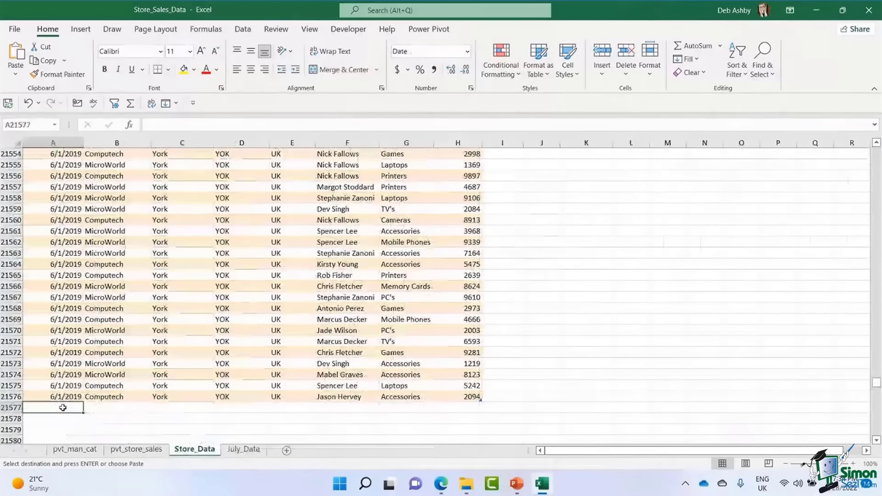
key(ctrl+v)
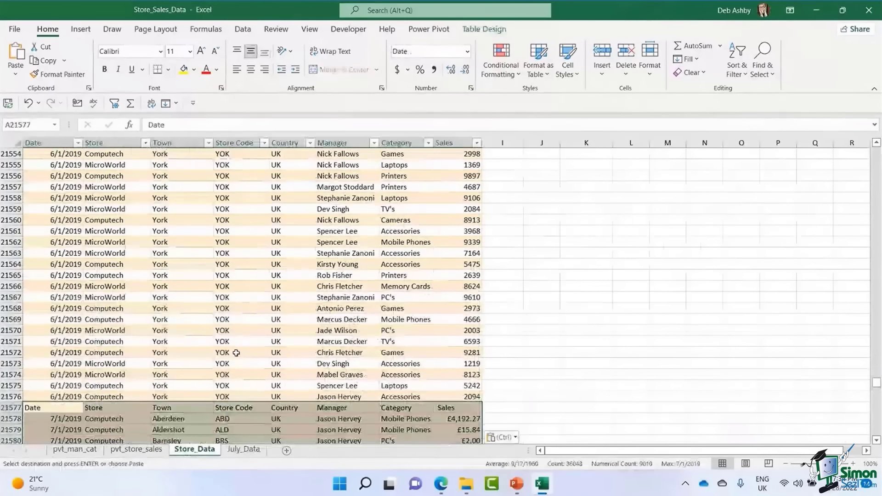
Delete the duplicate heading row 21577 that was pasted above the July records in Store_Data.
scroll(236, 353, down, 2)
click(240, 374)
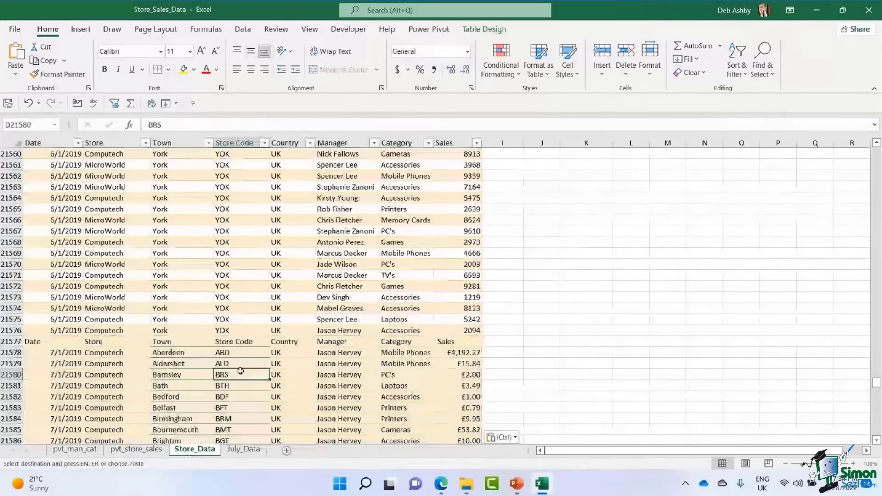
right_click(20, 344)
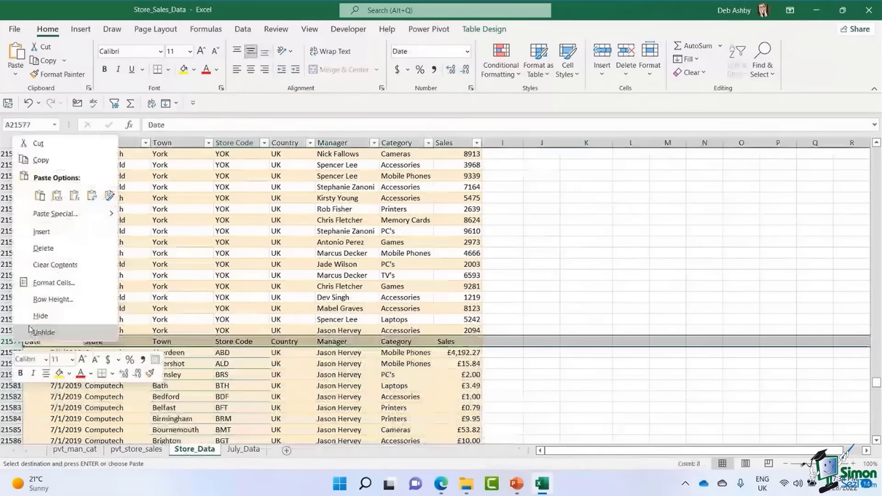
click(43, 248)
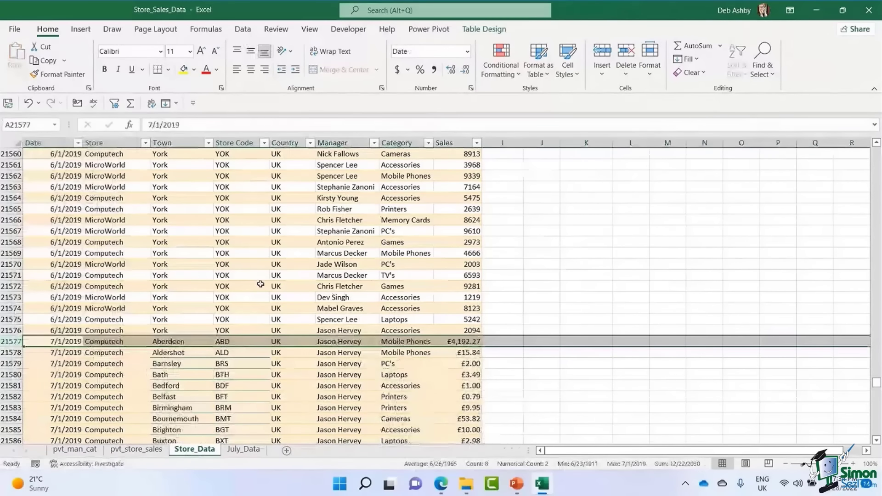
Look through the appended July rows and the records above them, and return to the top of the Store_Data table.
click(259, 285)
scroll(288, 311, down, 6)
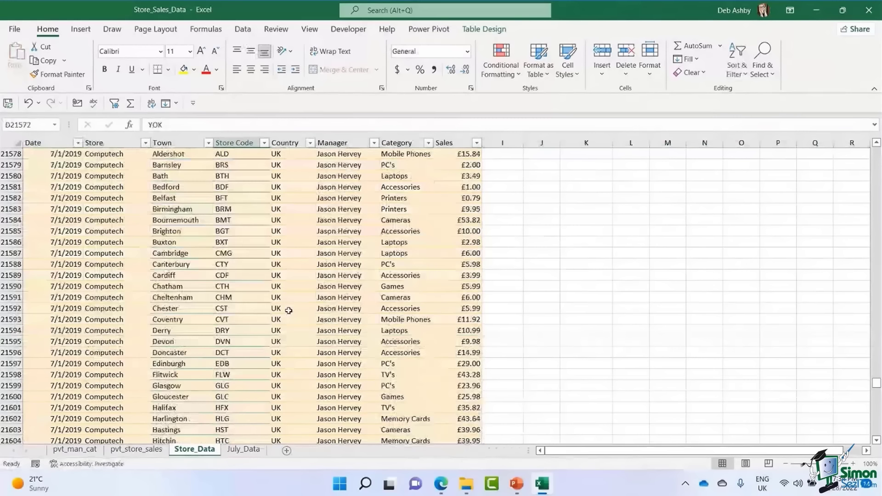
scroll(288, 311, up, 16)
scroll(288, 311, up, 20)
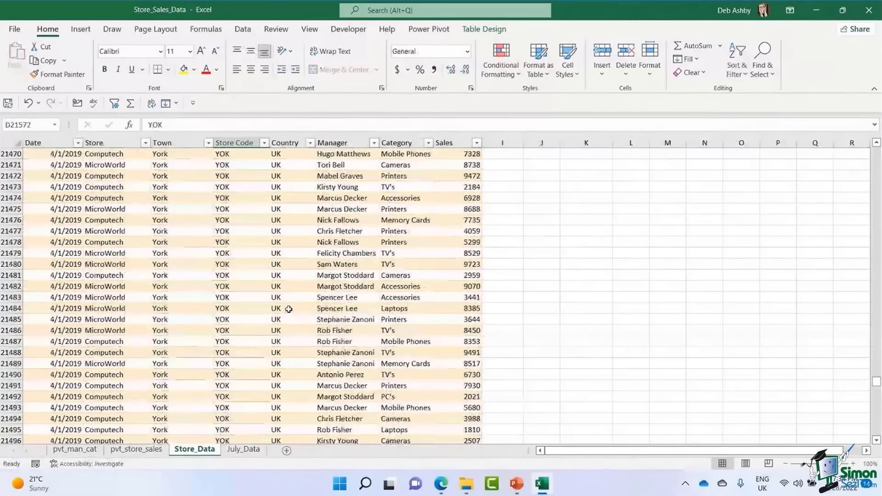
scroll(288, 309, up, 10)
click(290, 297)
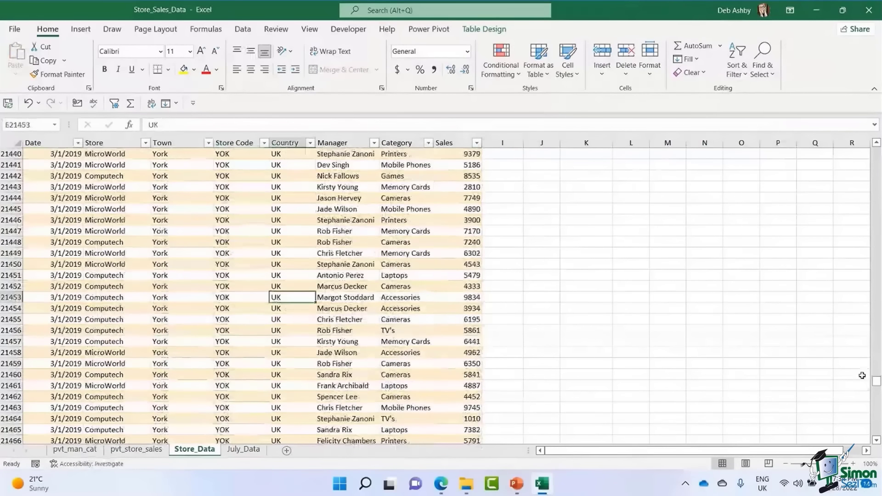
scroll(864, 294, up, 6)
drag(864, 294, 864, 152)
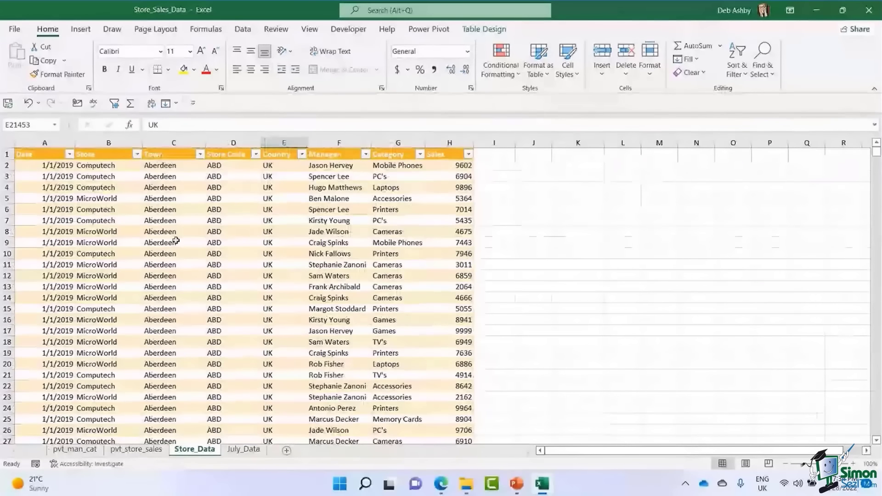
Refresh all pivot tables in the workbook from the pivot table on the pvt_man_cat sheet to include the July data.
click(75, 449)
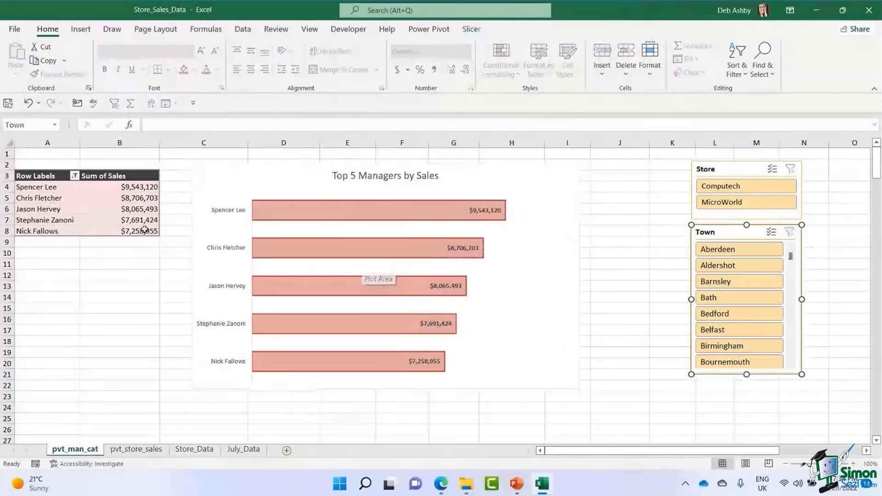
click(123, 200)
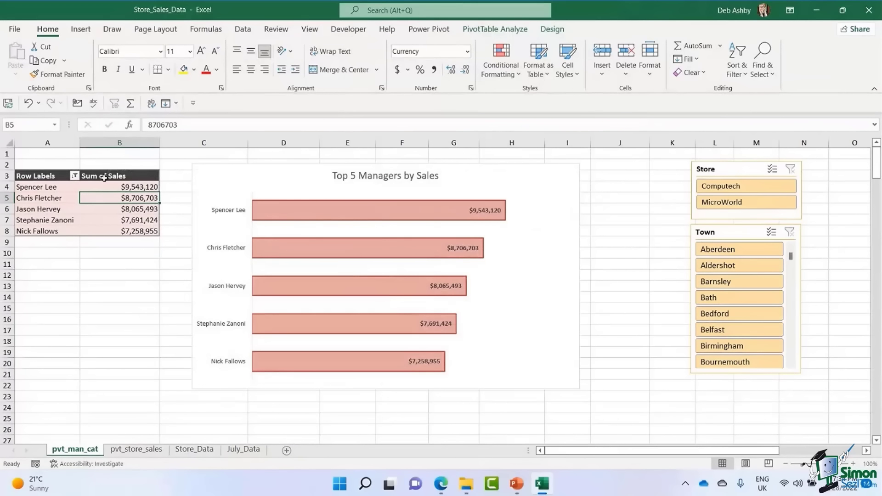
mouse_move(111, 197)
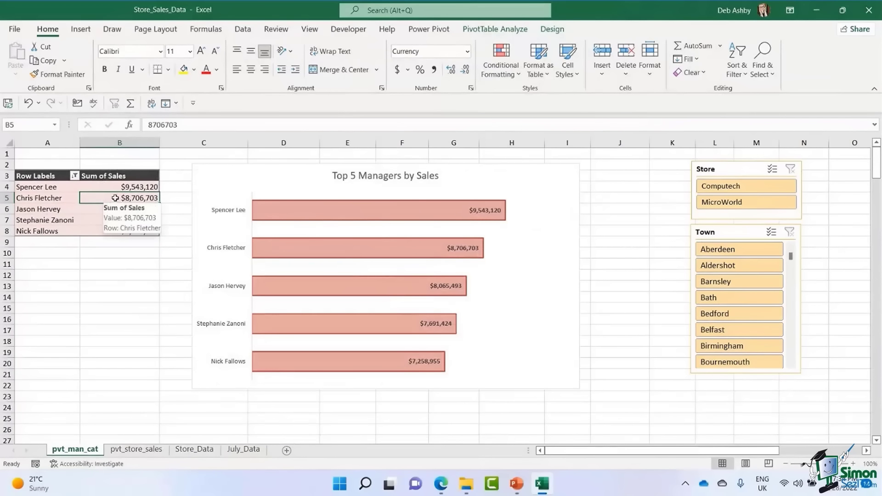
click(486, 32)
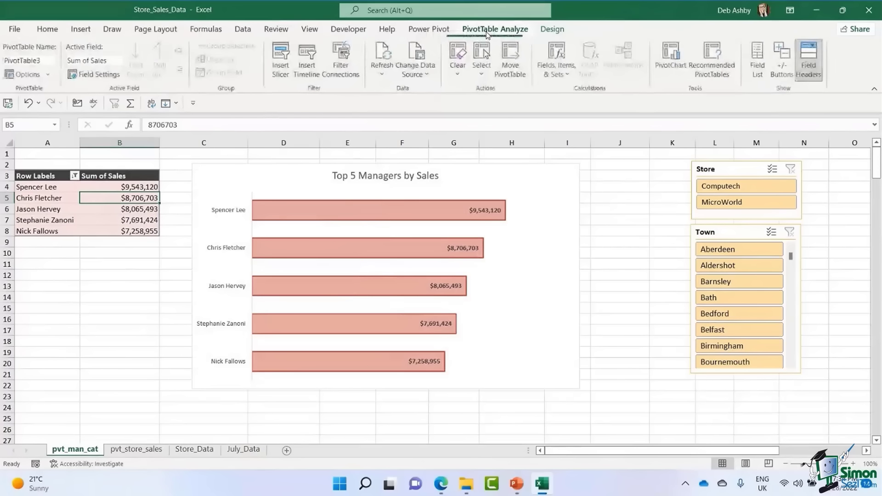
click(382, 76)
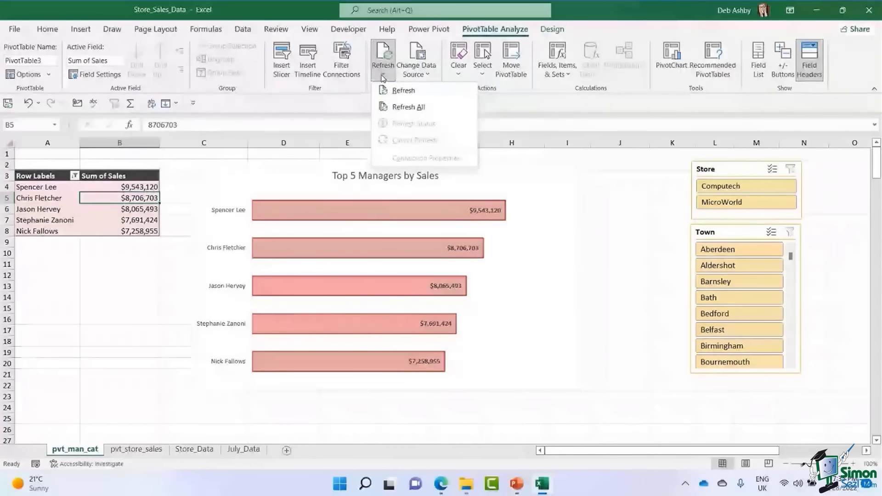
click(390, 107)
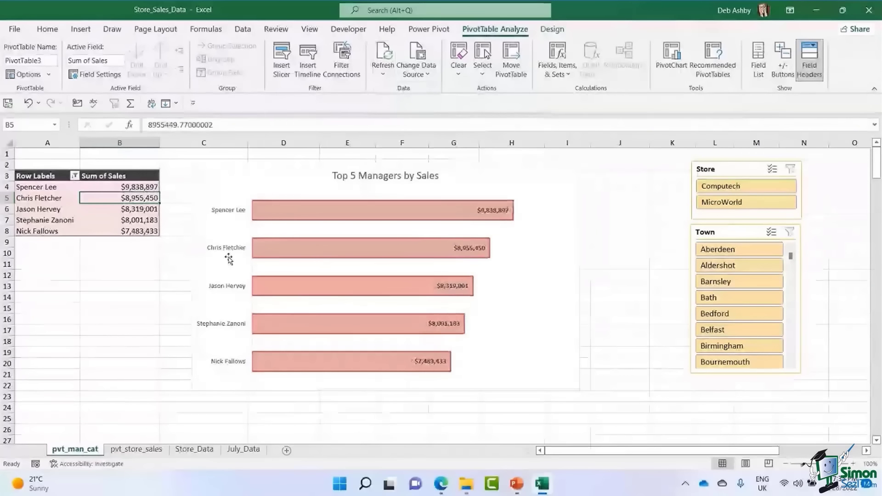
Review the refreshed Top 5 Managers by Sales chart and return to the Store_Data table.
click(459, 186)
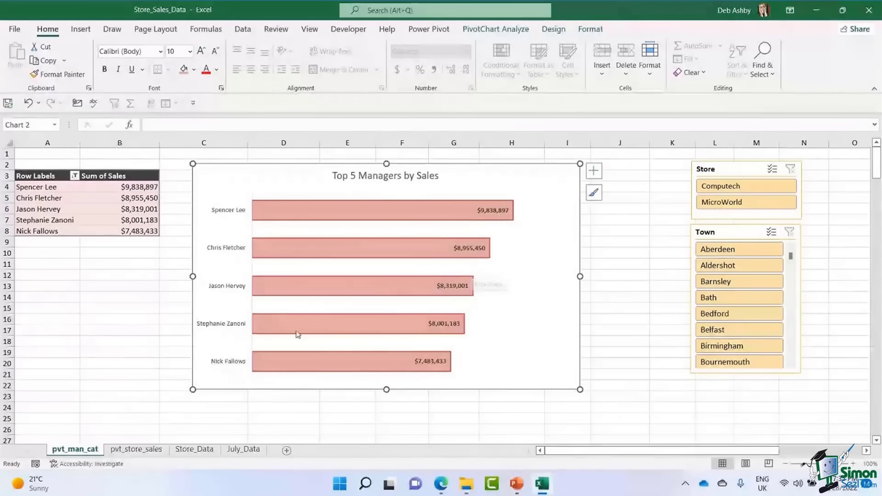
click(211, 455)
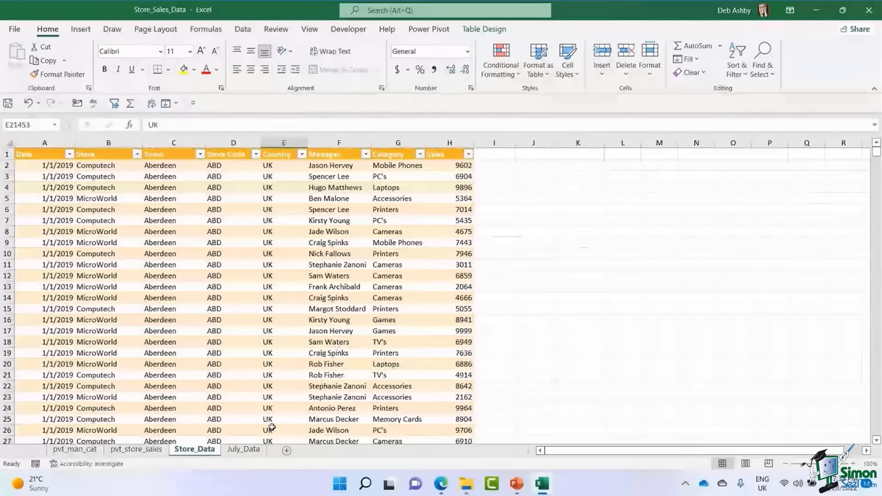
click(288, 257)
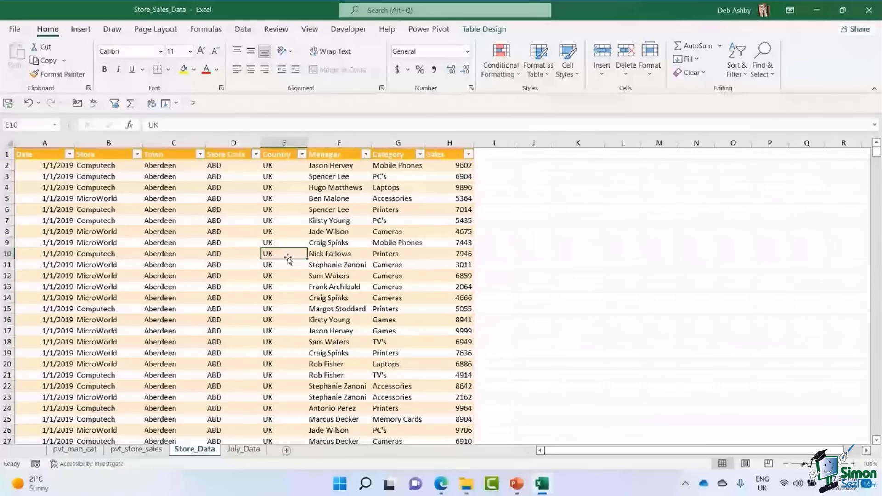
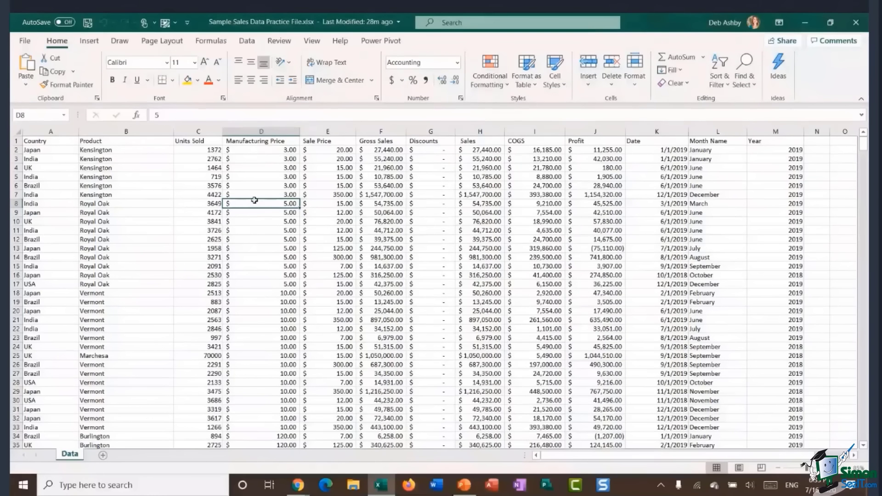
Examine the extent of the sales records in the Sample Sales Data Practice File, from the last row back to the headings.
key(ctrl+Down)
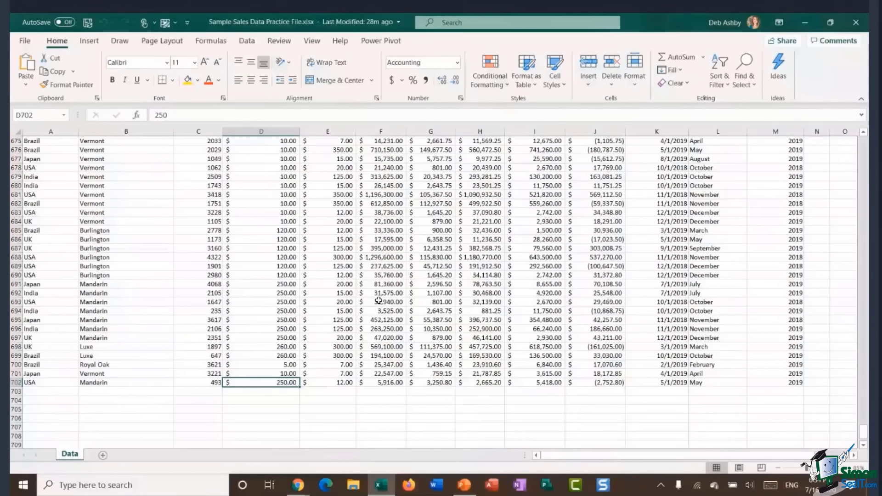
key(ctrl+Up)
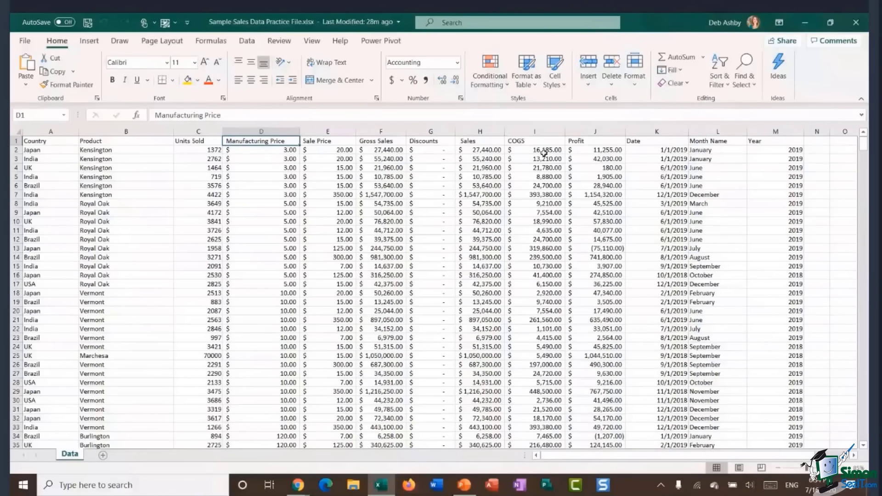
Convert the whole sales data range on the Data sheet into a table with headers.
click(377, 203)
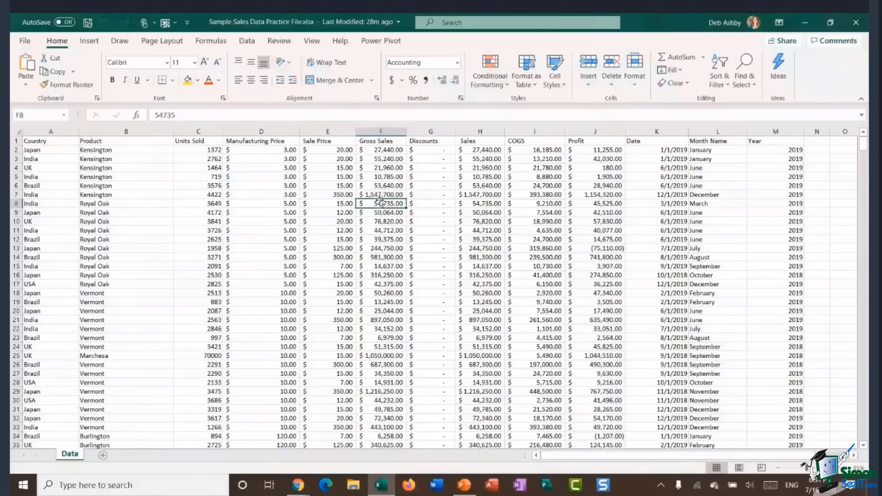
click(337, 177)
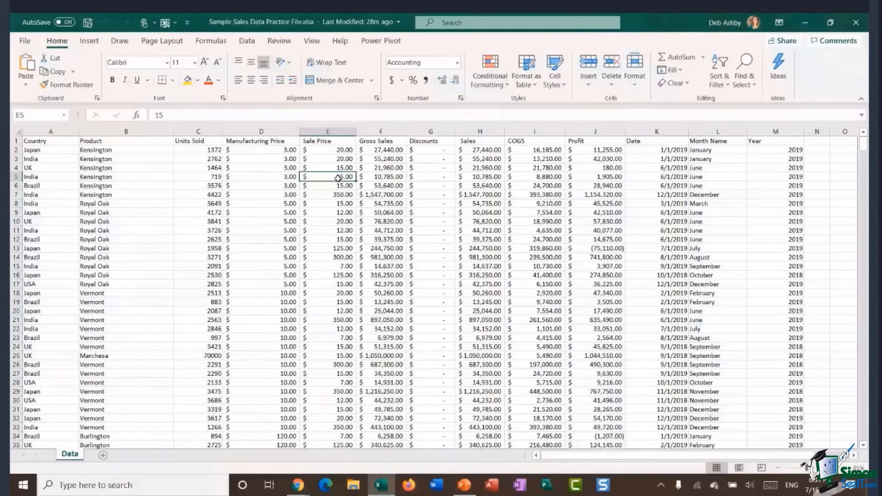
click(325, 205)
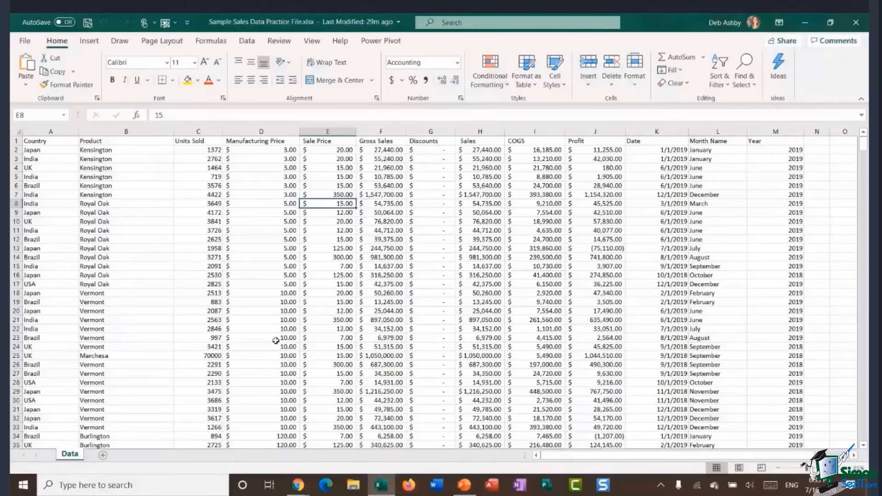
key(ctrl+a)
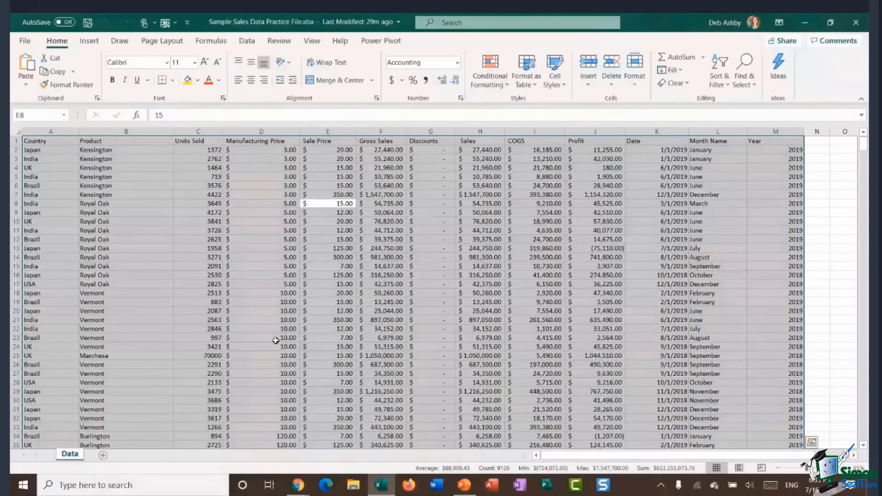
click(55, 71)
click(527, 73)
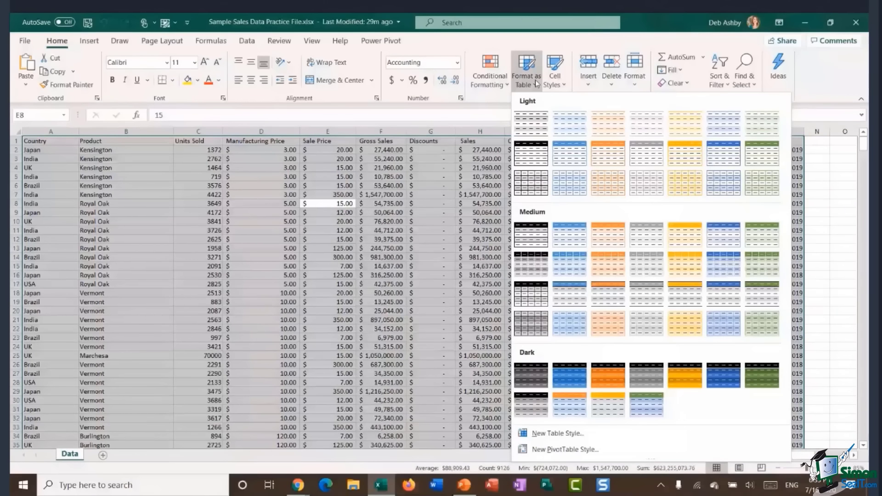
click(527, 56)
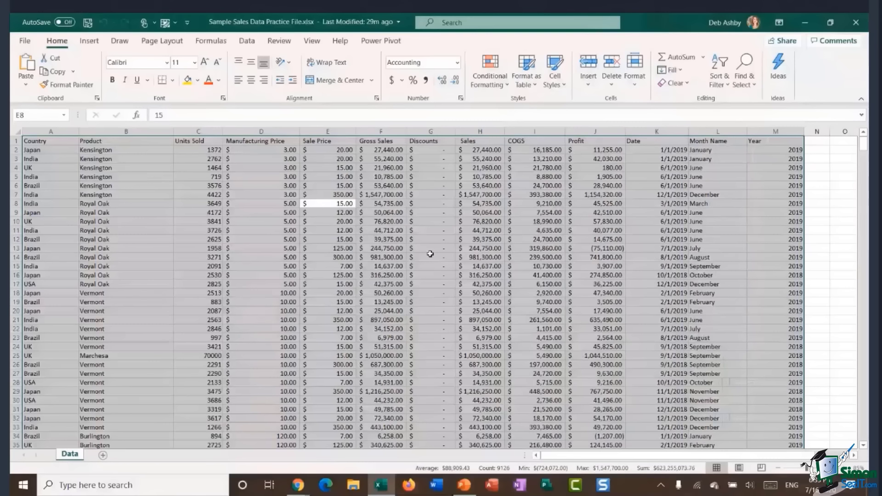
key(ctrl+t)
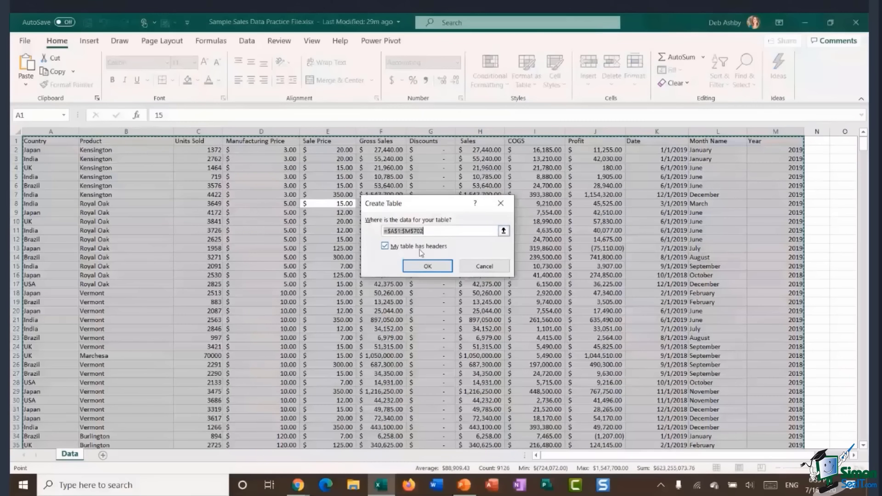
click(428, 267)
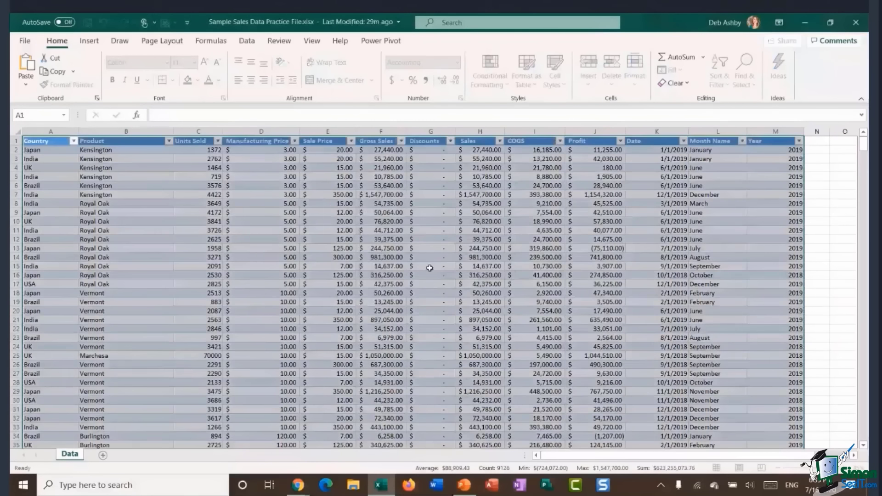
click(353, 248)
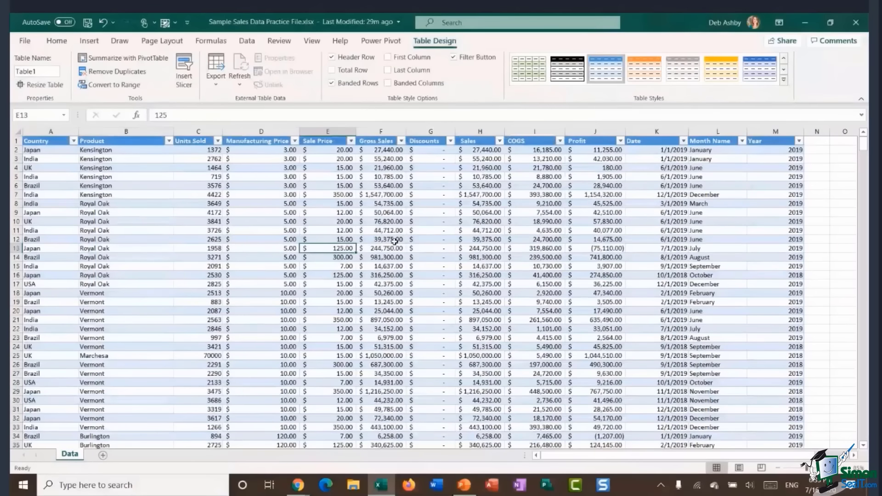
Rename the new sales table as Product_Data.
click(247, 230)
click(252, 251)
click(336, 249)
click(416, 224)
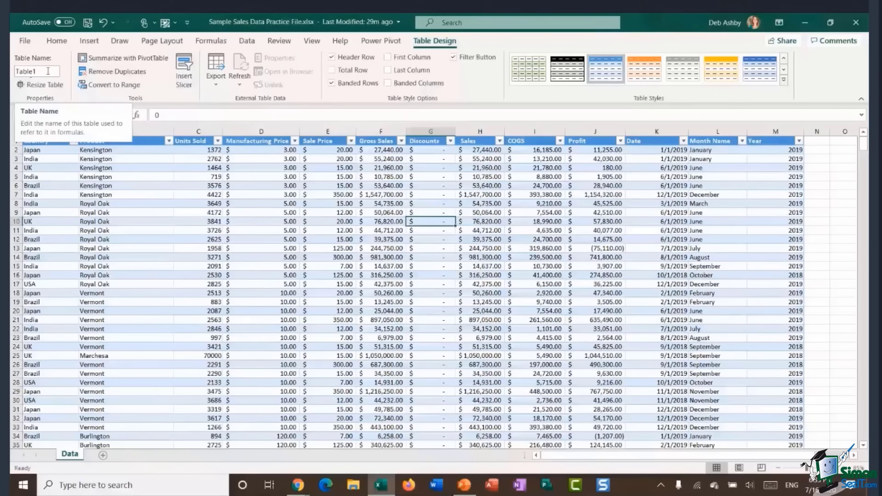
click(40, 71)
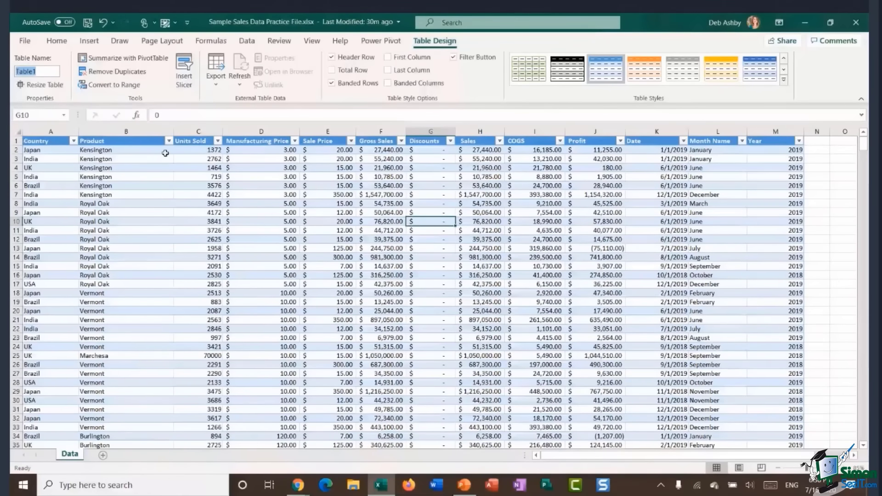
text(Product_Data)
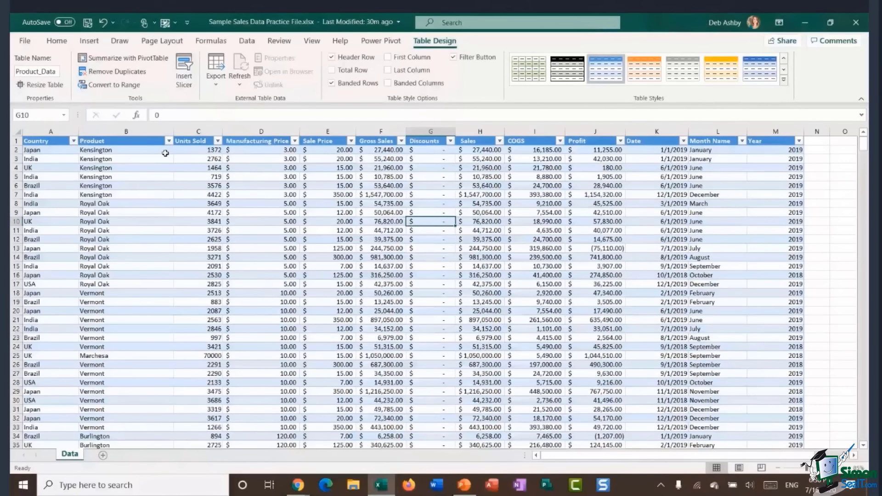
click(272, 213)
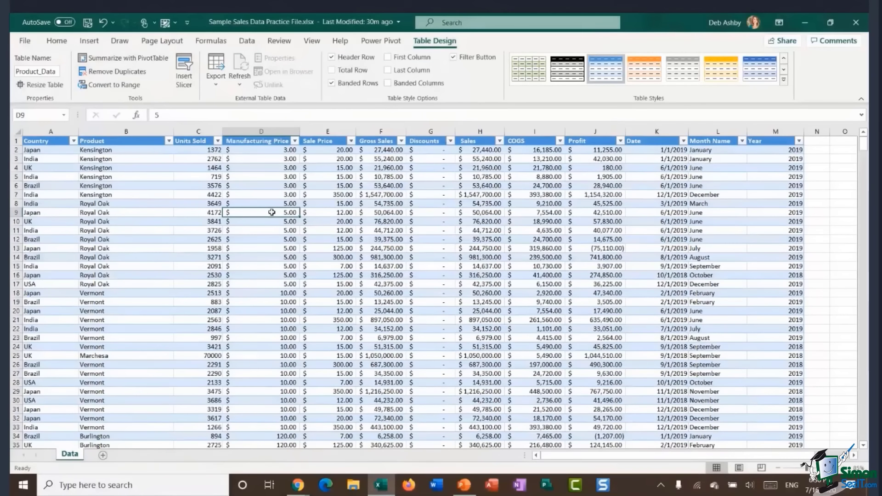
Summarize the Product_Data table with a PivotTable on a new worksheet and place that sheet after the Data sheet.
click(89, 41)
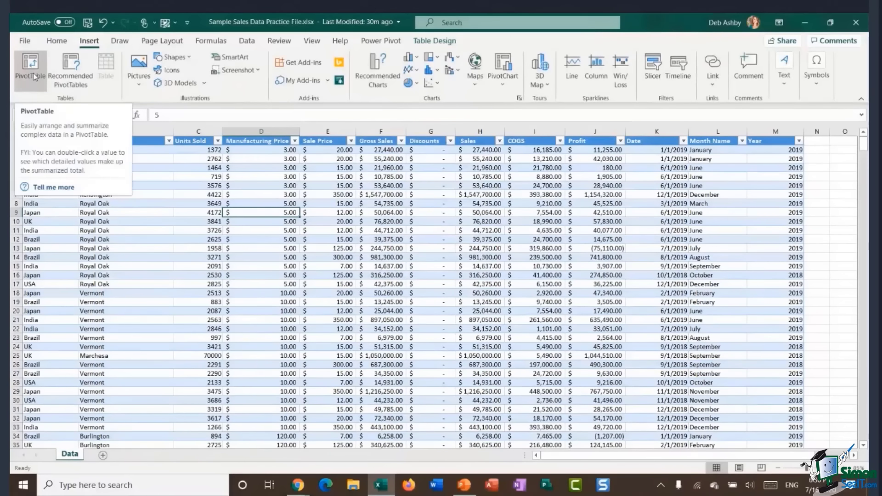
click(425, 40)
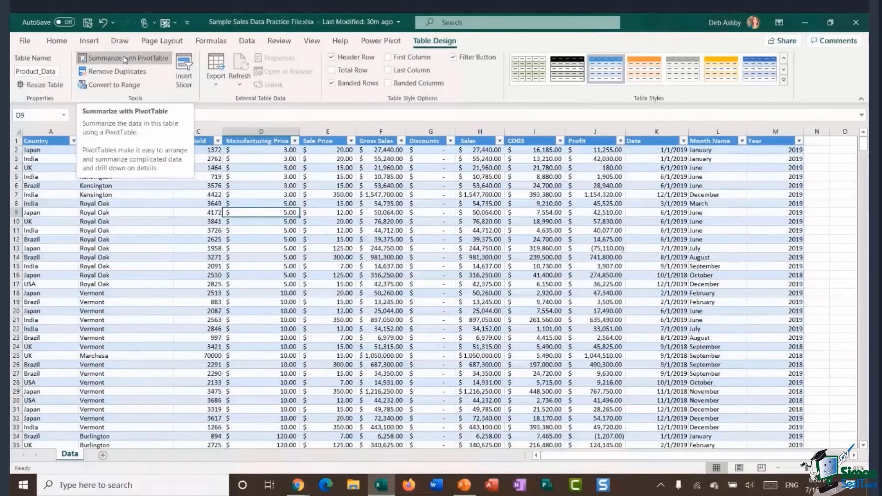
click(124, 60)
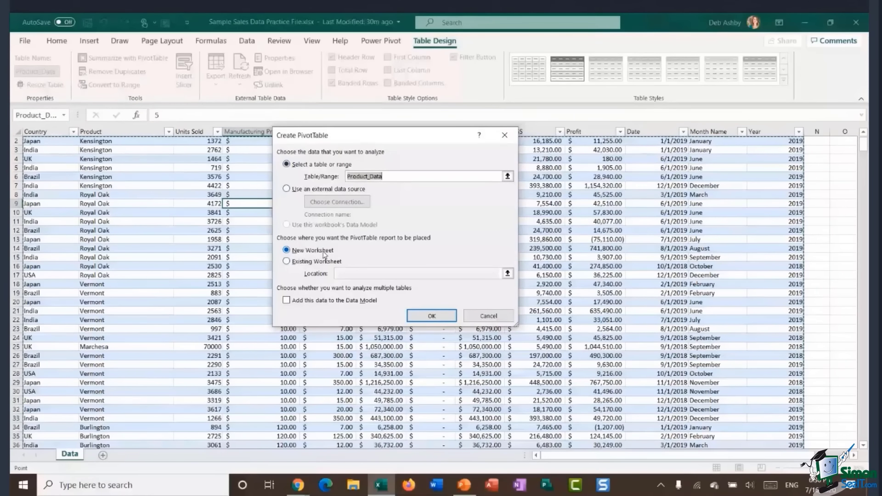
click(441, 316)
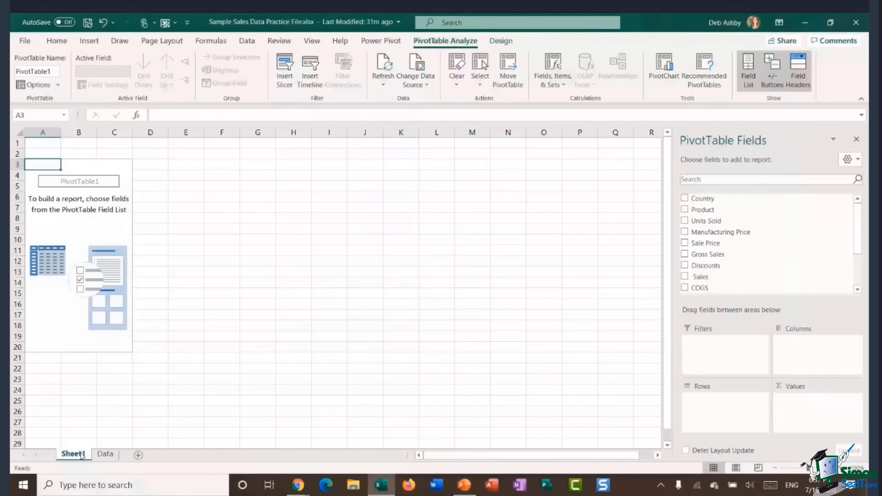
drag(64, 460, 122, 459)
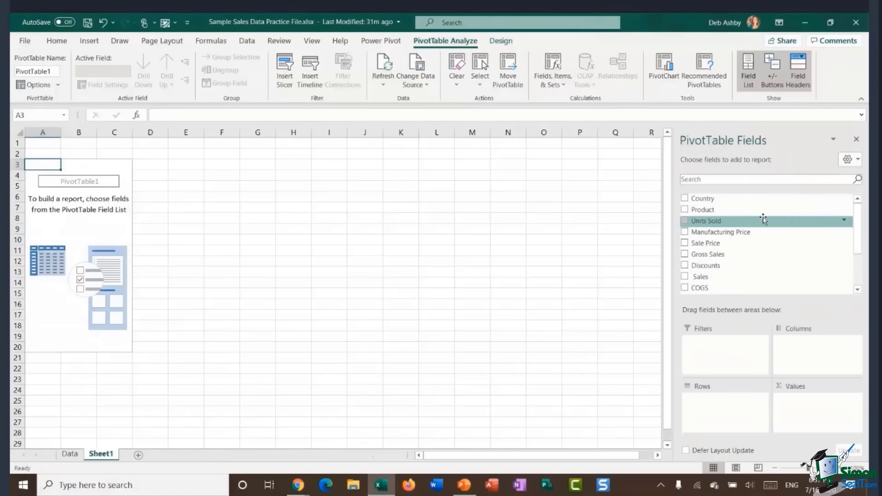
Build the pivot table with Sales as the summed values and Product as the rows.
scroll(859, 212, down, 3)
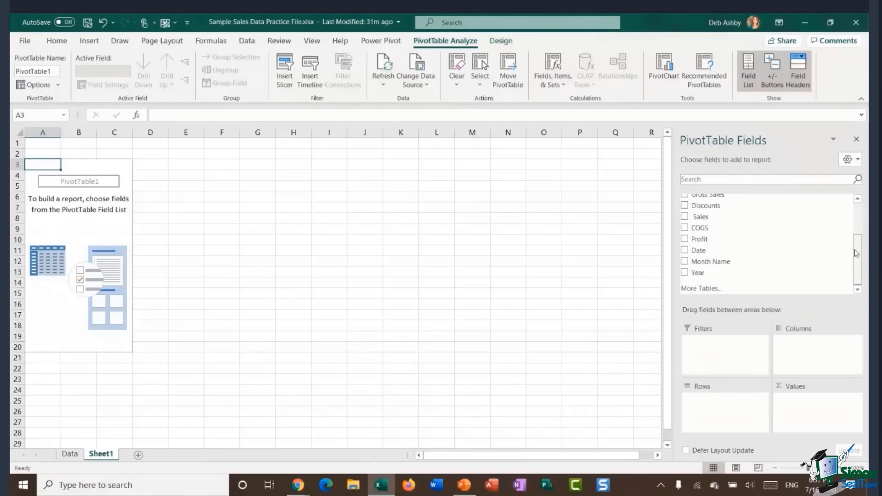
scroll(862, 213, up, 3)
drag(863, 214, 862, 210)
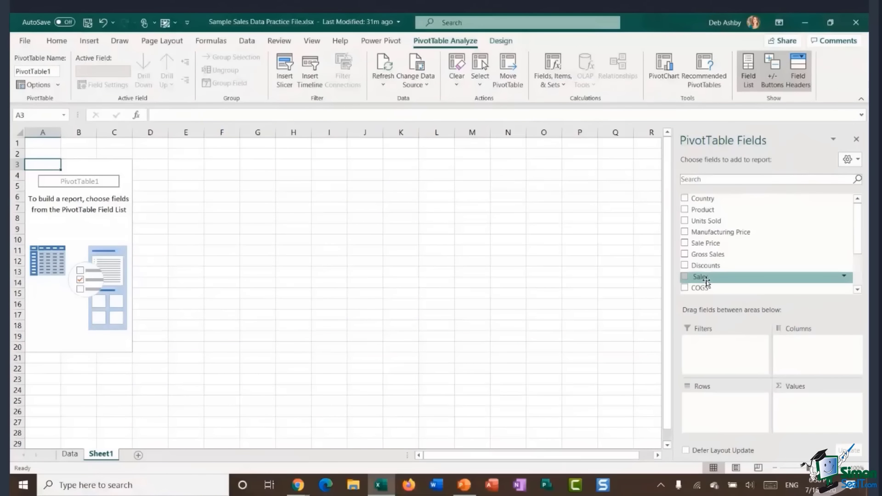
drag(706, 281, 804, 411)
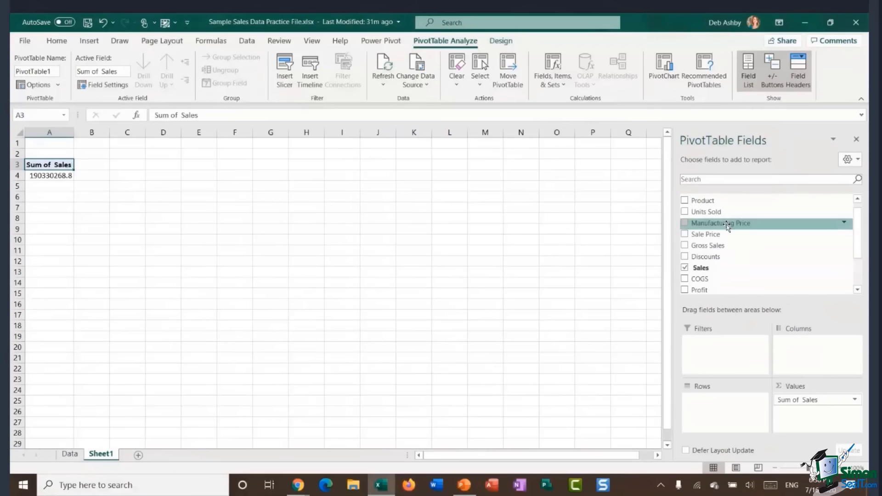
scroll(756, 253, up, 1)
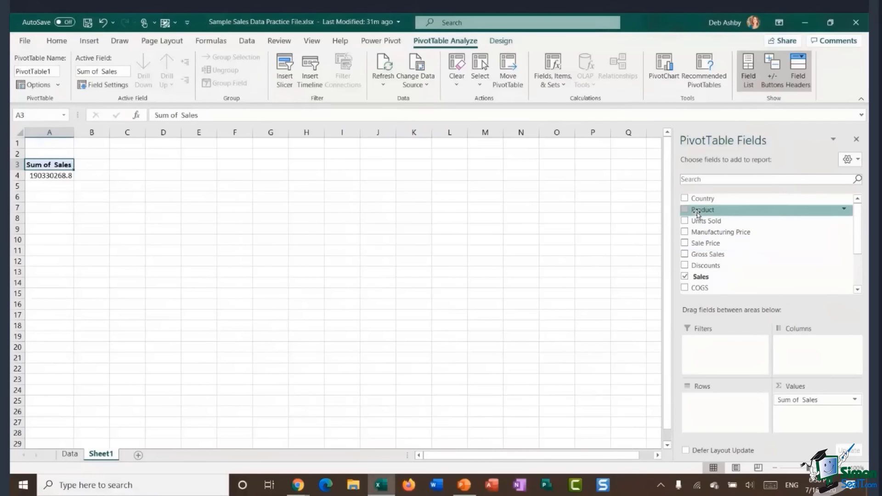
drag(697, 215, 715, 416)
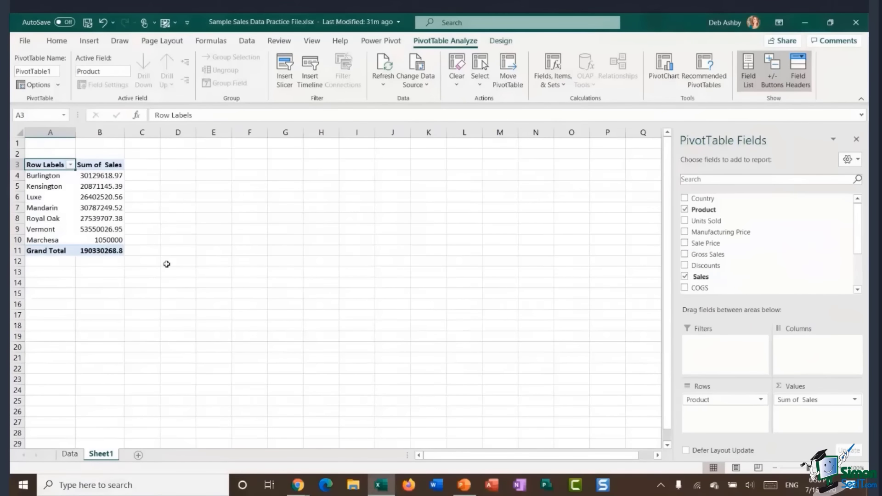
Try summarizing the selected Sales values for the products by Count, and undo the change.
drag(50, 176, 53, 239)
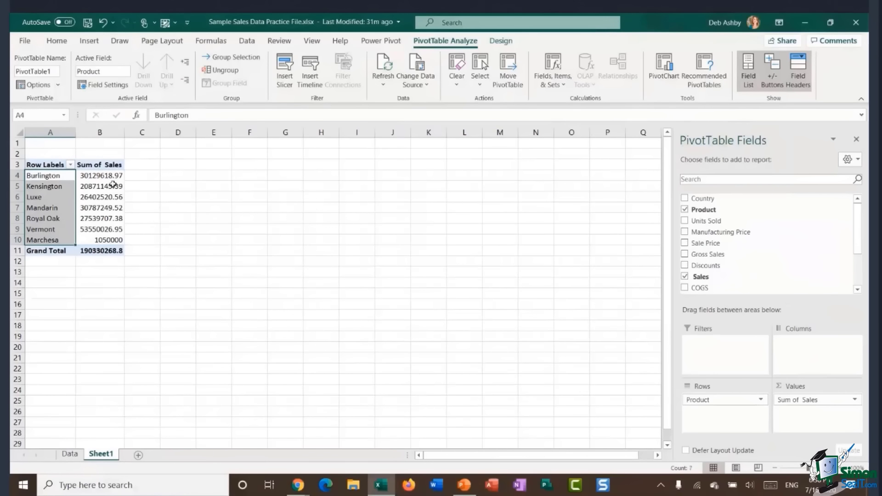
drag(113, 175, 113, 239)
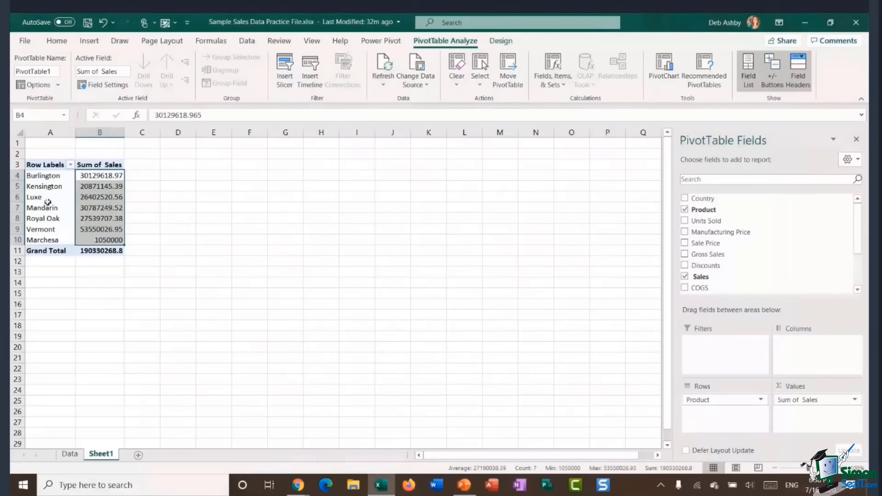
right_click(105, 176)
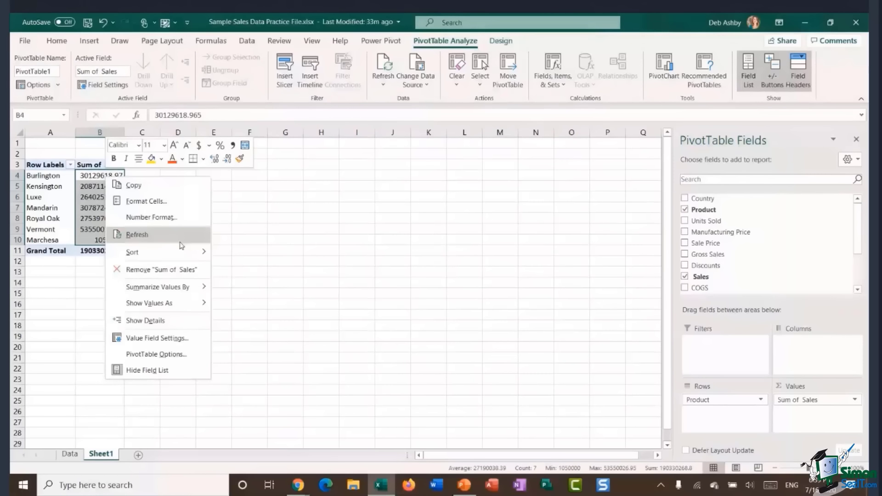
mouse_move(167, 294)
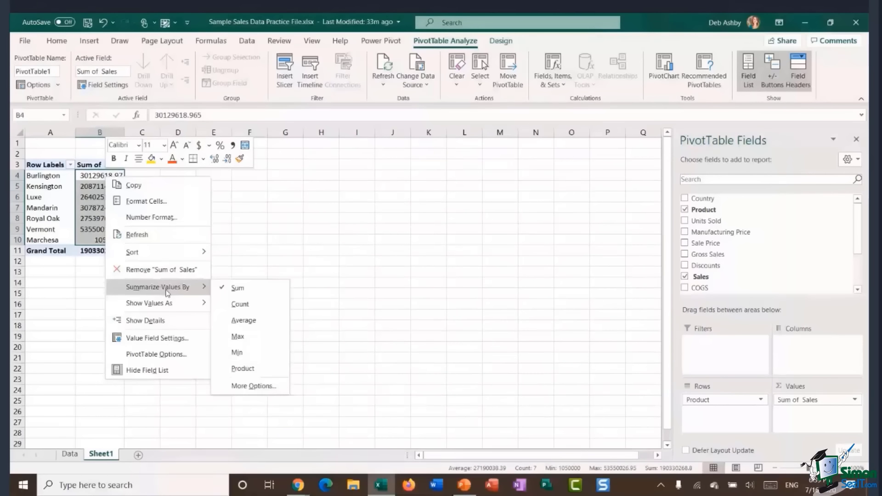
click(267, 304)
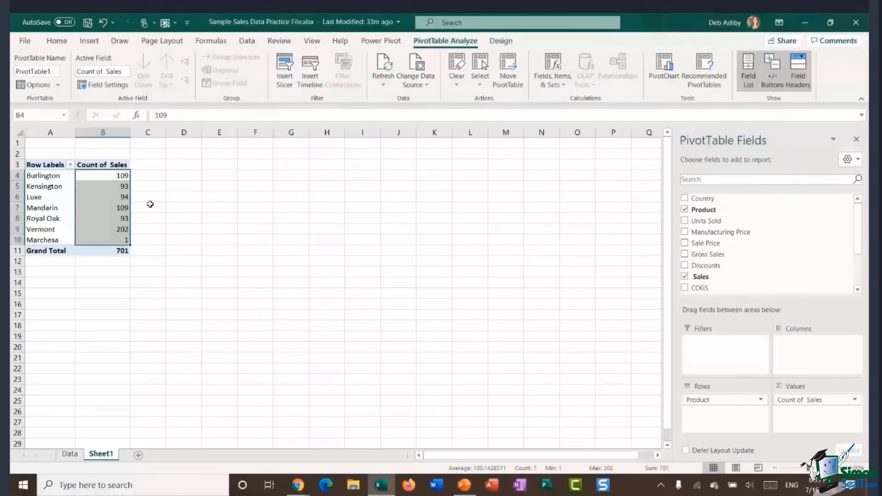
key(ctrl+z)
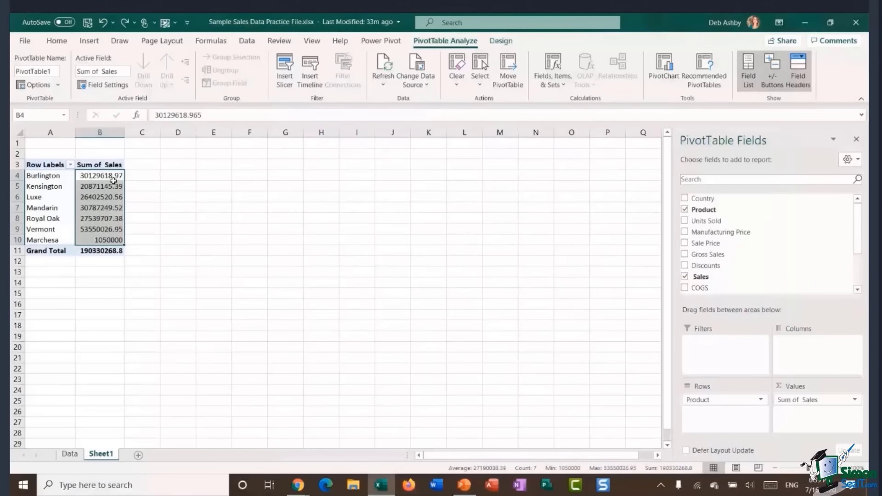
Try setting the Sales field to Count through its Value Field Settings, and undo the change.
mouse_move(113, 181)
click(856, 400)
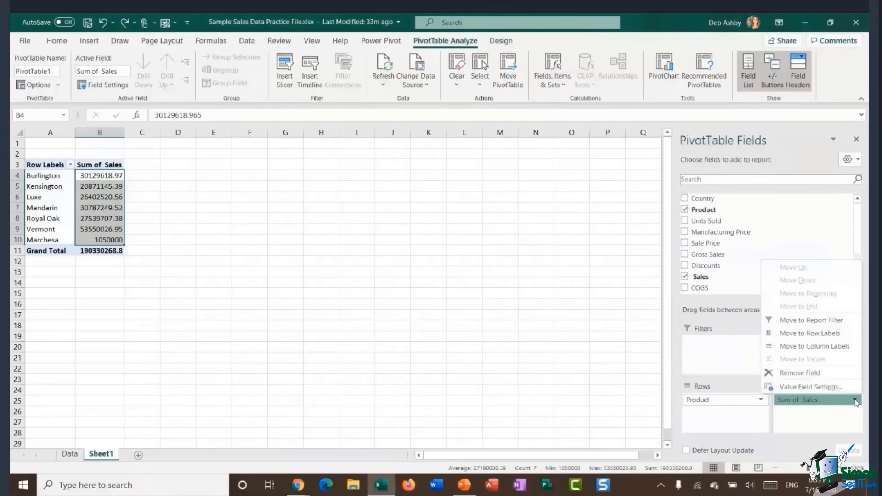
click(825, 388)
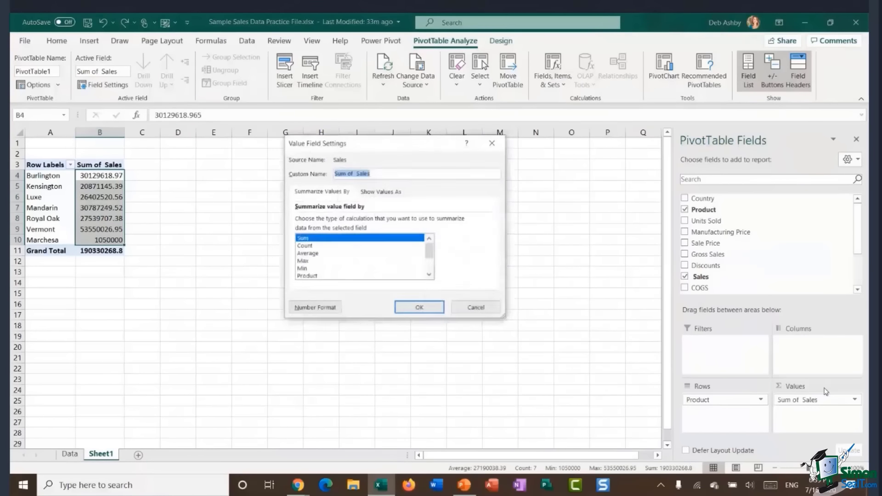
click(317, 247)
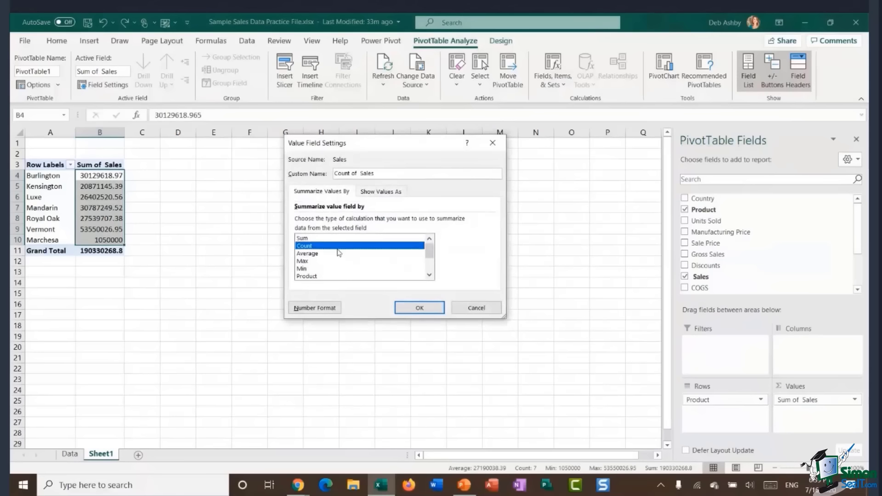
click(431, 308)
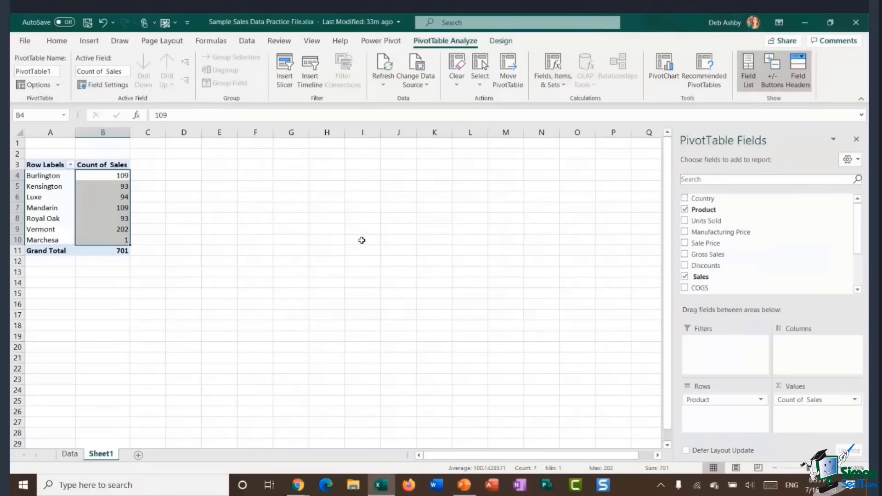
key(ctrl+z)
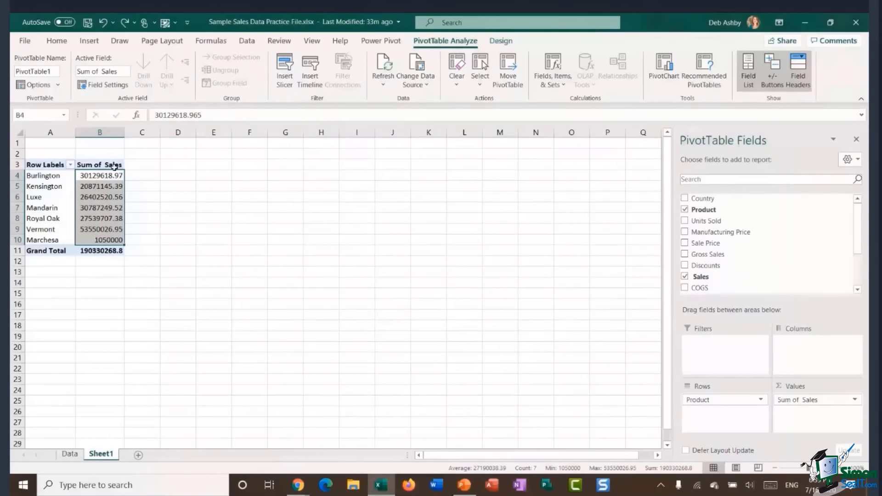
Widen the pivot table's Row Labels and Sum of Sales columns.
drag(75, 132, 184, 133)
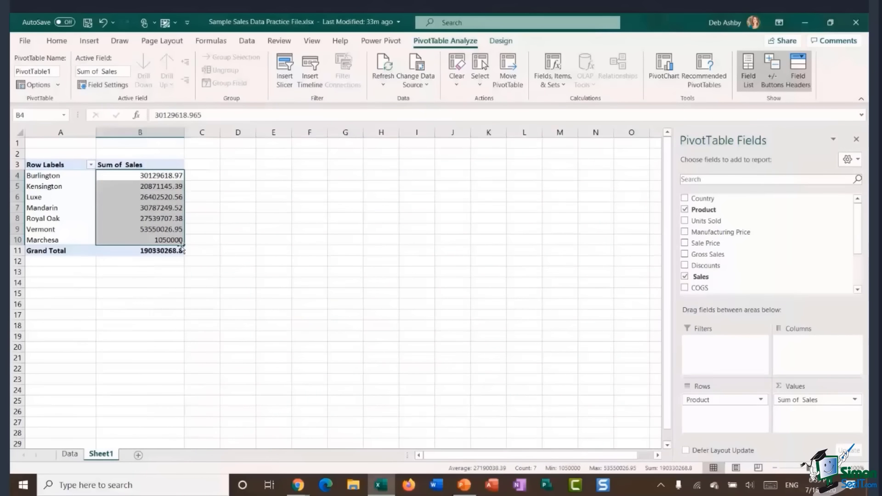
Rename the pivot table's Row Labels header to Product.
click(44, 166)
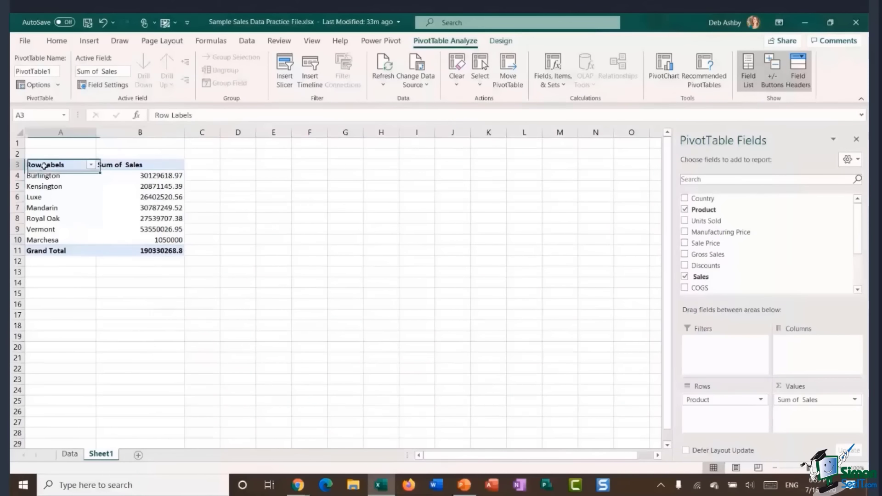
key(Right)
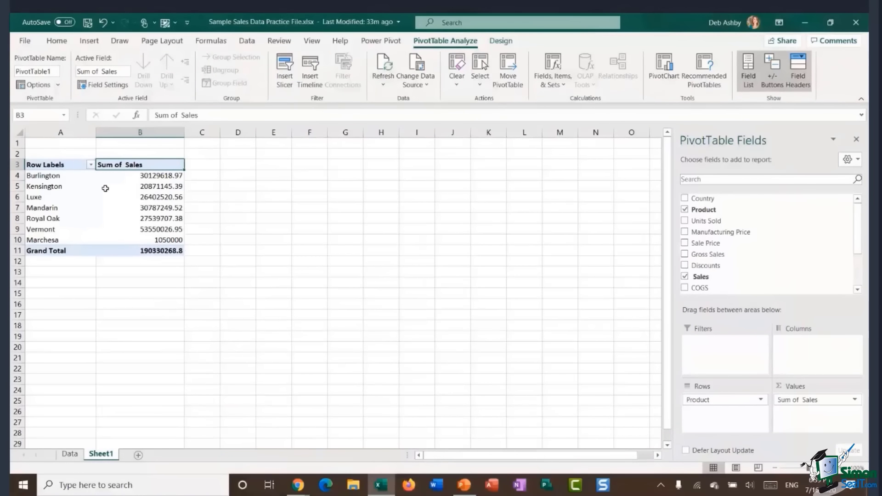
click(55, 164)
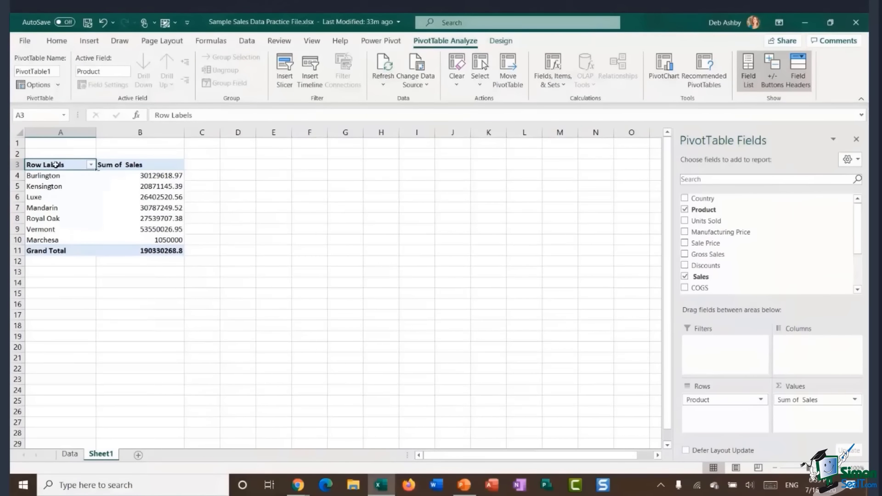
text(Produc)
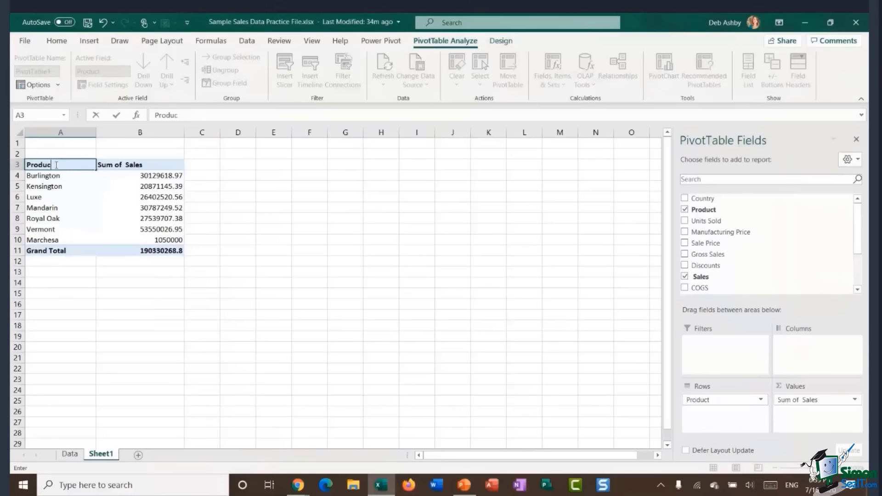
text(t)
key(Return)
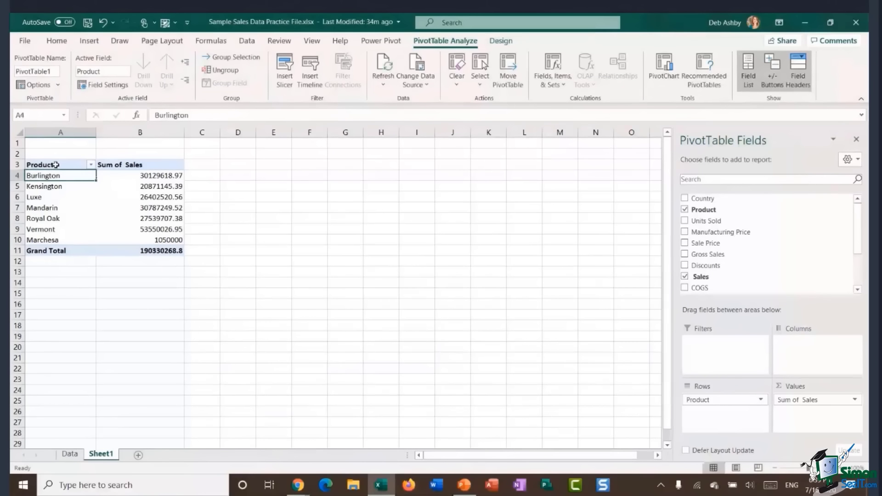
Rename the Sum of Sales header to Total Sales and widen both pivot table columns slightly.
click(136, 166)
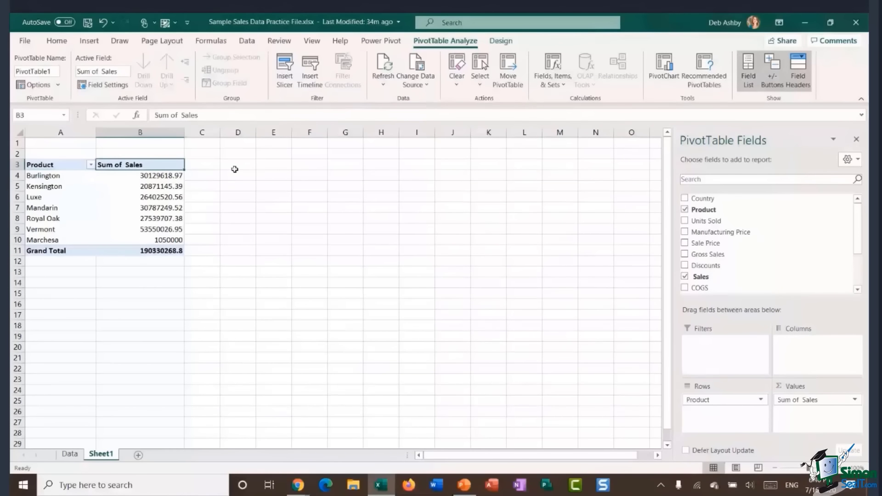
text(Total Sl)
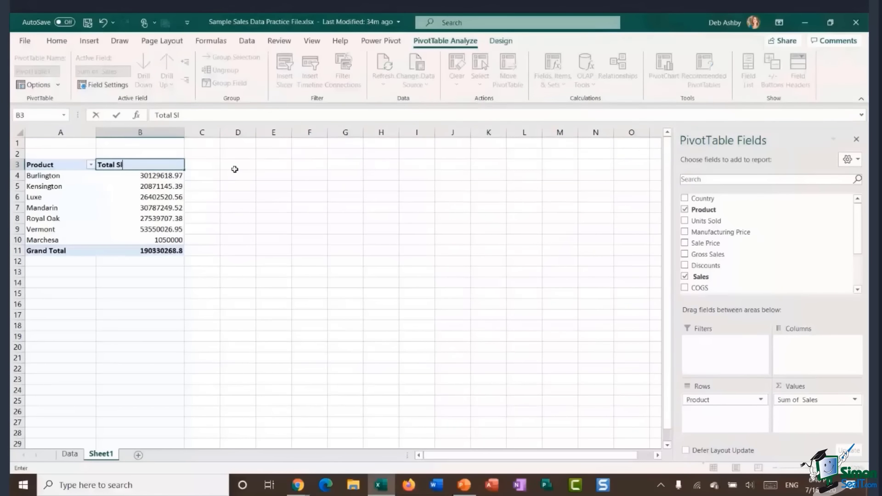
key(BackSpace)
text(ales)
key(Return)
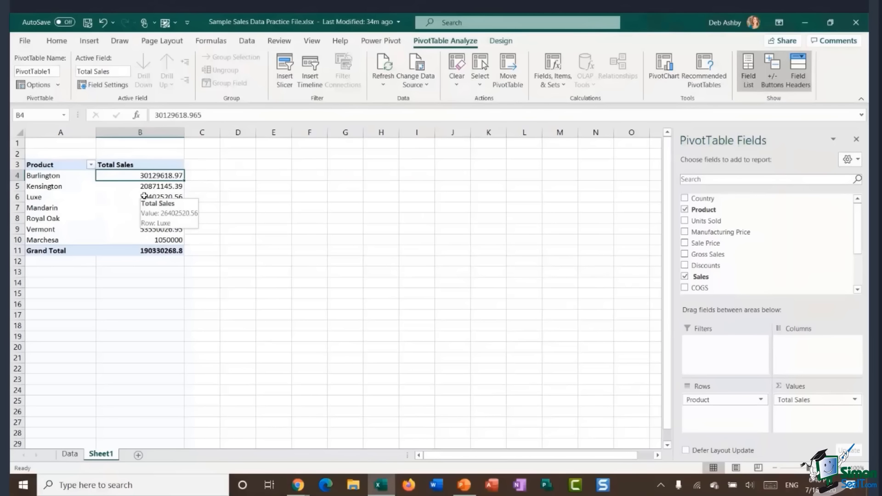
drag(96, 132, 102, 132)
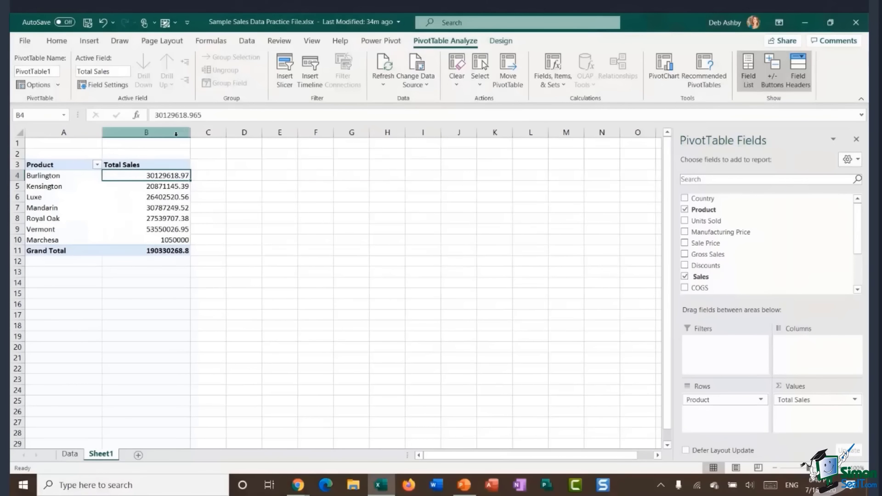
drag(191, 133, 196, 133)
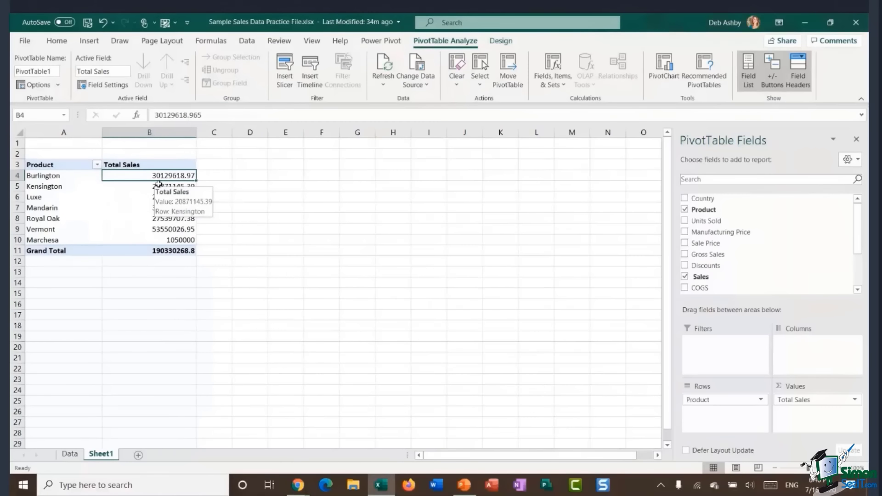
drag(140, 175, 147, 237)
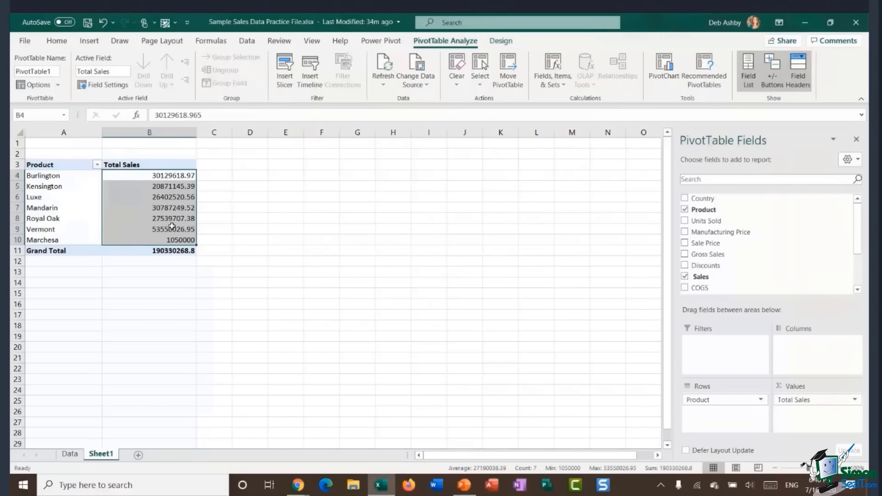
click(238, 195)
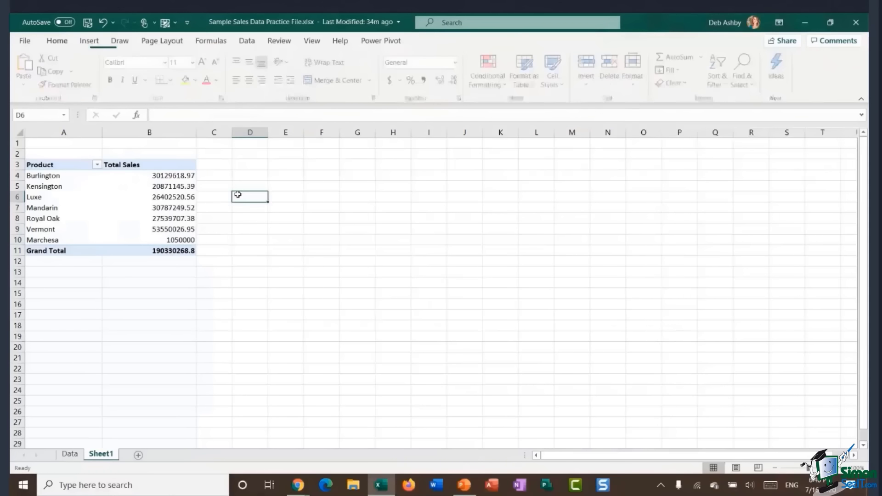
click(190, 195)
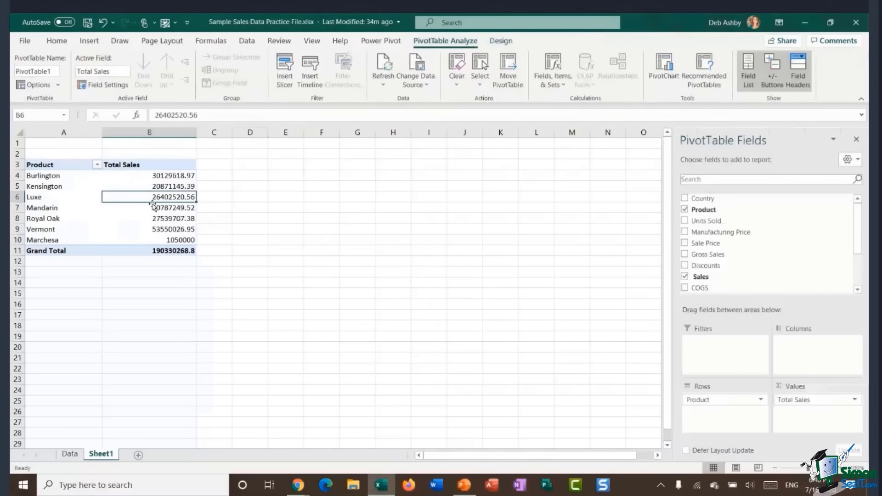
drag(137, 175, 156, 240)
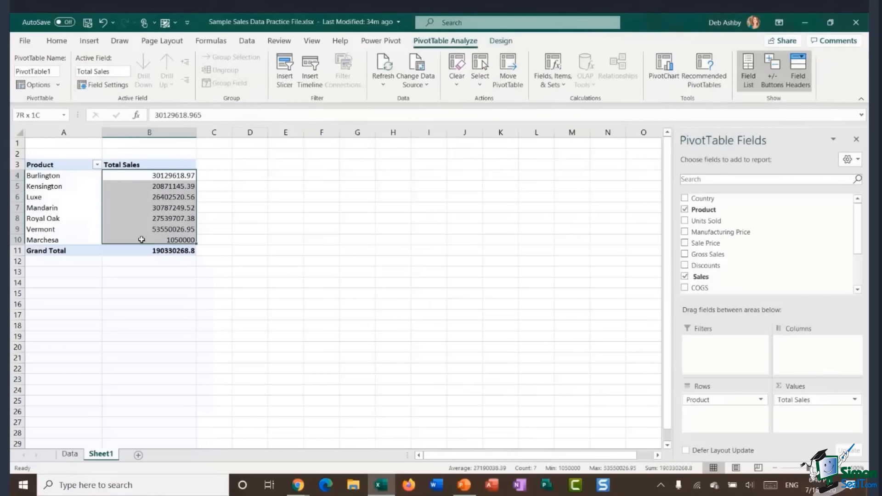
click(56, 40)
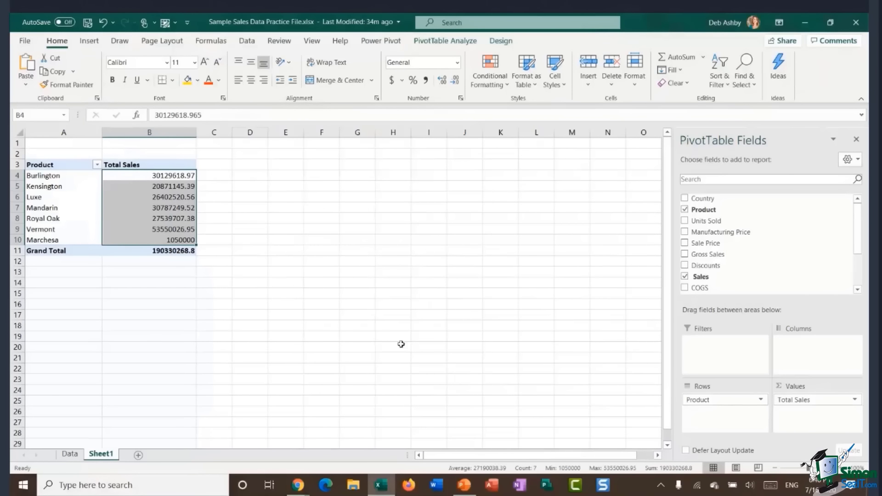
Set the Total Sales field's number format to Accounting with the $ symbol and 0 decimal places through its Value Field Settings.
click(156, 180)
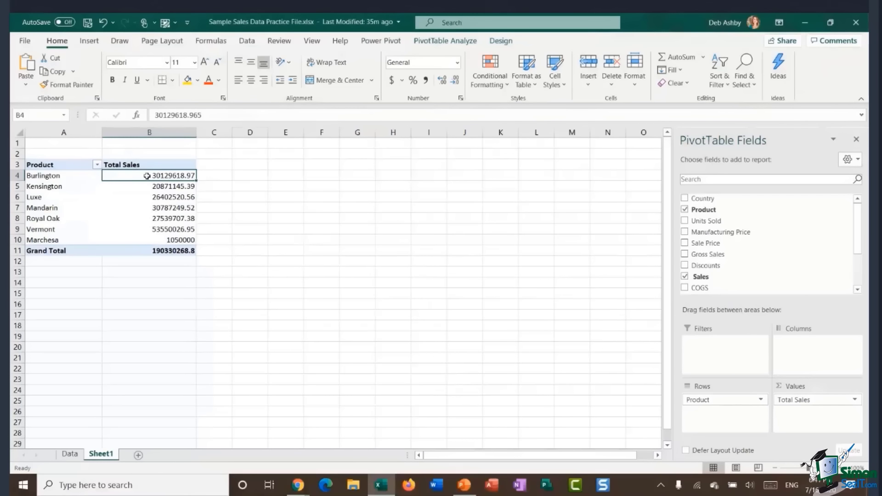
right_click(149, 177)
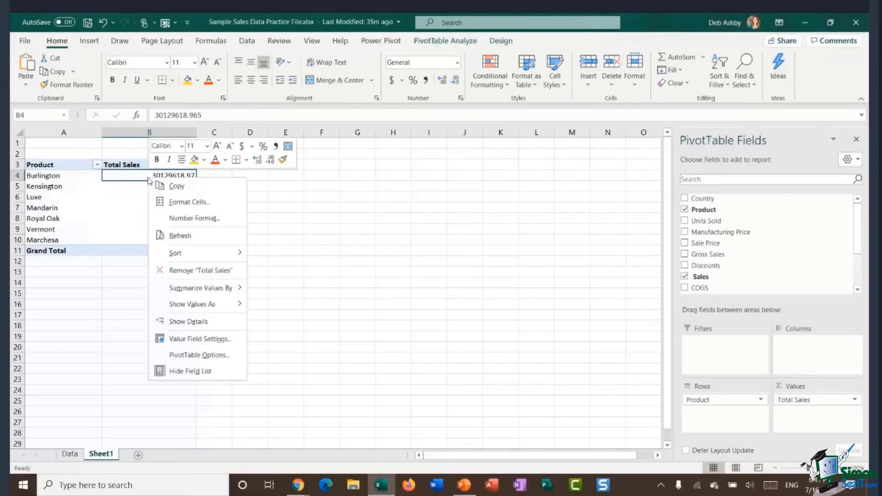
click(199, 340)
drag(205, 251, 202, 221)
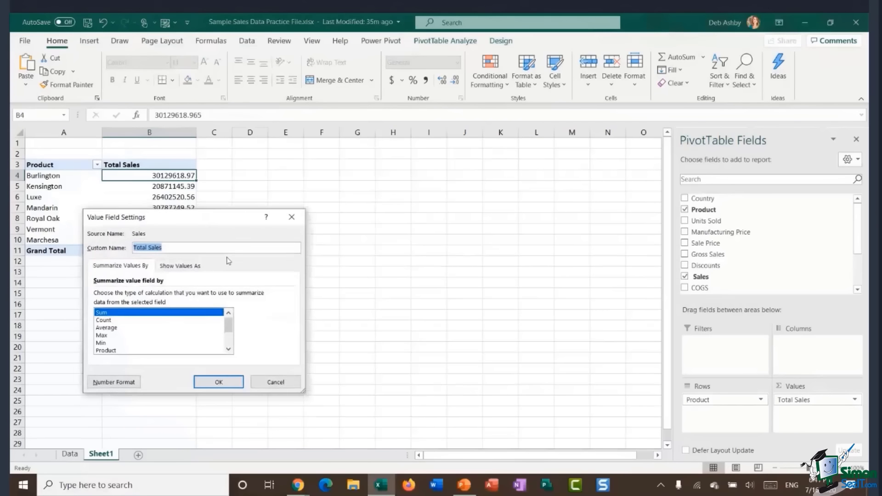
click(118, 389)
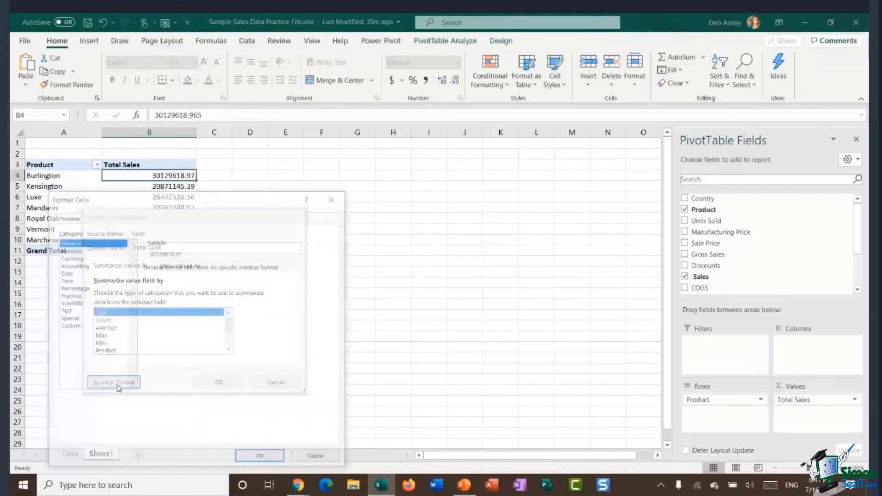
drag(191, 204, 379, 159)
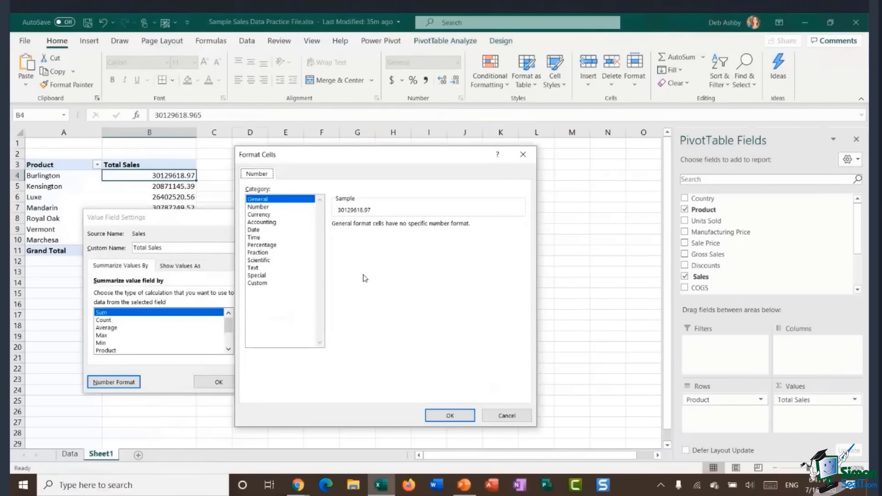
click(253, 223)
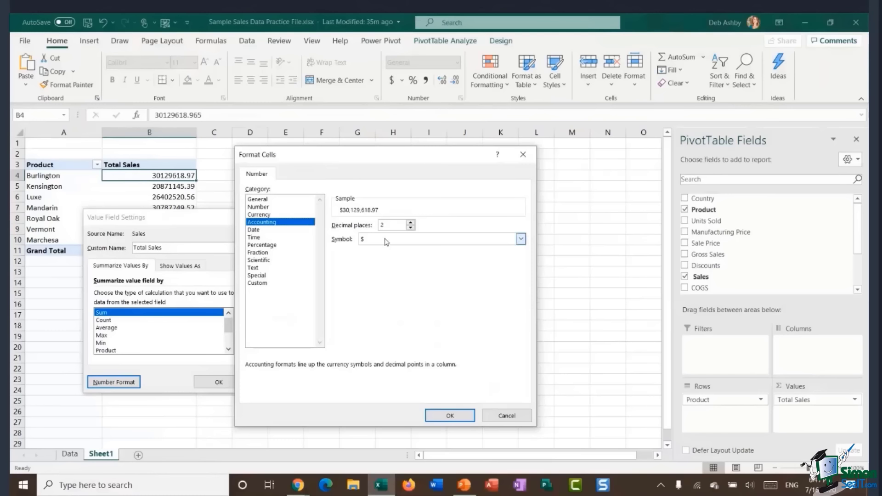
click(411, 228)
click(410, 228)
click(452, 415)
click(236, 383)
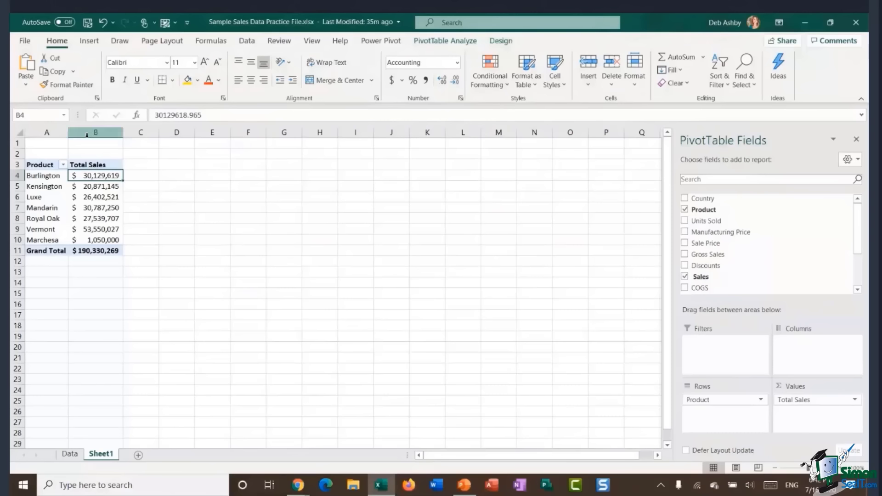
Turn off Autofit column widths on update in the PivotTable options.
mouse_move(93, 175)
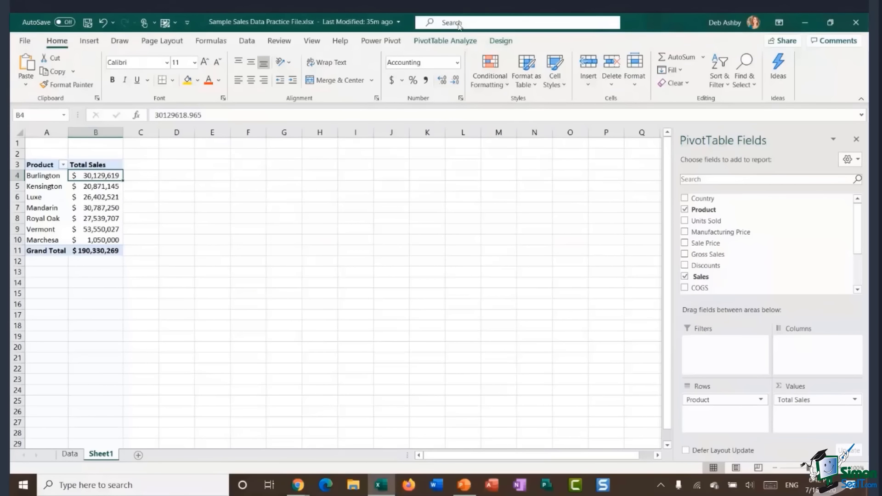
click(449, 42)
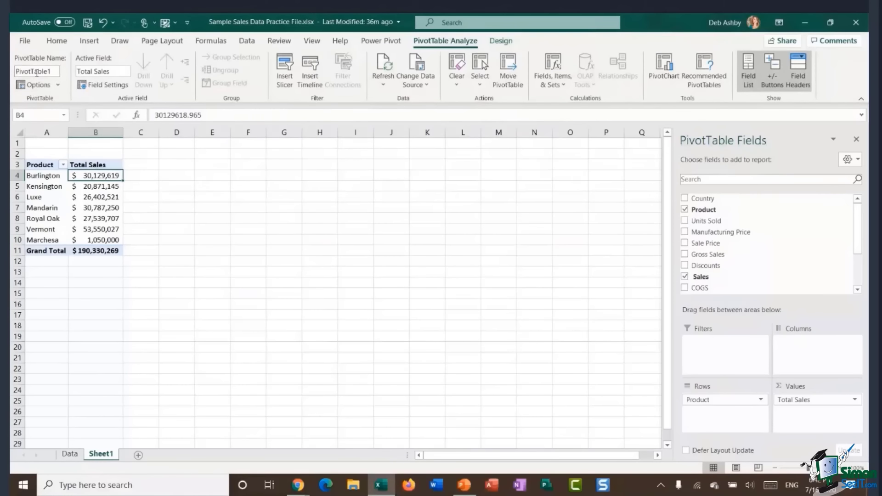
click(41, 86)
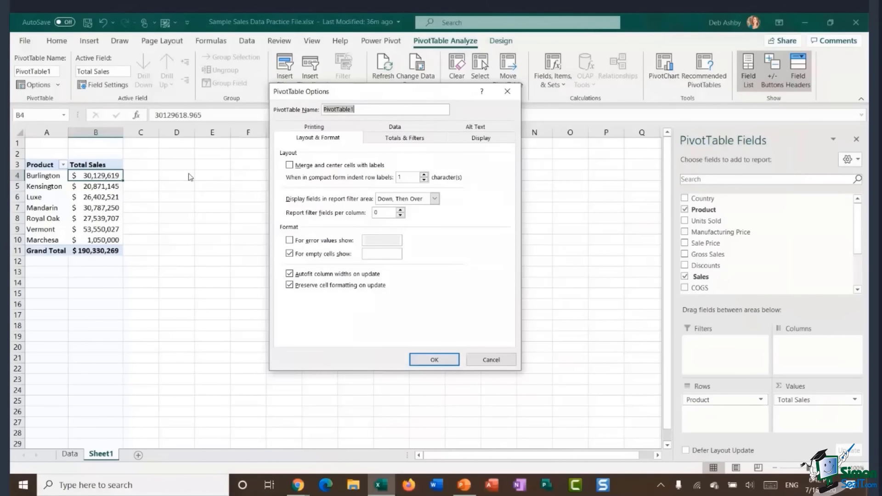
click(290, 275)
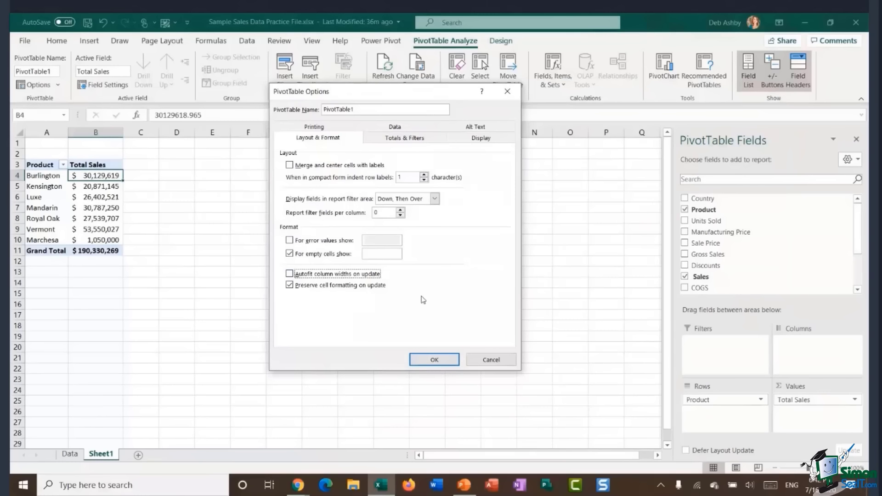
click(423, 359)
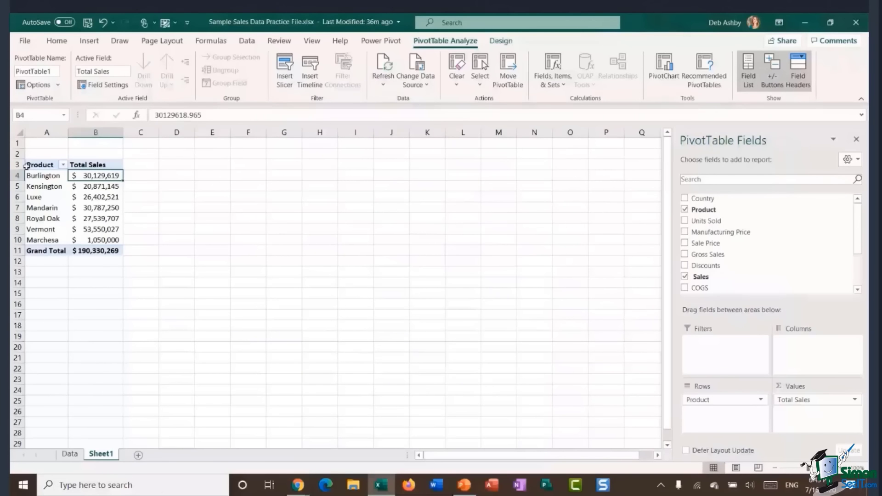
Add the Date field to the pivot table's Columns area.
key(Down)
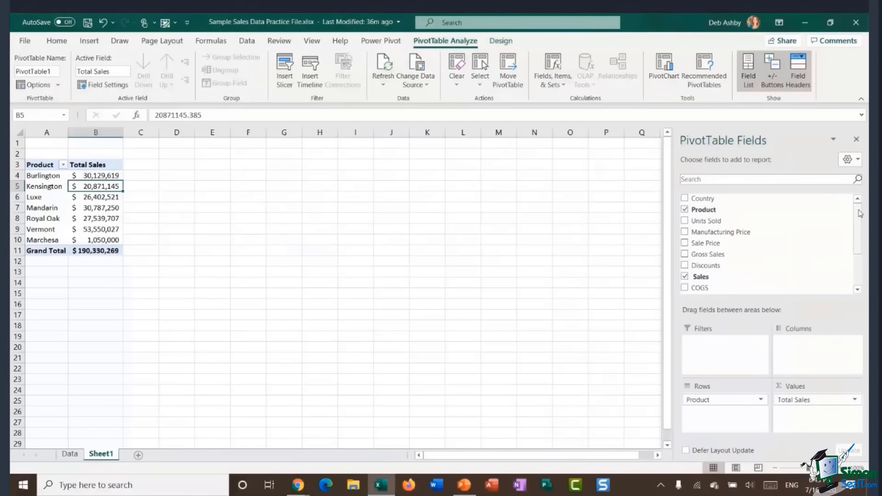
drag(859, 212, 862, 240)
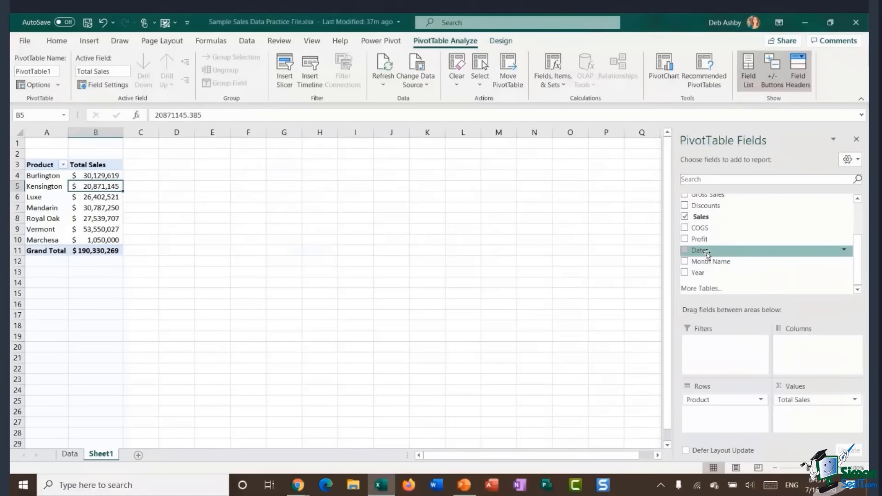
drag(706, 254, 817, 368)
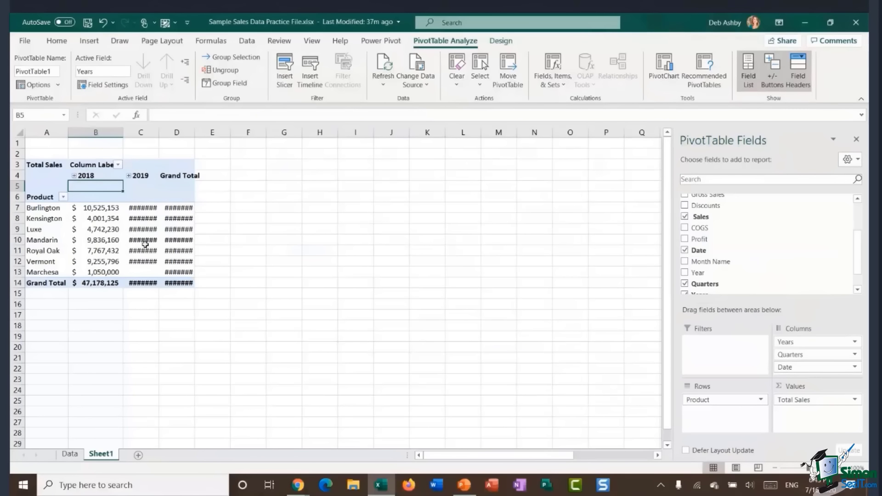
Widen the 2019 column and fit the Grand Total column to its contents.
mouse_move(151, 240)
drag(159, 132, 175, 133)
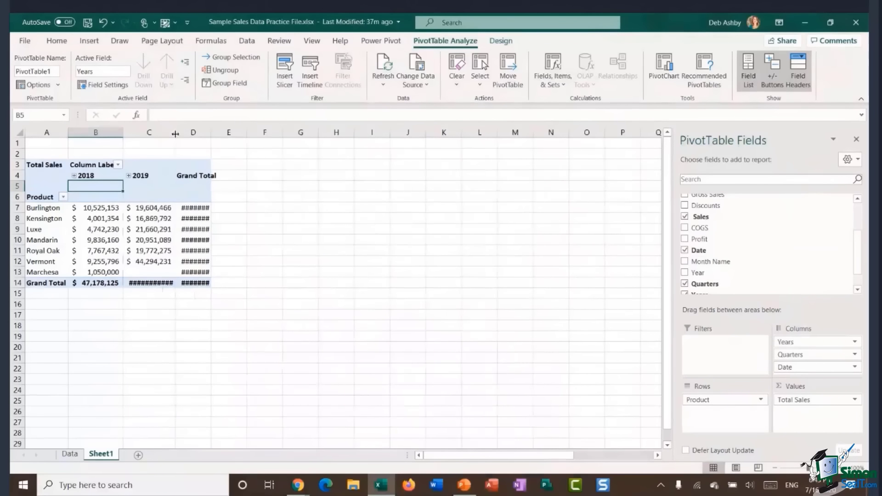
double_click(211, 133)
Turn Autofit column widths on update back on in the PivotTable options.
click(156, 240)
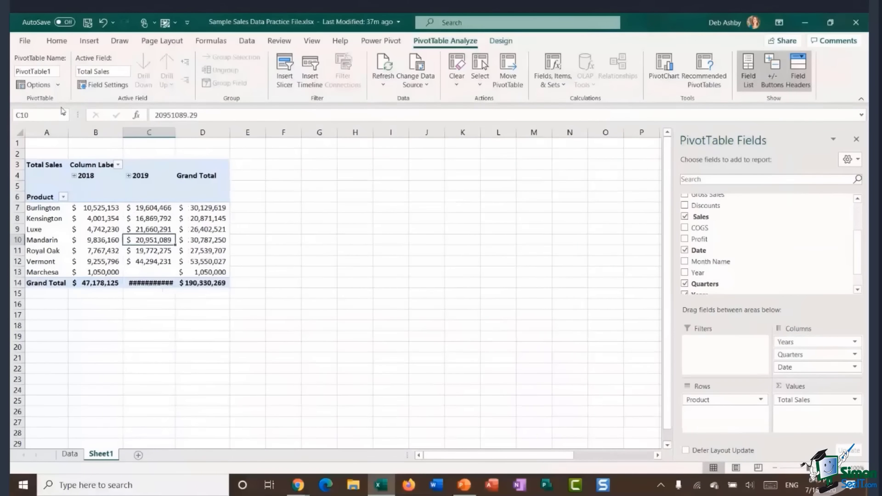
click(37, 84)
click(290, 274)
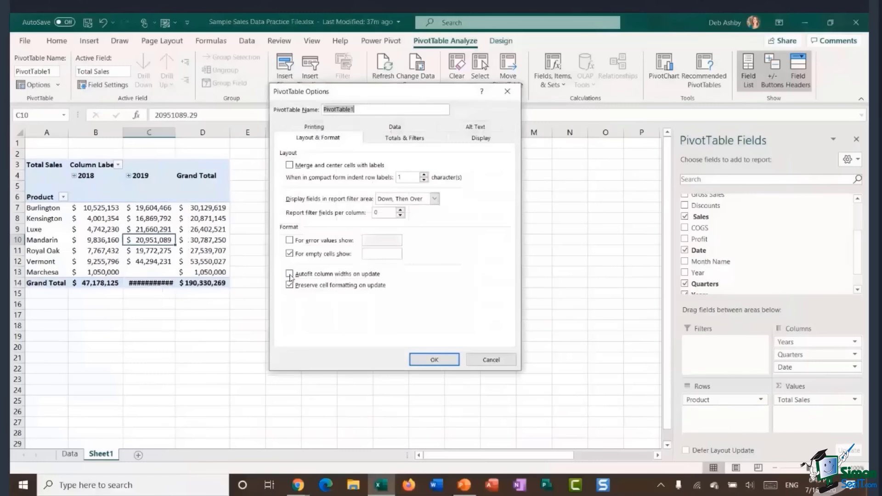
click(446, 360)
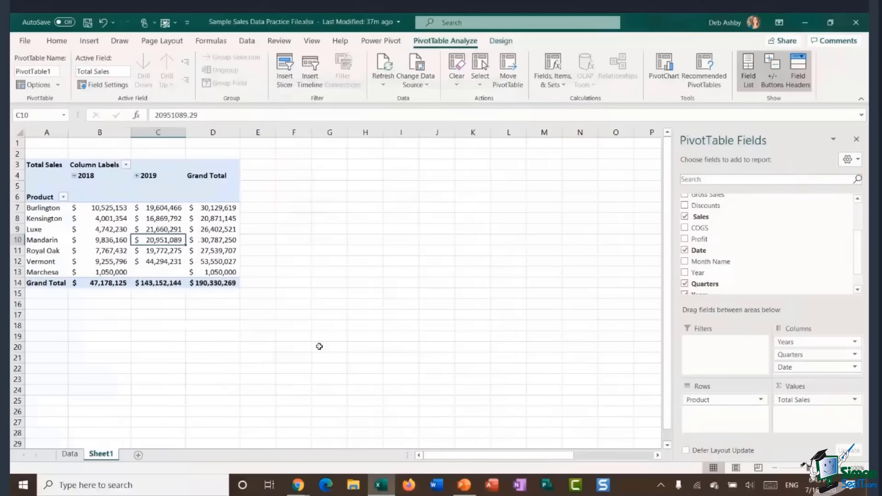
mouse_move(203, 254)
scroll(754, 257, down, 1)
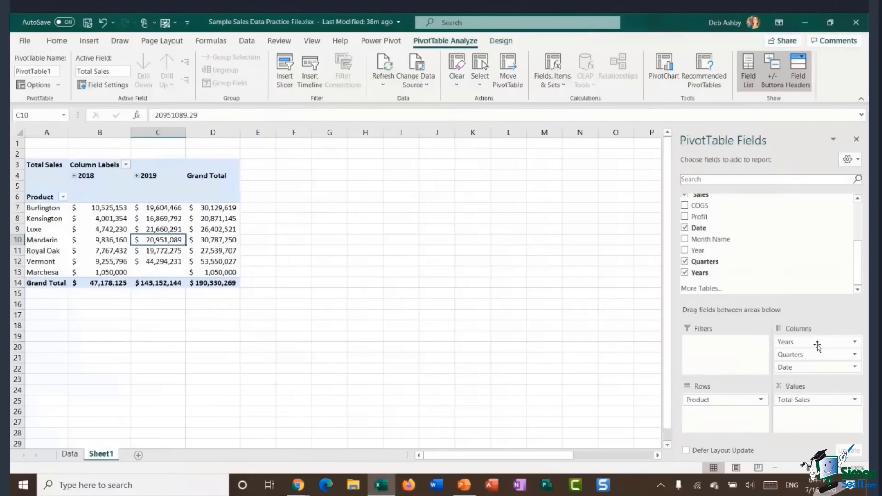
Expand the 2018 and 2019 columns into quarters, and expand 2018's Qtr3 and Qtr4 into months.
drag(857, 264, 863, 226)
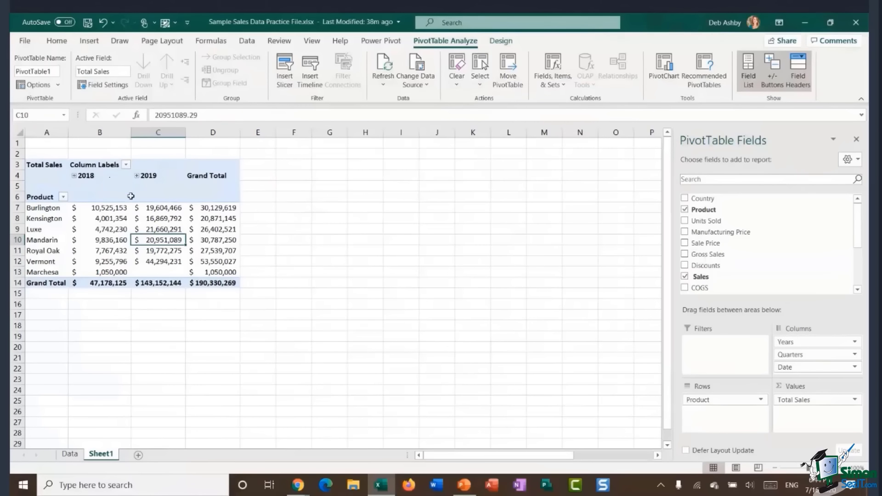
click(74, 176)
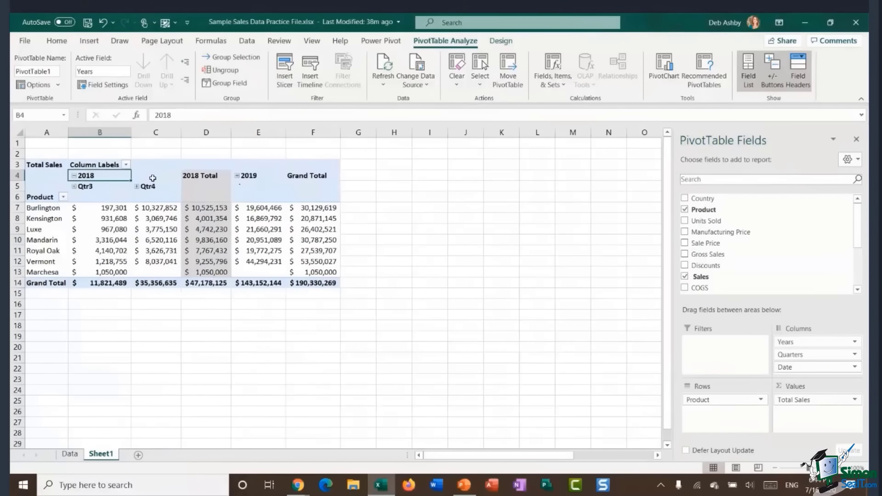
click(237, 175)
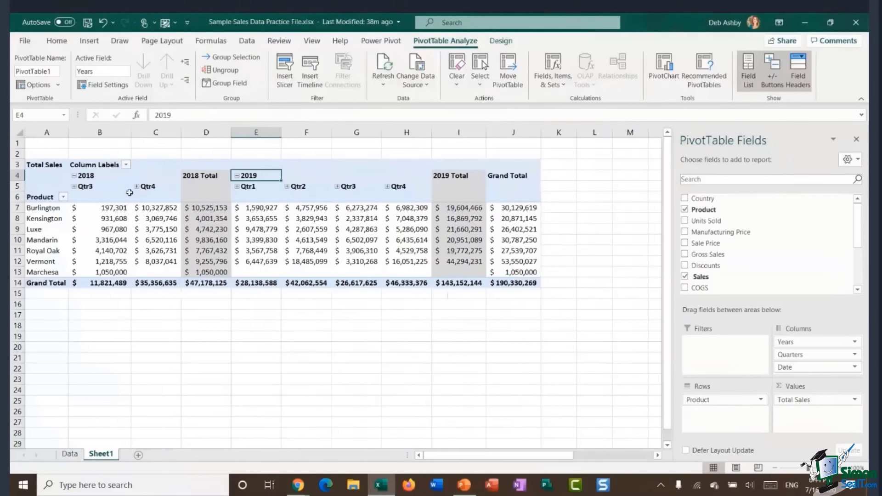
click(74, 187)
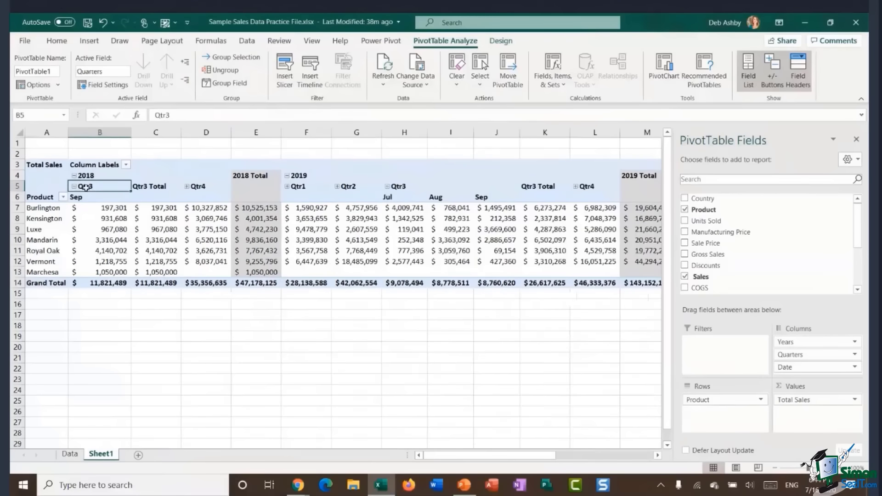
click(186, 186)
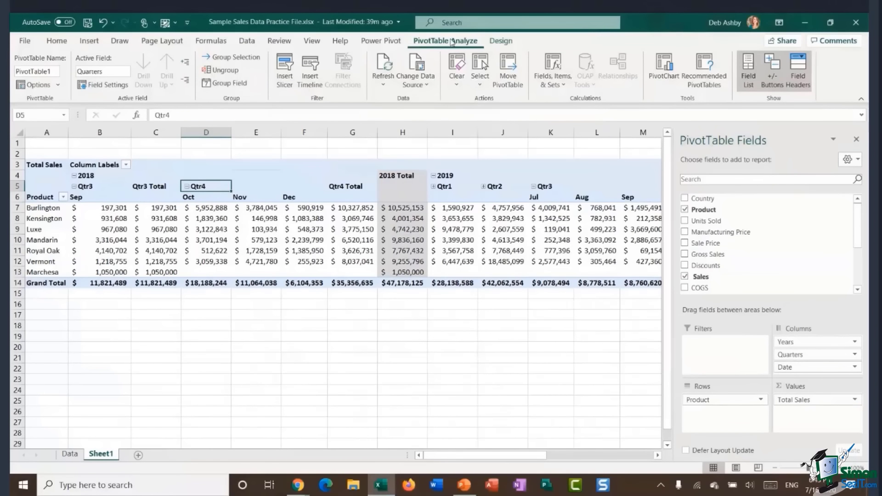
Collapse the pivot table's column labels from months and quarters back to years.
click(186, 81)
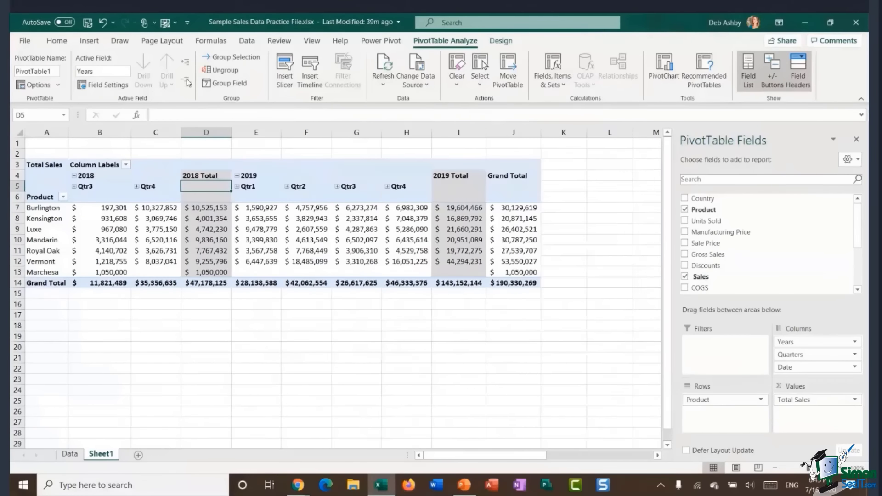
click(267, 227)
click(150, 193)
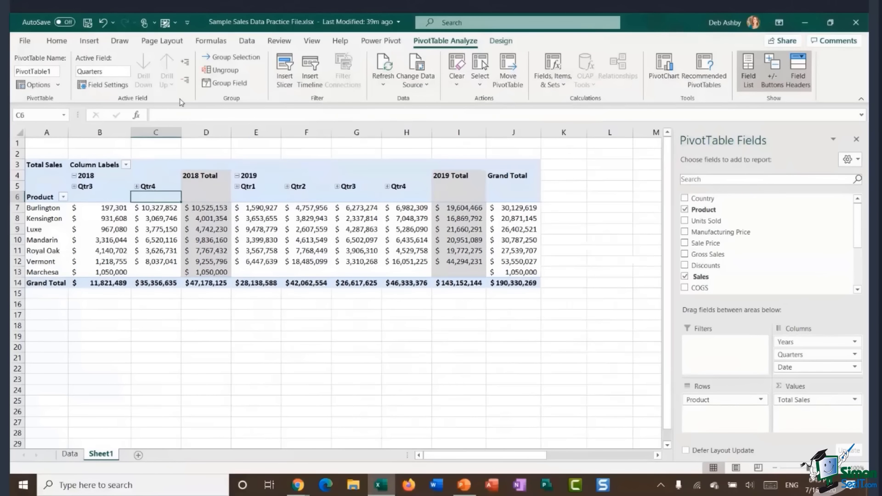
click(186, 81)
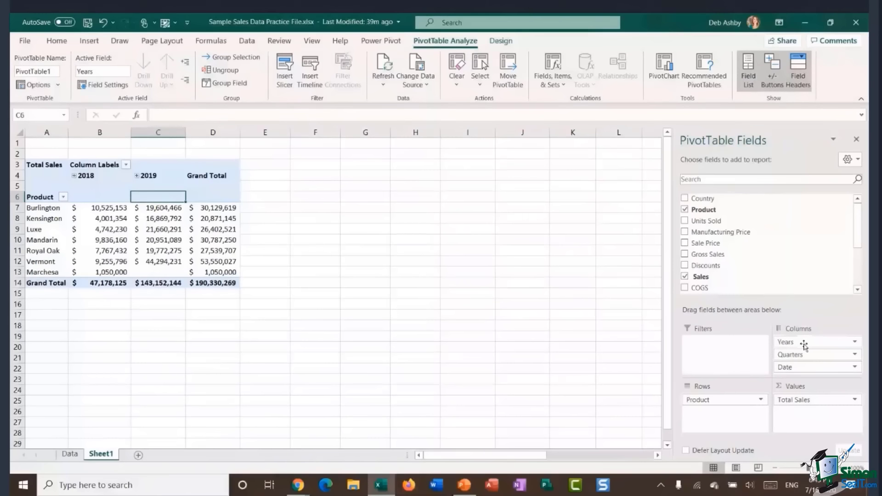
Remove the Years and Quarters fields from the pivot table's Columns area and undo both removals.
drag(803, 345, 666, 354)
drag(807, 345, 610, 335)
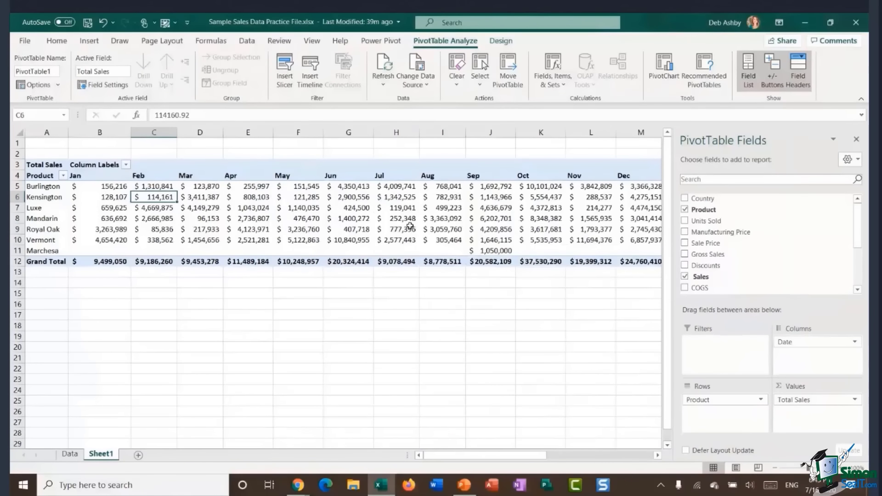
mouse_move(410, 225)
mouse_move(310, 206)
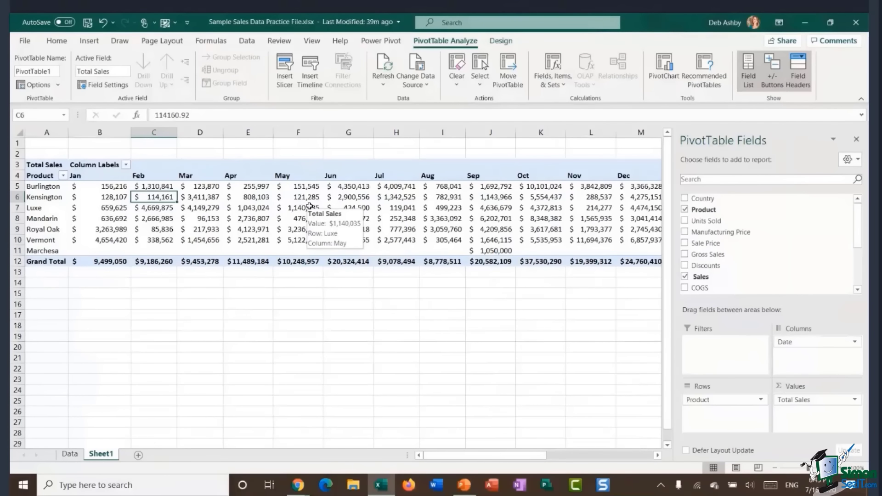
key(ctrl+z)
key(ctrl+z)
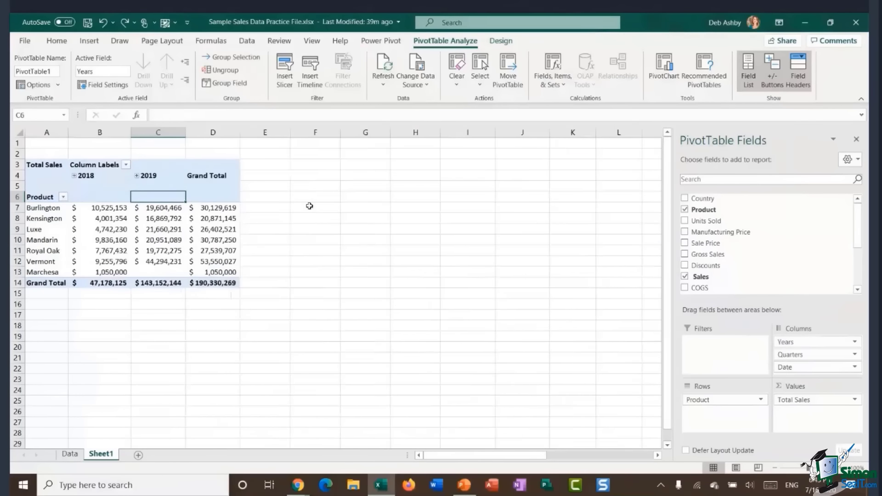
Group the pivot table's date field by Months only, clearing the Quarters and Years groupings.
click(97, 176)
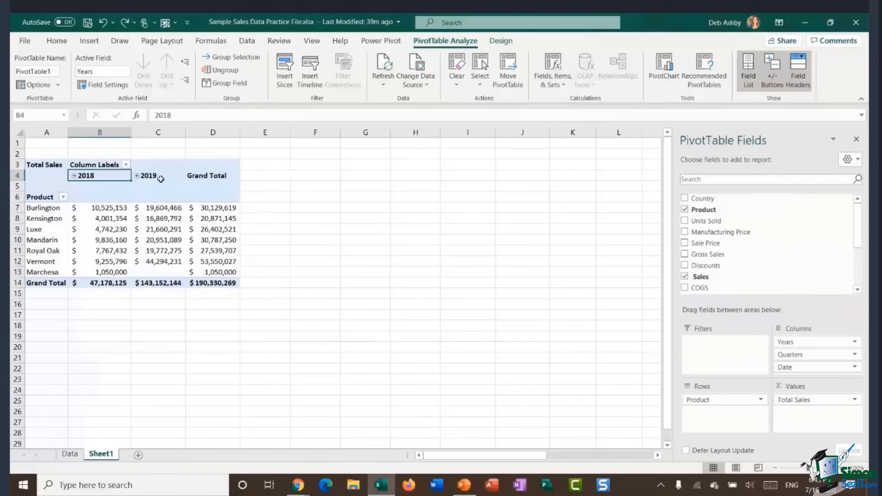
click(229, 84)
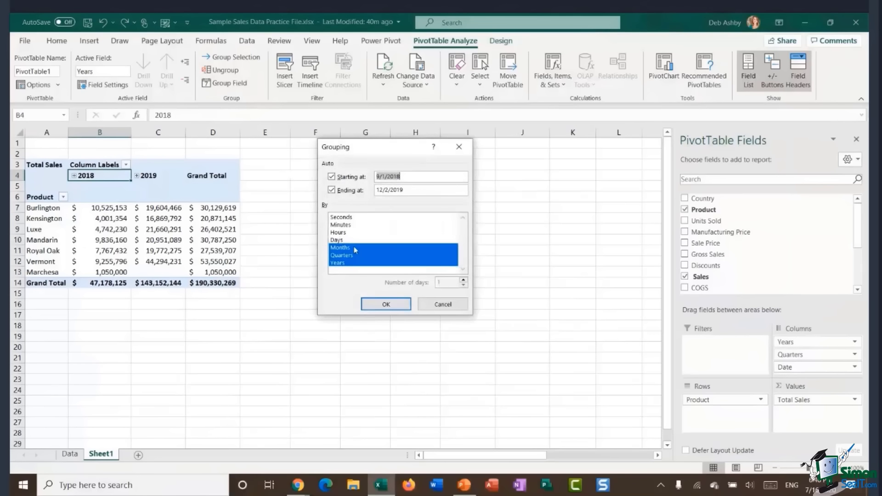
drag(383, 148, 341, 141)
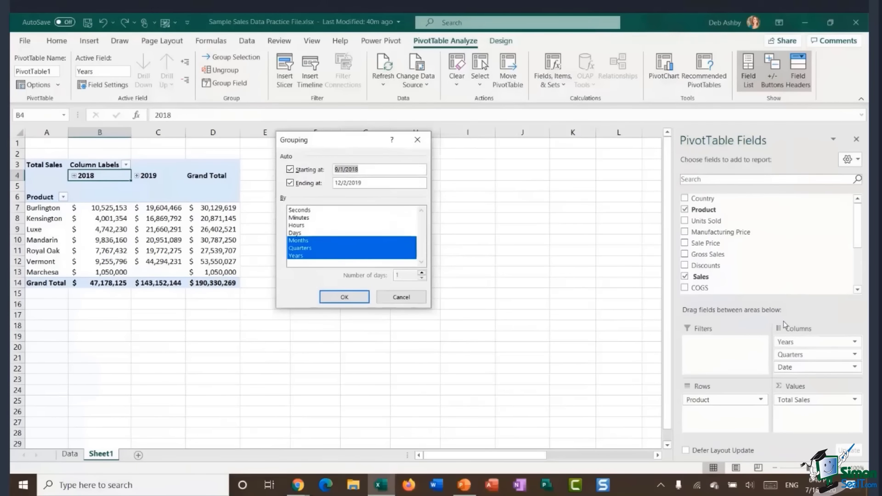
click(300, 242)
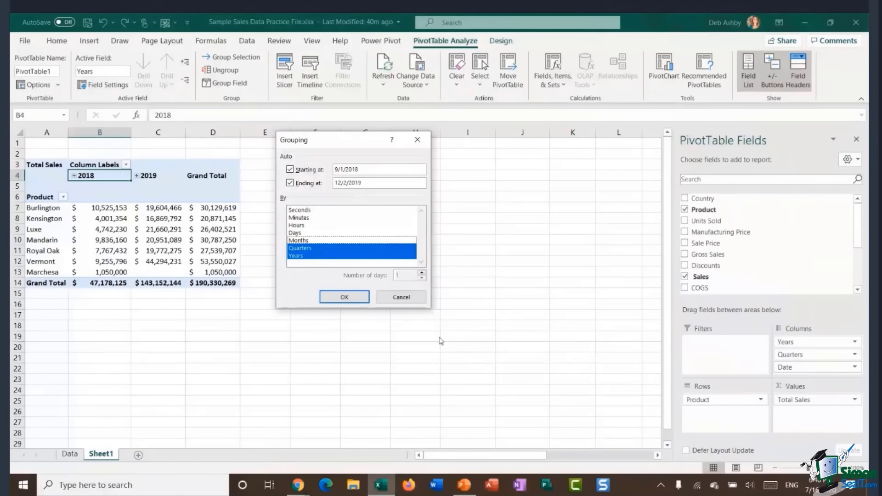
click(306, 240)
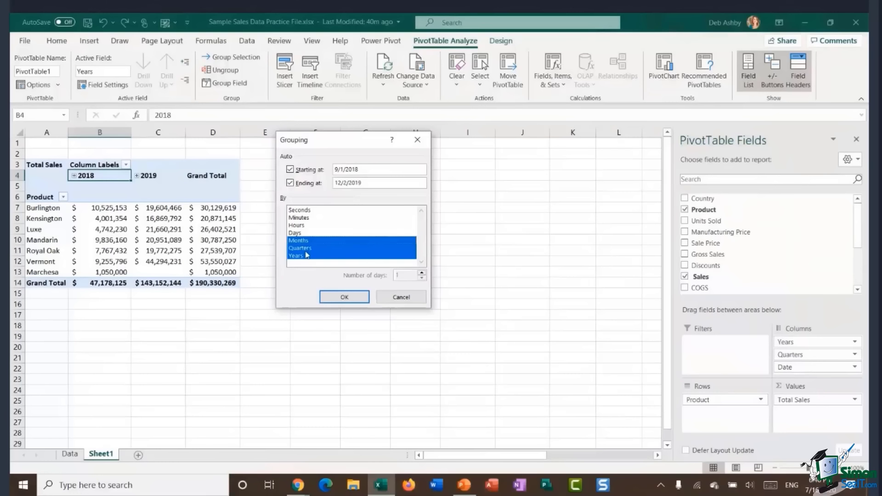
click(307, 248)
click(307, 256)
click(345, 298)
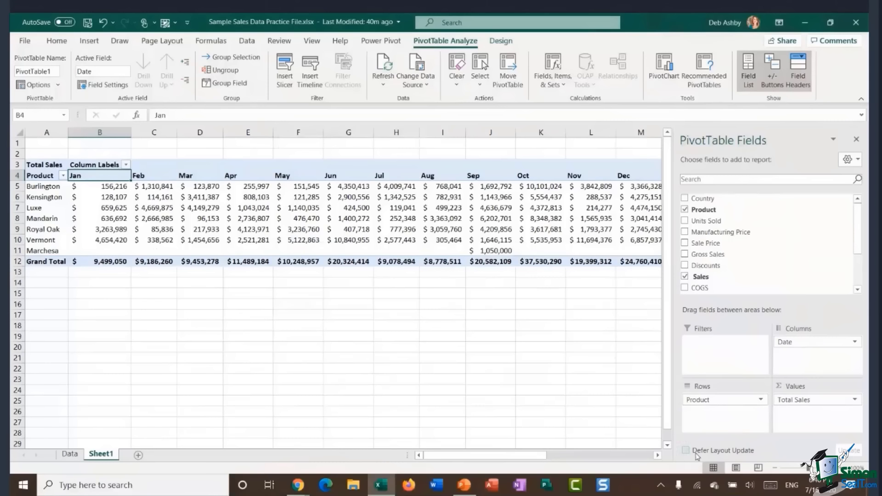
Swap the pivot table layout by moving Date to the Rows area and Product to the Columns area.
drag(796, 345, 704, 430)
drag(697, 400, 800, 356)
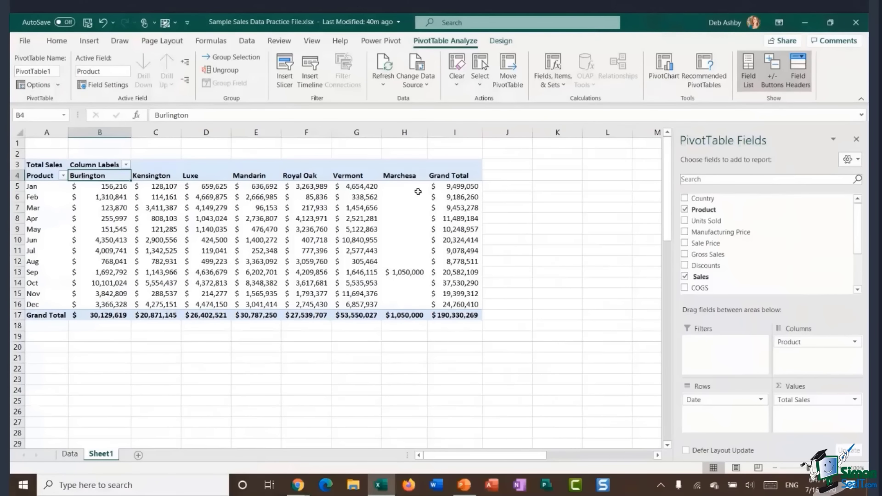
Examine the monthly values in the Marchesa column for empty cells.
drag(400, 186, 407, 305)
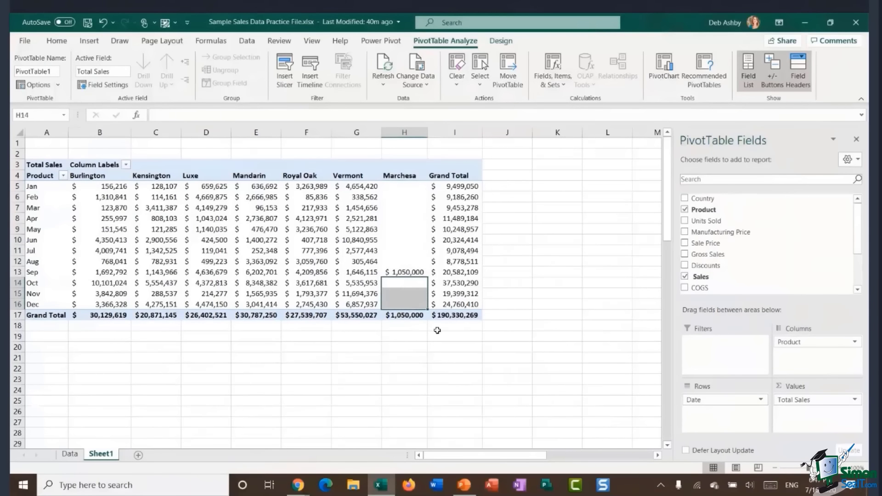
click(401, 189)
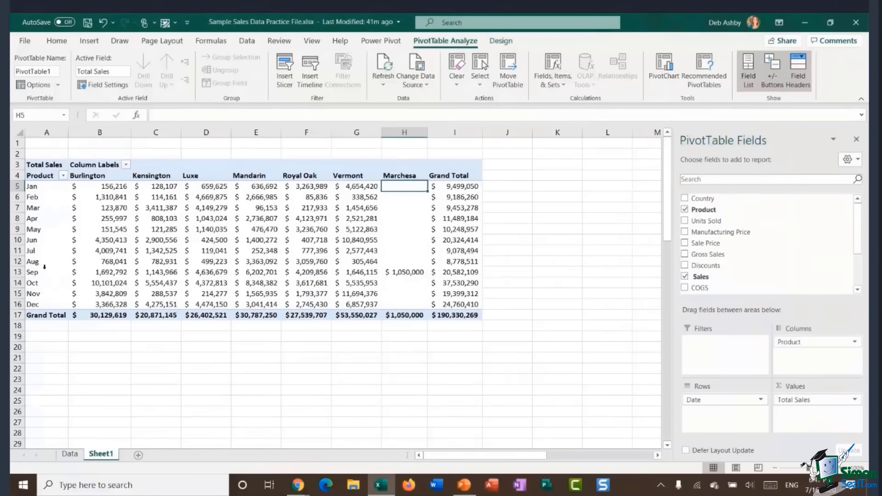
click(407, 273)
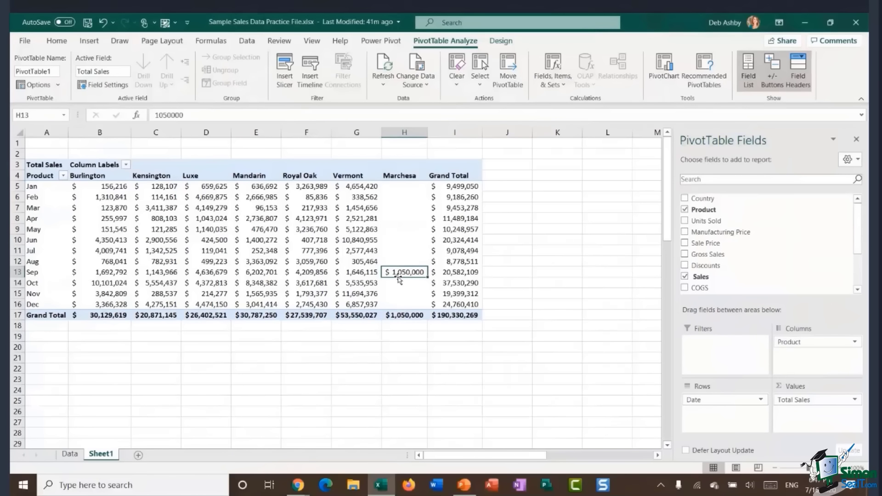
drag(415, 188, 413, 271)
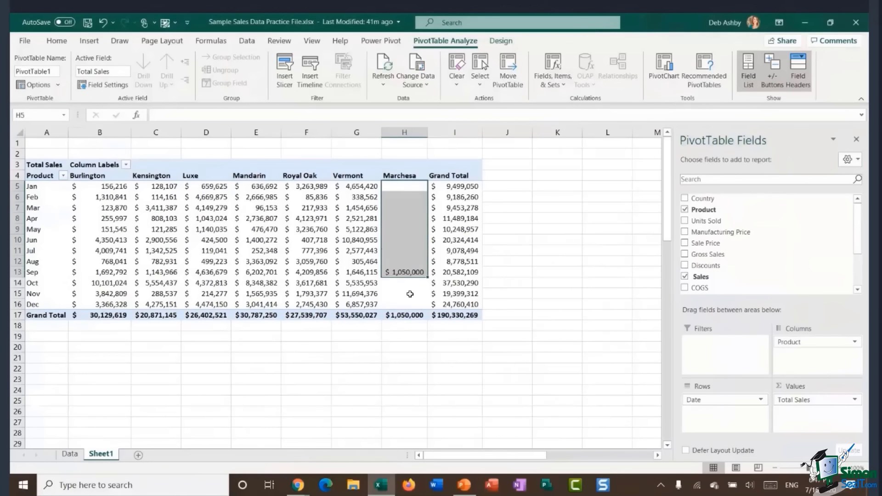
click(409, 283)
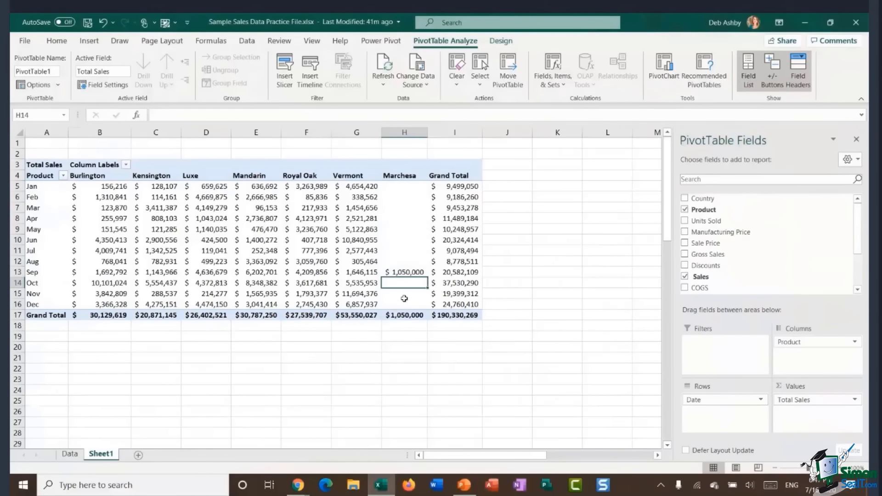
click(239, 240)
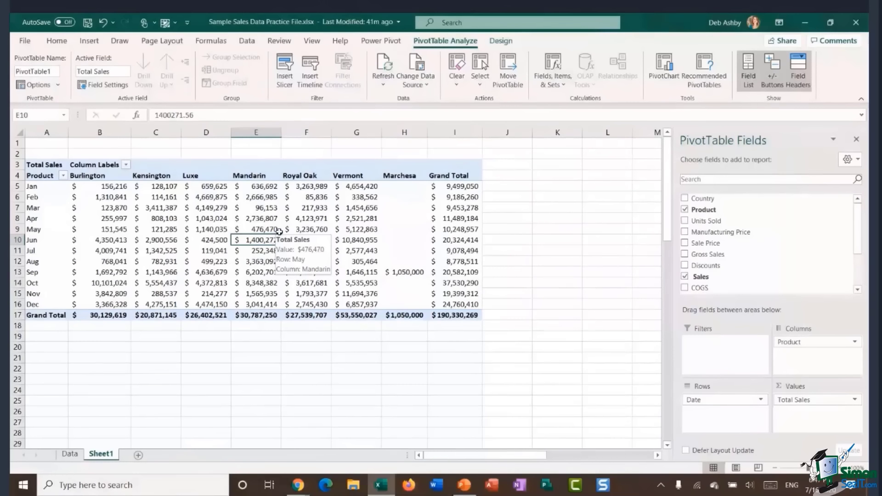
click(401, 251)
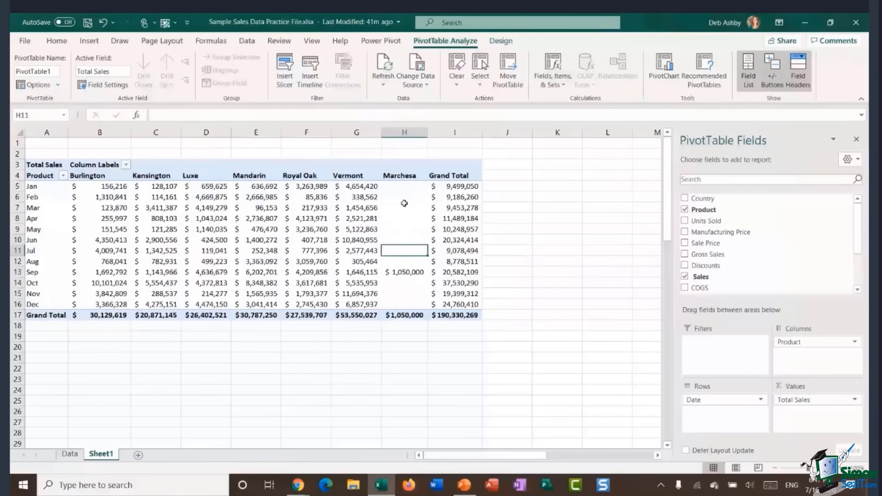
Set the PivotTable options to show 0 for empty cells and check the Marchesa column.
mouse_move(406, 203)
click(35, 85)
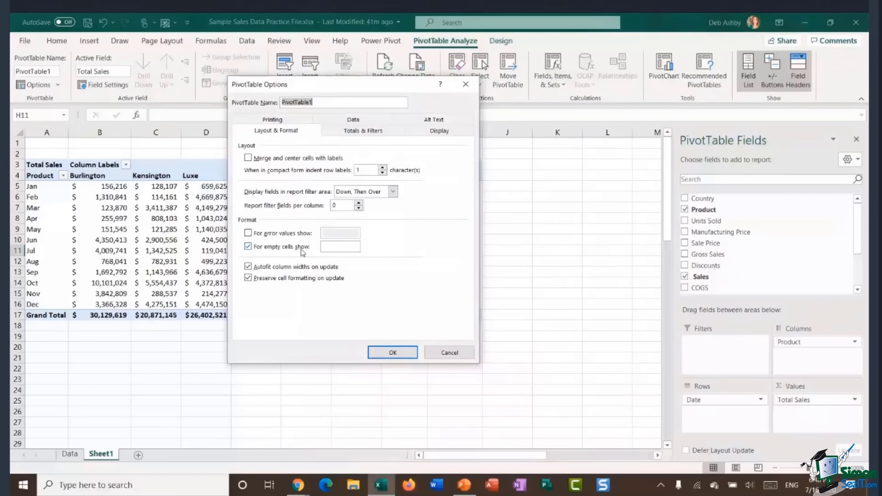
click(339, 248)
text(0)
key(Return)
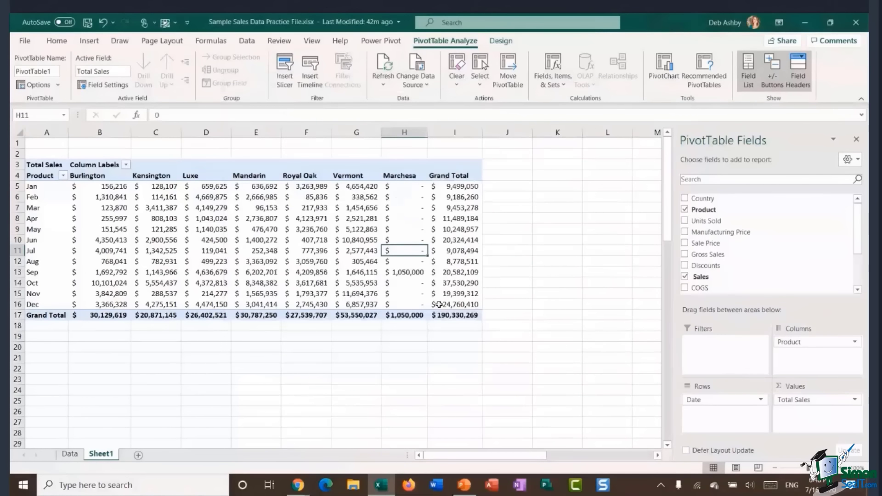
mouse_move(440, 305)
click(404, 187)
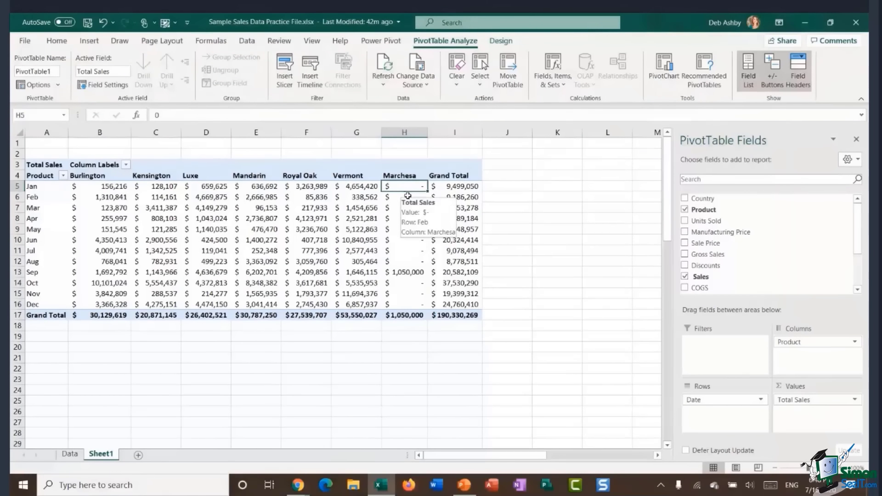
click(261, 217)
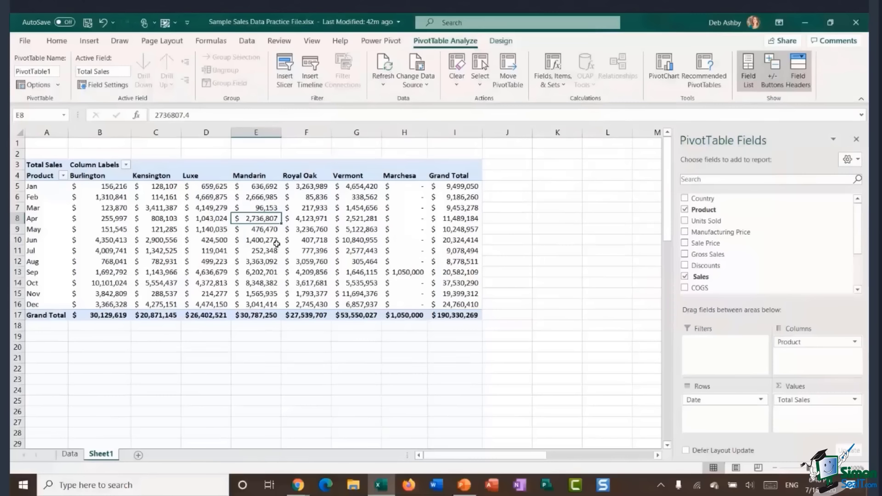
Rename the pivot table as Sales_by_Product.
mouse_move(276, 244)
click(50, 70)
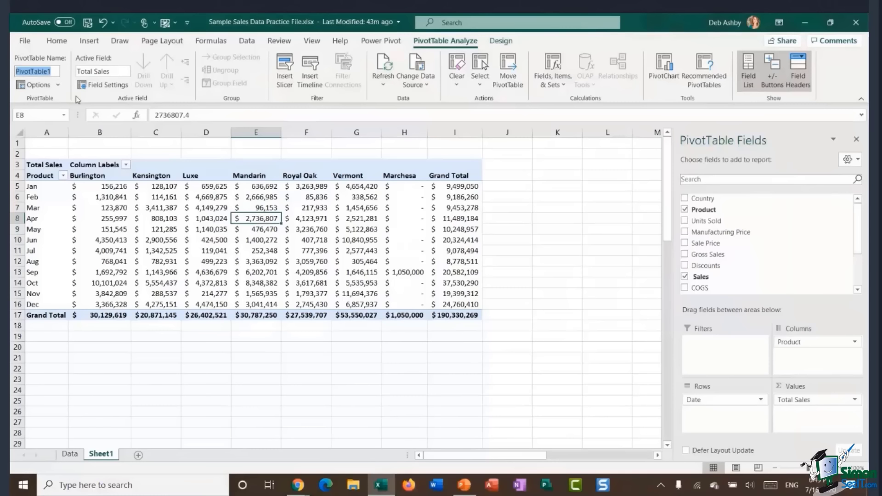
text(Sales)
text(_by)
text(_Pr)
text(oduct)
key(Return)
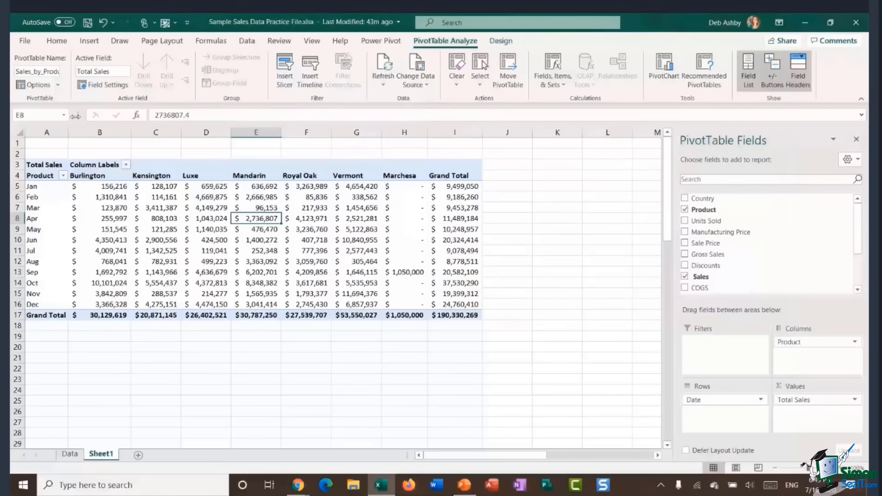
Create a new PivotTable style and name it DA Custom Style.
click(201, 227)
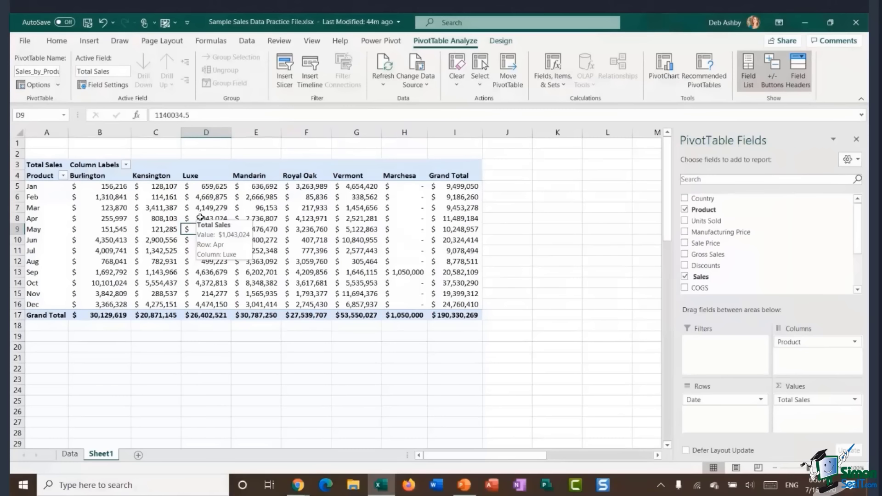
click(172, 221)
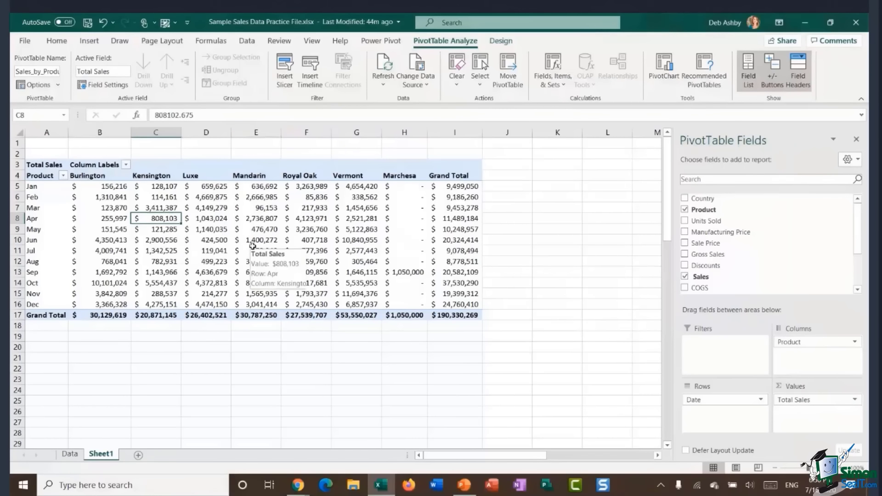
click(497, 42)
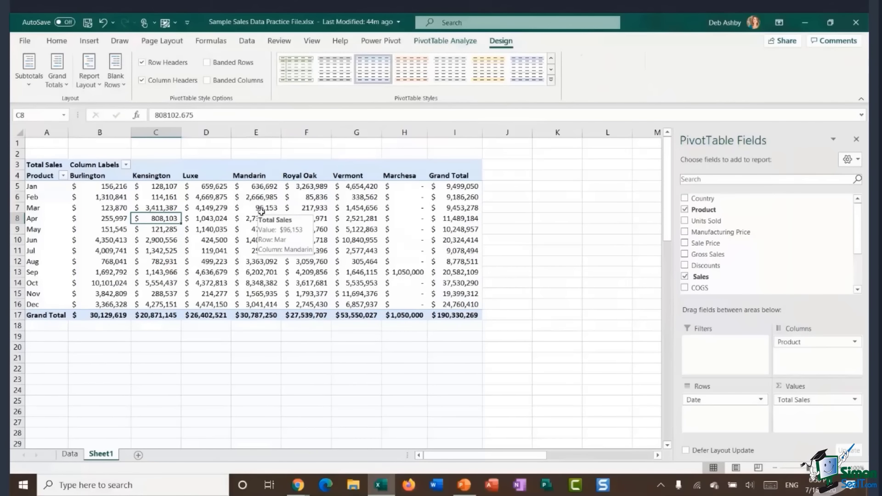
click(552, 82)
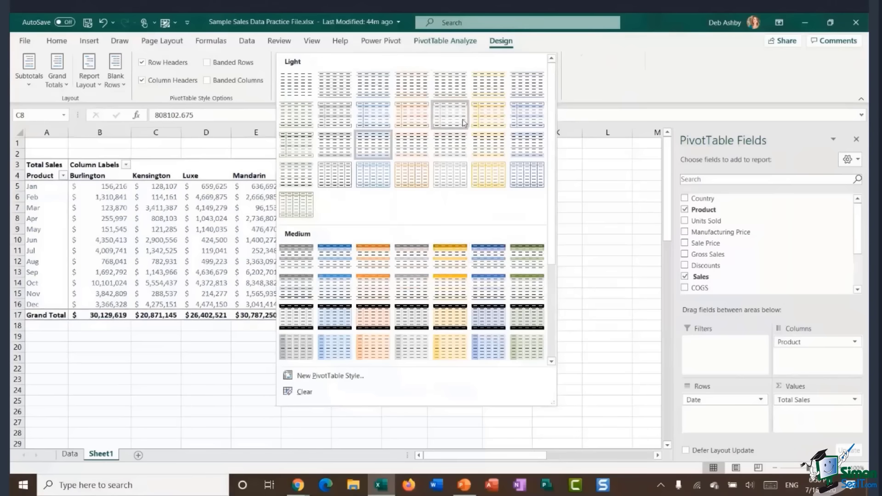
drag(551, 102, 551, 186)
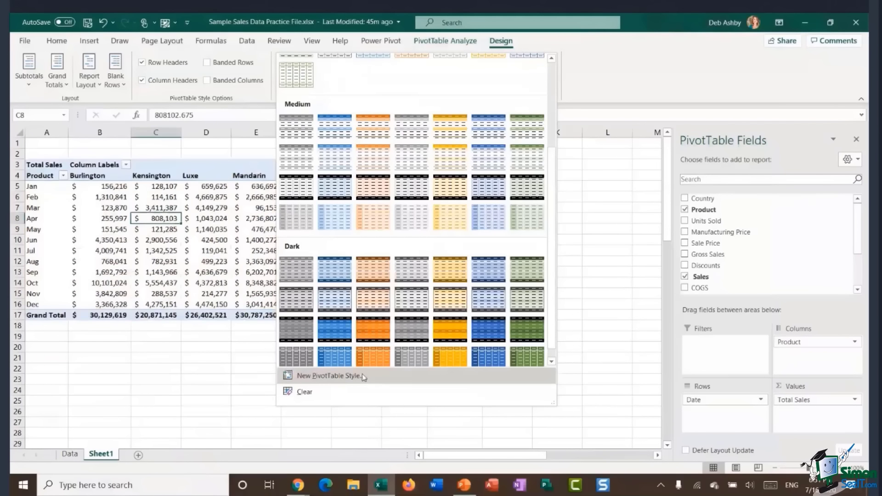
click(363, 377)
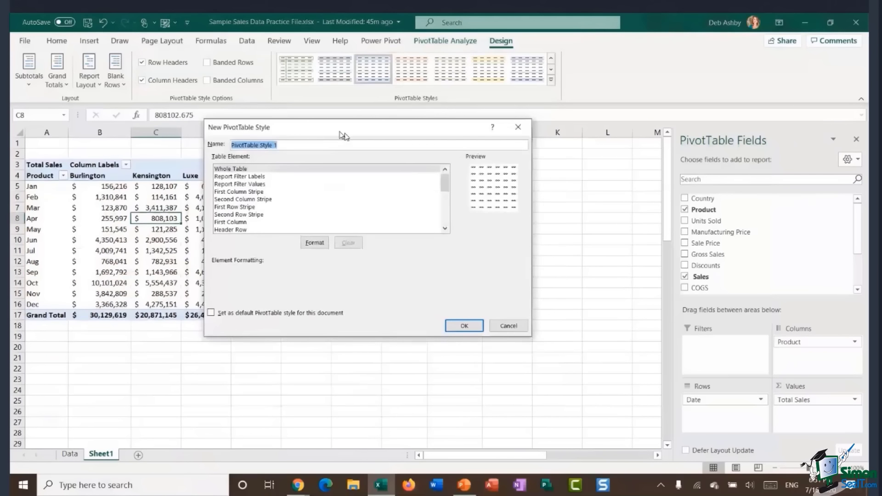
drag(342, 135, 516, 116)
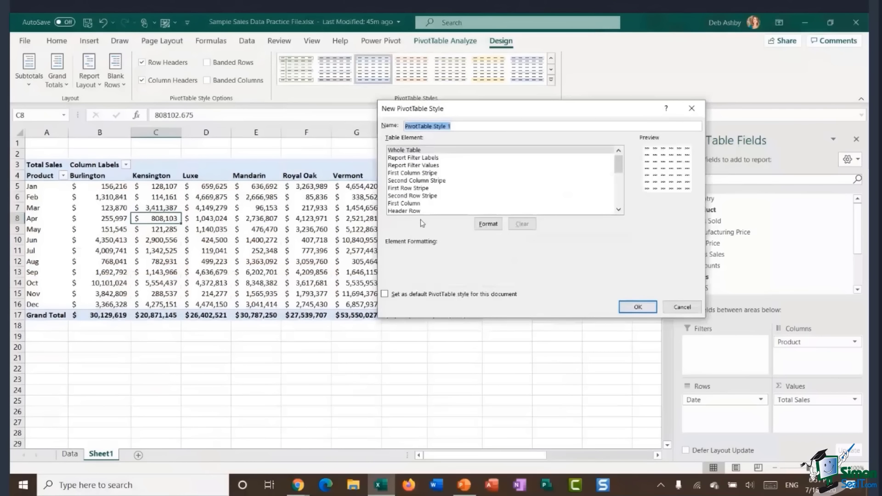
click(468, 127)
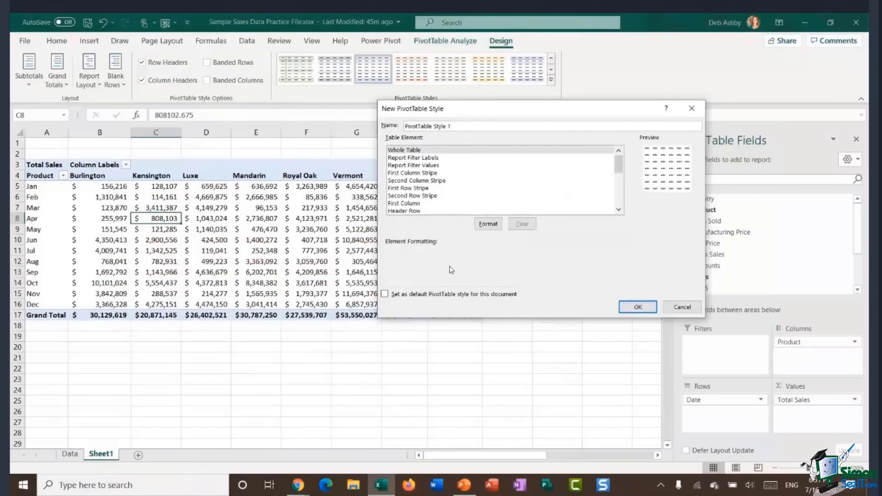
drag(469, 126, 377, 124)
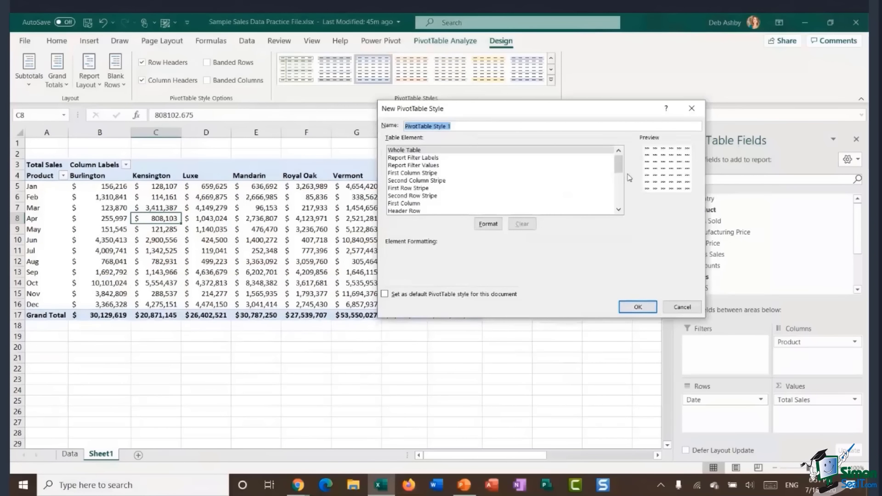
text(DA Cus)
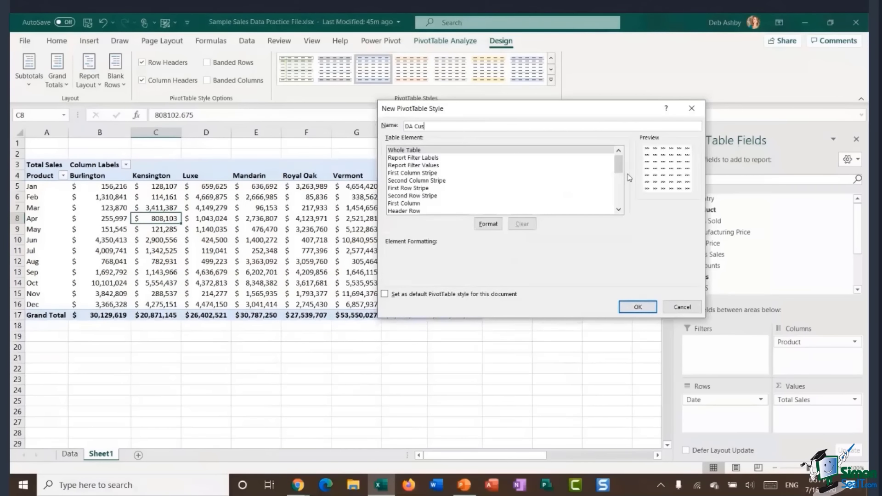
text(tom Style)
Format the style's Whole Table element with a light gray fill and an outline border.
click(432, 151)
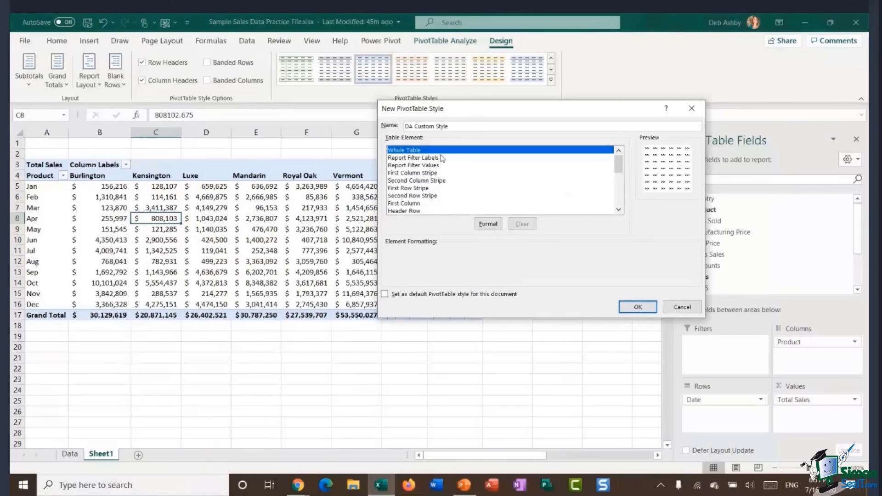
click(414, 159)
click(417, 173)
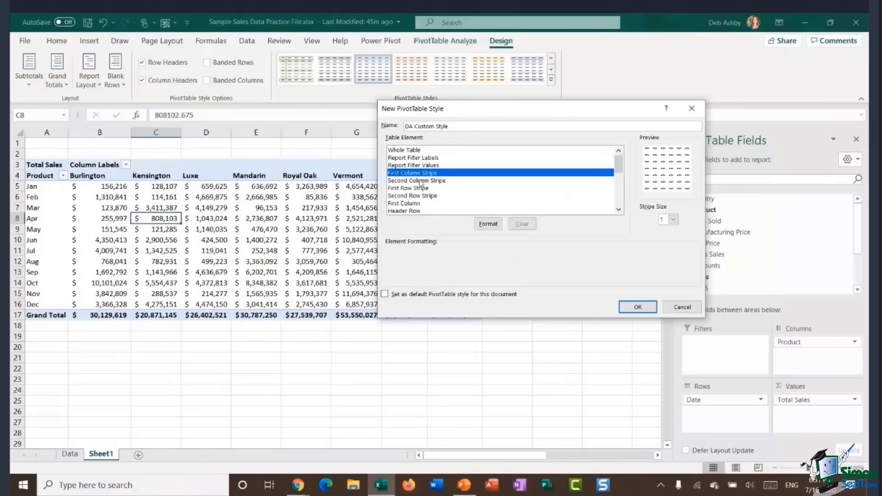
click(405, 211)
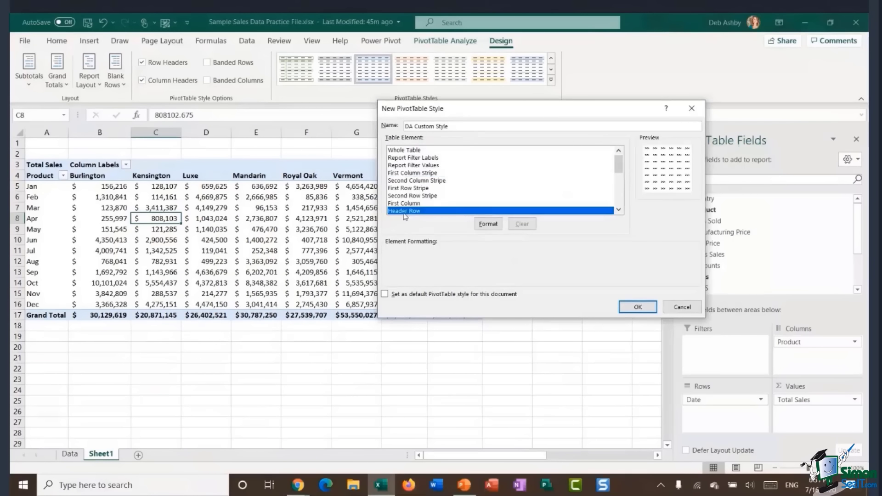
click(410, 152)
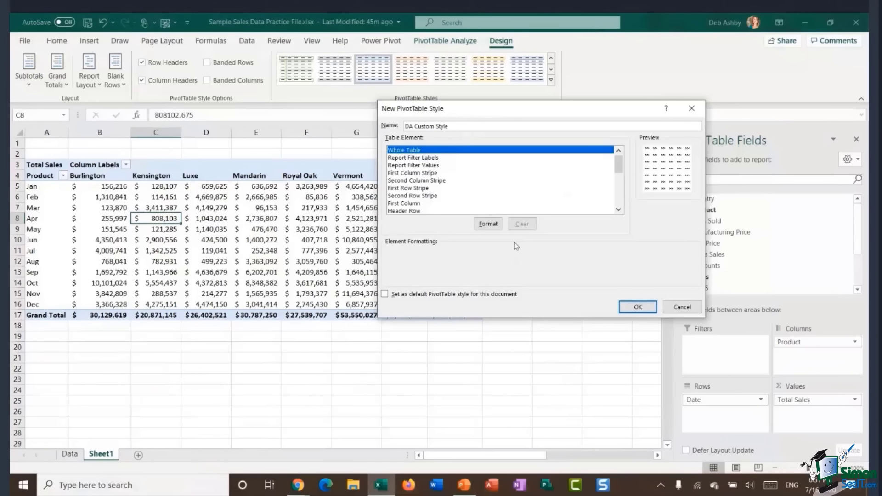
click(487, 224)
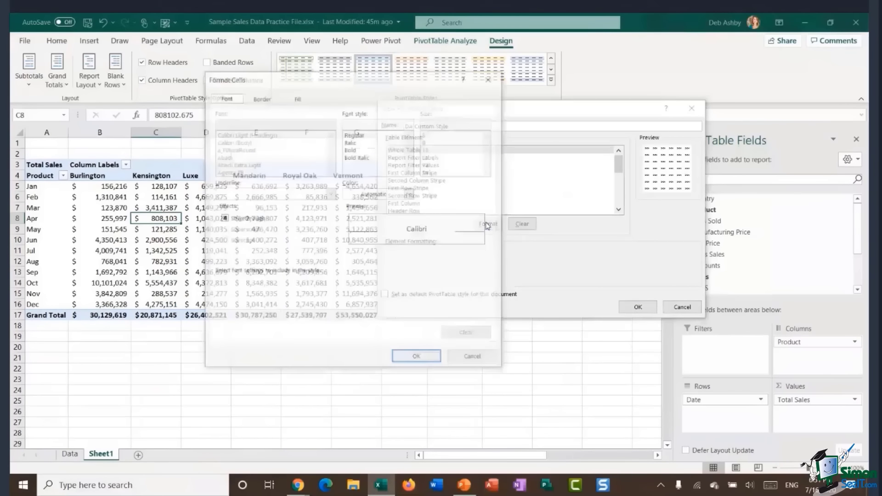
click(297, 98)
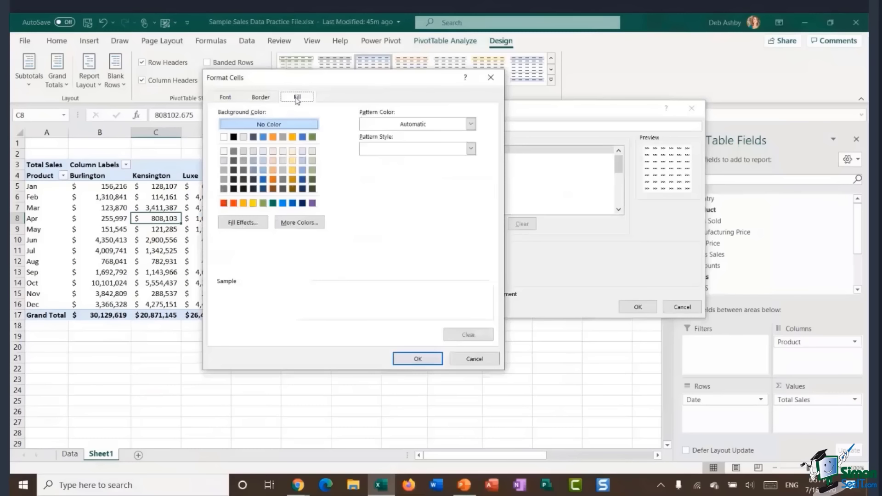
click(243, 137)
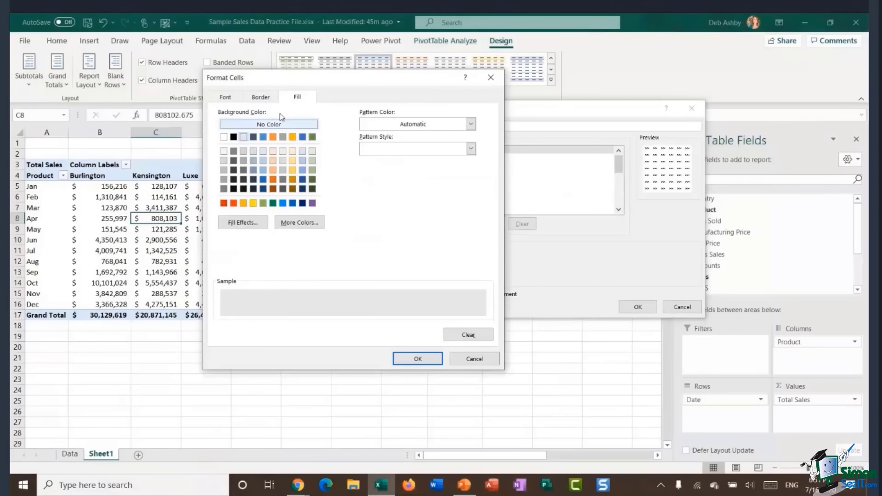
click(261, 97)
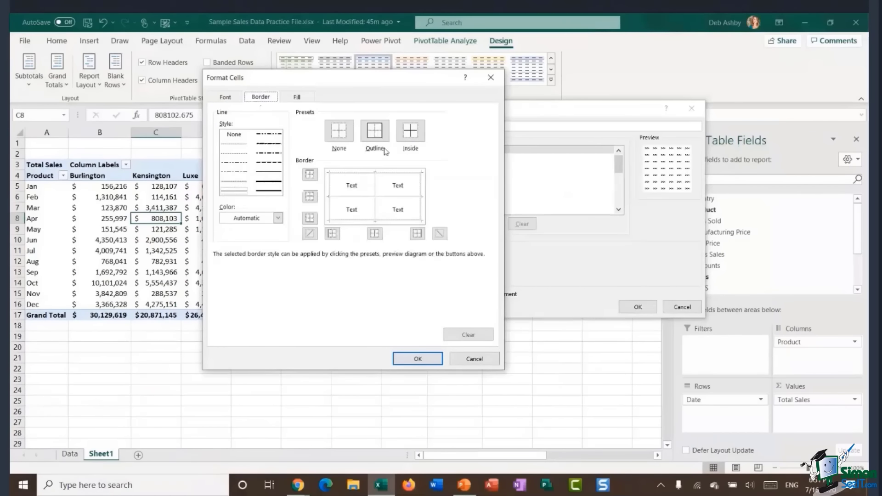
click(374, 131)
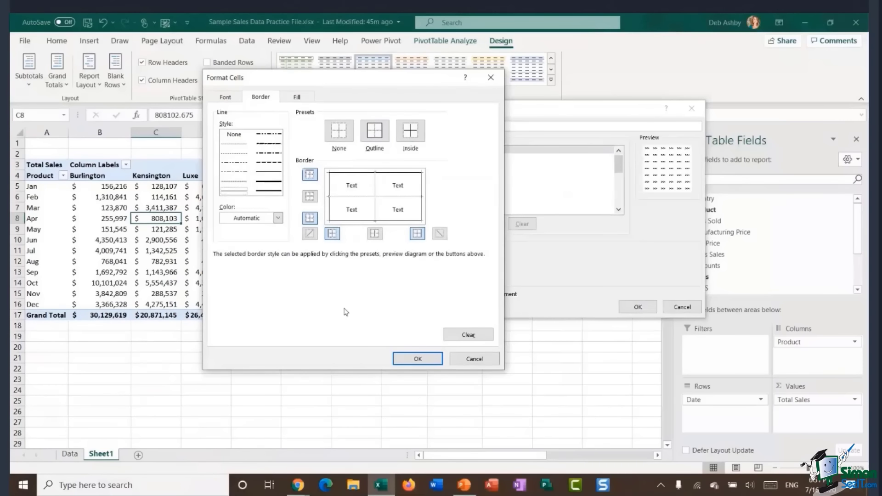
click(424, 359)
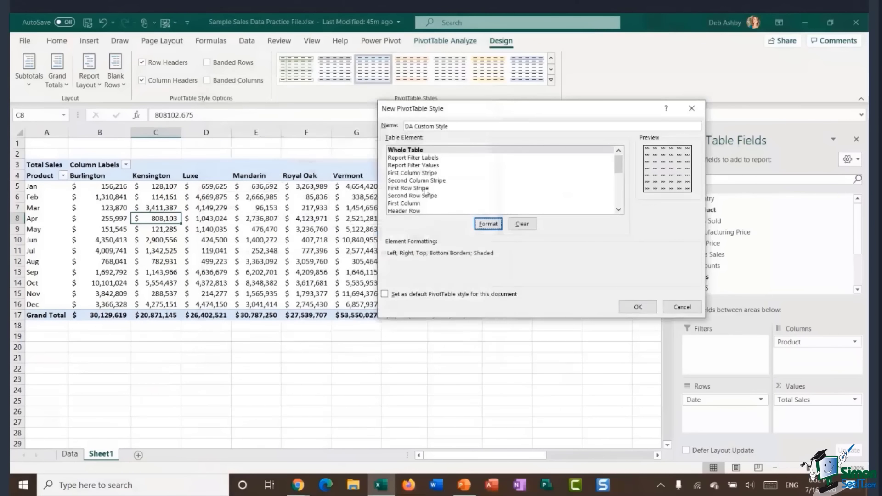
Give the style's Header Row element a light green fill.
click(407, 212)
click(486, 225)
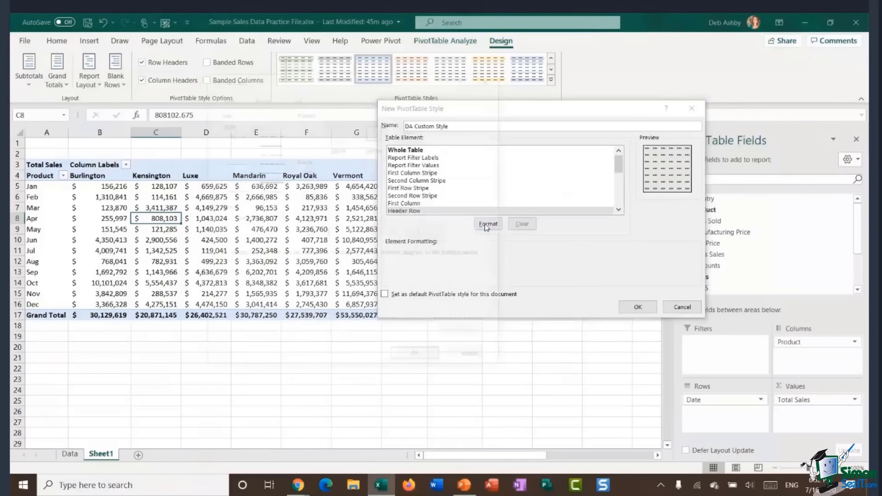
click(298, 97)
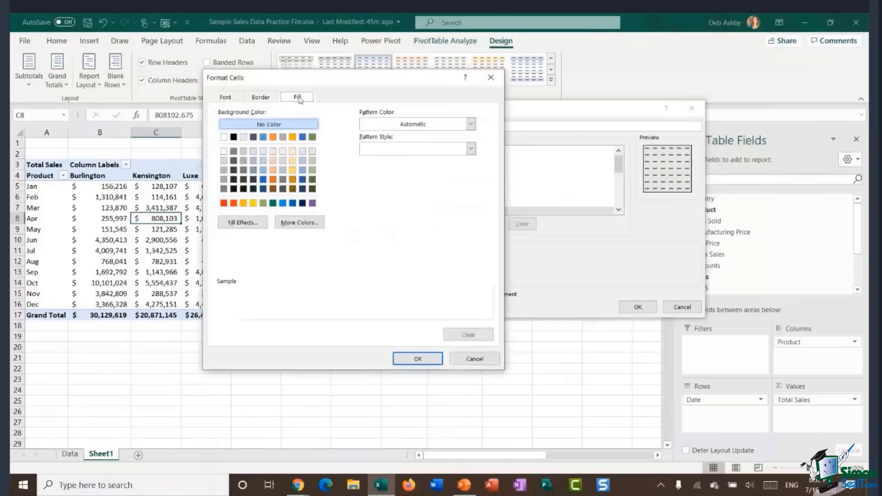
click(312, 161)
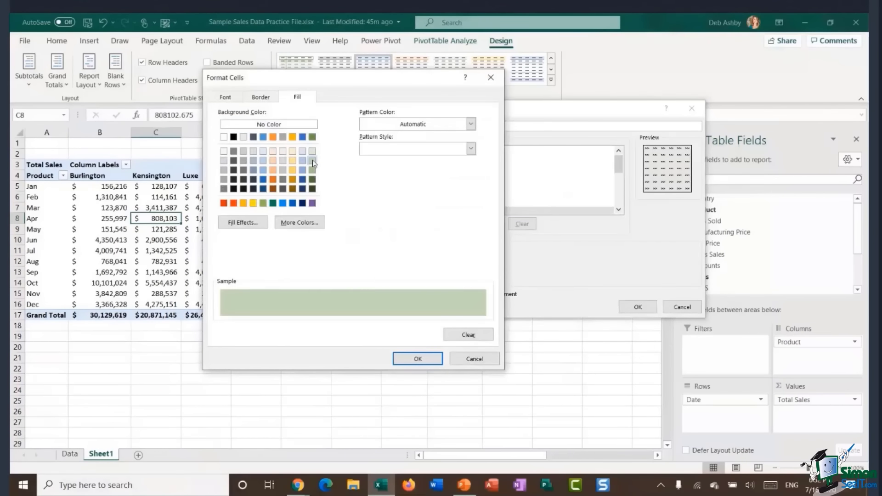
click(422, 362)
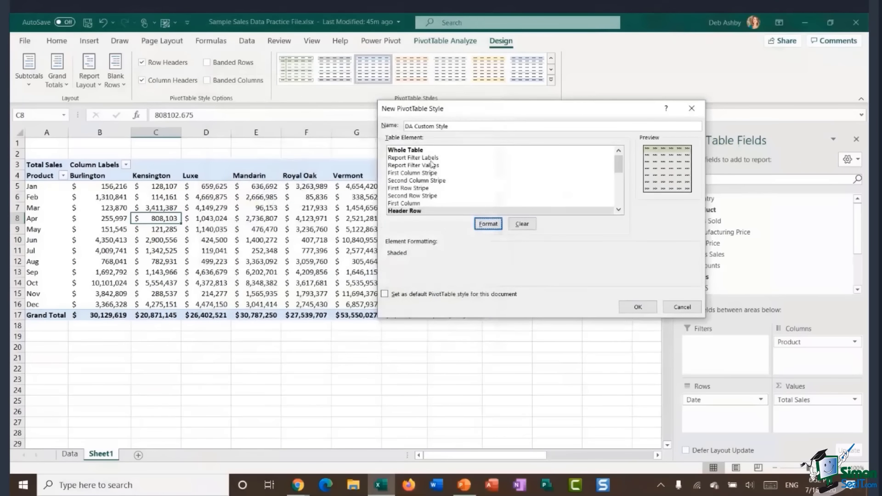
Set the font style of the Grand Total Row element to Bold.
drag(615, 168, 621, 199)
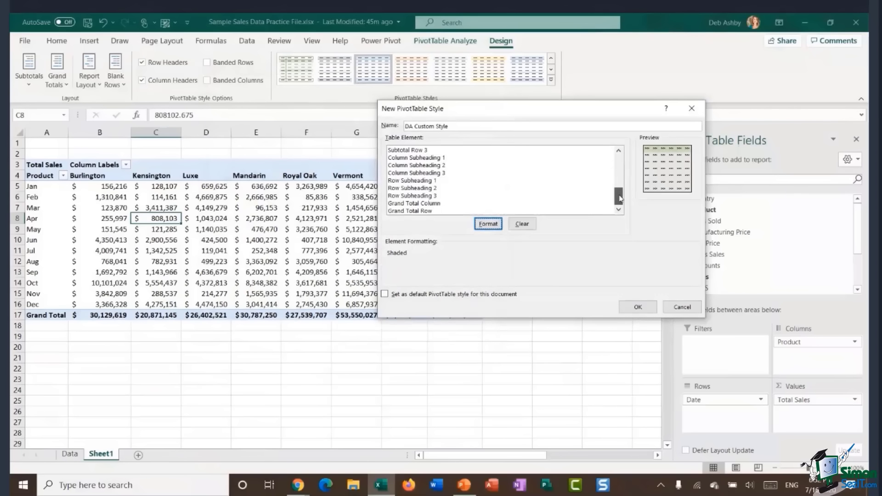
click(412, 211)
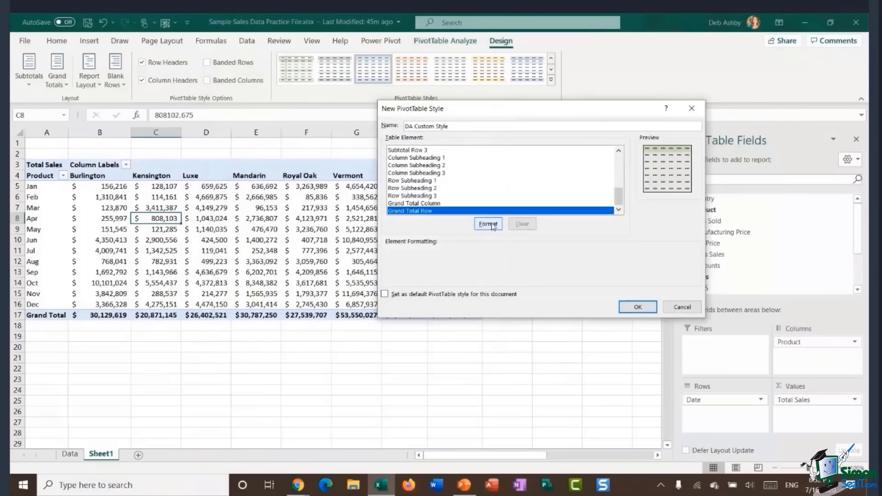
click(488, 224)
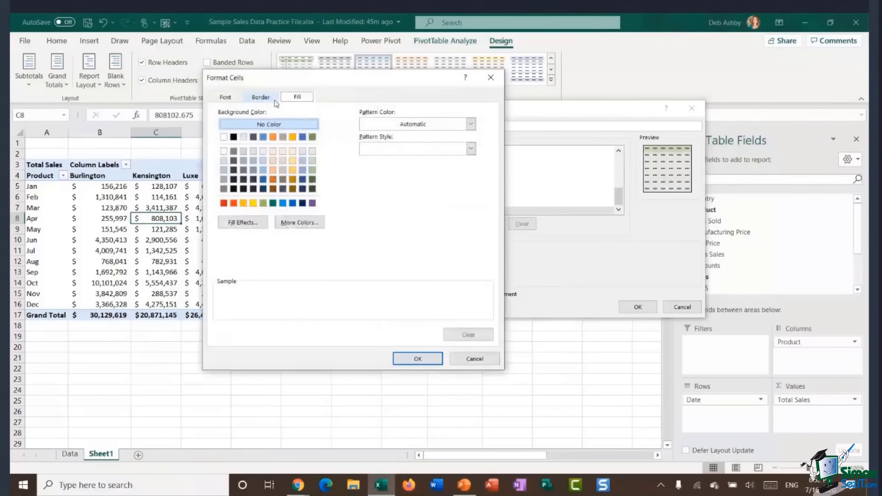
click(225, 96)
click(373, 148)
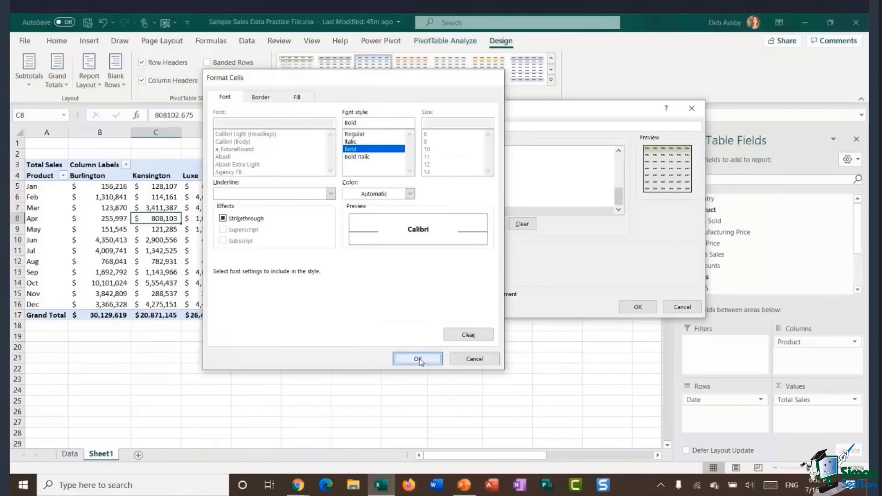
click(419, 357)
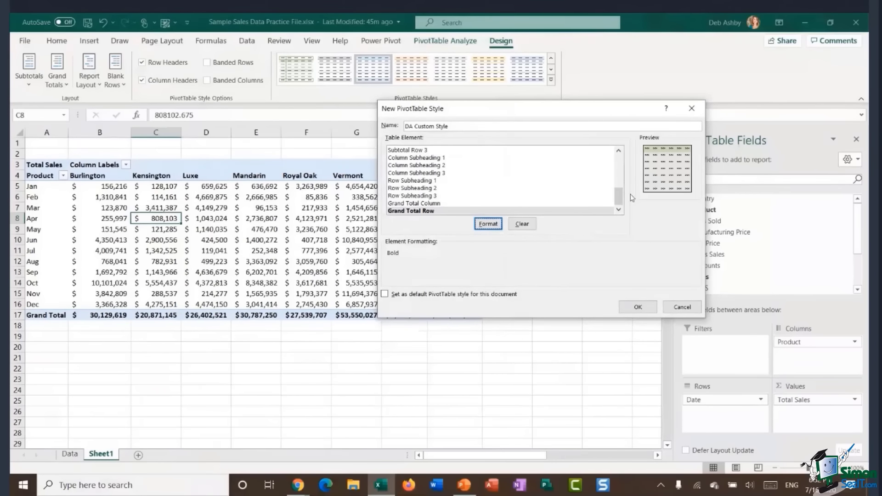
Save the new DA Custom Style and apply it to the pivot table.
drag(619, 197, 623, 159)
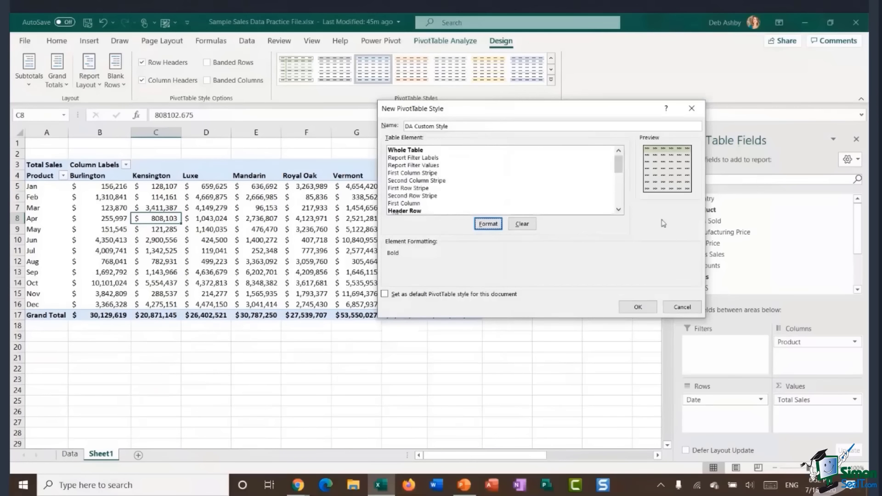
click(638, 309)
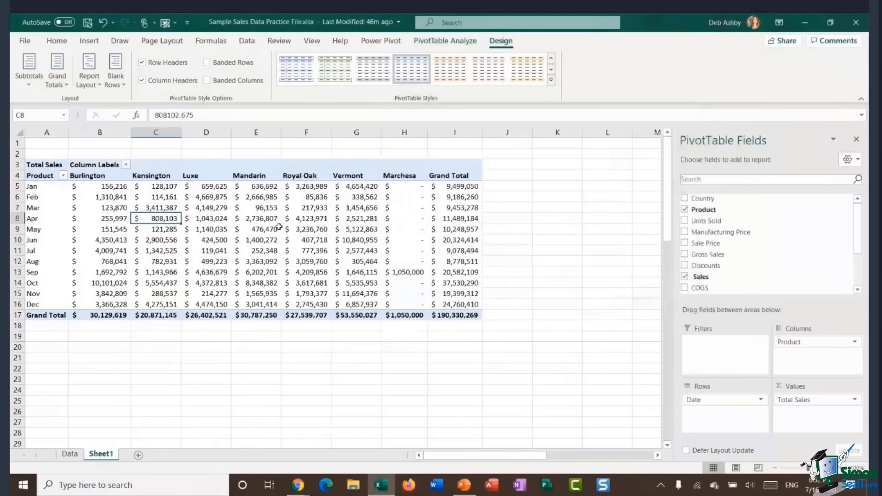
click(552, 80)
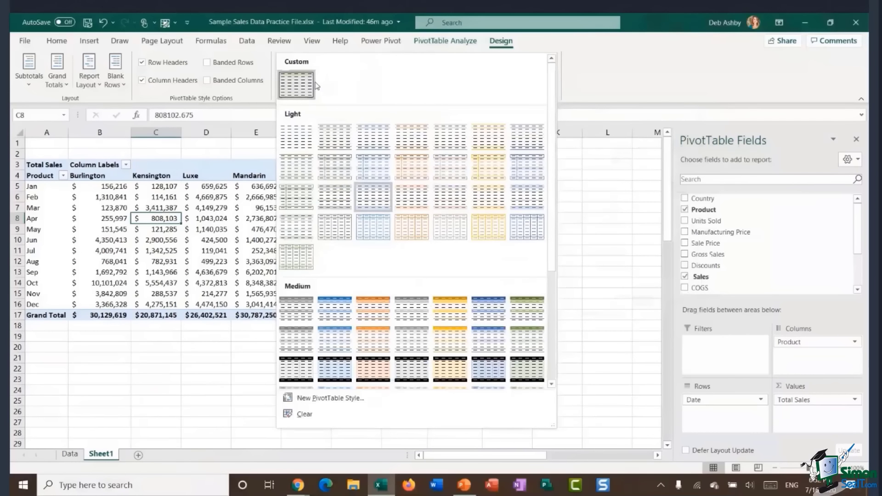
click(292, 84)
click(256, 240)
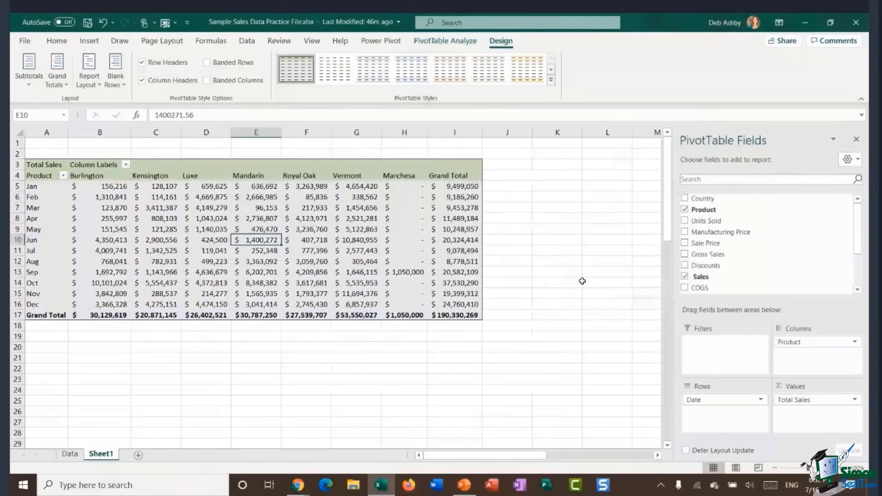
click(342, 205)
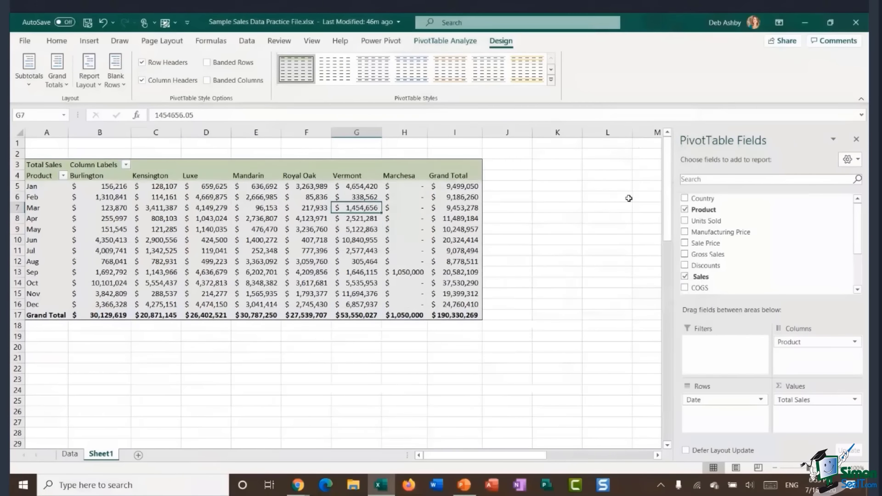
Examine the custom style's entry in the PivotTable styles gallery and its look on the whole pivot table.
click(551, 81)
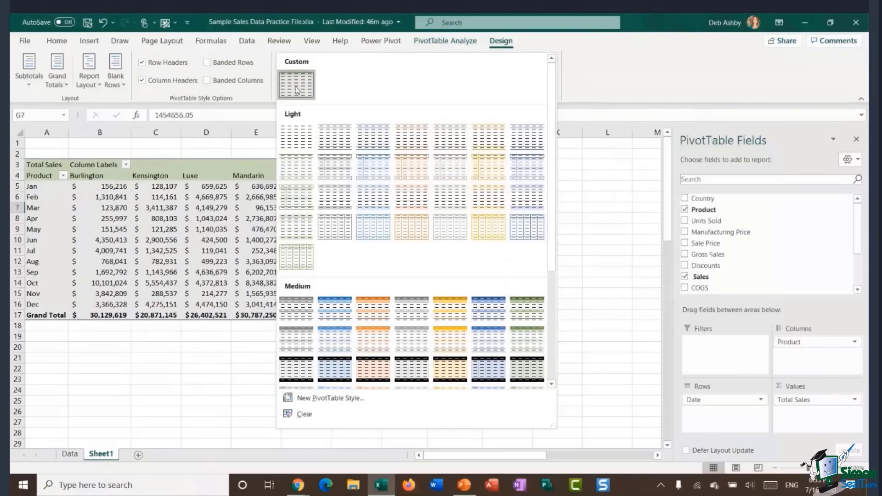
click(218, 219)
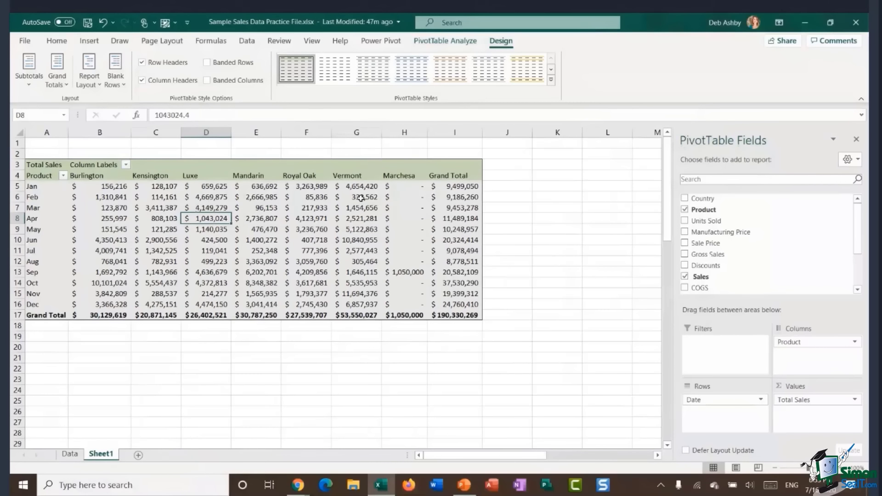
click(486, 209)
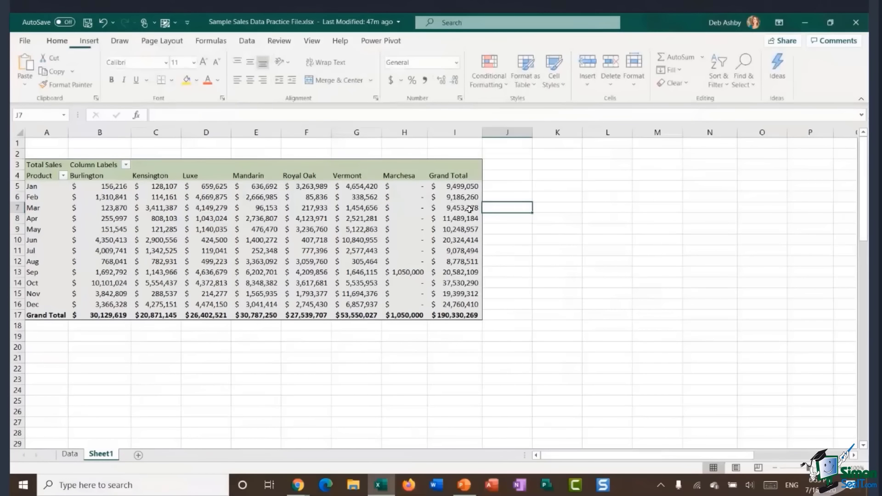
click(208, 226)
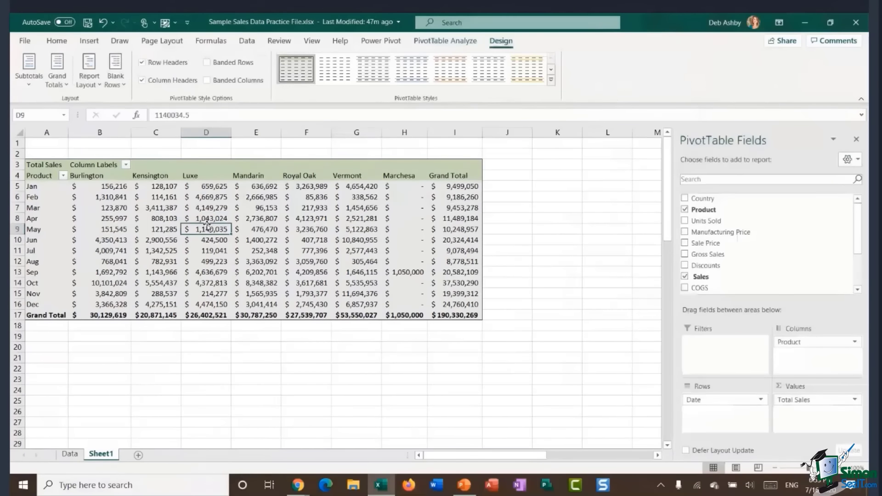
key(ctrl+a)
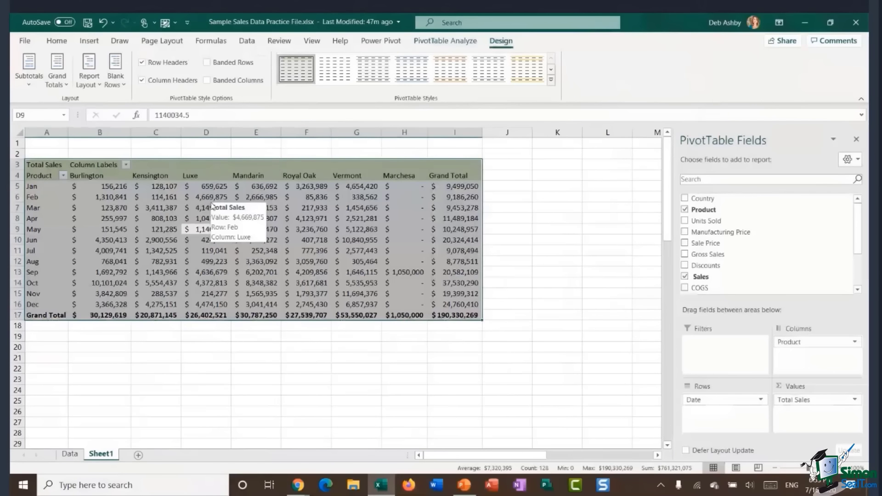
click(551, 81)
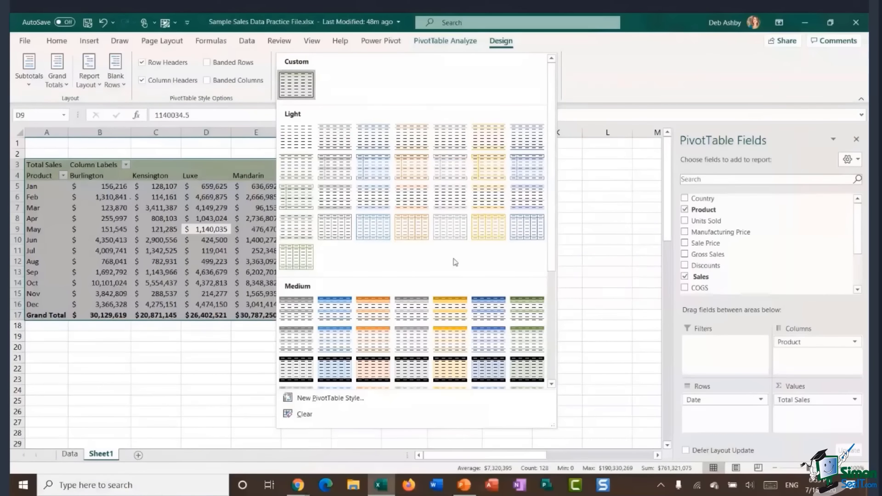
click(589, 224)
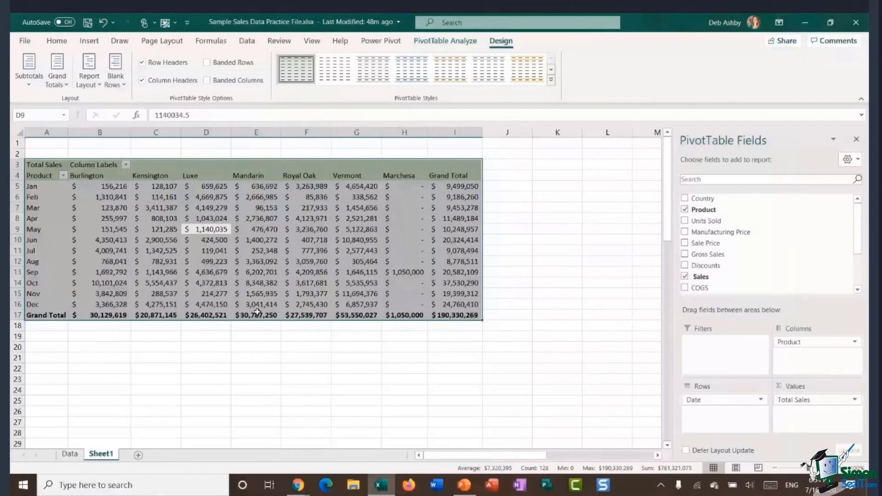
click(259, 237)
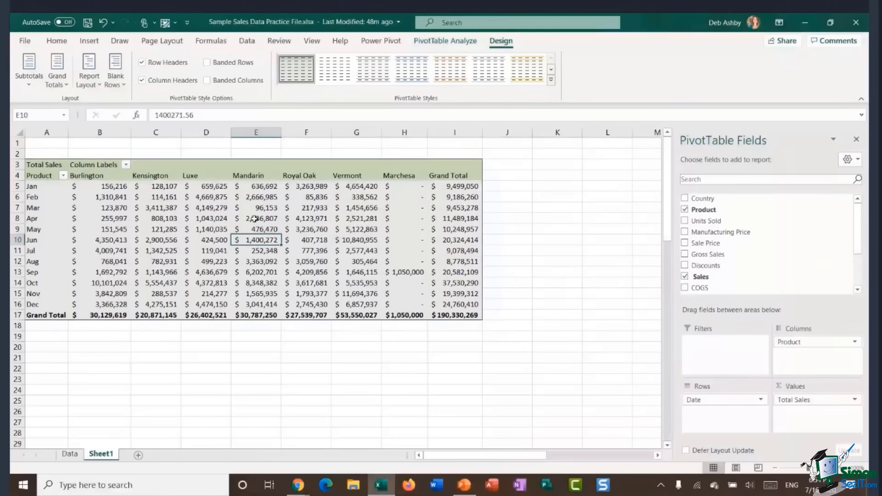
Add the Country field to Rows above Date so that months are grouped under each country.
click(255, 220)
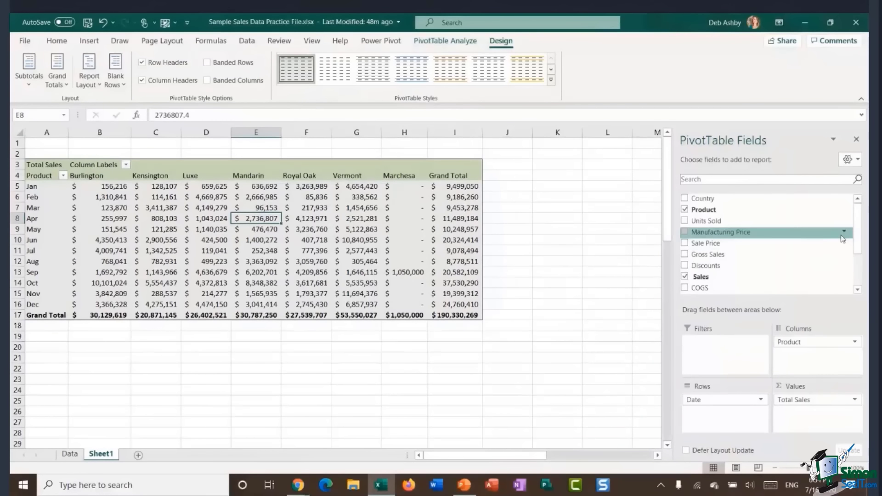
mouse_move(858, 225)
mouse_down()
mouse_move(860, 246)
mouse_move(866, 222)
mouse_up()
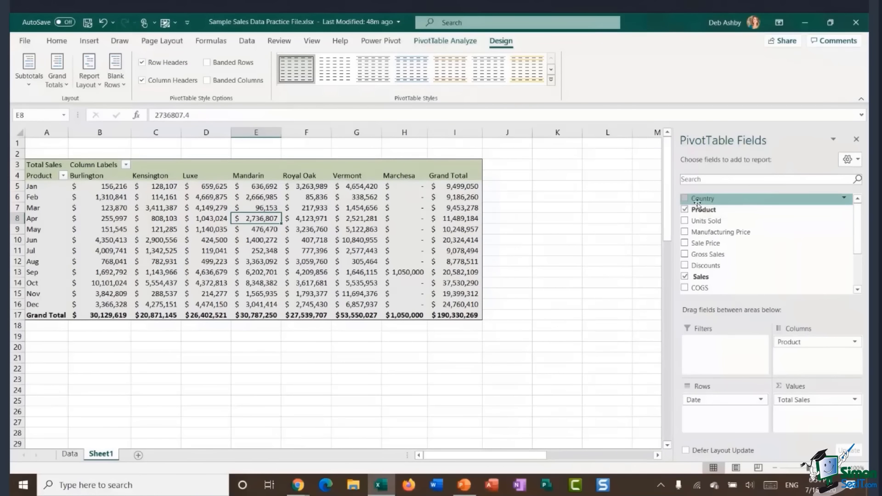
drag(701, 200, 706, 421)
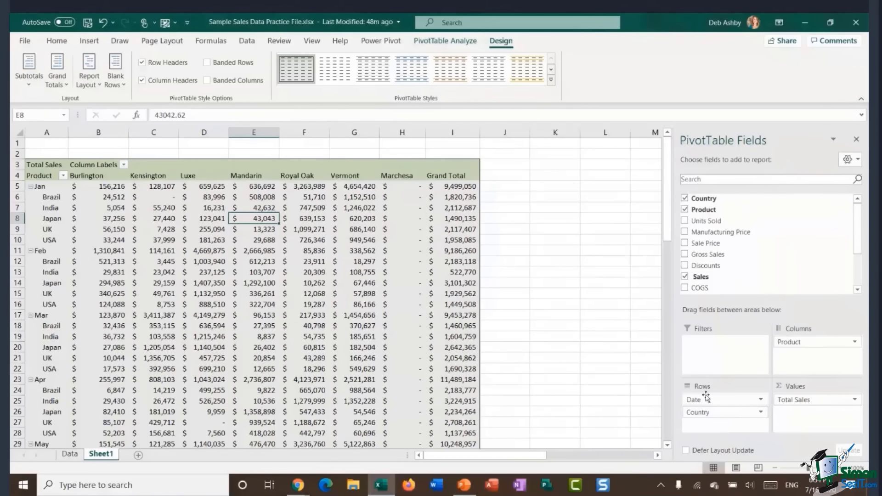
drag(707, 412, 706, 397)
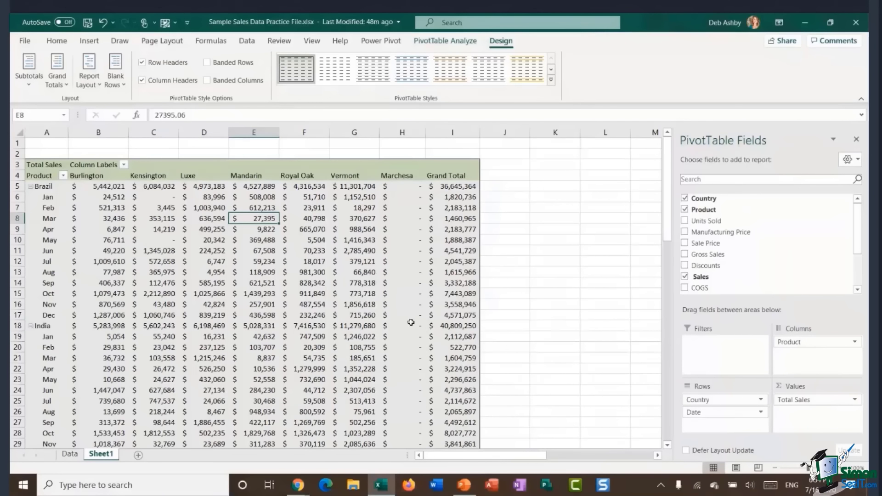
scroll(85, 284, down, 2)
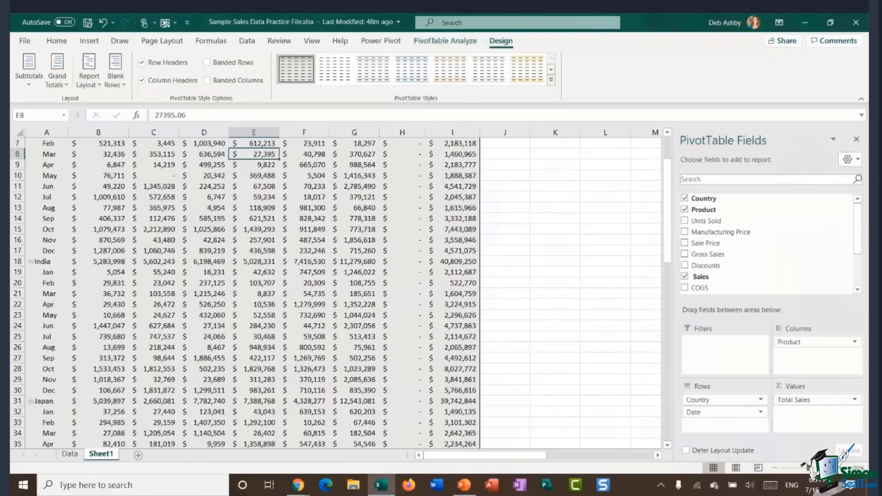
scroll(87, 327, up, 2)
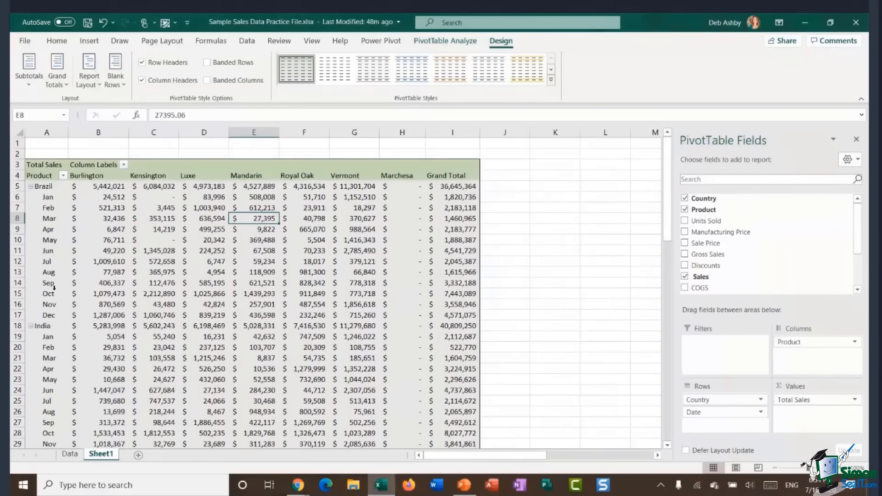
Insert a blank line after each item so that the country groups in the pivot table are separated.
click(92, 242)
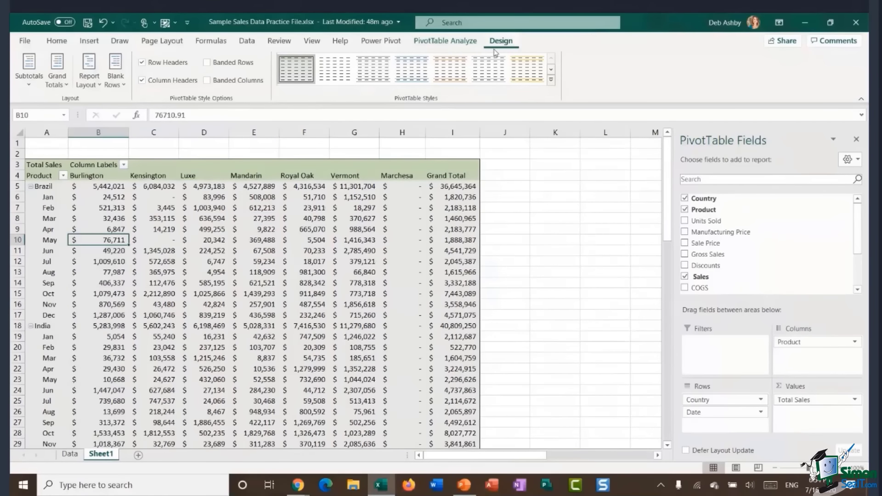
click(118, 84)
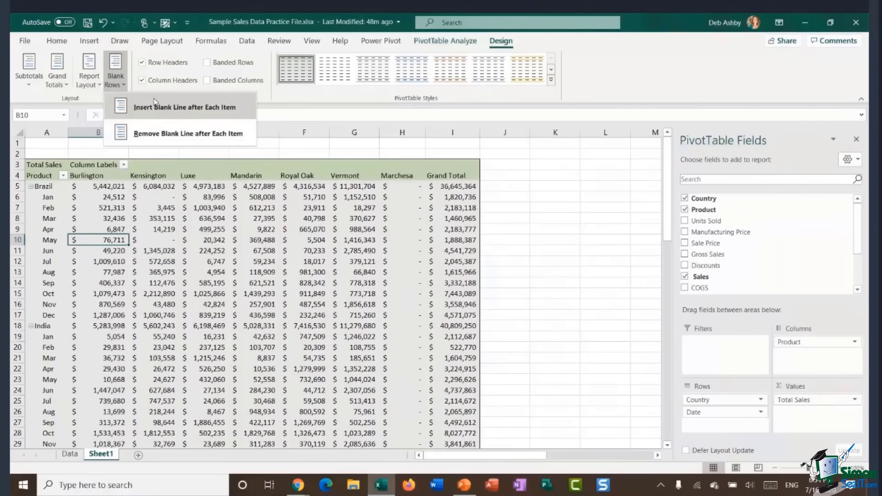
click(198, 109)
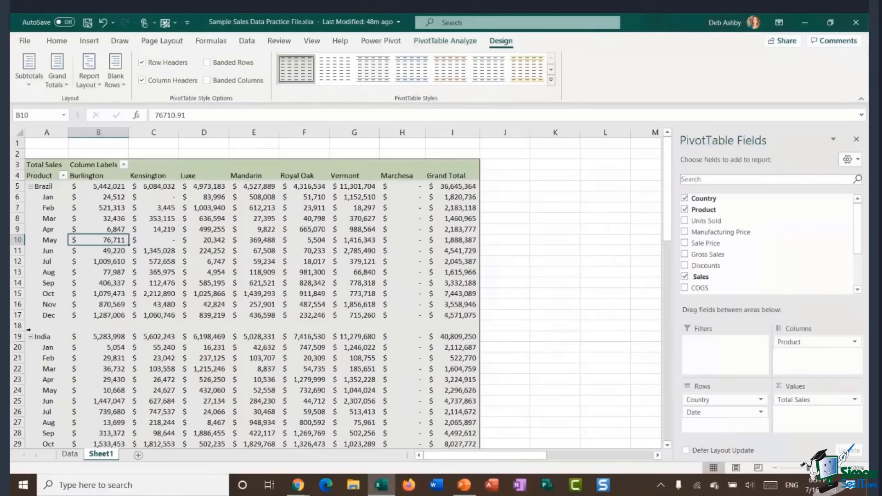
scroll(359, 330, down, 3)
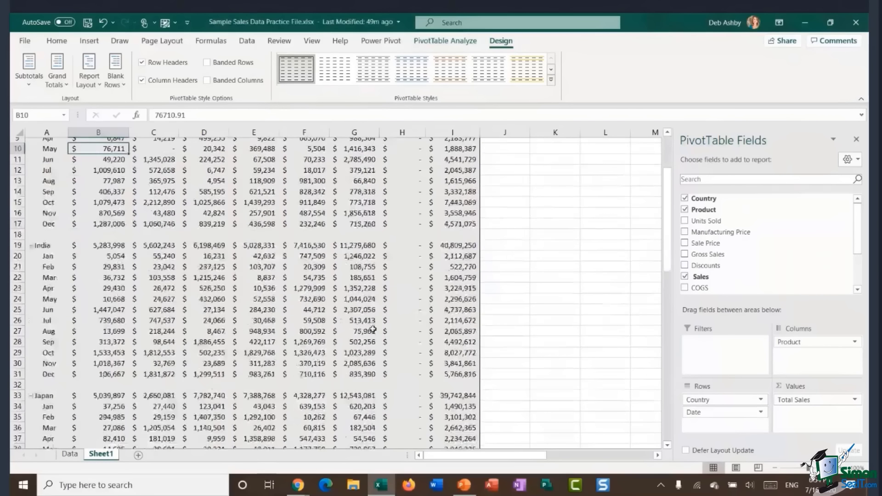
scroll(373, 330, down, 2)
scroll(374, 330, up, 5)
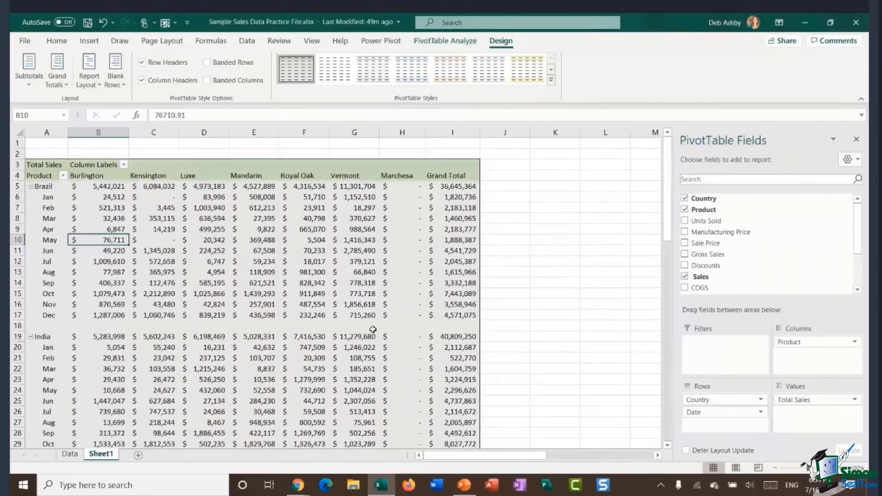
Apply a blue PivotTable style from the Medium group and check it down the country groups.
click(263, 261)
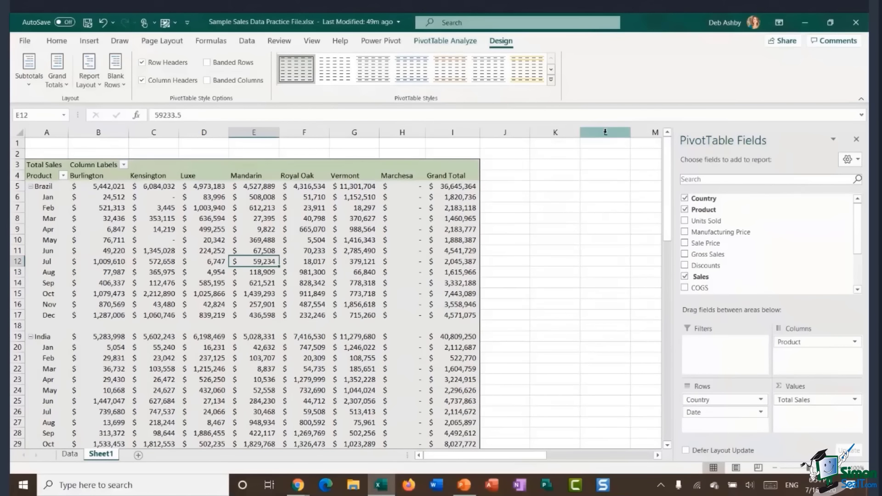
click(551, 80)
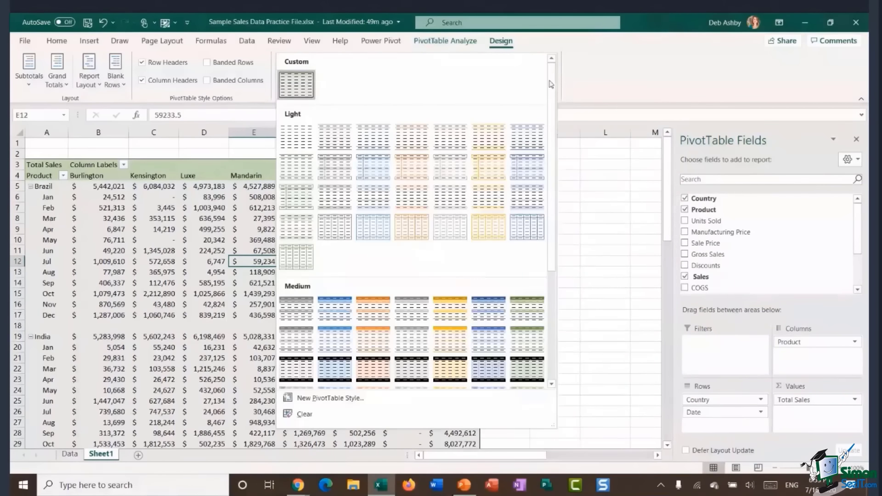
click(330, 321)
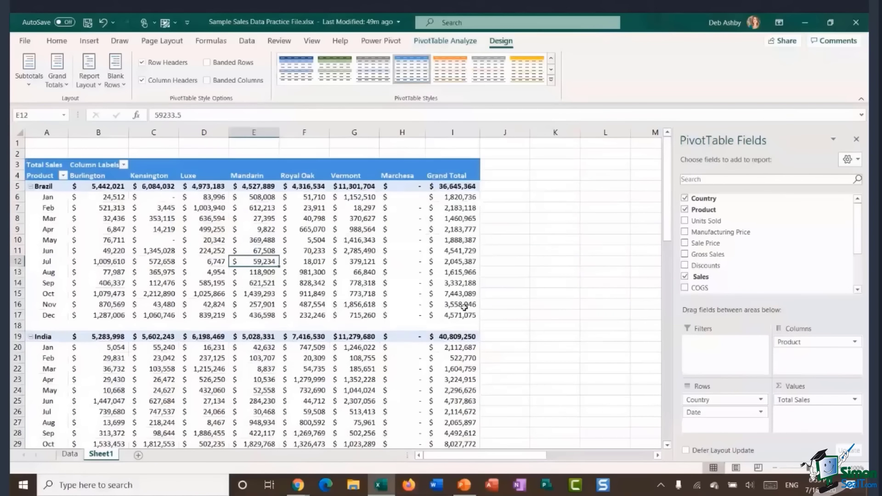
click(555, 282)
scroll(363, 304, down, 7)
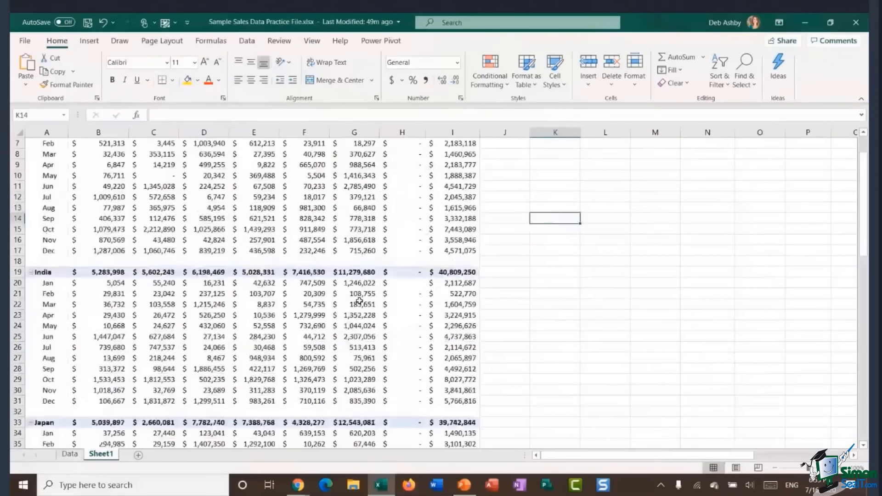
scroll(196, 321, down, 2)
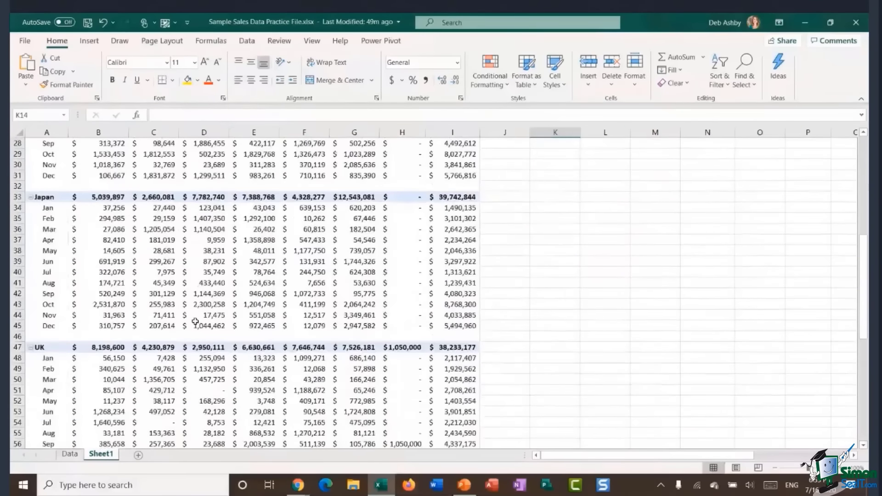
scroll(195, 322, up, 5)
scroll(196, 322, up, 4)
Replace all row and column fields of the pivot table with Product alone in Rows, and autofit column A.
click(216, 271)
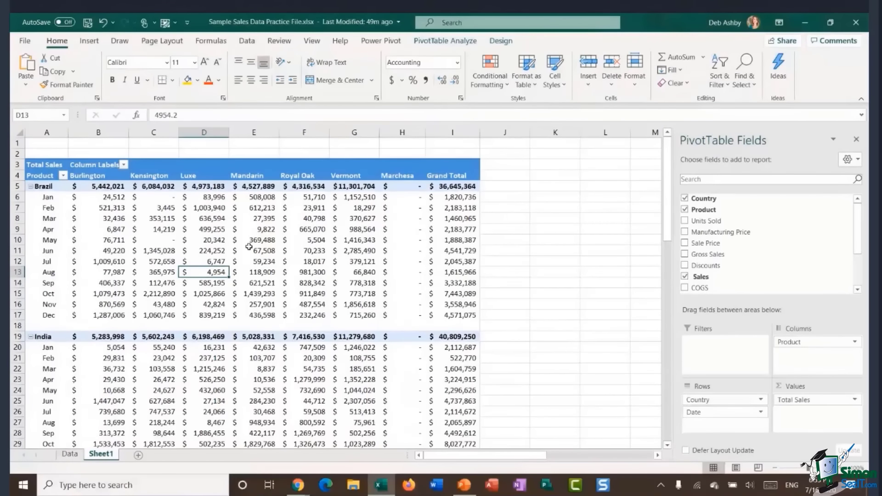
click(500, 43)
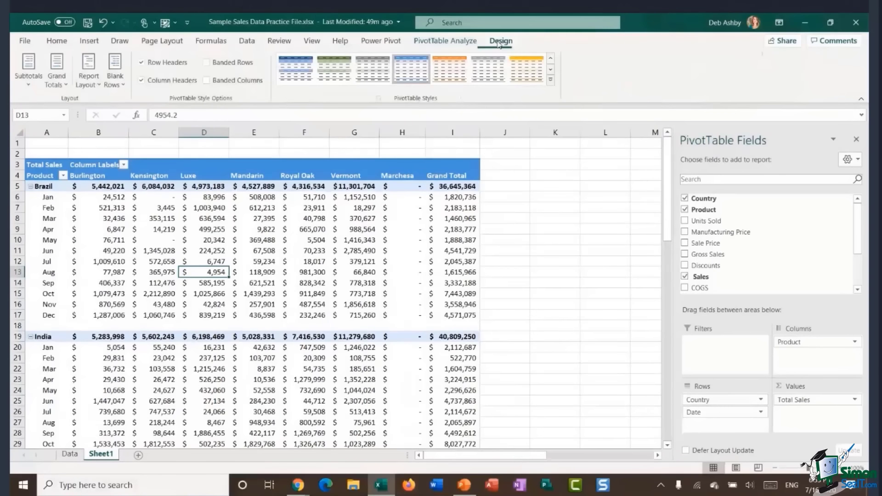
click(268, 252)
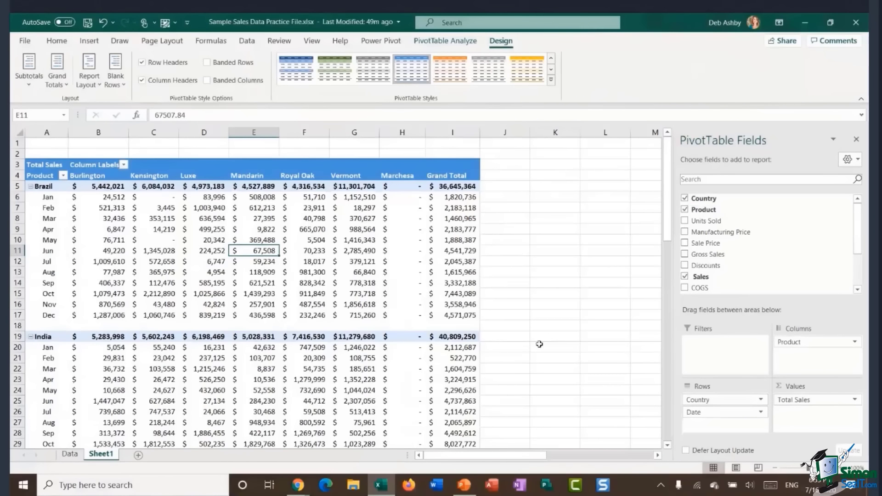
drag(704, 412, 608, 397)
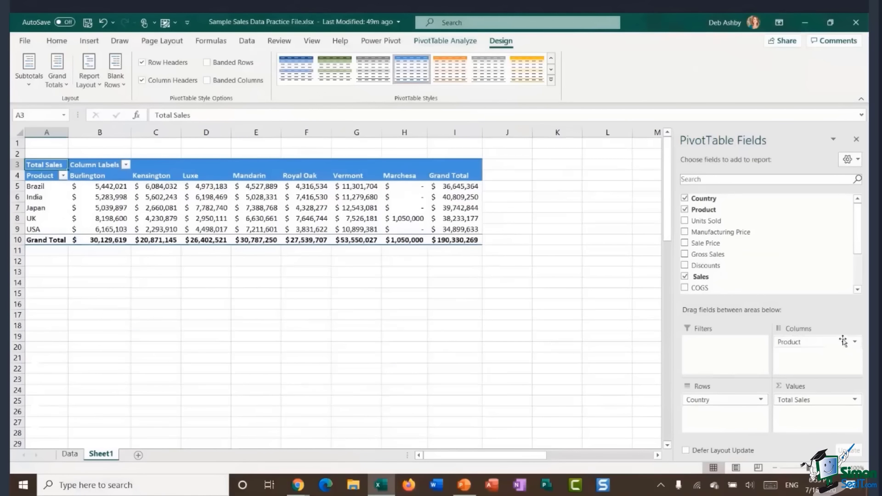
drag(817, 343, 631, 358)
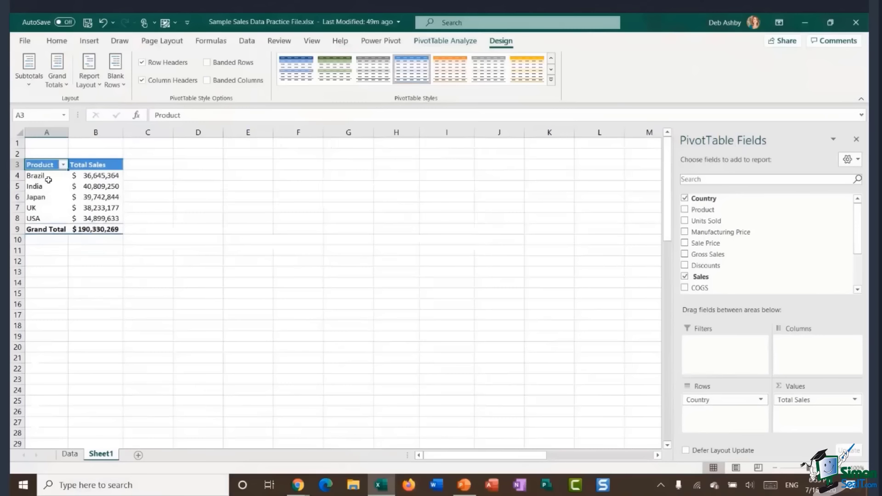
drag(691, 396, 613, 380)
drag(703, 210, 725, 421)
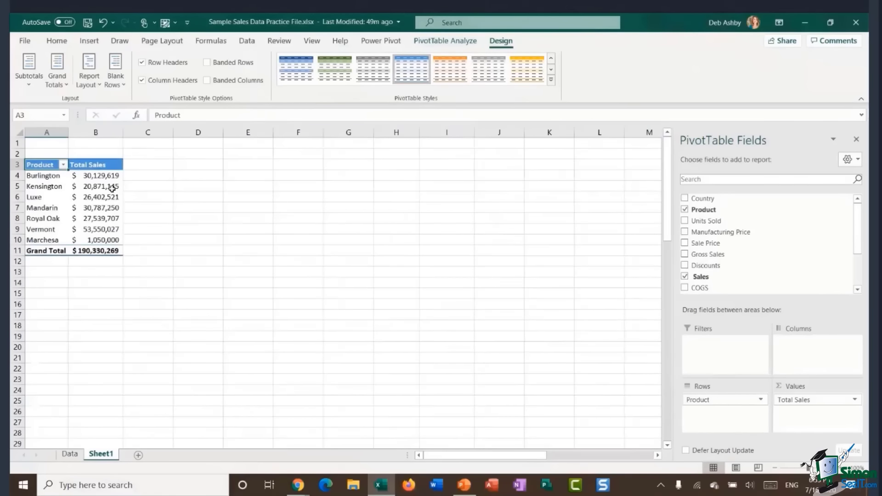
double_click(68, 132)
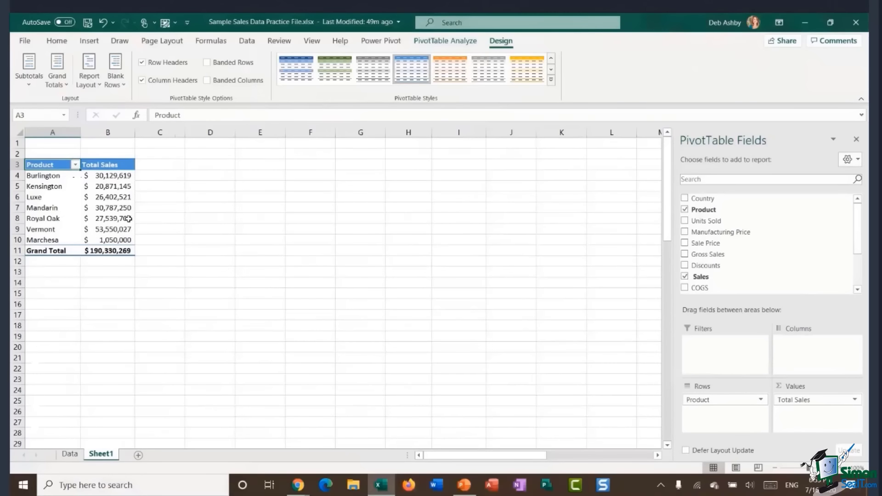
Sort the products by Total Sales from largest to smallest.
mouse_move(129, 219)
click(99, 175)
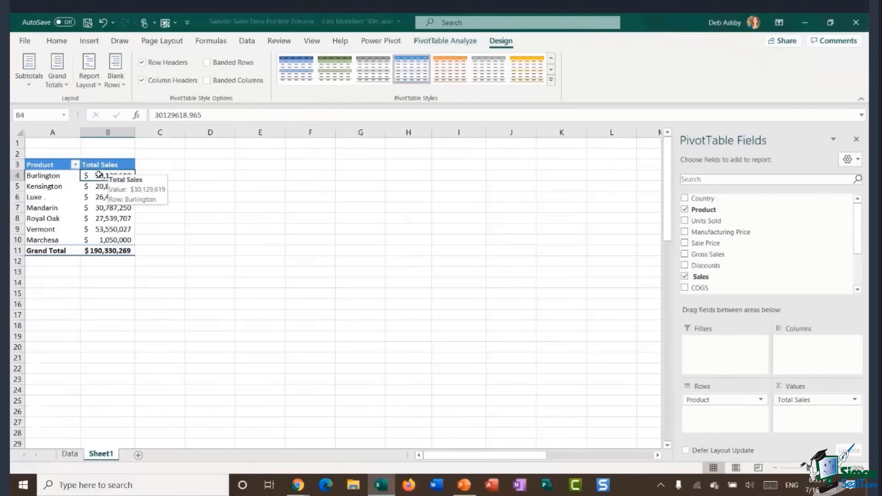
right_click(99, 175)
mouse_move(141, 251)
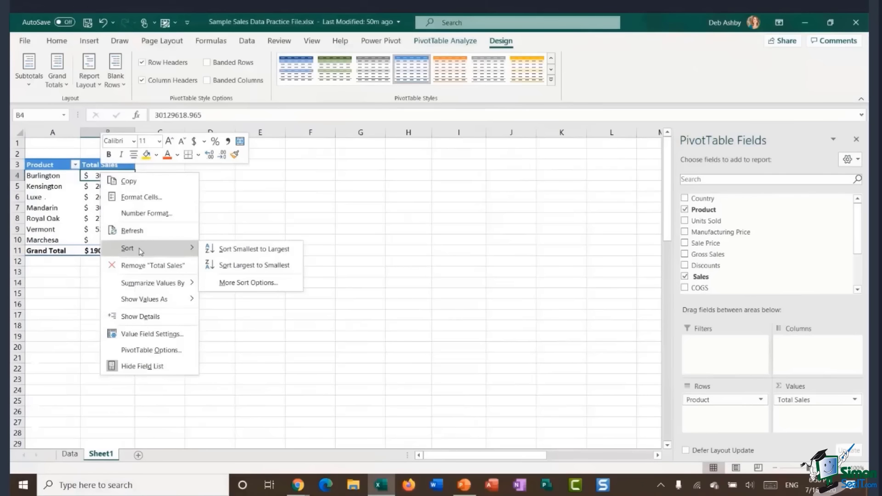
click(240, 263)
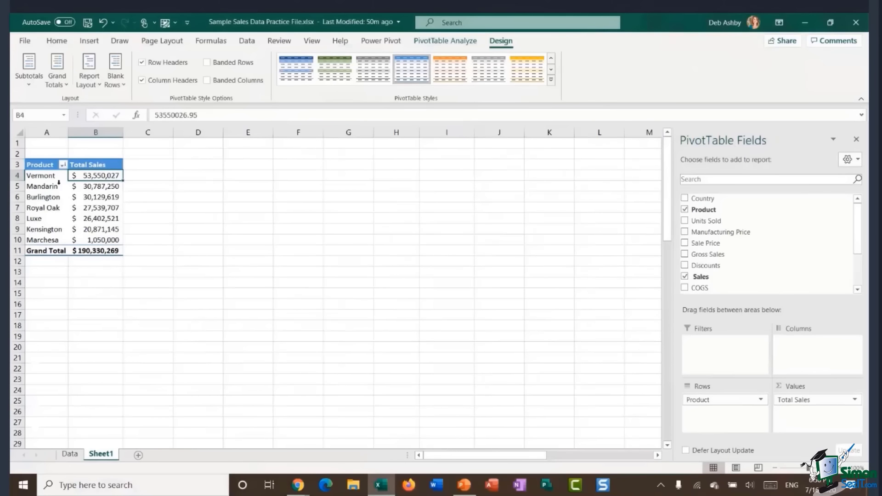
click(33, 176)
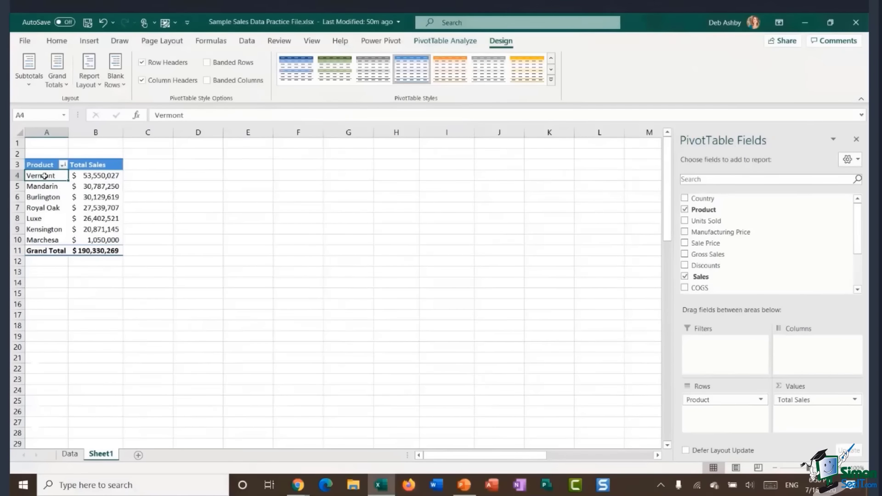
Widen column A slightly and filter the Product field to the top 3 items by Total Sales.
click(81, 175)
drag(68, 136, 87, 136)
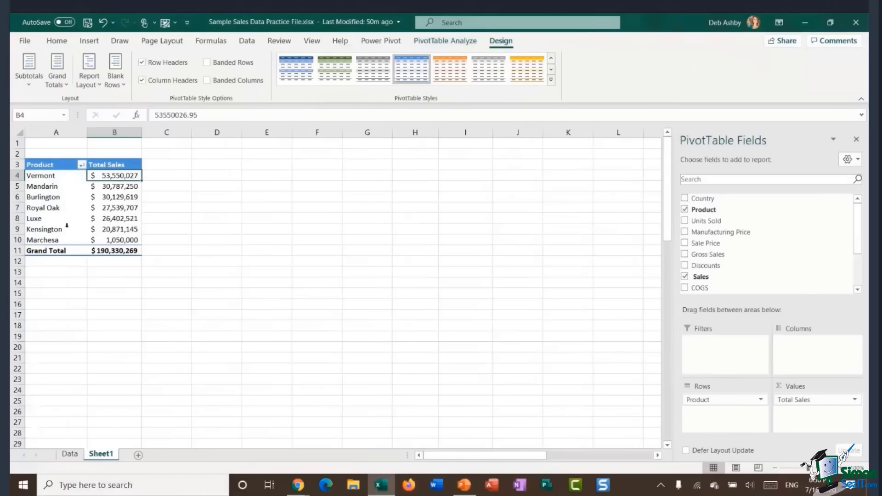
mouse_move(138, 194)
mouse_move(115, 177)
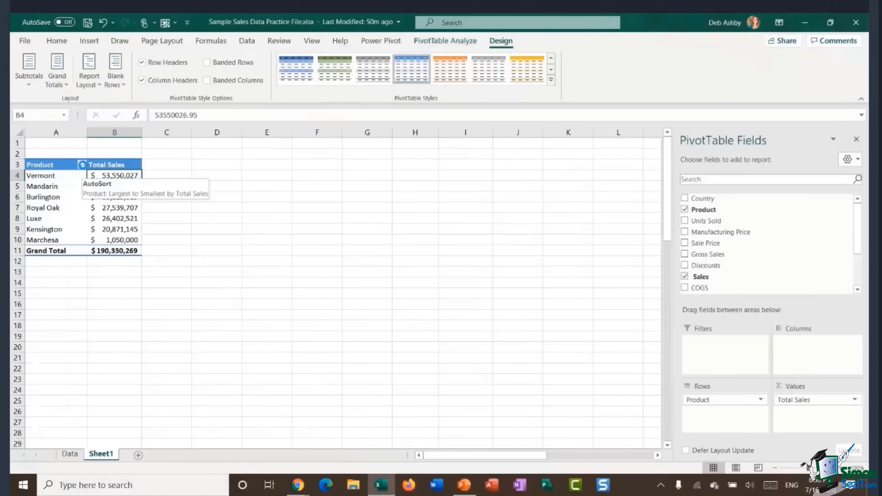
click(83, 166)
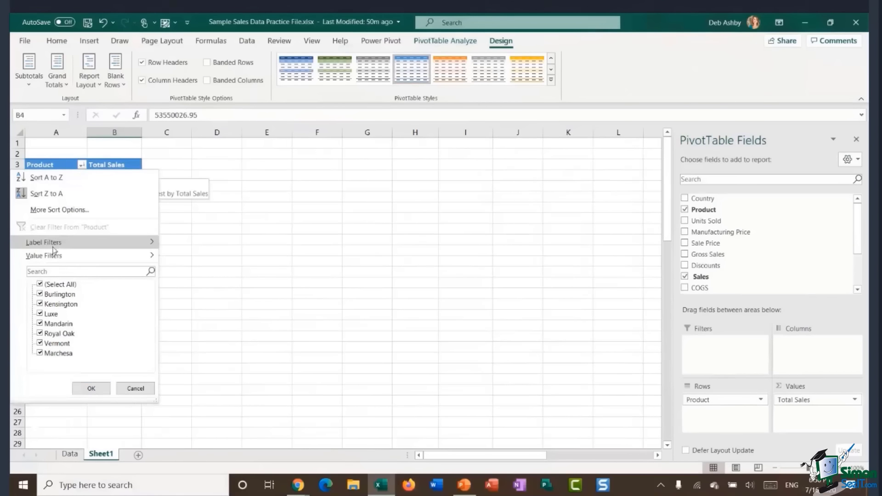
mouse_move(54, 261)
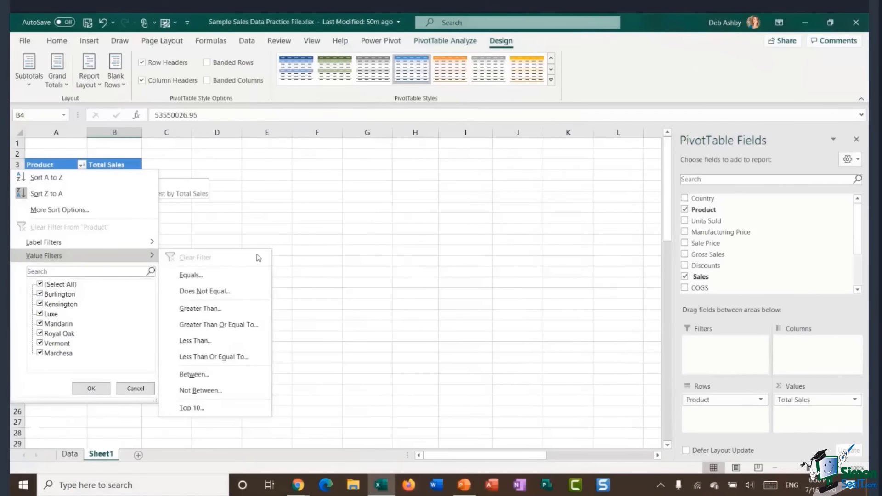
click(232, 414)
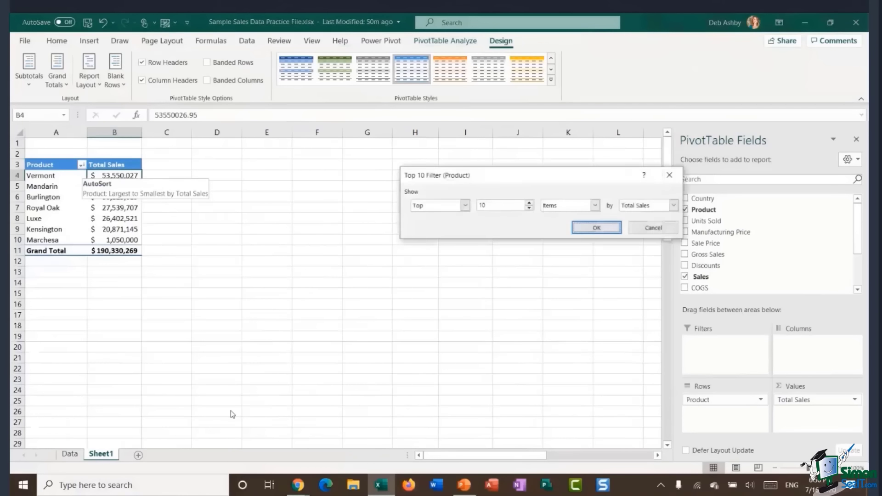
drag(524, 176, 395, 170)
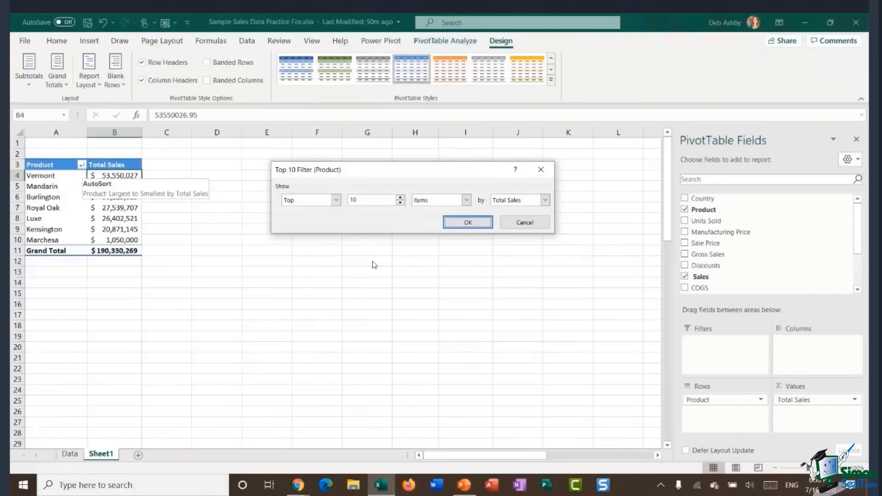
click(401, 203)
click(401, 203)
click(468, 222)
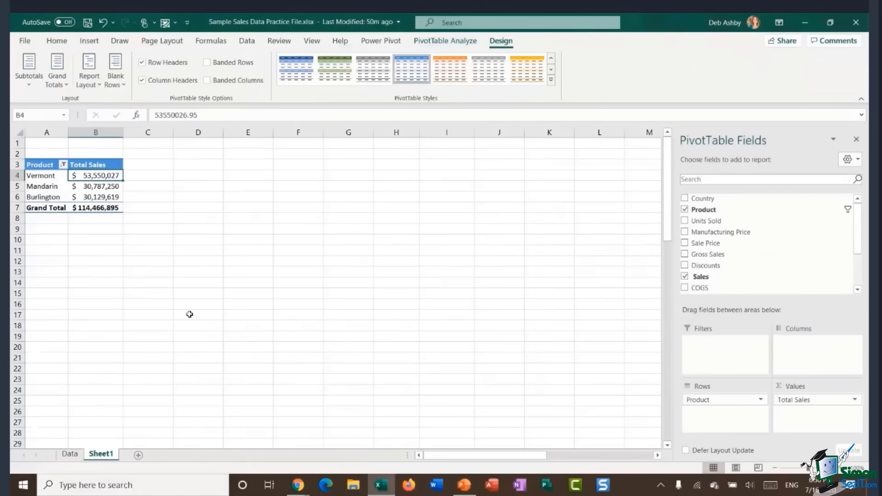
Clear the filter from the Product field and widen column A slightly.
click(63, 165)
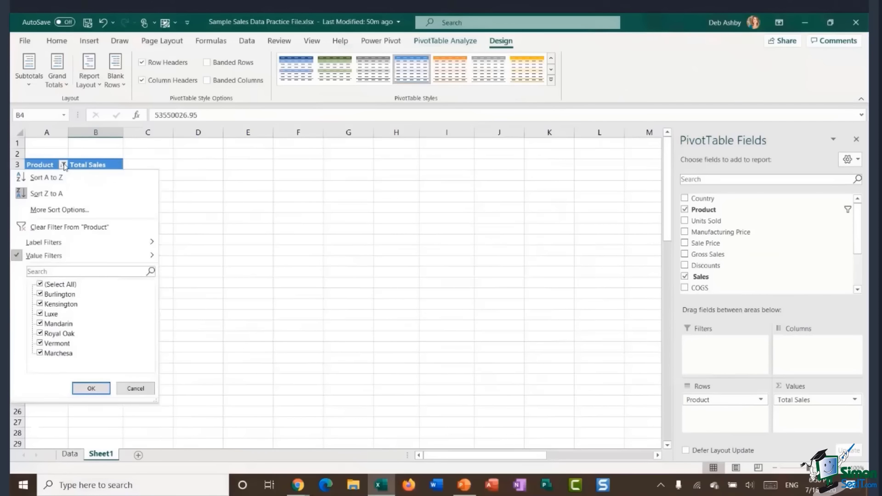
click(55, 228)
click(47, 206)
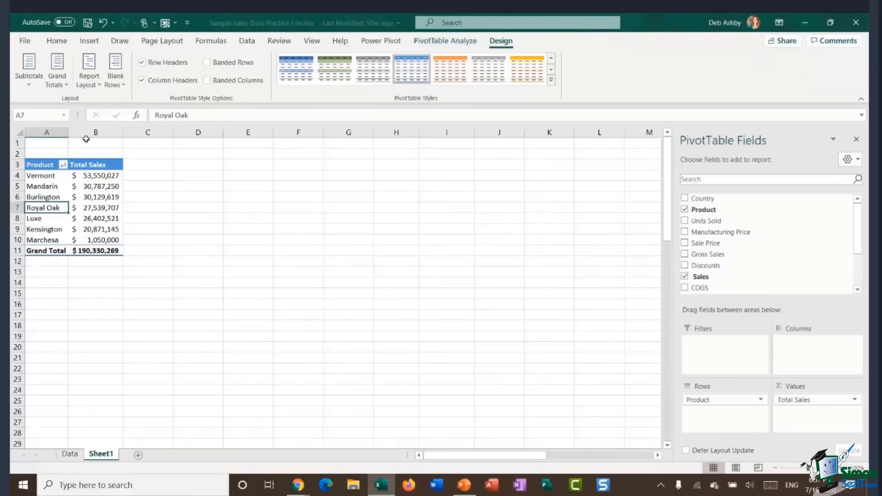
drag(69, 133, 76, 132)
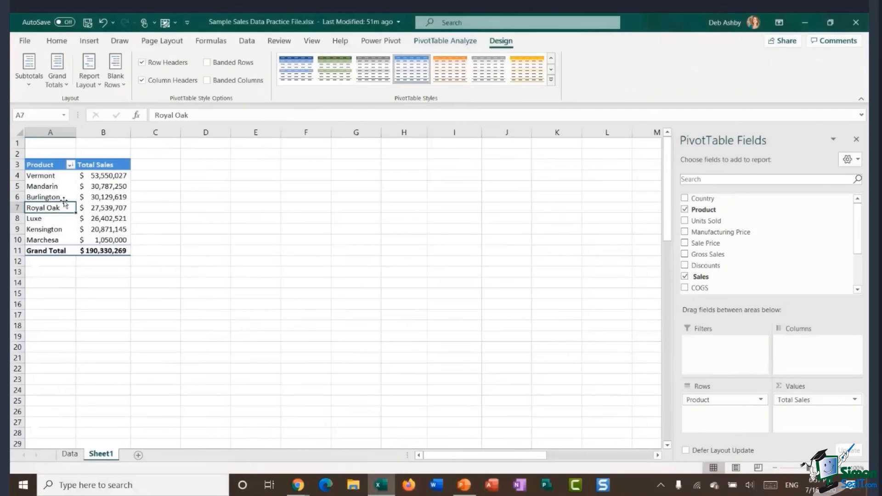
Insert a Clustered Column PivotChart for the product sales, place it beside the pivot table and widen it to about 8.03".
click(96, 199)
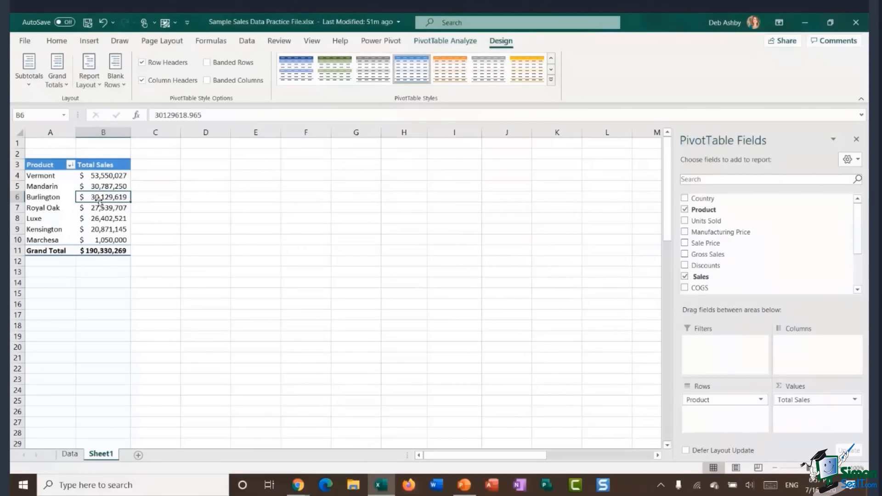
click(99, 187)
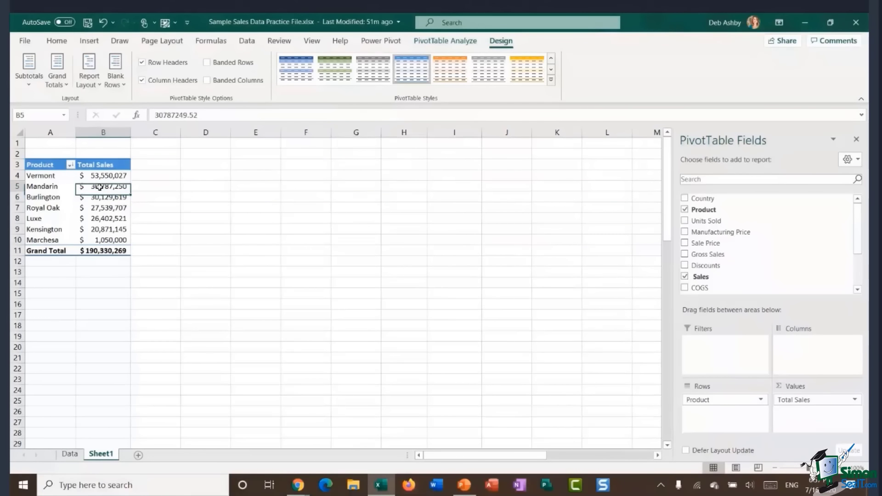
click(447, 41)
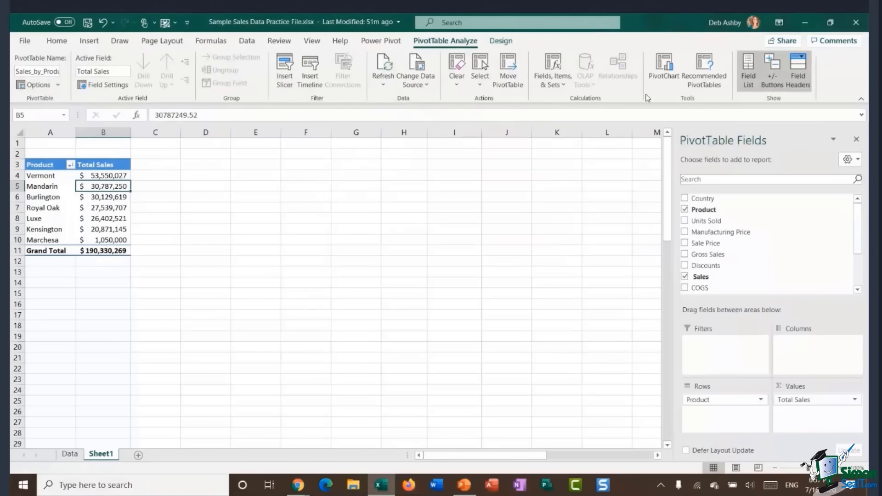
click(665, 73)
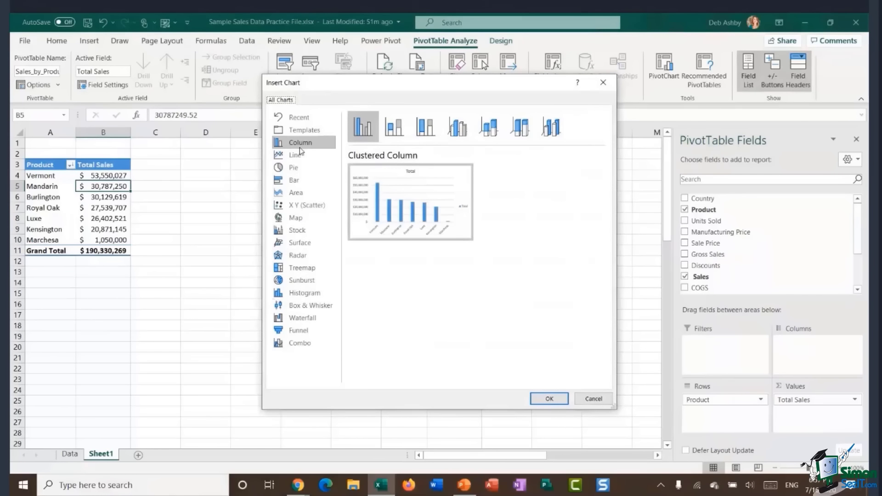
mouse_move(381, 215)
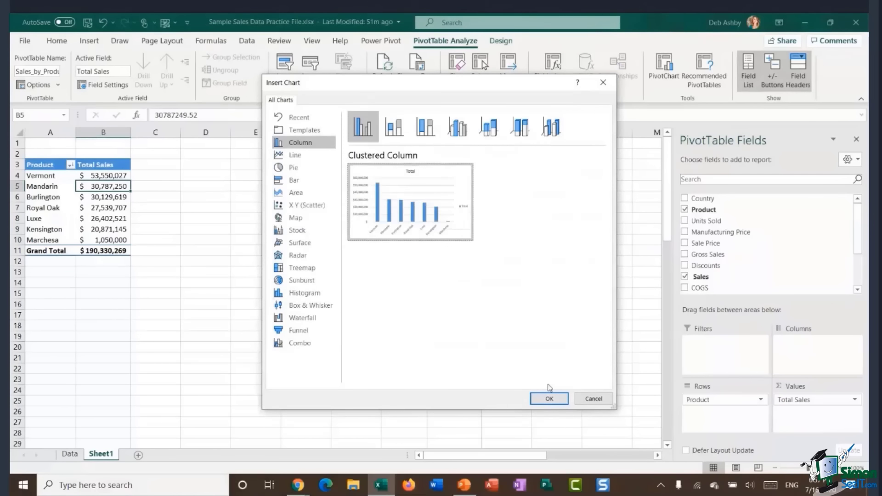
click(549, 400)
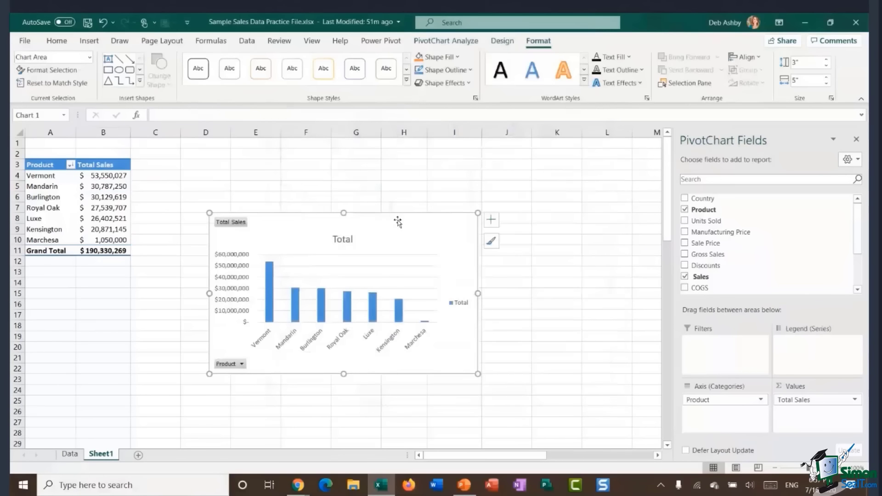
drag(398, 222, 362, 168)
drag(442, 240, 606, 233)
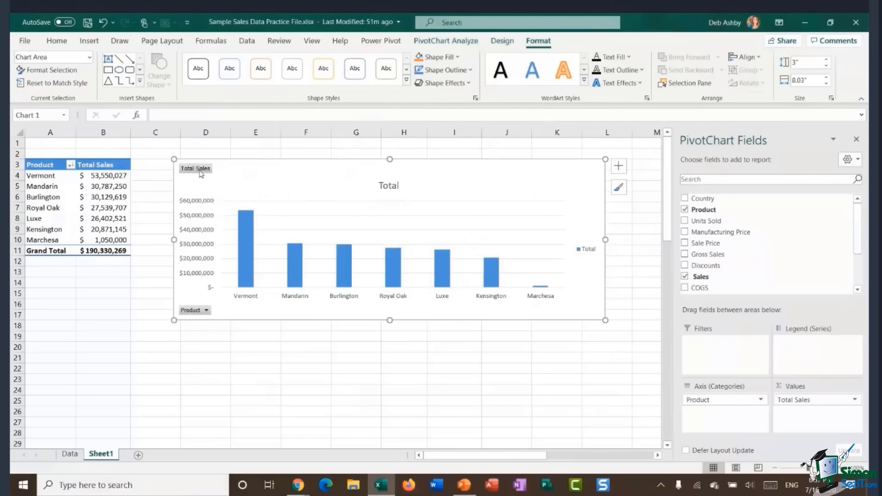
Hide all field buttons on the PivotChart and delete its legend.
click(206, 310)
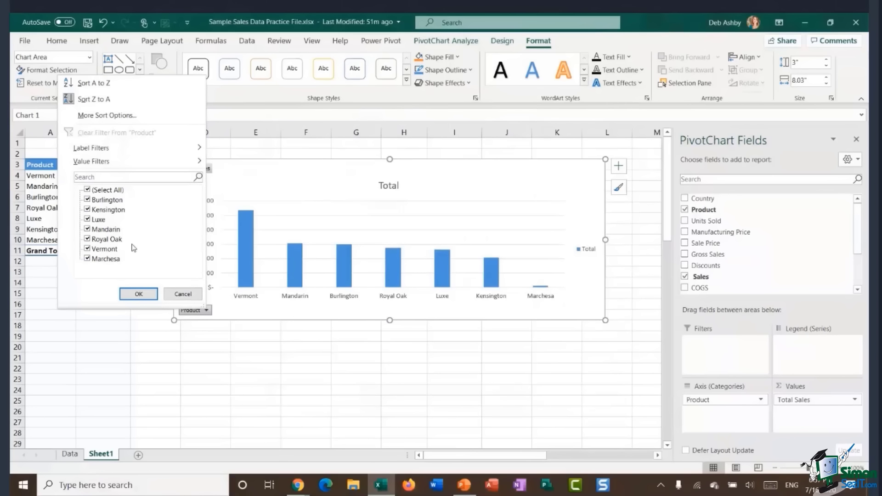
click(182, 294)
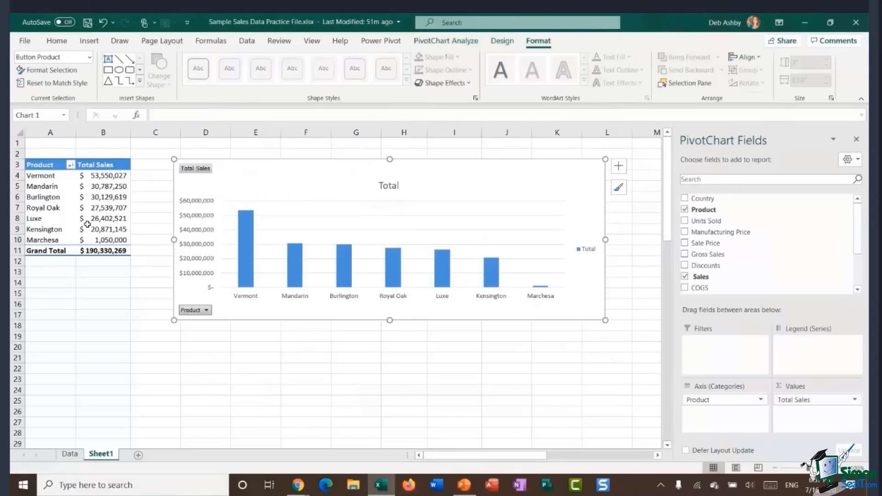
right_click(193, 172)
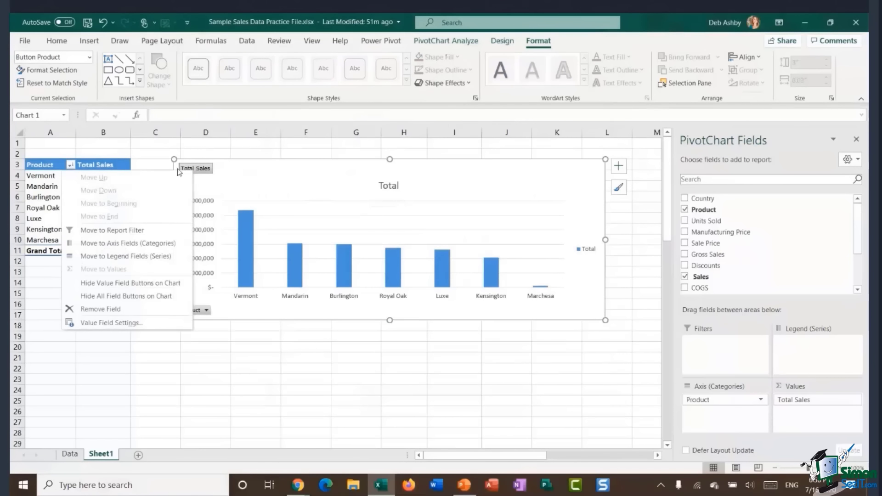
click(120, 299)
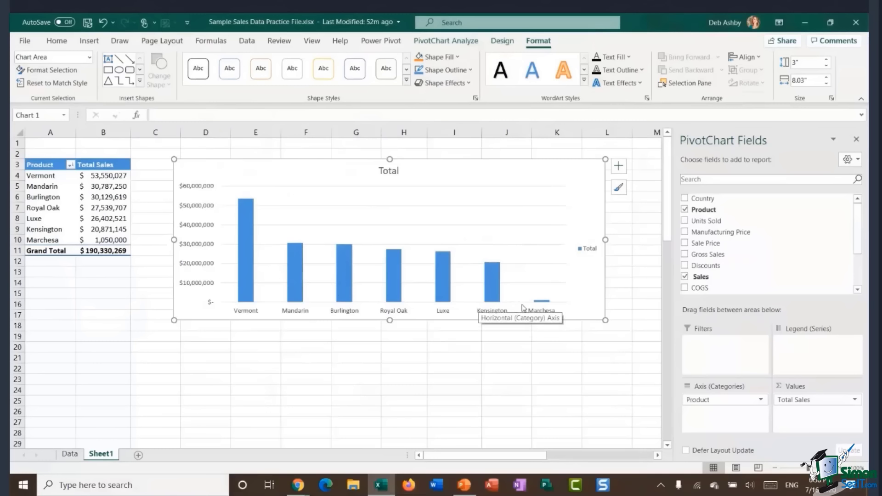
click(594, 252)
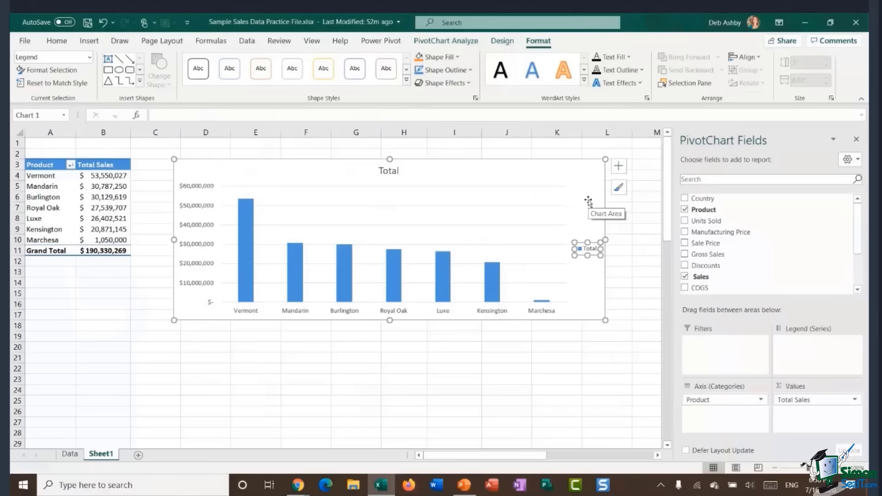
key(Delete)
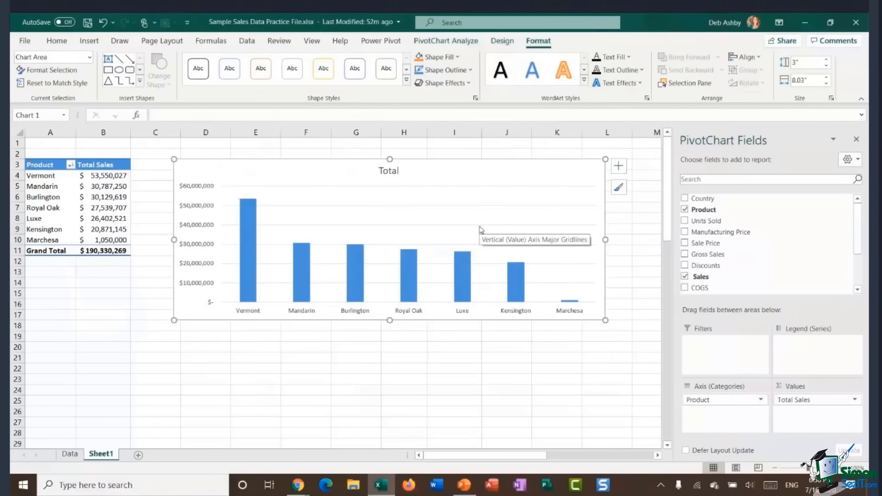
Change the chart title to "Sales by Product".
click(390, 171)
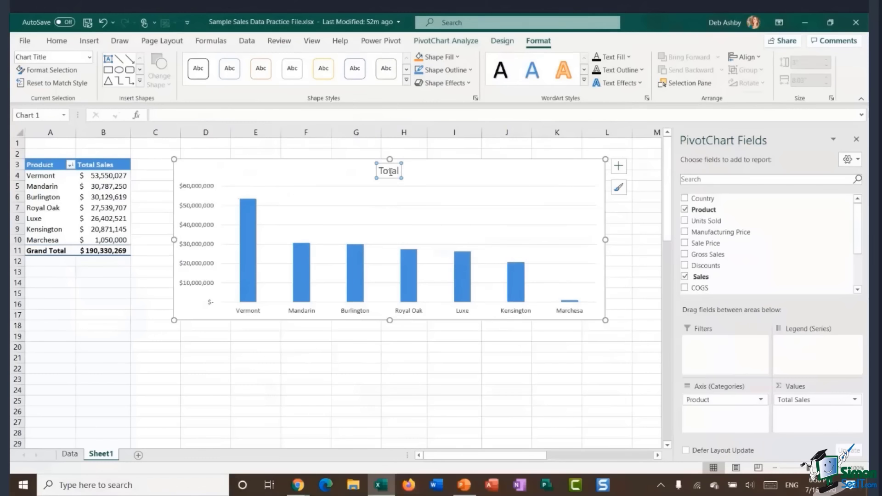
double_click(390, 171)
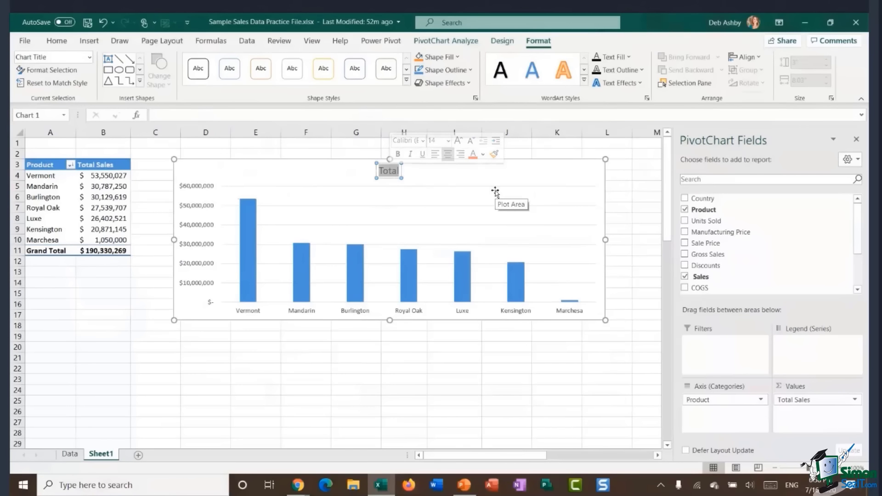
text(Sales)
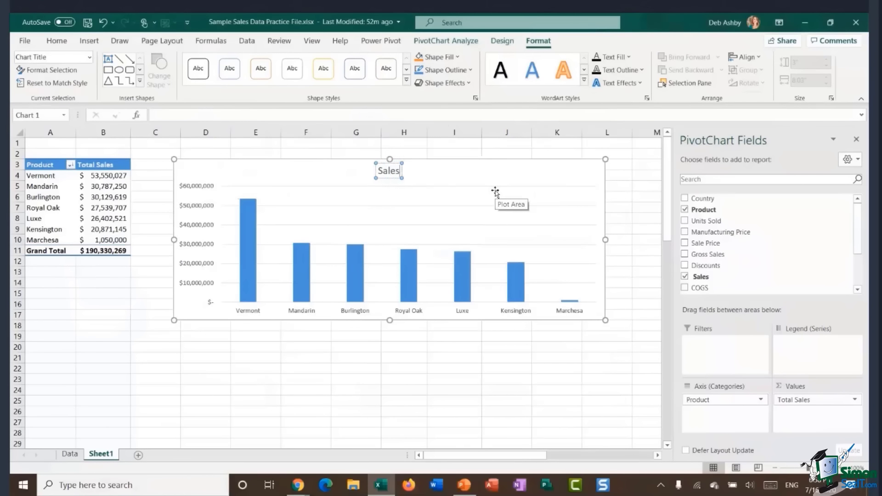
text( by Product)
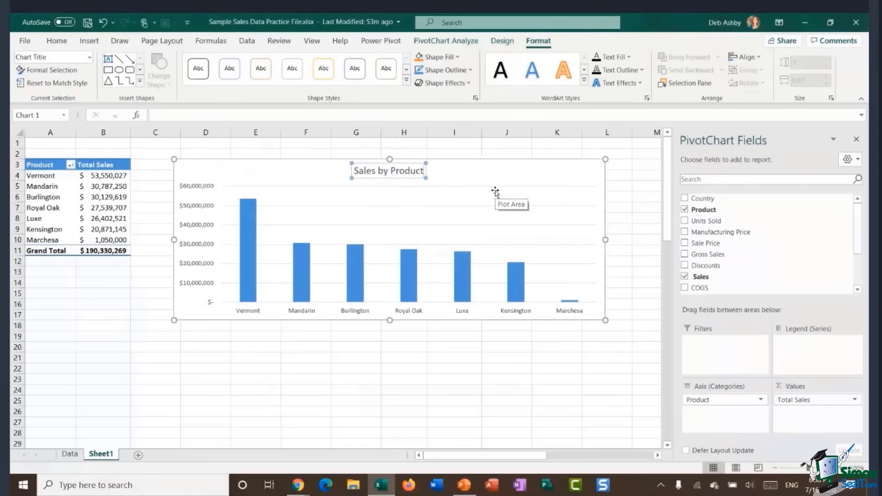
click(385, 383)
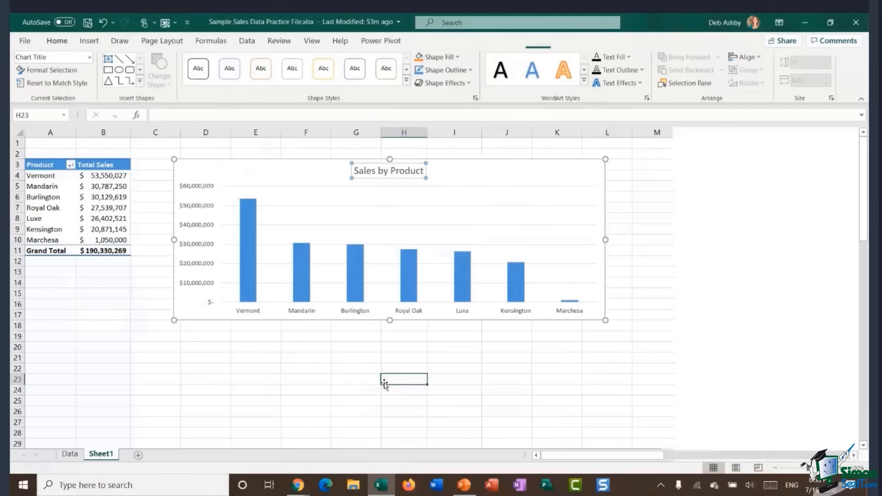
Resize the chart to about 2.13" high and 8.42" wide, and move it closer to the pivot table.
click(299, 179)
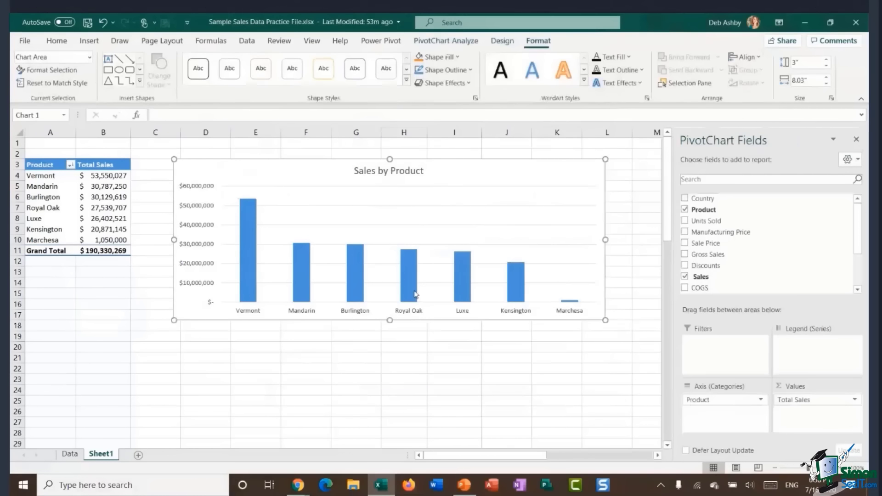
drag(390, 321, 389, 274)
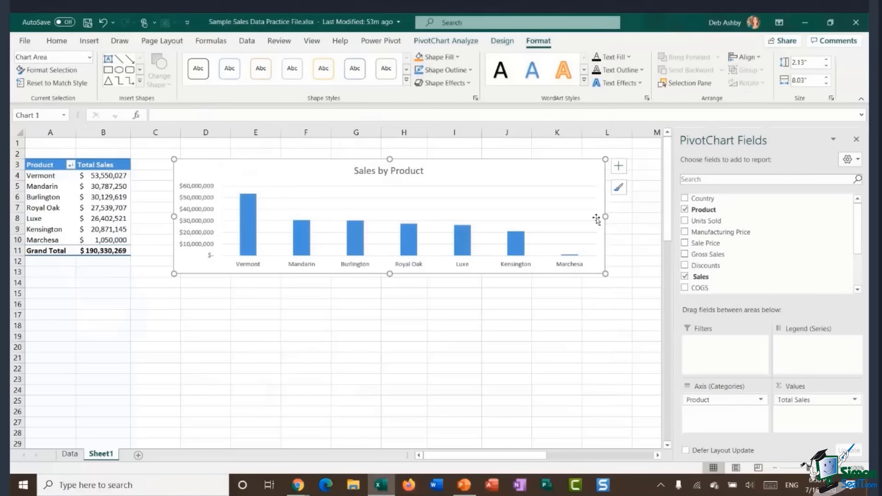
drag(606, 217, 626, 217)
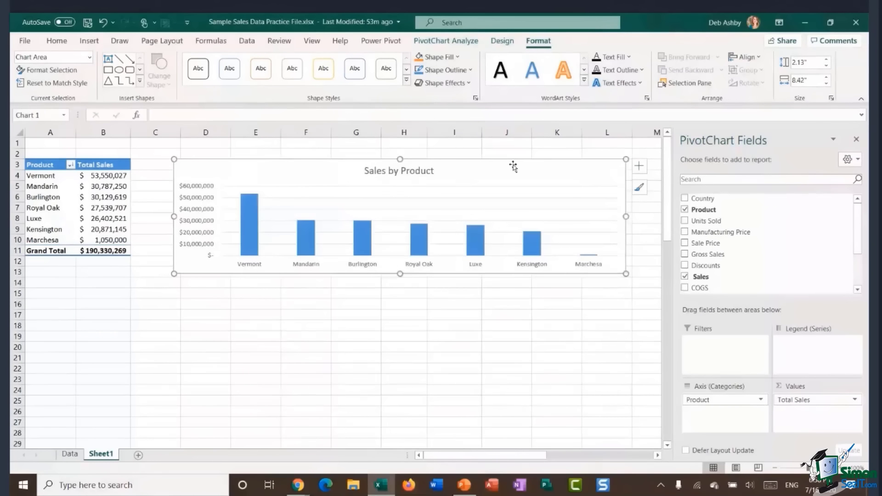
drag(514, 166, 495, 169)
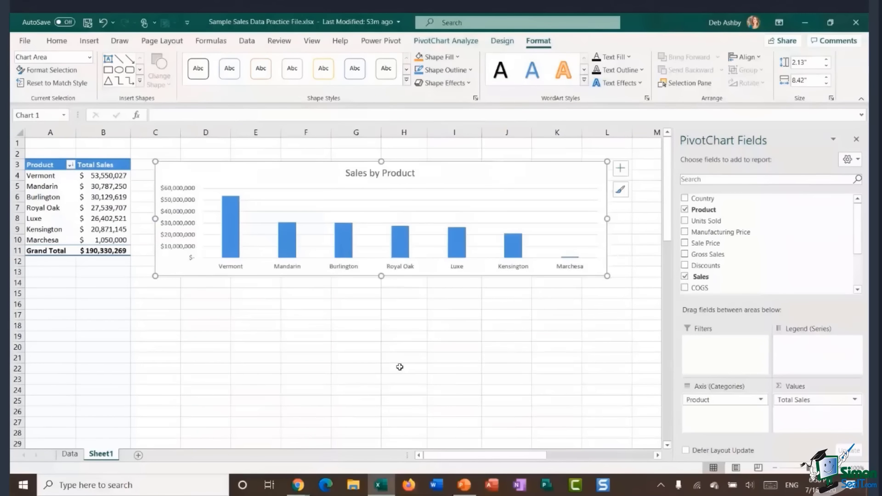
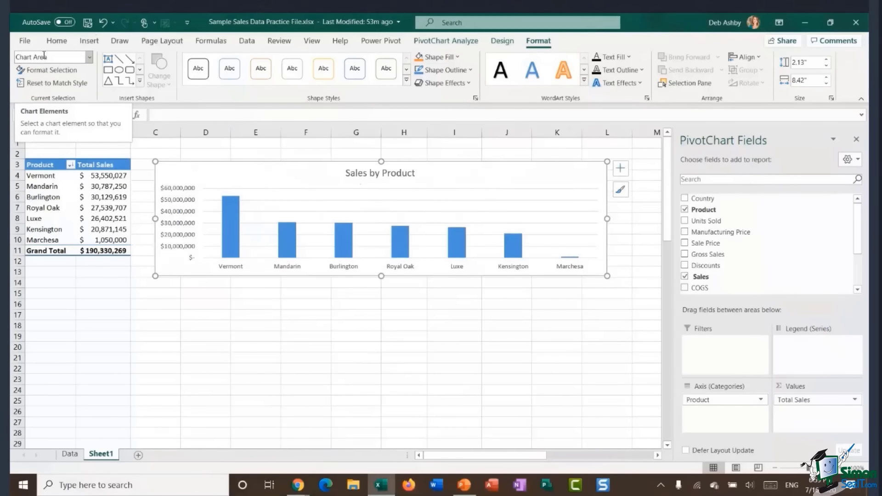
Select the plot area, data series and chart area in turn to examine the chart's individually formattable elements.
click(480, 209)
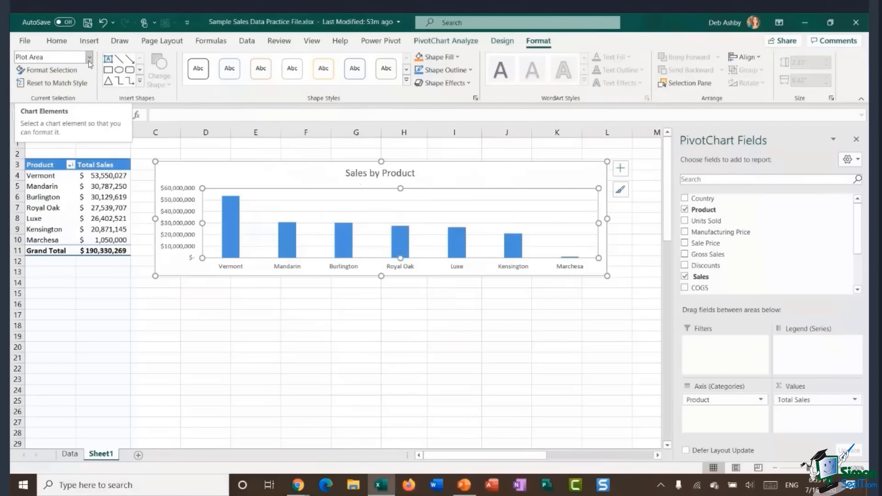
click(233, 235)
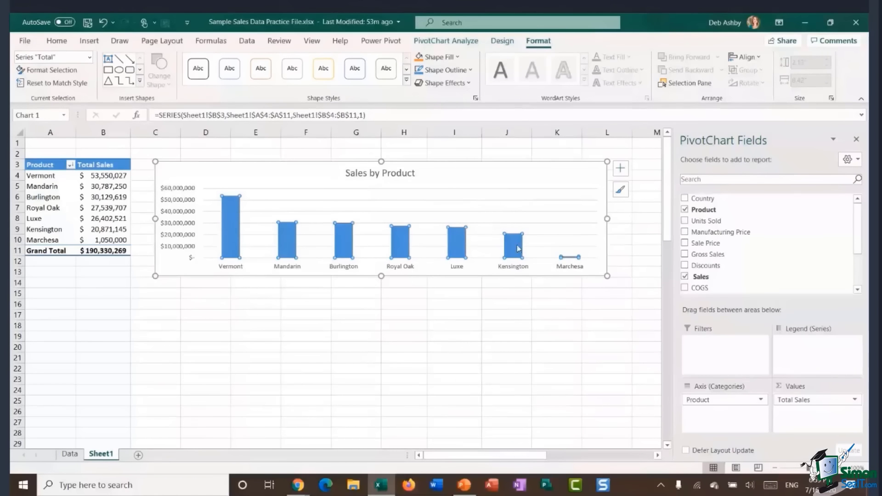
click(459, 207)
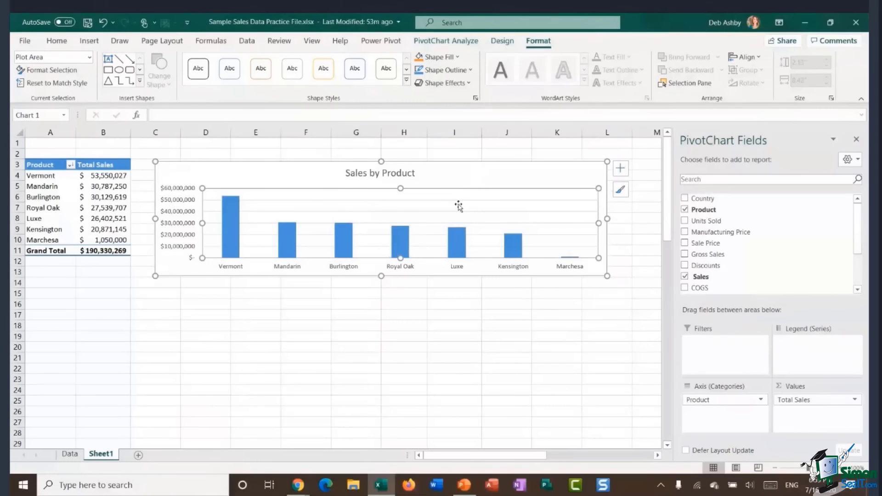
click(474, 179)
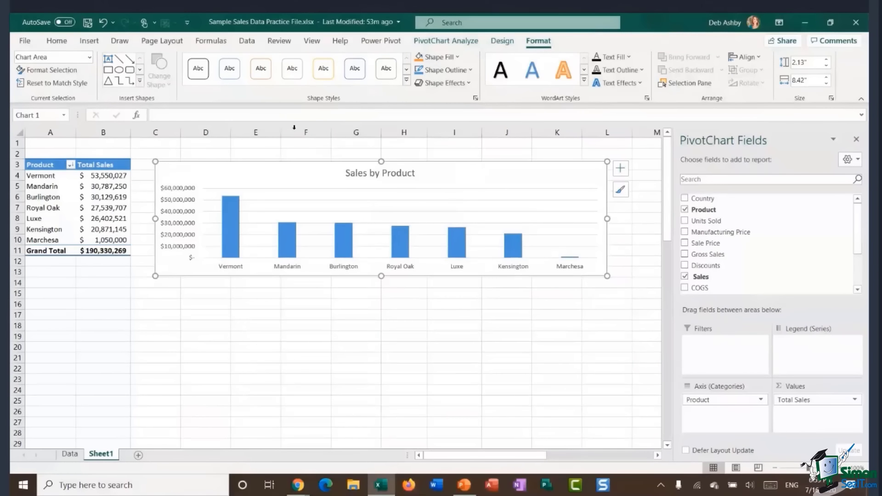
click(90, 57)
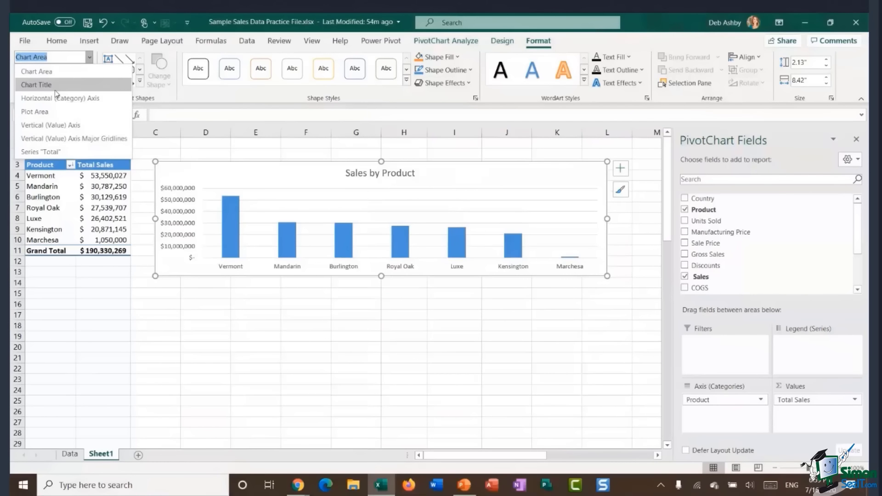
click(69, 72)
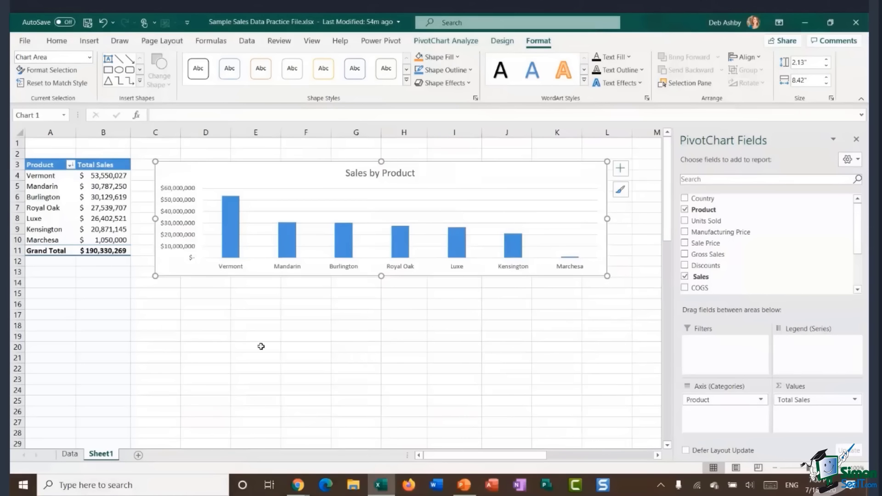
Fill all the columns of the Total series with the orange-red standard color.
click(227, 238)
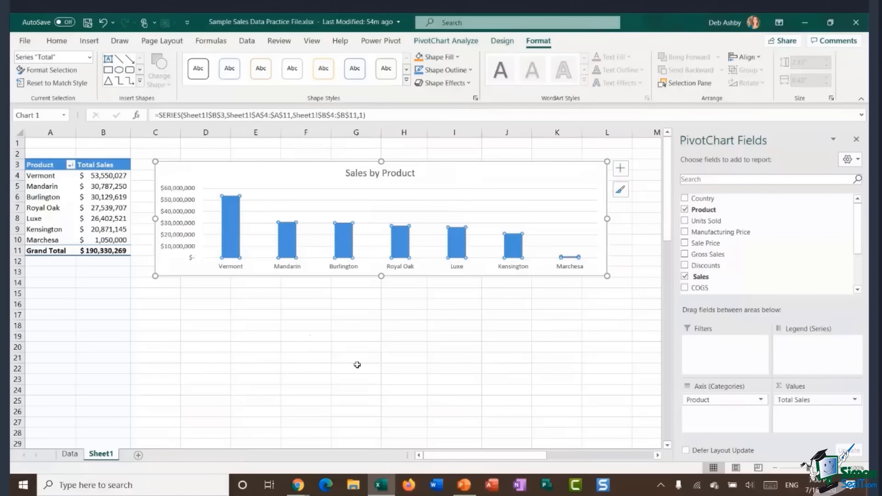
click(457, 57)
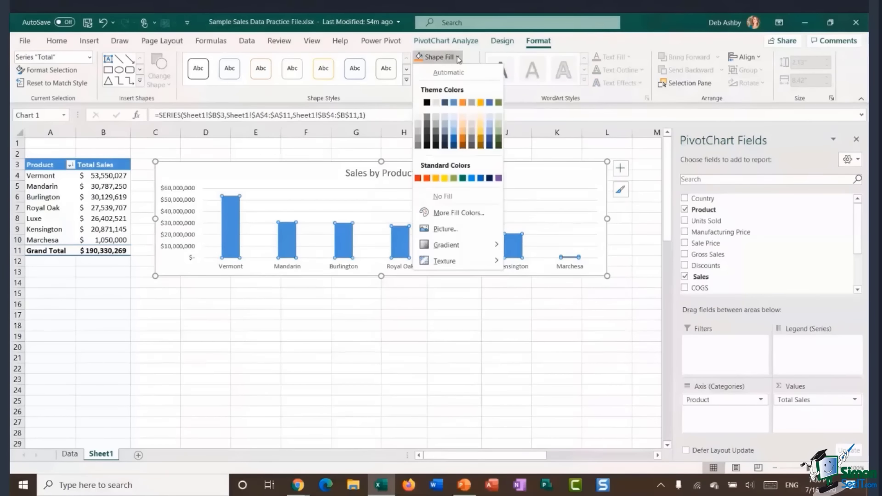
click(418, 179)
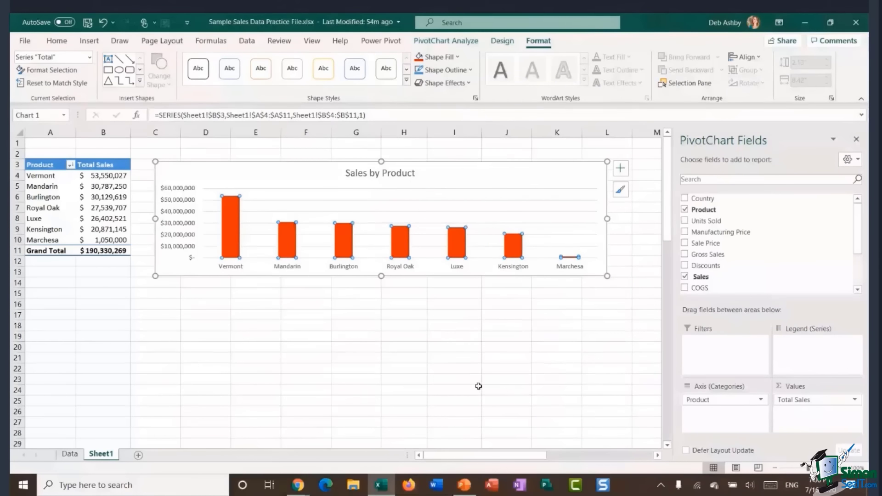
Widen the columns by reducing the data series' gap width to about 86%.
right_click(289, 236)
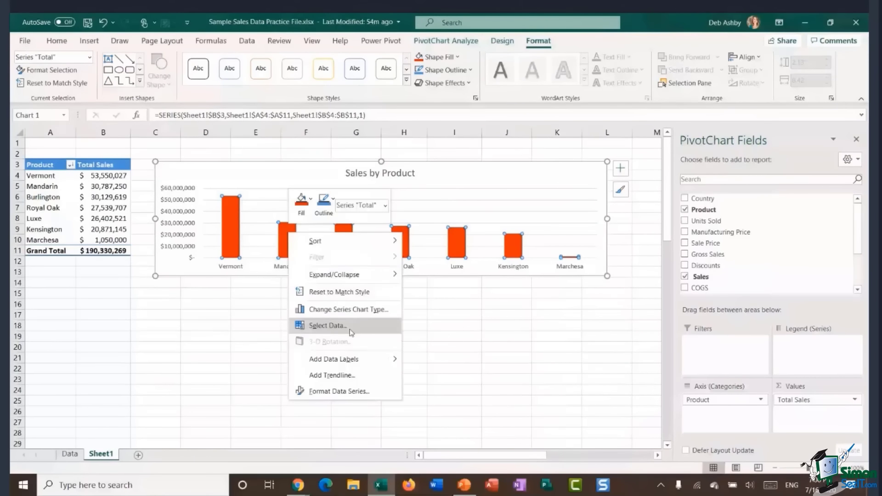
click(354, 393)
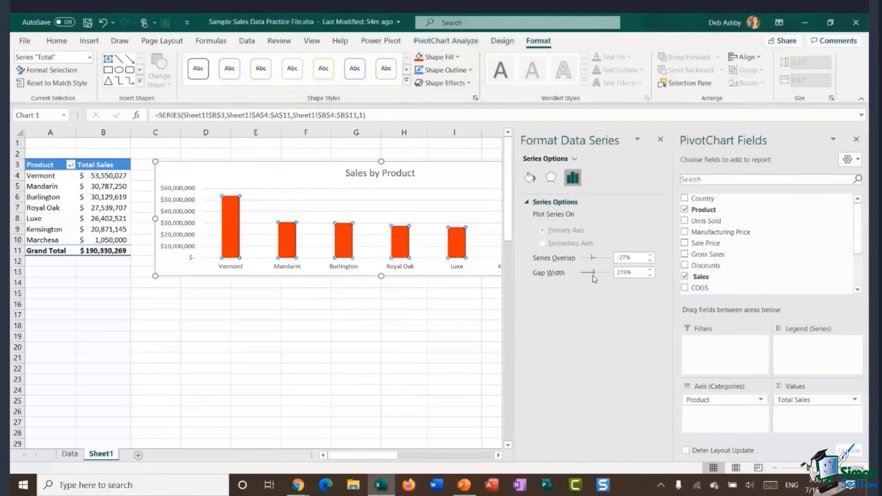
drag(593, 276, 587, 274)
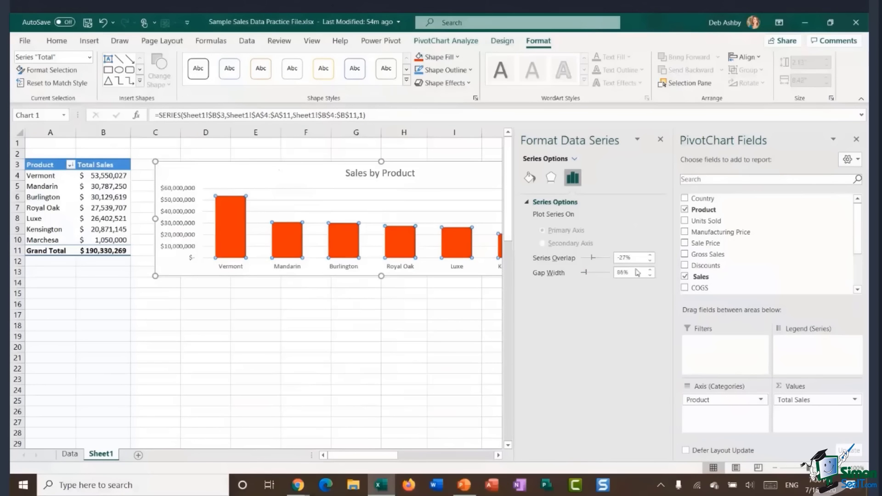
click(660, 140)
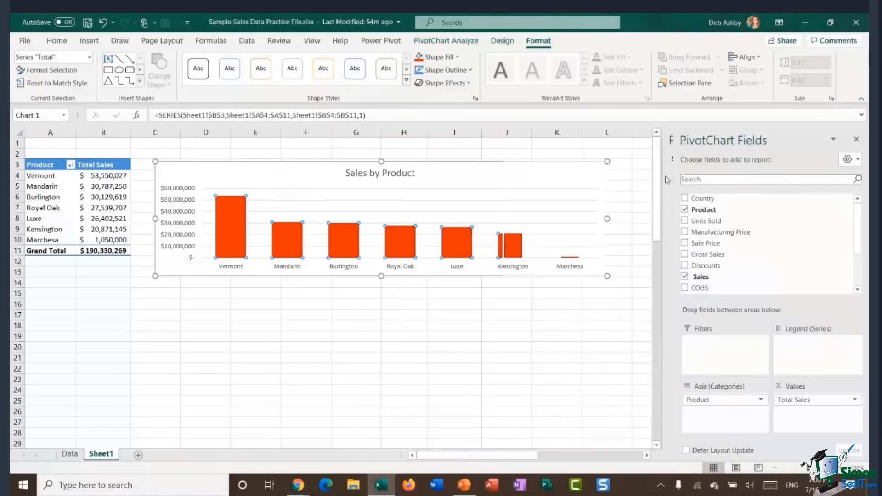
click(557, 324)
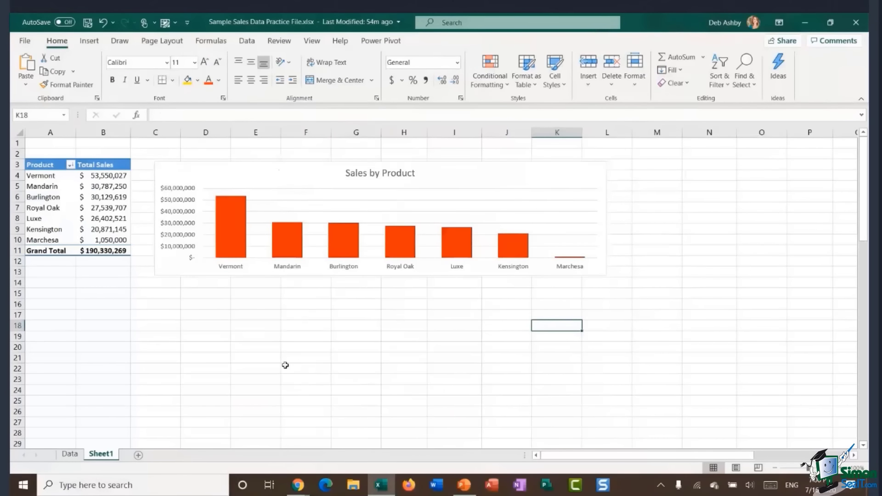
Delete the chart's vertical value axis and add data labels at the Outside End position.
click(177, 191)
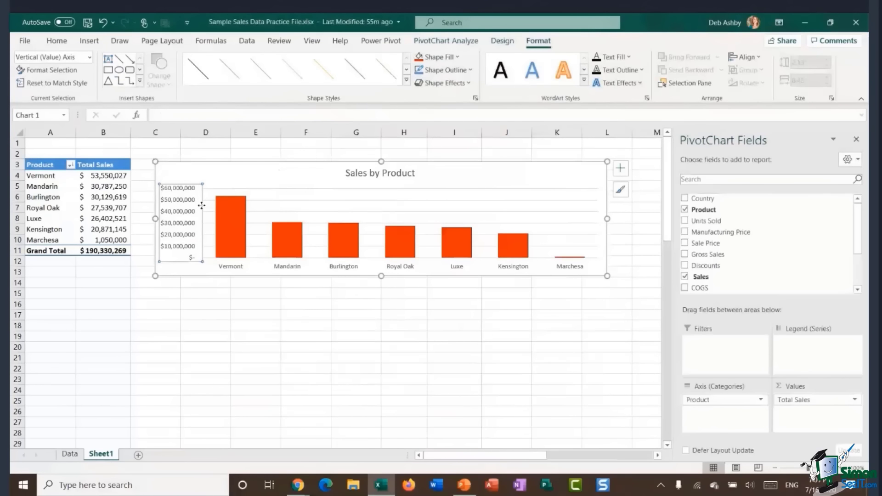
key(Delete)
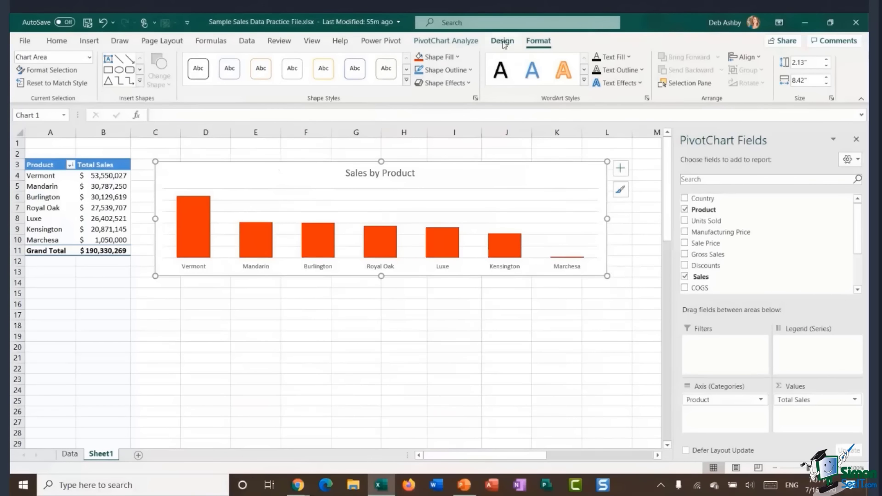
click(505, 44)
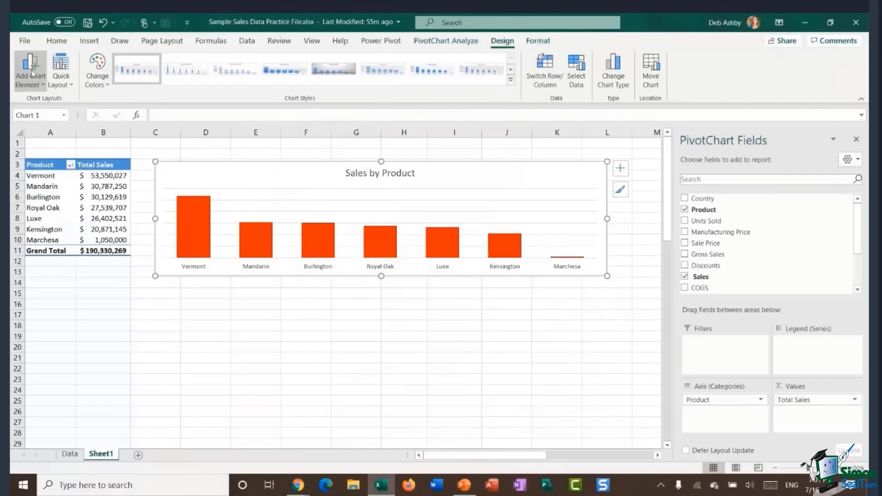
click(36, 85)
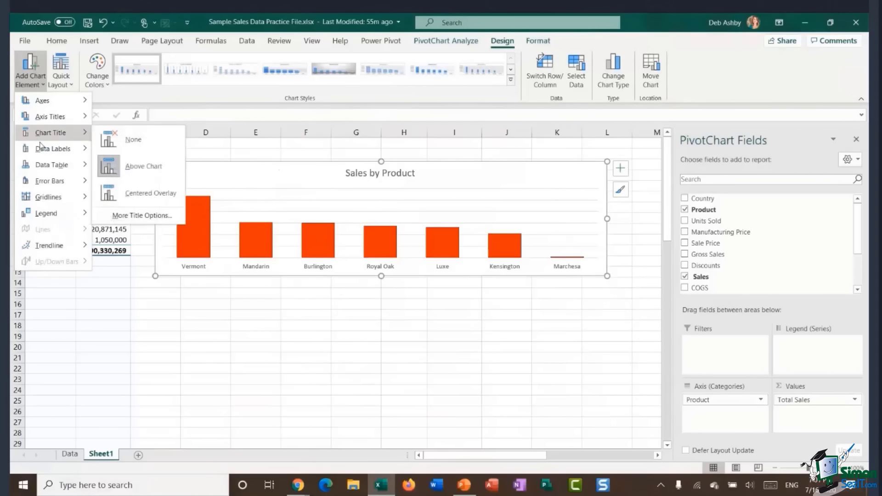
mouse_move(40, 155)
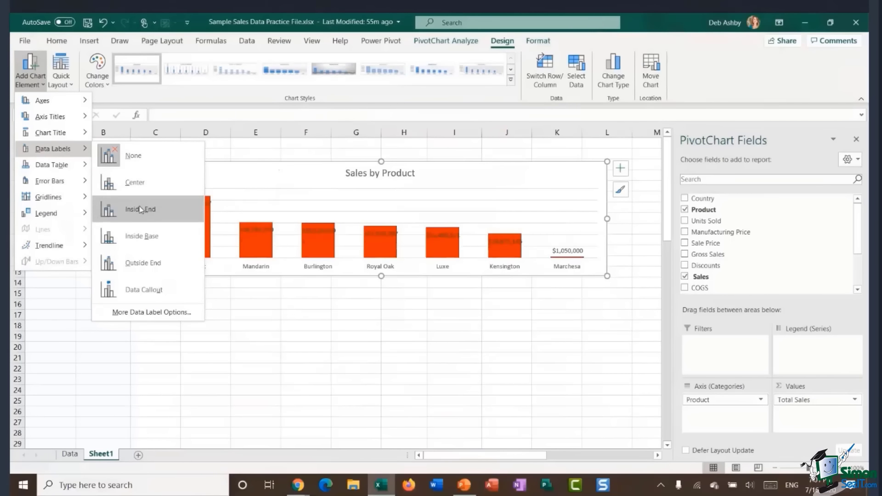
click(143, 263)
click(476, 356)
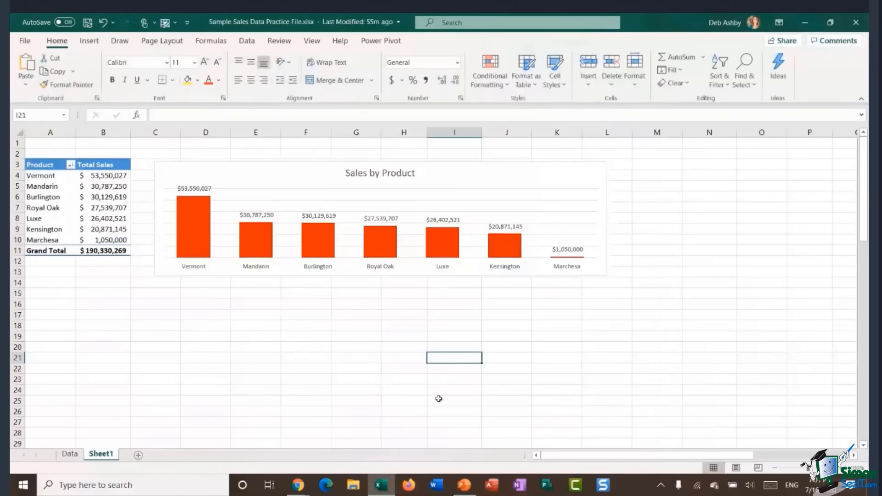
Apply a picture or texture fill to the chart's plot area using the white marble texture.
click(493, 183)
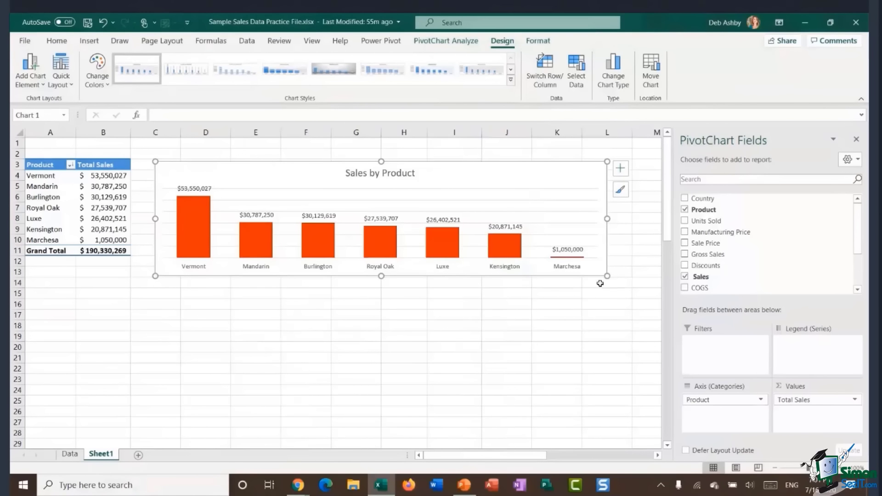
click(421, 198)
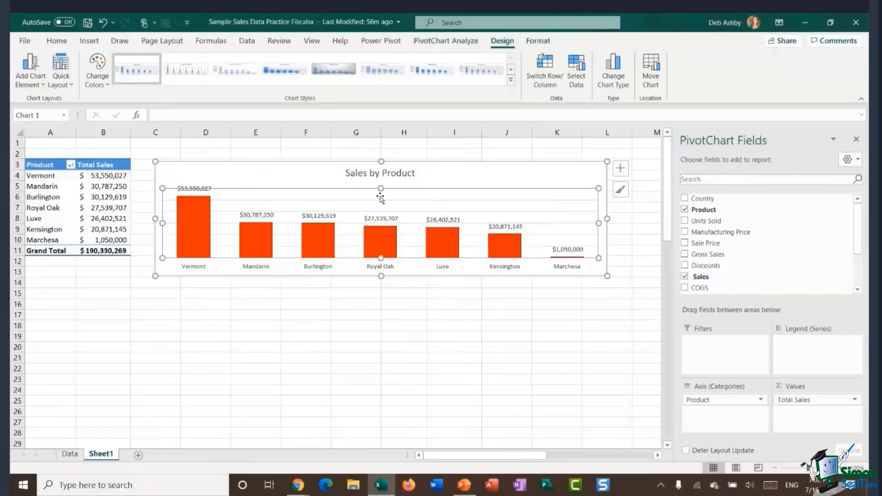
right_click(421, 200)
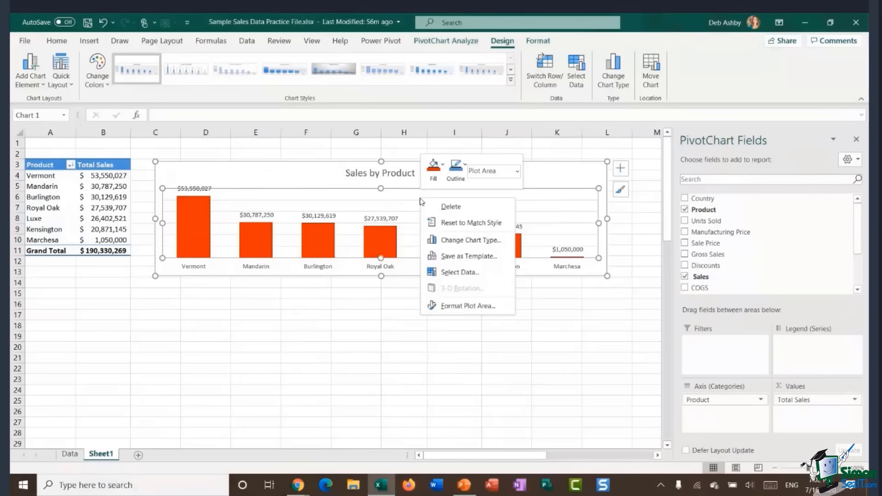
click(465, 306)
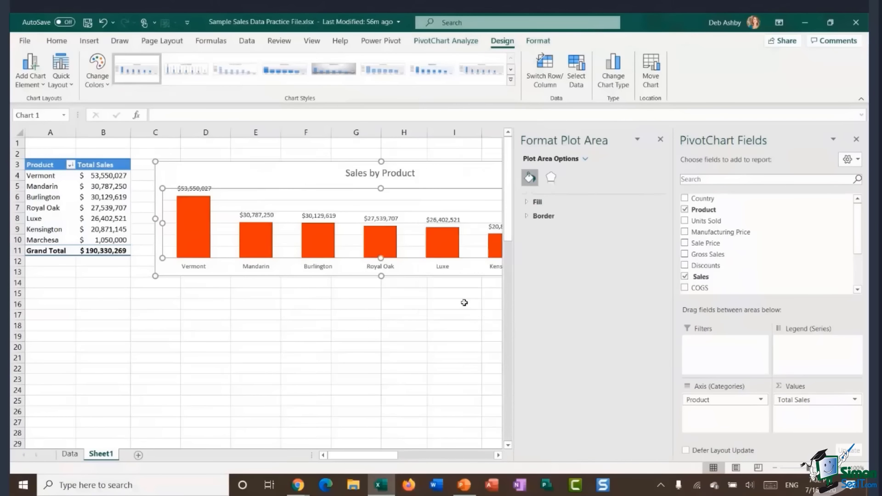
click(527, 202)
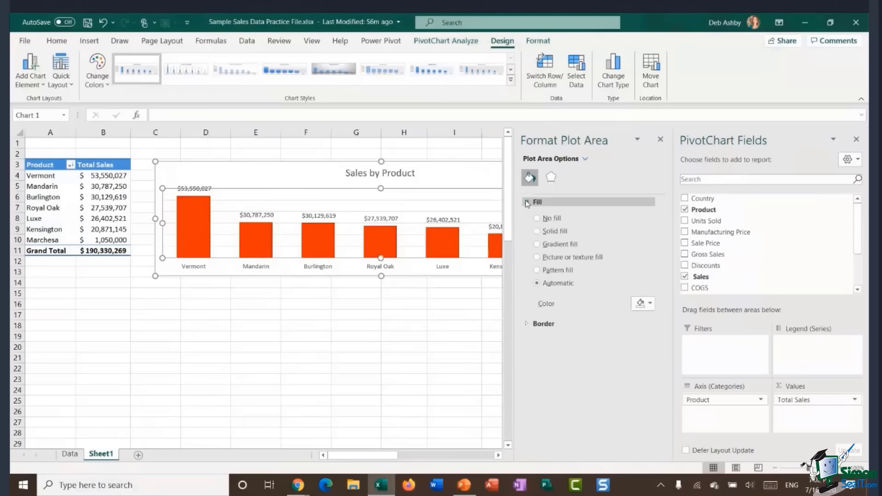
click(537, 258)
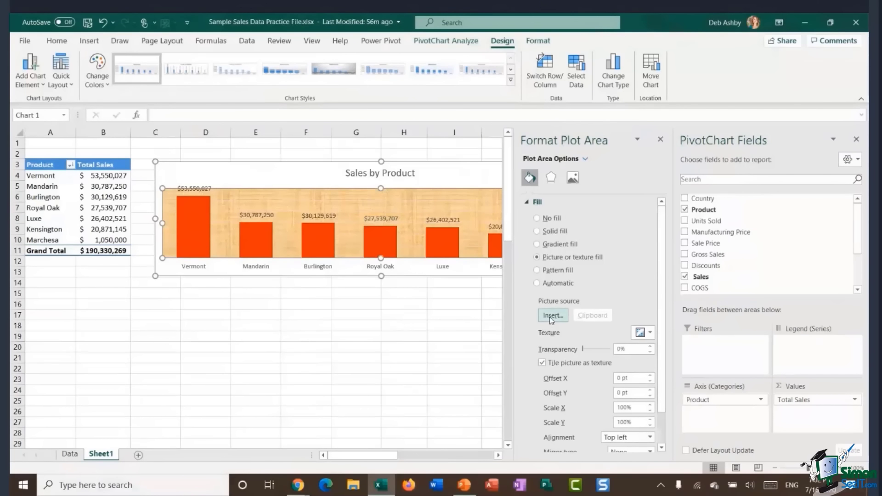
click(651, 333)
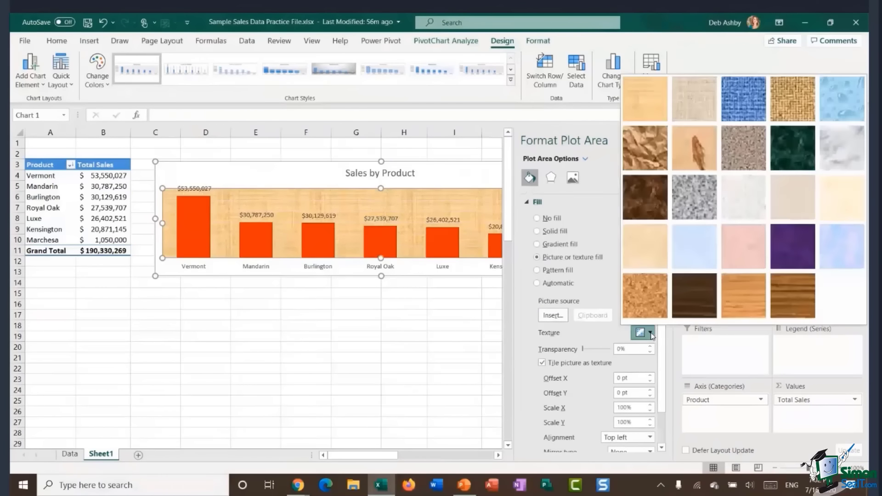
click(851, 147)
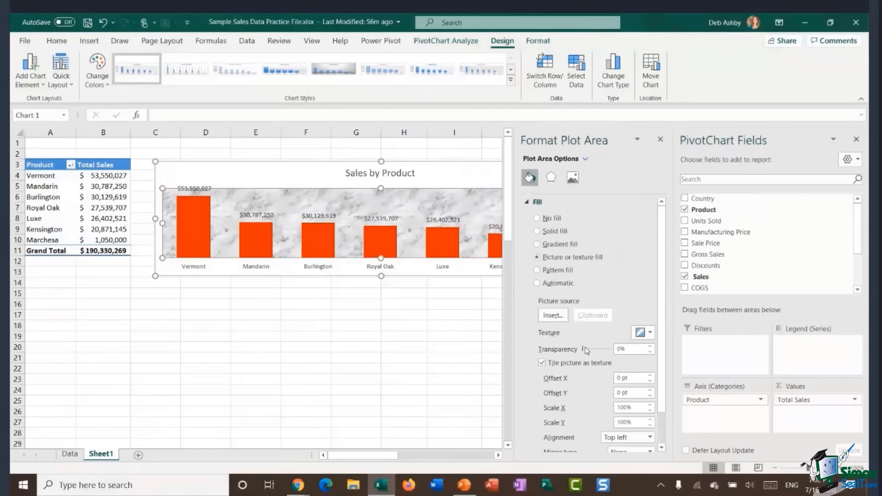
Set the plot area texture's transparency to about 81% and finish formatting the plot area.
drag(583, 350, 601, 351)
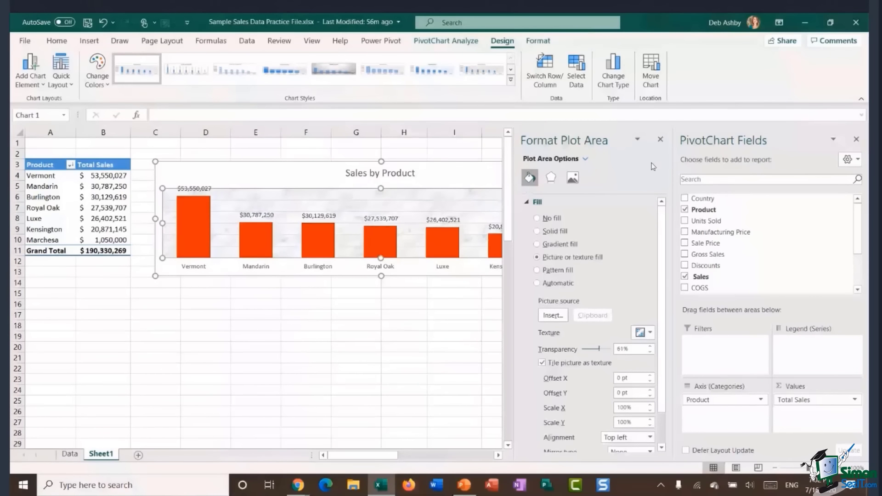
click(660, 139)
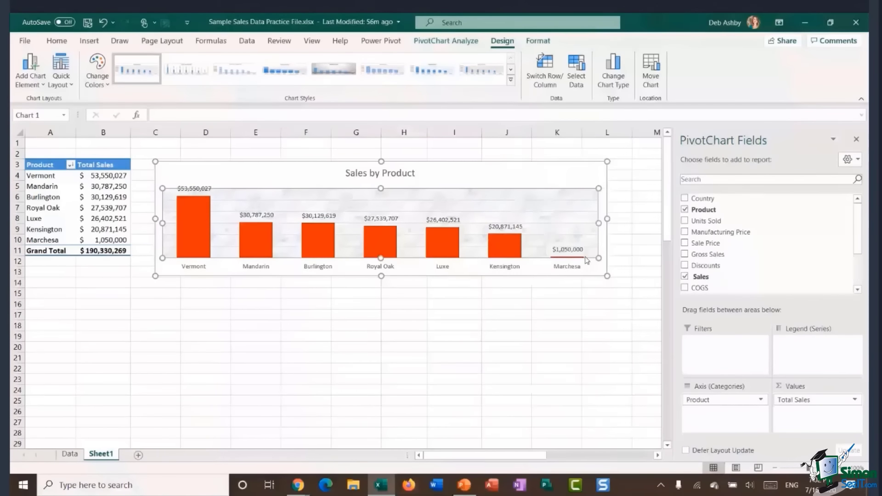
click(556, 347)
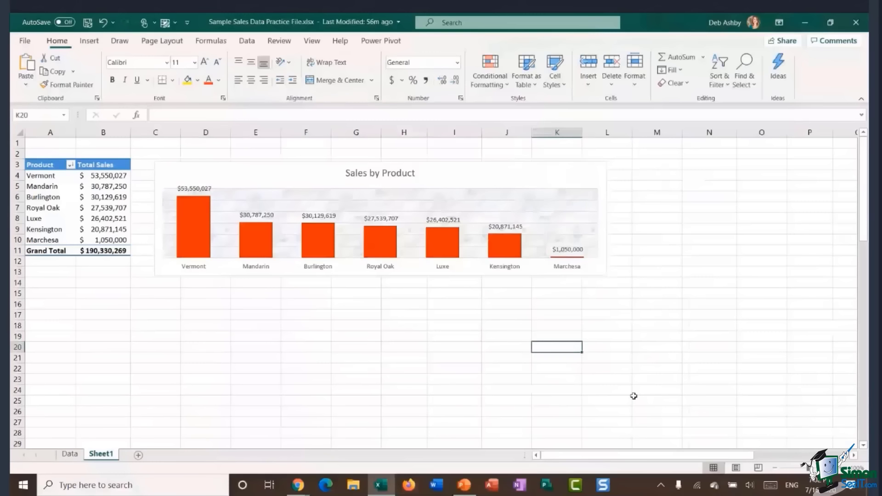
Fill the chart area of the Sales by Product chart with a light gray theme color.
click(492, 167)
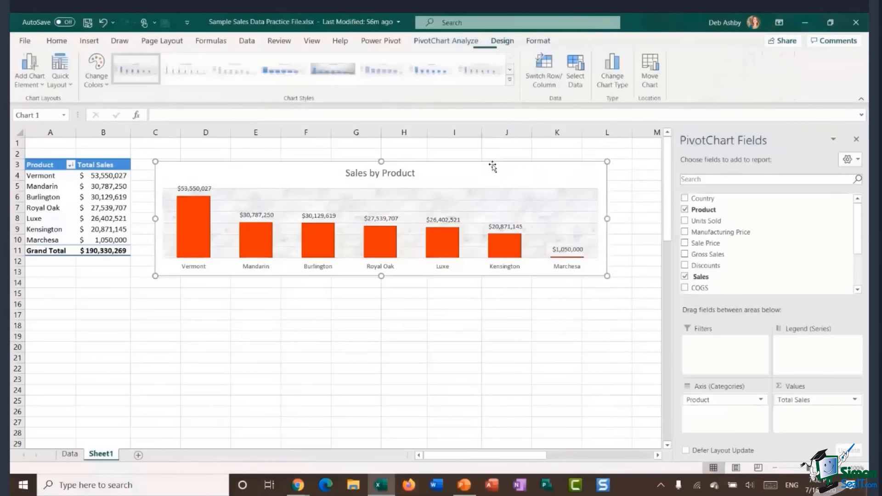
click(544, 43)
click(439, 57)
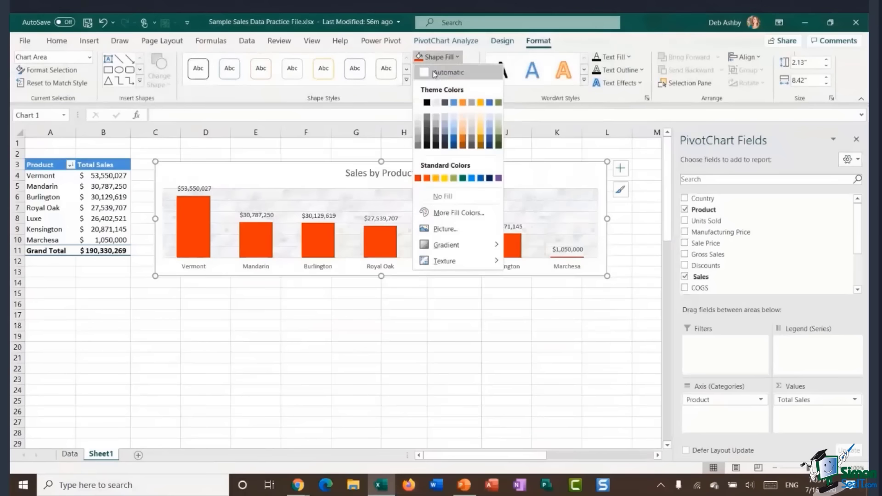
click(436, 103)
click(469, 367)
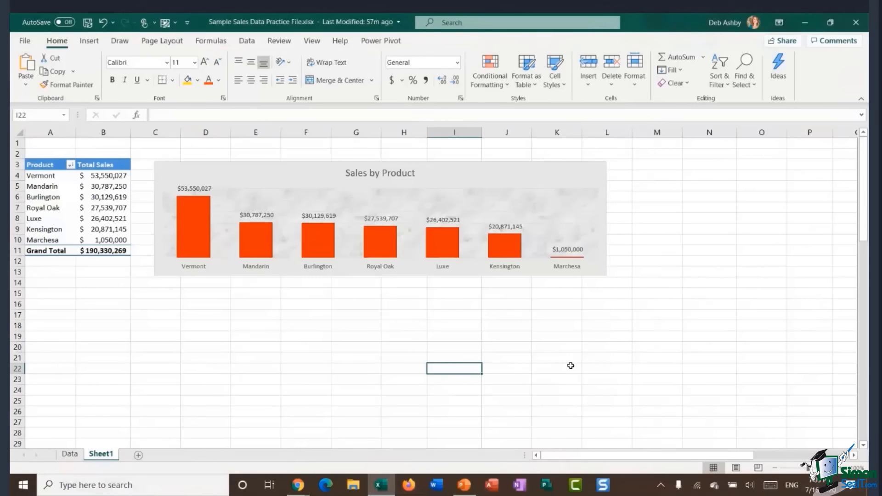
Insert the outlined shopping cart icon from an icon search for "shopping", sized about 0.39" square, in the chart's upper-right corner.
click(516, 171)
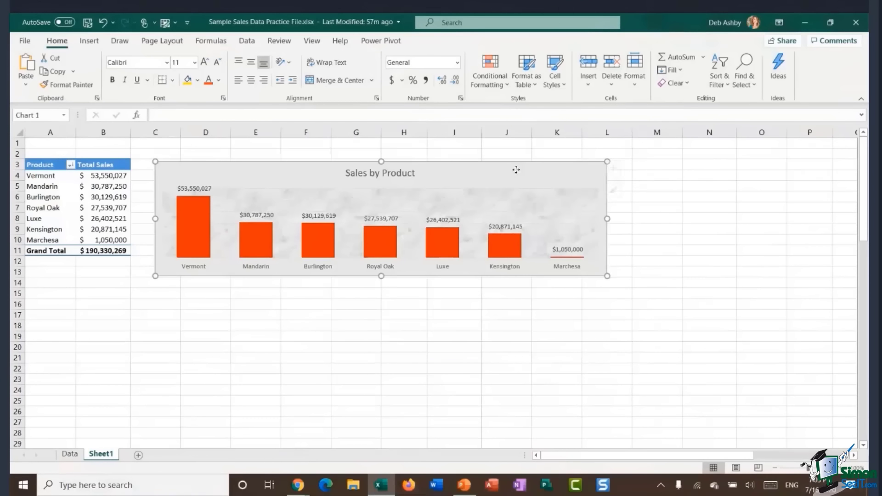
click(92, 42)
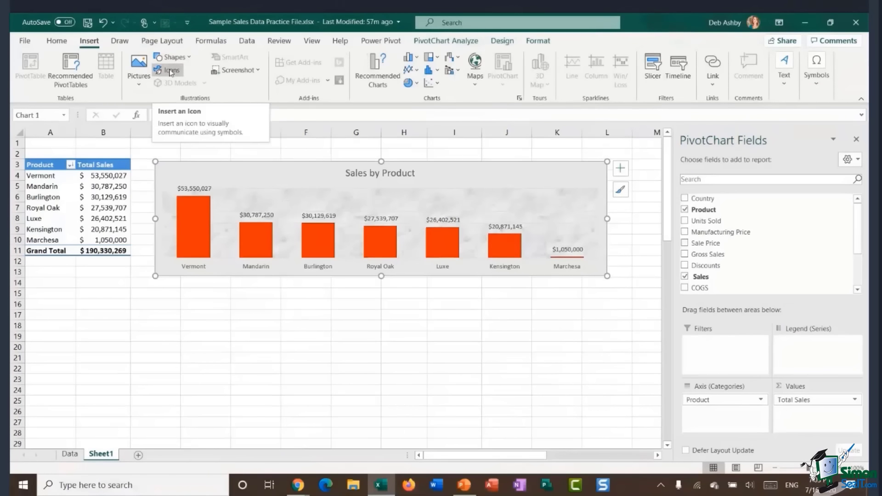
click(170, 71)
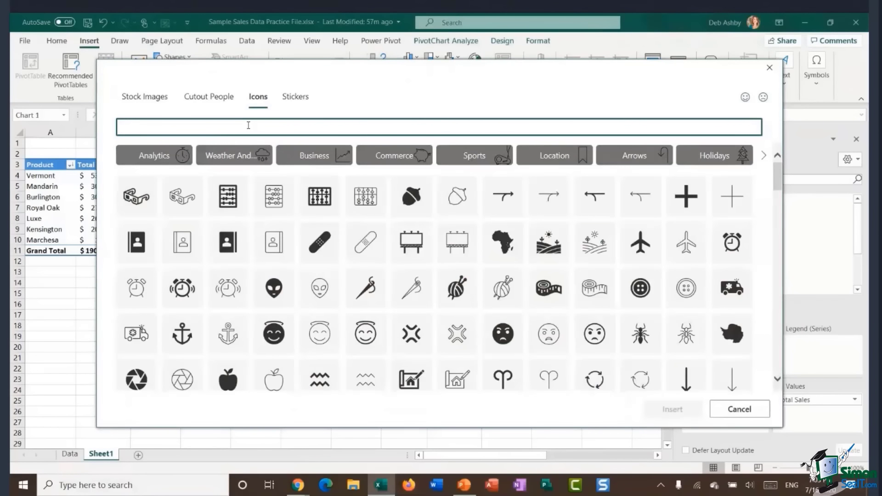
text(money)
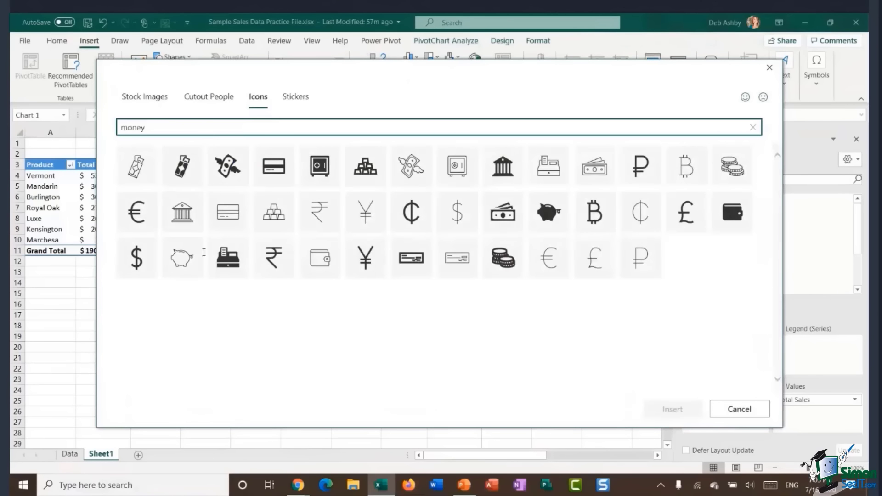
double_click(142, 127)
text(shopping)
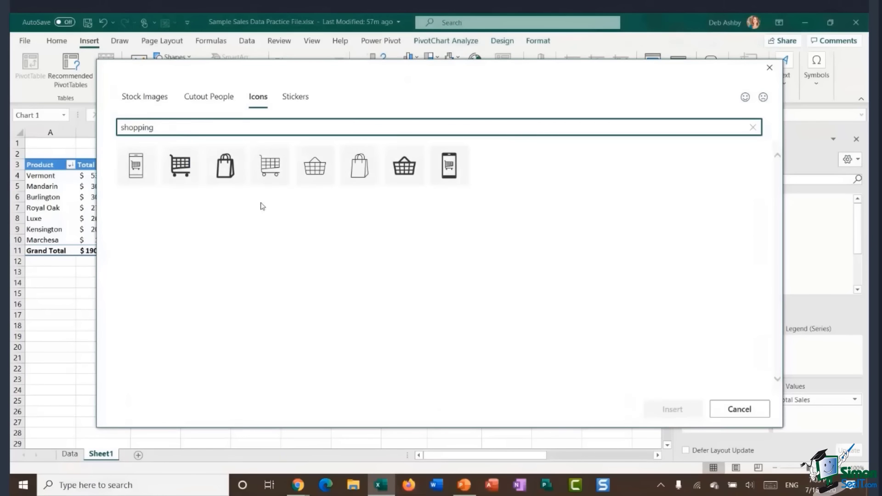
click(271, 170)
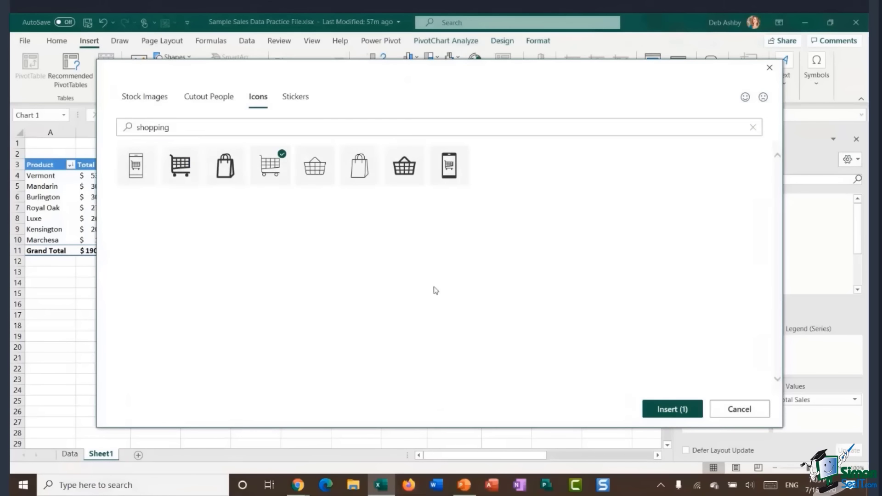
click(674, 412)
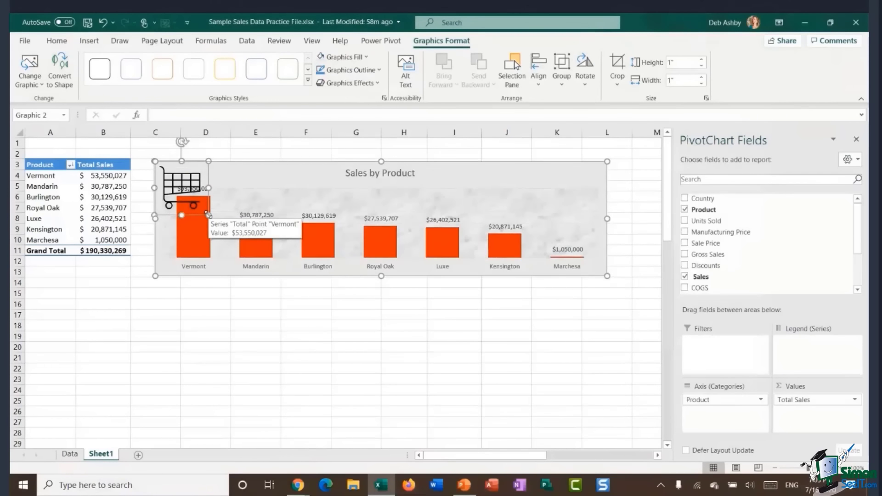
drag(208, 214, 584, 174)
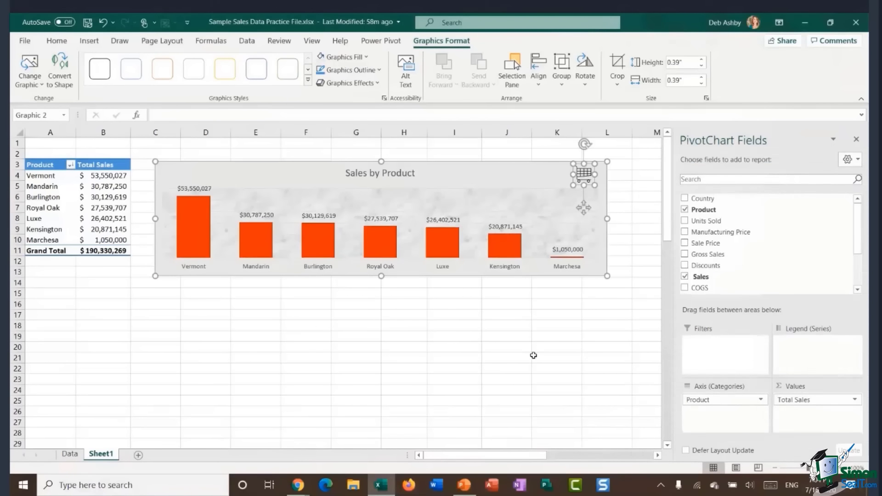
click(534, 356)
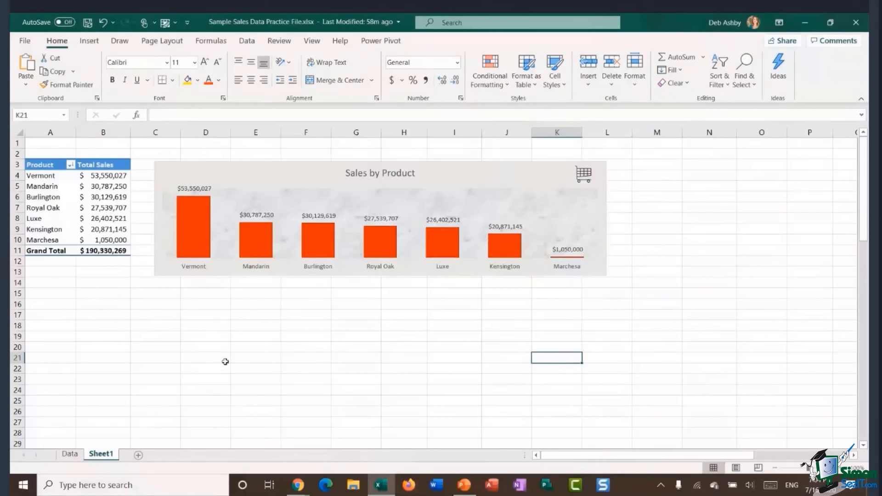
Duplicate Sheet1 with its pivot table and chart, placing the copy directly after the original.
click(74, 455)
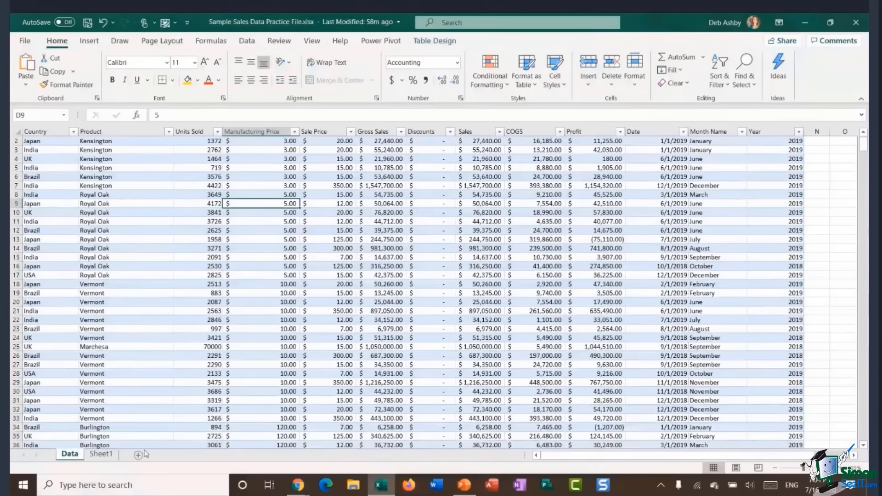
click(101, 455)
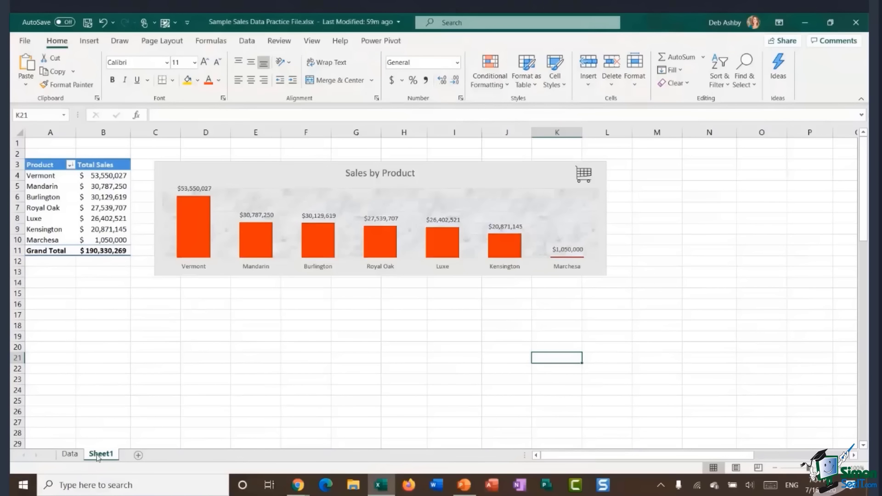
drag(97, 458, 130, 459)
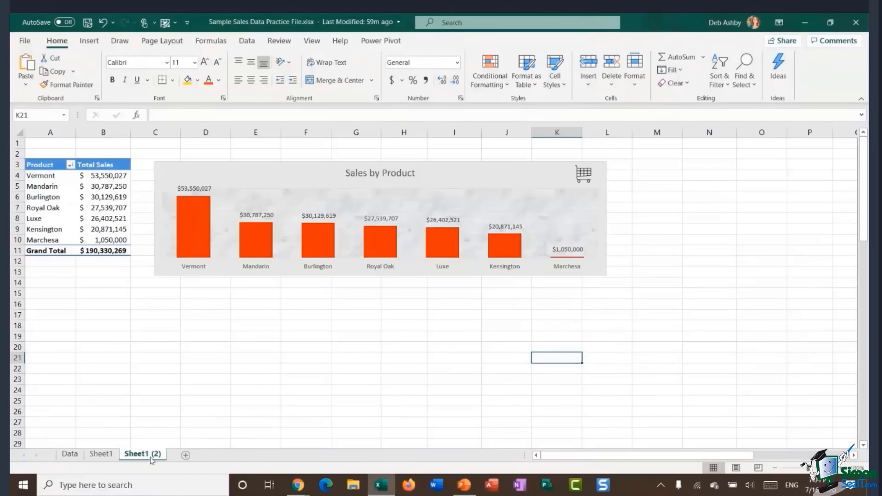
Rename the original Sheet1 worksheet as "Sales by Product".
click(100, 455)
right_click(100, 455)
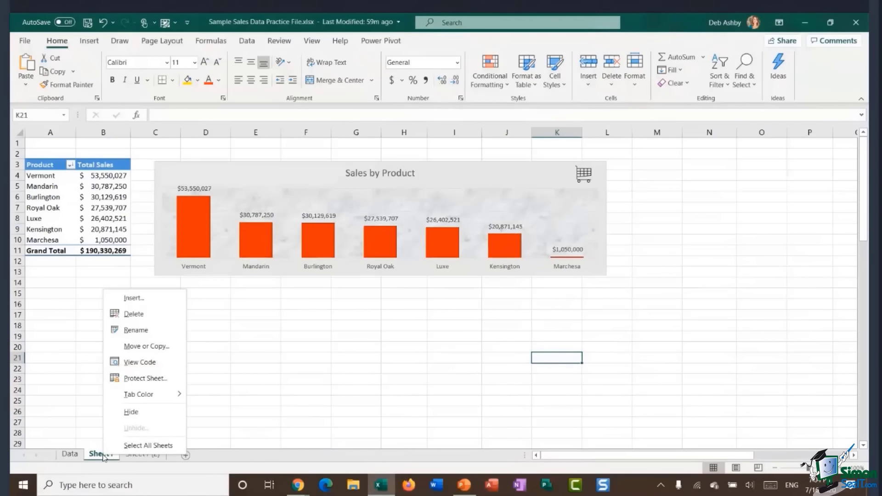
click(138, 331)
text(Sa)
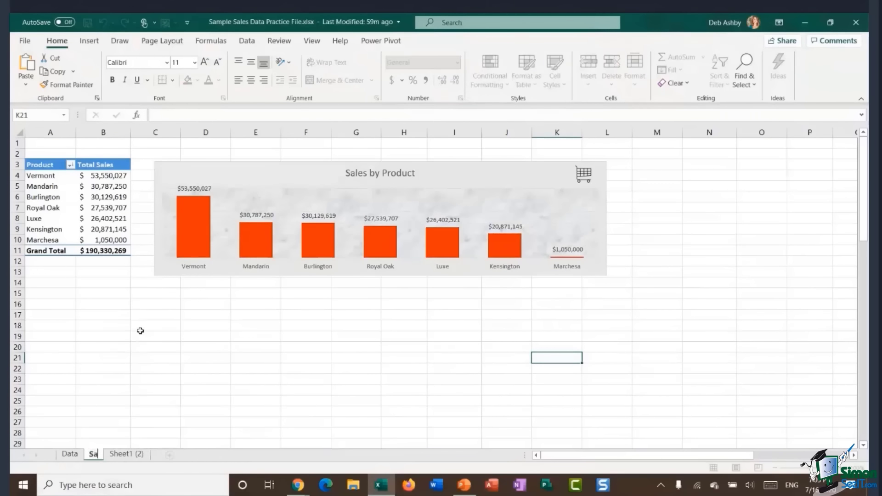
text(les by Prod)
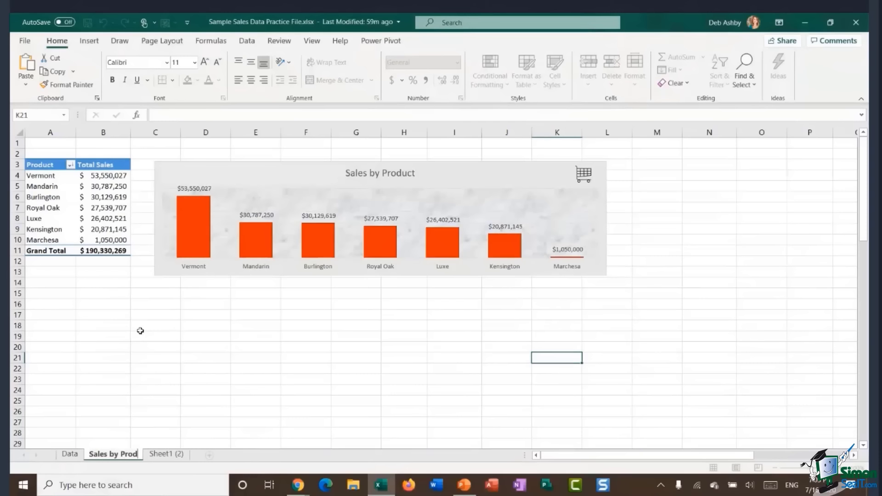
text(uct)
key(Return)
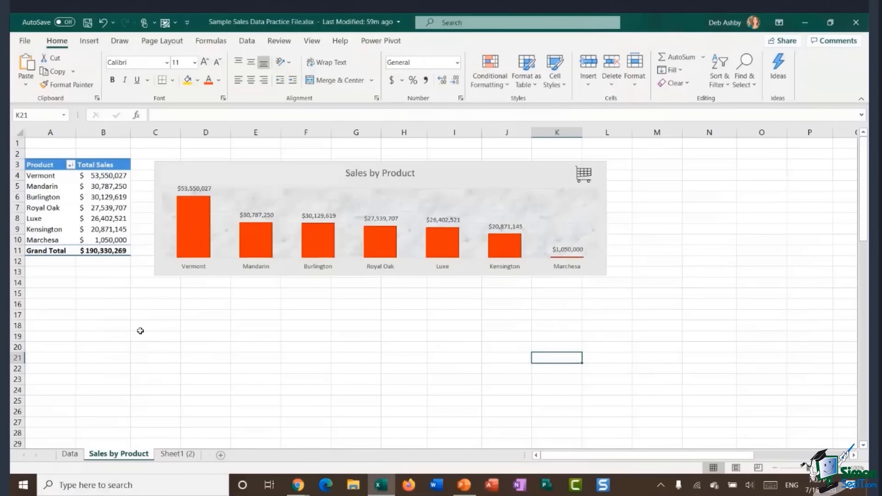
Delete the chart on the Sheet1 (2) worksheet and select a cell in its pivot table.
click(179, 455)
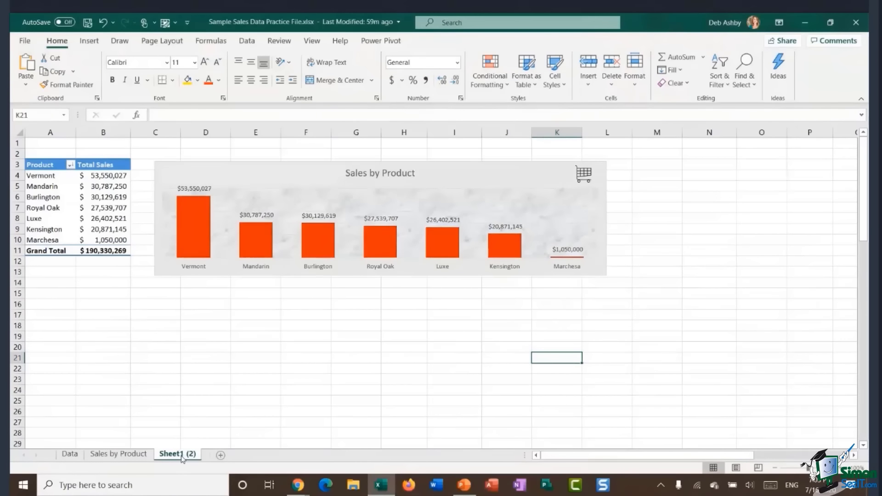
click(495, 169)
key(Delete)
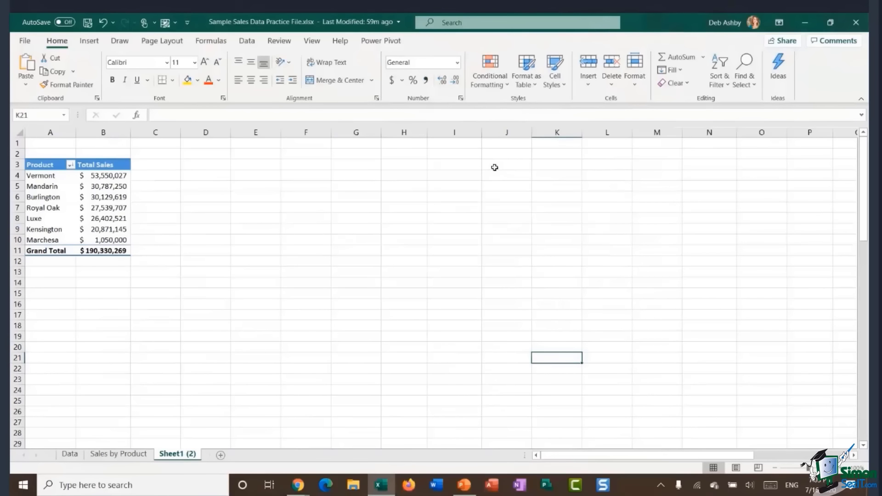
click(65, 198)
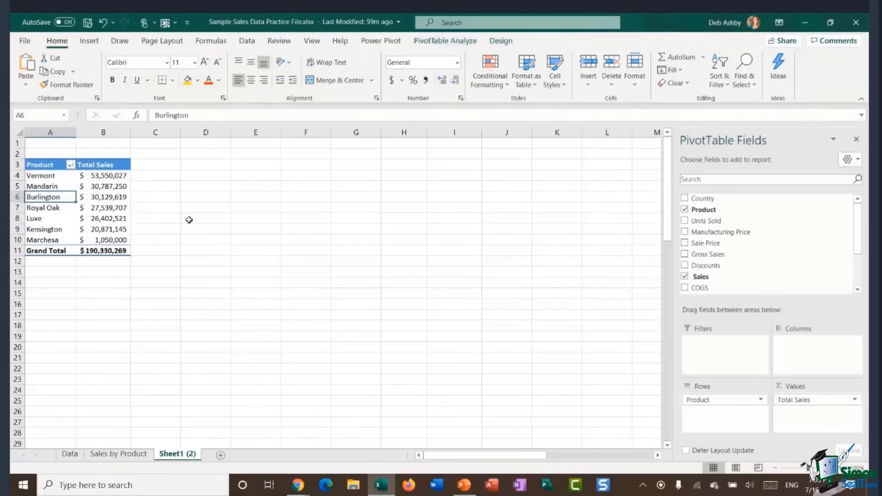
click(98, 187)
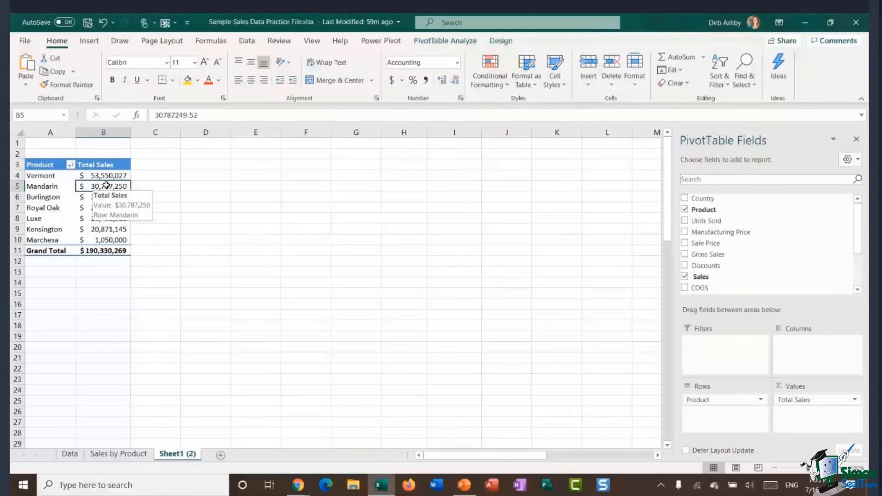
drag(46, 177, 46, 240)
click(114, 180)
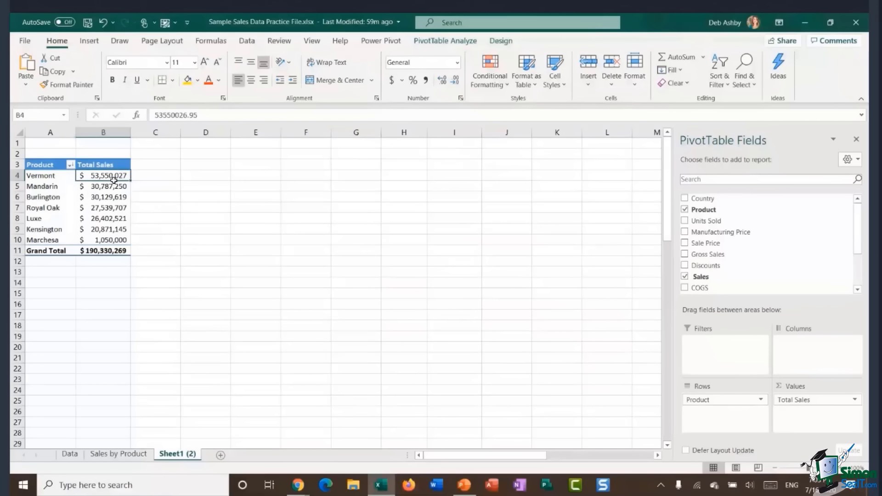
drag(114, 180, 104, 240)
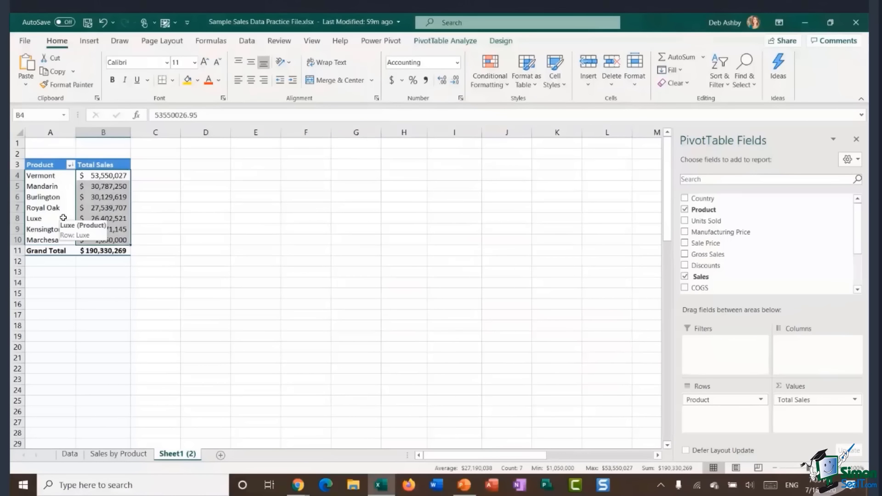
Add the Sales field to the pivot table's values a second time and summarize it by Average.
click(98, 178)
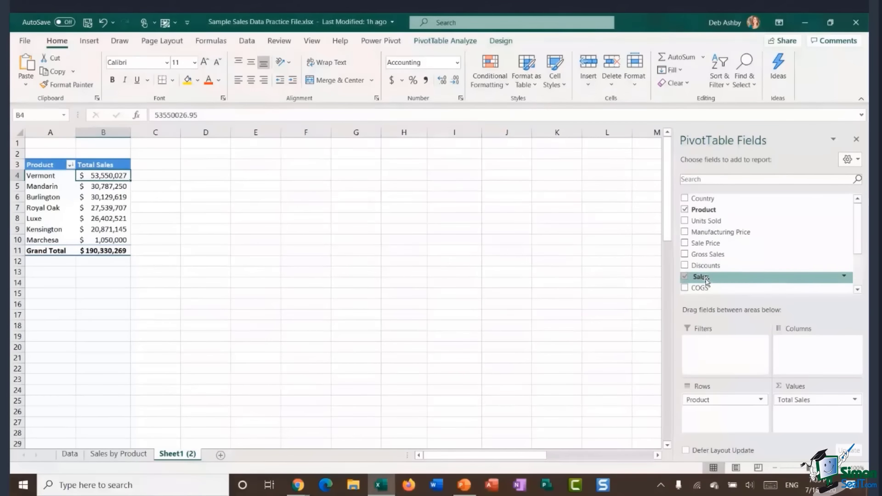
drag(706, 278, 798, 425)
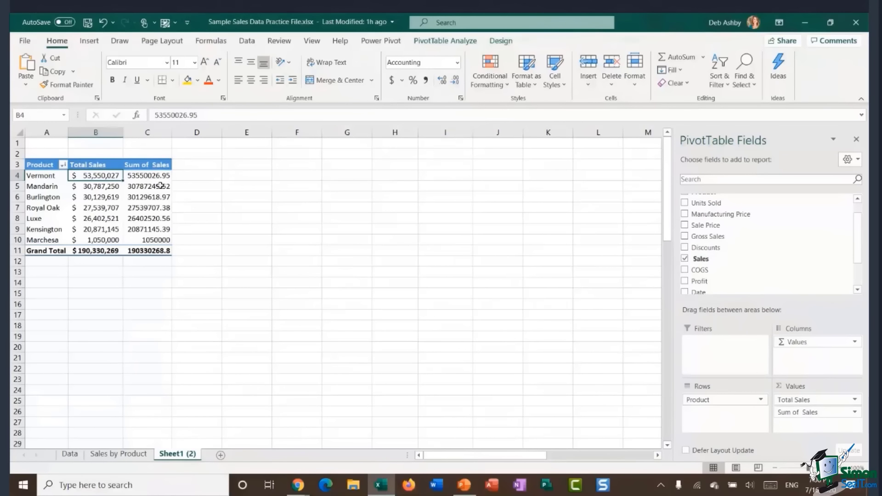
click(146, 177)
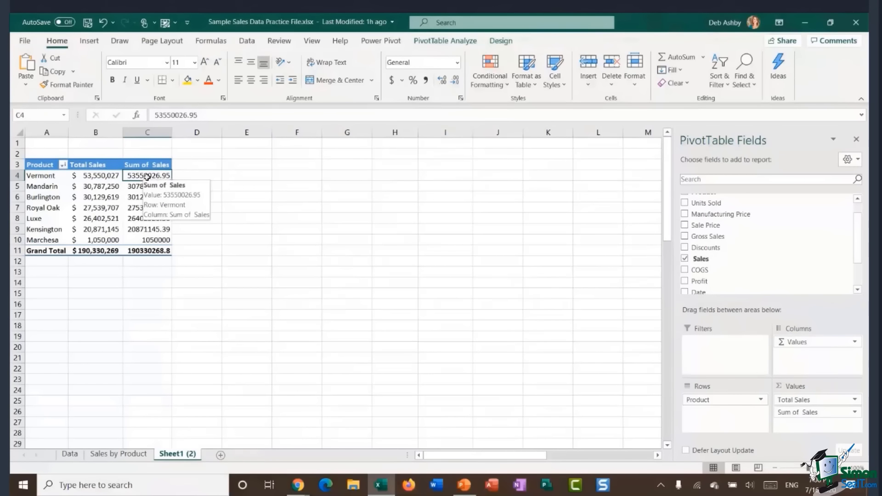
right_click(147, 178)
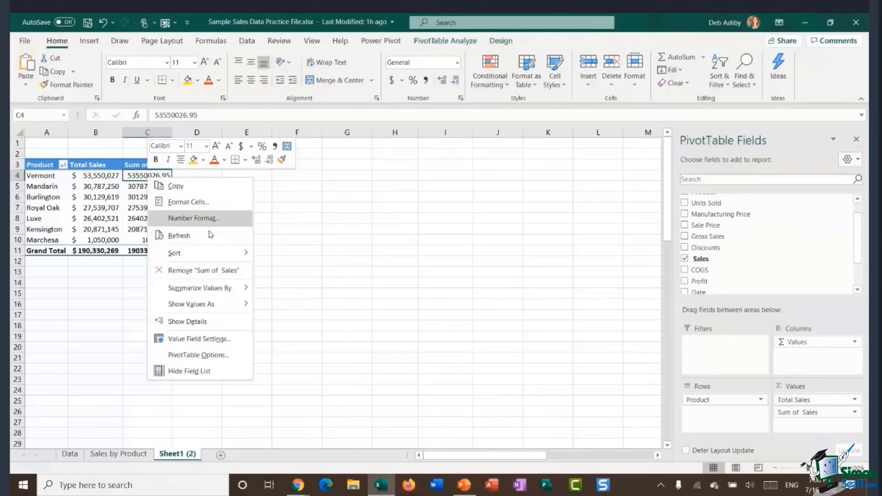
mouse_move(215, 291)
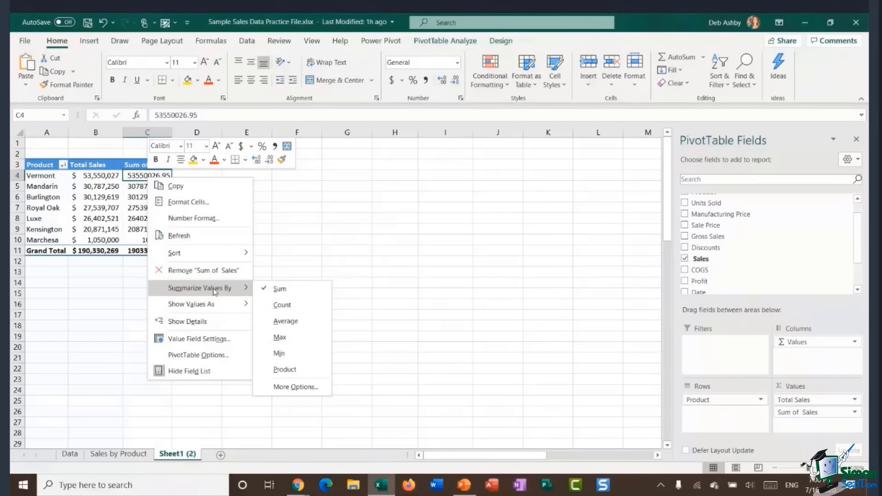
click(317, 325)
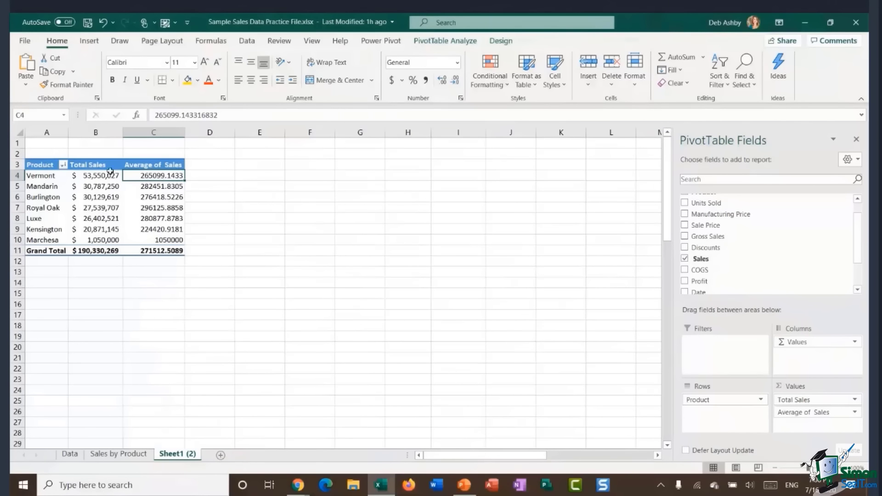
Format the Average of Sales values in the pivot table as Accounting with 0 decimal places and the $ symbol.
right_click(166, 177)
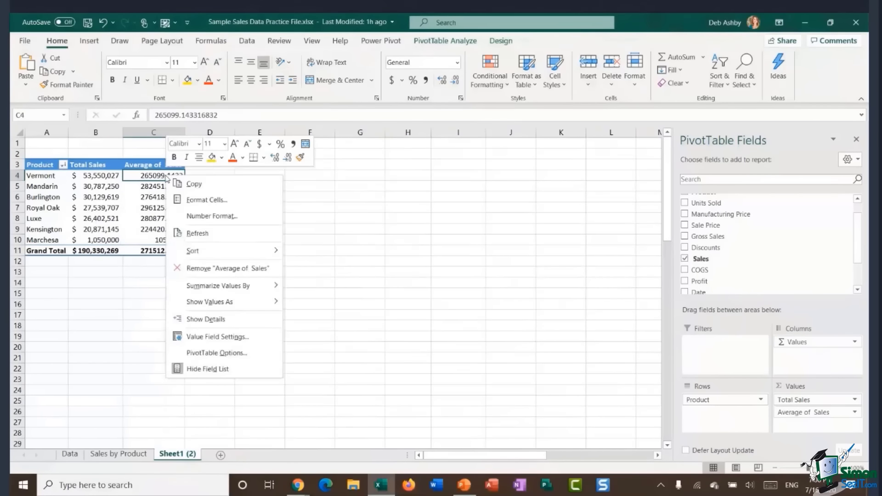
click(217, 339)
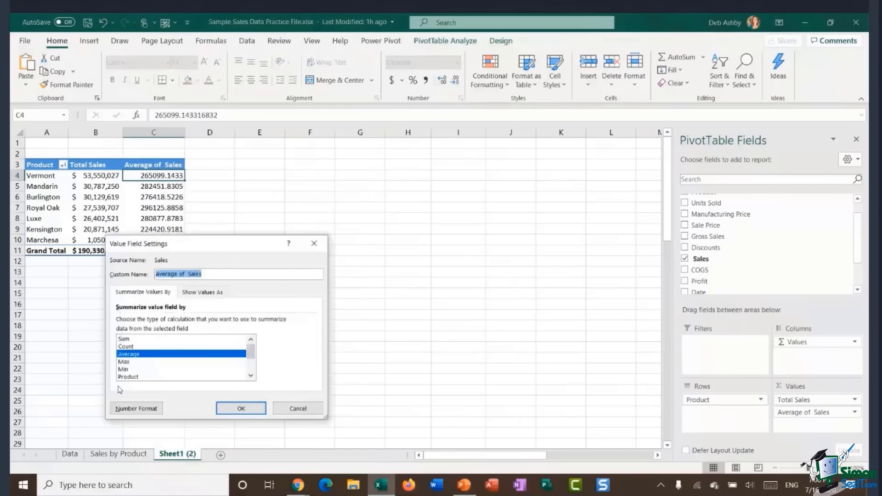
click(131, 409)
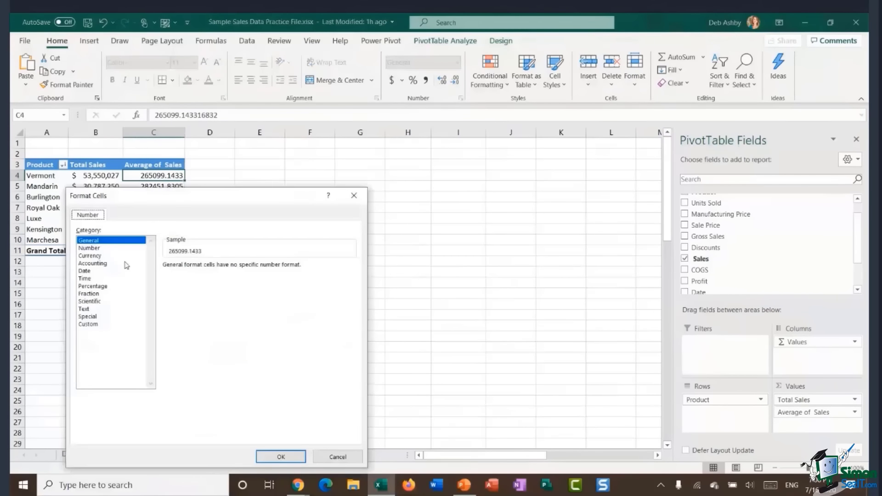
click(127, 264)
click(241, 270)
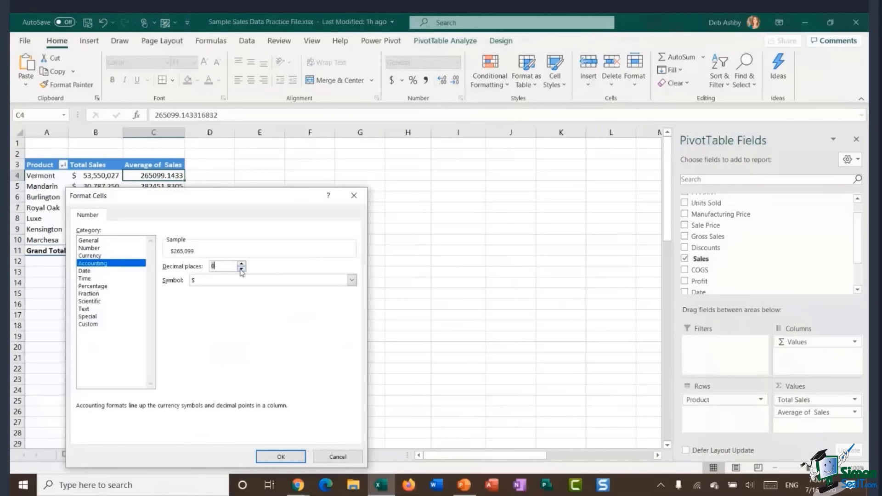
click(292, 458)
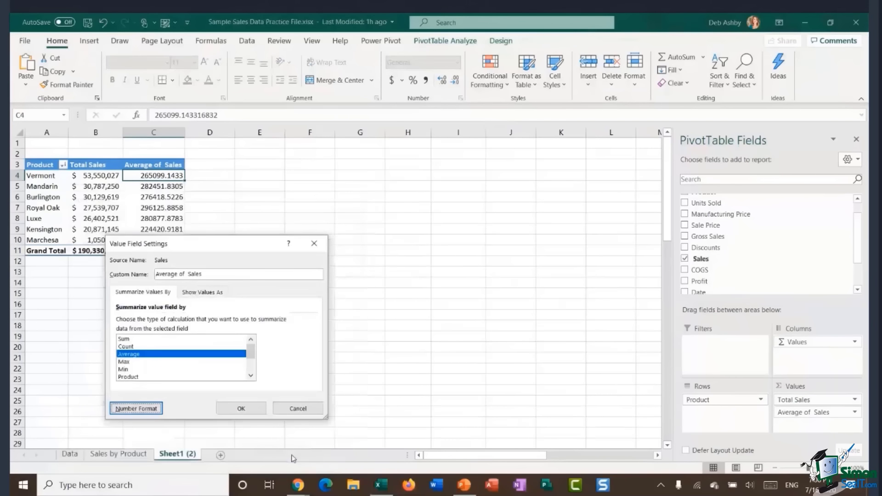
click(240, 409)
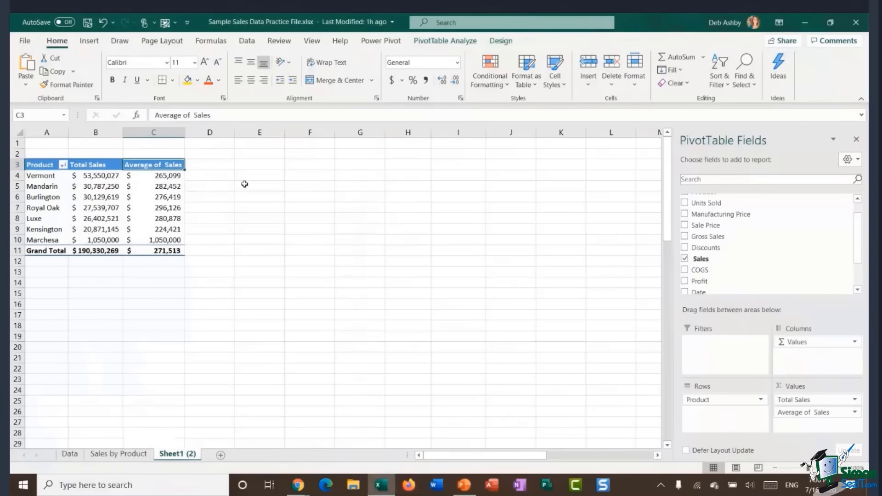
Rename the Average of Sales column heading in C3 as "Average Sales".
text(Average Sa)
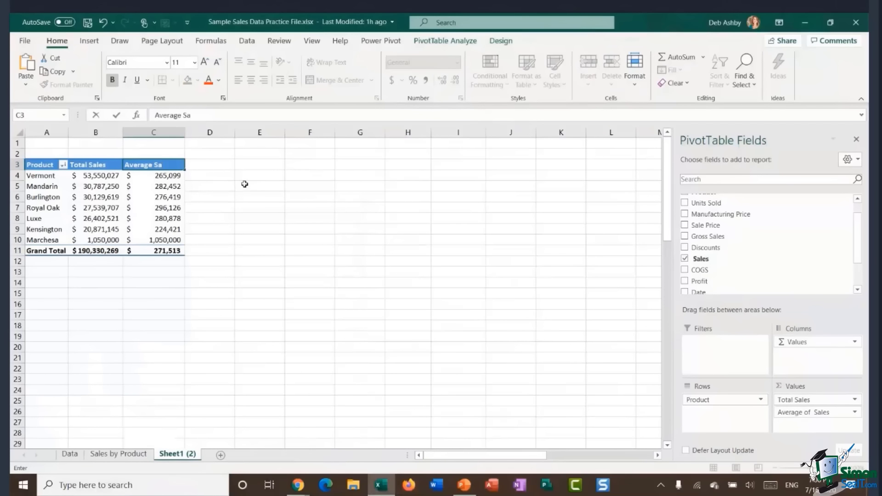
text(les)
key(Return)
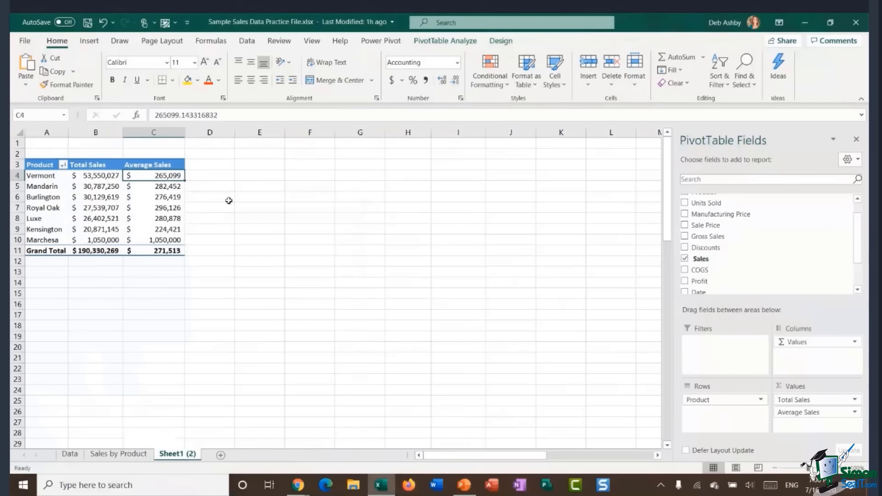
click(169, 196)
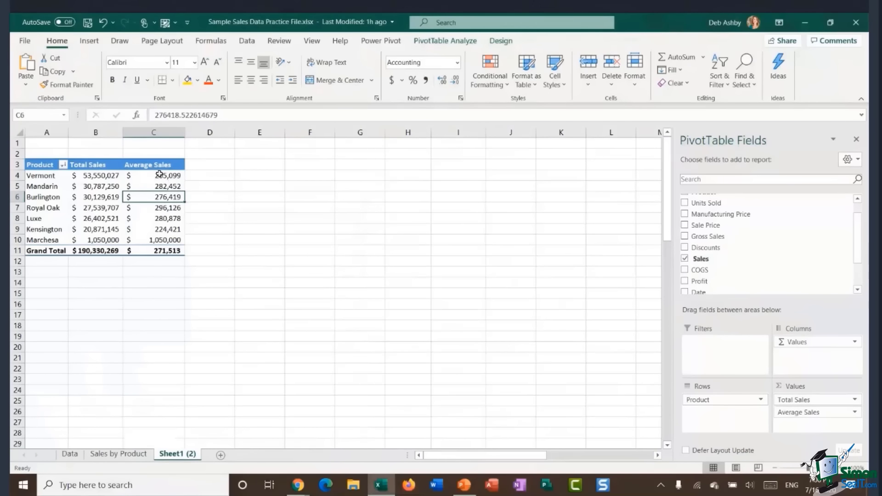
drag(159, 174, 161, 240)
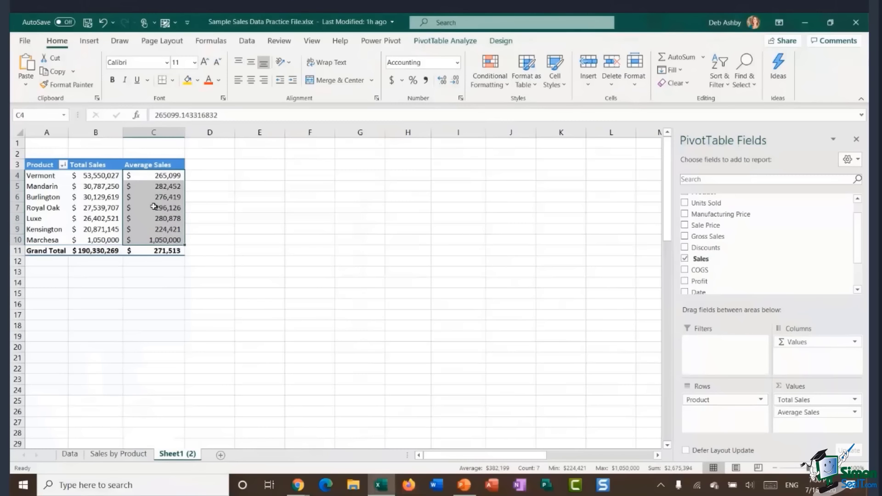
click(152, 175)
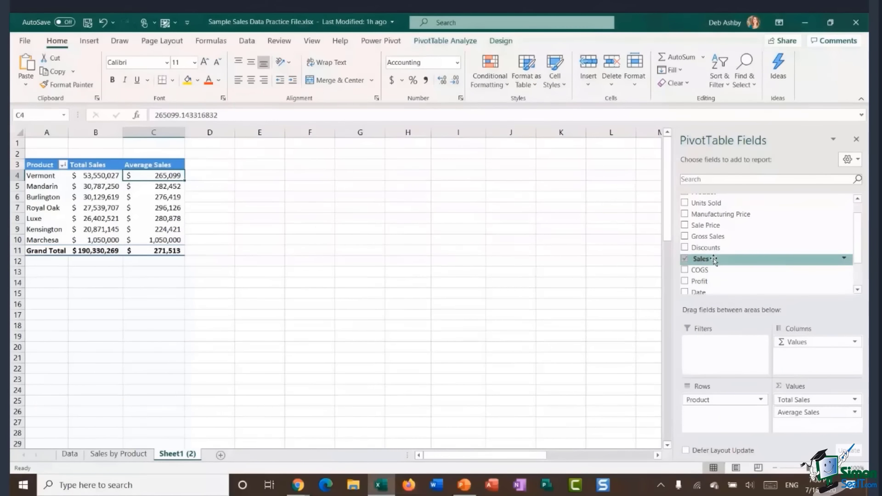
Add the Sales field to the pivot table's values a third time and summarize it by Count.
drag(715, 260, 802, 426)
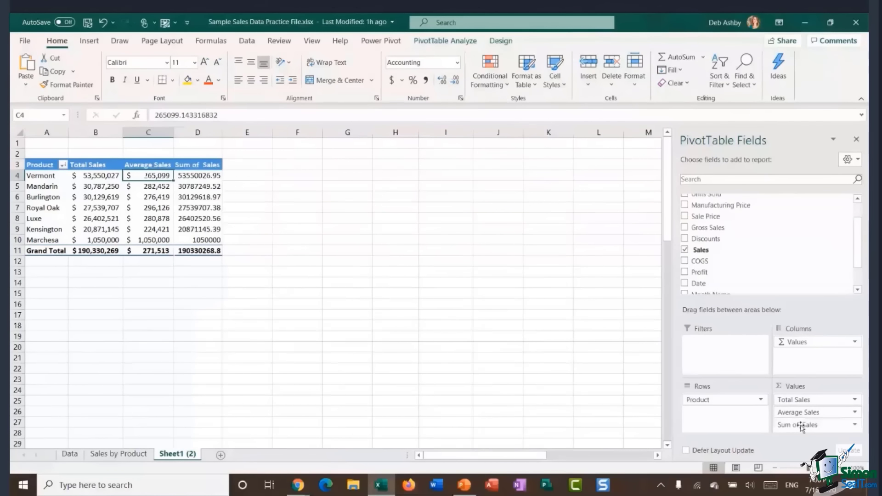
click(195, 175)
right_click(194, 175)
mouse_move(264, 286)
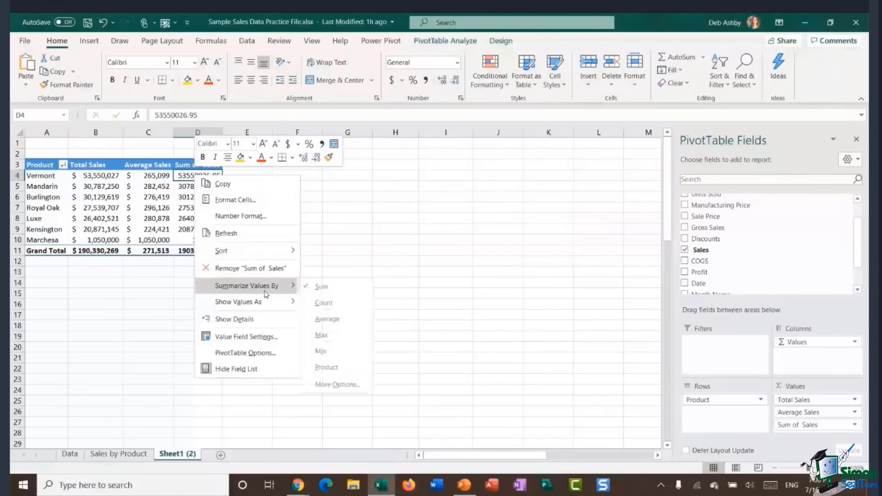
click(330, 303)
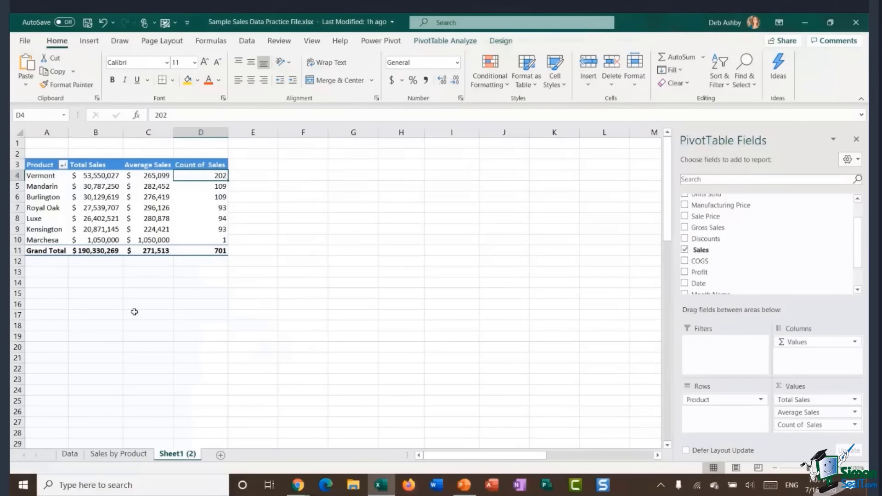
Retype the count column's heading in D3 as "Count of Sales" with single spacing.
click(203, 164)
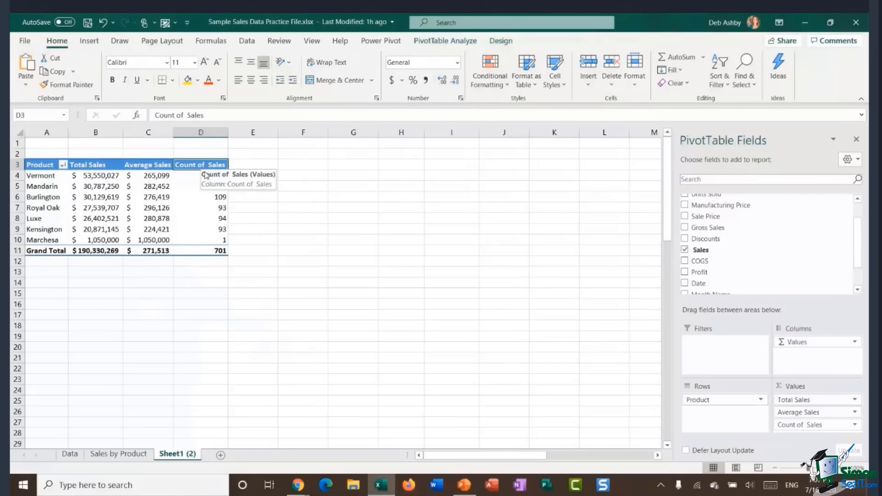
text(Cou)
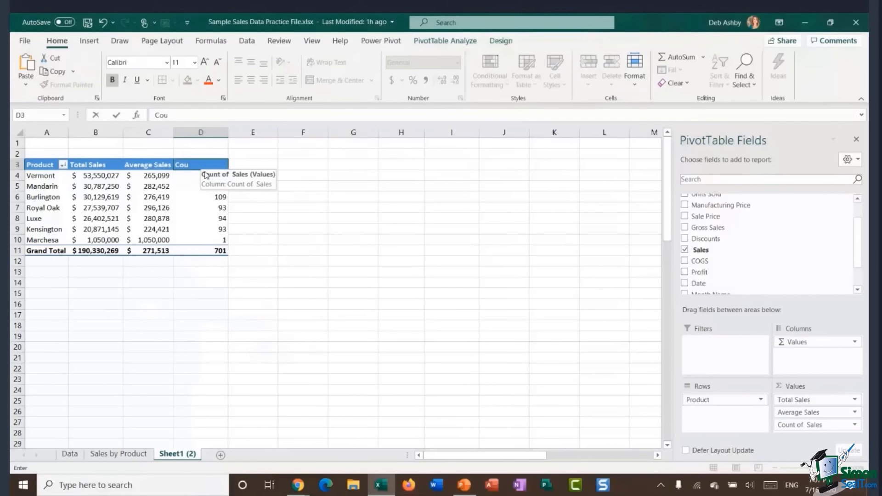
text(nt of Sales)
key(Return)
click(201, 210)
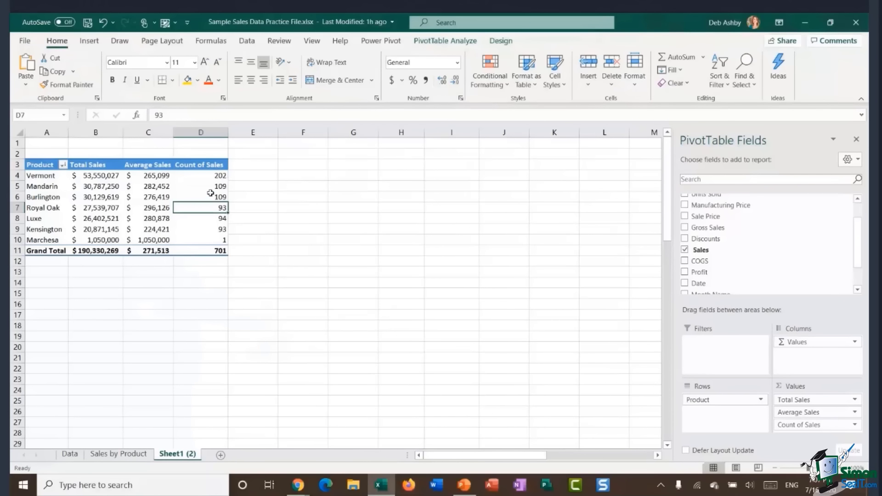
mouse_move(210, 194)
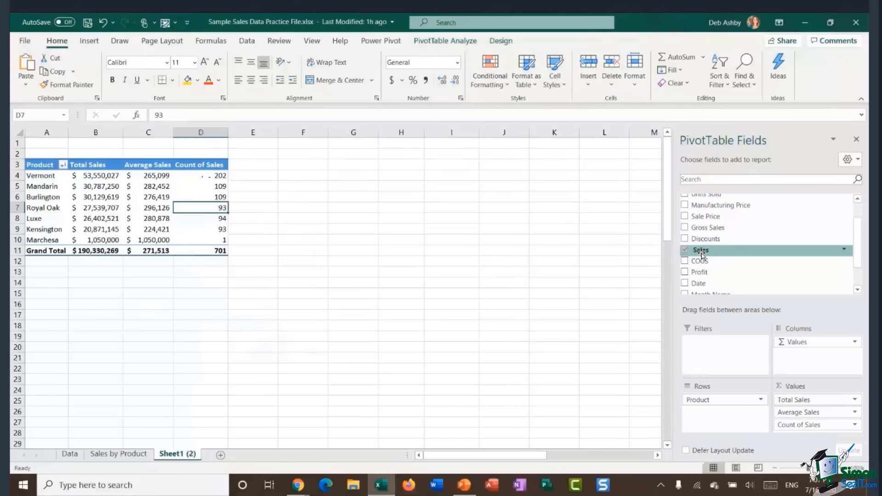
Add the Sales field to the pivot table's values a fourth time and show it as % of Grand Total.
drag(703, 251, 809, 444)
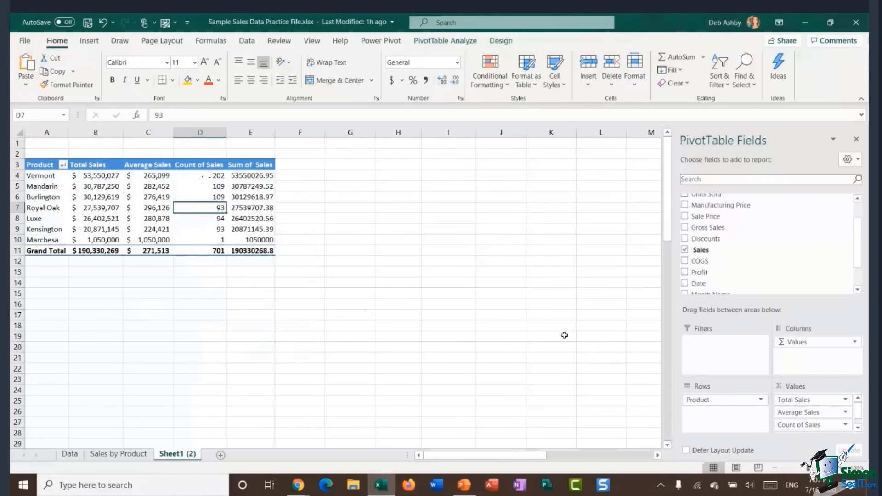
click(253, 177)
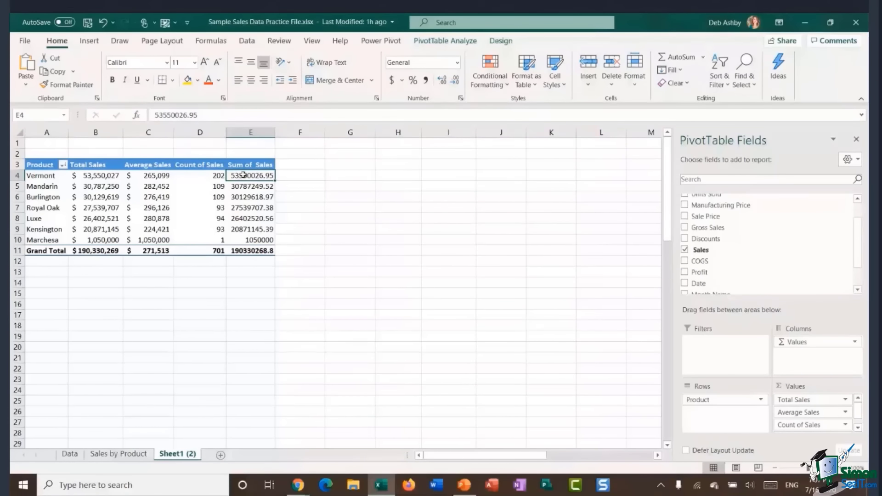
right_click(243, 175)
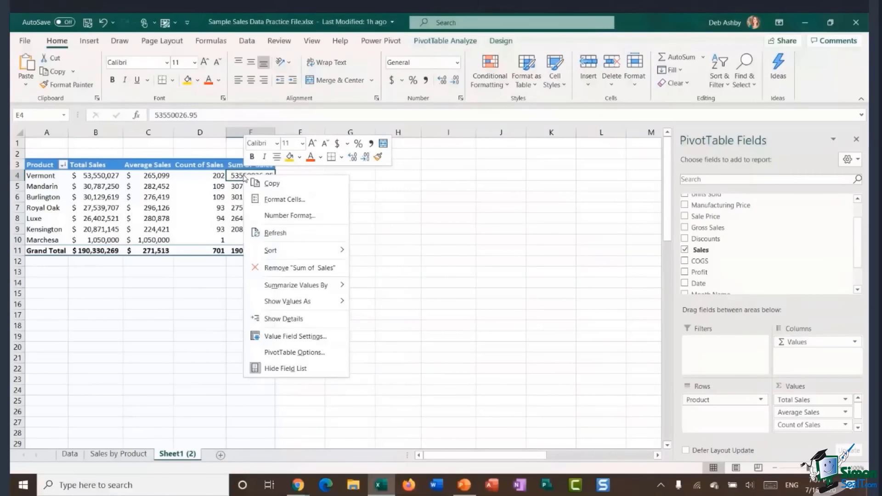
mouse_move(293, 287)
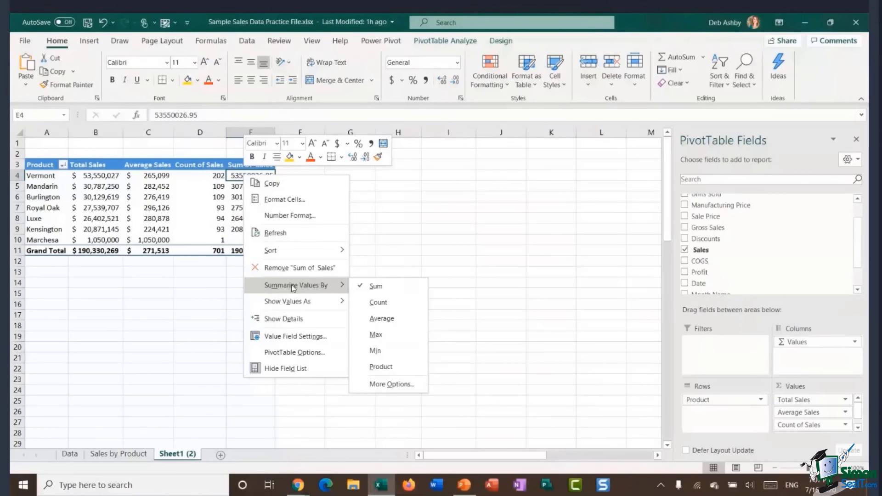
mouse_move(286, 303)
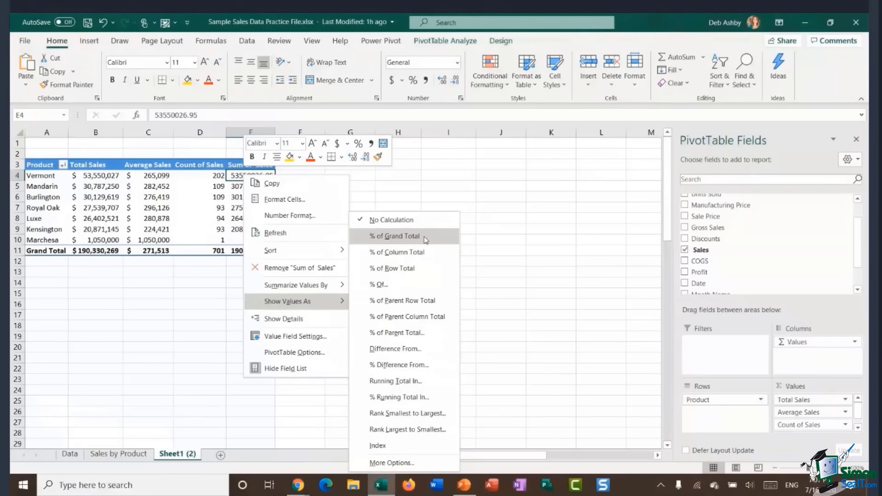
click(396, 236)
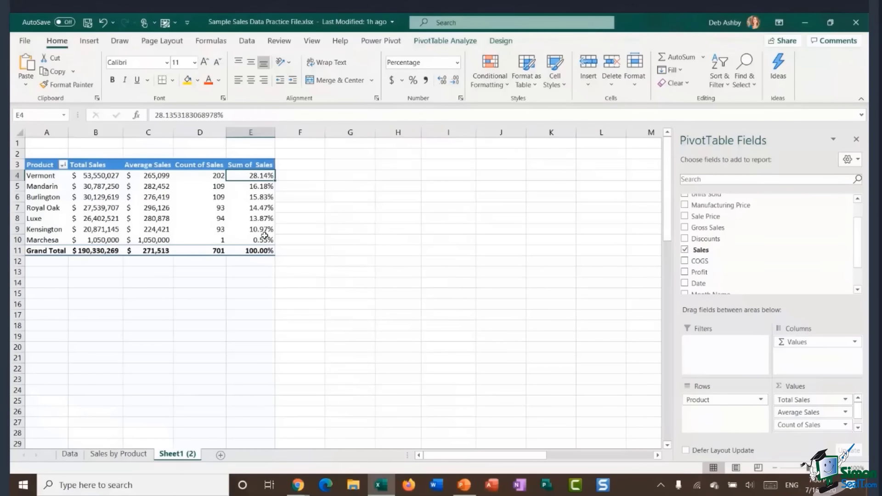
Format the Sum of Sales percentage column's values as Percentage with 0 decimal places.
right_click(240, 175)
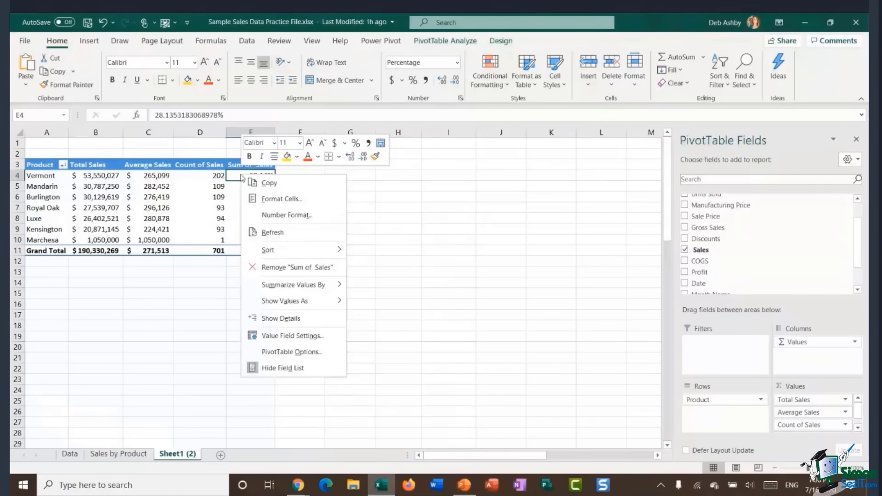
click(306, 335)
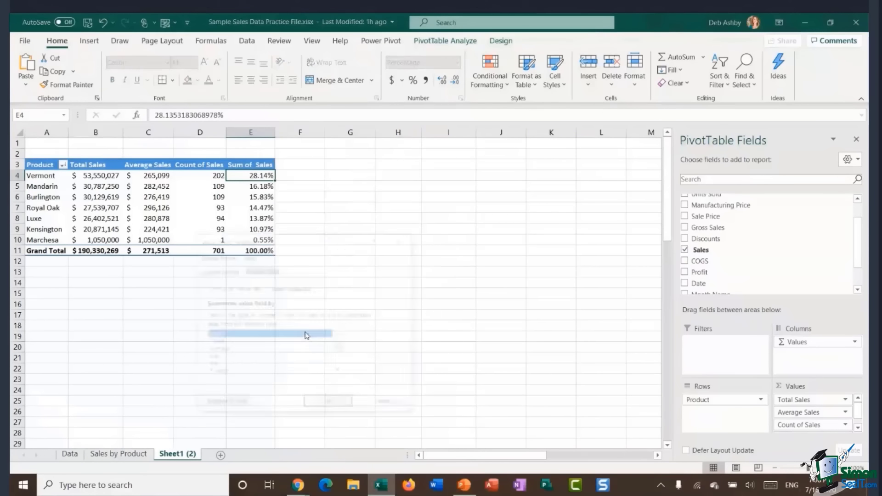
click(239, 405)
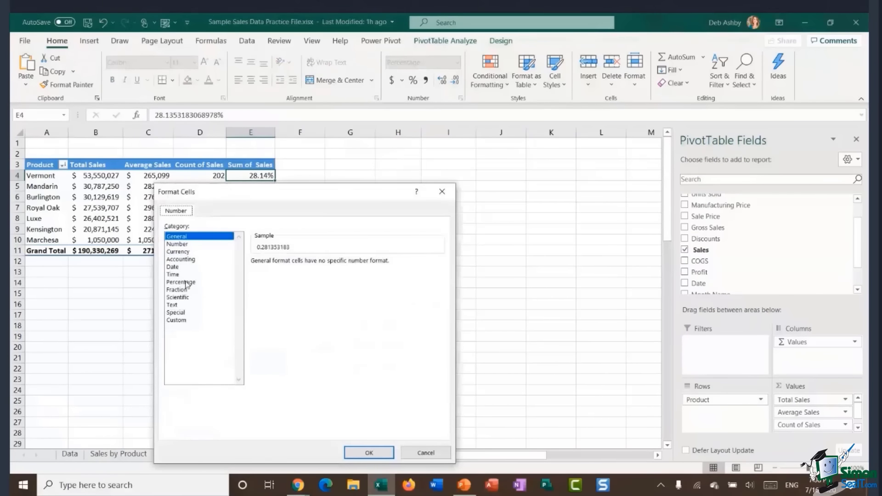
click(186, 283)
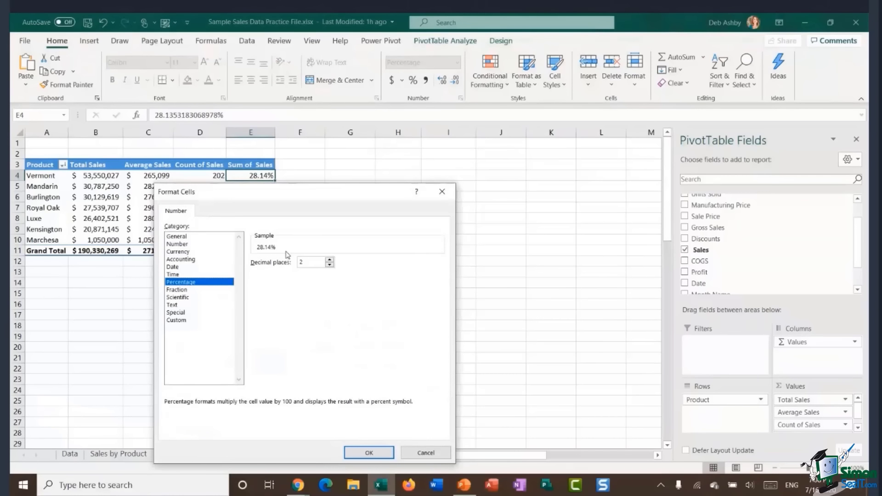
click(330, 265)
click(329, 265)
click(375, 454)
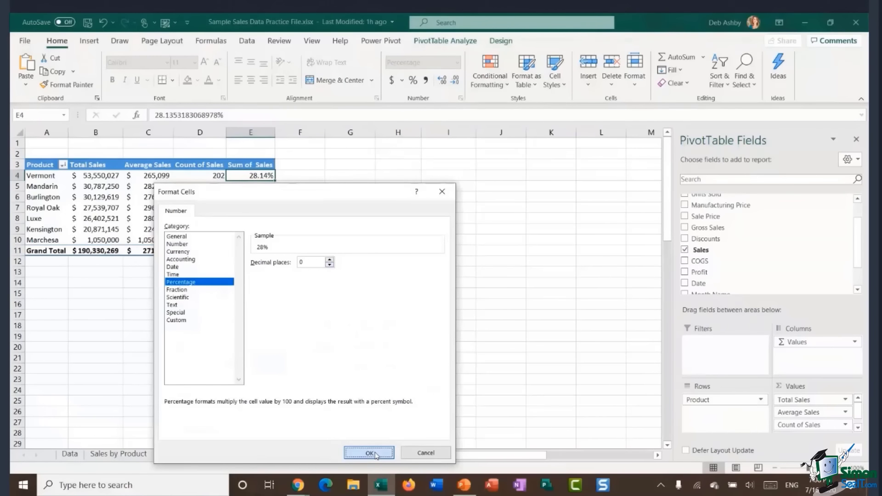
click(340, 402)
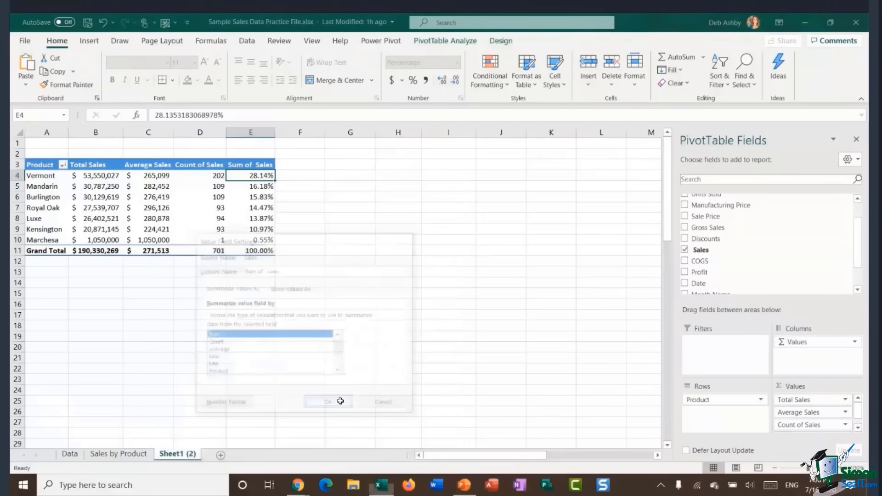
click(36, 176)
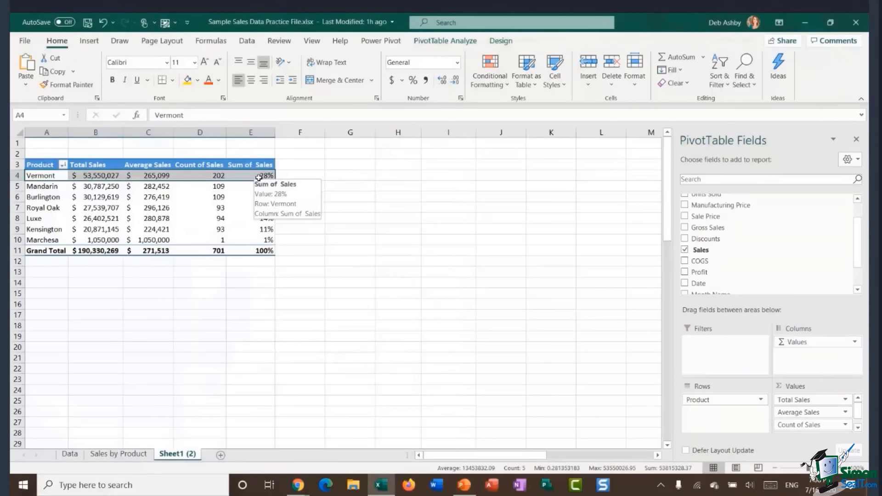
click(250, 241)
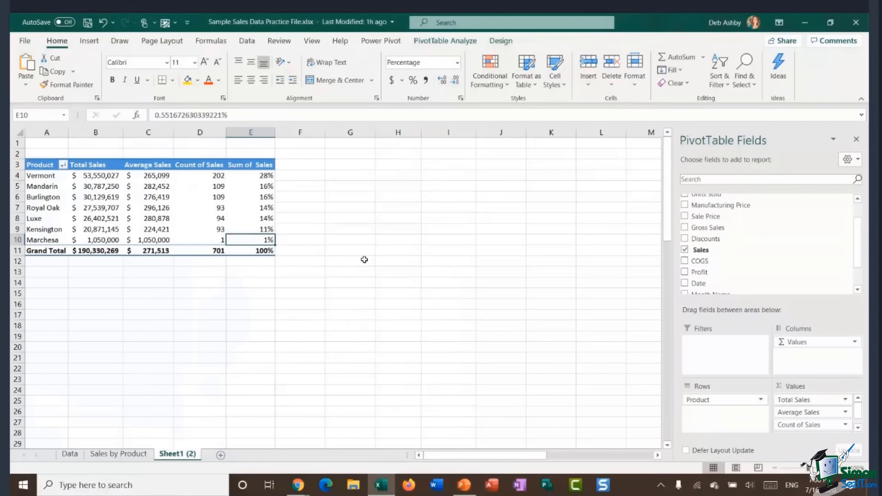
click(153, 188)
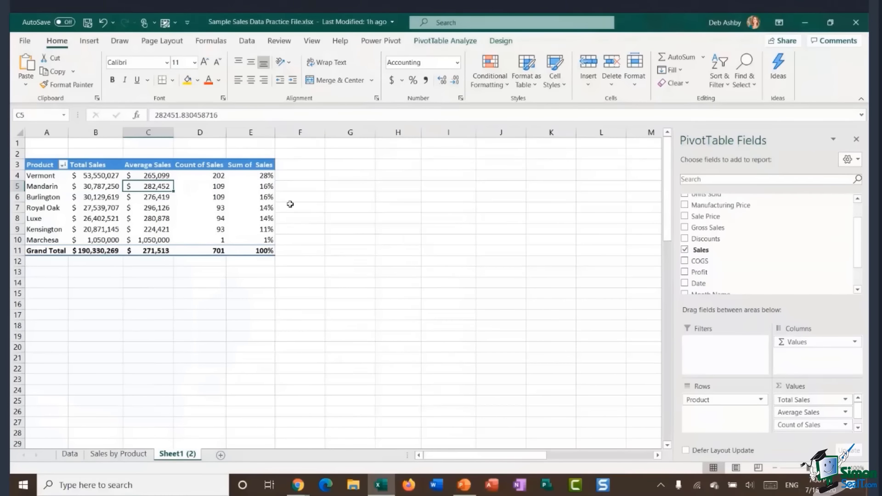
click(252, 176)
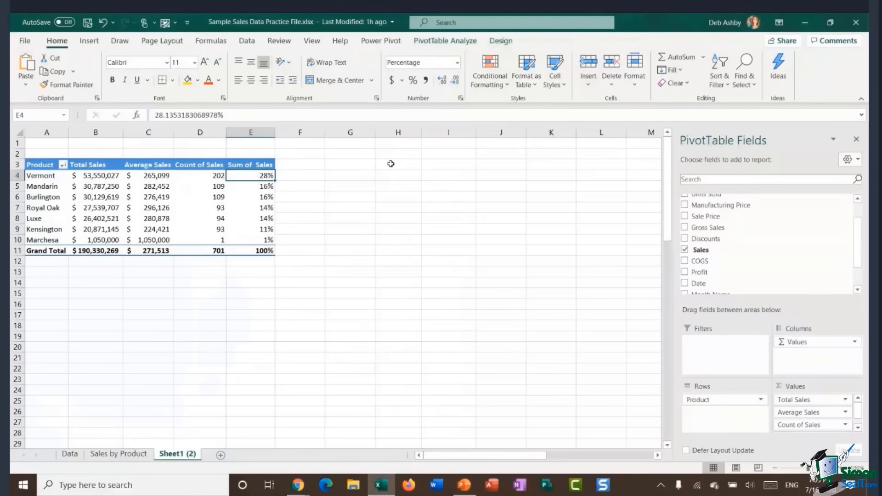
drag(390, 165, 394, 280)
click(494, 238)
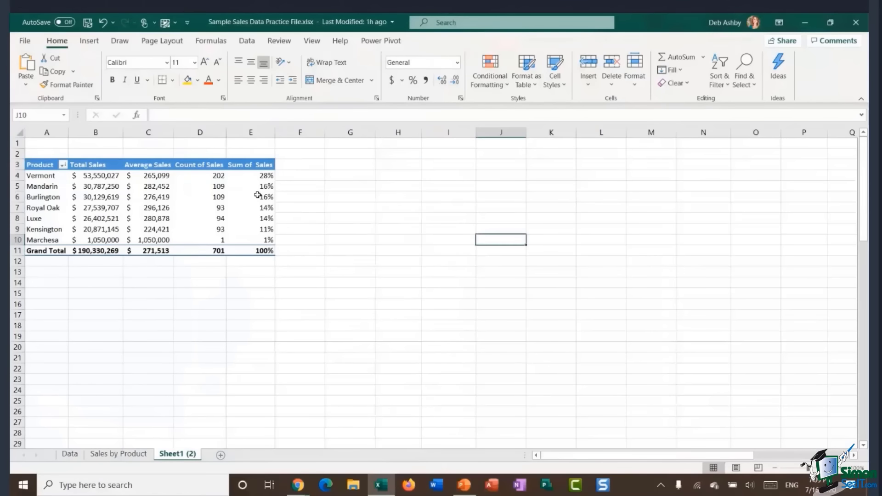
click(248, 177)
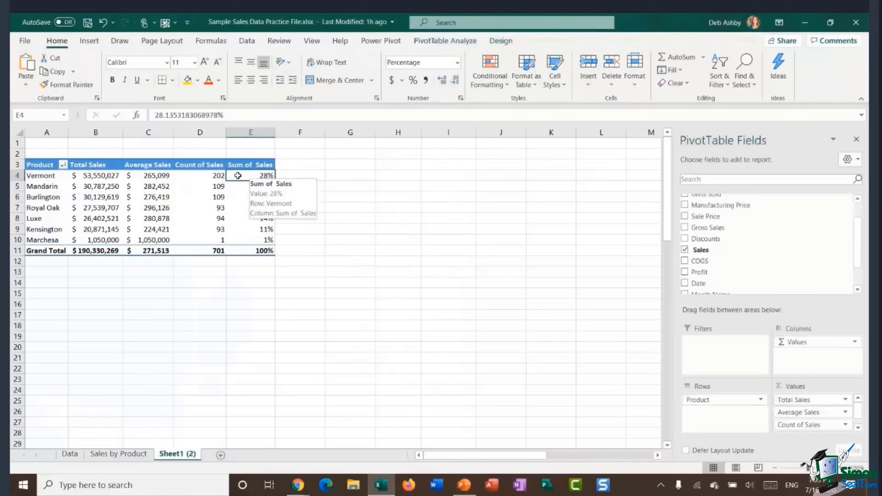
mouse_move(252, 177)
mouse_down()
mouse_move(247, 240)
mouse_move(251, 177)
mouse_up()
mouse_move(99, 176)
mouse_down()
mouse_move(100, 218)
mouse_move(98, 186)
mouse_up()
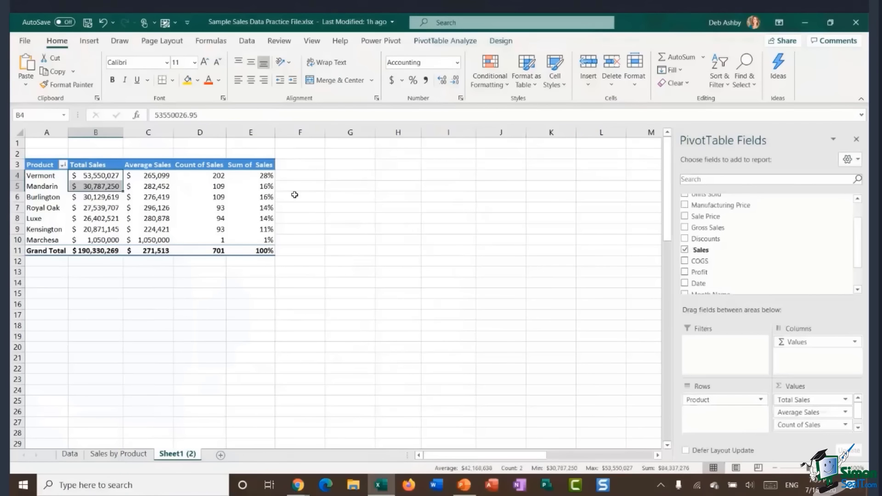
click(245, 178)
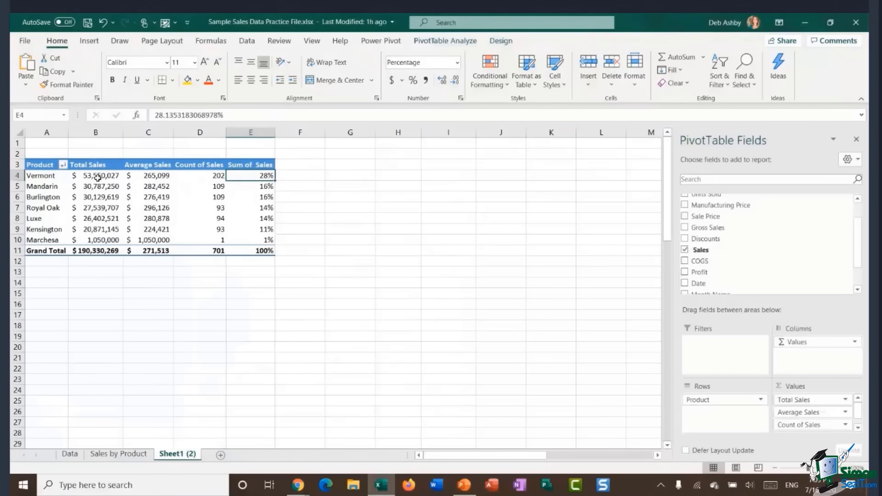
drag(97, 178, 98, 239)
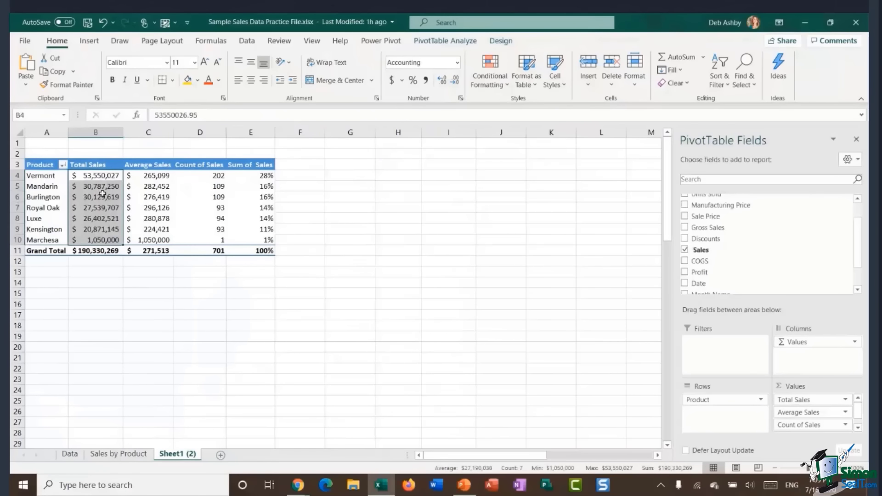
Add a Data Bar conditional formatting rule to all cells showing "Total Sales" values for "Product".
click(97, 177)
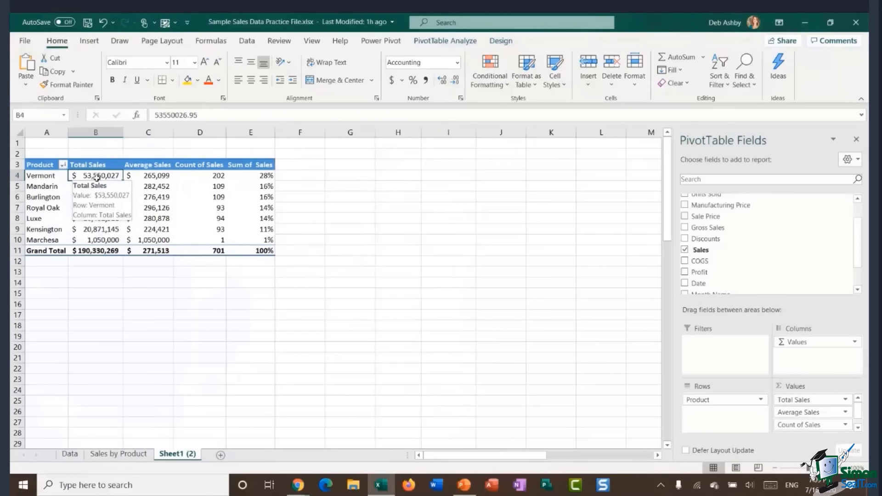
click(502, 83)
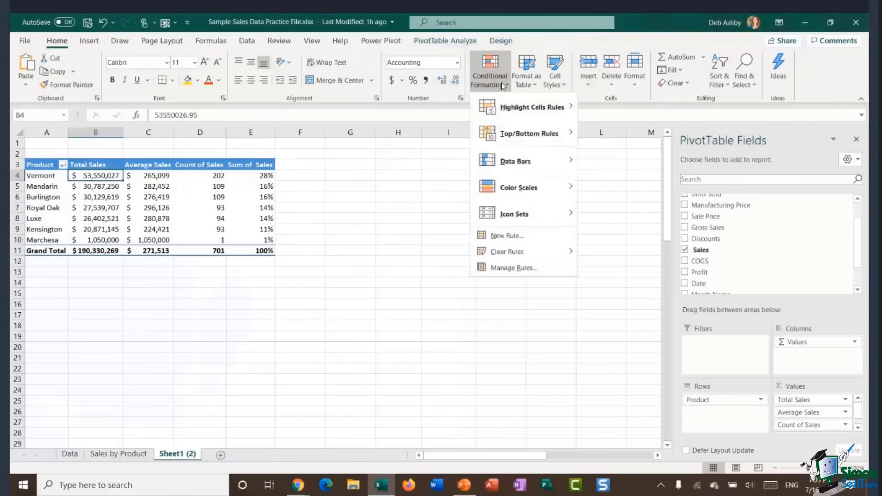
click(508, 236)
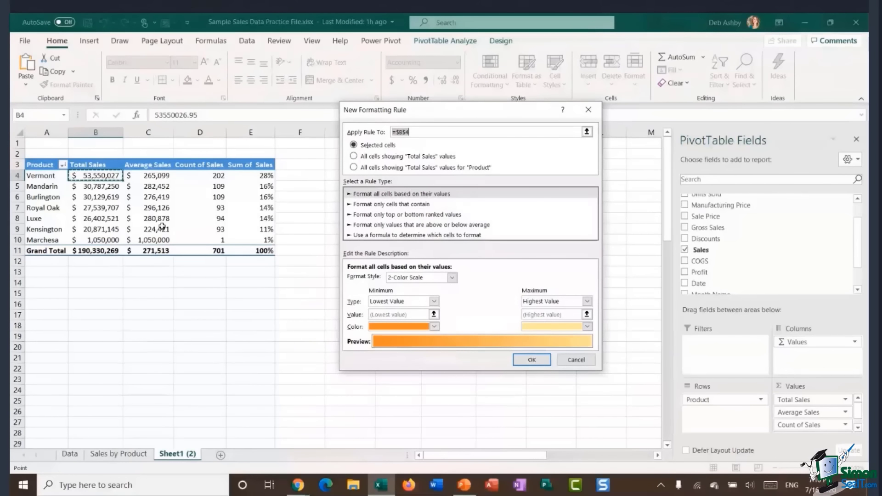
click(354, 168)
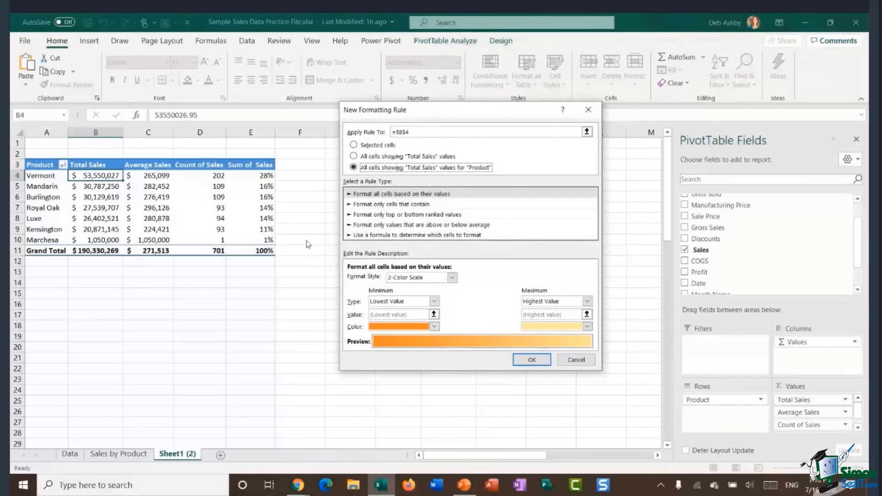
click(452, 278)
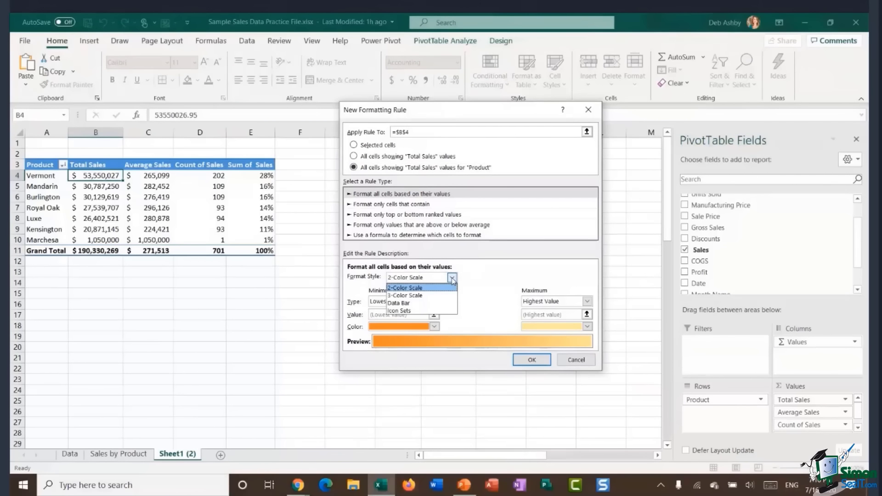
click(409, 304)
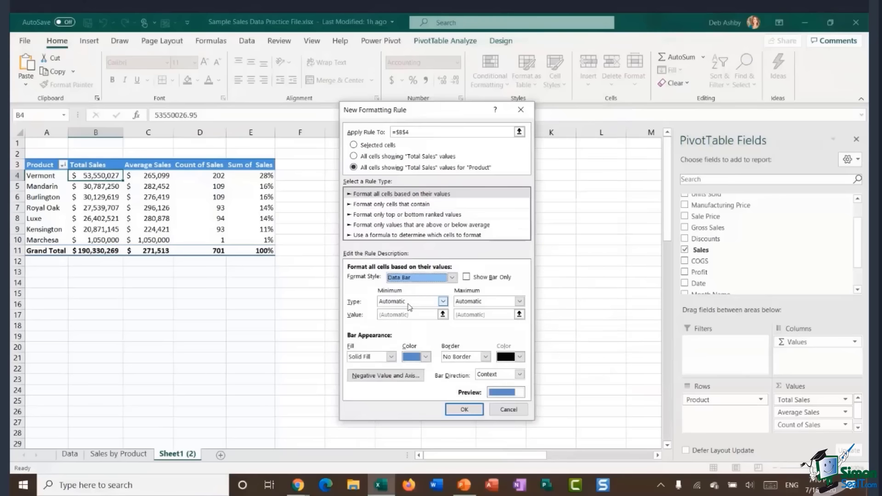
click(464, 408)
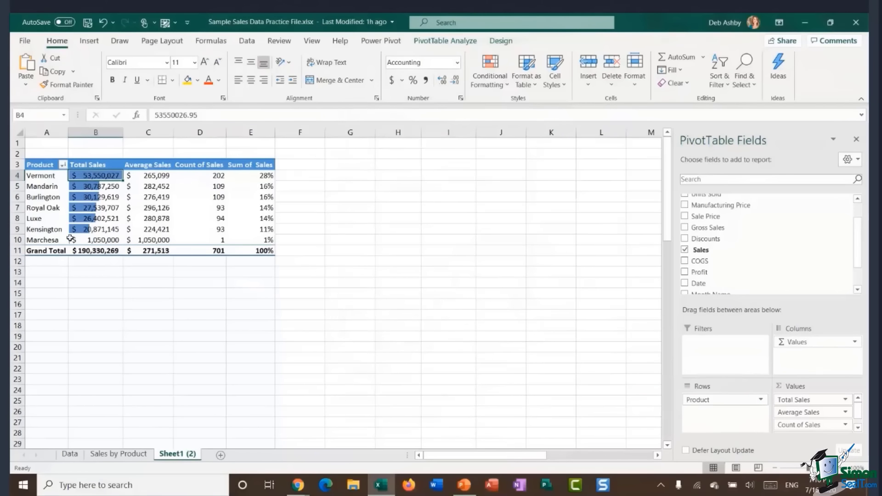
Undo the data bar formatting on the Total Sales column.
mouse_move(98, 222)
mouse_move(94, 244)
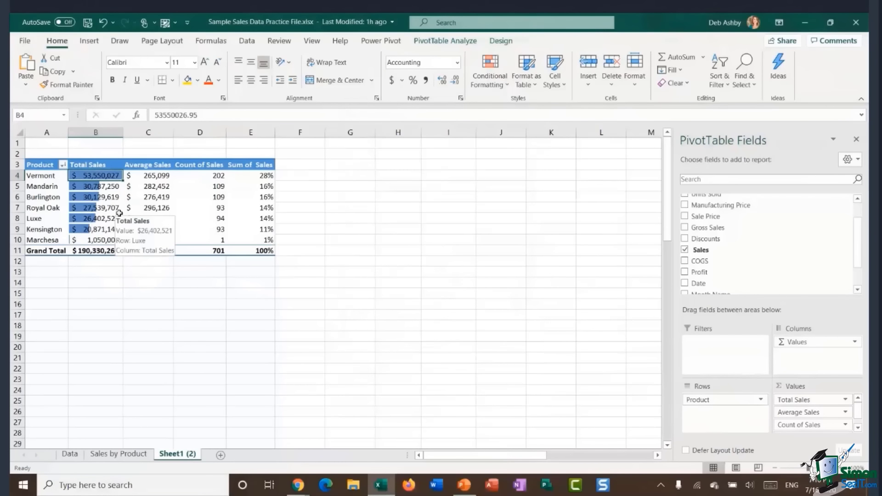
key(ctrl+z)
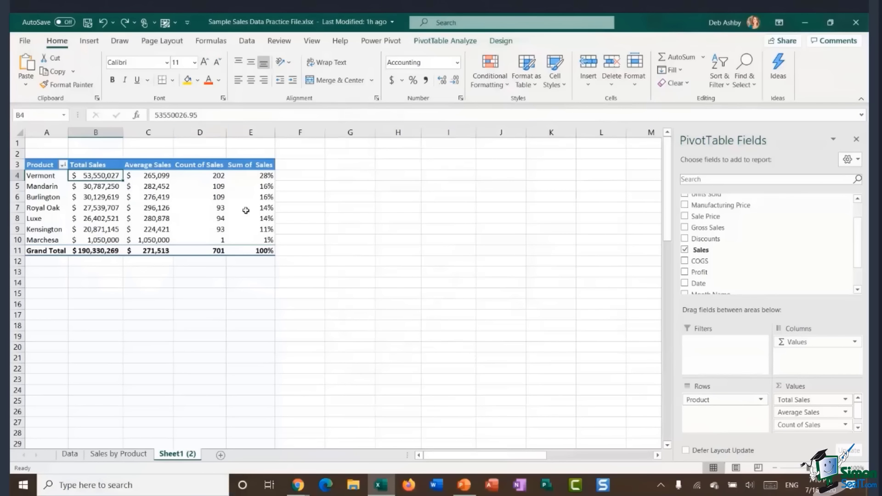
Hide the PivotTable field list beside the sheet.
click(241, 195)
click(238, 178)
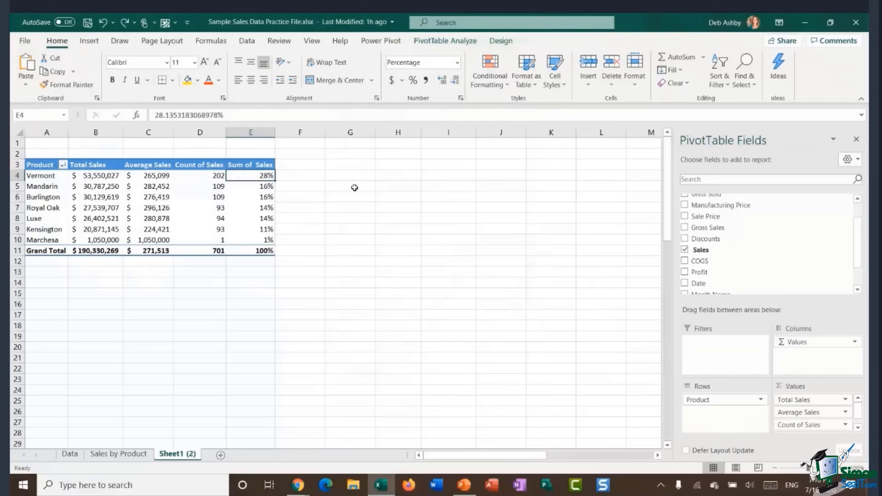
click(855, 141)
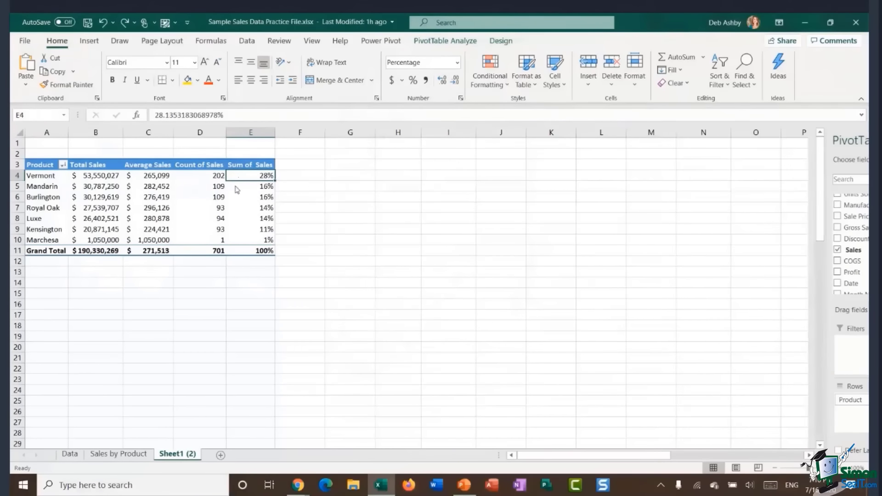
click(157, 188)
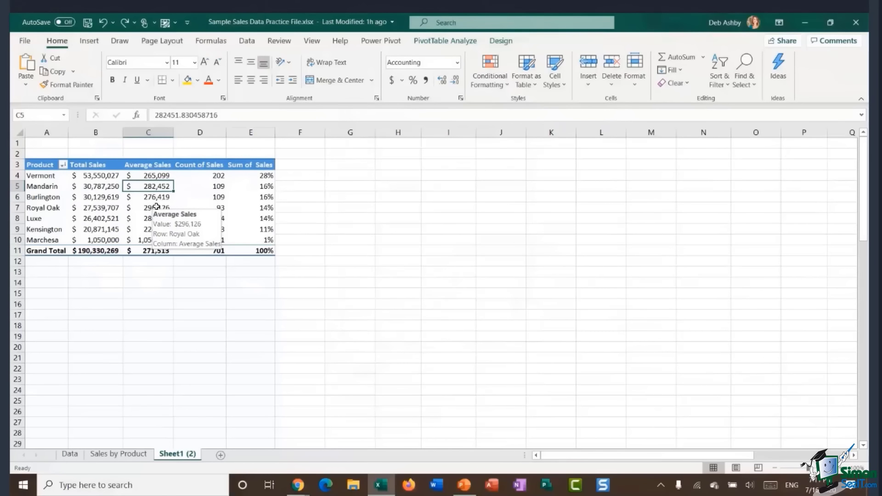
click(100, 179)
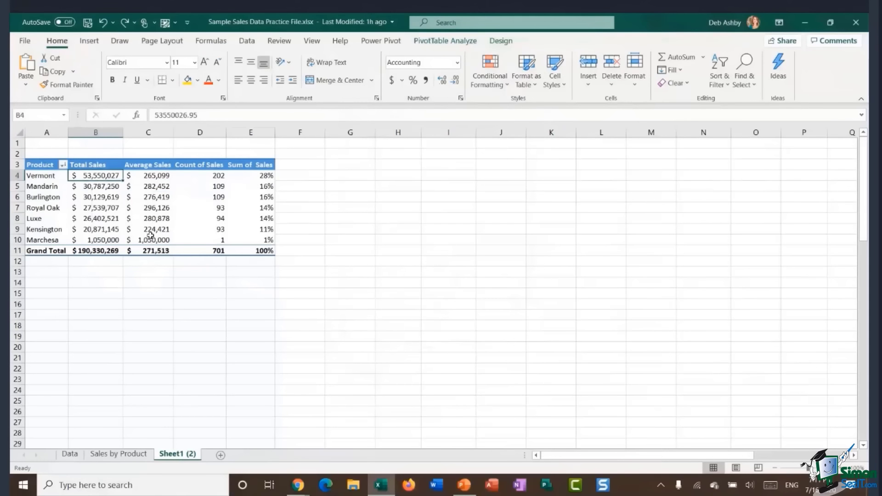
click(107, 187)
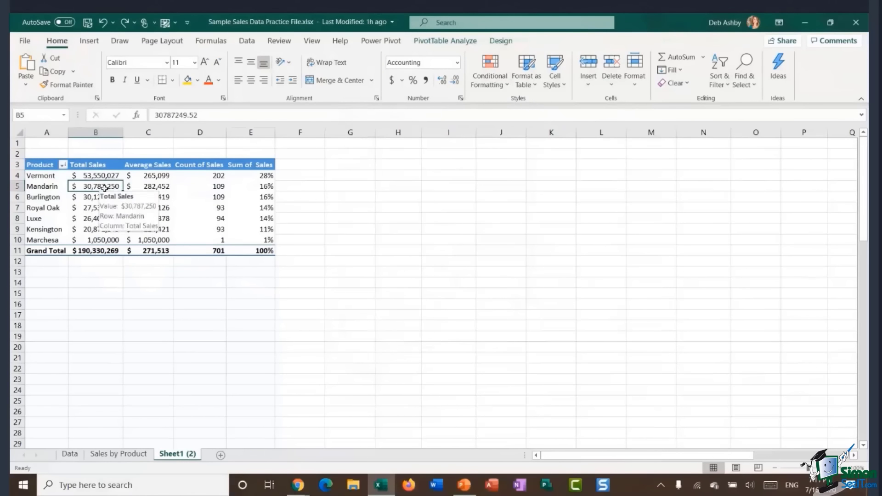
Show the PivotTable field list and remove Average Sales, Count of Sales and Sum of Sales from the values.
click(447, 42)
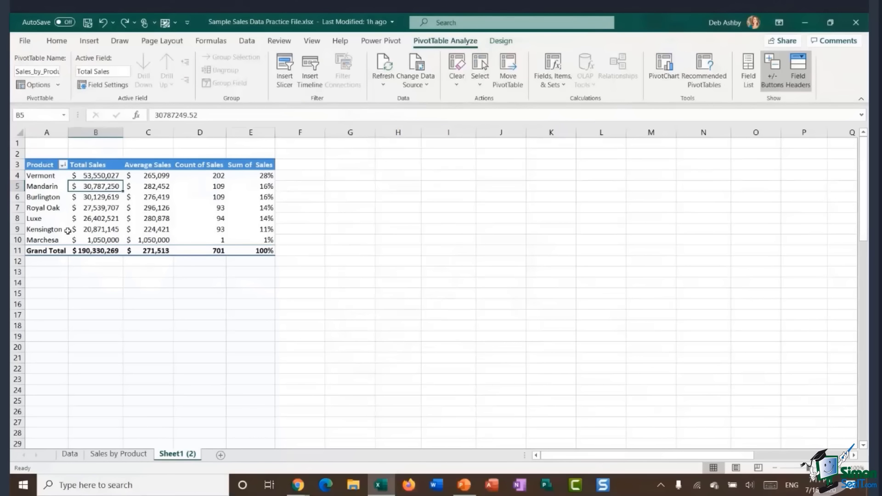
click(95, 200)
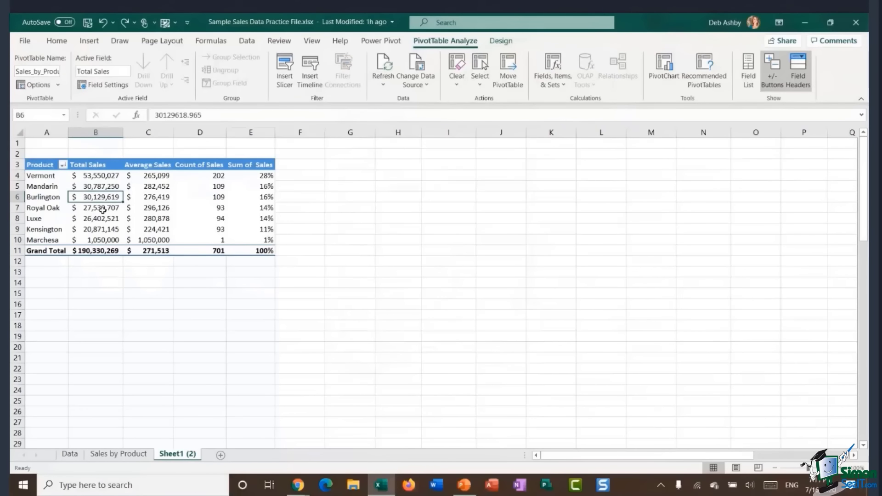
click(99, 208)
click(104, 189)
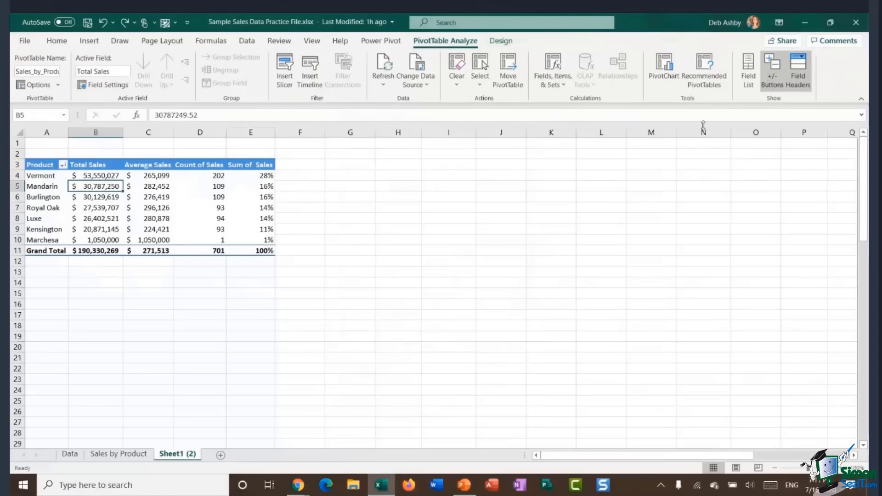
click(749, 76)
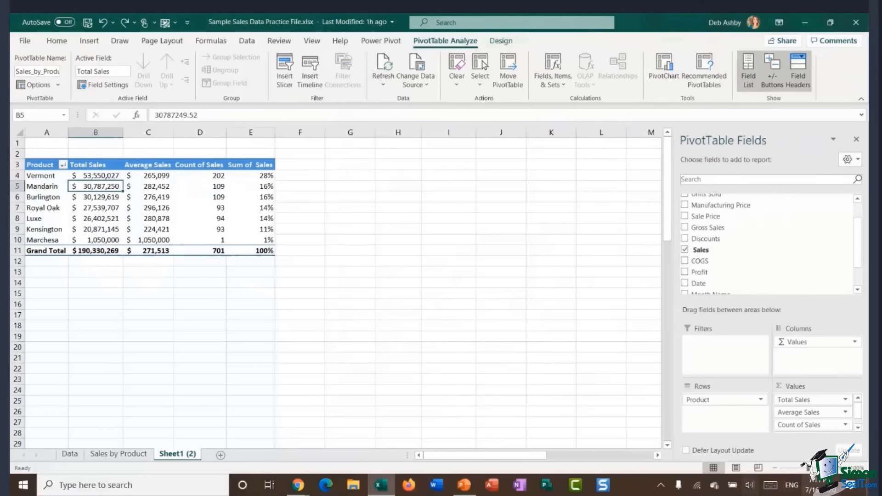
click(858, 426)
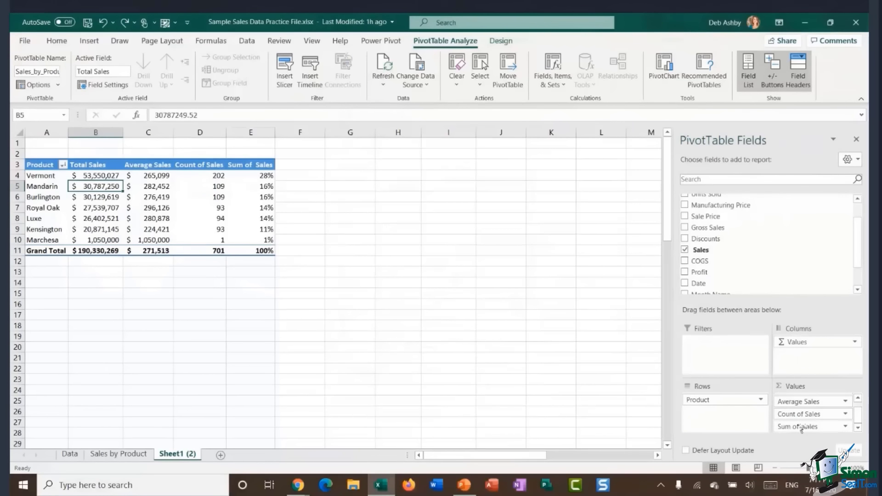
drag(807, 426, 584, 428)
drag(820, 416, 583, 421)
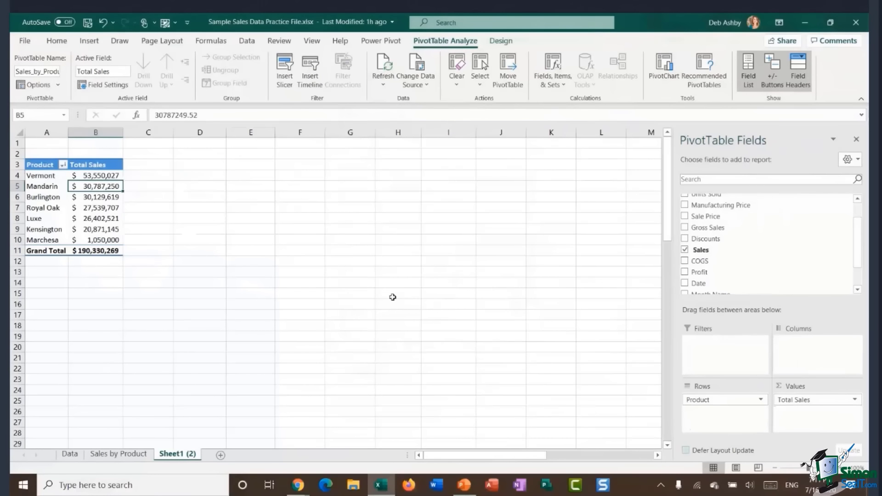
AutoFit the width of column A, which holds the product names.
click(95, 173)
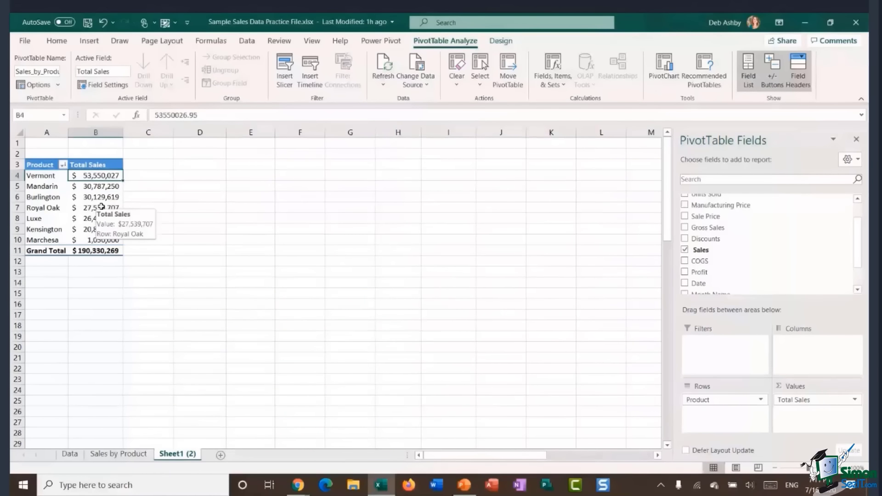
double_click(67, 134)
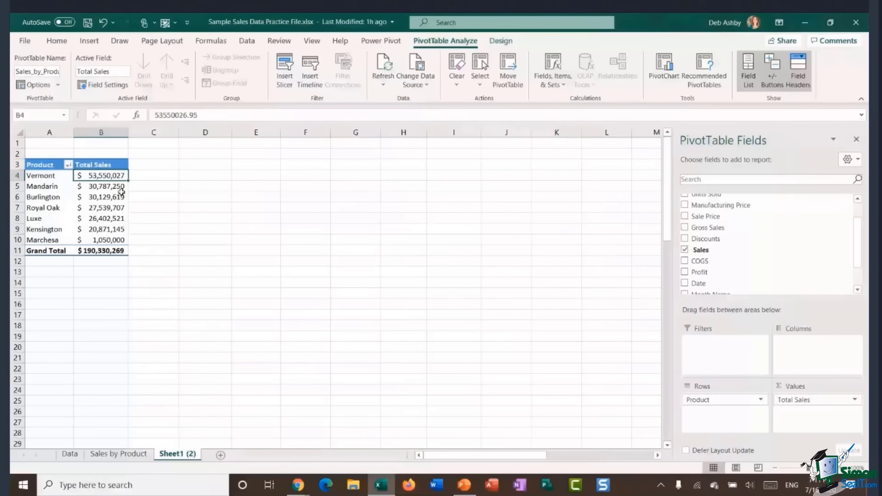
Sort the pivot table's products by Total Sales from largest to smallest.
mouse_move(98, 184)
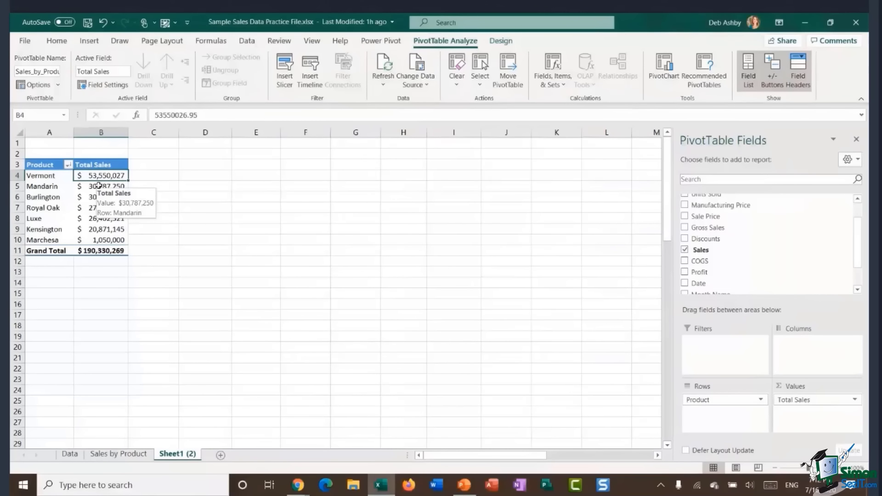
mouse_move(113, 209)
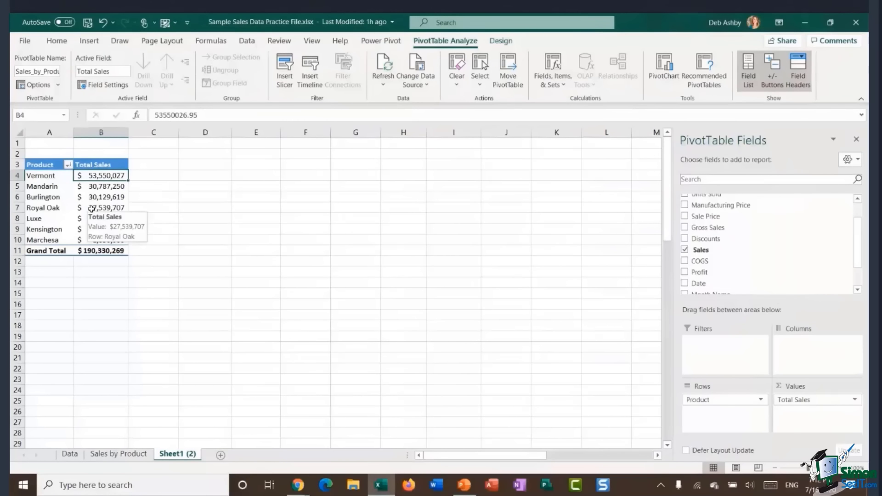
right_click(95, 177)
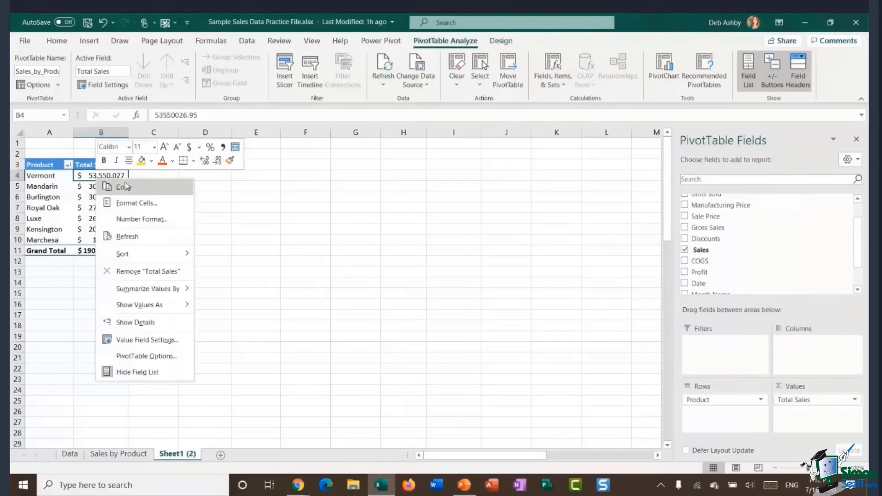
mouse_move(127, 256)
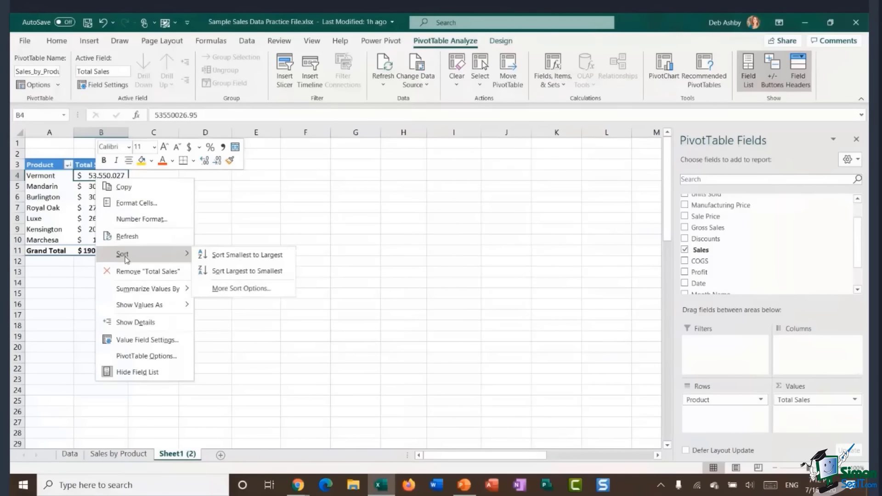
click(252, 272)
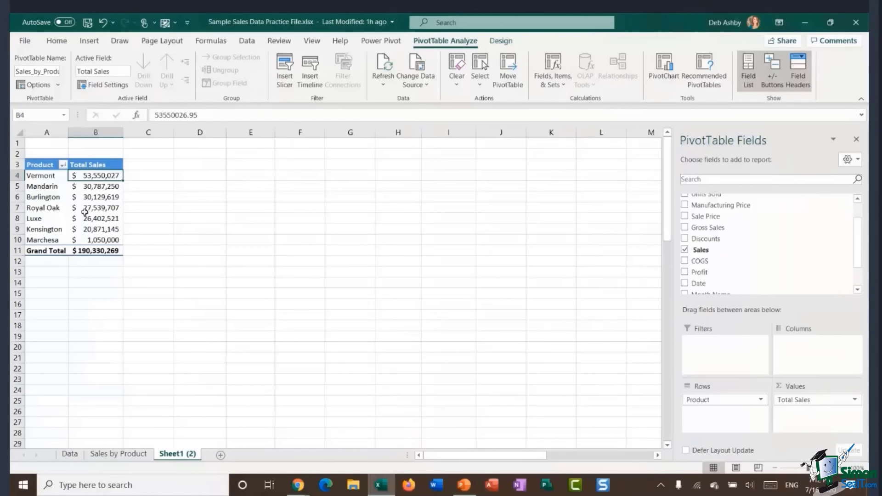
drag(90, 176, 92, 240)
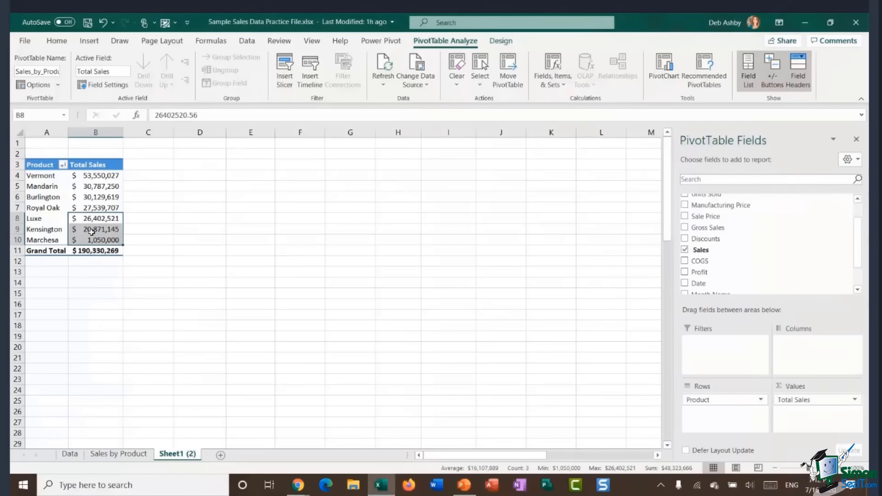
mouse_move(95, 238)
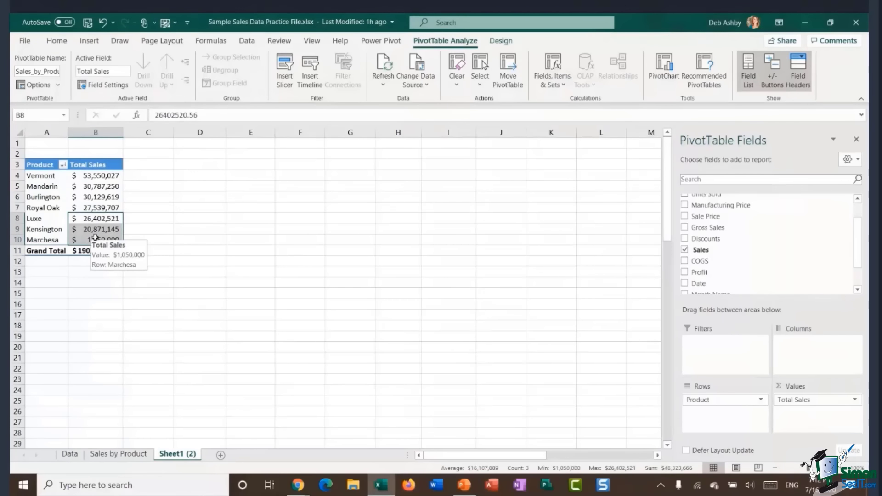
mouse_move(95, 177)
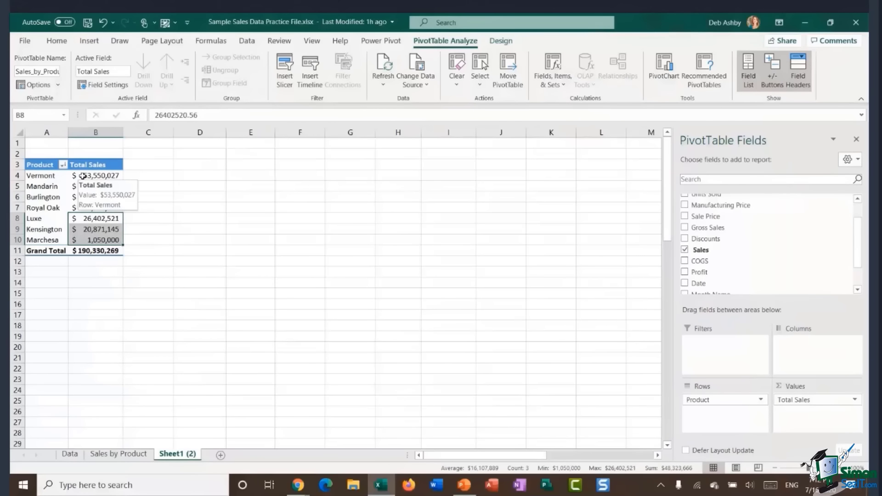
drag(83, 176, 82, 243)
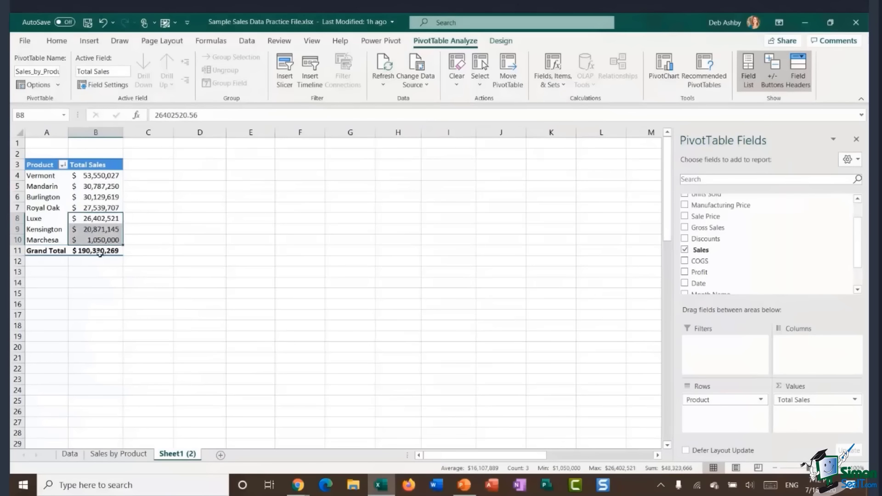
Start a new calculated field for the product pivot table and name it Sales Tax.
mouse_move(100, 254)
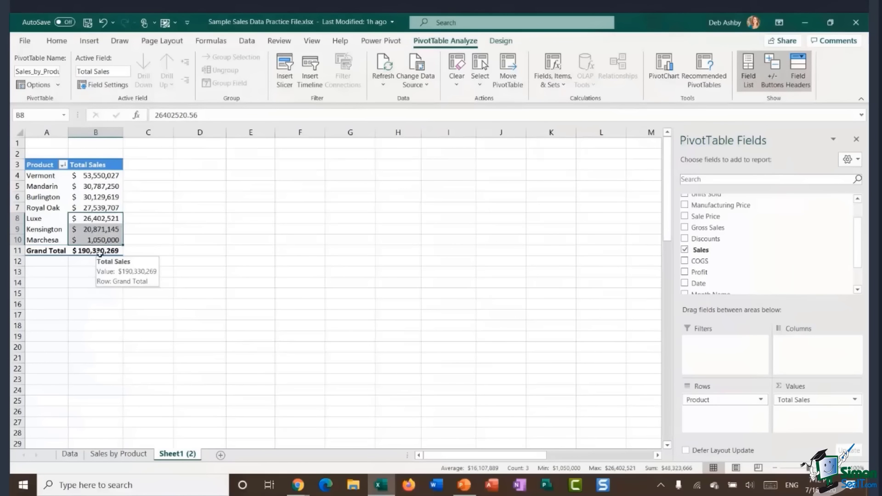
click(100, 176)
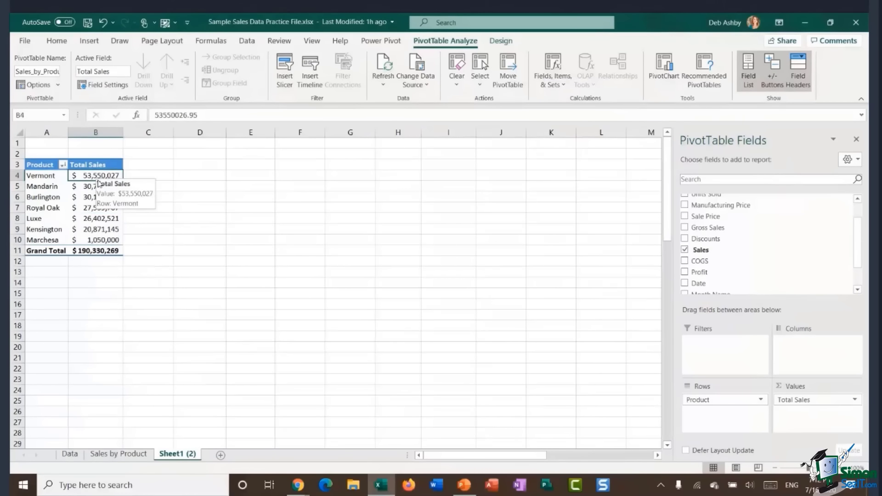
mouse_move(88, 184)
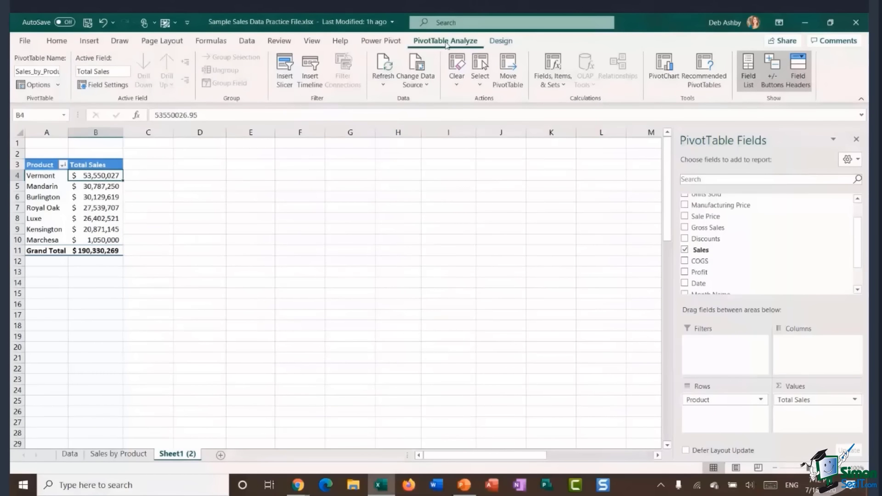
click(561, 81)
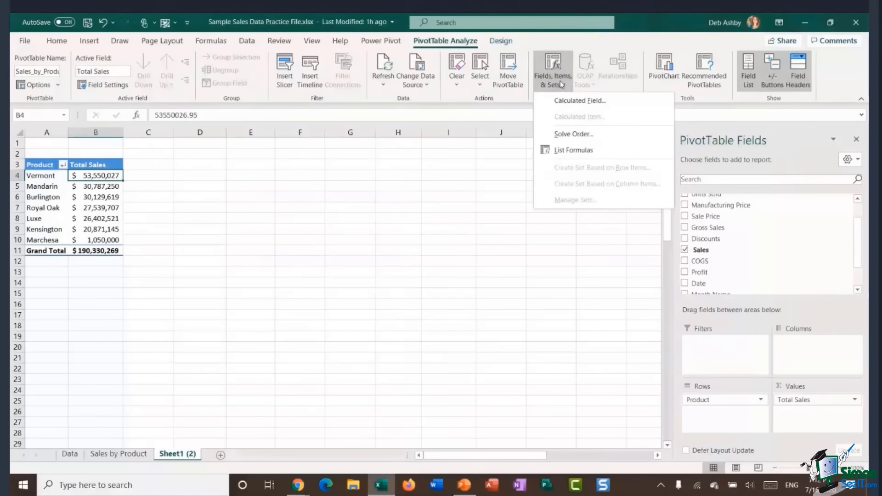
click(561, 99)
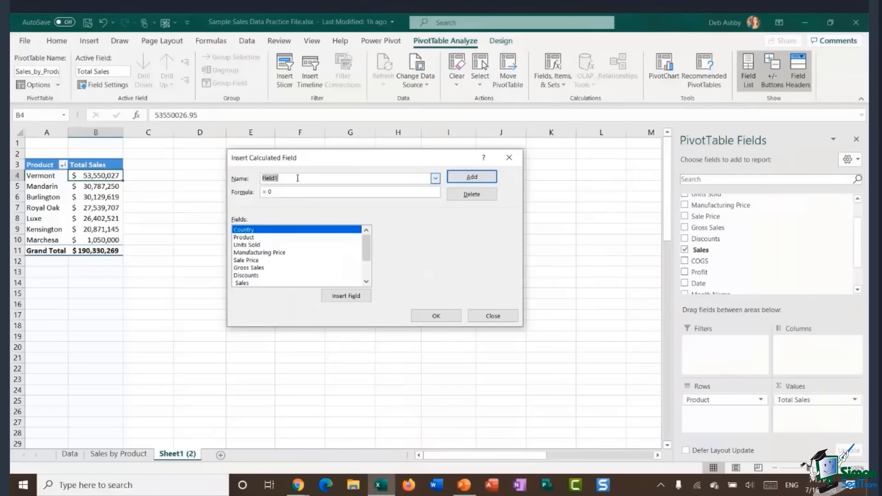
text(Sales Tax)
Begin the Sales Tax formula with an IF test for the Sales field being at least 27000000.
click(313, 195)
key(BackSpace)
mouse_move(366, 244)
mouse_down()
mouse_move(366, 269)
mouse_move(367, 242)
mouse_up()
text(IF)
key(BackSpace)
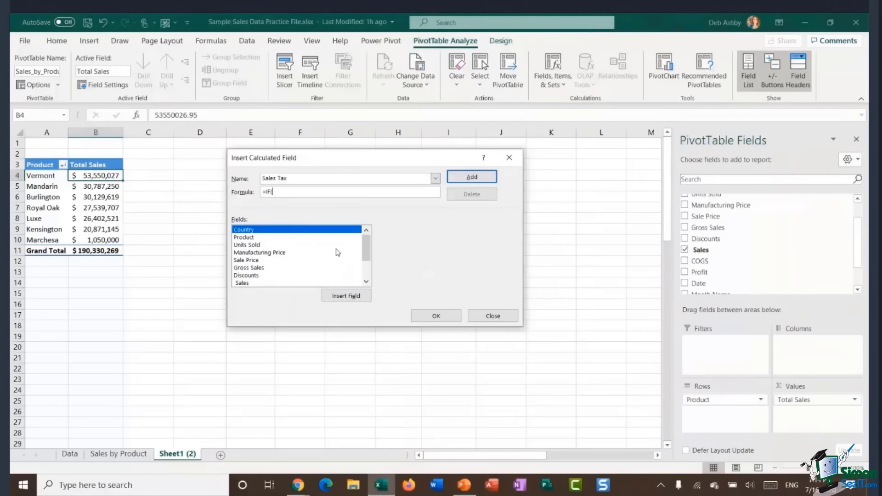
drag(366, 249, 367, 256)
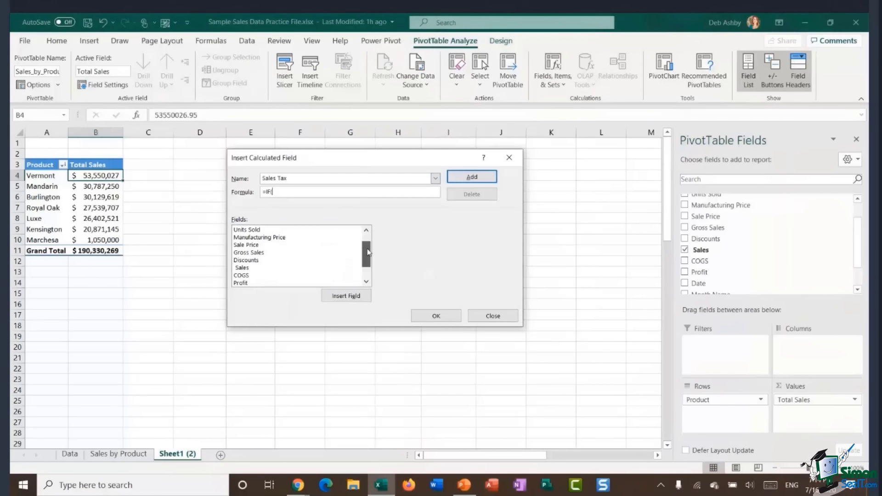
double_click(251, 269)
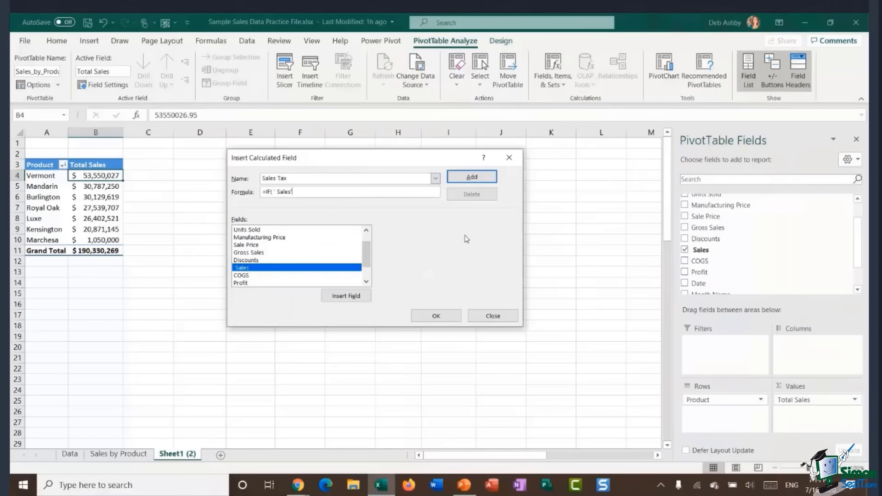
text(>=27000000,)
text(,)
Complete the formula to return Sales*20% when the test is true and 0 otherwise, and insert the calculated field.
click(291, 271)
double_click(290, 271)
text(*20%)
text(,0)
click(441, 319)
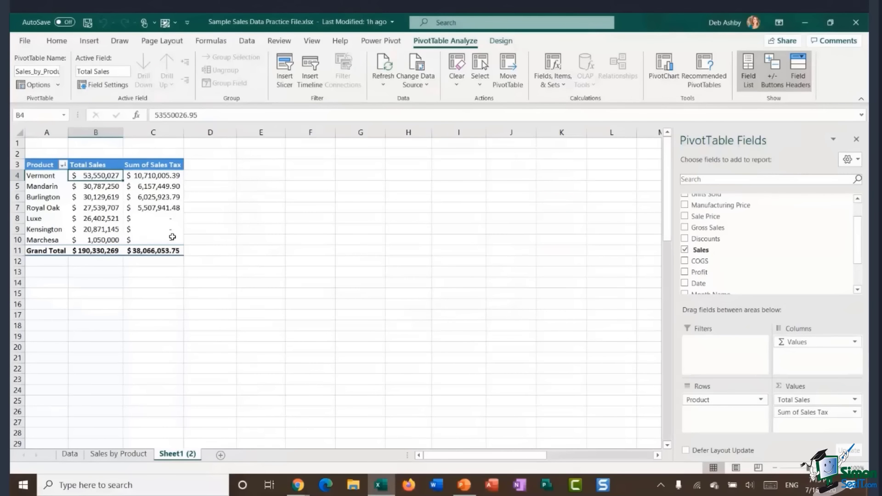
Rename the Sum of Sales Tax column heading to "Sales Tax " with a trailing space.
mouse_move(158, 176)
mouse_move(158, 243)
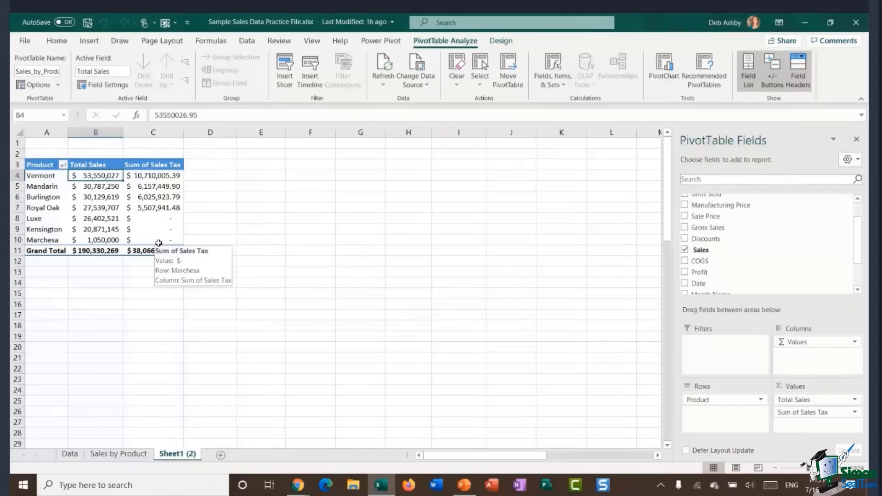
click(157, 166)
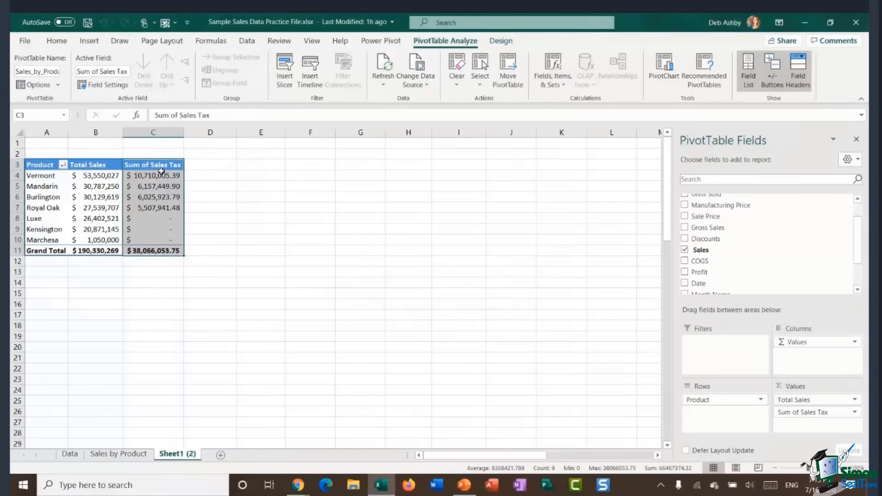
text(Sales Tax)
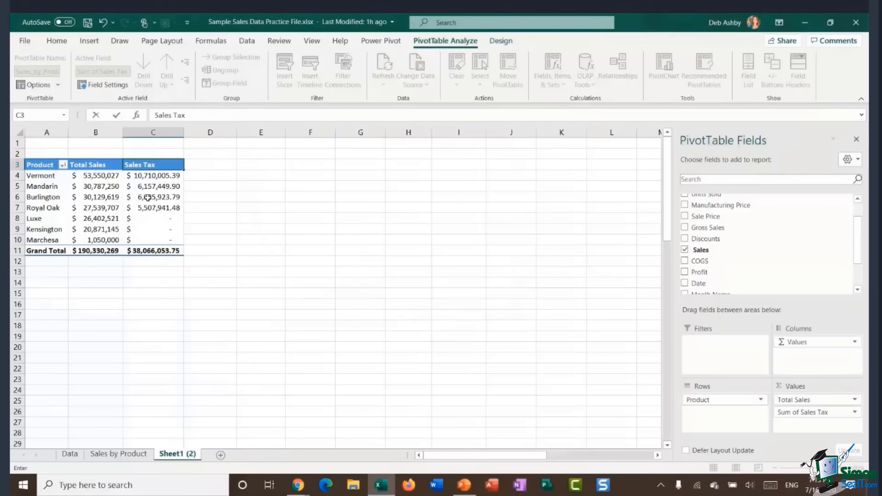
key(Return)
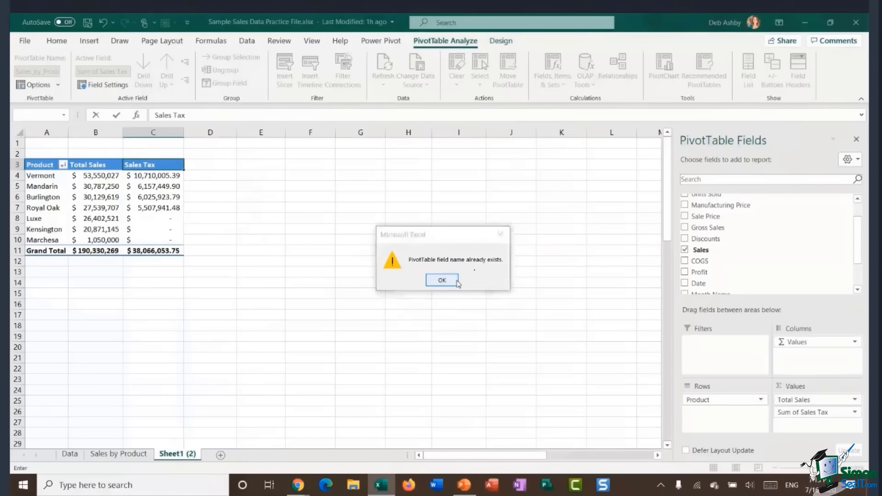
click(442, 280)
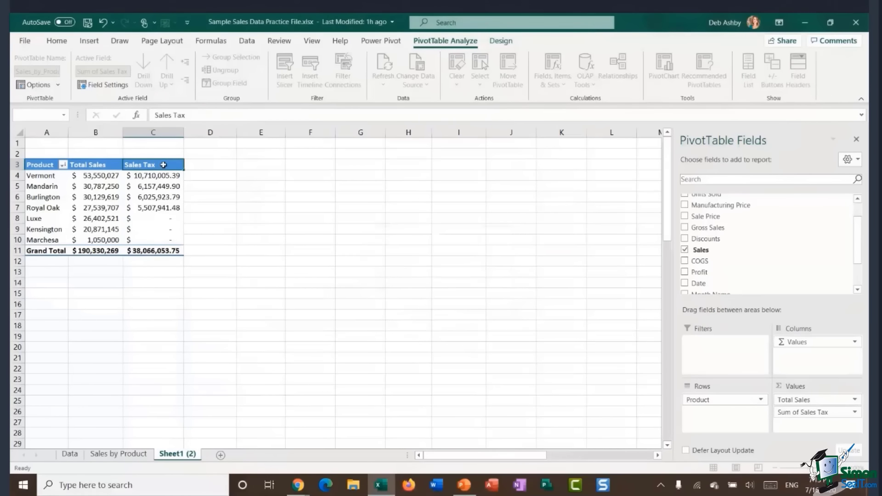
key(Return)
click(163, 165)
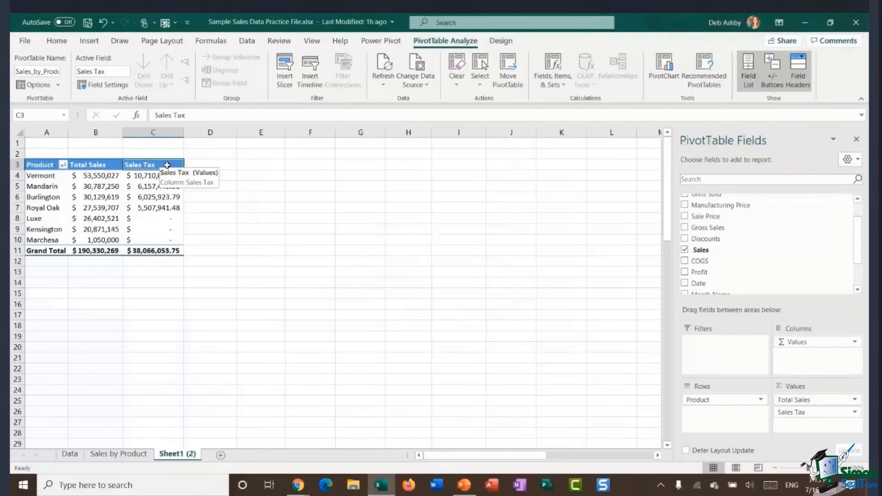
Start a second calculated field for the pivot table and name it Total Inc Tax.
click(142, 195)
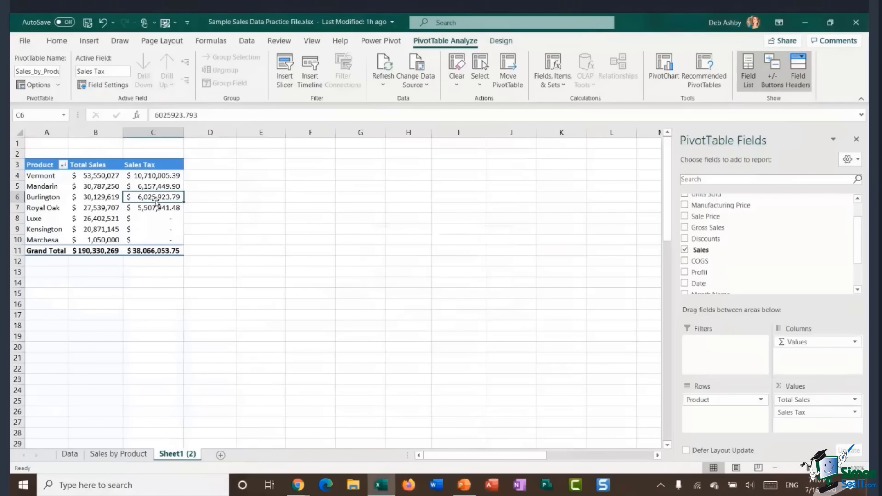
click(561, 85)
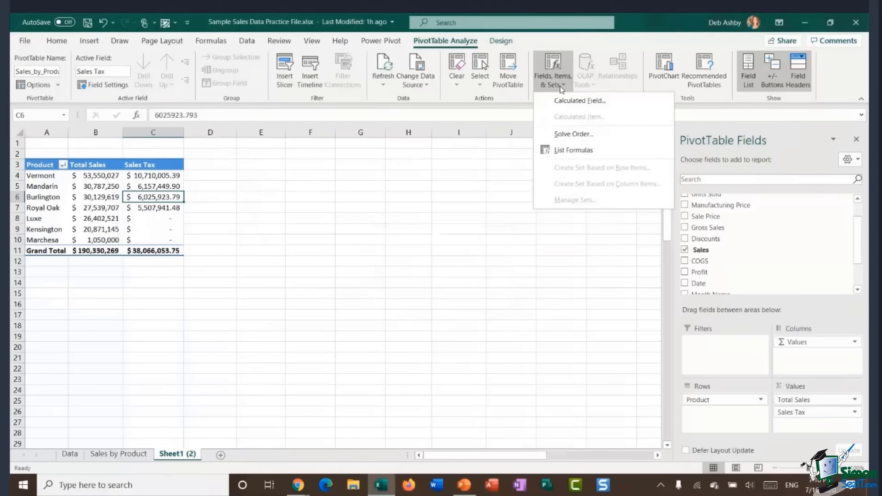
click(579, 100)
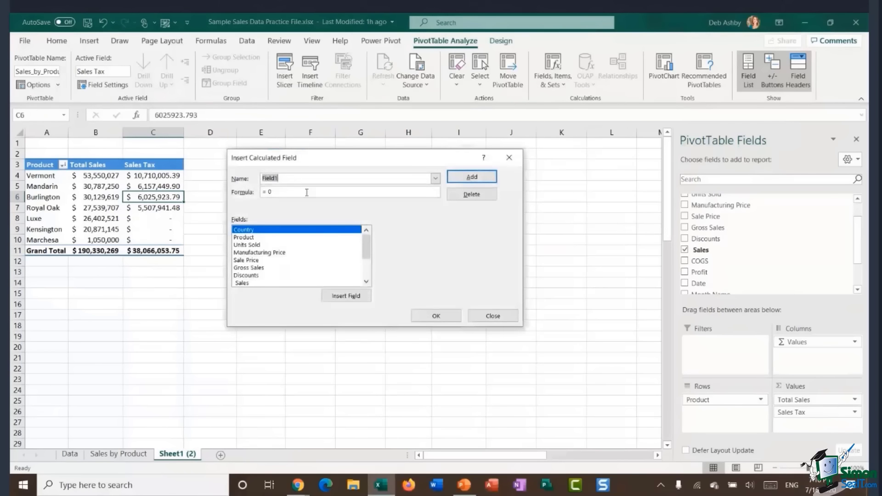
text(Total Inc Tax)
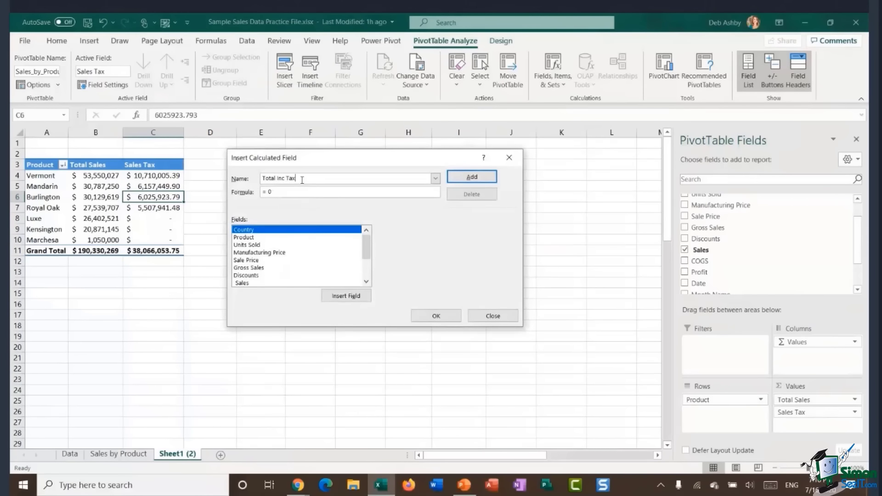
Set the Total Inc Tax formula to the Sales field plus the Sales Tax field and insert it into the pivot table.
click(284, 193)
key(BackSpace)
key(BackSpace)
scroll(363, 262, down, 1)
double_click(247, 262)
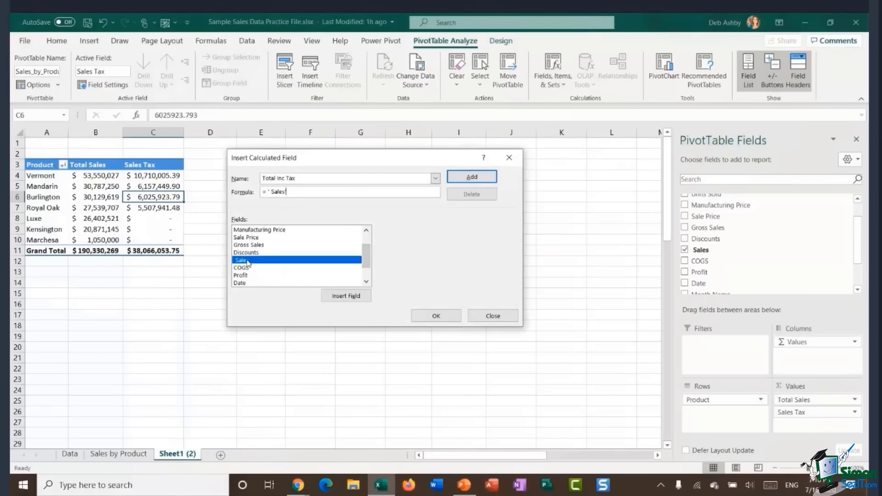
text(+)
drag(366, 259, 368, 269)
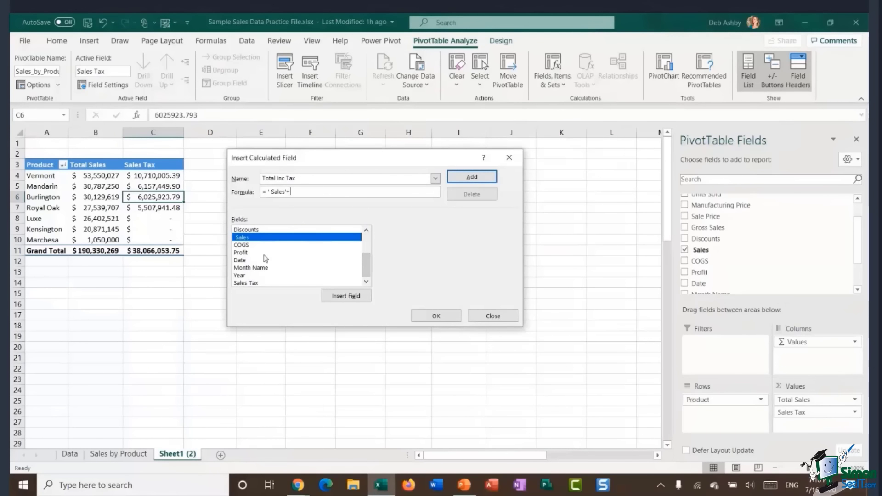
click(259, 283)
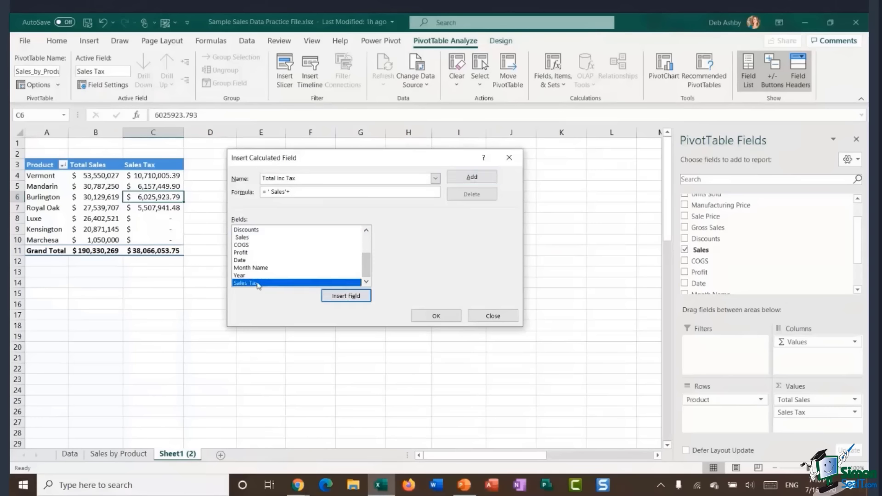
click(346, 296)
click(436, 316)
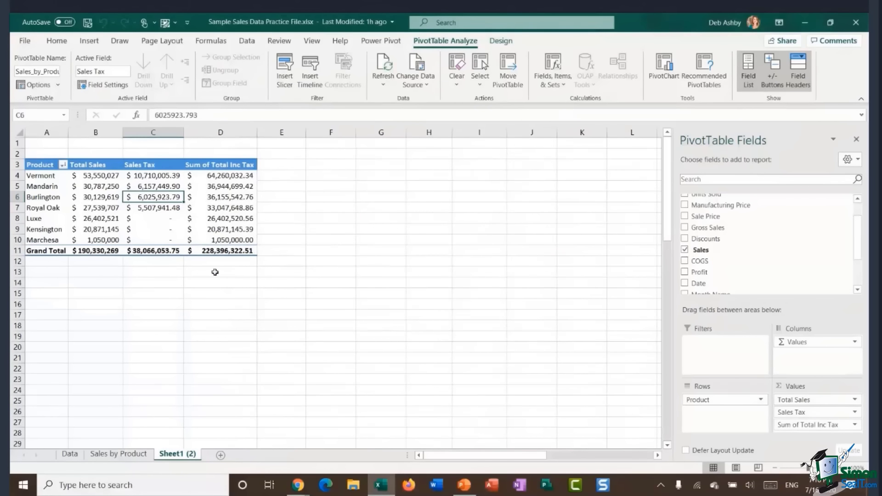
Remove Sum of Total Inc Tax and Sales Tax from the pivot table's values, and widen column A slightly.
click(216, 202)
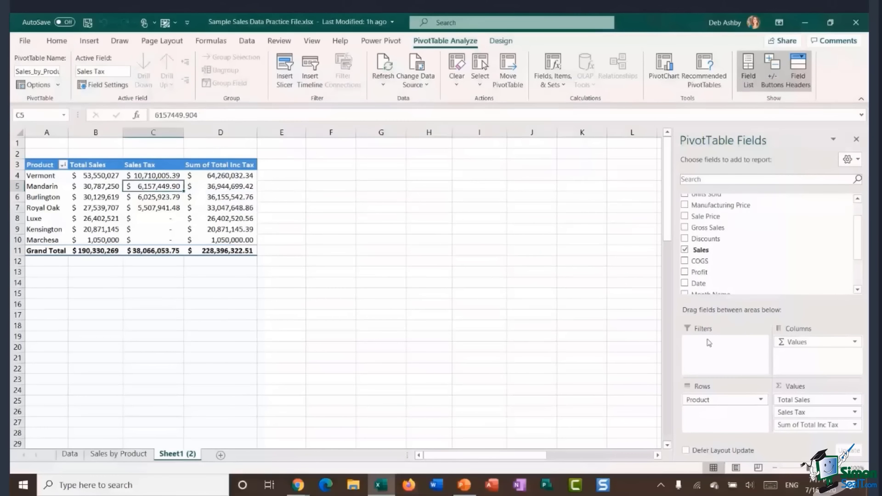
drag(807, 424, 634, 407)
drag(815, 416, 537, 370)
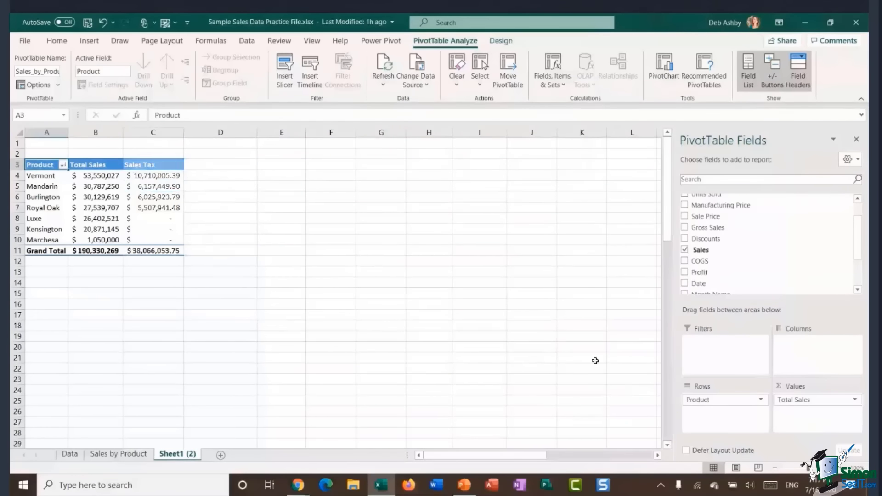
click(97, 197)
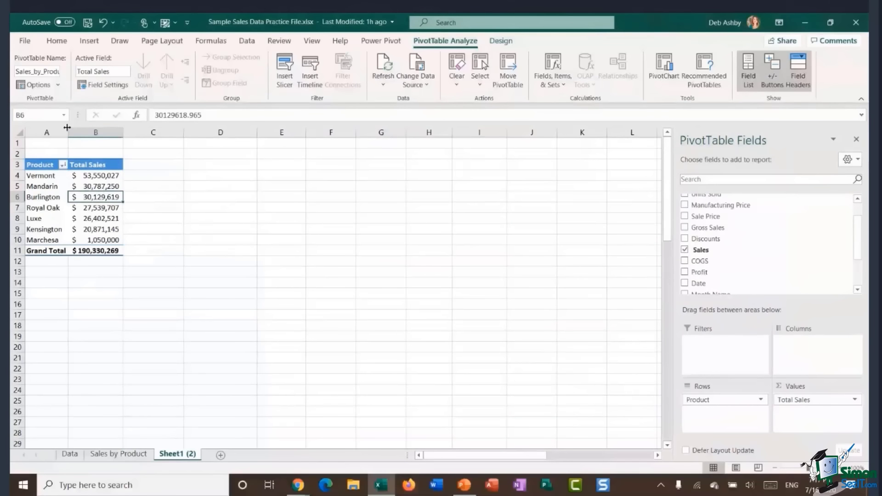
drag(68, 132, 81, 132)
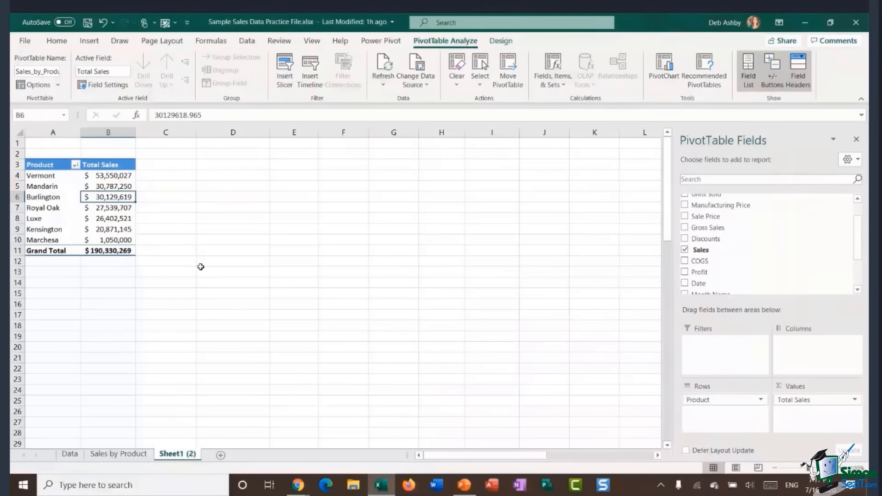
Insert a column PivotChart of Total Sales by product from the pivot table.
click(54, 199)
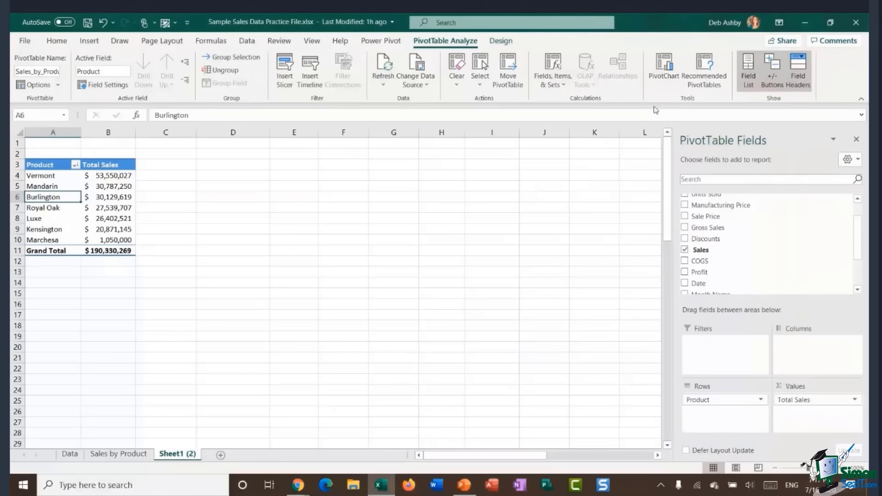
click(661, 75)
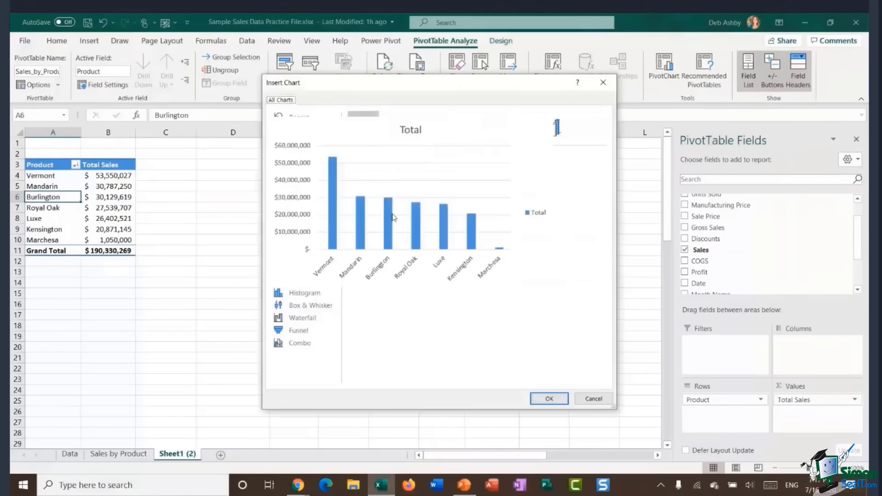
click(549, 399)
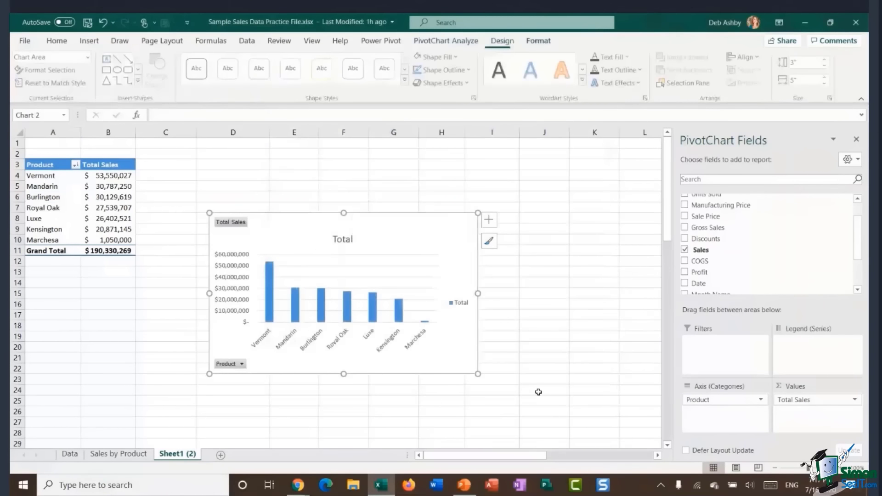
Place the chart beside the pivot table and resize it to about 8.88" wide and 2.57" high.
drag(380, 217, 341, 158)
drag(434, 233, 642, 247)
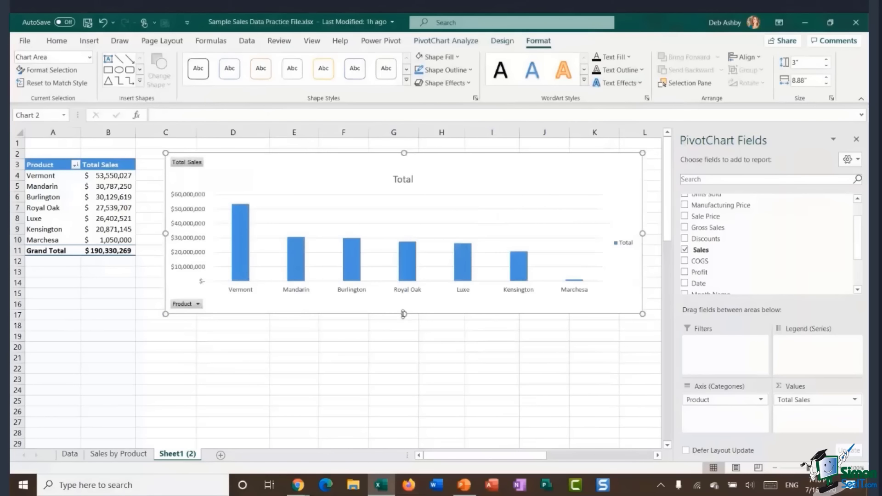
drag(404, 314, 404, 291)
Hide all field buttons on the chart and delete its legend.
right_click(200, 165)
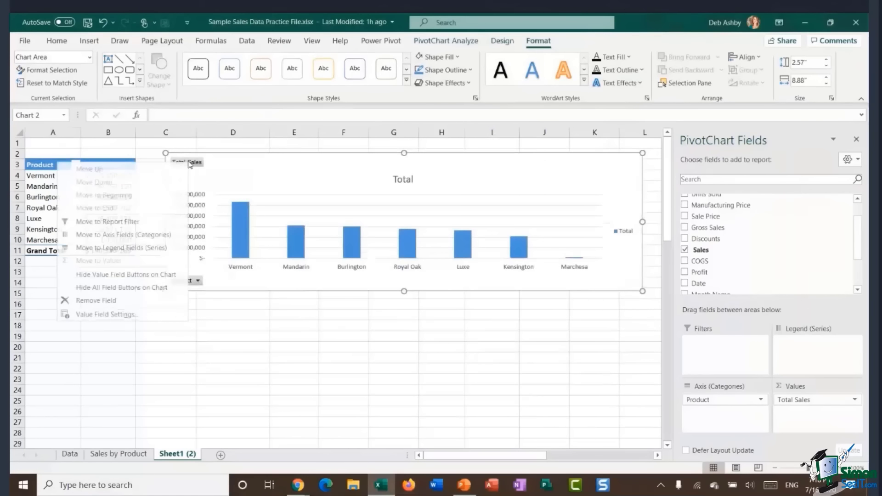
click(137, 286)
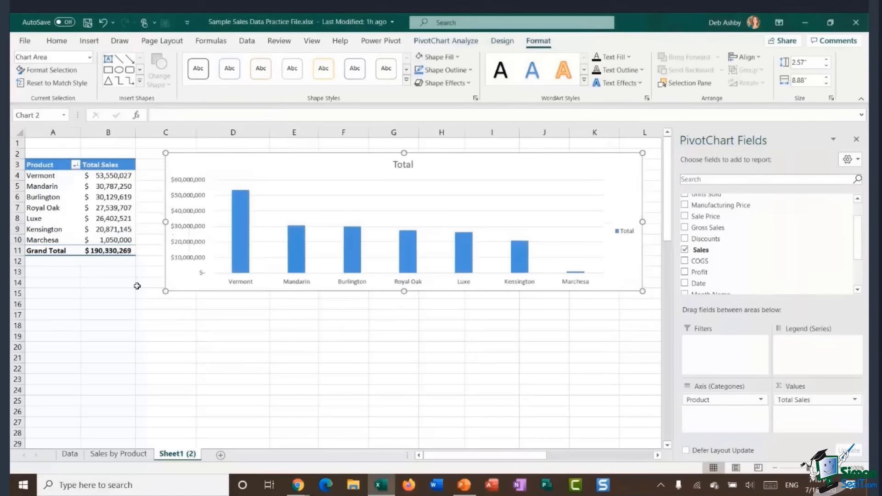
click(624, 235)
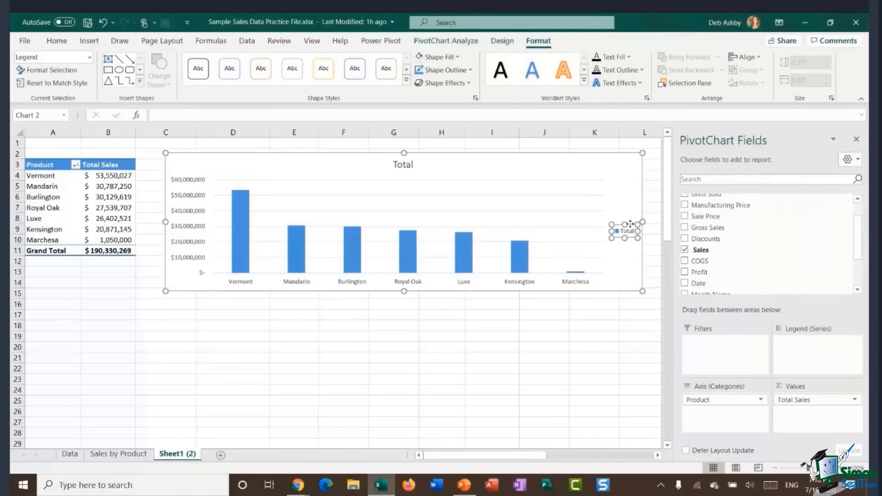
key(Delete)
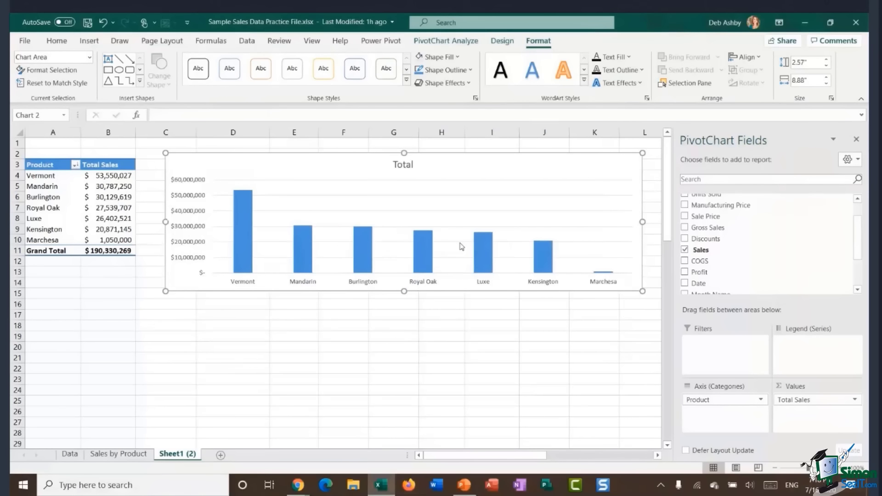
Narrow the PivotChart to about 8.38" wide and insert a Country slicer for the product pivot table.
drag(643, 222, 615, 221)
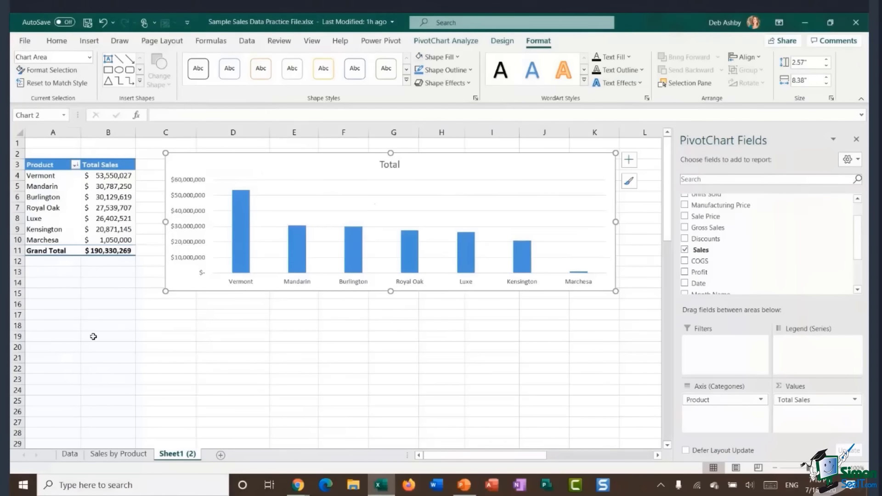
click(50, 199)
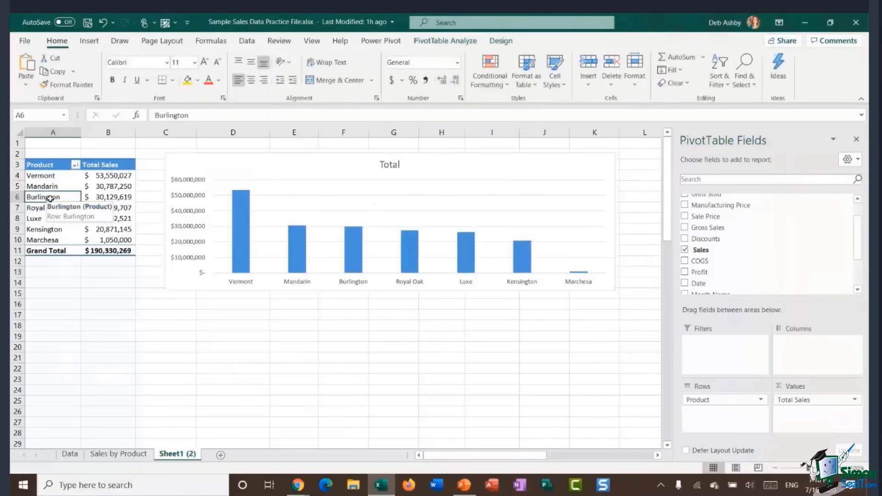
click(453, 43)
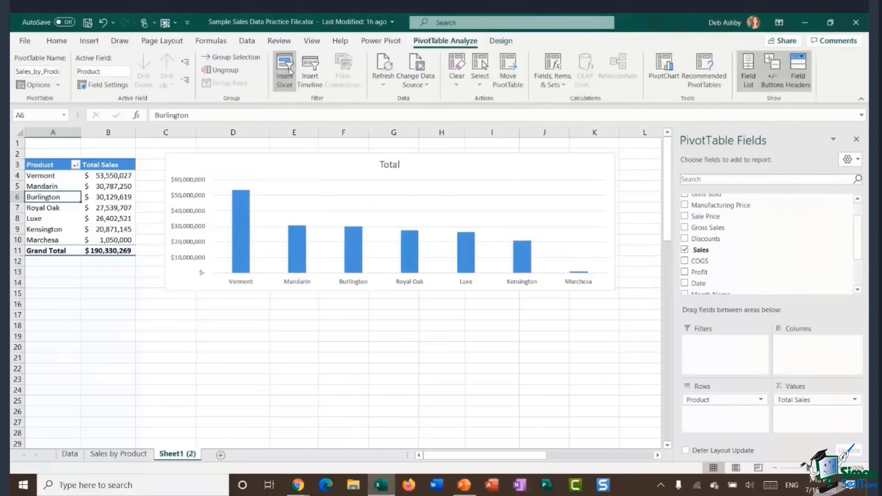
click(286, 69)
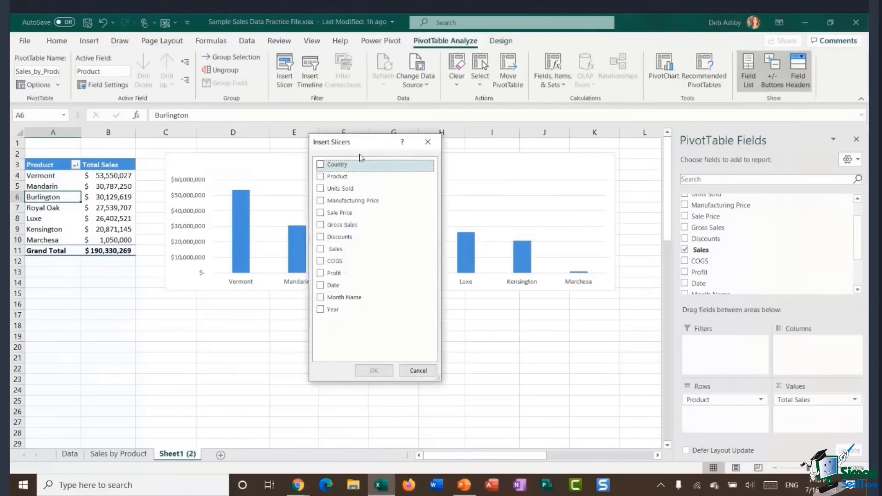
drag(367, 144, 282, 167)
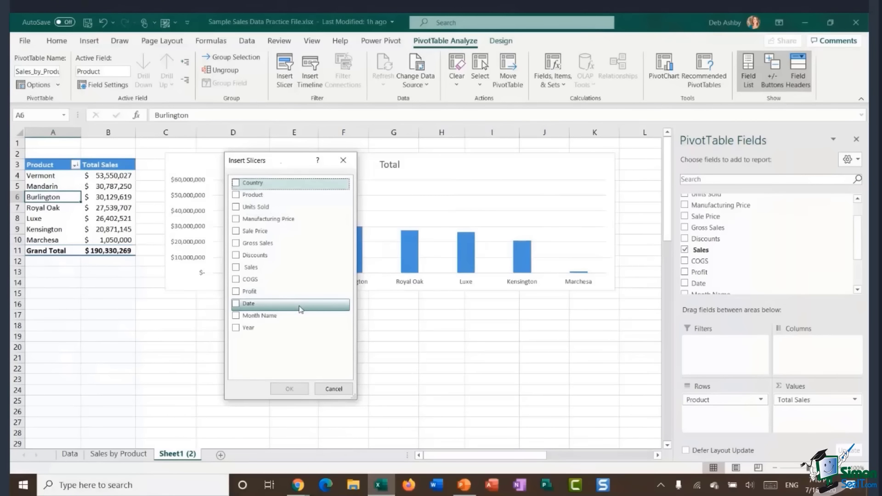
click(237, 184)
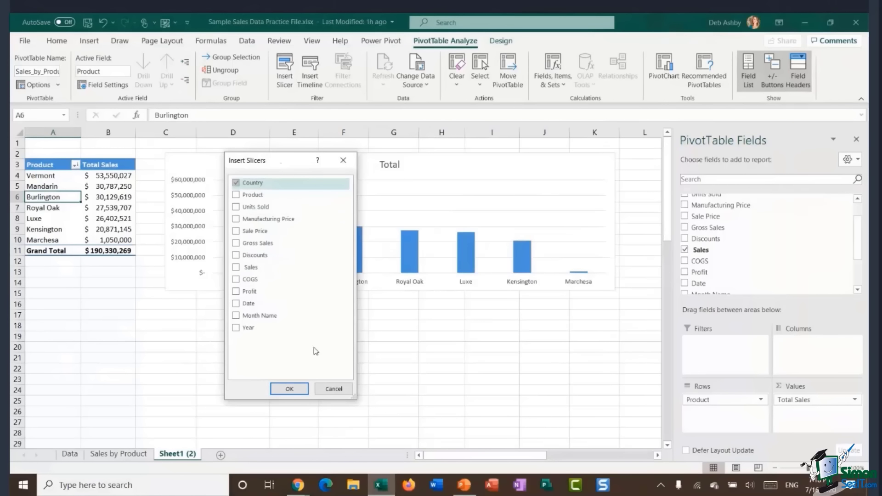
click(290, 389)
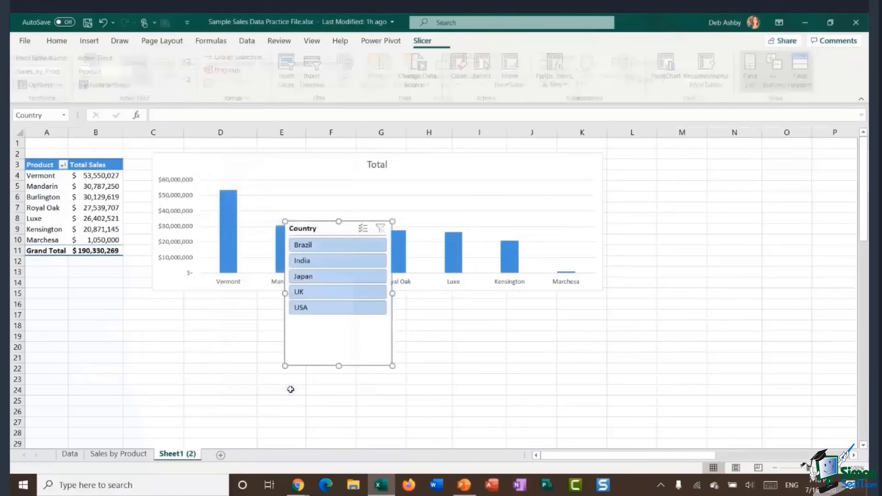
Place the Country slicer below the pivot table and shorten it to about 1.86" high.
drag(319, 229, 63, 273)
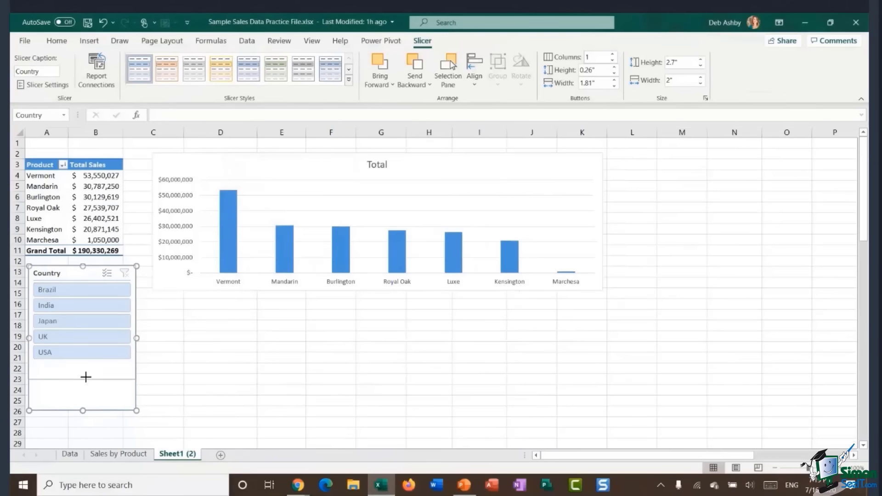
drag(85, 377, 85, 364)
drag(65, 274, 66, 283)
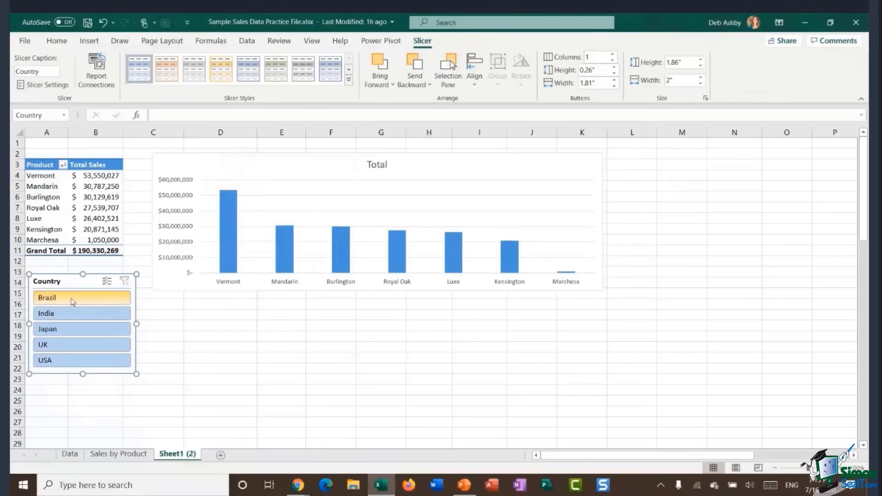
drag(69, 281, 70, 291)
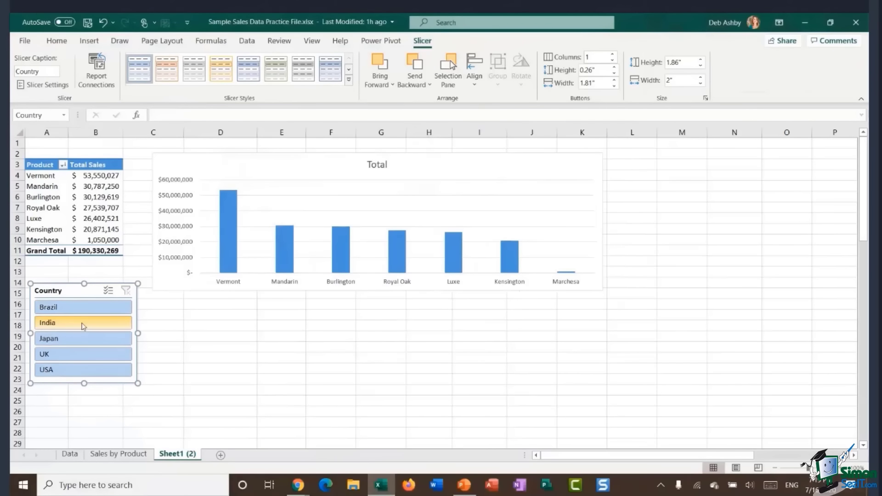
Filter the pivot table and chart to Brazil and India with the Country slicer, using multi-select.
click(70, 308)
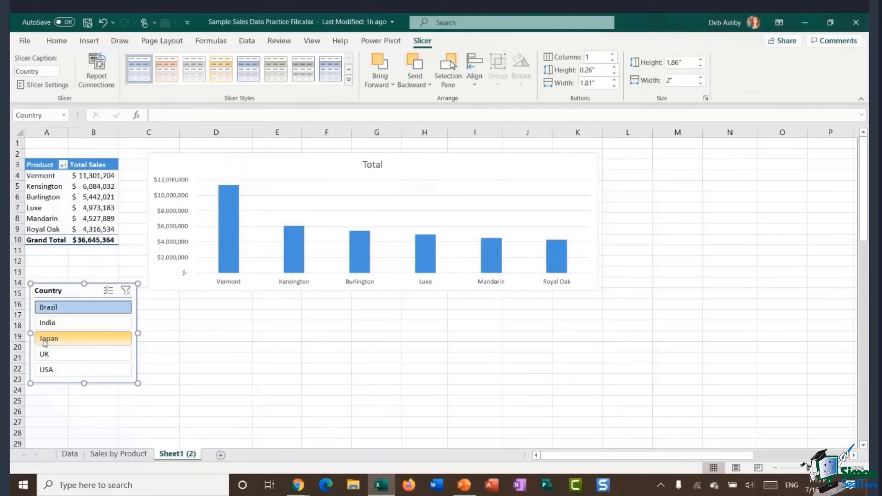
key(alt+s)
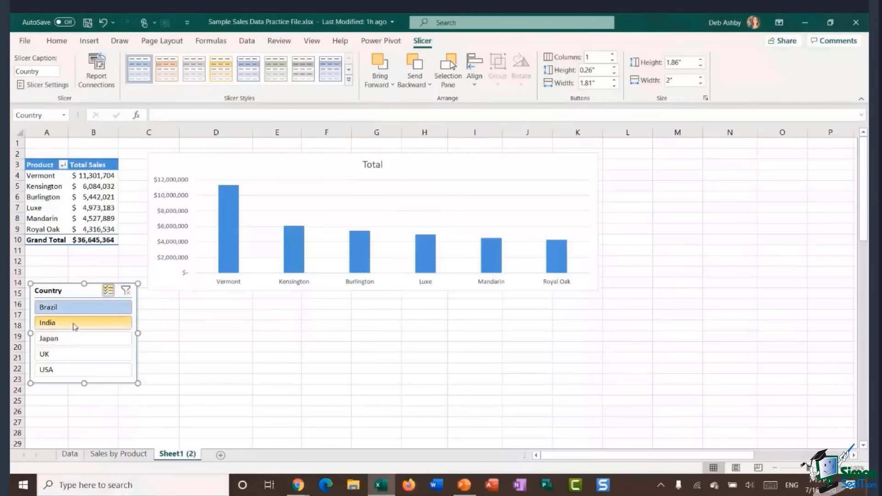
click(118, 323)
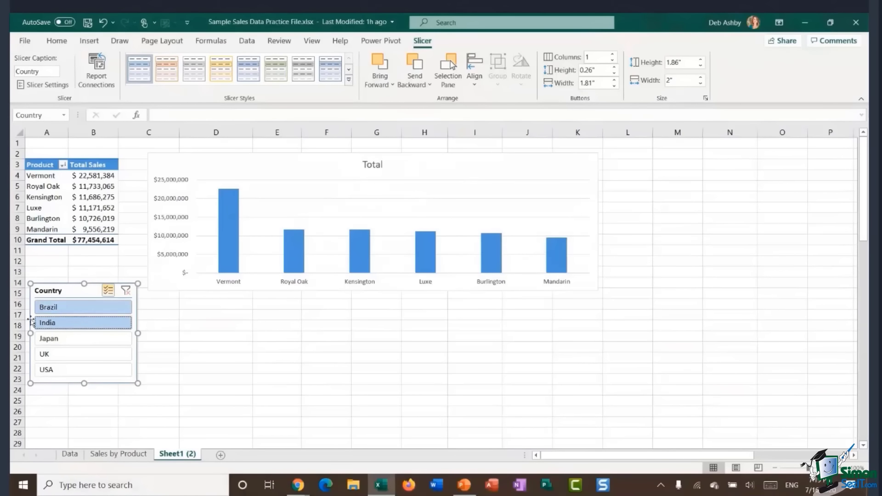
click(90, 330)
click(244, 335)
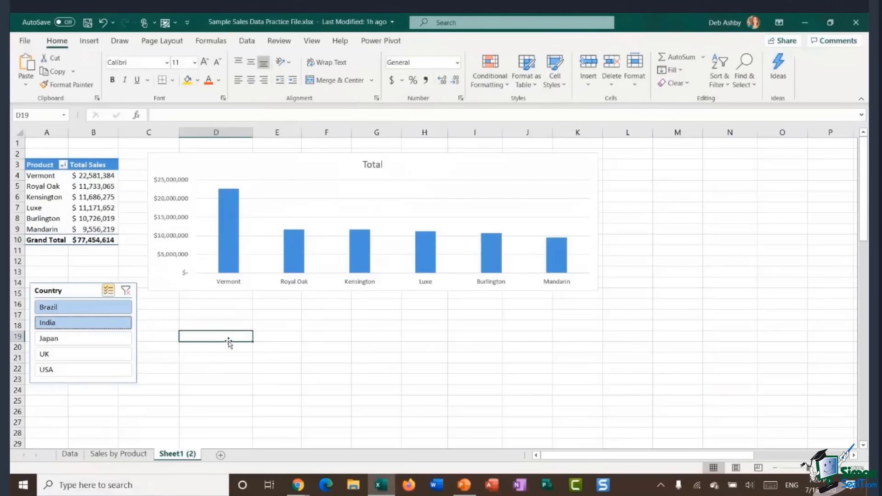
Add a new worksheet and name it Helper.
click(221, 456)
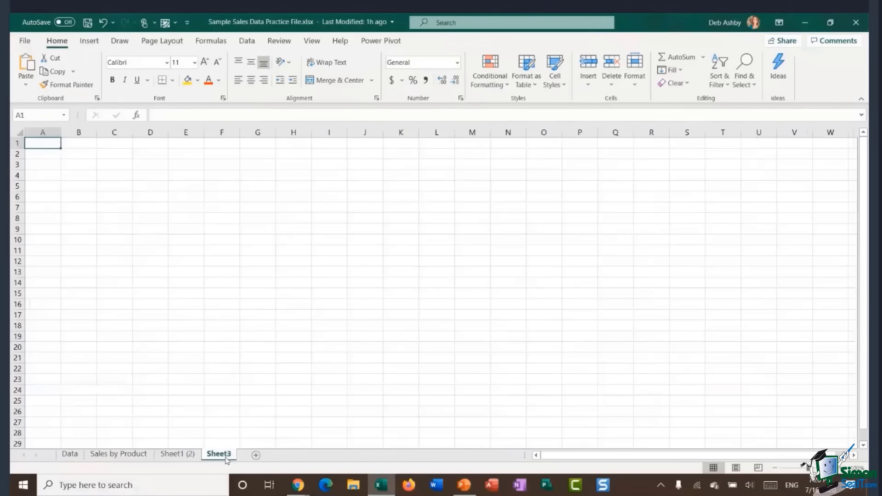
right_click(222, 457)
click(279, 336)
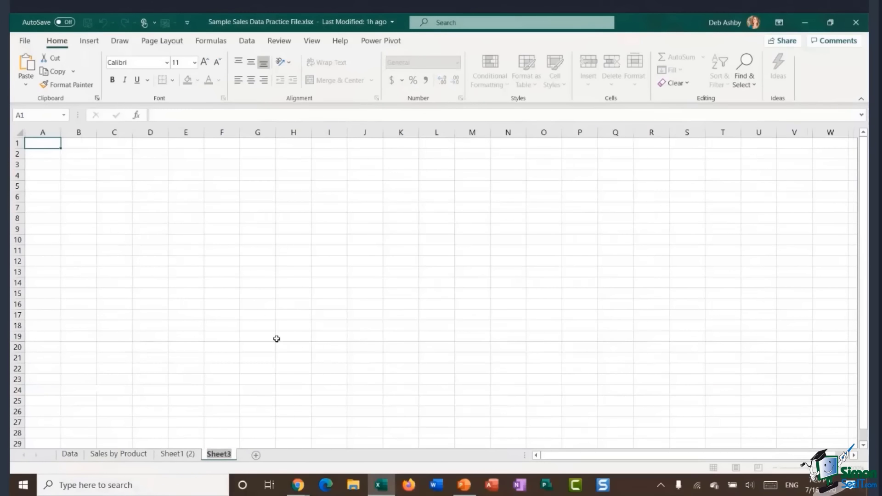
text(Helper)
click(228, 260)
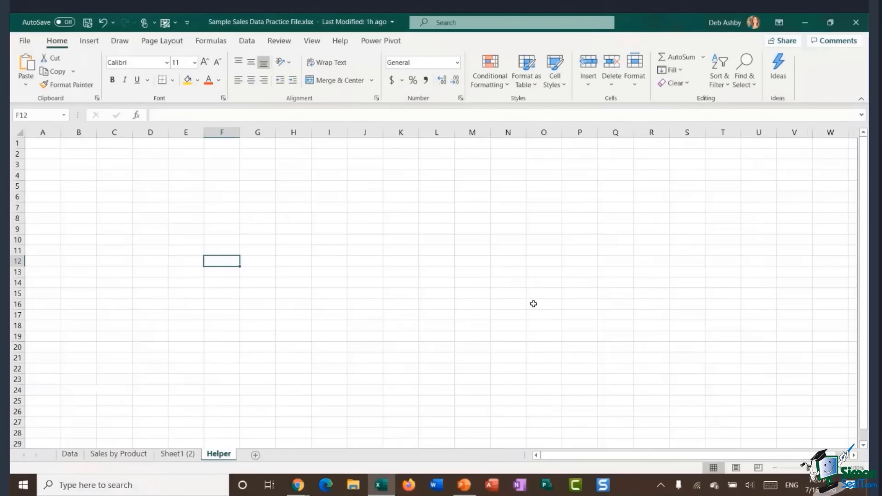
On the Helper sheet, enter the labels Slicer in A2, Title in A16, Subtitle in A17 and PivotTable in A20.
click(175, 456)
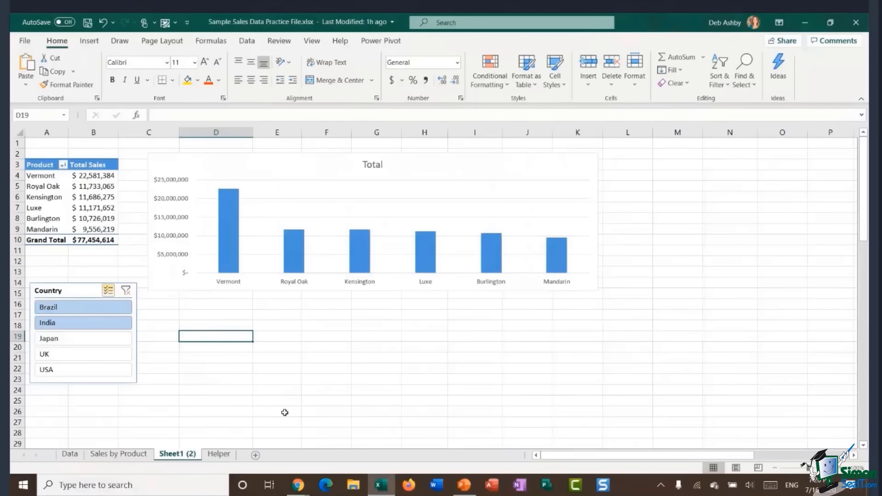
click(220, 455)
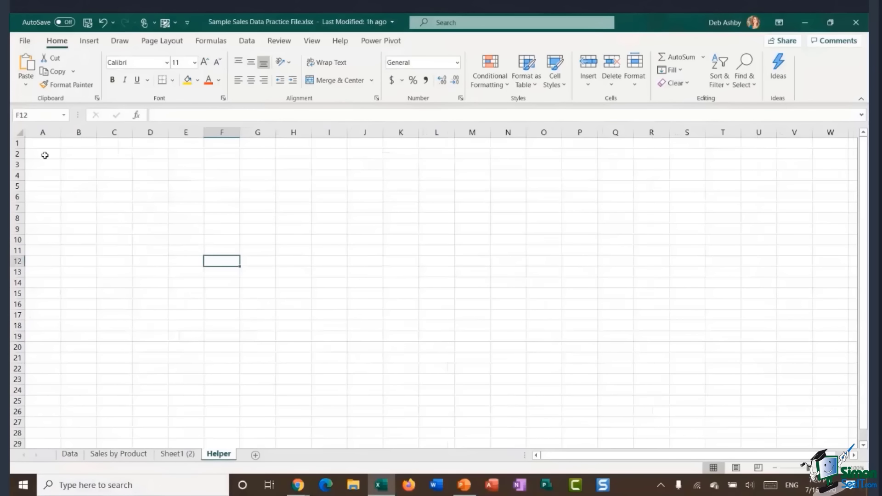
click(44, 155)
text(Sli)
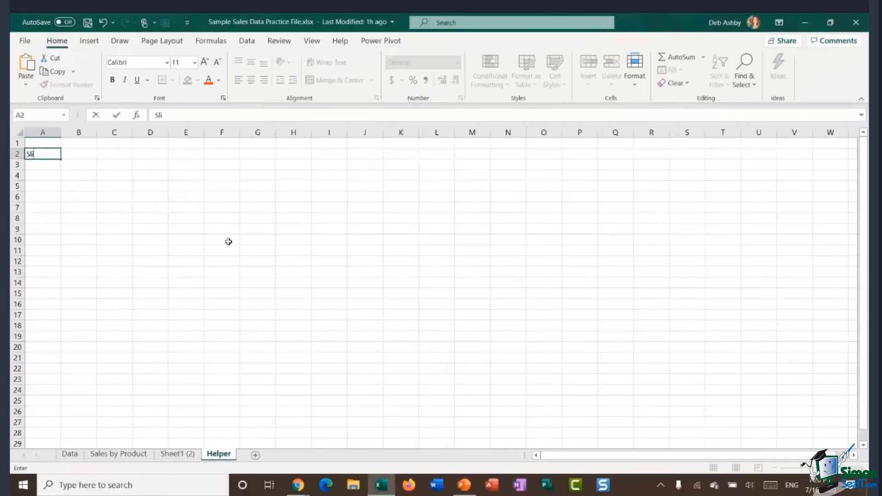
text(cer)
click(42, 305)
text(Title)
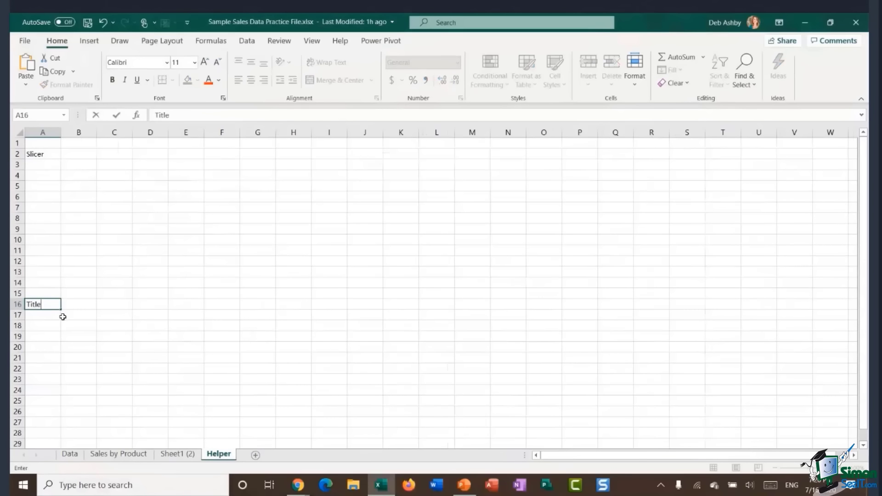
key(Return)
text(Subtitle)
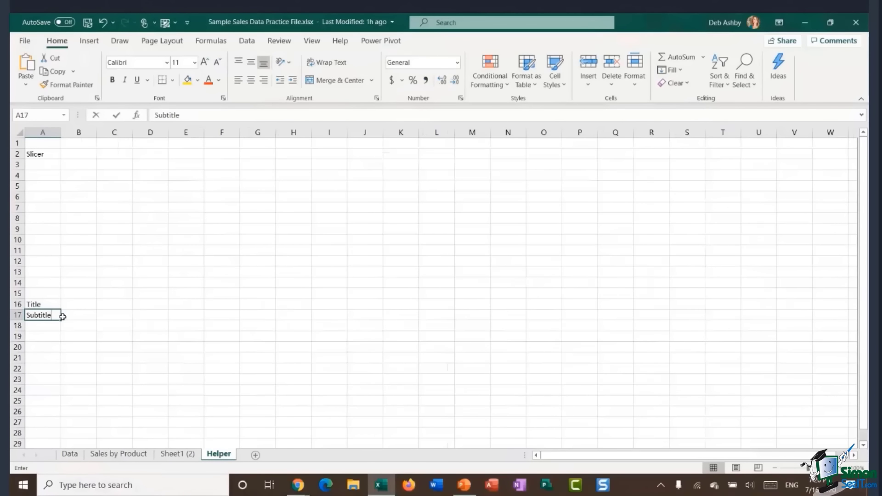
click(43, 347)
text(P)
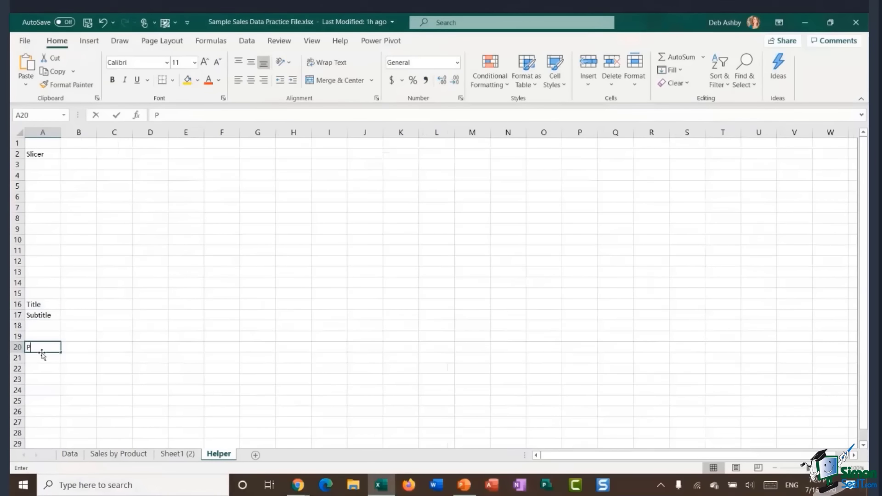
text(ivotTable)
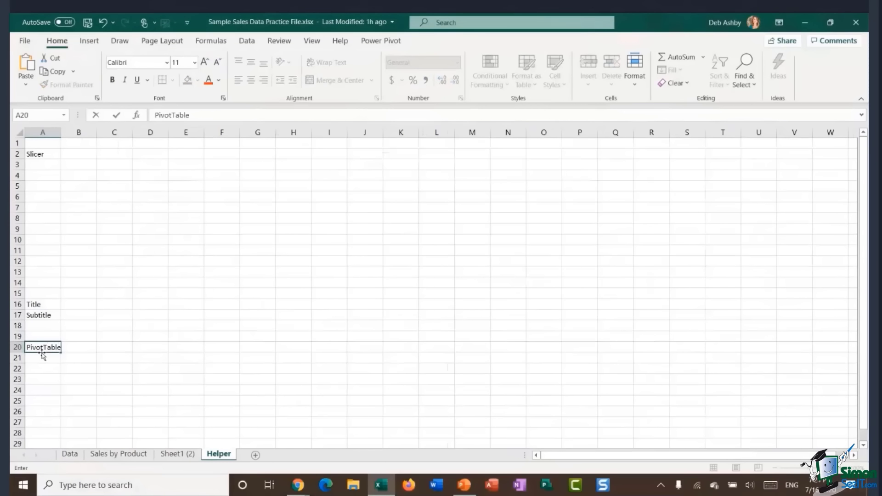
click(98, 355)
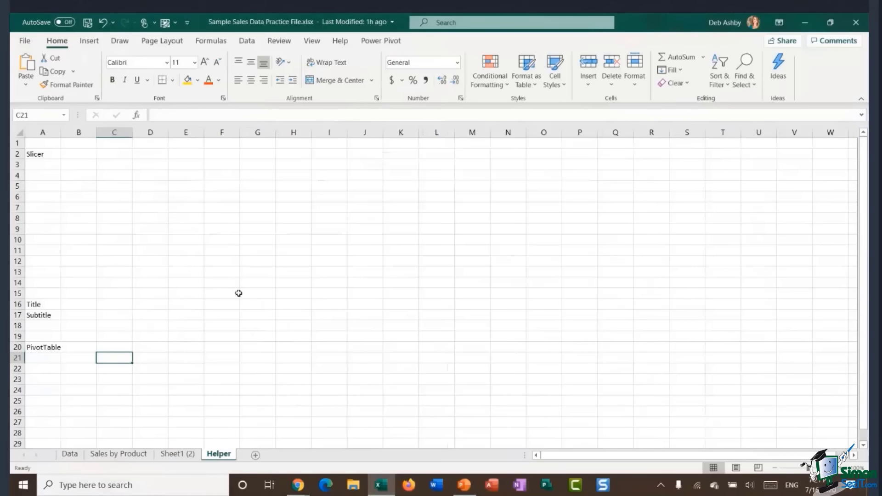
Move the Country slicer from Sheet1 (2) to the Helper sheet and place it just under the Slicer label.
click(175, 456)
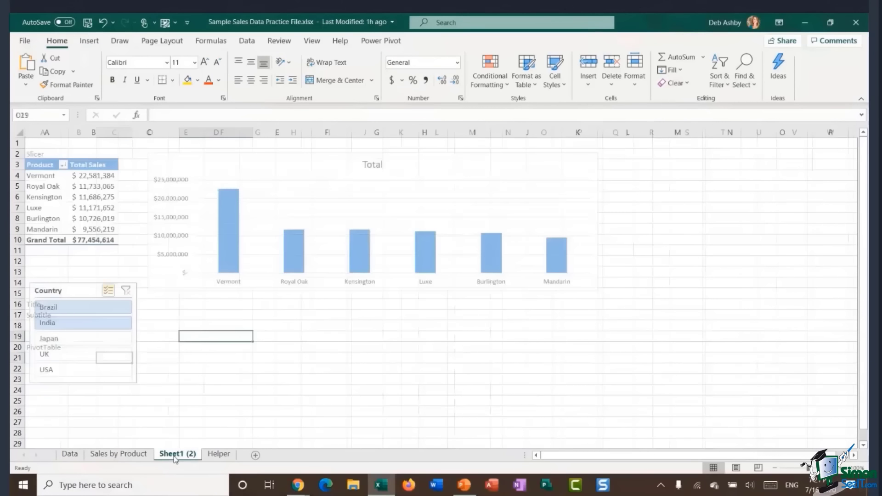
click(73, 291)
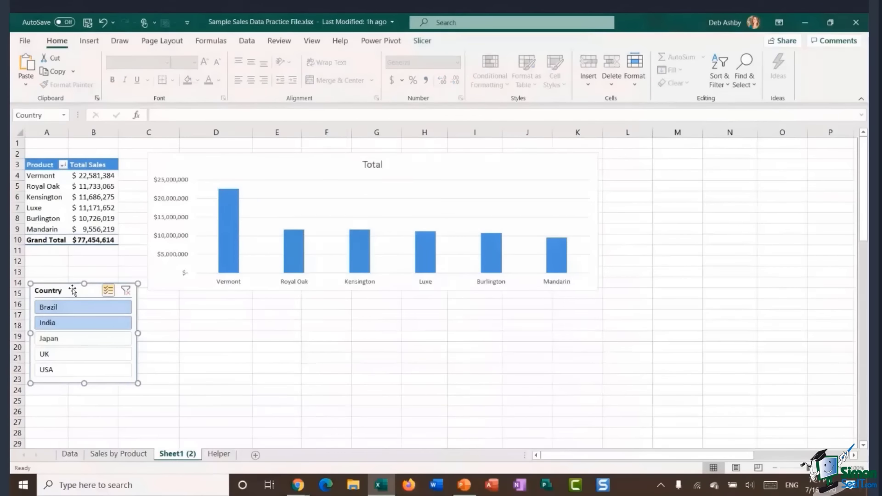
key(Delete)
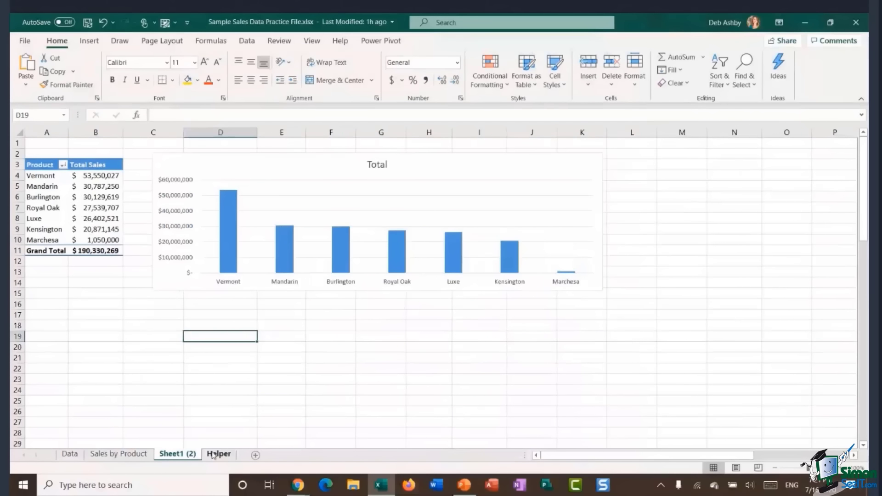
click(218, 454)
click(74, 219)
key(ctrl+v)
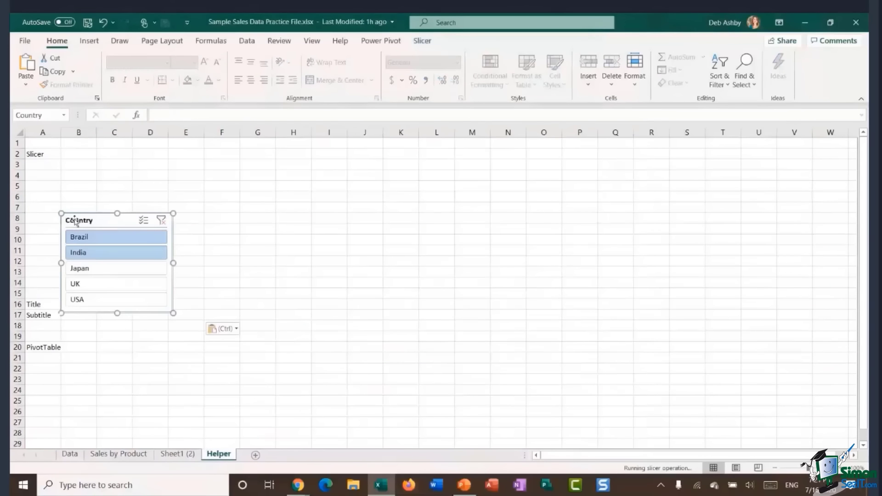
drag(98, 219, 65, 174)
click(232, 247)
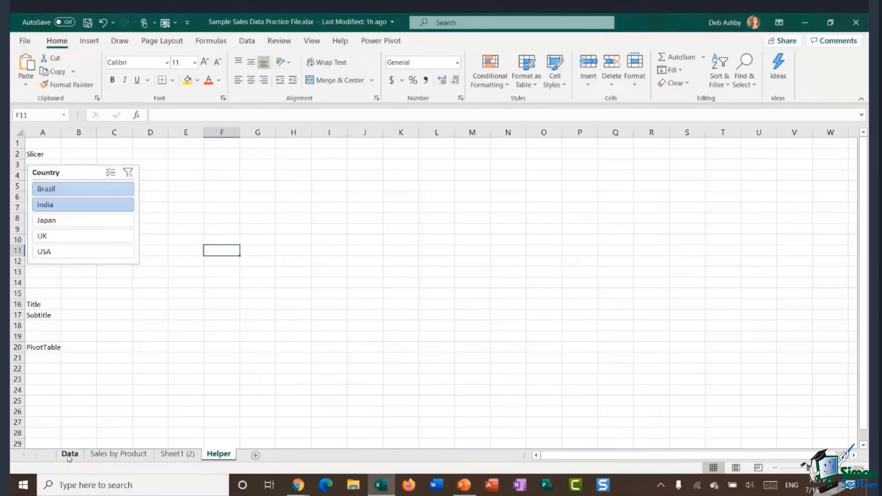
Create a pivot table from the Product_Data table on the Data sheet, placed on the existing Helper sheet at cell A22.
click(69, 455)
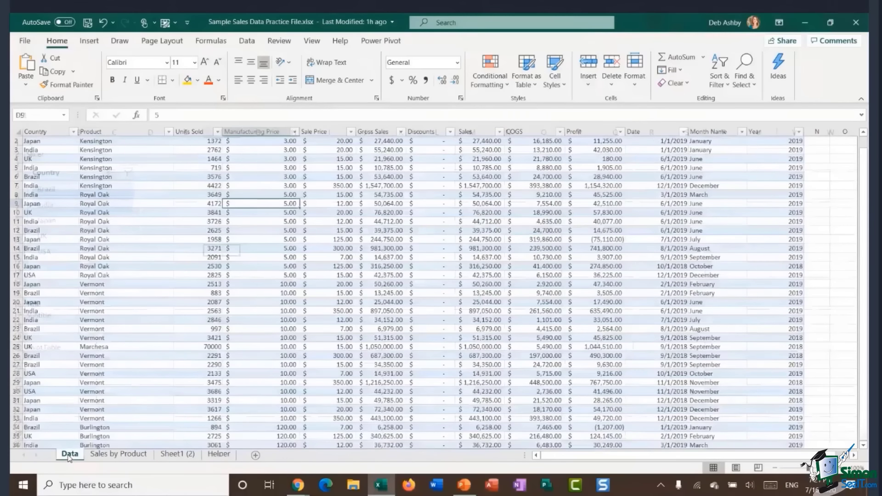
click(434, 40)
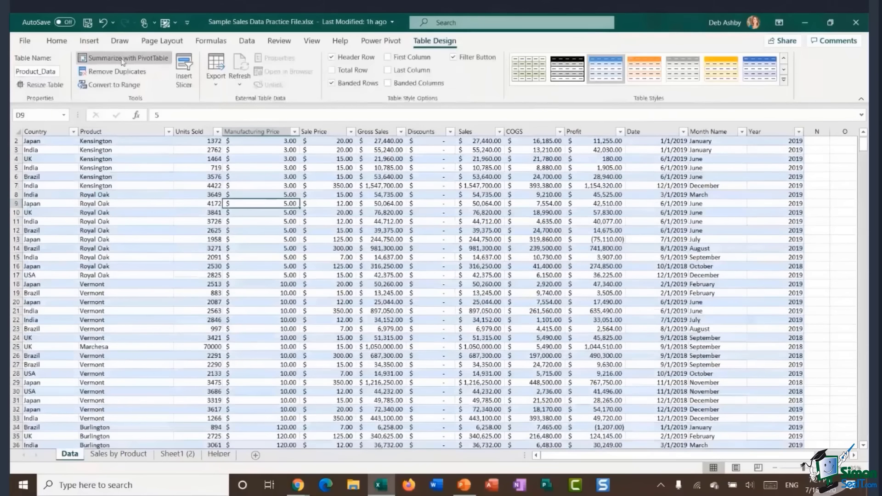
click(123, 58)
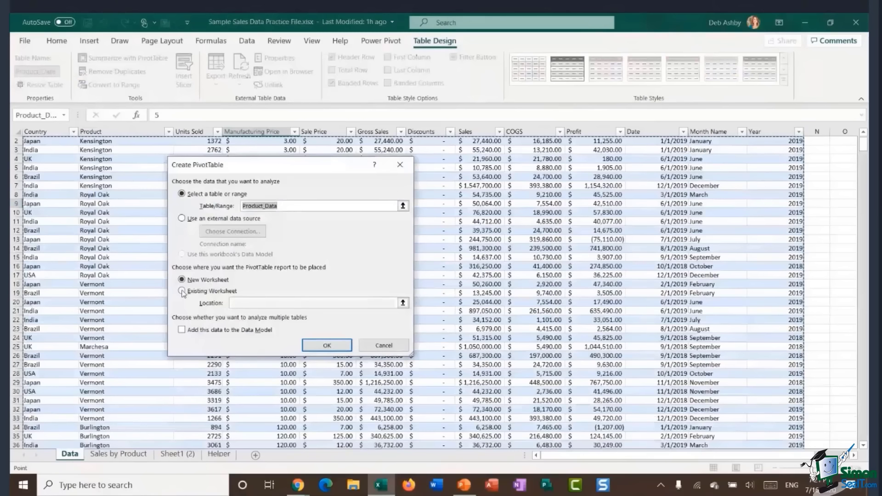
click(182, 291)
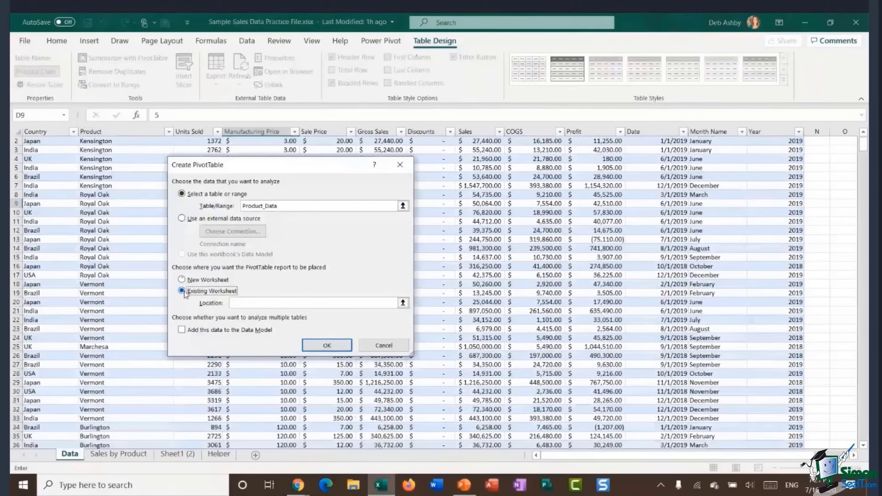
click(403, 302)
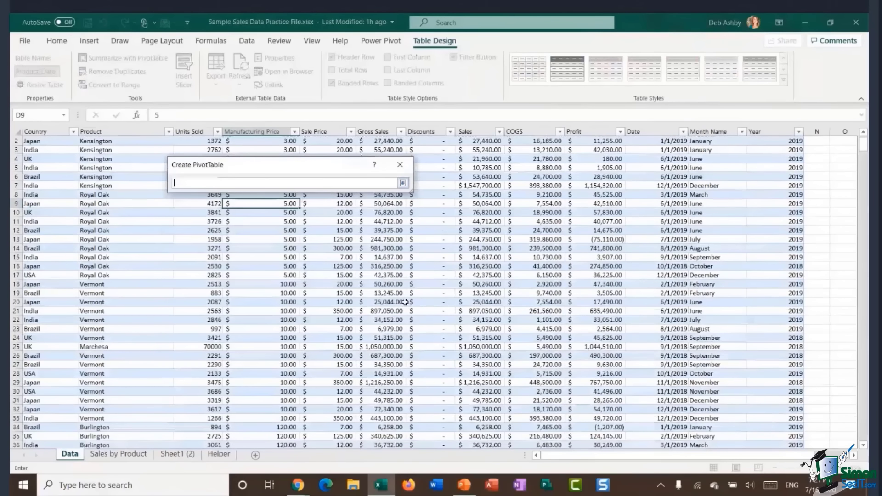
click(228, 455)
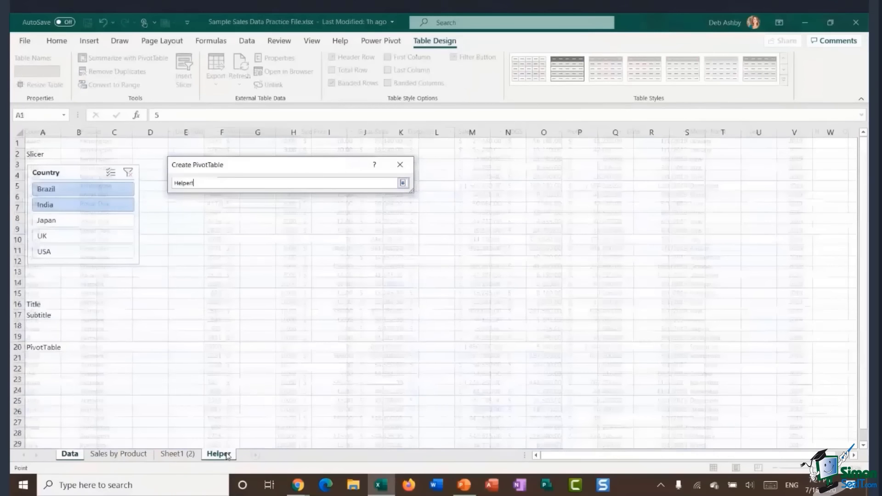
click(46, 371)
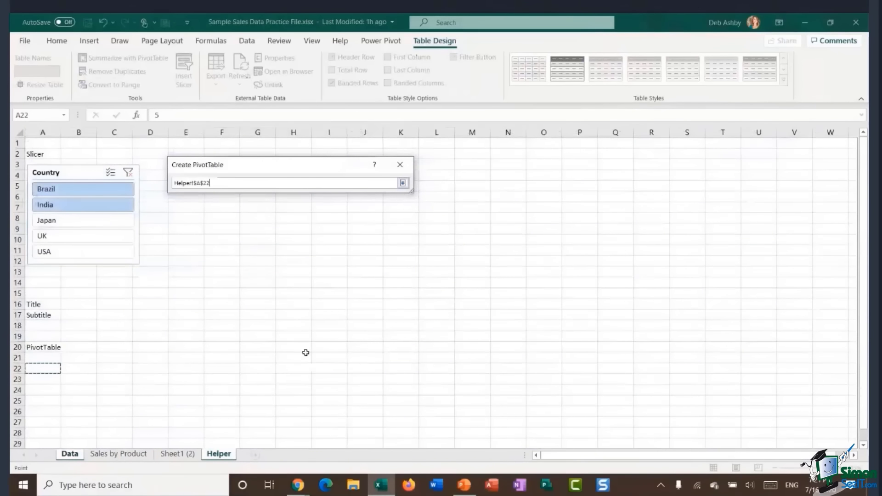
click(403, 183)
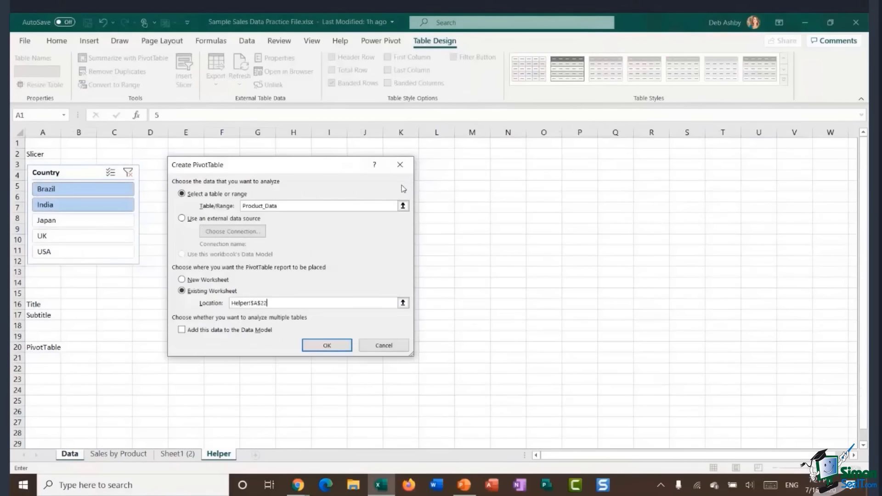
click(341, 346)
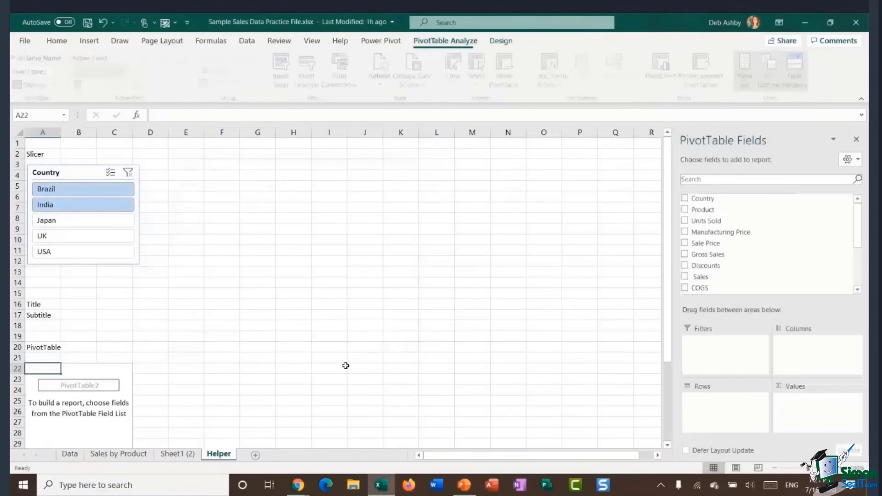
Add the Country field to the Columns area of the new pivot table and close the field list.
scroll(187, 300, down, 3)
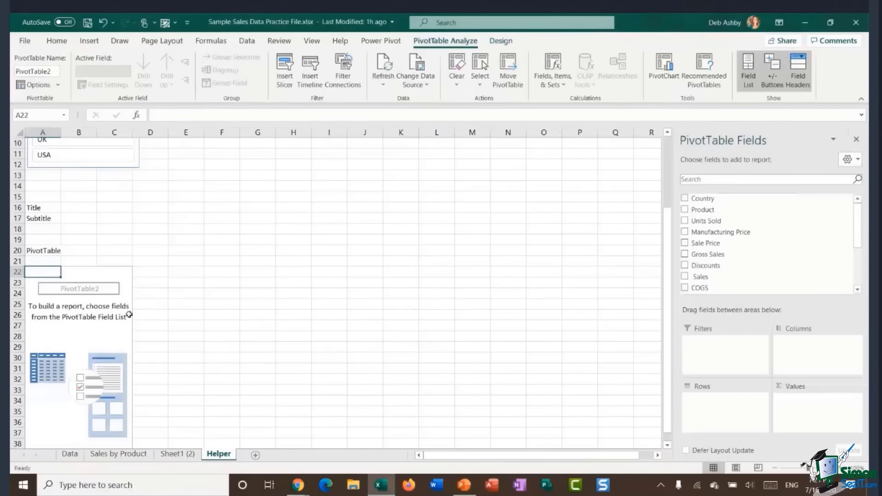
scroll(138, 312, up, 3)
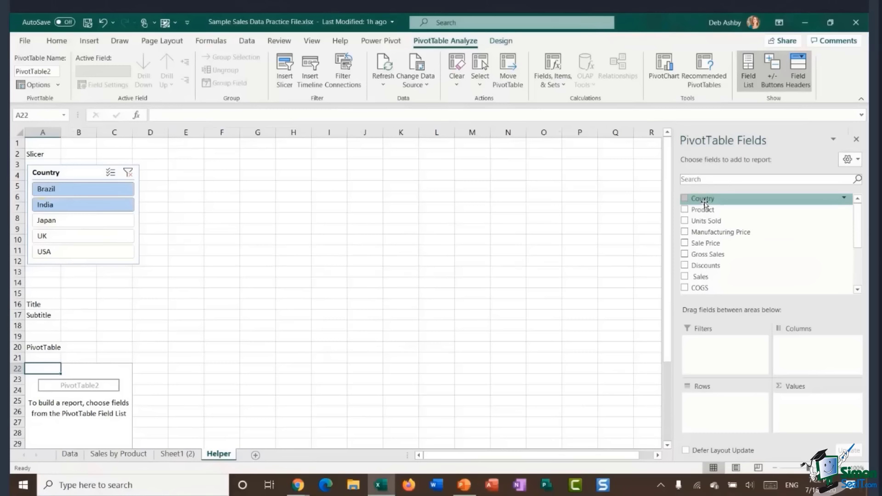
drag(705, 204, 809, 360)
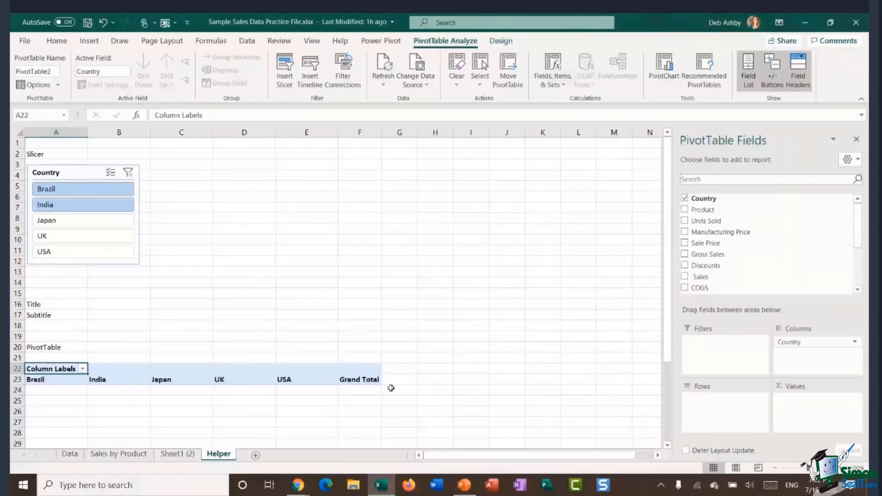
click(856, 139)
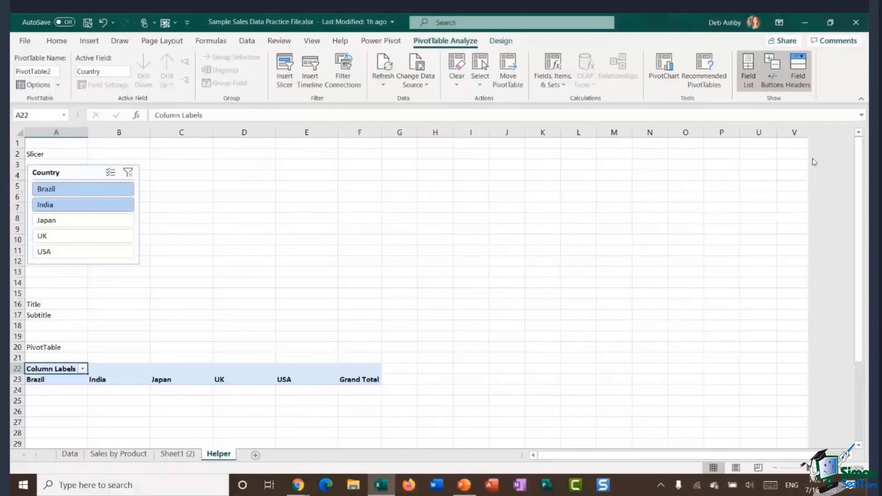
Turn grand totals off for rows and columns in the Helper sheet's pivot table.
click(320, 381)
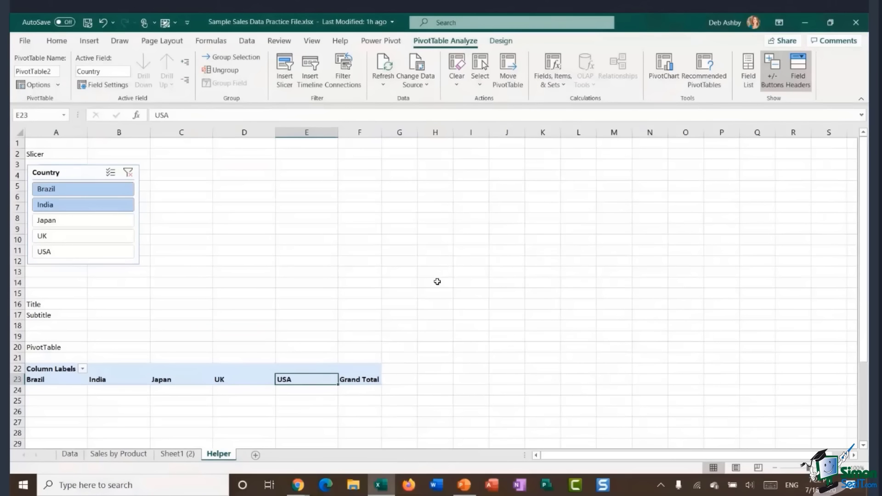
click(501, 41)
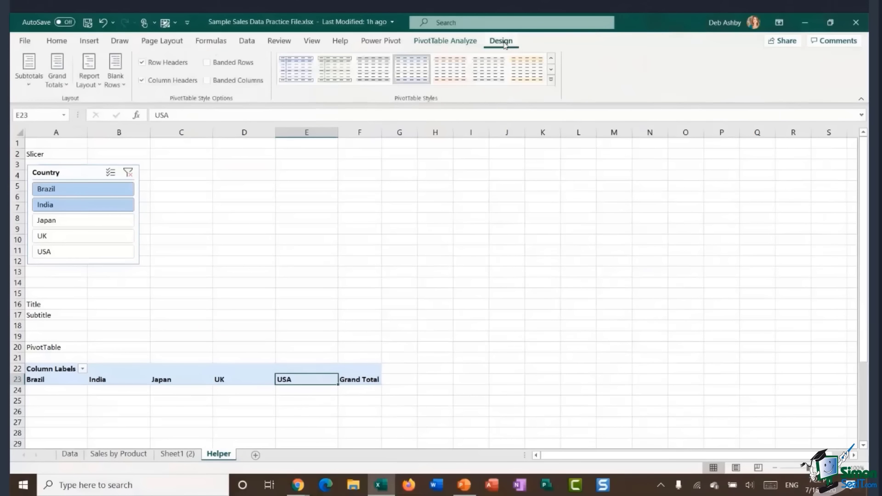
click(58, 83)
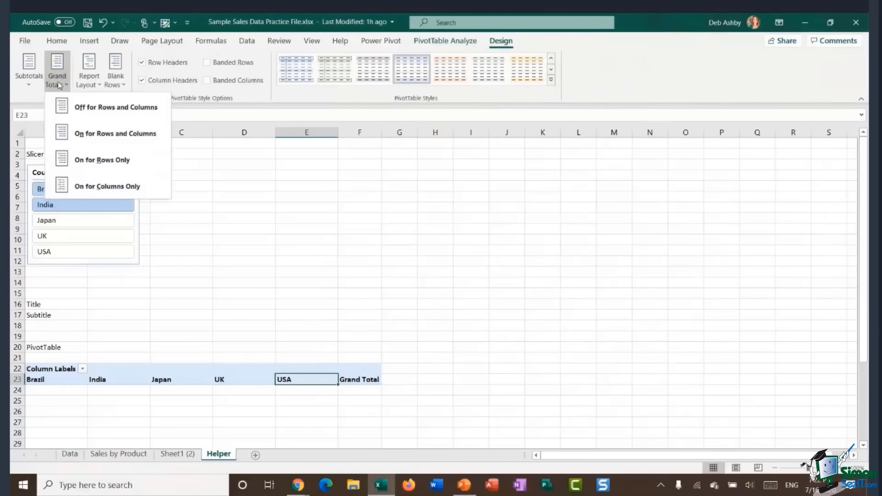
click(82, 111)
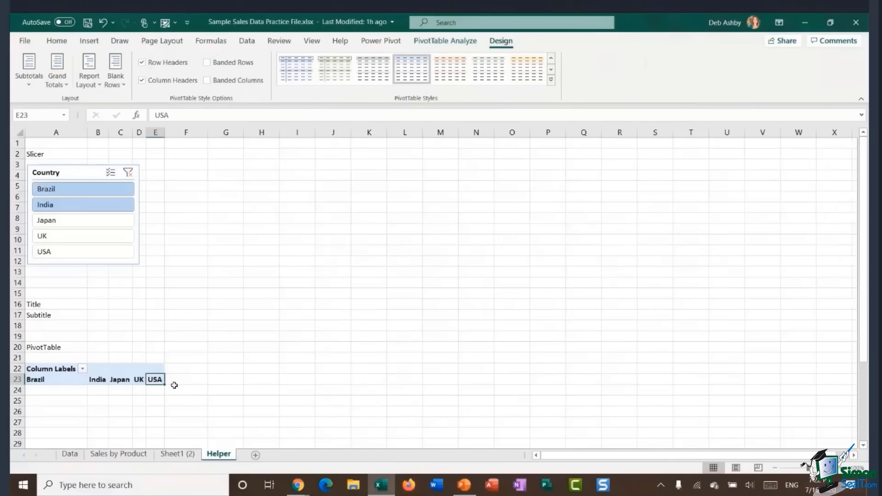
Enter Sales by Product in cell B16 of the Helper sheet, beside the Title label.
click(98, 304)
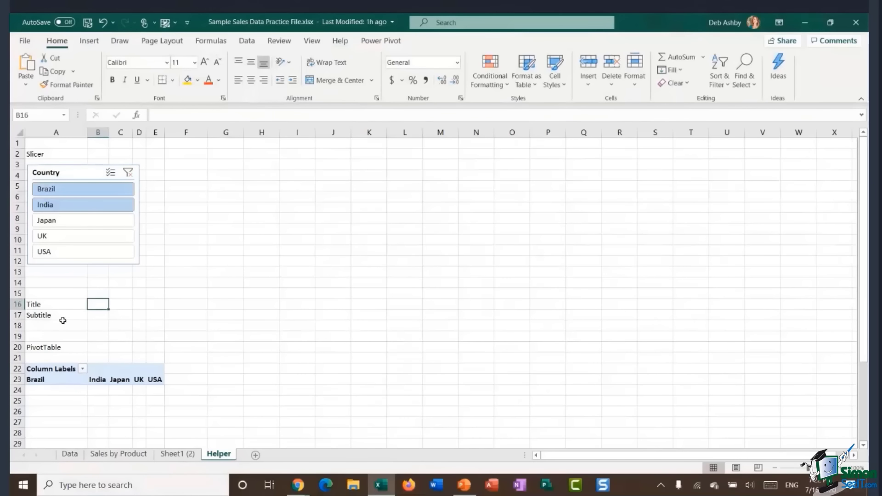
click(179, 454)
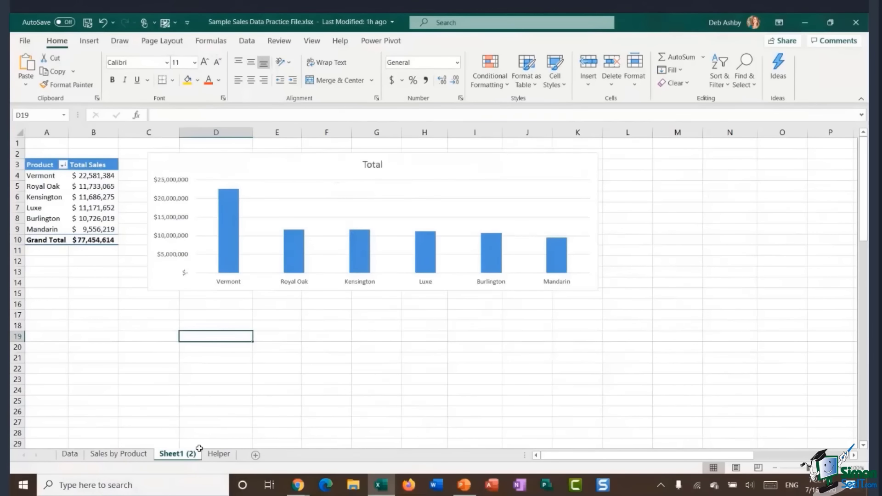
click(219, 454)
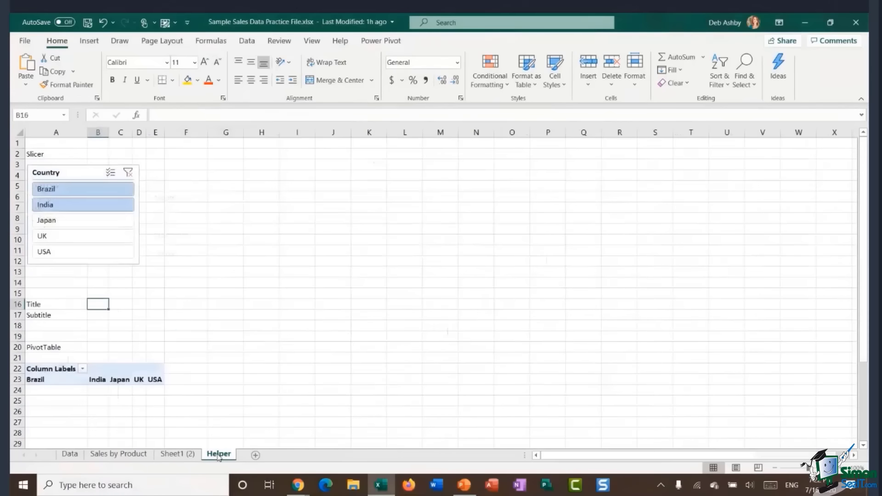
text(Sales by )
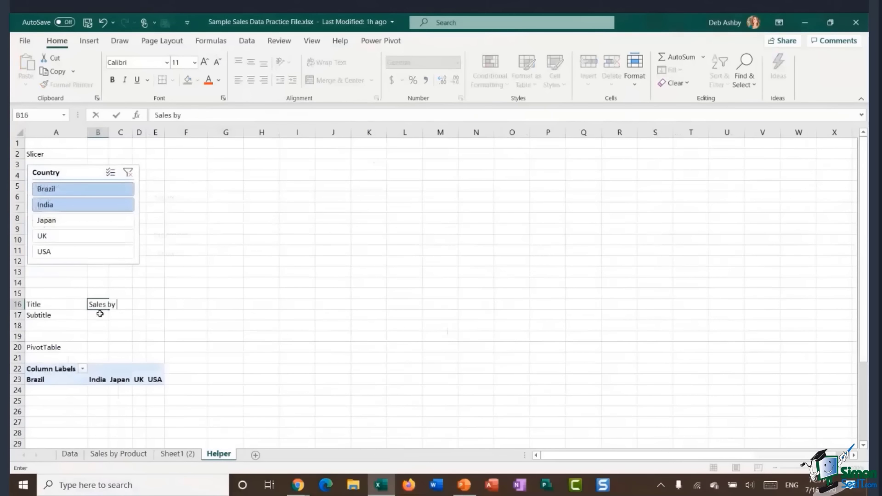
text(Product)
click(248, 333)
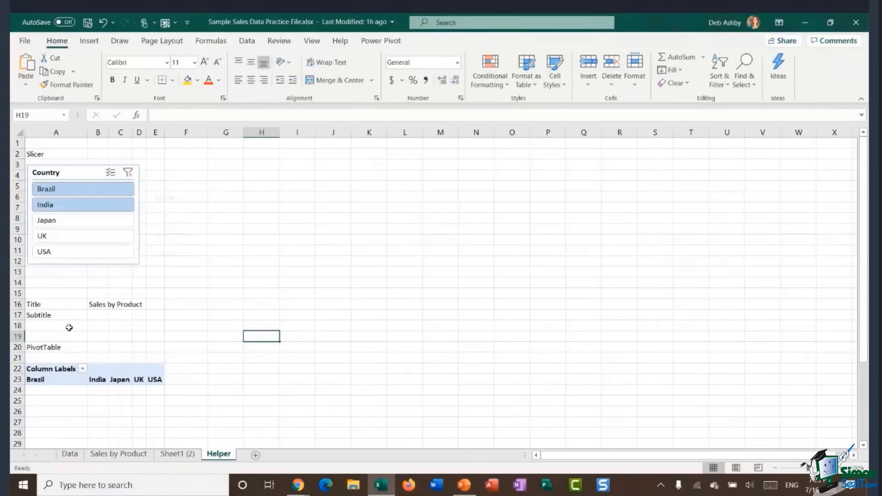
click(186, 454)
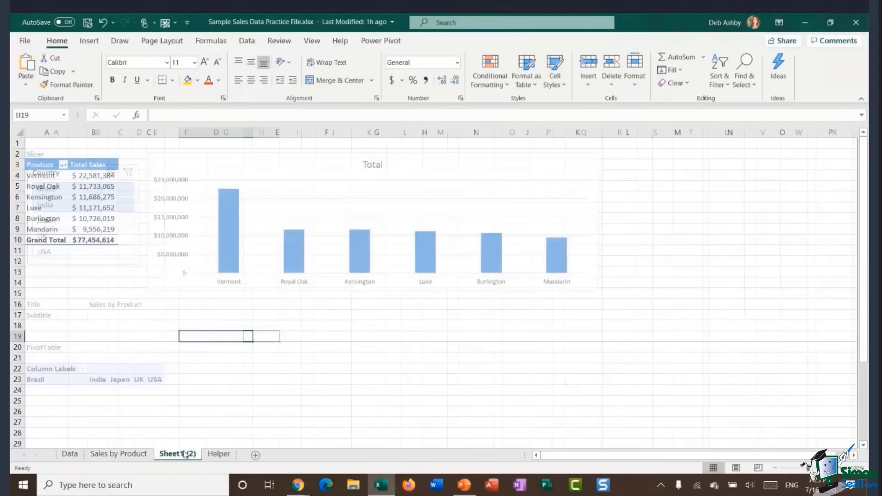
key(ctrl+Page_Down)
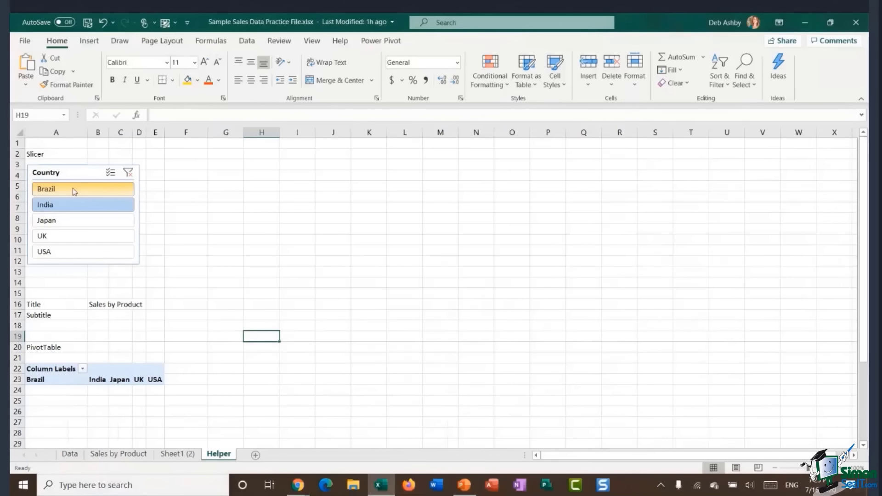
ctrl+click(122, 209)
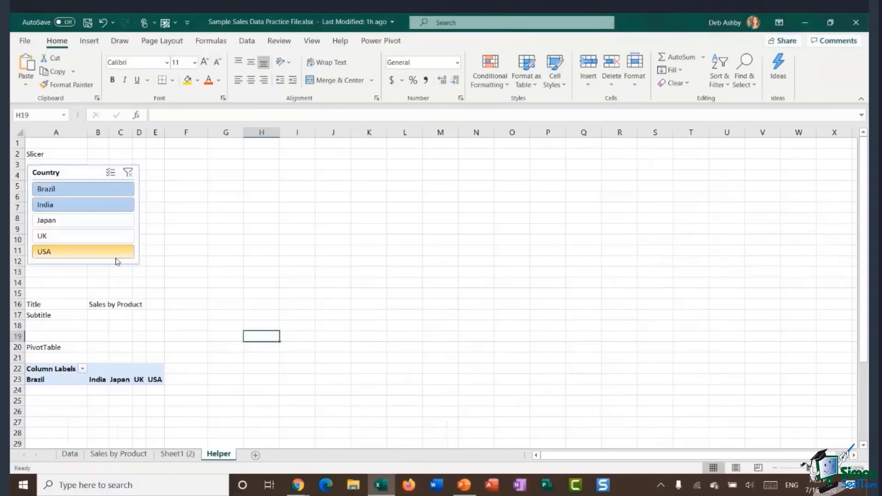
Enter =TEXTJOIN(", ",TRUE,23:23) in cell B17 of the Helper sheet, beside the Subtitle label.
click(98, 313)
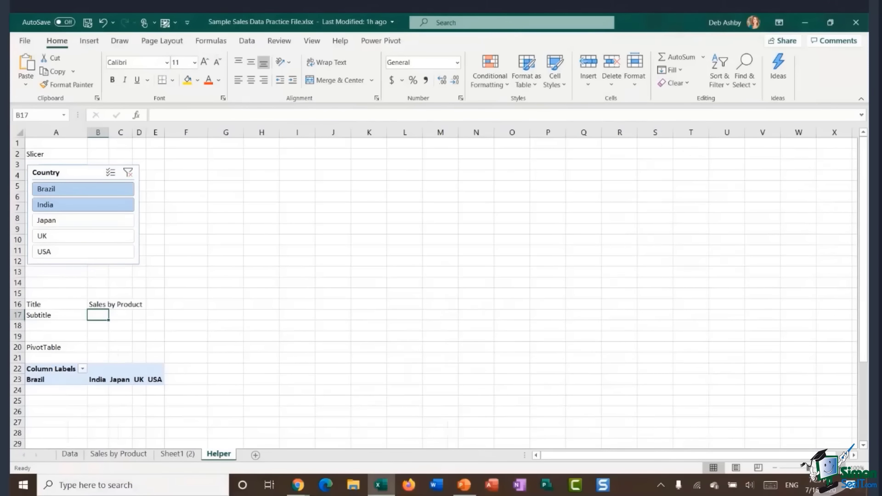
ctrl+scroll(385, 302, up, 3)
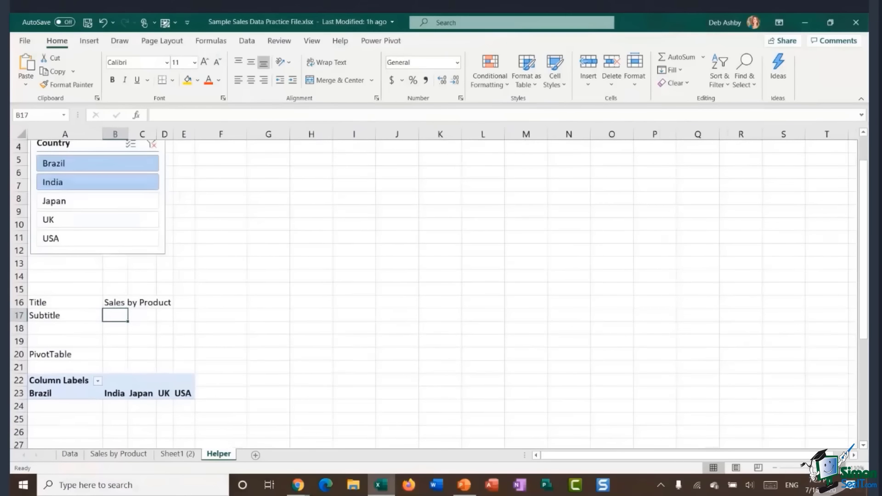
scroll(385, 302, up, 1)
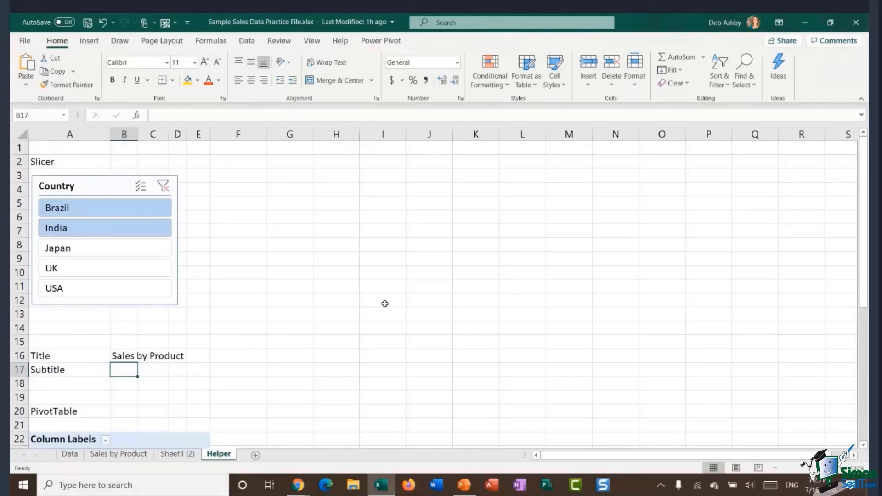
text(=)
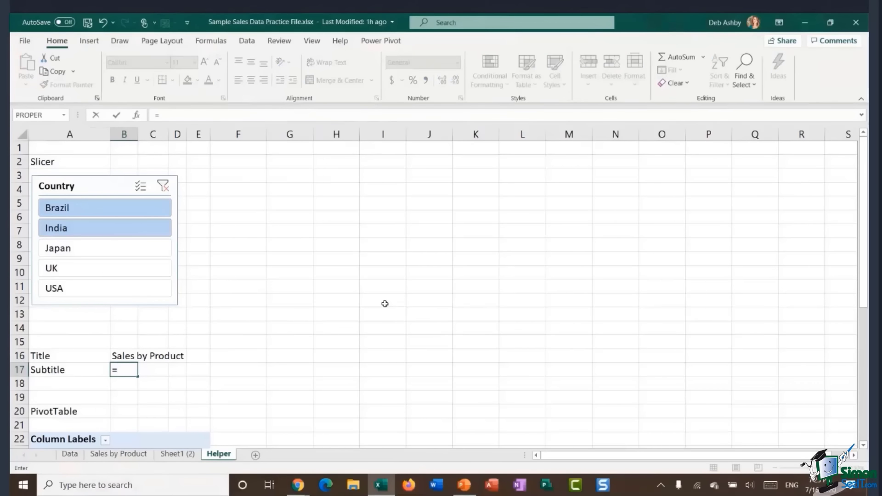
text(TEXTJOI)
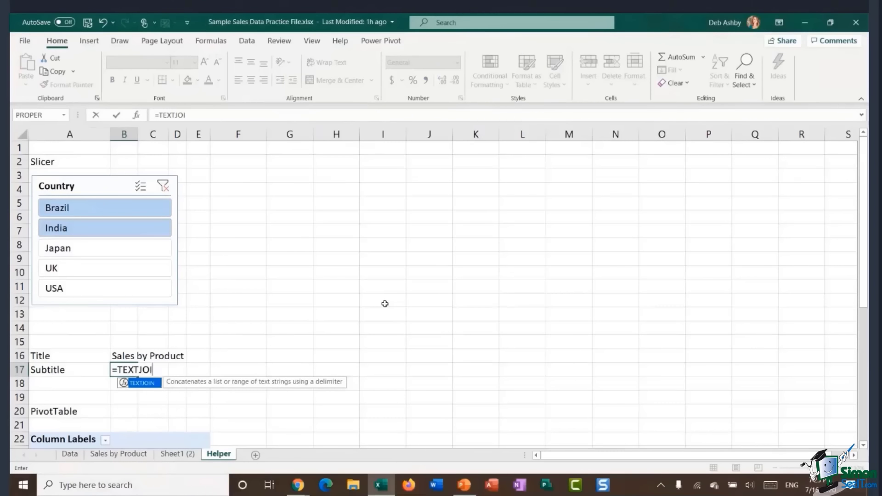
text(N)
text(()
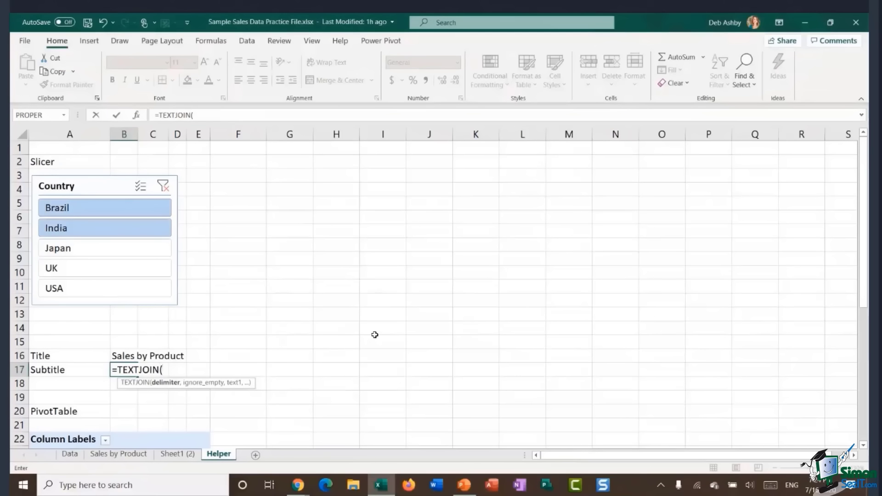
text(", ",)
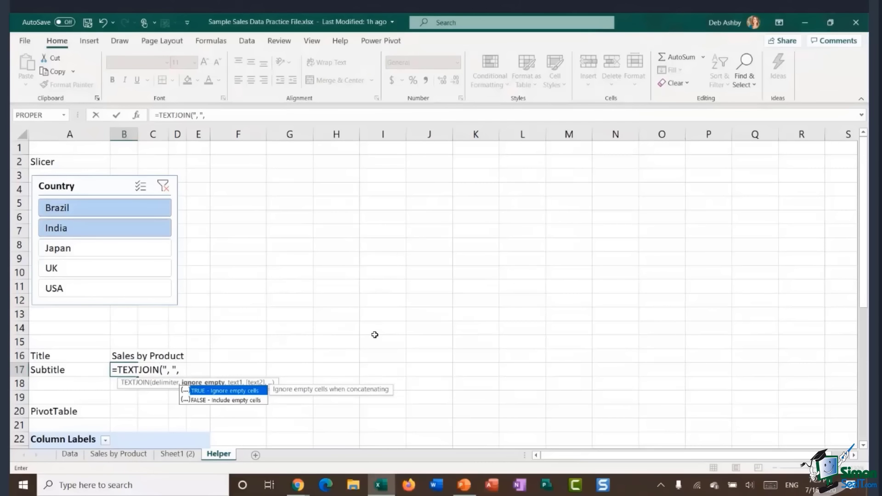
text(TRUE)
text(,)
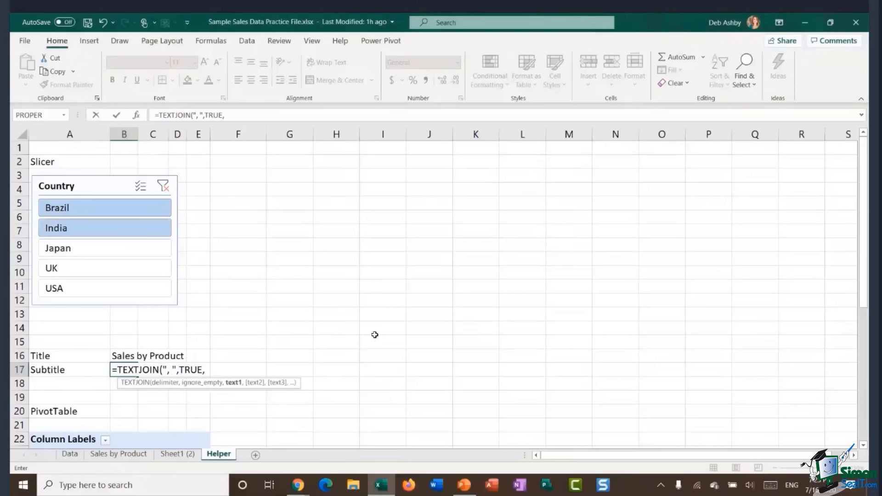
scroll(375, 334, down, 2)
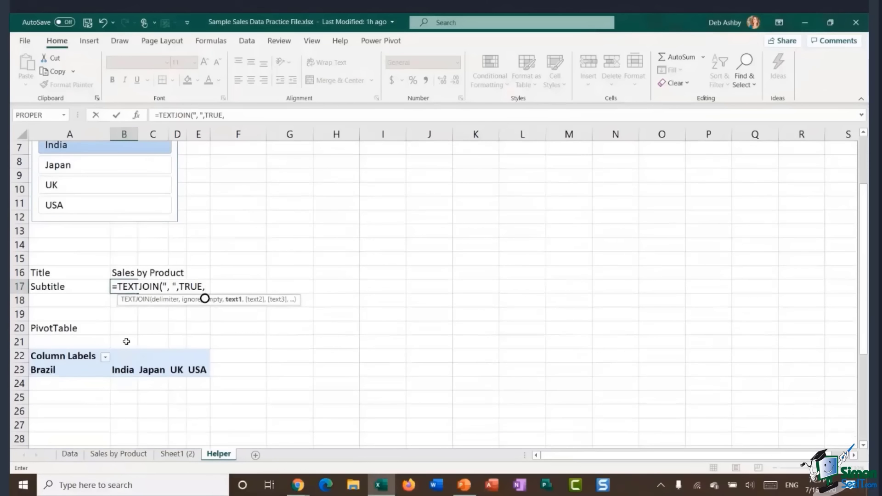
click(19, 370)
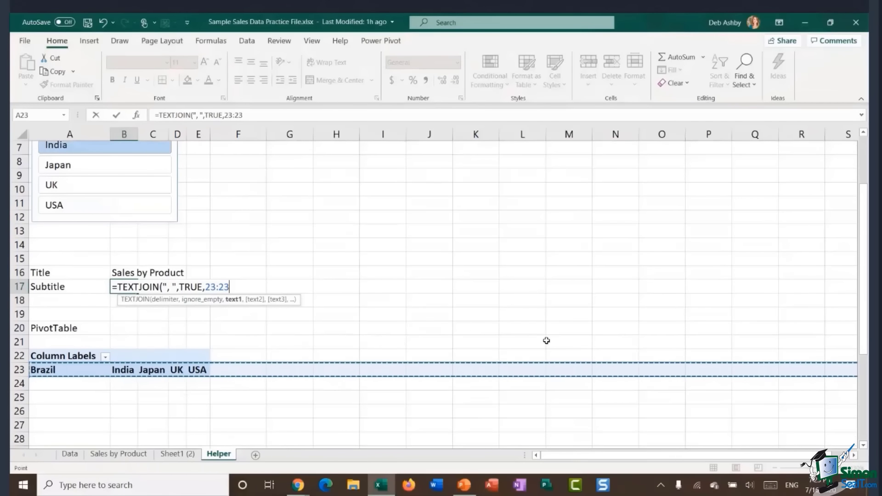
text())
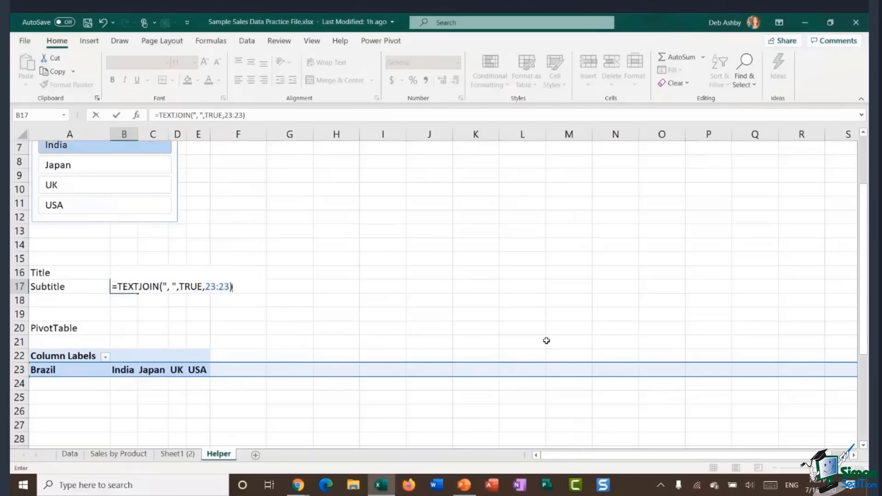
key(Return)
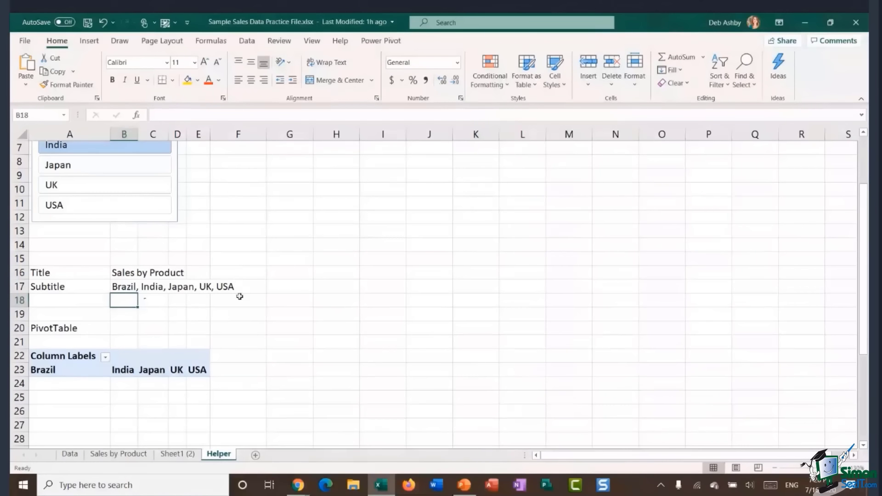
Test the Country slicer by selecting Japan, India, Brazil and Japan again while watching the subtitle cell.
scroll(357, 287, up, 1)
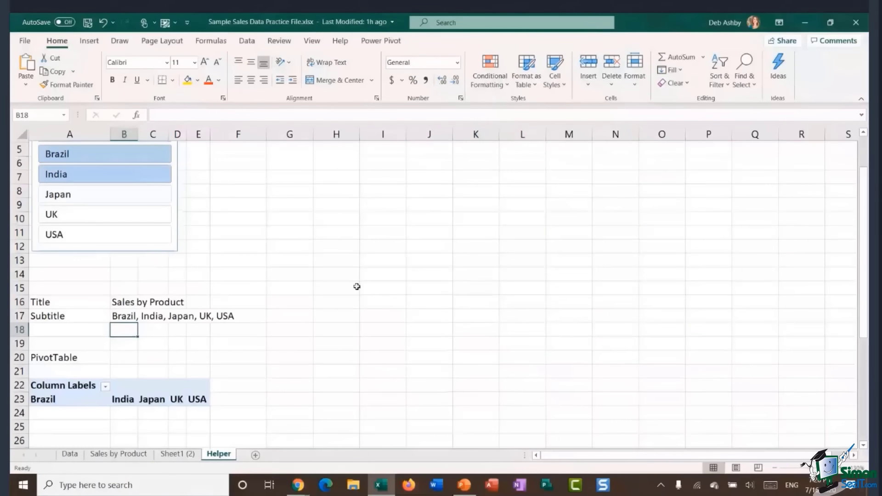
click(775, 468)
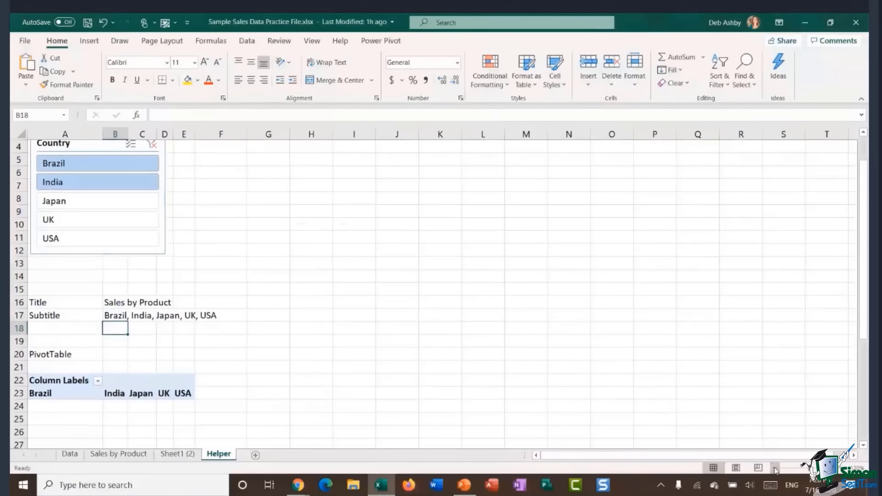
click(775, 469)
click(775, 468)
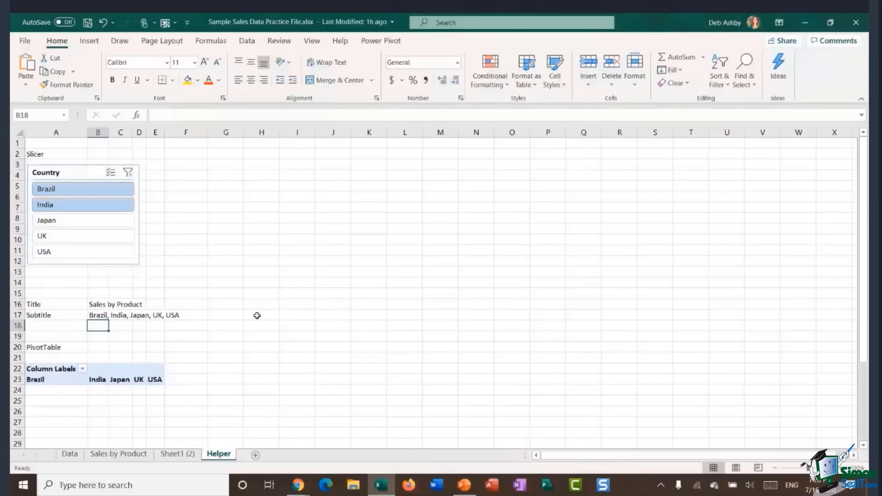
click(89, 225)
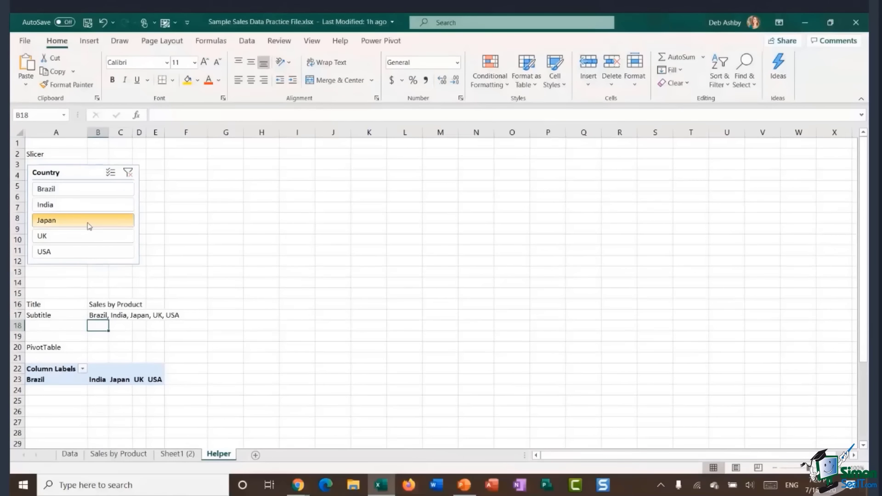
click(88, 206)
click(88, 191)
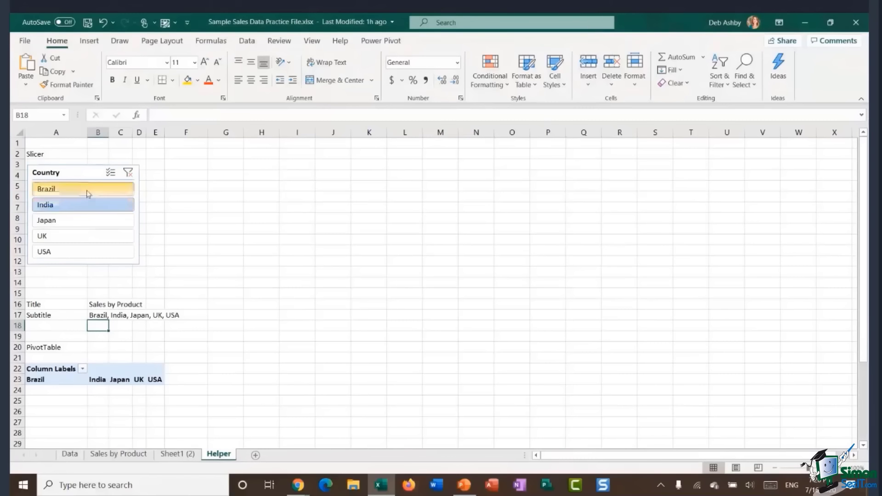
click(93, 226)
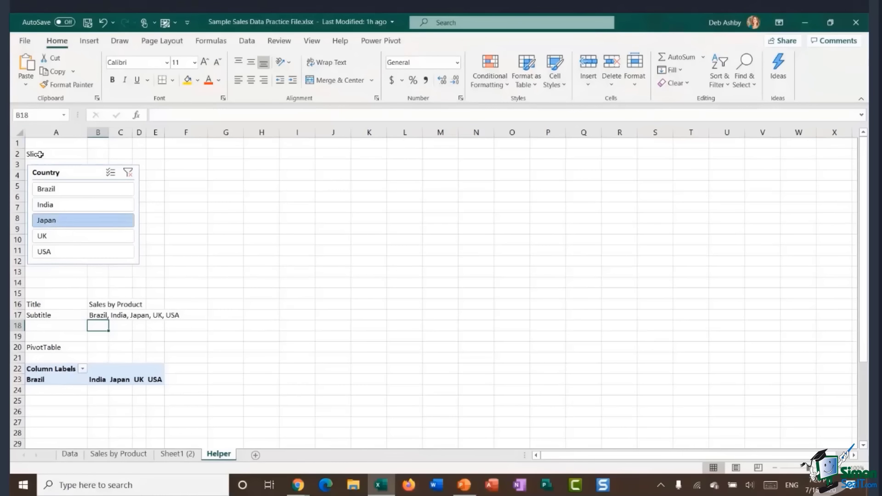
Connect the Country slicer to PivotTable2 on the Helper sheet and to Sales_by_Product on the Sales by Product sheet.
click(72, 175)
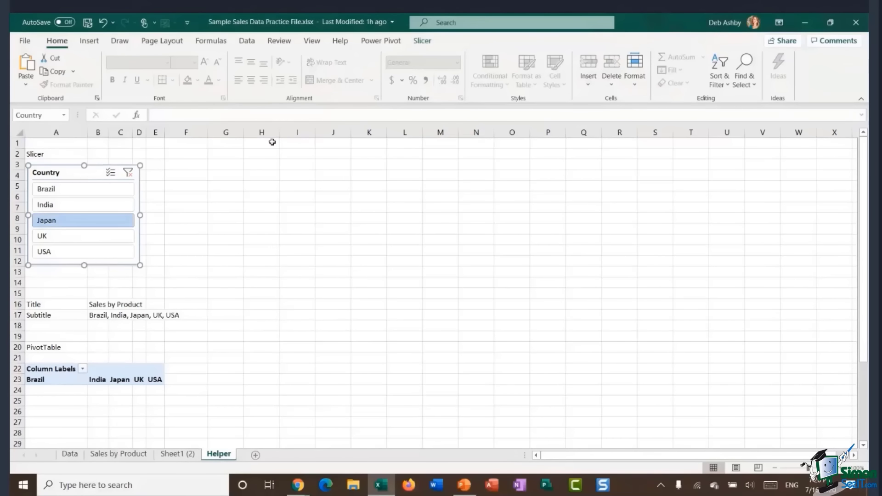
click(430, 41)
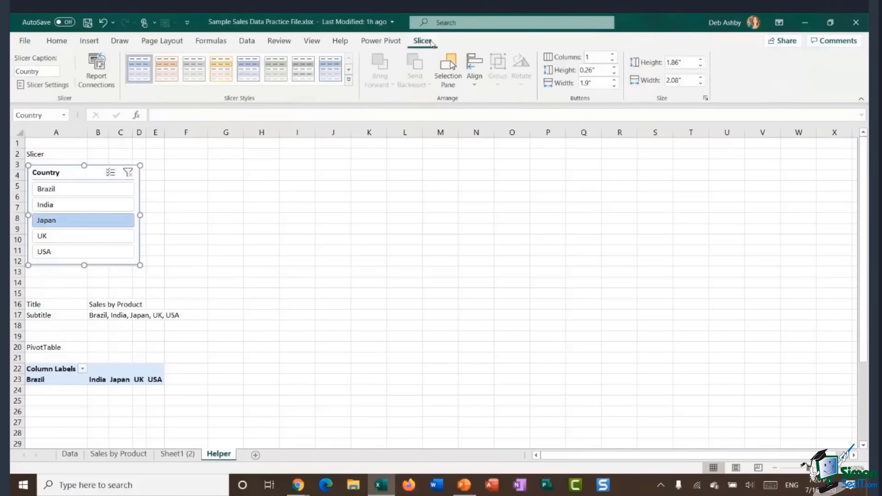
click(99, 78)
drag(291, 234, 323, 199)
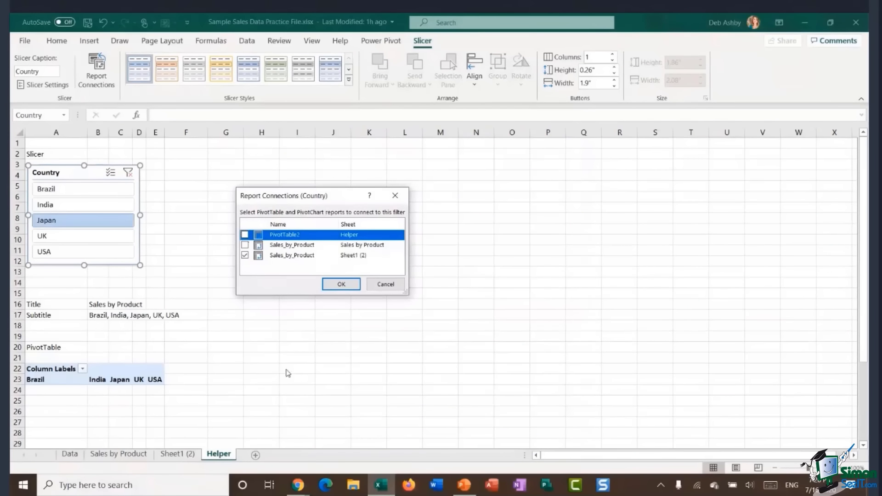
click(245, 235)
click(245, 245)
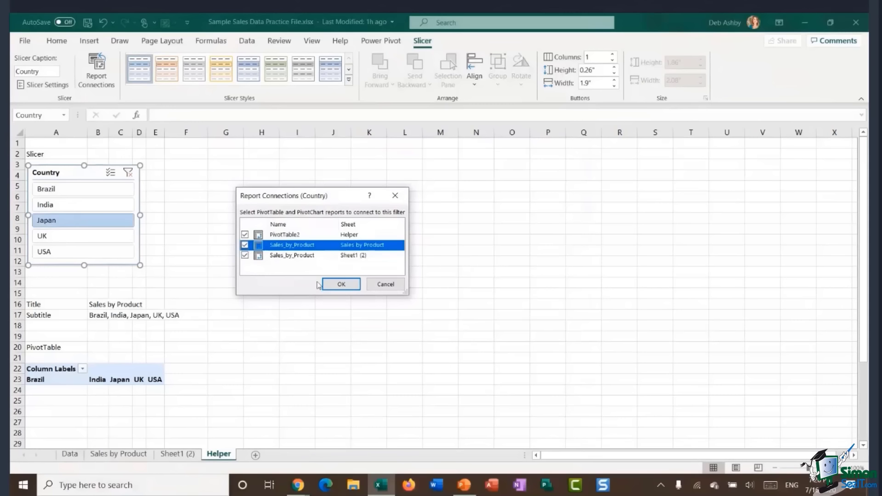
click(341, 285)
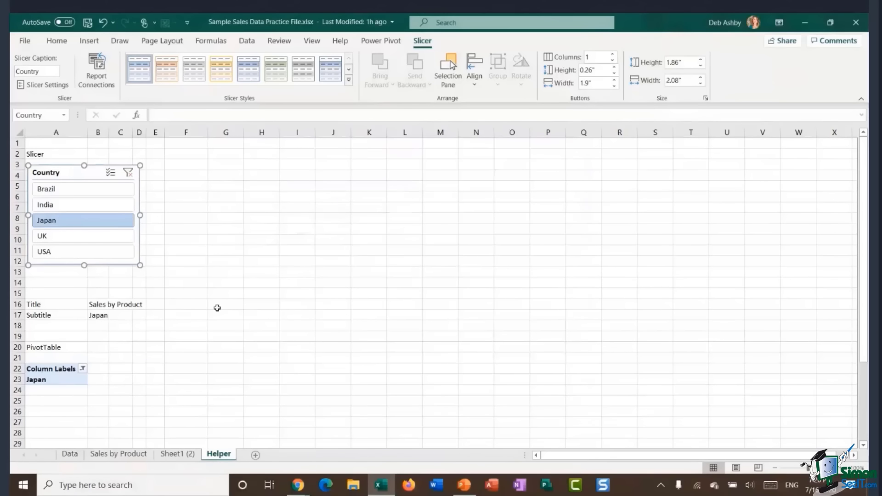
Filter the Country slicer by India and by Japan, and with multi-select on add Brazil, UK, USA and India.
click(81, 207)
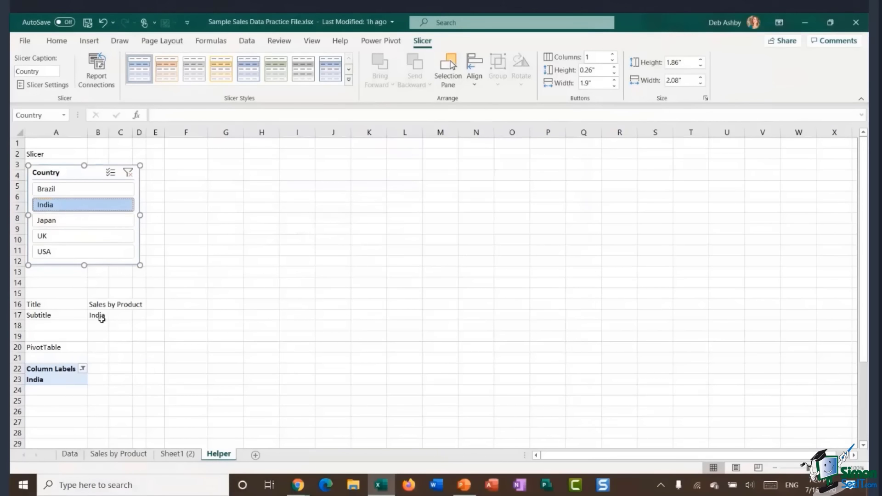
click(61, 221)
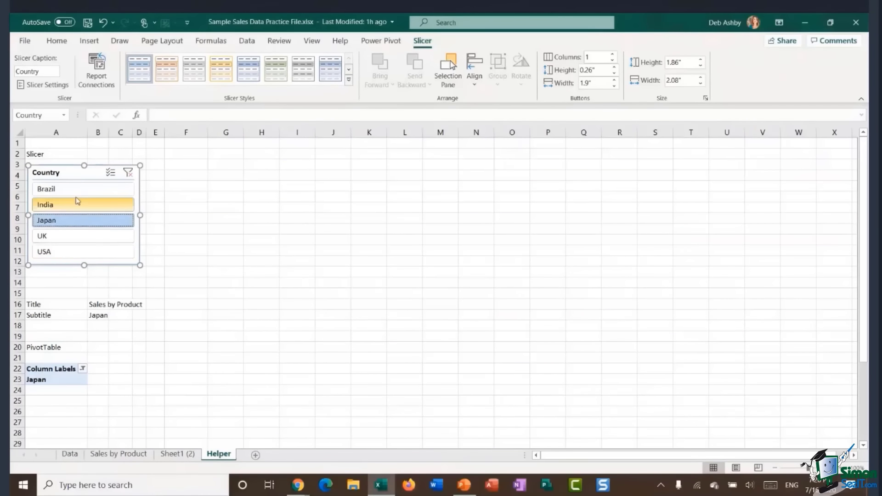
click(110, 172)
click(79, 189)
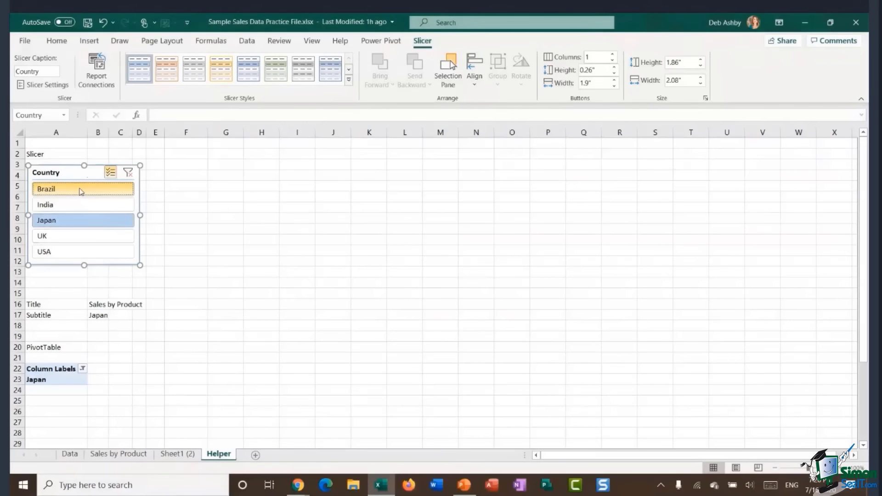
click(79, 242)
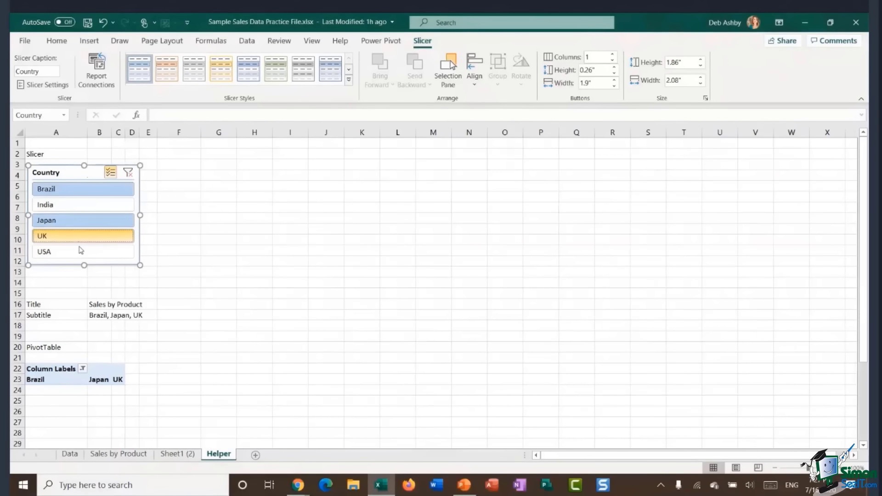
click(80, 253)
click(88, 209)
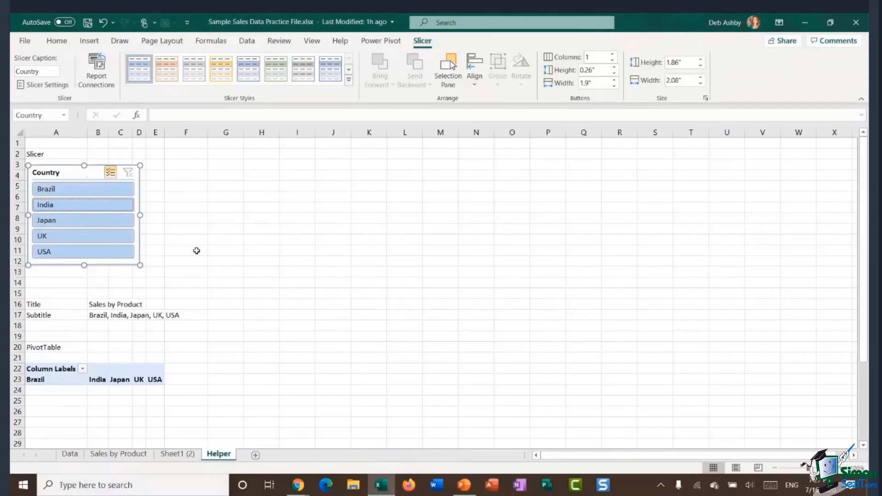
Link the PivotChart's title on Sheet1 (2) to cell B16 of the Helper sheet with =Helper!$B$16.
click(180, 454)
click(379, 167)
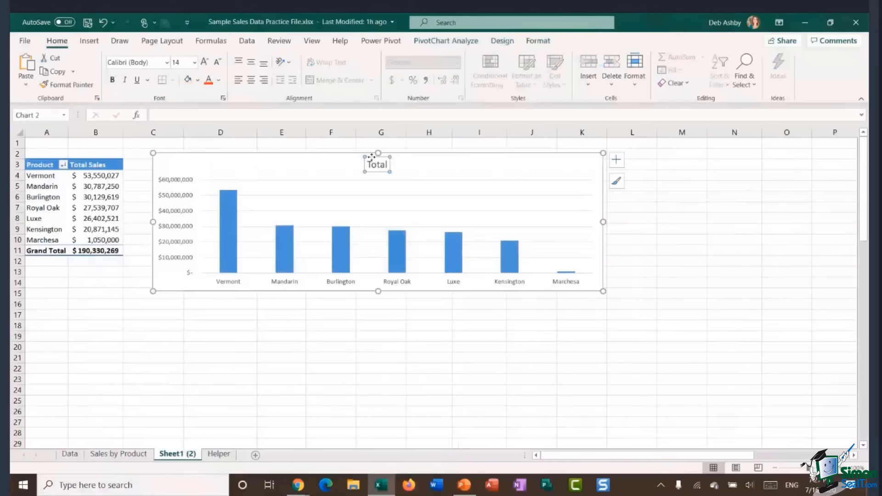
click(166, 115)
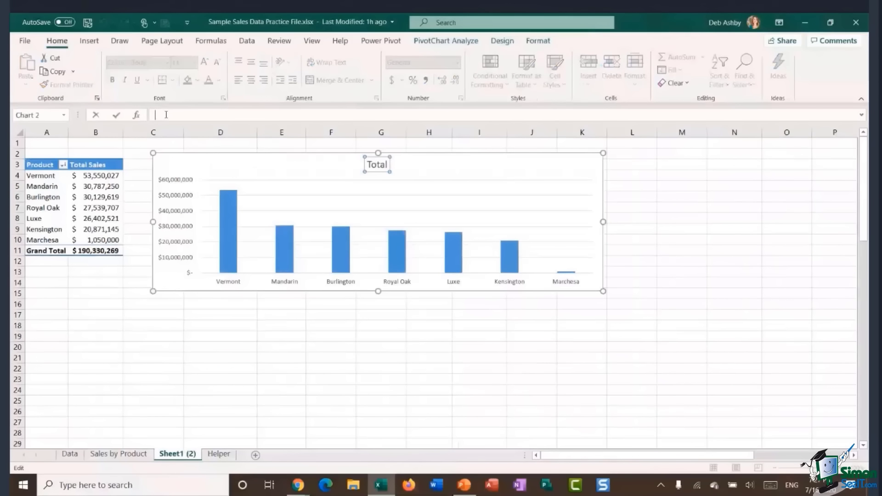
text(=)
click(217, 454)
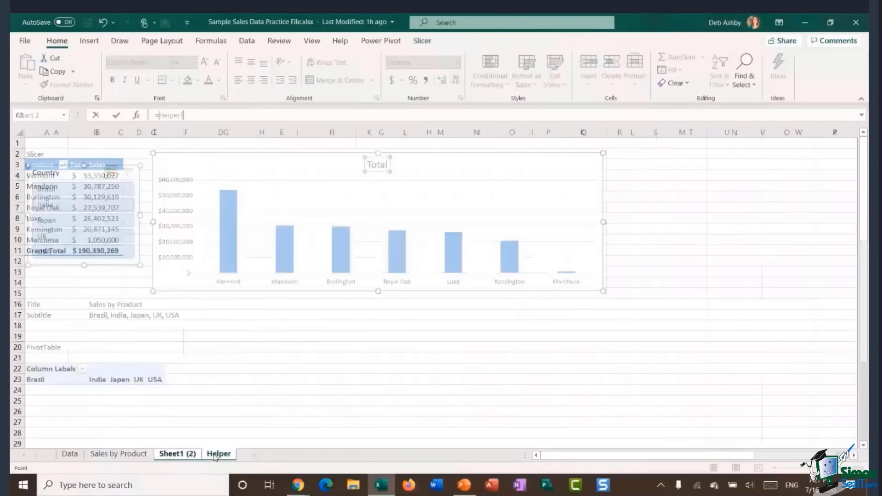
click(97, 304)
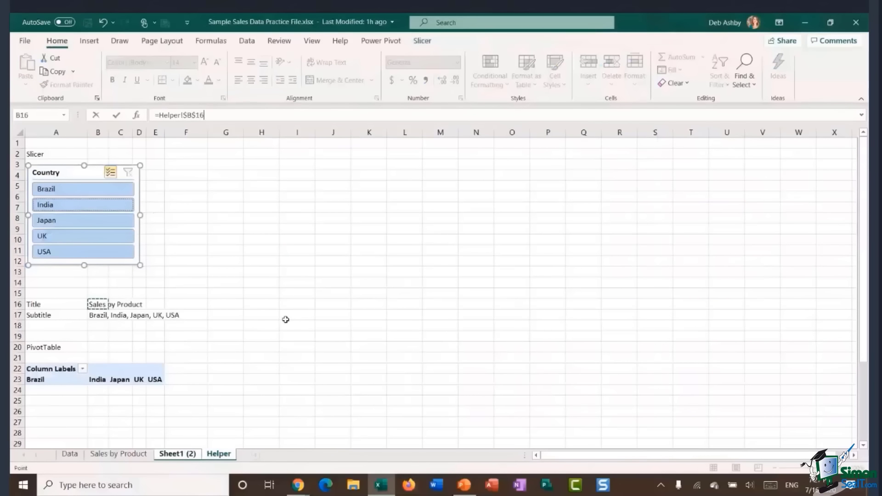
key(Return)
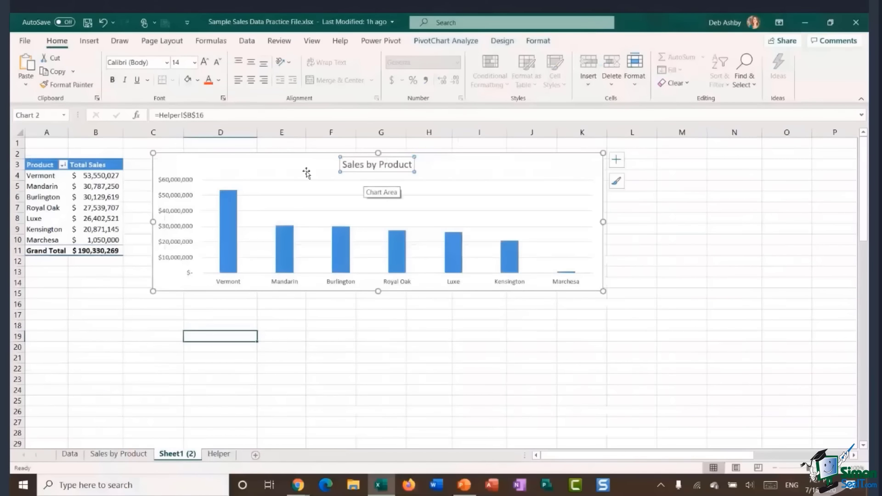
Insert a text box inside the PivotChart, just below the Sales by Product title.
click(457, 169)
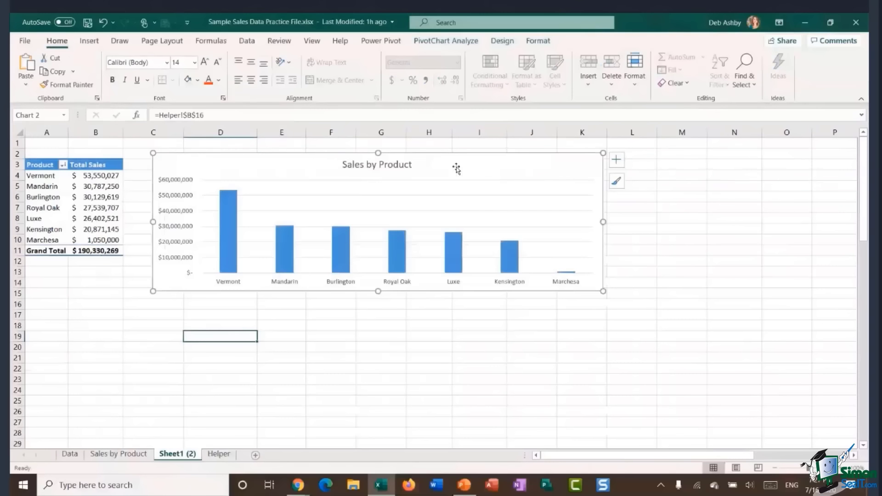
click(89, 41)
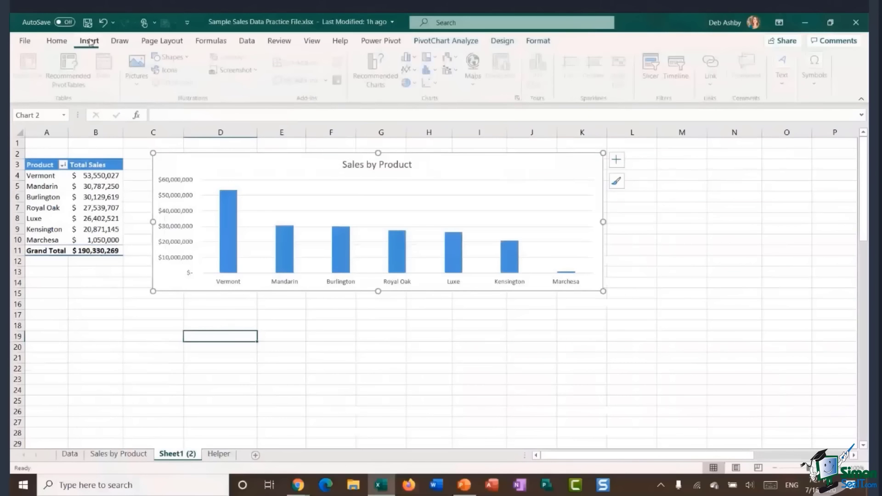
click(784, 69)
click(735, 121)
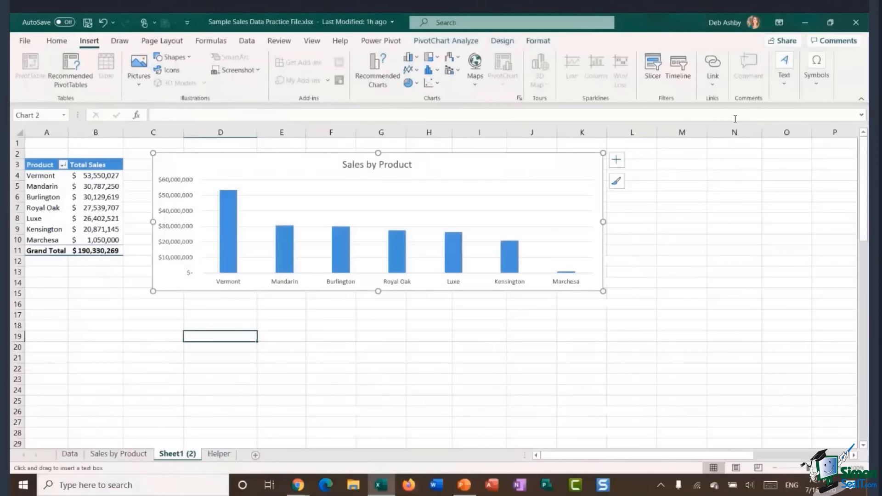
drag(350, 179, 566, 193)
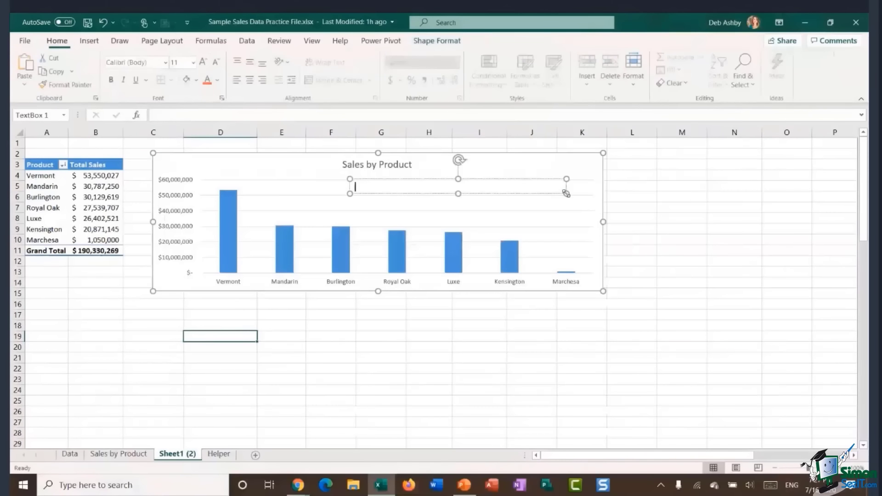
Link the new text box to the subtitle cell on the Helper sheet with =Helper!$B$17.
click(164, 115)
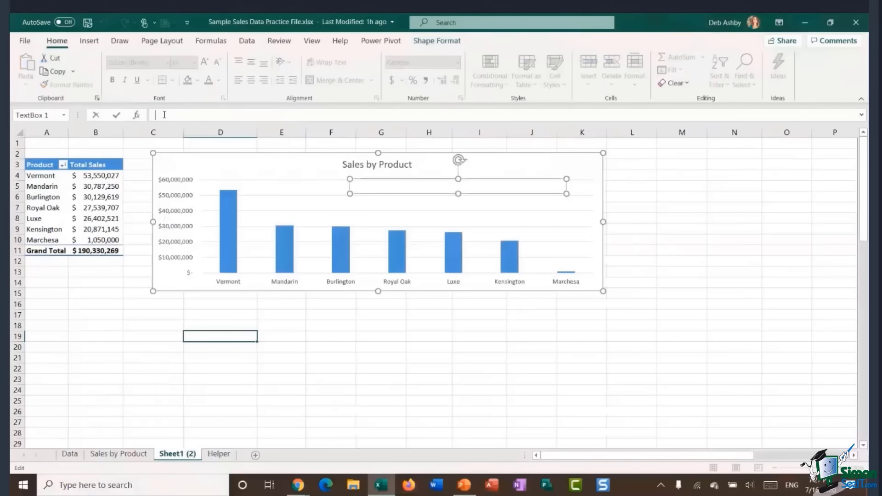
text(=Helper!)
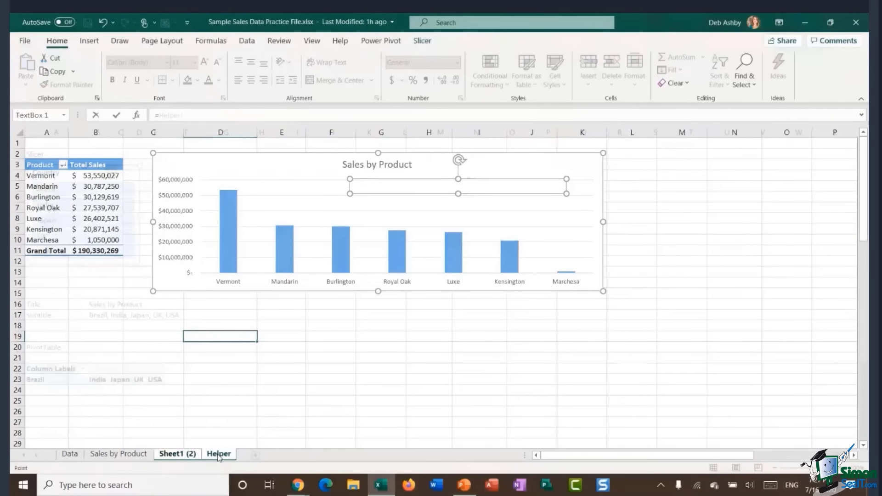
click(219, 454)
click(98, 315)
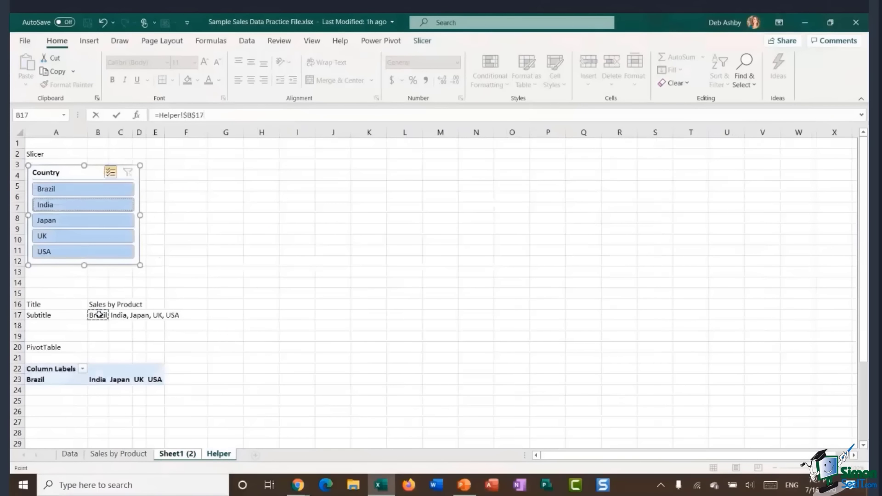
key(Return)
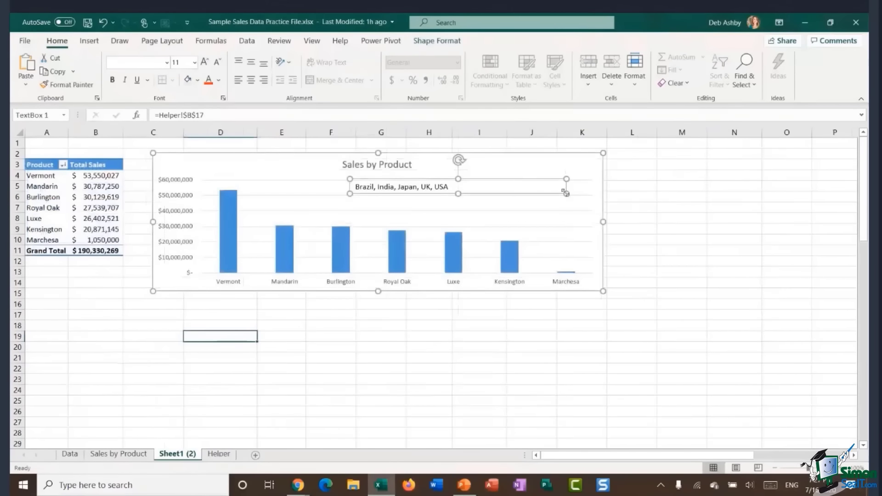
Narrow the subtitle text box, move it directly under the chart title, and lower the plot area's upper edge to make room.
drag(567, 193, 490, 192)
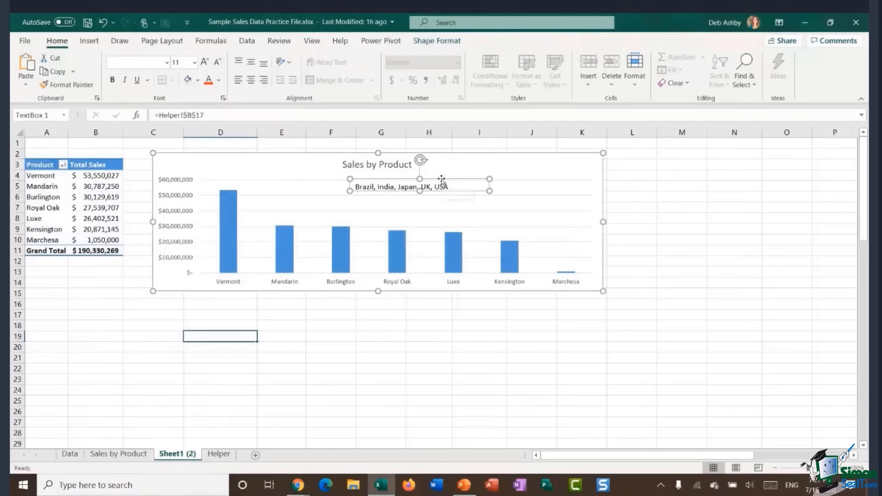
mouse_move(442, 179)
mouse_down()
mouse_move(419, 167)
mouse_move(396, 187)
mouse_up()
click(449, 207)
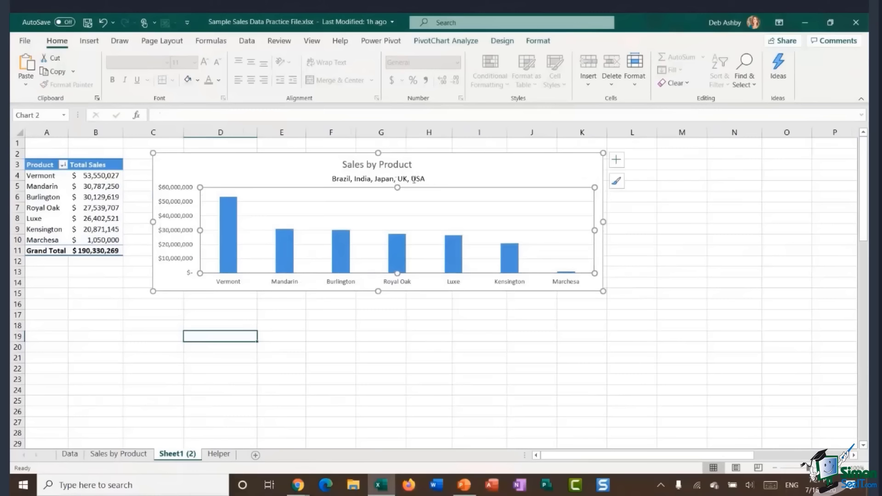
Widen the subtitle text box across the full chart, center its text and make it tall enough to show the country list.
click(435, 180)
drag(465, 183, 592, 185)
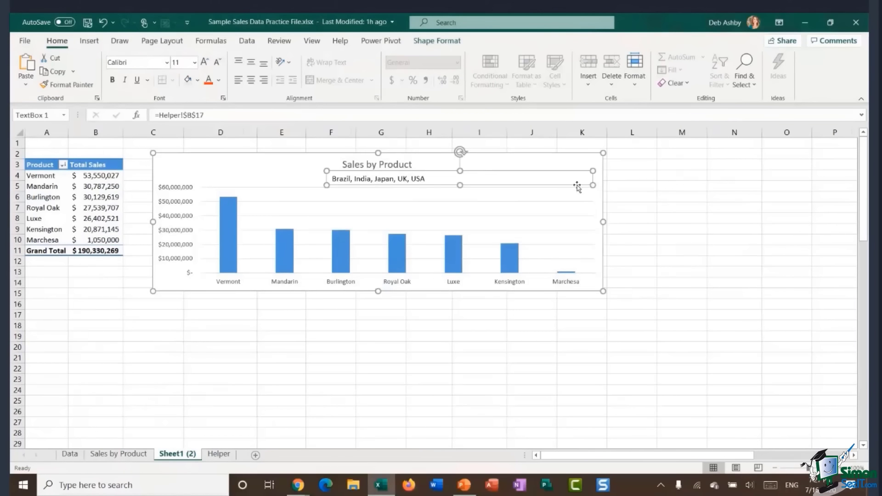
drag(326, 184, 159, 180)
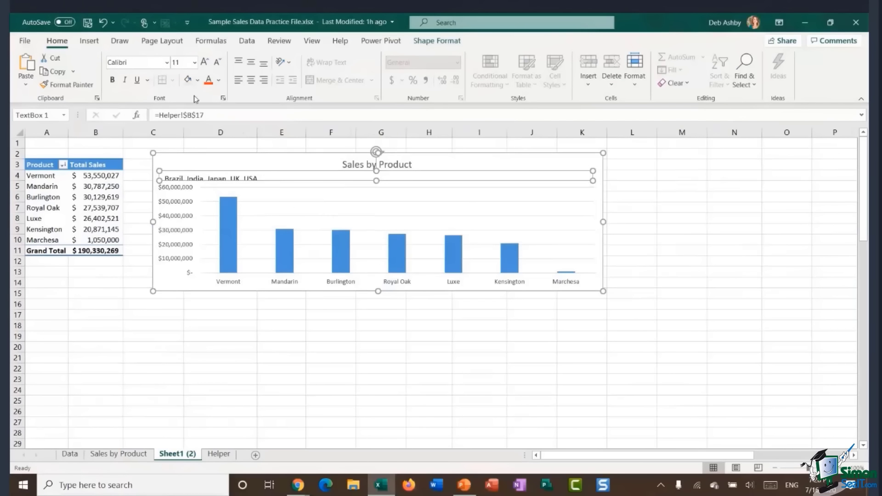
click(252, 81)
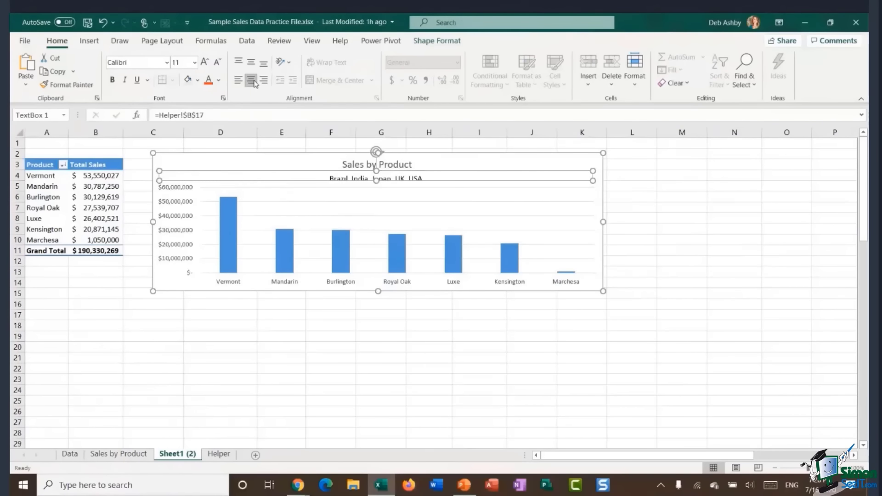
drag(376, 181, 376, 184)
click(375, 183)
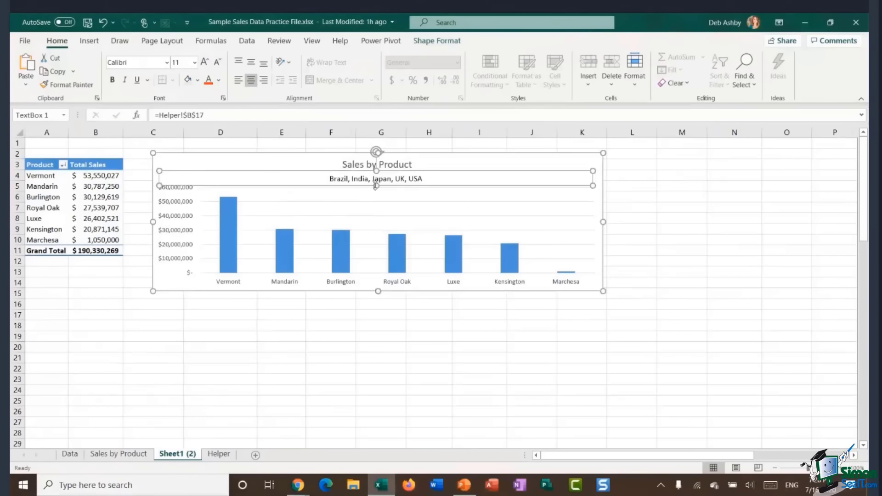
click(416, 227)
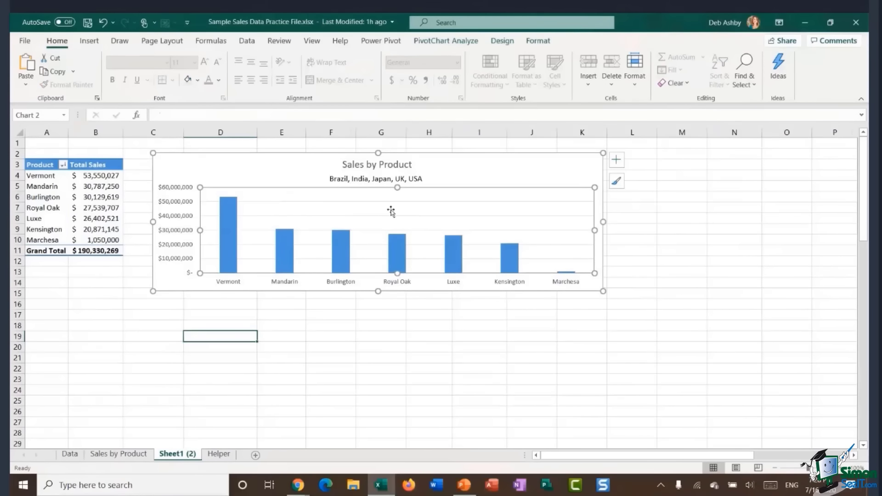
click(645, 240)
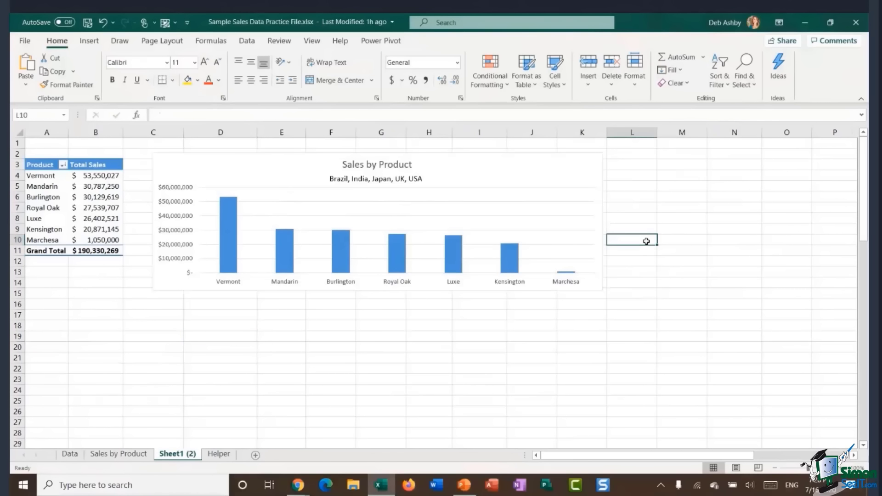
Move the Country slicer from the Helper sheet to Sheet1 (2), placing it below the PivotTable.
click(218, 454)
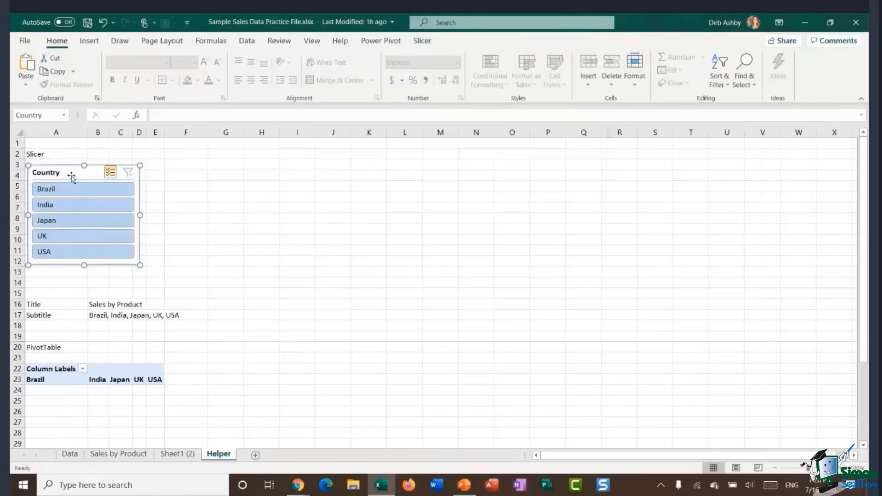
key(ctrl+x)
click(177, 455)
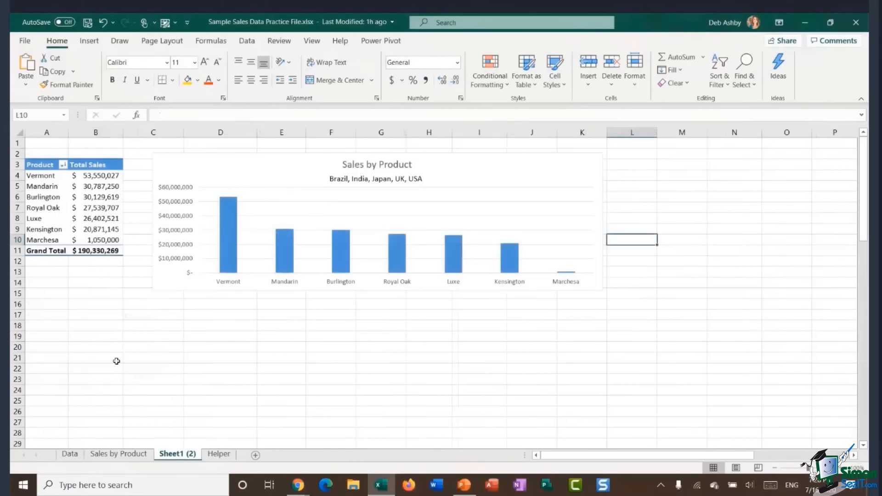
key(ctrl+v)
drag(130, 361, 85, 278)
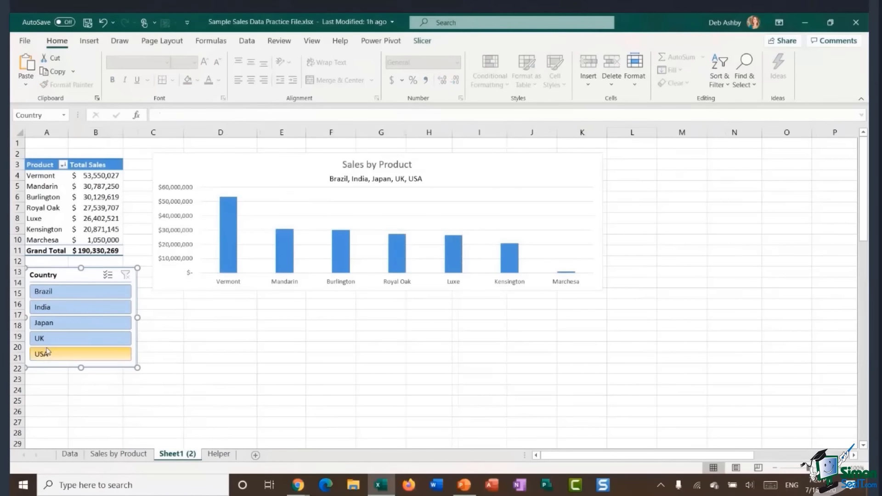
Filter the Country slicer by India, Japan, UK and USA in turn, and with multi-select on add Brazil.
click(59, 308)
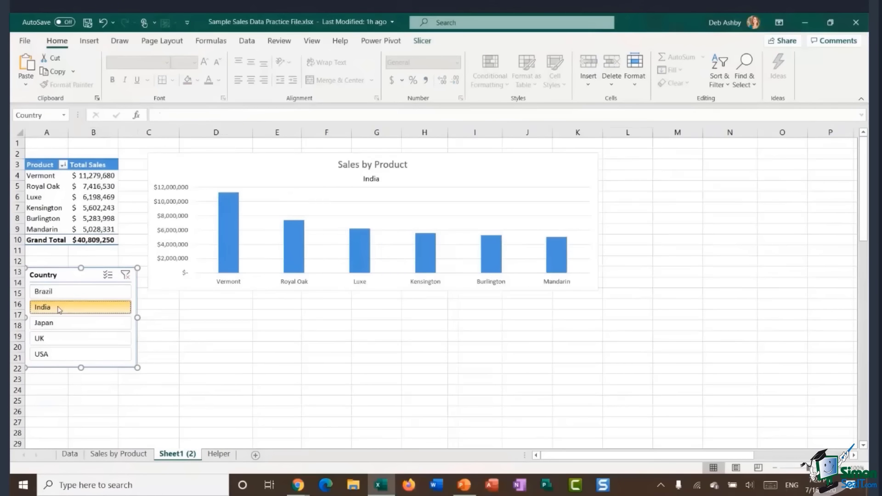
click(81, 324)
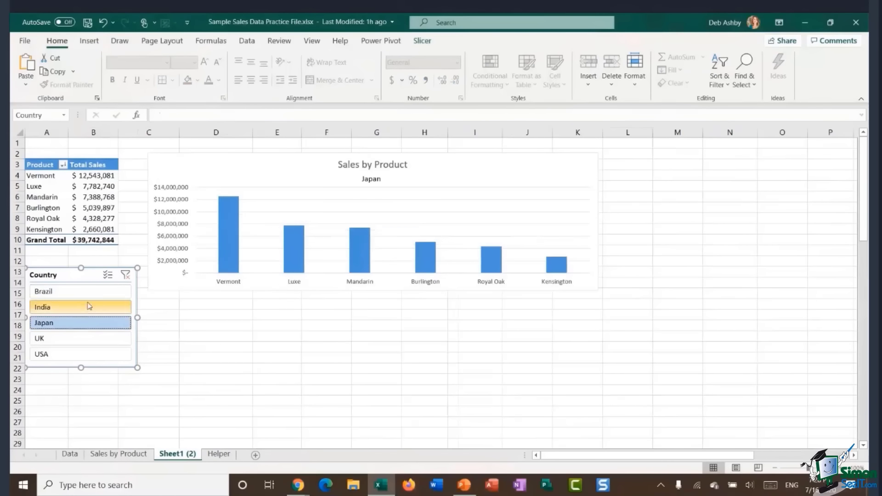
click(73, 339)
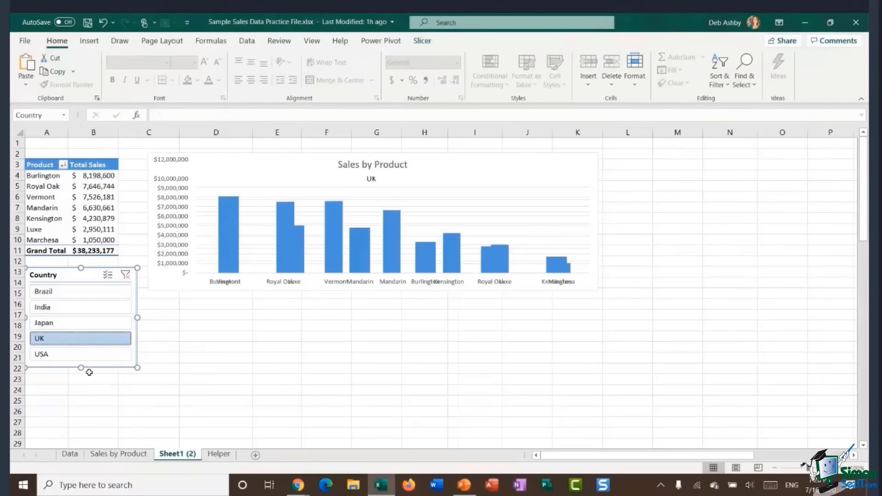
click(84, 355)
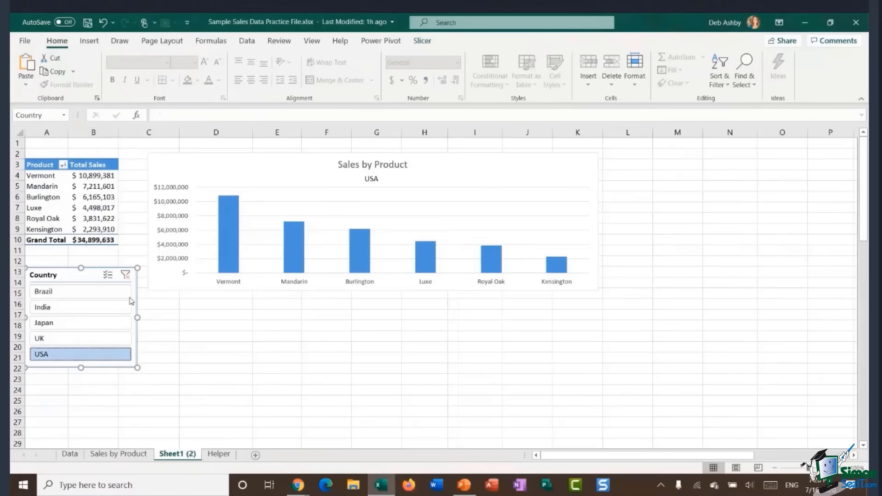
click(108, 275)
click(81, 291)
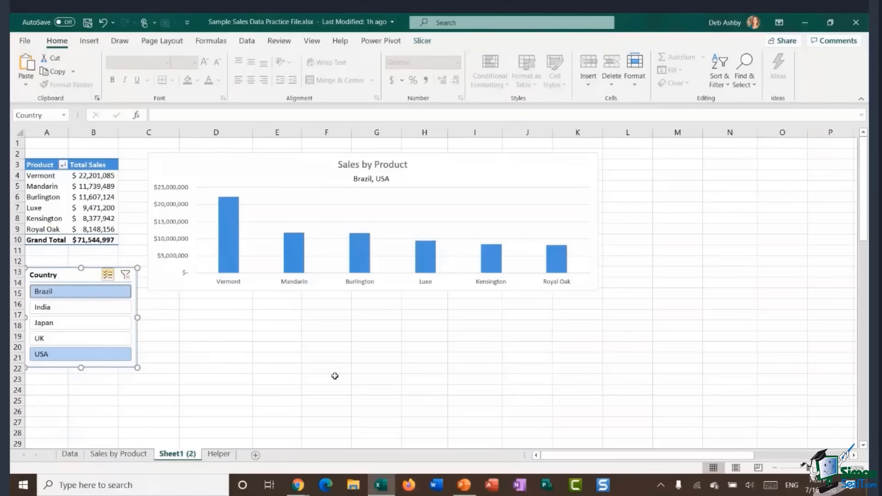
Hide the Helper sheet and add India to the Country slicer's selection on Sheet1 (2).
click(219, 454)
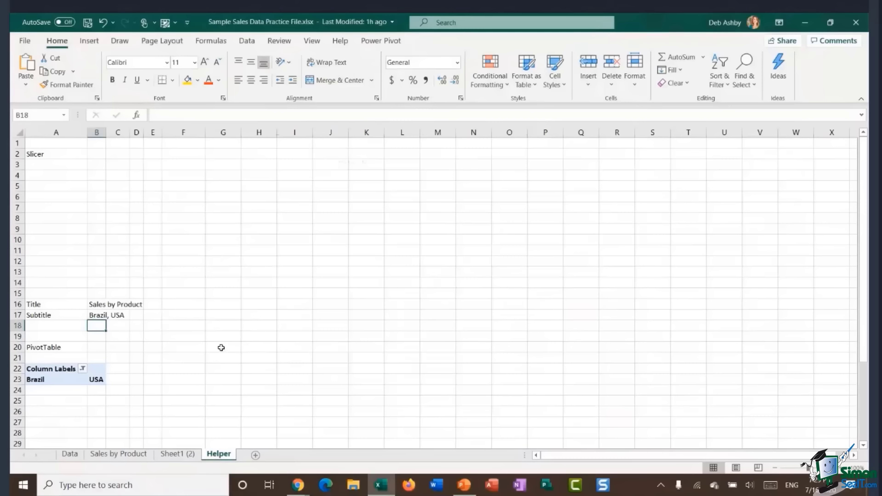
right_click(214, 454)
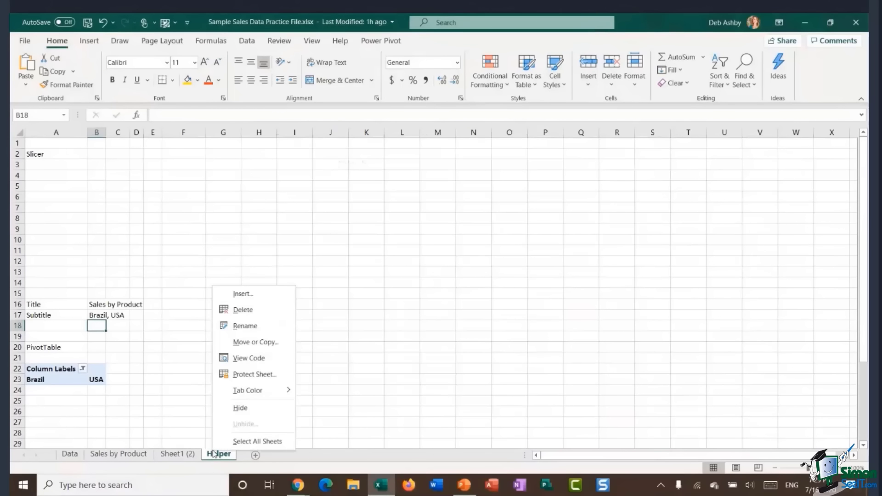
click(256, 408)
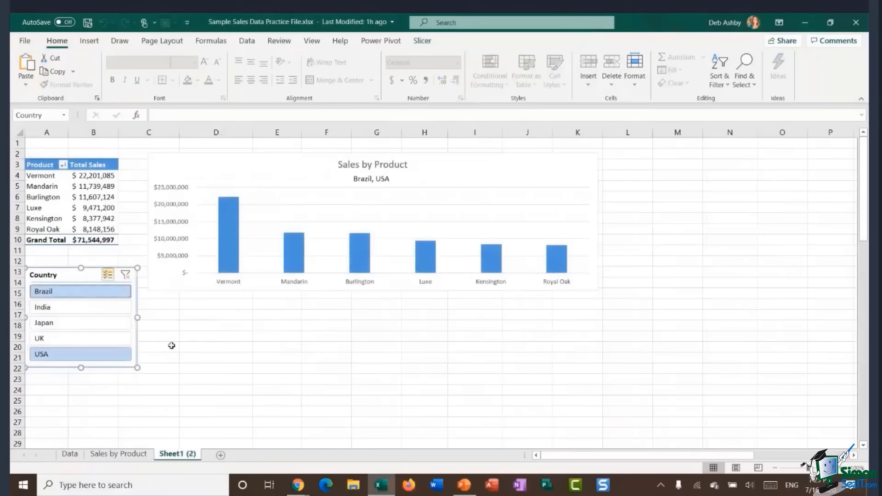
click(83, 312)
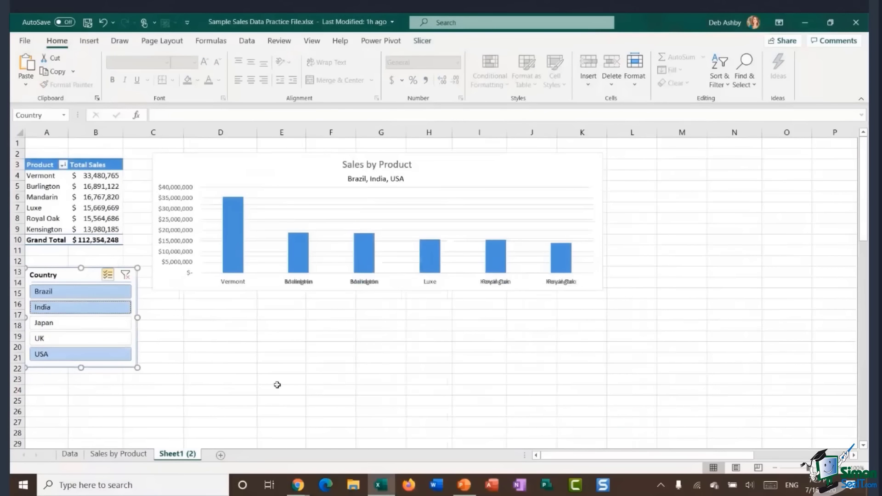
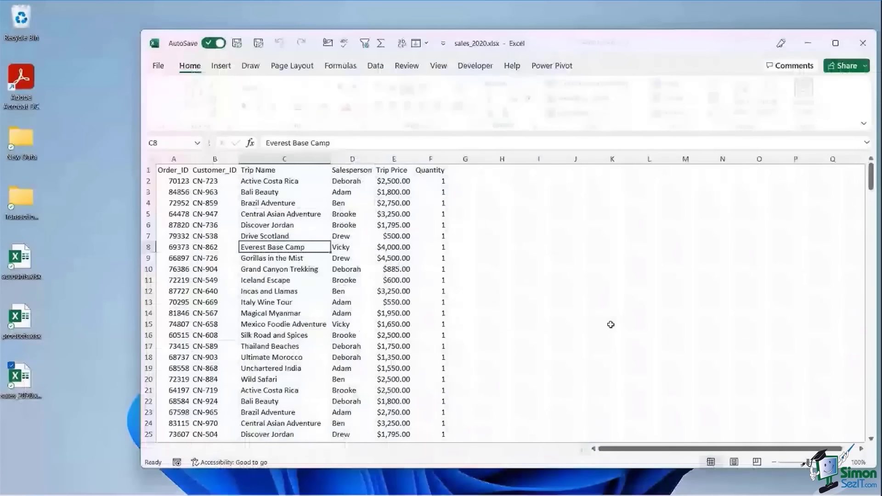
Maximize the sales_2020.xlsx workbook and examine its order data, including the Customer_ID, Trip Name and Salesperson columns.
click(835, 43)
click(187, 174)
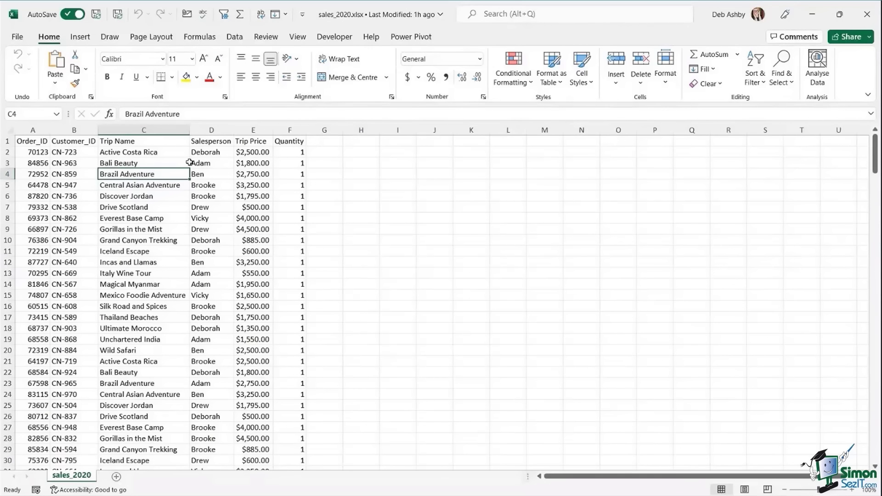
click(81, 153)
click(202, 177)
click(198, 249)
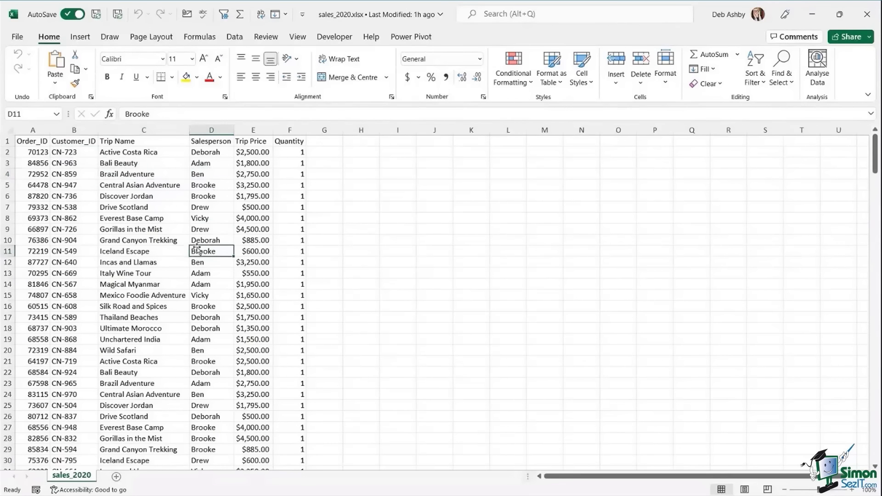
click(170, 198)
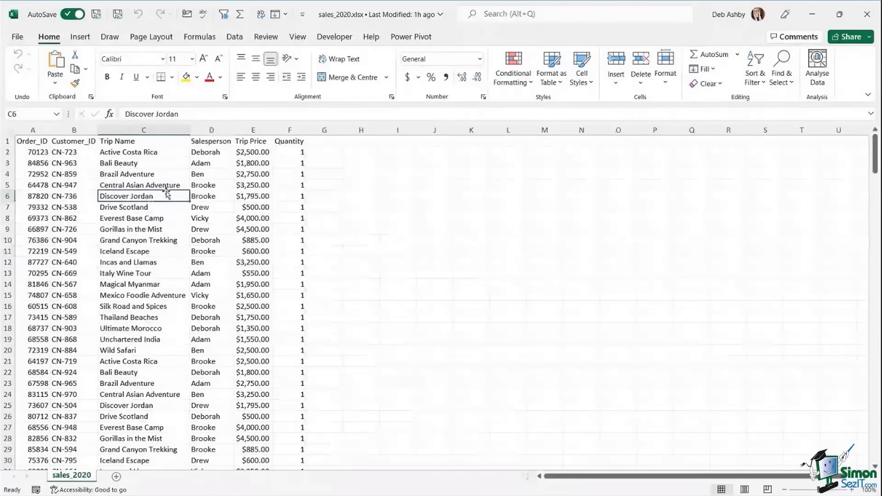
click(167, 185)
click(170, 174)
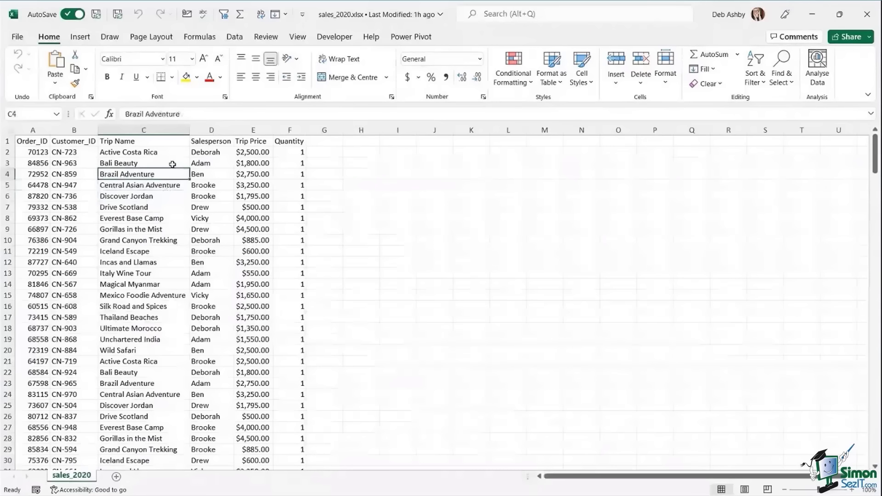
click(172, 164)
click(157, 200)
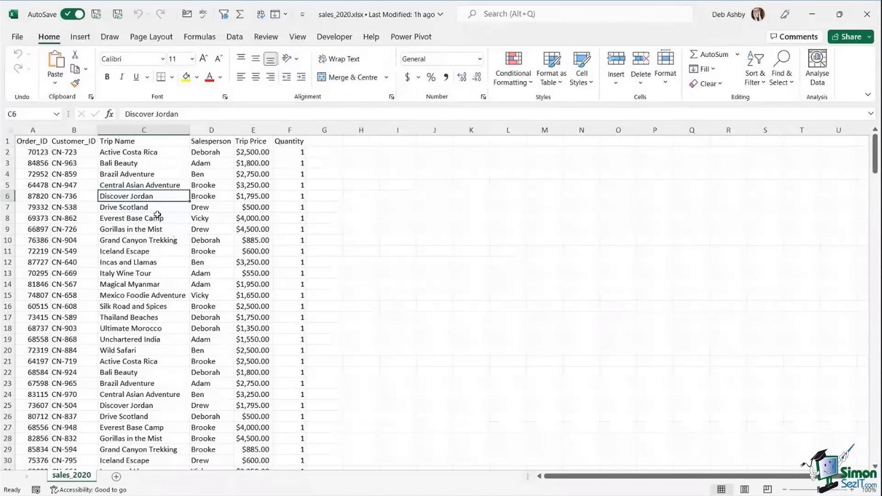
key(Down)
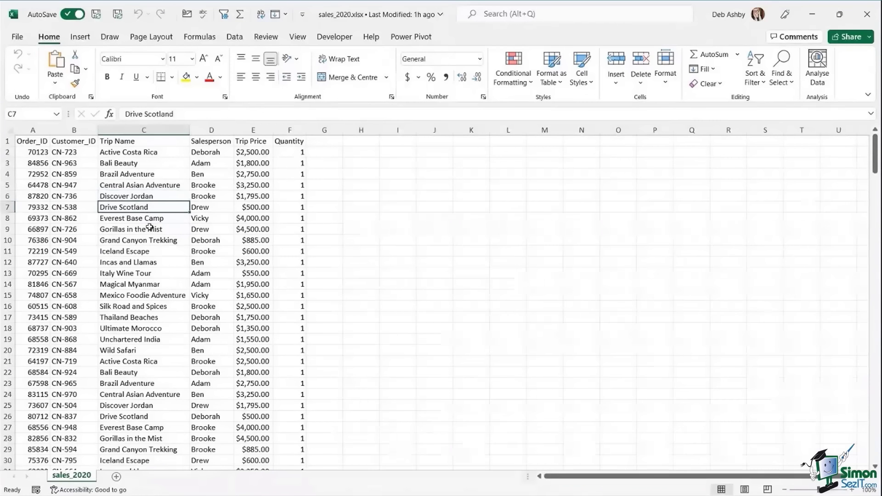
Convert the sales data range into a table with headers and apply an orange Medium table style.
key(ctrl+t)
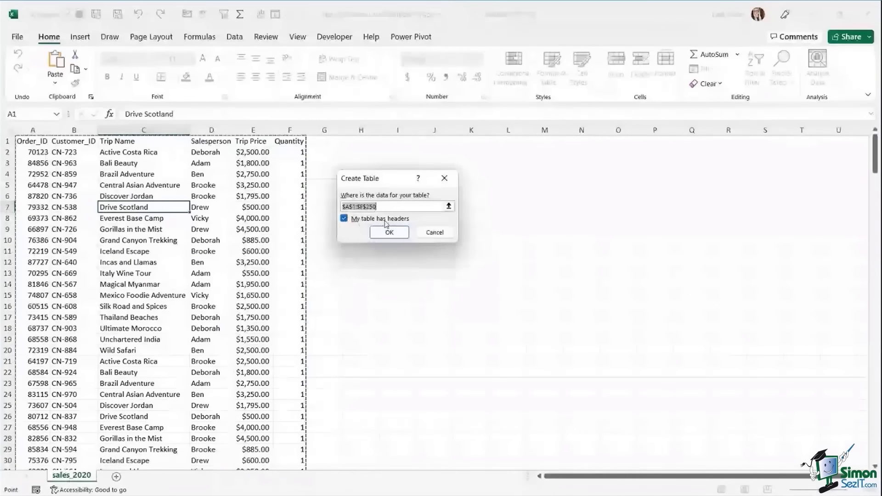
click(377, 230)
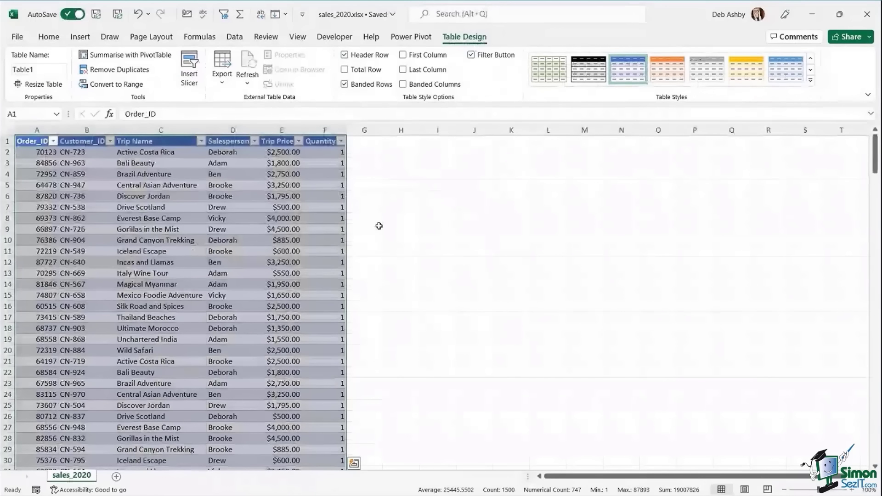
click(812, 81)
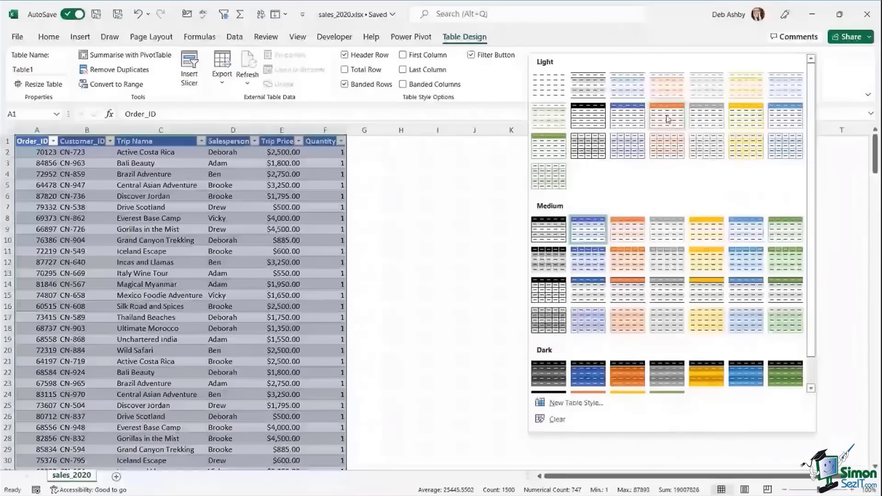
click(637, 244)
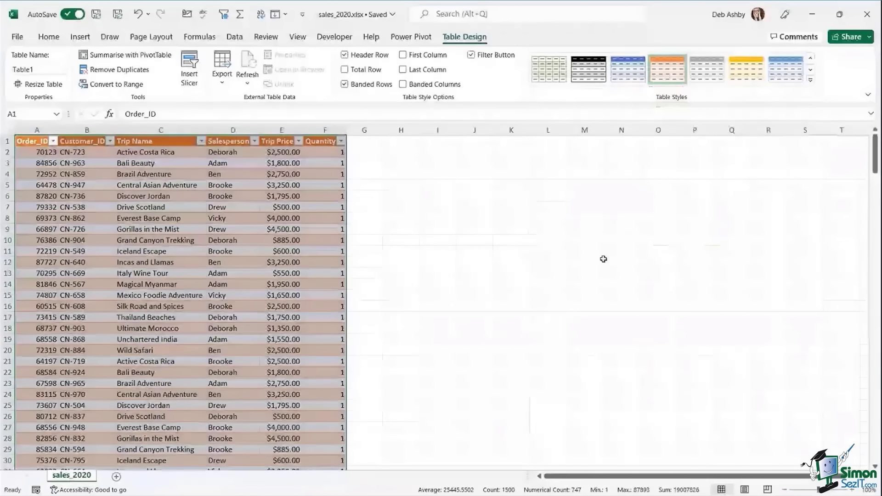
click(203, 215)
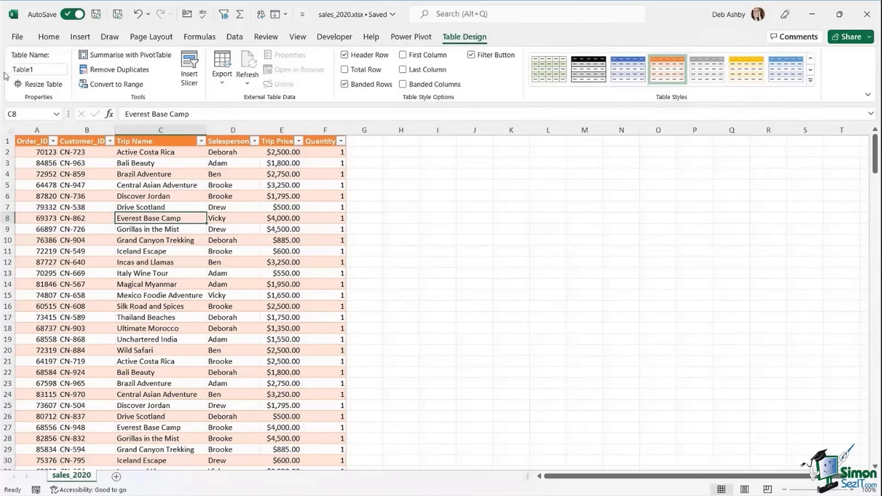
Rename the new sales data table as Sales_2020.
click(41, 70)
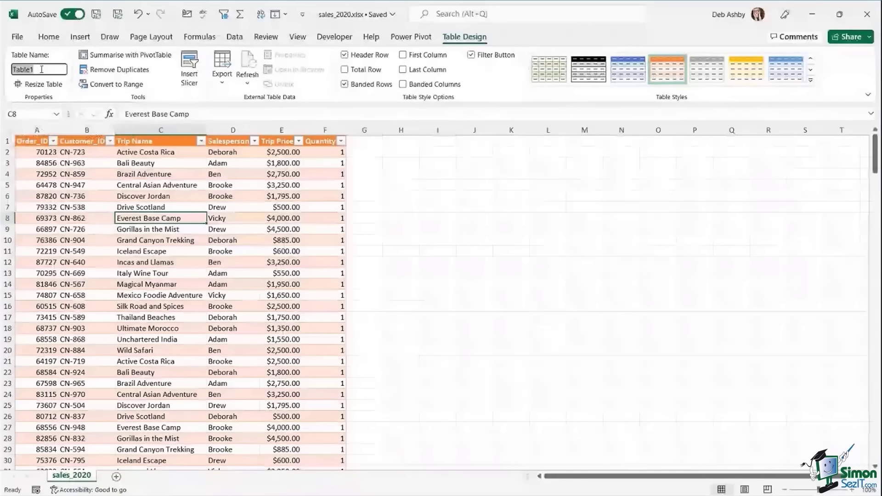
text(Sales_2020)
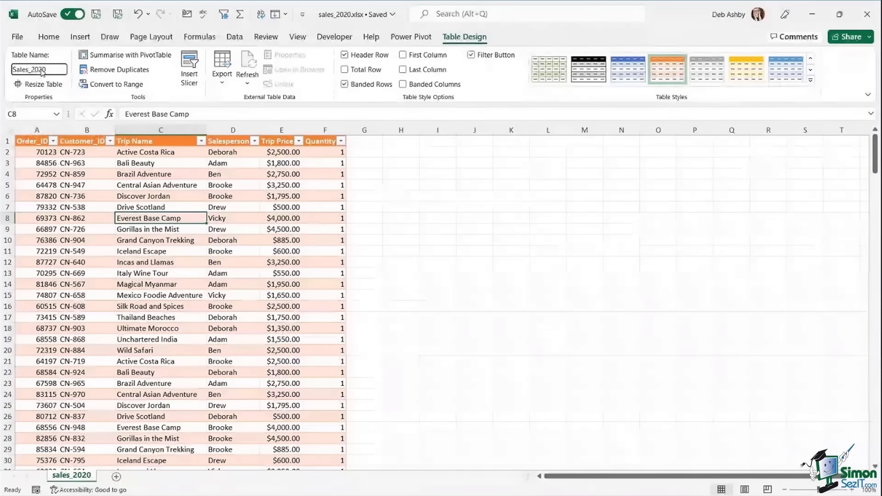
key(Return)
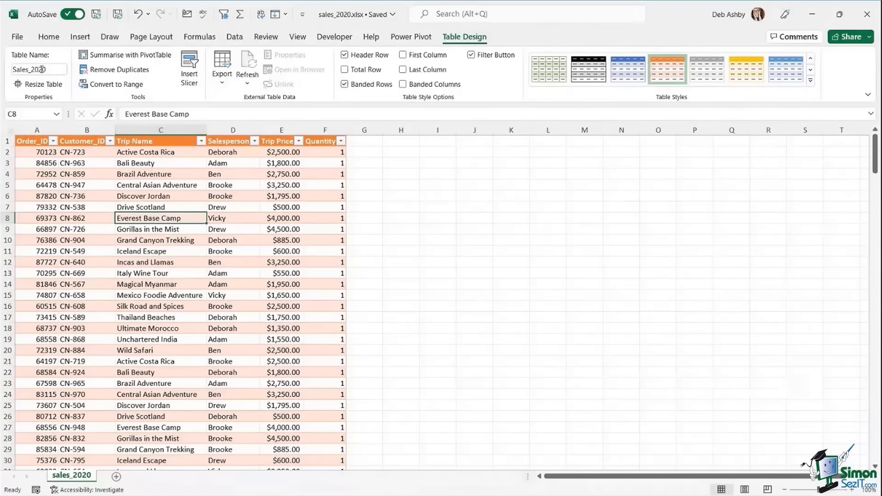
Create a PivotTable from the Sales_2020 table on a new worksheet, without adding the data to the Data Model.
click(167, 205)
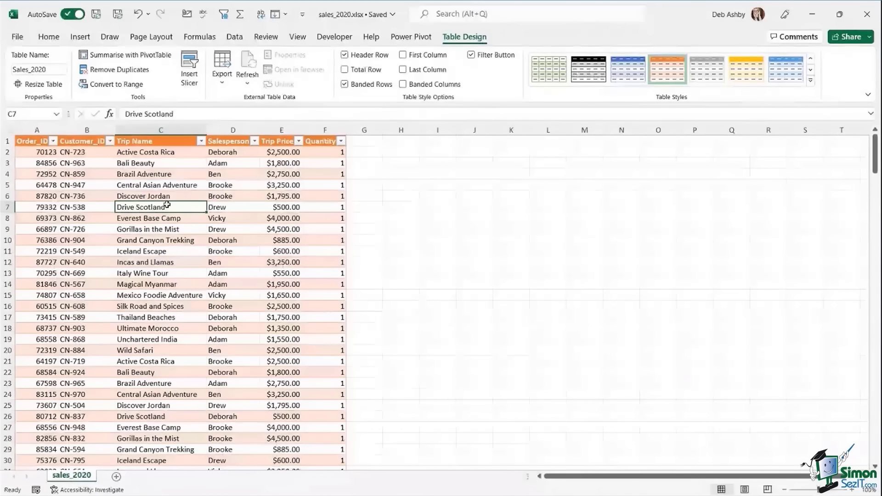
click(87, 40)
click(28, 83)
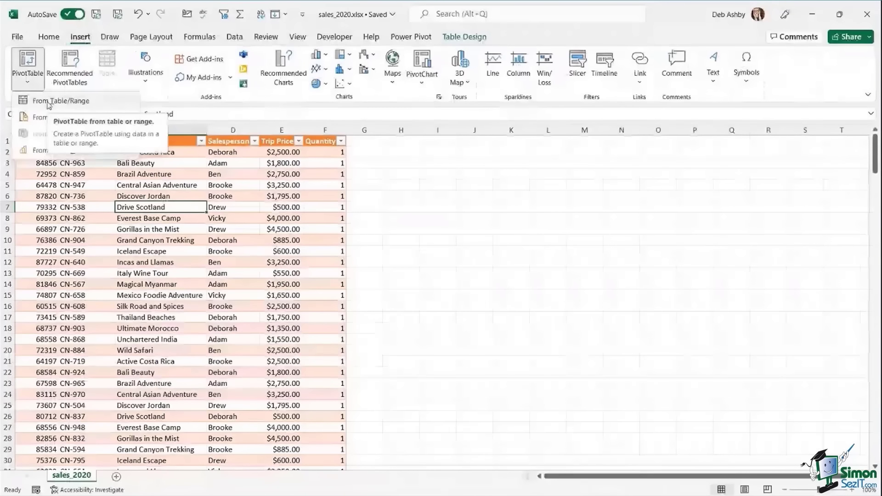
click(221, 211)
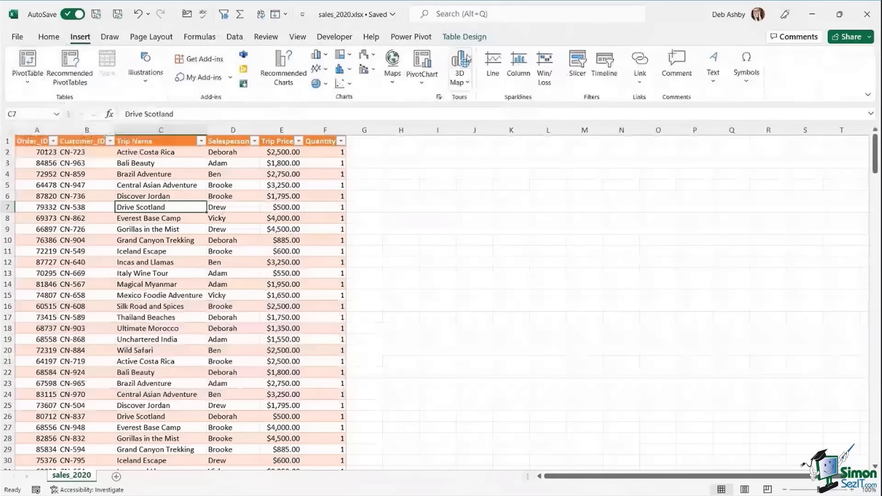
click(465, 37)
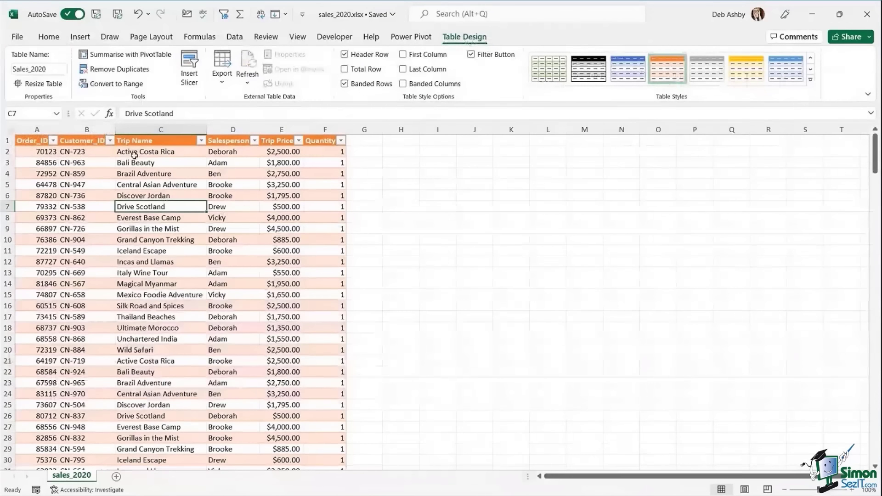
click(141, 58)
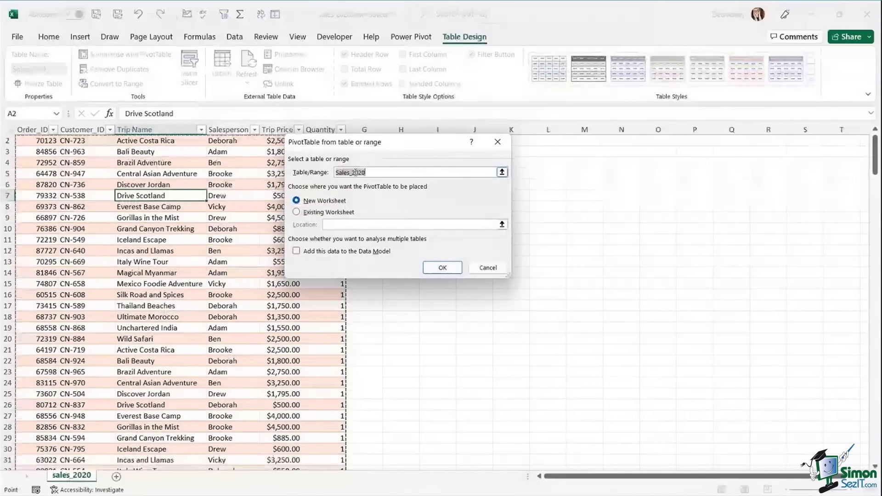
drag(384, 143, 466, 135)
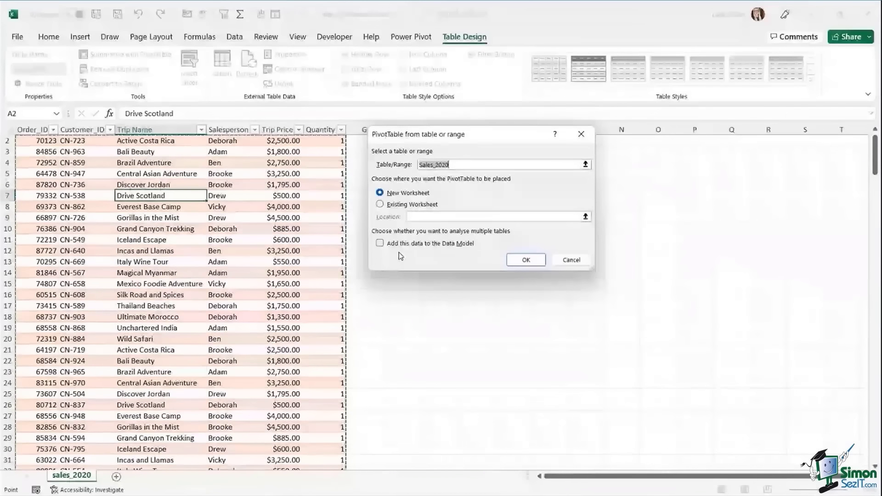
scroll(268, 252, up, 1)
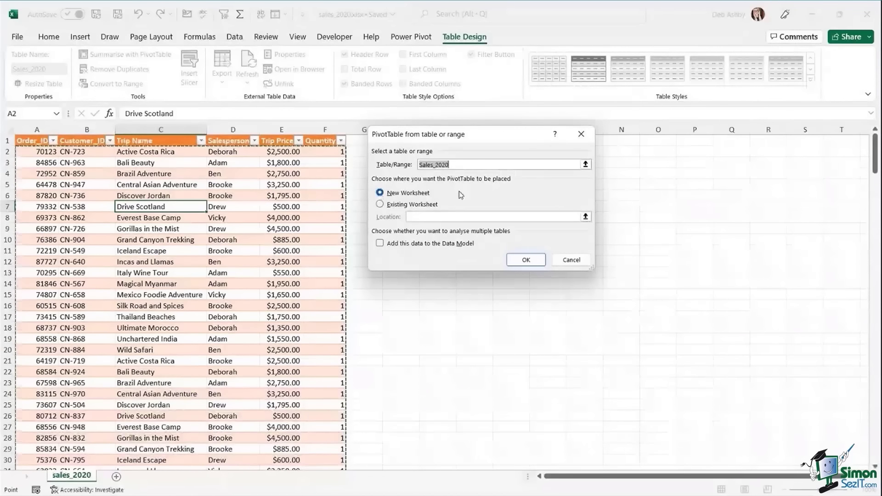
click(515, 260)
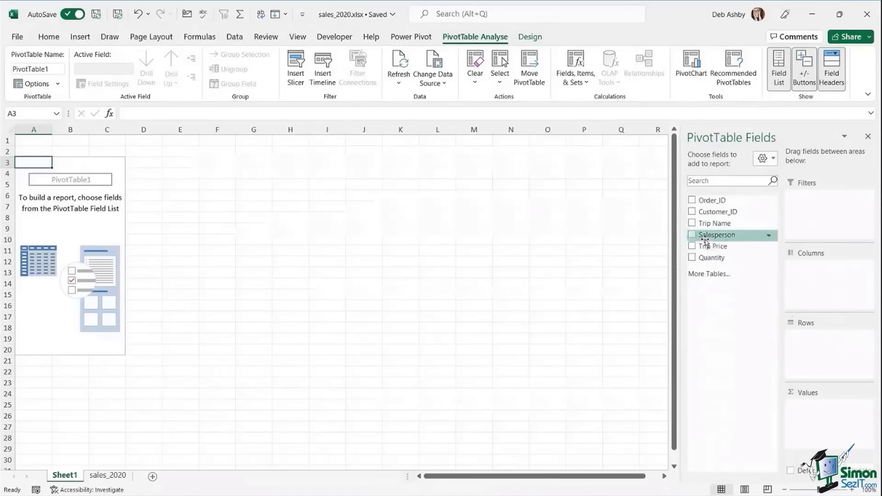
Lay out the PivotTable with Trip Name in rows, Salesperson in columns and summed Trip Price as values, and close the workbook.
drag(703, 235, 815, 343)
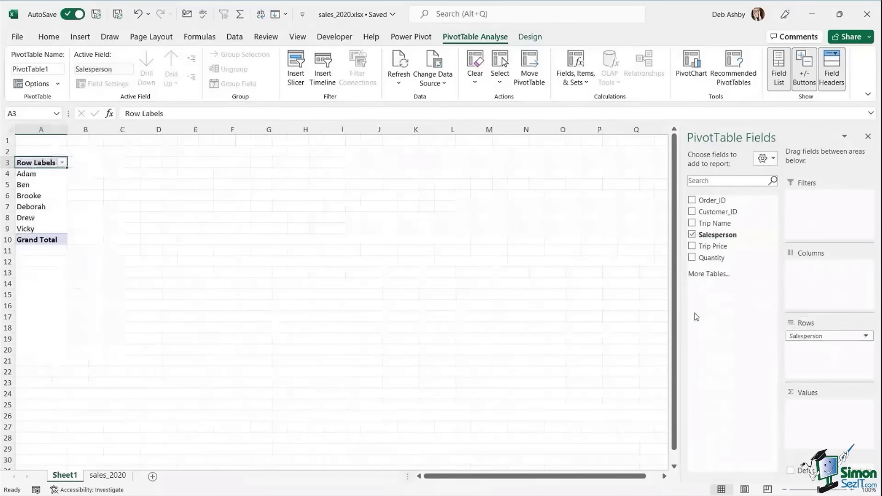
drag(714, 246, 825, 413)
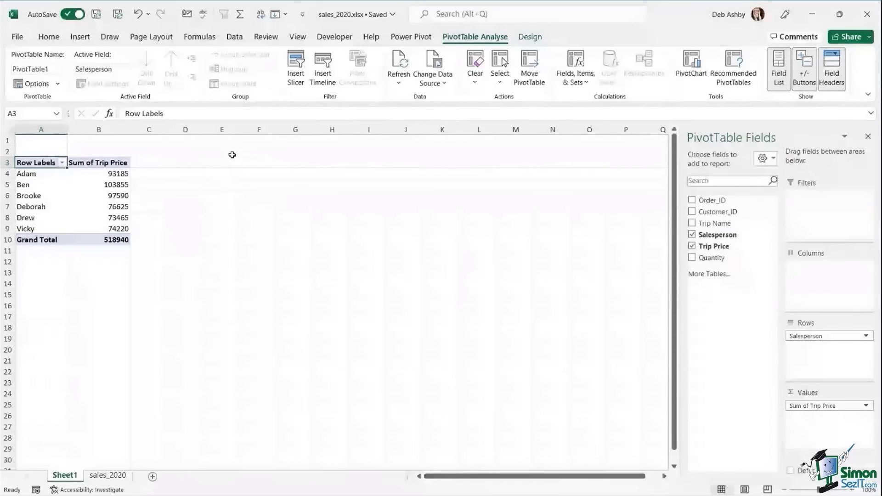
drag(809, 336, 658, 344)
drag(710, 225, 833, 359)
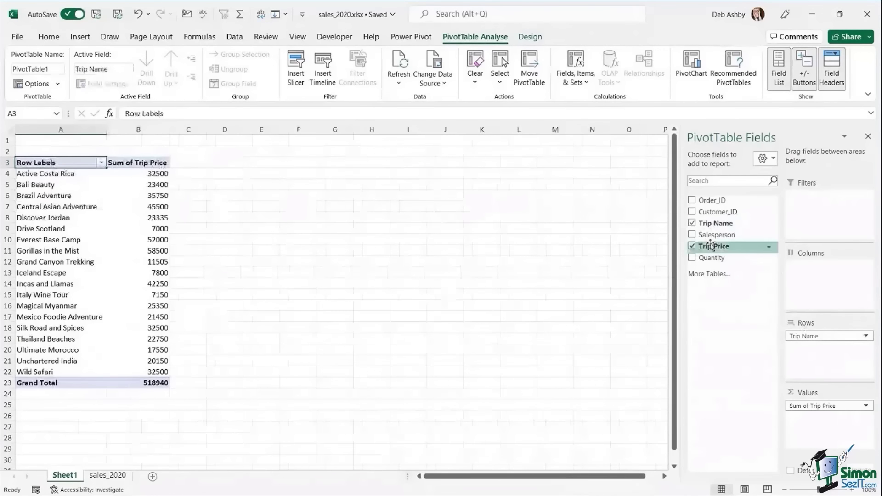
drag(712, 235, 816, 288)
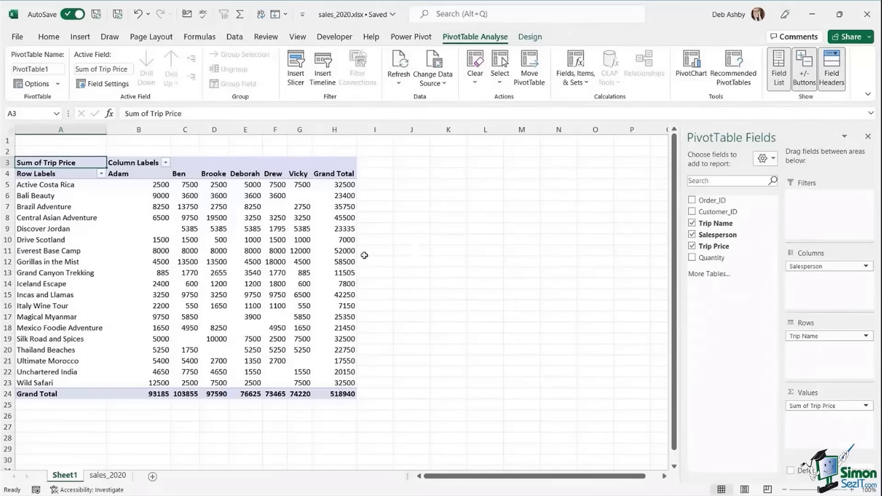
click(869, 15)
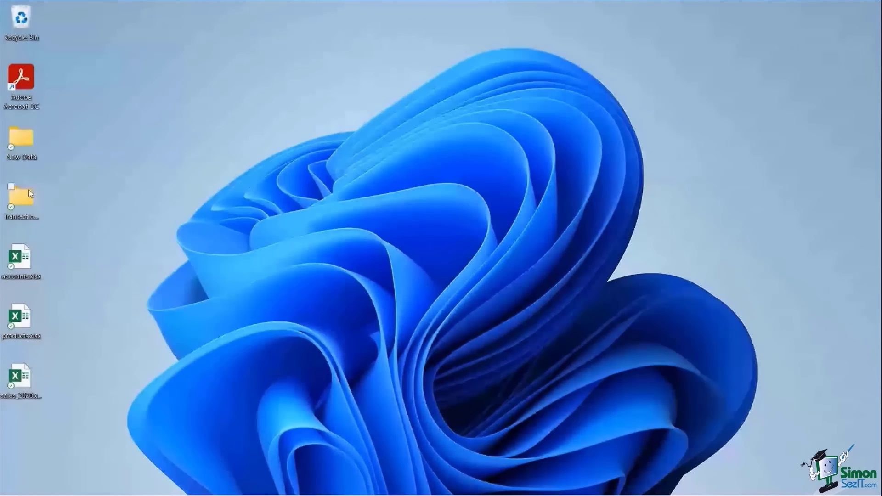
Open transactions_2019.xlsx and transactions_2020.xlsx from the desktop's Transaction_Data folder and arrange the two workbooks side by side.
mouse_move(23, 201)
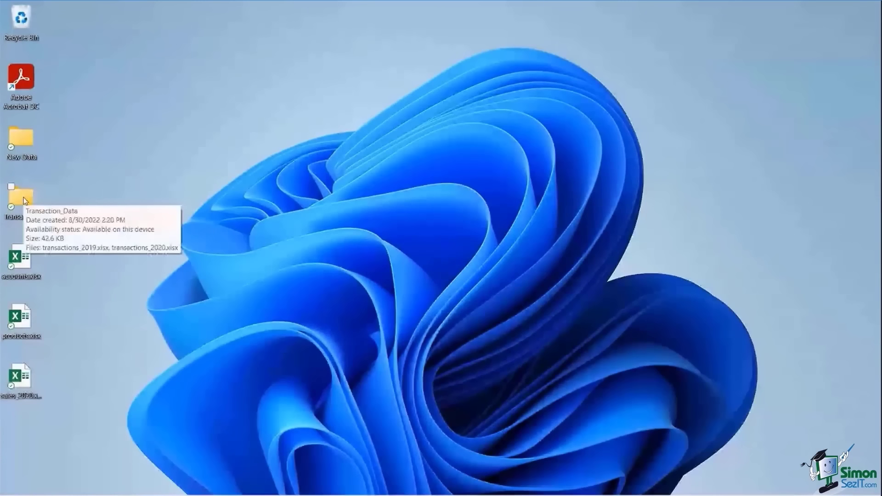
click(24, 201)
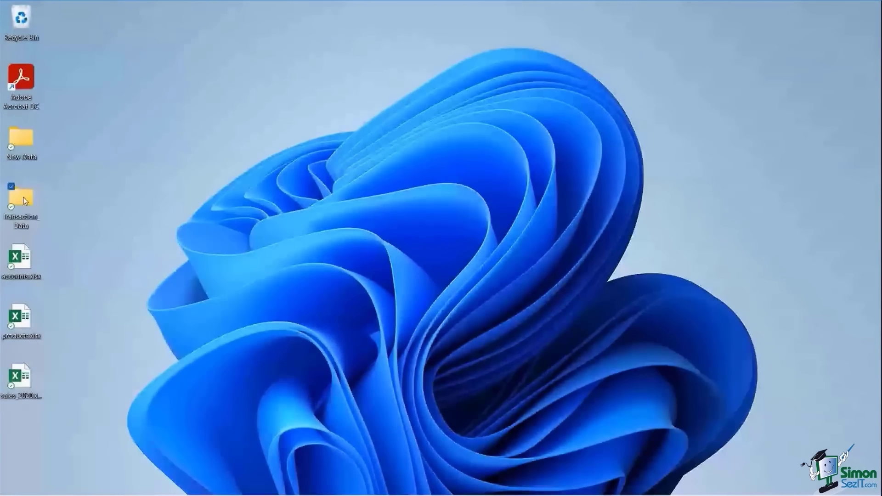
double_click(24, 201)
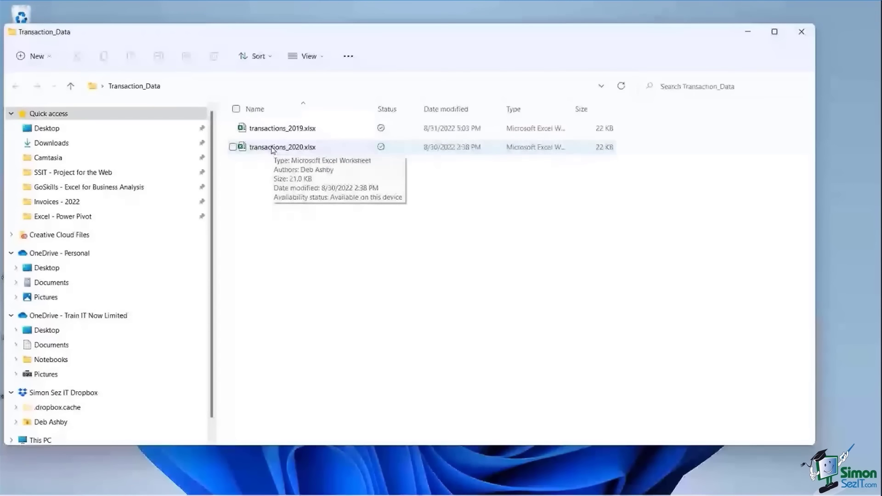
double_click(313, 129)
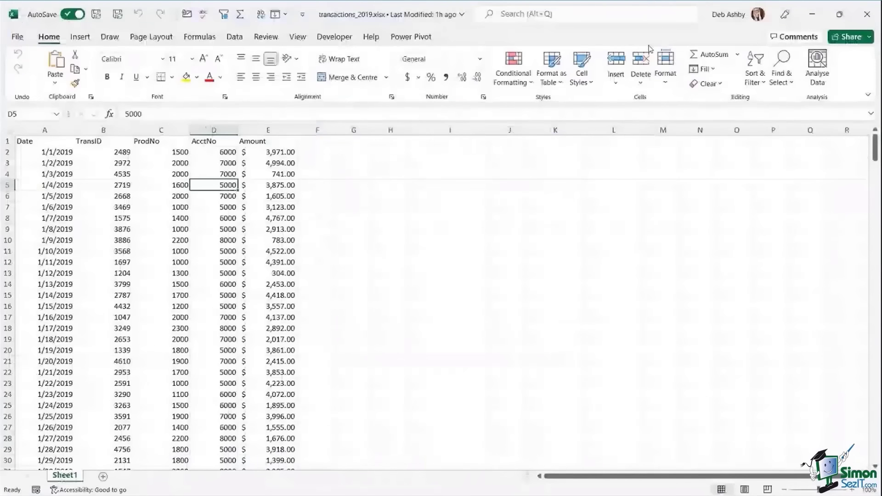
drag(645, 38, 3, 79)
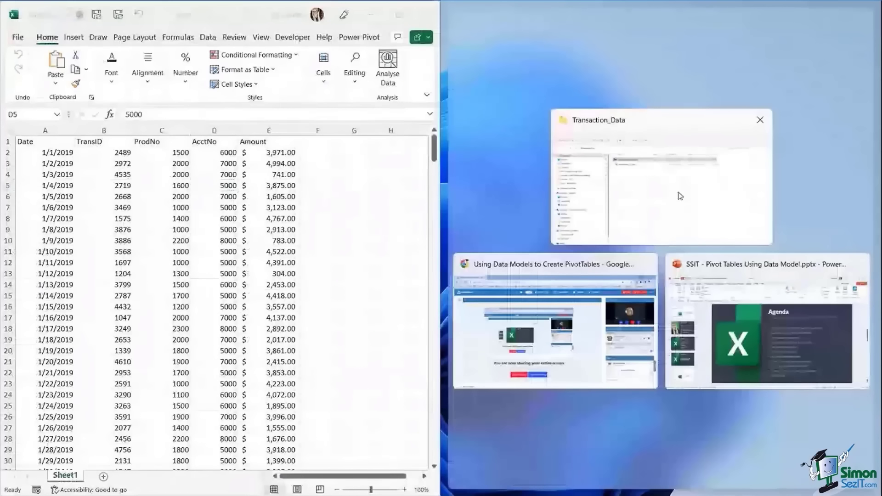
click(681, 196)
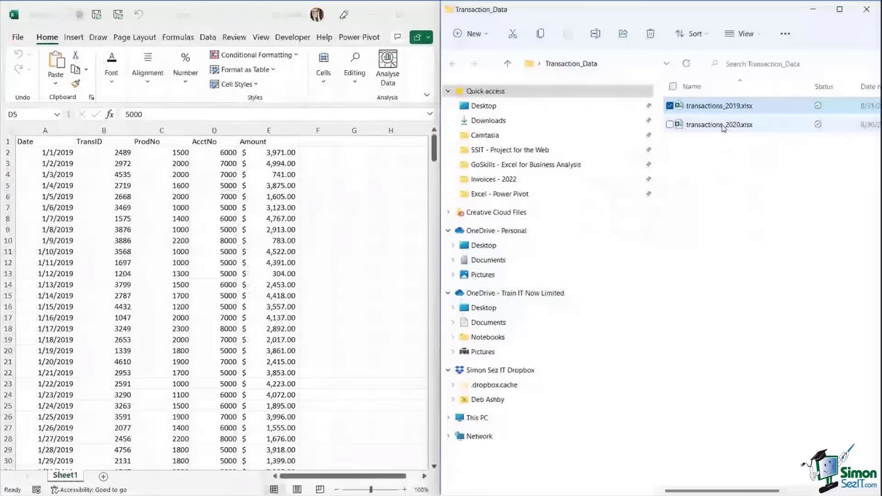
double_click(724, 127)
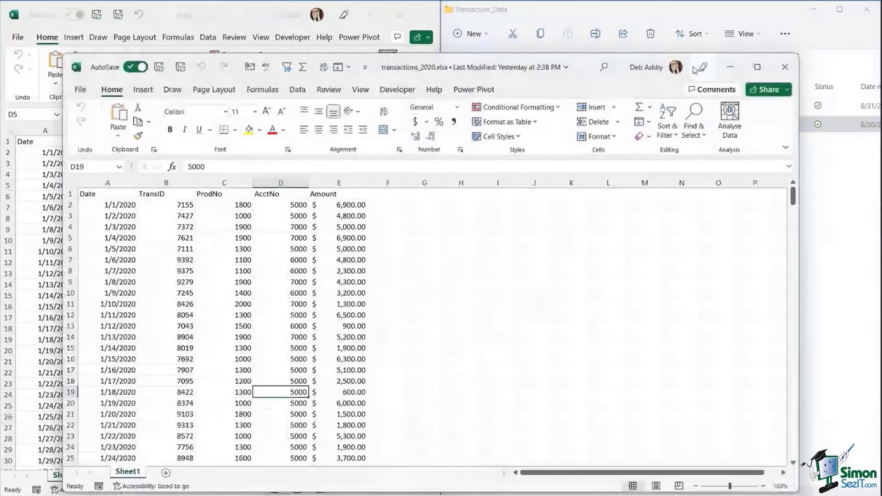
drag(597, 82, 881, 30)
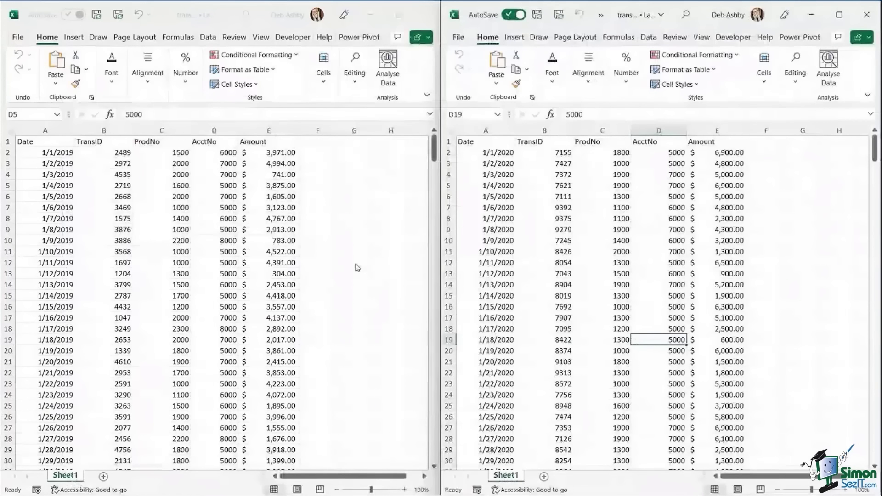
Compare the Date columns of the 2019 and 2020 transaction workbooks.
click(190, 186)
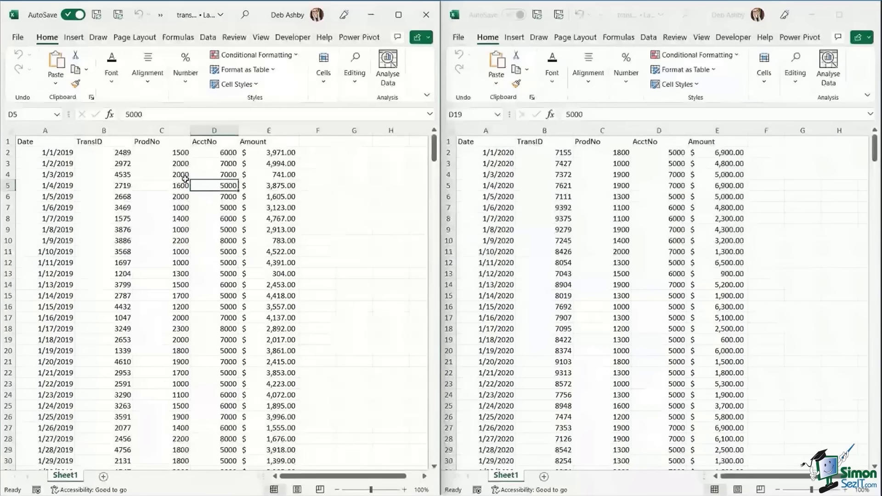
click(42, 131)
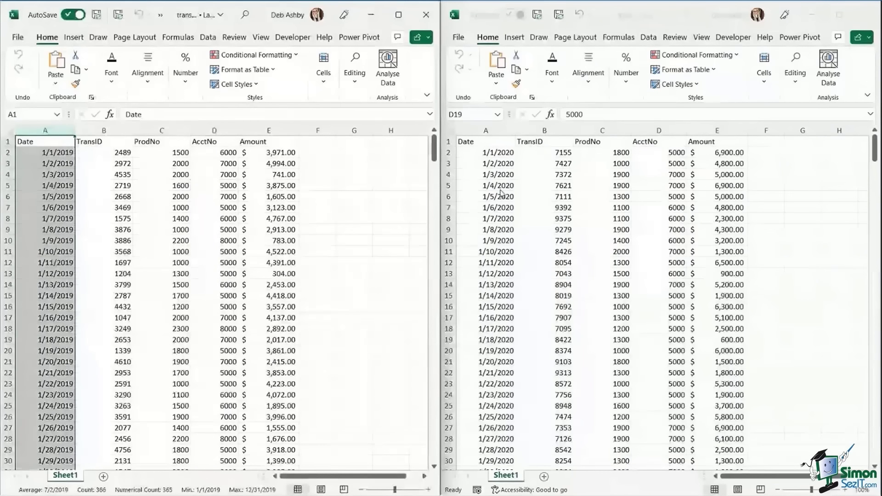
click(482, 131)
click(481, 131)
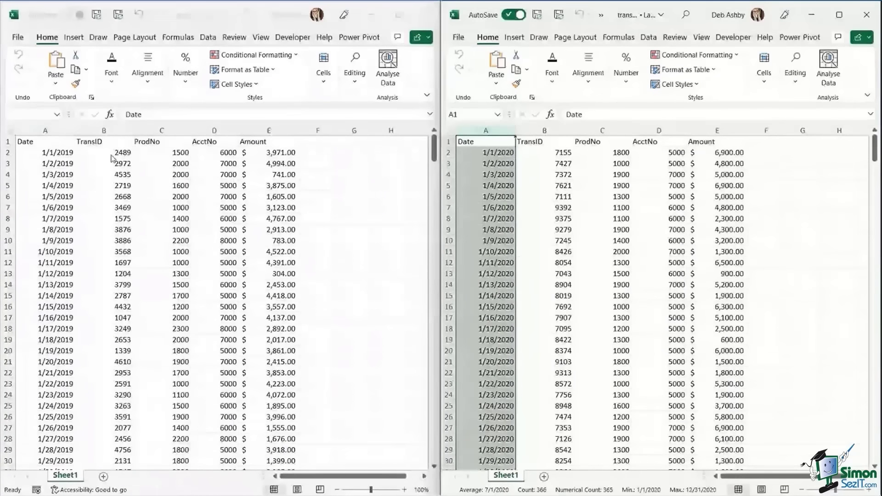
click(45, 130)
Compare the header rows from Date to Amount in the 2019 and 2020 transaction workbooks.
click(46, 143)
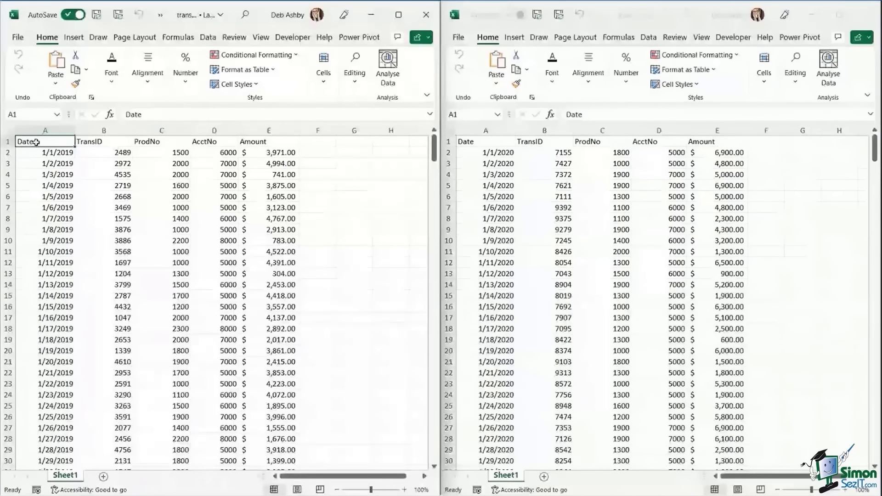
key(ctrl+shift+Right)
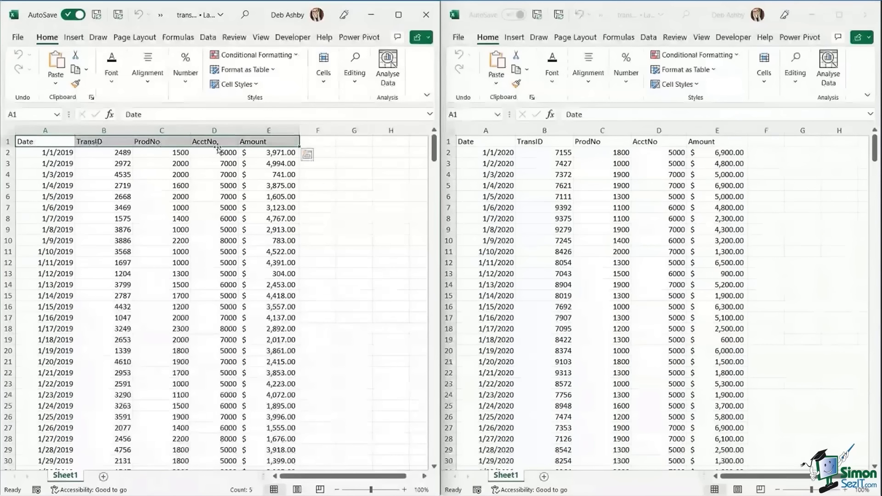
click(474, 141)
drag(474, 141, 717, 142)
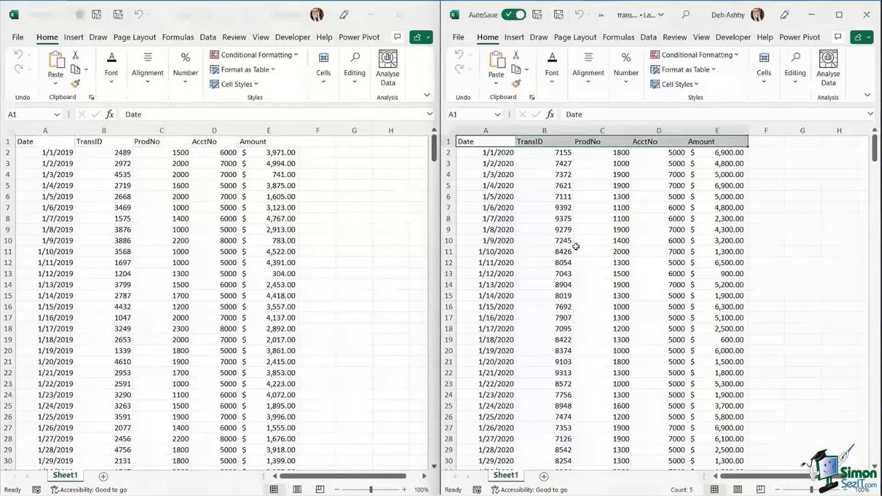
Examine the TransID, ProdNo, AcctNo and Amount columns of the 2019 transaction workbook.
click(606, 218)
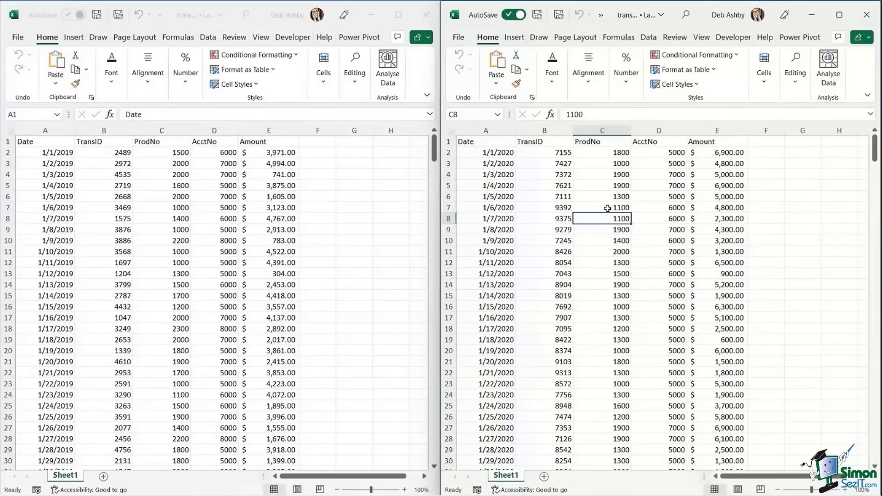
click(167, 183)
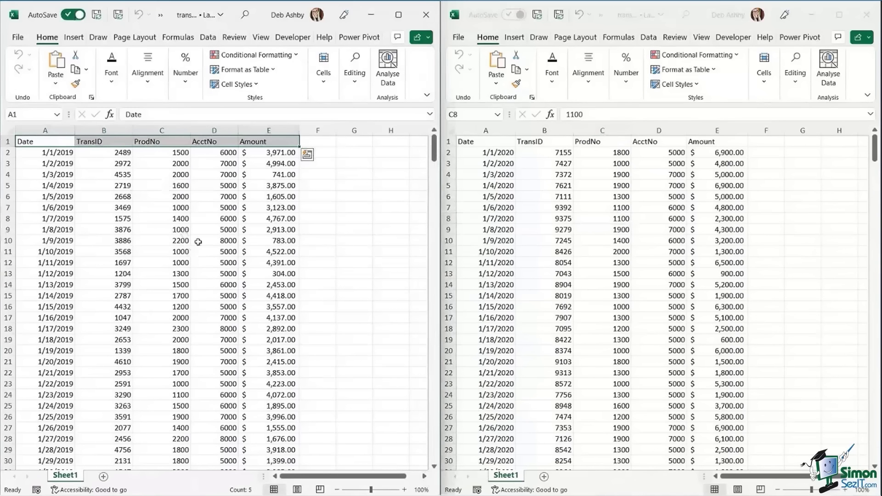
click(150, 127)
click(108, 175)
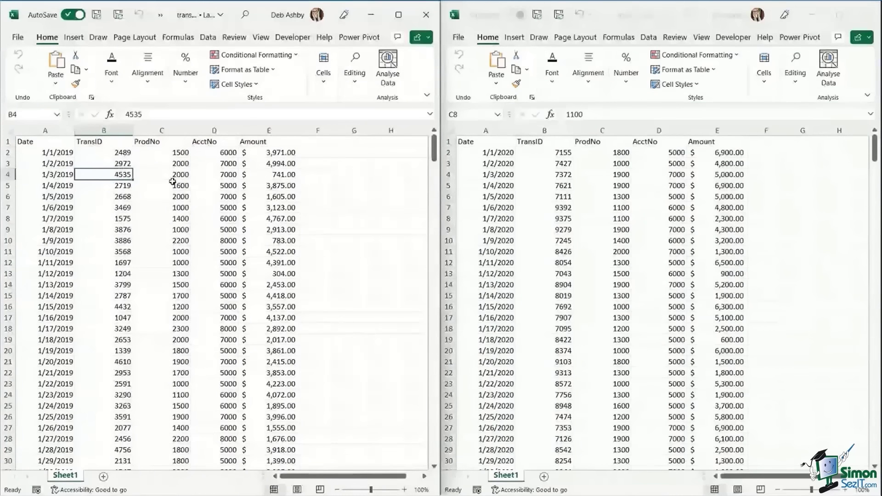
click(112, 130)
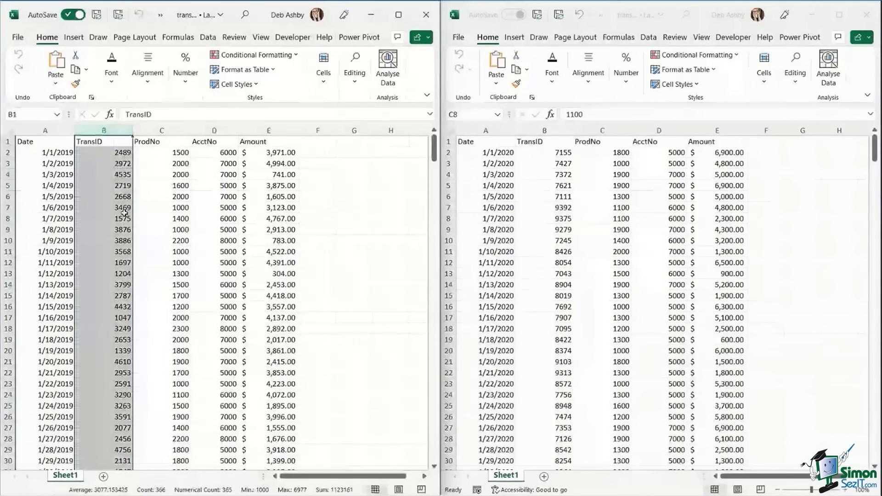
click(169, 130)
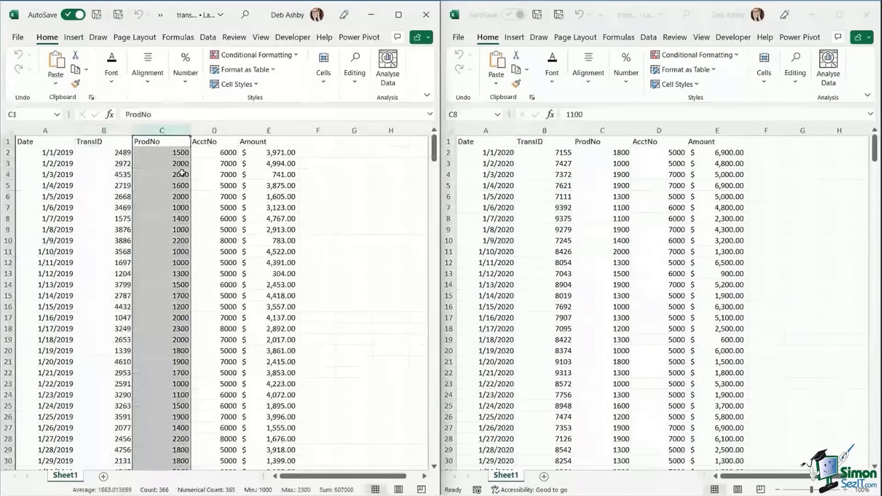
click(222, 130)
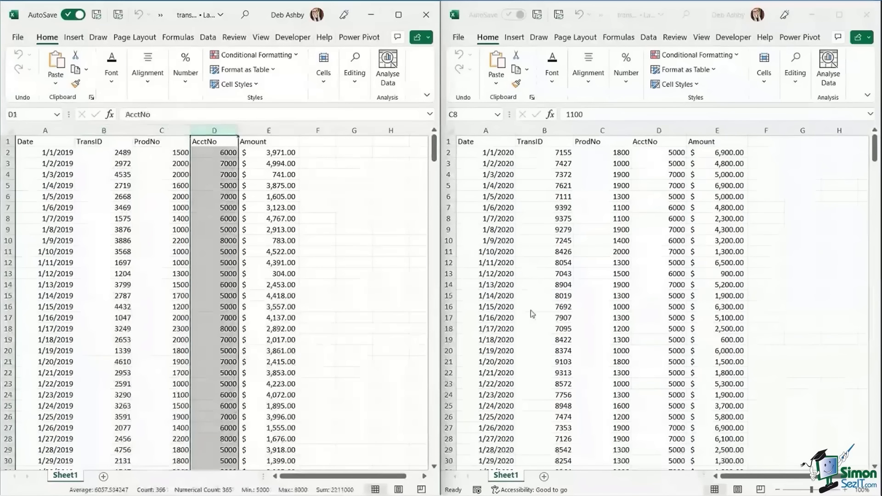
click(259, 176)
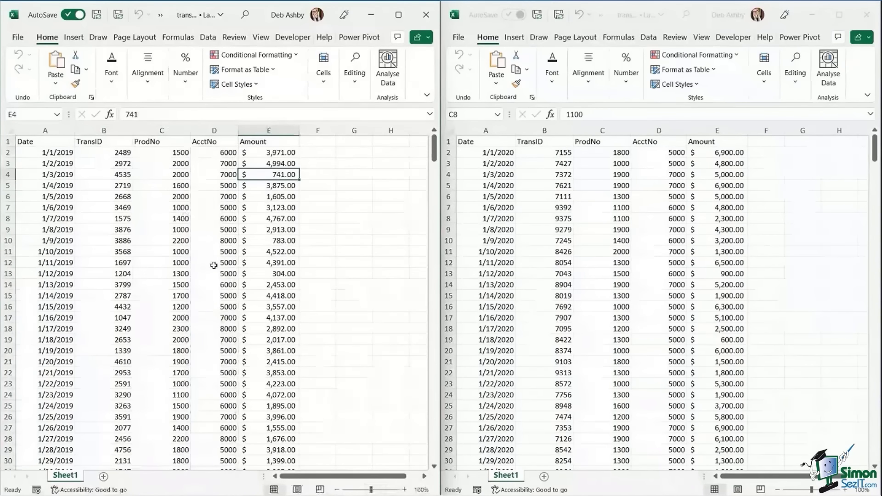
click(176, 183)
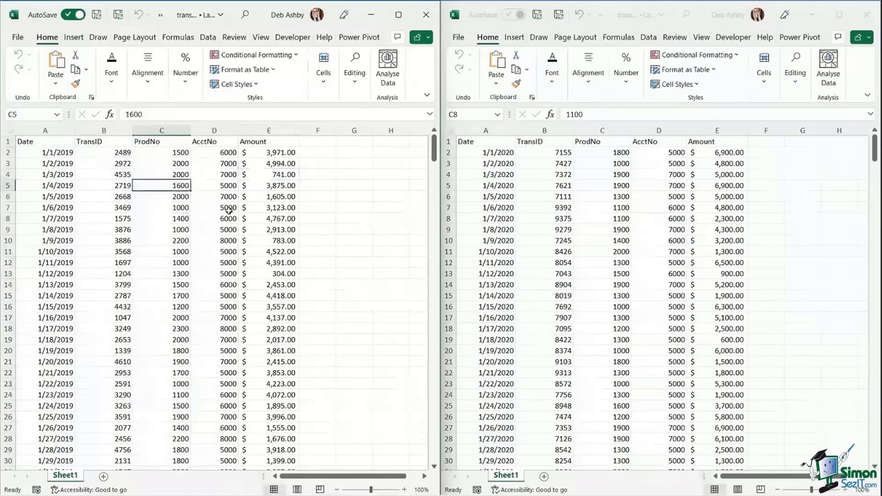
Examine how the ProdNo and AcctNo columns identify products and accounts by code in the 2019 transaction records.
click(155, 174)
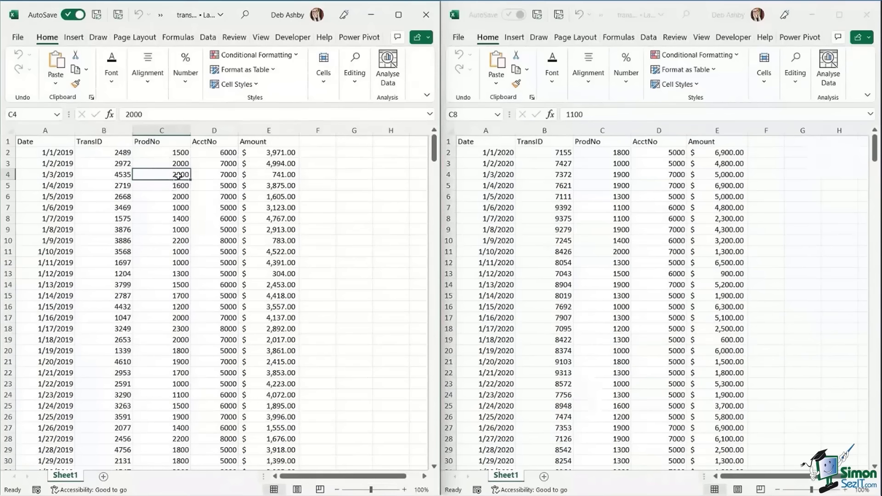
click(164, 130)
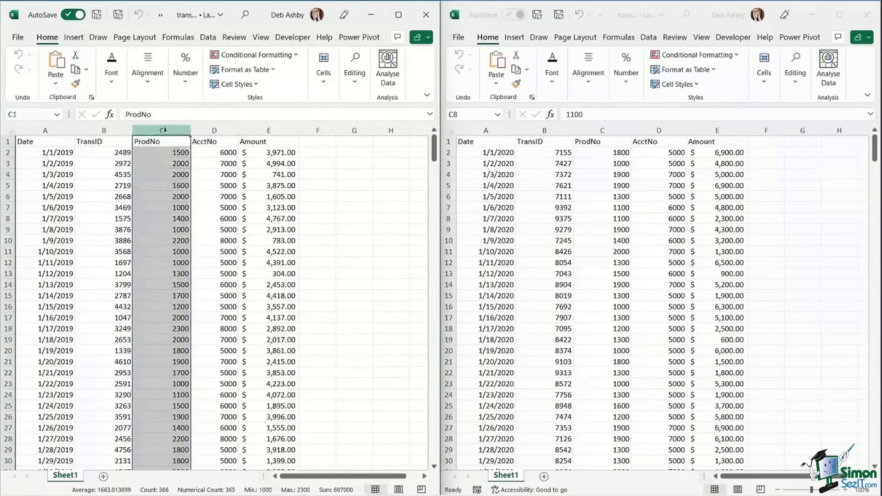
click(166, 151)
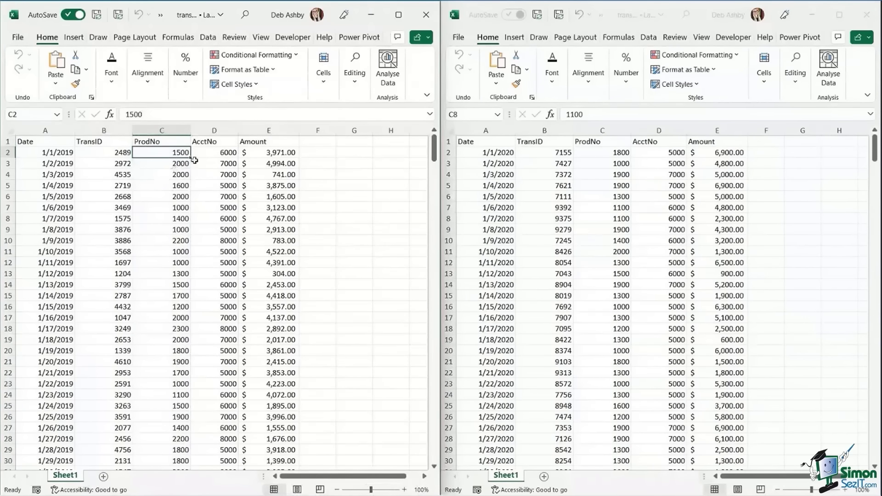
click(210, 152)
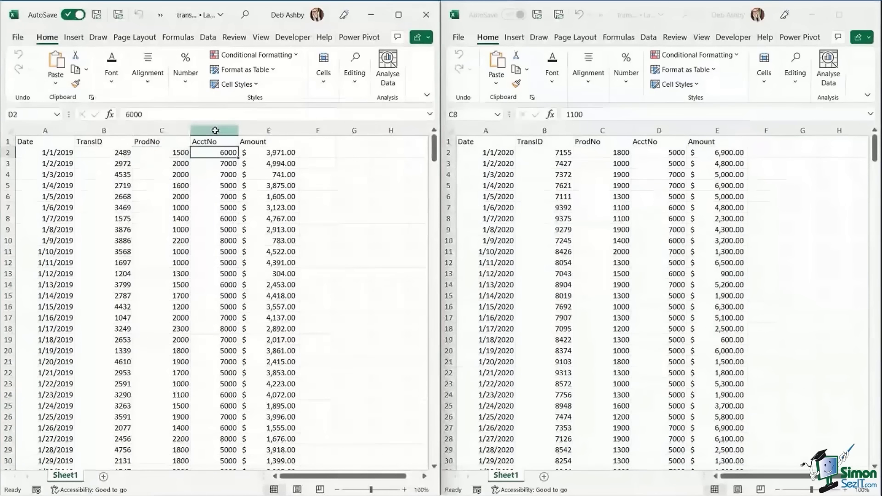
click(215, 131)
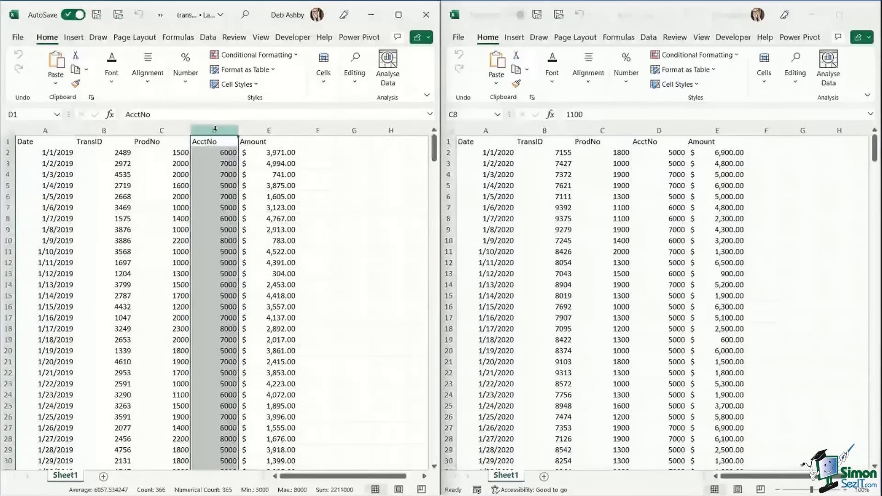
click(214, 152)
drag(46, 152, 248, 306)
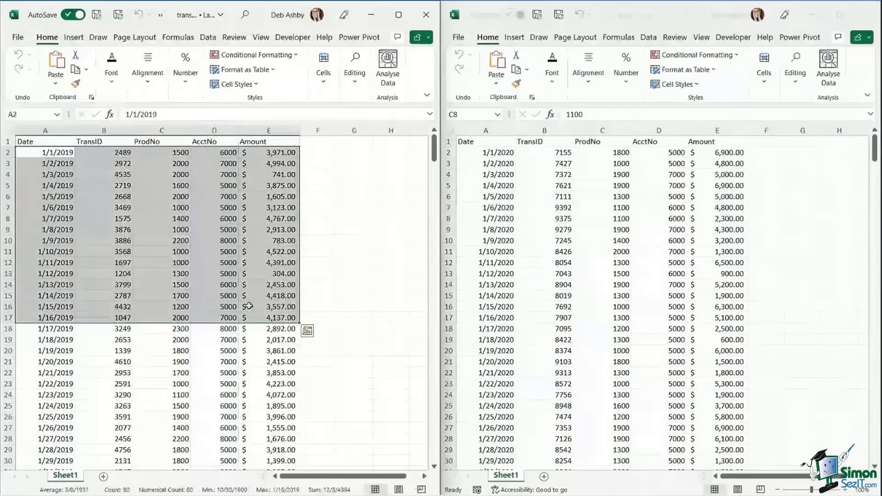
click(161, 208)
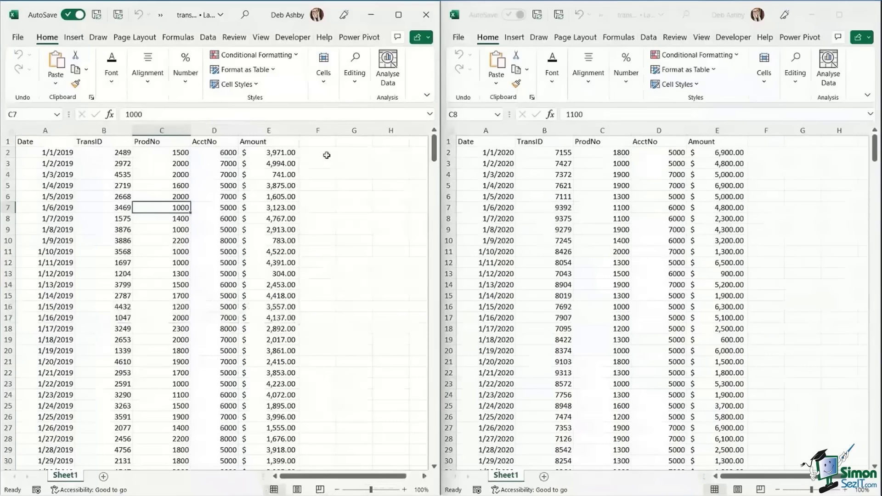
Minimize the 2019 workbook, open accounts.xlsx from the desktop and place it side by side with the 2020 transaction workbook.
click(371, 15)
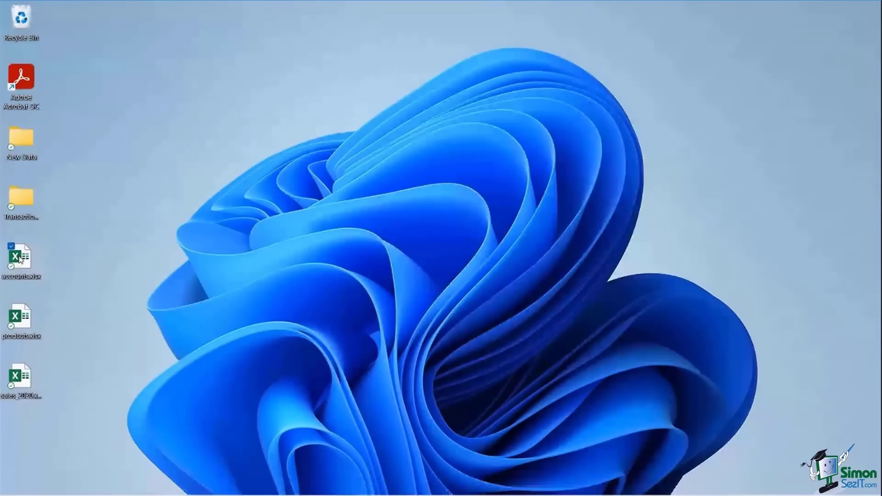
double_click(19, 260)
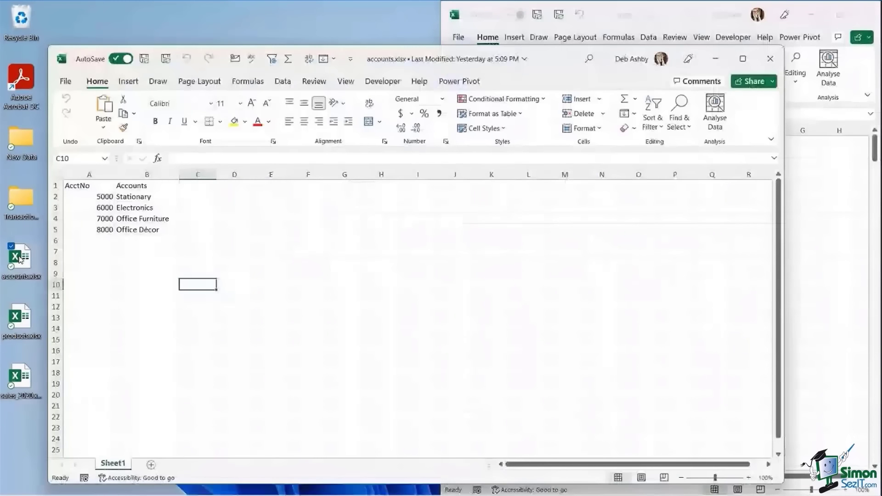
drag(559, 75, 600, 47)
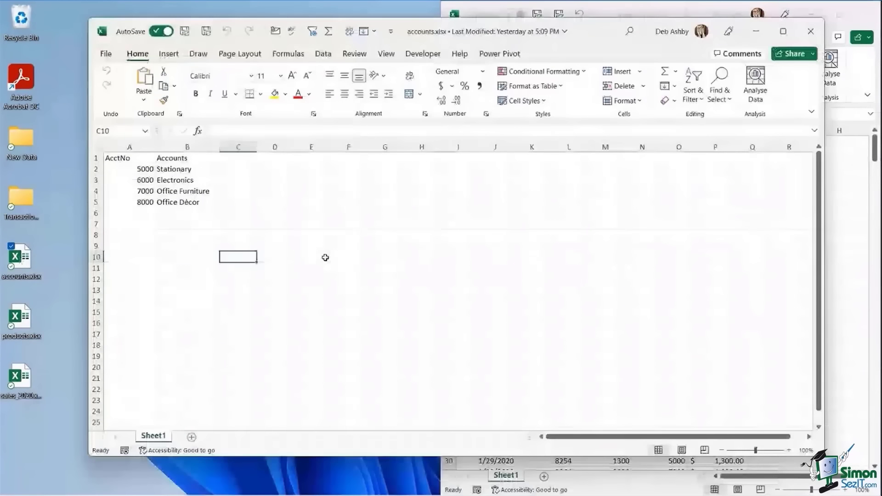
click(191, 178)
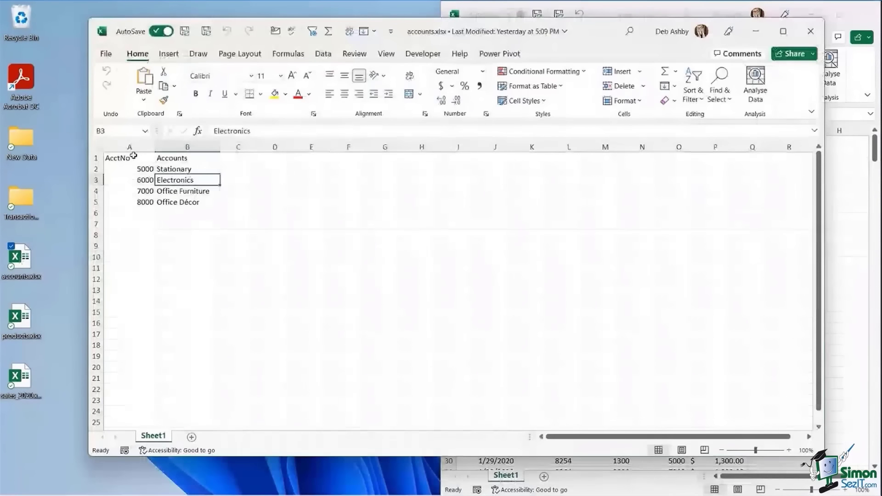
drag(132, 169, 130, 195)
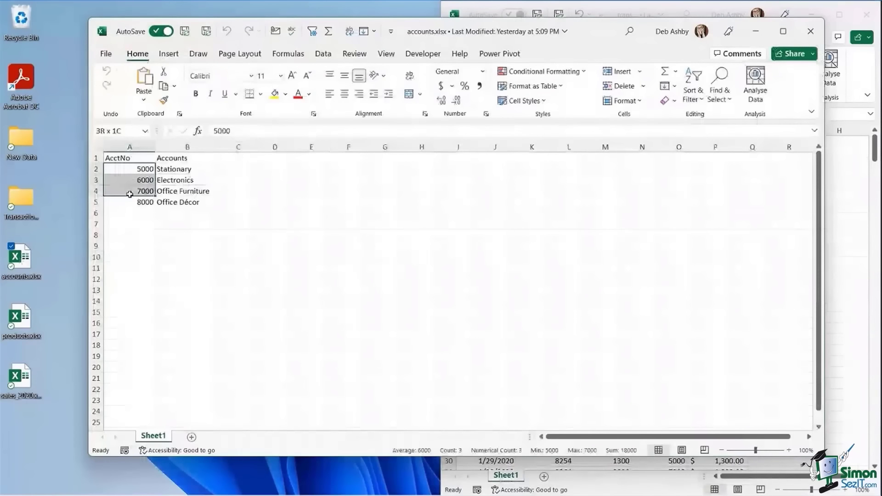
drag(193, 169, 189, 203)
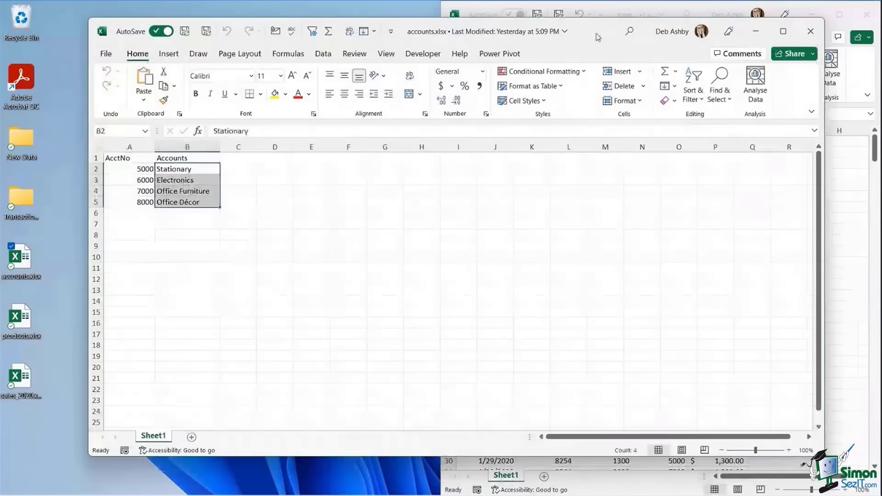
drag(598, 36, 2, 79)
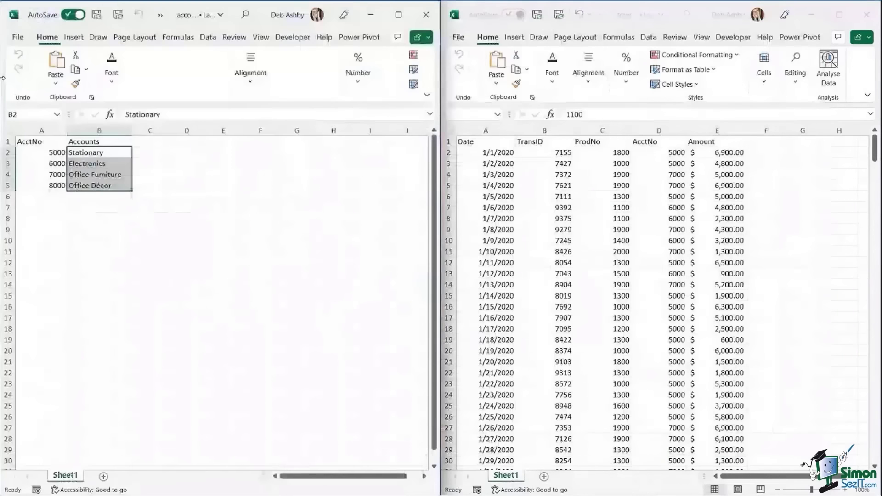
Compare the AcctNo column of the 2020 transactions with the account numbers and names in accounts.xlsx.
click(242, 170)
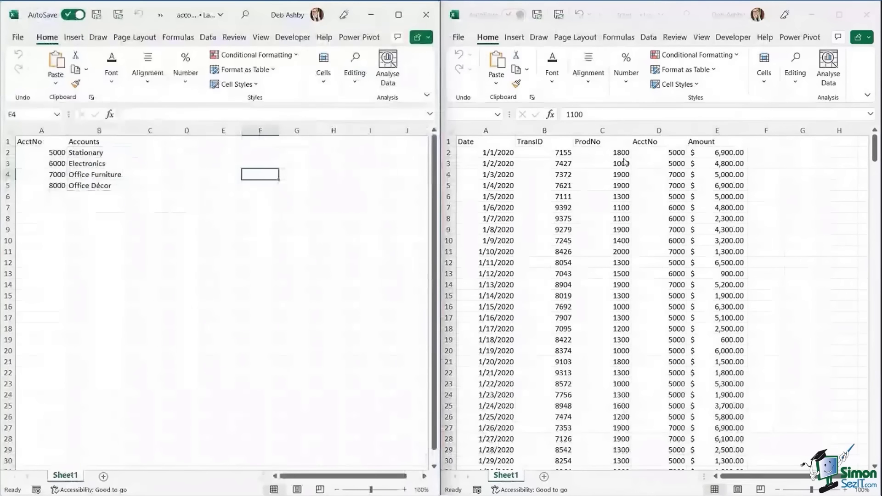
click(648, 129)
click(648, 129)
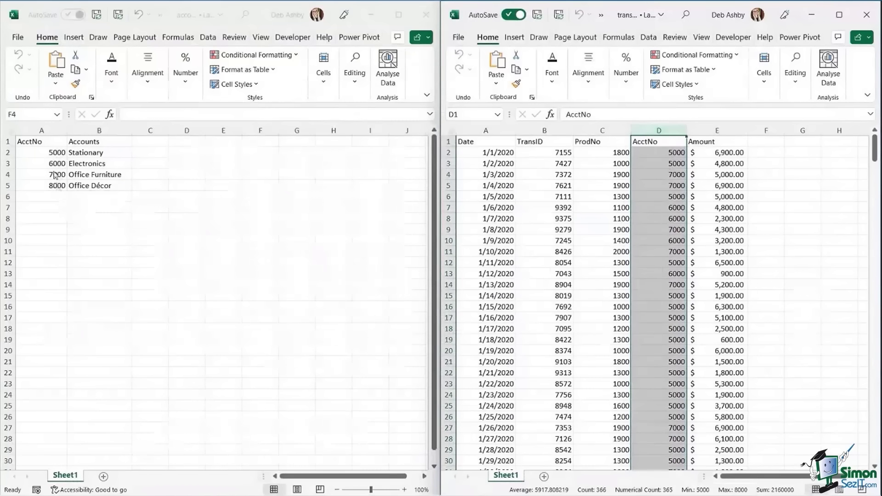
click(105, 154)
drag(105, 154, 101, 186)
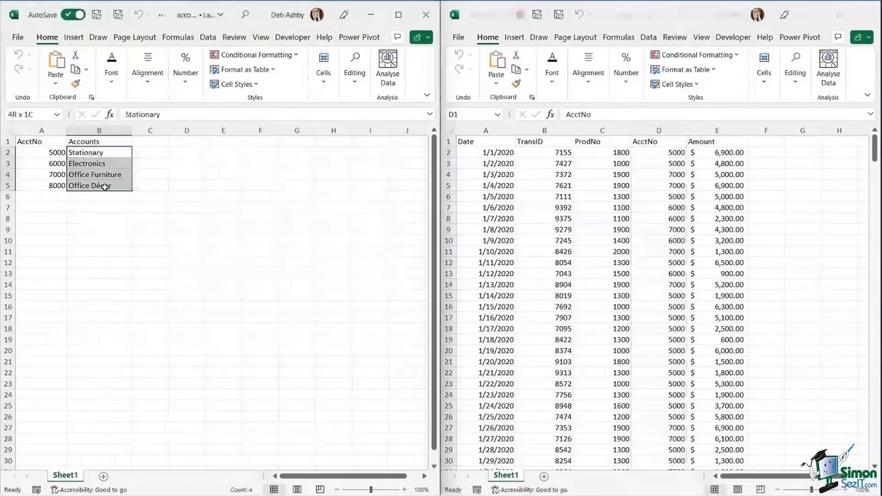
click(211, 187)
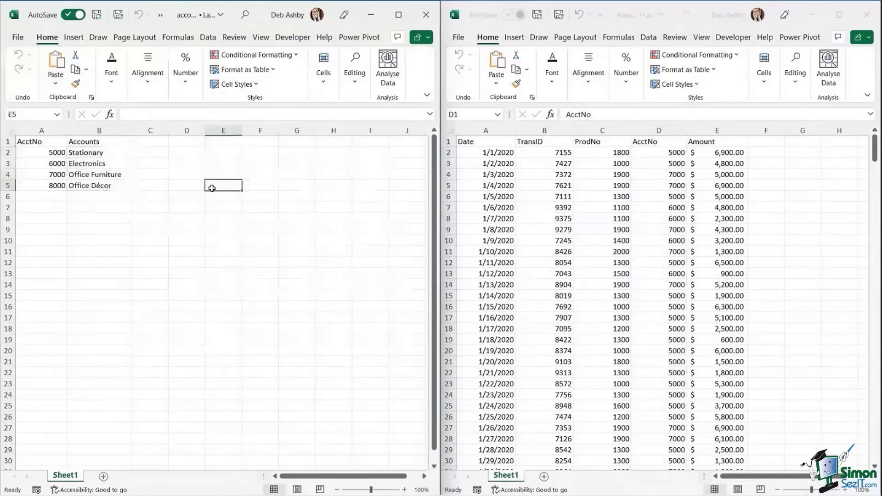
Minimize accounts.xlsx, open products.xlsx from the desktop and place it side by side with the 2020 transaction workbook.
click(372, 16)
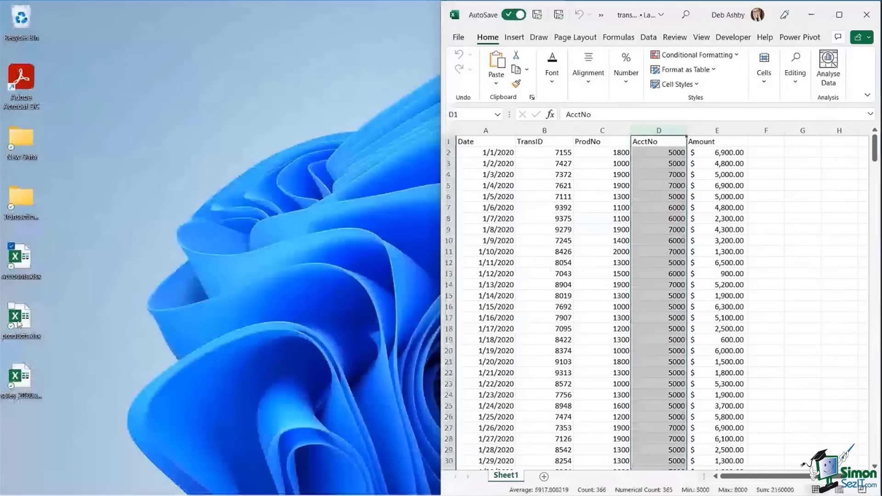
click(18, 322)
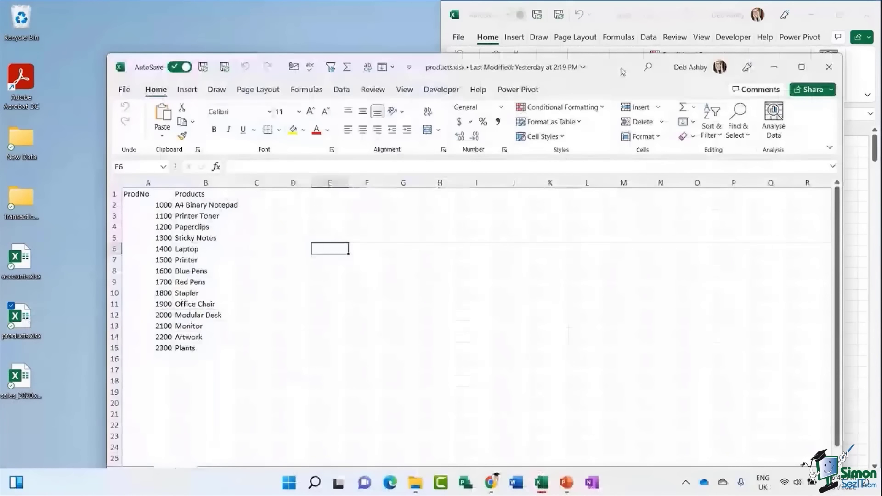
drag(623, 71, 1, 79)
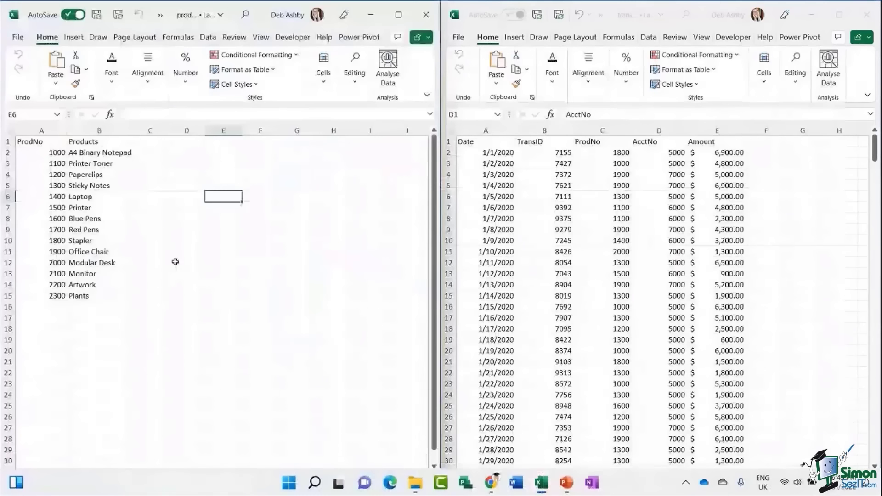
Compare the ProdNo column of the 2020 transactions with the product numbers and names in products.xlsx.
click(46, 164)
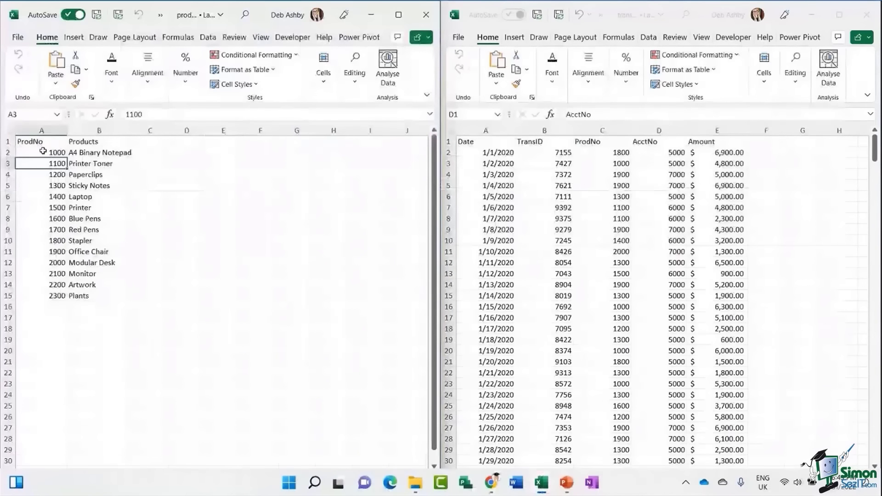
click(41, 131)
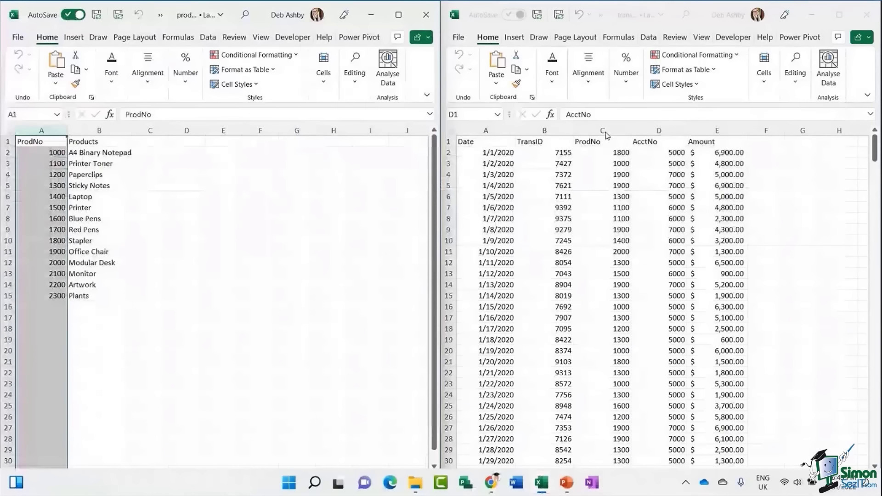
click(591, 130)
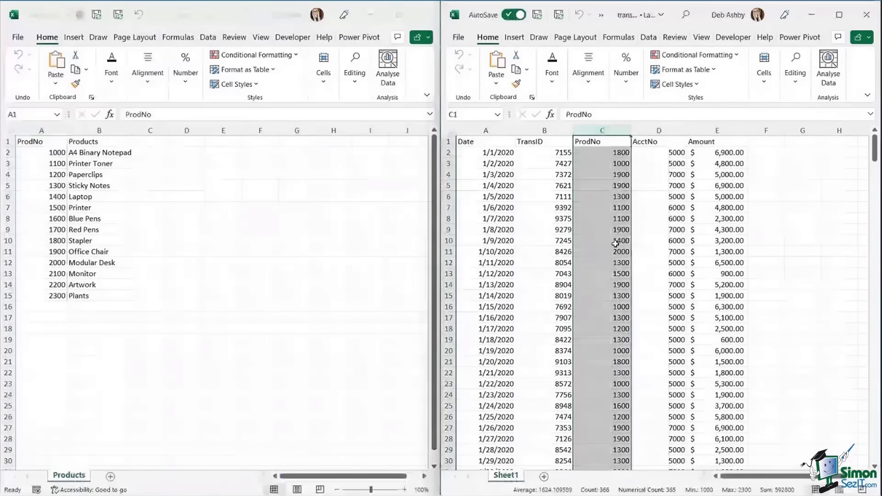
click(45, 131)
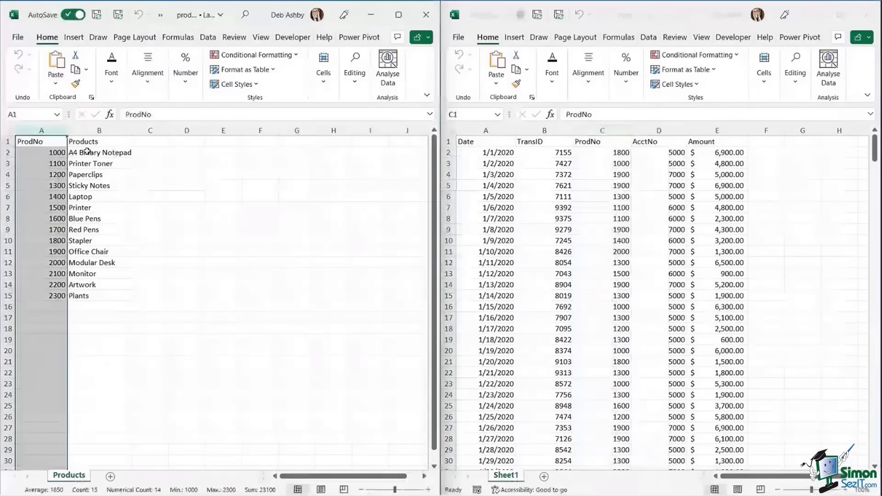
click(112, 152)
drag(112, 152, 112, 295)
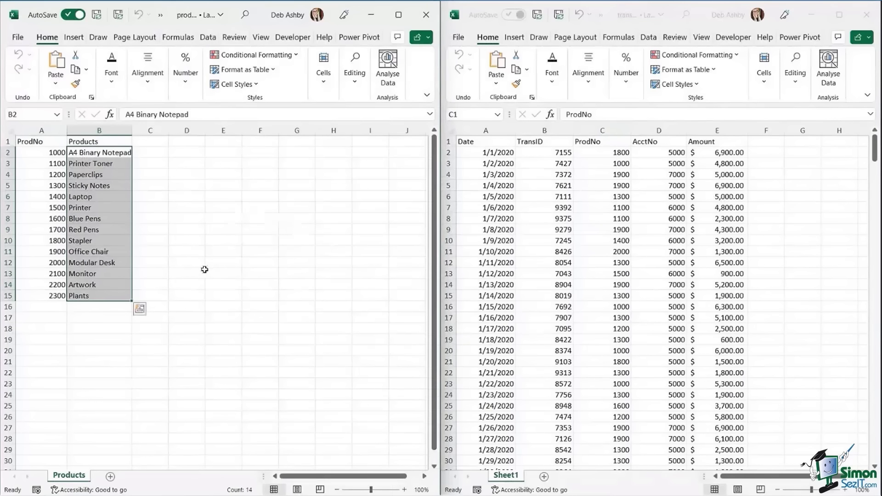
click(105, 152)
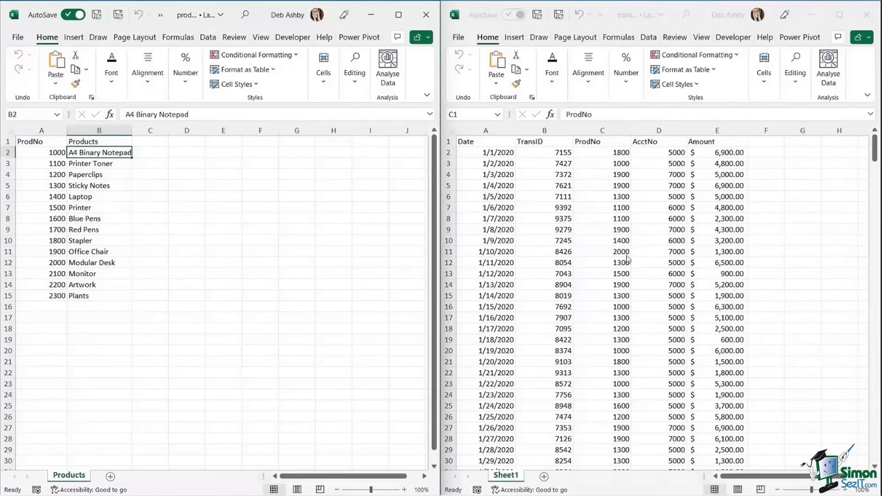
Close products.xlsx, the 2020 transaction workbook and the minimized accounts.xlsx.
click(87, 165)
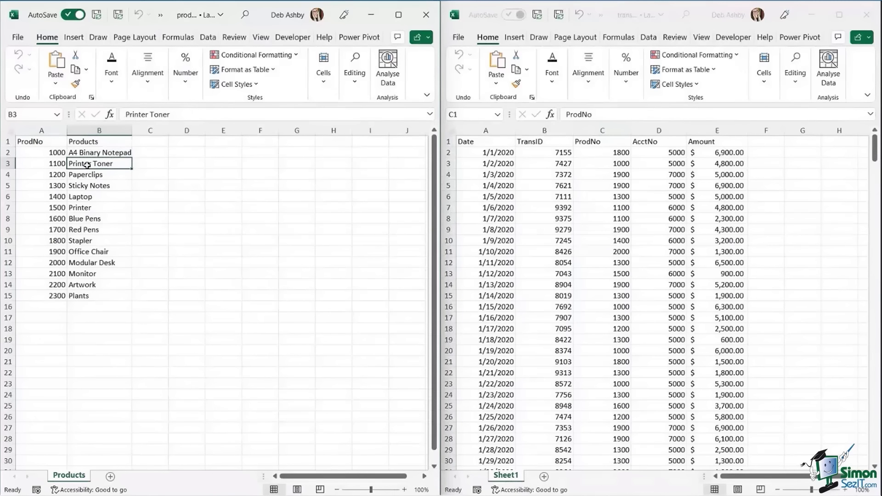
click(426, 14)
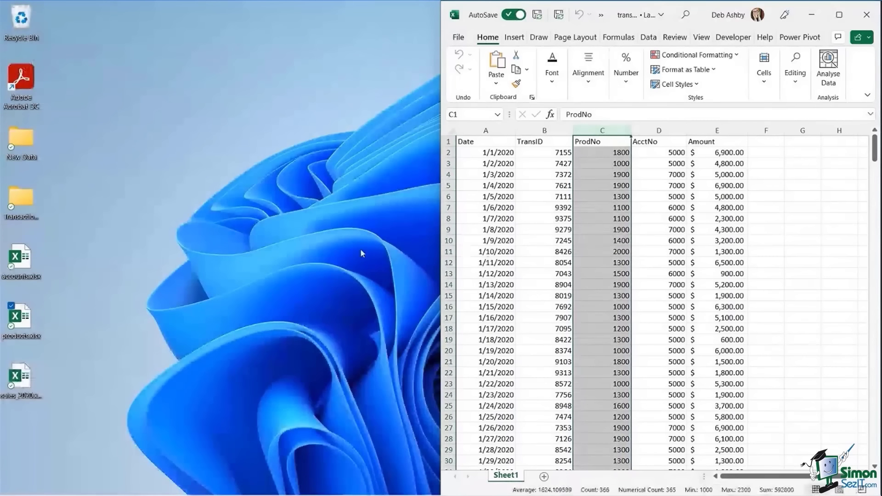
click(13, 305)
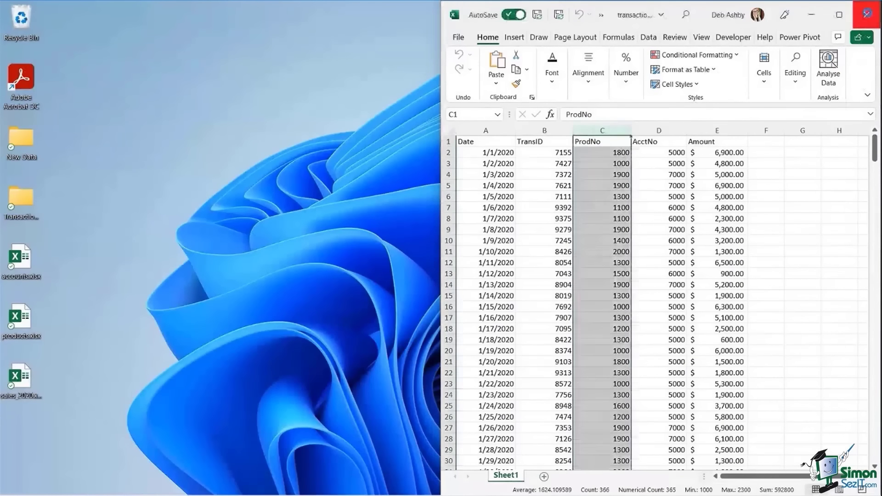
click(868, 16)
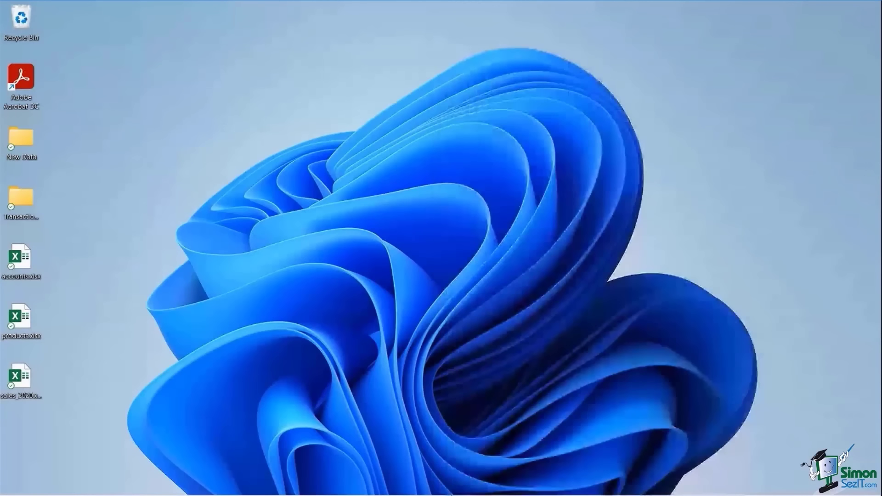
mouse_move(541, 483)
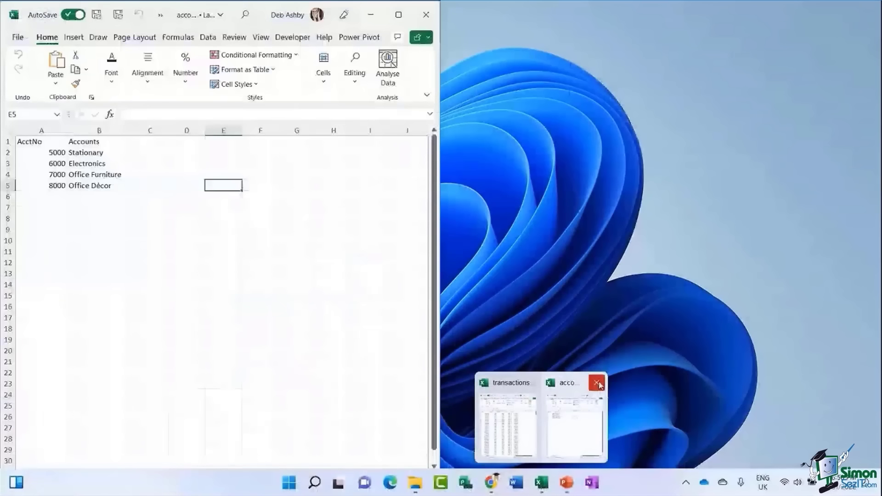
click(597, 384)
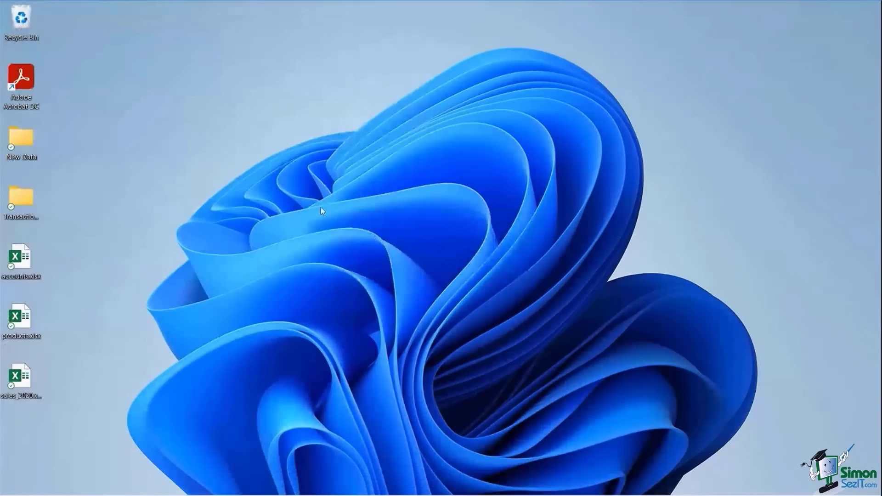
Open the Transaction_Data folder from the desktop to view the 2019 and 2020 transaction files, and reposition its window.
double_click(19, 200)
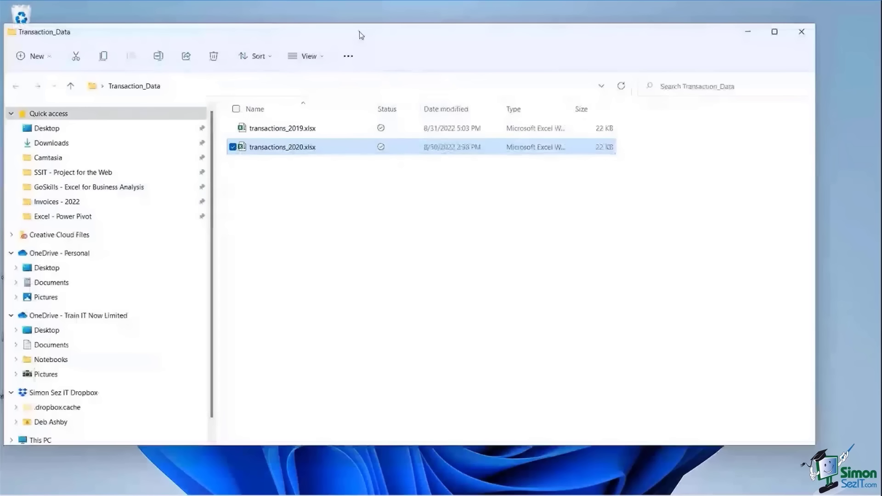
drag(359, 31, 385, 34)
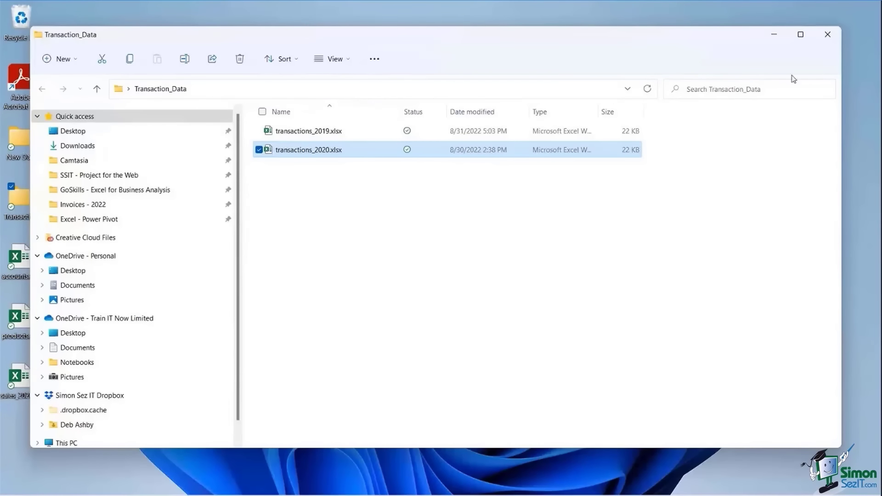
Close the Transaction_Data folder window, switch to Excel, and create a blank workbook in a maximized window.
click(830, 38)
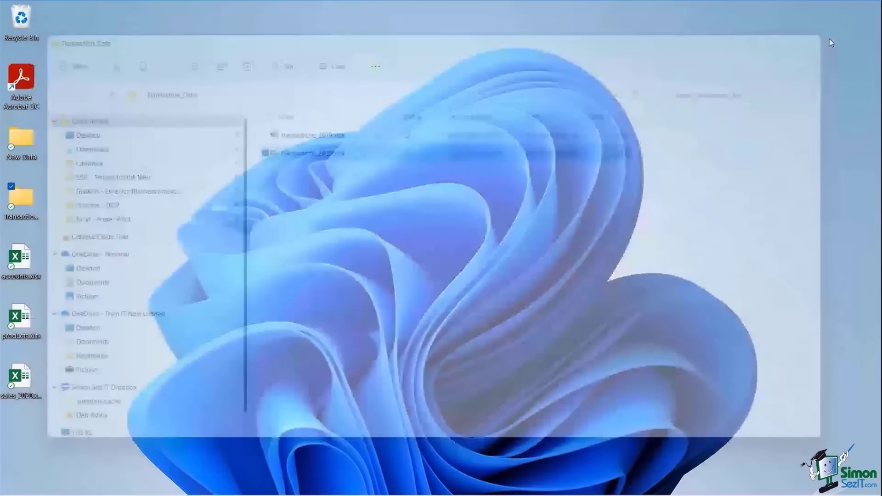
mouse_move(393, 495)
click(543, 486)
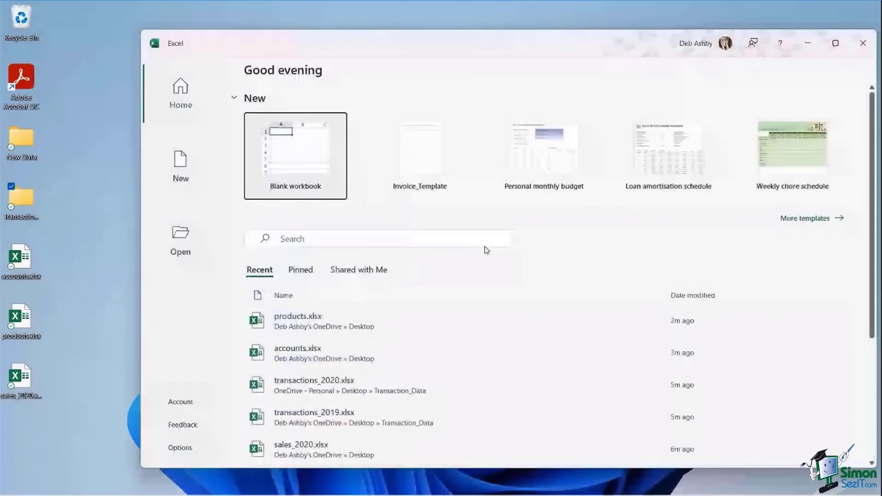
click(297, 161)
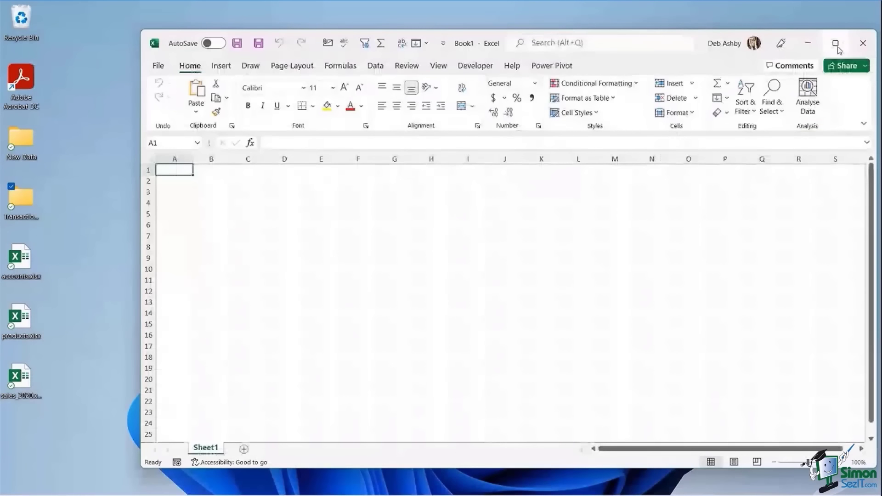
mouse_move(839, 49)
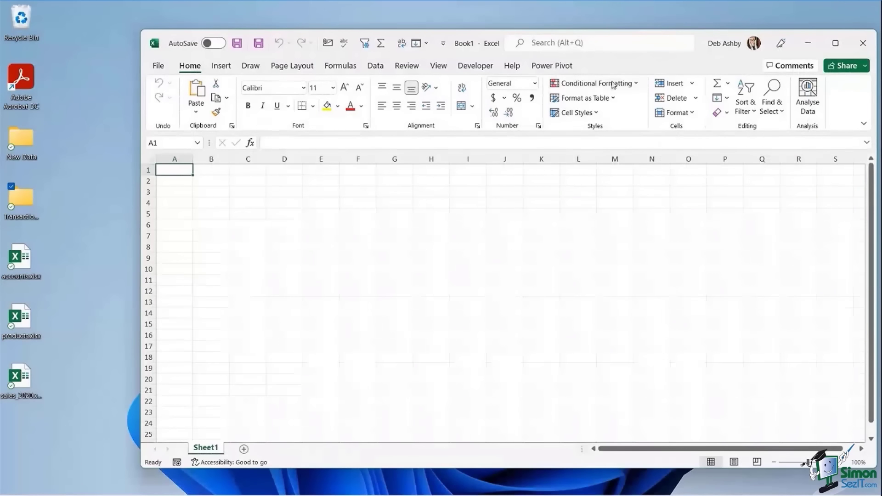
click(836, 44)
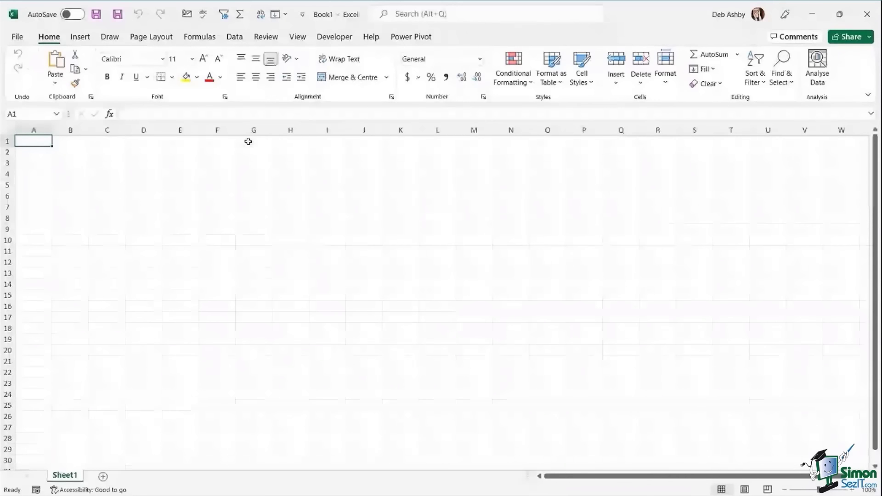
Import data from a folder, choosing the Transaction_Data folder on the Desktop as the source.
click(235, 38)
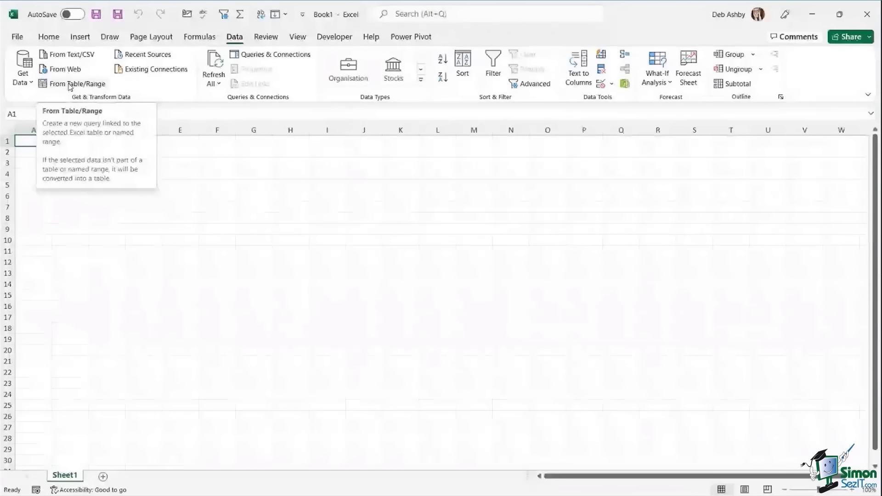
click(29, 84)
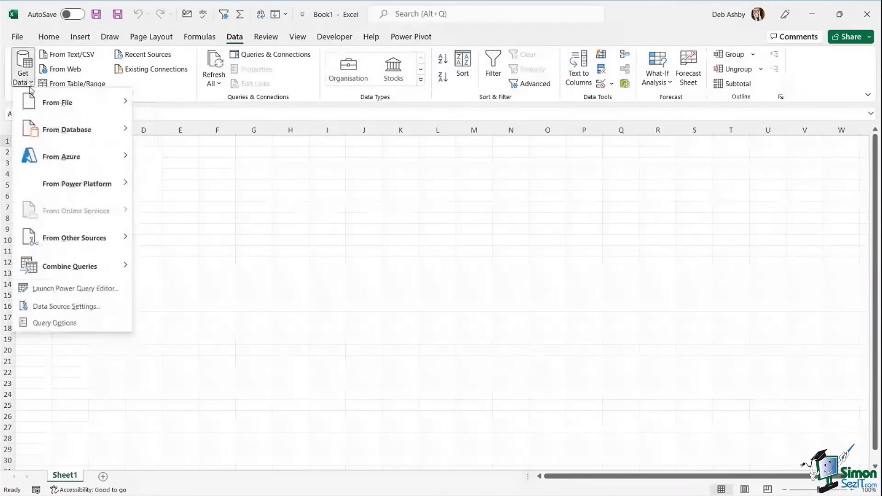
mouse_move(35, 104)
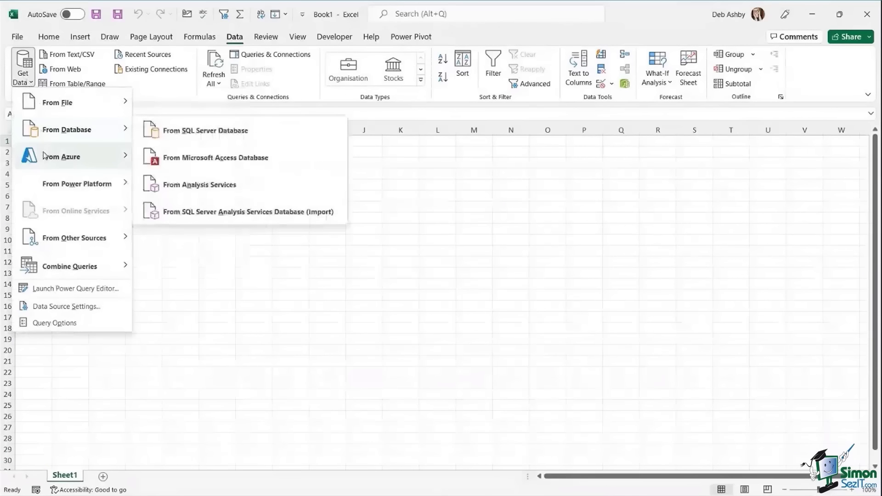
mouse_move(44, 155)
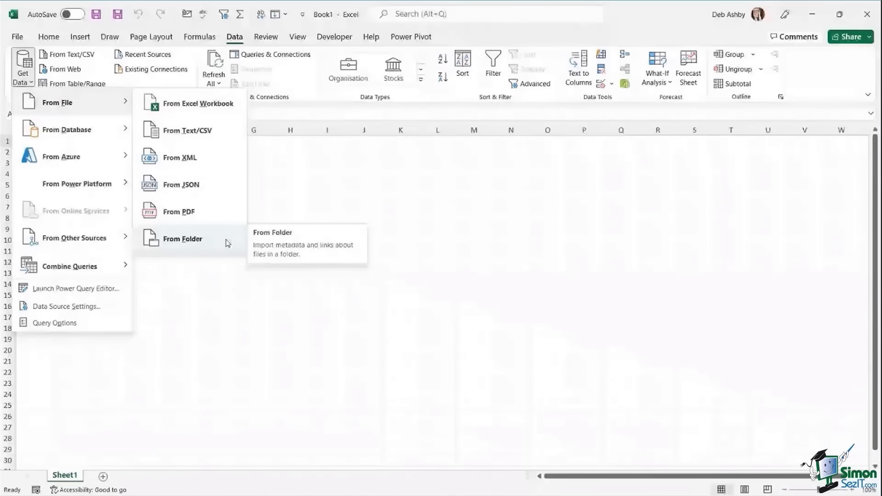
click(225, 240)
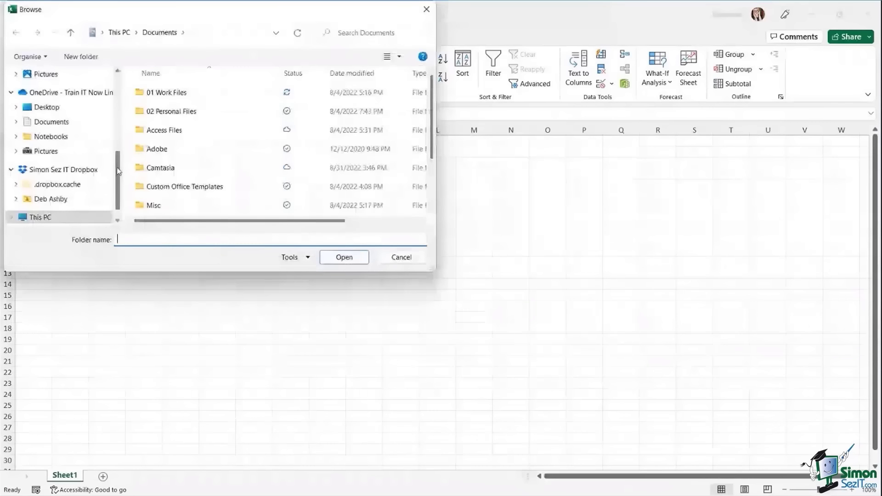
scroll(64, 95, up, 5)
click(63, 93)
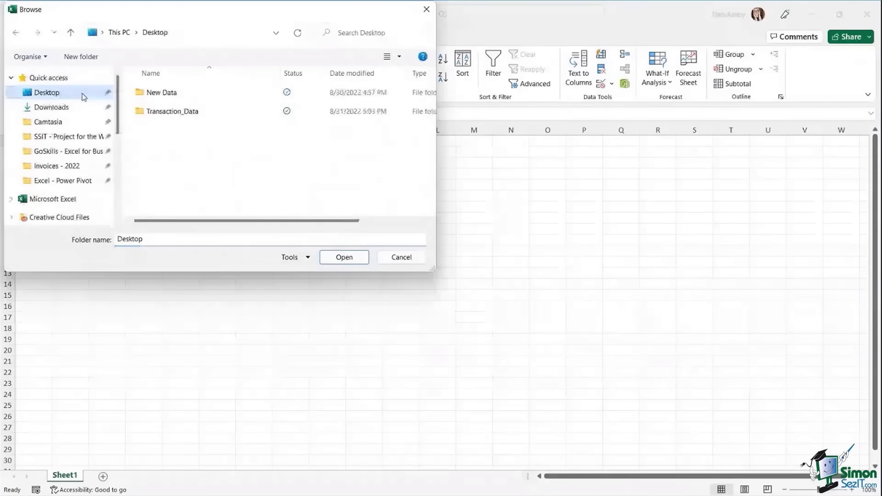
drag(206, 13, 306, 31)
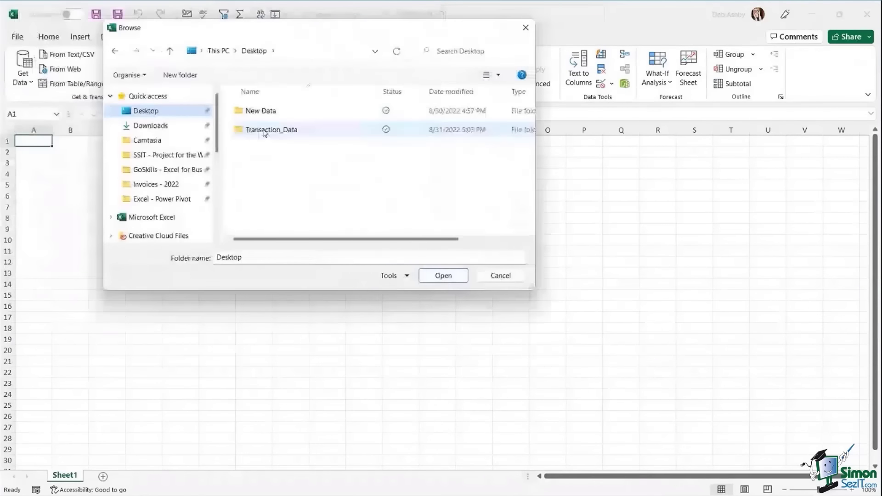
click(265, 133)
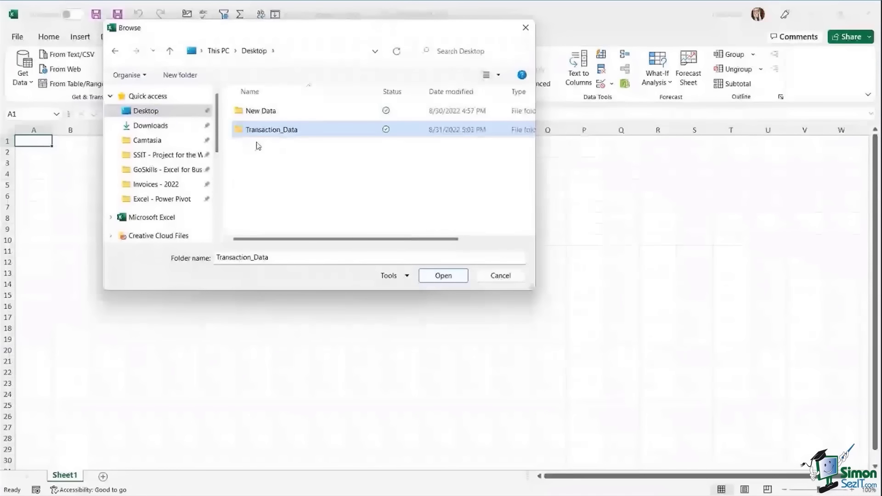
mouse_move(303, 132)
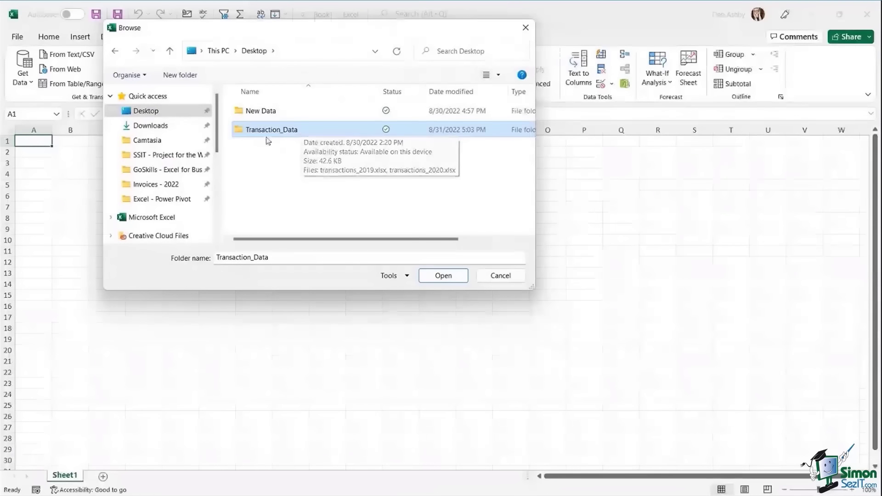
click(446, 277)
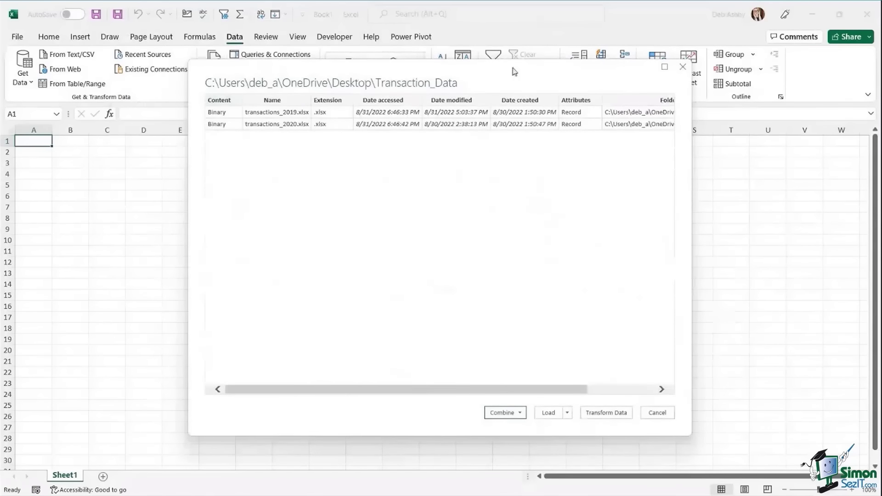
drag(514, 67, 477, 61)
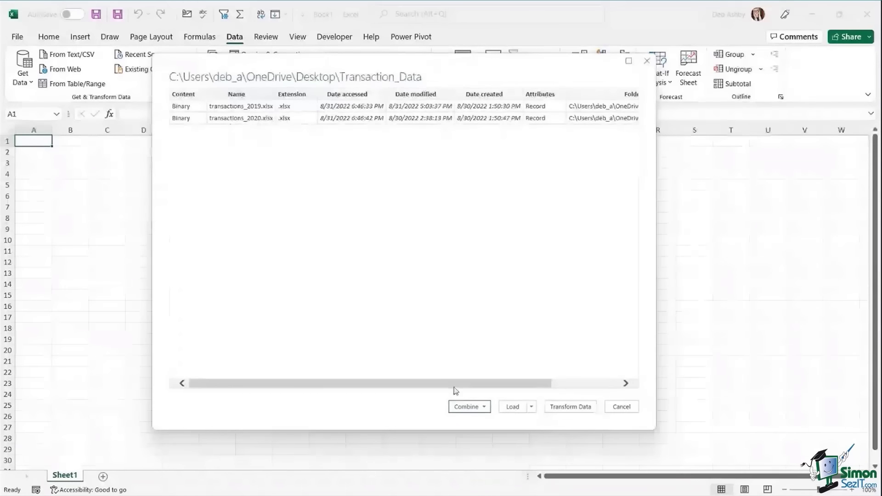
click(484, 408)
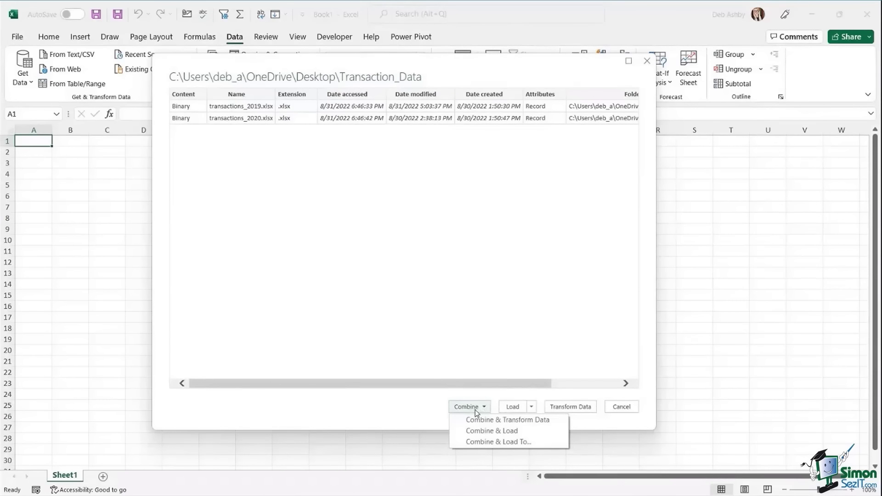
click(494, 349)
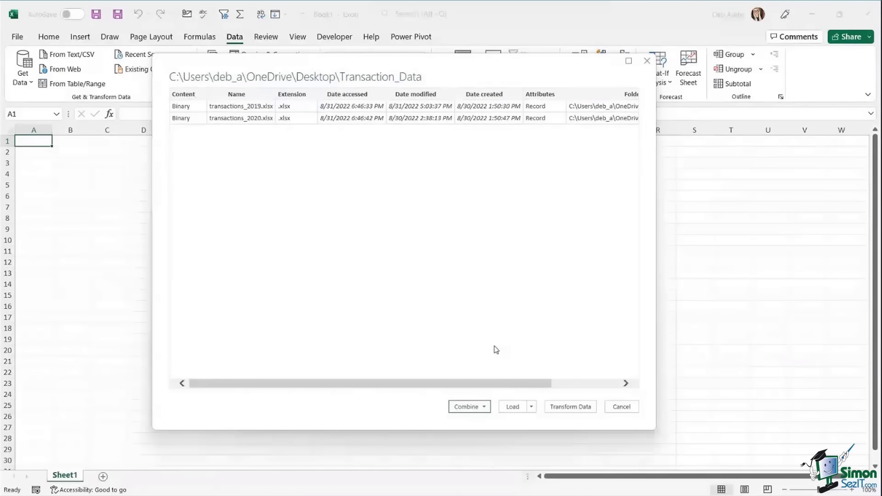
click(531, 408)
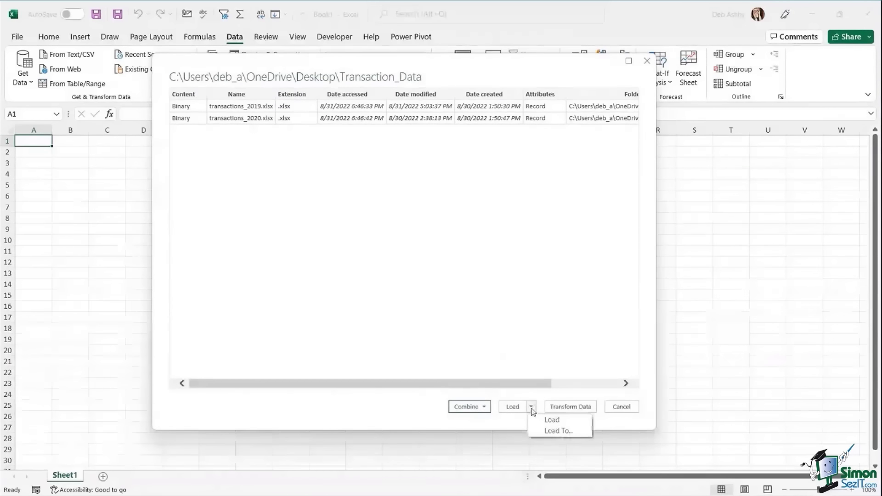
click(533, 321)
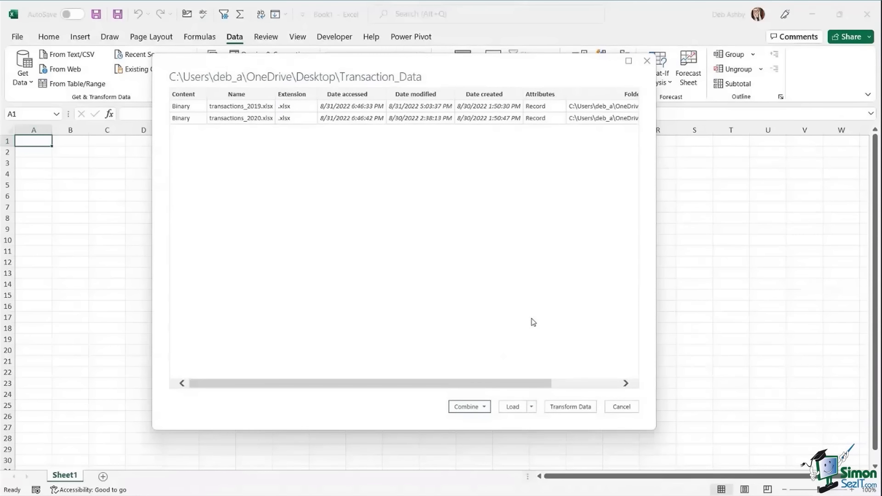
Open the folder's file list for transformation and combine the files in the Content column, extracting Sheet1 with the first file as sample.
click(570, 408)
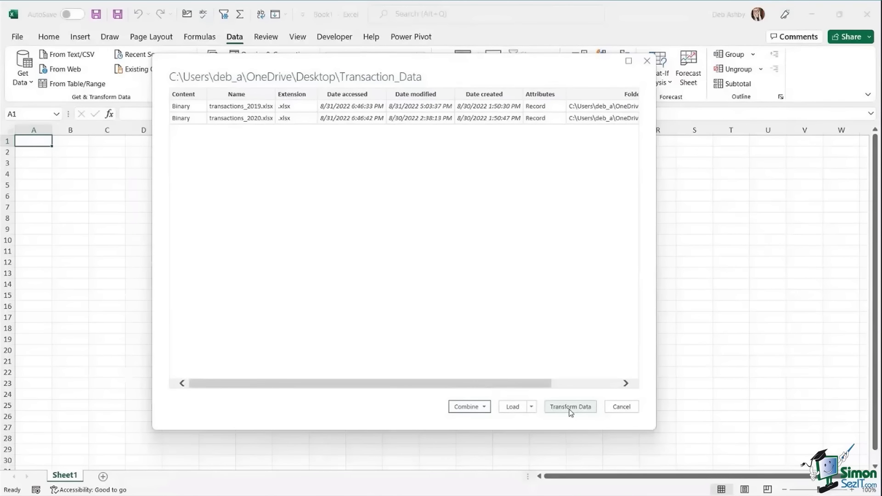
click(570, 408)
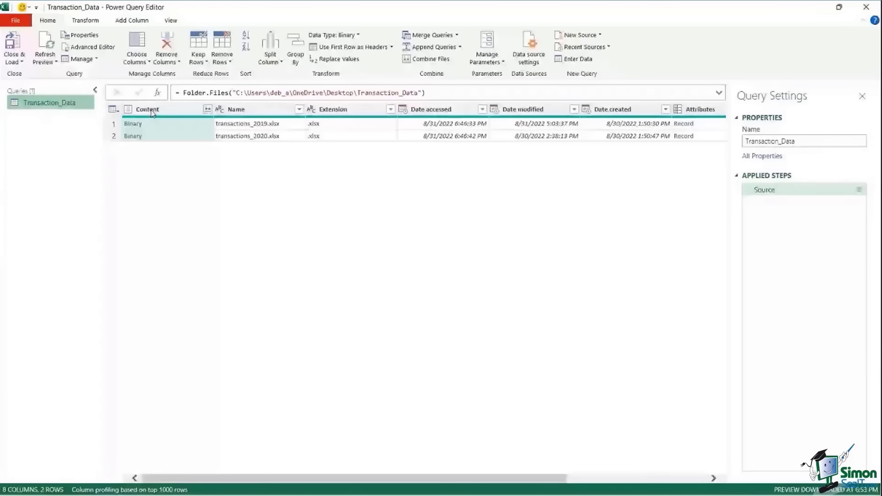
click(208, 109)
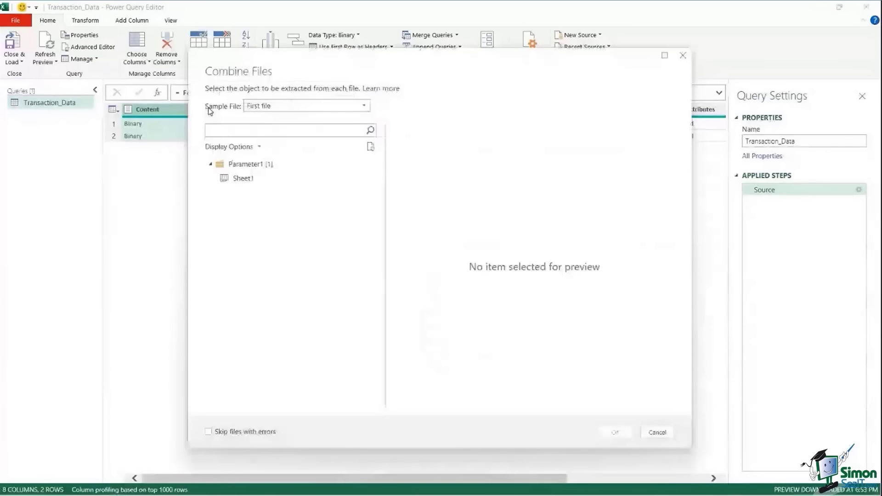
click(249, 180)
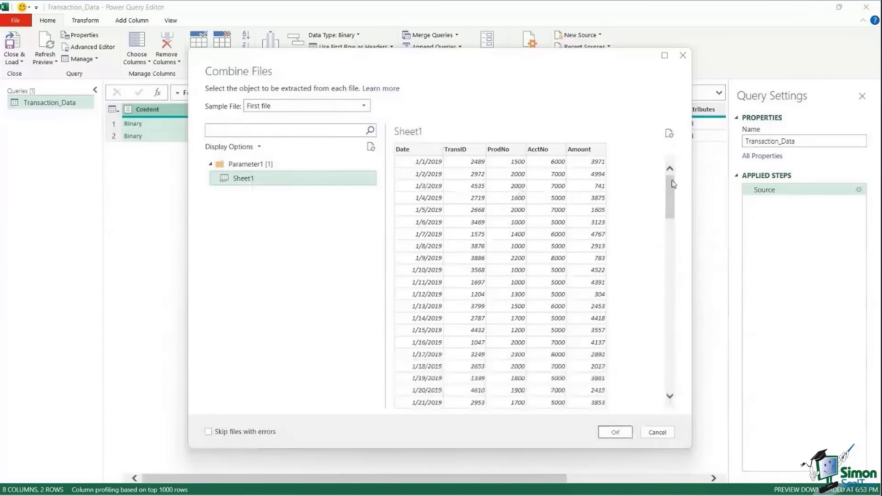
mouse_move(672, 180)
mouse_down()
mouse_move(670, 210)
mouse_move(666, 176)
mouse_up()
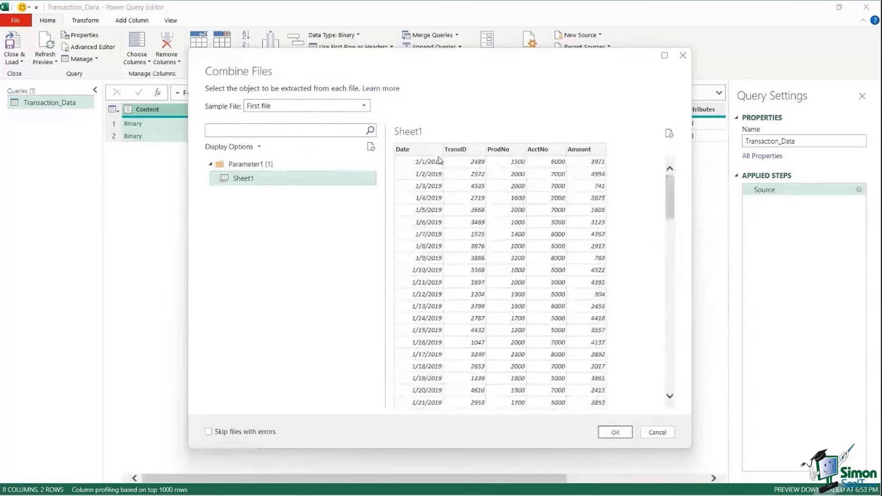
click(616, 434)
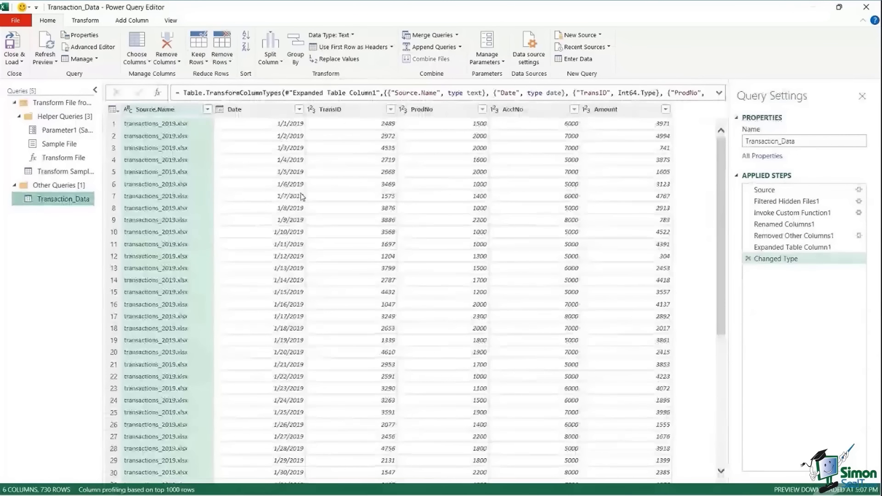
Remove the Source.Name column from the combined transactions and set the Amount column's data type to Currency.
scroll(302, 197, down, 8)
scroll(302, 197, up, 8)
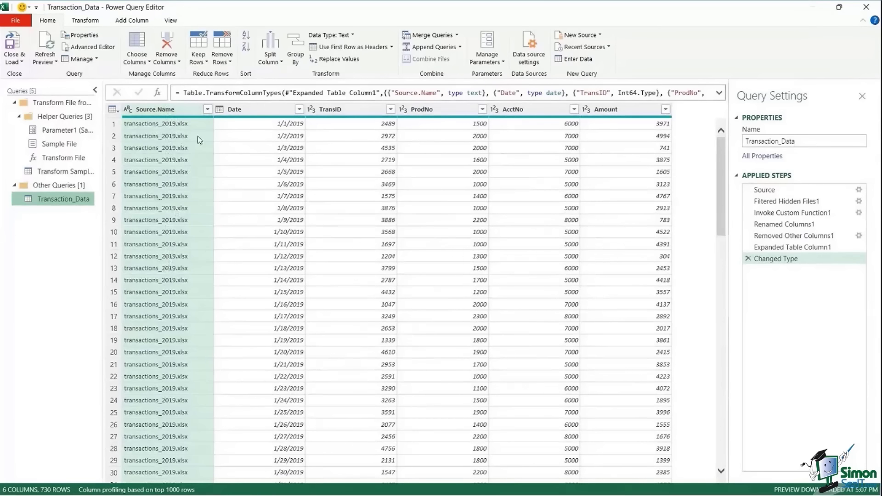
scroll(155, 174, down, 2)
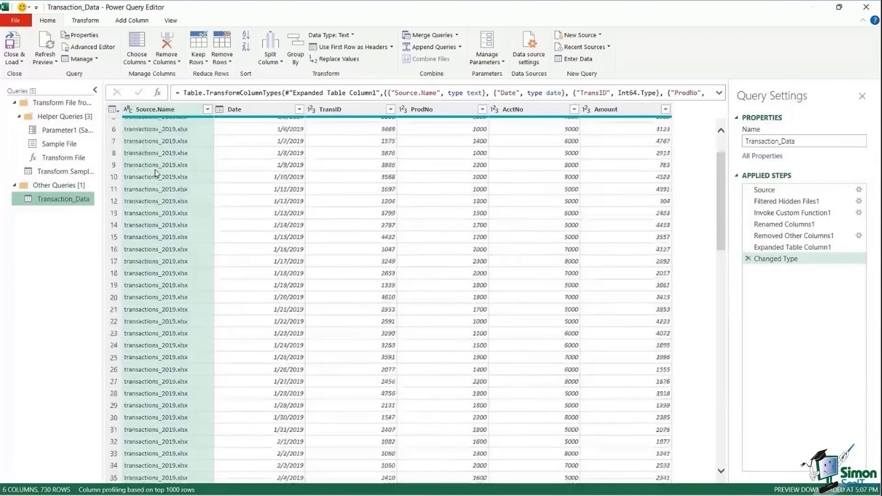
scroll(156, 173, up, 2)
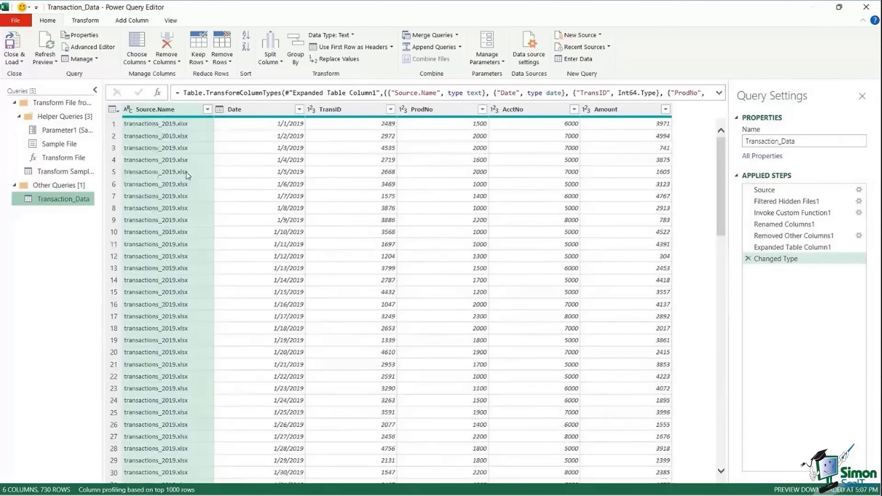
right_click(177, 115)
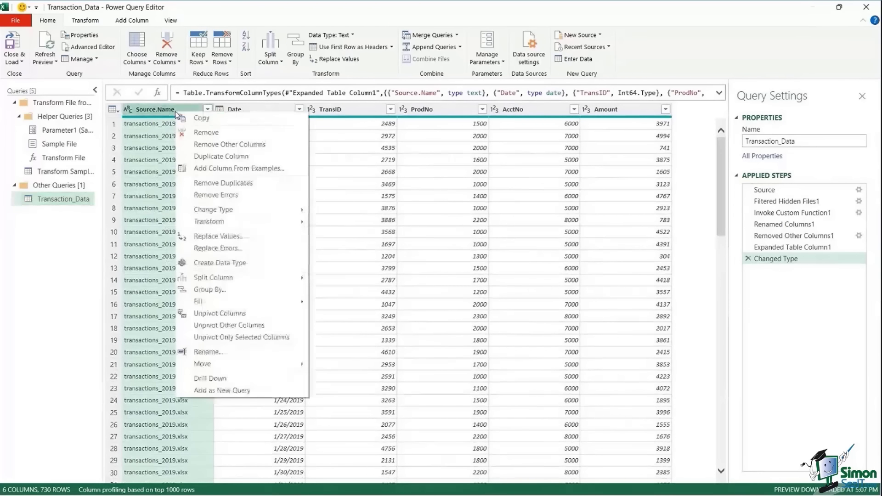
key(Escape)
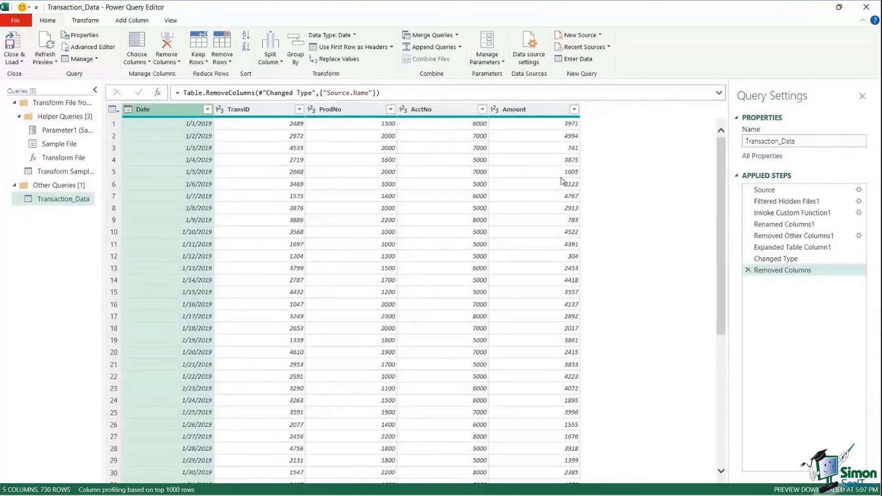
click(496, 109)
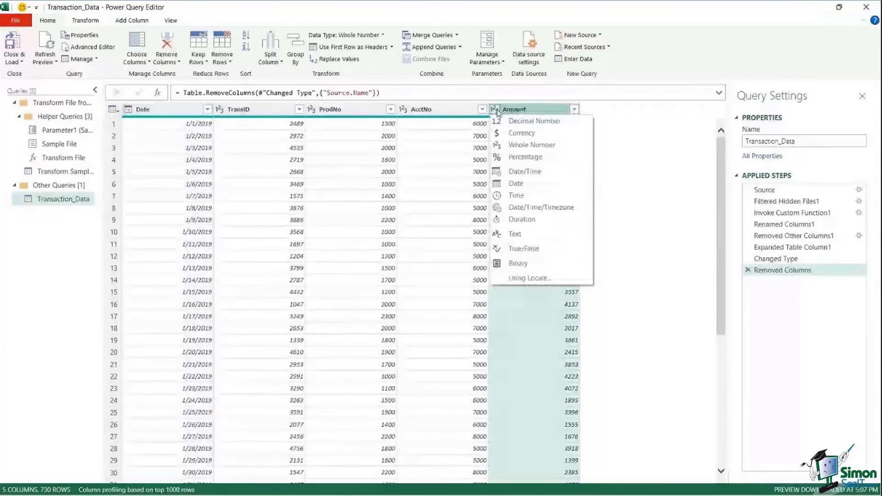
click(522, 134)
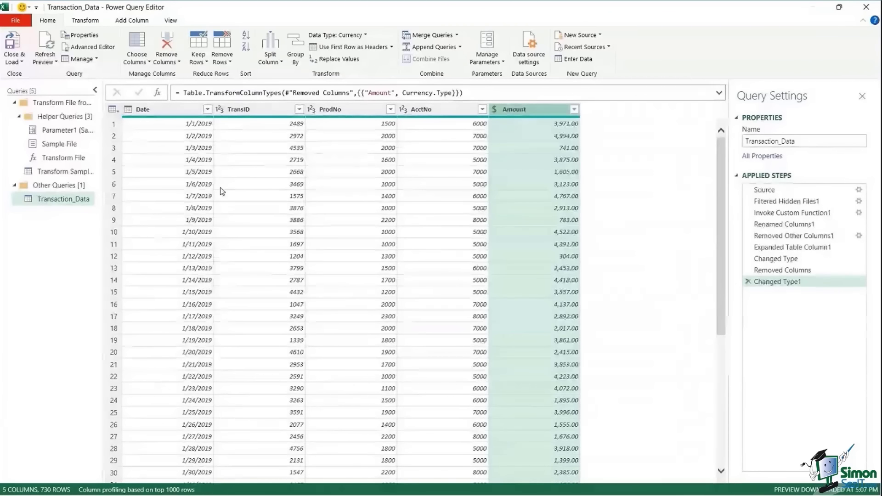
Load the Transaction_Data query as a table on a new worksheet and add it to the data model.
click(23, 64)
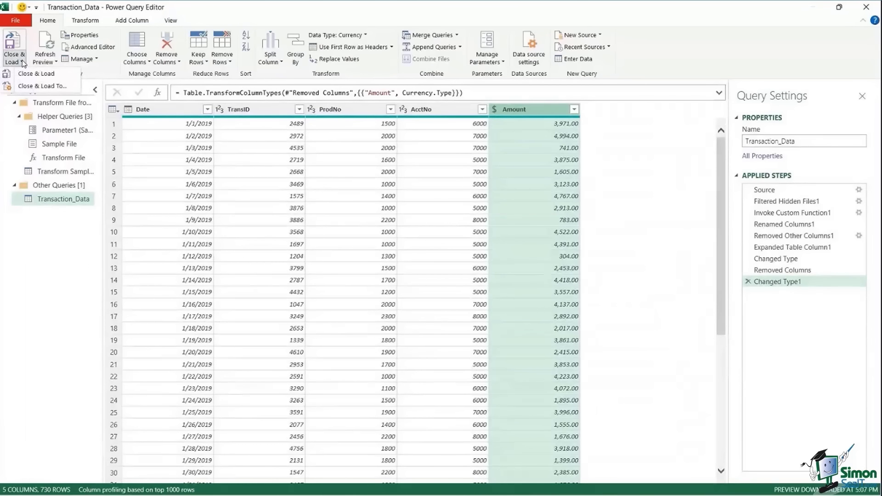
click(30, 89)
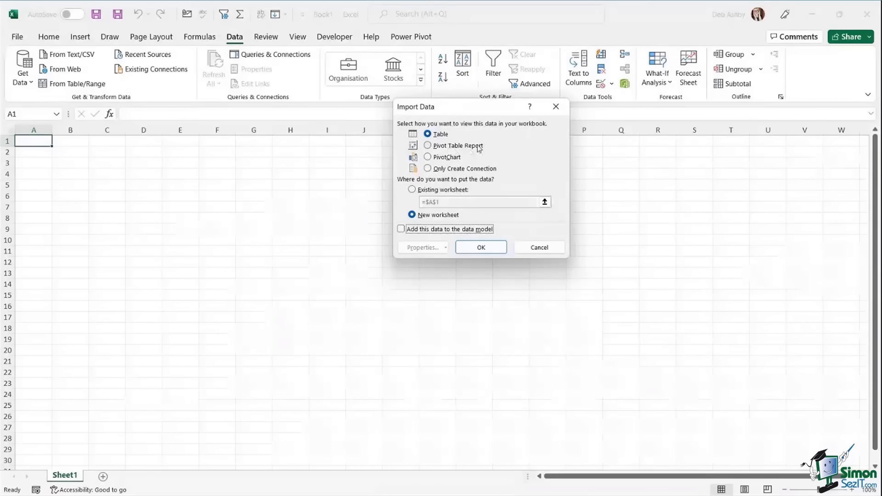
click(400, 229)
click(481, 247)
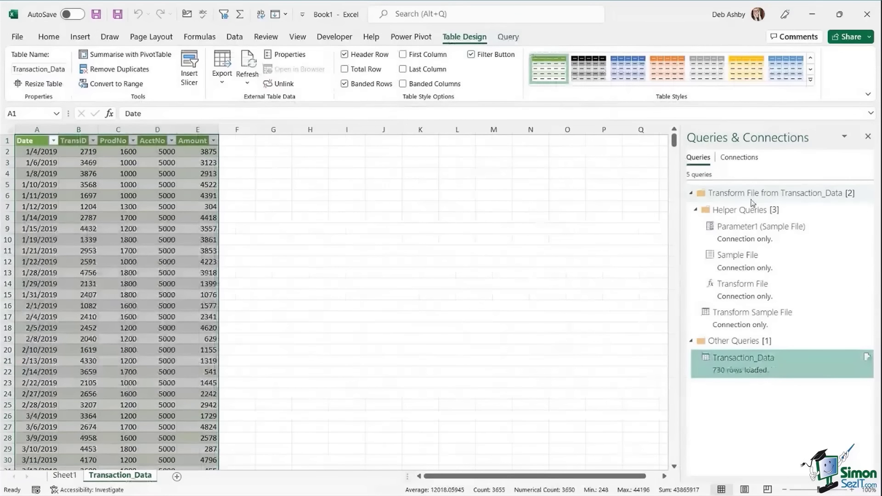
Preview the Transaction_Data query and check which years the loaded table's Date column covers, without applying a filter.
mouse_move(715, 377)
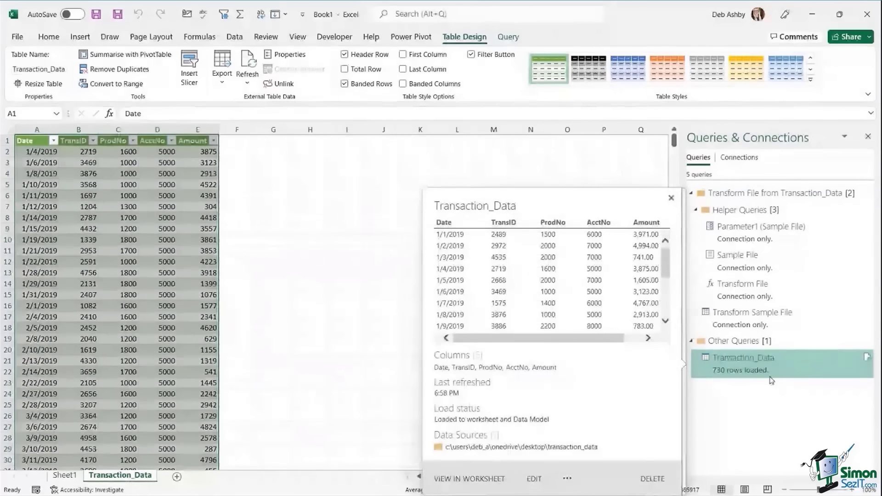
click(109, 203)
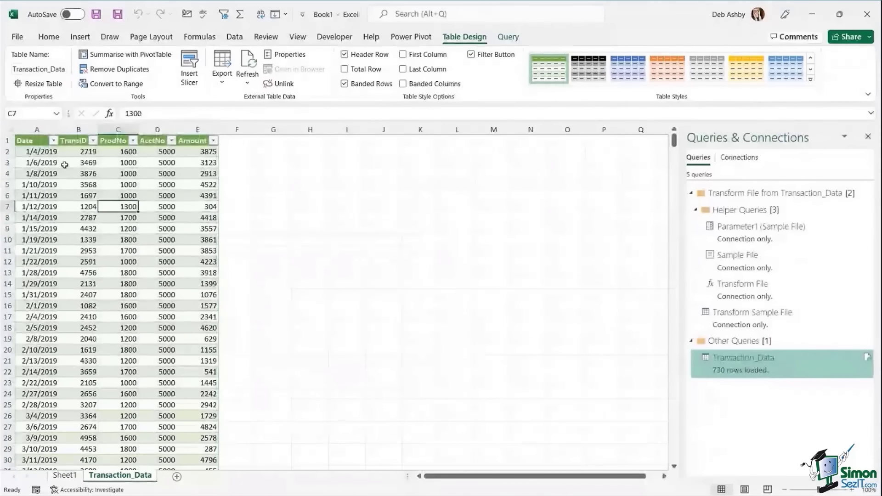
click(53, 141)
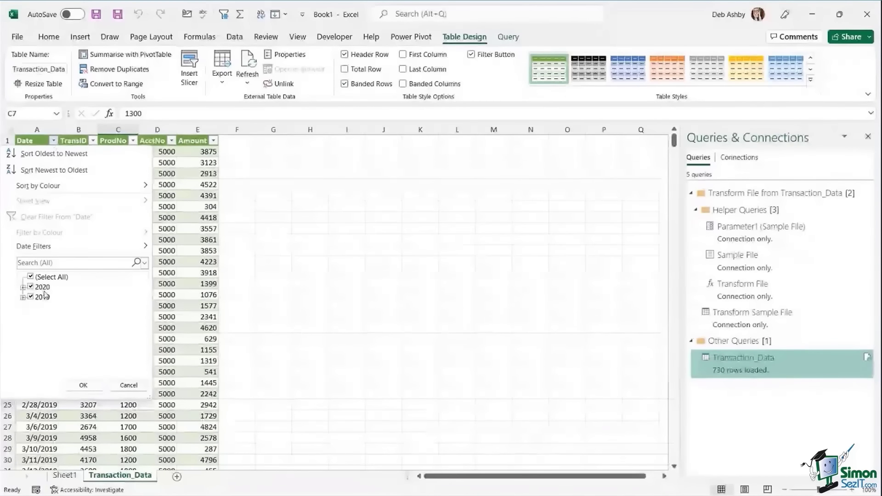
click(129, 386)
click(130, 249)
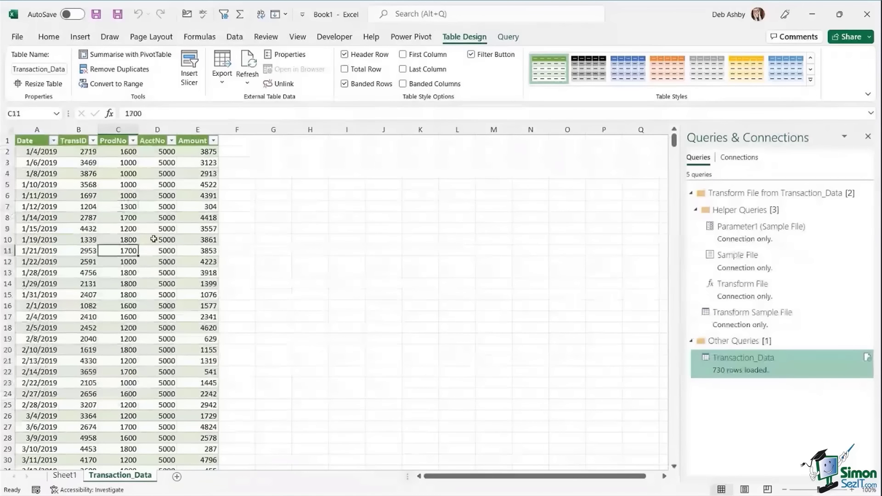
click(144, 211)
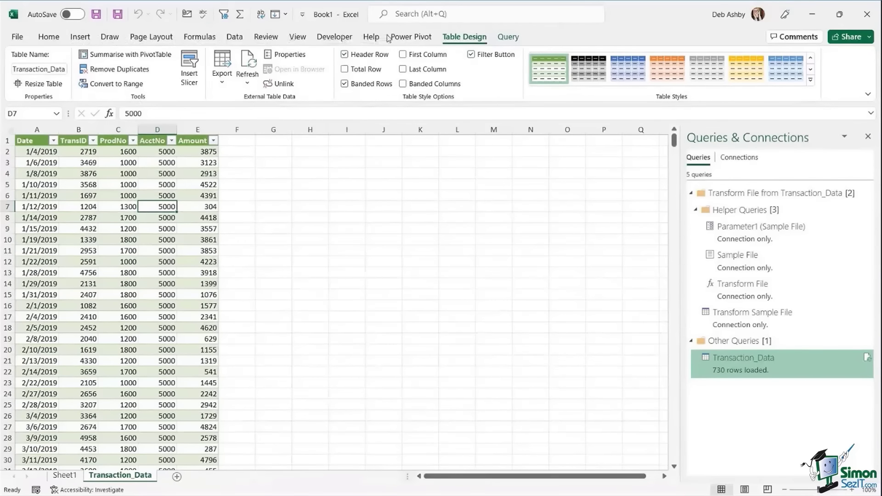
Check in Excel's ribbon customisation options that the Power Pivot tab is enabled, leaving it ticked.
click(421, 38)
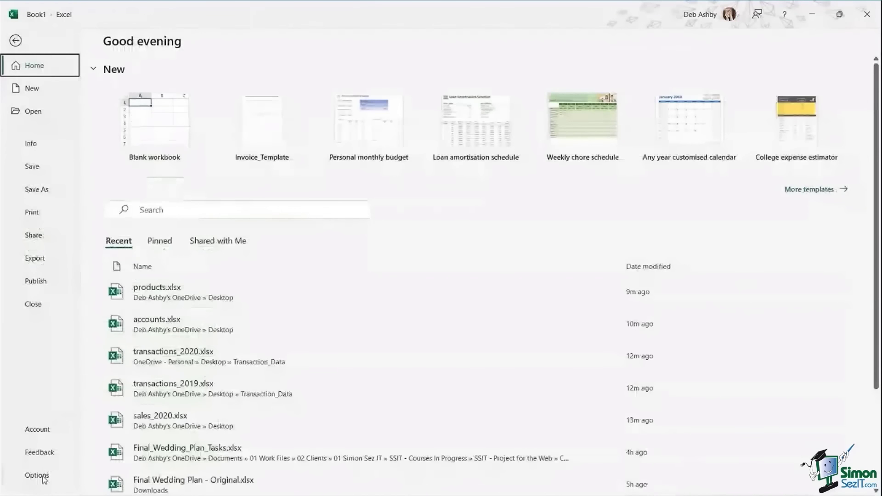
click(44, 478)
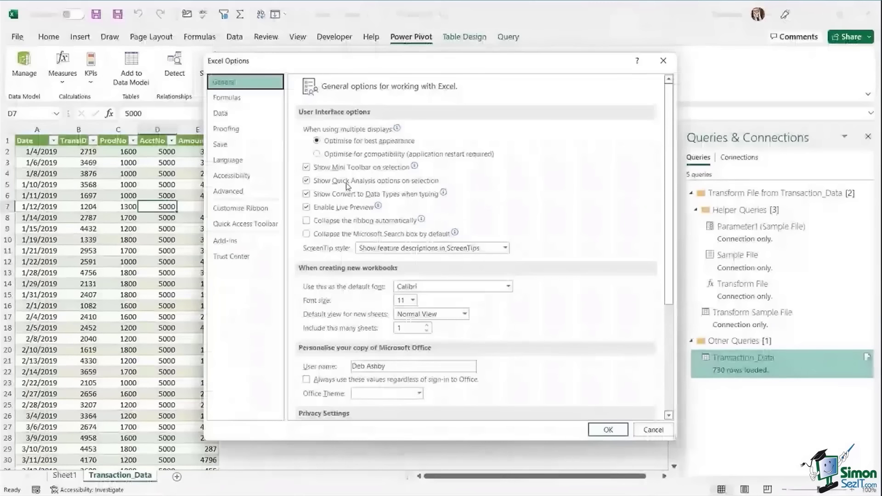
click(226, 210)
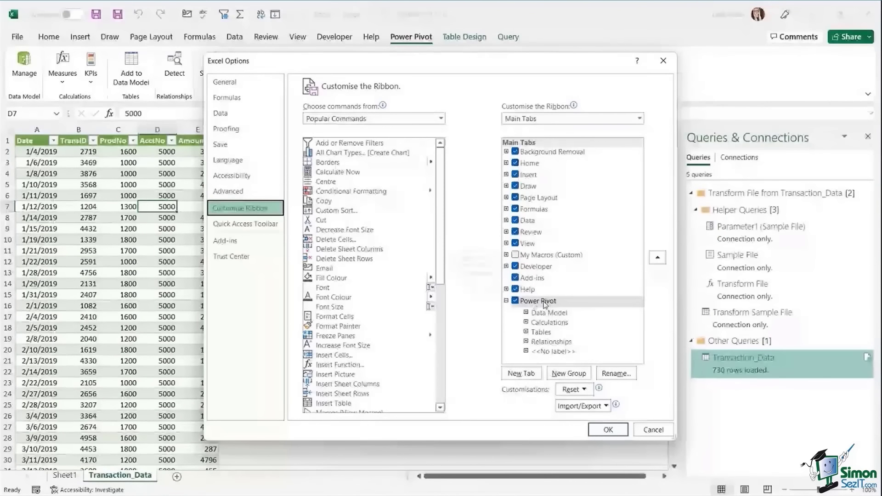
click(515, 301)
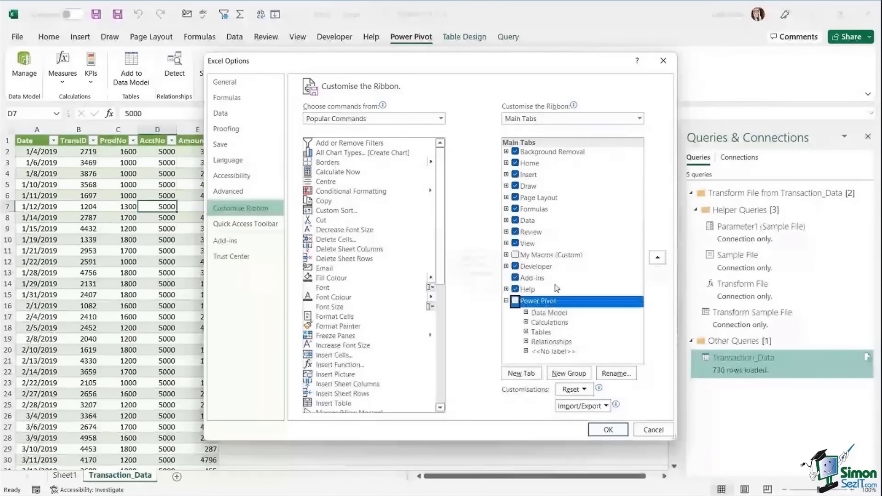
click(516, 301)
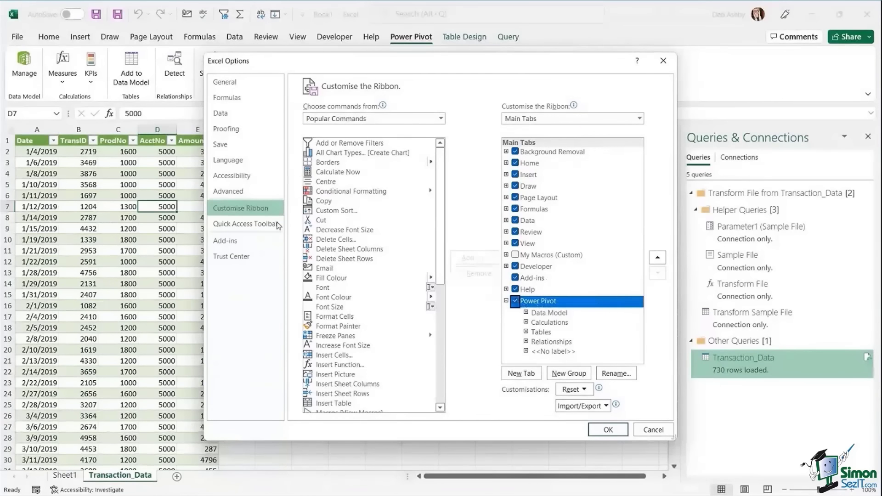
Check in the COM Add-ins list that Microsoft Power Pivot for Excel is enabled, and accept the dialog.
click(238, 244)
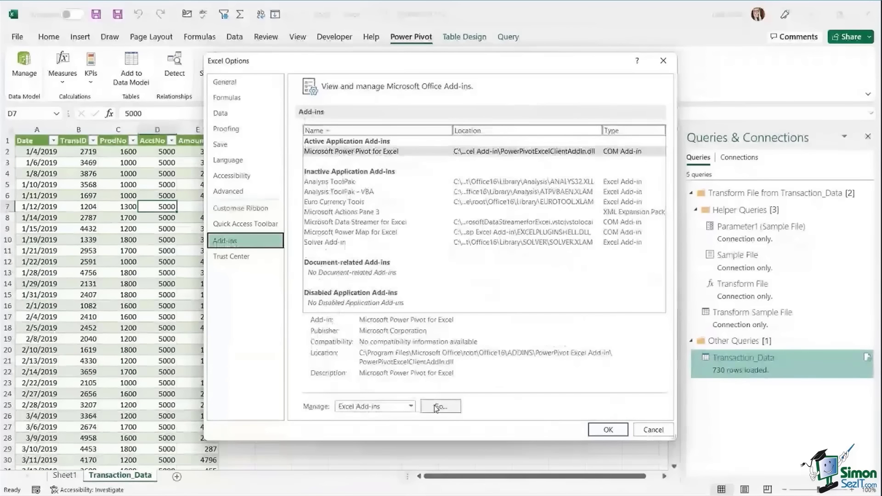
click(411, 407)
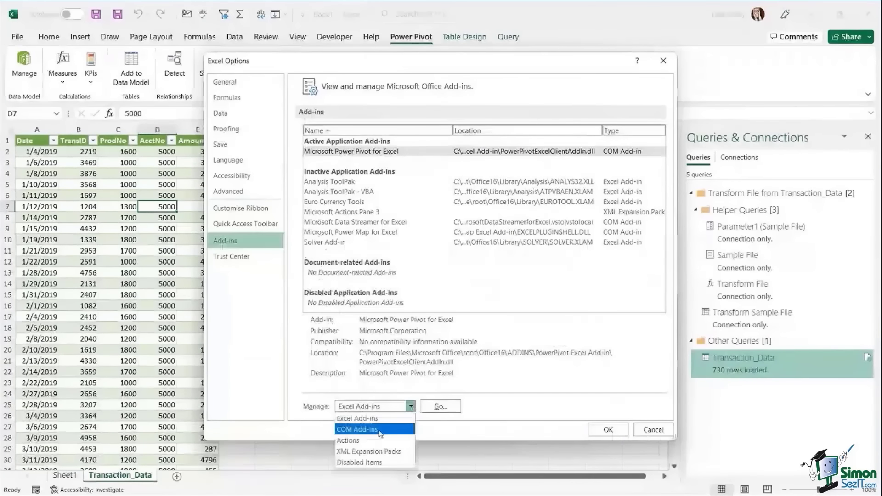
click(380, 430)
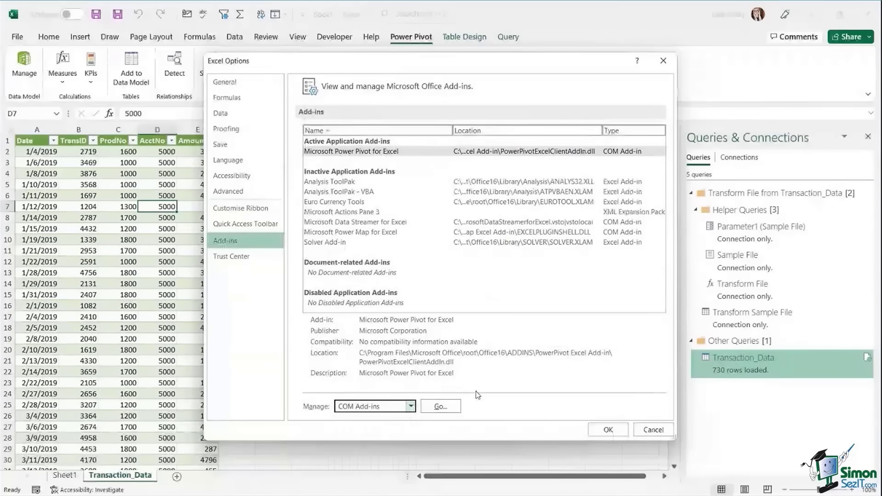
click(440, 406)
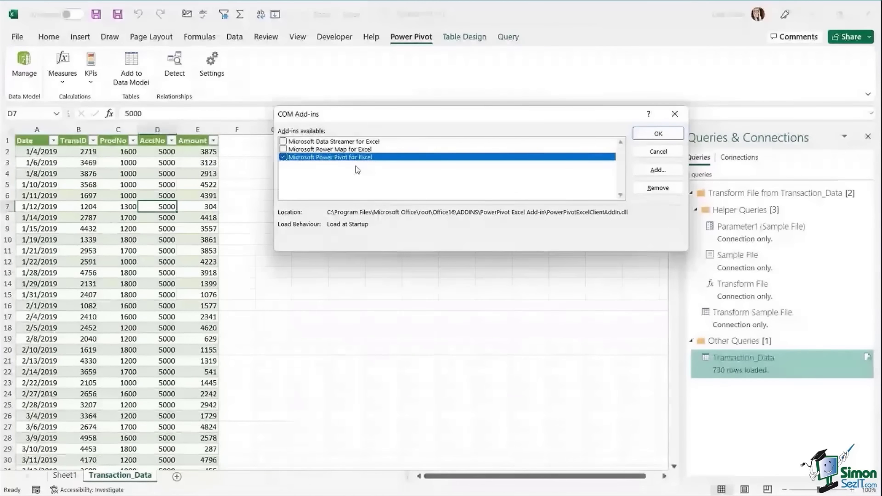
click(659, 136)
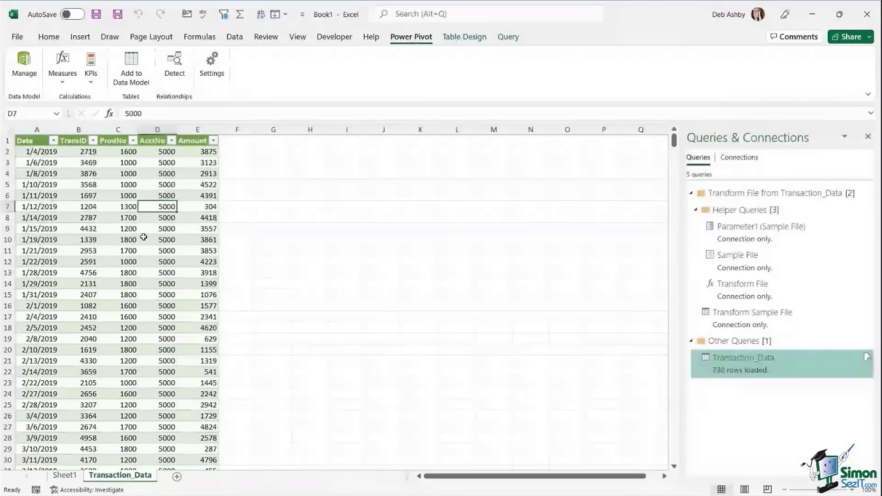
key(Down)
key(Down)
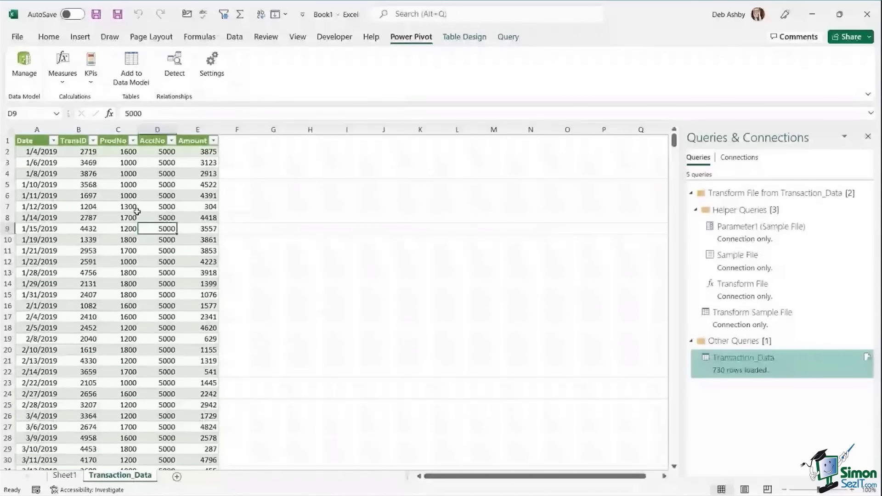
click(117, 186)
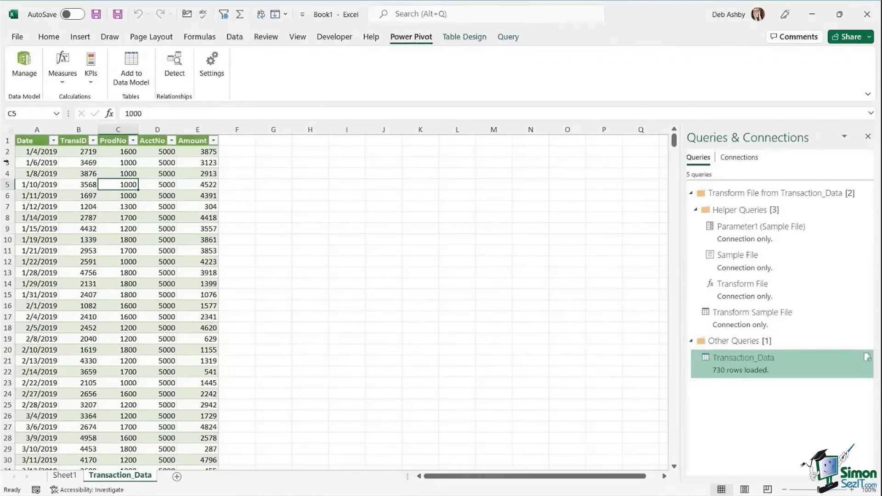
Open the data model in the Power Pivot window and start a table import with Excel File as the data source.
click(24, 76)
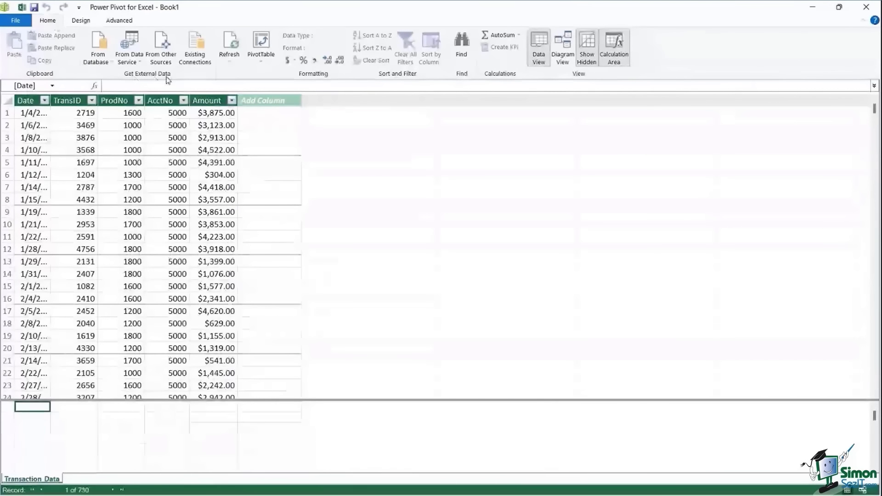
click(160, 49)
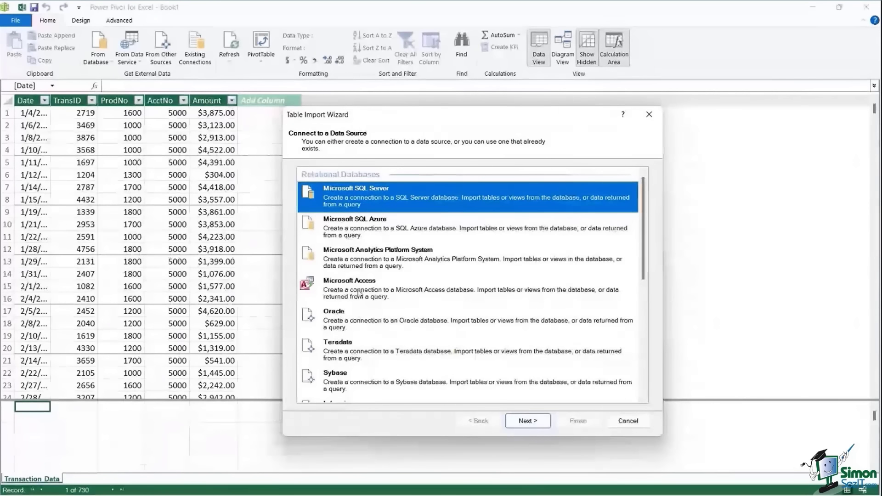
scroll(643, 210, down, 1)
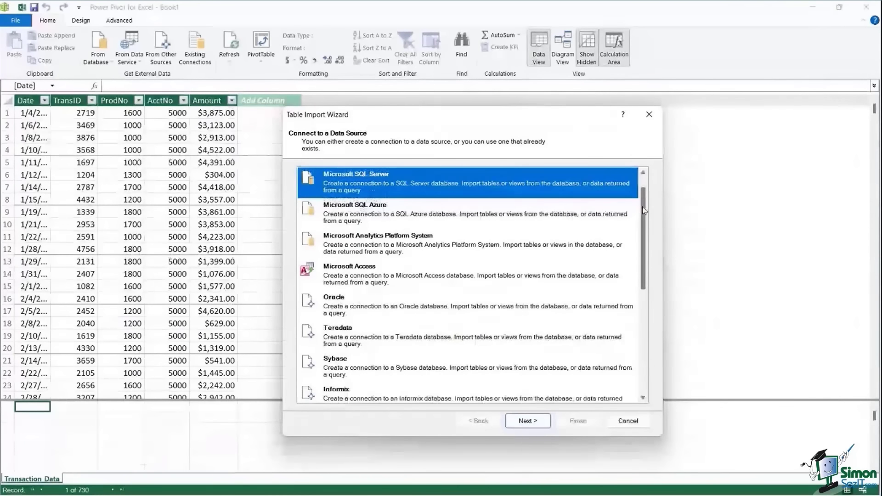
drag(644, 211, 643, 318)
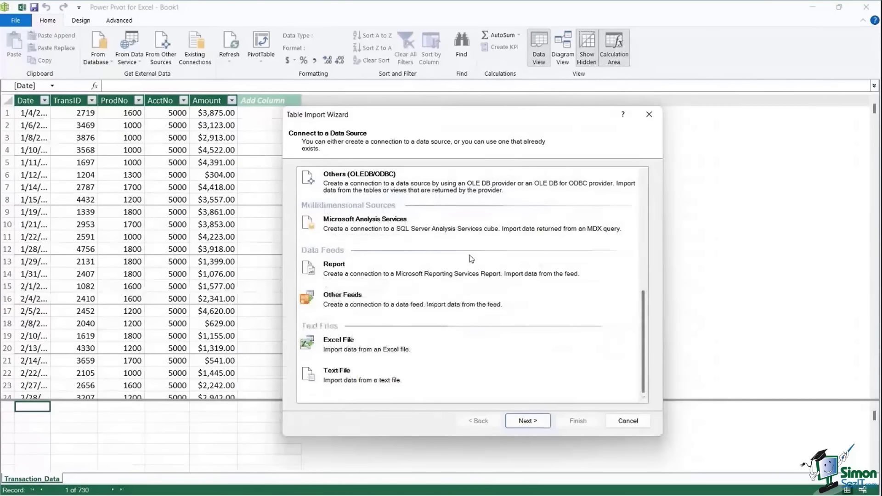
click(347, 347)
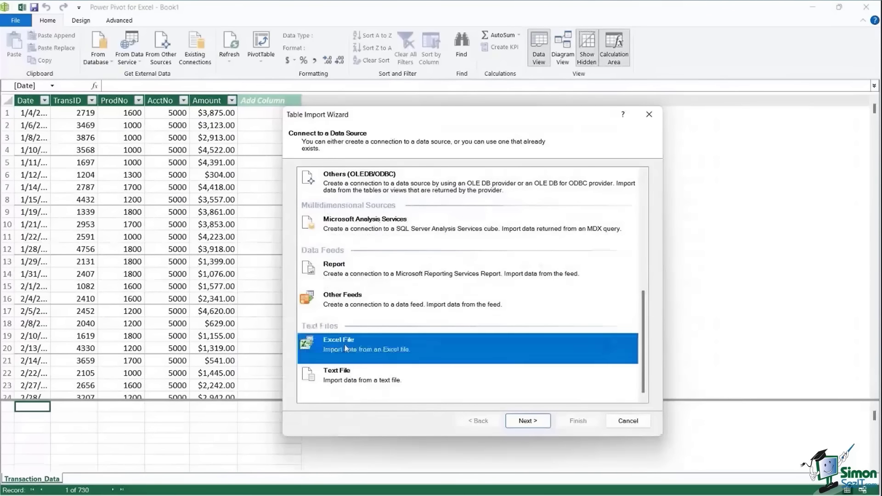
click(531, 420)
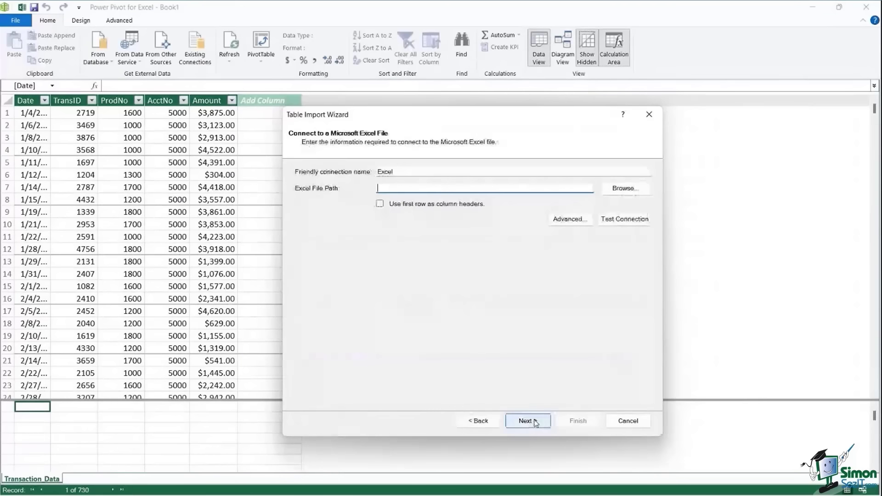
Import Sheet1 of accounts.xlsx from the Desktop into the data model, using the first row as column headers.
click(622, 189)
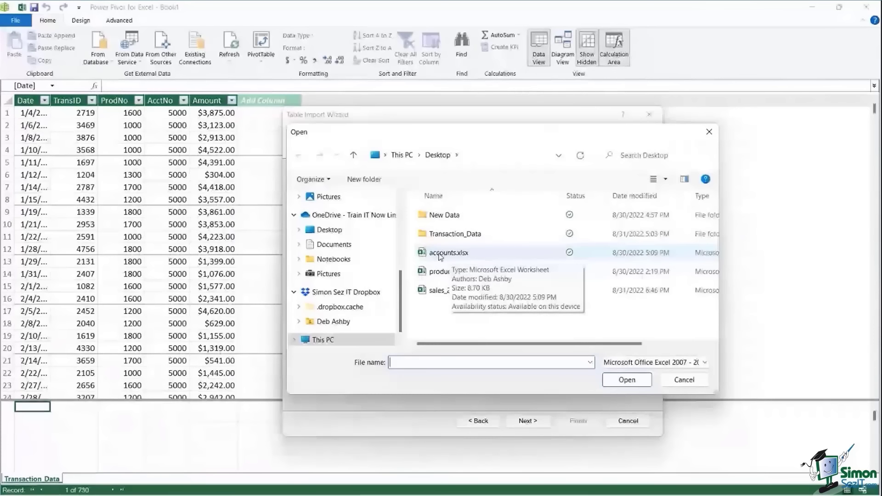
click(440, 254)
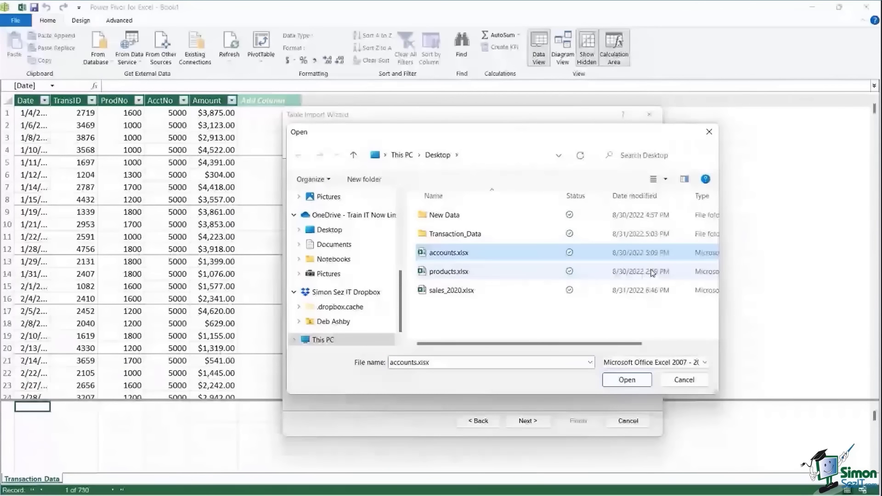
click(625, 380)
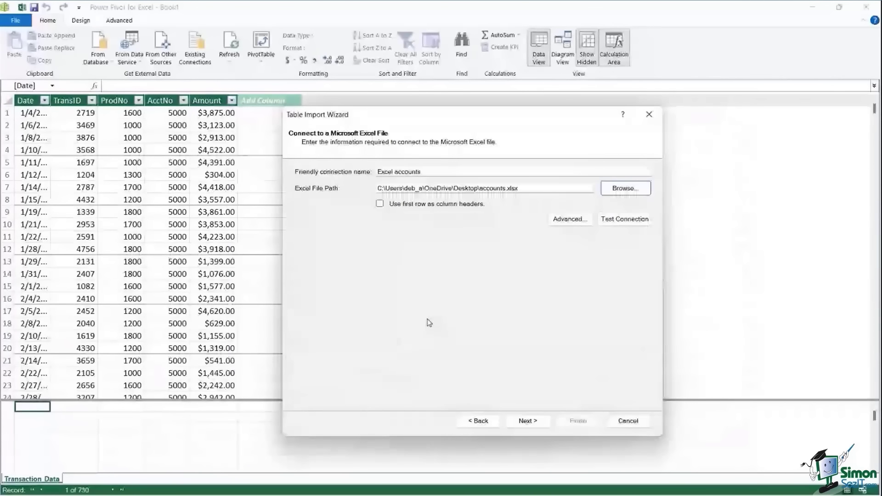
click(380, 204)
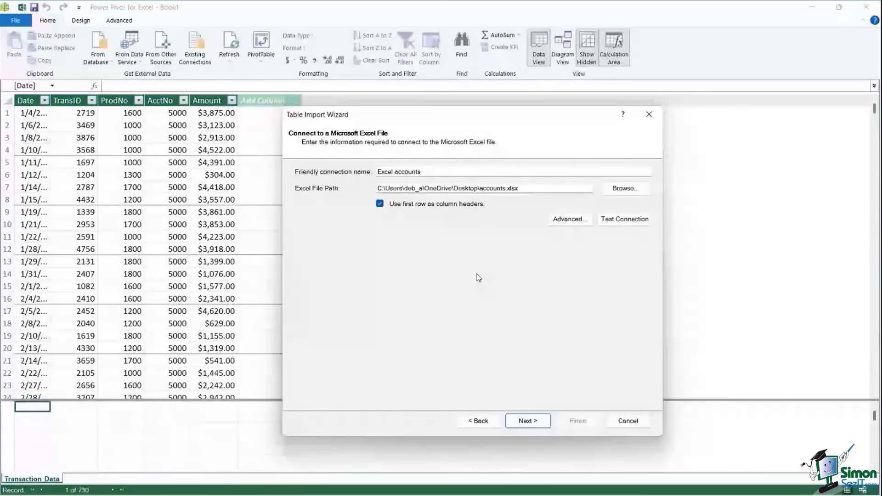
click(535, 422)
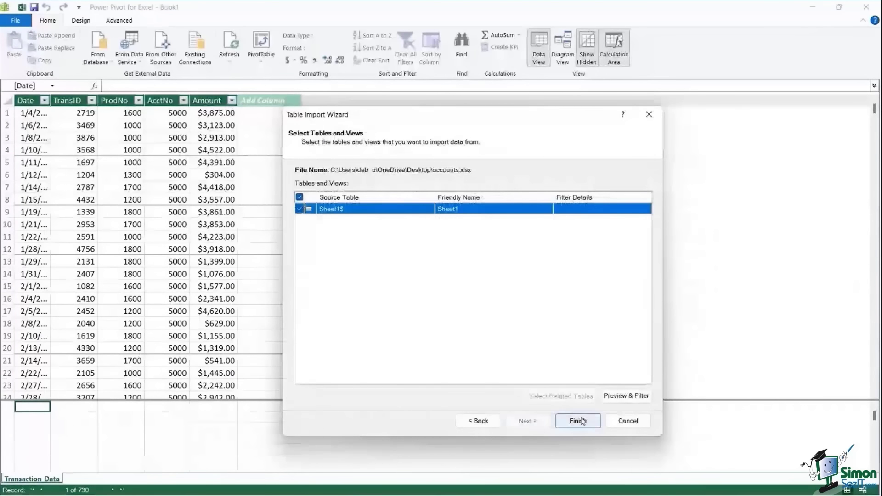
click(579, 421)
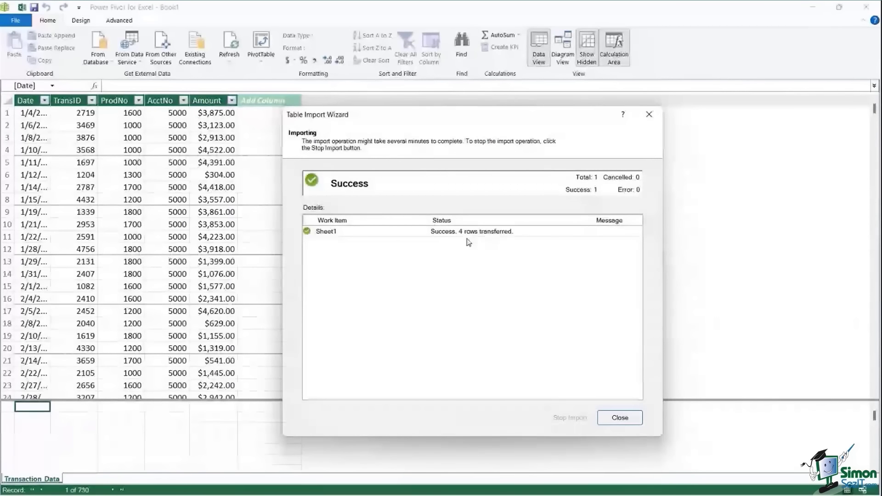
click(621, 418)
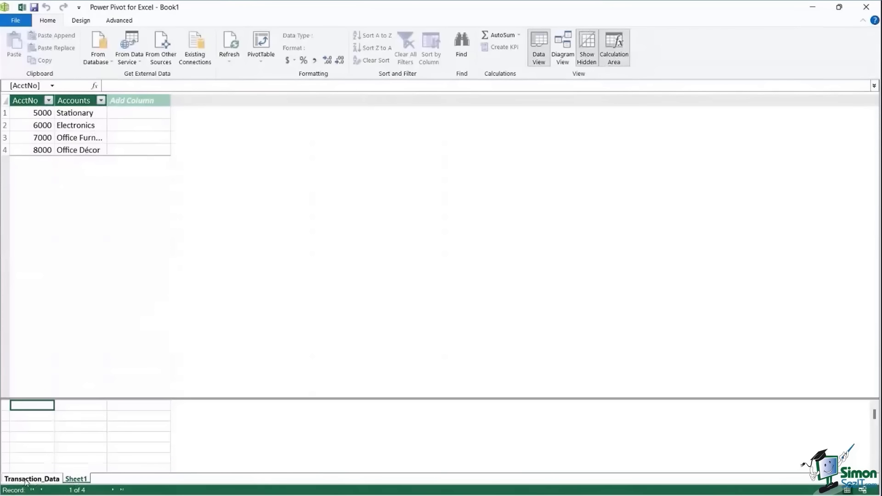
Compare the Transaction_Data table with the newly imported Sheet1 accounts table in the data model.
click(46, 479)
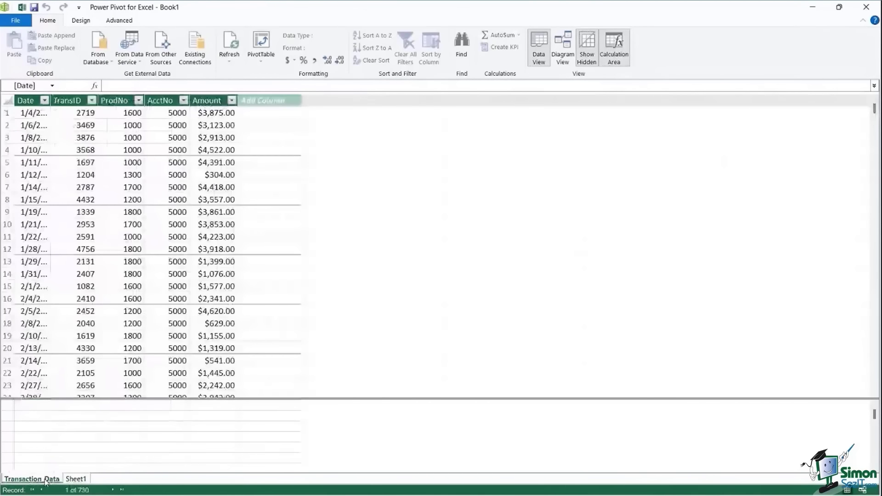
click(72, 479)
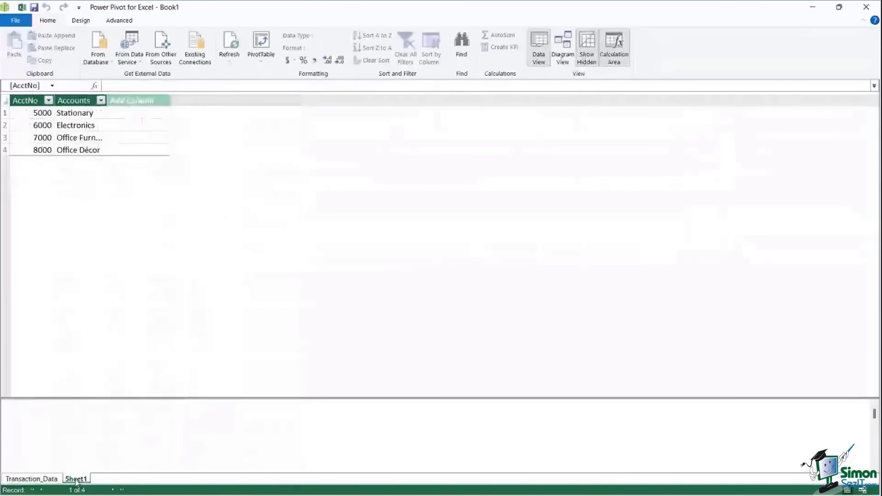
Rename the Sheet1 table in the data model as Accounts.
right_click(76, 480)
click(104, 434)
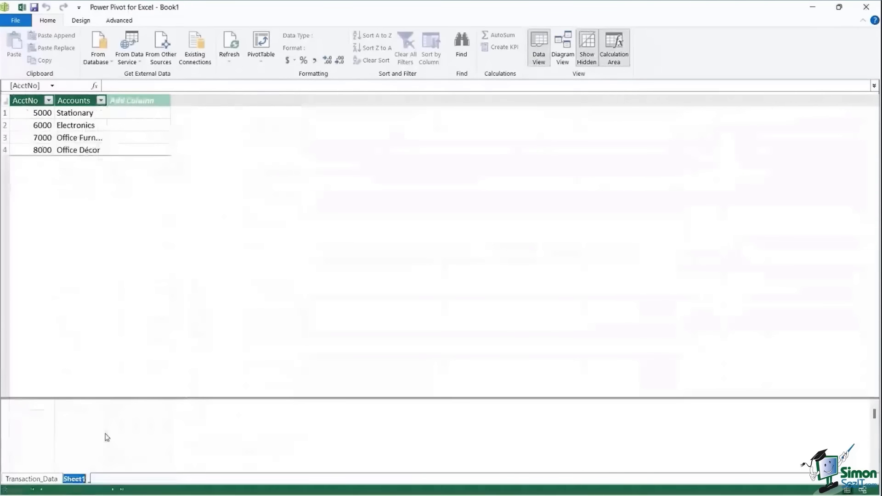
text(Accounts)
key(Return)
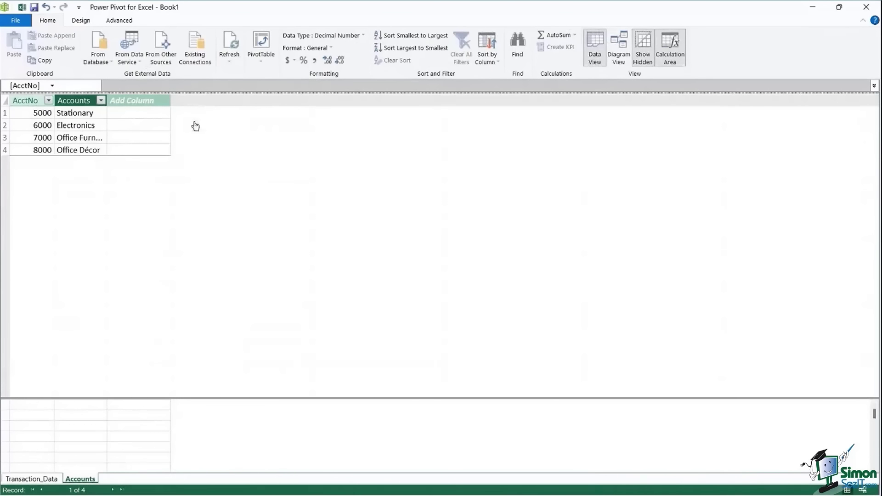
Start another table import from other sources, choosing Excel File as the data source.
click(160, 49)
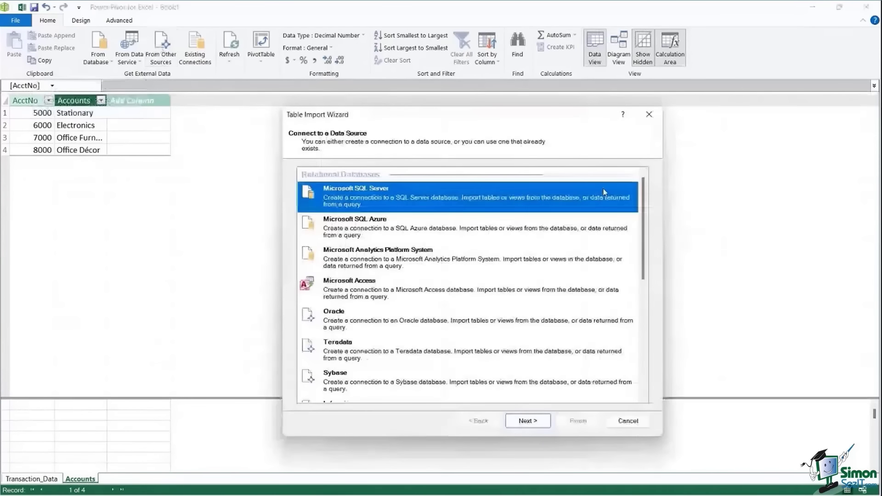
drag(643, 204, 649, 245)
scroll(347, 348, down, 5)
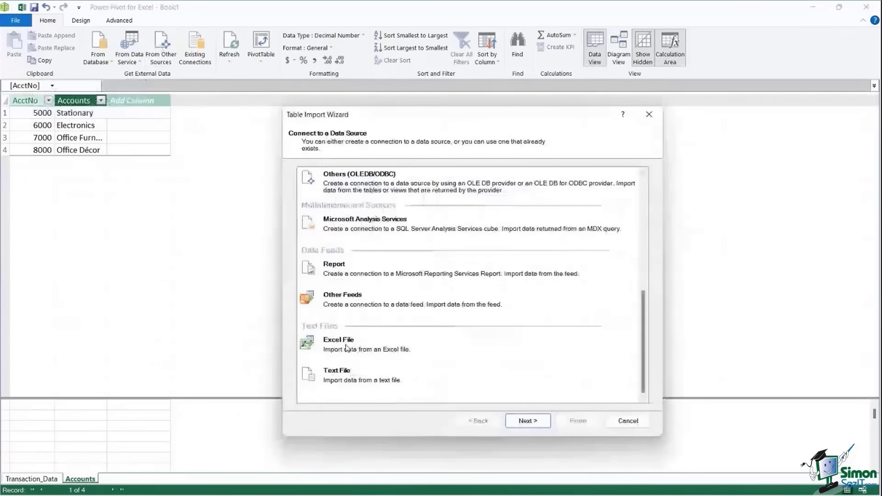
click(347, 348)
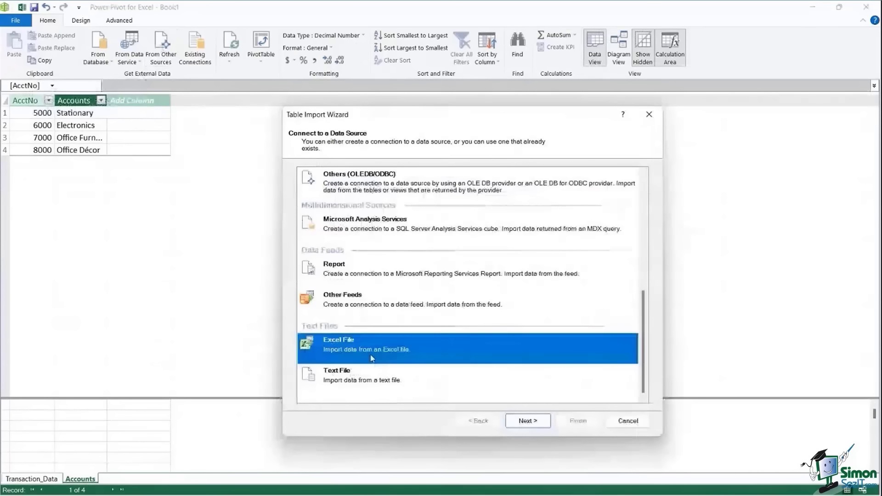
click(528, 422)
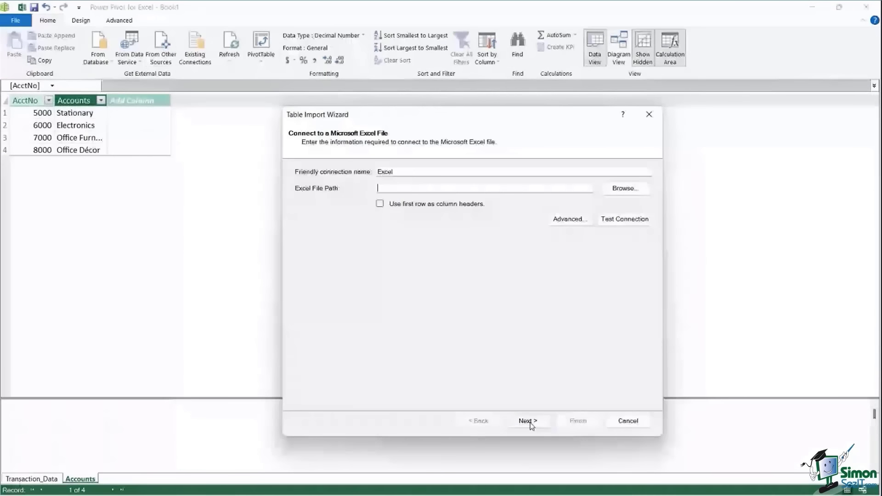
Import the Products table of products.xlsx from the Desktop into the data model, using the first row as column headers.
click(617, 190)
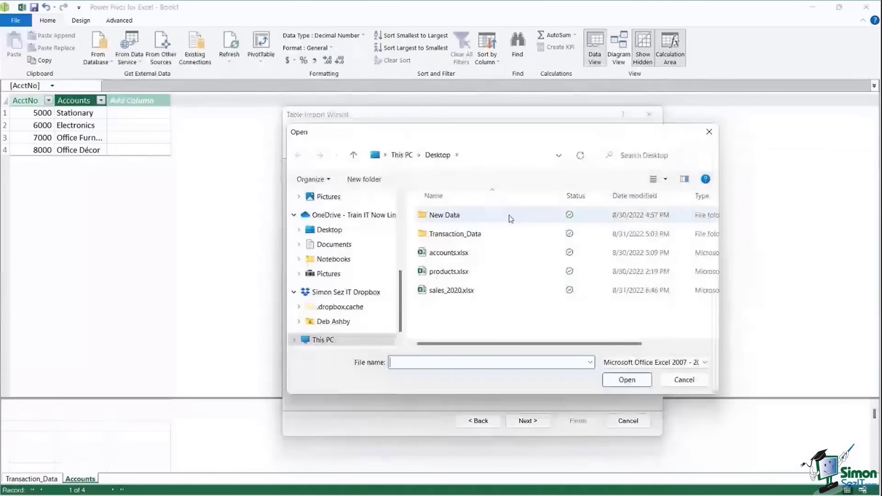
click(466, 275)
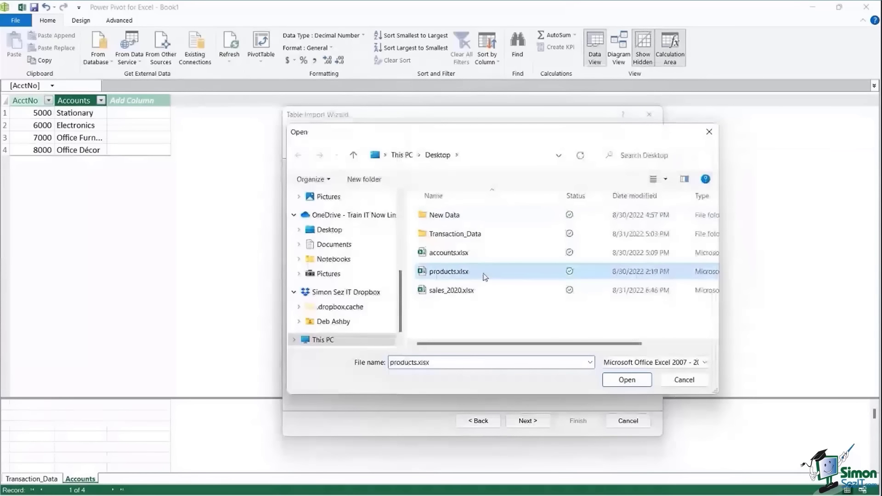
click(627, 380)
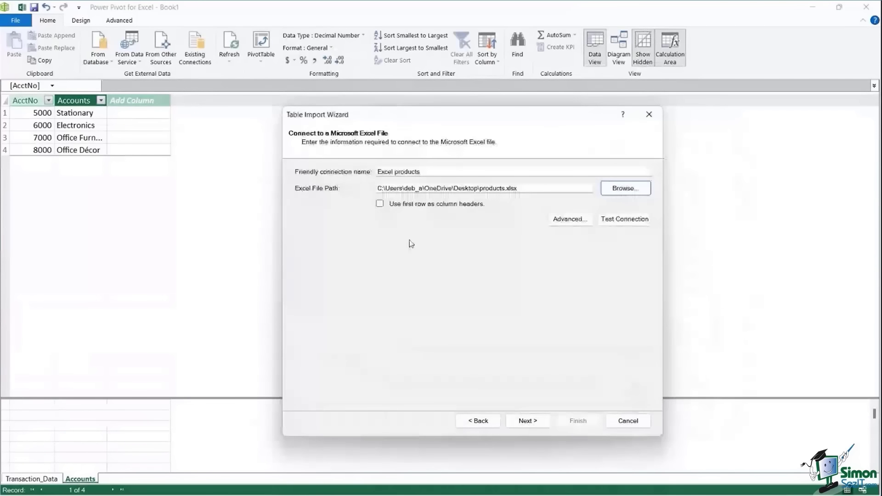
click(380, 205)
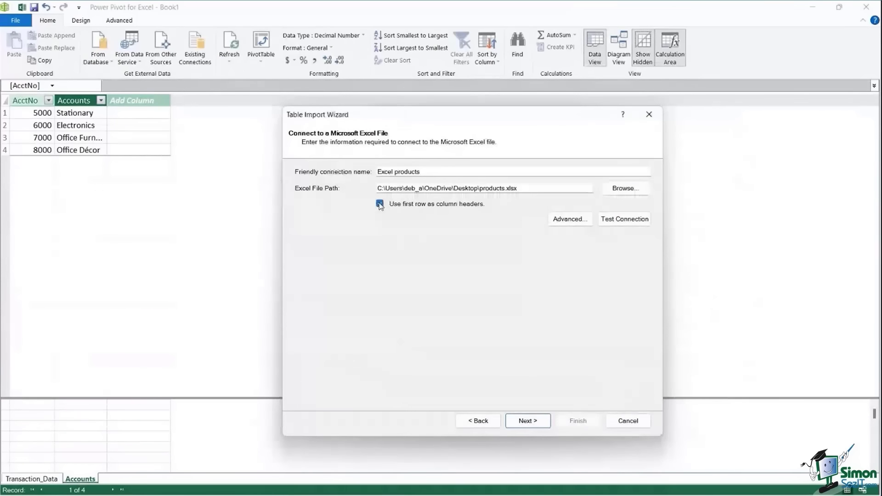
click(536, 421)
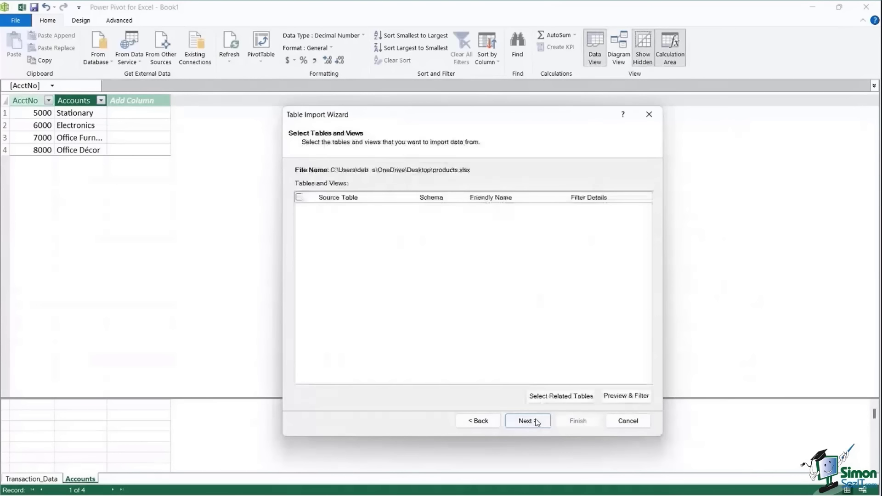
click(577, 420)
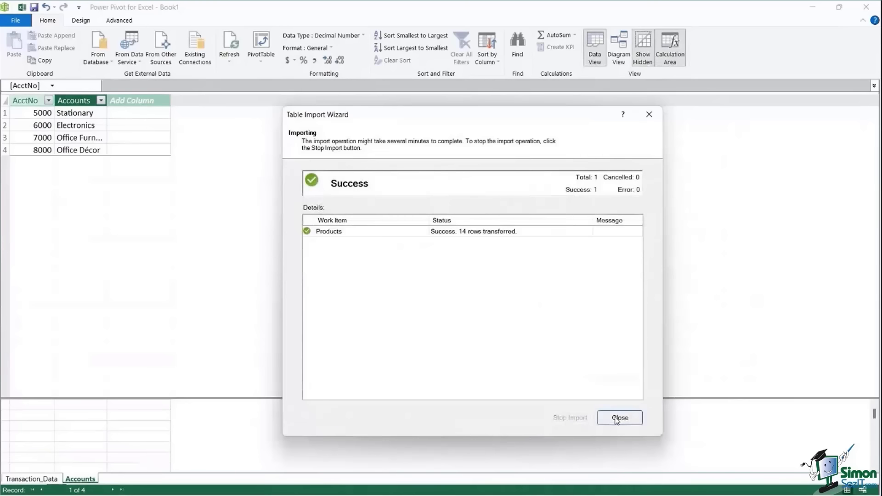
click(620, 418)
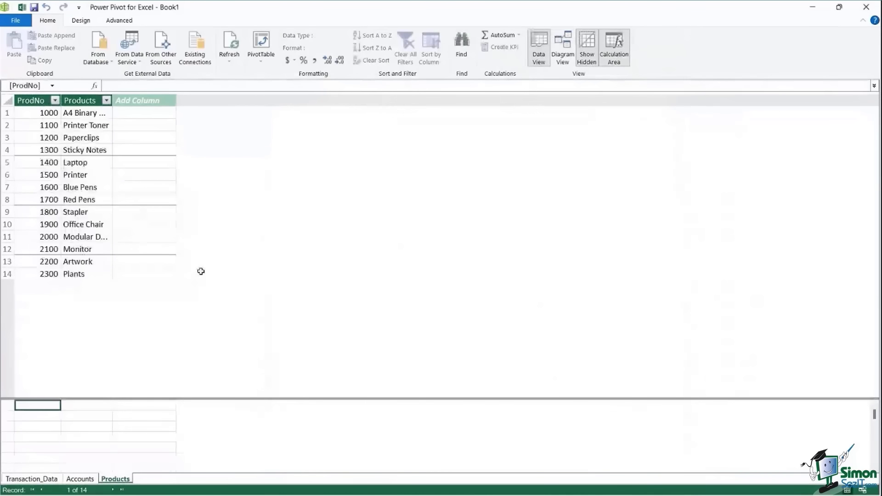
Review the Transaction_Data, Accounts and Products tables in the data model for the columns they share.
click(39, 480)
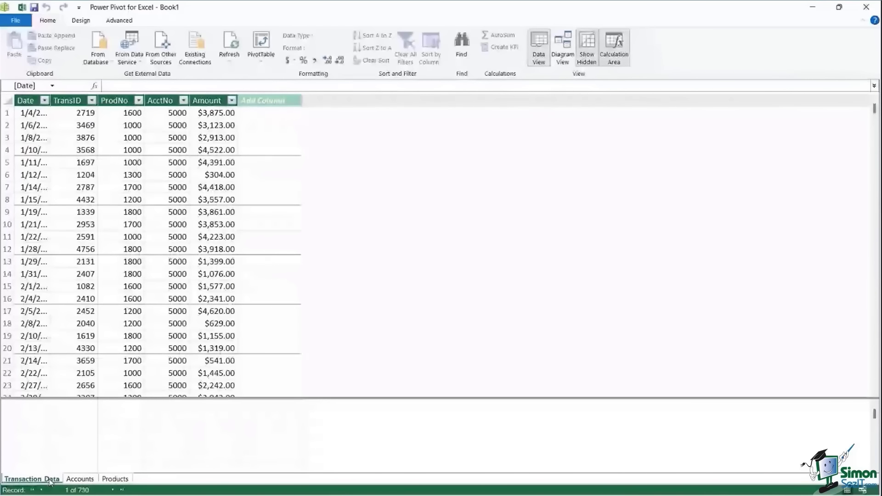
click(84, 483)
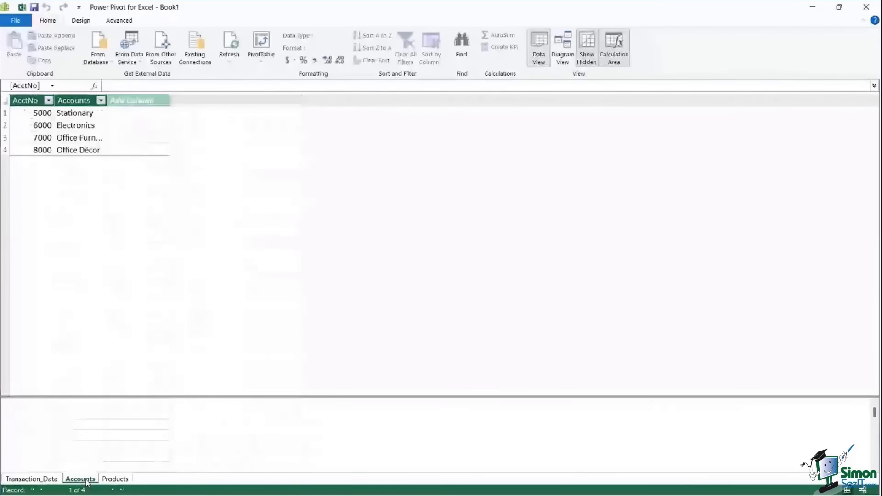
click(116, 479)
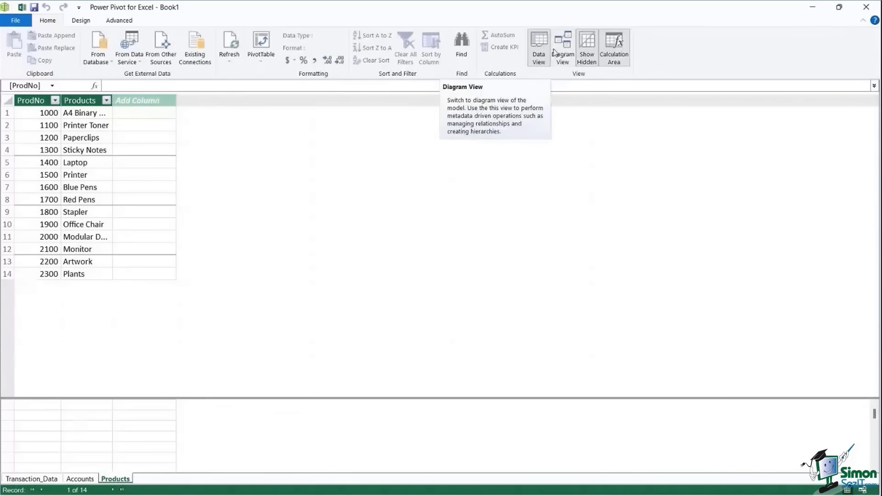
In diagram view, arrange Accounts and Products side by side below Transaction_Data, and enlarge Transaction_Data to show all its fields.
click(562, 55)
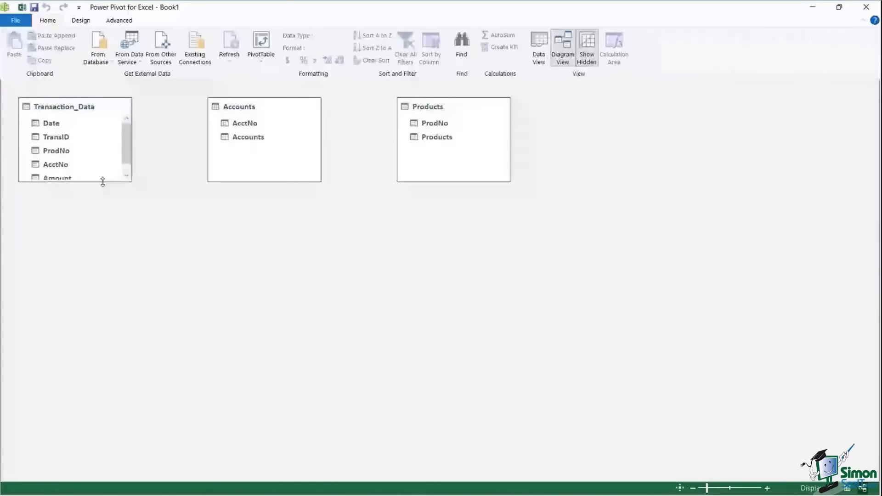
drag(272, 104, 190, 297)
drag(472, 106, 388, 297)
drag(79, 105, 259, 105)
mouse_move(268, 182)
mouse_down()
mouse_move(267, 235)
mouse_move(268, 199)
mouse_up()
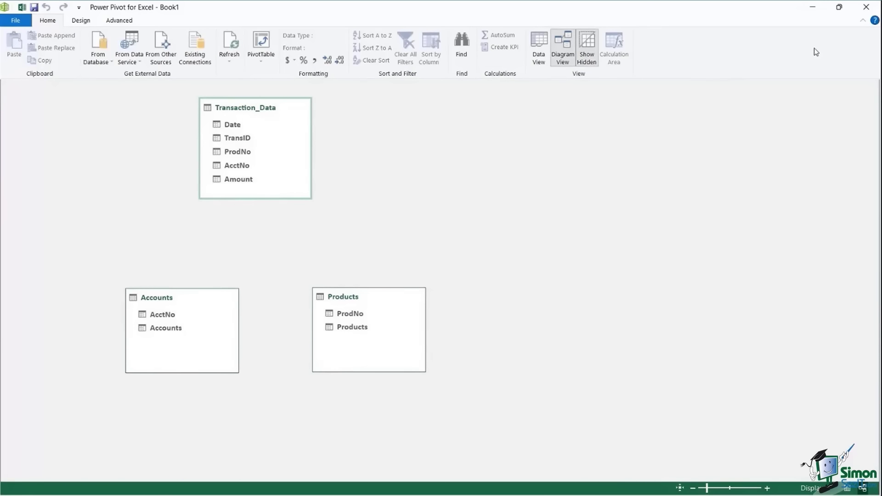
Close the data model window, return to the Transaction_Data worksheet in Excel, and close the Queries & Connections pane.
click(867, 7)
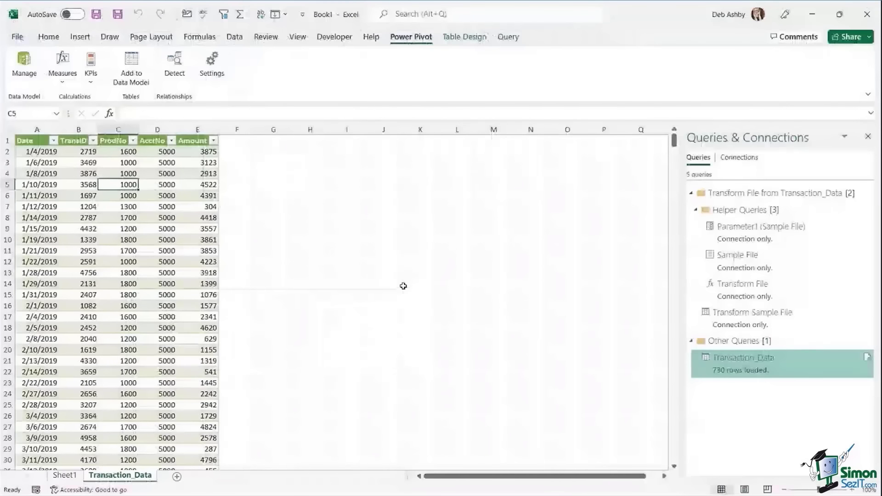
click(132, 215)
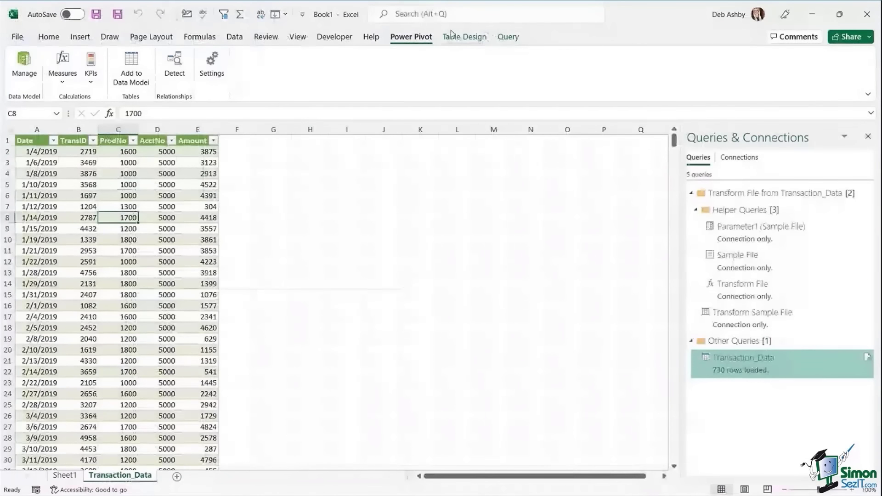
click(118, 195)
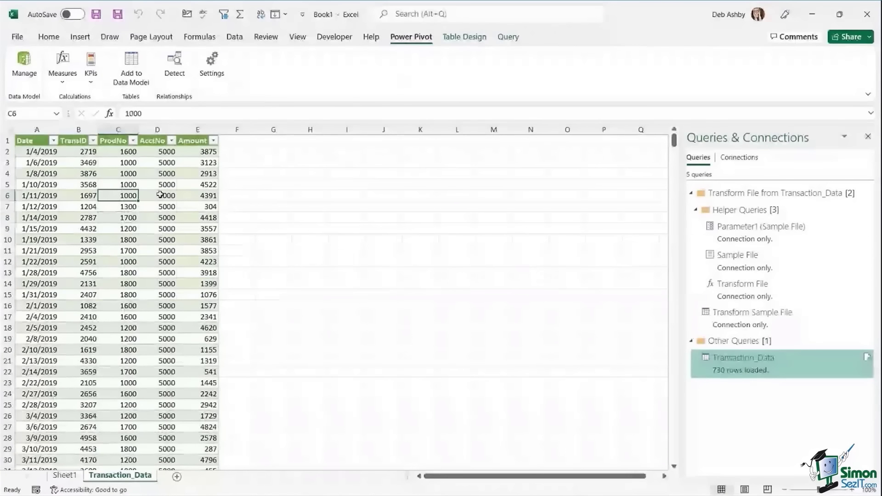
click(868, 138)
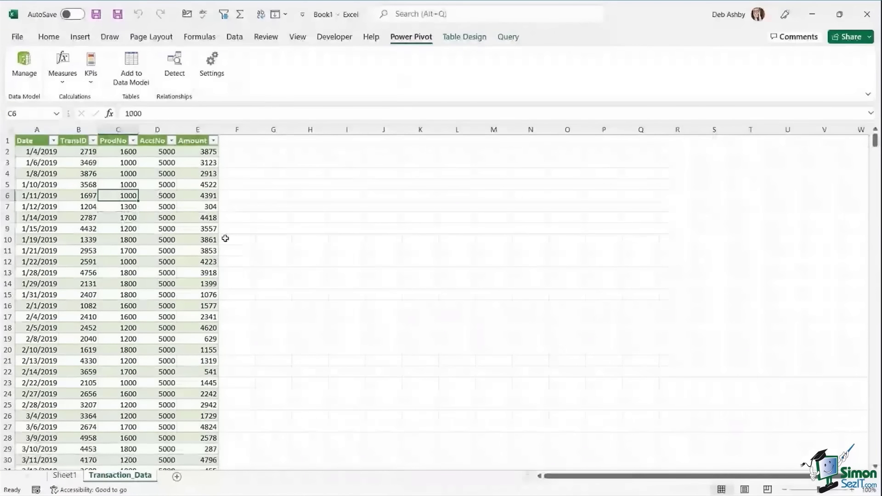
Insert a PivotTable based on the workbook's data model on a new worksheet.
click(118, 262)
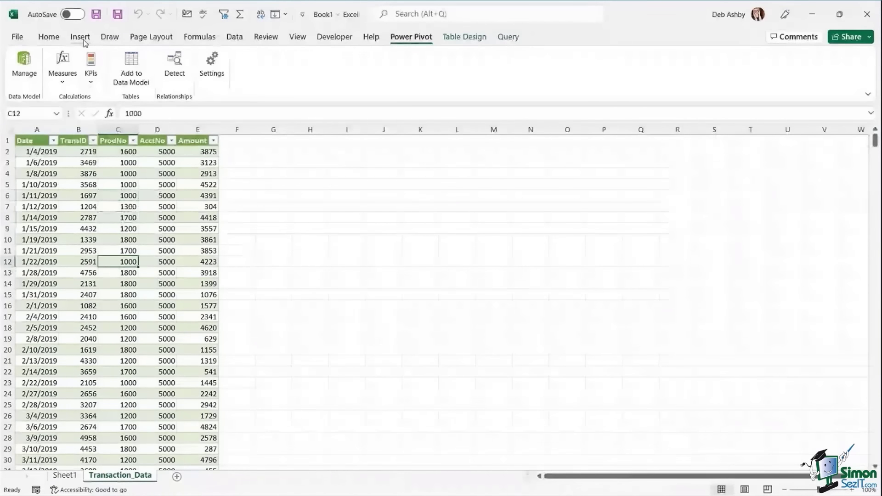
click(80, 37)
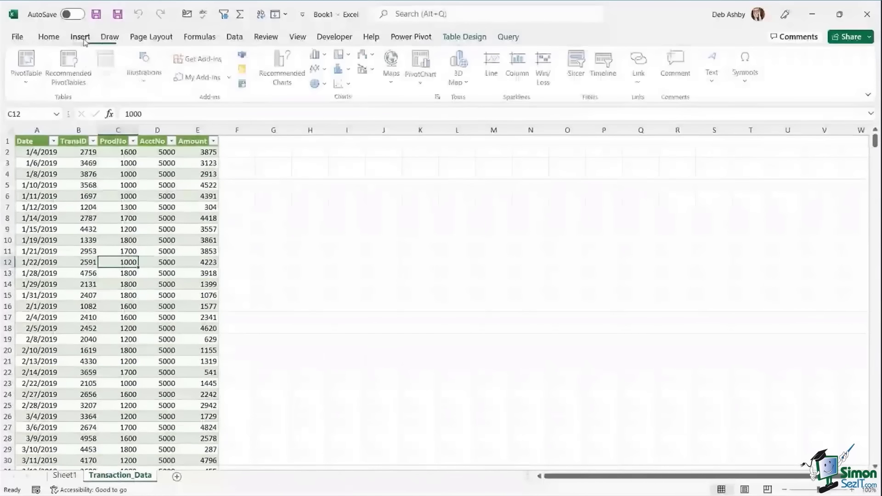
click(28, 79)
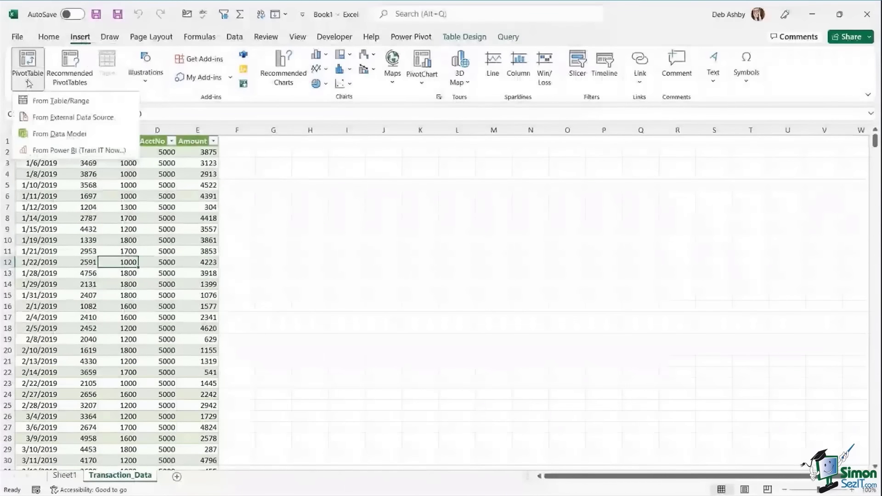
click(46, 136)
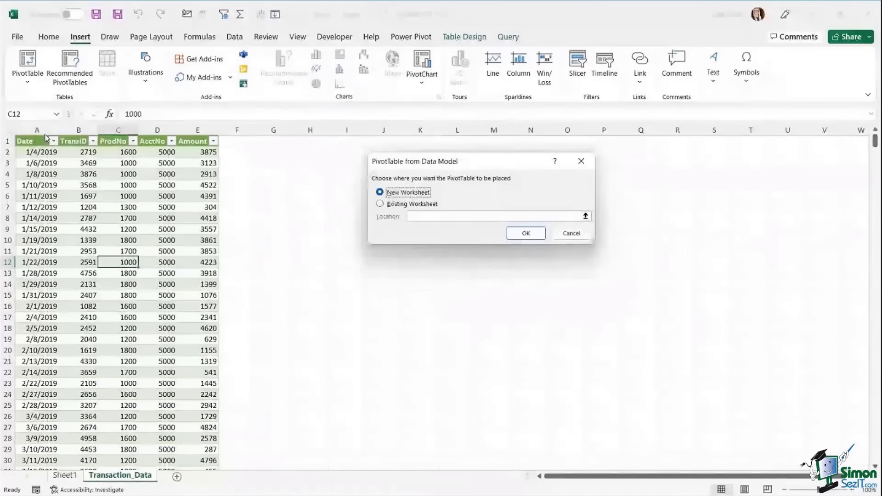
click(527, 234)
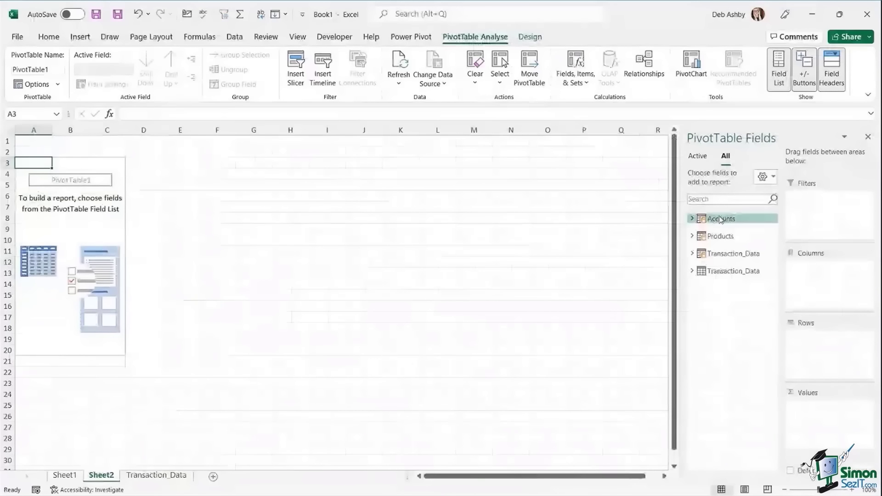
Expand the Accounts, Products and data model Transaction_Data tables in the PivotTable field list to show their fields.
mouse_move(738, 275)
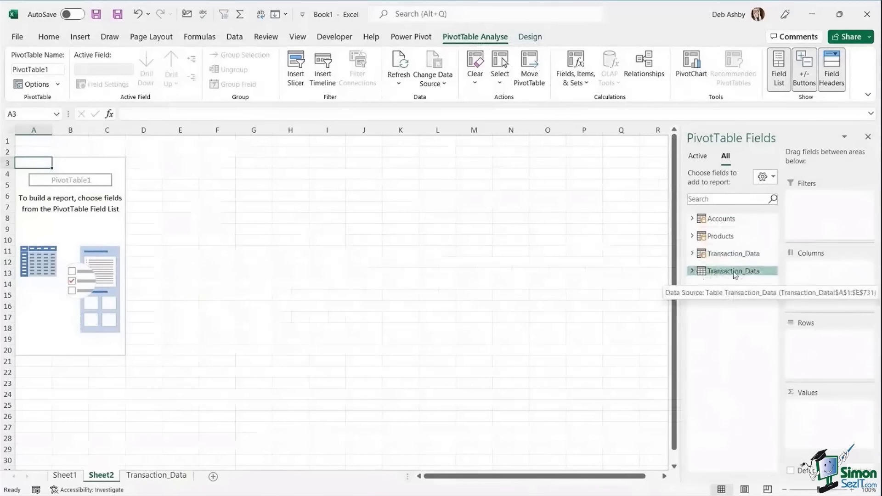
click(693, 219)
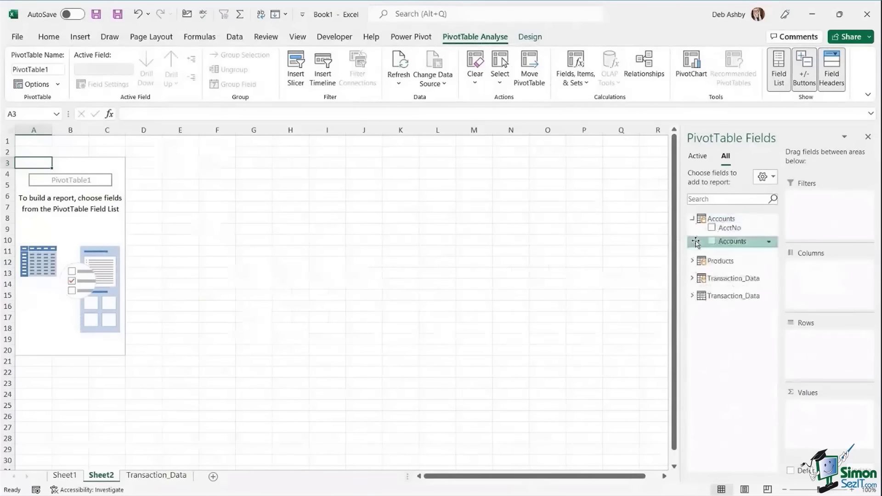
click(693, 261)
click(693, 304)
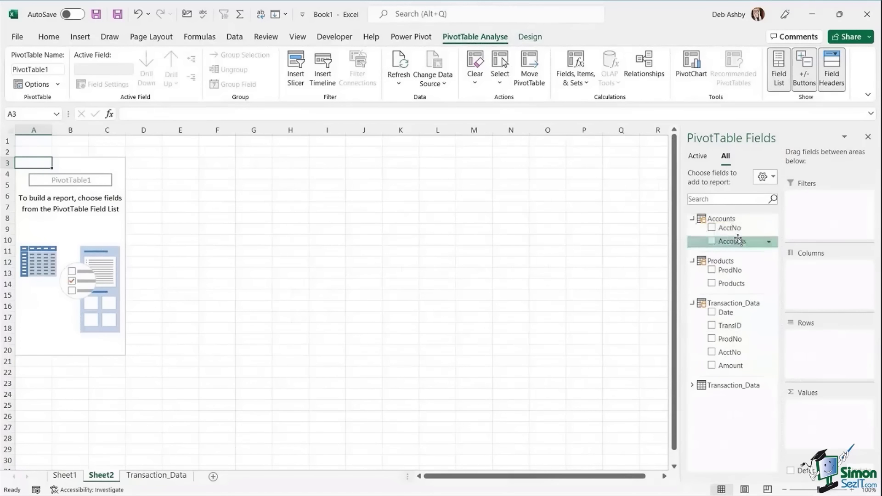
Add Accounts to the PivotTable rows and Amount from Transaction_Data to the values, and select the summed amounts for inspection.
drag(726, 242, 815, 345)
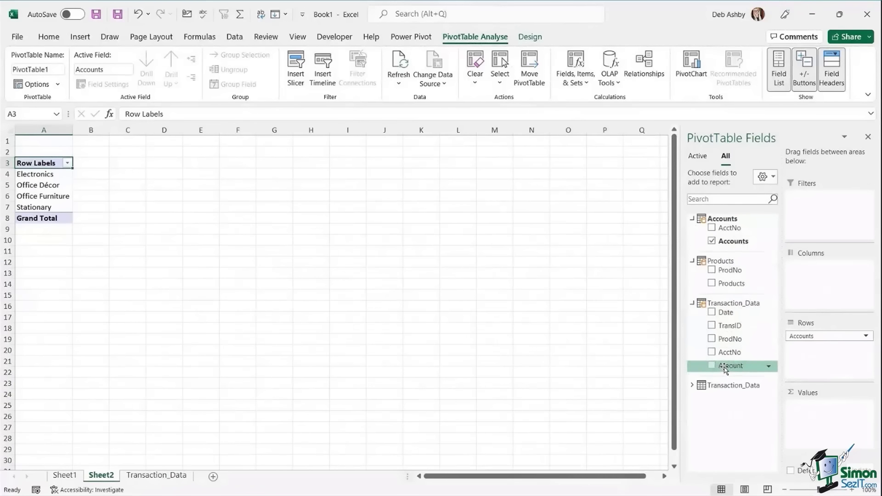
drag(725, 369, 821, 424)
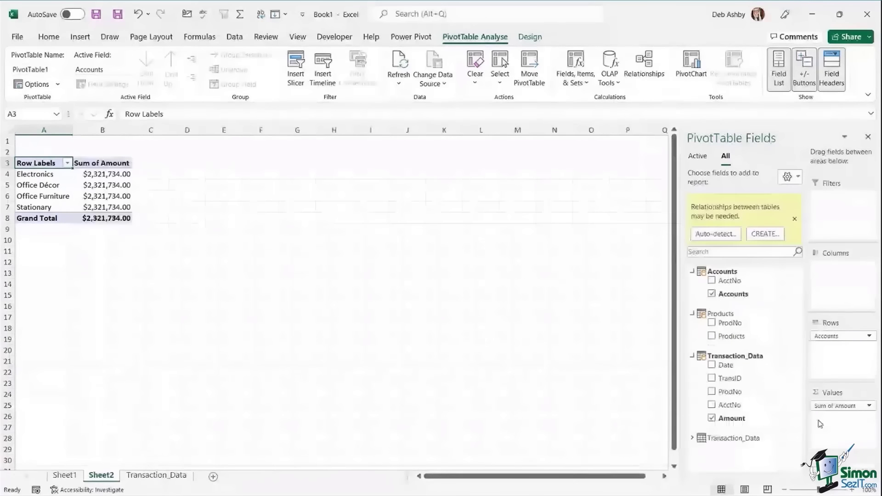
drag(115, 174, 115, 218)
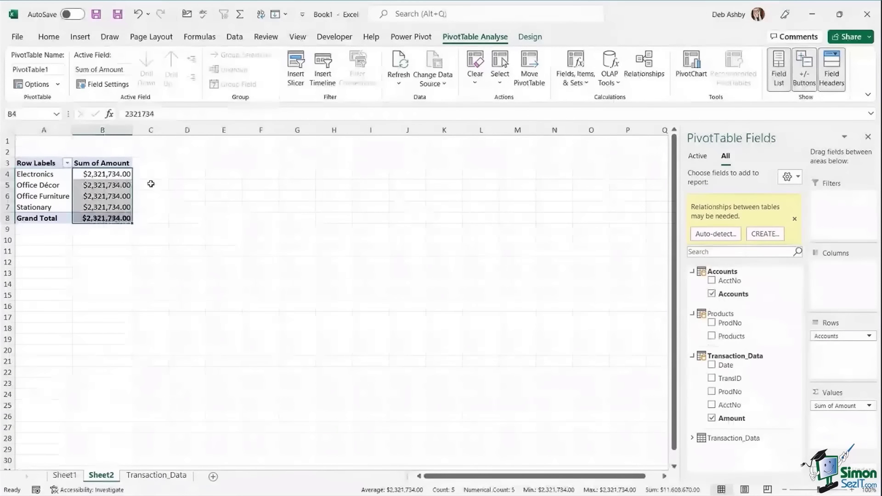
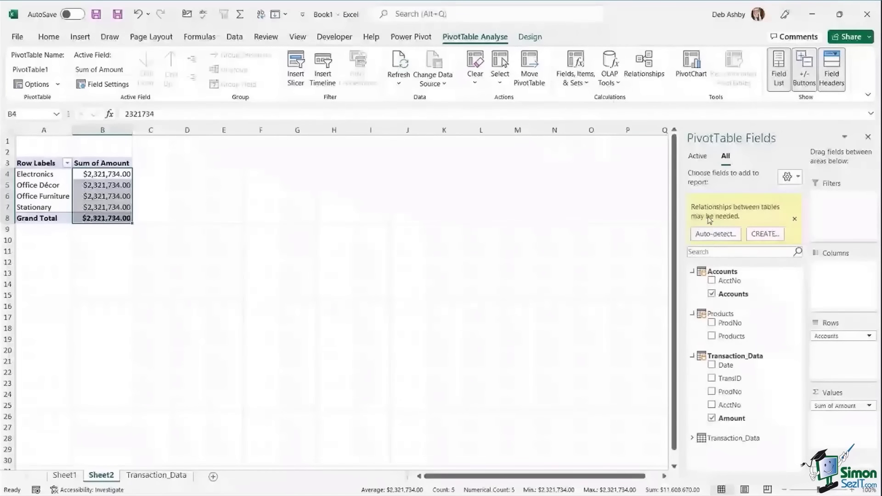
Create a relationship from data model table Transaction_Data to data model table Accounts, using AcctNo as the column in both.
click(765, 235)
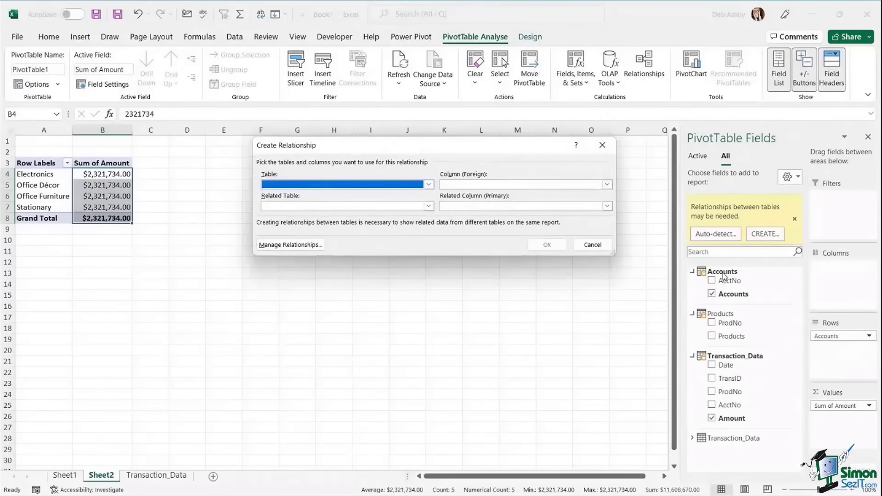
click(430, 185)
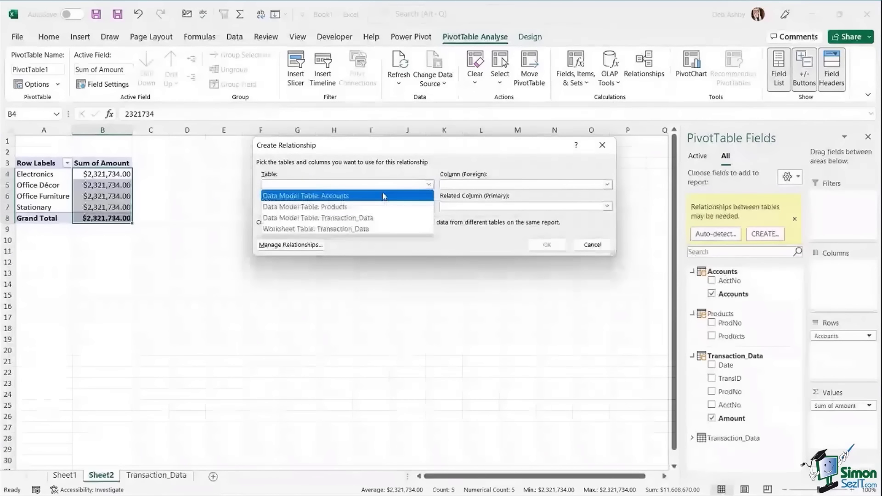
click(358, 218)
click(428, 206)
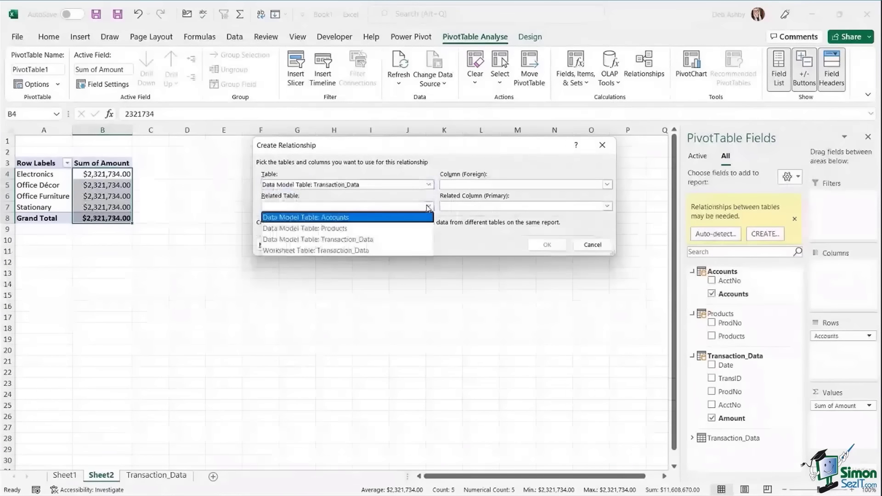
click(381, 218)
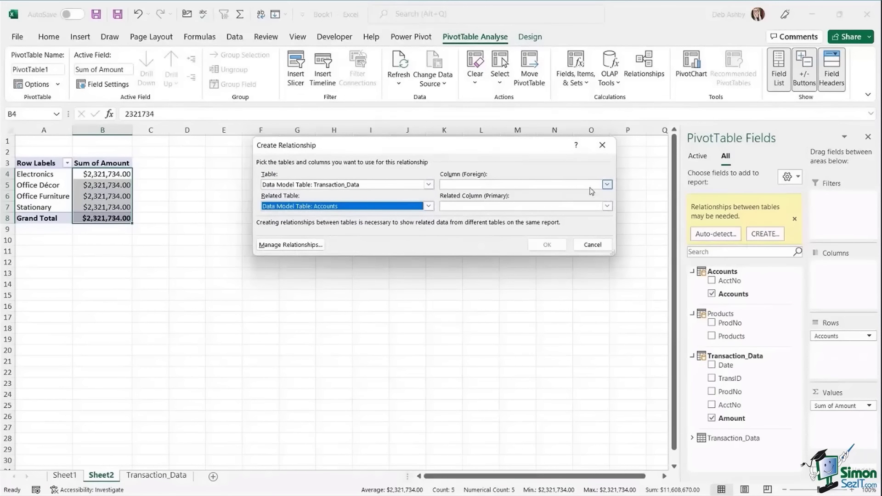
click(607, 185)
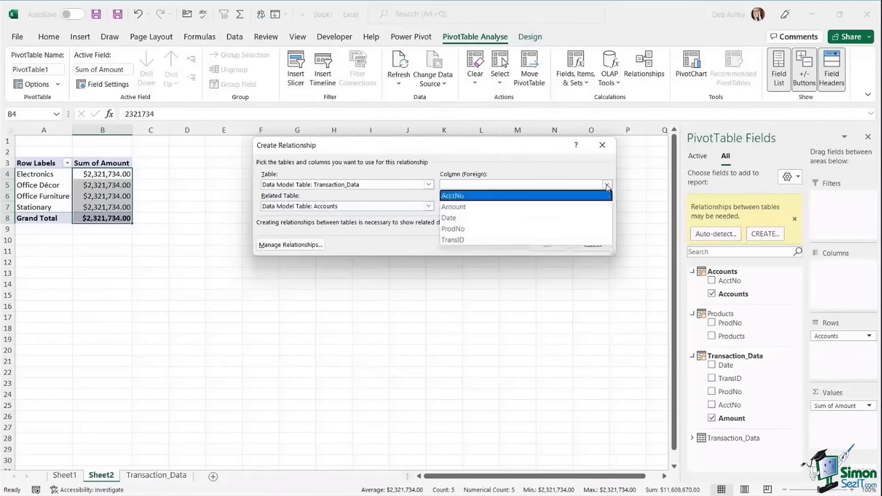
click(472, 197)
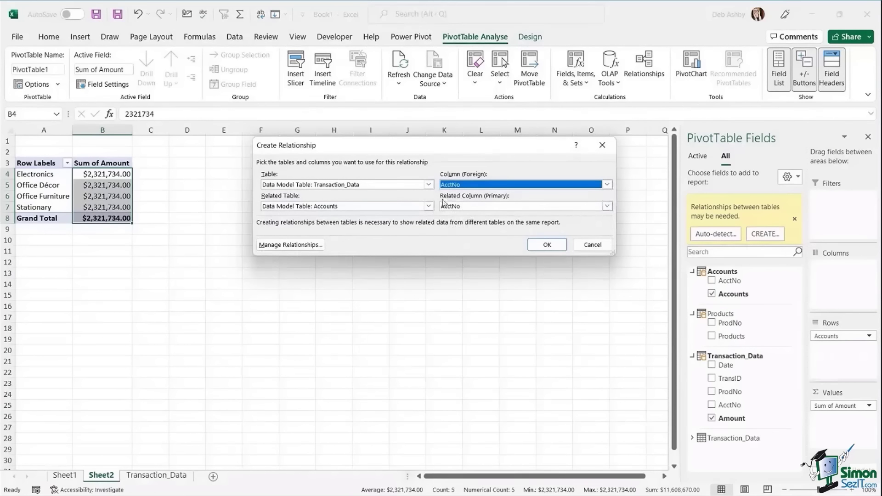
click(547, 245)
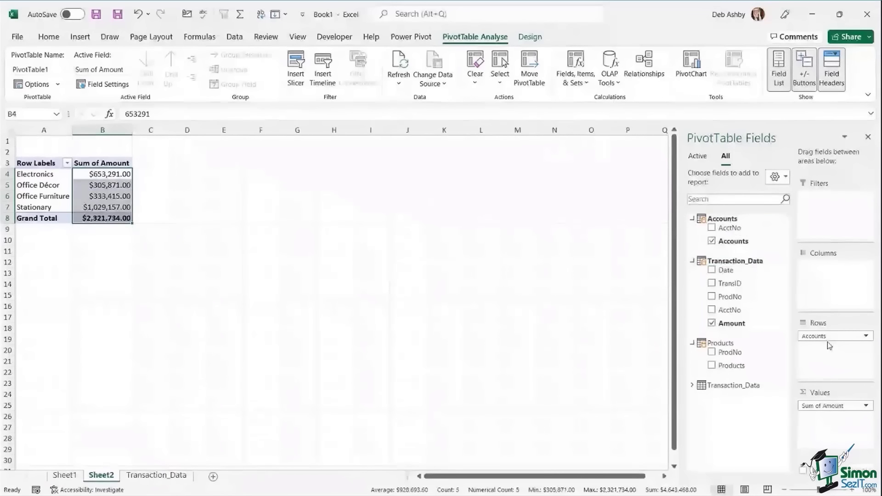
Replace Accounts with the Products field in the PivotTable rows.
drag(828, 342, 594, 343)
drag(728, 368, 814, 351)
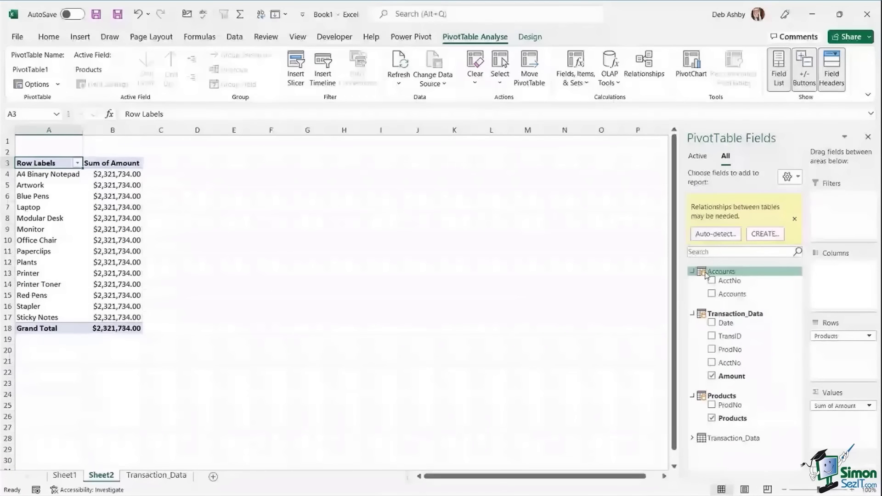
Create a relationship from data model table Transaction_Data to data model table Products, using ProdNo as the column in both.
click(770, 237)
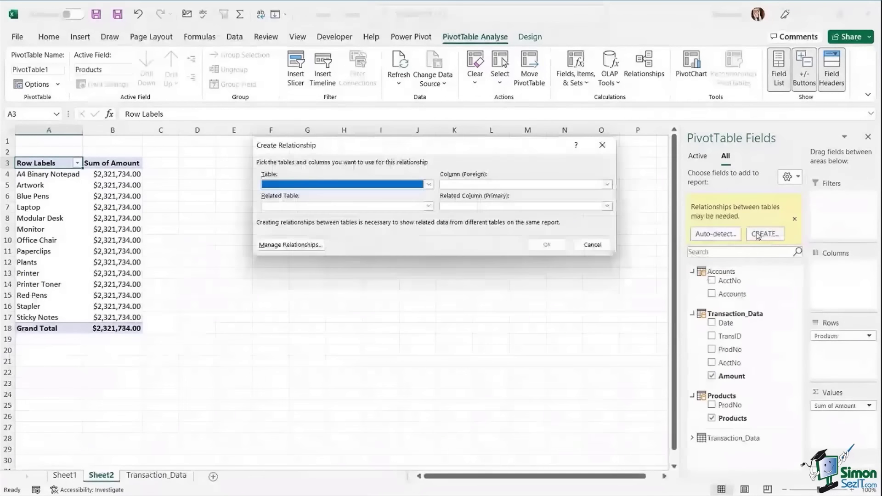
click(428, 185)
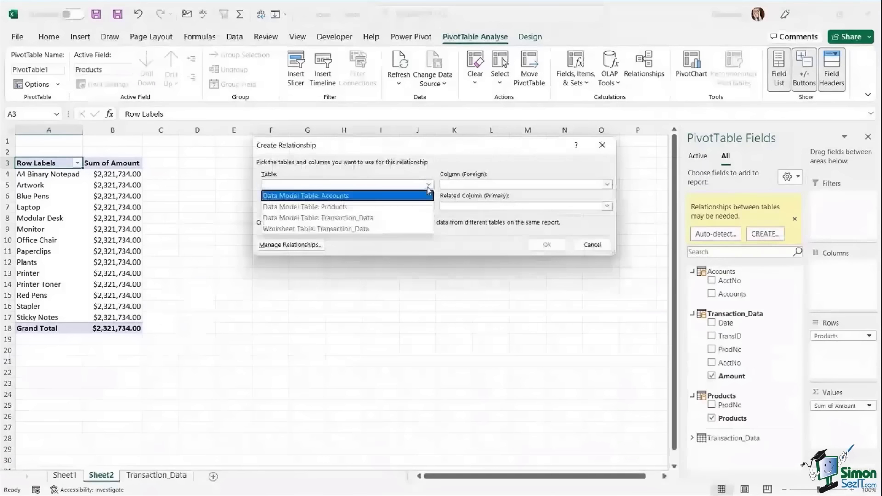
click(391, 217)
click(429, 206)
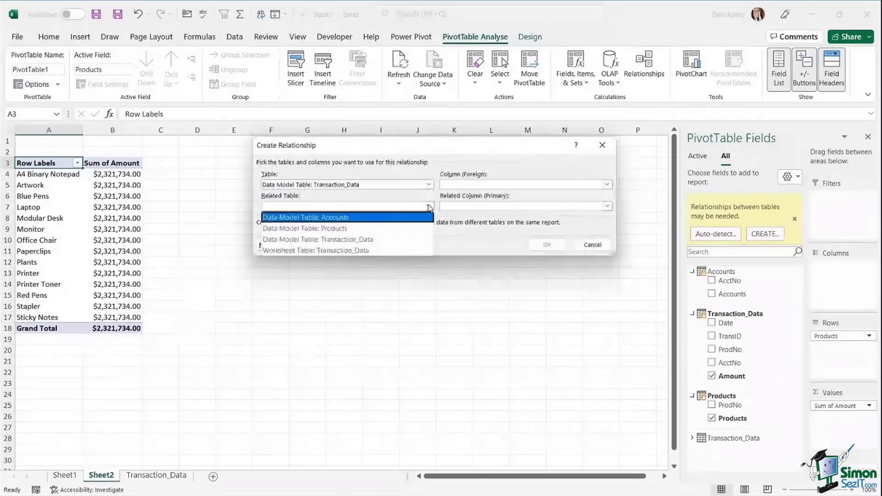
click(351, 228)
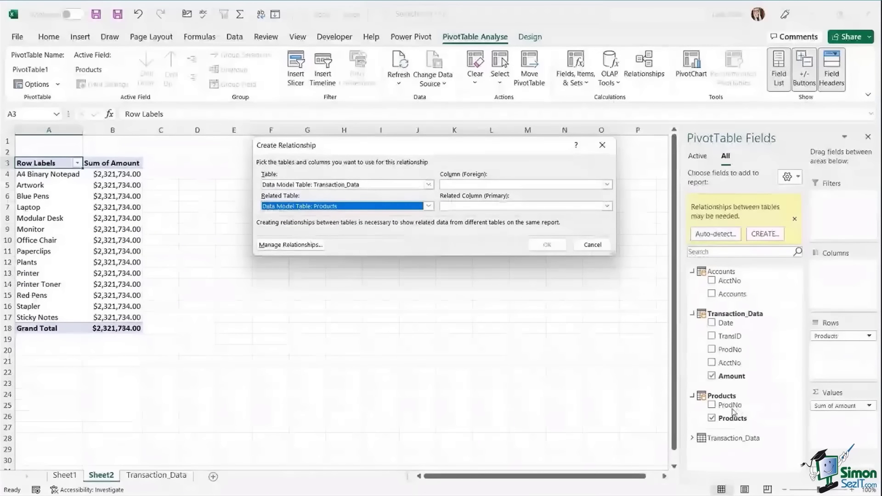
click(607, 185)
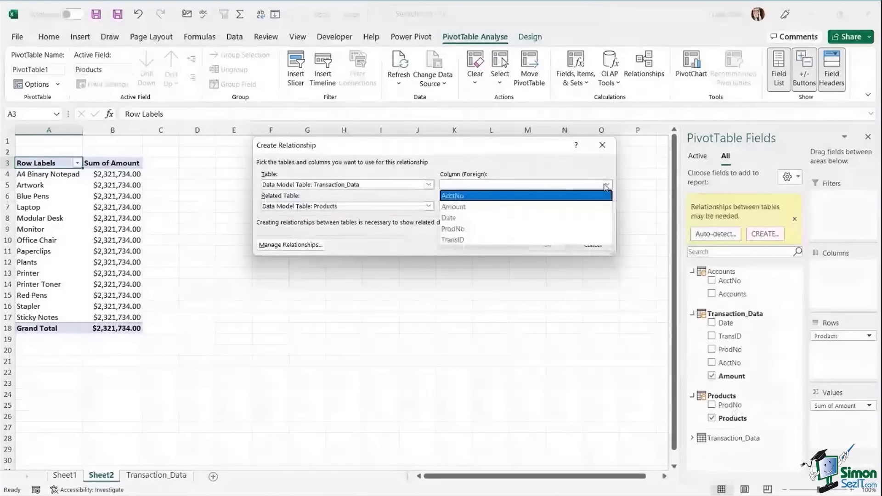
click(517, 229)
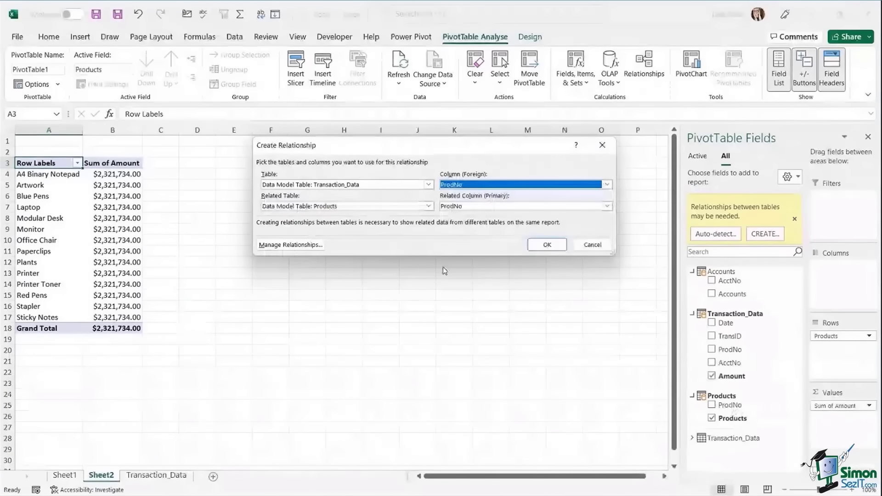
click(547, 245)
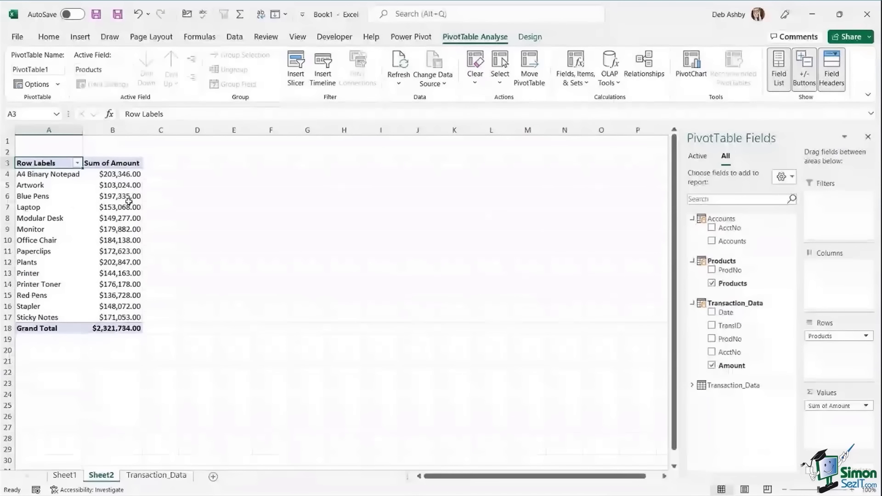
mouse_move(115, 179)
mouse_move(42, 212)
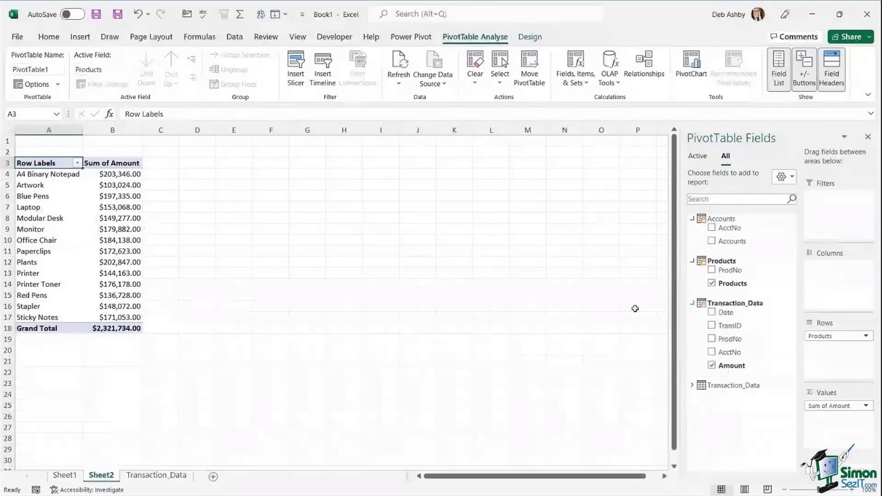
Break the product amounts down by transaction date, keeping Date (Year) without Date (Month) and placing it in the PivotTable columns.
drag(725, 312, 825, 337)
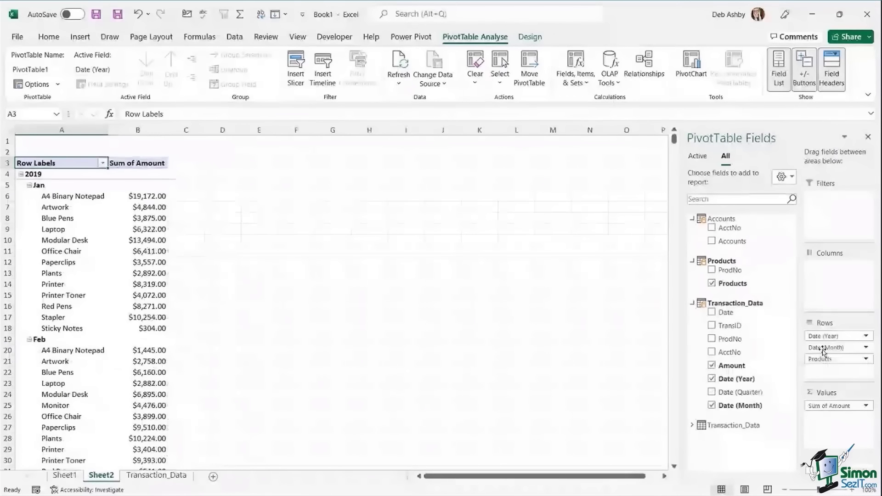
drag(824, 353, 569, 304)
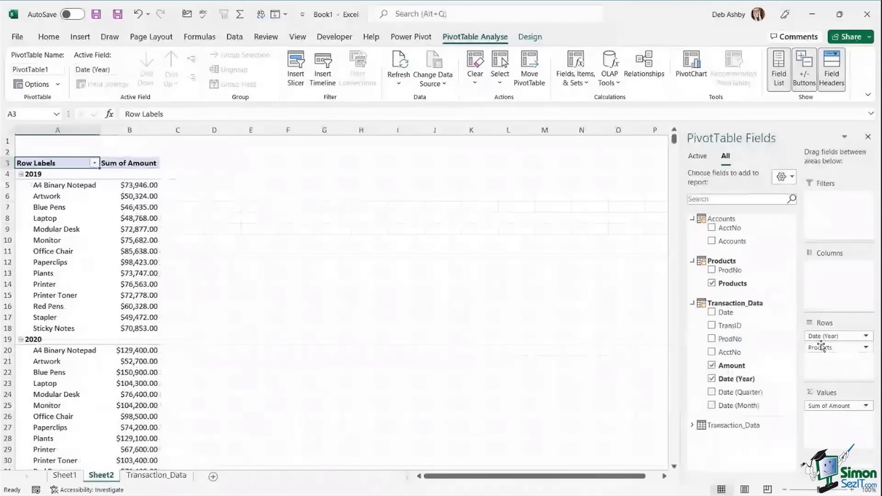
drag(823, 336, 845, 285)
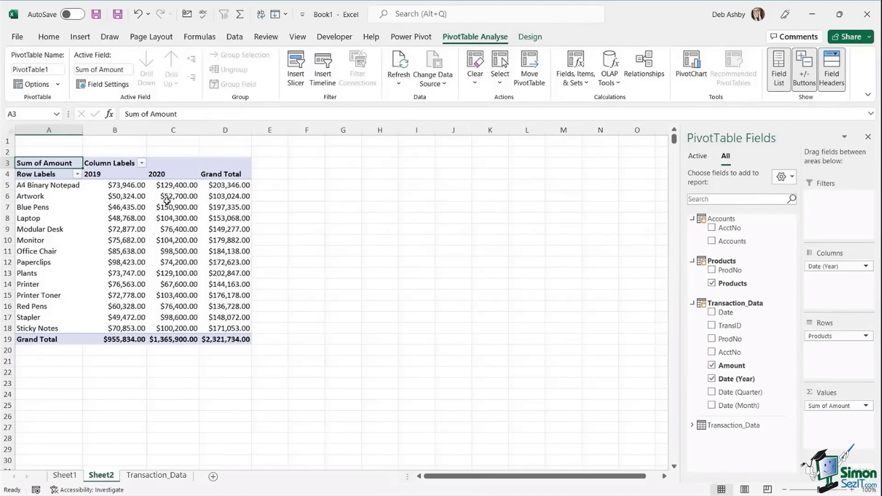
click(189, 206)
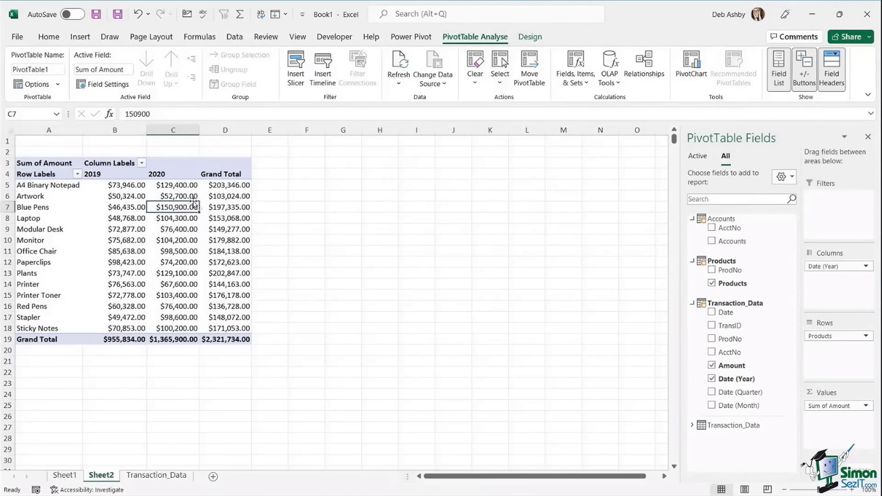
click(189, 197)
click(221, 197)
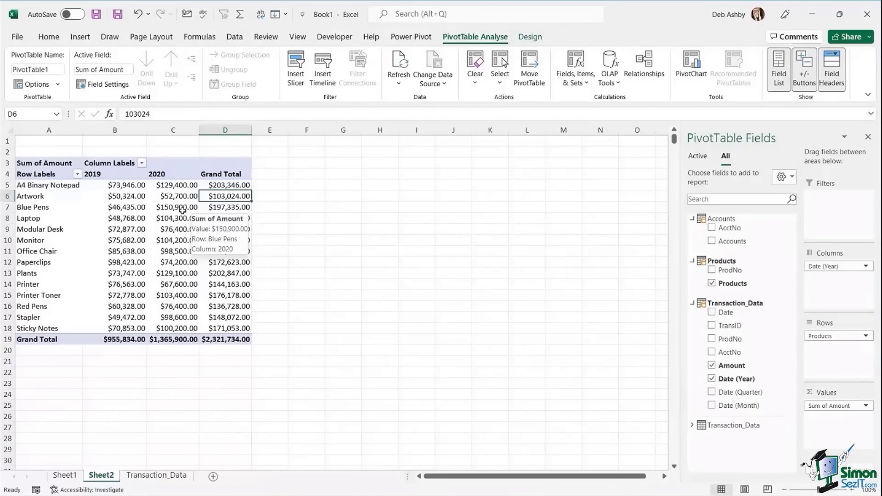
click(178, 199)
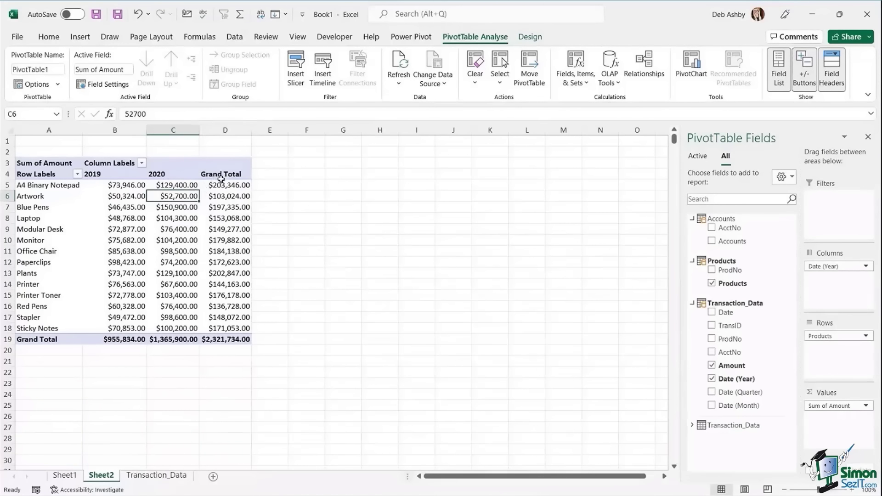
Turn off the PivotTable's grand totals for both rows and columns.
click(100, 271)
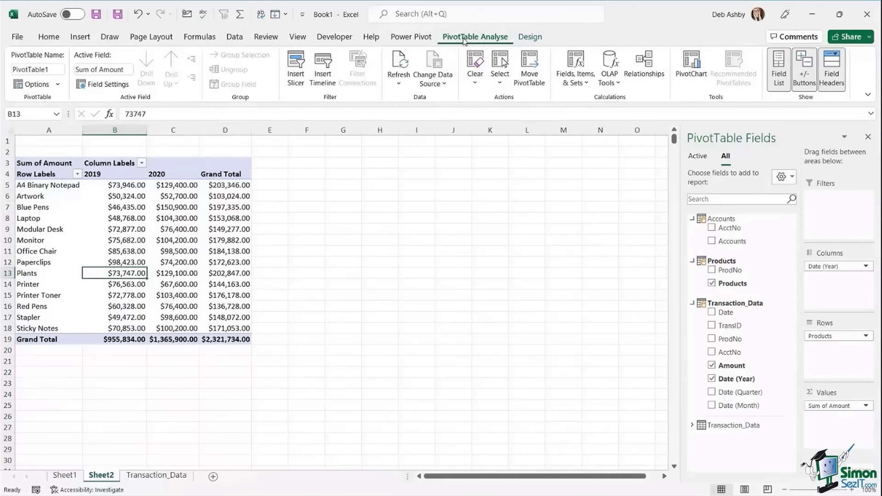
click(533, 40)
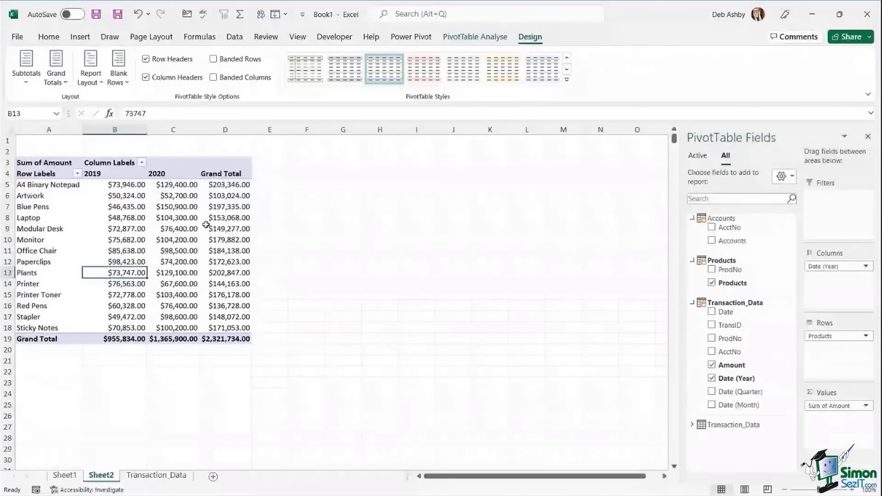
click(58, 81)
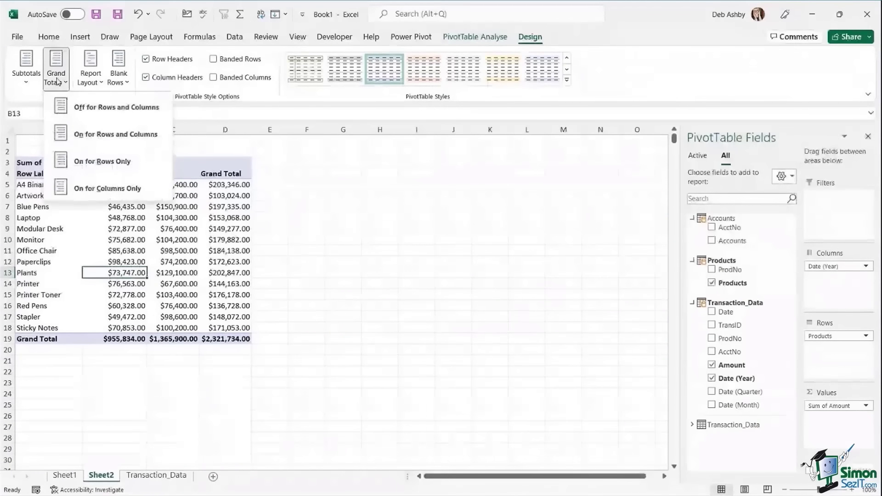
click(82, 110)
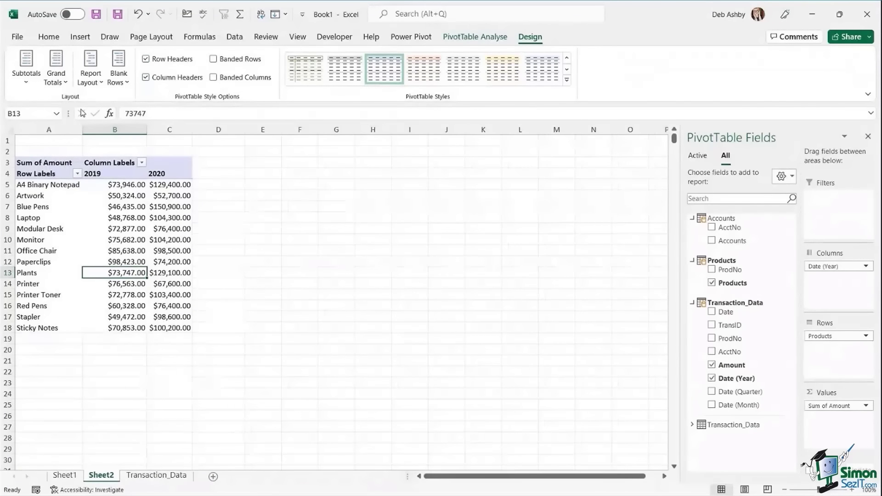
click(120, 187)
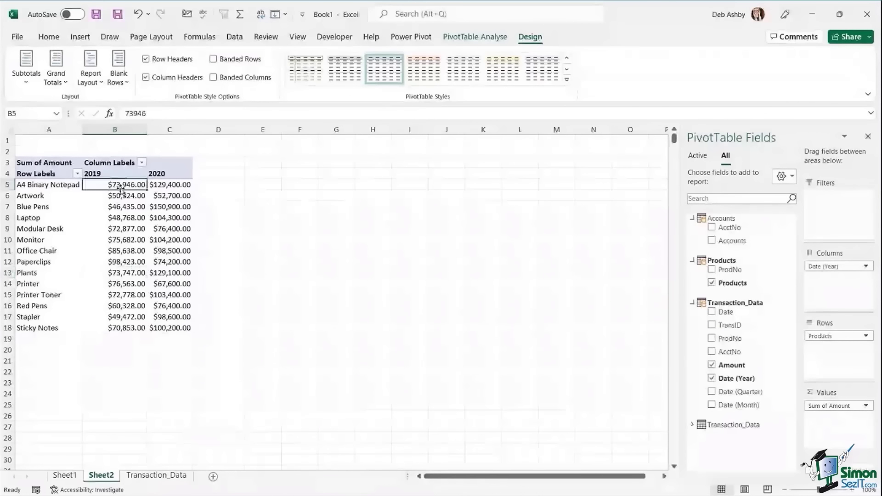
mouse_move(125, 212)
click(115, 218)
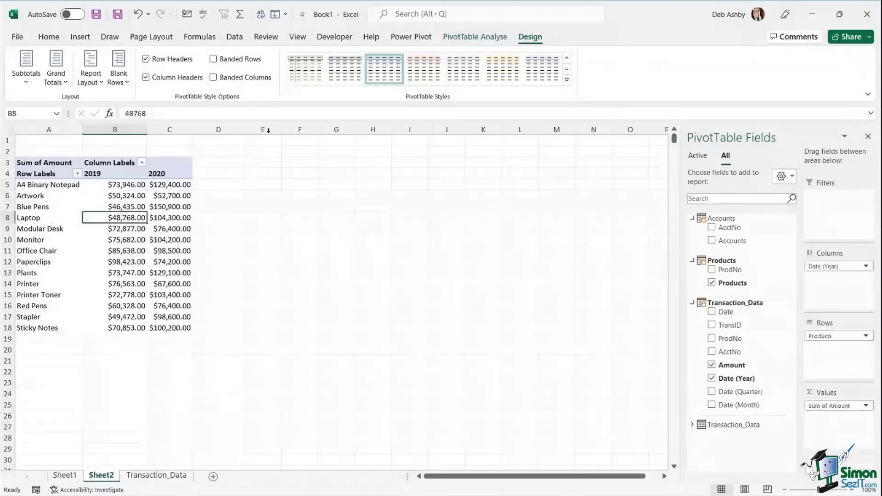
click(474, 37)
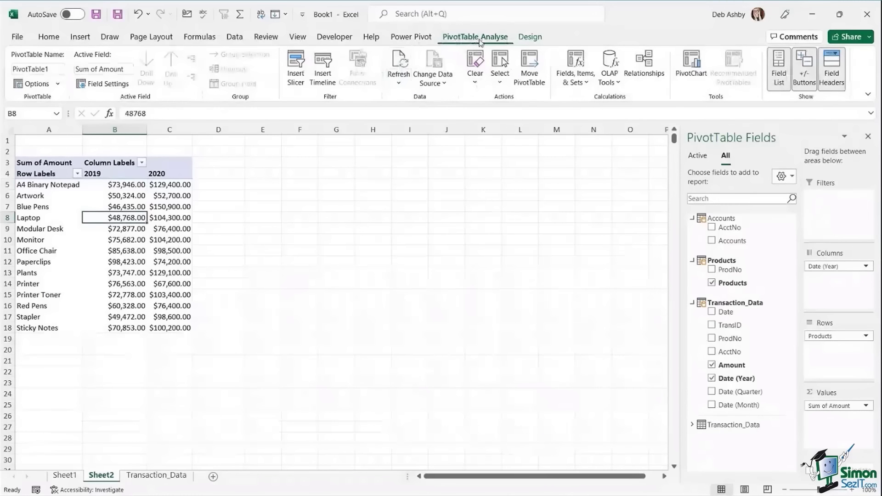
click(693, 64)
mouse_move(416, 216)
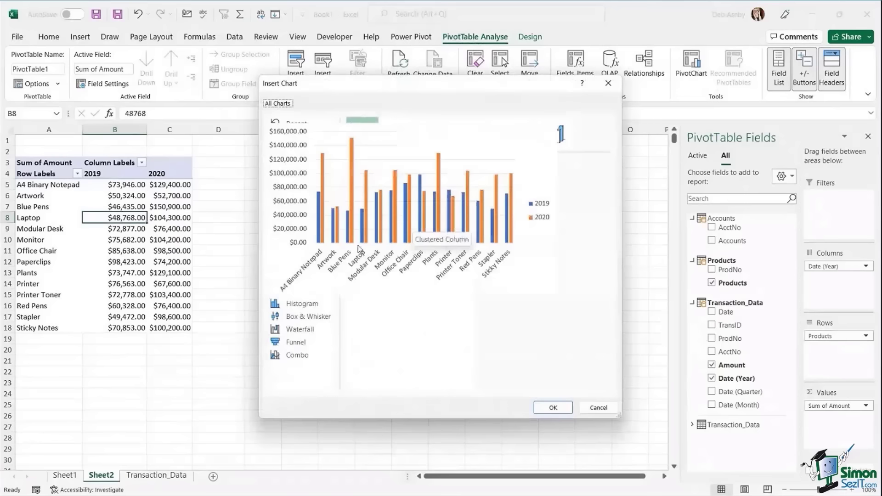
click(593, 409)
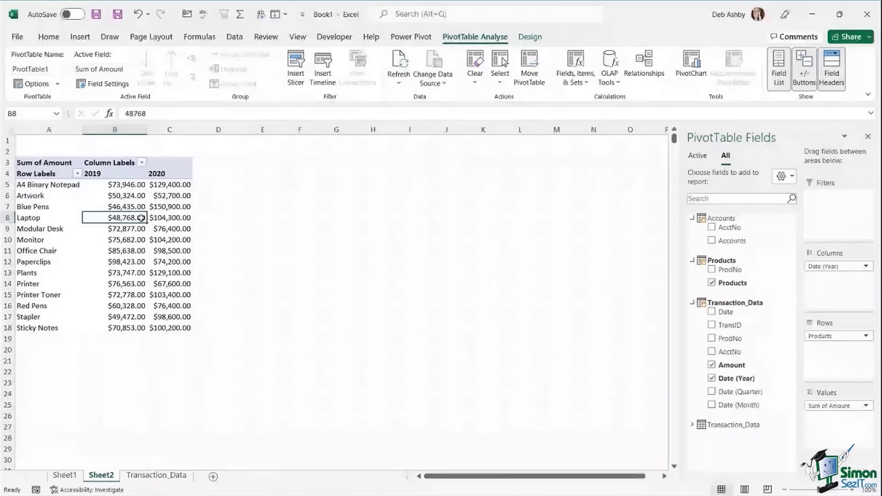
Filter the PivotTable's product rows to the top 5 items by Sum of Amount.
click(119, 197)
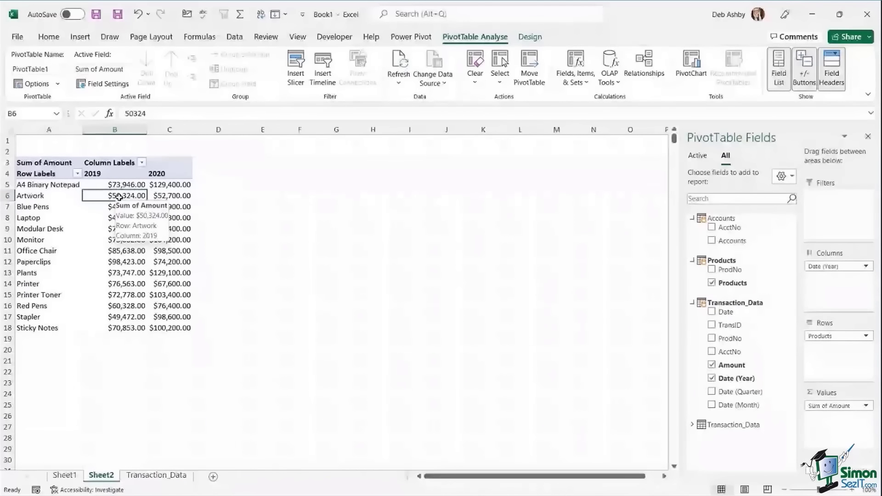
click(53, 184)
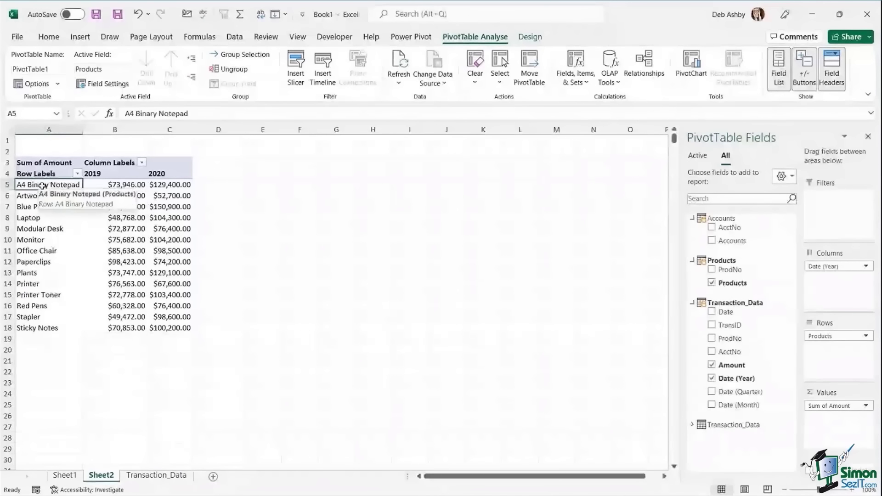
right_click(42, 185)
mouse_move(93, 245)
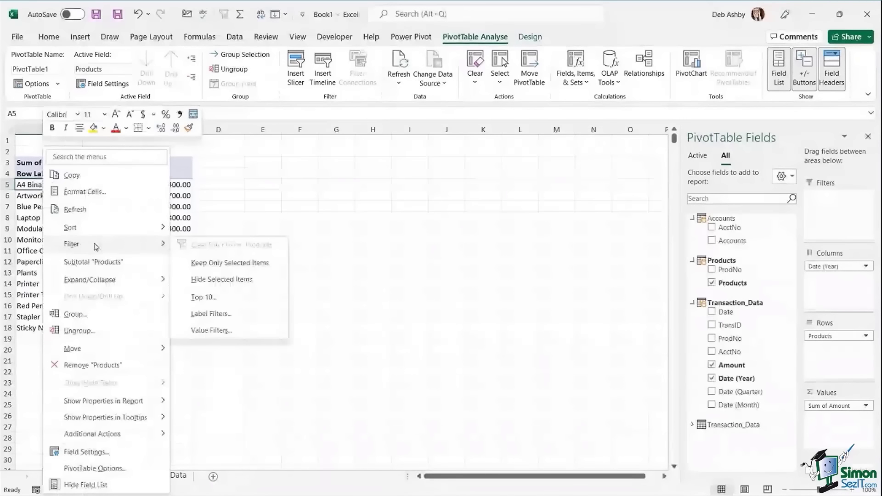
click(204, 299)
click(422, 182)
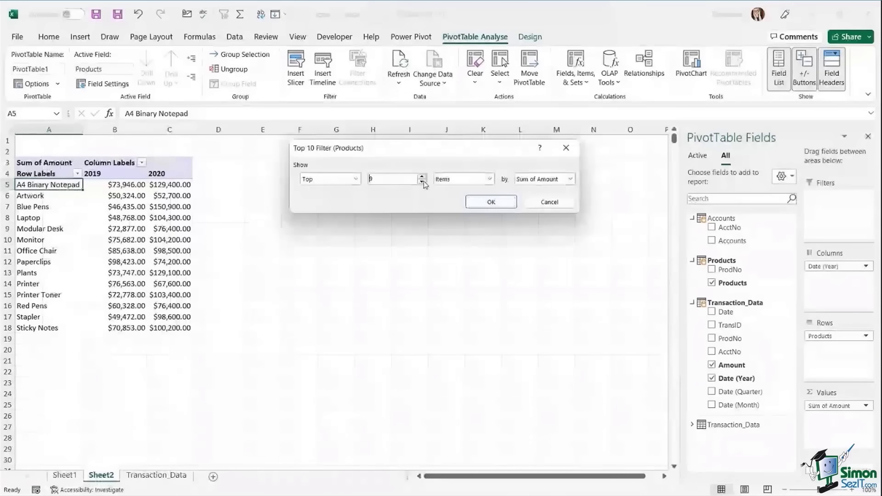
click(423, 182)
click(423, 182)
click(423, 182)
click(423, 182)
click(492, 202)
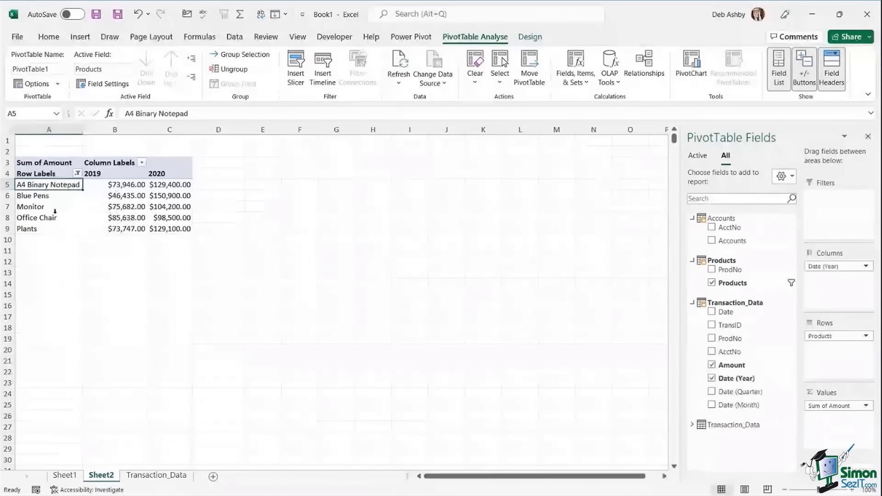
Insert a clustered column PivotChart, place it beside the PivotTable and enlarge it to about 3.53" high by 6.88" wide.
click(49, 197)
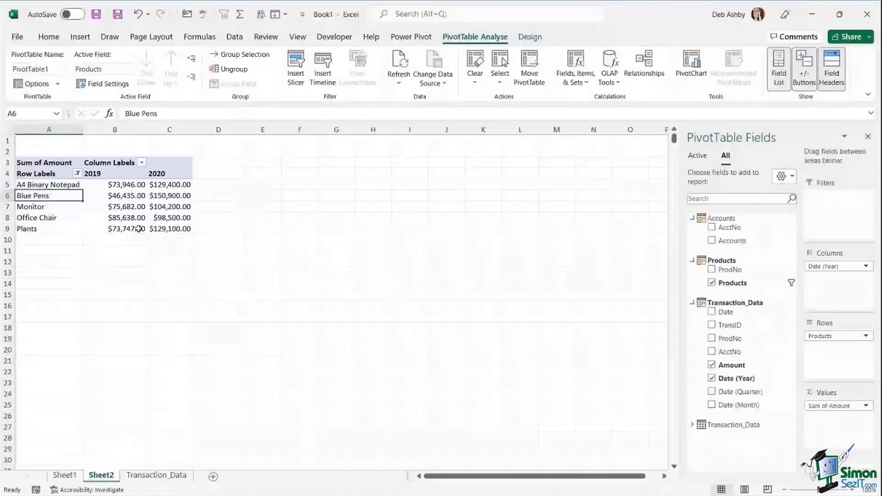
click(692, 75)
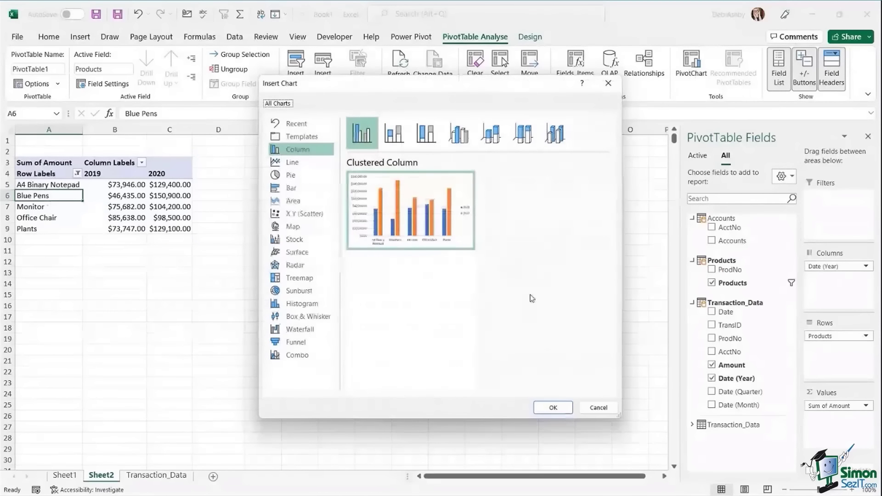
click(554, 408)
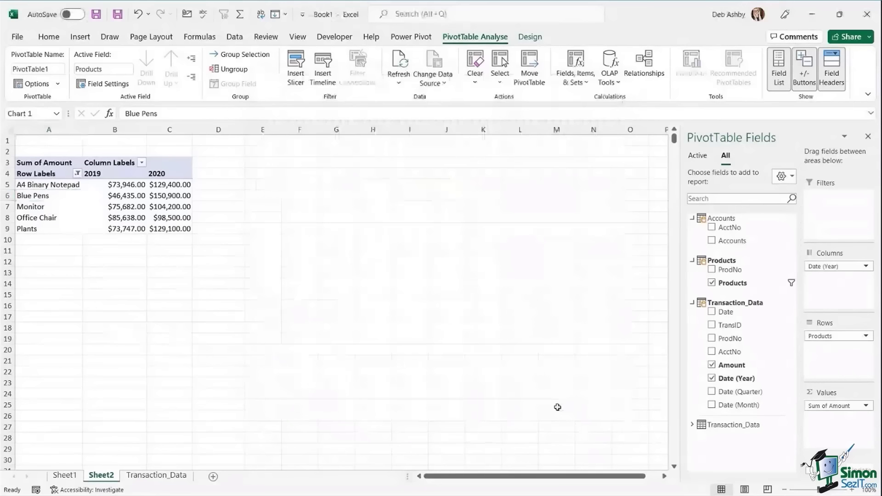
drag(399, 264, 432, 198)
drag(513, 319, 616, 349)
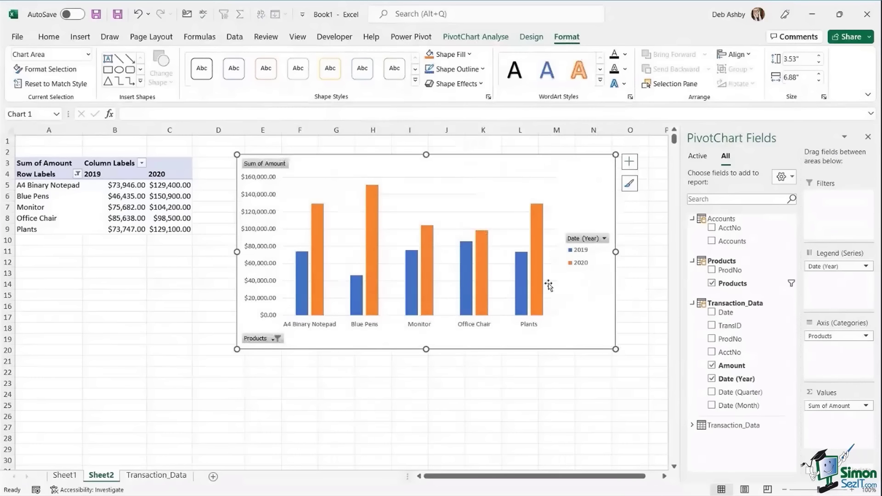
Hide all field buttons on the PivotChart.
mouse_move(539, 283)
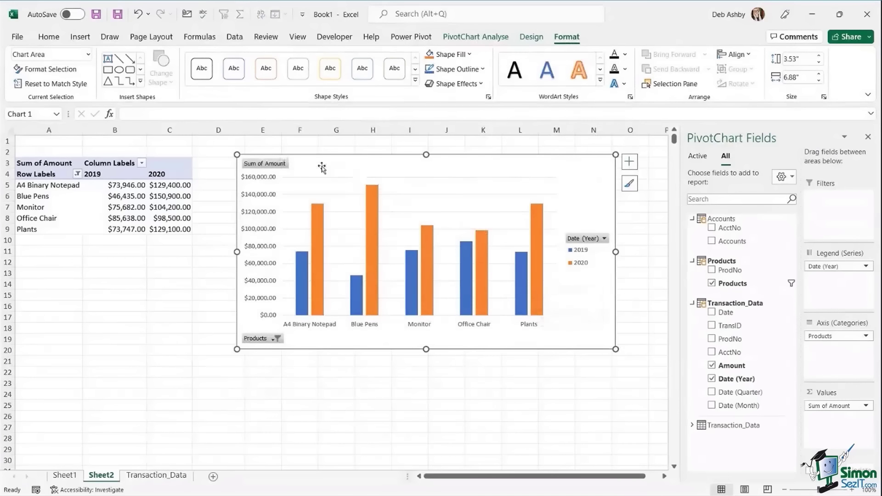
right_click(269, 166)
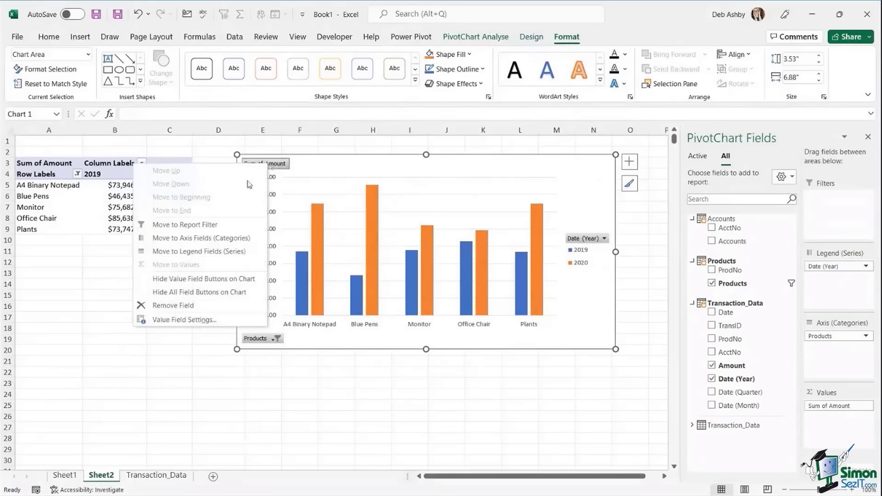
click(193, 294)
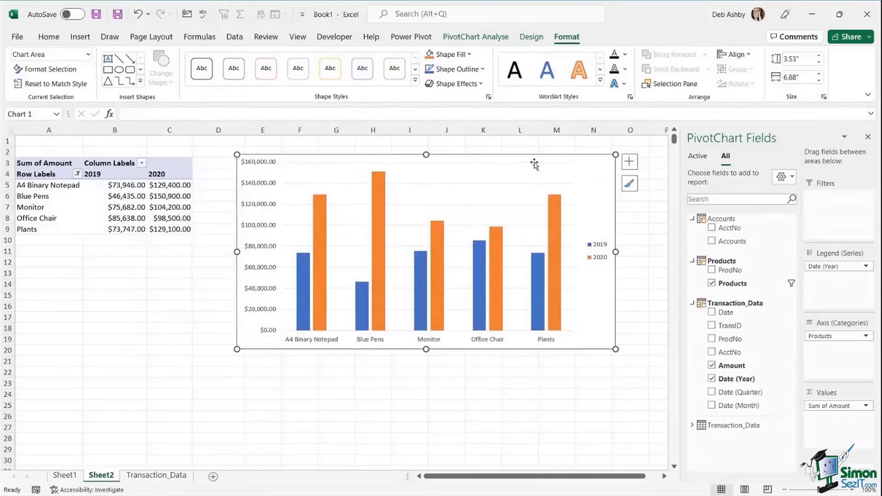
Add a chart title to the PivotChart reading "Top 5 Products".
click(630, 163)
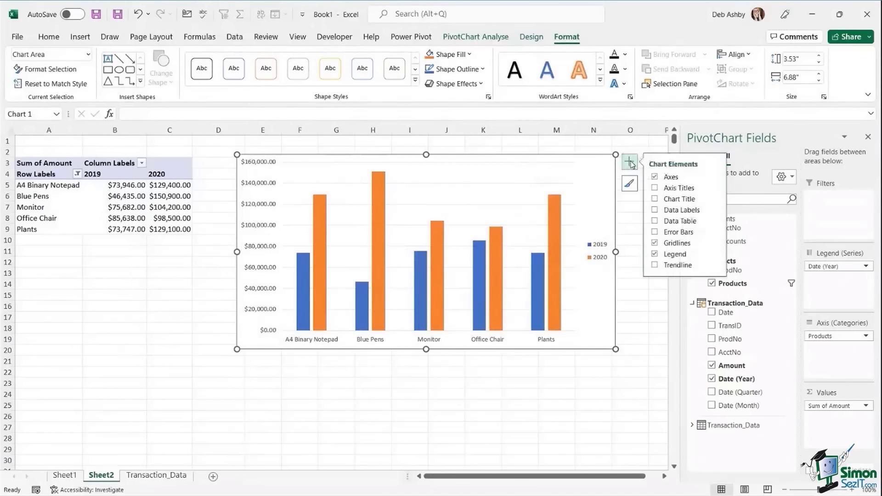
click(655, 199)
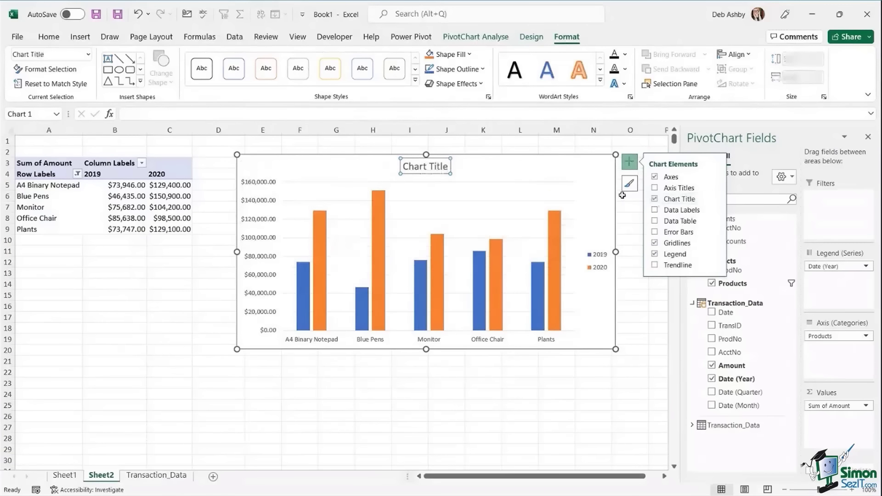
click(424, 168)
drag(403, 167, 451, 167)
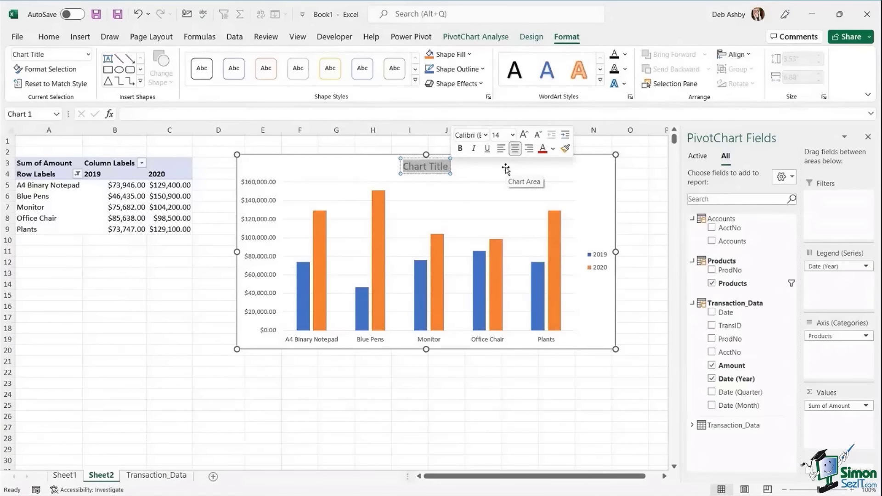
text(Top 5)
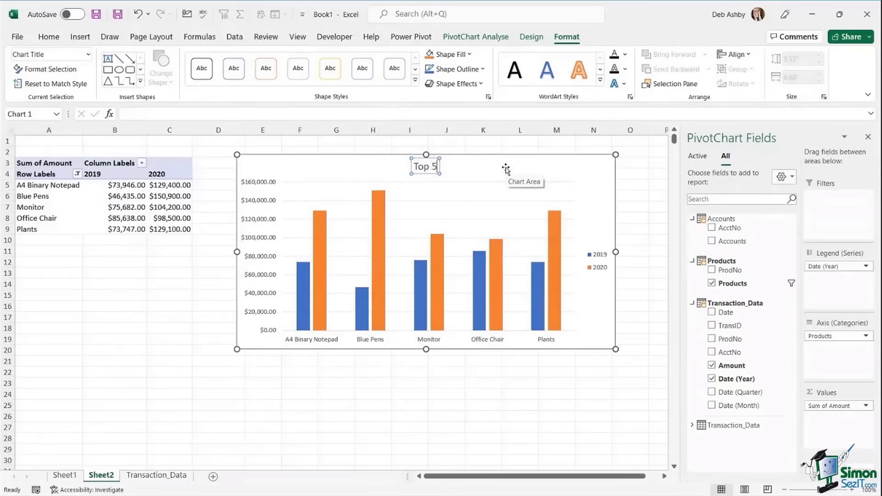
text( Products)
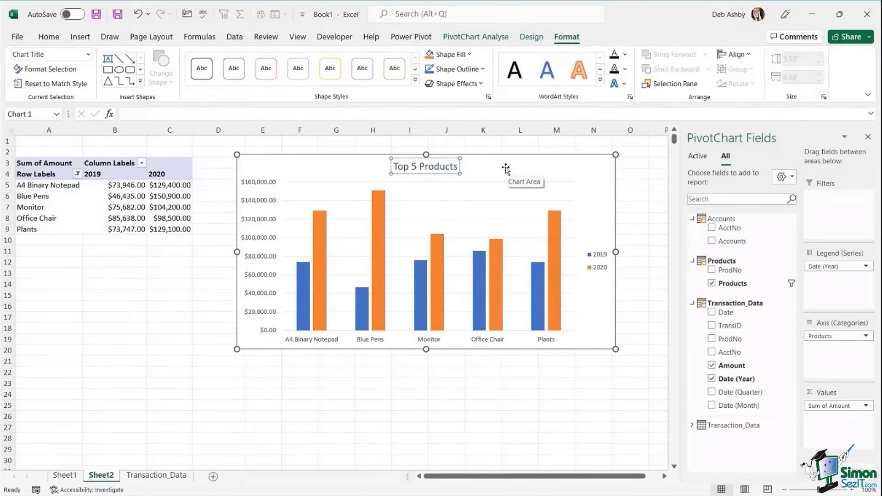
click(574, 168)
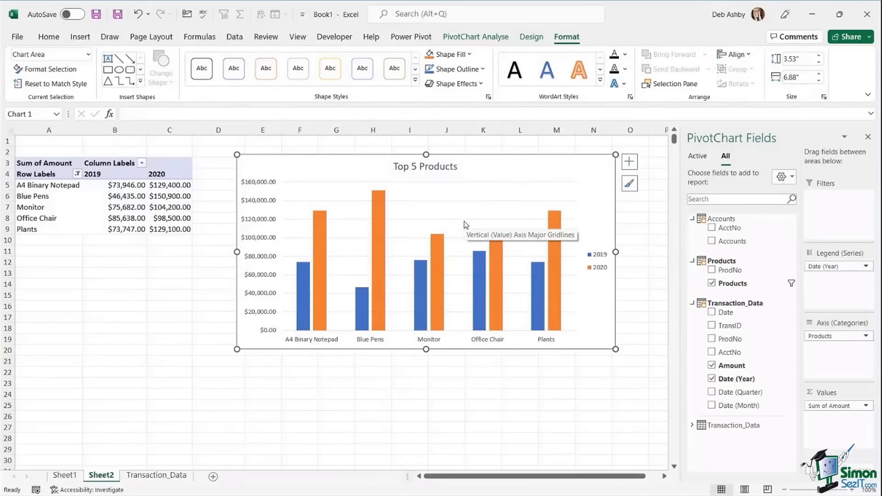
Recolour the PivotChart with the first monochromatic blue palette.
click(529, 38)
click(104, 81)
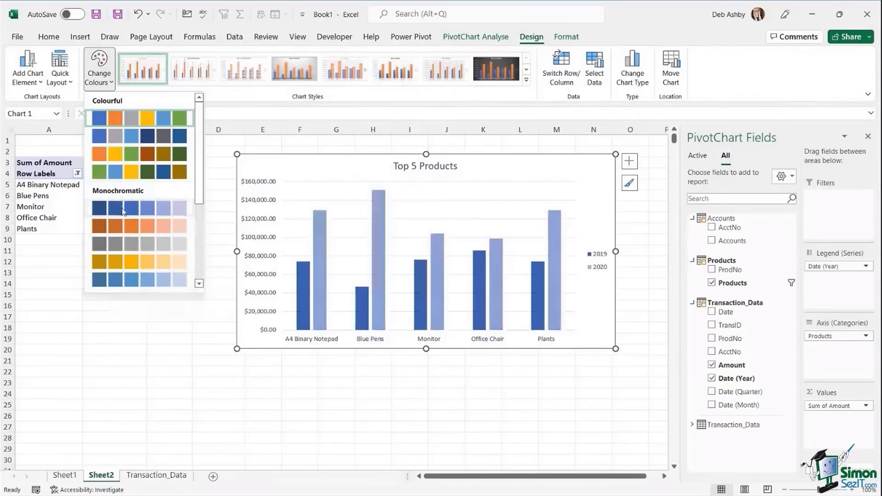
click(149, 214)
Narrow the PivotChart slightly and move it away from the PivotTable so it starts around column F.
mouse_move(508, 161)
mouse_down()
mouse_move(487, 162)
mouse_move(496, 162)
mouse_up()
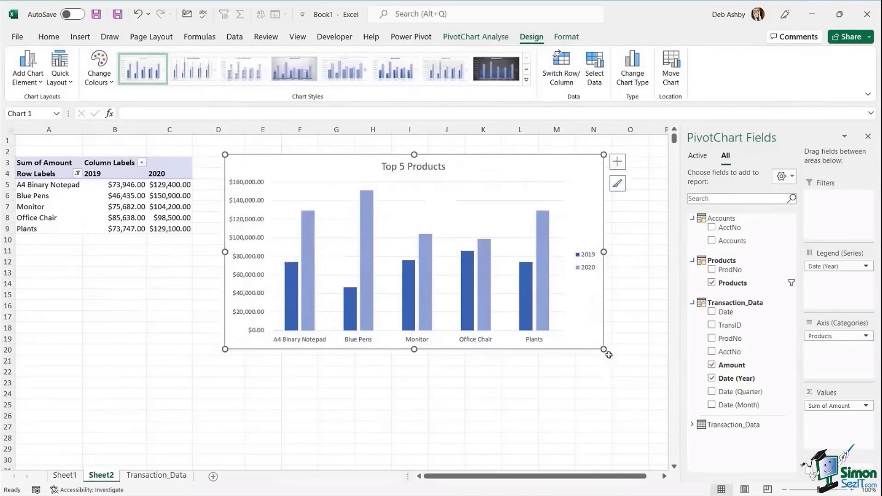
drag(604, 350, 587, 350)
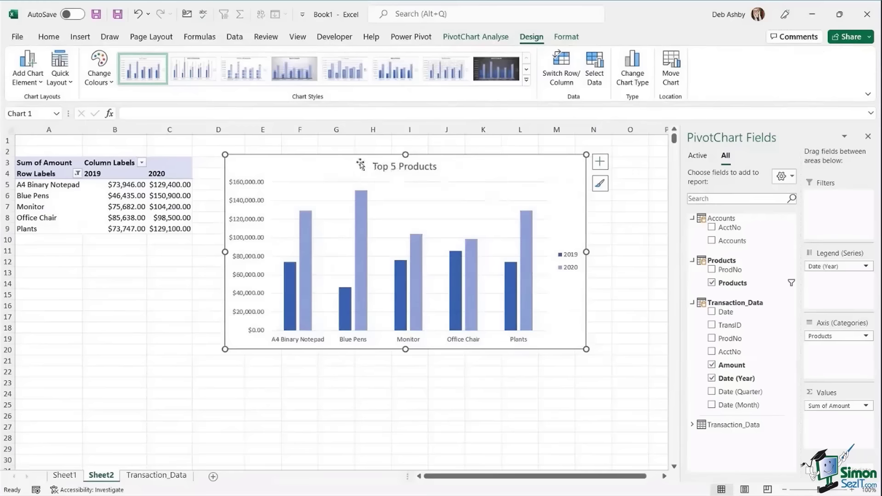
drag(344, 159, 394, 160)
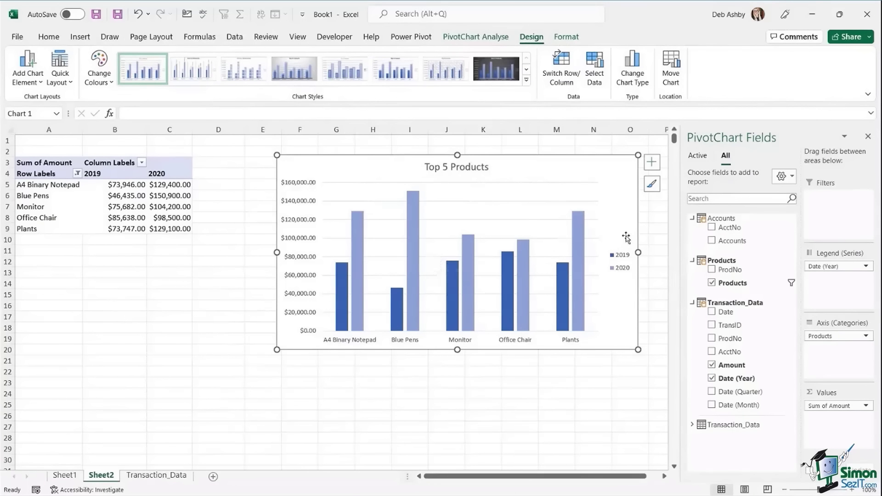
Minimise the workbook and open the desktop folders Transaction_Data and New Data, arranging both windows so their files are visible.
click(815, 17)
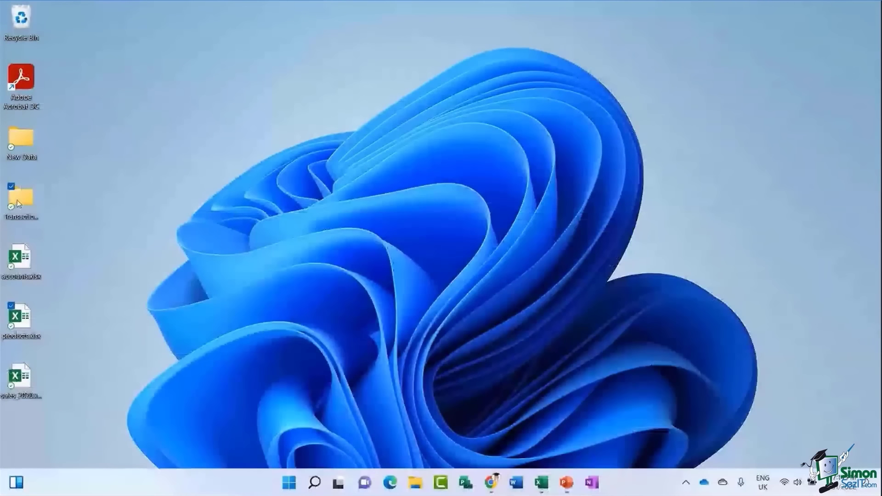
double_click(19, 204)
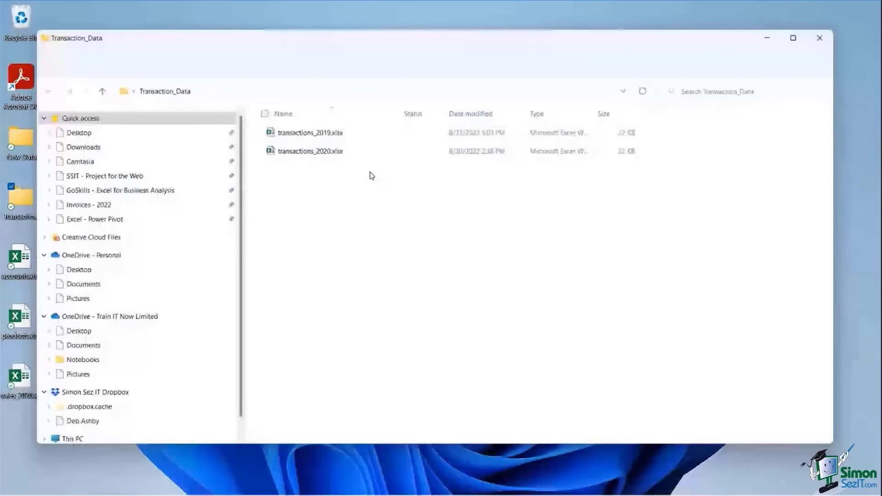
drag(451, 43, 465, 28)
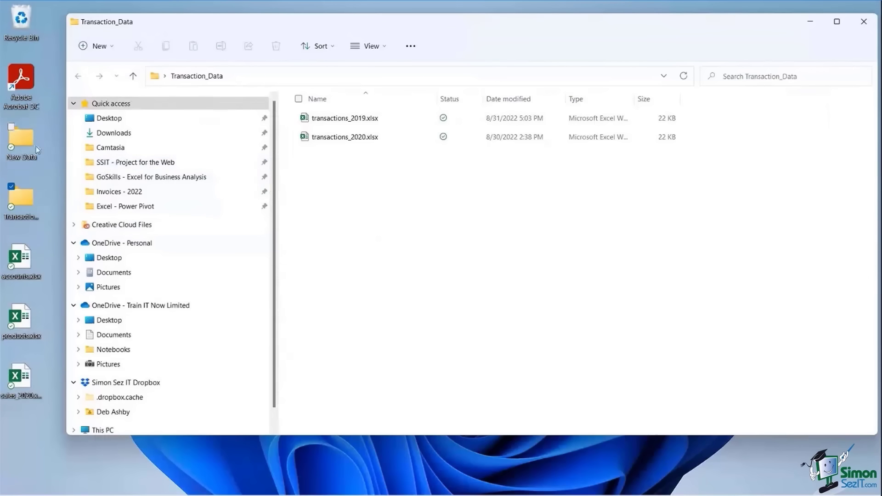
click(25, 141)
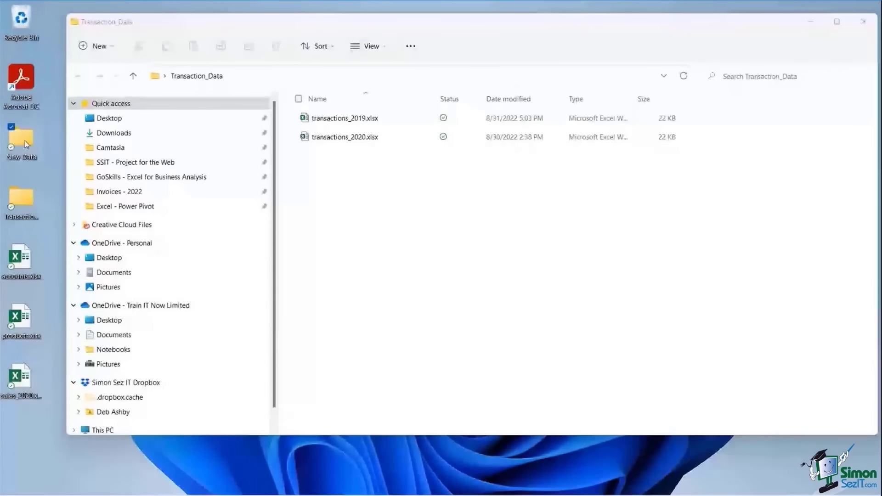
double_click(25, 141)
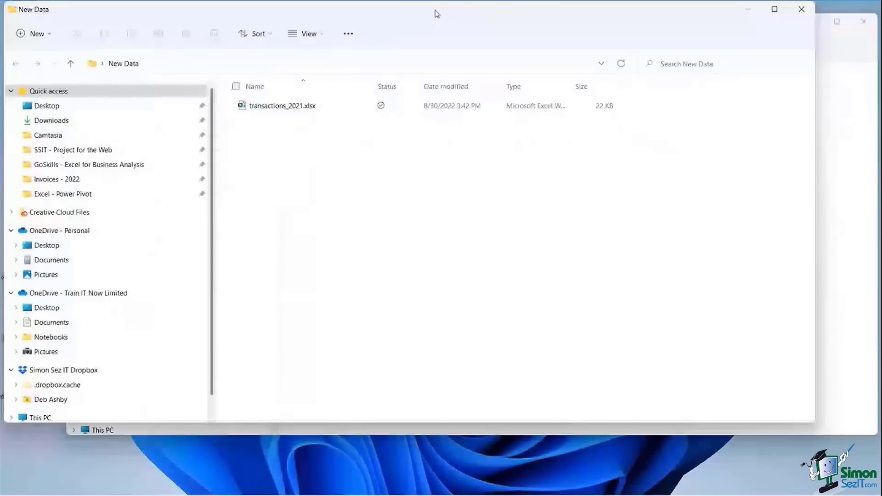
drag(437, 13, 546, 225)
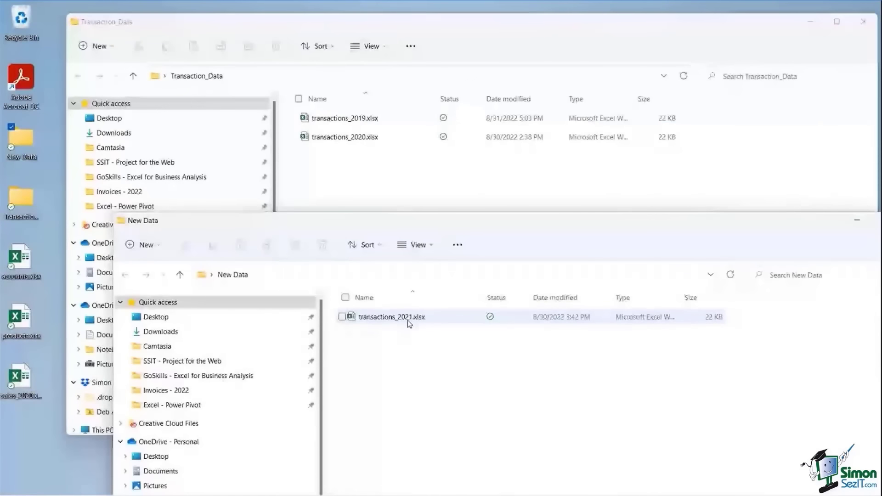
Move transactions_2021.xlsx from the New Data folder into Transaction_Data, check the emptied folder and dismiss its window.
click(407, 321)
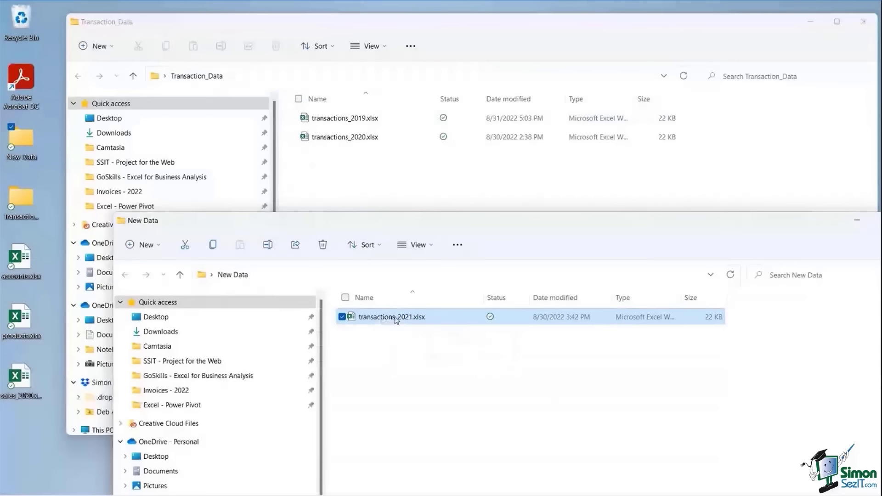
drag(396, 320, 347, 184)
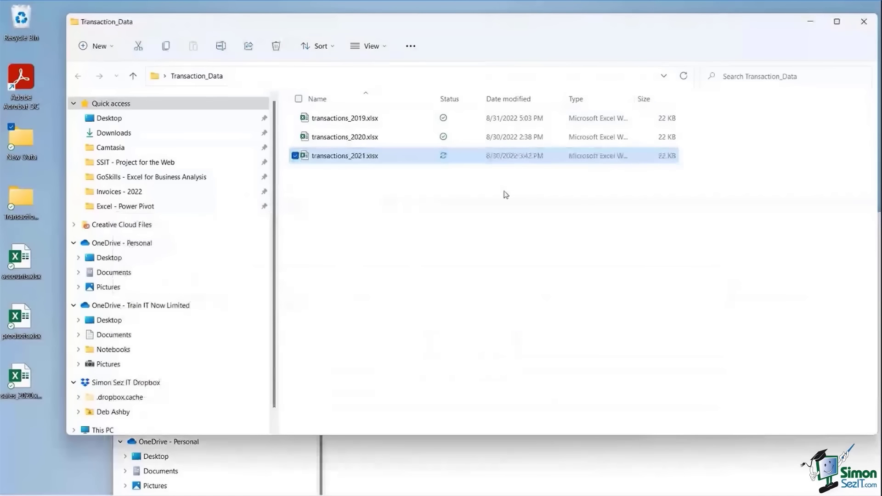
click(417, 244)
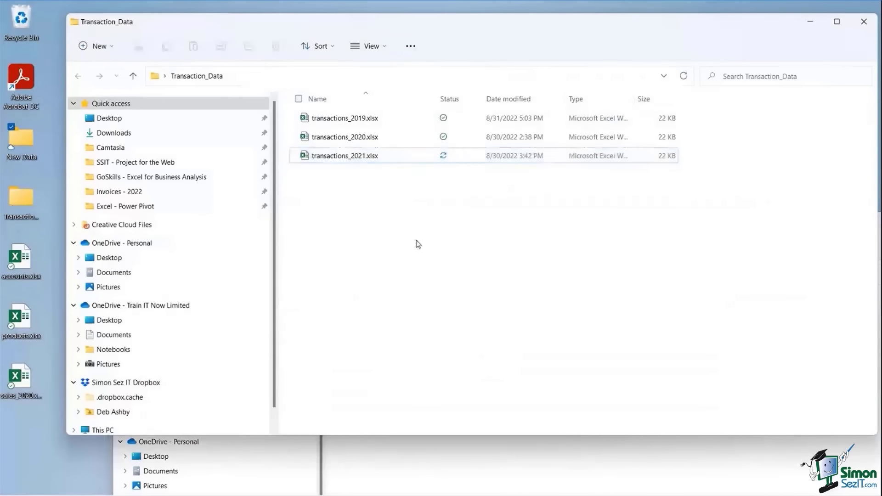
click(559, 467)
drag(601, 229, 578, 220)
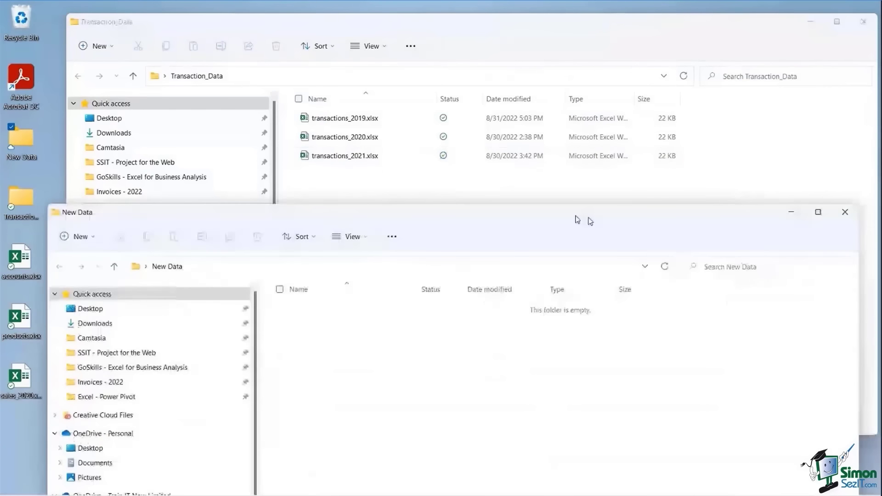
click(738, 205)
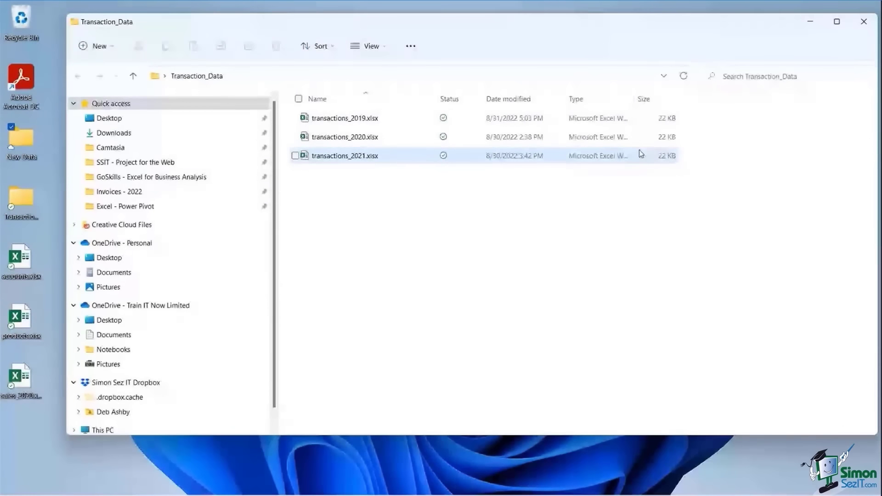
Switch back to the Excel workbook and refresh all data so the PivotTable and PivotChart include the 2021 transactions.
mouse_move(471, 492)
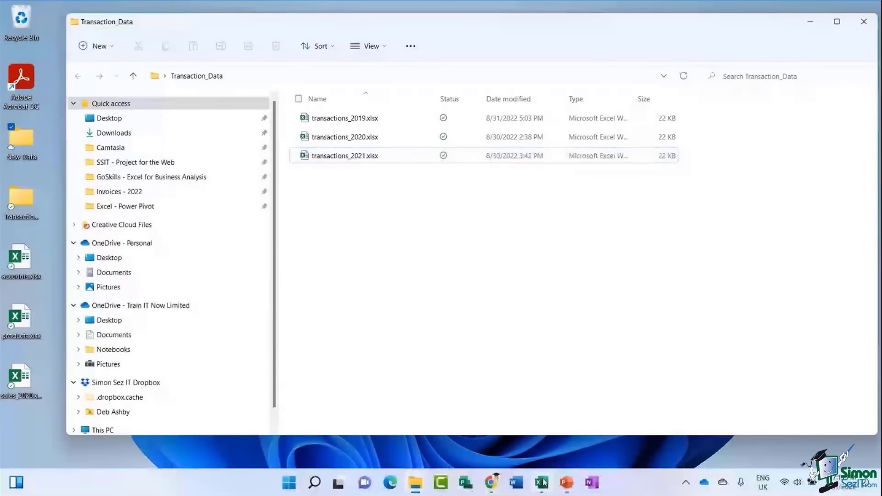
click(543, 482)
click(123, 193)
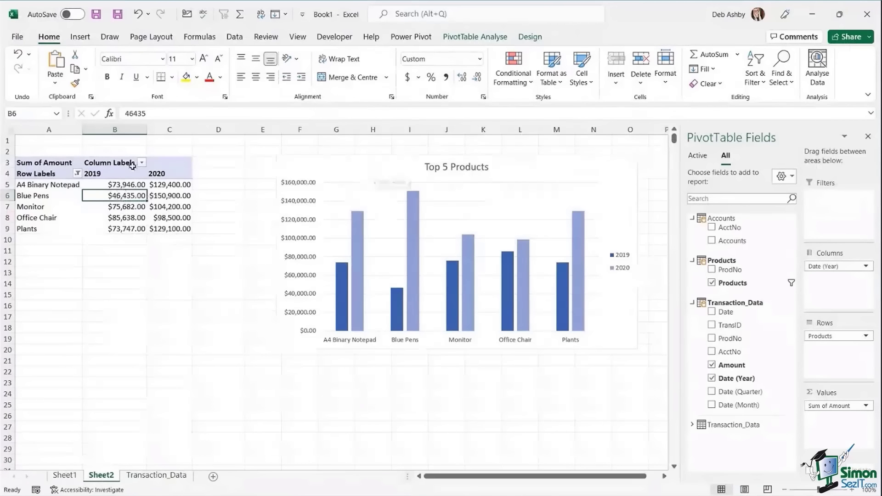
click(478, 37)
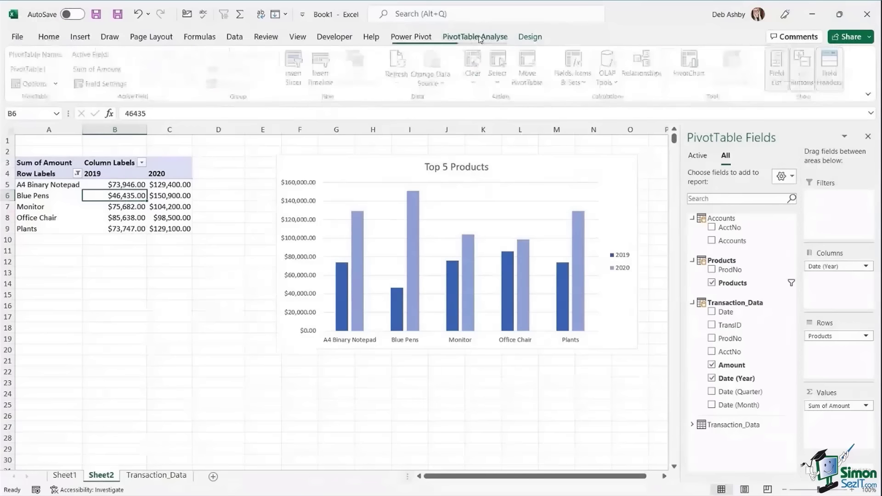
click(399, 82)
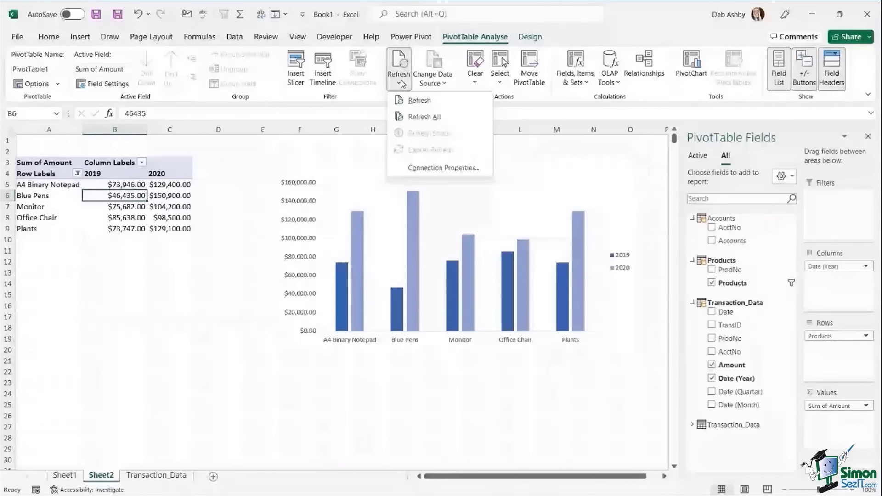
click(440, 119)
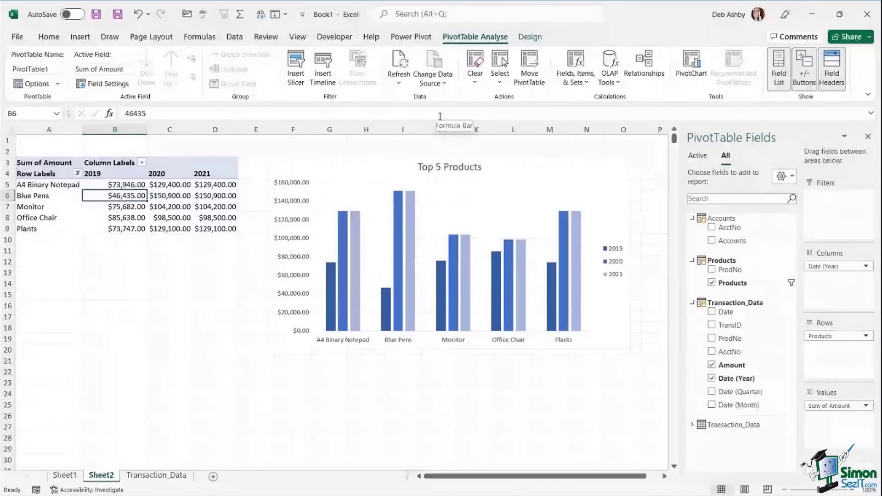
click(234, 38)
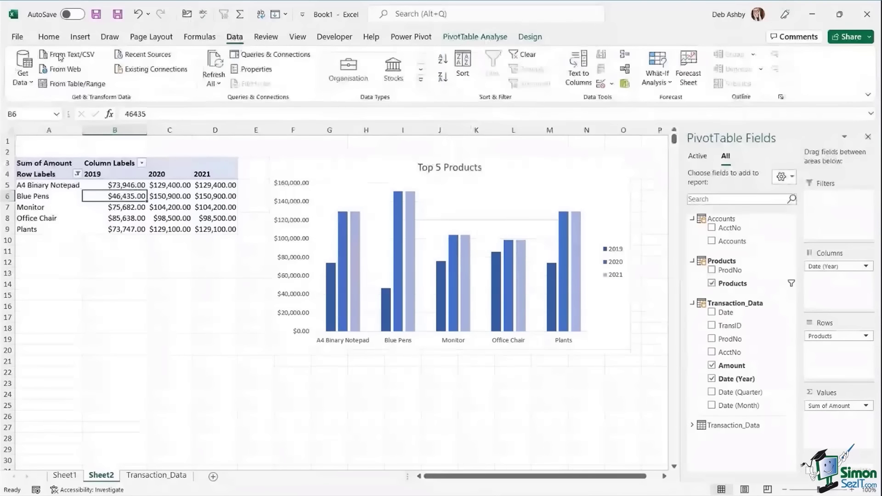
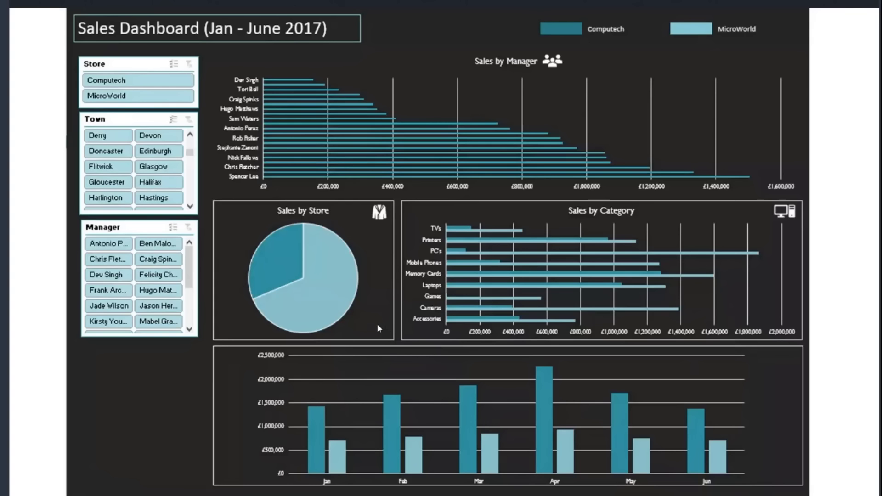
End the slide show, switch to Interactive Dashboards.xlsx in Excel and examine the Data sheet's columns from Month to Sales.
key(Escape)
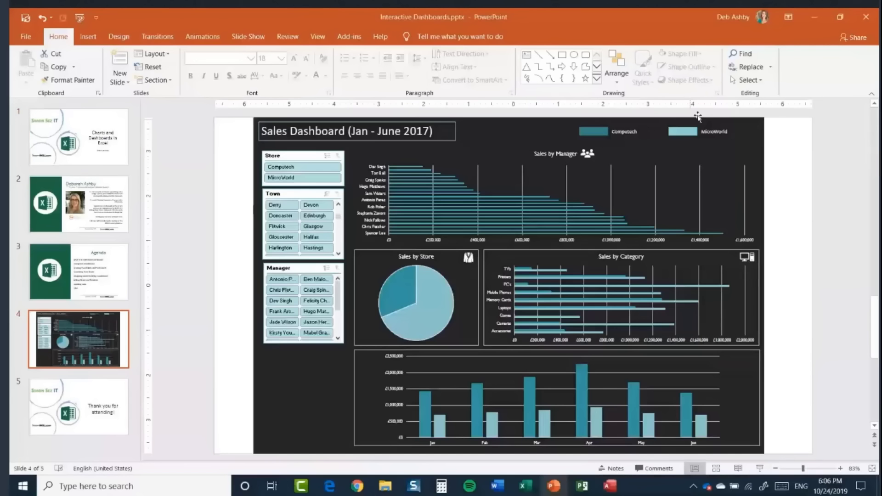
click(526, 486)
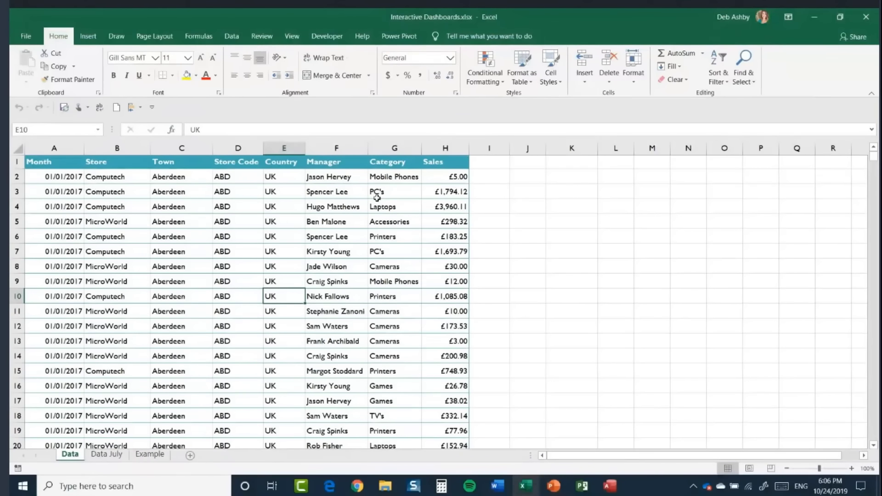
click(107, 176)
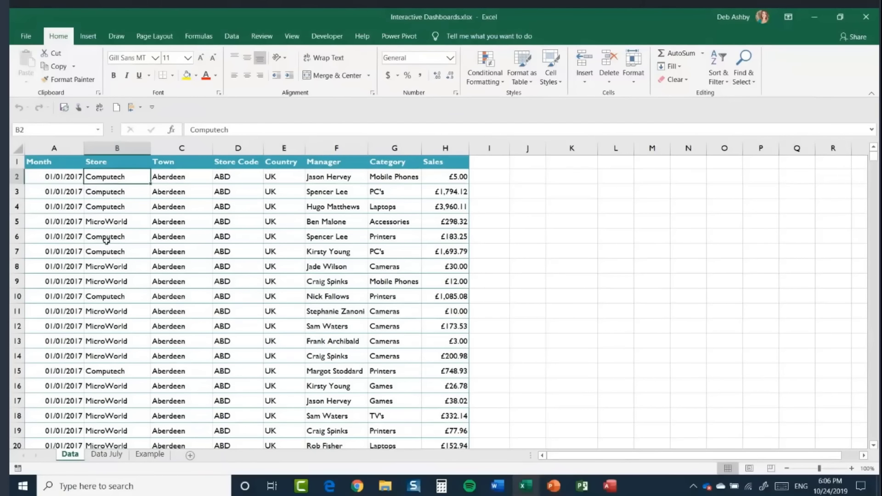
click(115, 221)
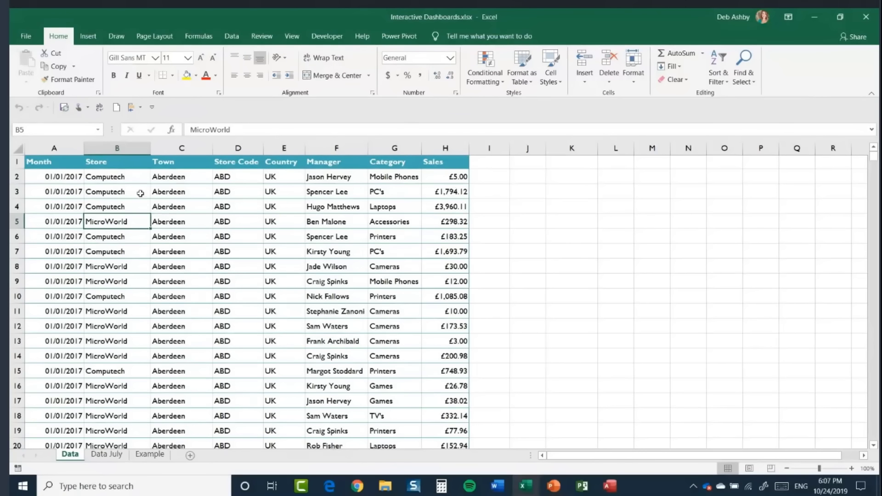
click(136, 180)
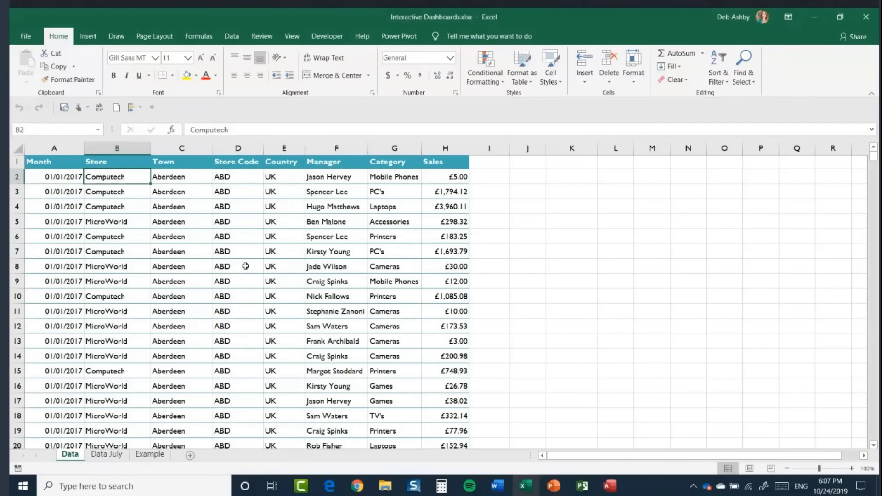
click(238, 266)
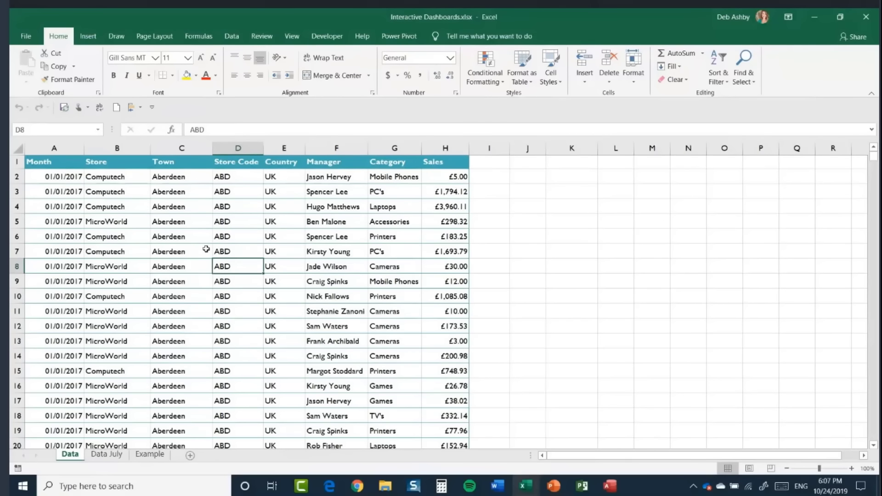
click(238, 220)
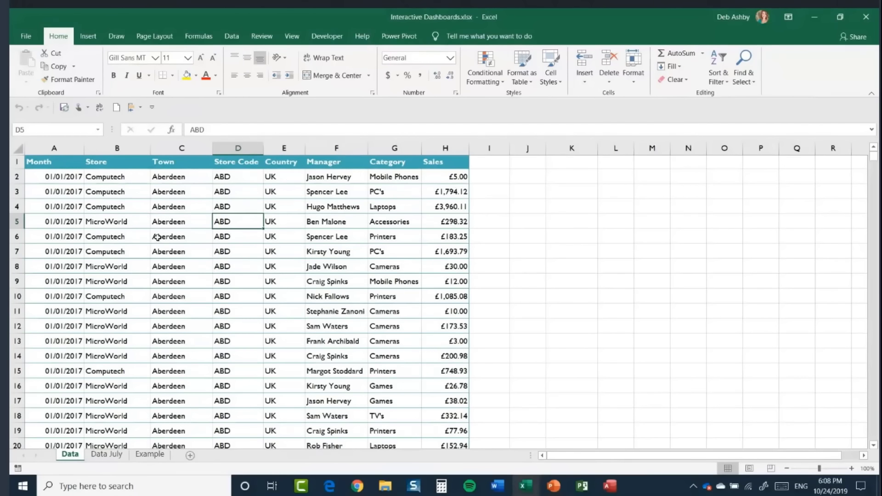
click(172, 220)
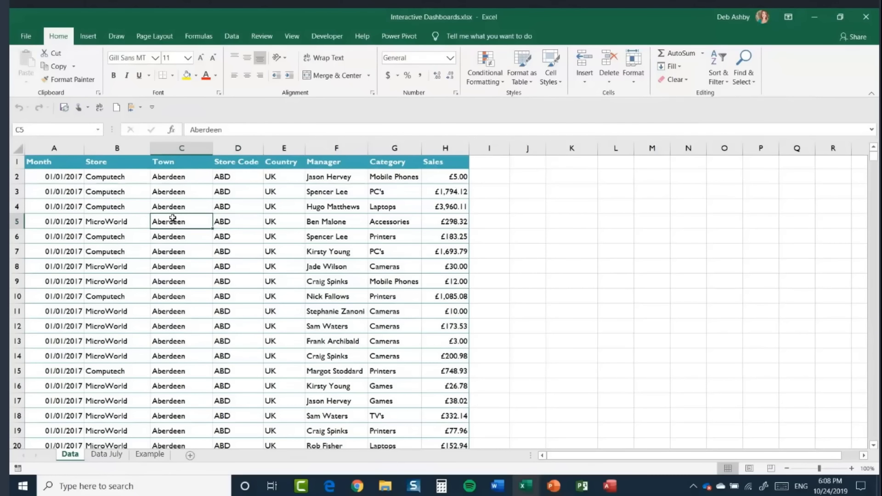
click(53, 148)
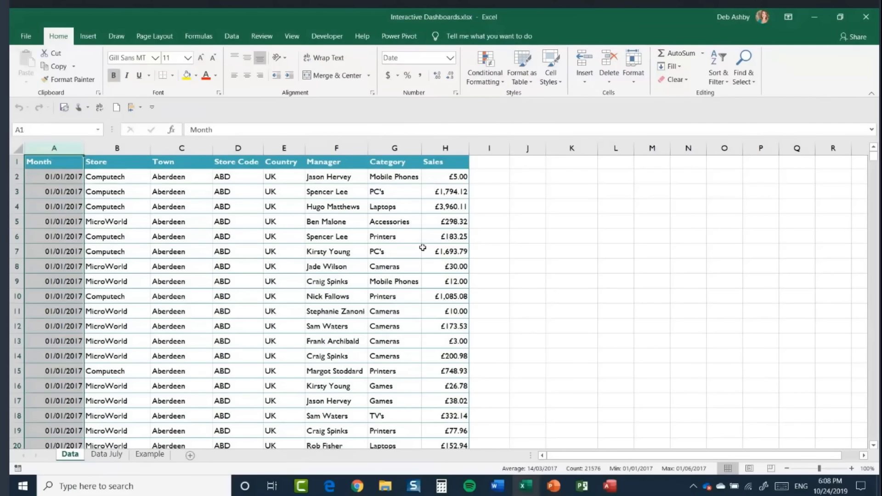
click(445, 148)
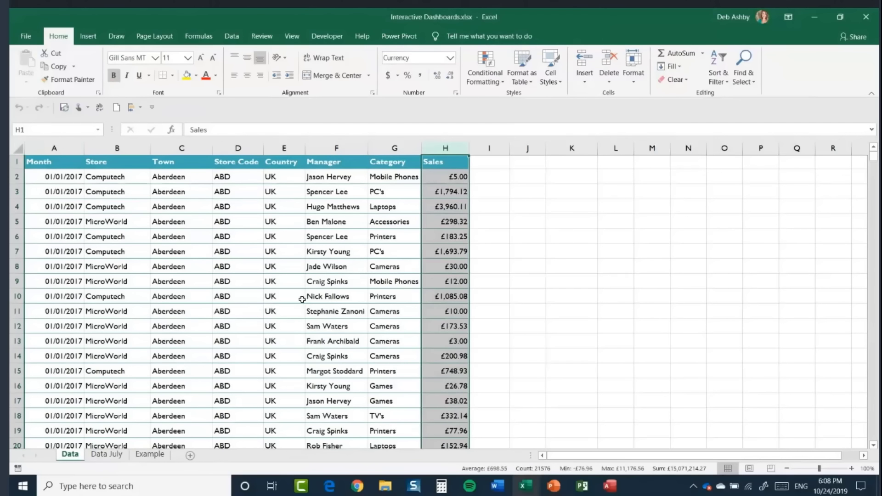
Format the Data sheet's range A1:H21576 as a table with headers, using the teal style in the first Medium row.
click(291, 271)
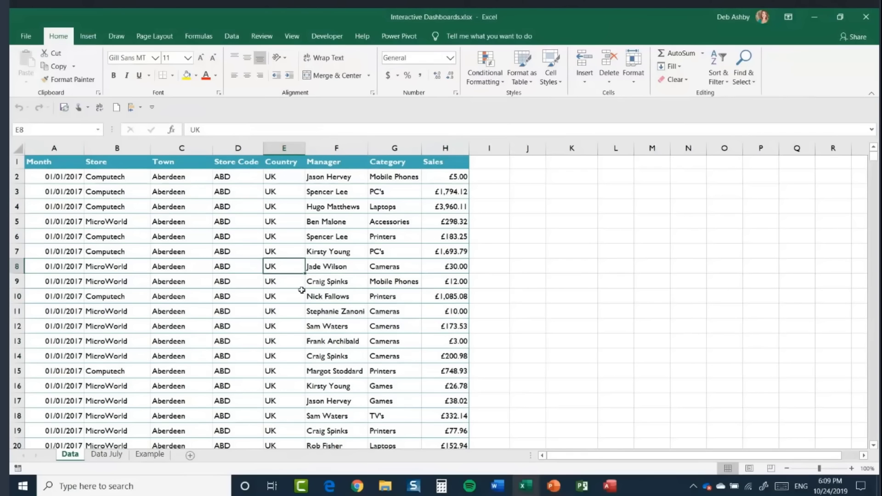
key(ctrl+a)
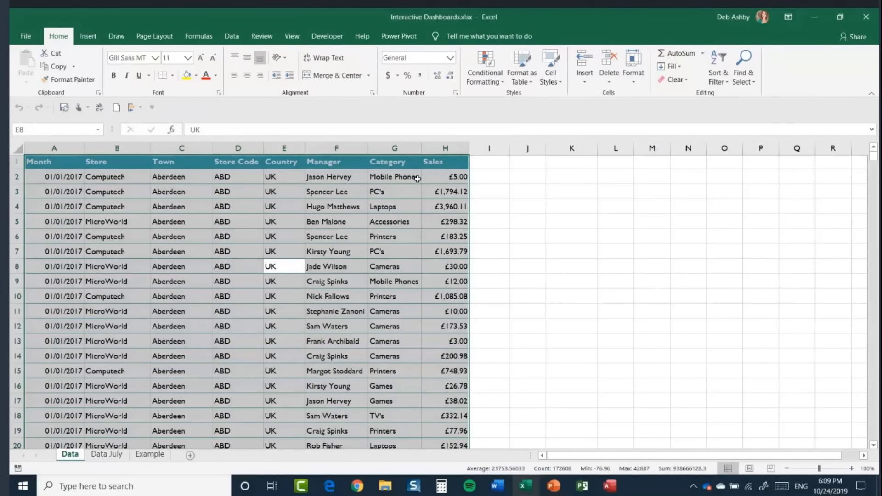
click(532, 81)
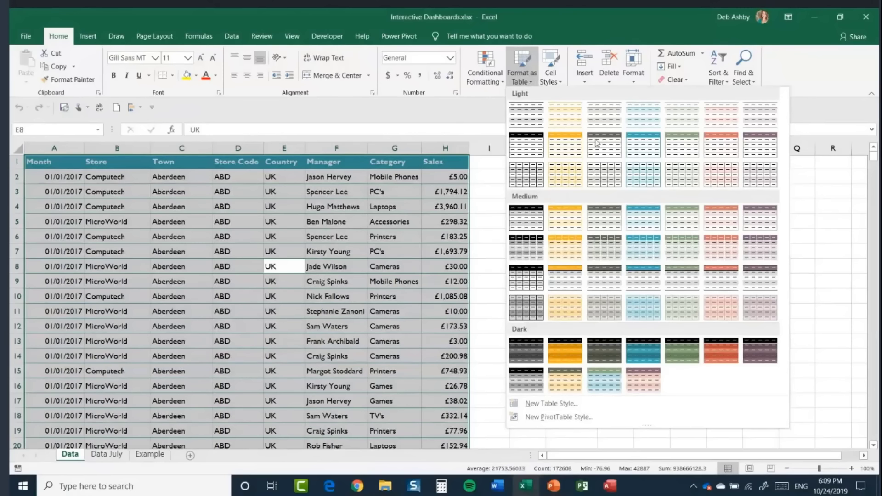
click(648, 229)
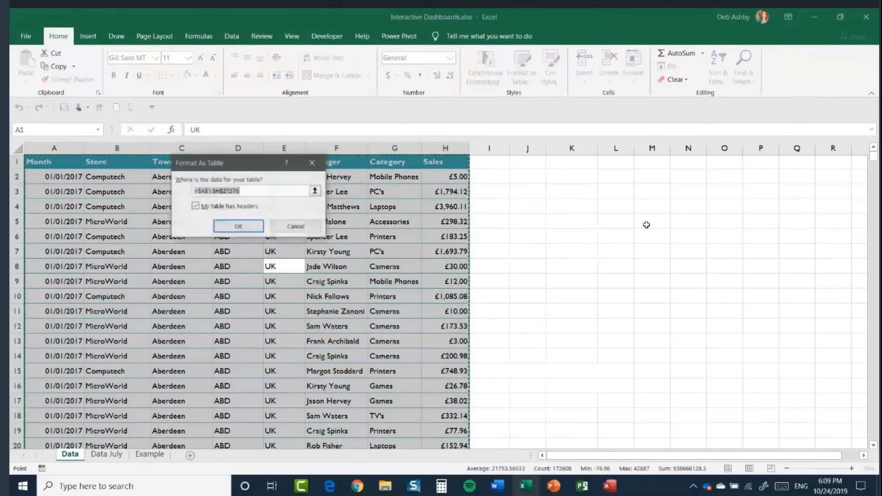
drag(260, 168, 571, 193)
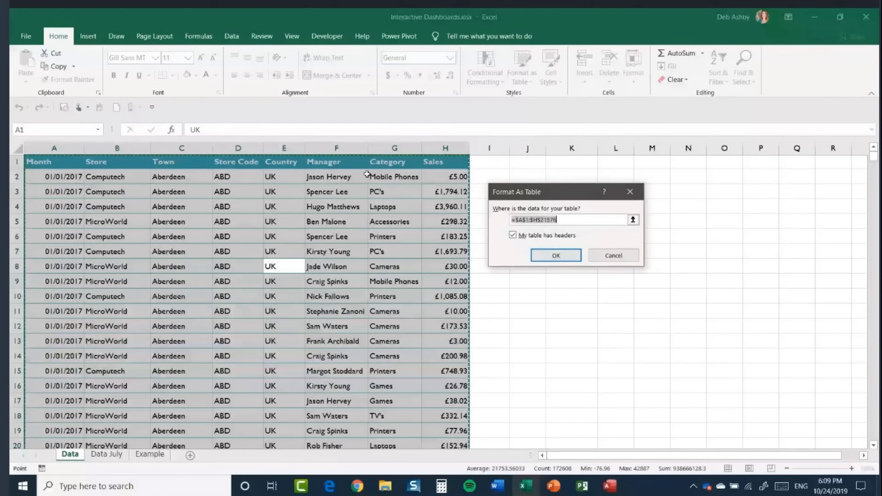
click(557, 256)
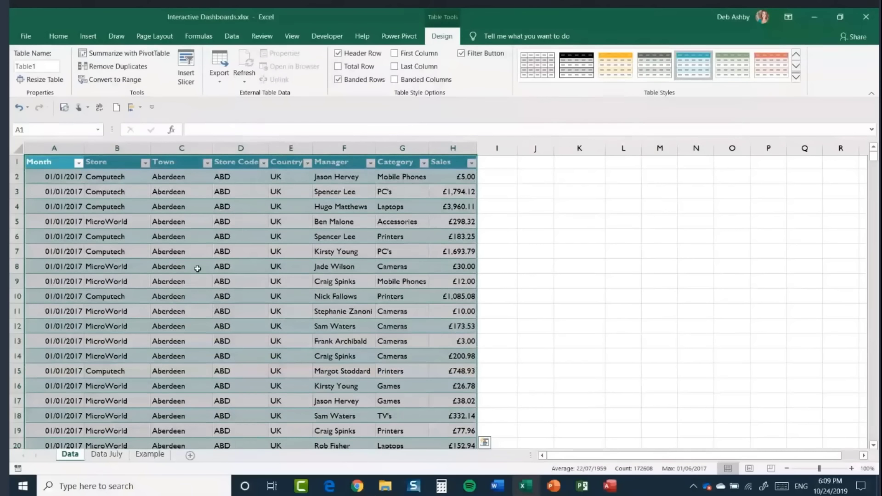
Rename the sales table on the Data sheet as Sales_Data and deselect it.
click(241, 249)
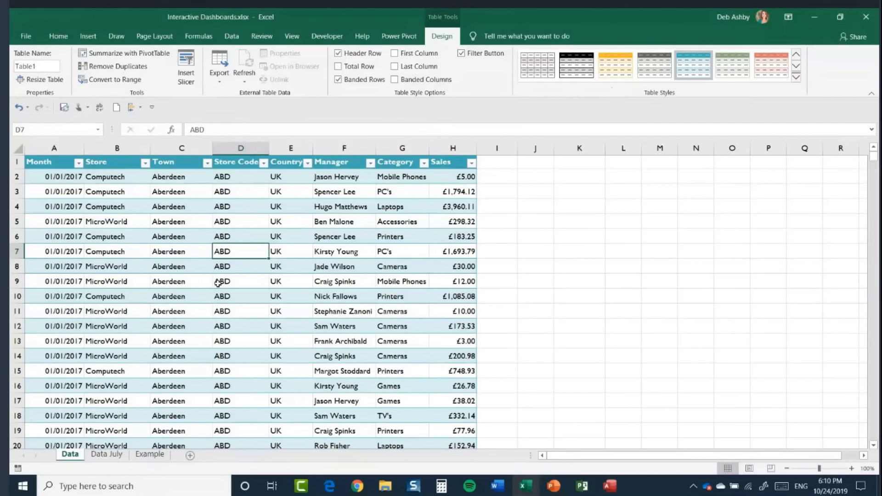
click(197, 247)
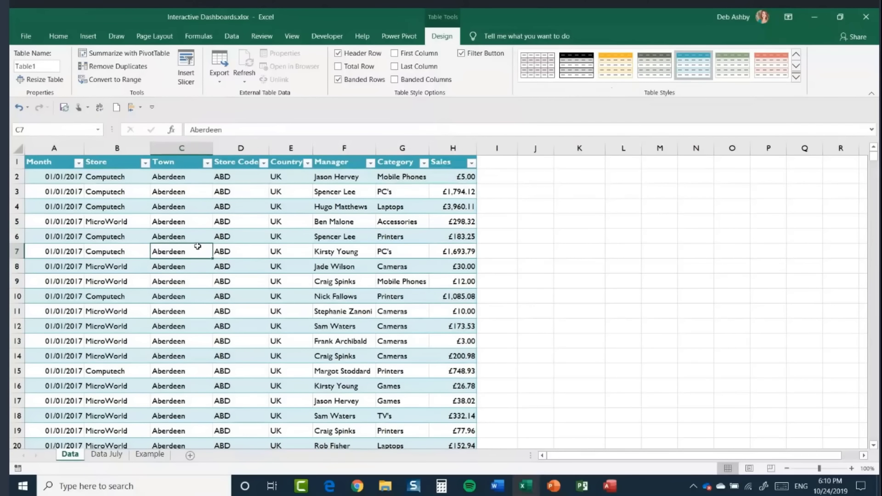
key(ctrl+a)
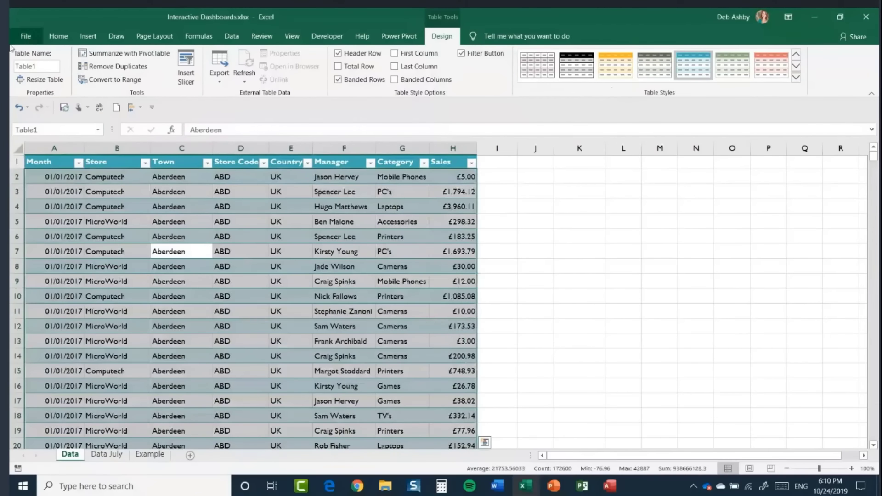
click(40, 66)
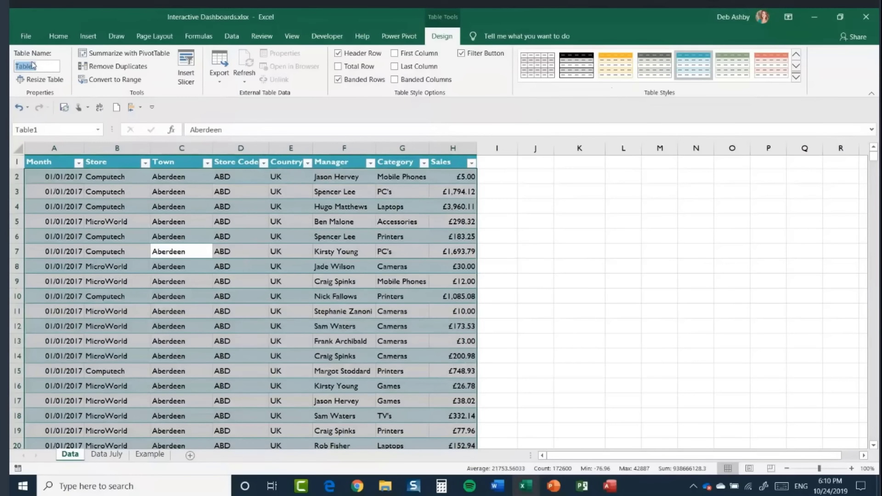
text(Sales_Daa)
key(BackSpace)
key(BackSpace)
text(ata)
key(Return)
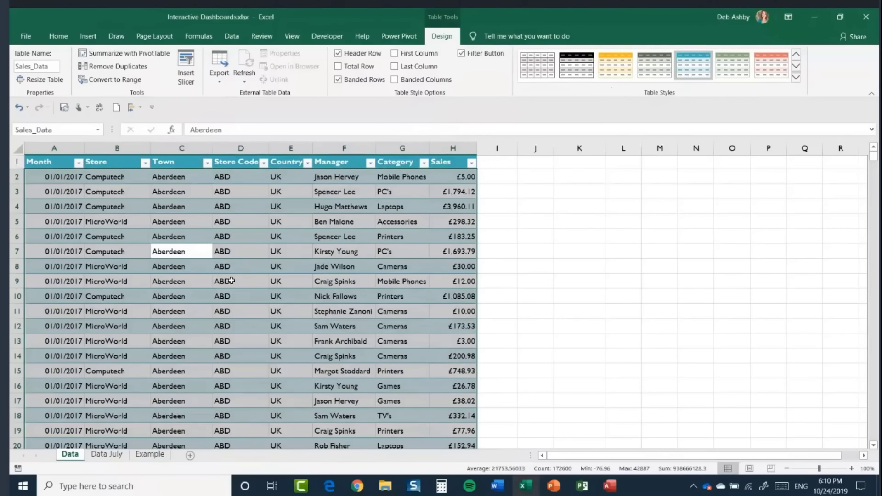
click(244, 280)
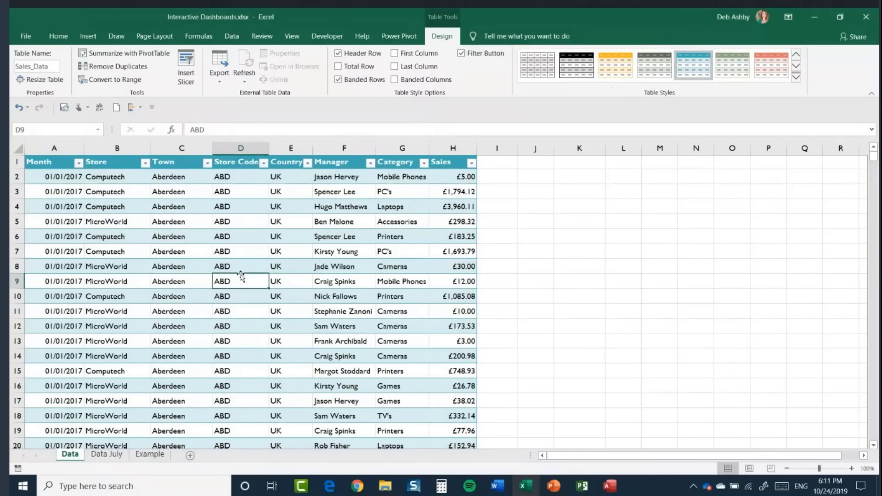
Look at the finished dashboard on the Example sheet and return to the Data sheet.
click(154, 459)
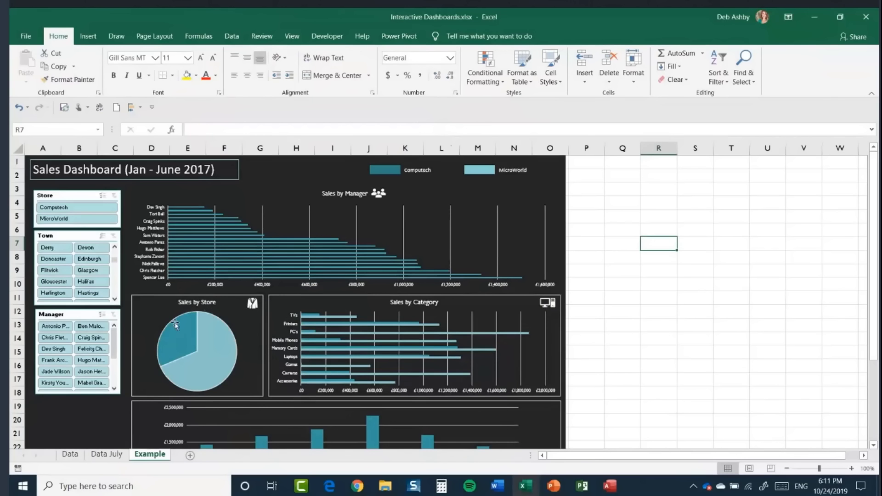
click(75, 459)
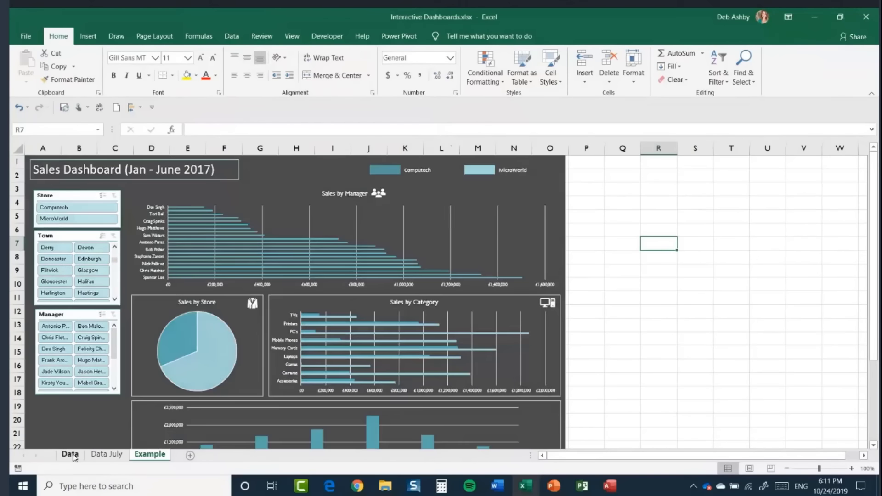
click(75, 459)
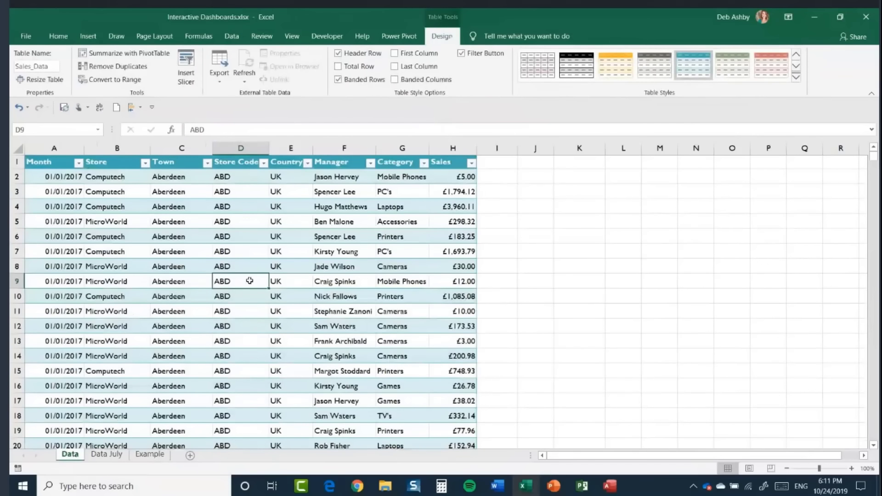
Insert a PivotTable based on the Sales_Data table on a new worksheet.
click(88, 36)
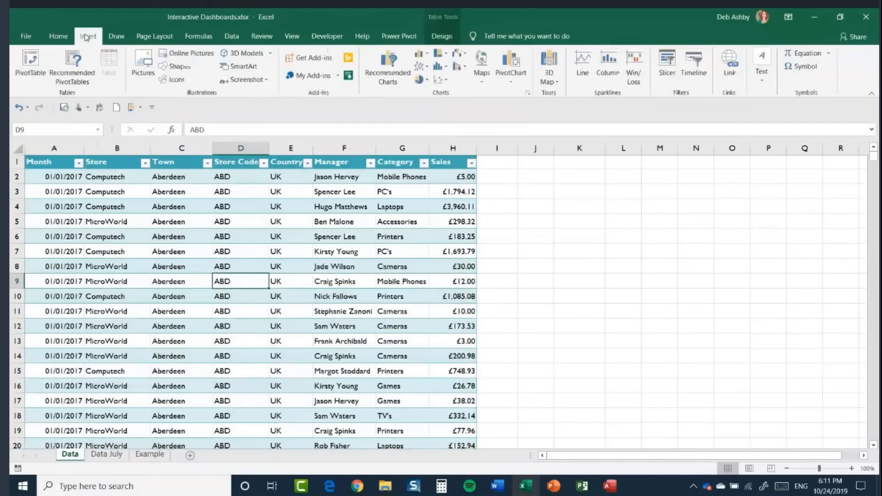
click(30, 65)
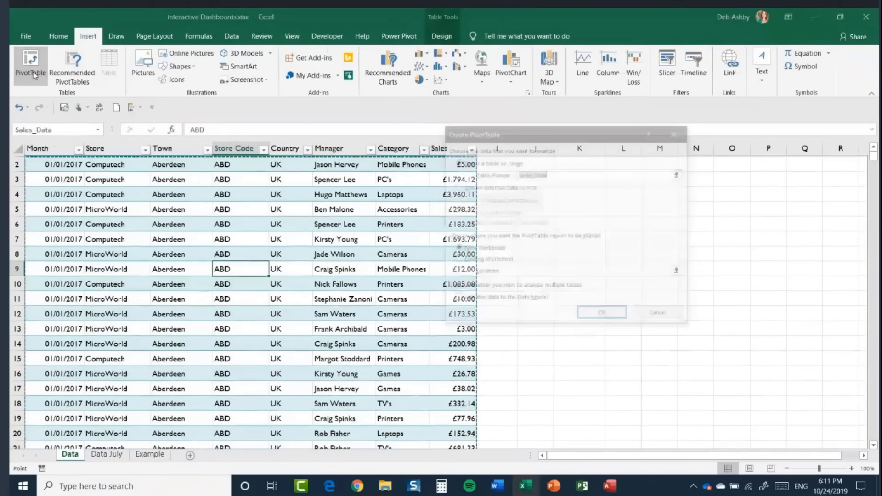
drag(583, 138, 482, 156)
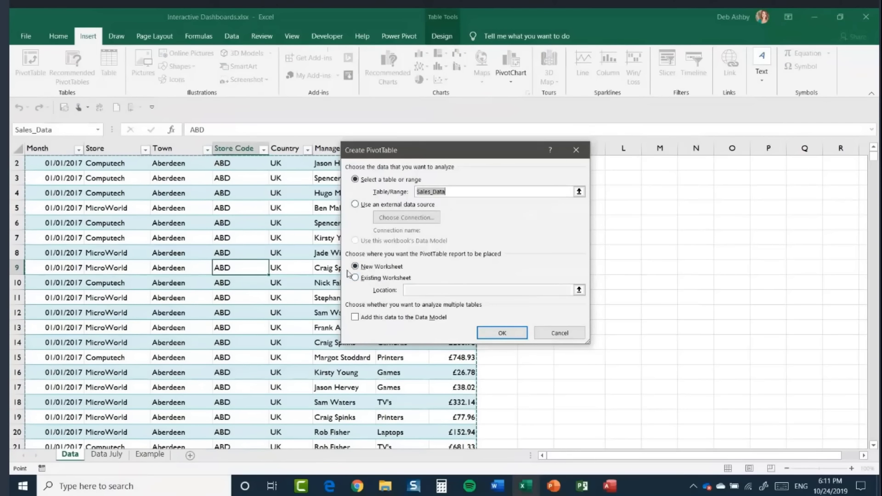
click(503, 332)
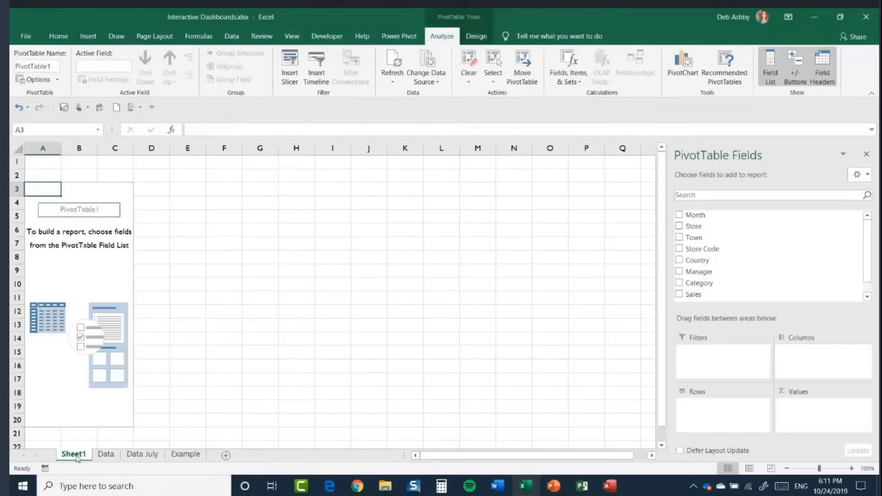
Rename the new PivotTable sheet as Sales by Store and move it between the Data July and Example sheets.
right_click(75, 458)
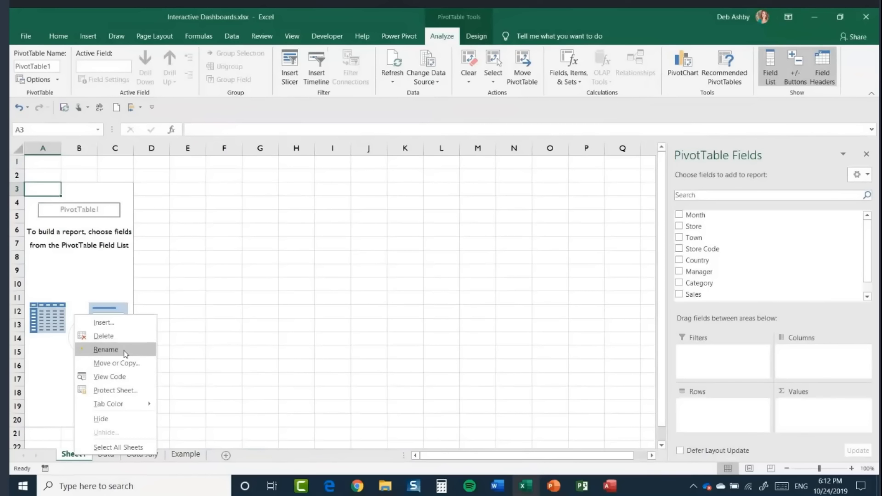
click(106, 349)
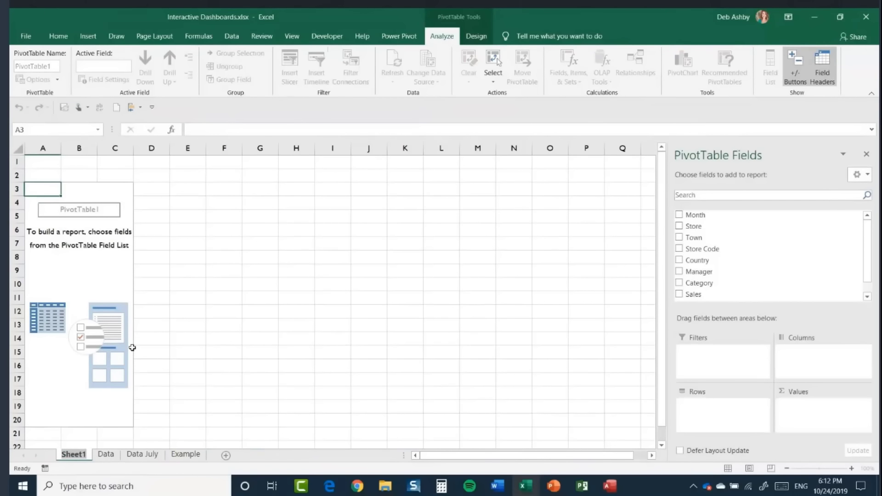
text(Sales)
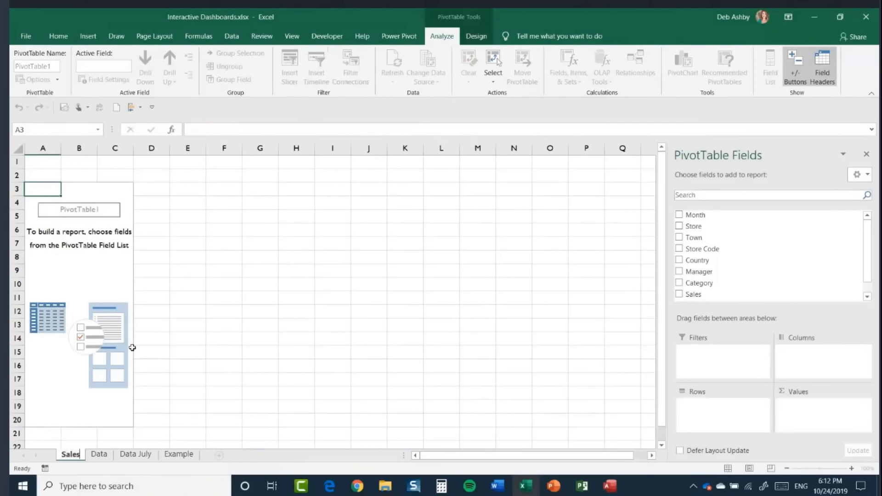
text( by Store)
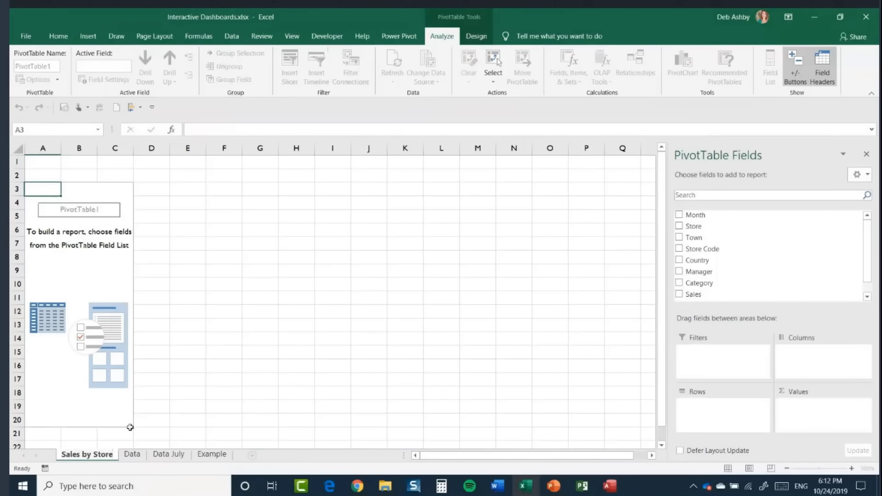
click(183, 407)
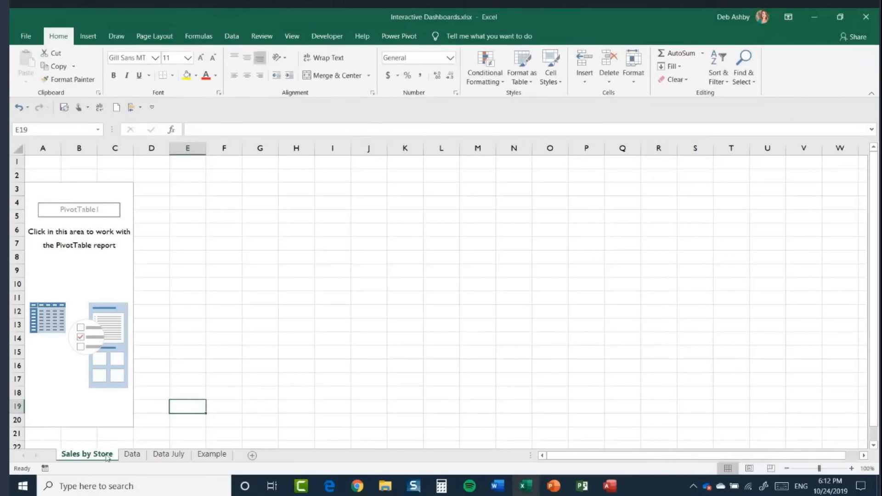
drag(72, 458, 193, 458)
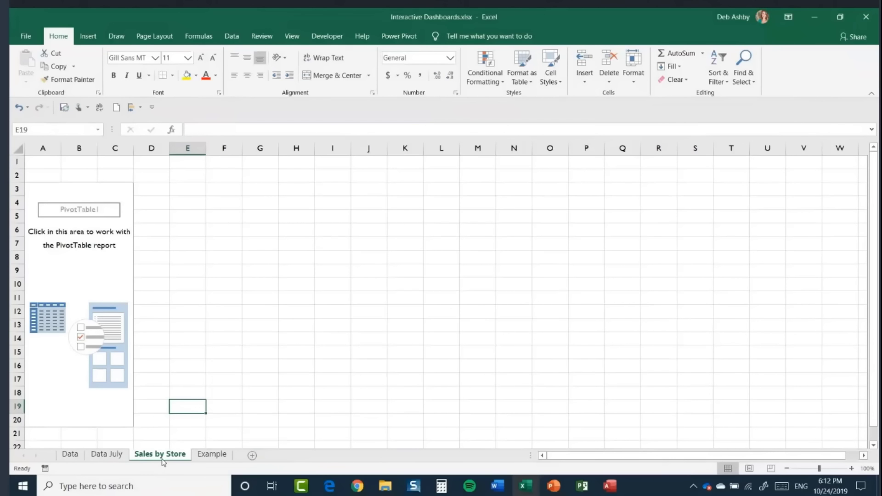
Build the PivotTable on the Sales by Store sheet with Store as rows and the sum of Sales as values.
click(91, 287)
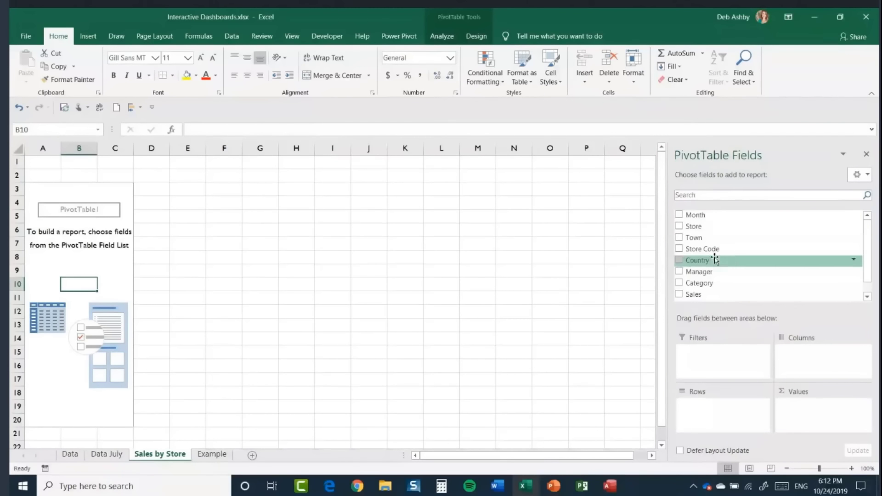
scroll(872, 266, down, 1)
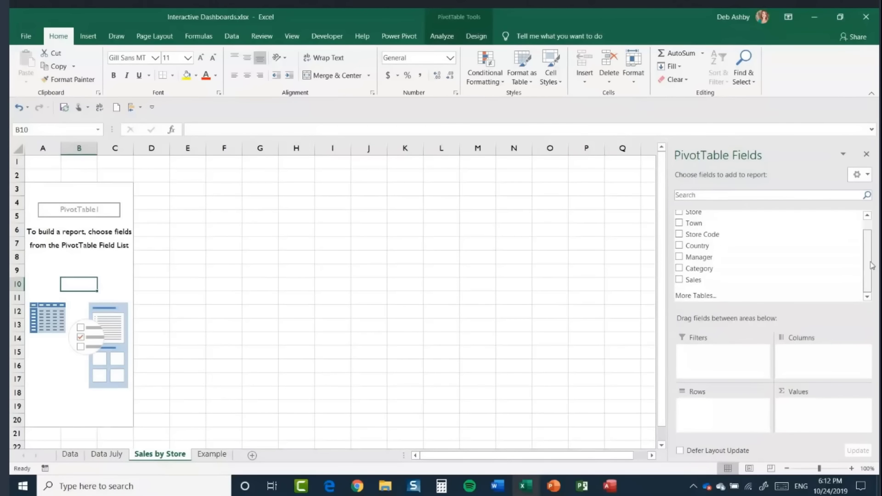
scroll(827, 244, up, 1)
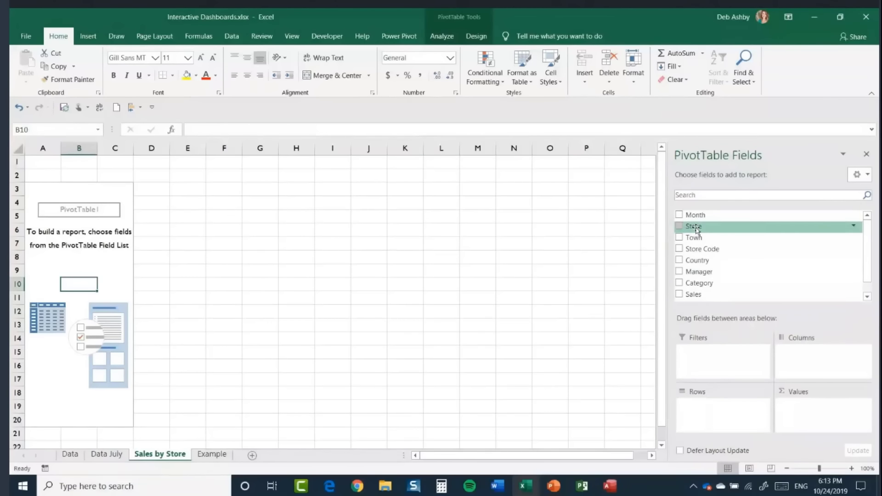
drag(697, 230, 703, 420)
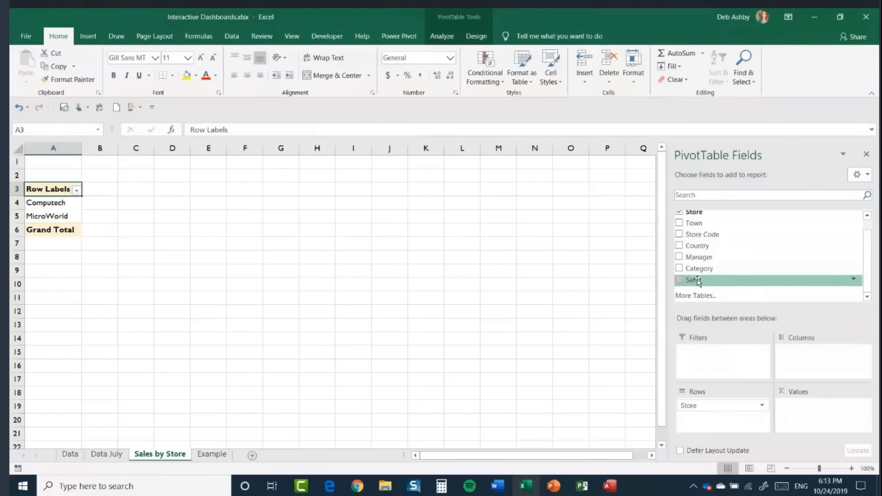
drag(698, 281, 805, 415)
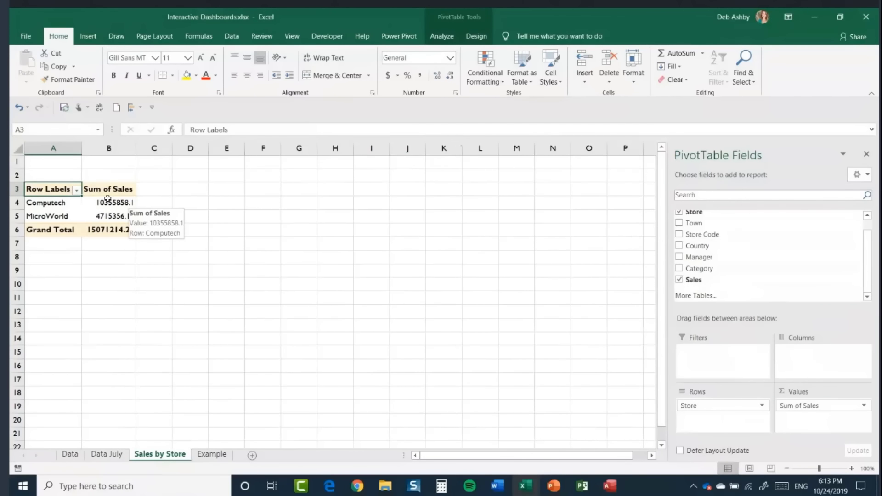
Try the Store field as columns in the PivotTable and return it to the rows.
mouse_move(124, 203)
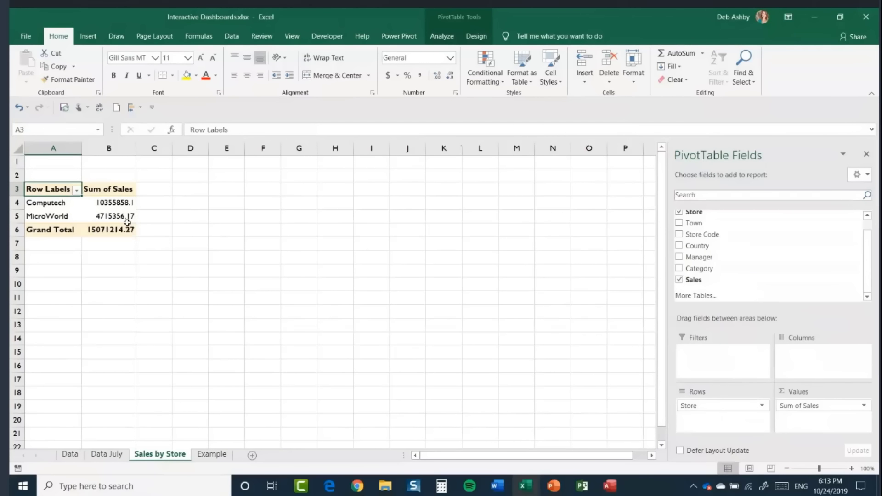
mouse_move(127, 223)
drag(695, 406, 822, 368)
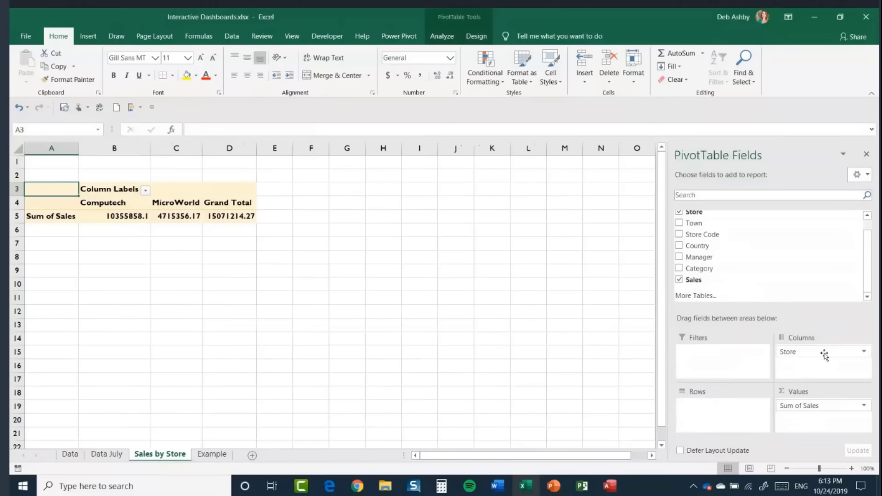
drag(824, 354, 690, 414)
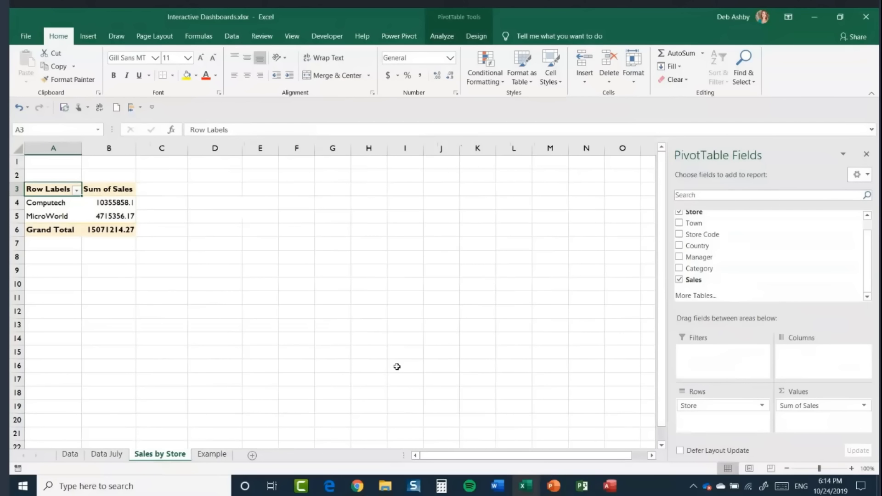
Set the number format of the Sum of Sales value field to Currency with 0 decimal places.
click(91, 203)
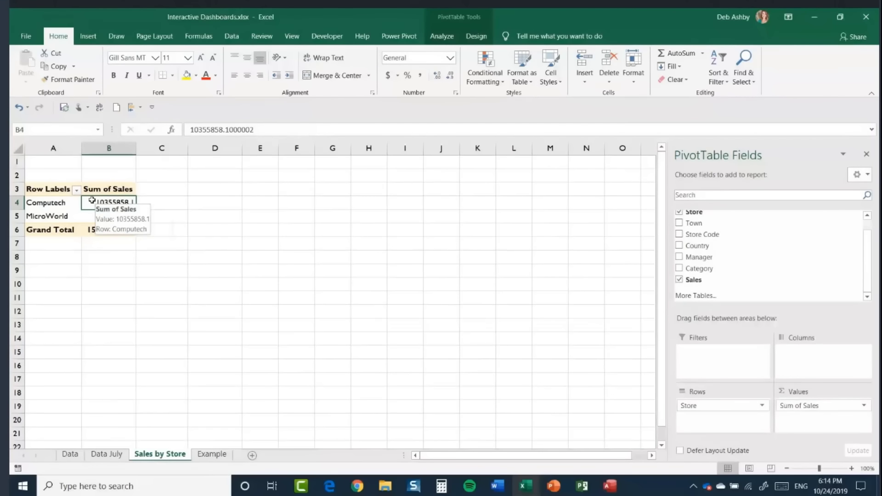
right_click(120, 204)
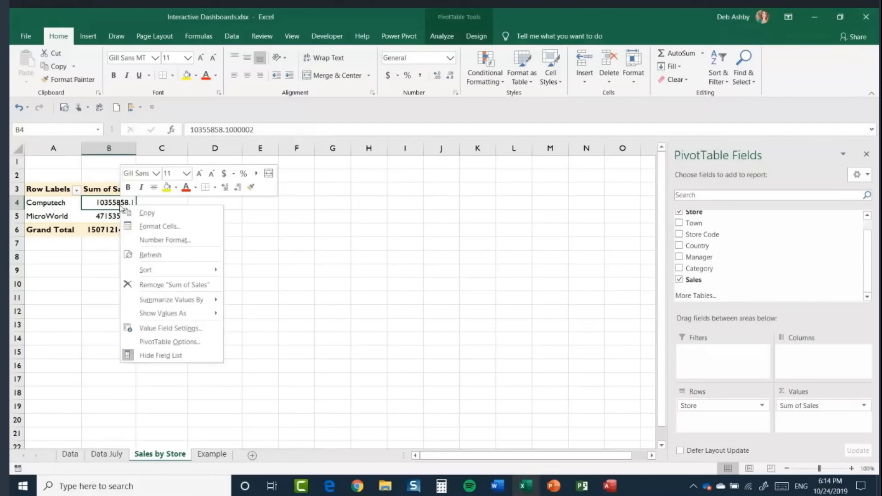
click(157, 330)
drag(175, 234, 315, 162)
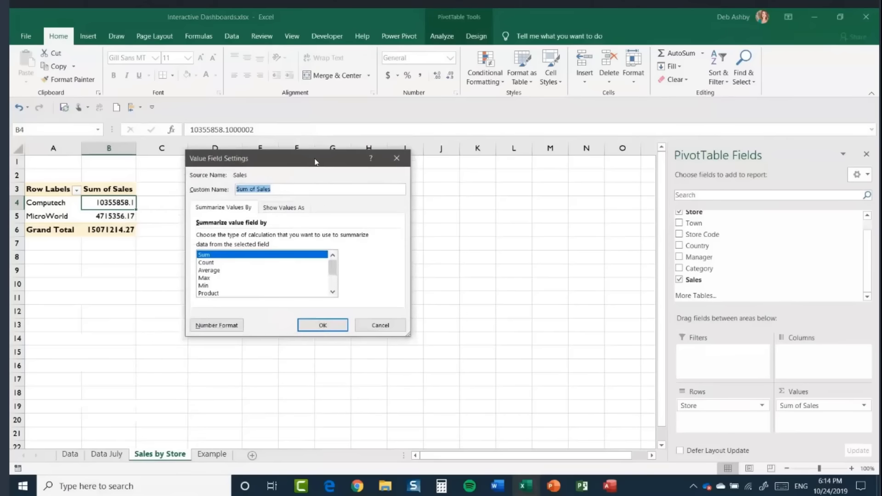
click(215, 325)
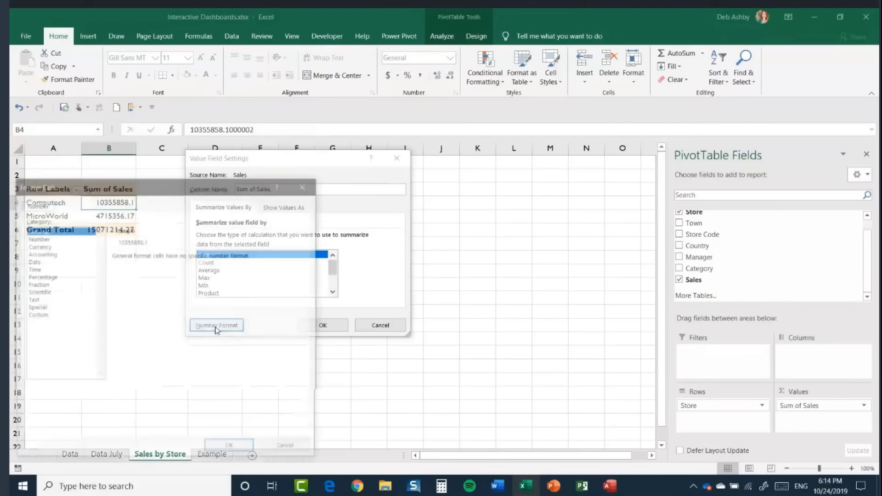
drag(192, 189, 356, 150)
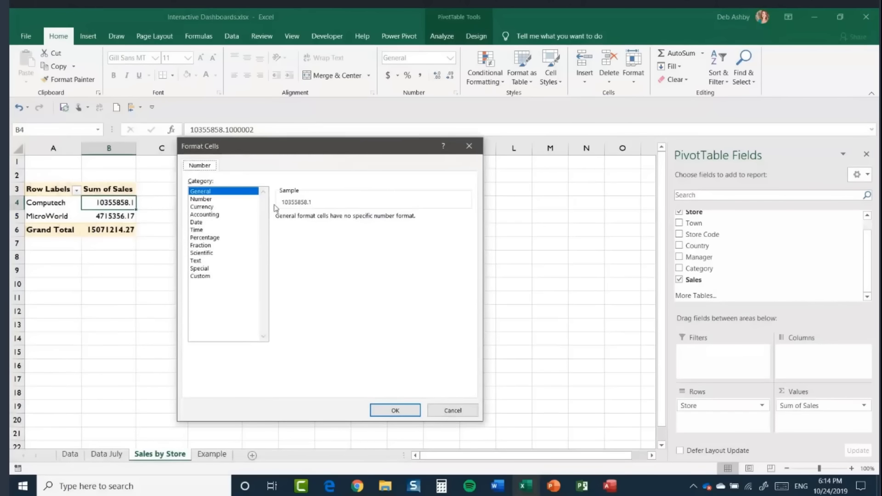
click(201, 208)
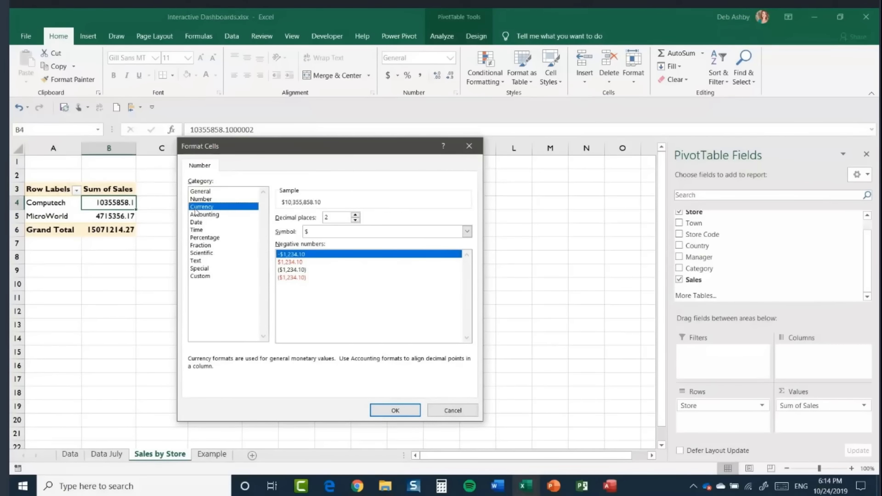
click(355, 220)
click(355, 221)
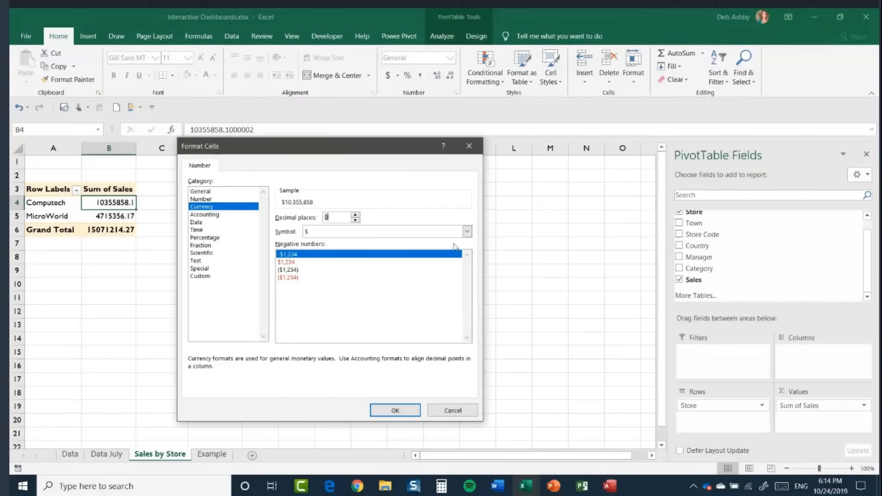
Set the currency symbol to £ English (United Kingdom) and apply the number format to the Sum of Sales field.
click(467, 232)
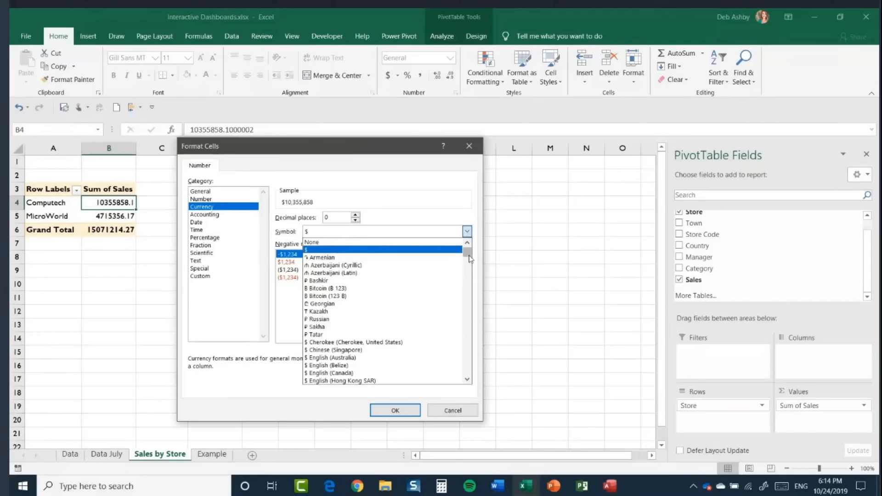
drag(468, 253, 469, 265)
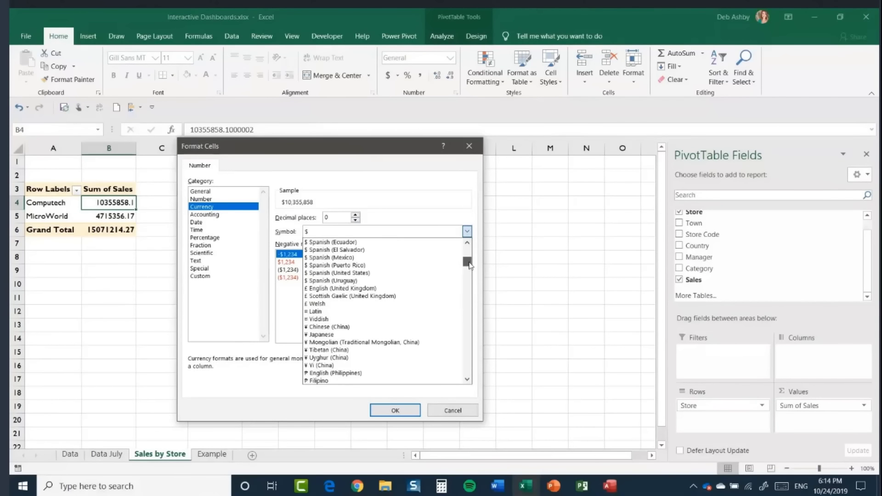
click(356, 289)
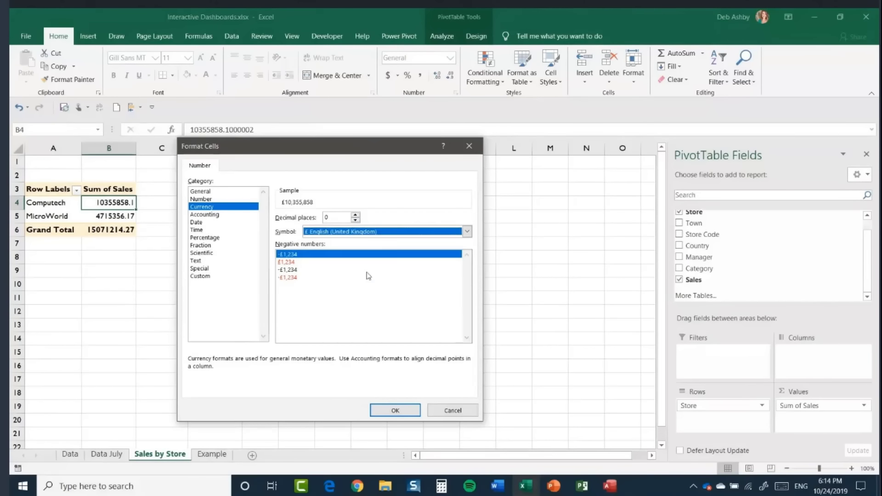
click(398, 411)
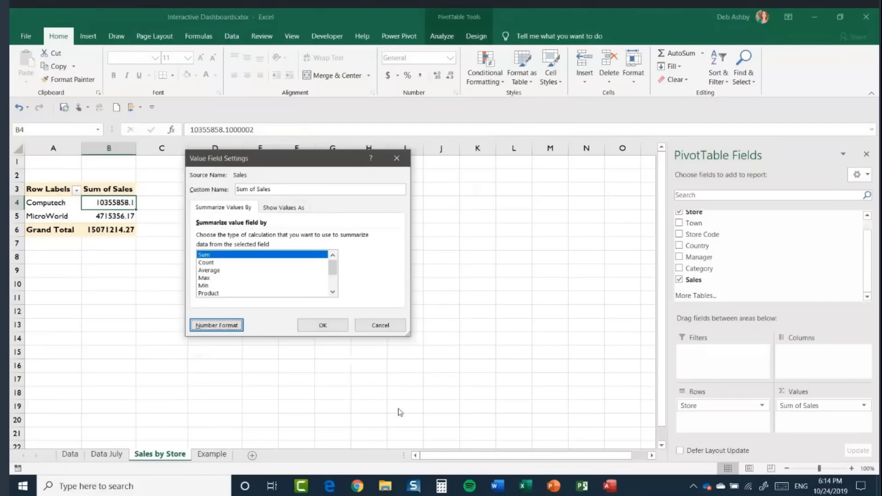
click(323, 325)
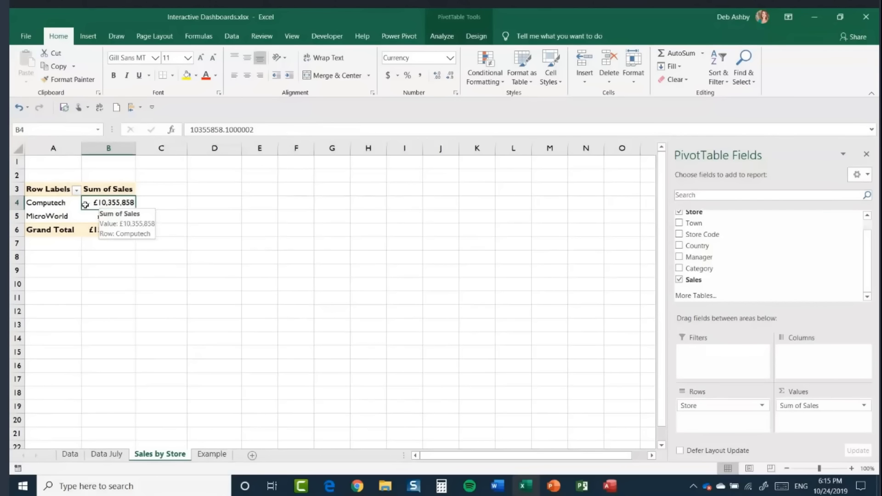
Insert a pie PivotChart from the store sales PivotTable.
click(53, 205)
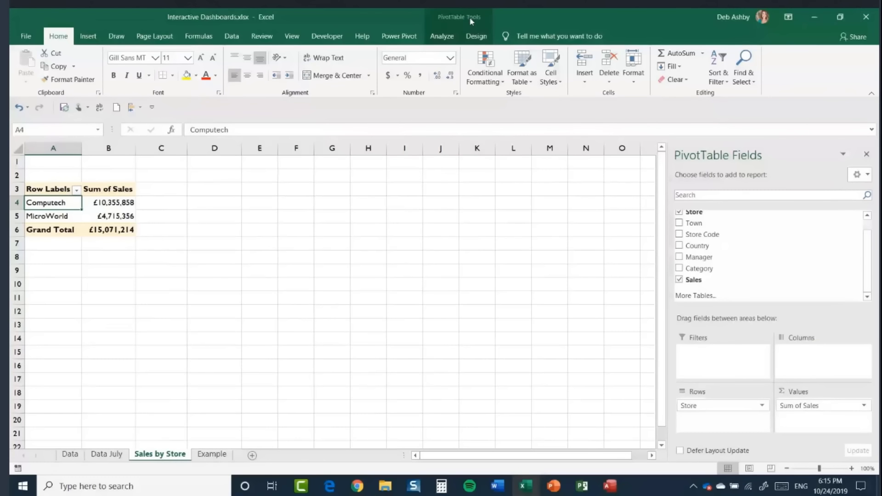
click(443, 36)
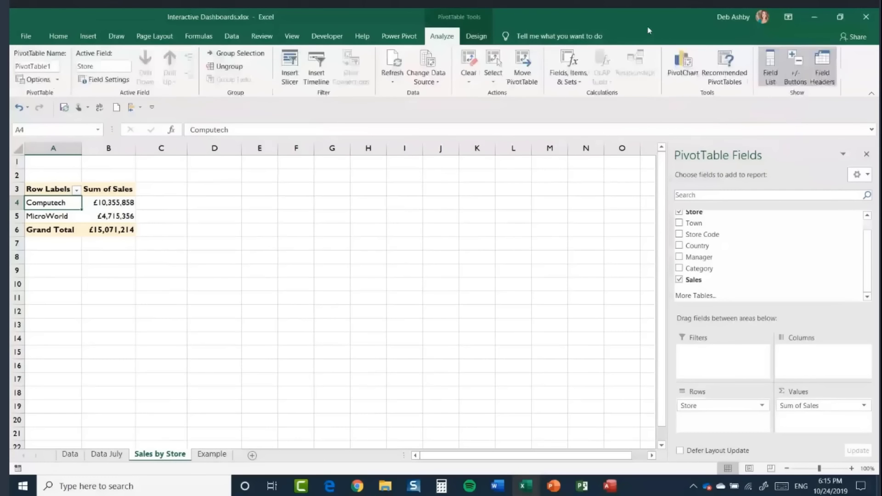
click(682, 69)
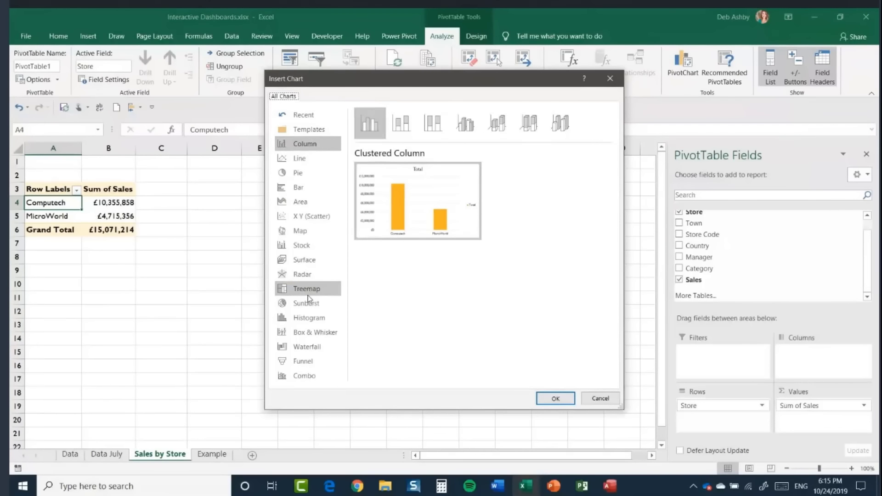
click(308, 177)
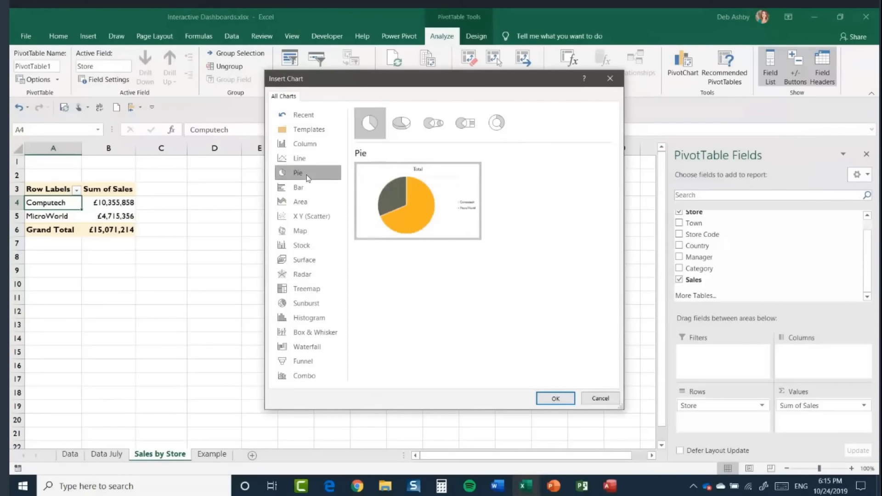
click(556, 398)
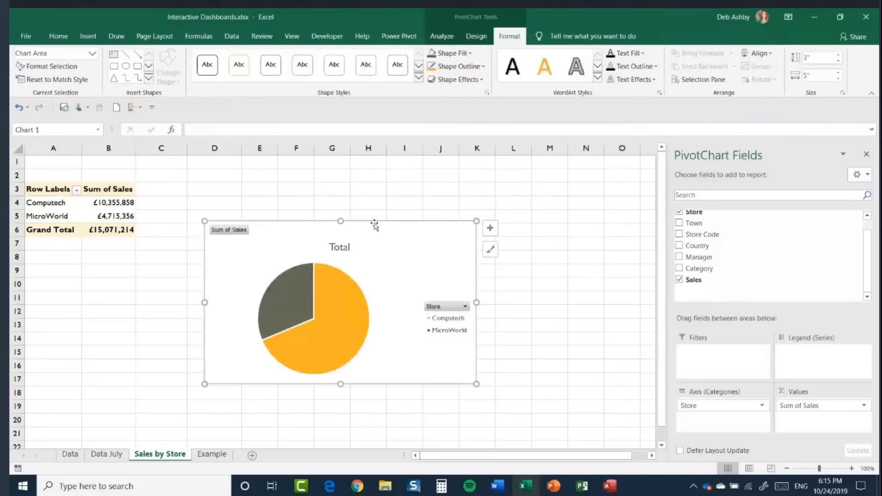
Move the pie chart up and closer to the store sales PivotTable.
drag(392, 230, 370, 192)
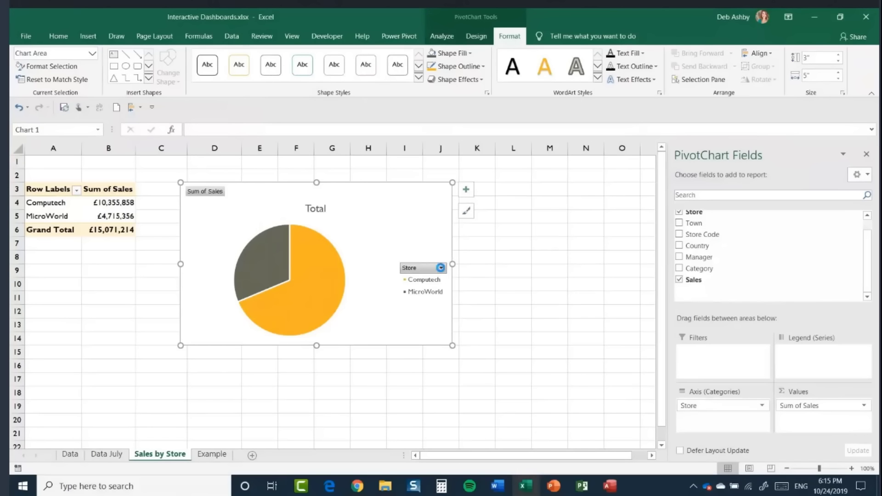
Try filtering the pie chart to the Computech store only, and restore all stores.
click(441, 268)
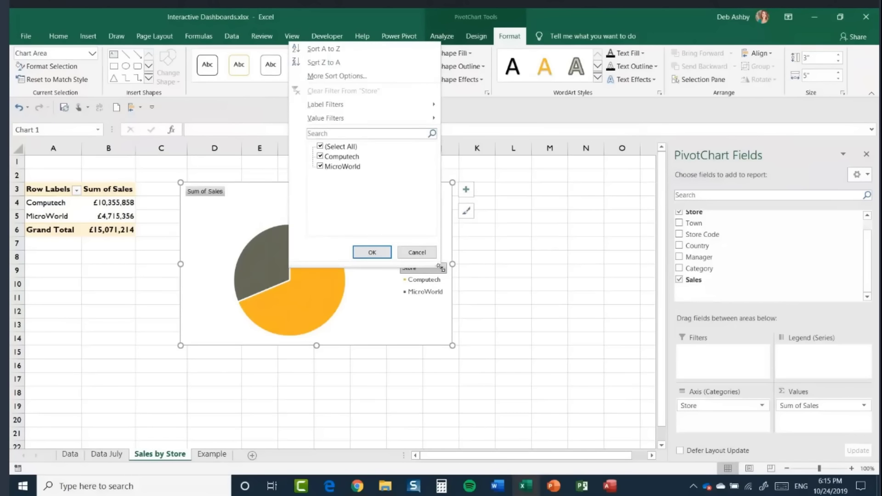
click(320, 147)
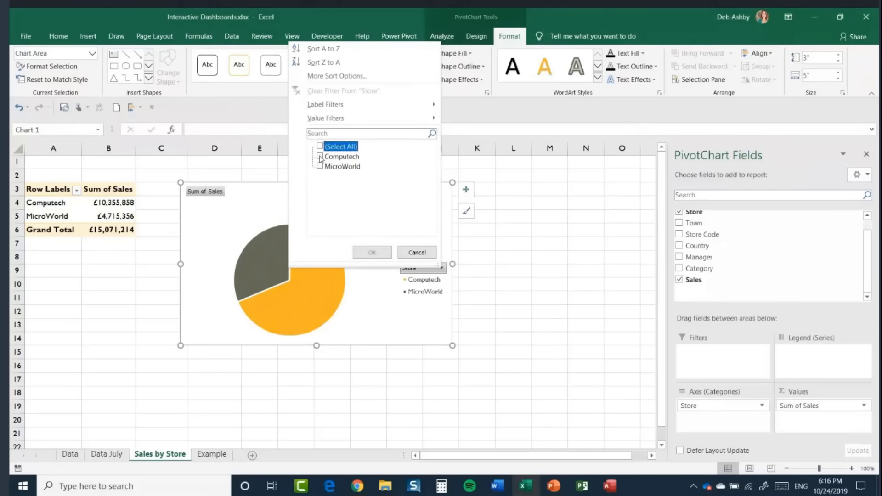
click(320, 157)
click(370, 252)
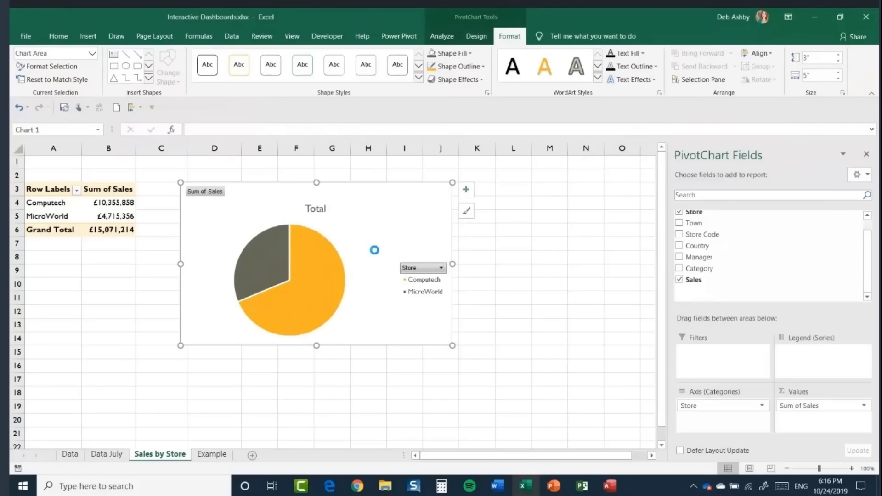
click(439, 276)
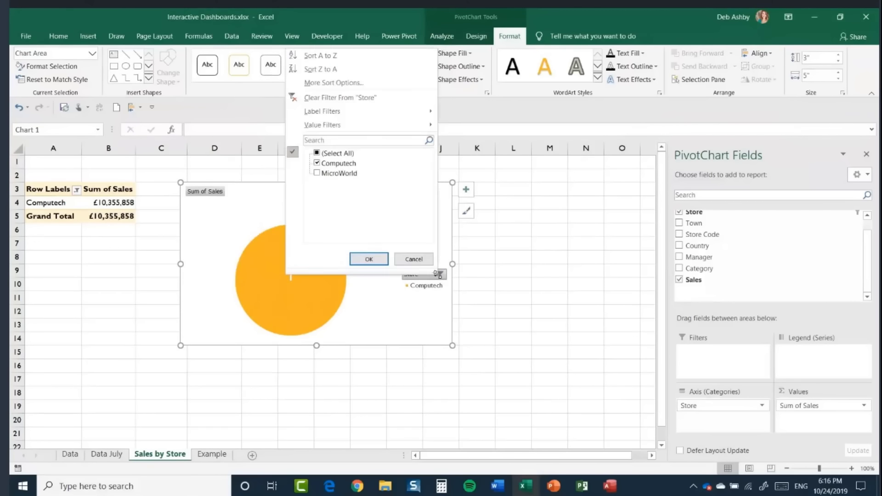
click(317, 153)
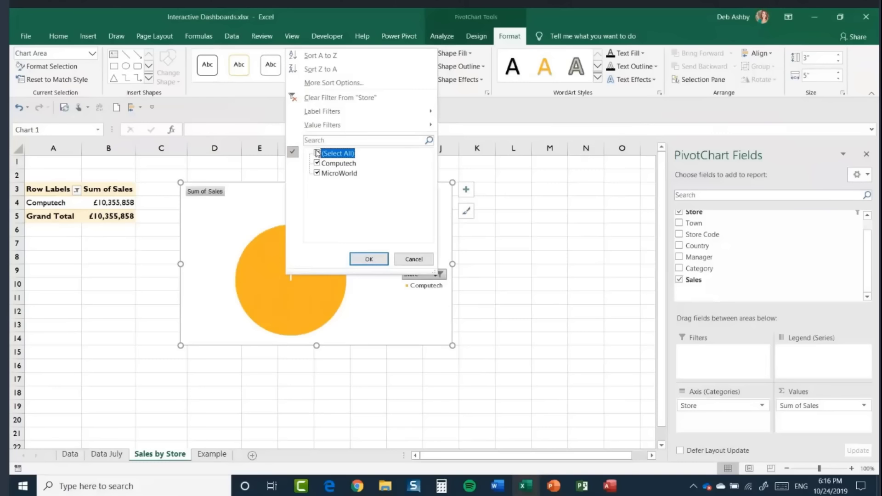
click(367, 259)
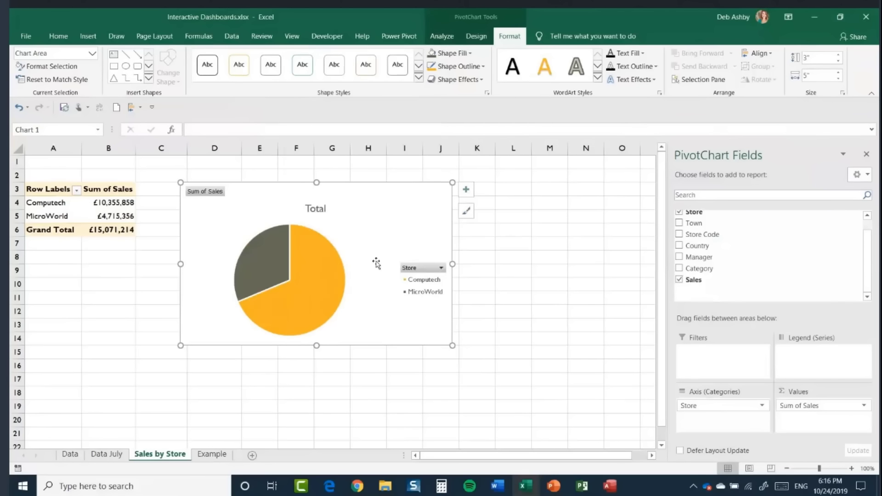
Hide all field buttons on the pie chart and change its title to "Sales by Store".
right_click(211, 194)
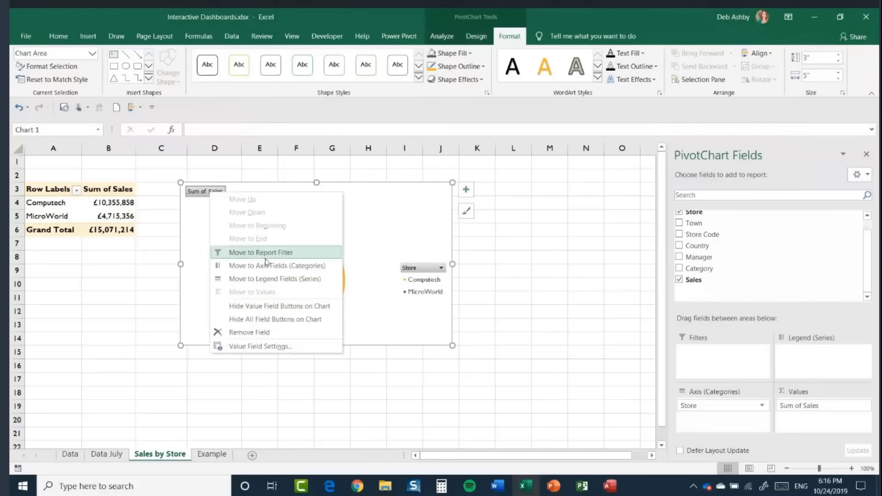
click(320, 320)
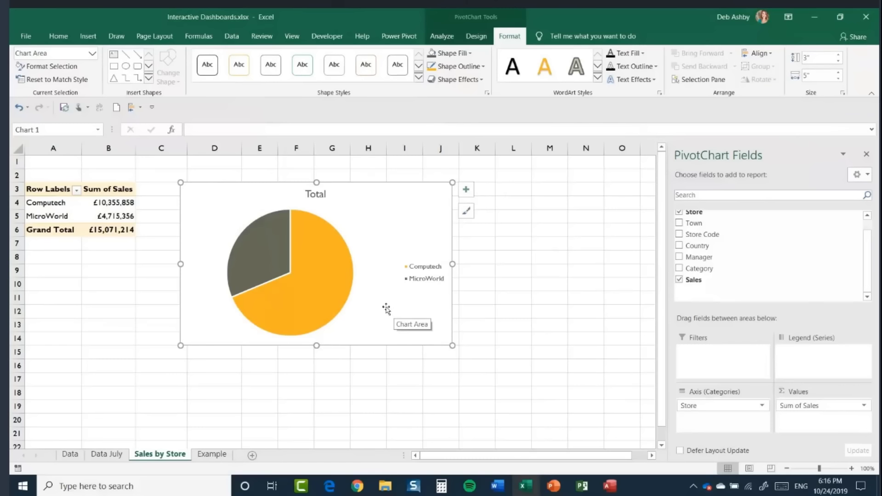
click(317, 195)
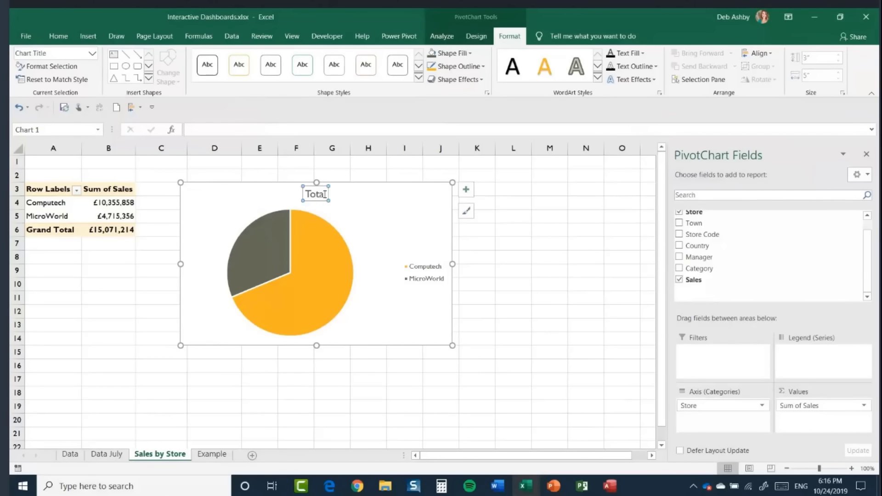
double_click(320, 194)
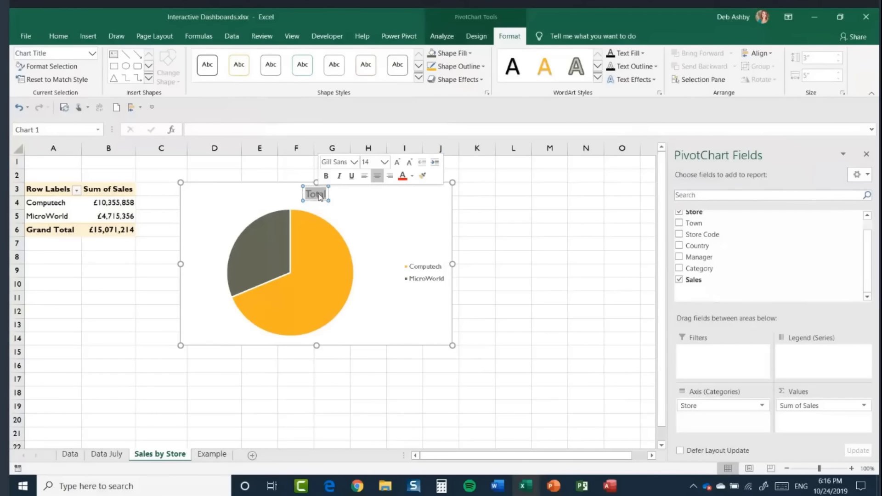
text(Sal)
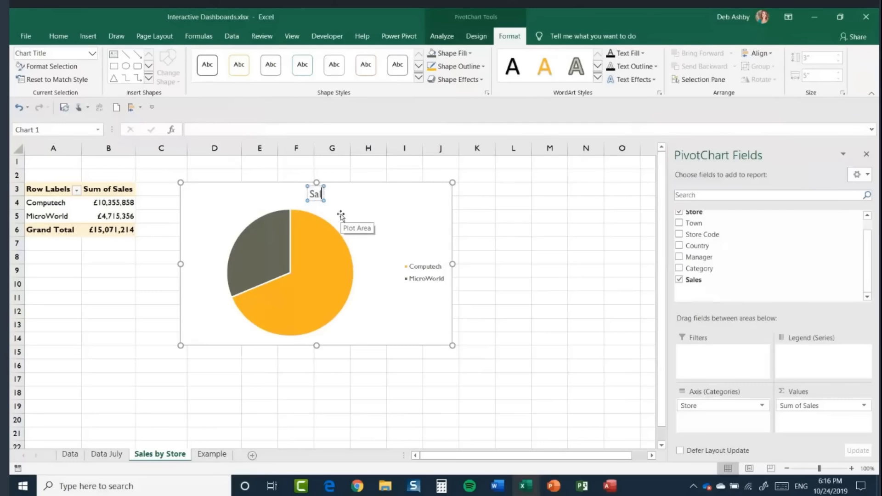
text(es by Store)
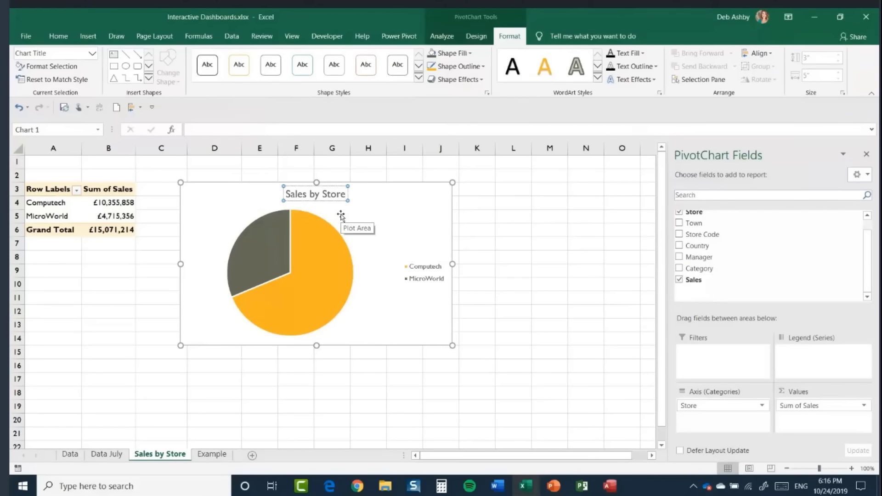
click(414, 215)
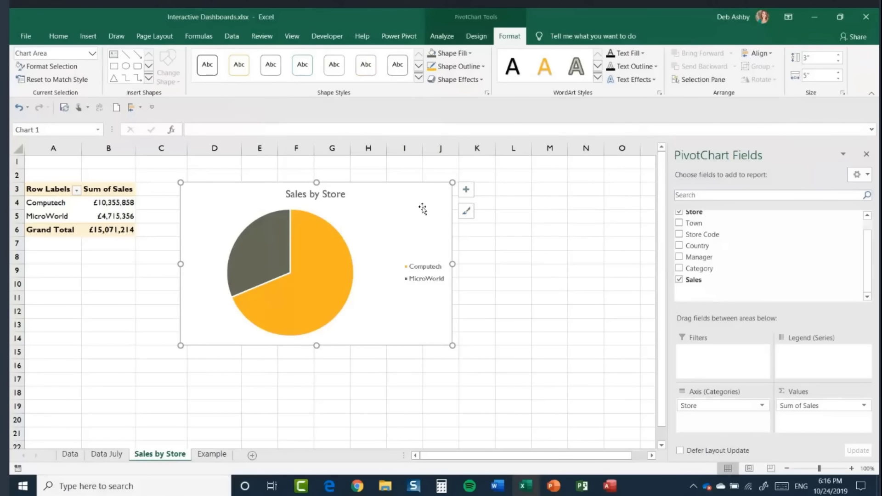
Place the pie chart's legend at the bottom and narrow the chart to 3.97" wide.
click(466, 191)
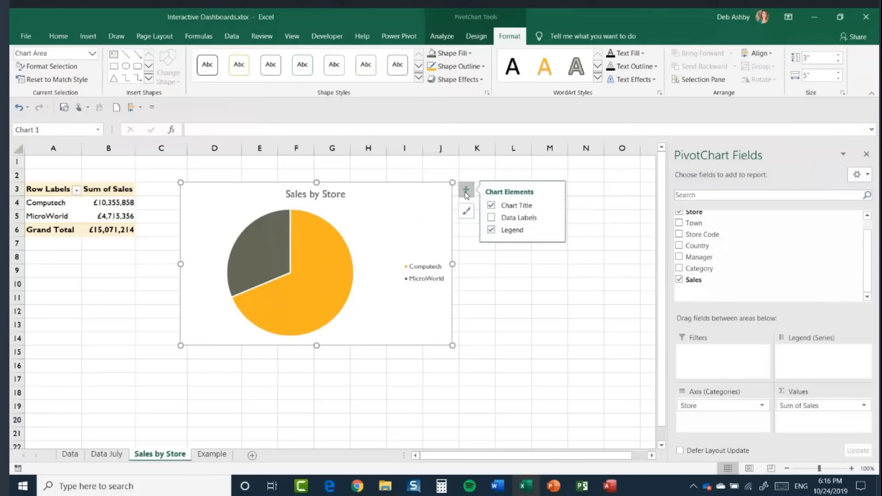
click(554, 230)
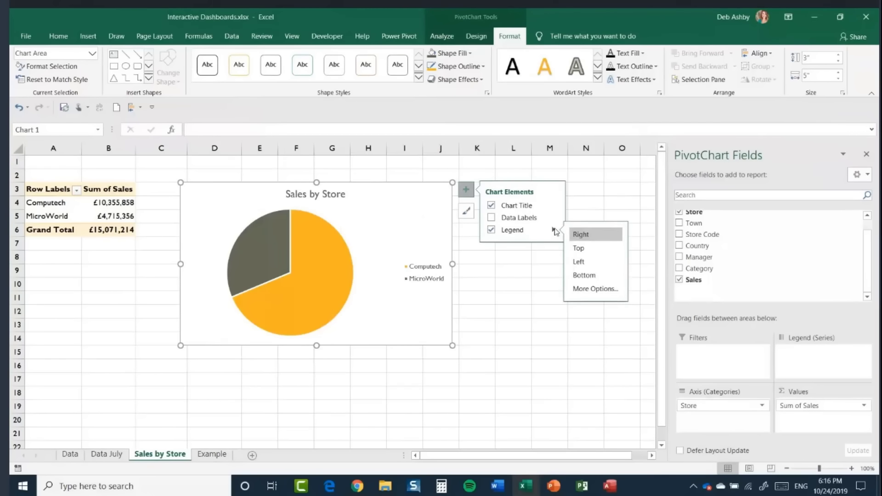
click(589, 279)
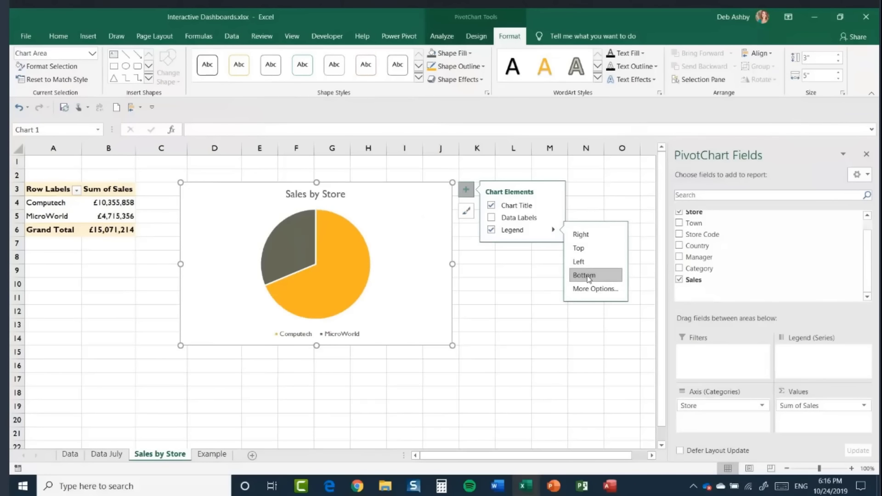
click(509, 289)
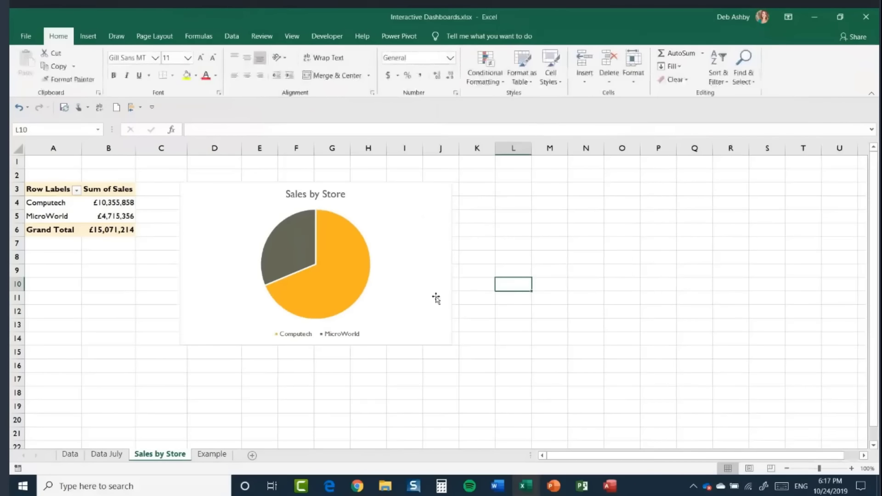
click(436, 299)
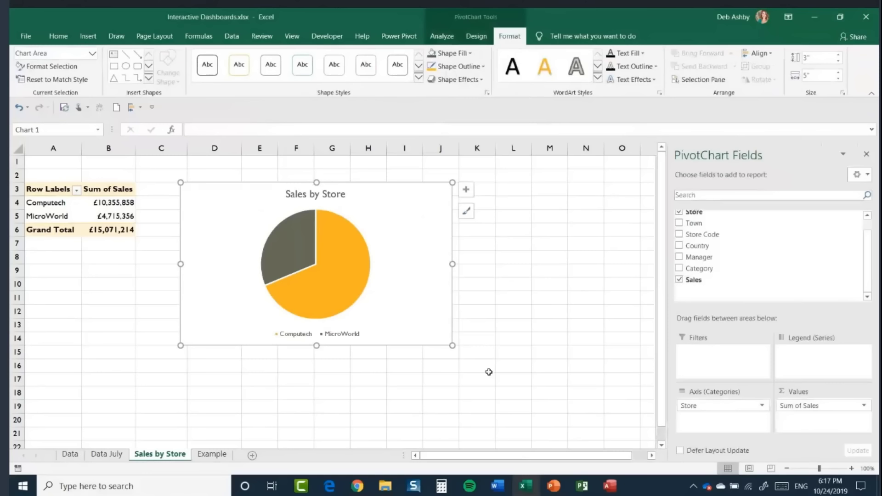
drag(453, 264, 396, 265)
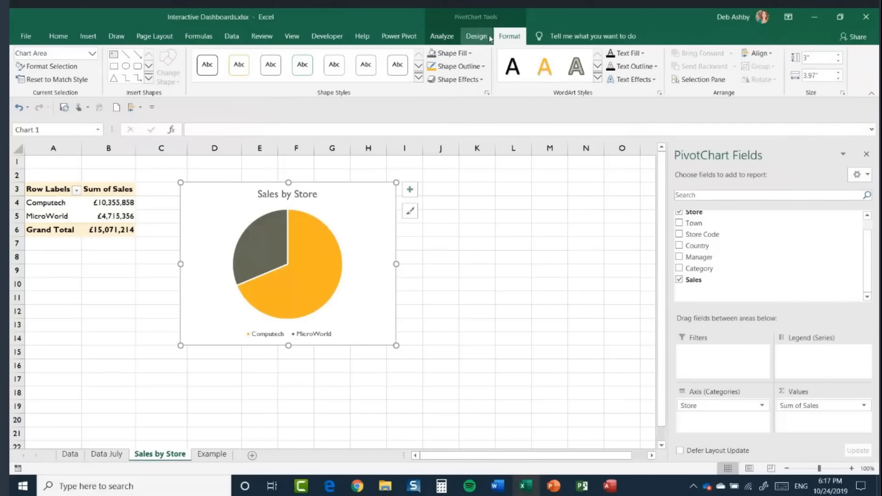
Recolor the pie chart with the monochromatic teal palette that runs from light to dark.
click(474, 40)
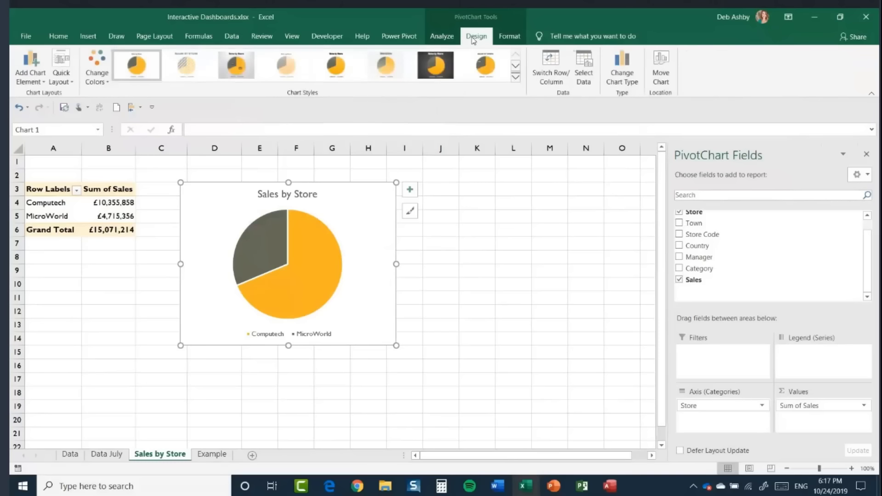
click(100, 79)
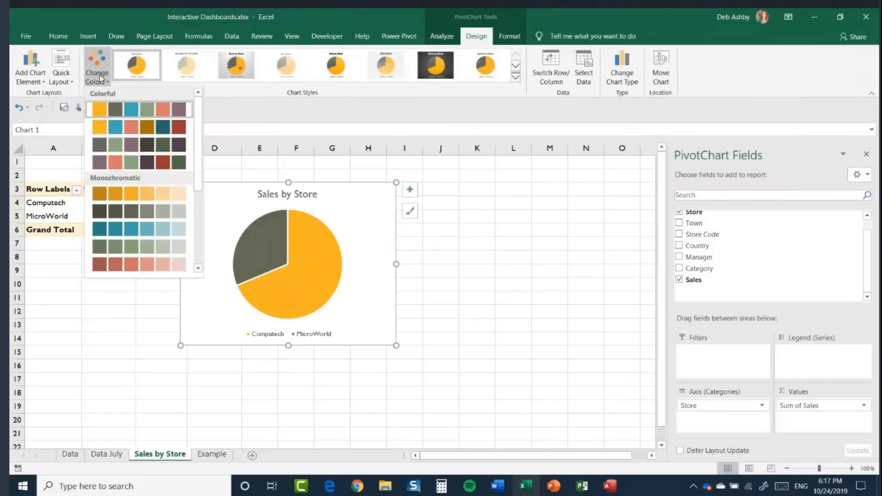
drag(199, 152, 199, 227)
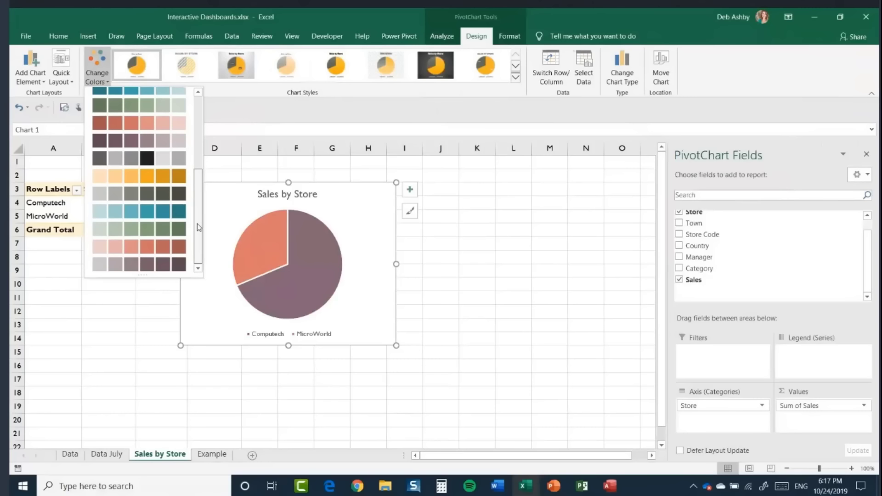
click(159, 218)
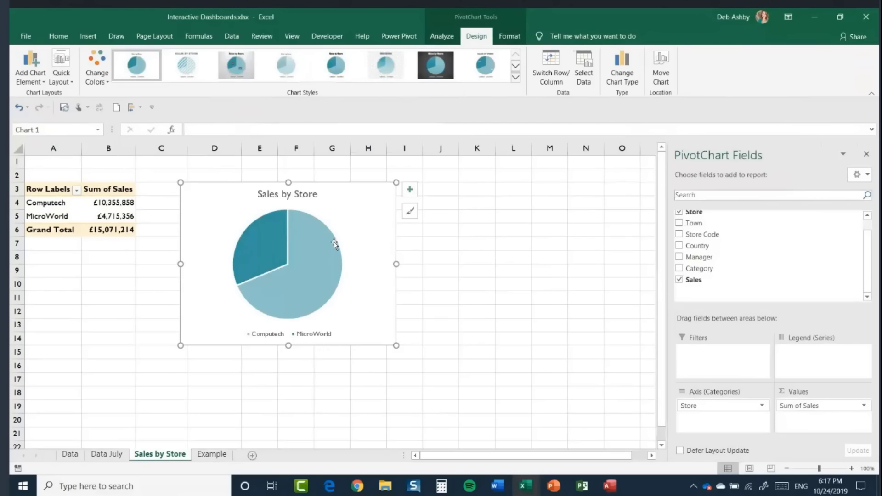
Review the example dashboard and the source data sheet, and return to the Sales by Store sheet.
click(213, 458)
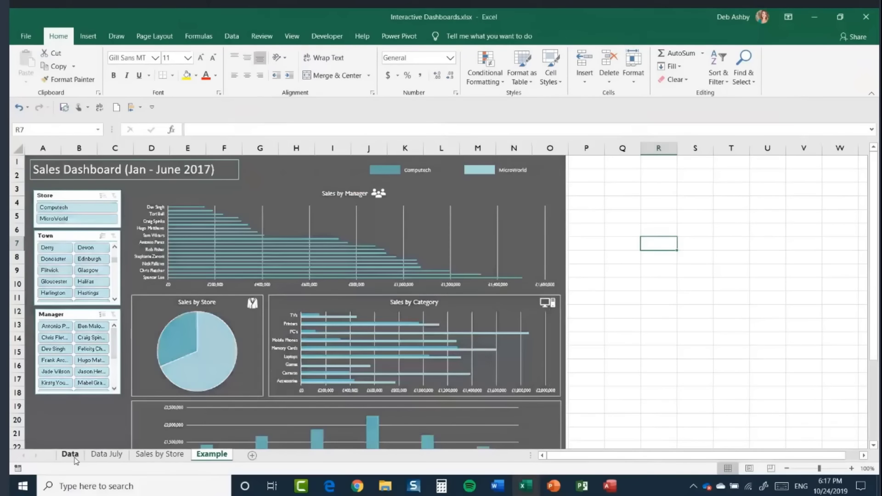
click(71, 455)
click(156, 455)
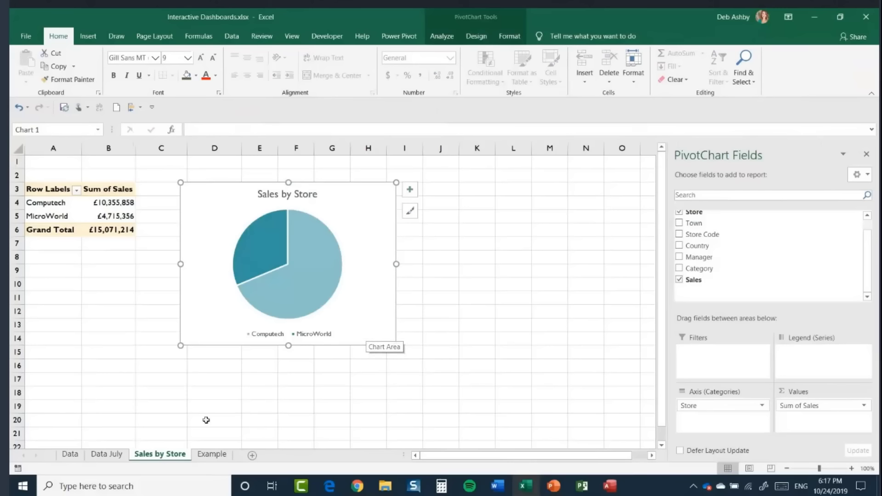
click(75, 460)
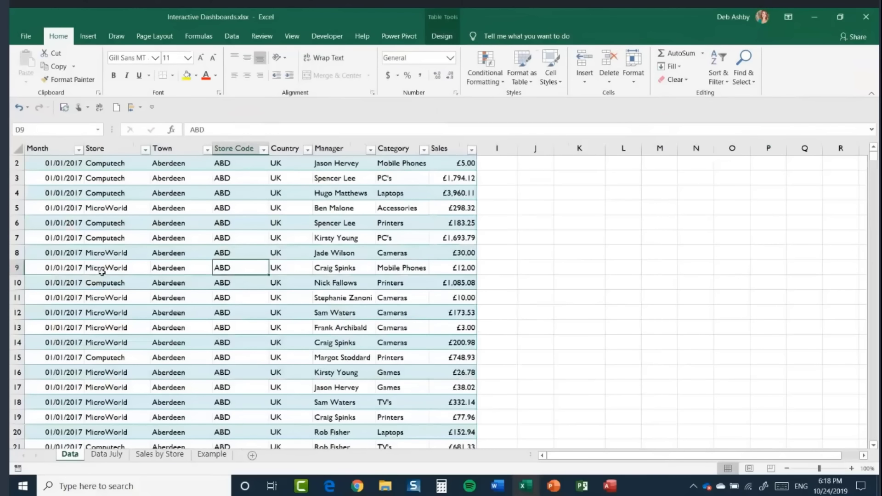
click(161, 457)
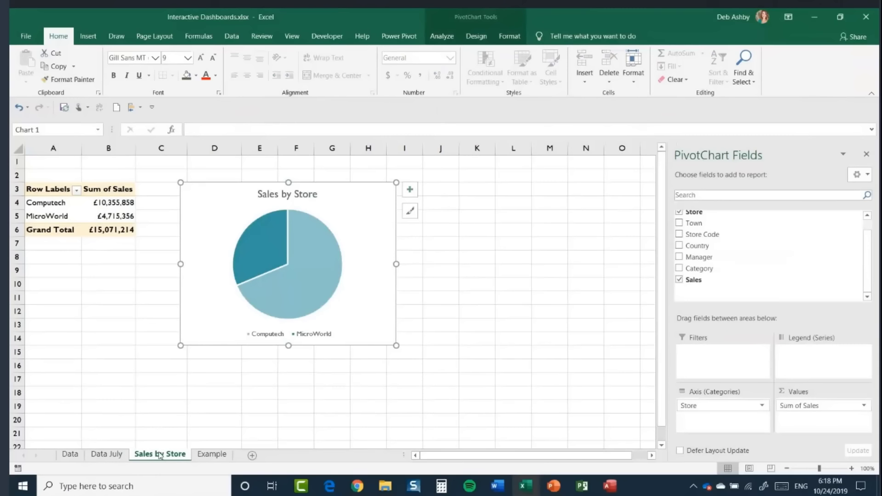
Duplicate the Sales by Store sheet, placing the copy before Example, and rename it "Sales by Manager".
drag(157, 456, 195, 461)
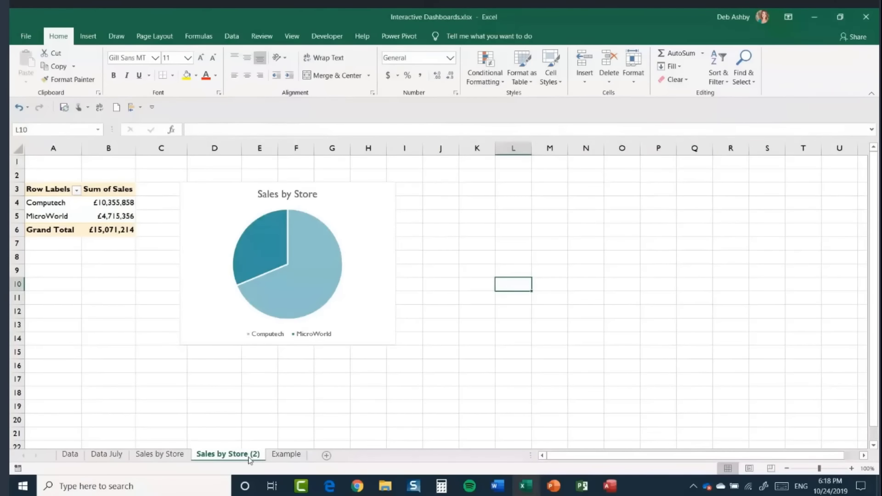
right_click(247, 457)
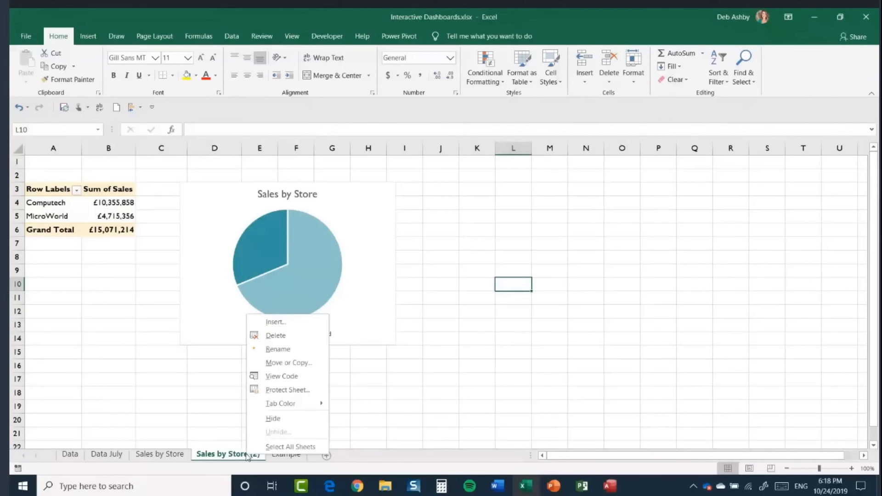
click(278, 350)
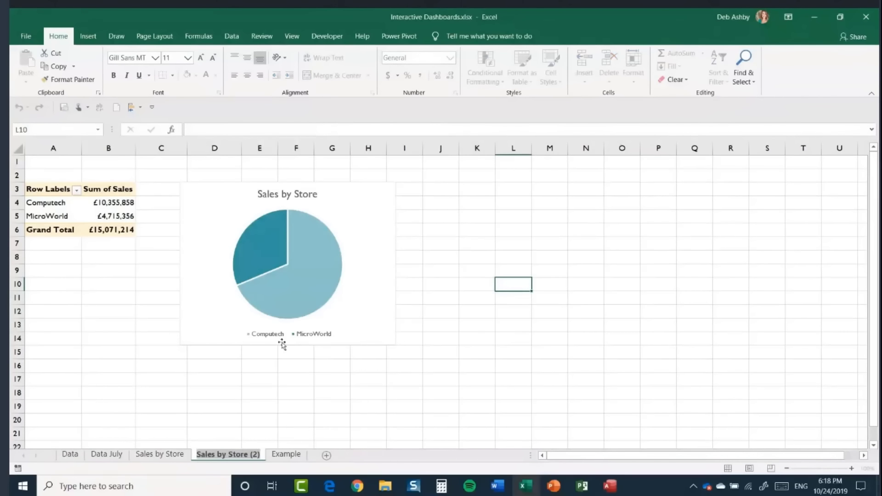
text(Saales)
key(BackSpace)
key(BackSpace)
key(BackSpace)
text(les)
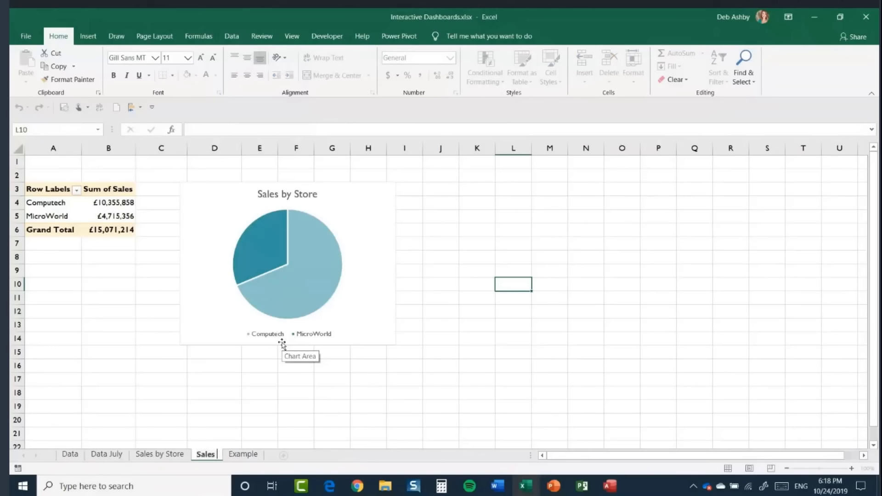
text( by Manager)
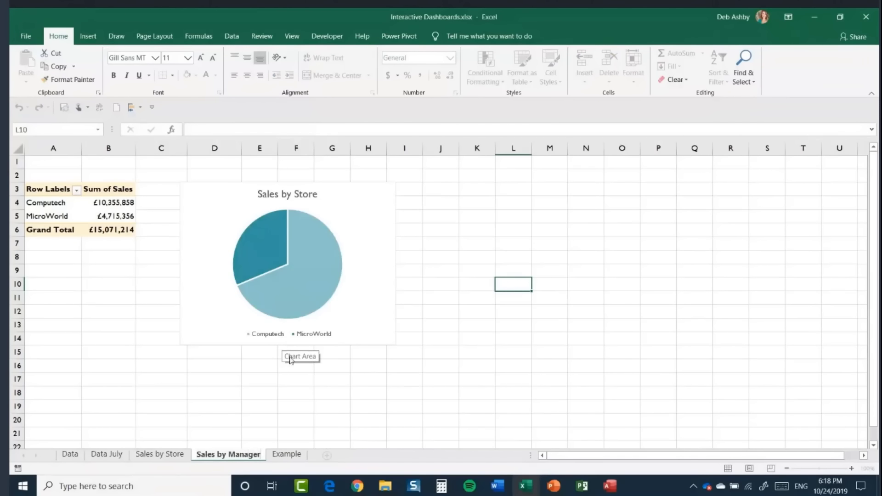
click(359, 401)
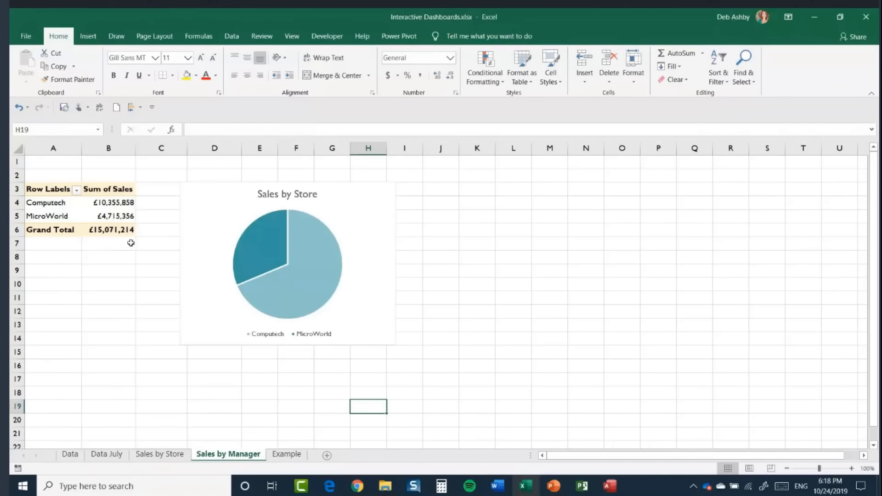
Delete the copied pie chart from the Sales by Manager sheet.
click(380, 201)
key(Delete)
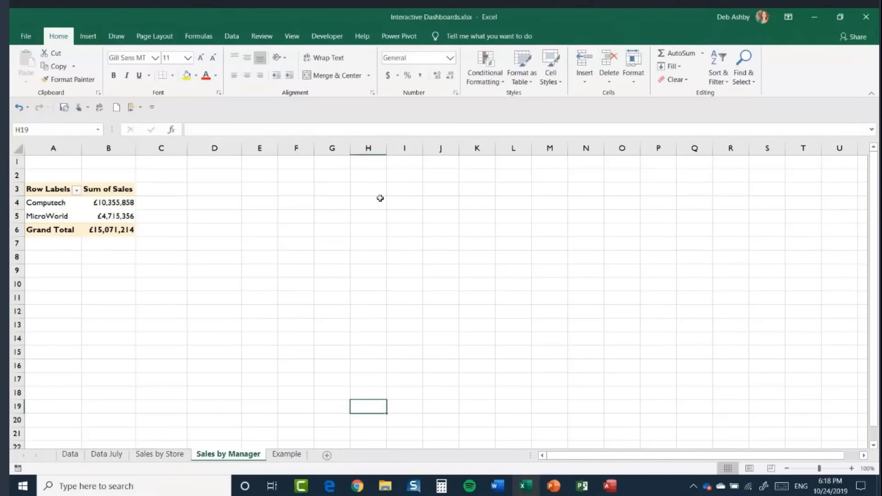
Replace the Store field with the Manager field in the rows of the Sales by Manager PivotTable.
click(56, 210)
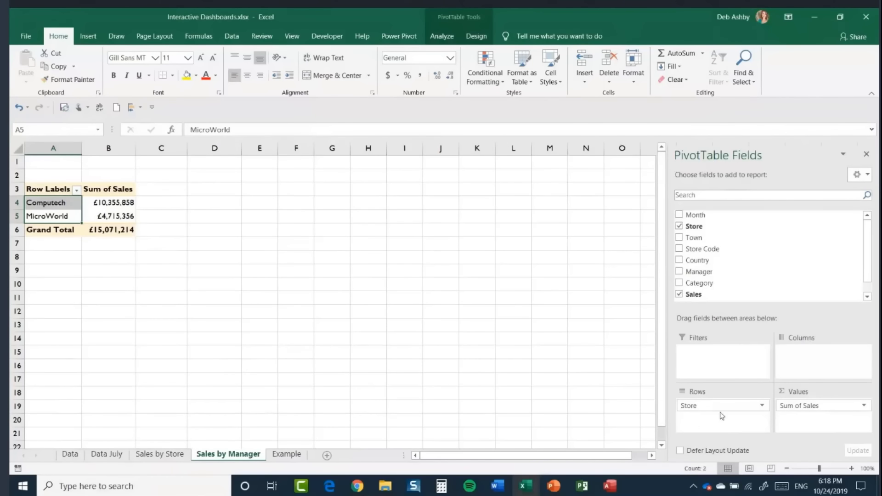
drag(720, 408, 542, 329)
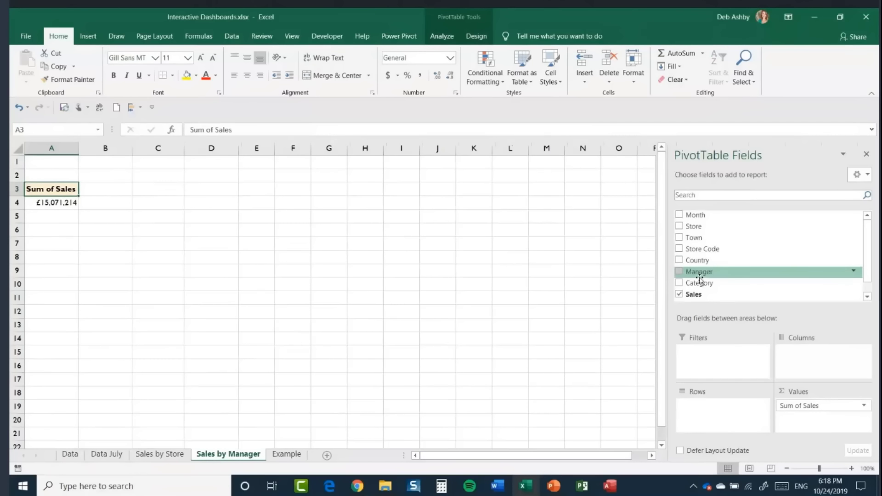
drag(700, 278, 702, 419)
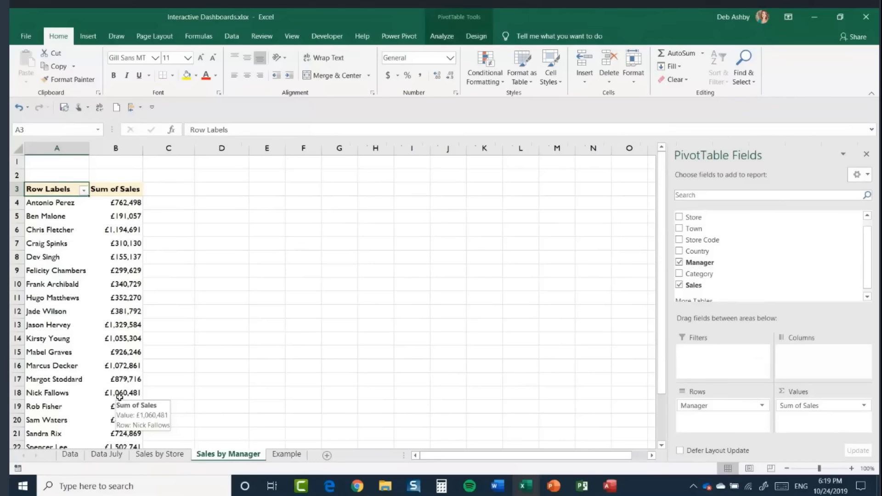
scroll(112, 327, down, 3)
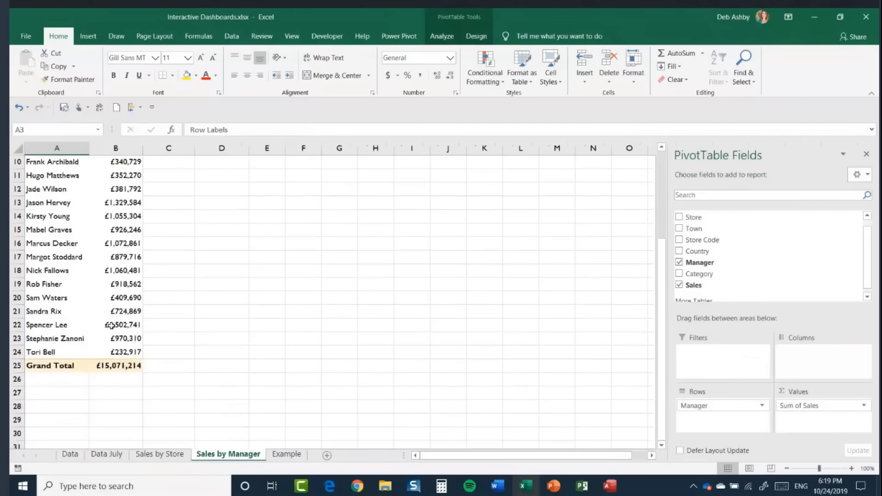
scroll(111, 327, up, 3)
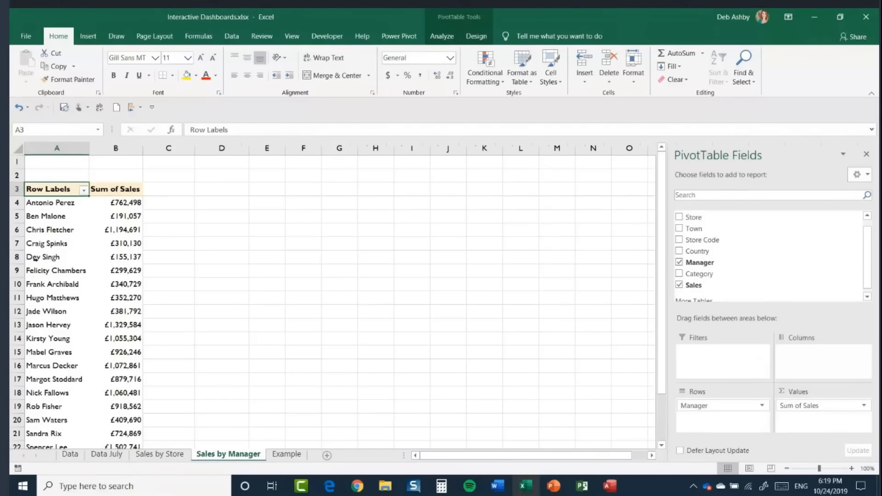
Filter the PivotTable's managers to the top 10 items by Sum of Sales.
click(54, 217)
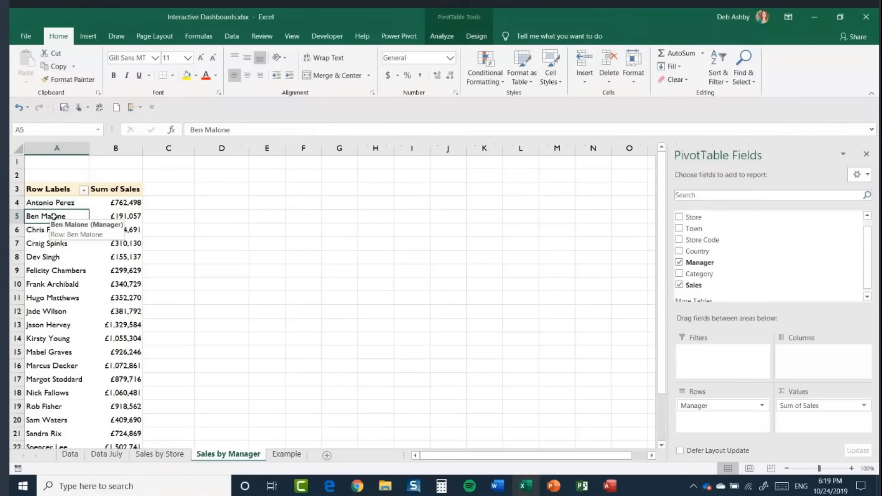
right_click(54, 216)
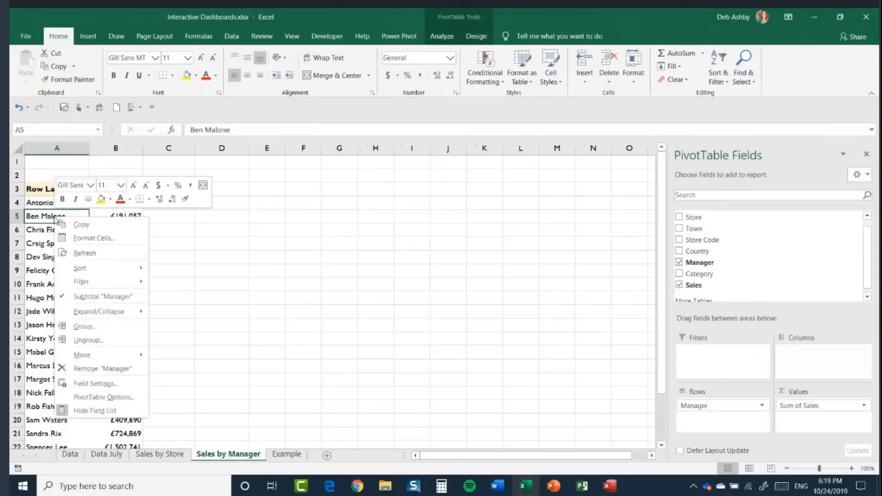
mouse_move(93, 285)
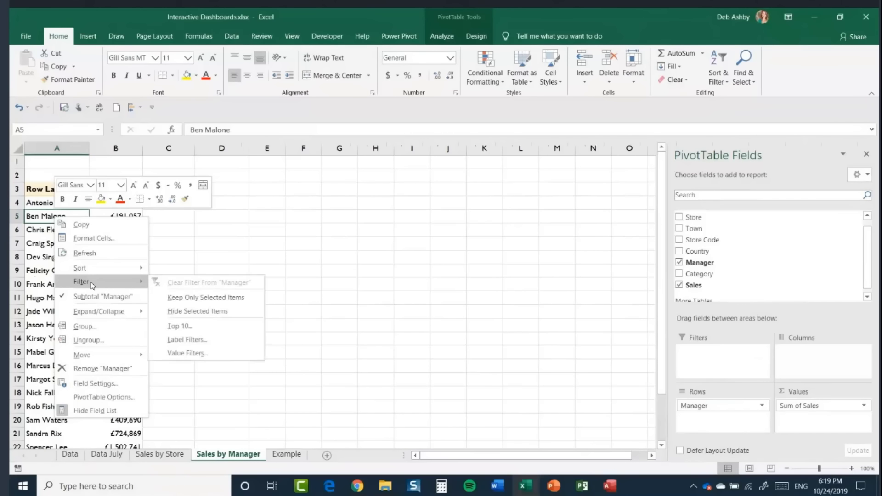
click(198, 329)
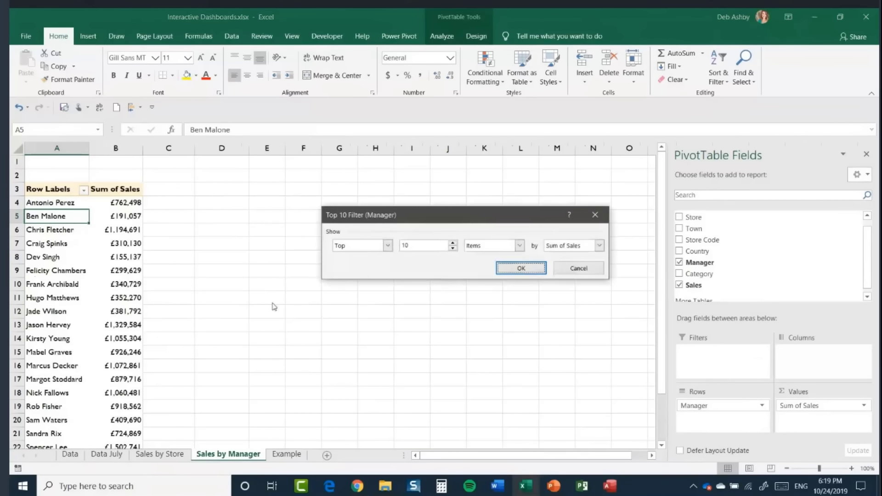
drag(414, 220, 349, 202)
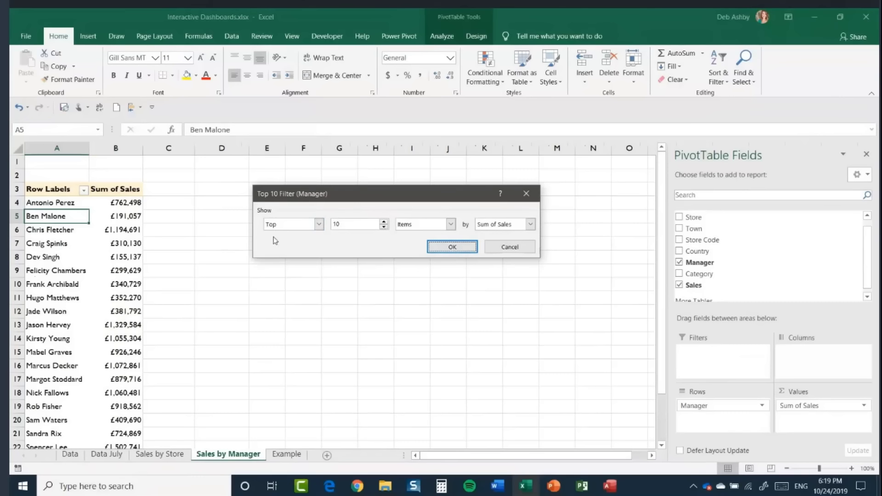
click(454, 246)
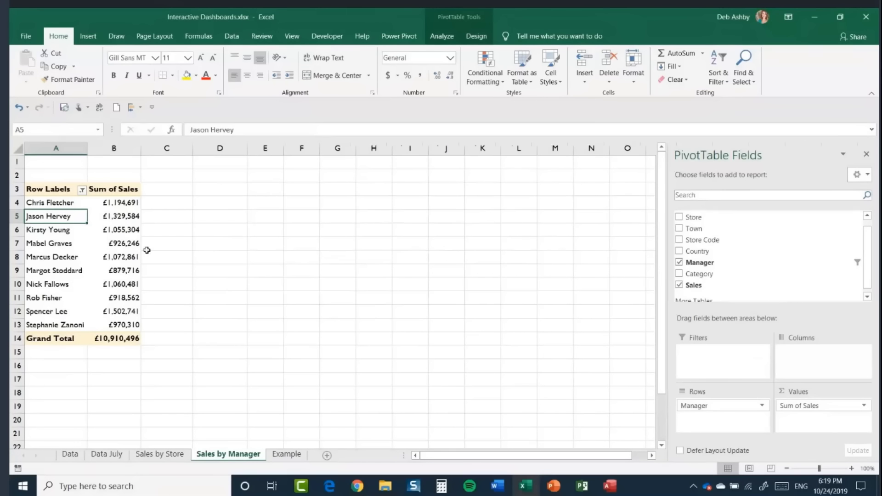
Sort the managers by Sum of Sales from largest to smallest.
click(119, 217)
right_click(119, 217)
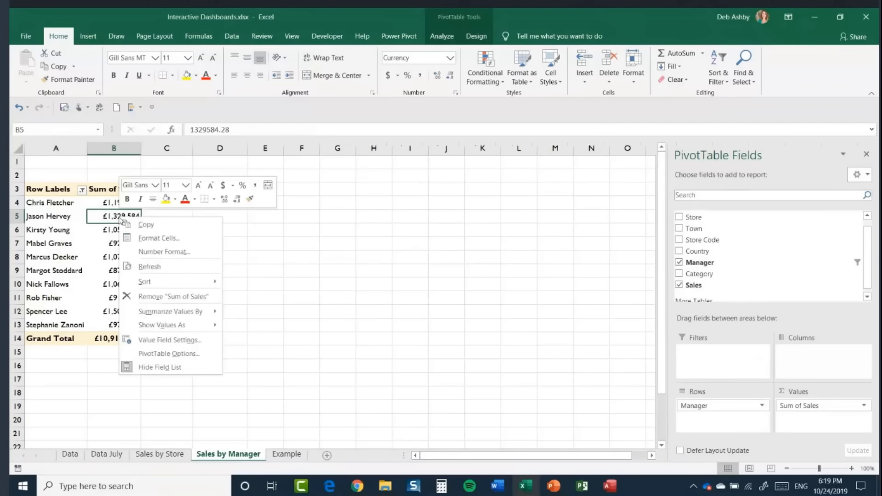
mouse_move(143, 282)
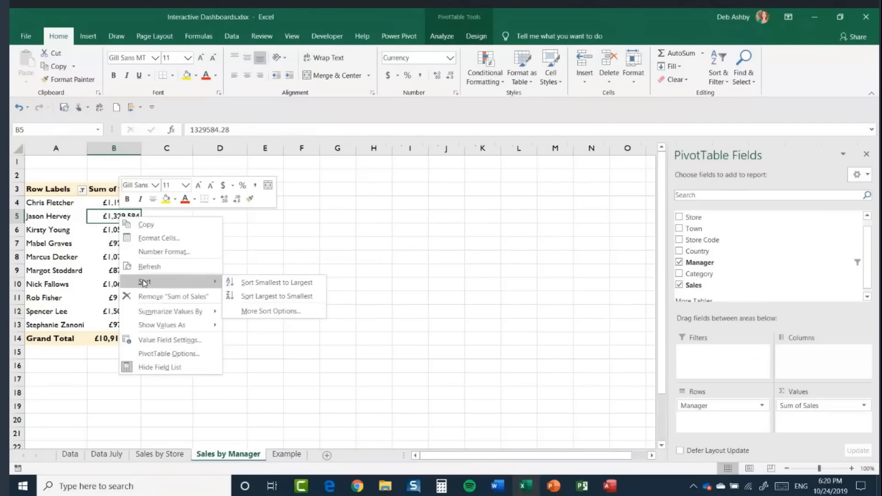
click(271, 296)
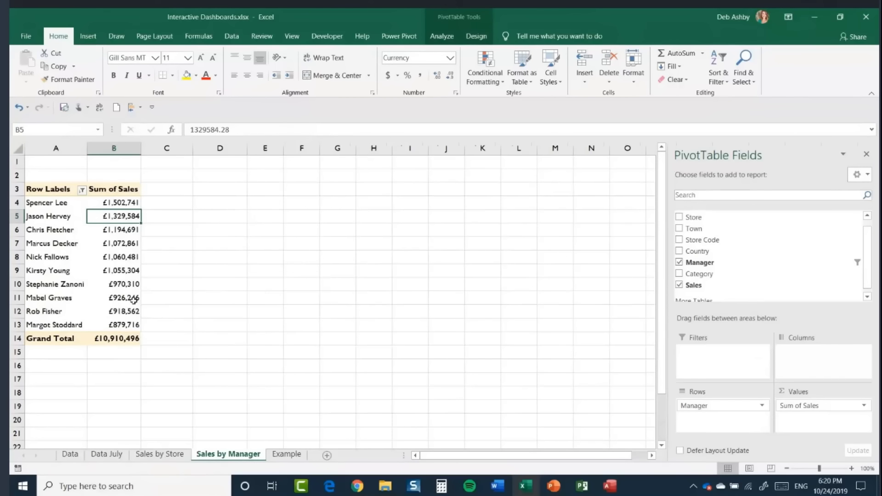
Insert a Clustered Bar PivotChart based on the manager PivotTable.
click(119, 204)
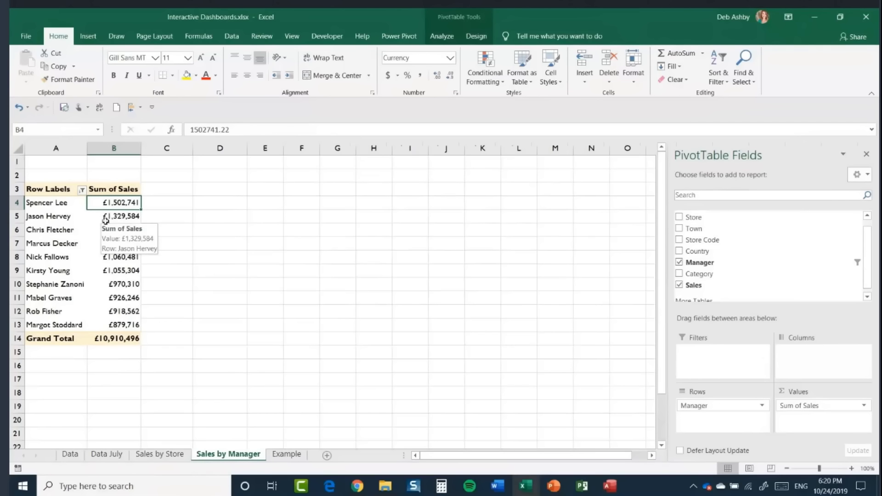
click(445, 36)
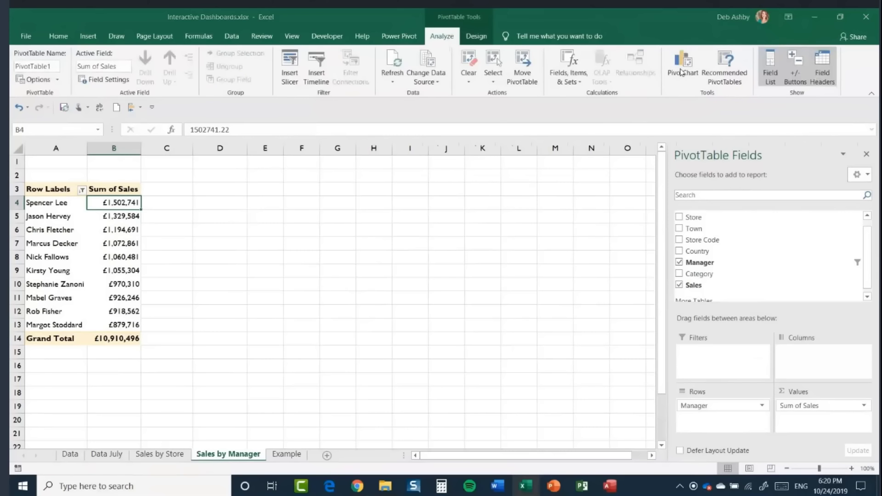
click(682, 73)
click(301, 189)
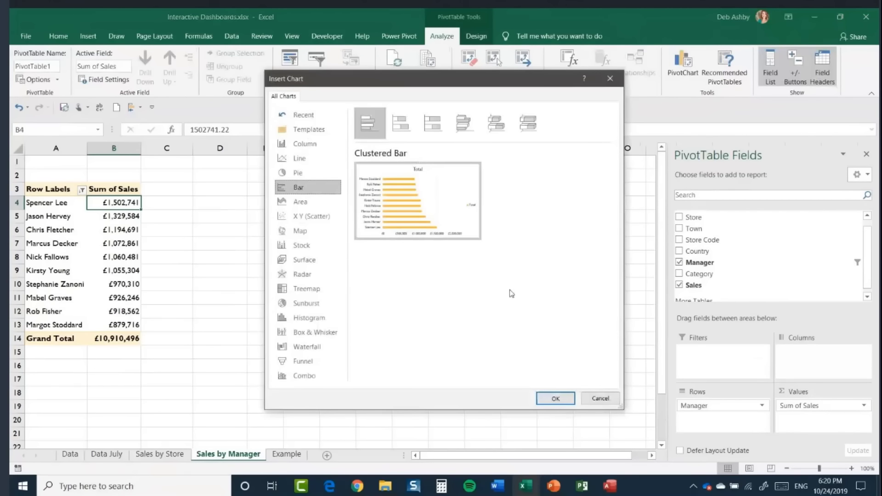
click(560, 399)
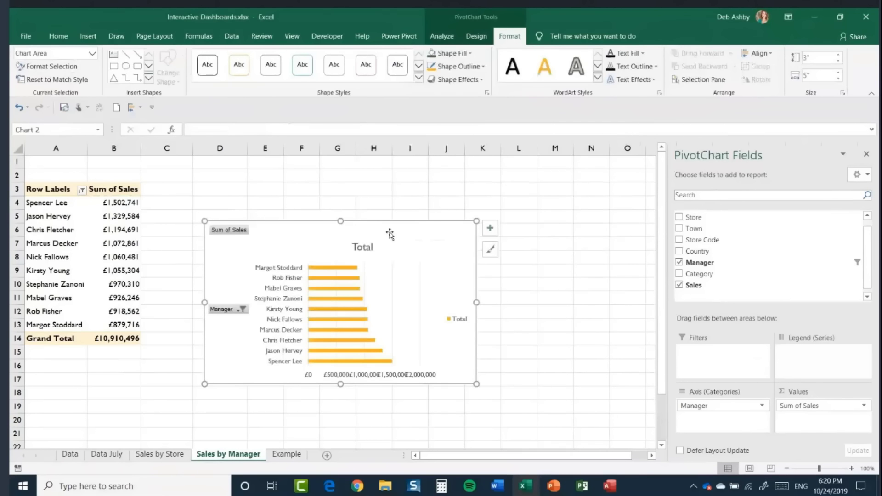
Place the bar chart beside the PivotTable, starting near row 3, and widen it to about 8.08 inches.
drag(390, 234, 357, 194)
drag(444, 262, 373, 241)
drag(507, 456, 452, 458)
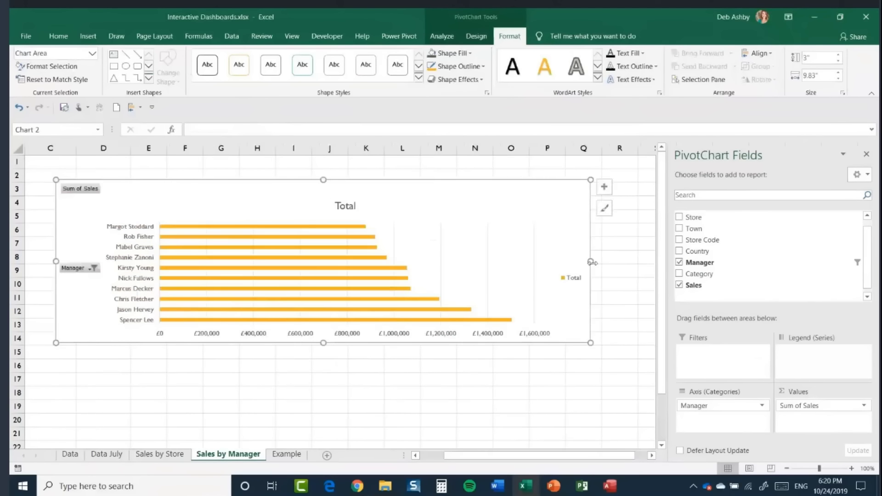
drag(495, 261, 495, 261)
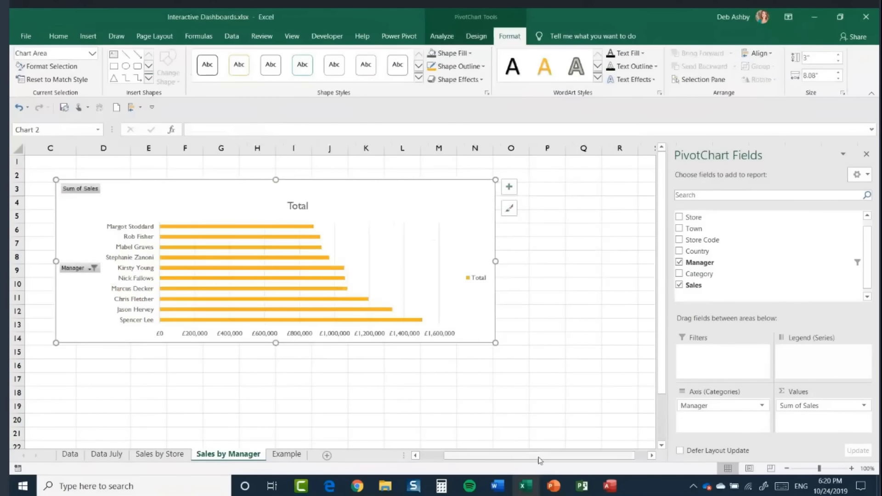
drag(540, 460, 515, 459)
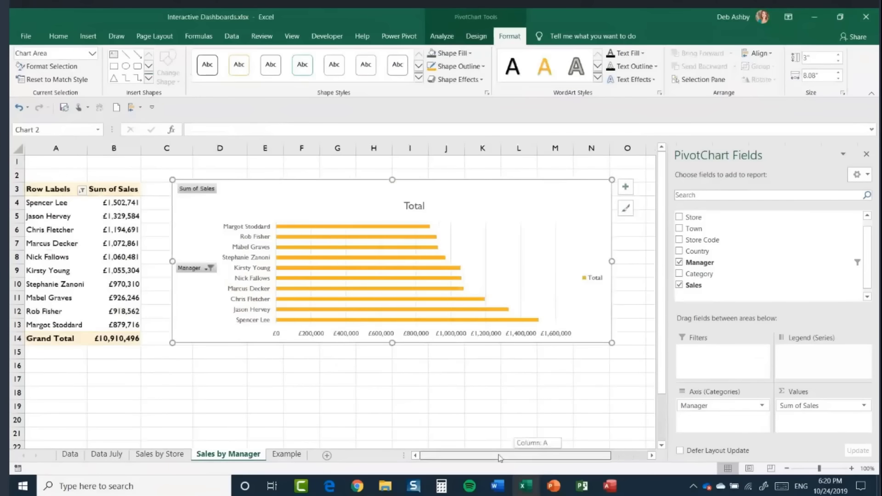
Hide all field buttons on the bar chart and change its title to "Sales by Manager".
right_click(205, 190)
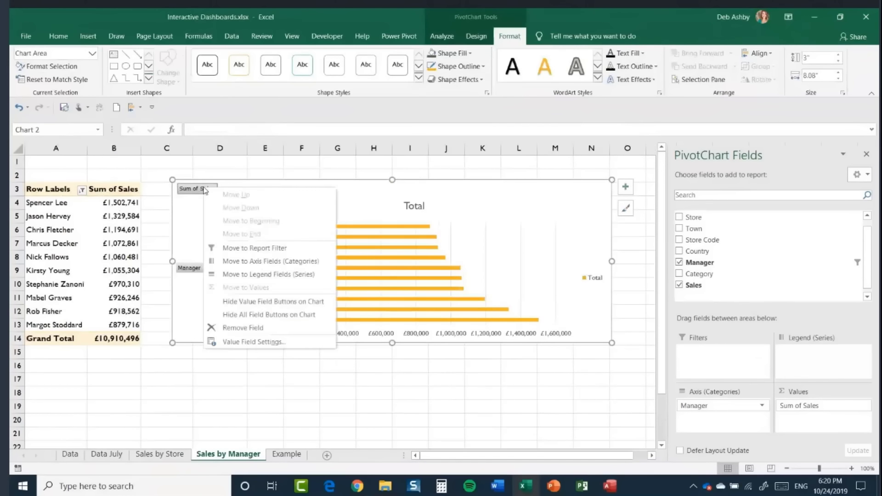
click(256, 317)
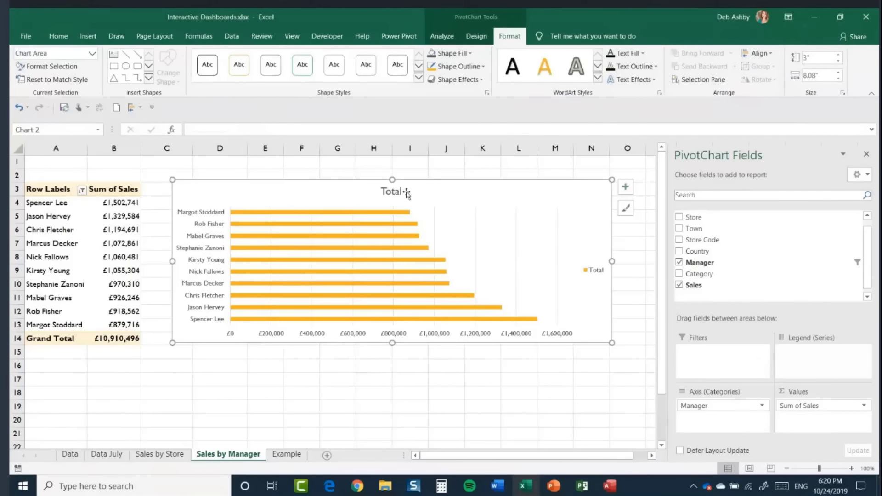
click(390, 191)
double_click(390, 191)
text(Sales)
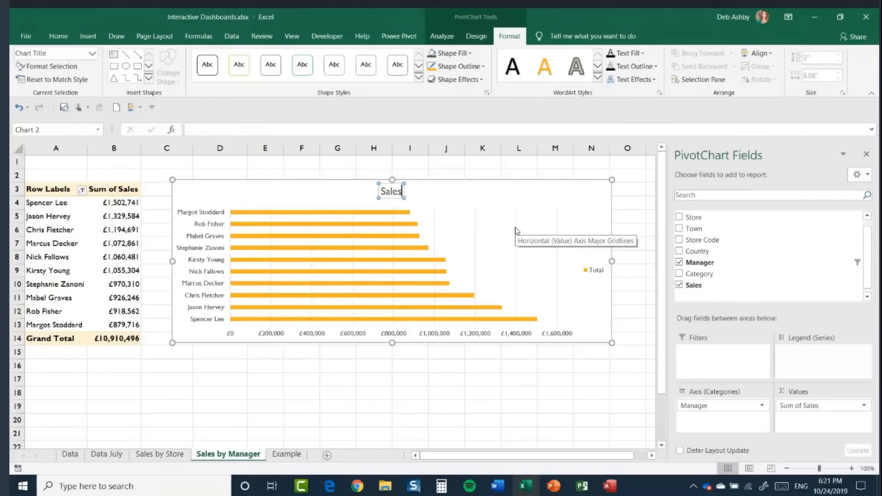
text( by Manager)
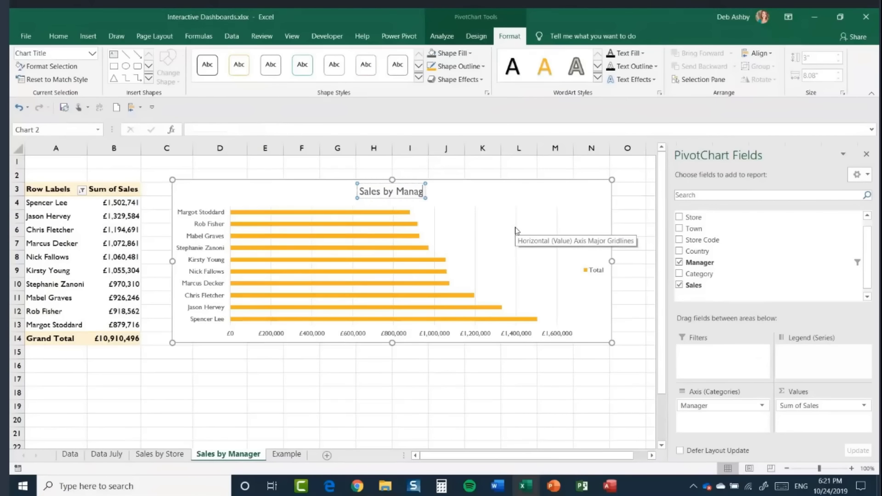
click(422, 378)
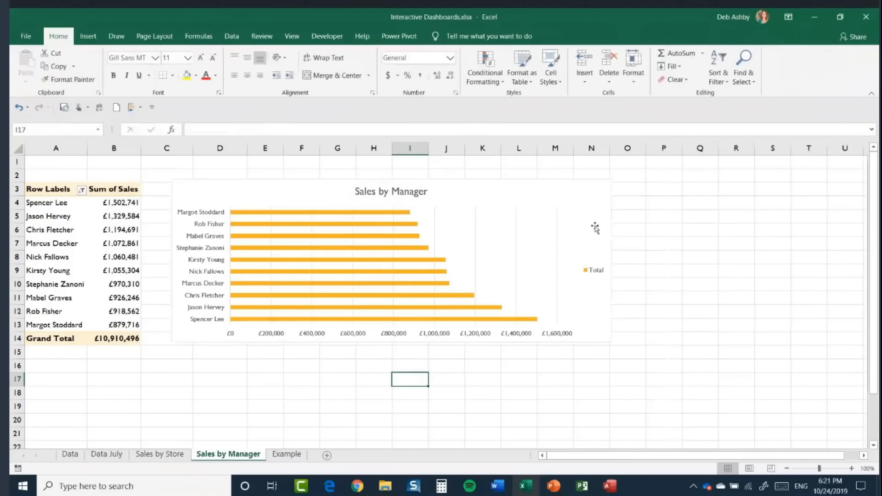
Remove the legend from the Sales by Manager chart.
click(596, 250)
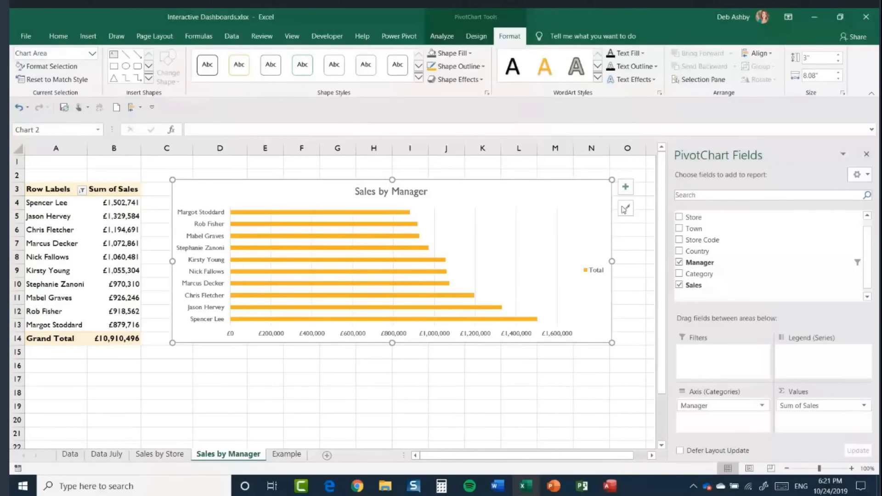
click(625, 187)
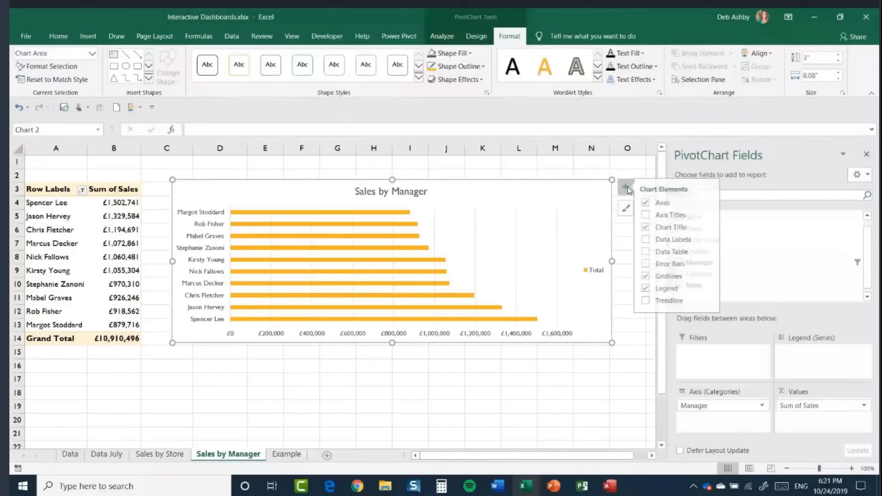
click(651, 288)
click(520, 382)
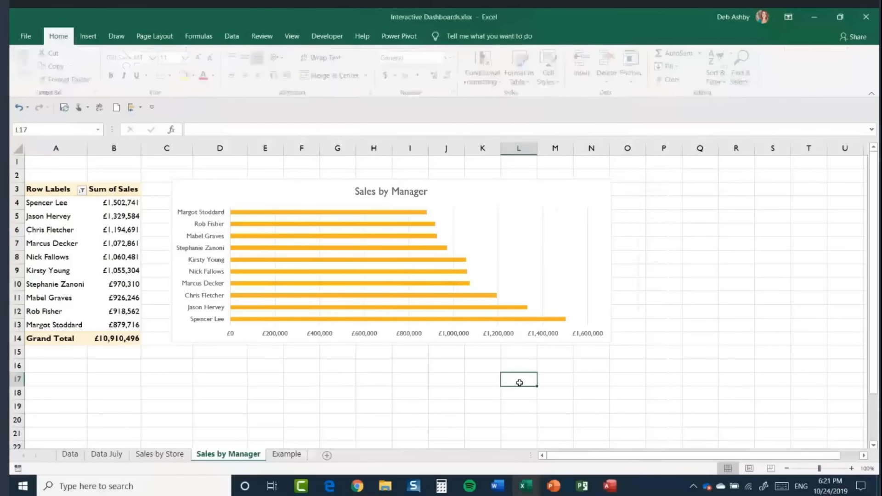
Recolor the bar chart with the monochromatic teal palette that runs from light to dark.
click(582, 223)
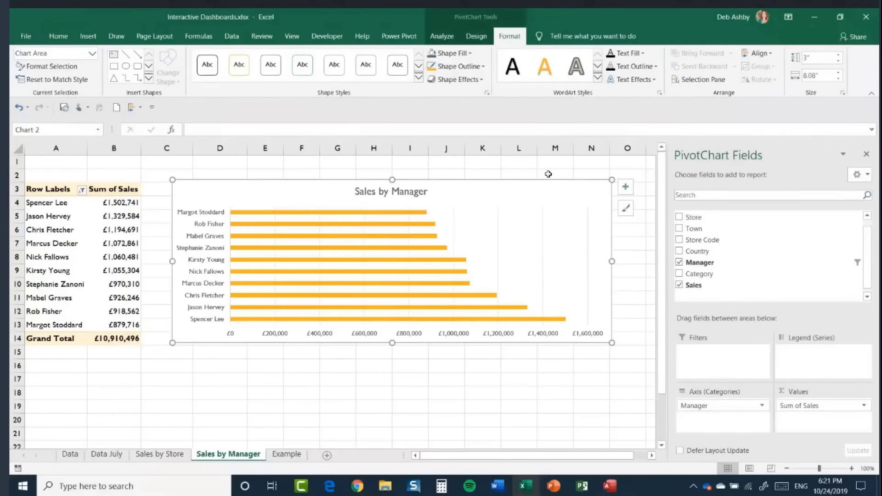
click(476, 37)
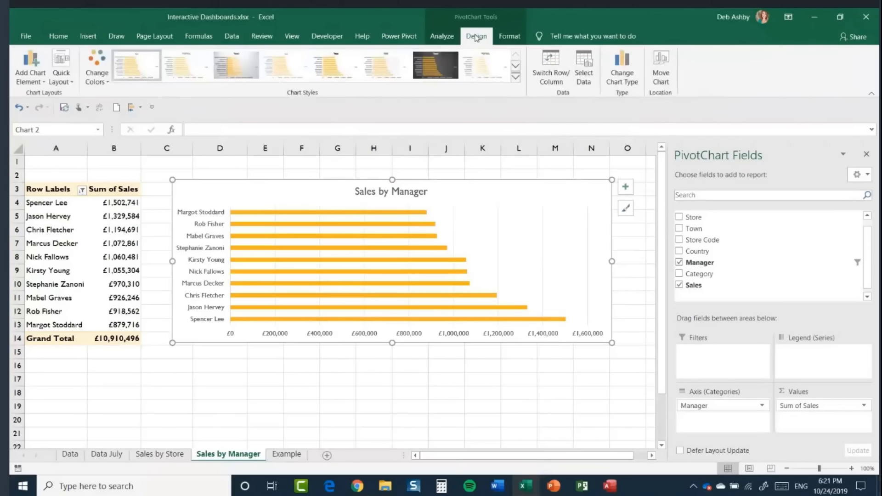
click(104, 80)
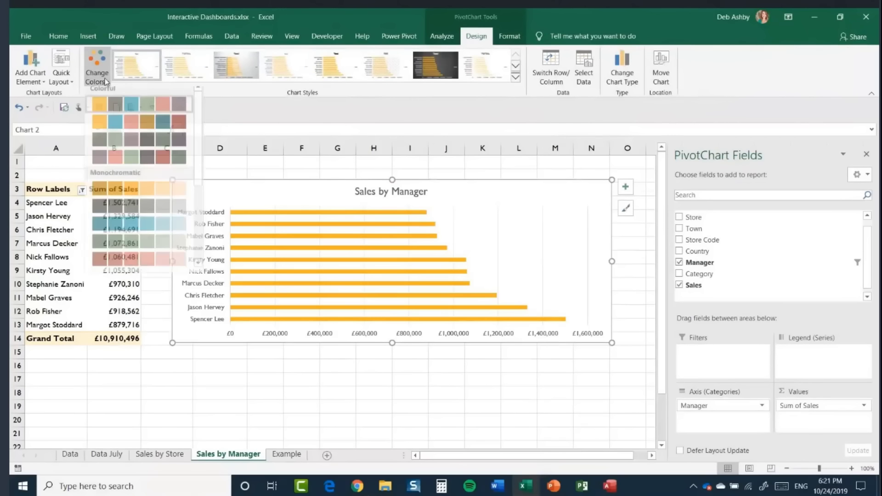
scroll(184, 220, down, 3)
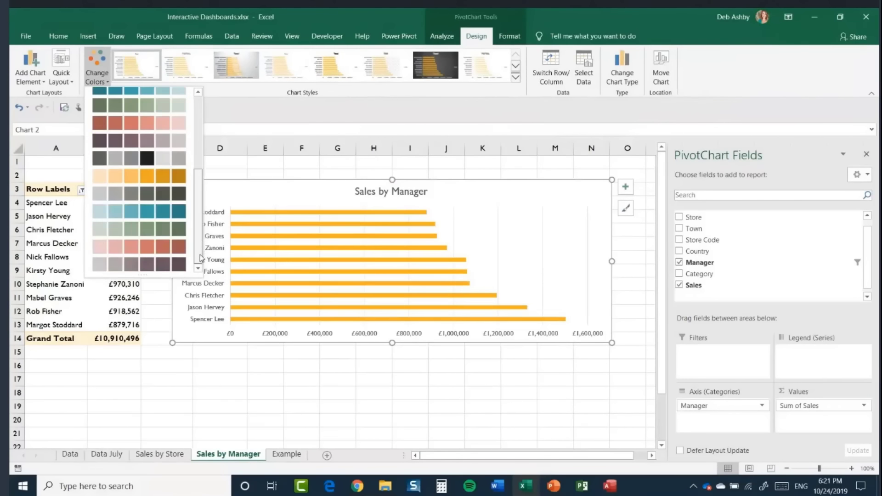
click(178, 211)
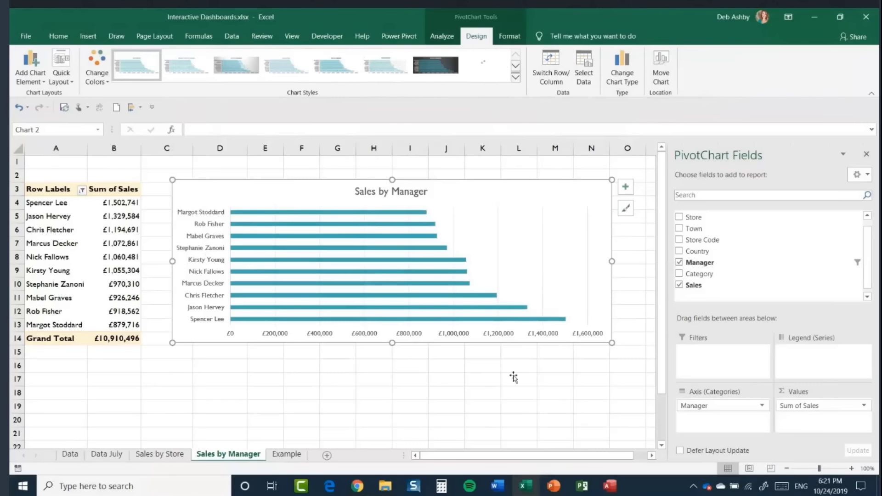
click(392, 407)
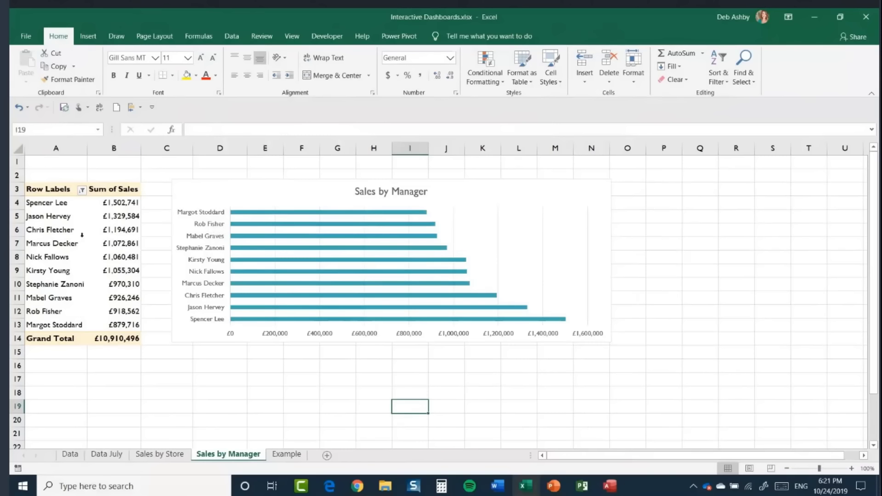
Sort the Sales by Manager PivotTable's sales values from smallest to largest.
mouse_move(91, 318)
click(118, 217)
right_click(121, 218)
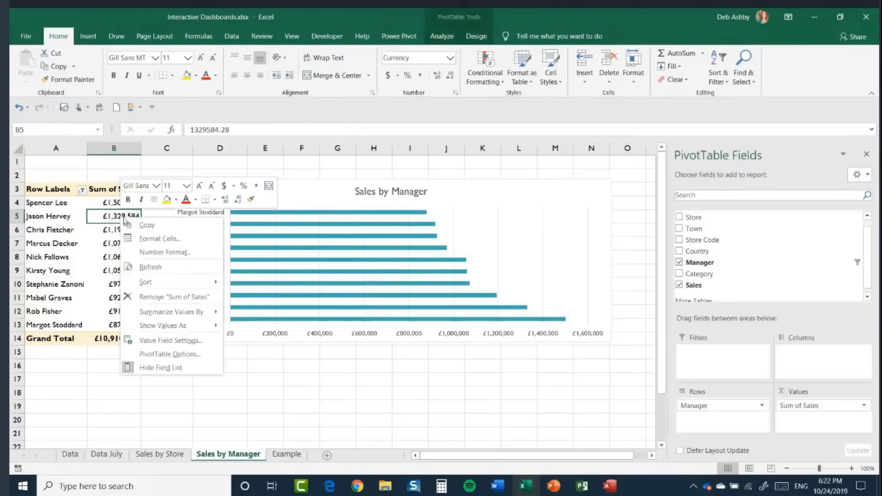
mouse_move(157, 285)
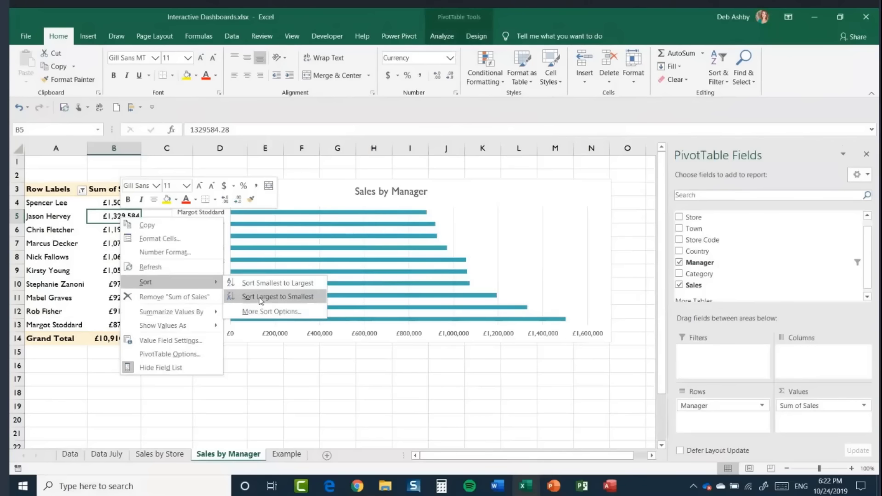
click(264, 284)
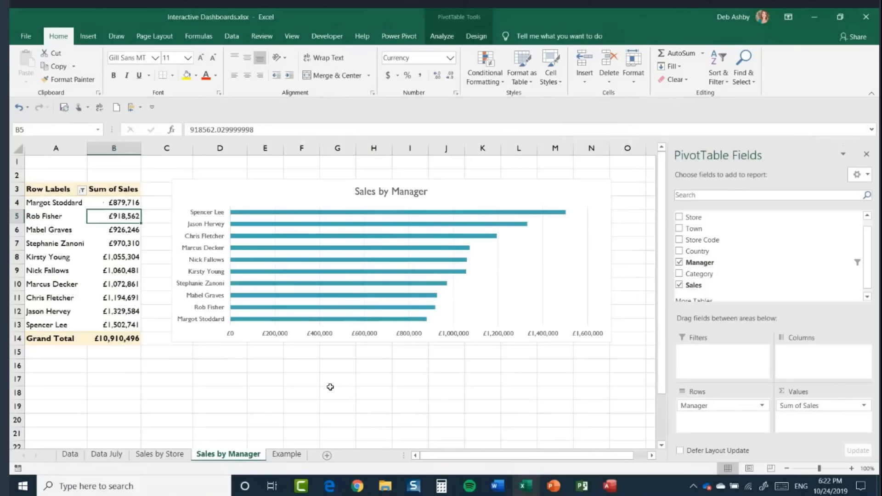
Duplicate the Sales by Manager sheet in front of the Example sheet and rename the copy "Sales by Category".
click(286, 455)
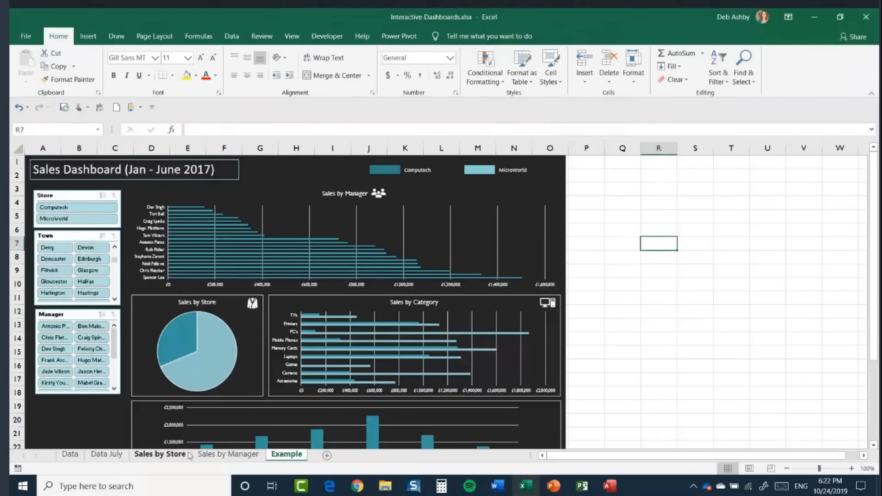
click(220, 455)
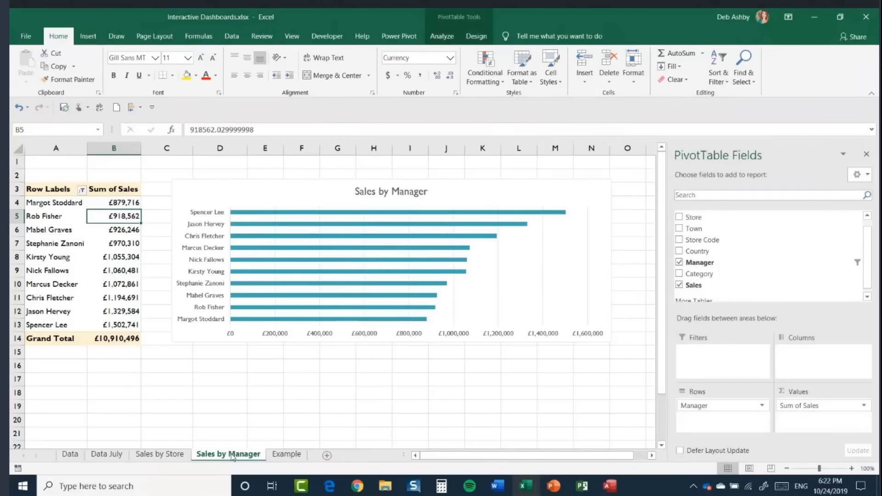
drag(232, 456, 270, 459)
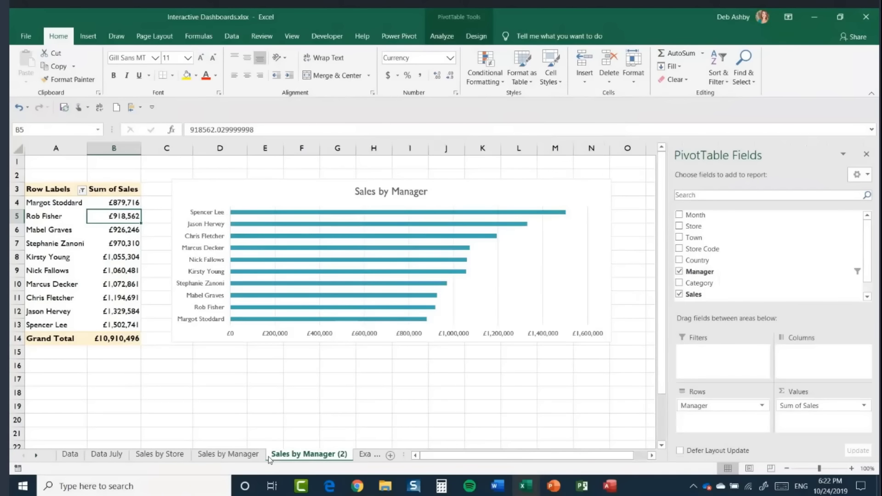
right_click(285, 456)
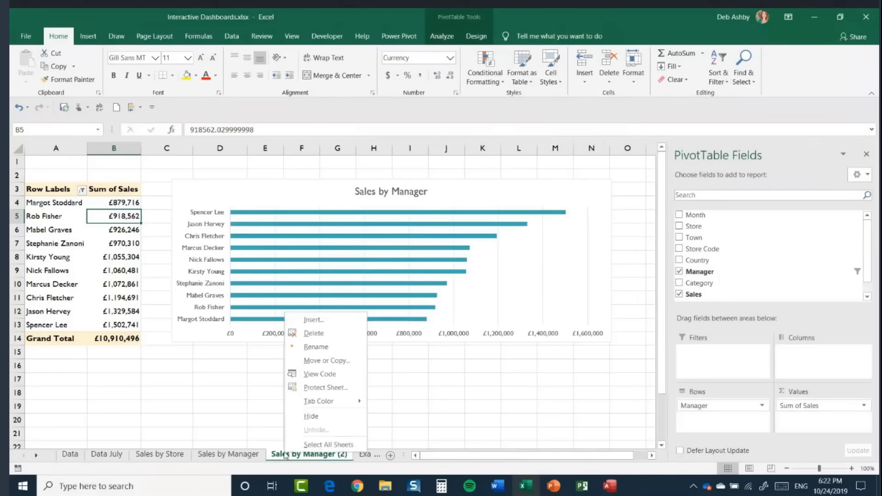
click(316, 348)
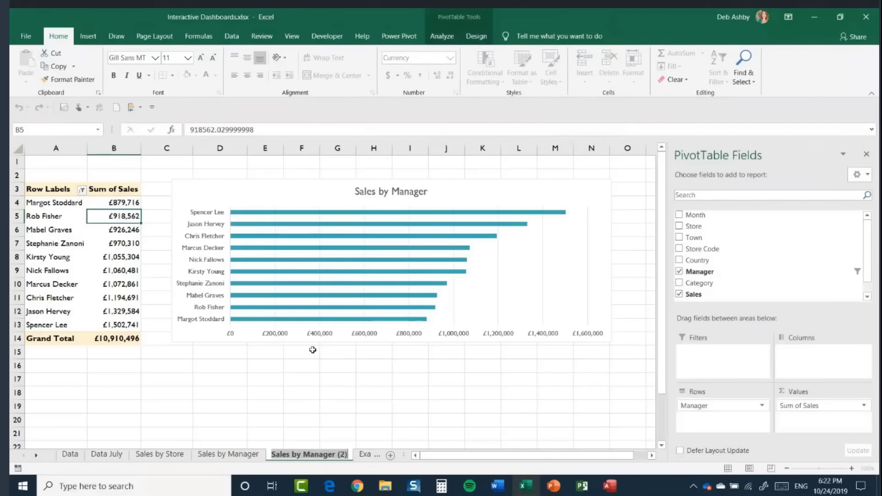
text(Sales by)
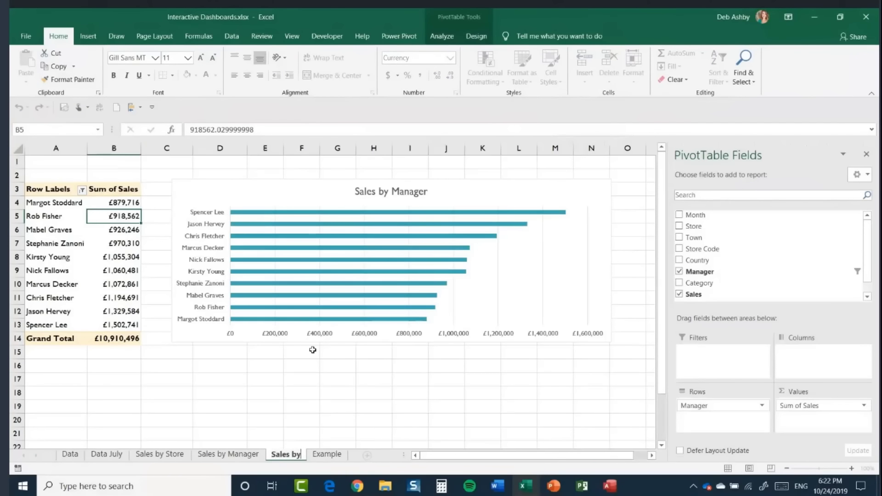
text( Cate)
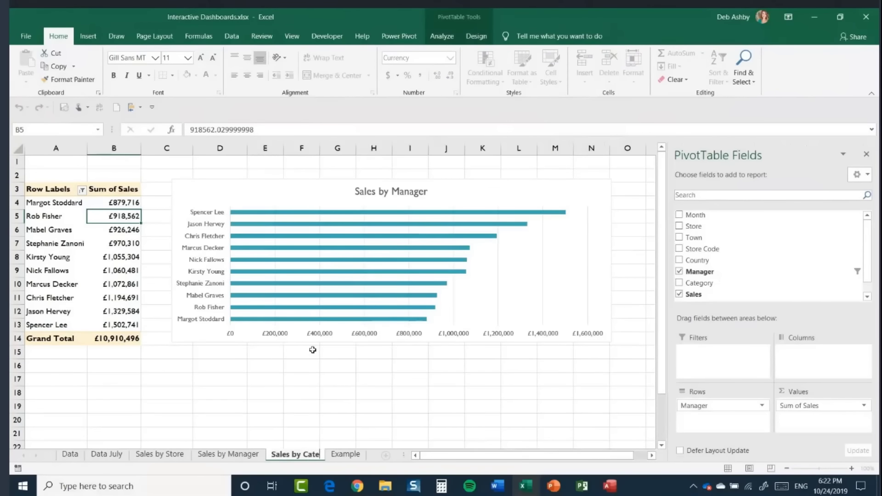
text(gory)
click(361, 378)
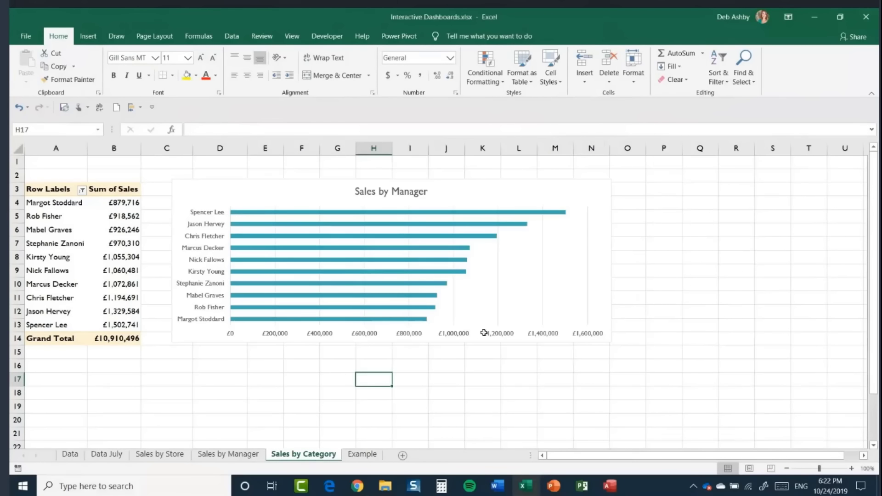
Delete the copied chart from the Sales by Category sheet and remove Manager from the PivotTable's rows.
click(582, 196)
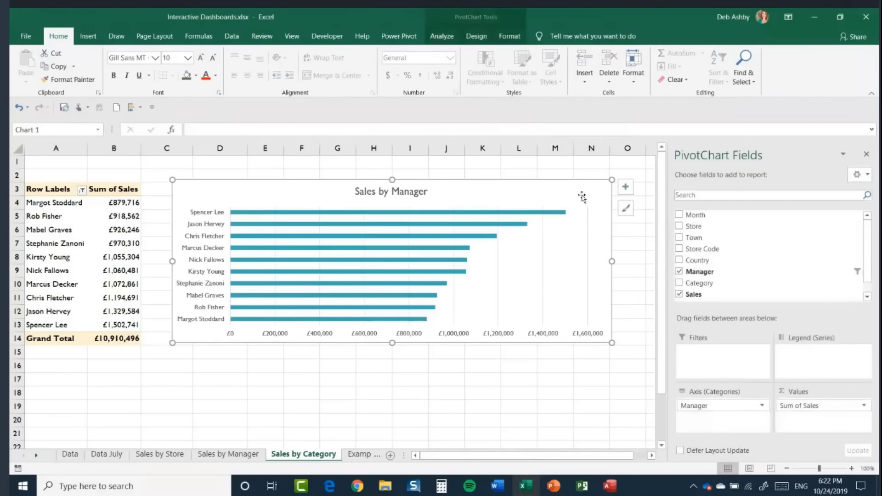
key(Delete)
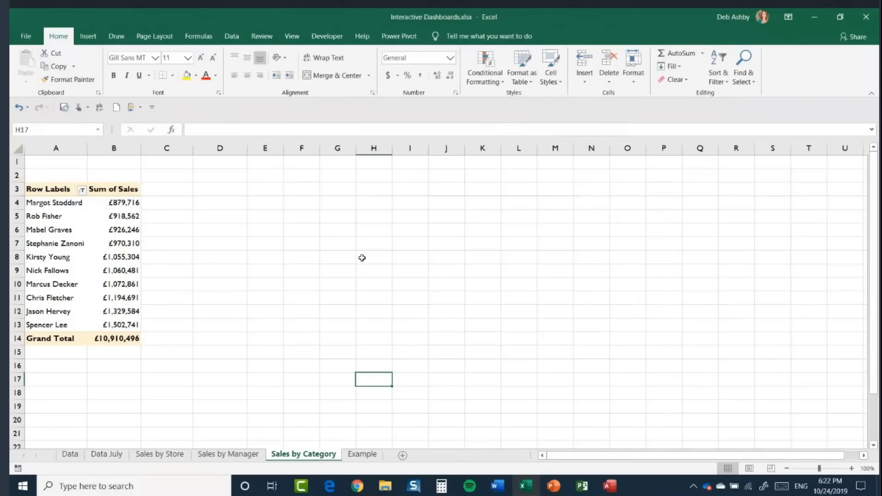
click(51, 245)
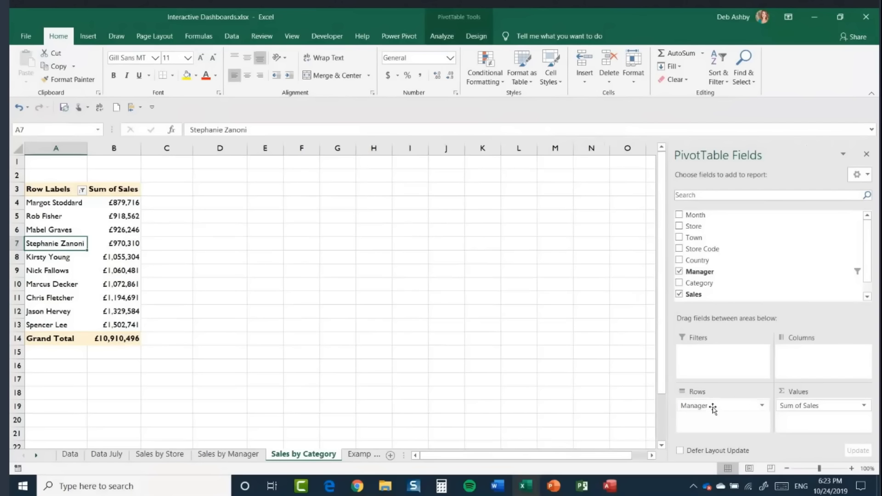
drag(714, 408, 580, 350)
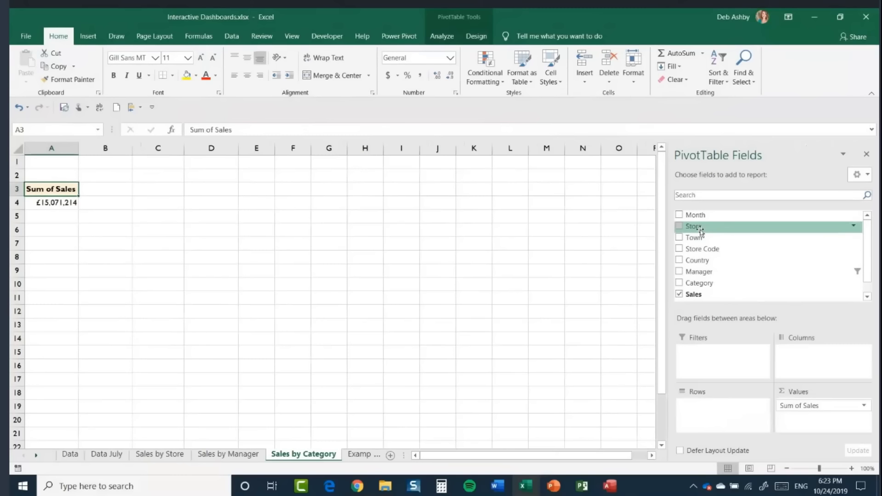
Add Store to the PivotTable's rows with Category nested beneath it.
drag(702, 233, 708, 412)
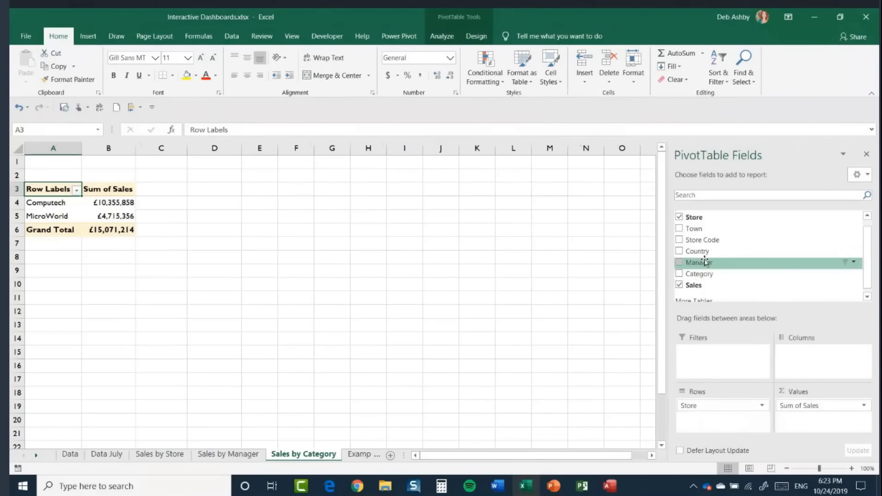
drag(710, 279, 713, 429)
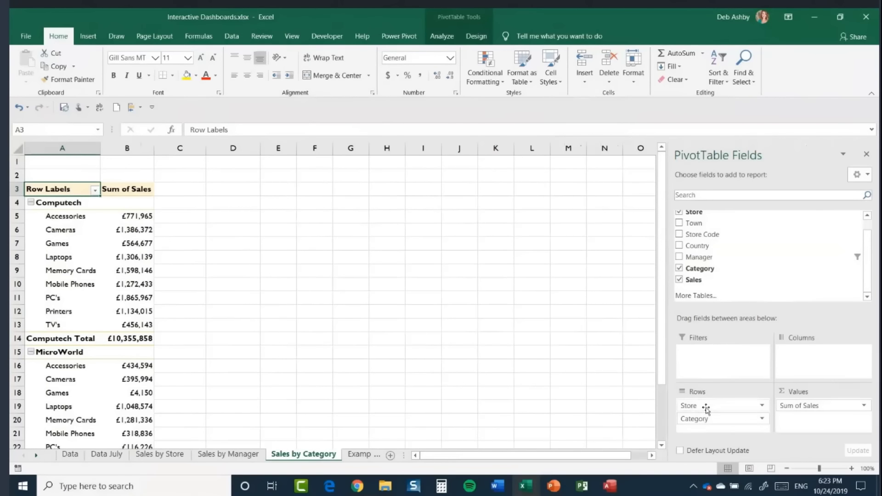
drag(707, 407, 88, 312)
scroll(110, 326, down, 2)
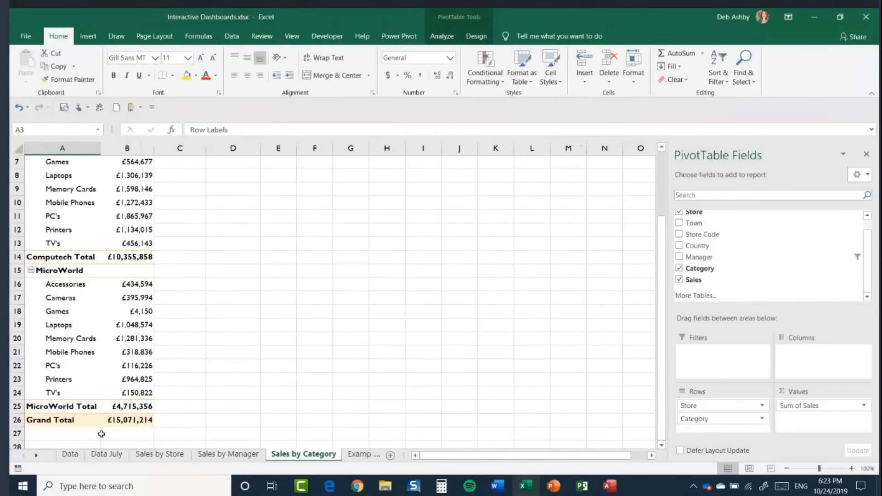
mouse_move(110, 421)
Turn off the PivotTable's grand totals for rows and columns.
click(69, 312)
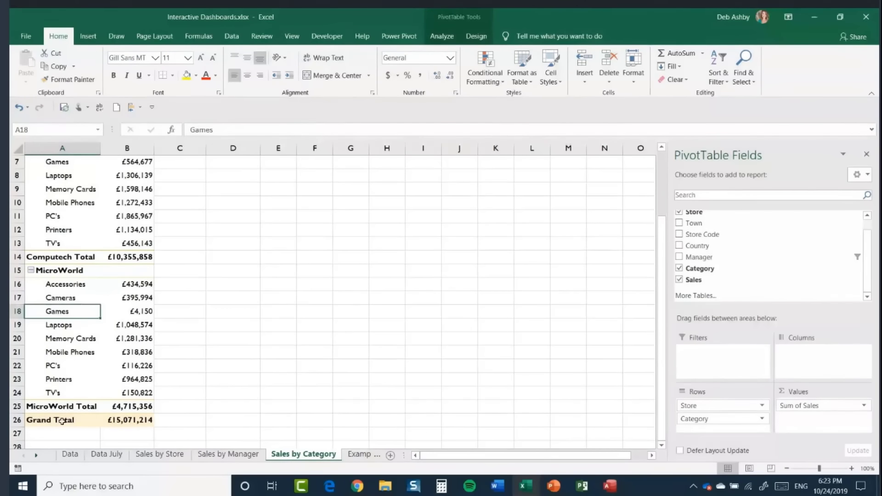
mouse_move(103, 420)
click(442, 37)
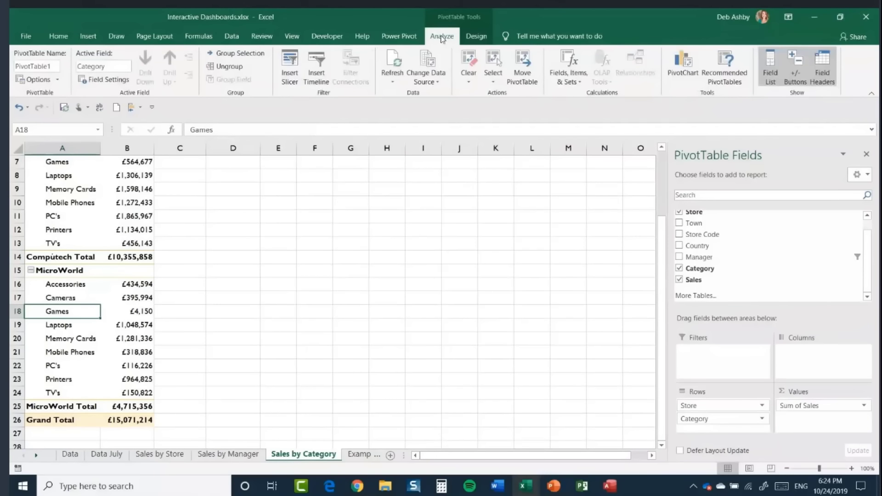
click(476, 37)
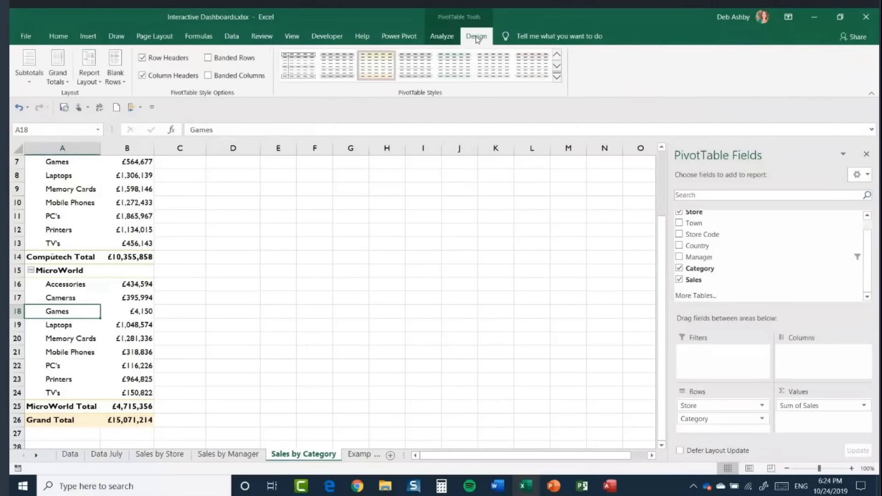
click(60, 82)
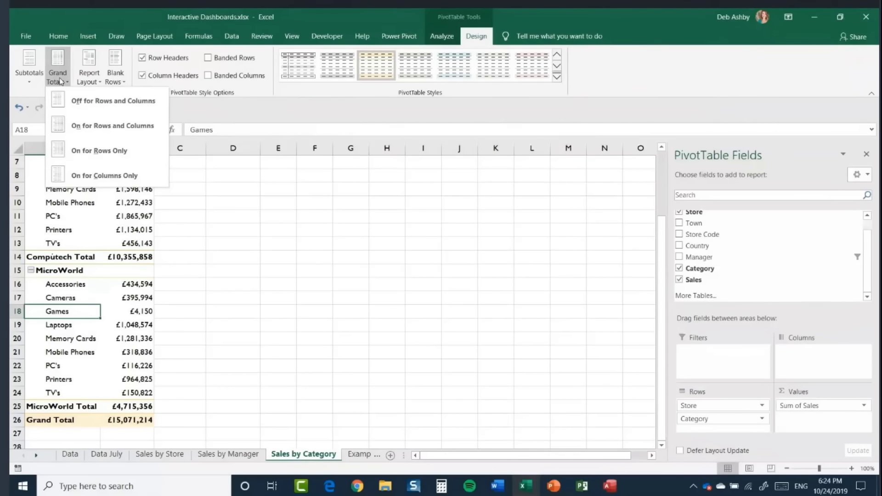
click(81, 104)
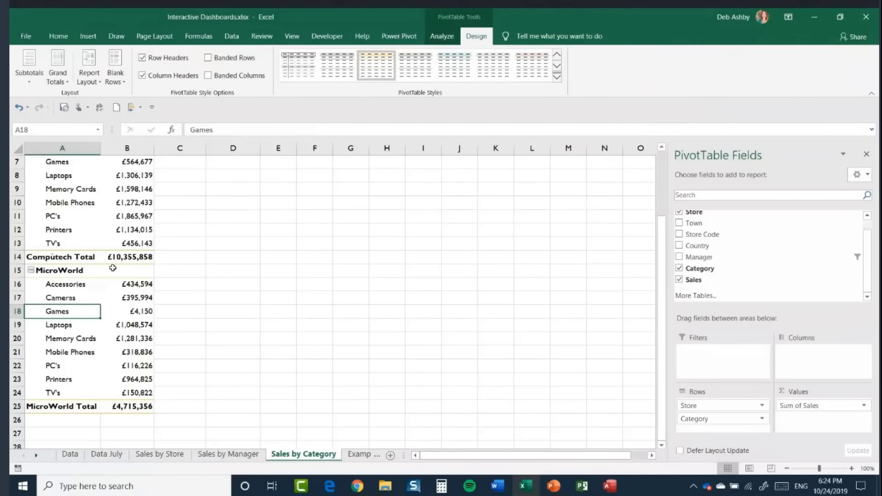
Try Category as the PivotTable's column field and return it to the rows beneath Store.
scroll(111, 259, up, 2)
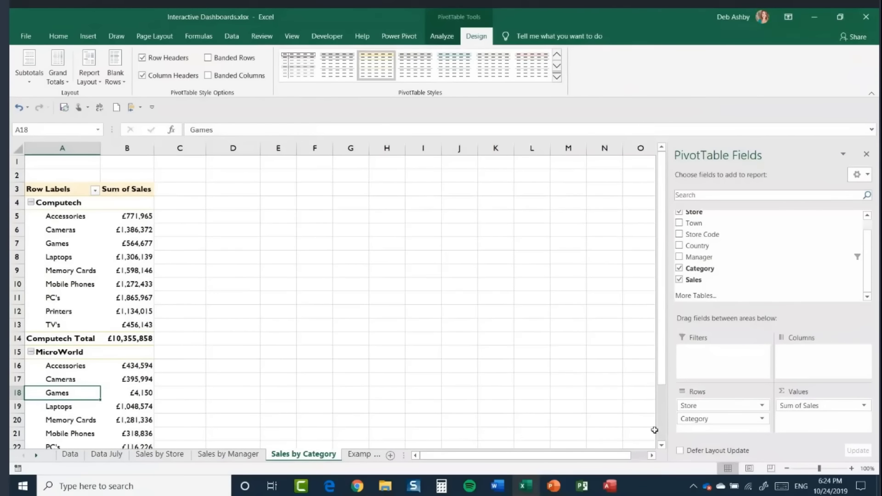
drag(685, 421, 812, 359)
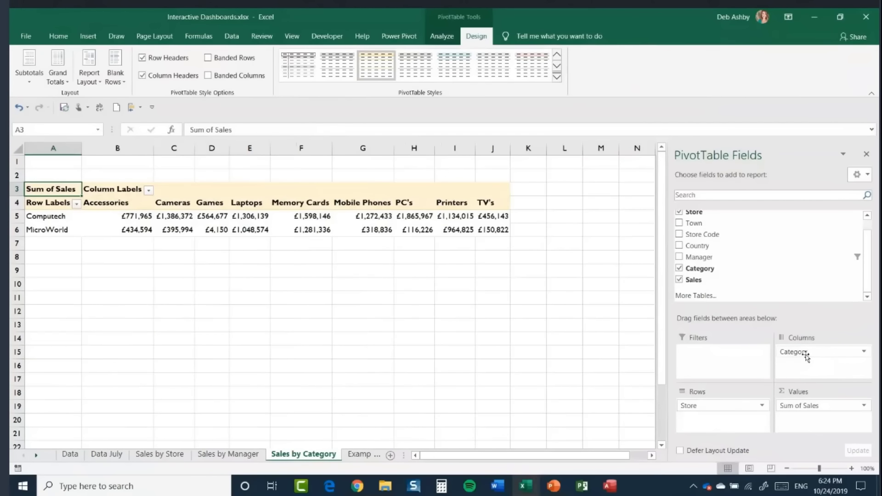
drag(807, 355, 700, 423)
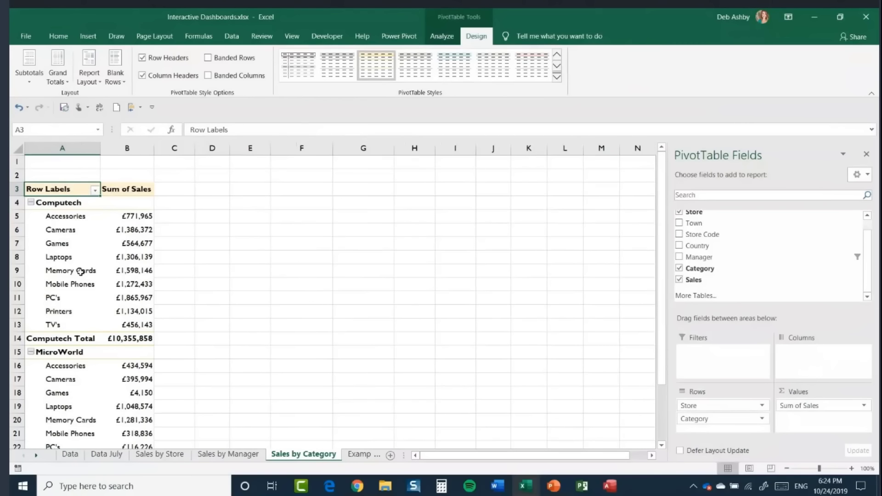
Insert a clustered bar PivotChart based on the store and category PivotTable.
click(80, 271)
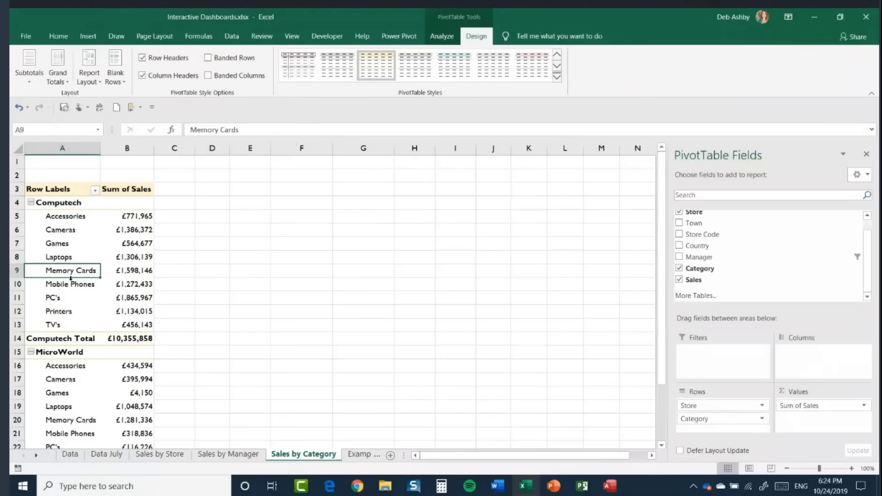
click(445, 37)
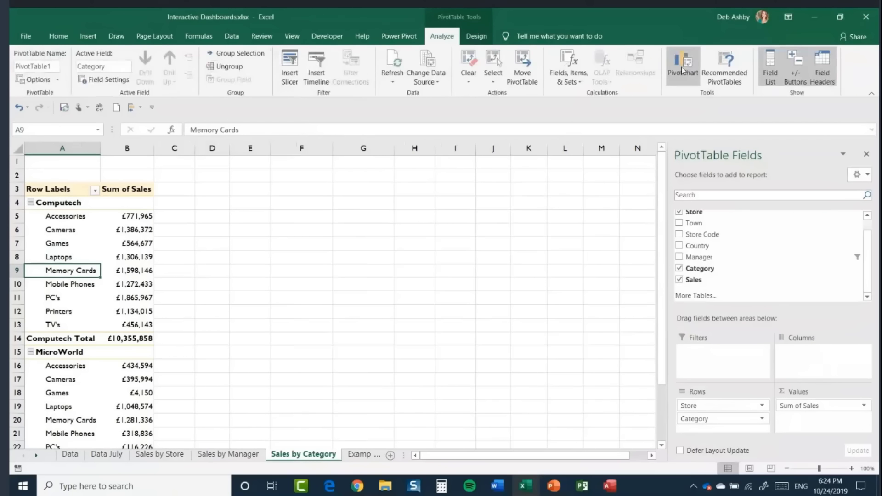
click(684, 70)
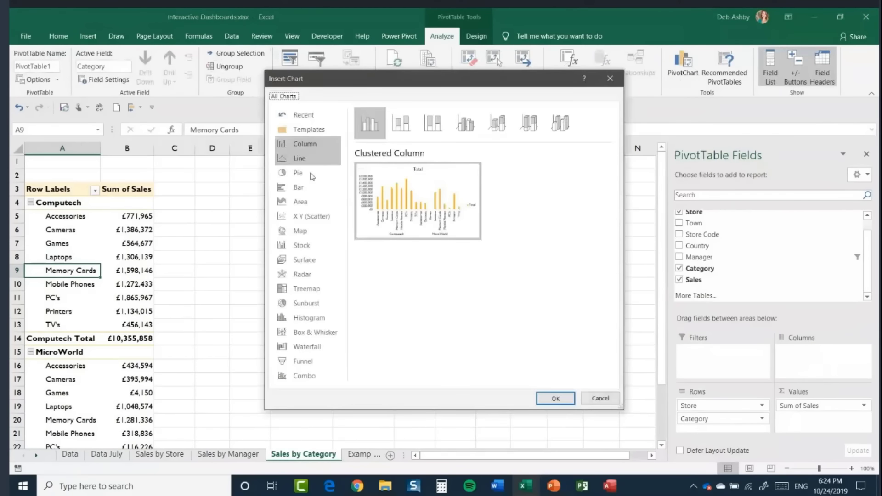
click(307, 188)
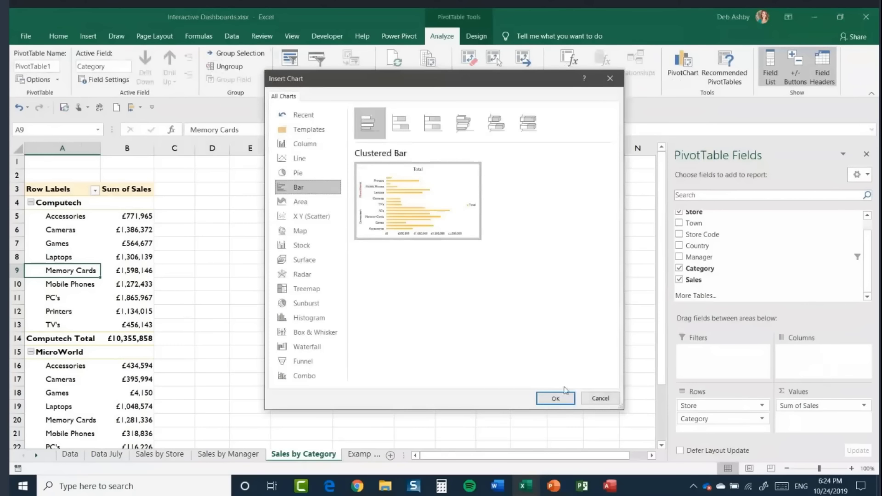
click(557, 399)
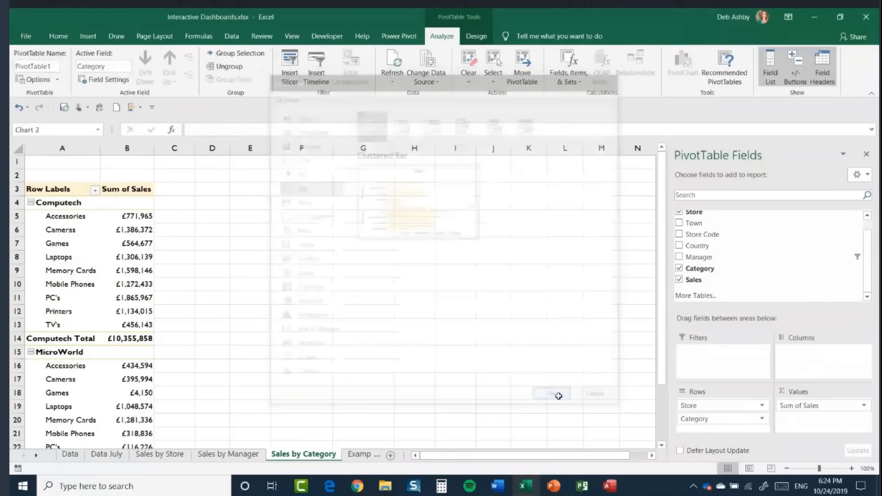
Enlarge the bar chart to about 4.45 inches high and 7.16 inches wide.
drag(340, 387, 344, 417)
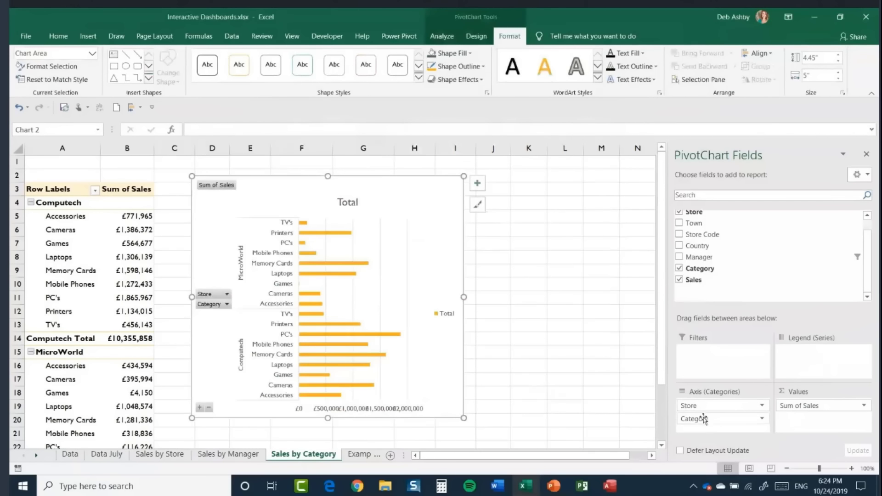
drag(464, 298, 581, 312)
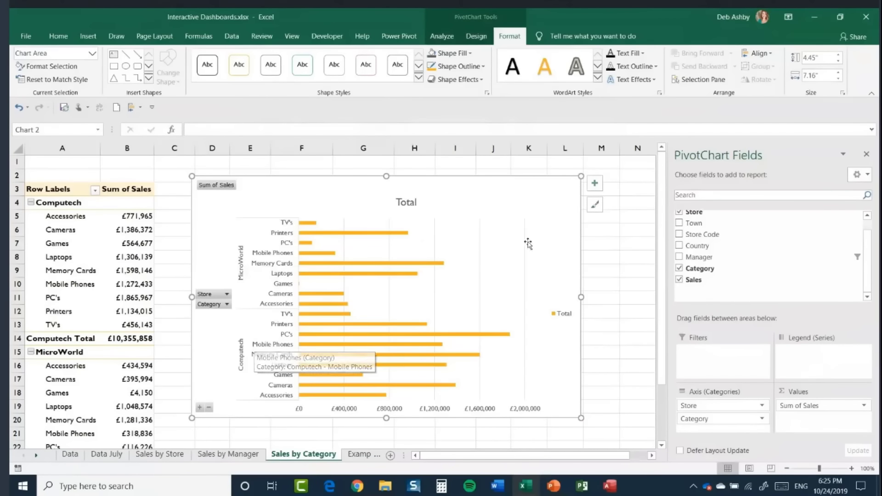
Move Store from the chart's axis categories to its legend series, and shift the chart clear of the PivotTable.
drag(689, 407, 820, 363)
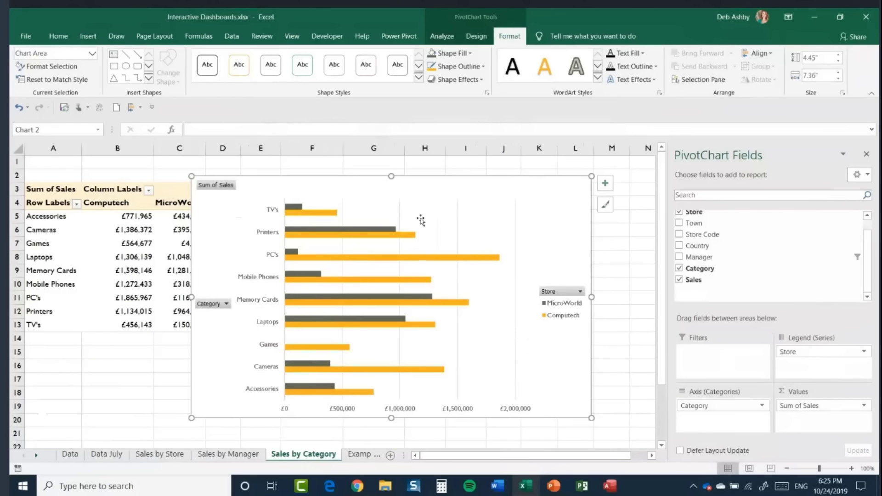
drag(441, 190, 465, 190)
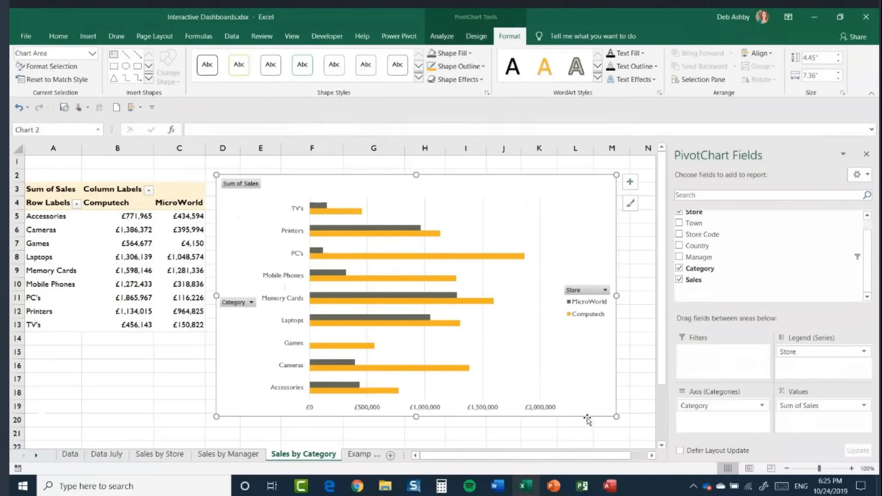
Hide all field buttons on the category sales chart and widen the chart to about 8.66 inches.
right_click(245, 186)
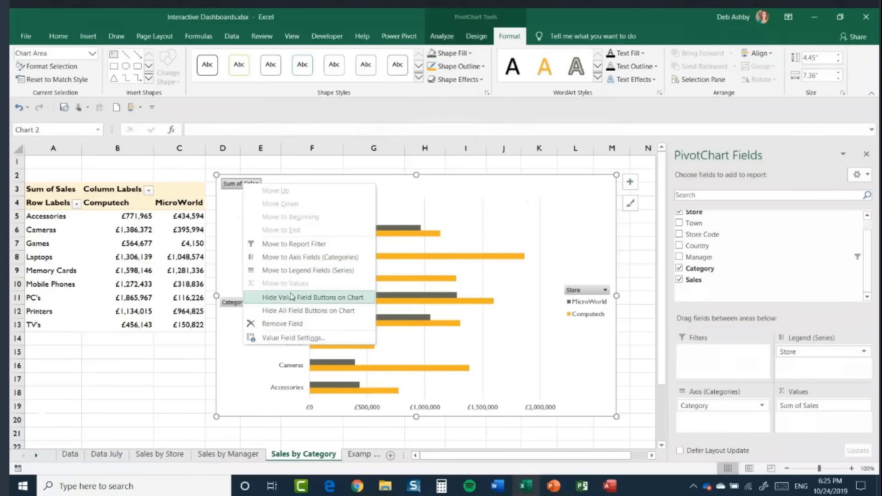
click(286, 312)
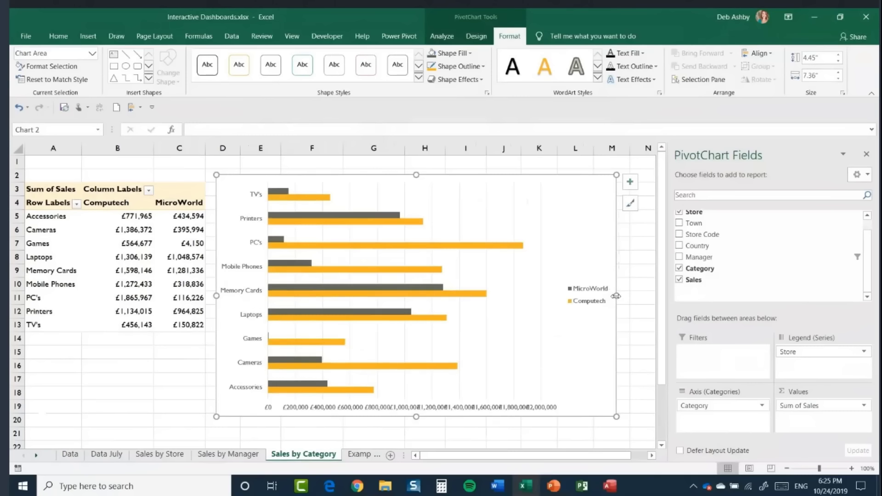
drag(617, 296, 644, 296)
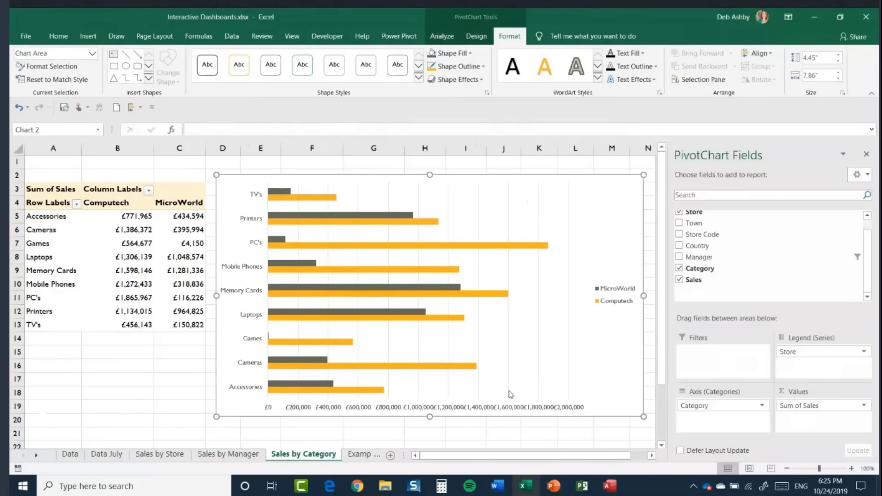
drag(473, 459, 487, 459)
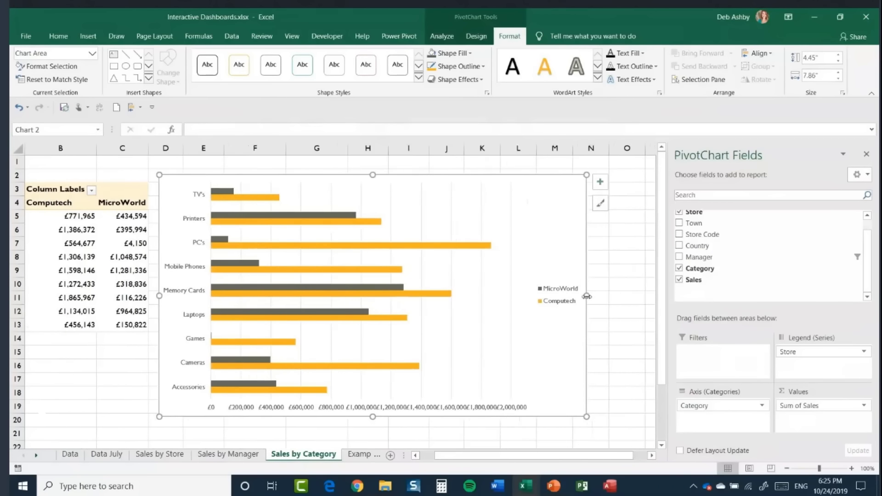
drag(586, 297, 630, 301)
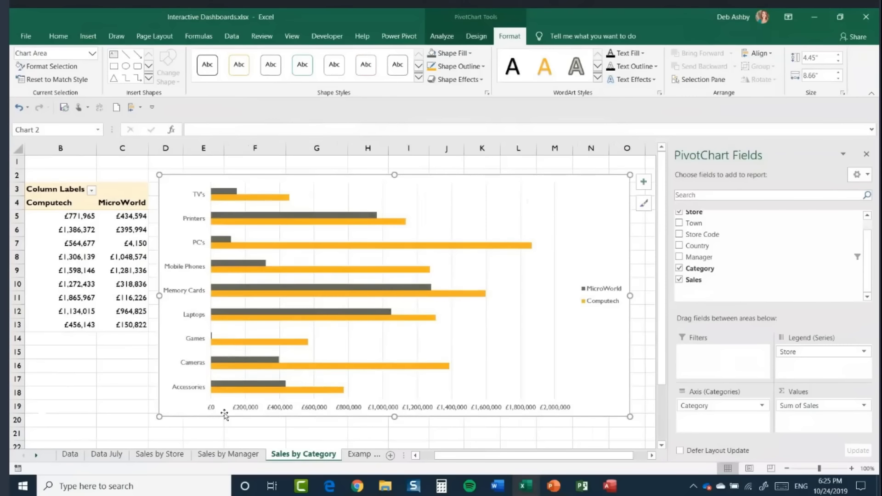
drag(453, 458, 408, 455)
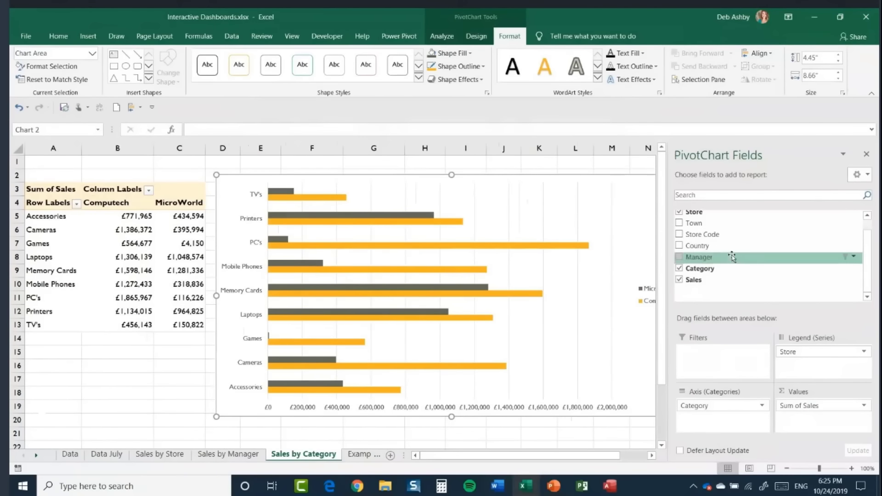
Close the chart's field list and add a chart title reading "Sales by Category".
click(867, 156)
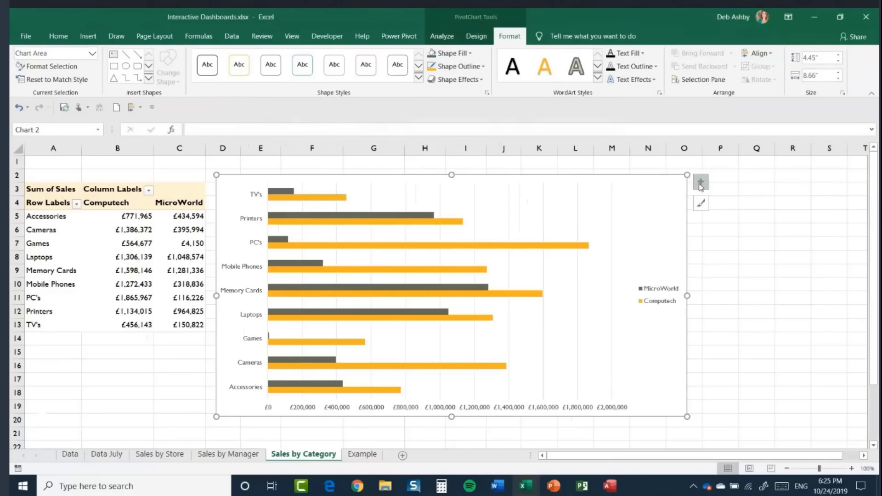
click(701, 184)
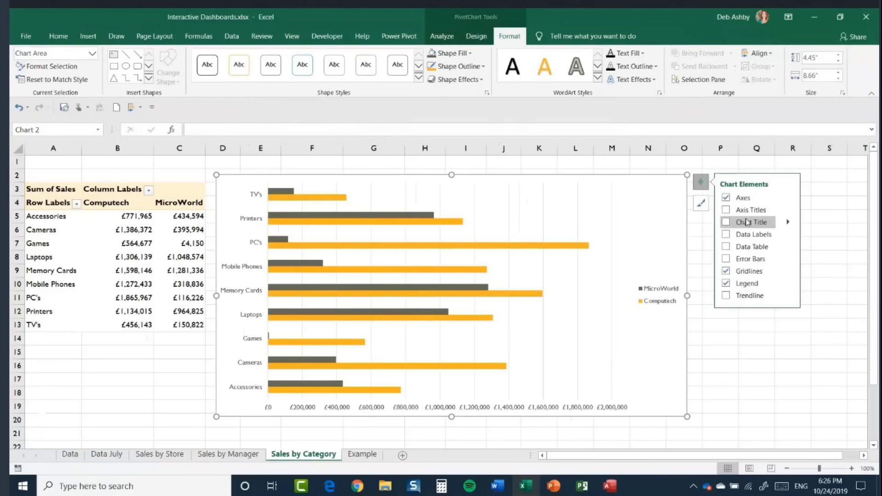
click(727, 223)
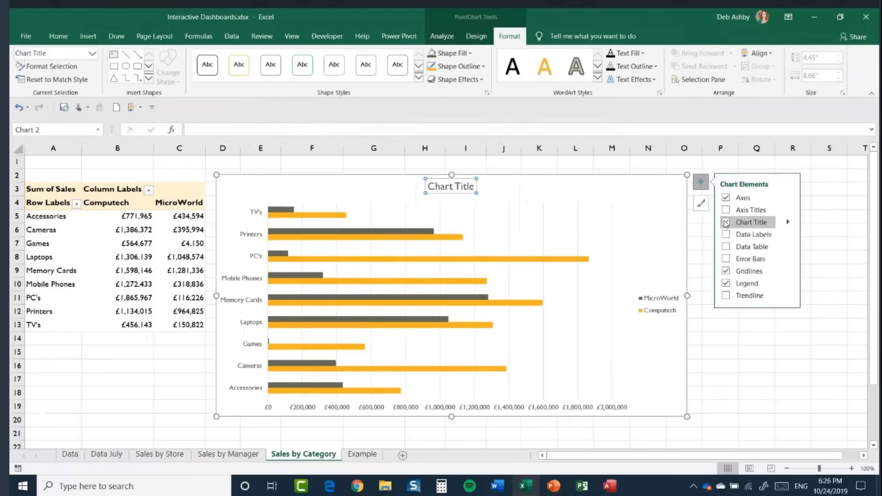
click(460, 186)
drag(463, 187, 428, 187)
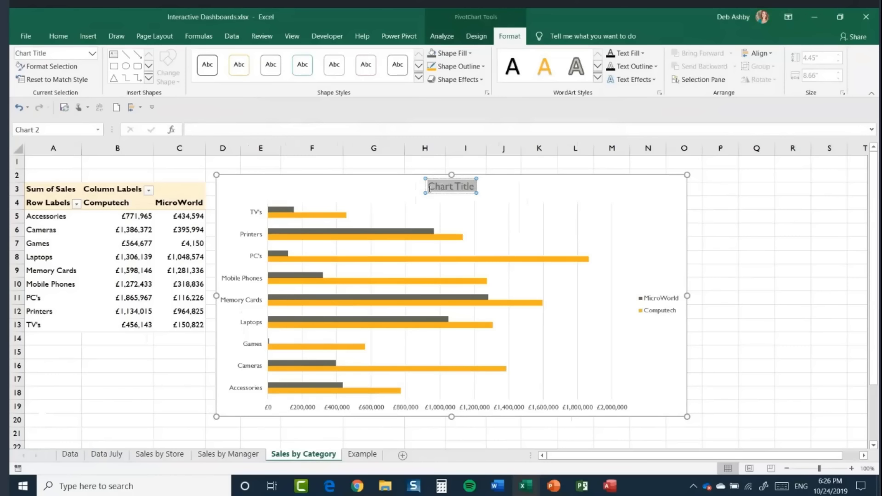
text(Sal)
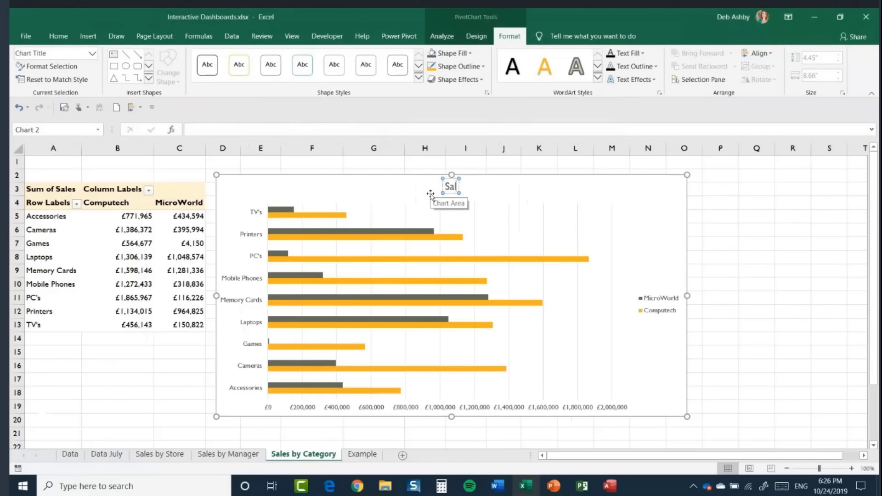
text(es by Categ)
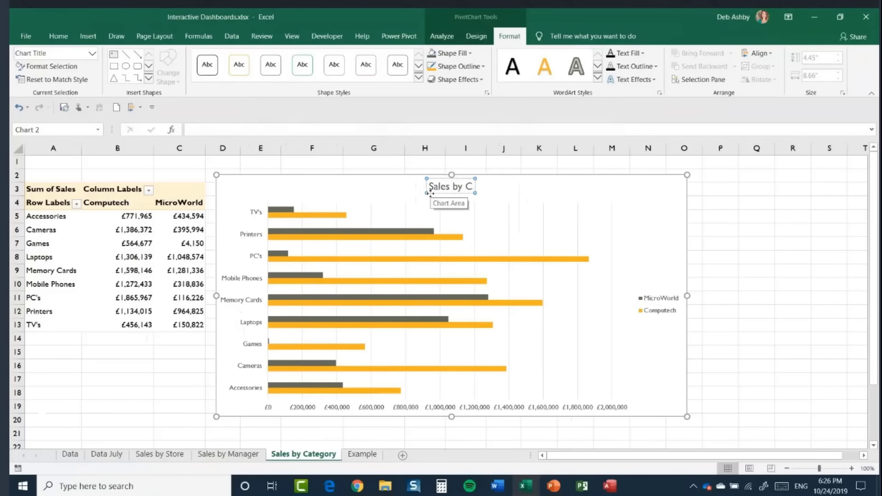
text(ory)
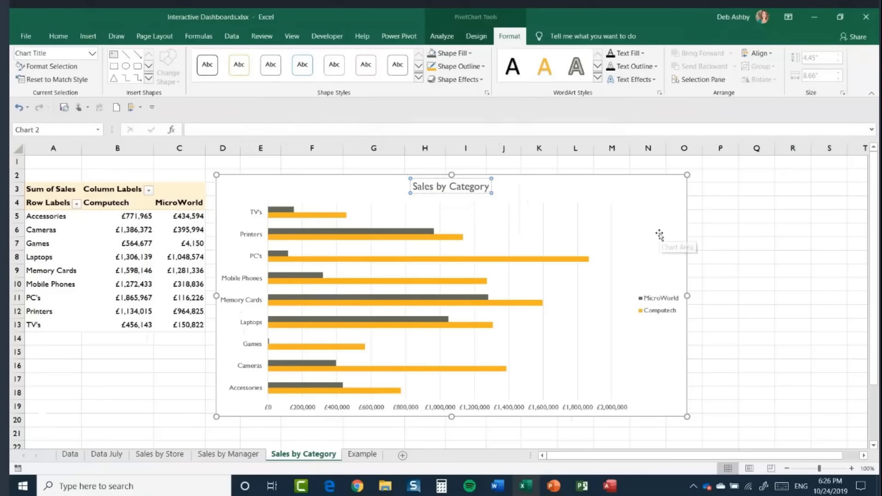
click(658, 232)
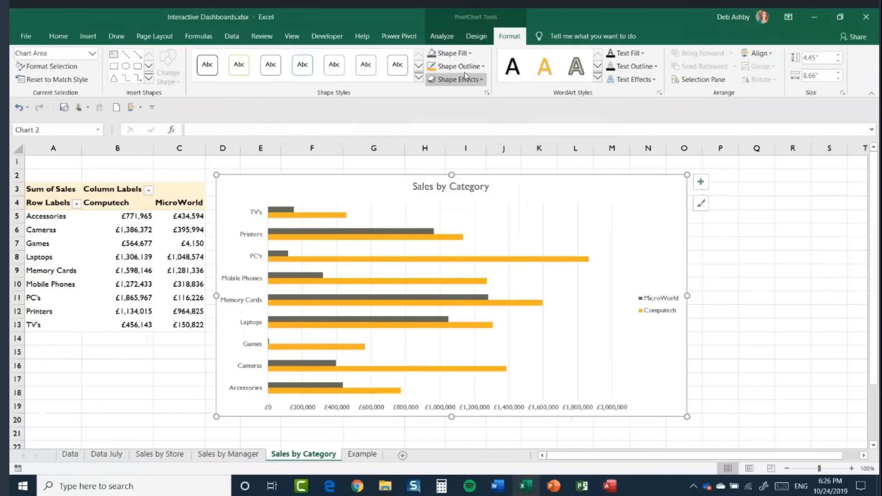
Change the Sales by Category chart's colours to a monochromatic teal palette and deselect the chart.
click(476, 35)
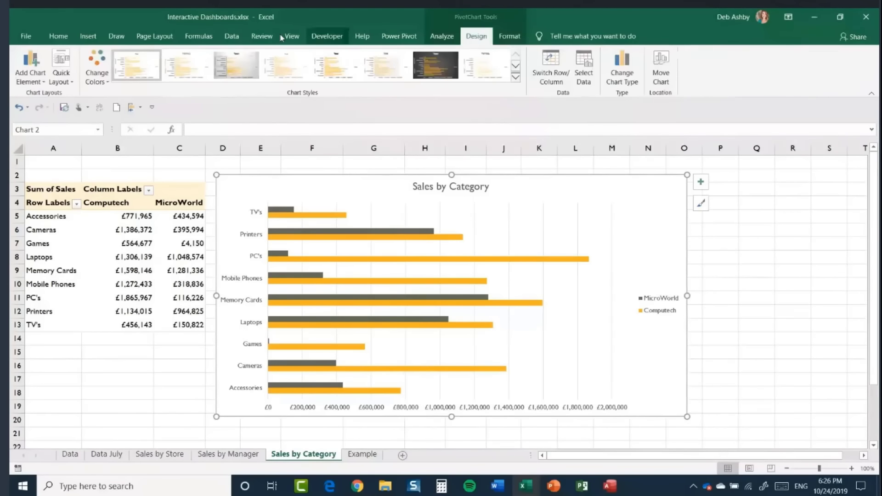
click(96, 69)
scroll(201, 148, down, 1)
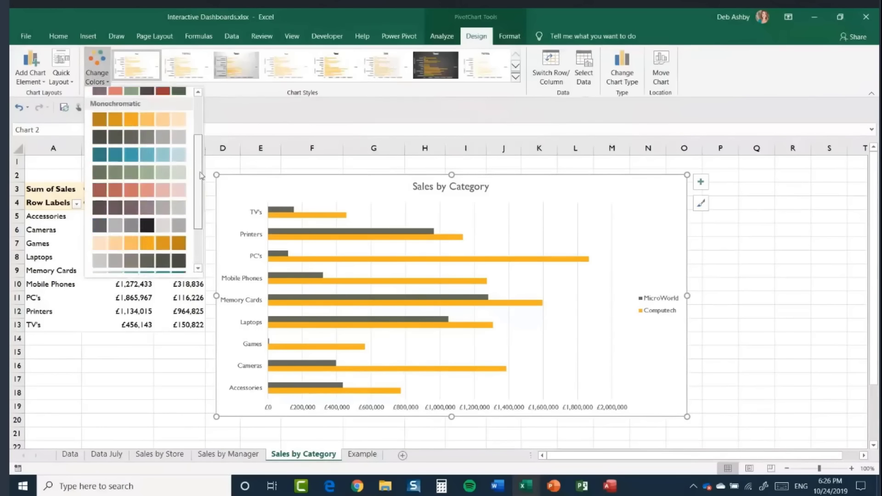
click(167, 217)
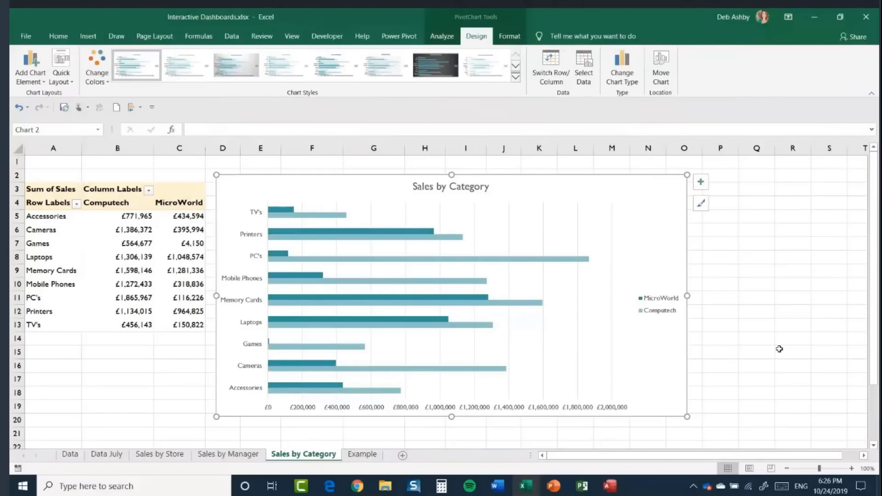
click(741, 307)
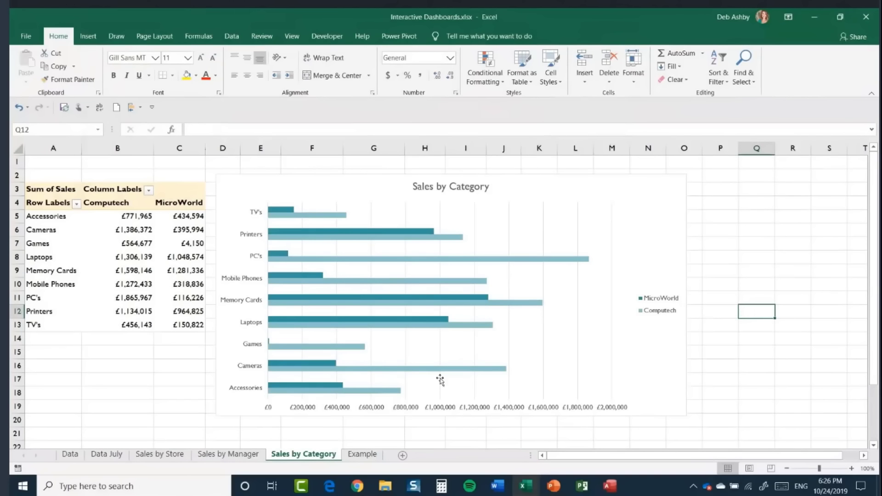
Check the monthly chart on the Example sheet, and duplicate the Sales by Category sheet as "Sales by Month", placed before Example.
click(362, 455)
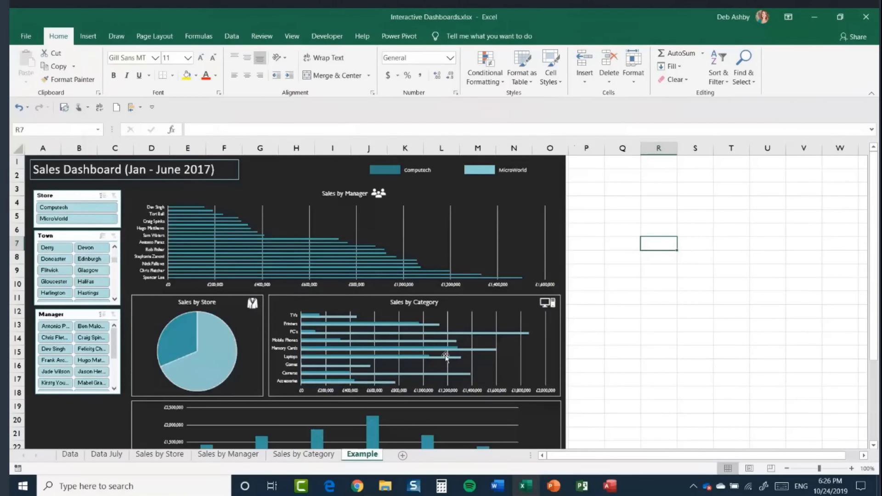
scroll(454, 346, down, 3)
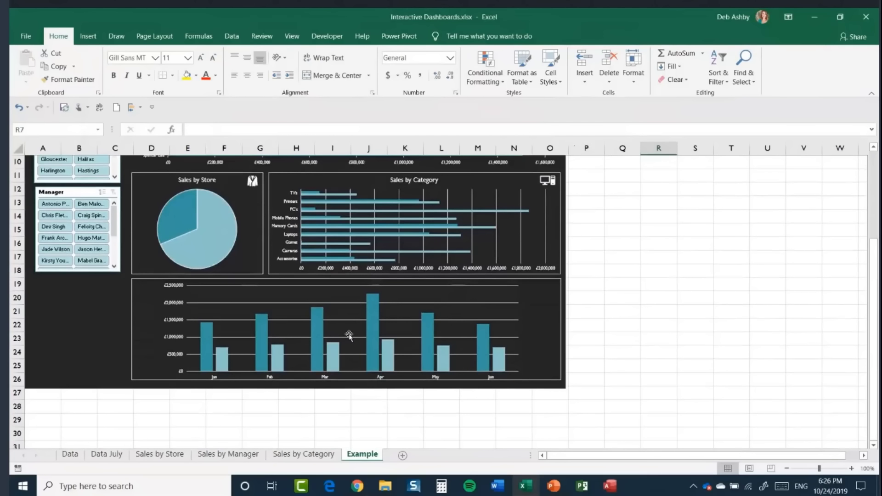
click(284, 455)
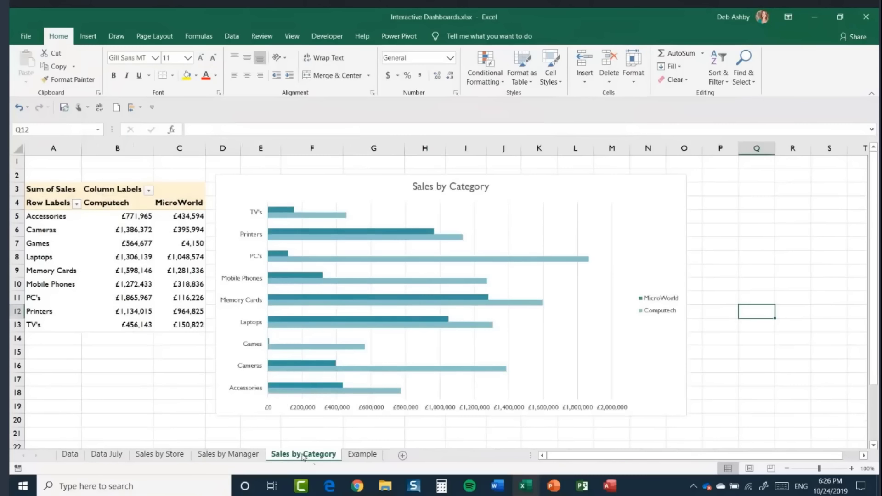
drag(301, 456, 344, 457)
right_click(398, 460)
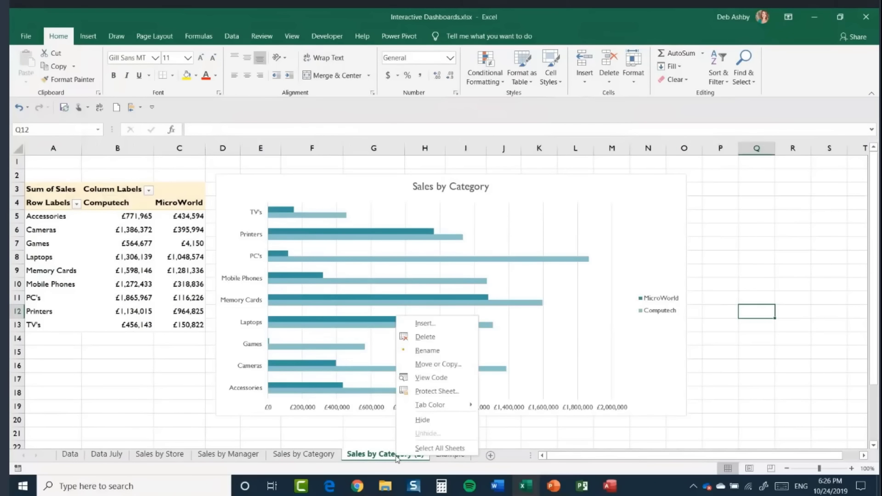
click(441, 355)
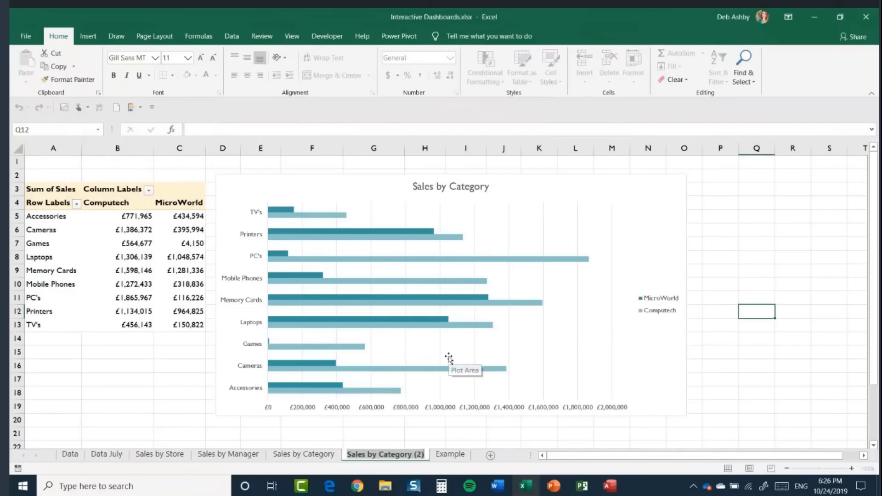
text(Sales by Mo)
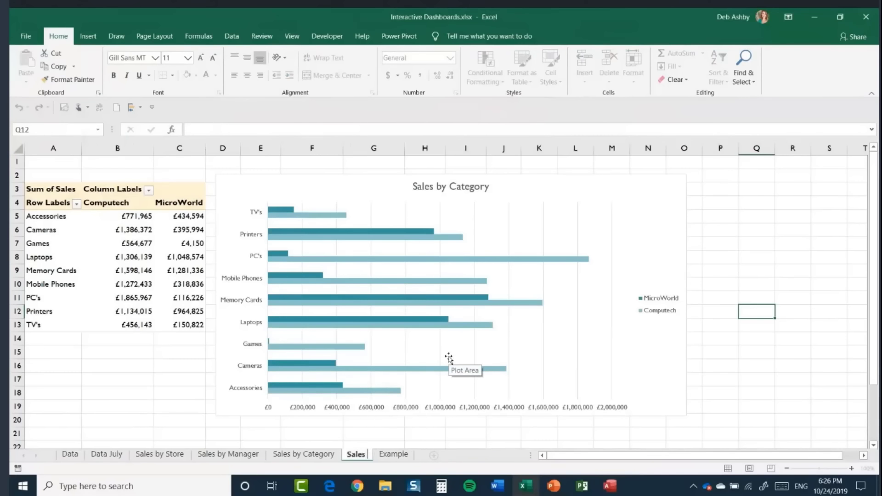
text(nth)
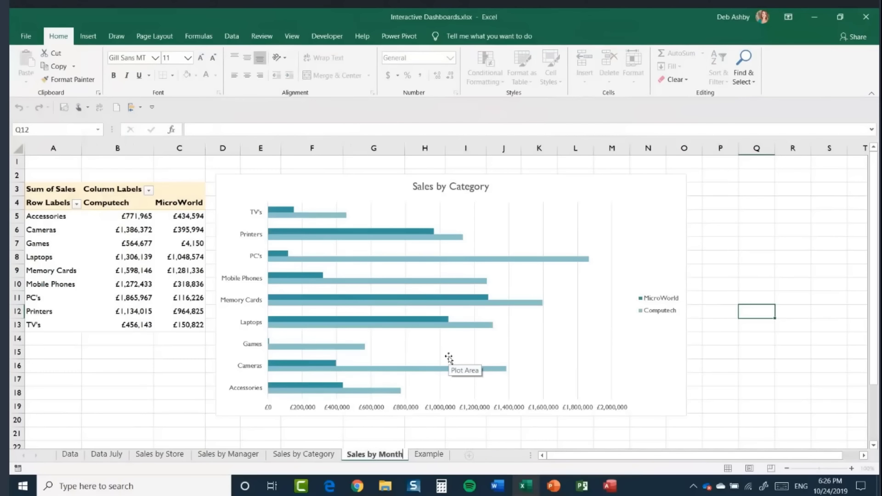
click(687, 444)
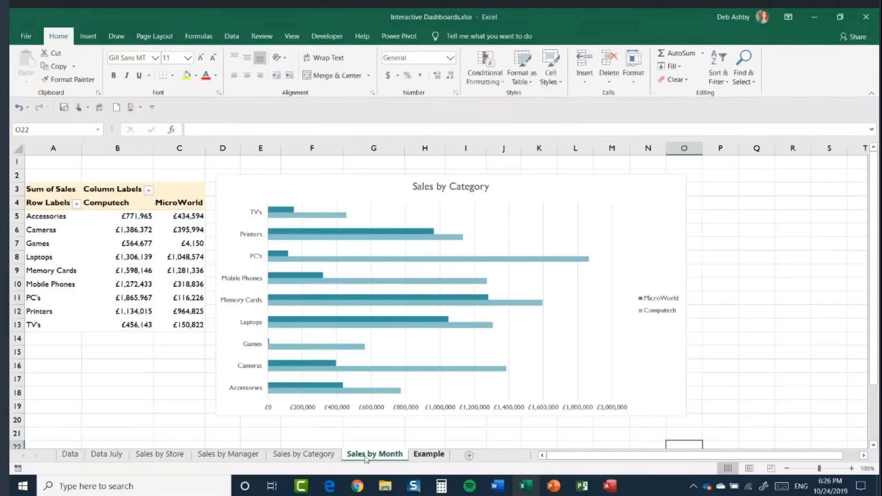
Delete the copied chart from the Sales by Month sheet and display the pivot table's field list.
click(669, 198)
key(Delete)
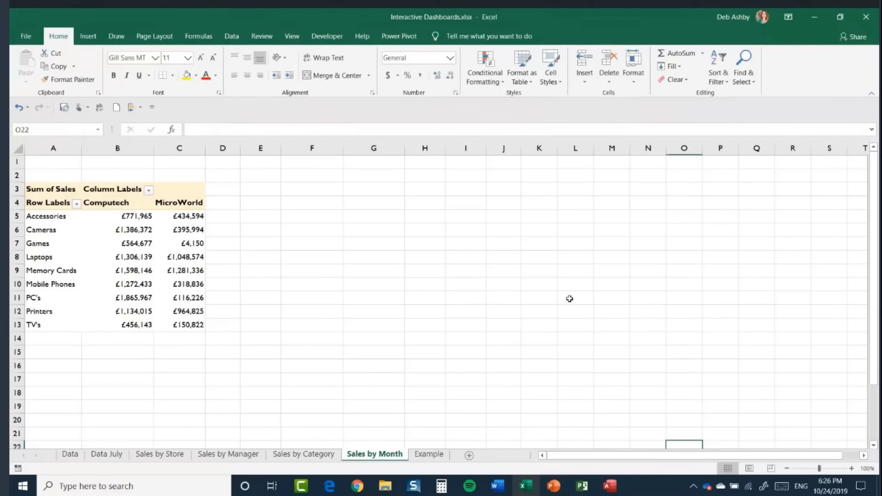
click(104, 243)
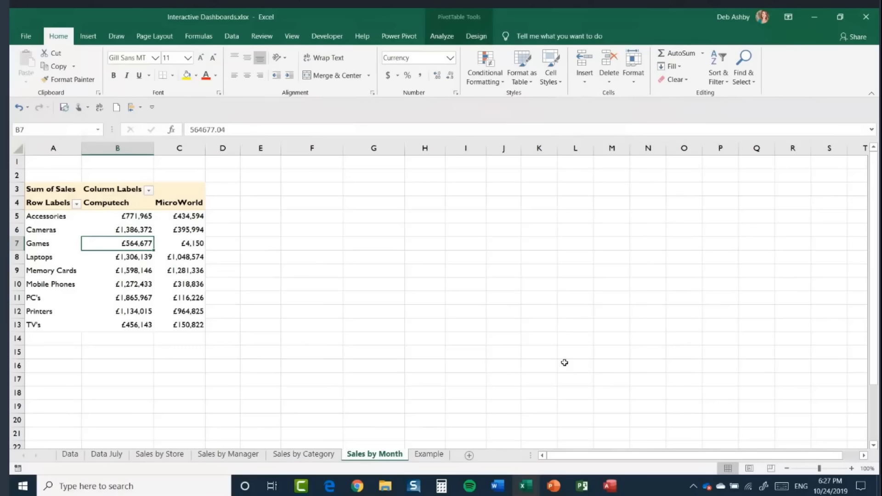
click(449, 41)
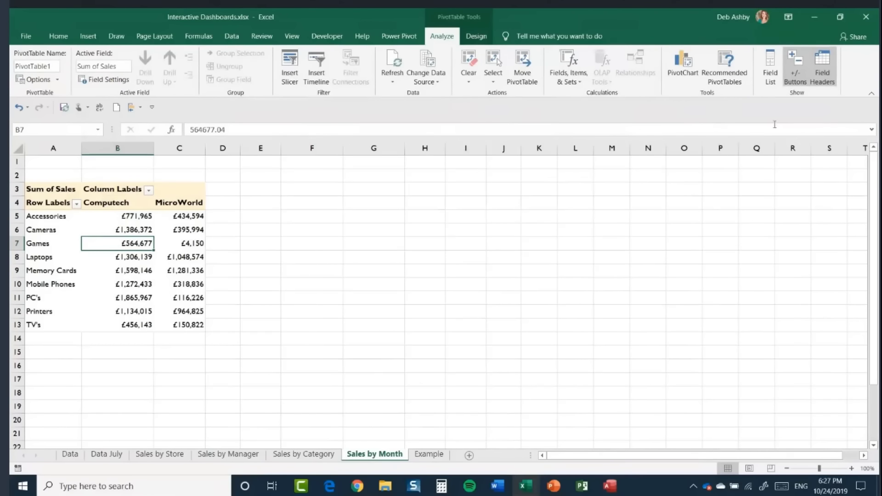
click(771, 66)
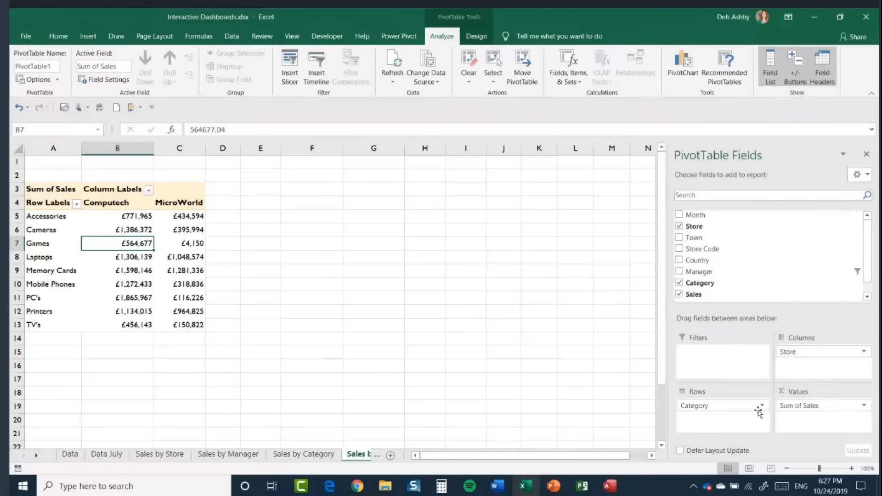
Replace Category with Month in the pivot table's rows, removing the individual Month field so that only the Months grouping stays.
drag(705, 406, 577, 375)
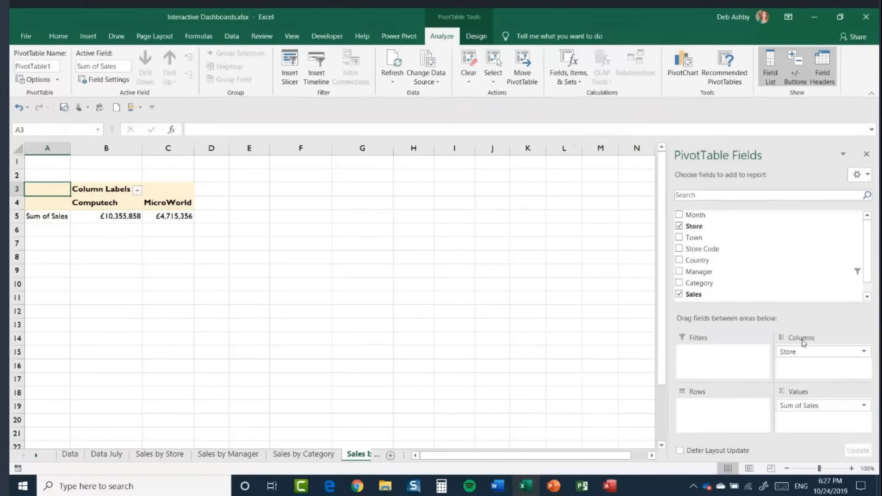
drag(696, 215, 717, 424)
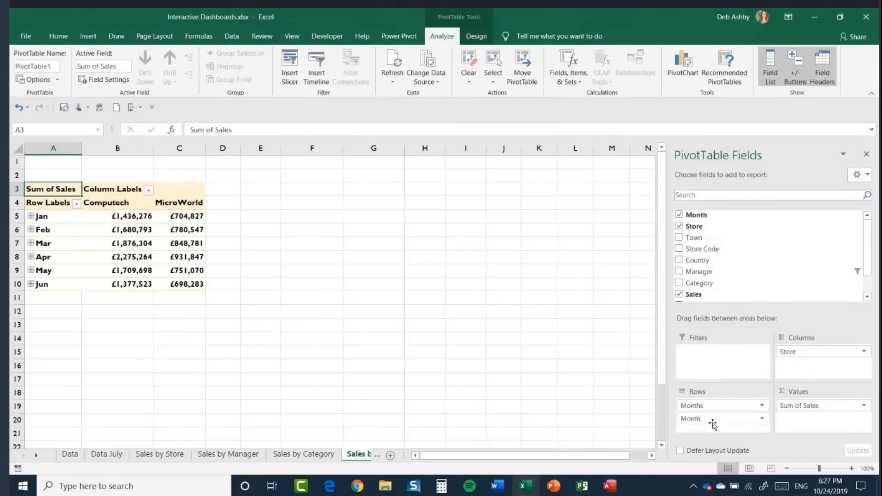
click(31, 216)
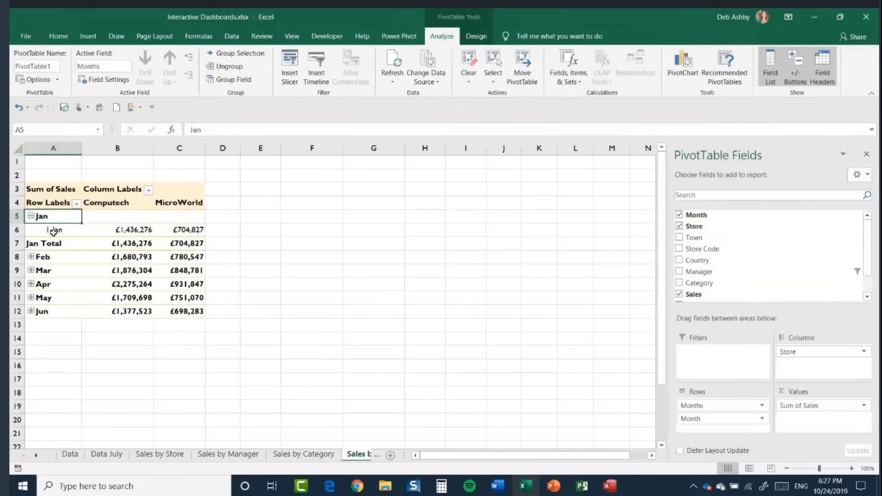
click(31, 216)
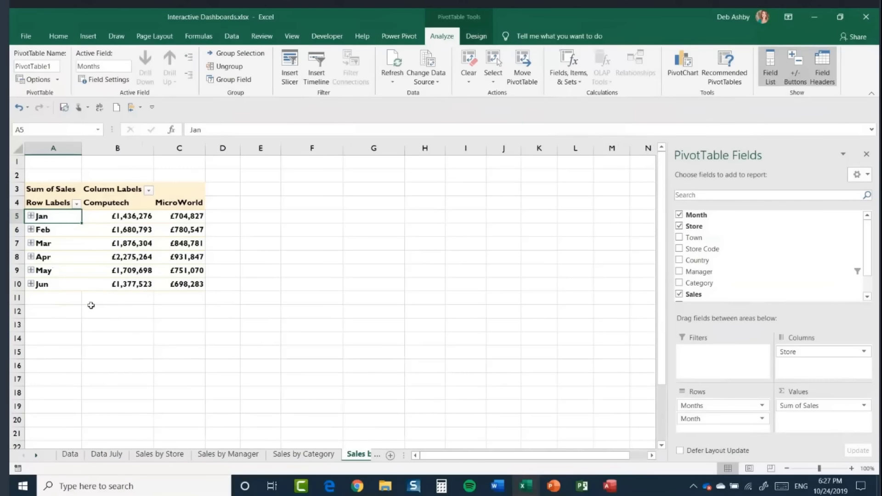
drag(705, 423, 547, 375)
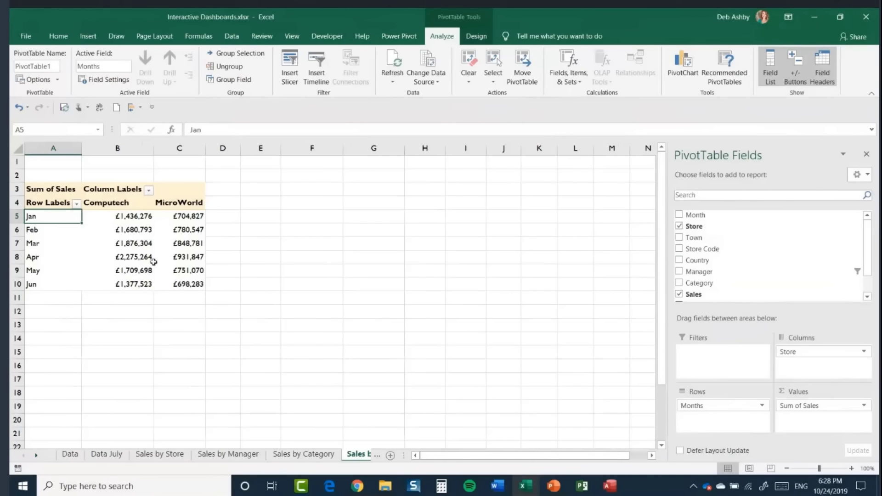
Insert a clustered column pivot chart from the monthly pivot table, place it beside the table and widen it to about 5.73".
click(127, 242)
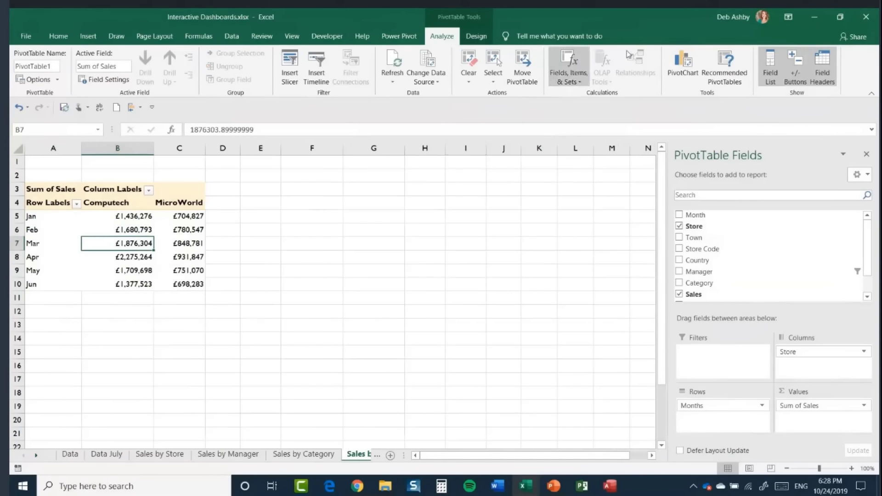
click(685, 72)
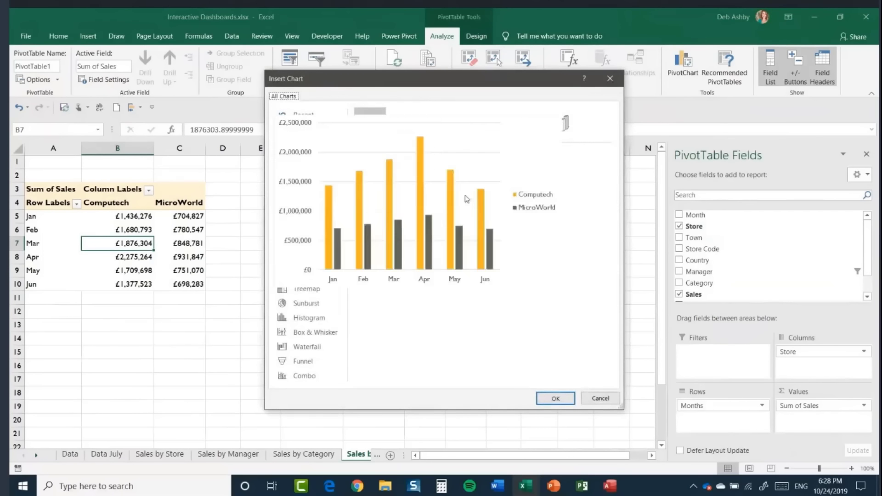
click(556, 398)
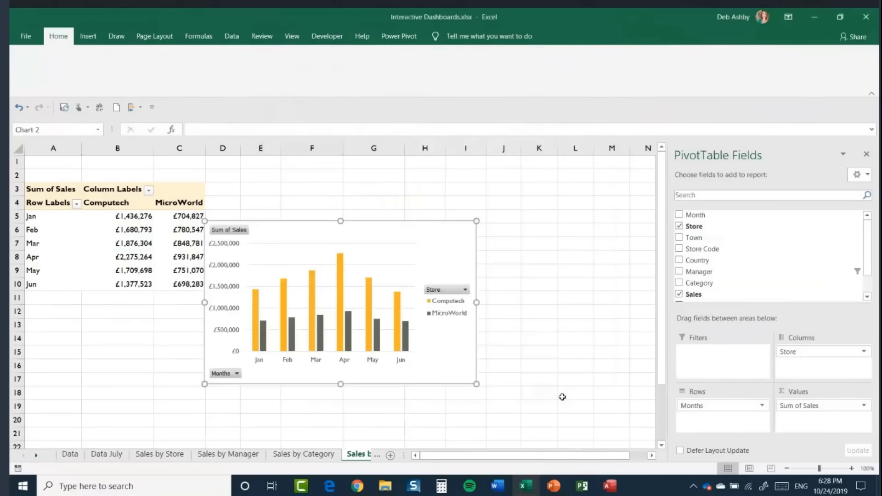
click(424, 198)
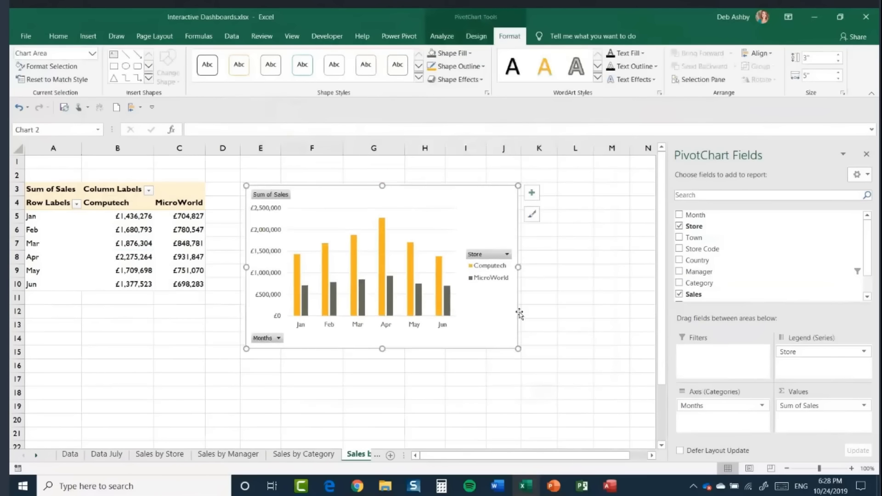
drag(518, 268, 558, 268)
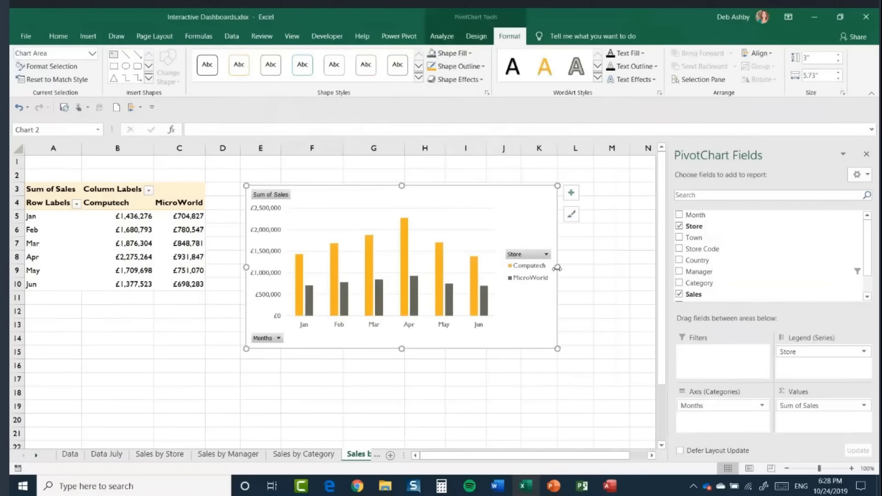
Hide all field buttons on the monthly chart and add the chart title "Sales by Month".
right_click(274, 195)
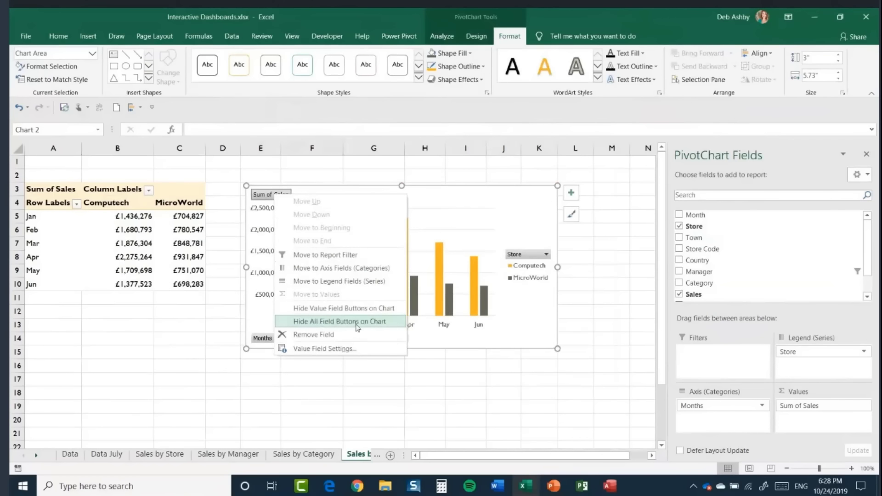
click(337, 322)
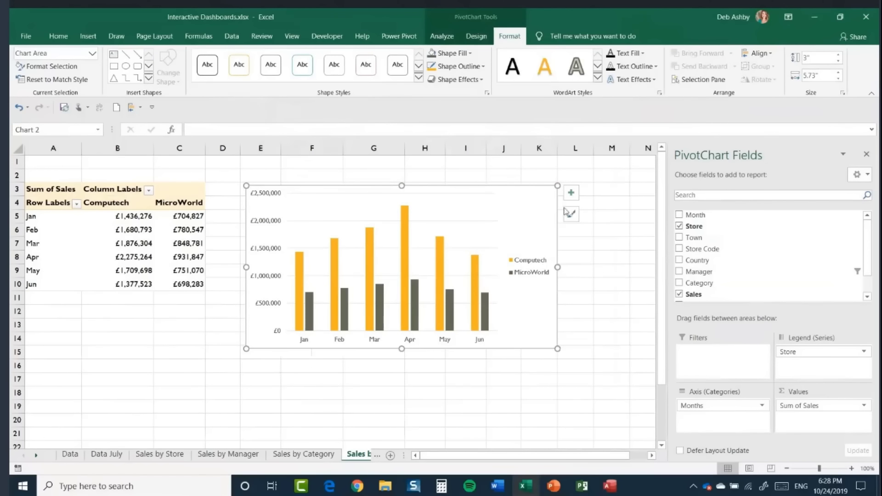
click(571, 193)
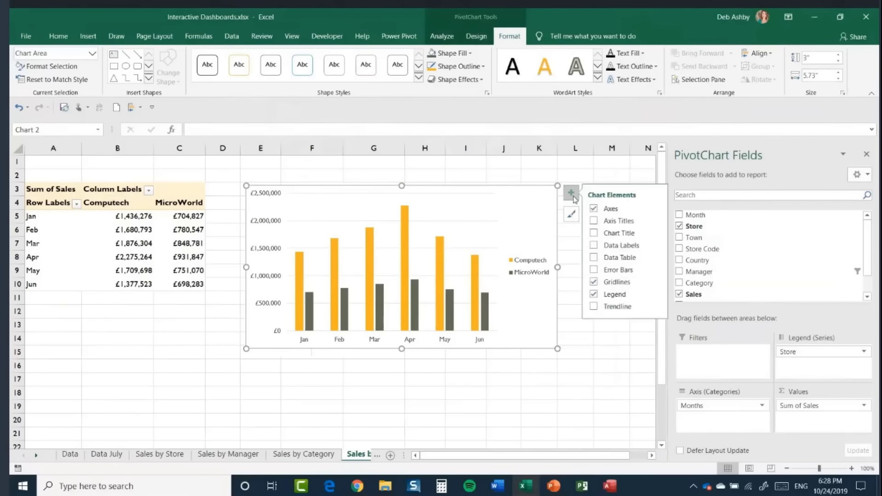
click(614, 234)
click(421, 197)
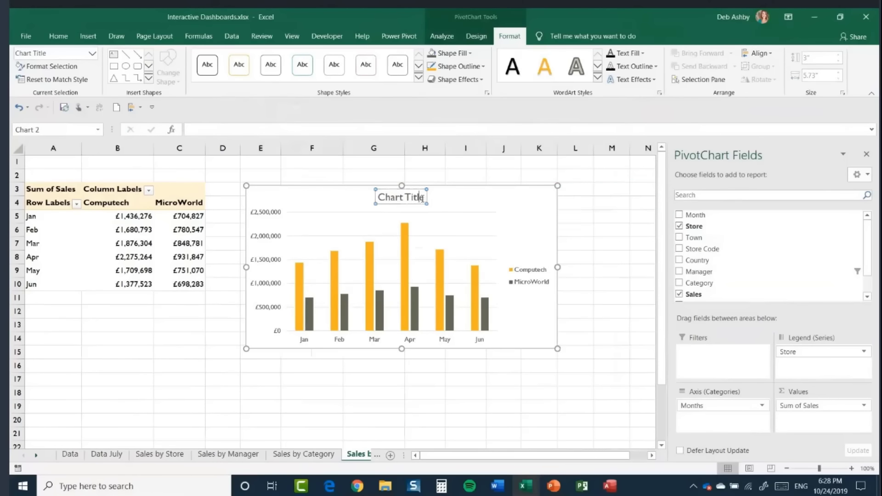
drag(421, 198, 388, 202)
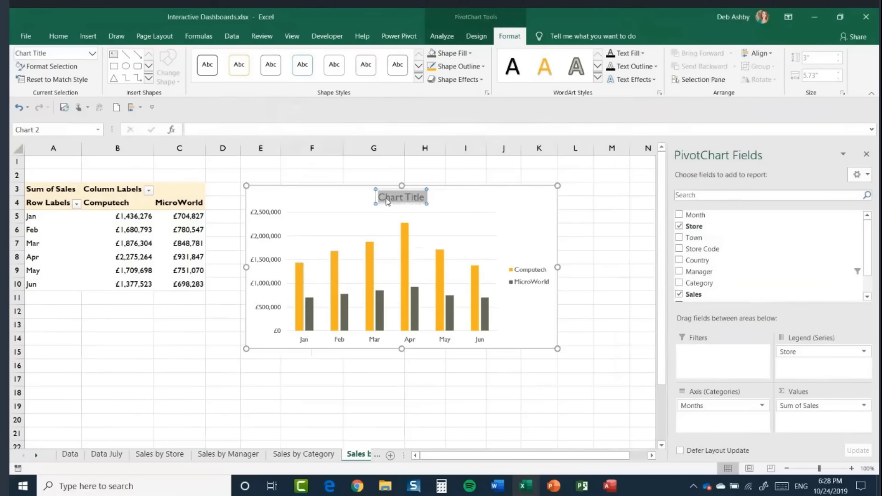
text(Sales by Month)
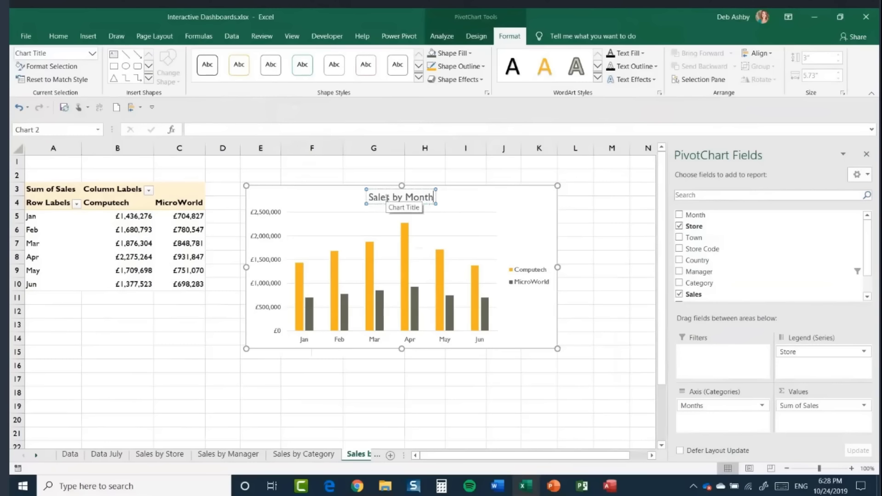
click(612, 259)
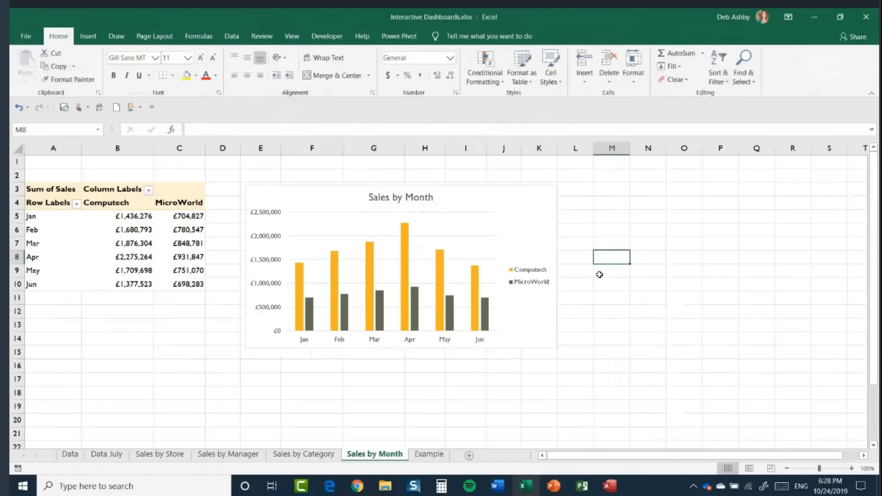
Change the Sales by Month chart's colours to the monochromatic teal palette and deselect the chart.
click(544, 206)
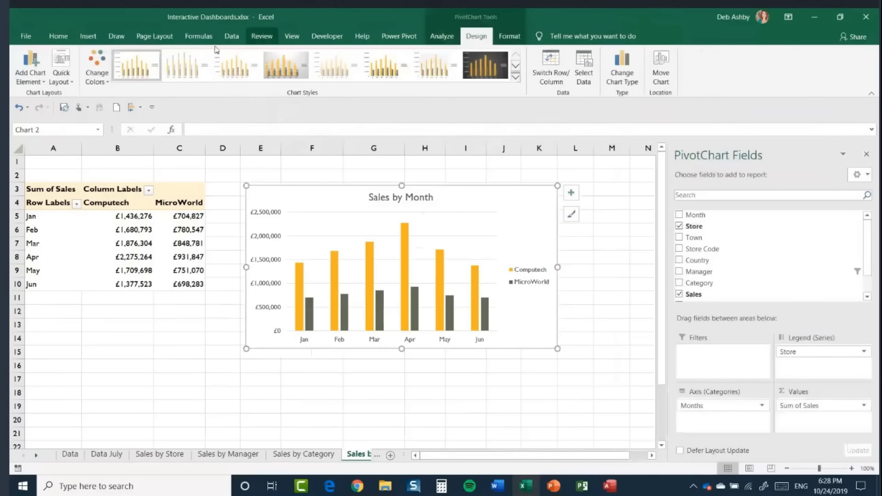
click(97, 69)
click(133, 176)
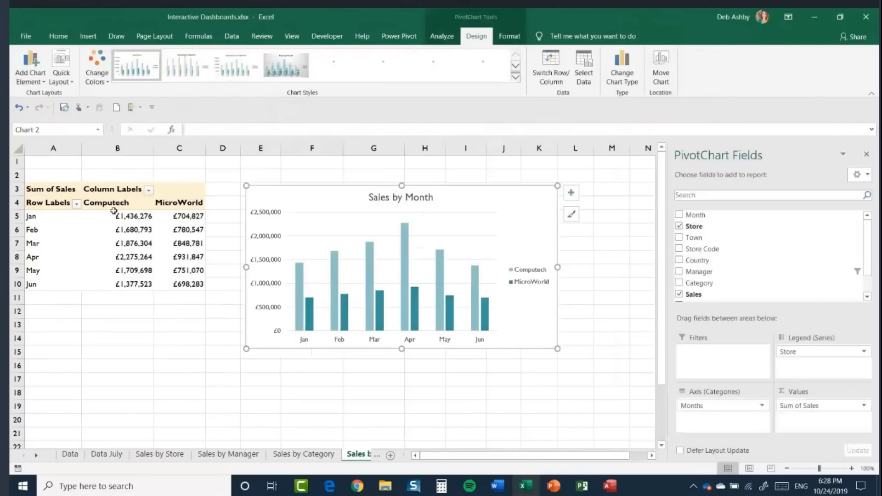
click(614, 322)
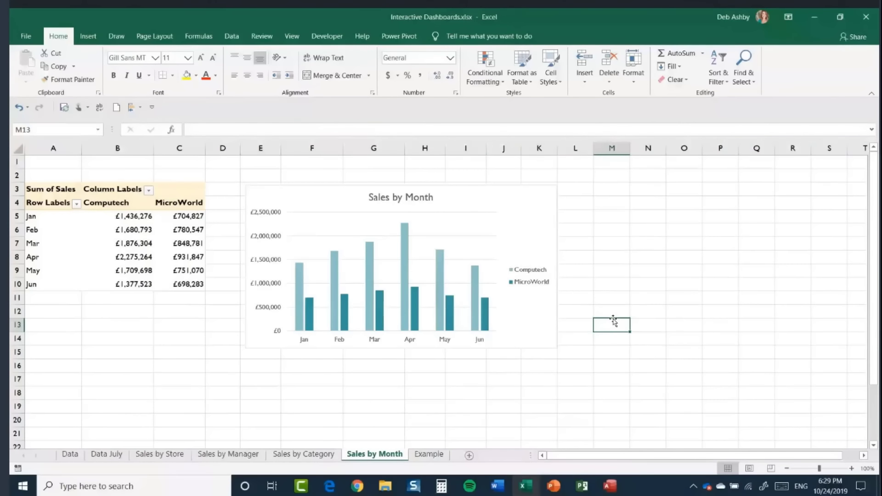
Check the finished dashboard on the Example sheet, and add a new worksheet named "Dashboard".
click(430, 454)
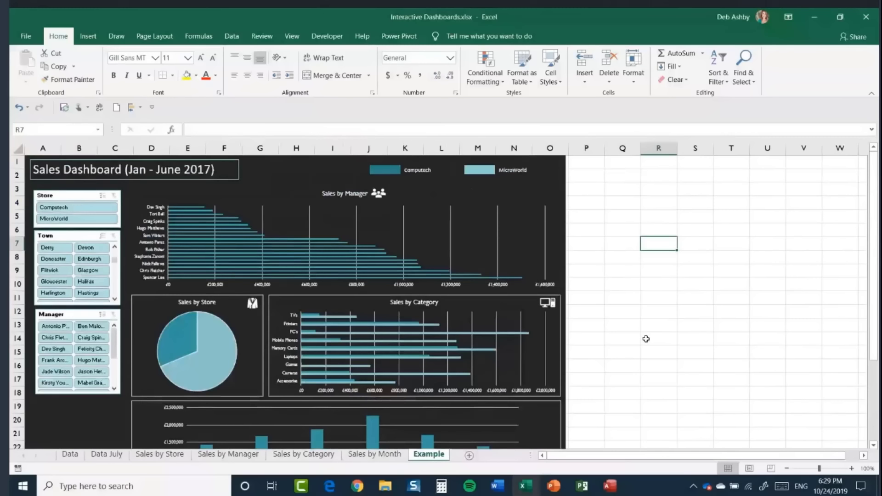
click(469, 457)
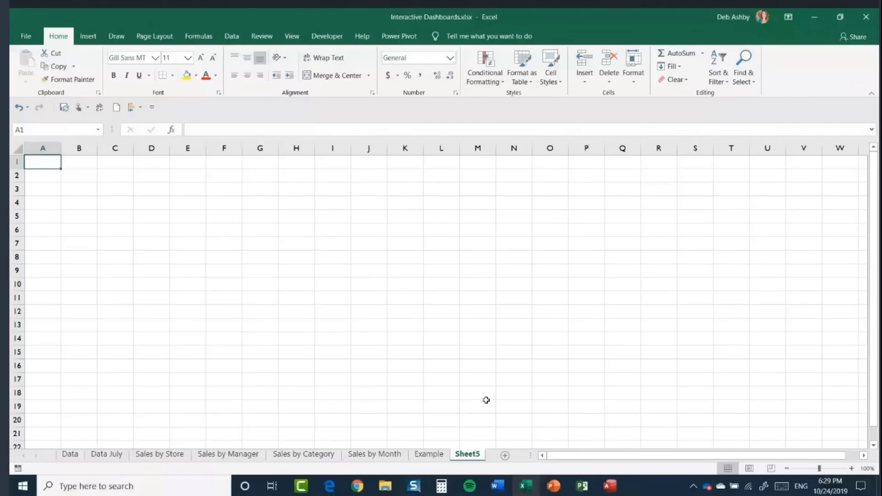
right_click(465, 456)
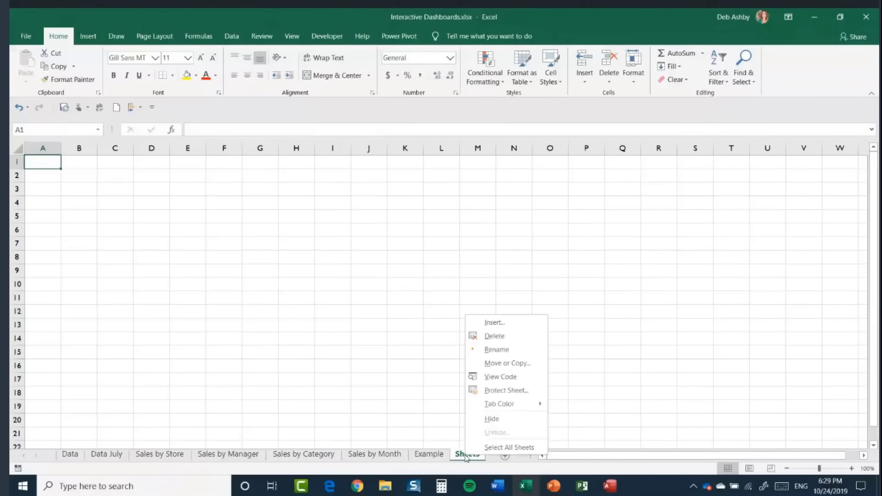
click(500, 350)
text(D)
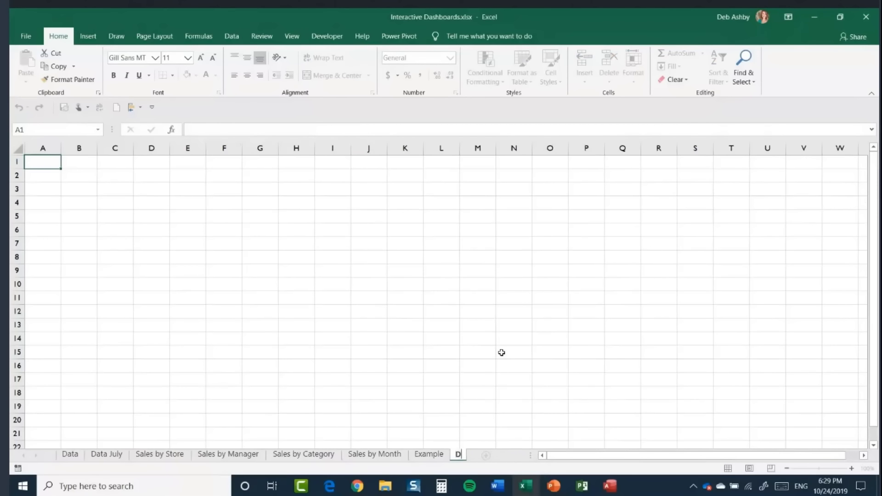
text(aashboard)
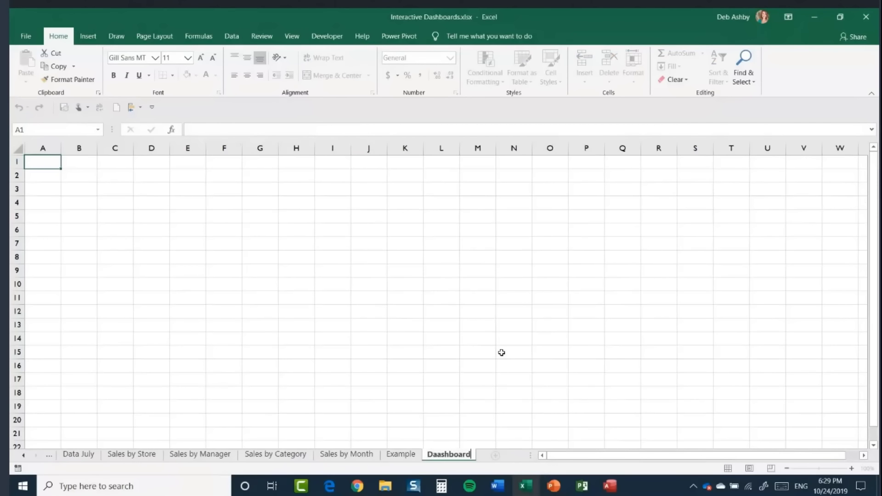
key(BackSpace)
key(BackSpace)
key(BackSpace)
key(BackSpace)
key(BackSpace)
key(BackSpace)
key(BackSpace)
key(BackSpace)
text(shboard)
click(485, 406)
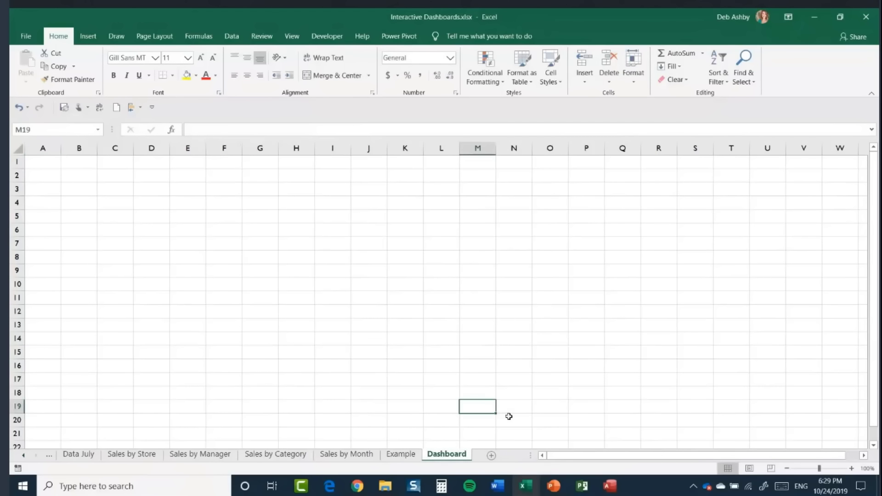
Move the Dashboard sheet before Example, check the Example layout and return to the Dashboard sheet.
drag(447, 456, 382, 459)
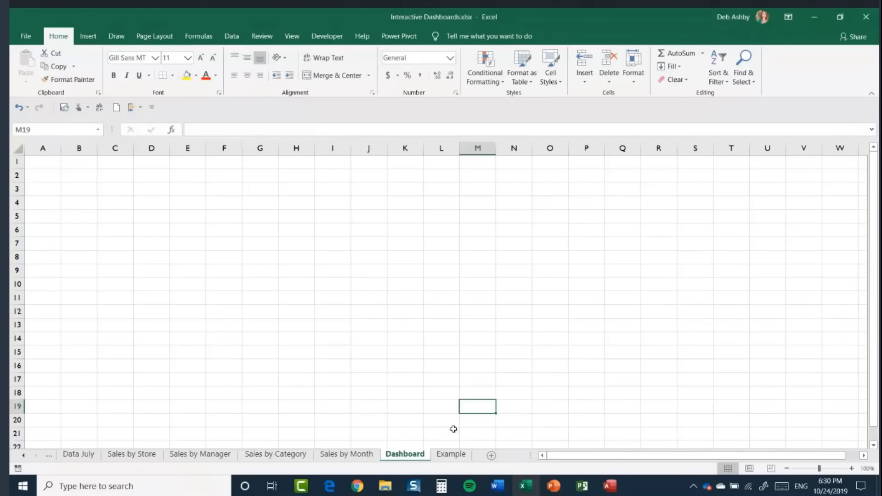
click(448, 455)
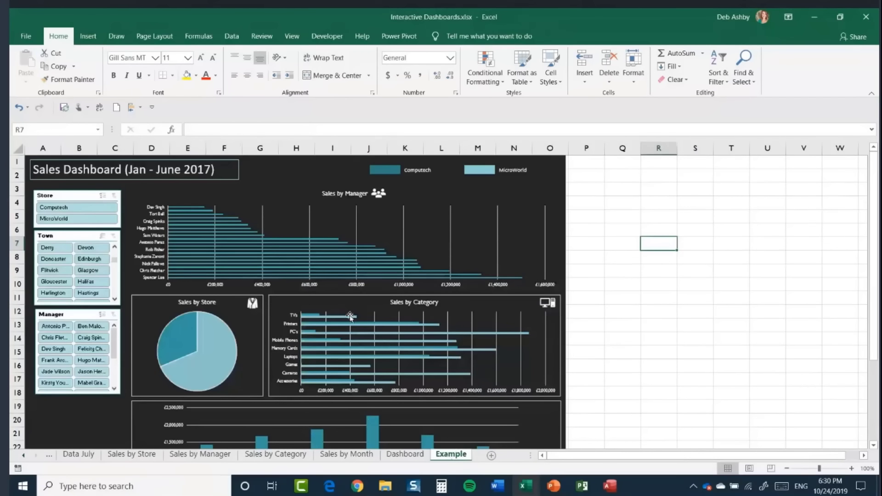
click(404, 456)
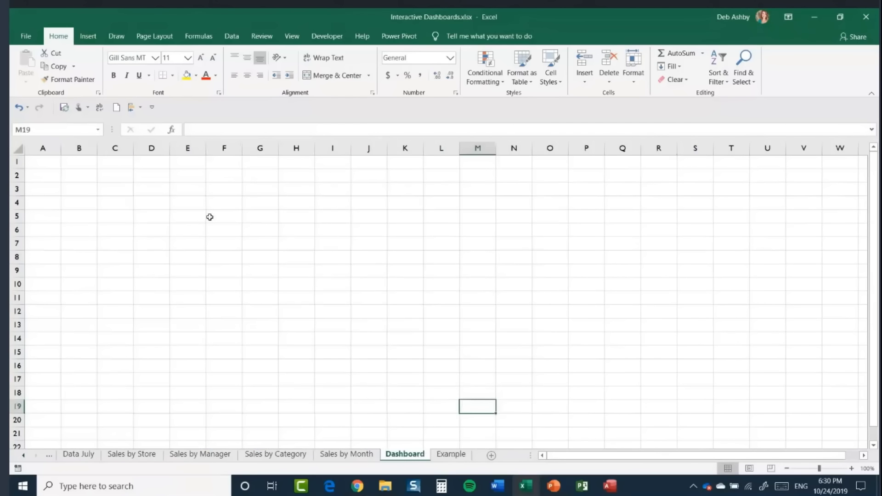
Draw a background rectangle about 7.46" high and 21.92" wide on the Dashboard sheet, starting at cell A1.
click(90, 38)
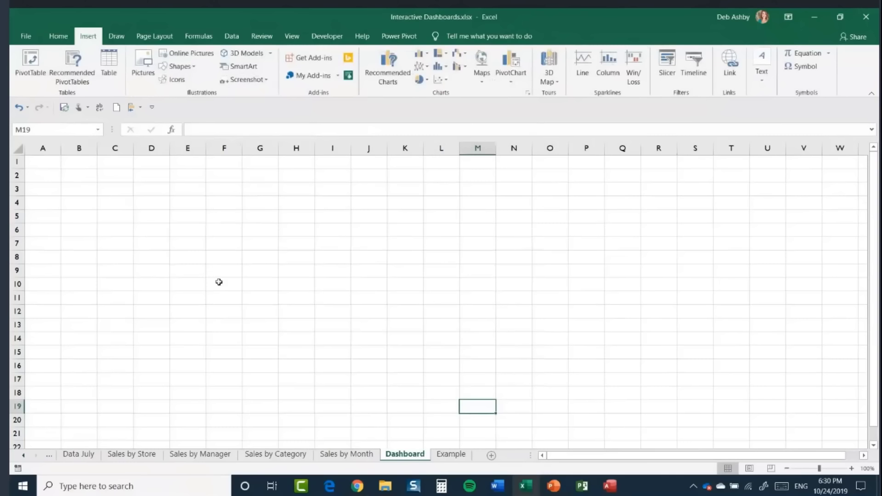
click(195, 67)
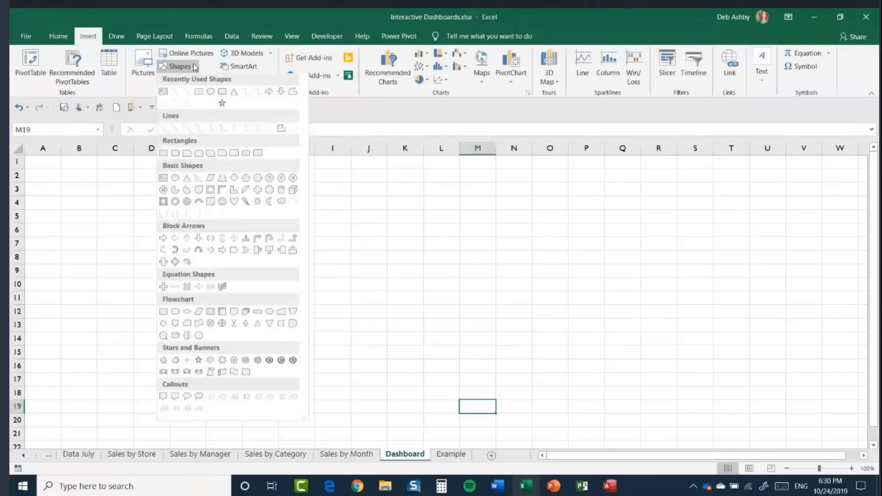
click(222, 103)
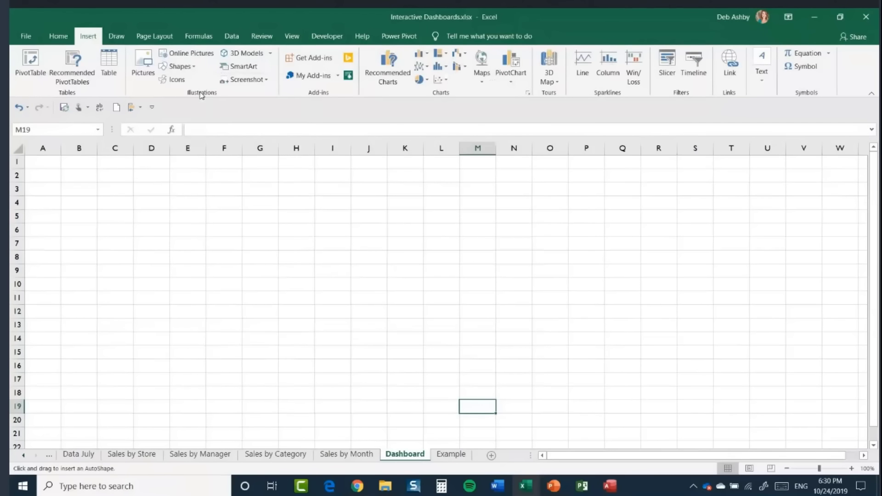
mouse_move(26, 157)
mouse_down()
mouse_move(819, 218)
mouse_move(867, 312)
mouse_move(845, 447)
mouse_move(738, 449)
mouse_move(746, 439)
mouse_move(636, 456)
mouse_up()
drag(873, 336, 873, 275)
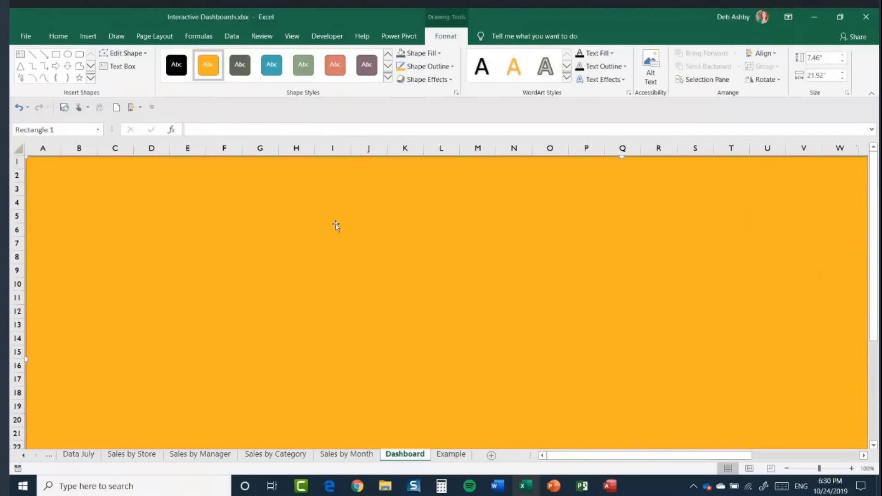
Fill the background rectangle with a very dark grey theme colour and remove its outline.
click(439, 54)
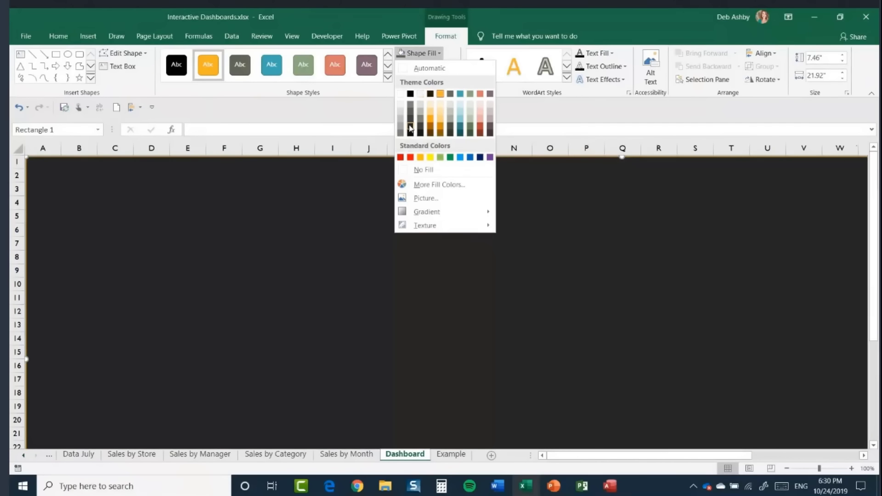
click(411, 129)
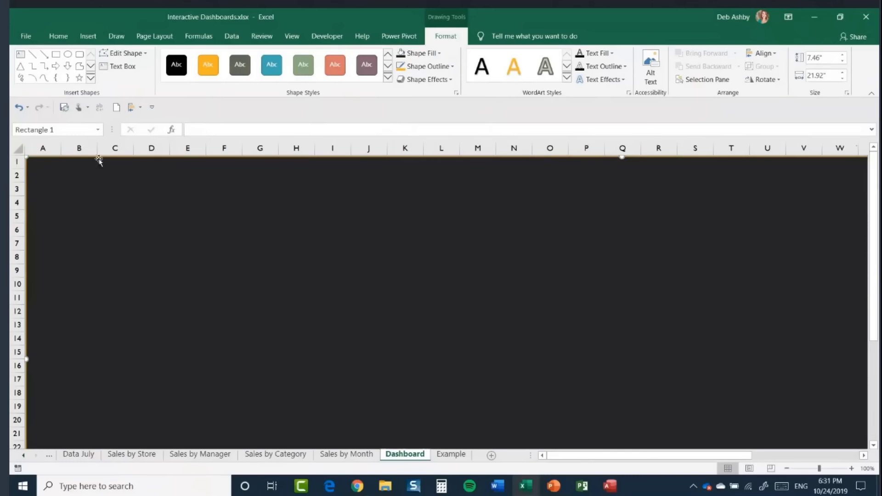
click(452, 67)
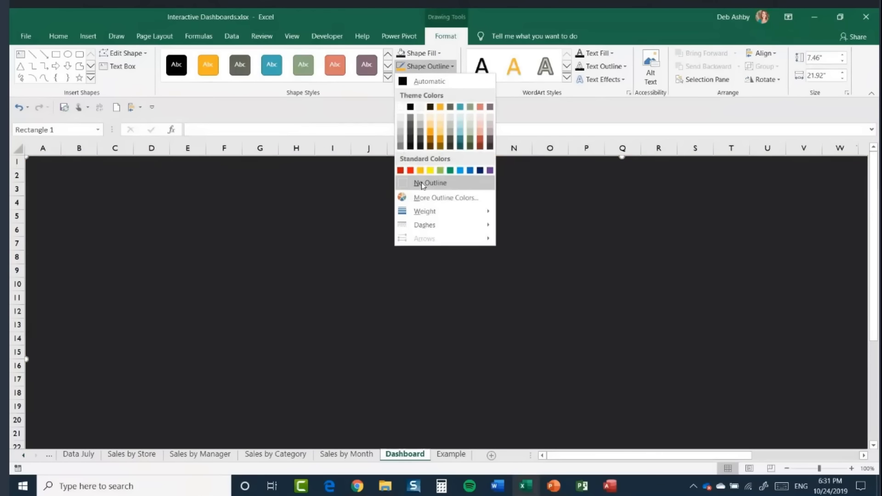
click(423, 183)
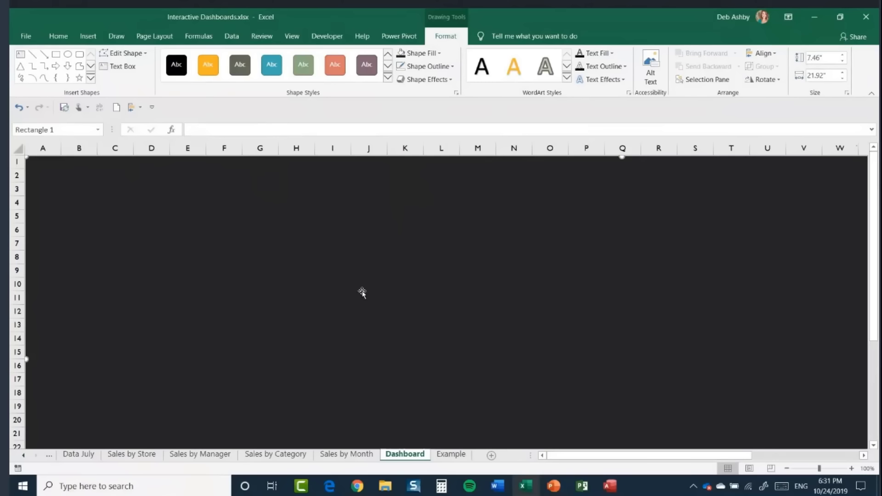
Insert a text box over cells B3 to H5 of the dark background, reading "Sales Dashboard (Jan - June 2017)".
click(88, 36)
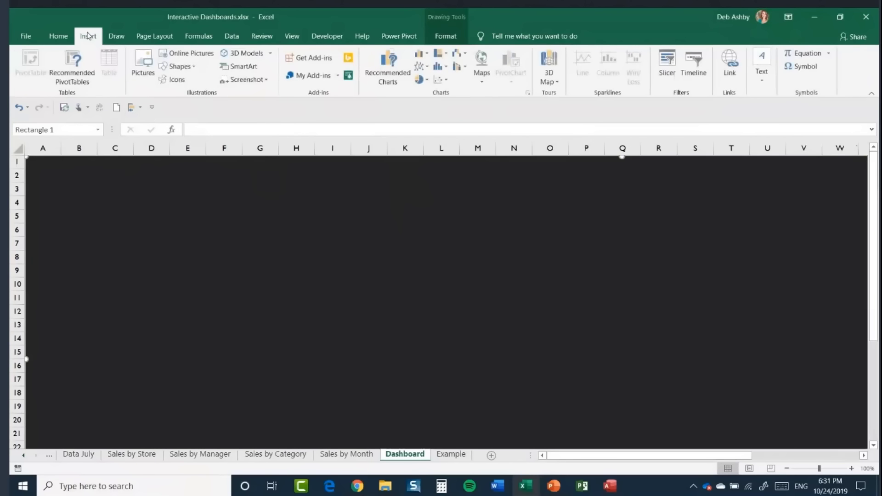
click(761, 75)
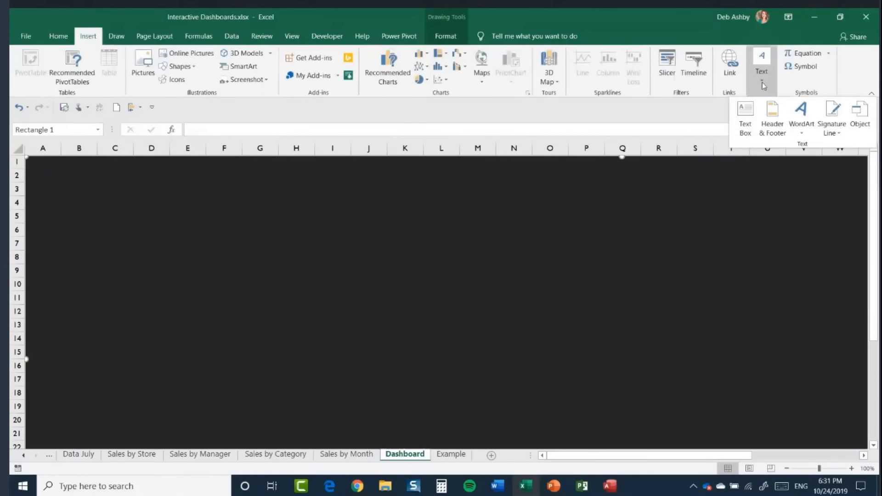
click(745, 122)
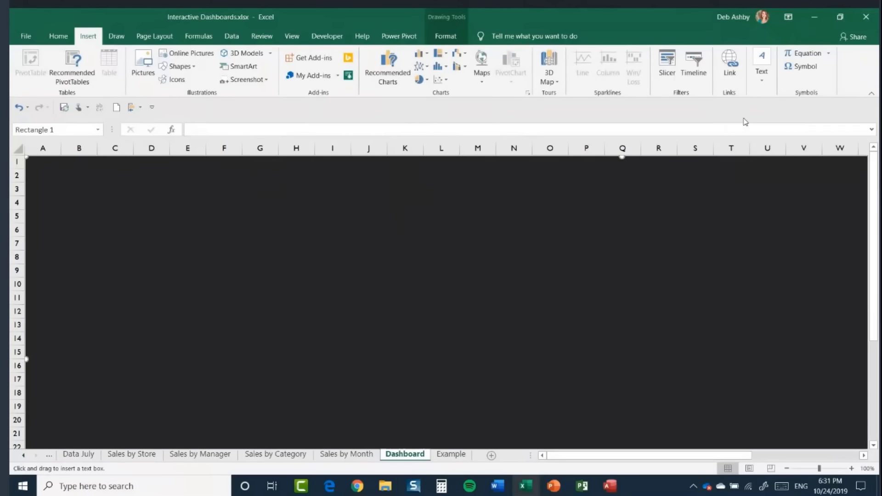
drag(59, 181, 315, 216)
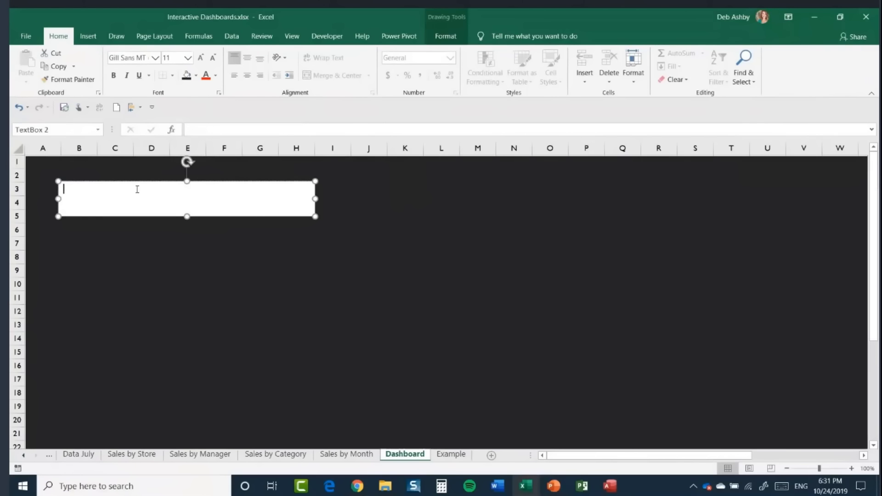
text(Sales Dashboard (Jan)
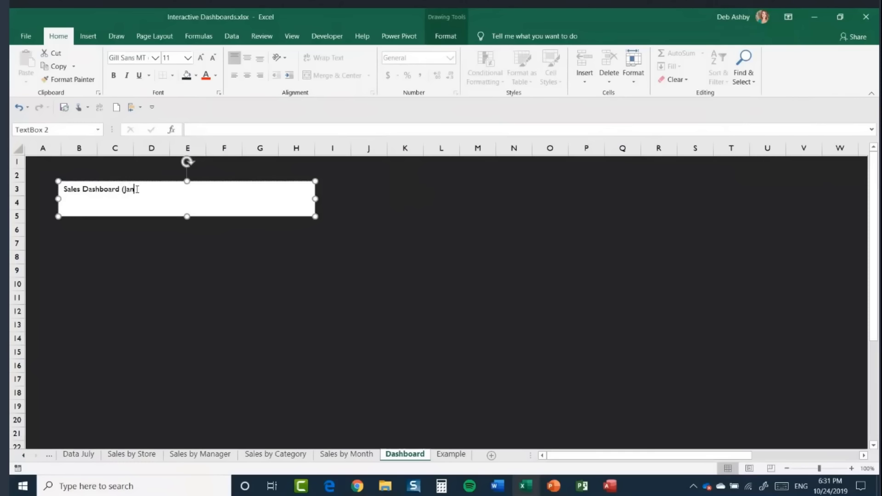
text( - June 2017)
Enlarge the title text to 24 pt and resize its text box to about 0.52" high and 4.96" wide.
drag(177, 189, 62, 189)
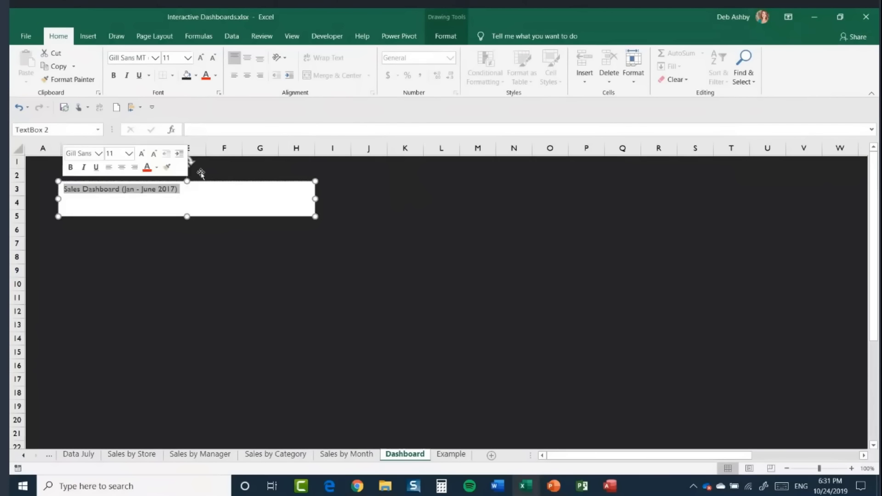
click(201, 58)
click(201, 58)
click(201, 58)
click(201, 58)
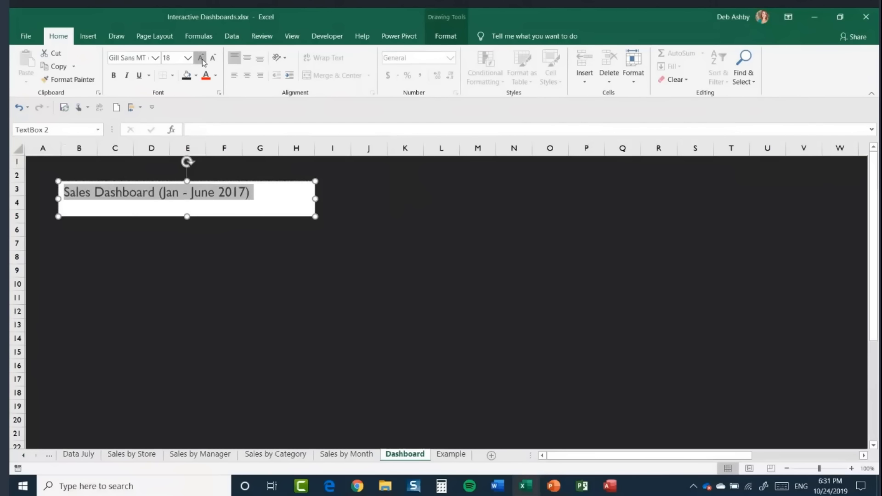
click(201, 58)
click(201, 58)
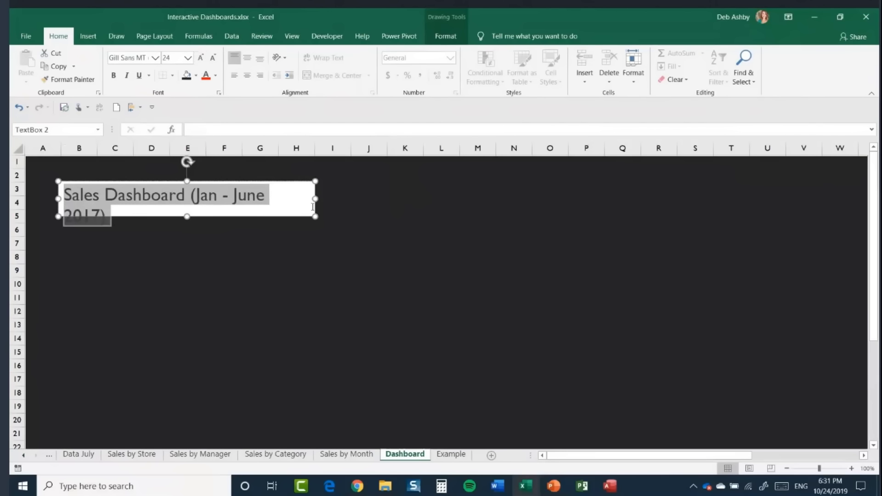
mouse_move(315, 198)
mouse_down()
mouse_move(348, 198)
mouse_move(327, 199)
mouse_up()
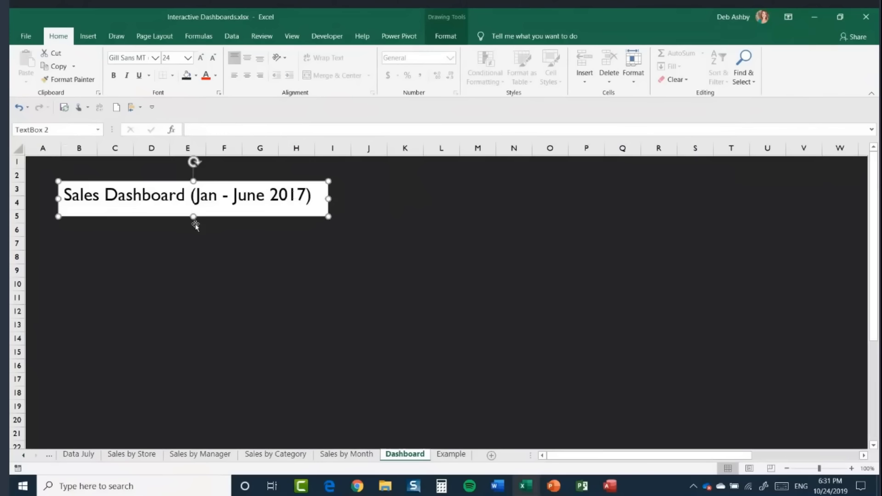
drag(194, 217, 194, 209)
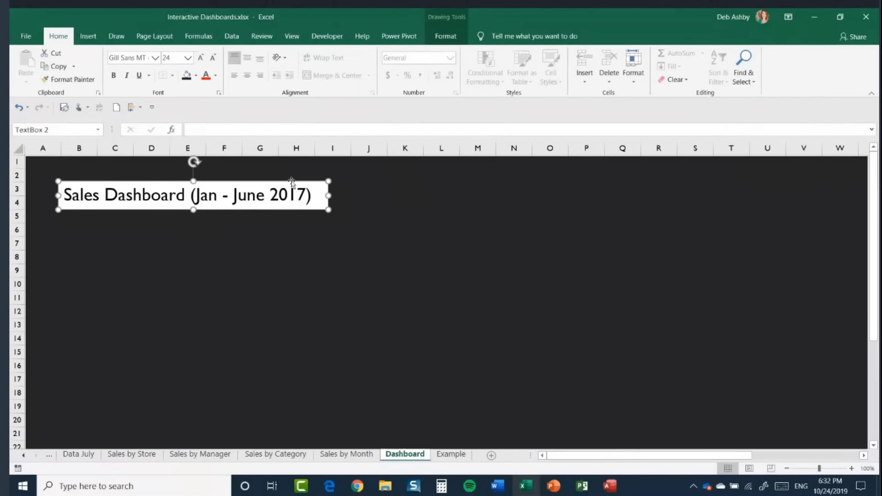
Remove the fill from the title text box and give it a light teal theme colour outline.
click(445, 37)
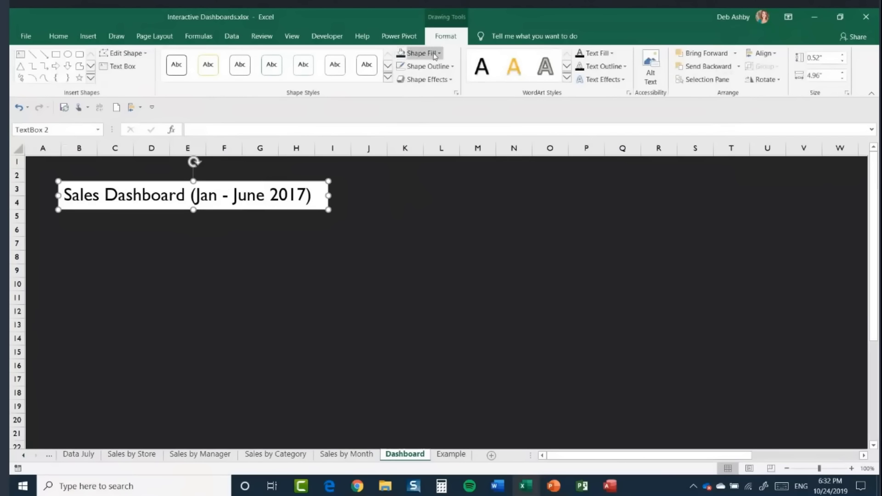
click(438, 54)
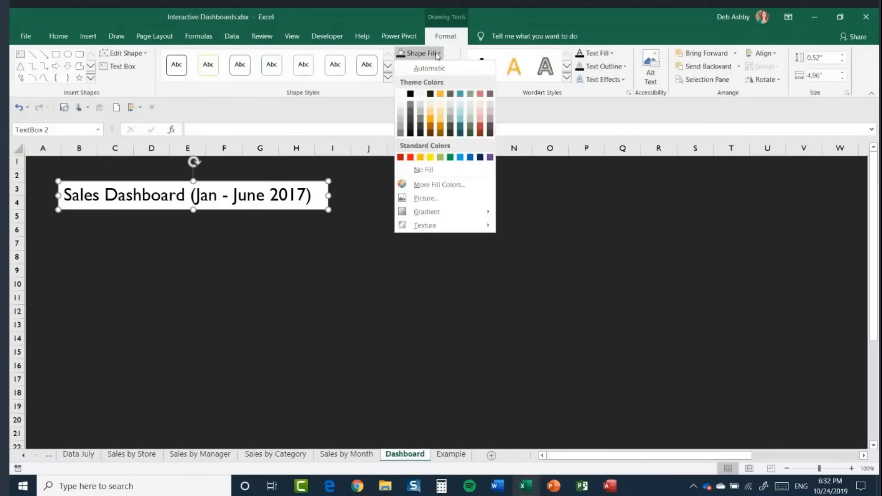
click(424, 171)
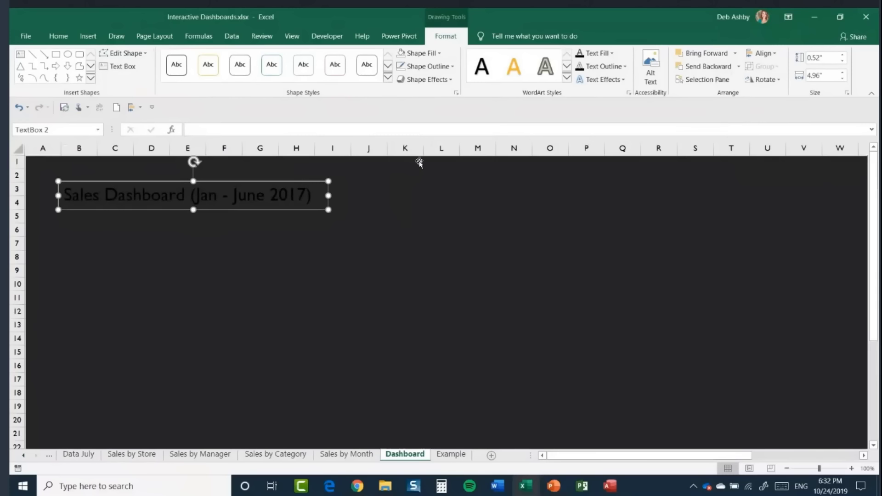
click(453, 68)
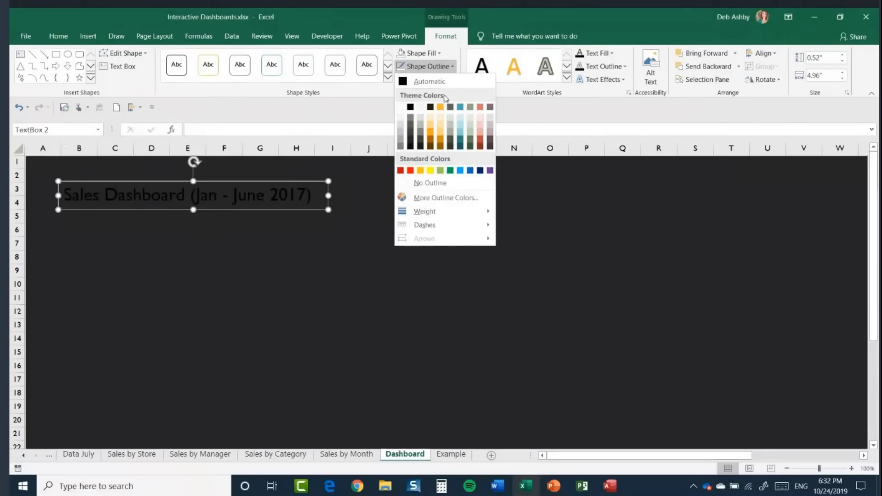
click(460, 128)
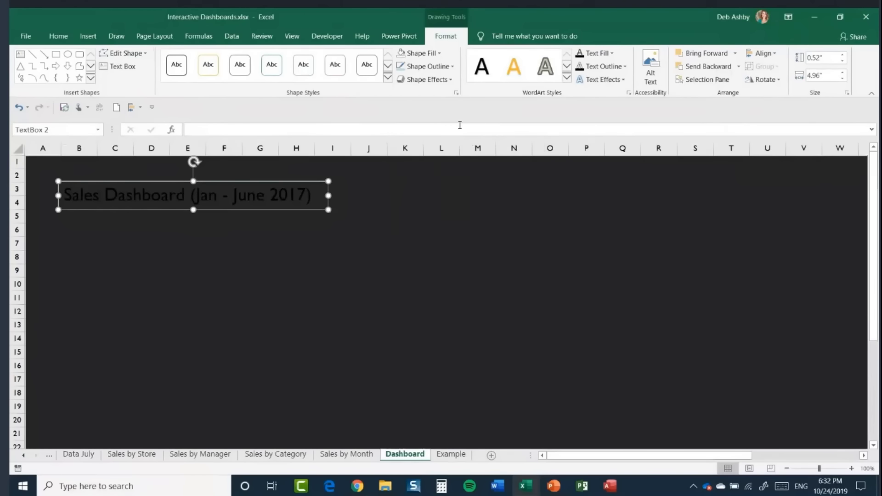
Colour the title text white and move its text box up into the corner, starting near cell A2.
click(279, 195)
drag(315, 193, 64, 195)
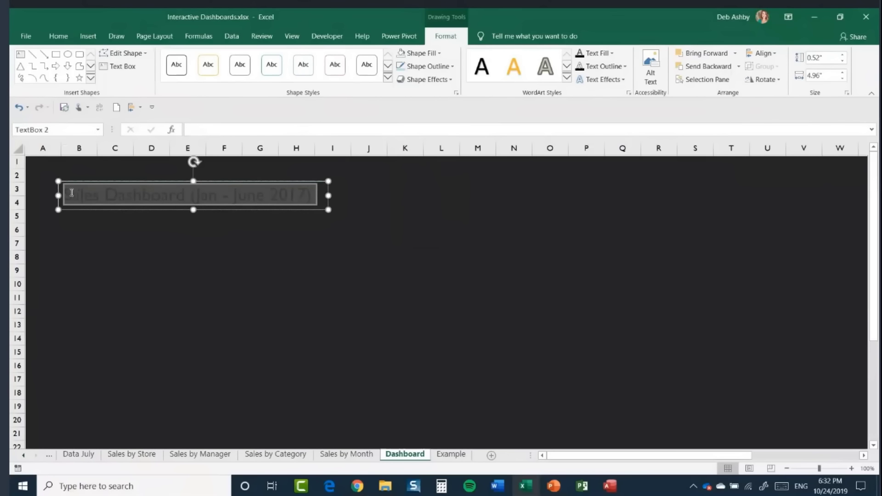
click(59, 37)
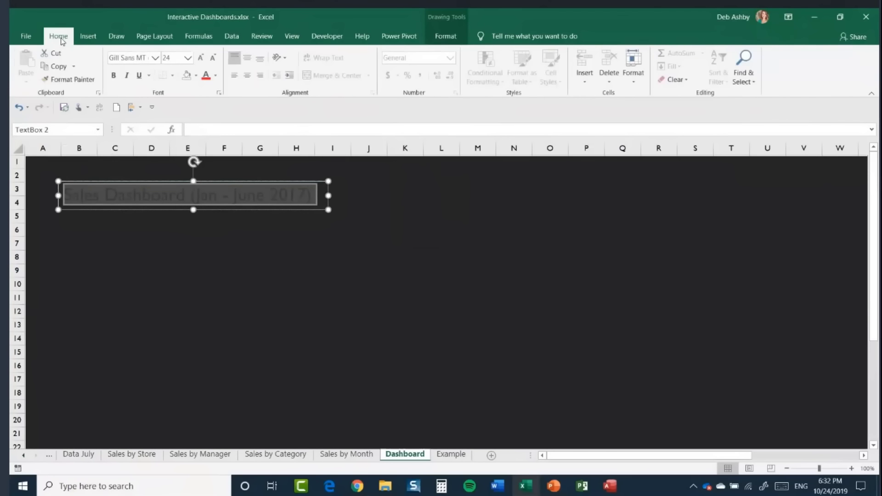
click(216, 76)
click(205, 122)
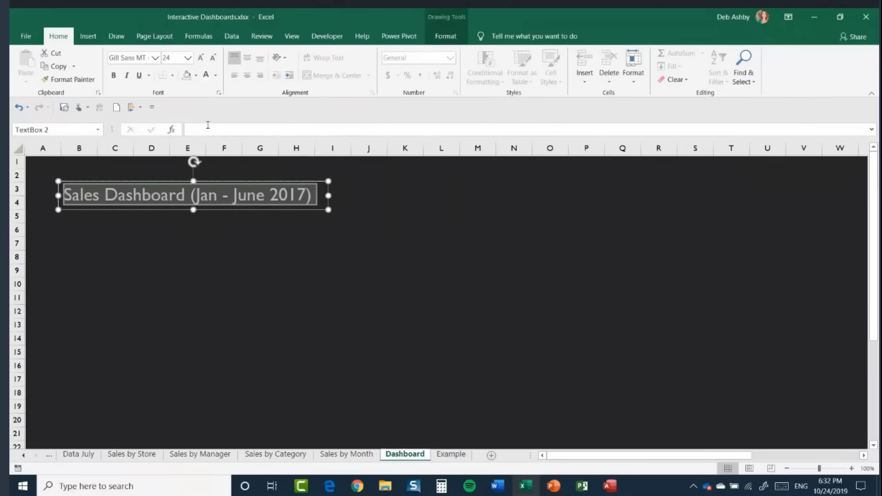
drag(256, 182, 232, 166)
click(339, 255)
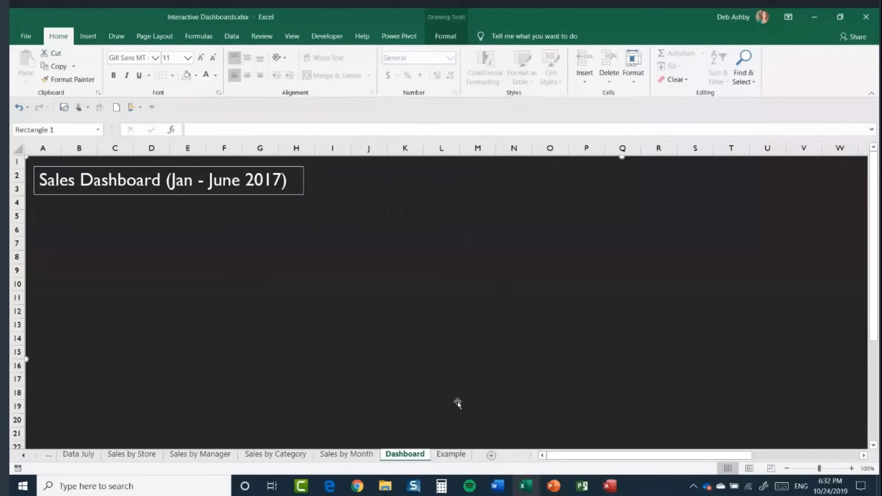
Check the slicer column on the Example sheet, and draw a teal rectangle about 6.59" high and 2.72" wide below the Dashboard title.
click(452, 455)
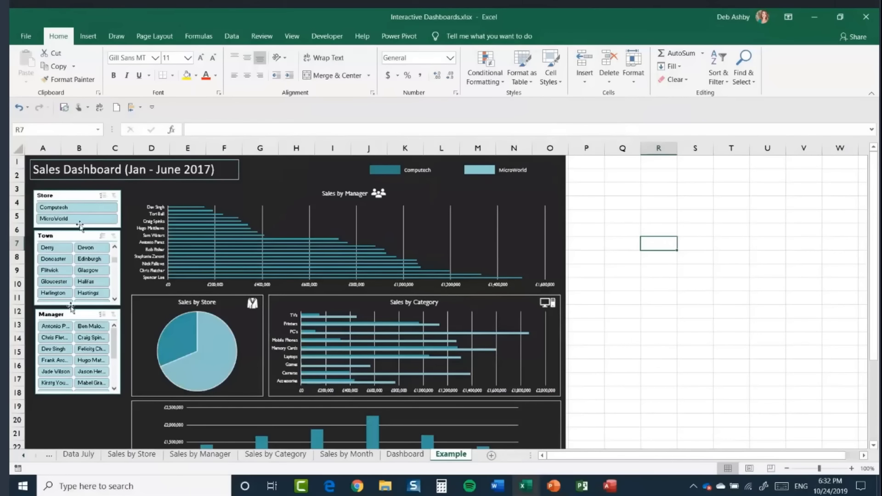
click(405, 454)
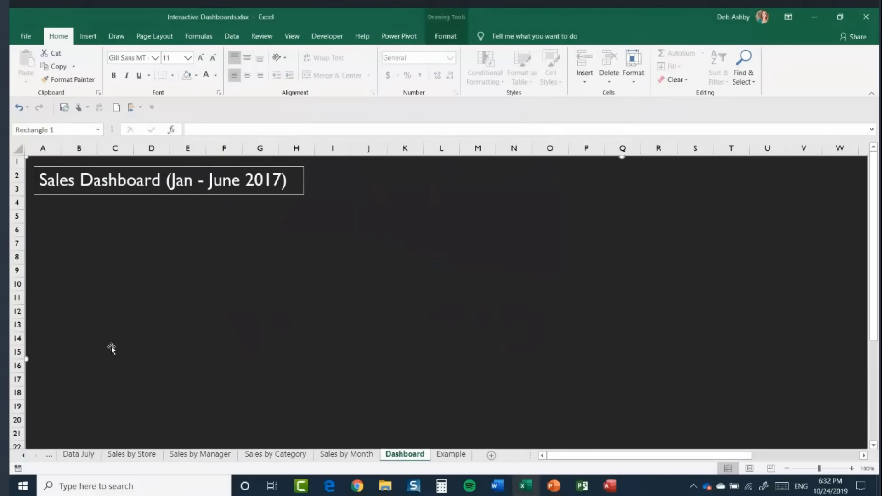
click(88, 36)
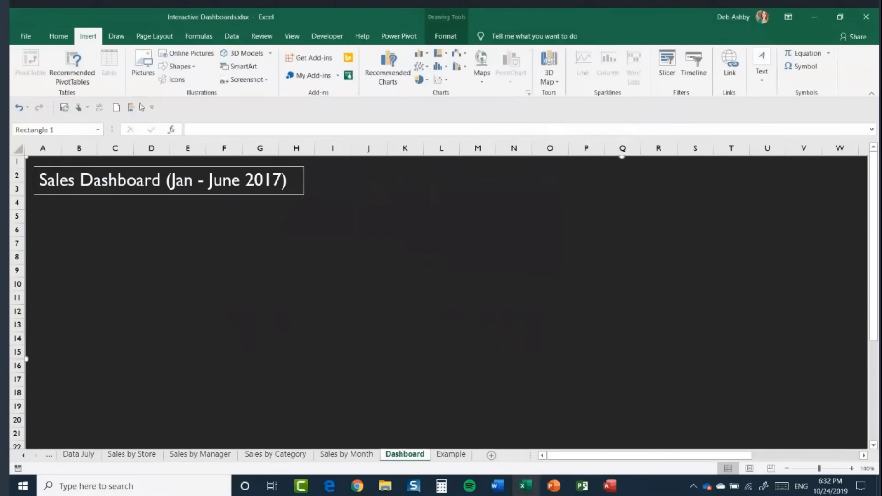
click(193, 67)
click(198, 94)
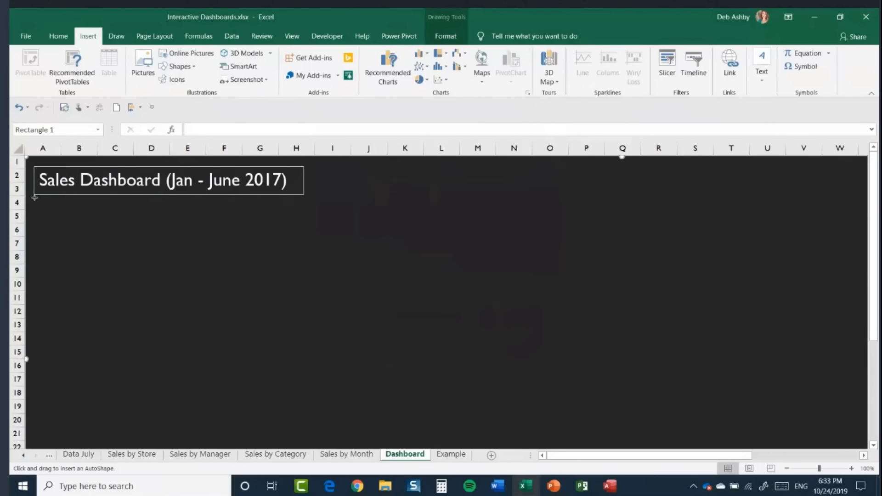
mouse_move(35, 197)
mouse_down()
mouse_move(167, 213)
mouse_move(181, 288)
mouse_move(179, 476)
mouse_move(183, 408)
mouse_move(183, 420)
mouse_up()
scroll(294, 346, up, 4)
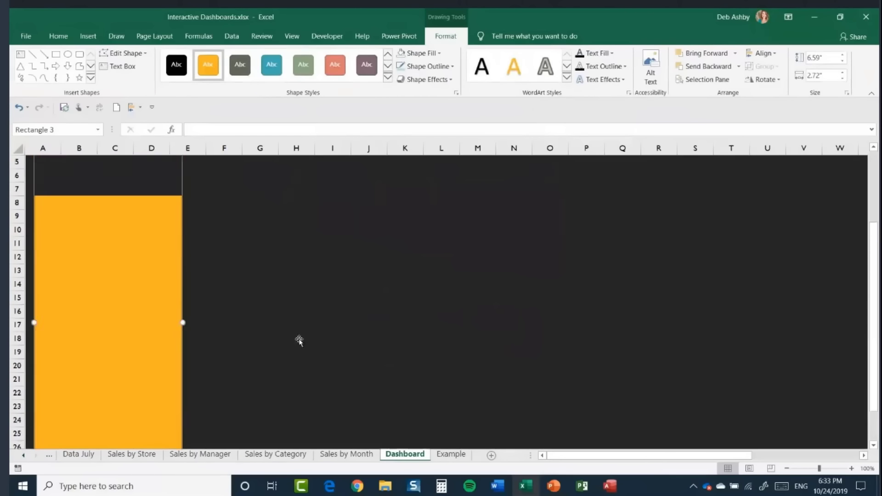
click(272, 64)
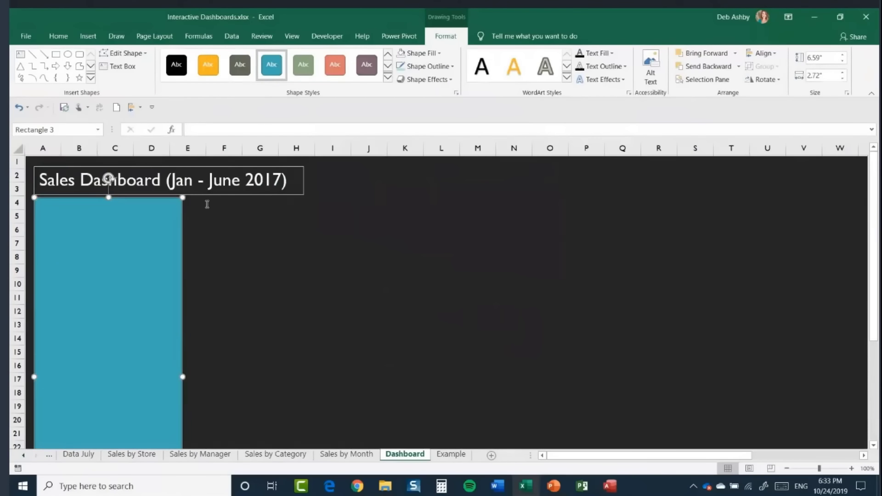
click(380, 291)
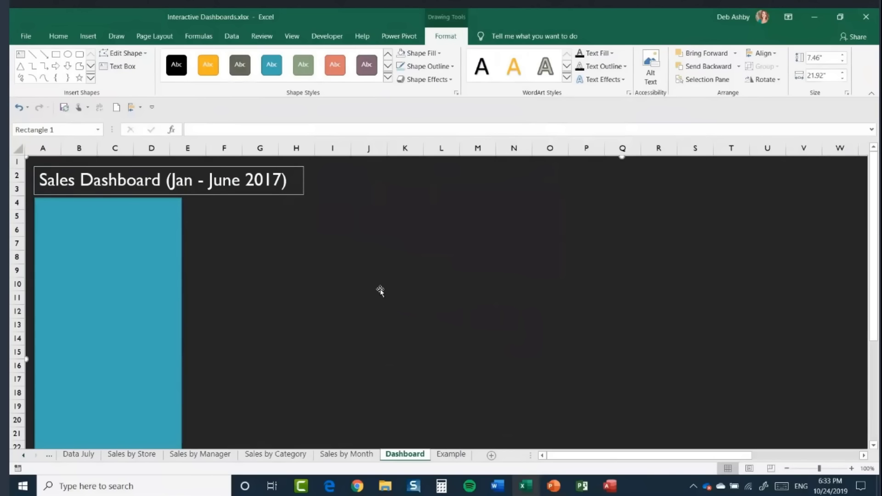
Copy the pie chart from the Sales by Store sheet and paste it onto the Dashboard sheet.
click(134, 457)
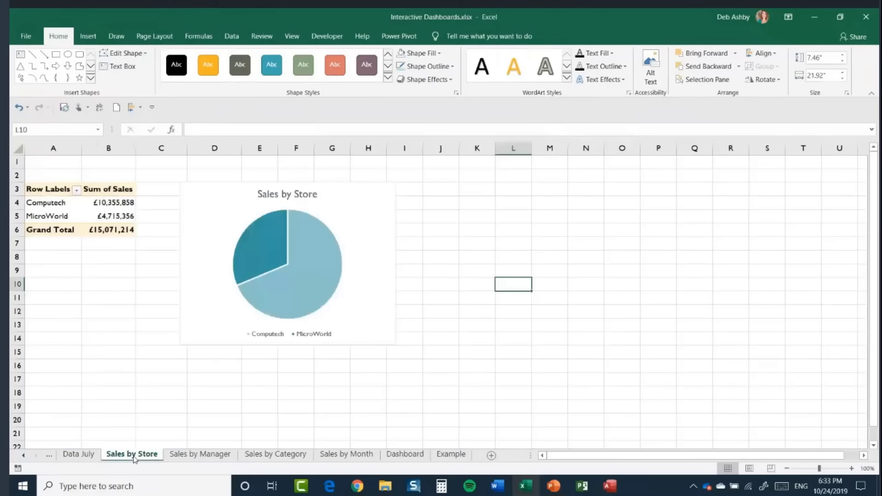
click(374, 198)
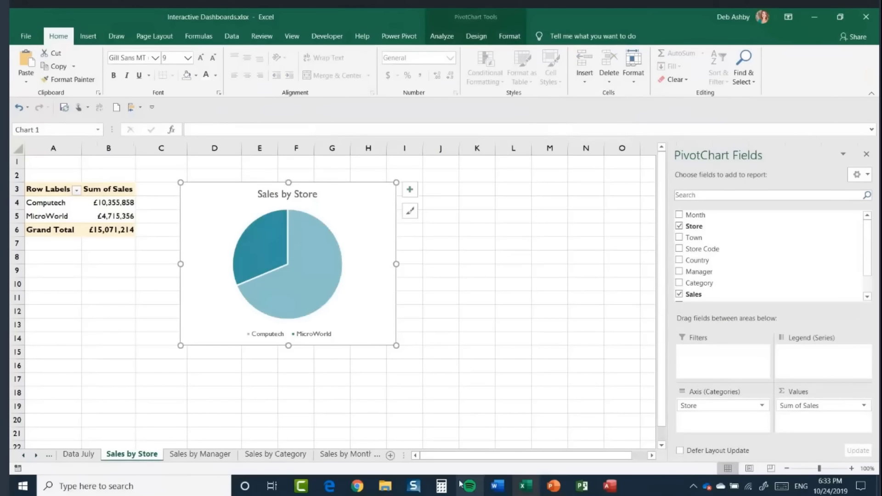
click(36, 455)
click(36, 455)
click(297, 455)
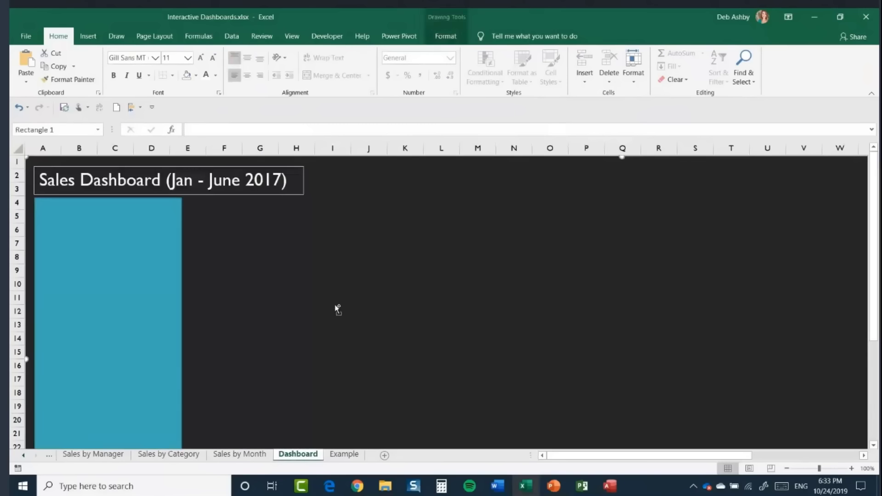
key(ctrl+v)
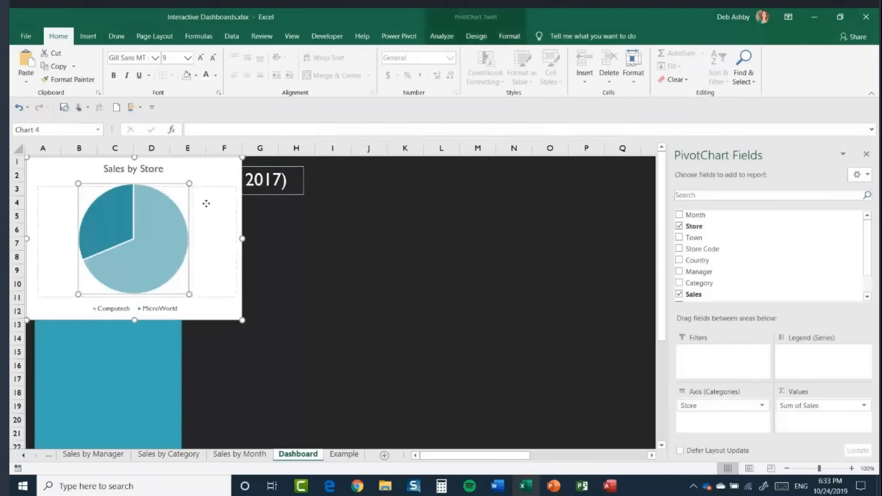
click(189, 190)
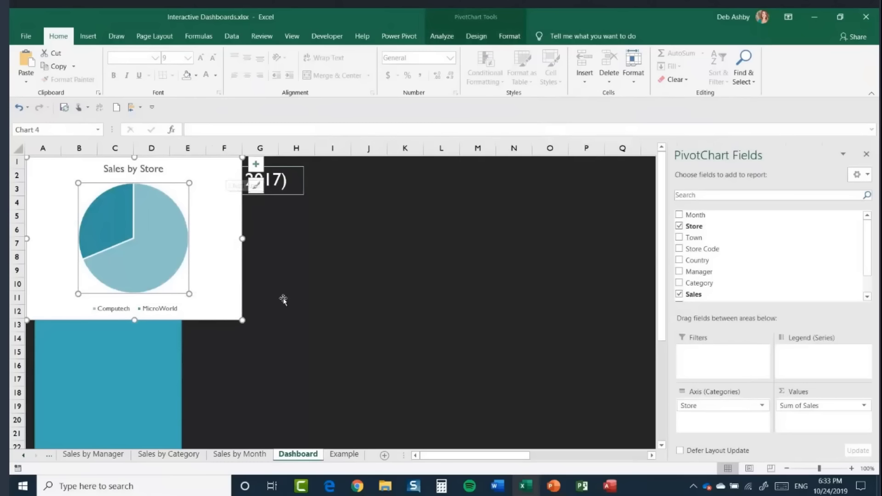
Copy the bar chart from the Sales by Manager sheet and paste it onto the Dashboard sheet.
click(22, 456)
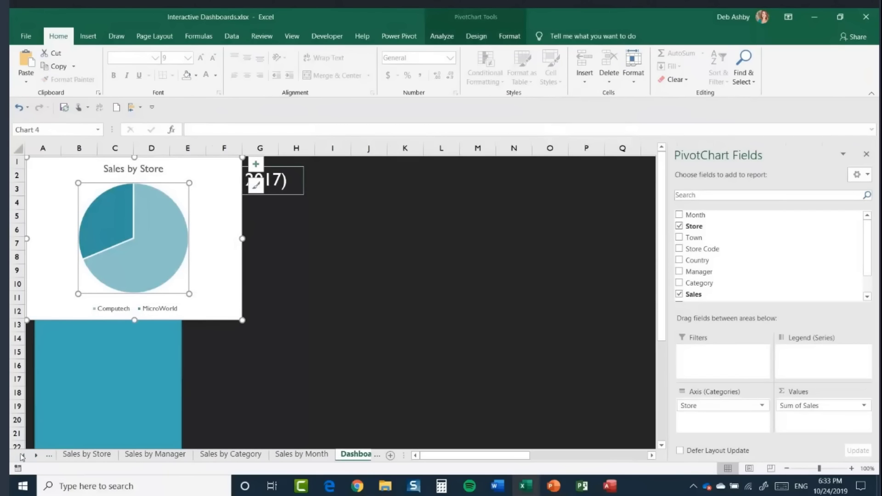
click(153, 455)
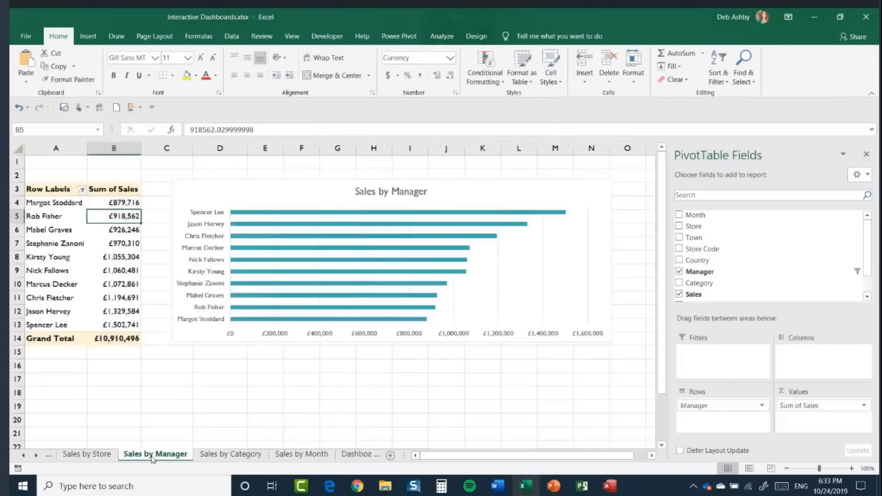
click(560, 193)
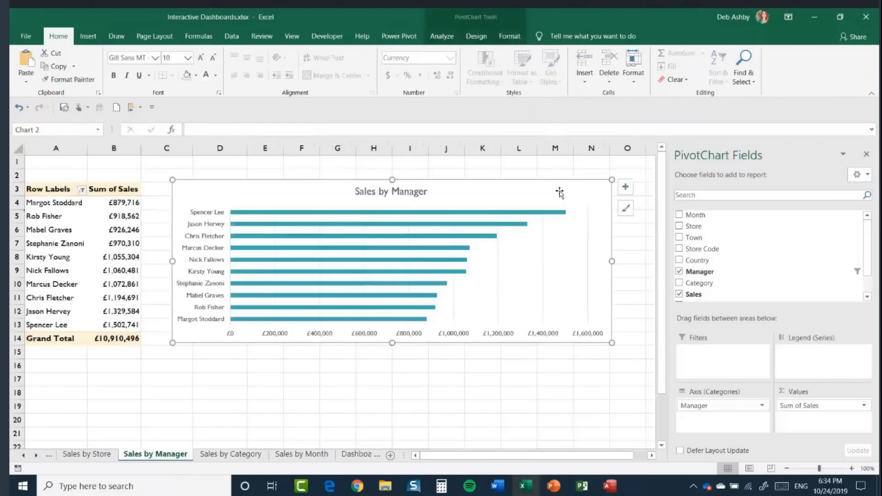
click(360, 455)
click(349, 359)
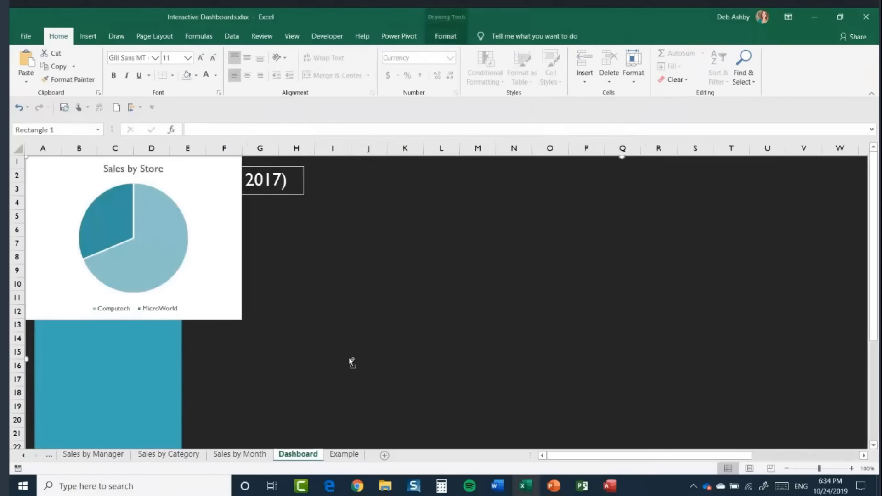
key(ctrl+v)
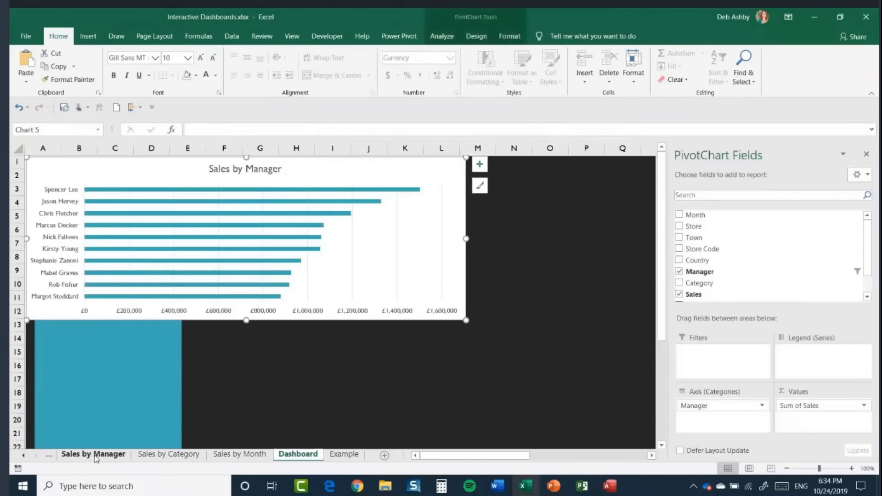
Copy the clustered bar chart from the Sales by Category sheet and paste it onto the Dashboard sheet.
click(166, 455)
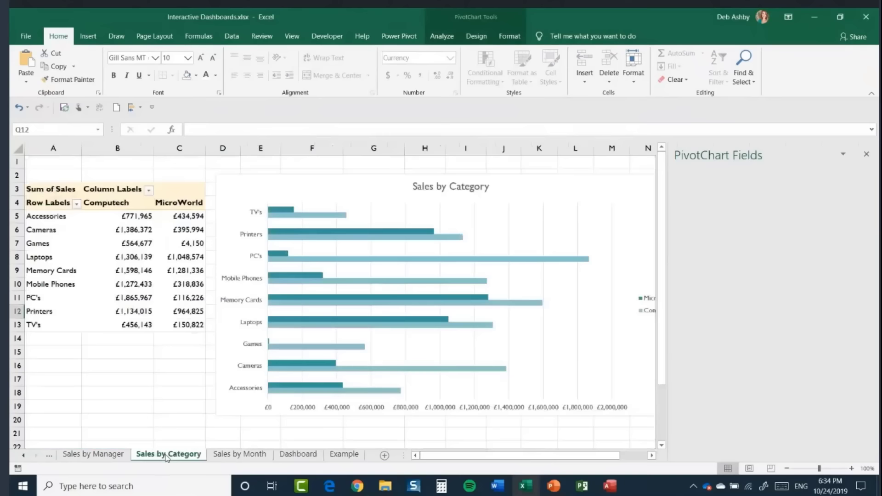
click(642, 186)
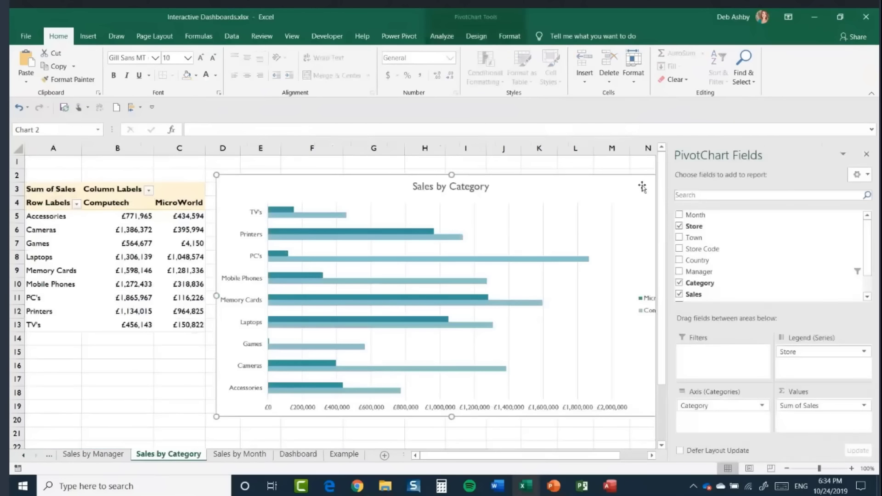
click(298, 455)
key(ctrl+v)
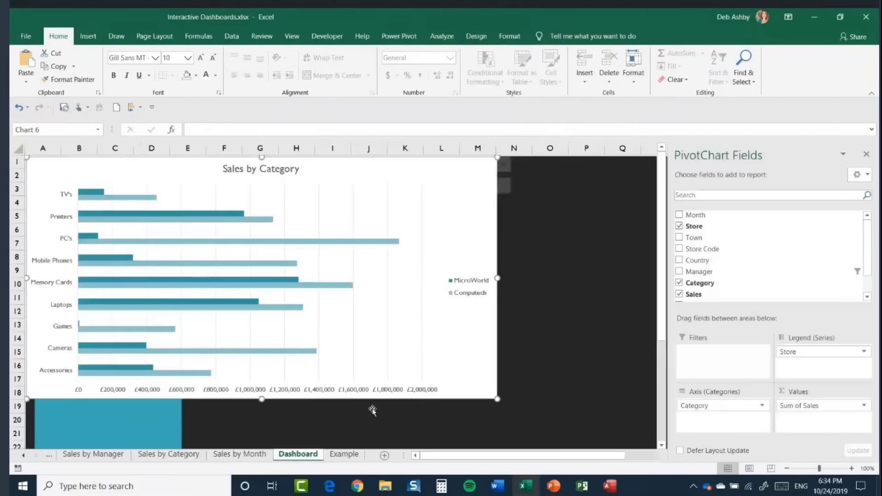
Copy the column chart from the Sales by Month sheet and paste it onto the Dashboard sheet.
click(234, 456)
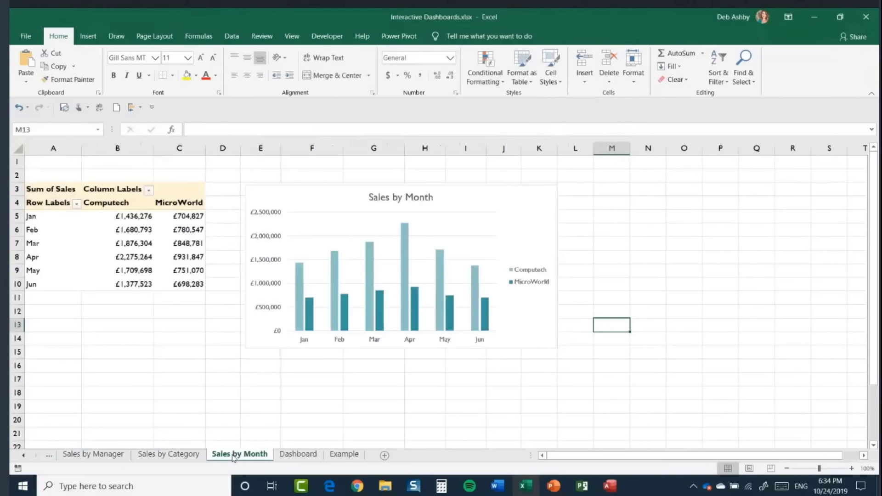
click(550, 201)
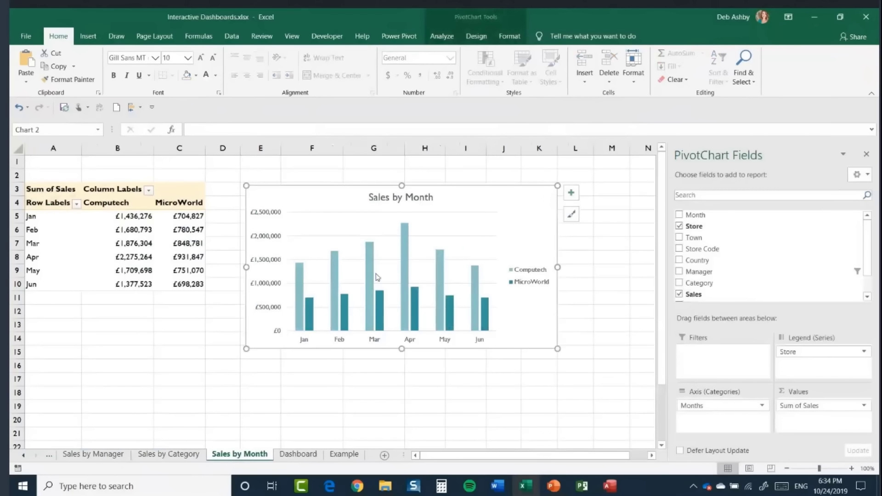
click(299, 455)
click(333, 419)
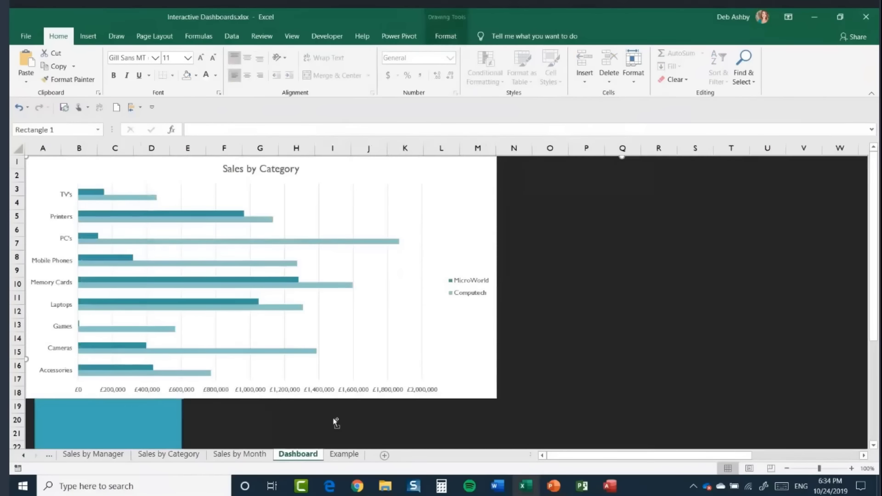
key(ctrl+v)
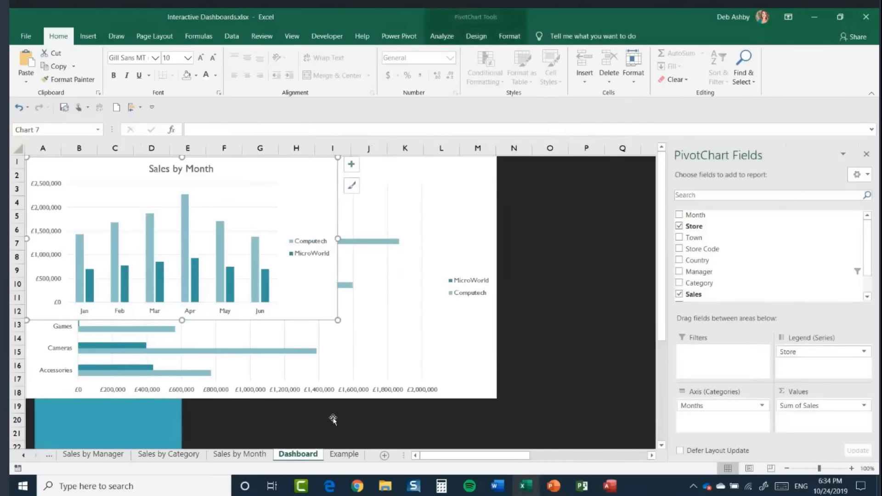
Hide the PivotChart field list and, using the Example sheet as reference, spread the four stacked charts apart to uncover the title and slicer panel.
click(867, 155)
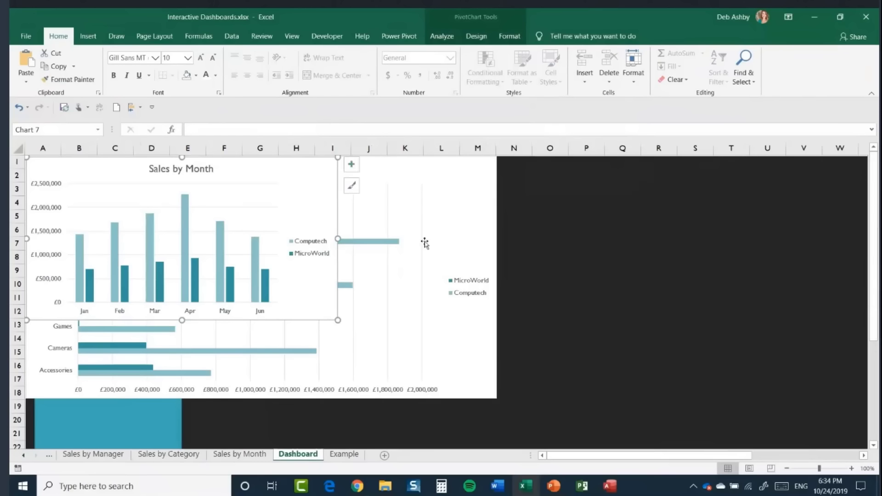
drag(326, 169, 639, 252)
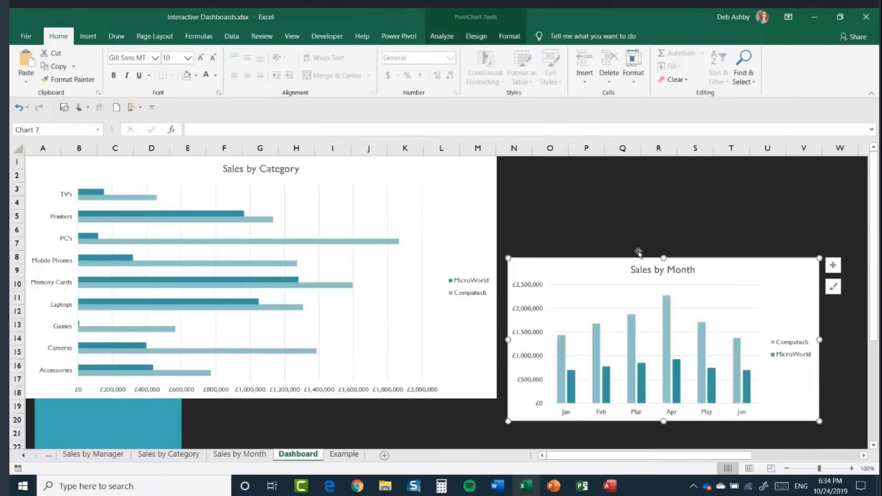
click(350, 456)
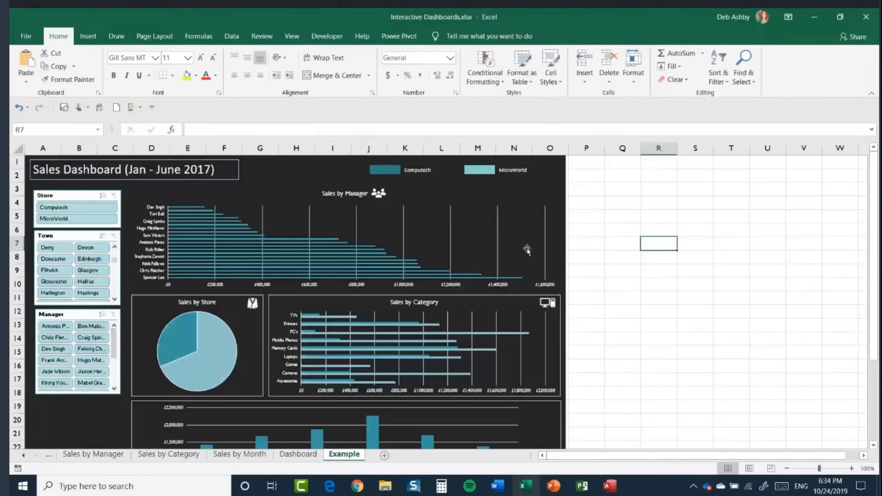
click(292, 460)
click(478, 179)
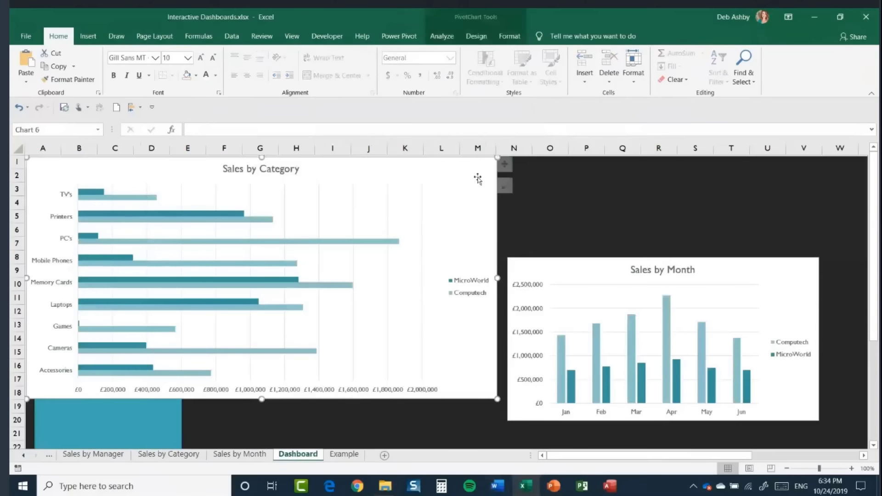
drag(478, 180, 661, 332)
click(465, 177)
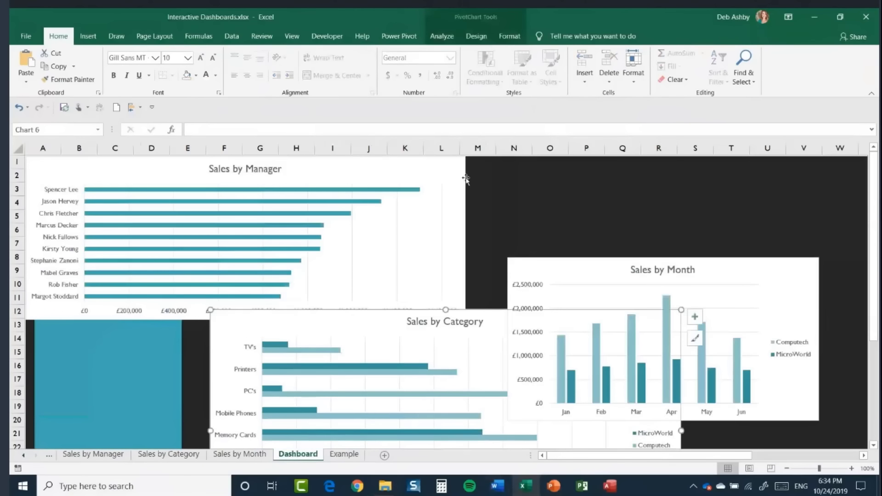
drag(466, 177, 618, 190)
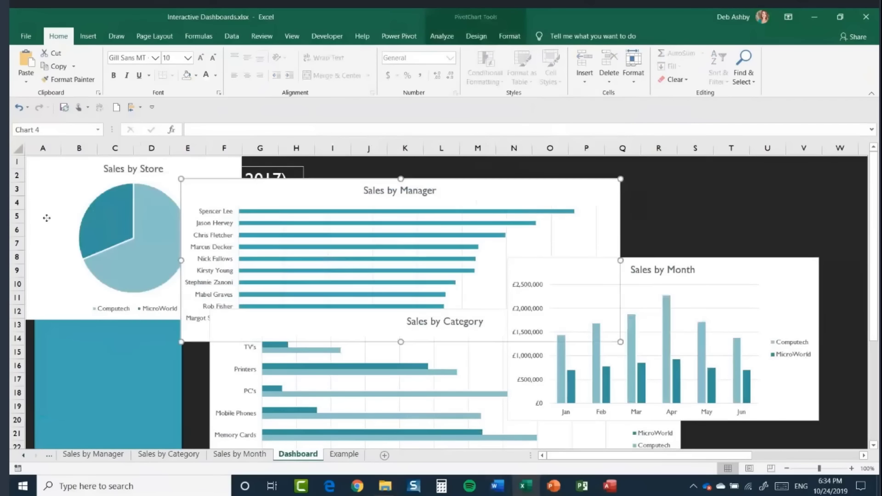
drag(46, 217, 268, 430)
scroll(529, 387, up, 1)
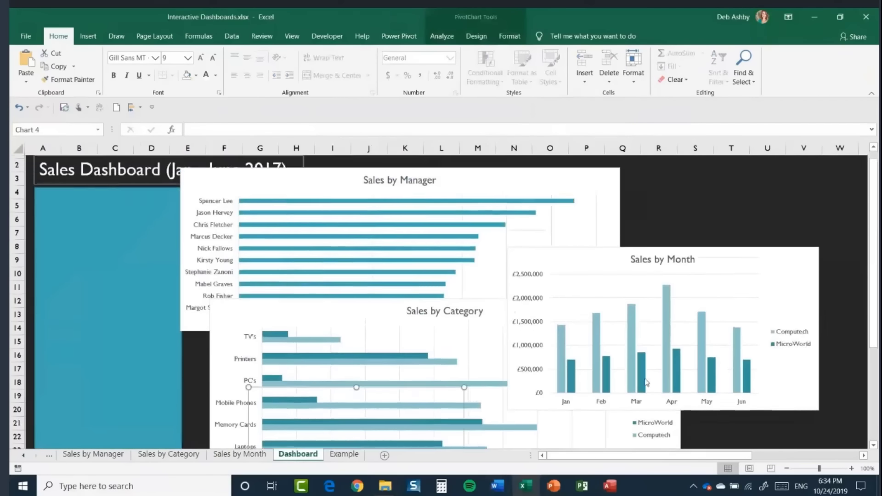
Place the Sales by Manager chart beside the slicer panel from row 4, shift Sales by Month lower, and widen the manager chart to column W.
drag(525, 189, 533, 208)
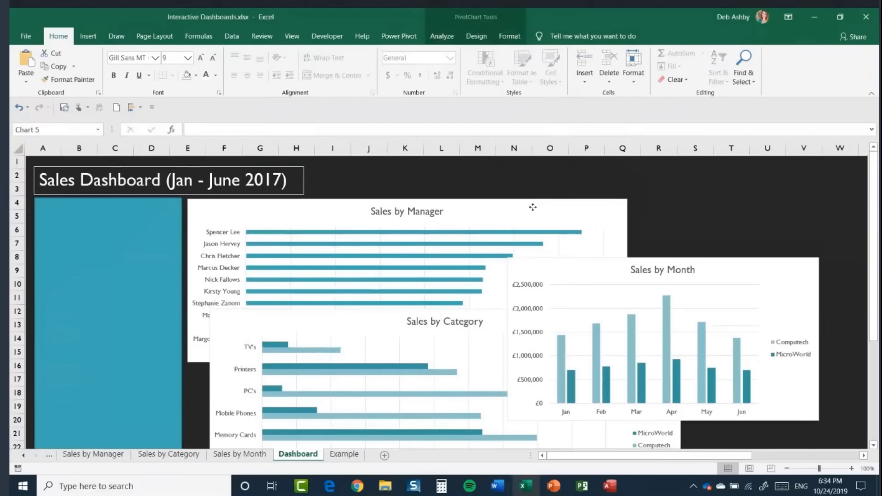
drag(764, 280, 652, 363)
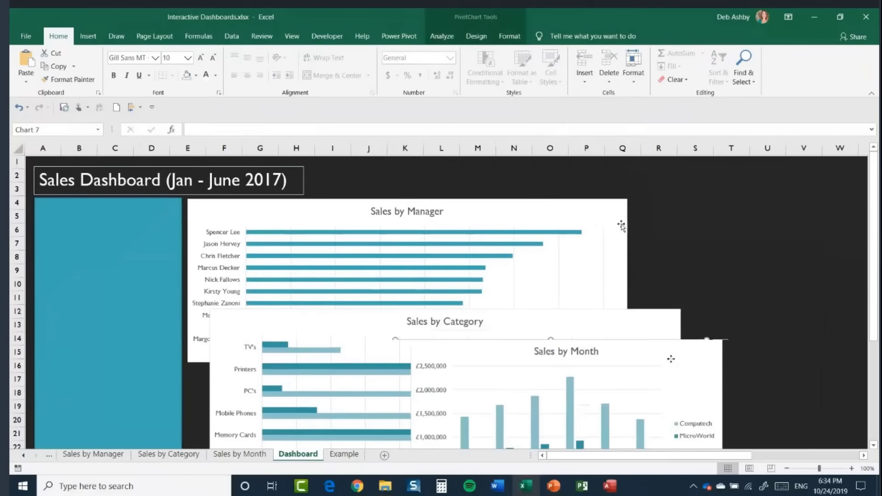
click(623, 275)
drag(629, 282, 847, 273)
Move the Sales by Month and Sales by Category charts aside to uncover the Sales by Store chart.
scroll(733, 374, down, 3)
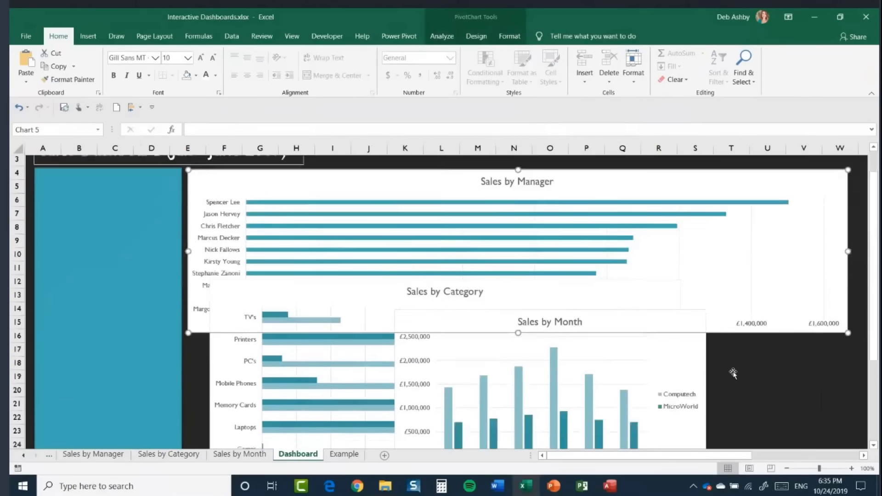
click(683, 255)
drag(683, 255, 844, 206)
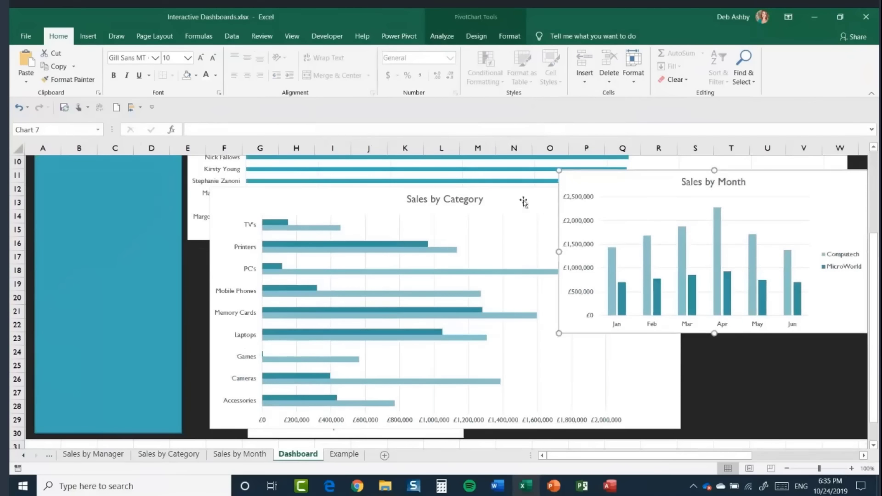
drag(522, 199, 787, 242)
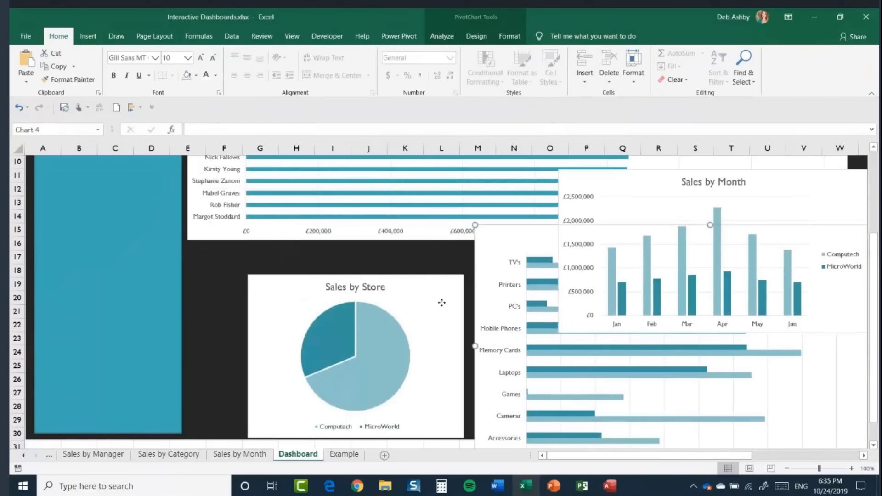
Place the Sales by Store chart beneath Sales by Manager beside the slicer panel, extend it down to row 30 and narrow it to column J.
drag(442, 302, 382, 272)
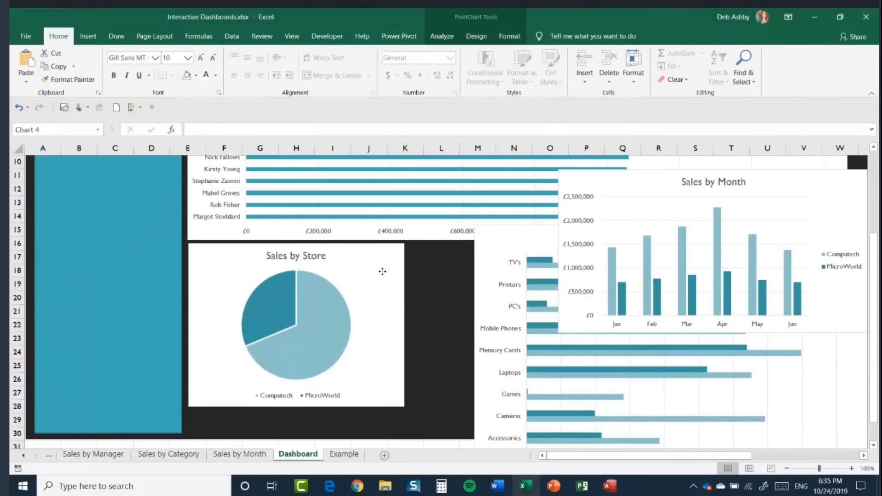
drag(297, 408, 297, 433)
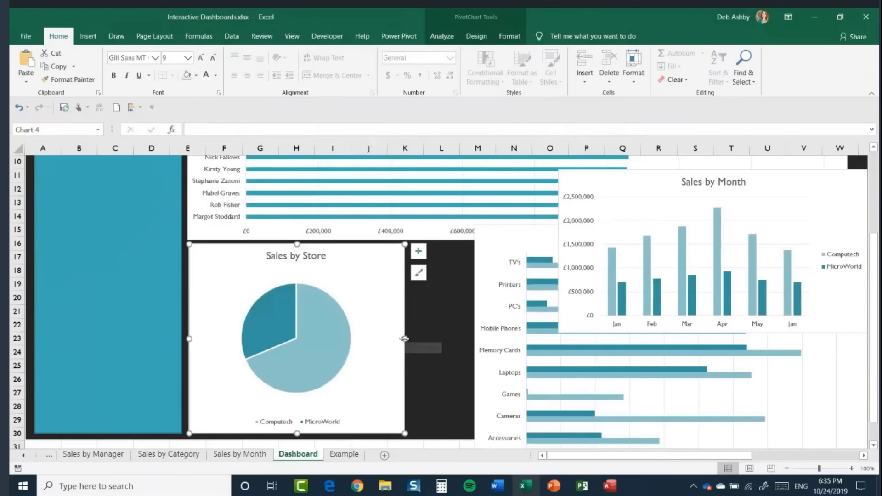
drag(404, 339, 363, 341)
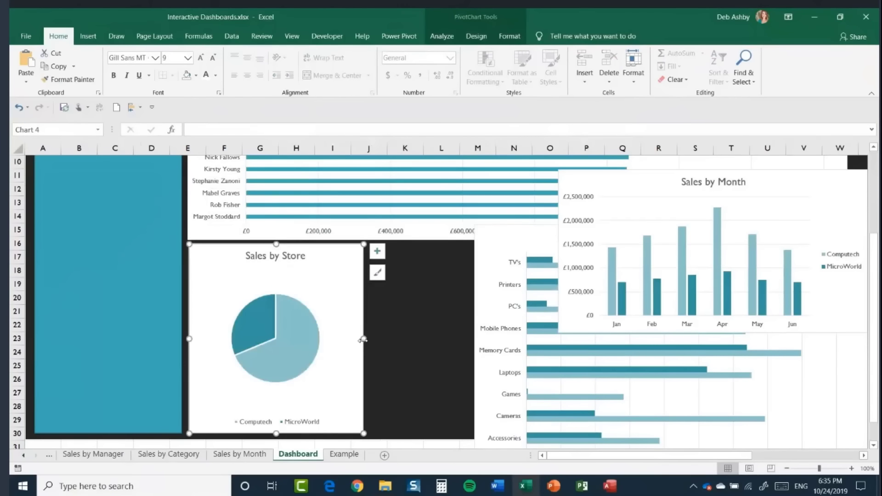
Check the layout on the Example sheet, and cut and re-paste the Sales by Month chart away from the Sales by Category chart.
click(343, 455)
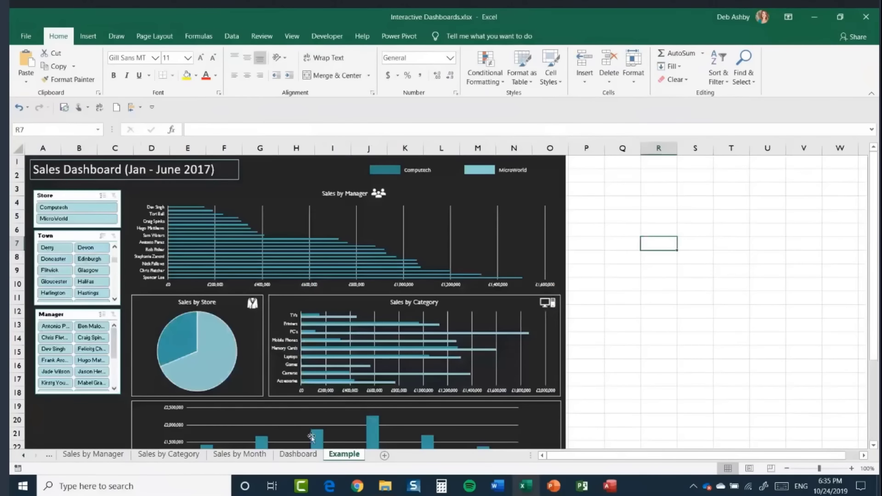
click(301, 454)
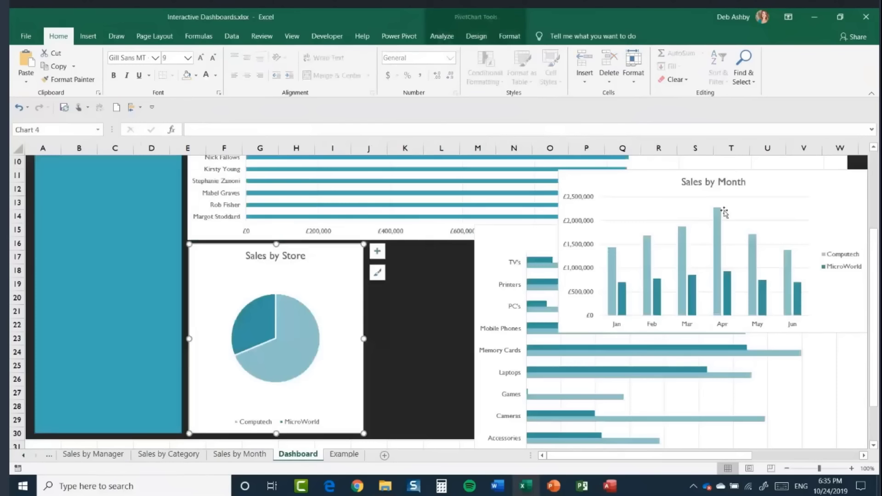
click(794, 180)
key(ctrl+x)
key(ctrl+v)
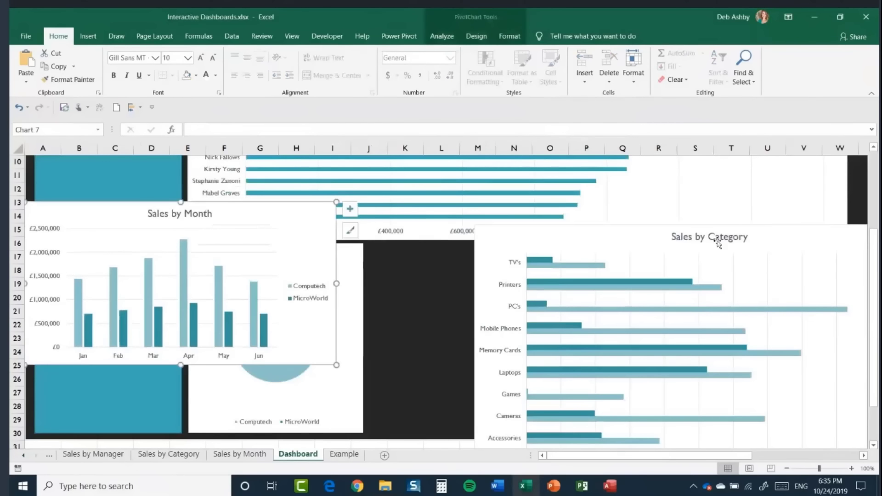
Place the Sales by Category chart beside Sales by Store, widen it to the manager chart's edge and shorten it to end at row 30.
drag(780, 241, 676, 255)
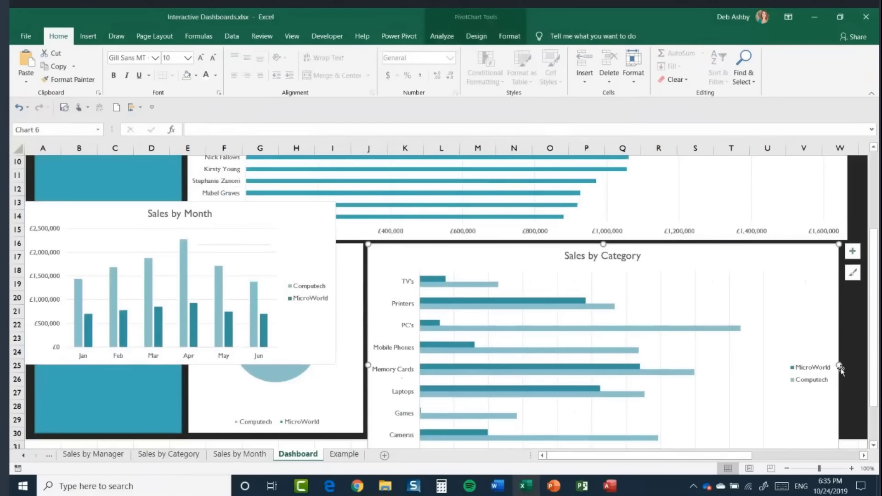
drag(841, 365, 849, 366)
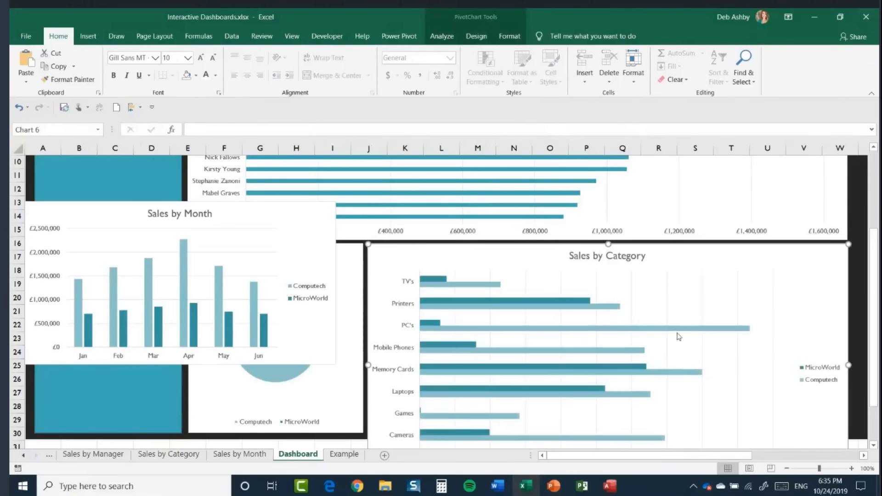
scroll(678, 334, down, 3)
scroll(677, 334, down, 1)
drag(609, 365, 611, 310)
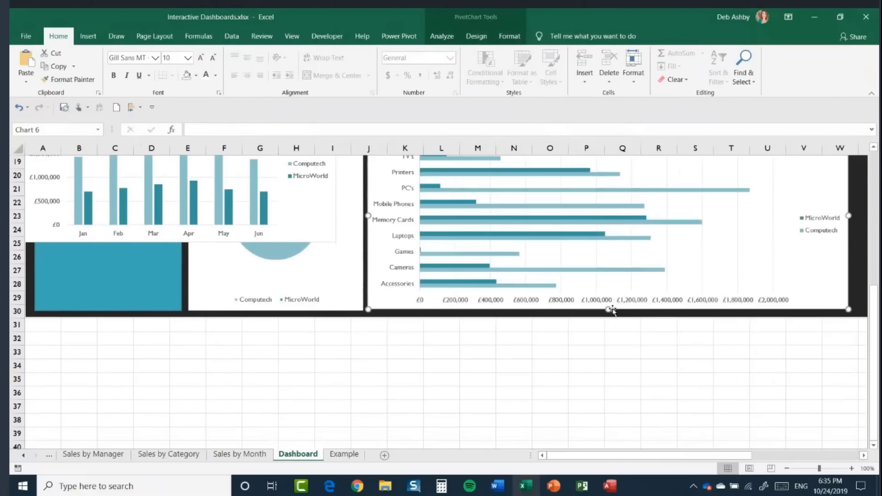
Extend the dark background rectangle on the Dashboard down to row 39.
click(531, 315)
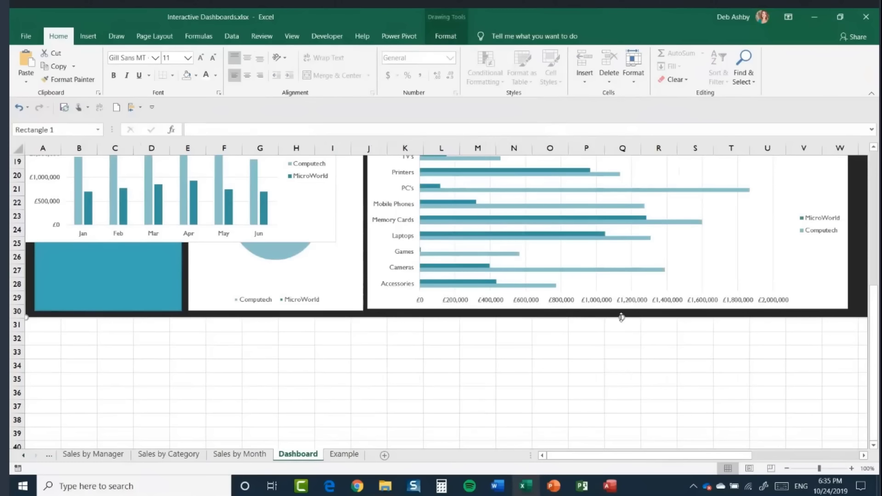
drag(622, 317, 623, 437)
scroll(802, 337, down, 2)
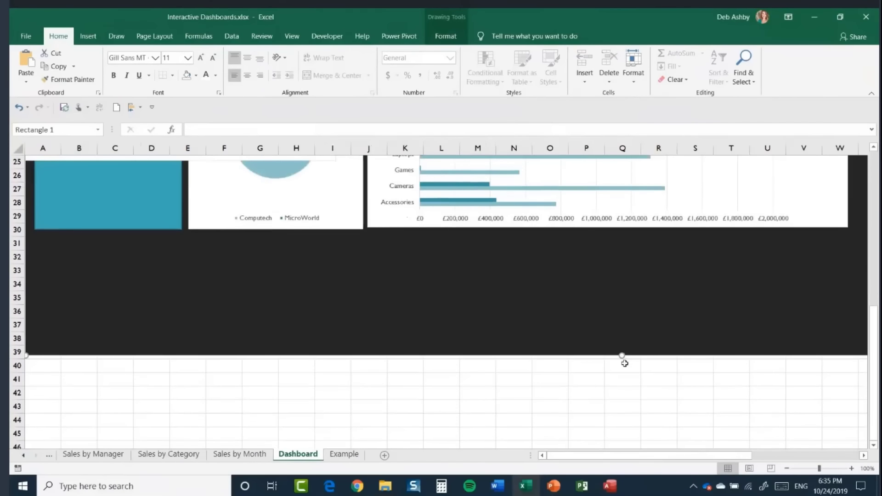
Extend the dark background rectangle down to row 44 and fit the Sales by Month chart beneath the other charts, widened to their outer edge.
drag(623, 355, 624, 430)
scroll(611, 319, up, 3)
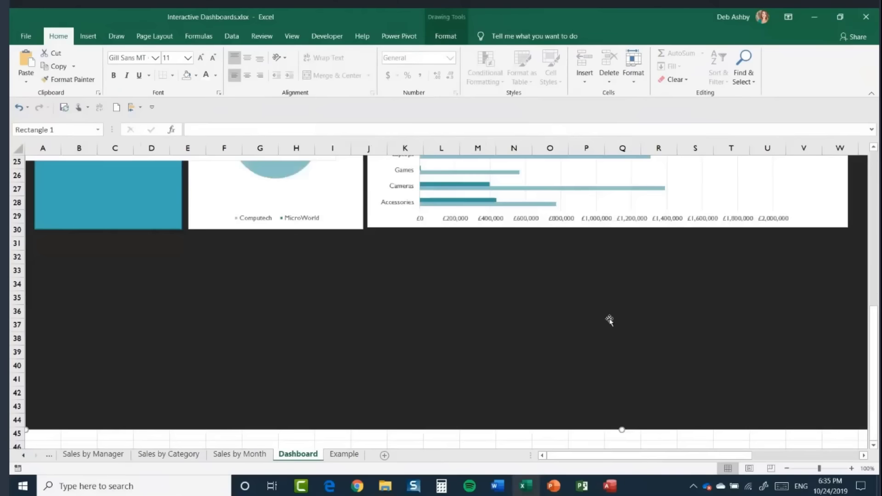
drag(326, 175, 486, 409)
scroll(523, 322, down, 3)
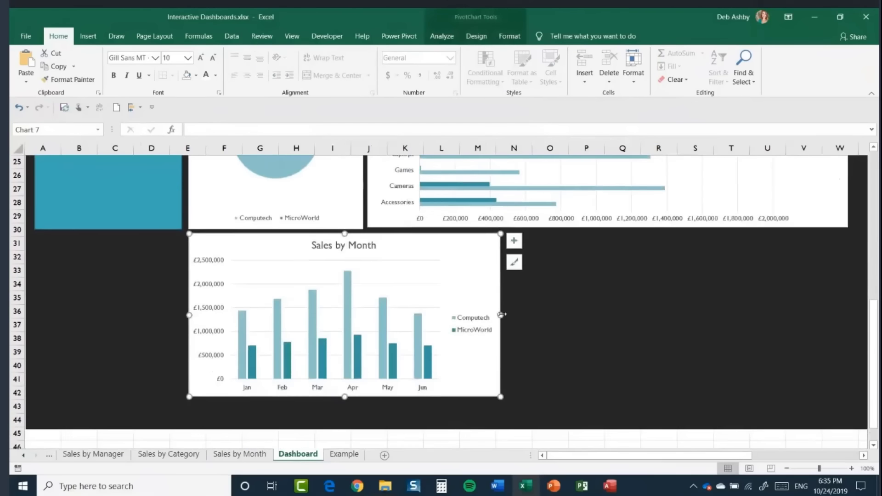
drag(501, 316, 850, 335)
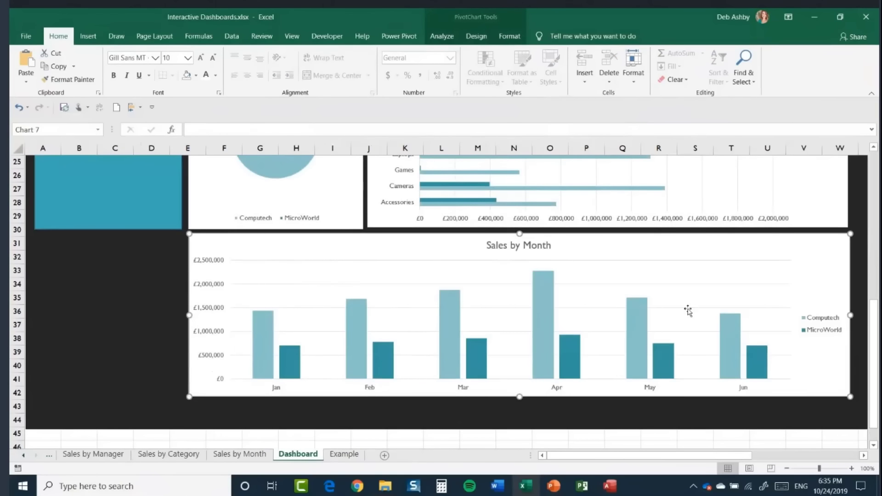
Extend the blue slicer panel down to row 42, level with the lower edge of the Sales by Month chart.
scroll(685, 310, up, 7)
scroll(681, 310, down, 3)
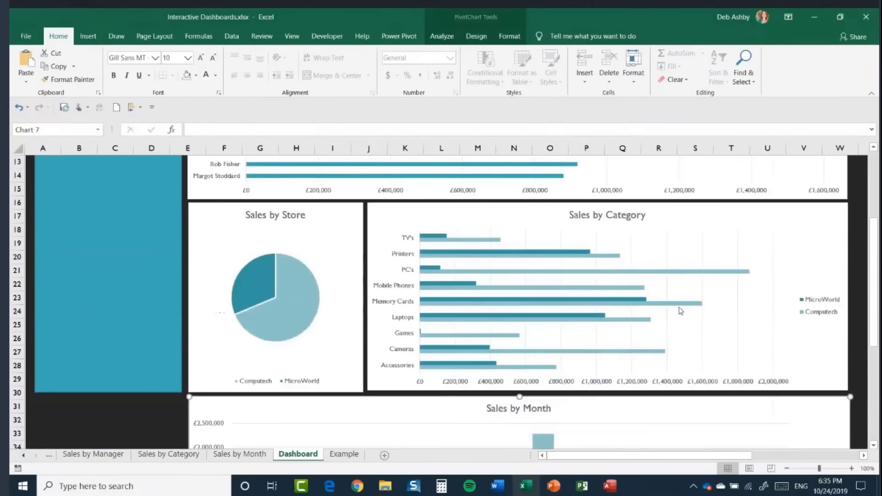
scroll(680, 308, down, 4)
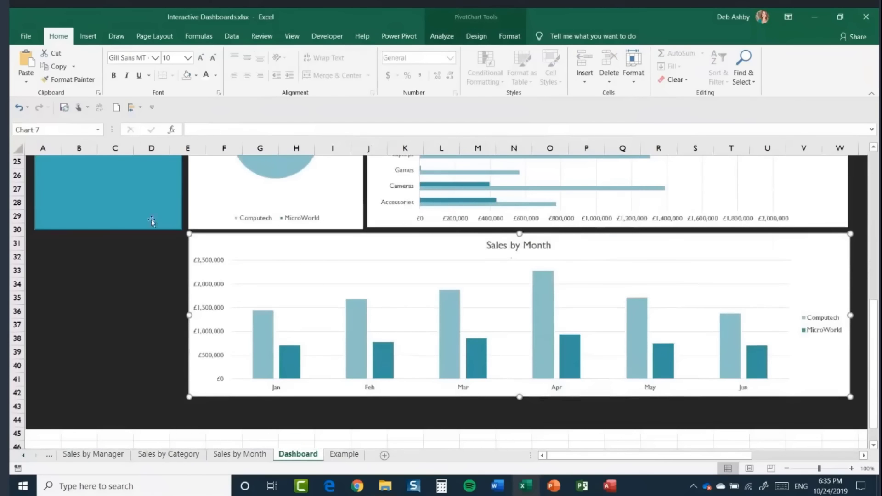
click(151, 222)
drag(108, 230, 109, 396)
scroll(497, 342, up, 8)
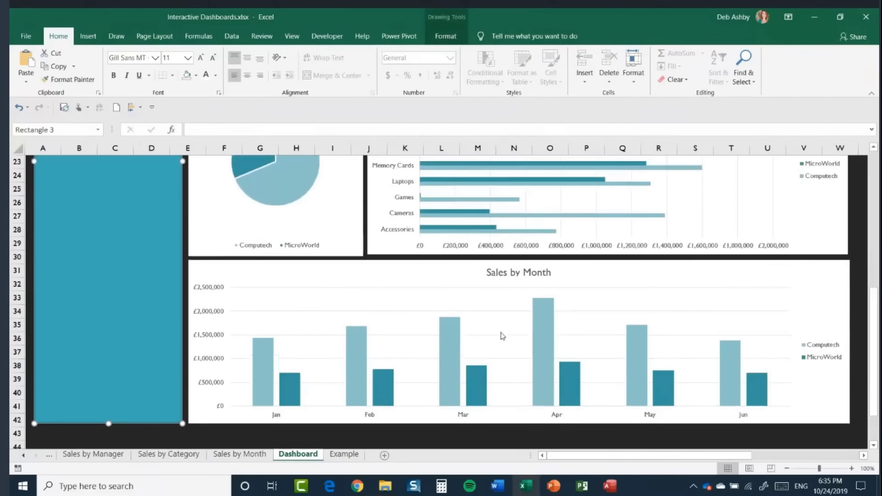
click(495, 186)
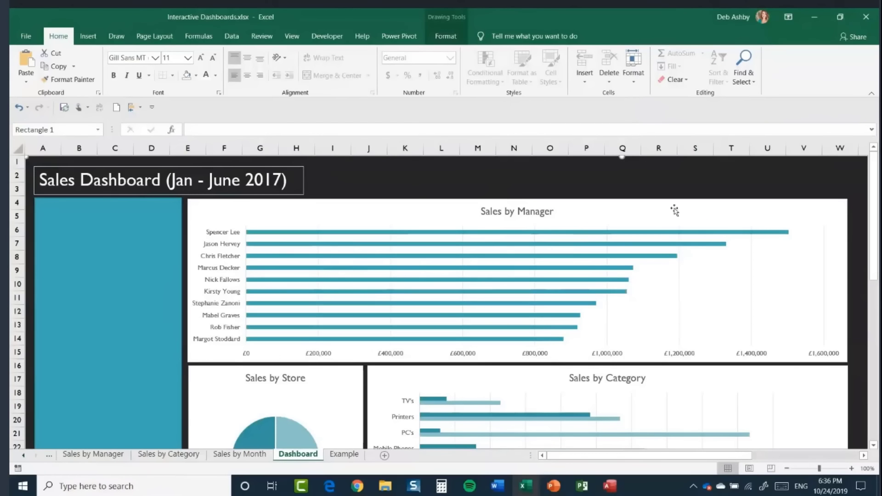
Remove the background fill from the Sales by Manager chart and set its text colour to white.
click(654, 209)
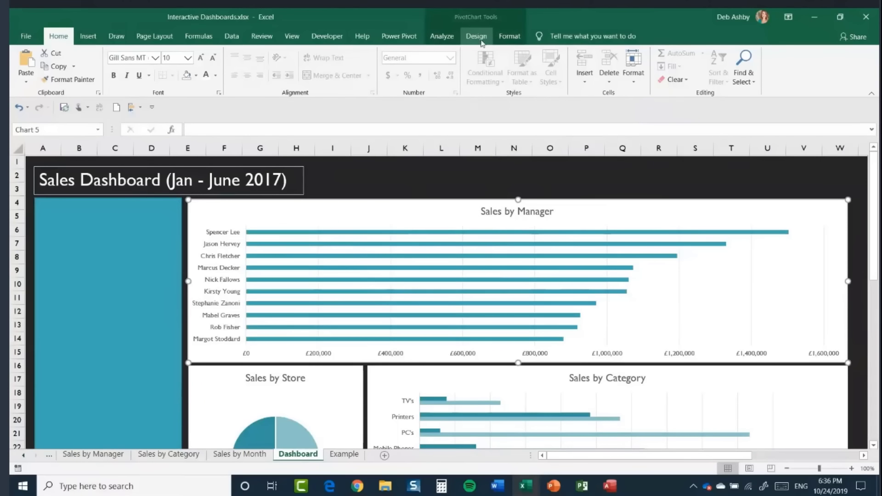
click(510, 36)
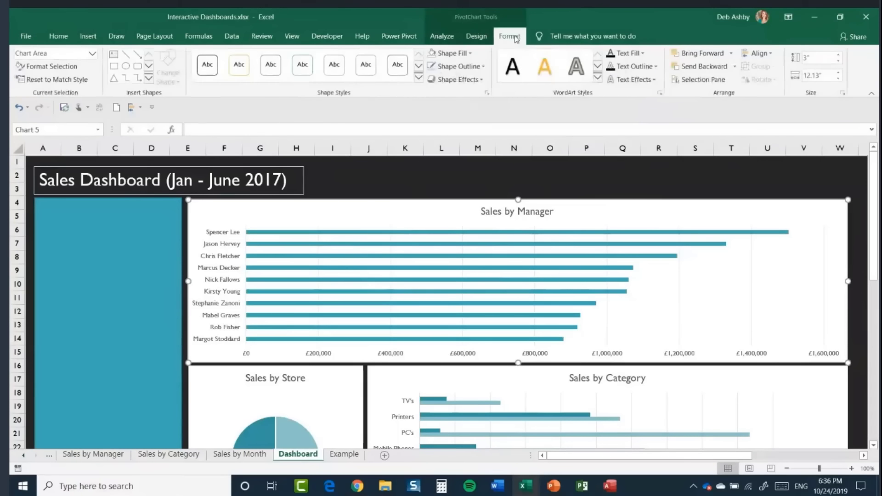
click(469, 54)
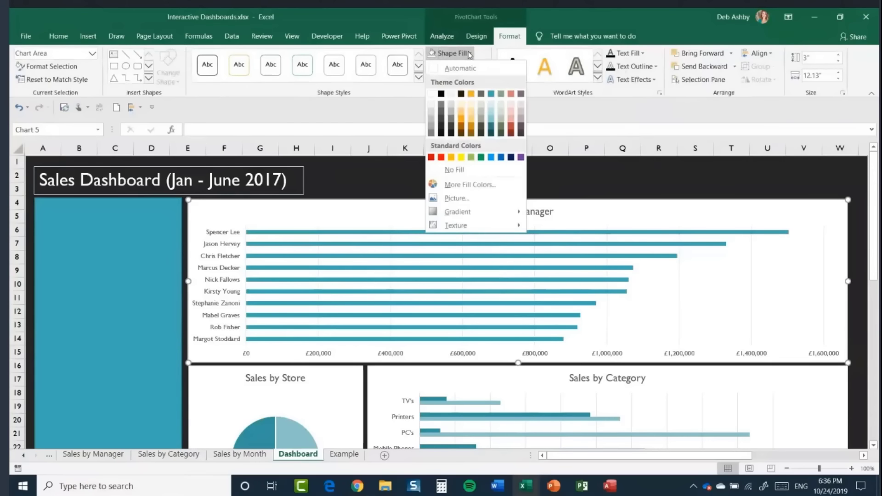
click(454, 171)
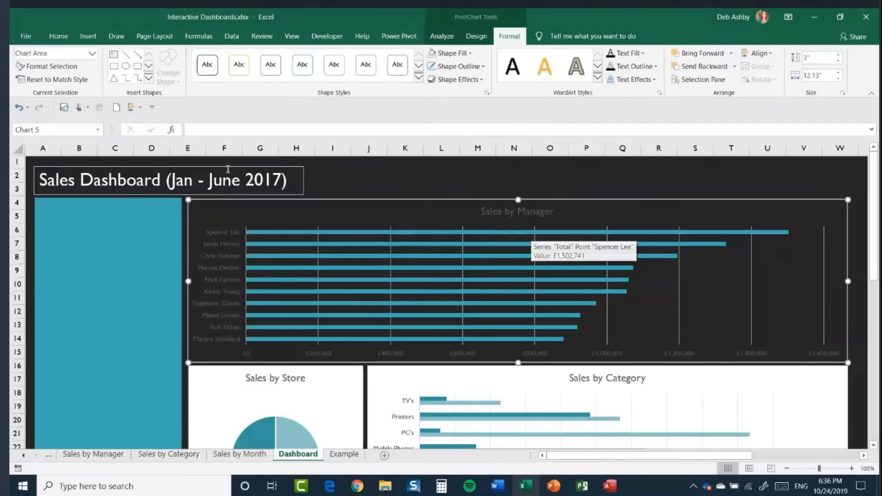
click(55, 38)
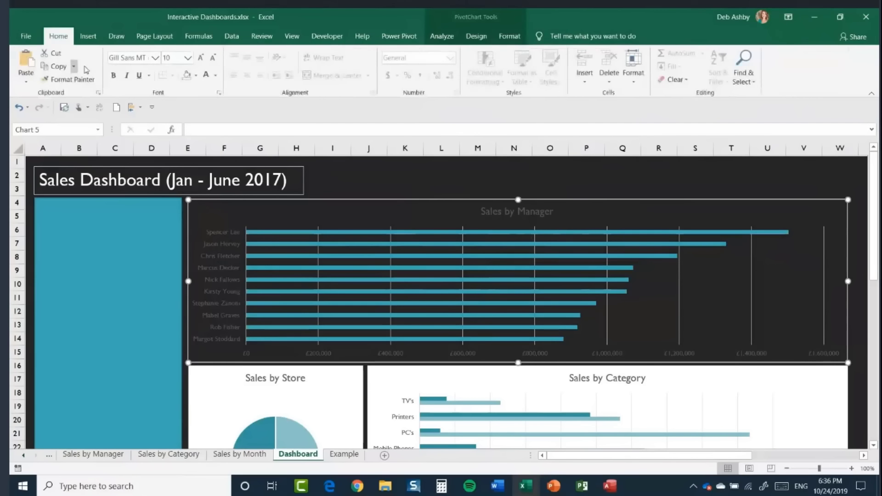
click(206, 76)
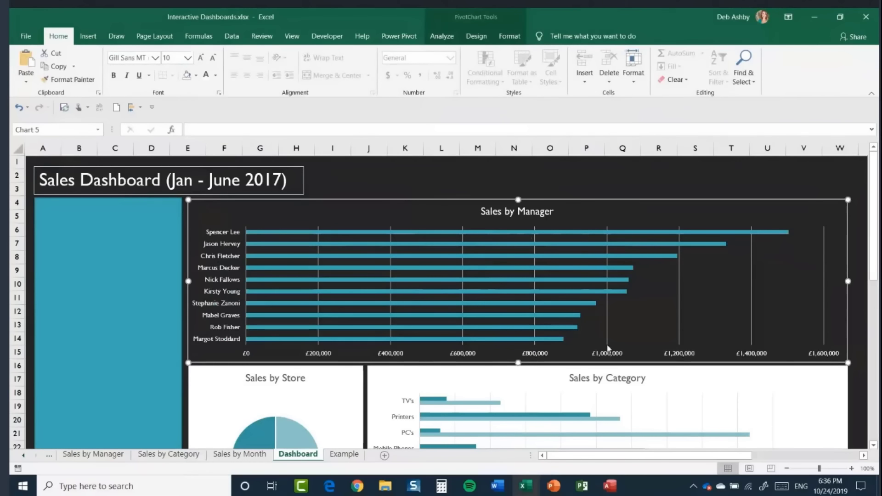
Set the Sales by Store pie chart to No Fill and make its title and legend text white.
scroll(711, 311, down, 2)
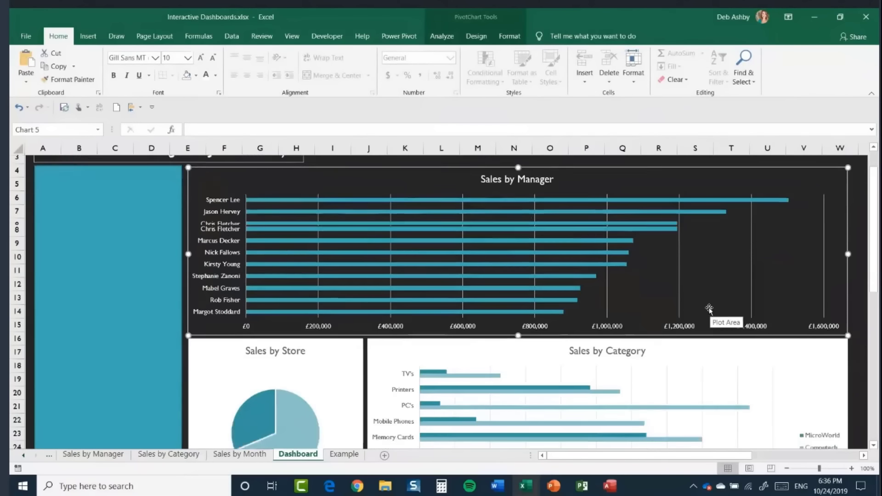
click(339, 311)
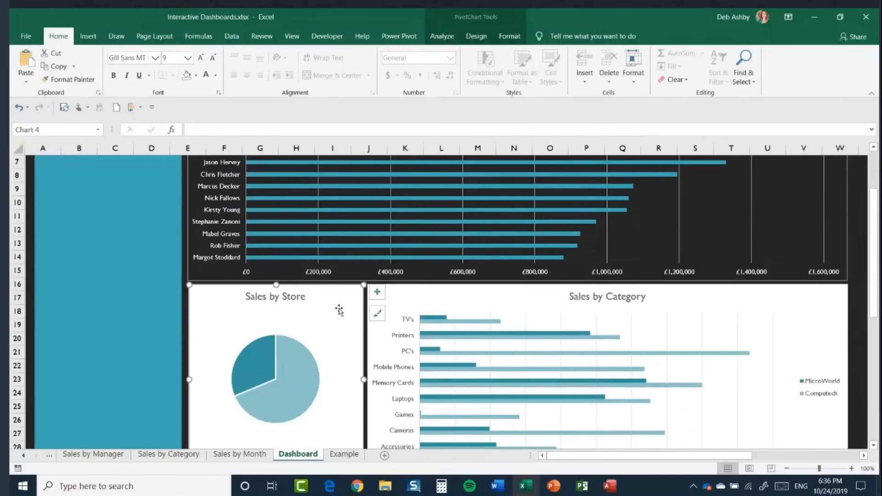
scroll(274, 330, down, 1)
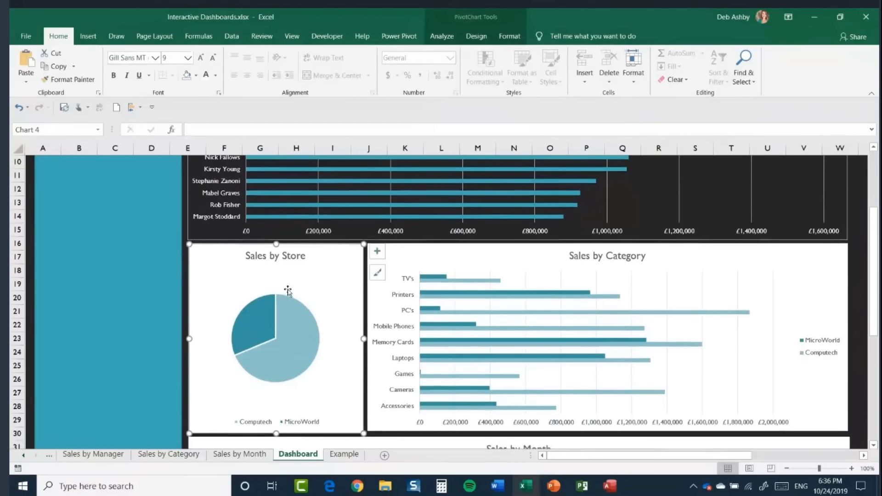
click(509, 36)
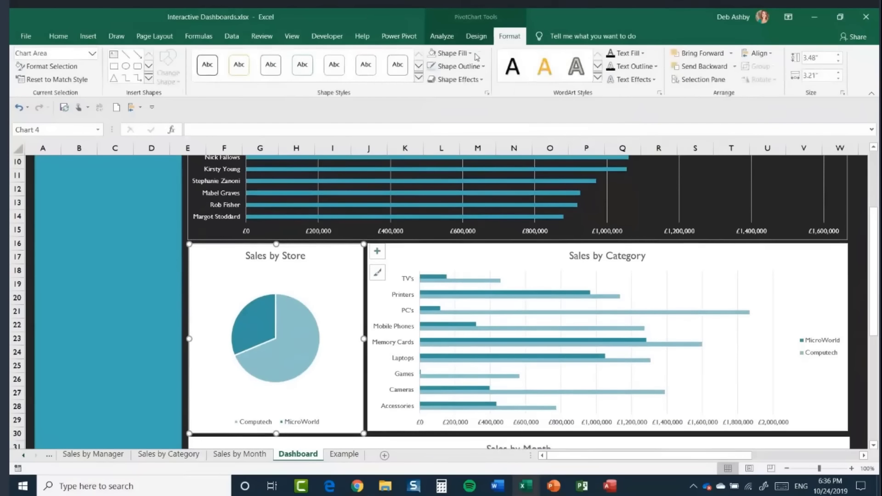
click(453, 53)
click(455, 170)
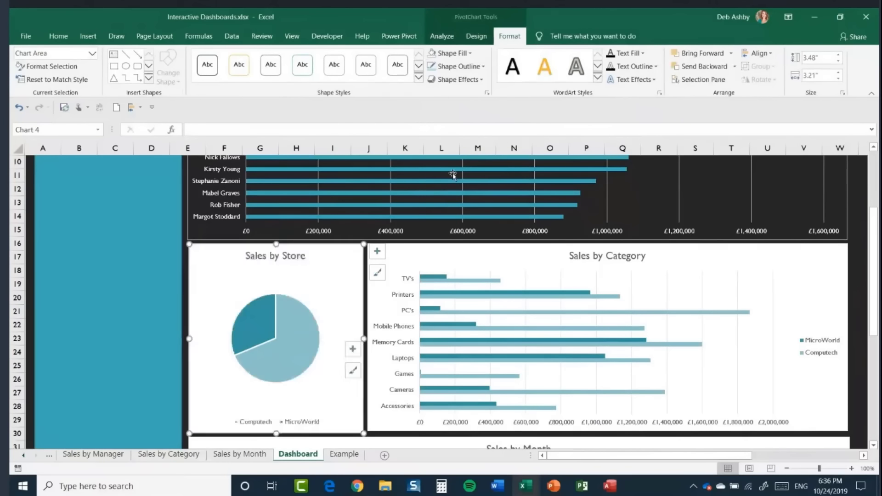
click(58, 36)
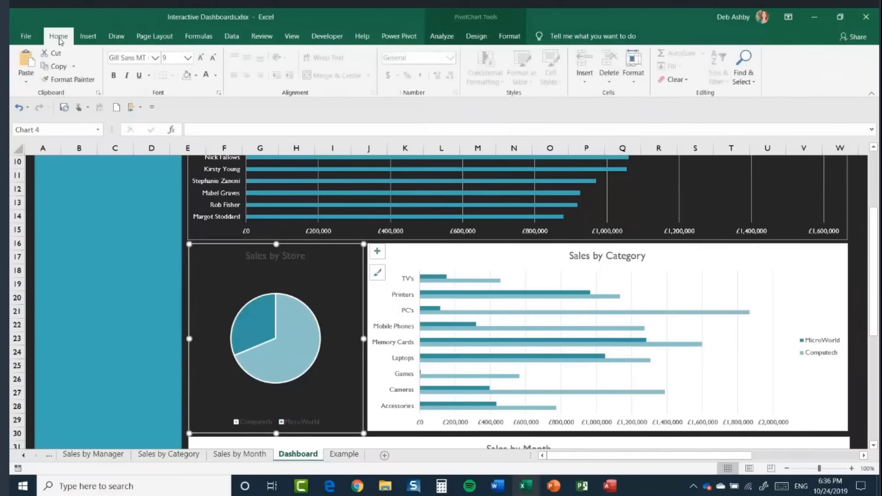
click(206, 77)
Give the Sales by Category chart No Fill and change all its text to white.
click(744, 260)
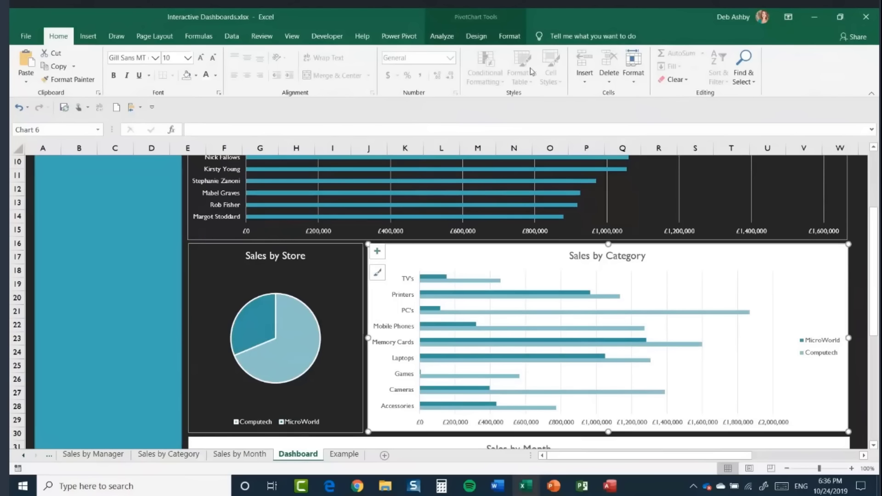
click(510, 36)
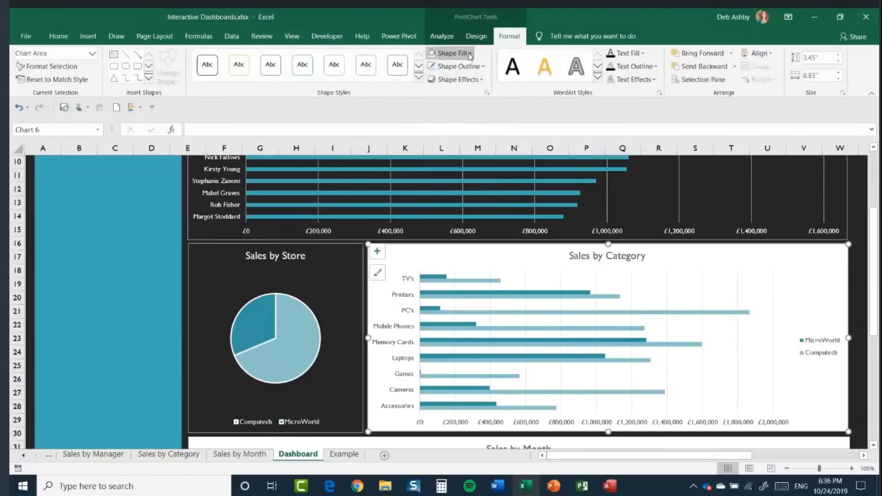
click(469, 54)
click(468, 170)
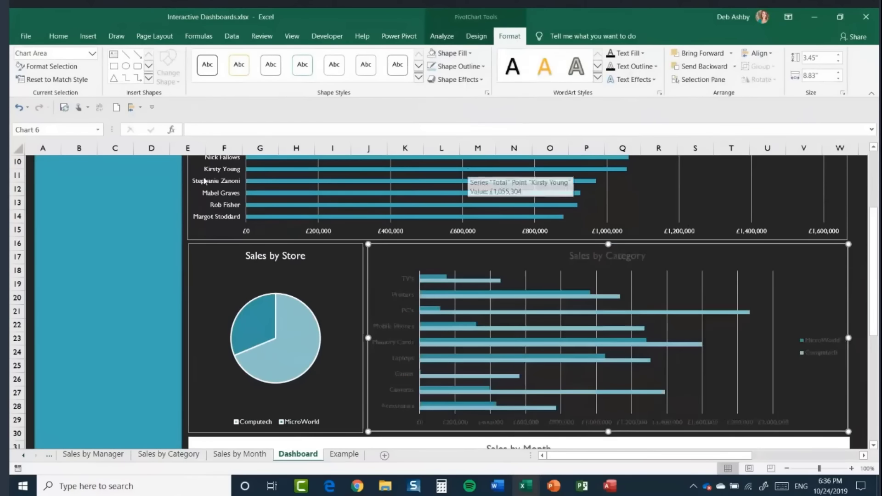
click(58, 36)
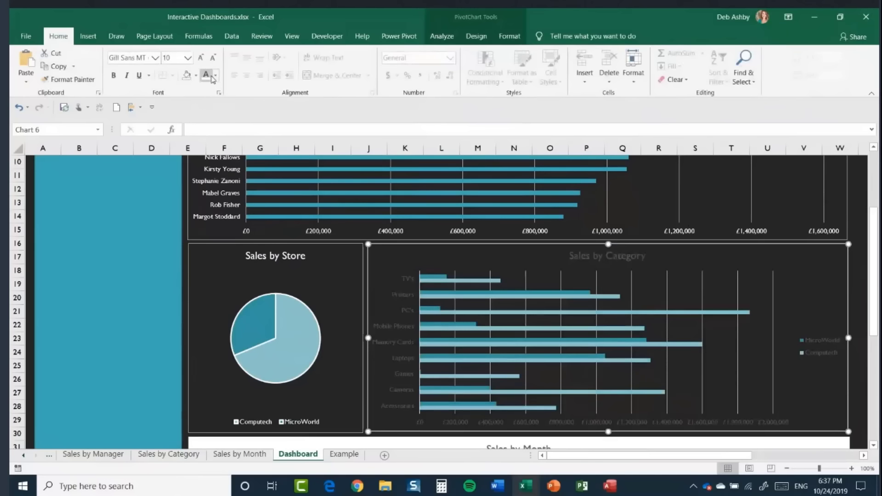
click(208, 75)
Apply No Fill to the Sales by Month chart and turn its title, axis and legend text white.
scroll(793, 297, down, 4)
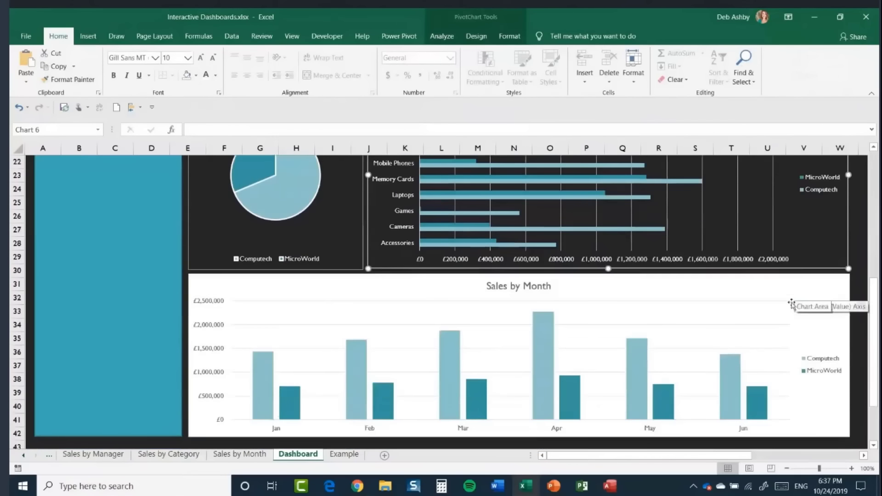
click(799, 289)
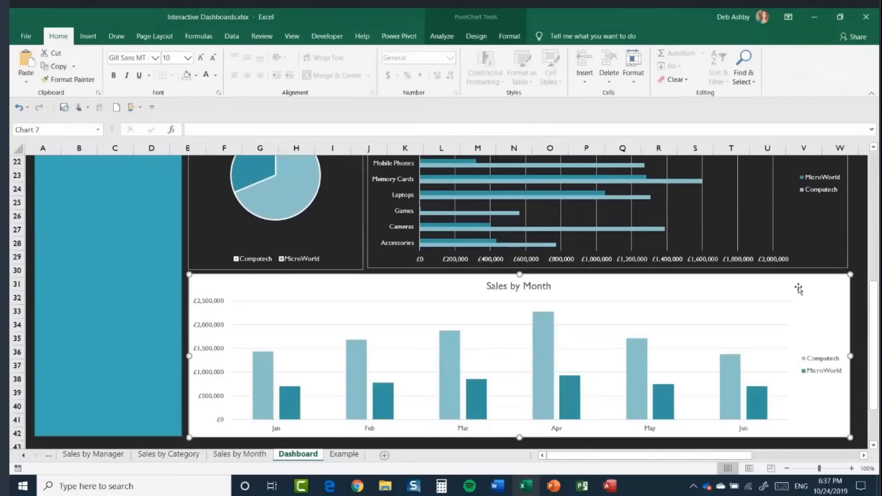
click(511, 37)
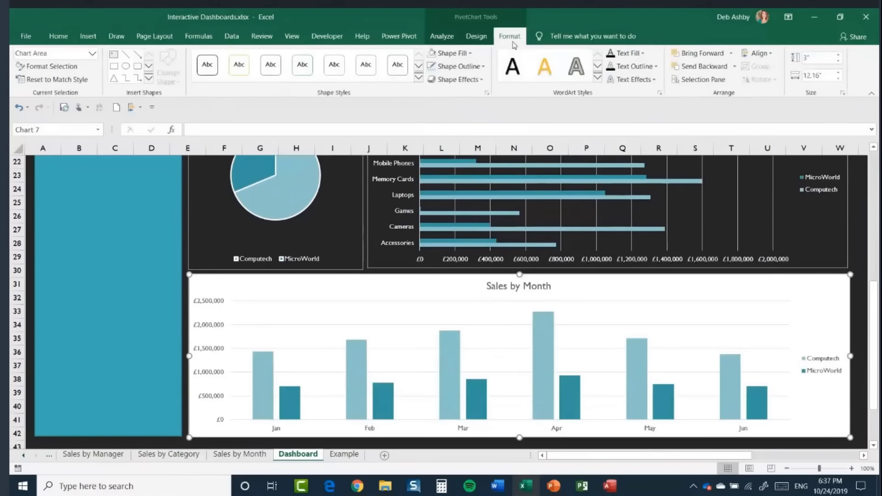
click(469, 53)
click(465, 171)
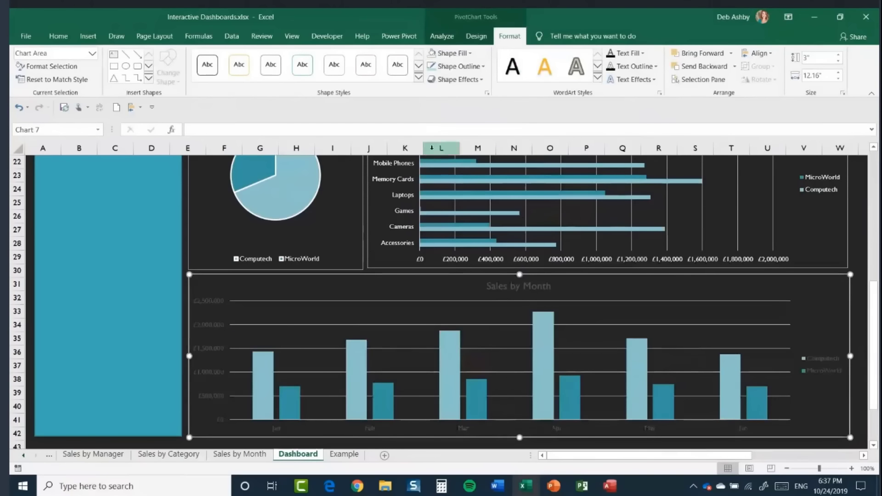
click(58, 37)
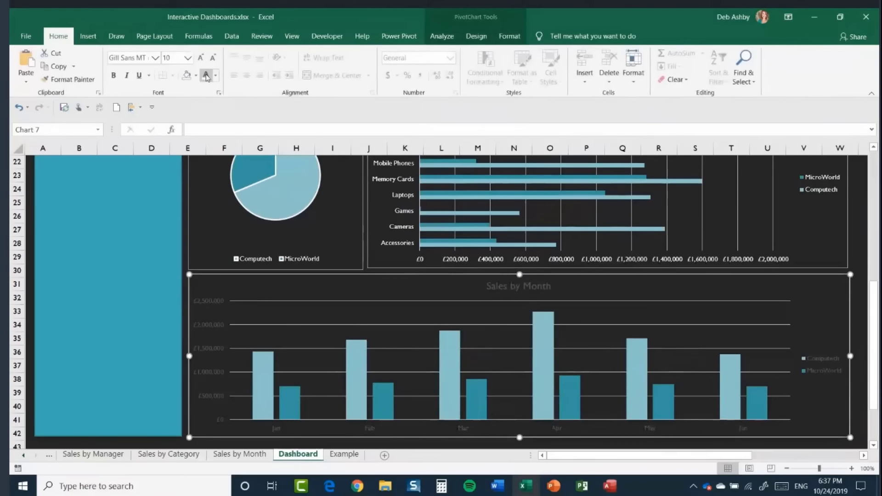
click(207, 75)
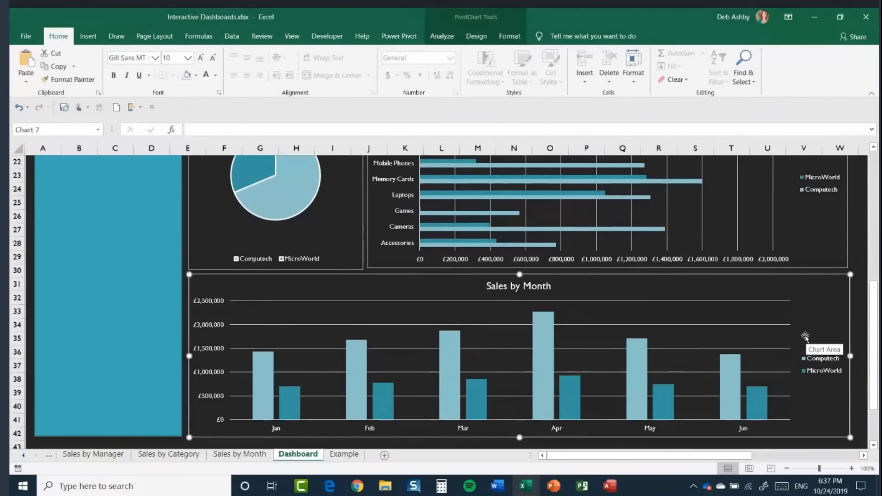
Delete the legends from the Sales by Store pie chart and the Sales by Category chart.
scroll(802, 338, up, 5)
scroll(802, 337, up, 2)
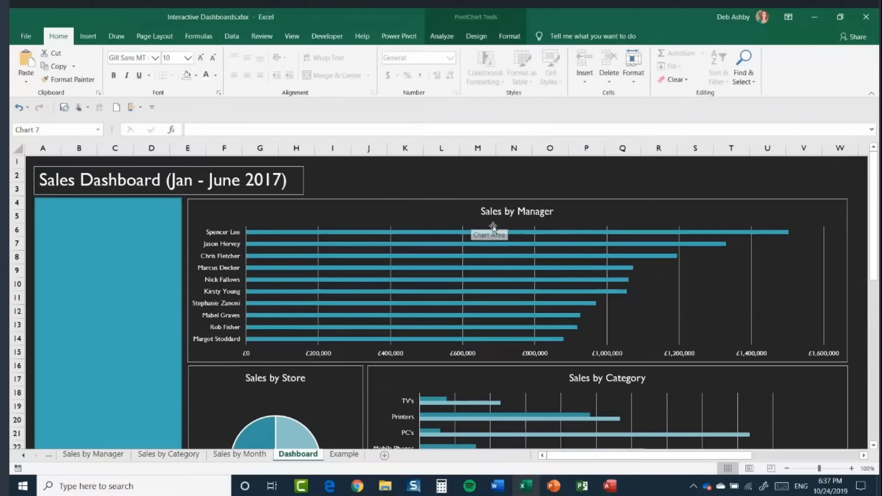
scroll(644, 254, down, 3)
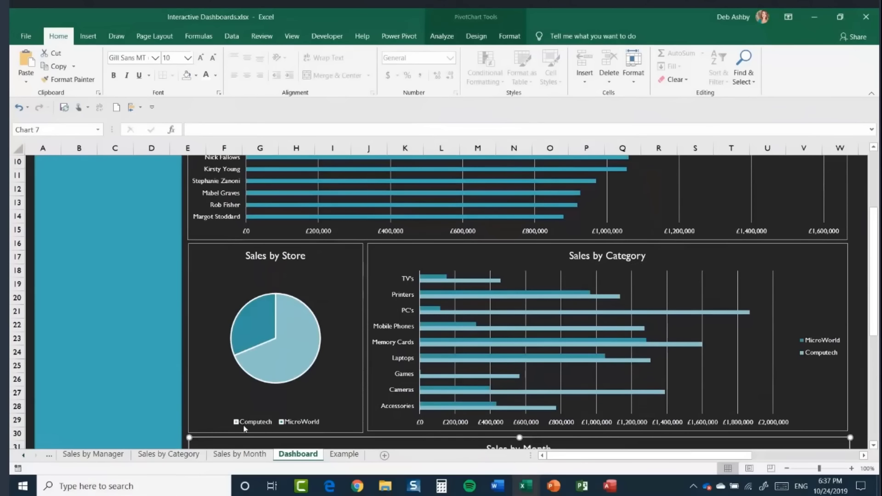
scroll(751, 307, down, 5)
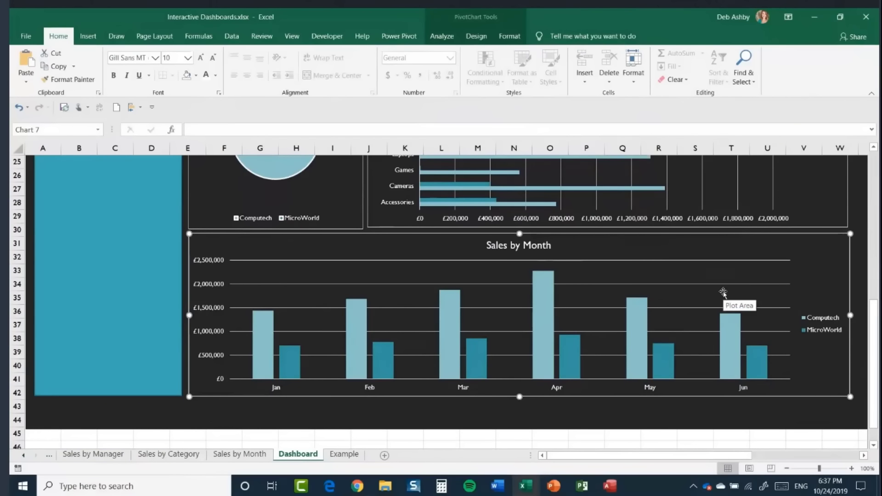
scroll(723, 292, up, 8)
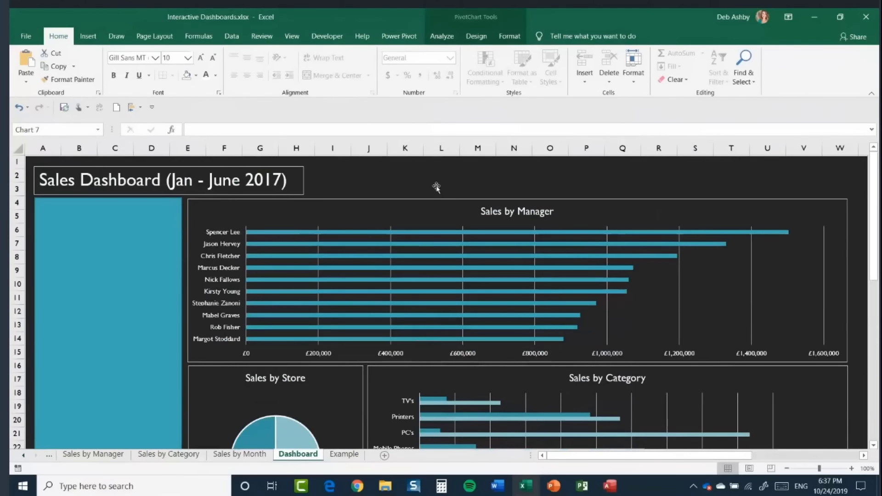
scroll(684, 252, down, 5)
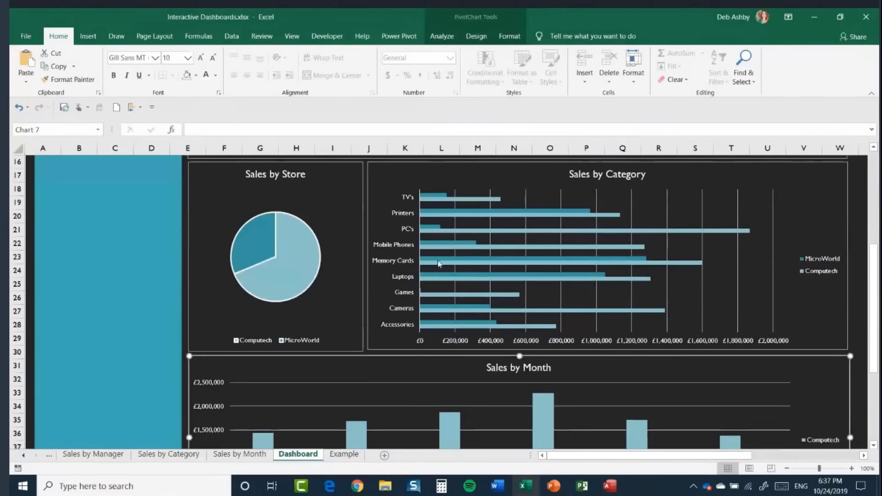
click(297, 341)
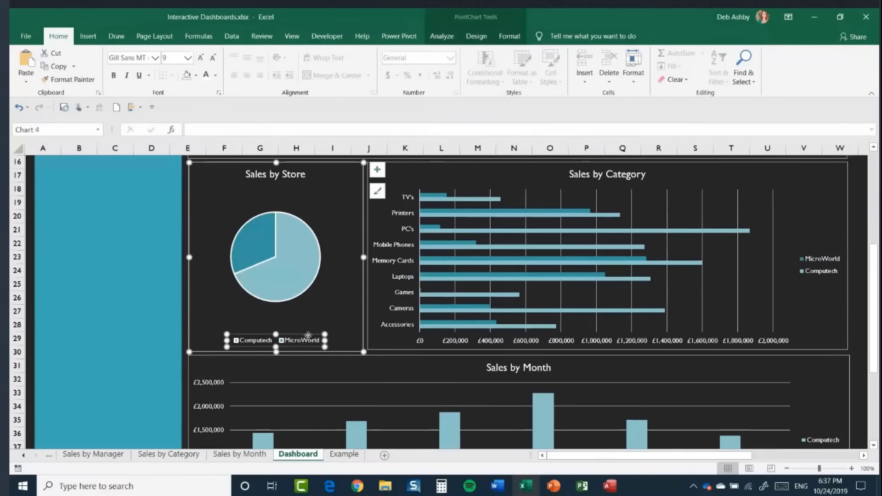
key(Delete)
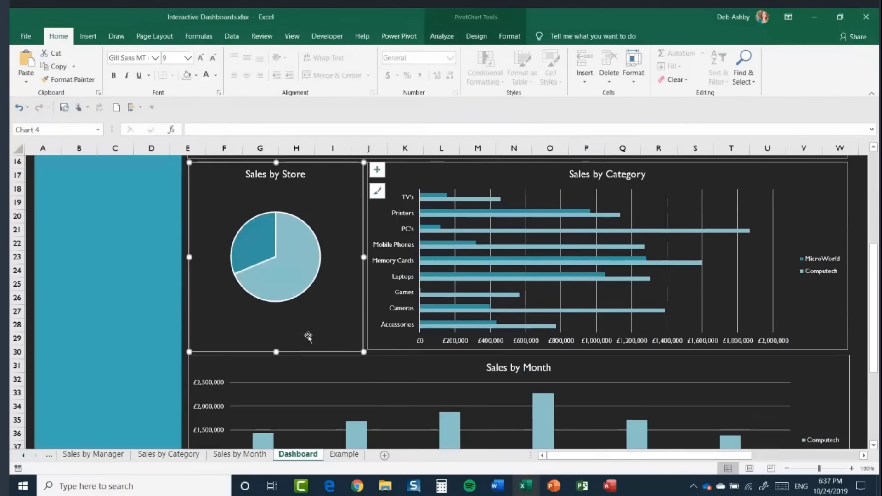
click(828, 251)
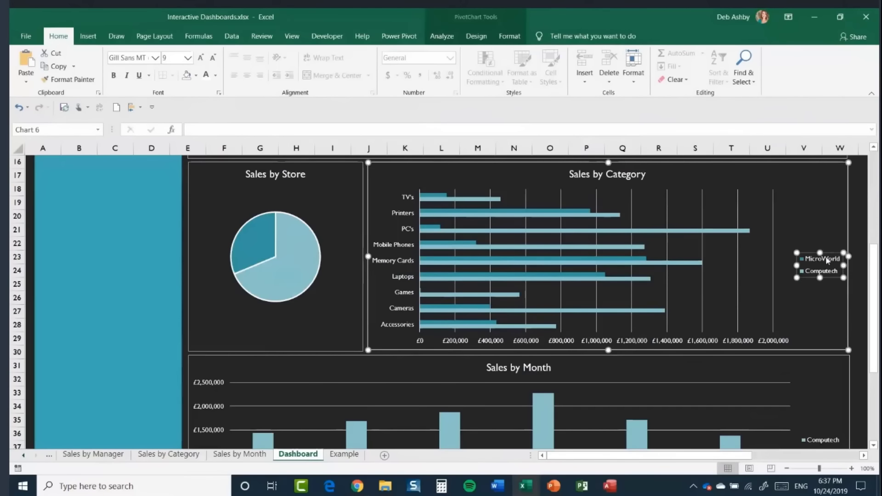
key(Delete)
Delete the legend from the Sales by Month chart.
scroll(567, 281, down, 3)
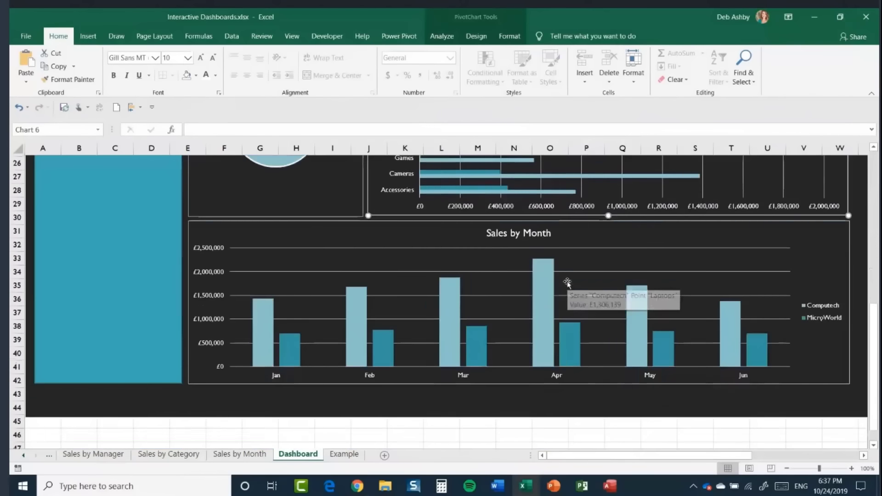
scroll(568, 282, down, 2)
scroll(828, 320, up, 2)
click(828, 322)
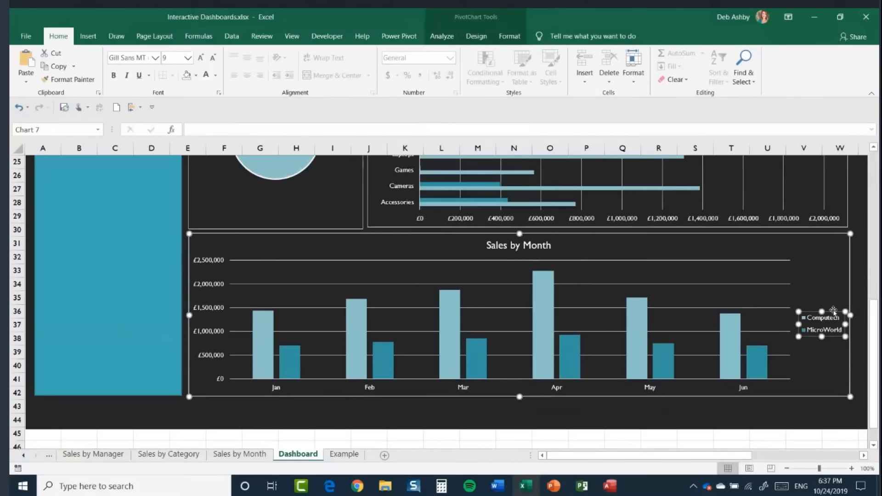
key(Delete)
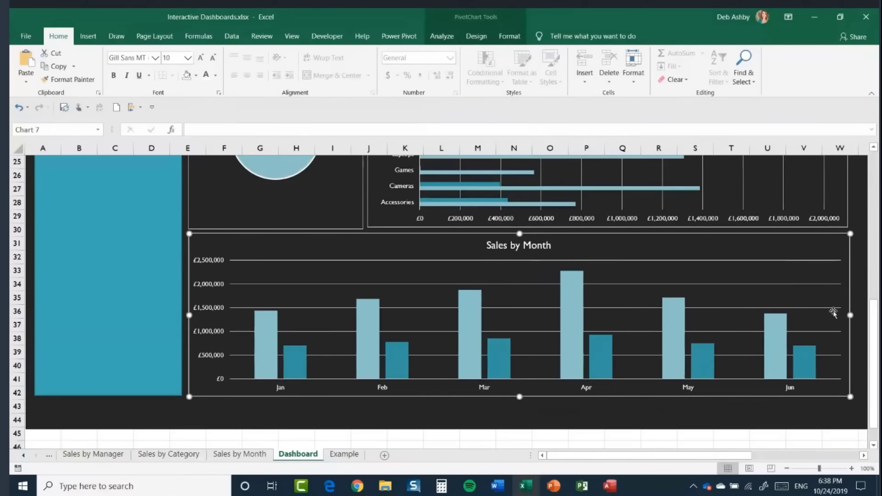
Draw a rectangle about 0.26" by 1.13" above the Sales by Manager chart, with the turquoise shape style and no outline.
scroll(828, 292, up, 8)
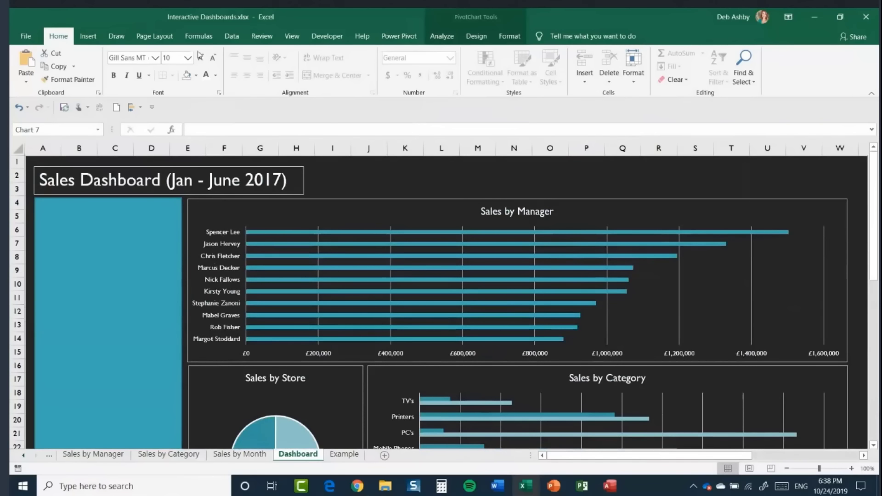
click(90, 37)
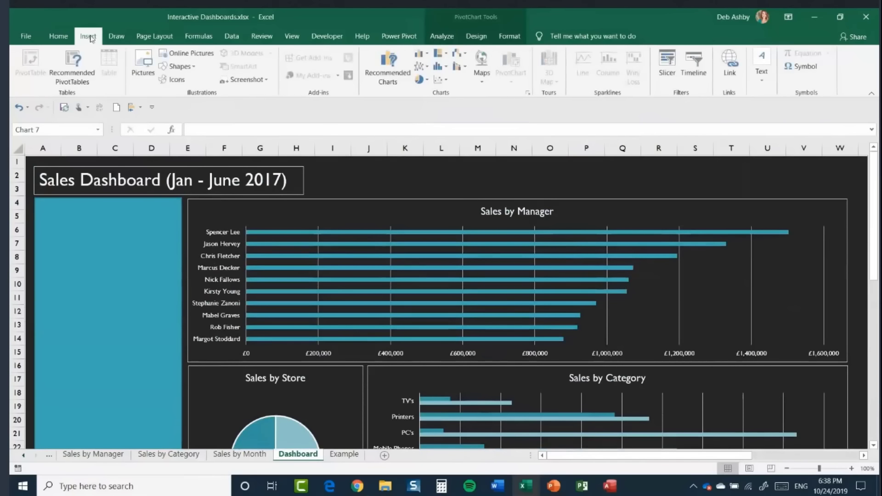
click(193, 68)
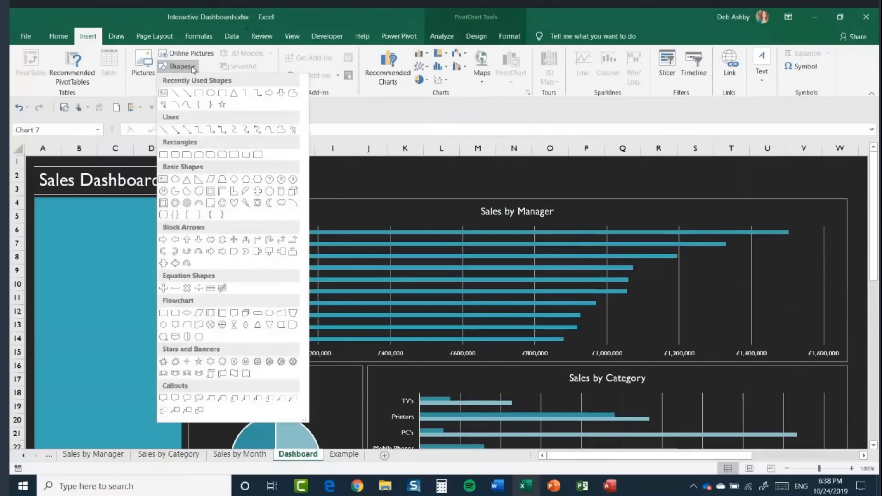
click(200, 95)
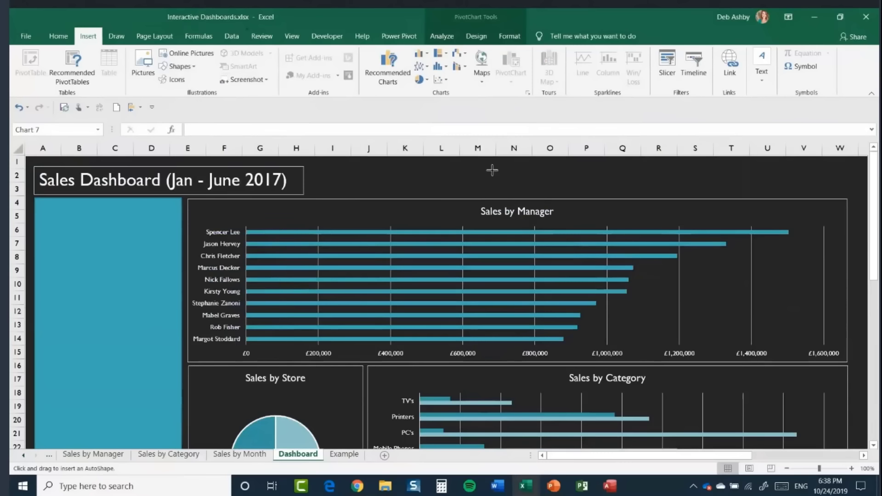
drag(492, 171, 554, 185)
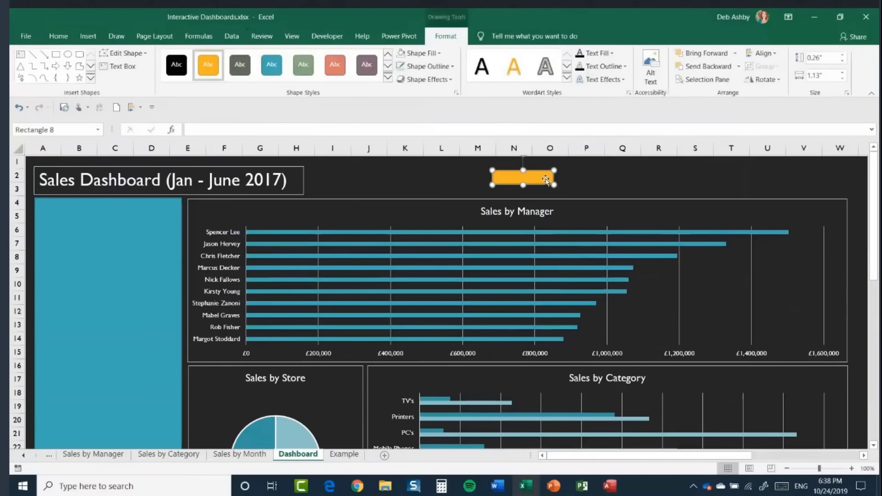
click(273, 67)
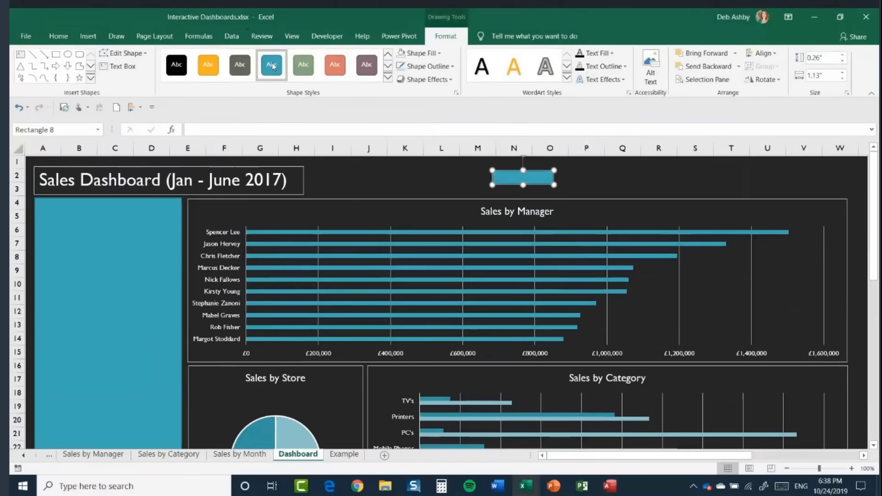
click(448, 67)
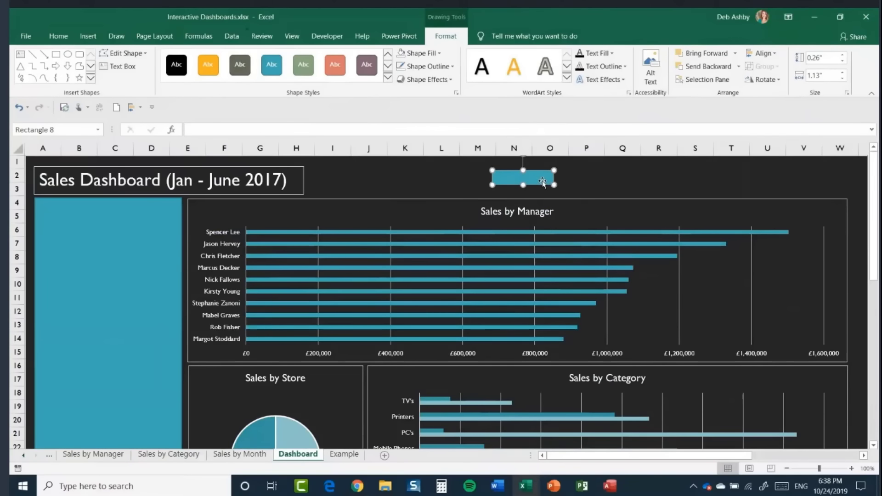
Duplicate the turquoise rectangle further along the same row, around columns R to S, and fill the copy with a lighter turquoise shade.
drag(533, 180, 695, 178)
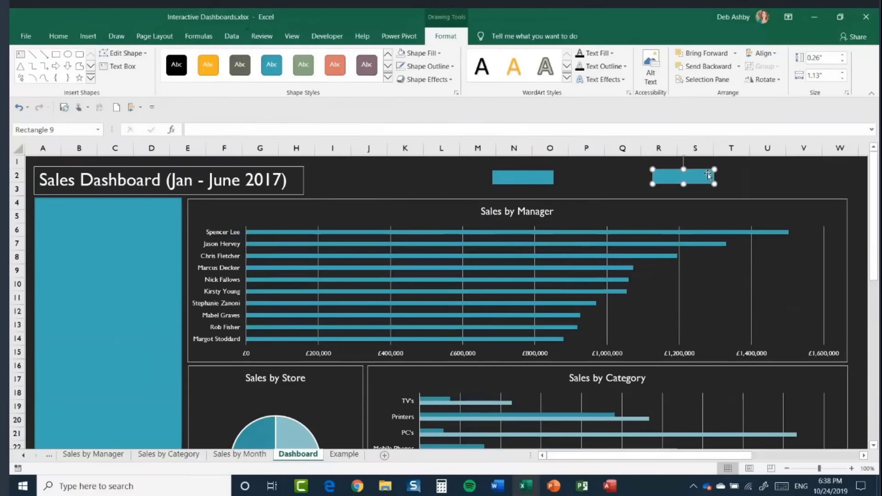
click(439, 55)
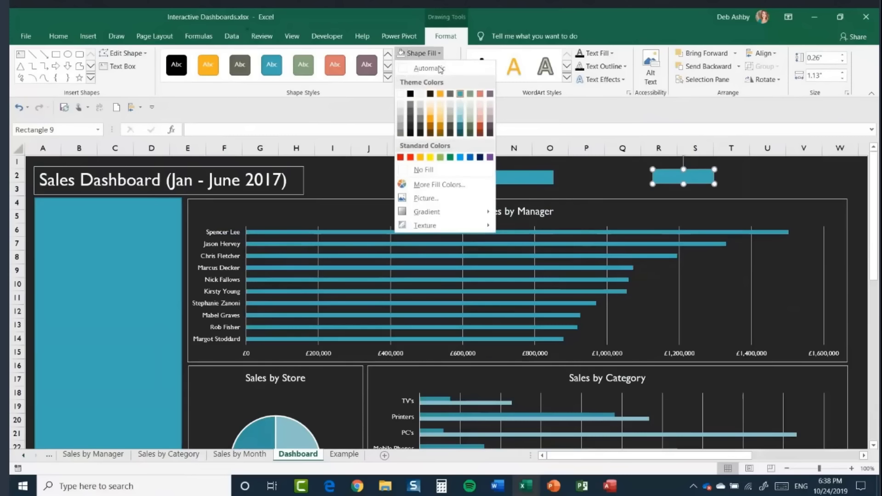
click(462, 114)
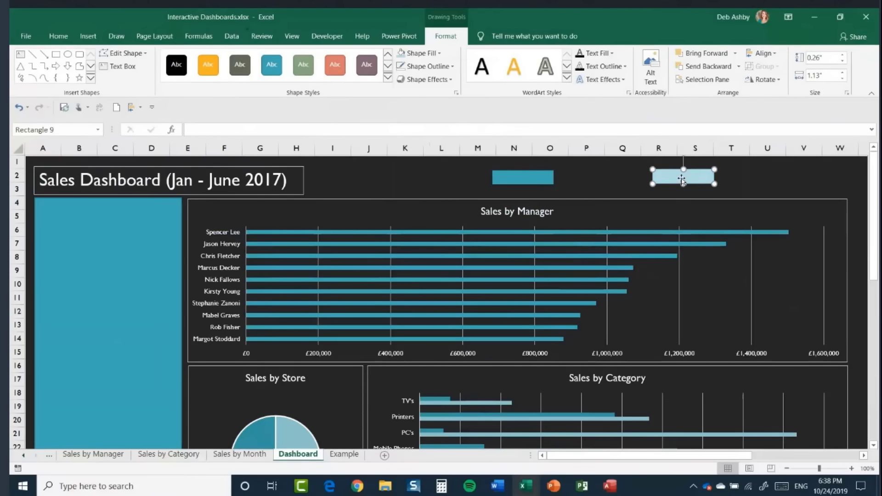
click(610, 192)
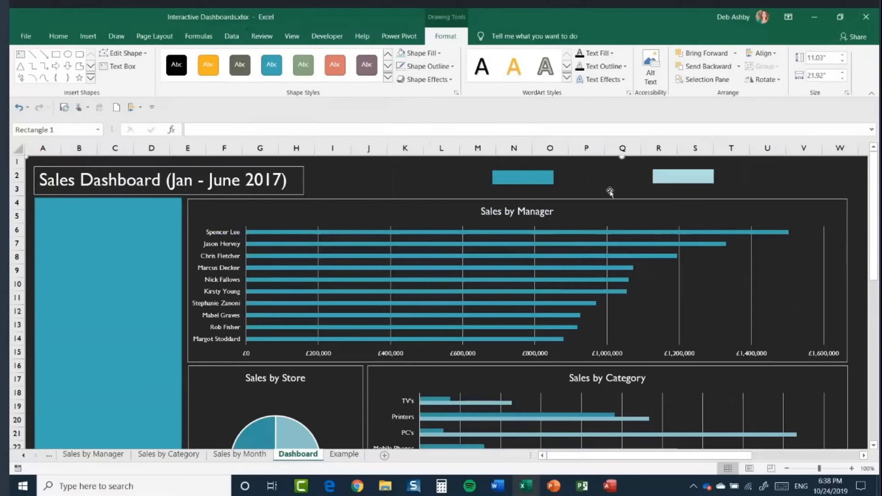
Insert a text box reading "Computech" beside the dark turquoise rectangle.
click(85, 38)
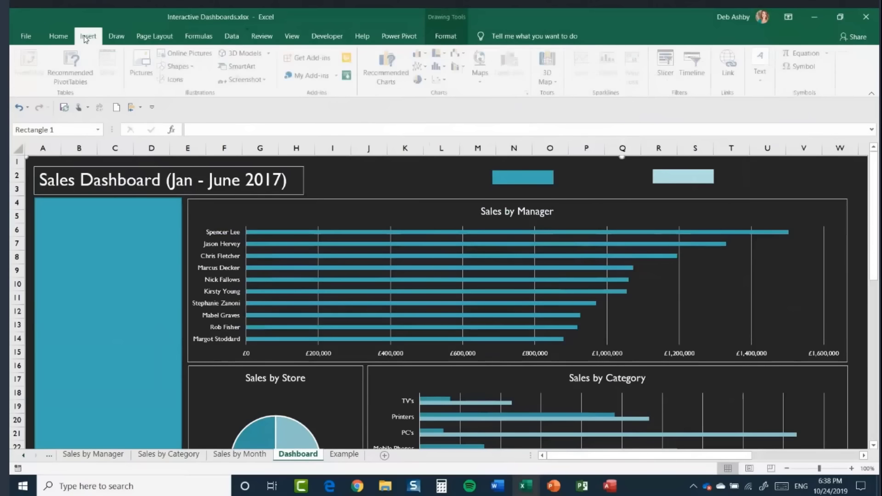
click(763, 79)
click(746, 117)
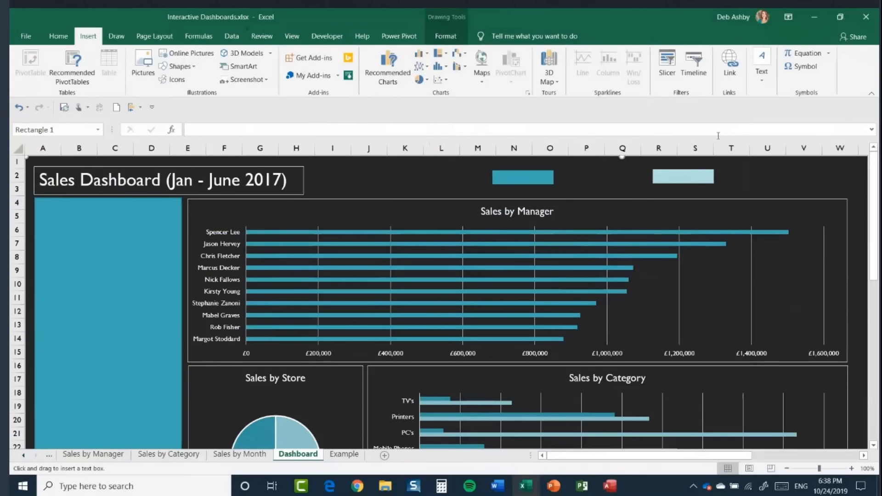
drag(563, 172, 628, 183)
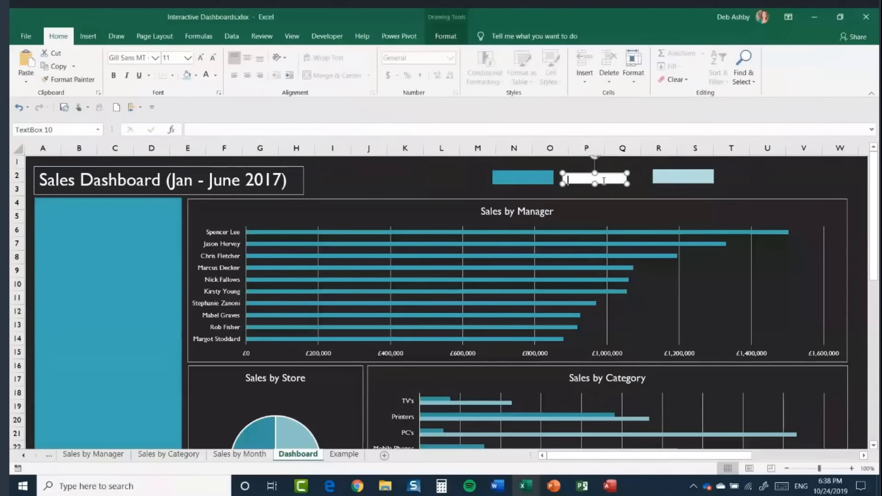
text(Mich)
key(BackSpace)
key(BackSpace)
key(BackSpace)
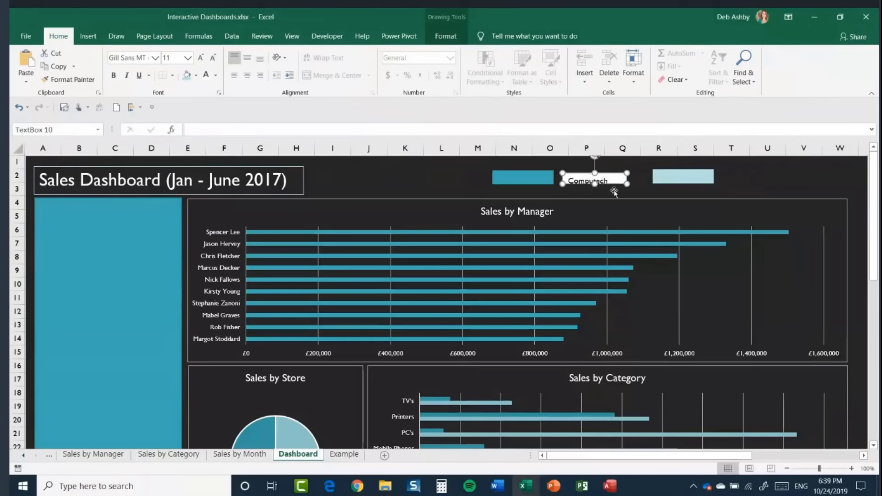
Duplicate the Computech text box and place the copy beside the light turquoise rectangle.
click(614, 190)
click(617, 181)
key(ctrl+d)
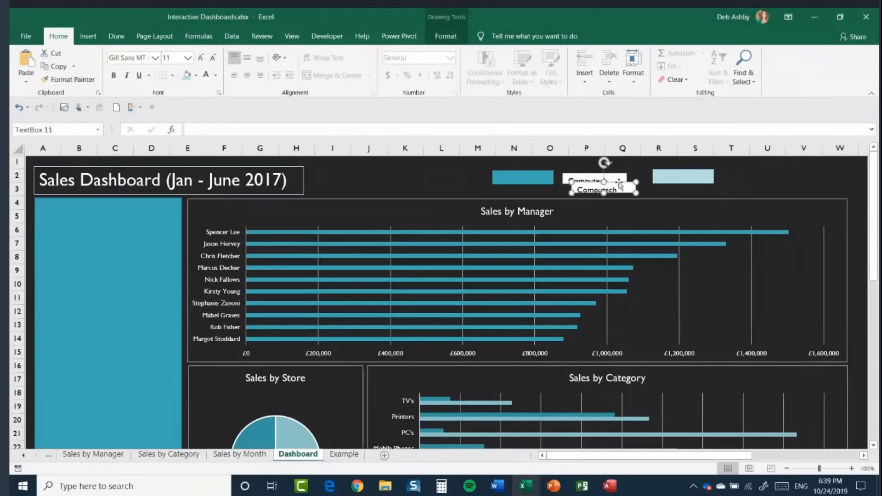
drag(623, 184, 728, 177)
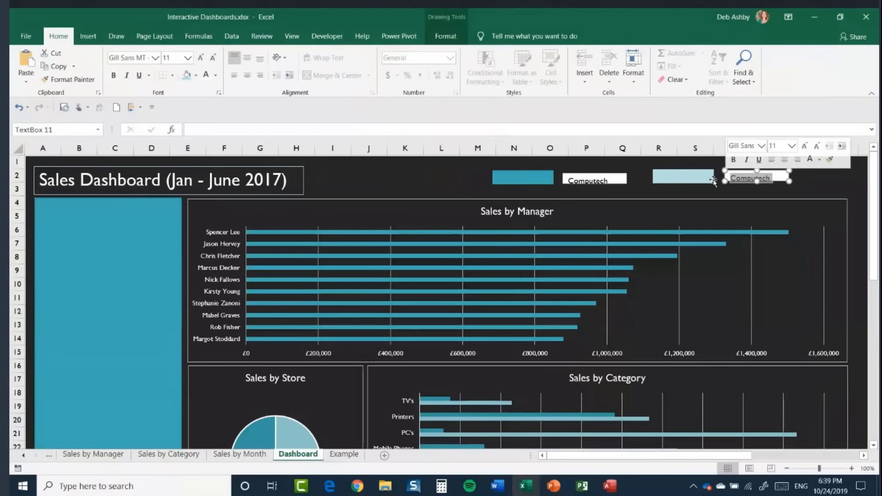
Change the copied text box's label to "MicroWorld" and make both text boxes tall enough for their text.
text(Micro)
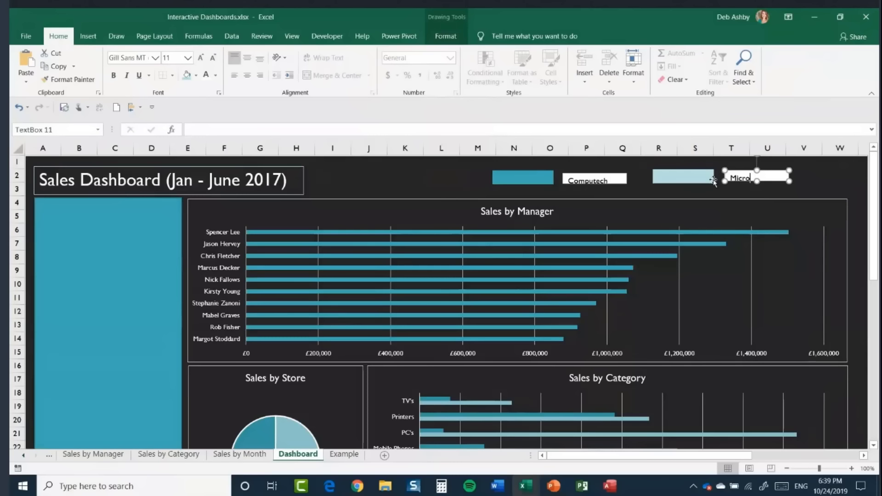
text(World)
click(757, 183)
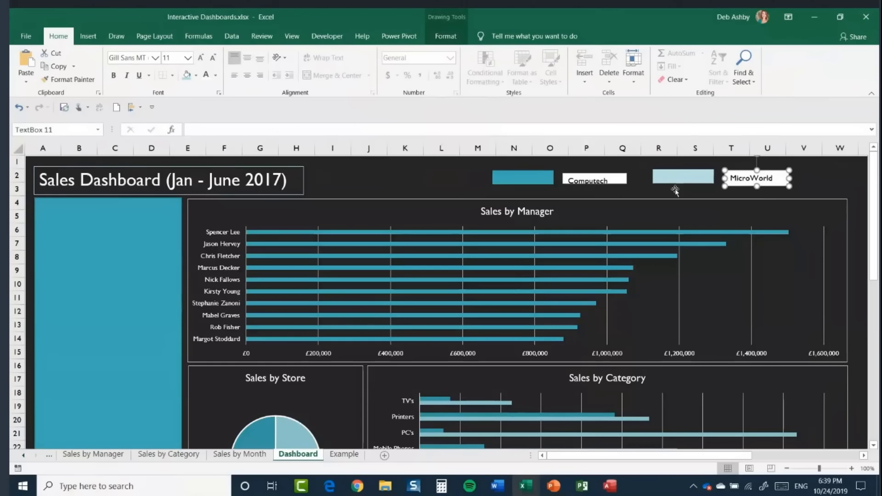
click(617, 182)
drag(596, 184, 597, 186)
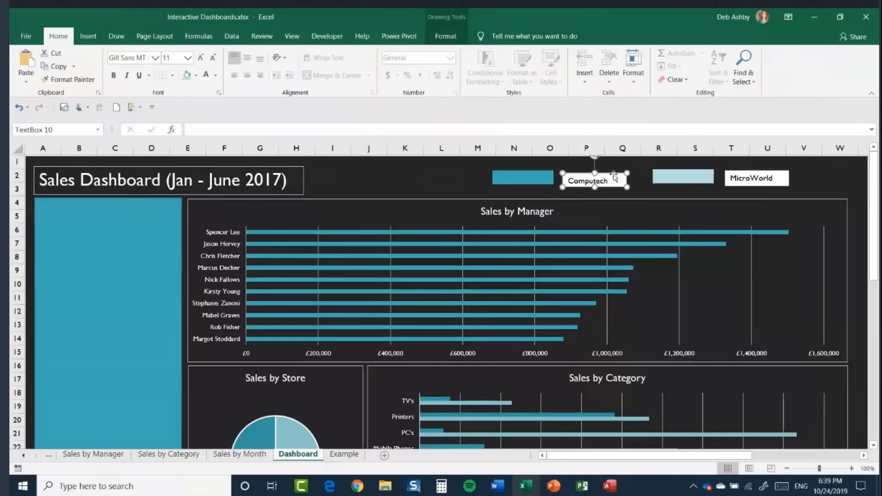
Set the Computech text box to No Fill and make its text white.
click(449, 36)
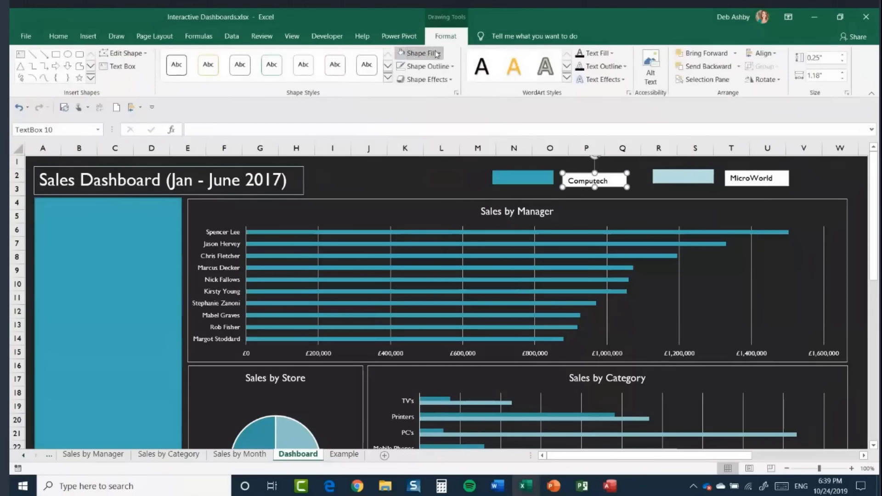
click(421, 53)
click(416, 170)
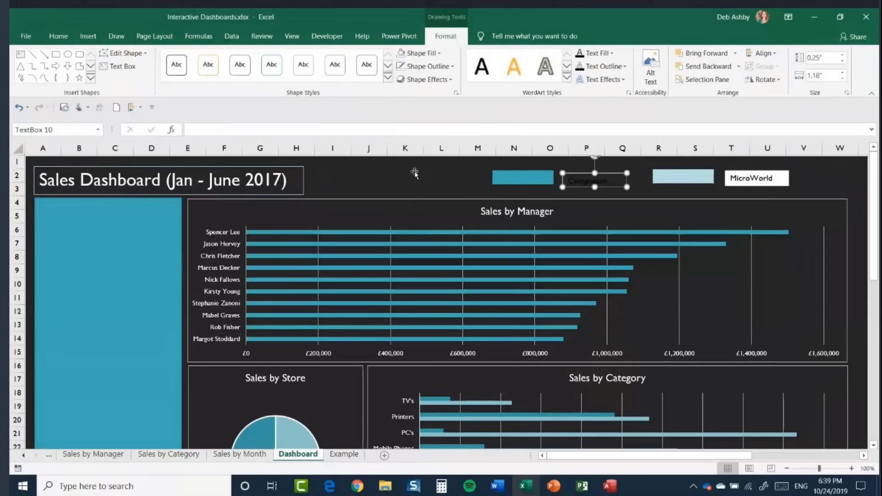
click(58, 35)
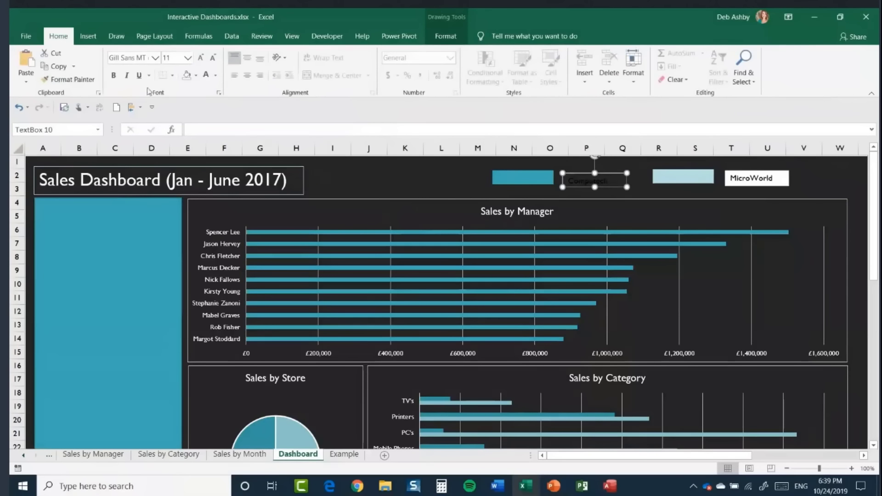
click(205, 77)
Set the MicroWorld text box to No Fill and make its text white.
click(774, 179)
click(444, 35)
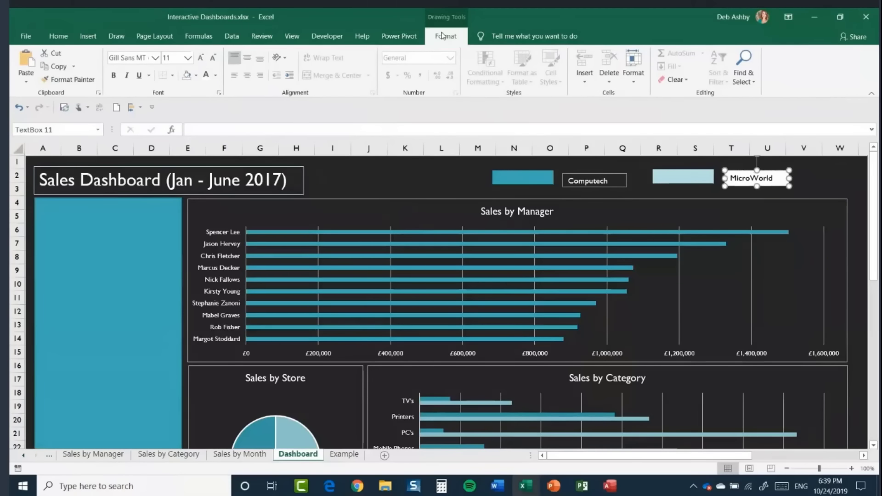
click(452, 66)
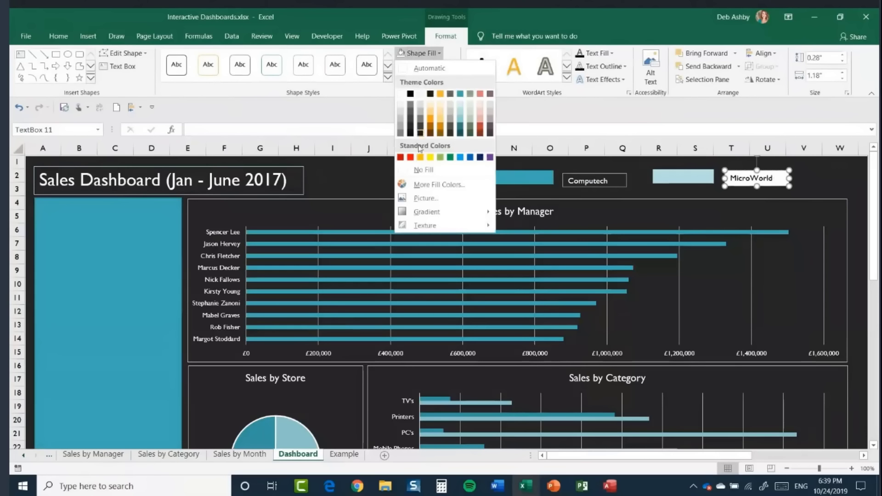
click(412, 171)
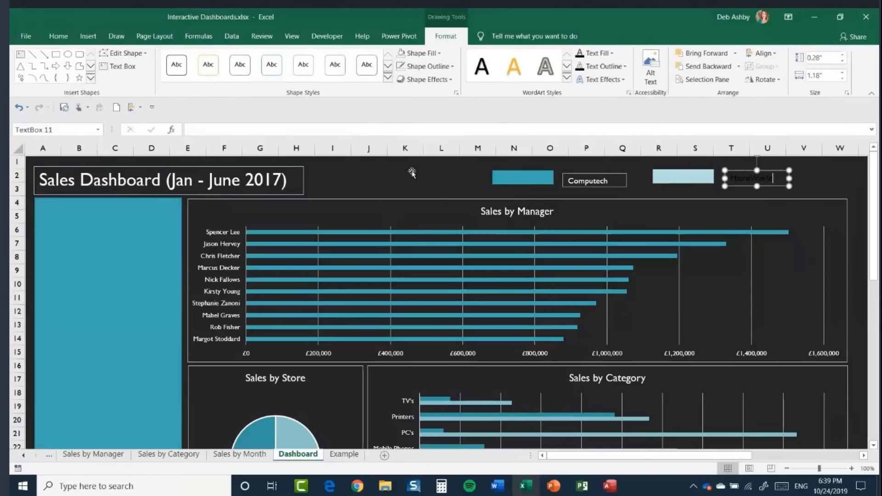
click(62, 35)
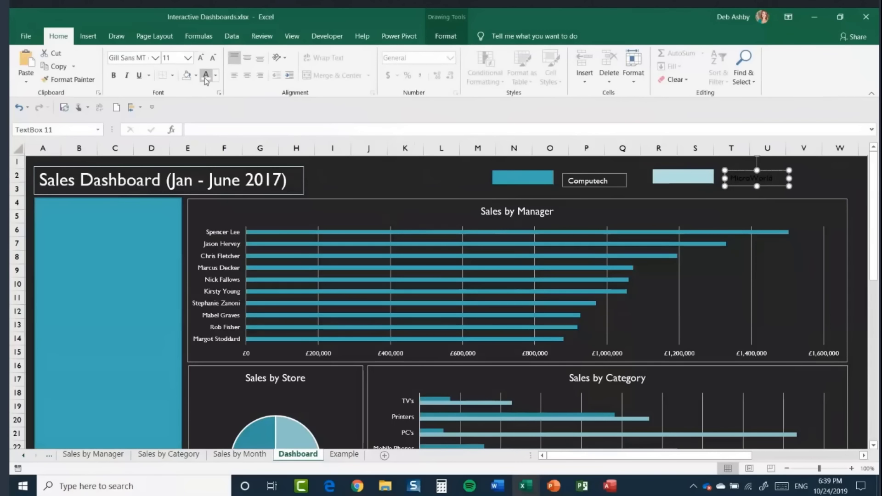
double_click(777, 179)
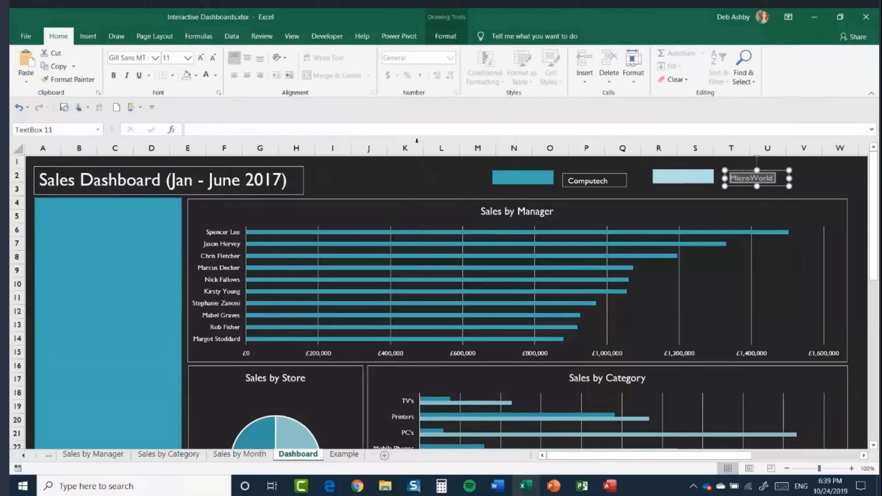
Remove the outlines from the Computech and MicroWorld text boxes.
click(586, 174)
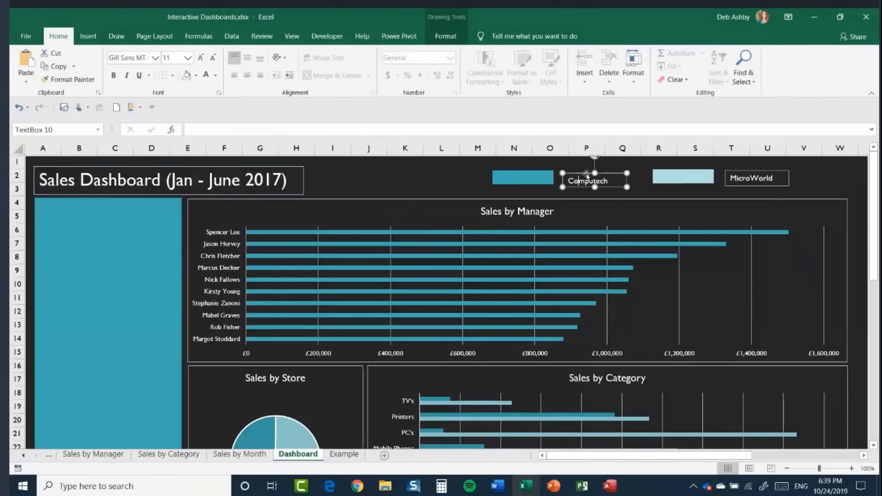
click(446, 39)
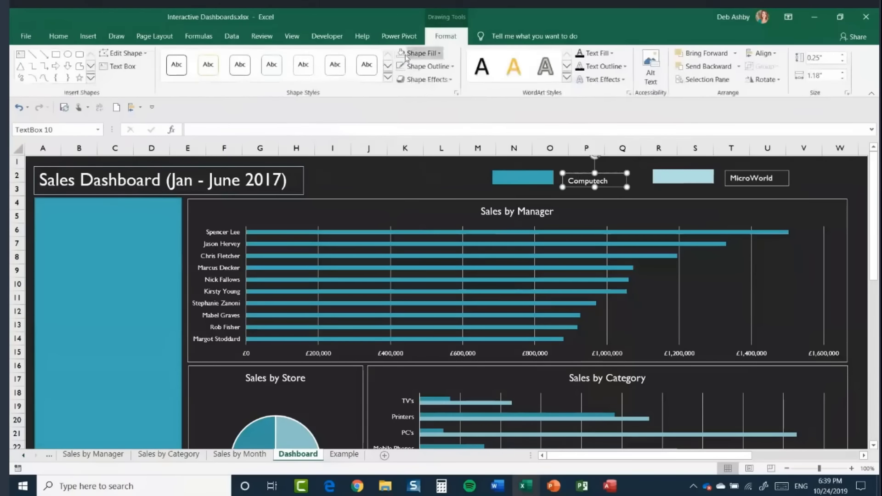
click(427, 67)
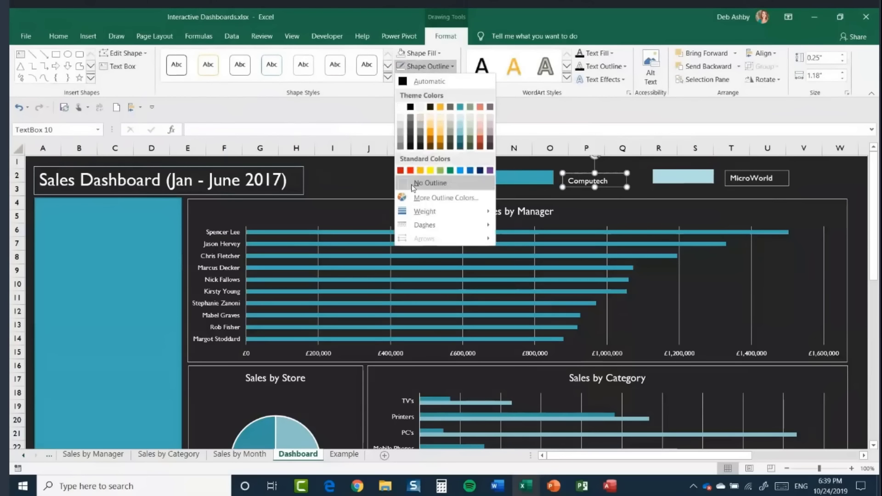
click(429, 182)
click(768, 173)
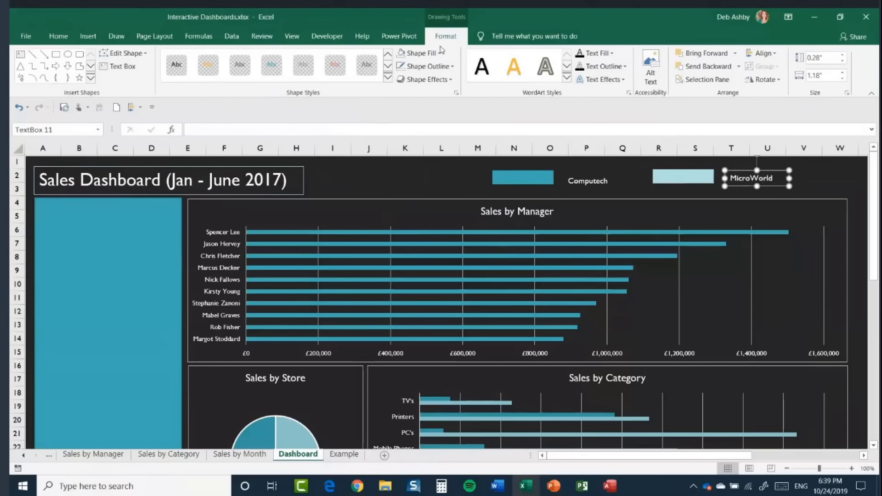
click(427, 67)
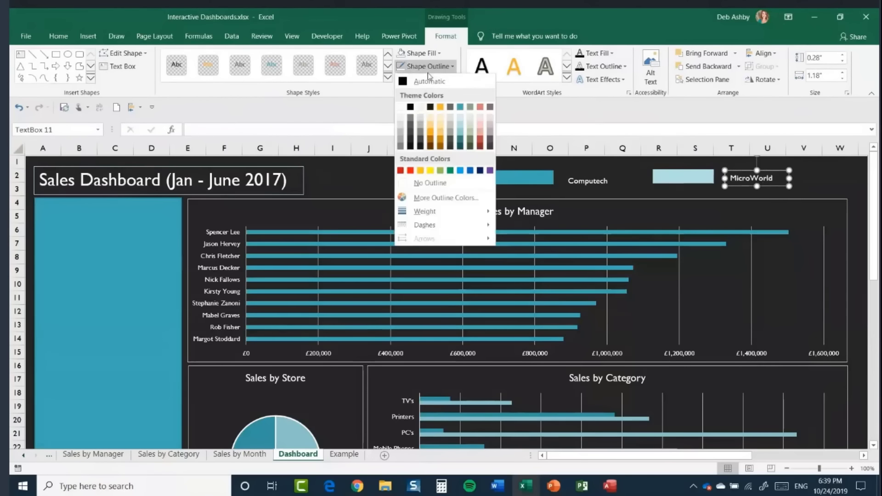
click(416, 184)
Move the Computech and MicroWorld labels closer to their rectangles and level them with the colour swatches.
click(596, 183)
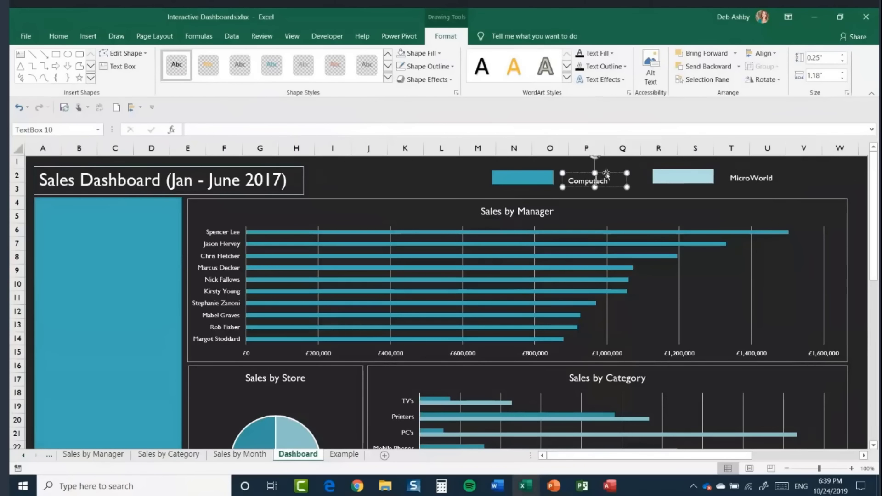
drag(607, 174, 602, 172)
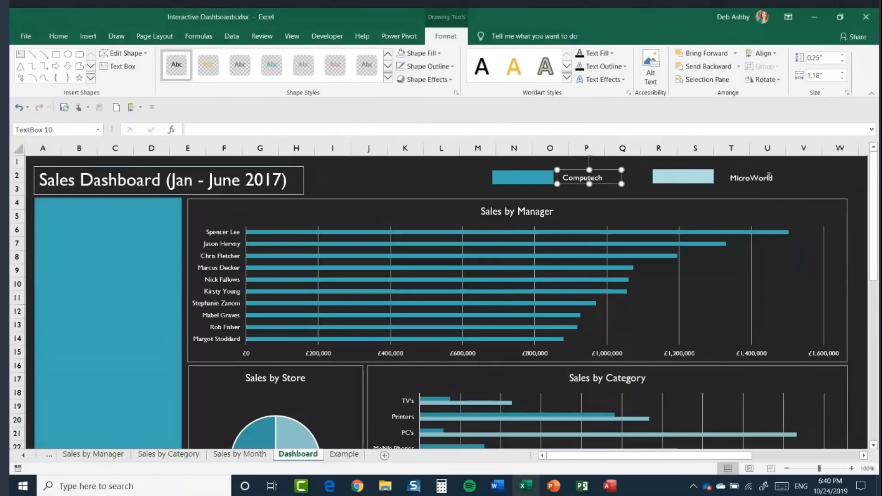
click(772, 171)
drag(771, 171, 762, 170)
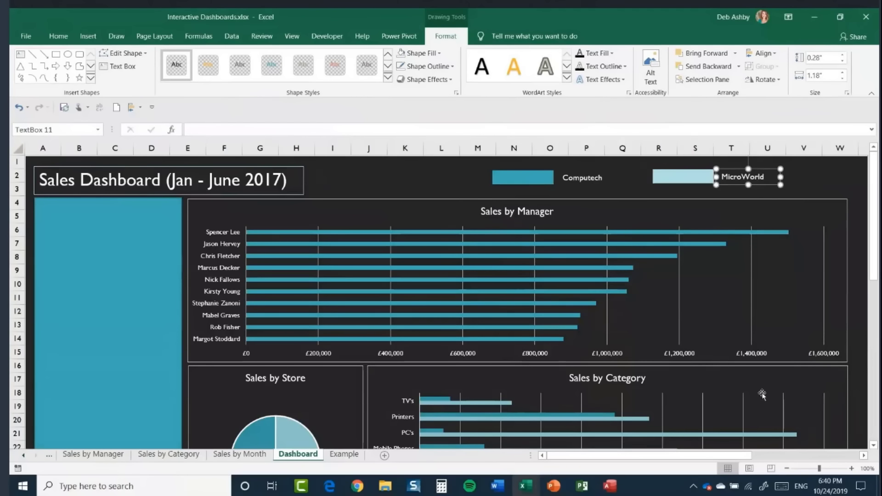
scroll(759, 304, down, 4)
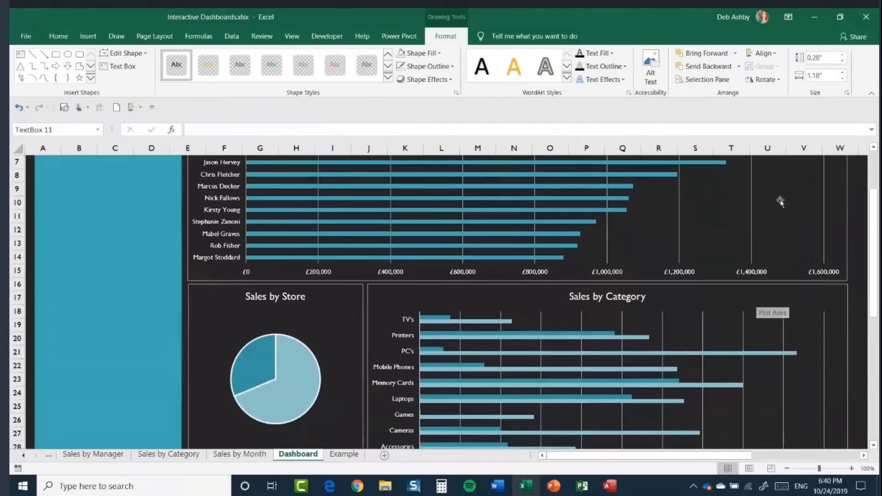
scroll(645, 338, up, 2)
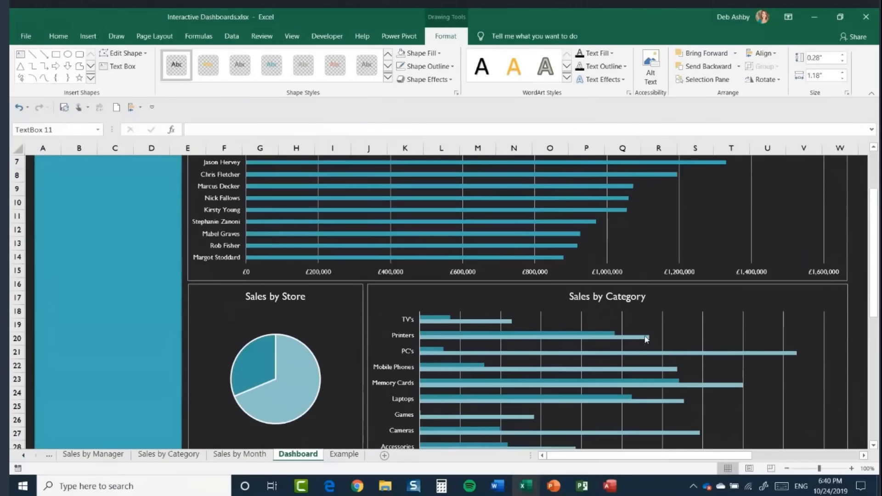
scroll(644, 338, down, 4)
scroll(645, 338, down, 3)
scroll(645, 338, up, 9)
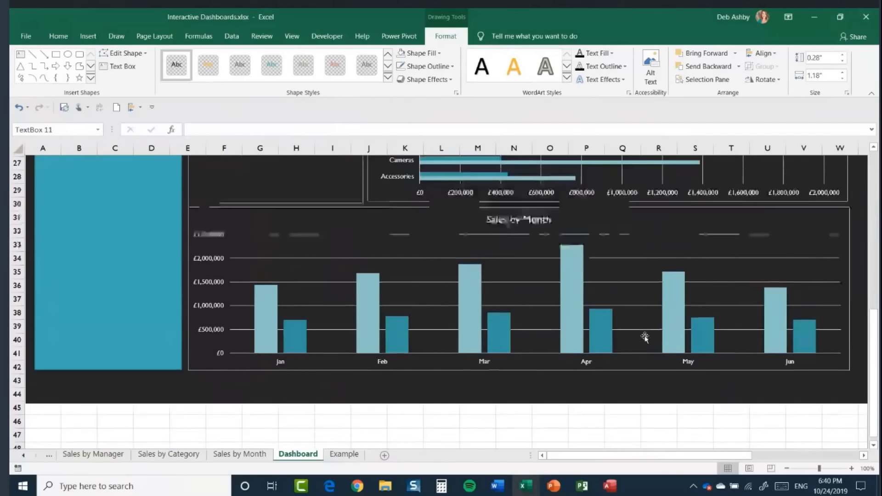
click(831, 182)
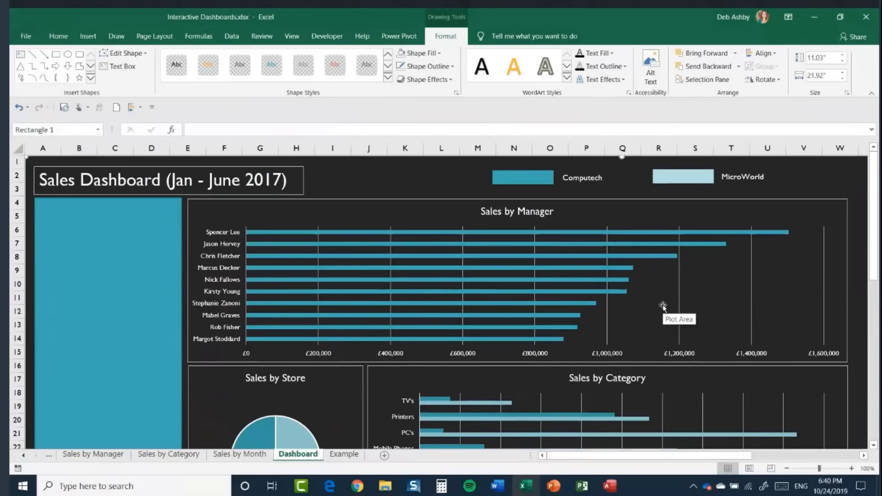
click(95, 38)
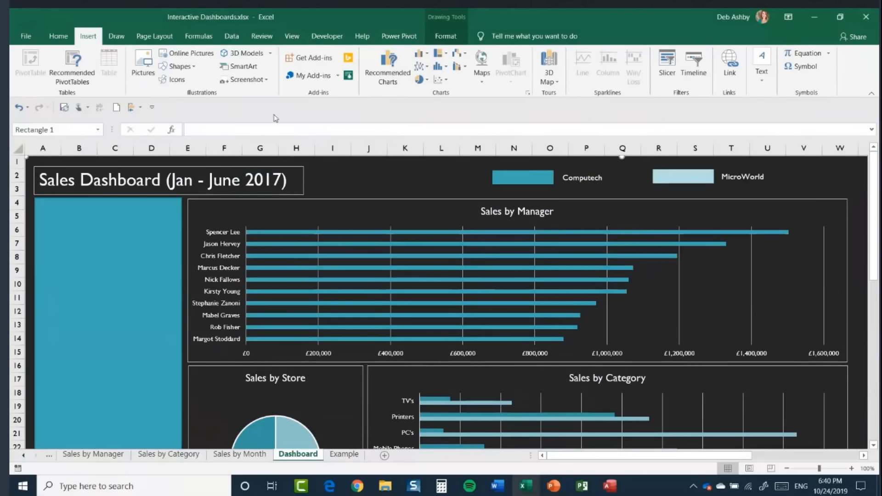
click(176, 81)
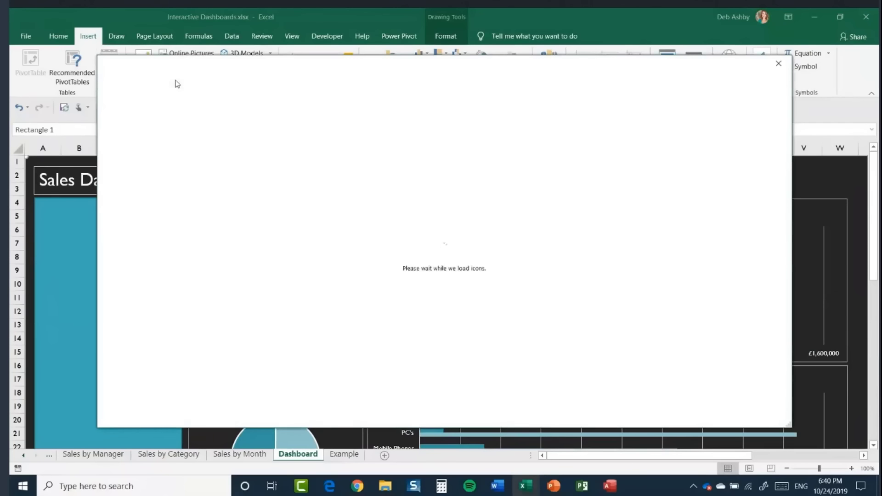
click(779, 64)
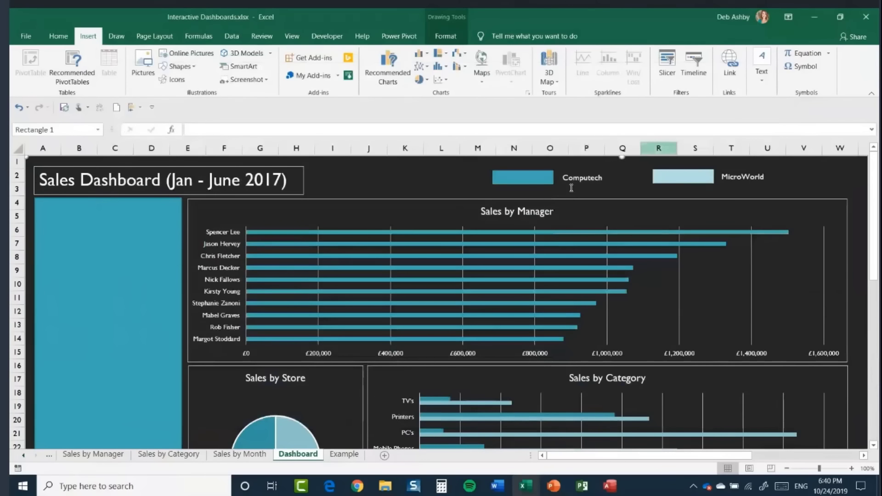
Insert the icon of a person with a lab flask from the Occupations category into the Sales by Manager chart.
click(444, 258)
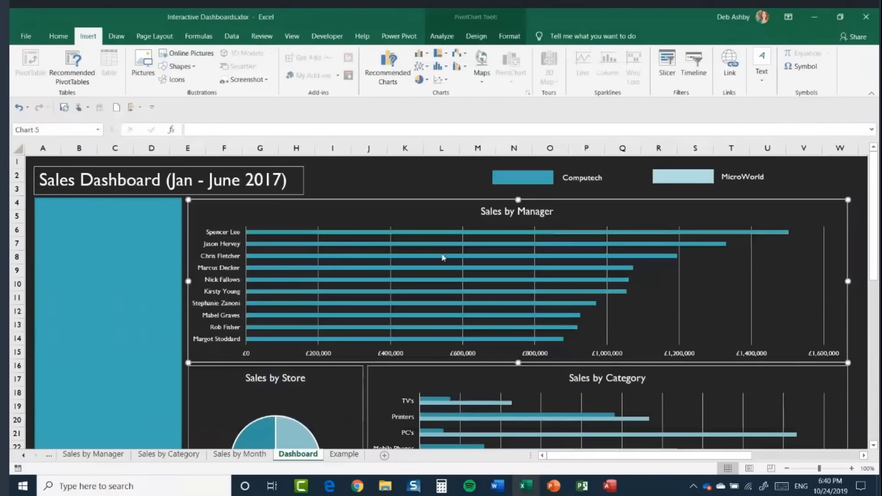
click(177, 82)
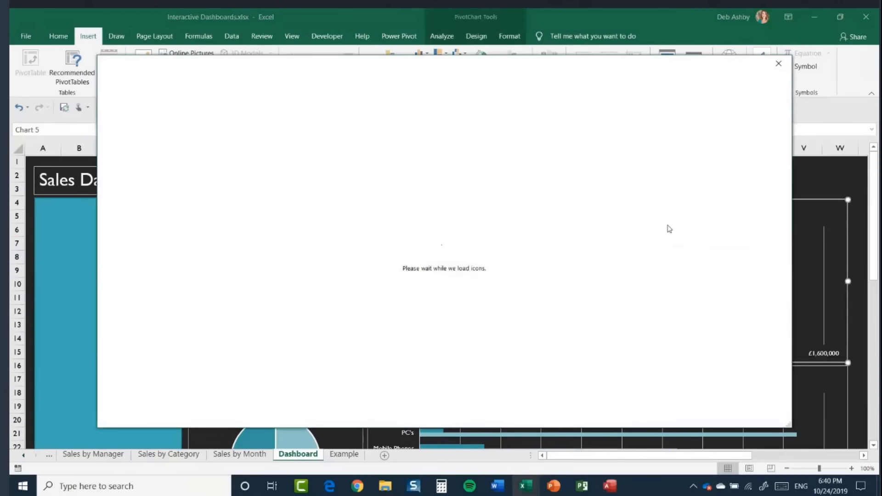
scroll(440, 232, down, 3)
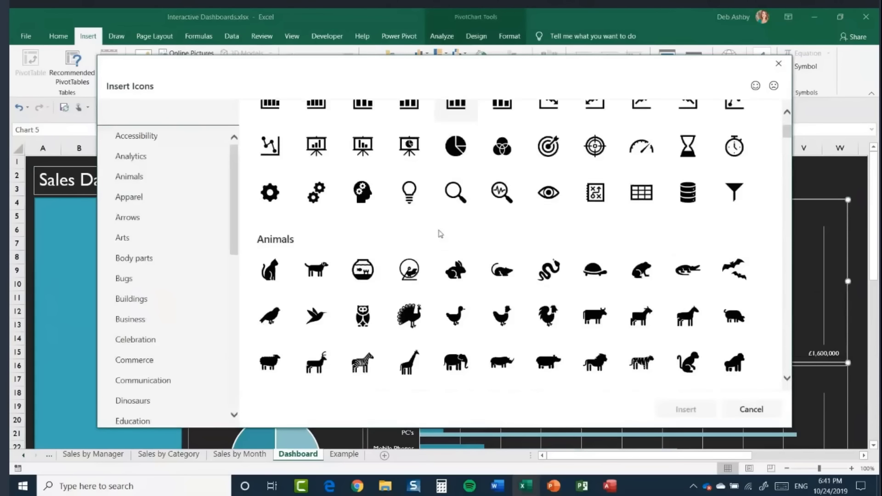
scroll(439, 232, up, 3)
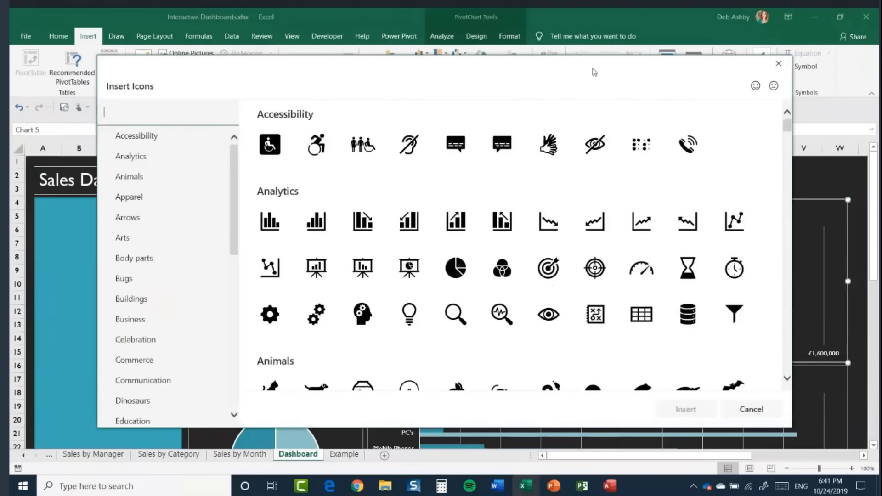
mouse_move(595, 72)
mouse_down()
mouse_move(561, 118)
mouse_move(552, 170)
mouse_move(557, 237)
mouse_move(599, 231)
mouse_move(578, 64)
mouse_up()
scroll(545, 281, down, 20)
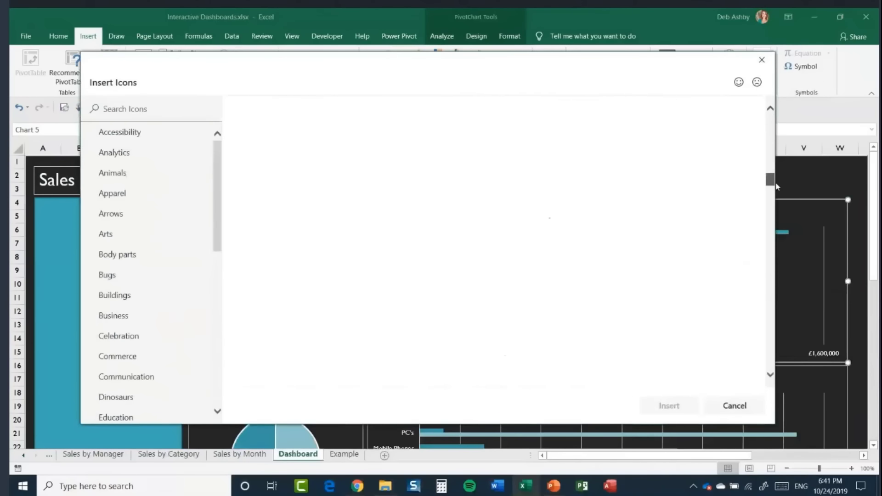
scroll(545, 282, down, 15)
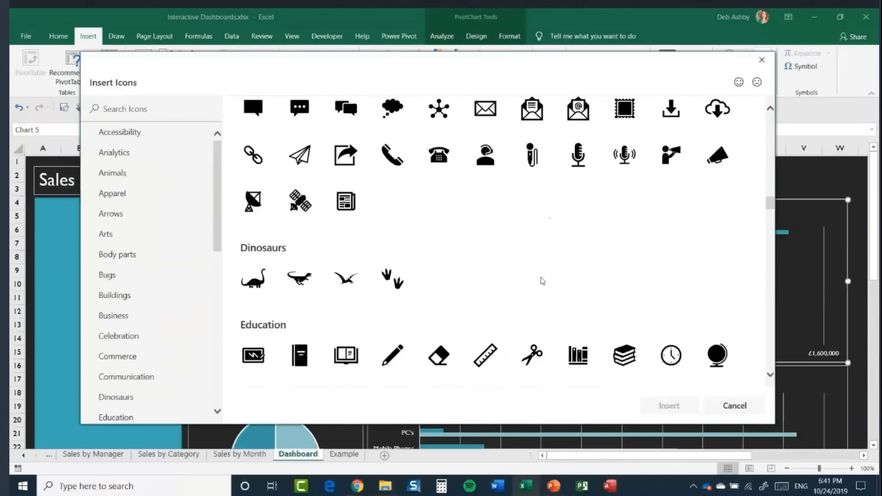
scroll(540, 281, down, 5)
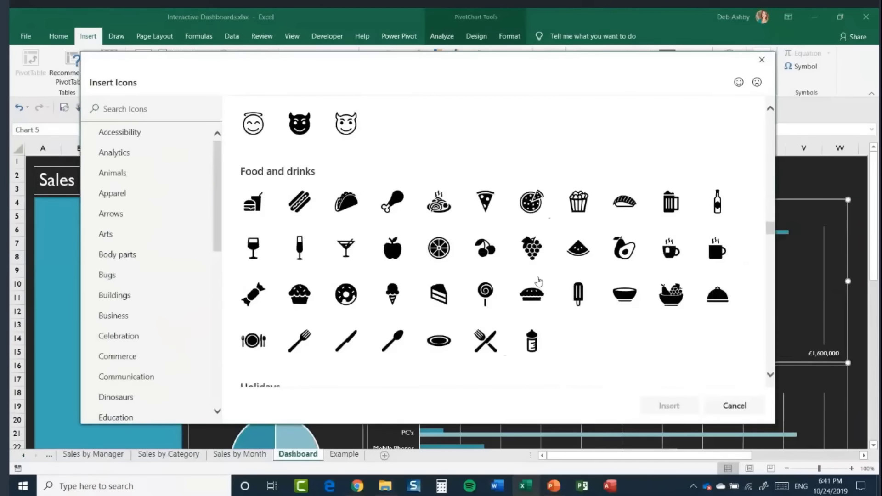
scroll(539, 282, down, 15)
scroll(537, 281, down, 10)
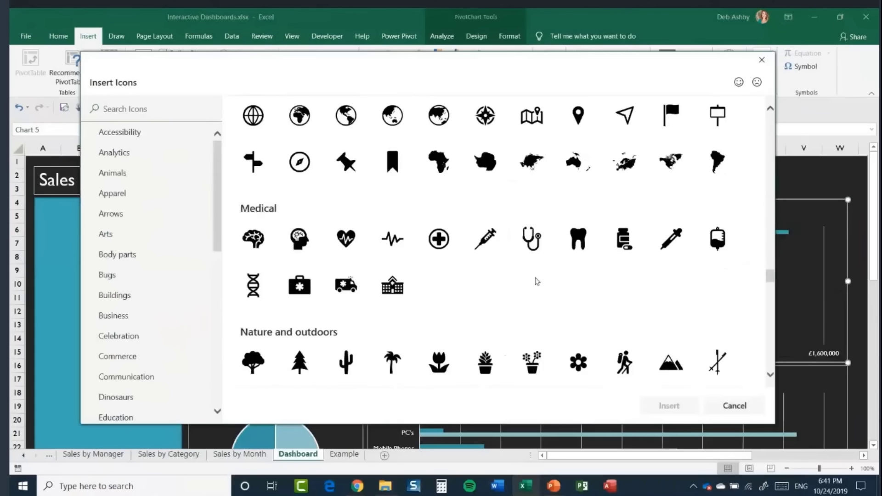
scroll(536, 281, down, 10)
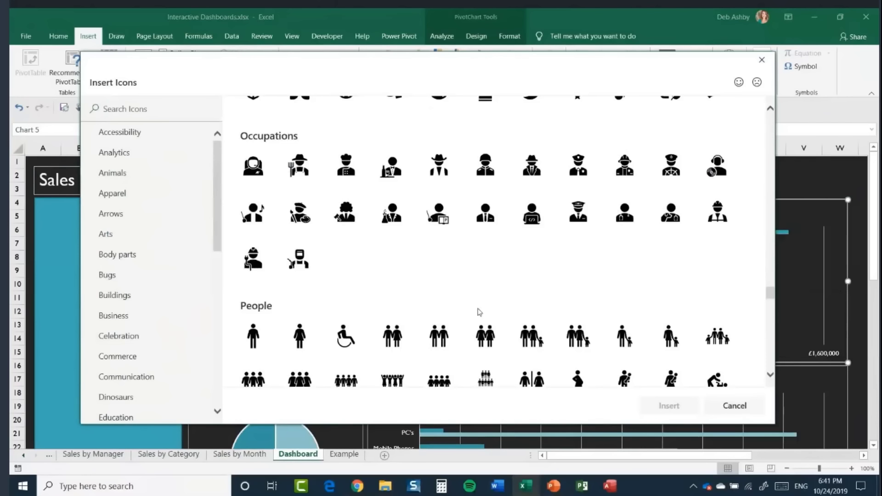
click(400, 211)
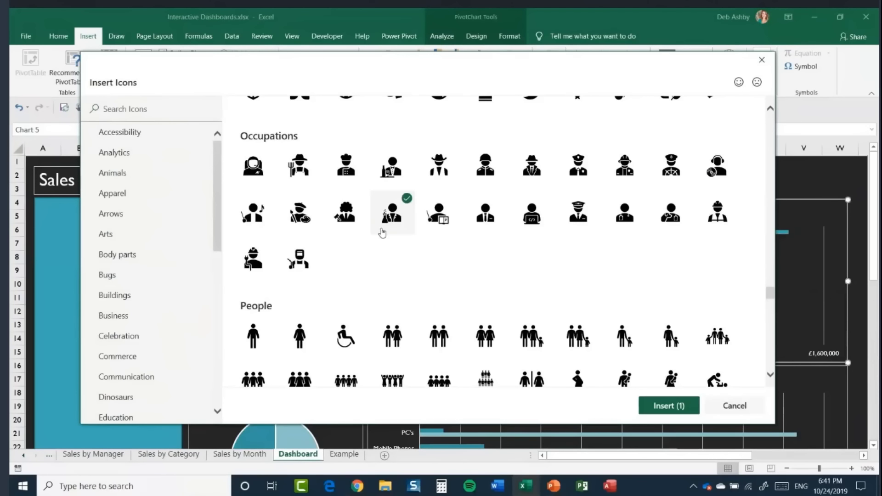
click(668, 412)
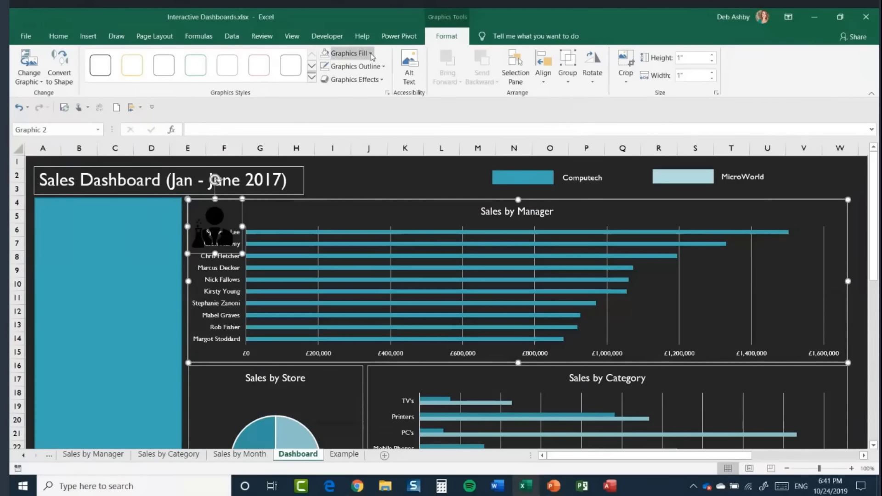
Fill the icon white, shrink it to about 0.44" square and place it above the manager names in the Sales by Manager chart.
click(345, 53)
click(325, 95)
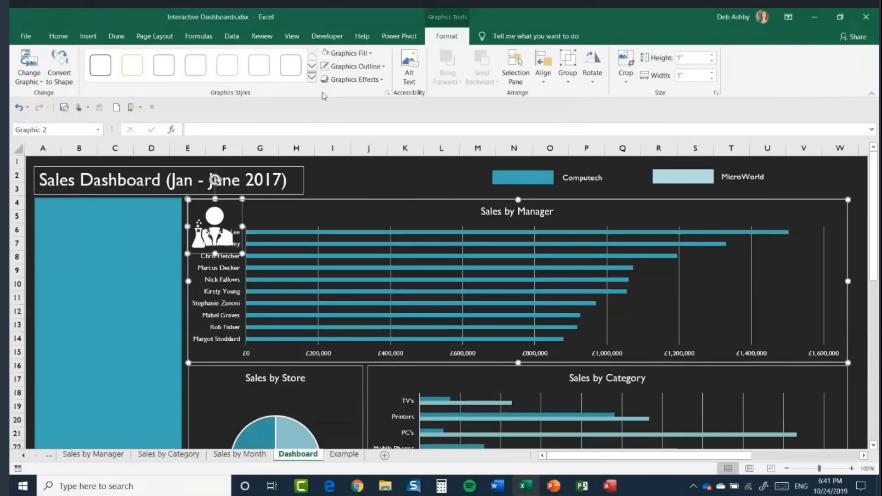
drag(241, 252, 221, 214)
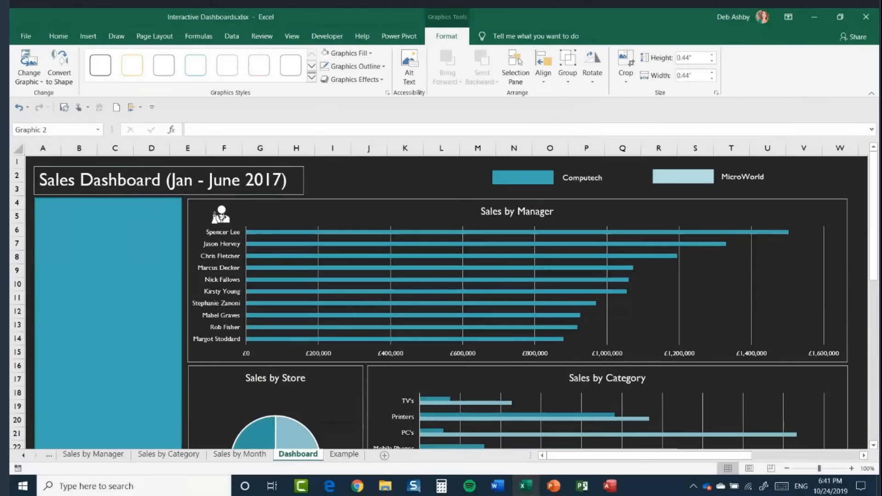
click(248, 221)
click(365, 179)
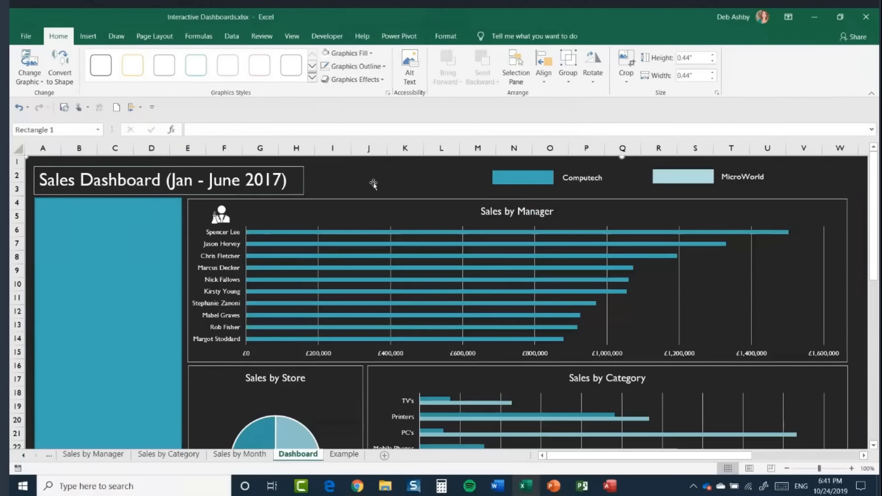
scroll(419, 243, down, 3)
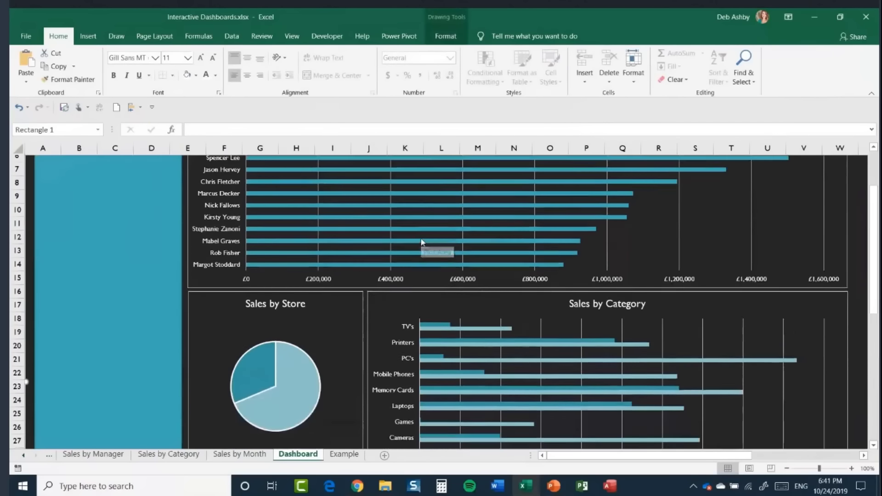
Add the jacket icon from the Apparel category to the Sales by Store chart, filled white and shrunk to about 0.6" square.
click(339, 279)
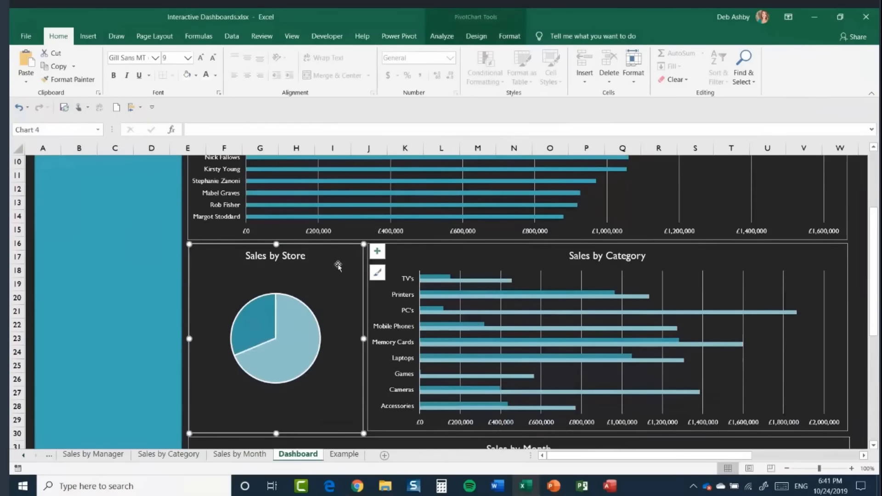
click(88, 36)
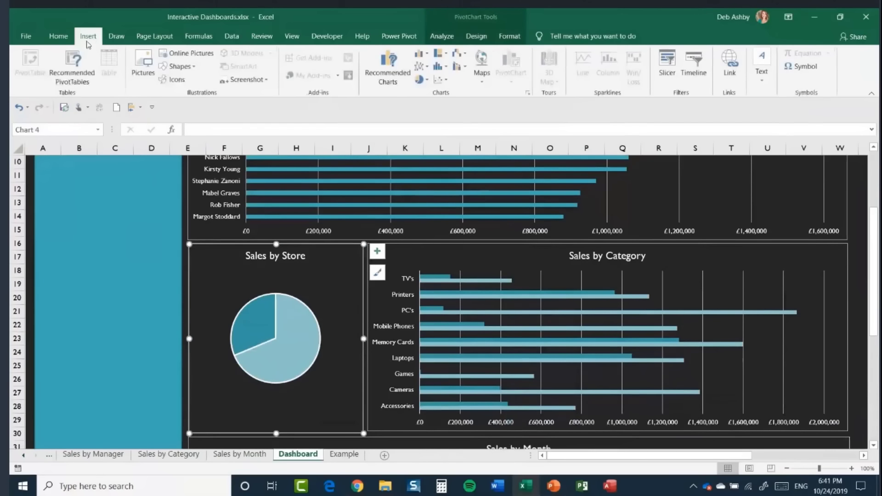
click(176, 80)
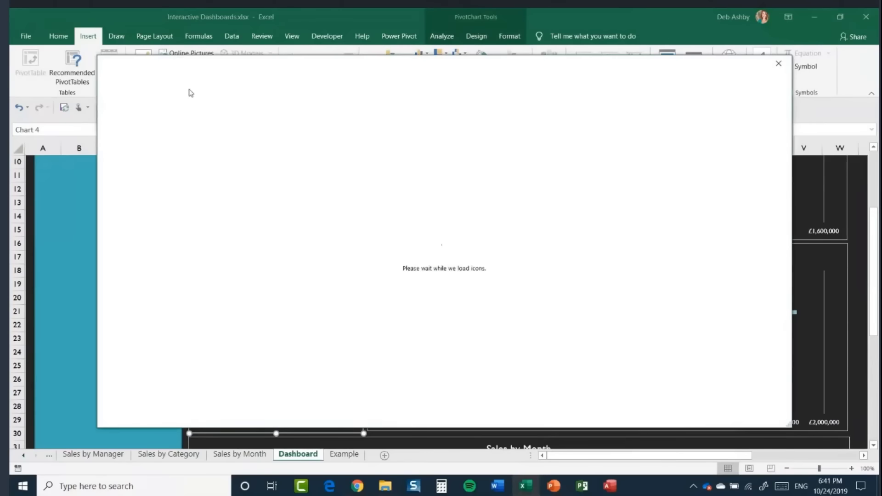
scroll(583, 205, down, 8)
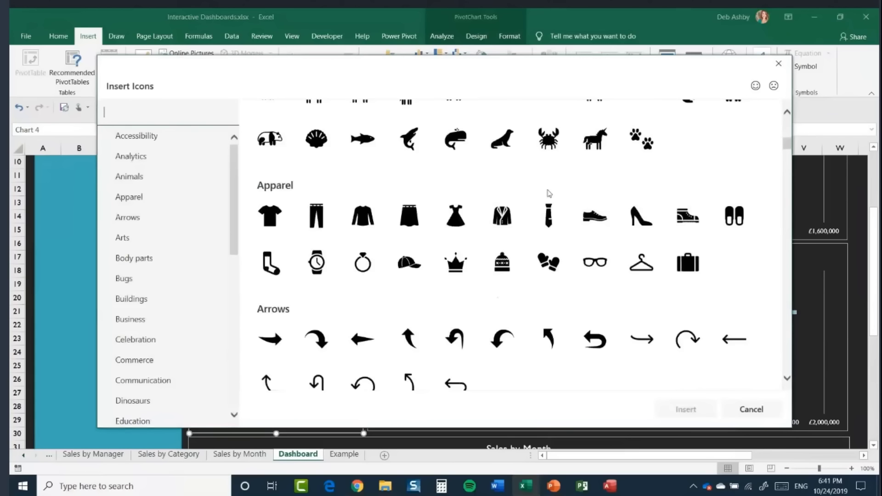
click(517, 205)
click(686, 409)
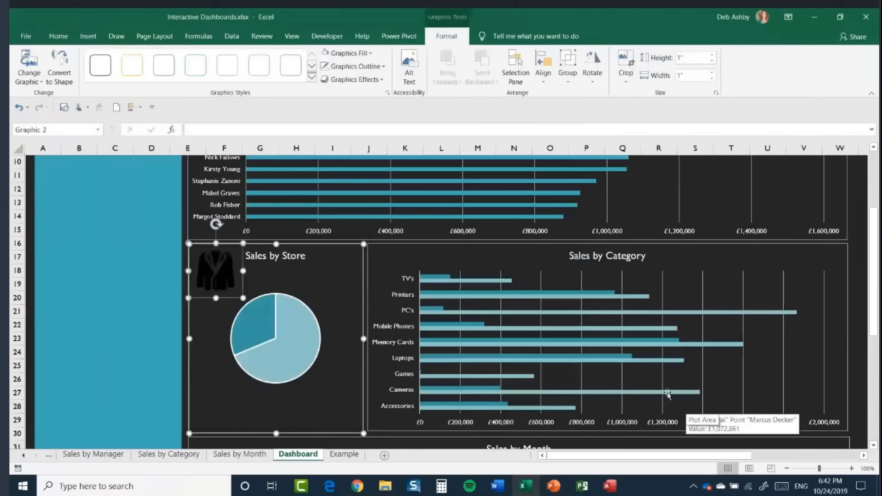
click(326, 52)
drag(243, 297, 222, 276)
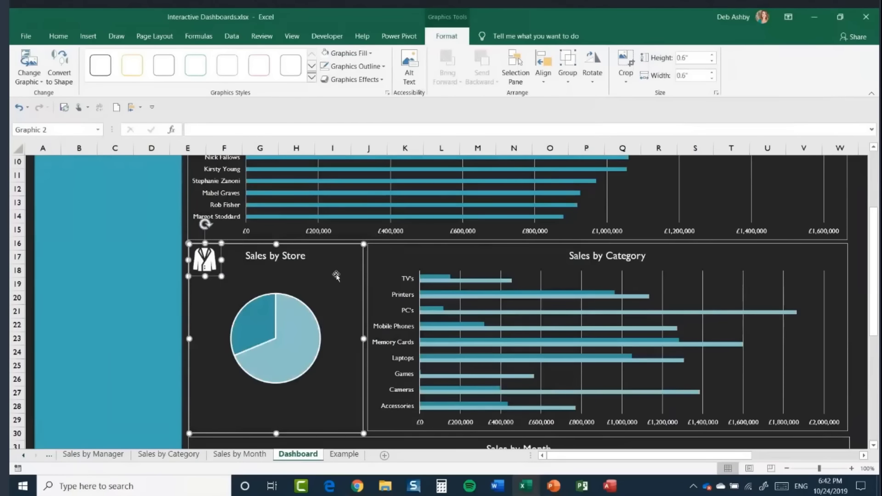
Add the rising line graph icon from the Analytics category to the Sales by Category chart's upper right corner, white and about 0.54" square.
click(691, 253)
click(88, 36)
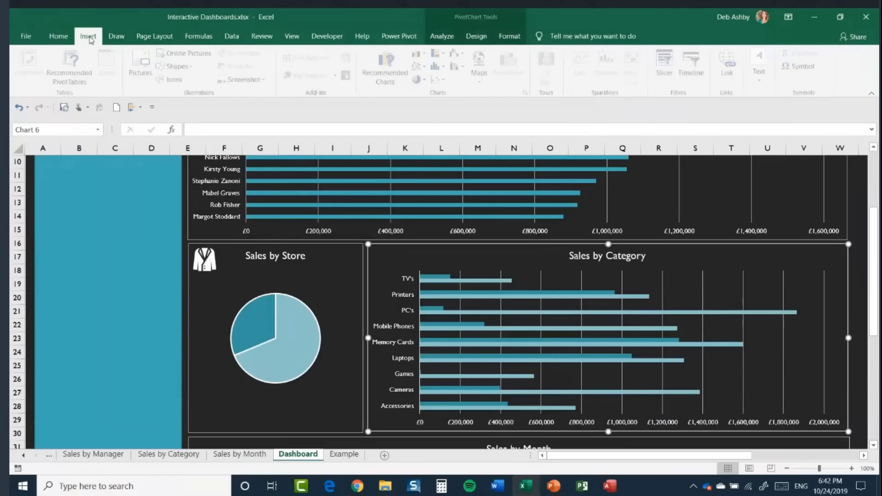
click(187, 82)
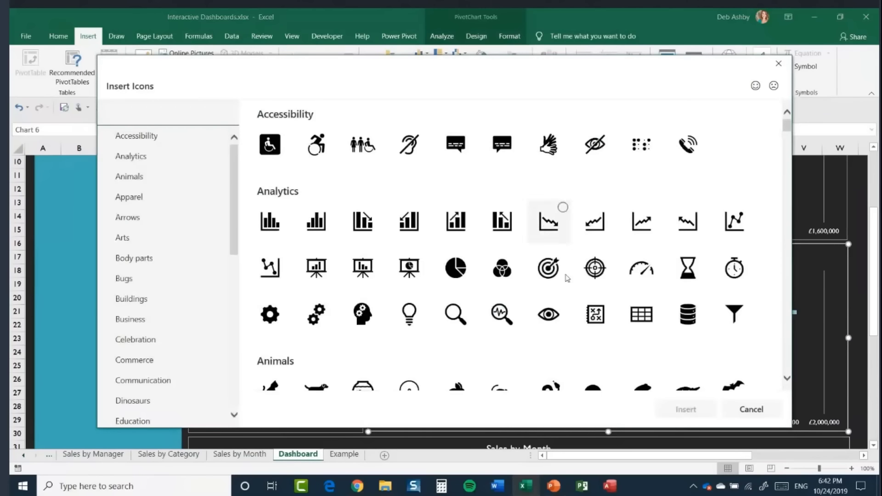
click(656, 211)
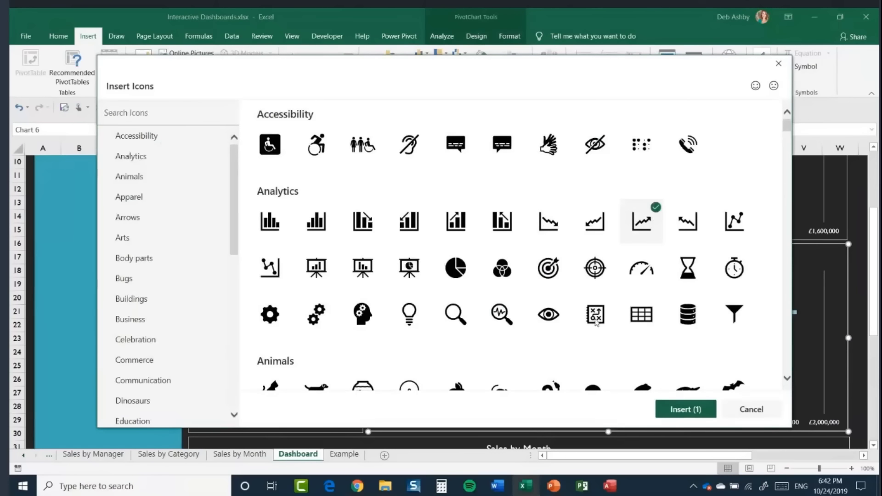
click(685, 409)
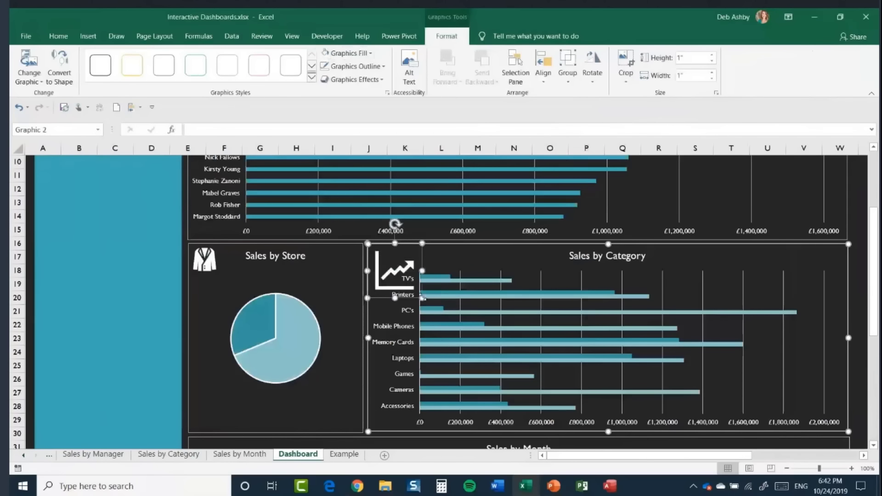
drag(422, 298, 833, 256)
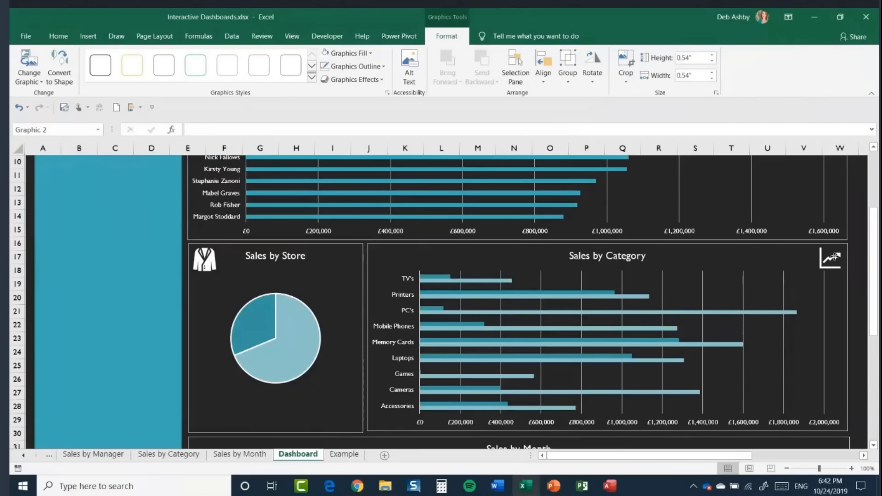
ctrl+click(780, 269)
click(854, 278)
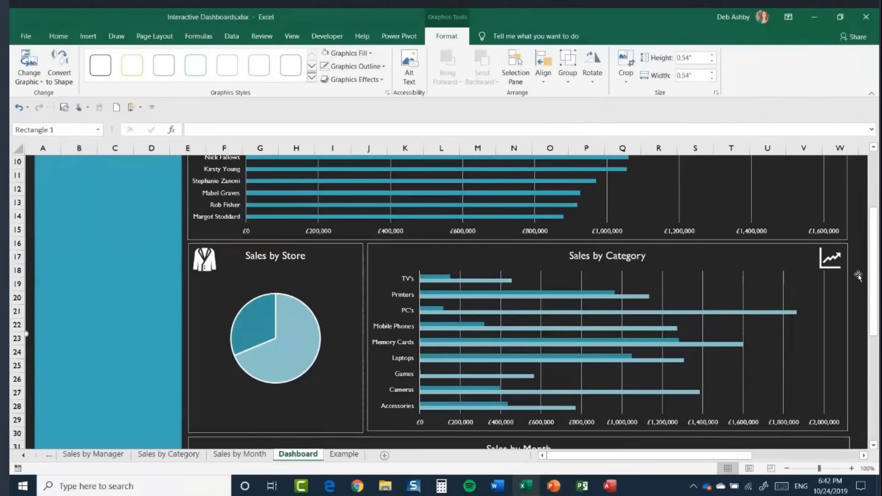
Review the decorated charts on the Dashboard sheet and compare the layout with the slicers on the Example sheet.
scroll(671, 309, up, 3)
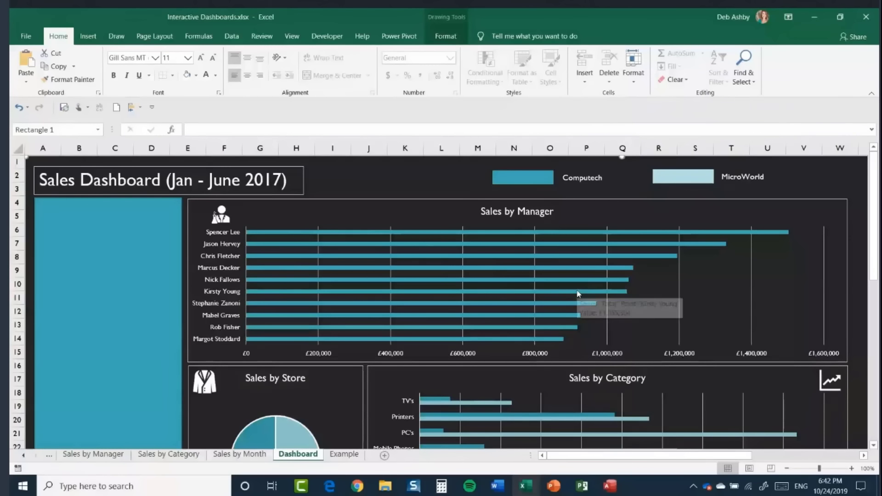
scroll(577, 293, down, 1)
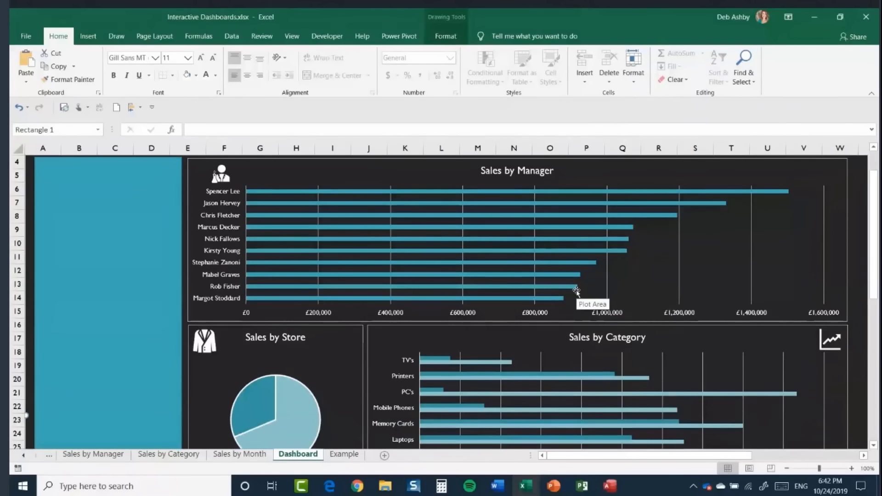
scroll(561, 289, down, 7)
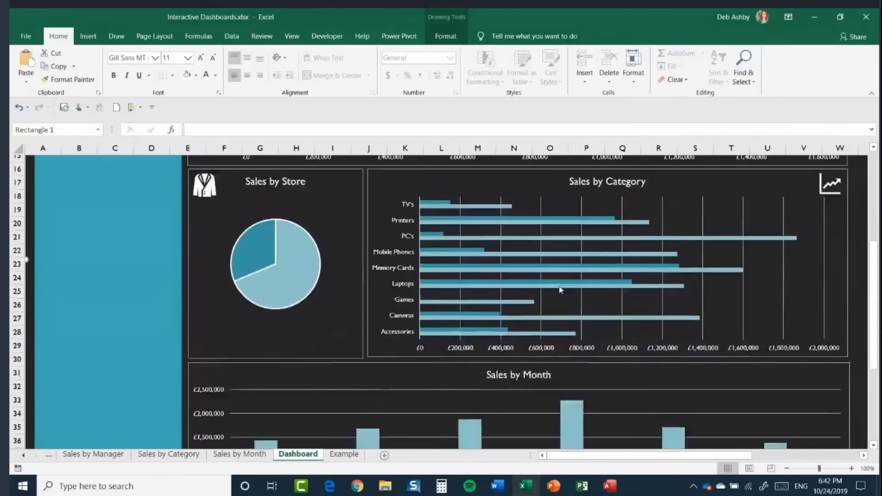
scroll(561, 290, up, 8)
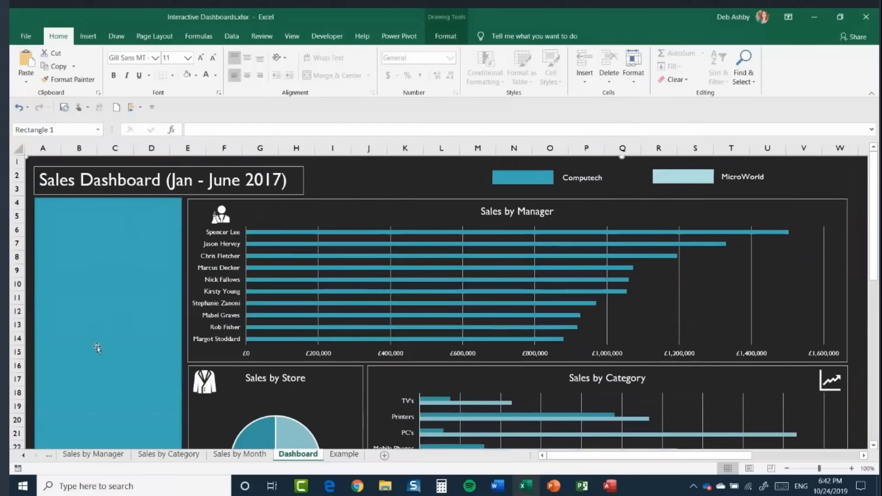
click(342, 459)
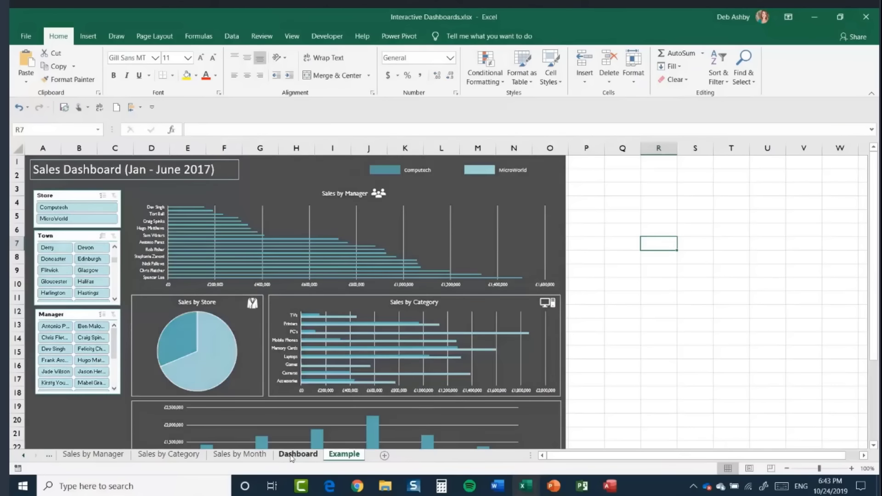
click(297, 455)
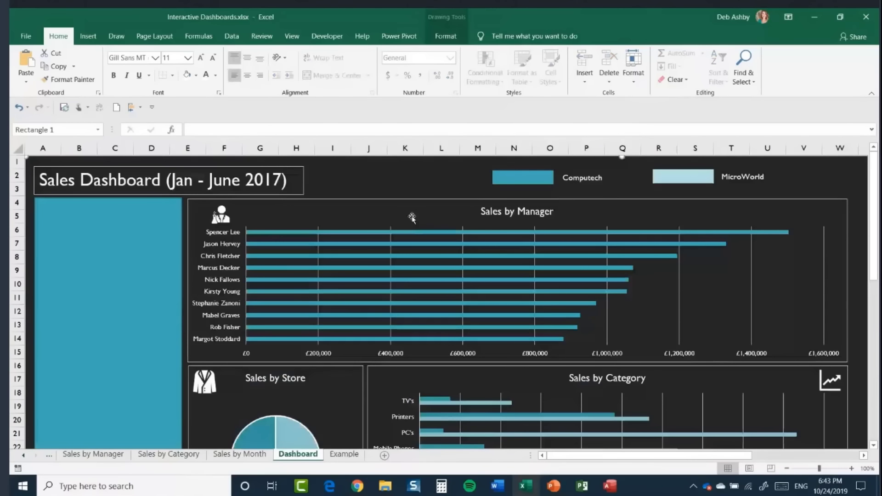
Insert slicers for the Store, Town and Manager fields from the Sales by Manager chart.
click(327, 213)
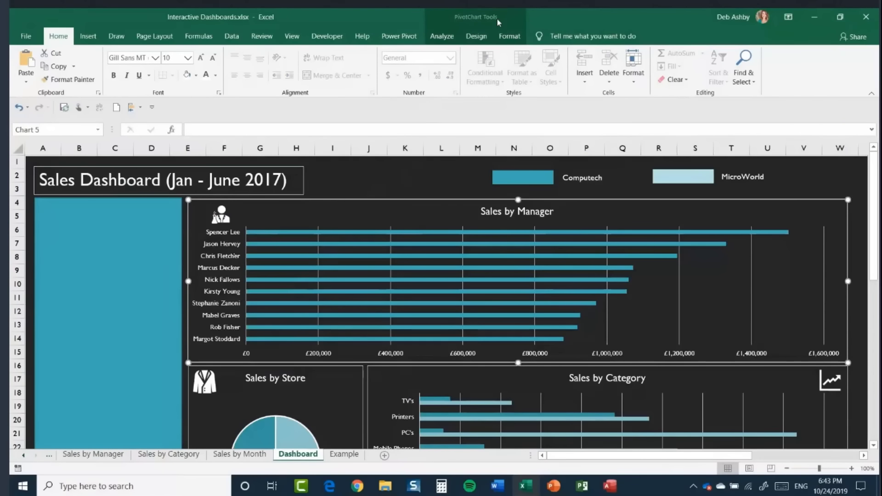
click(440, 36)
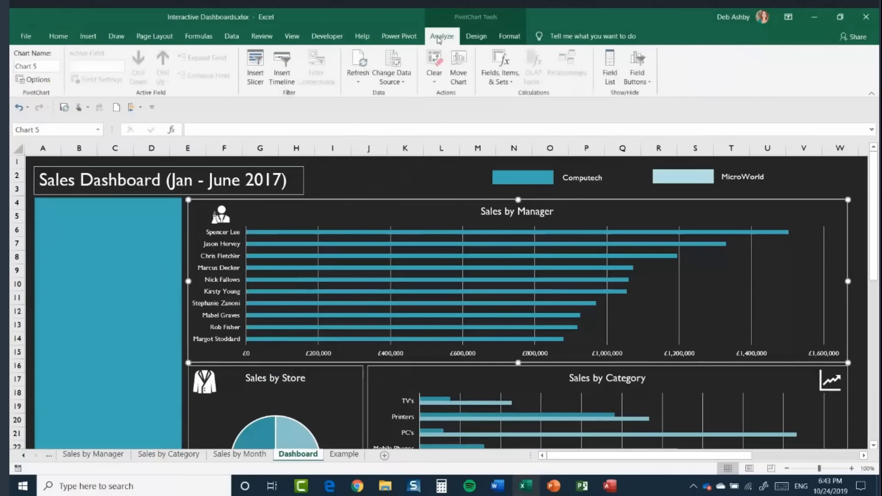
click(255, 69)
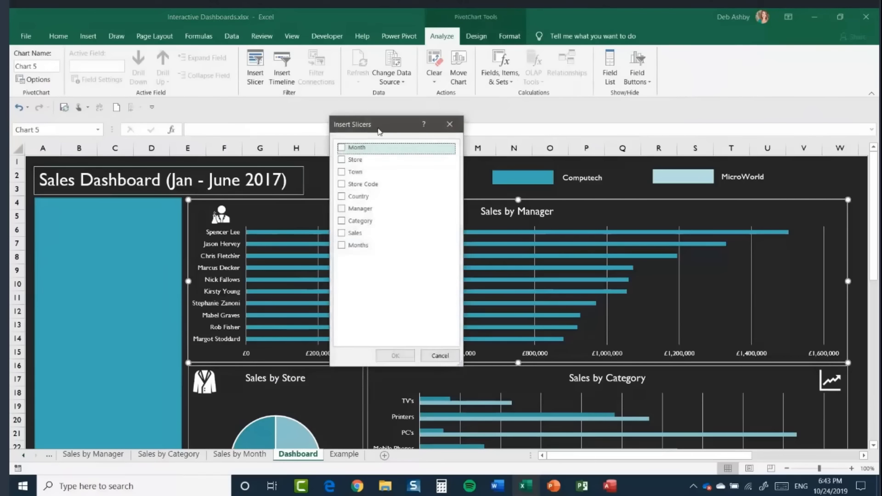
drag(383, 130, 322, 137)
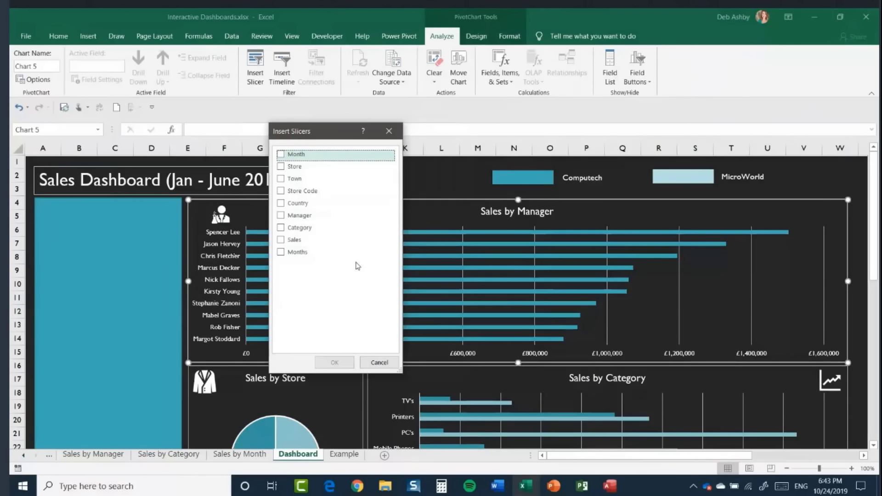
click(294, 166)
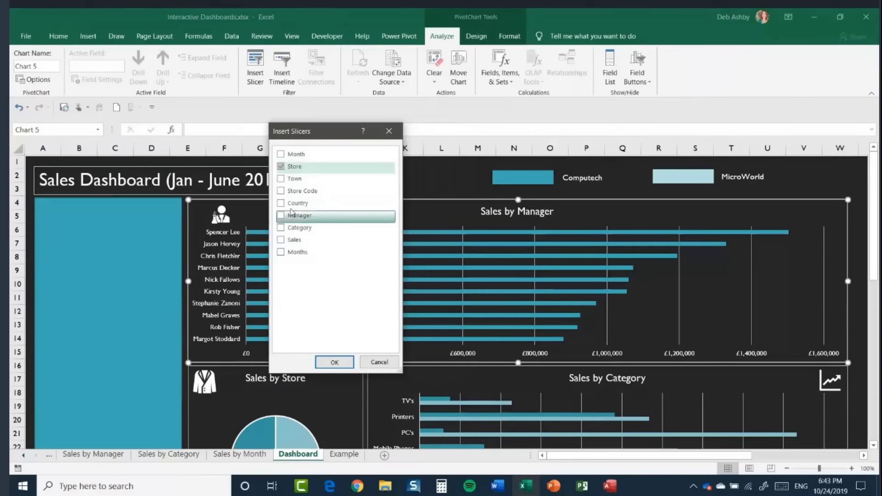
click(282, 181)
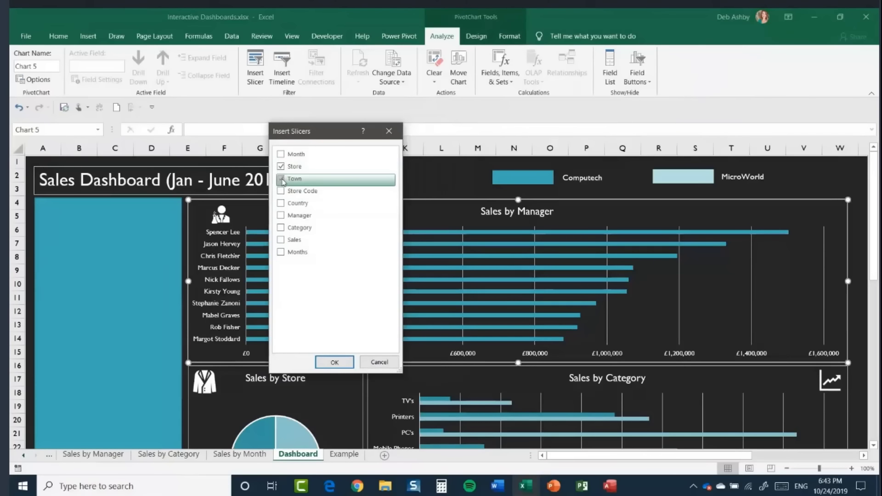
click(281, 216)
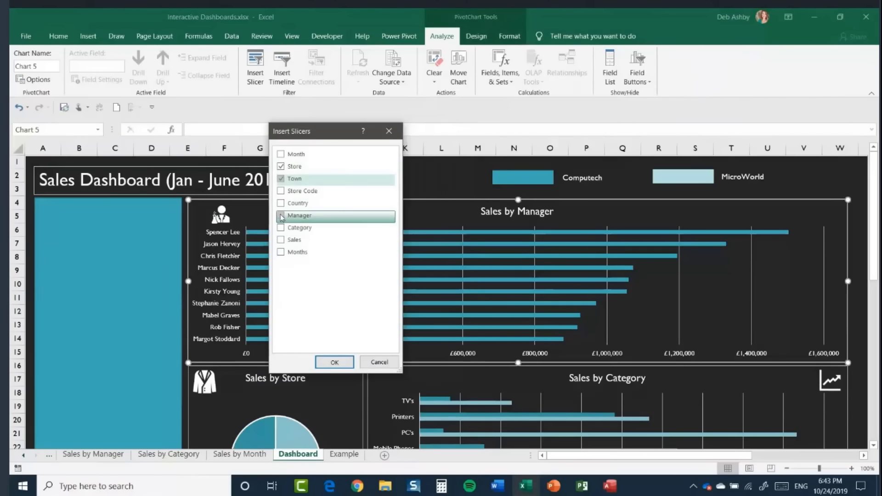
click(327, 359)
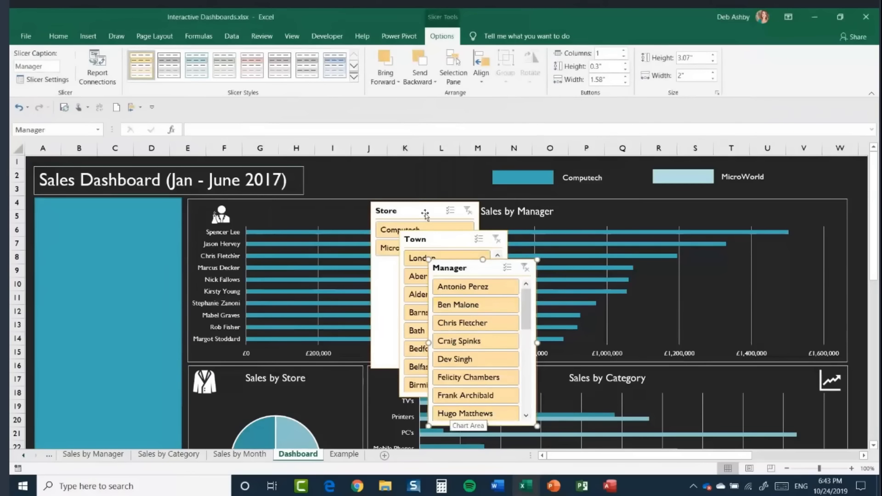
Place the Store slicer at the top of the teal side panel and resize it to about 2.58" wide and 1.13" high.
drag(425, 213, 92, 211)
drag(147, 284, 178, 288)
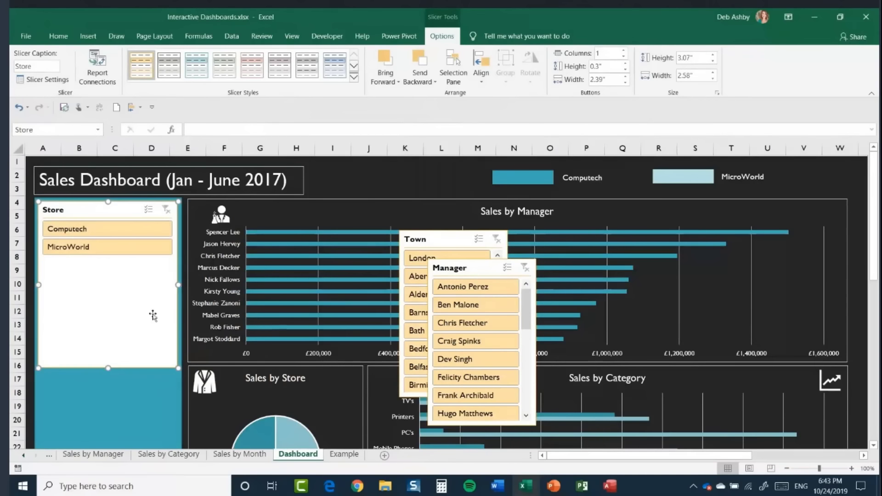
drag(108, 368, 119, 262)
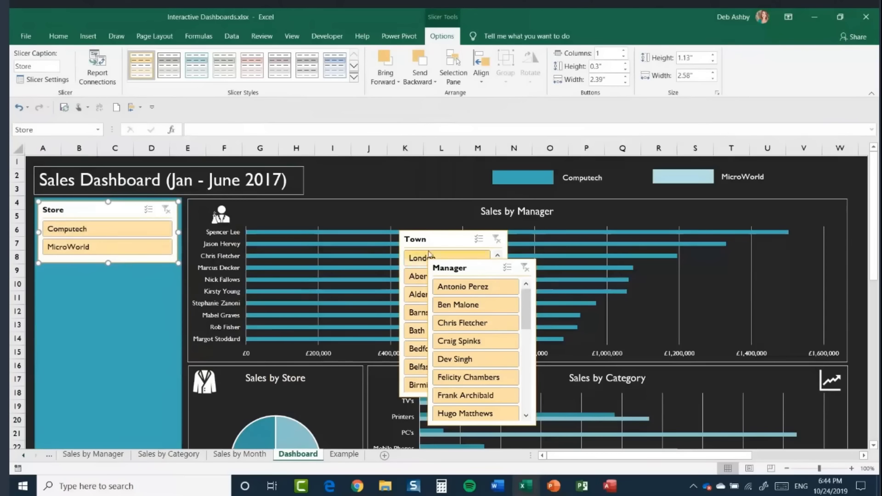
Stack the Town and Manager slicers below the Store slicer, widening Town to about 2.53" and Manager to about 2.49".
drag(394, 242, 82, 277)
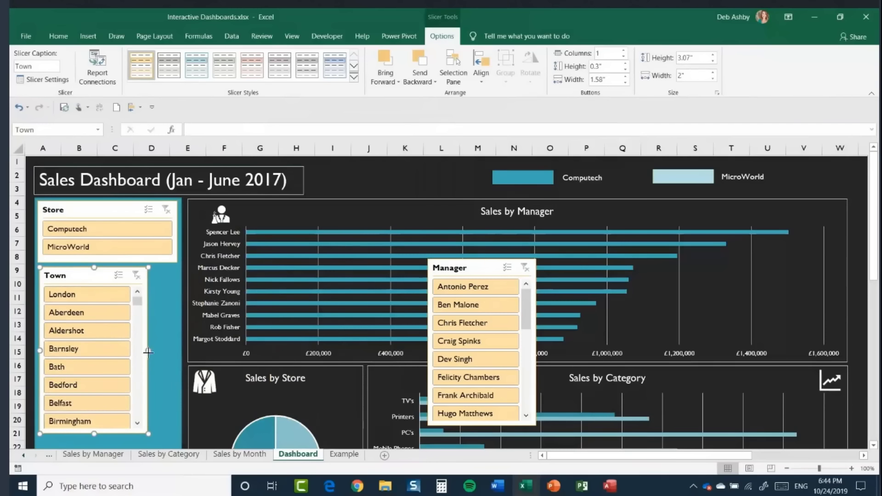
drag(148, 352, 177, 352)
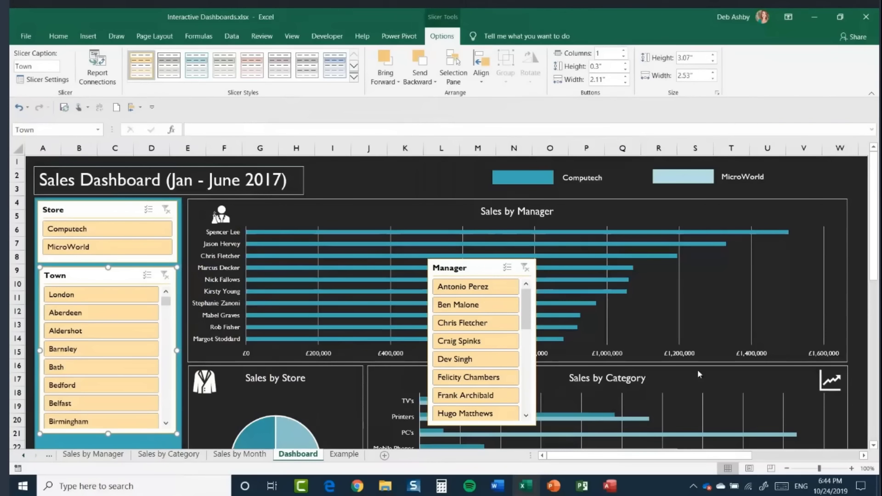
scroll(866, 254, down, 2)
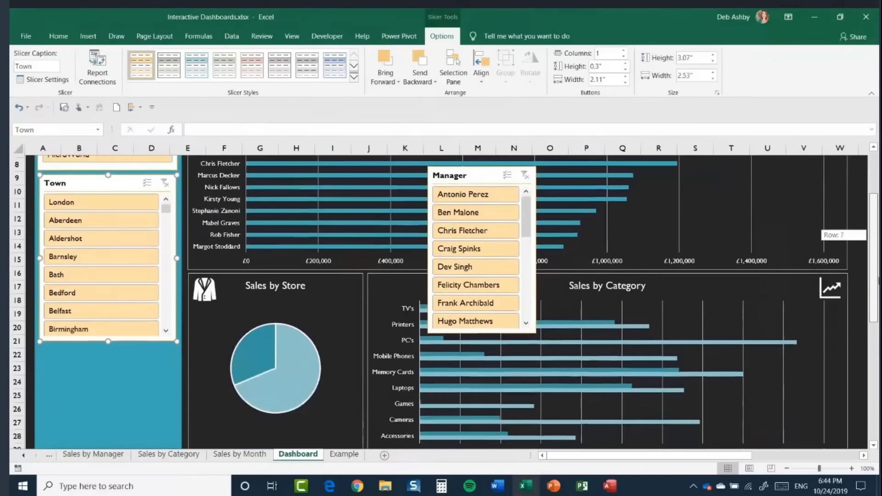
drag(496, 180, 96, 356)
drag(876, 294, 877, 371)
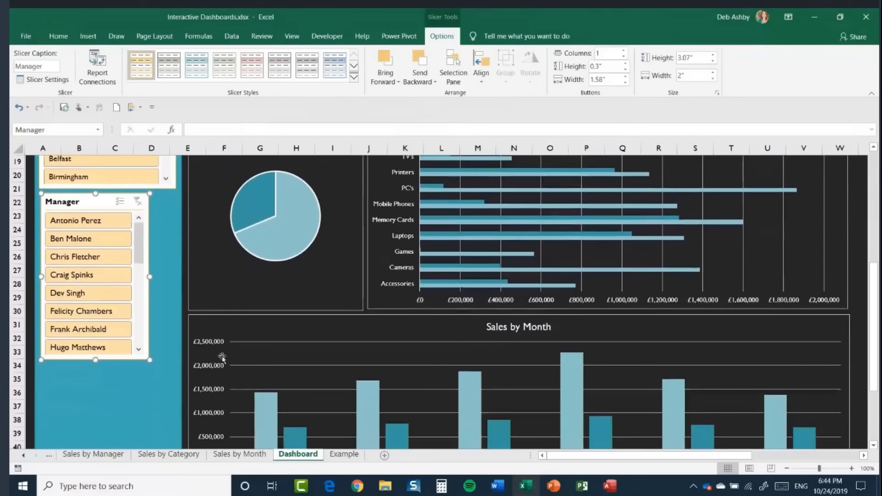
drag(151, 277, 176, 277)
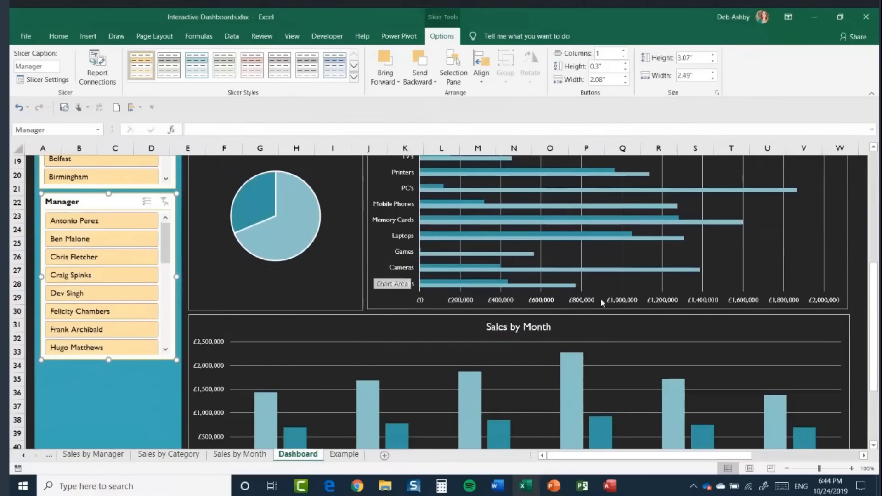
drag(876, 321, 877, 212)
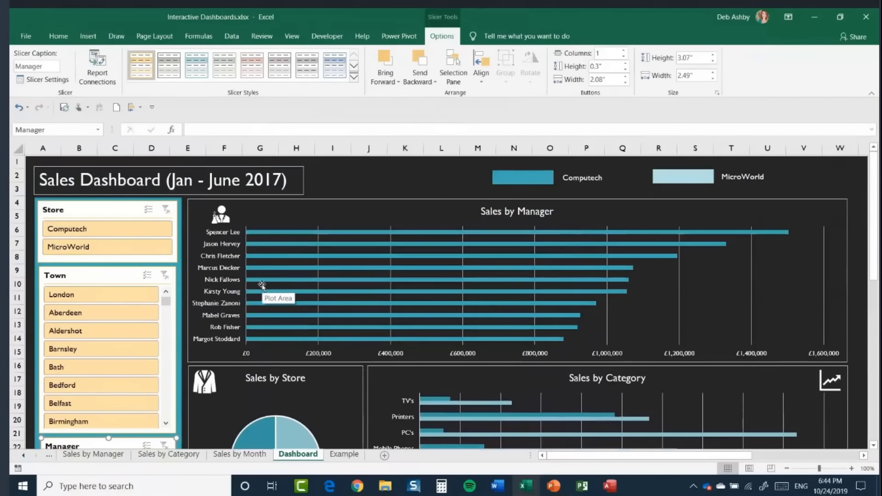
Apply the light teal slicer style to the Store, Town and Manager slicers so they match the dashboard colours.
click(112, 211)
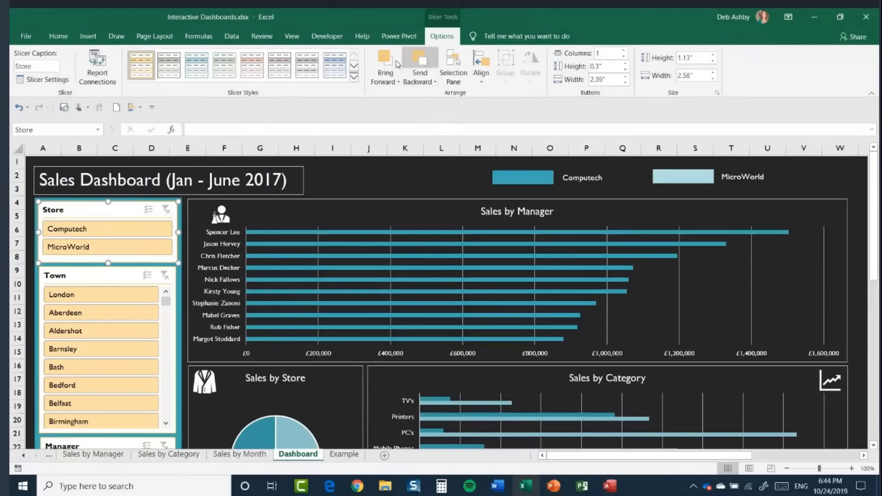
click(354, 78)
click(198, 80)
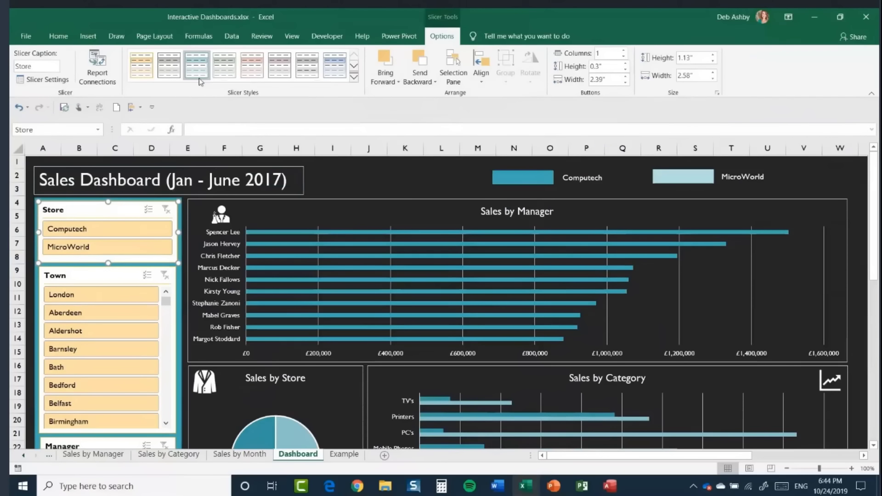
click(111, 275)
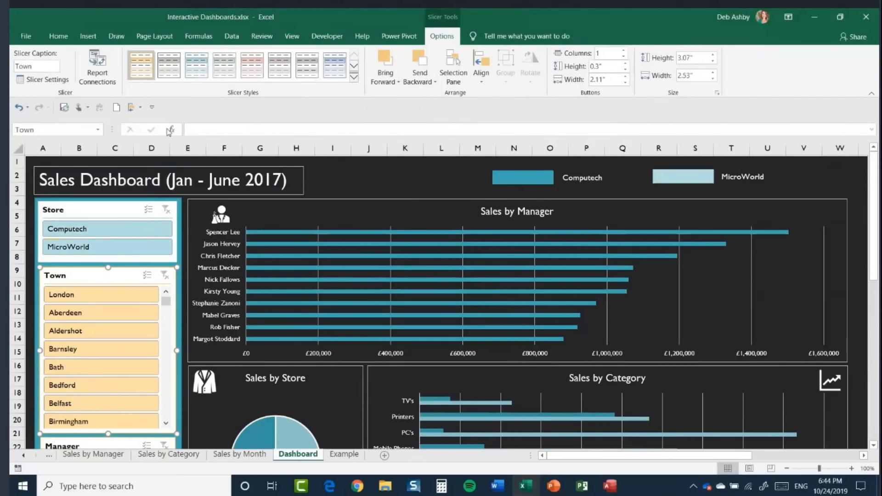
click(197, 65)
drag(876, 210, 878, 275)
click(119, 295)
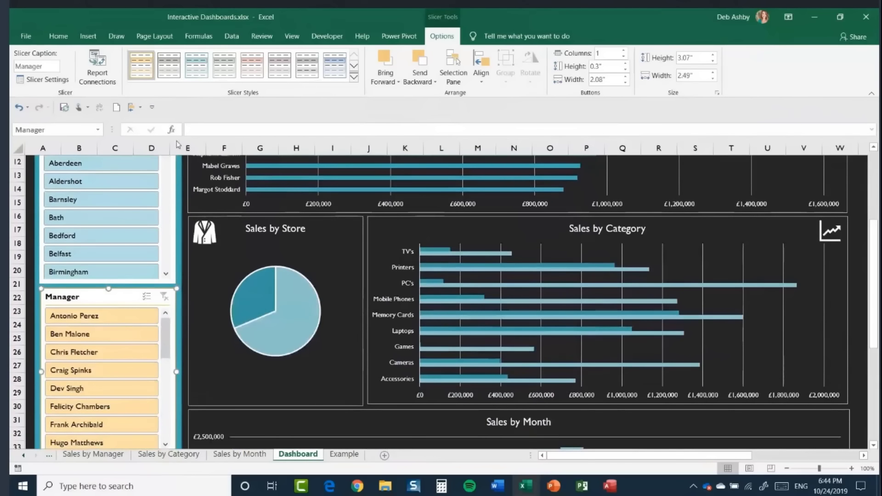
click(196, 74)
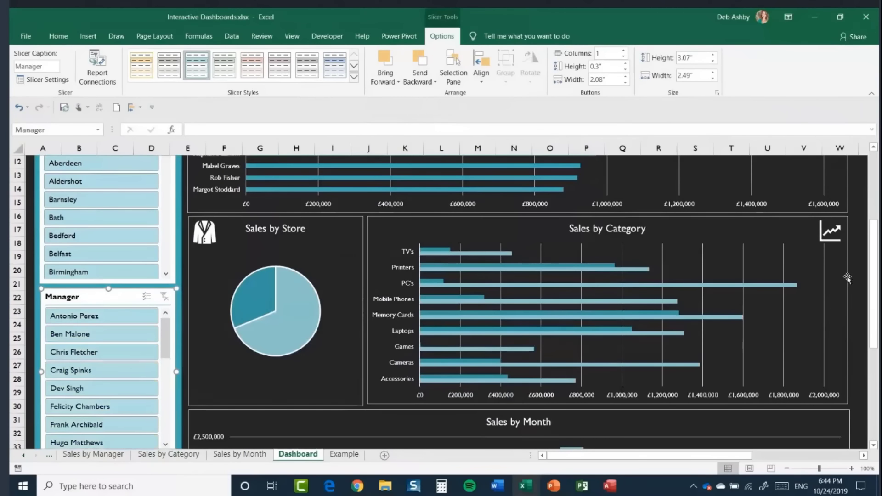
Delete the teal rectangle behind the slicers in the side panel.
drag(876, 270, 876, 206)
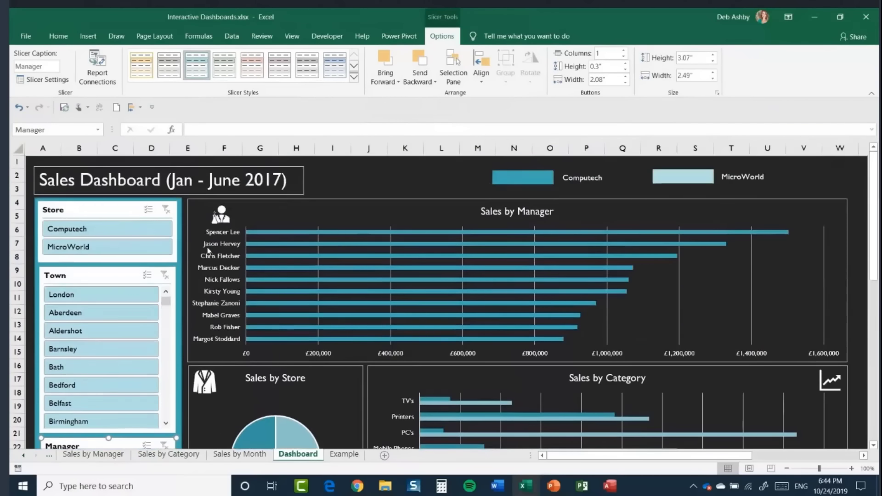
click(180, 267)
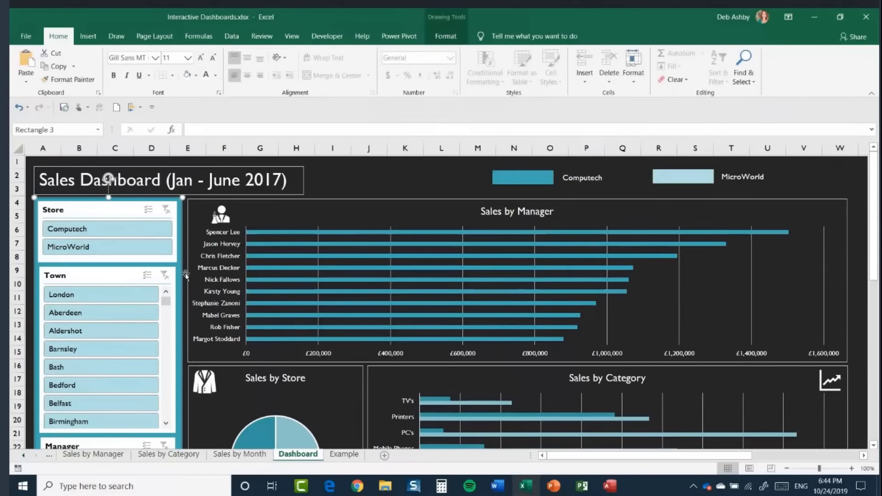
key(Escape)
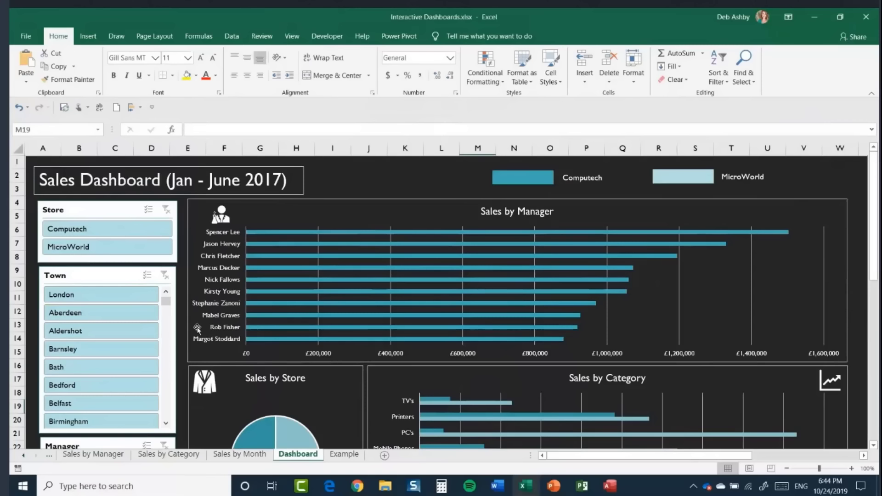
Arrange the Town slicer's buttons in 2 columns, trying 3 columns as well before settling on 2.
click(98, 276)
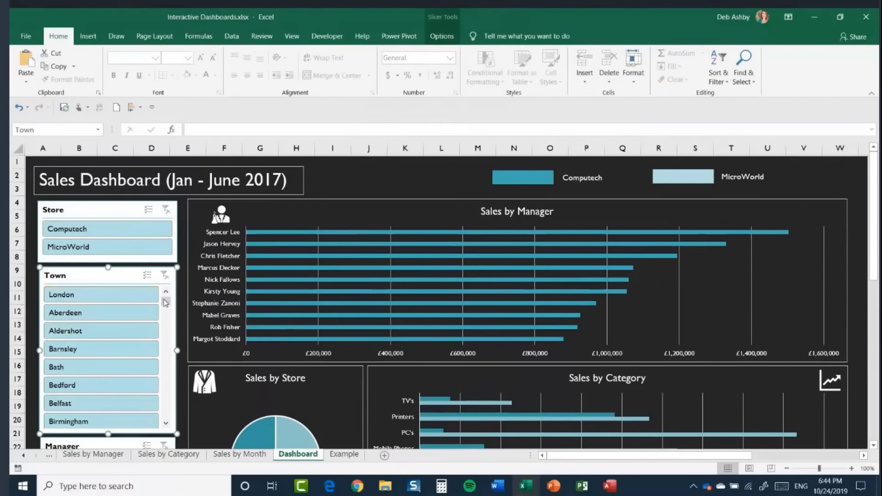
mouse_move(165, 305)
mouse_down()
mouse_move(166, 356)
mouse_move(168, 294)
mouse_up()
click(449, 39)
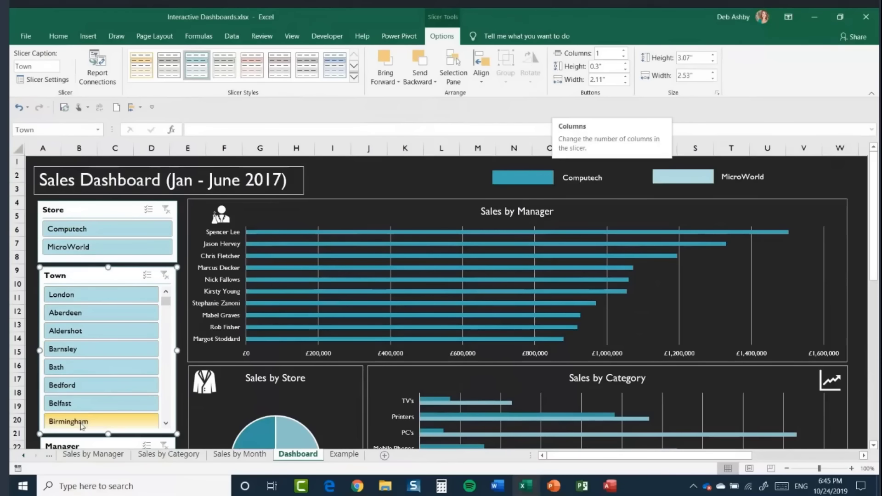
click(625, 50)
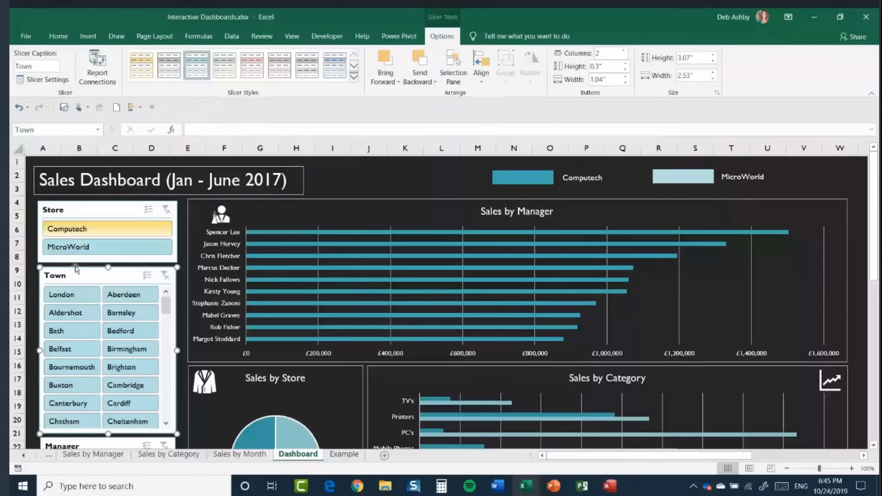
click(625, 51)
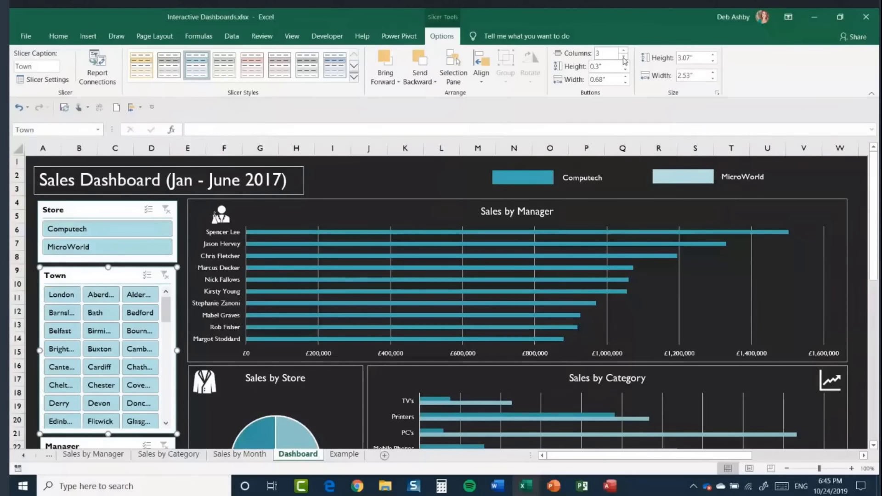
click(624, 58)
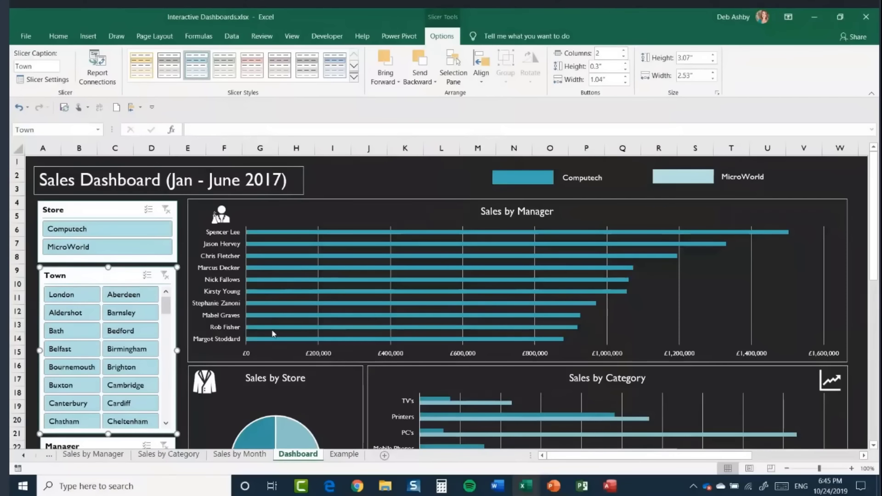
mouse_move(166, 304)
mouse_down()
mouse_move(168, 322)
mouse_move(167, 303)
mouse_up()
mouse_move(874, 227)
mouse_down()
mouse_move(874, 239)
mouse_move(874, 226)
mouse_up()
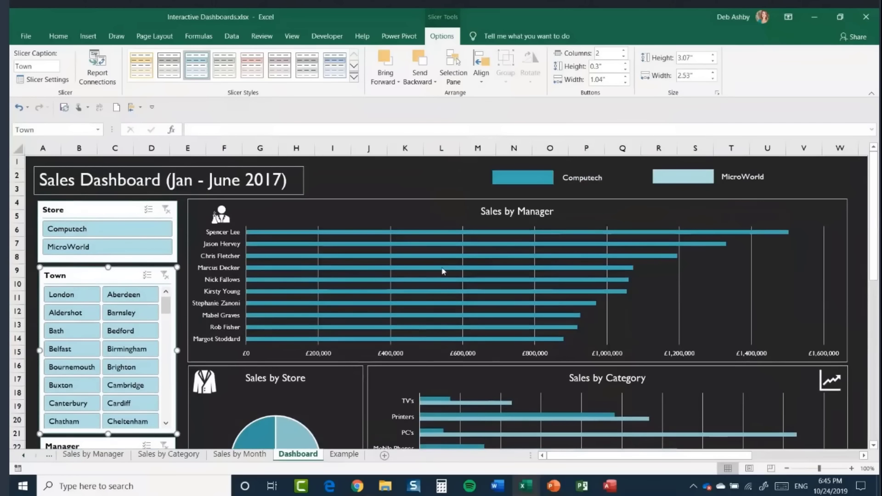
Test the Store slicer by filtering on Computech and on MicroWorld, and clear its filter.
mouse_move(443, 271)
click(104, 231)
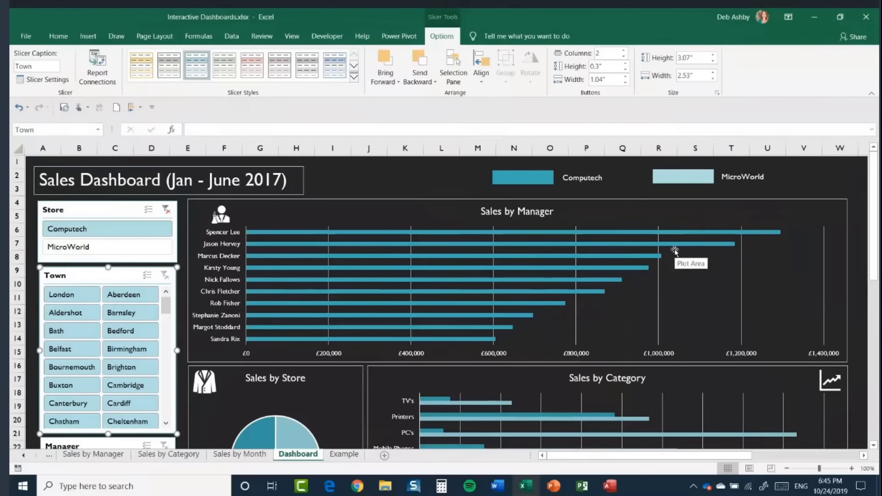
click(130, 247)
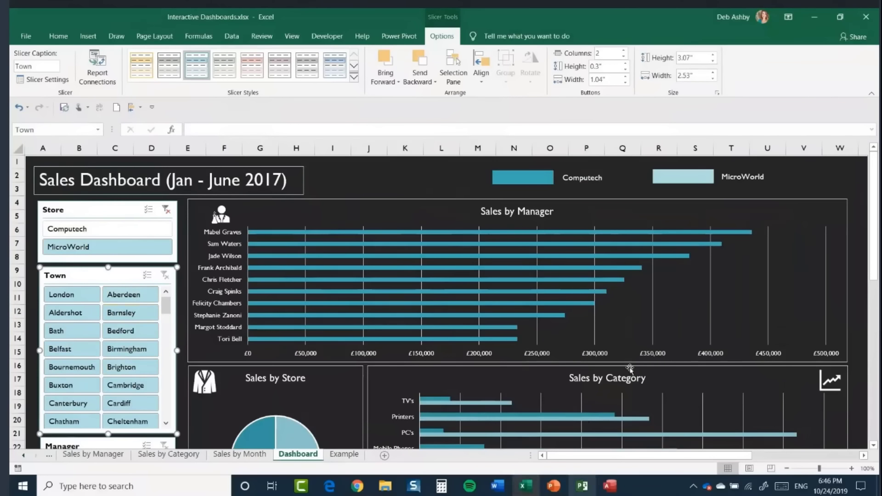
scroll(653, 329, down, 3)
scroll(653, 330, up, 3)
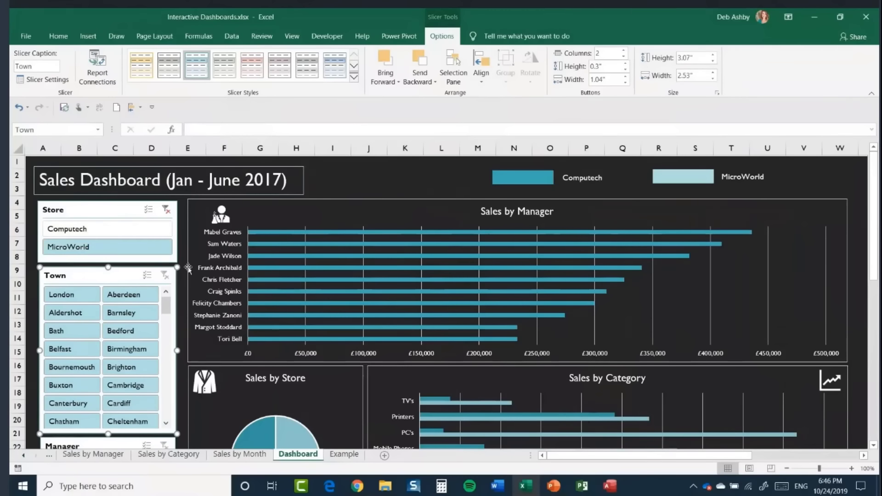
click(114, 211)
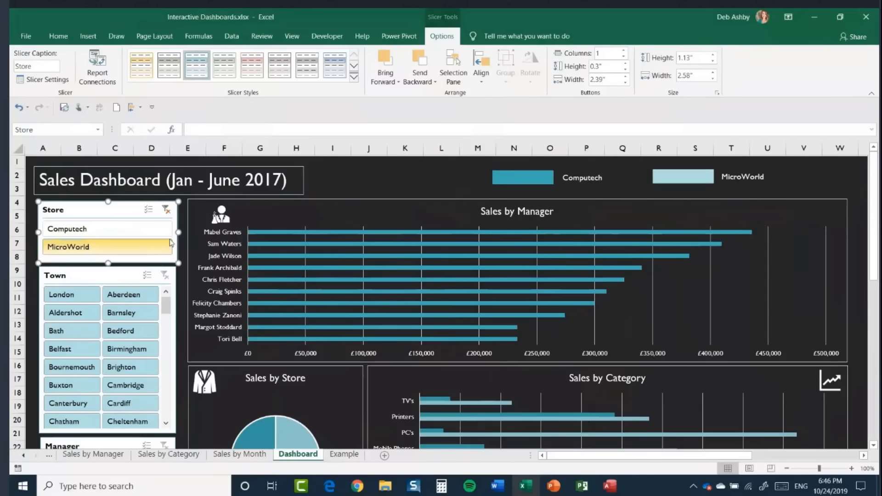
click(166, 212)
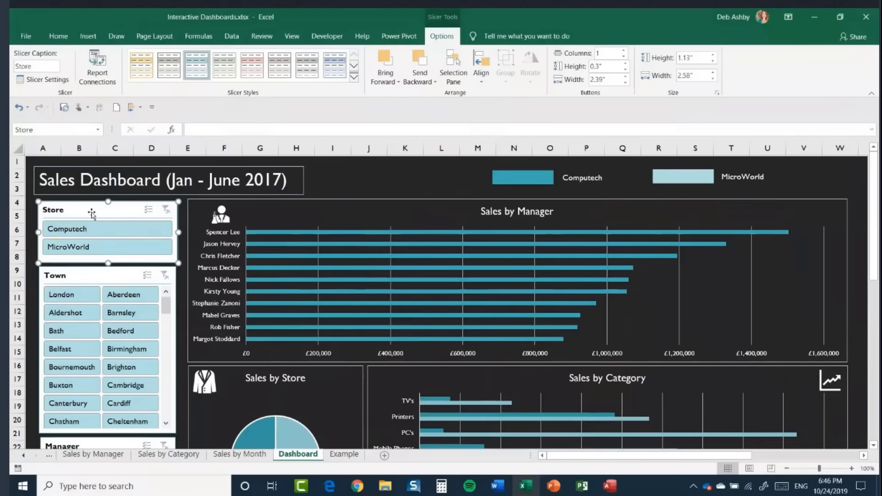
Connect the Store slicer to the Sales by Category, Sales by Month and Sales by Store pivot tables through its report connections.
right_click(92, 213)
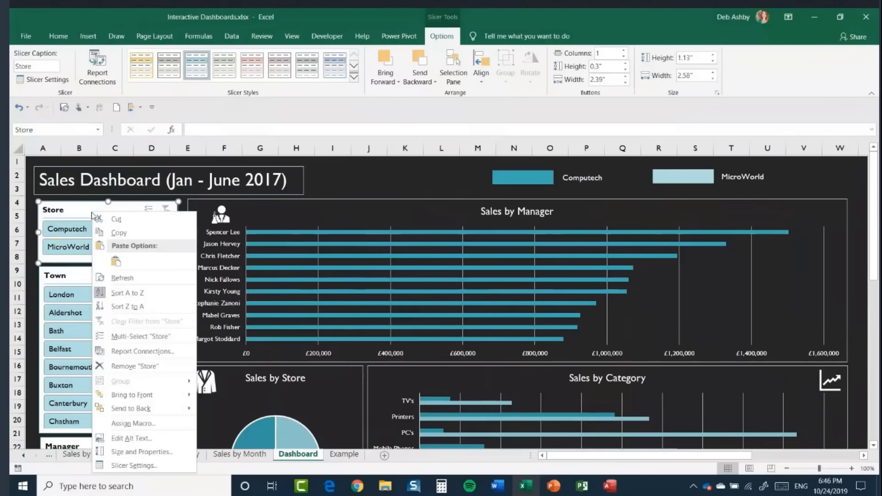
click(162, 352)
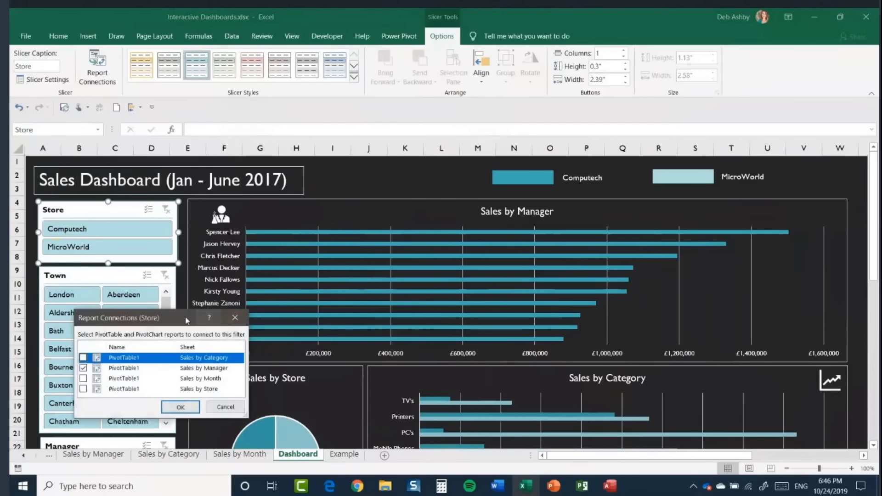
drag(182, 313, 352, 187)
drag(418, 285, 587, 301)
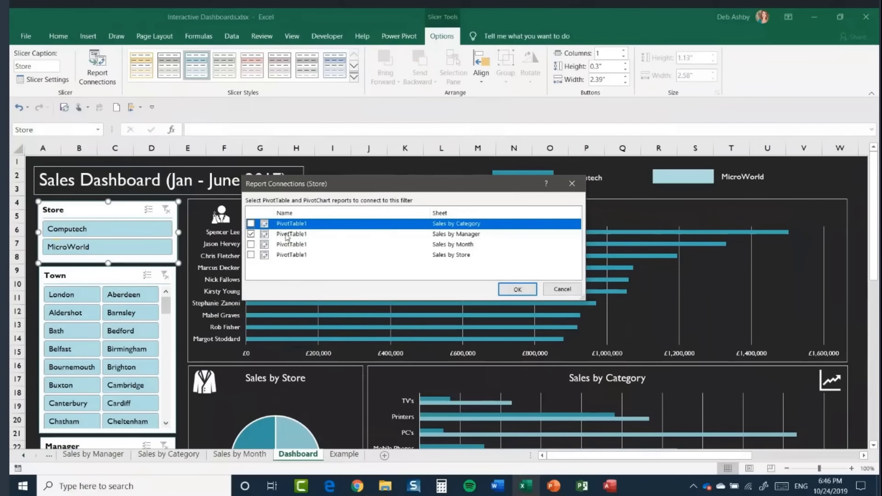
drag(406, 190, 408, 236)
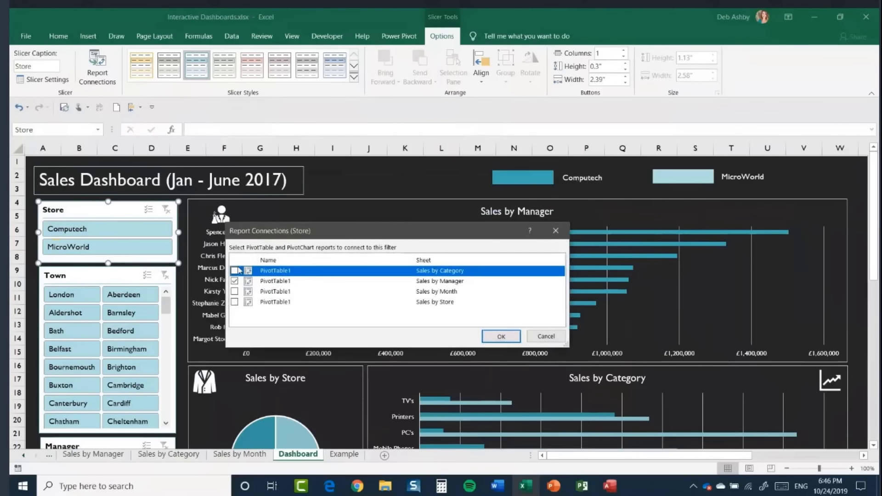
click(235, 292)
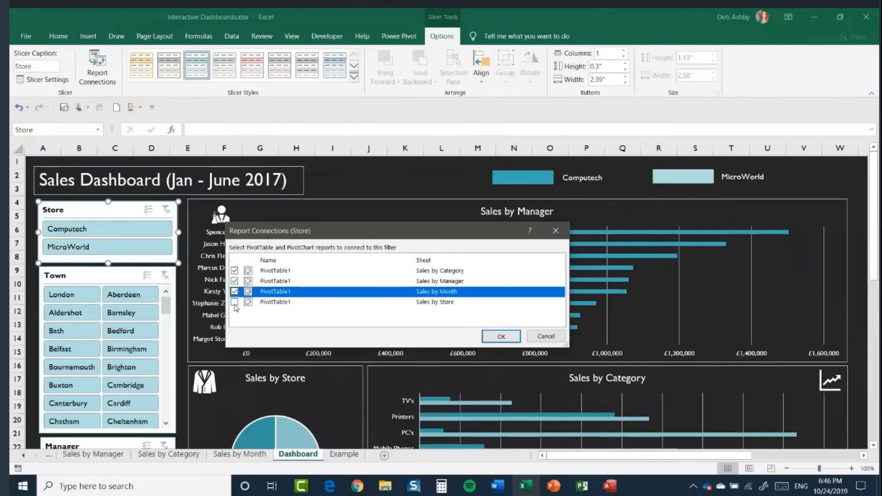
click(235, 303)
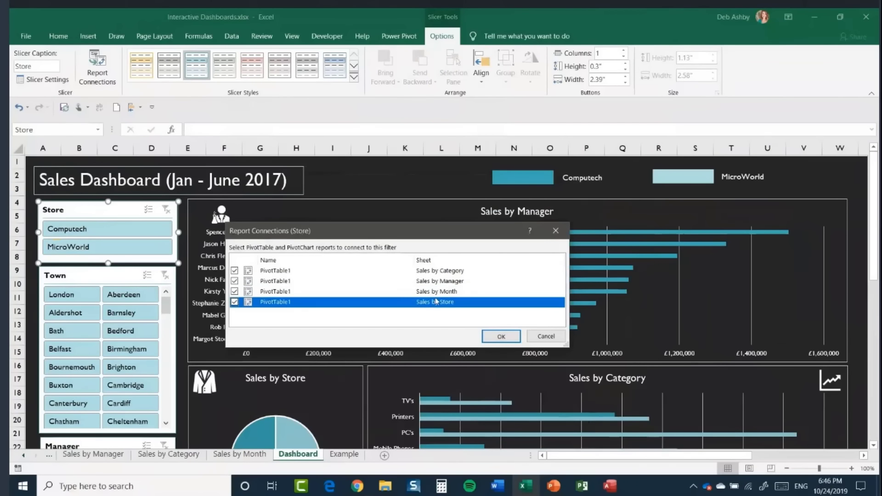
click(501, 336)
Connect the Town slicer to the pivot tables on the Sales by Category, Sales by Month and Sales by Store sheets.
click(102, 278)
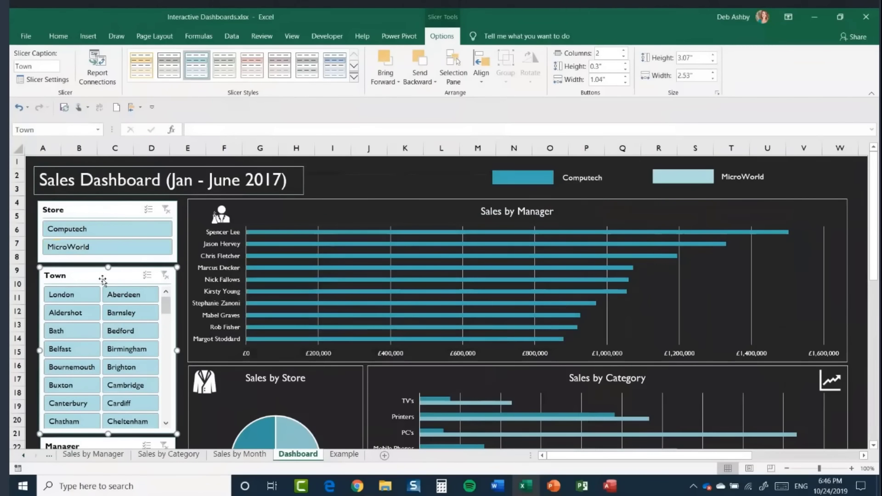
right_click(102, 278)
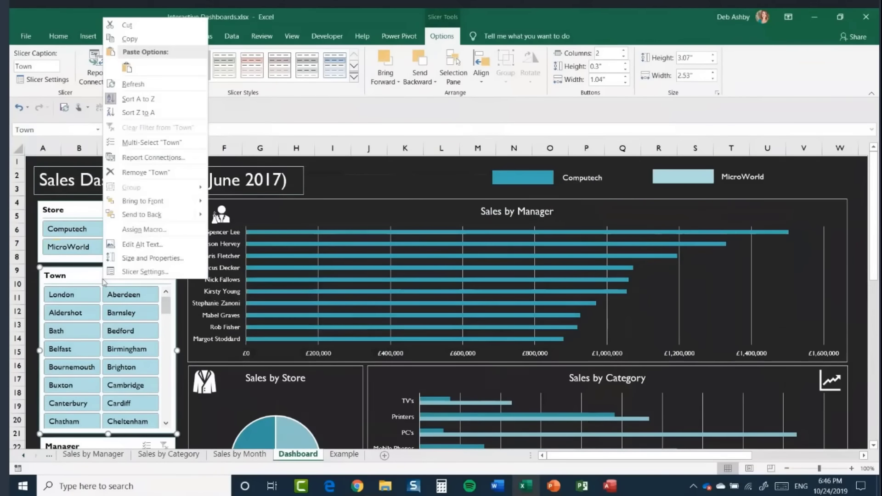
click(157, 157)
click(85, 164)
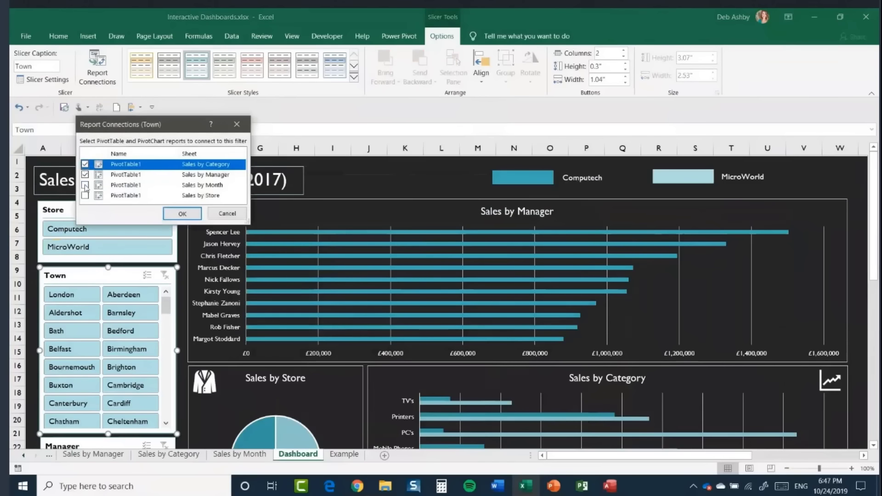
click(85, 185)
click(85, 196)
click(182, 215)
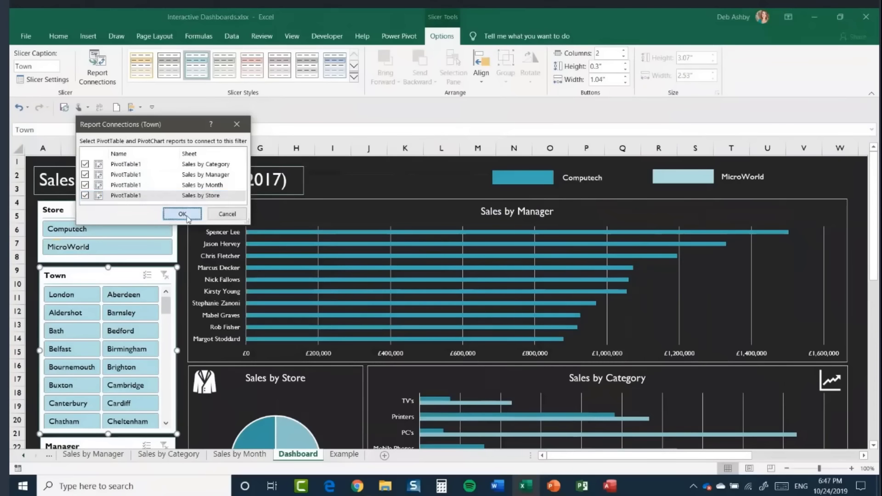
Connect the Manager slicer to the Sales by Category, Sales by Month and Sales by Store pivot tables as well.
drag(875, 235, 877, 322)
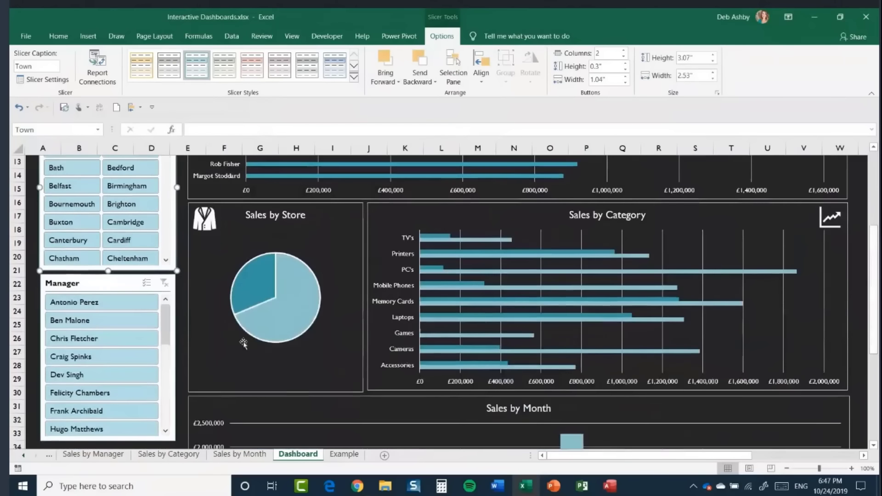
click(112, 285)
right_click(112, 285)
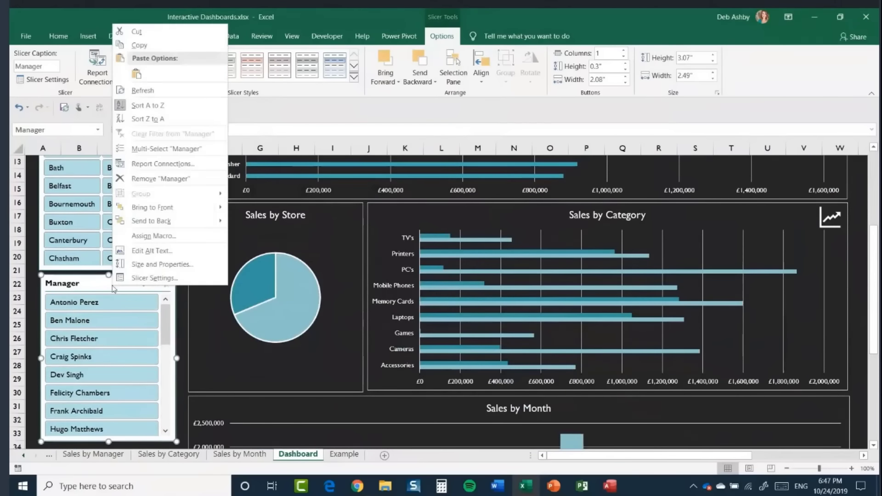
click(185, 164)
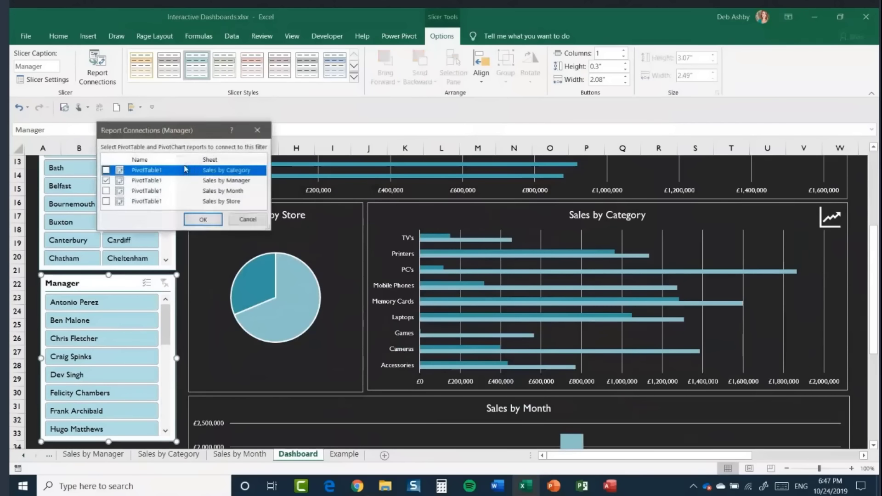
click(106, 191)
click(106, 201)
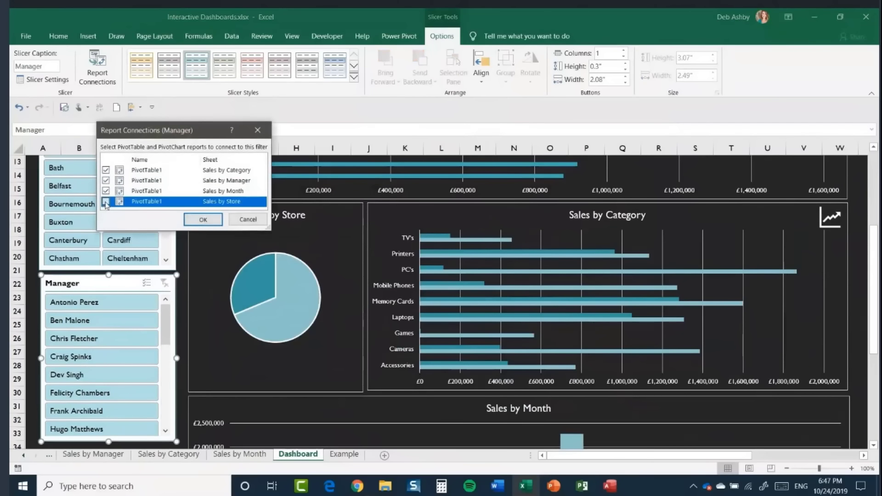
click(203, 219)
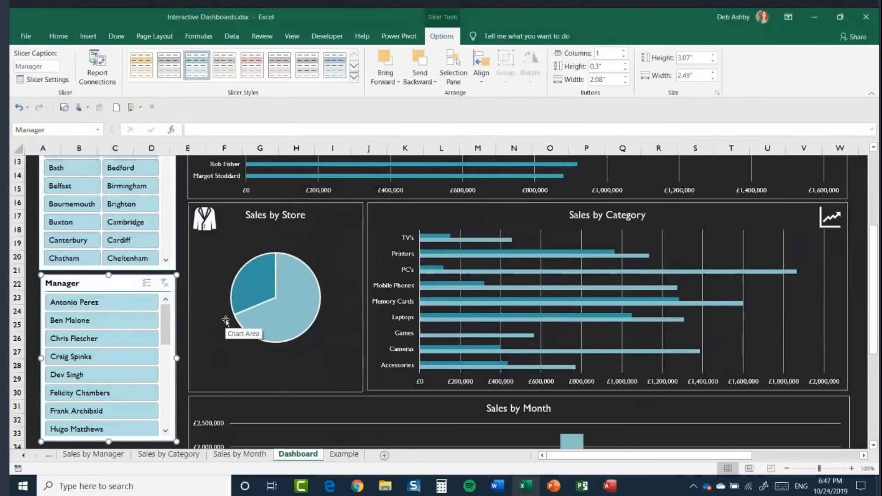
drag(875, 324, 875, 250)
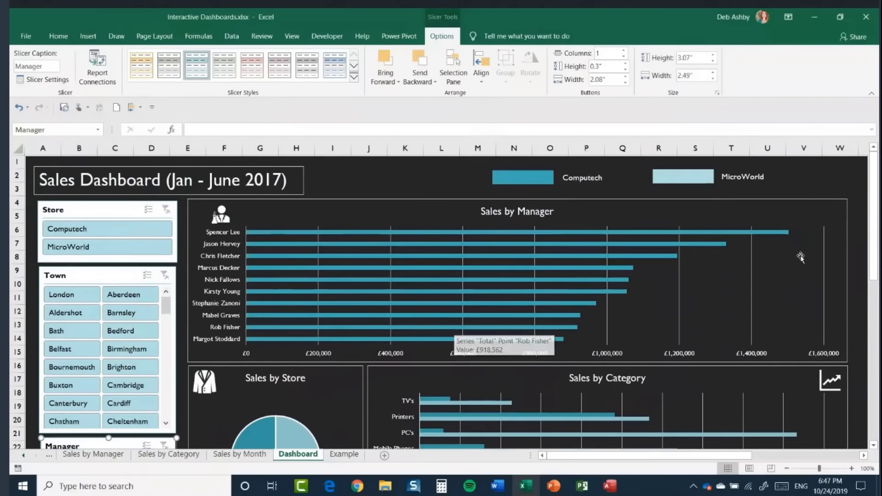
Test the Town slicer by filtering on London, Barnsley, Bath and Birmingham together, and clear its filter.
drag(874, 197, 879, 241)
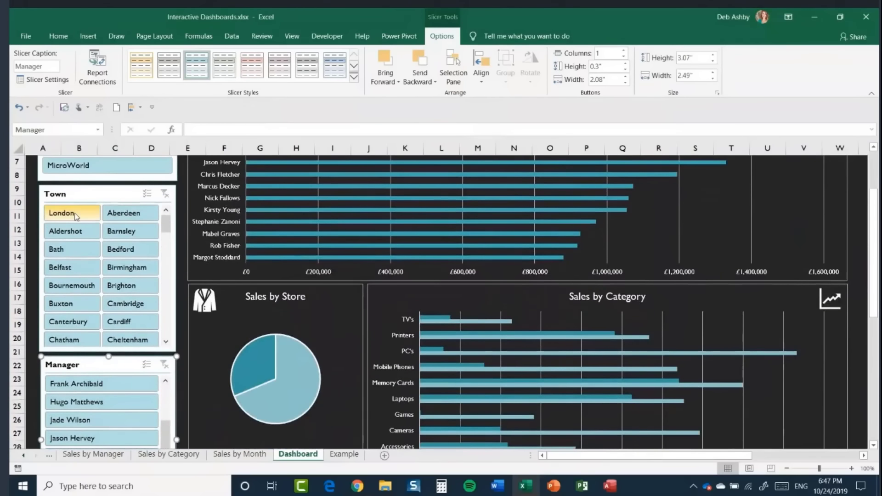
click(76, 216)
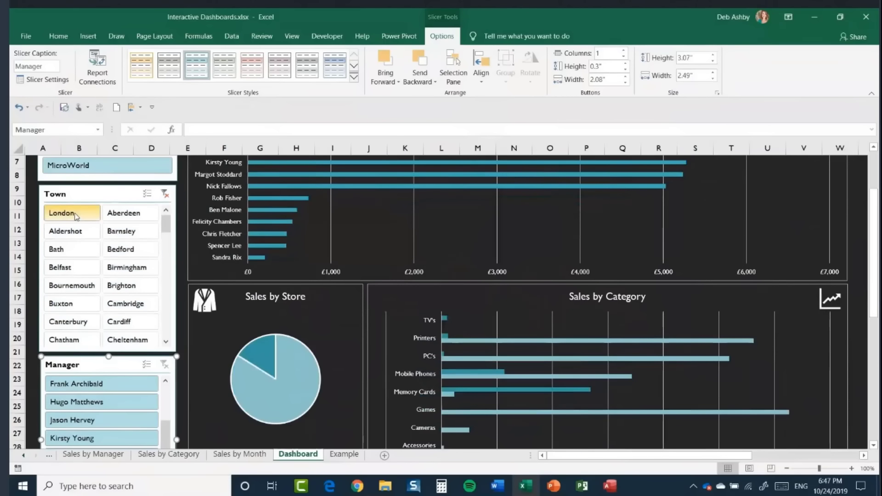
ctrl+click(123, 233)
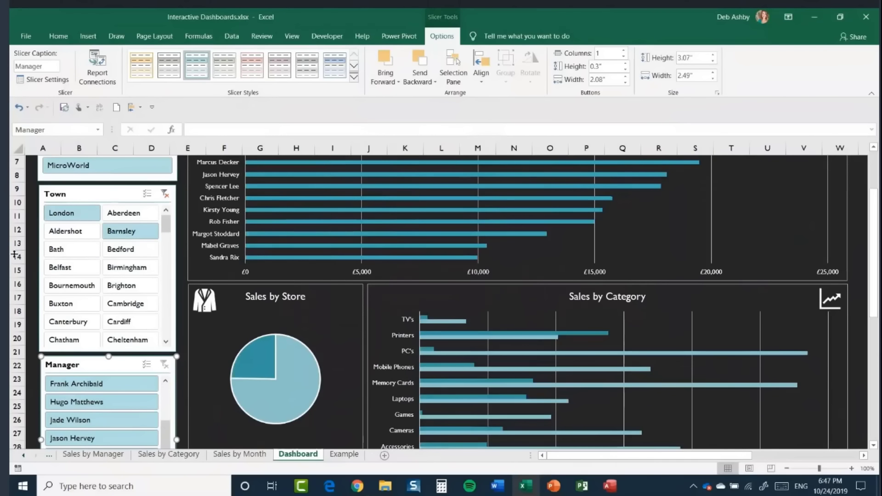
ctrl+click(81, 251)
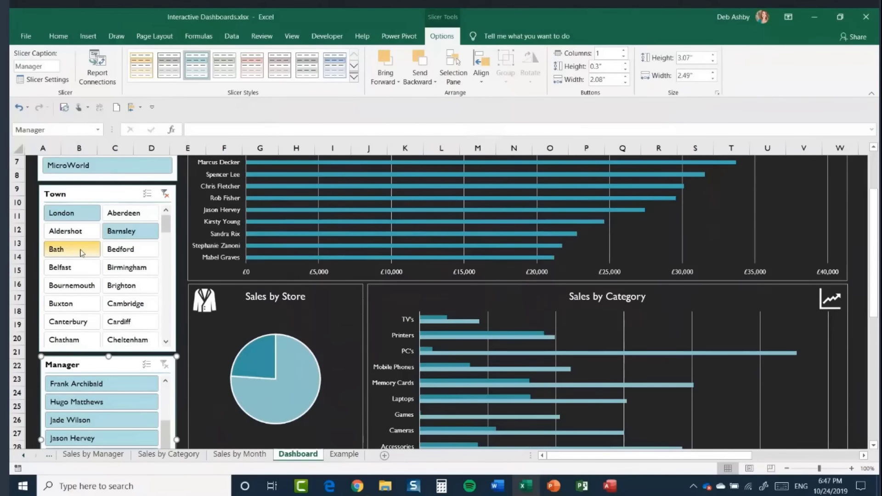
ctrl+click(125, 269)
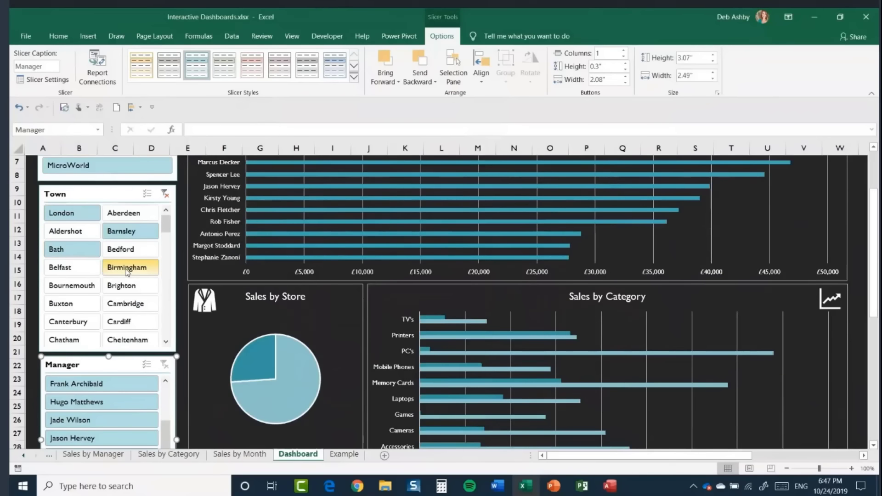
click(165, 195)
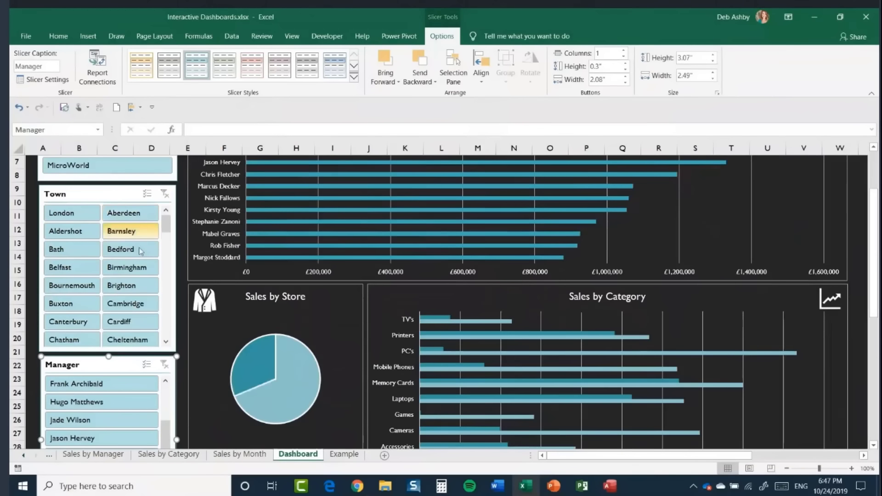
Test the combined slicers by filtering on the MicroWorld store and London, and excluding one manager from the selection.
scroll(859, 242, up, 2)
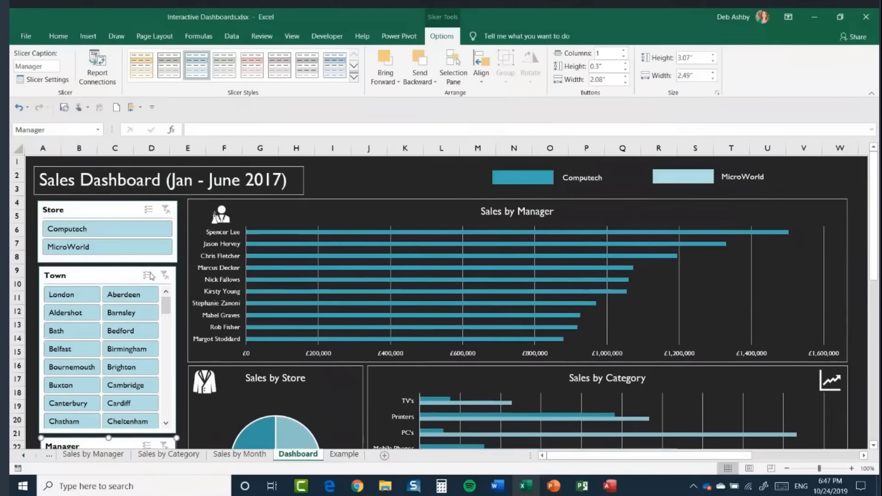
click(99, 248)
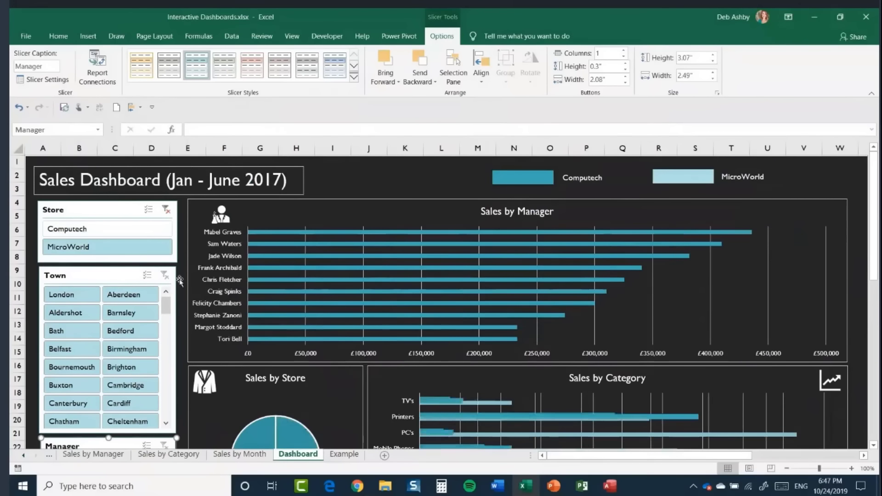
click(66, 298)
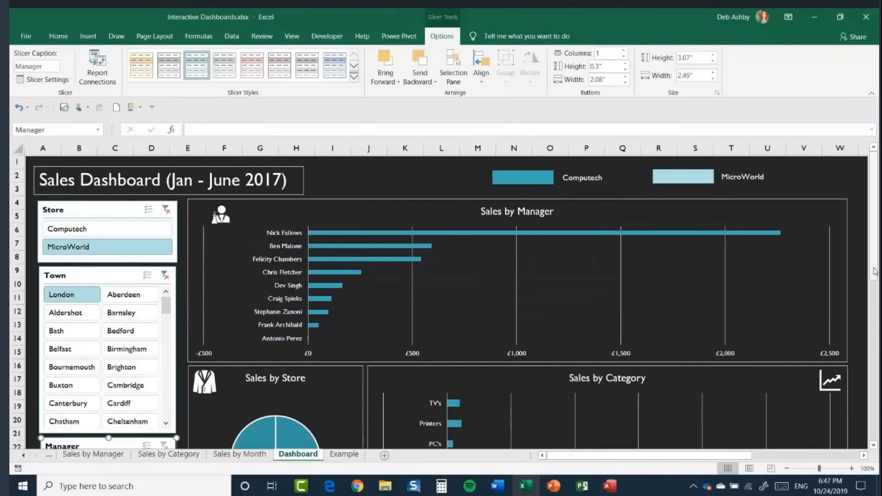
drag(875, 271, 875, 321)
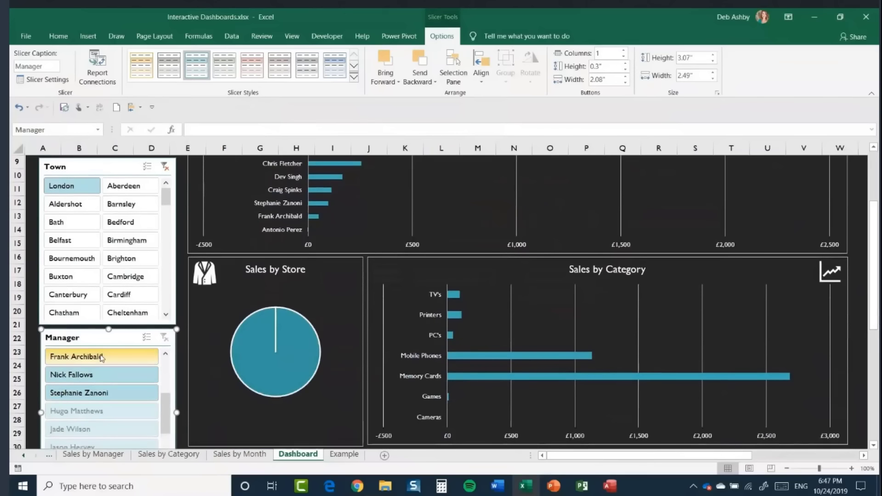
ctrl+click(102, 358)
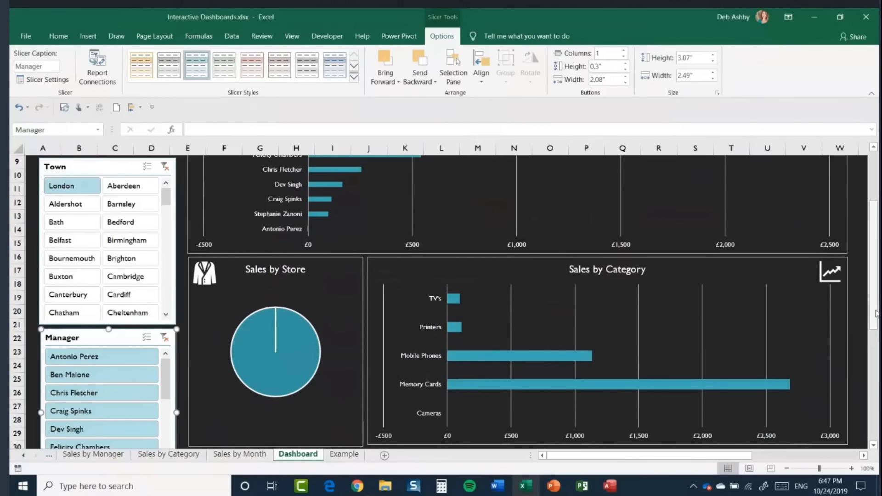
Clear the filters of the Store, Town and Manager slicers.
drag(877, 314, 877, 265)
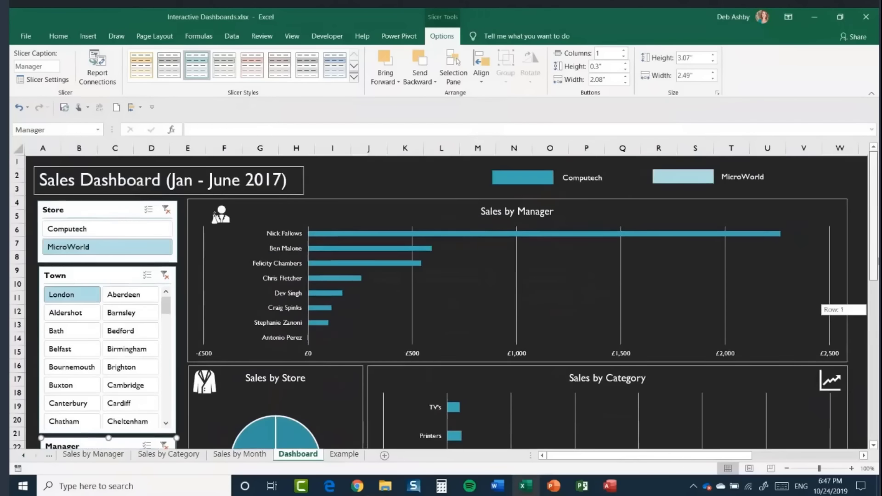
click(166, 210)
click(165, 276)
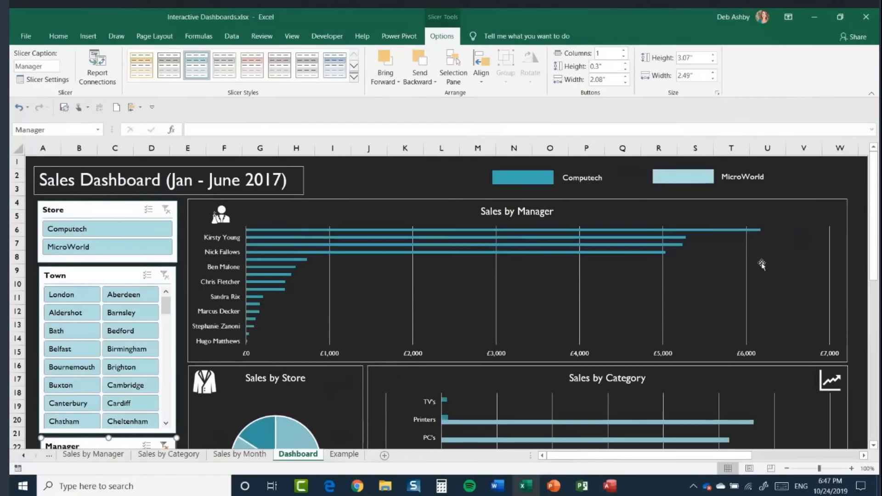
drag(877, 239, 858, 228)
click(164, 337)
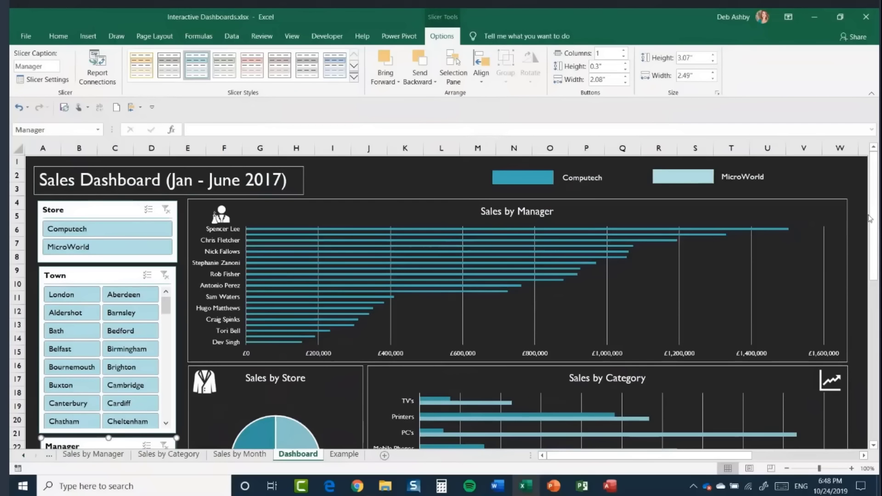
mouse_move(873, 216)
mouse_down()
mouse_move(873, 271)
mouse_move(874, 212)
mouse_up()
mouse_move(404, 275)
mouse_move(543, 285)
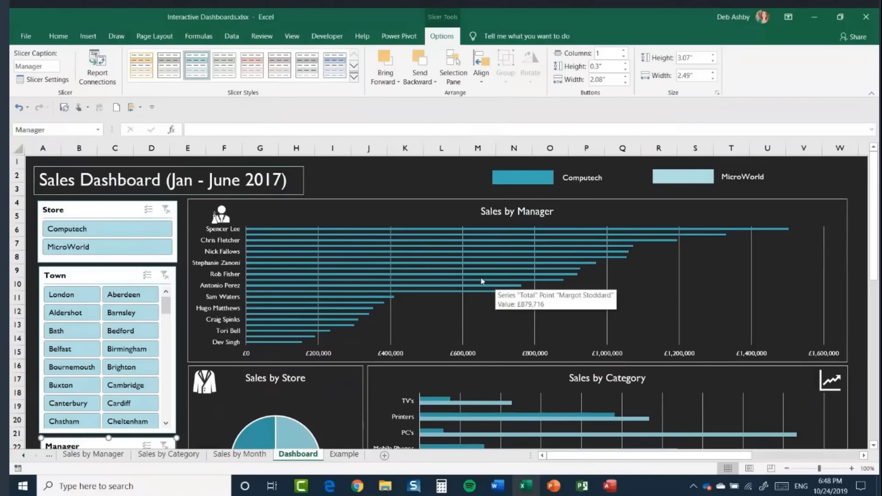
Copy the entire data range, including its header row, from the Data July sheet.
click(23, 456)
click(23, 456)
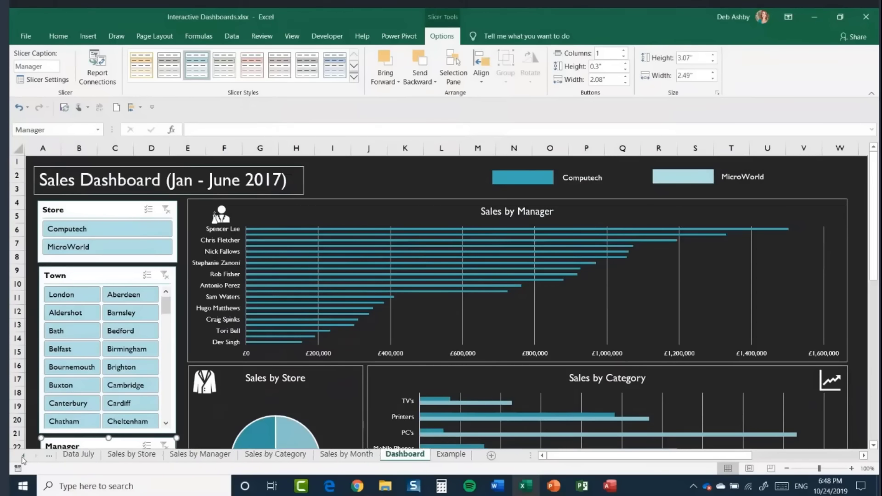
click(23, 456)
click(72, 455)
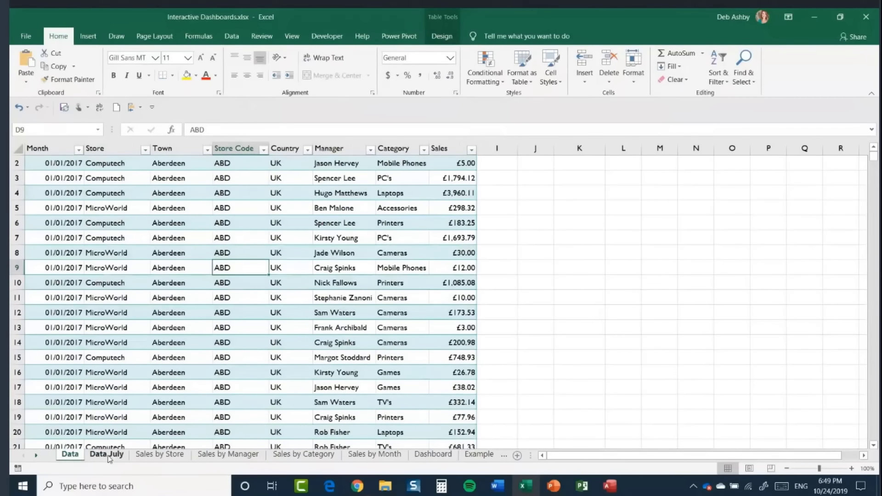
click(108, 455)
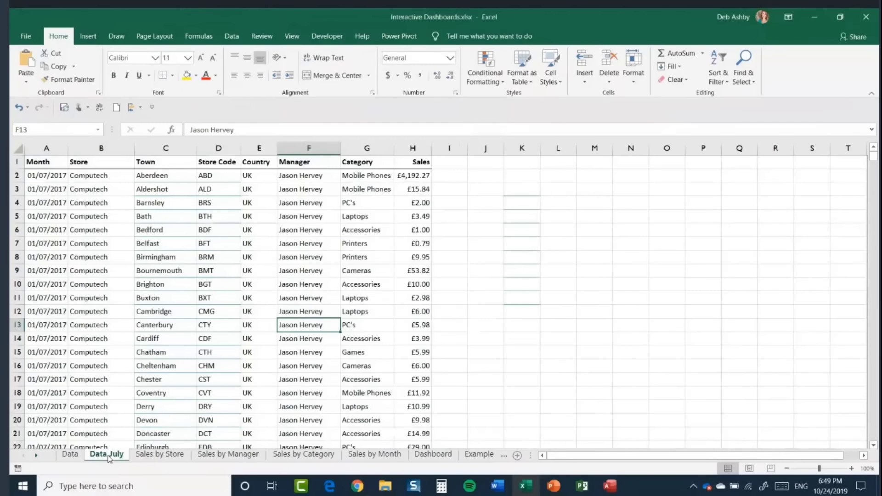
click(163, 245)
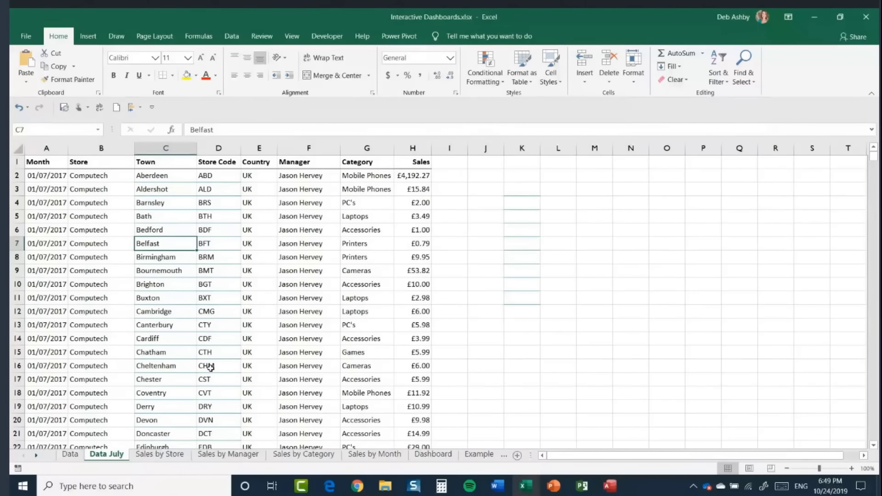
key(ctrl+a)
key(ctrl+c)
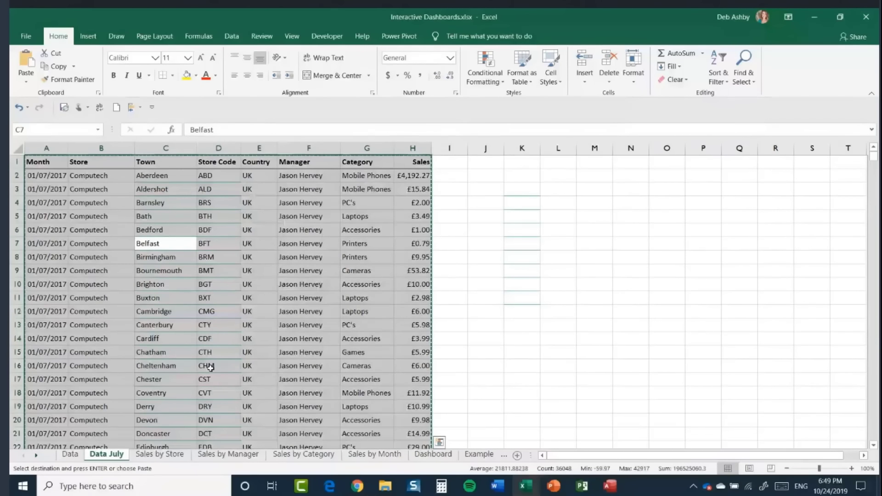
Paste the copied July records directly below the last row of the table on the Data sheet, starting at A21577.
click(70, 455)
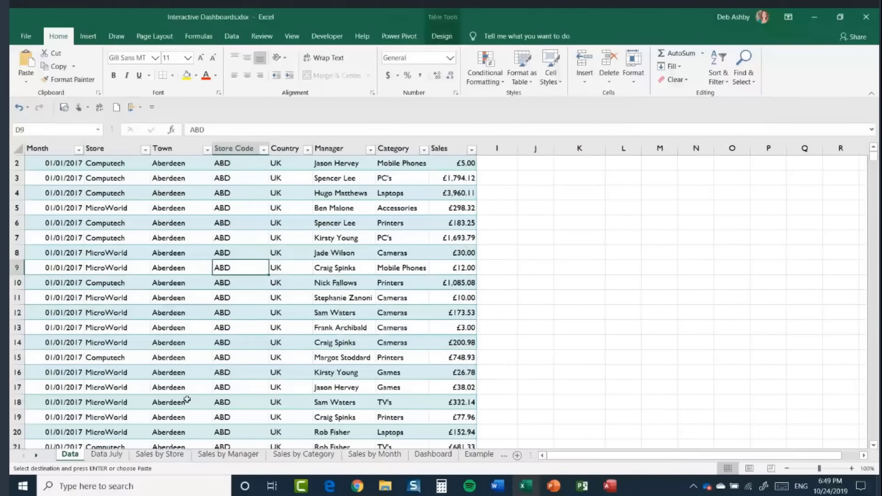
click(67, 298)
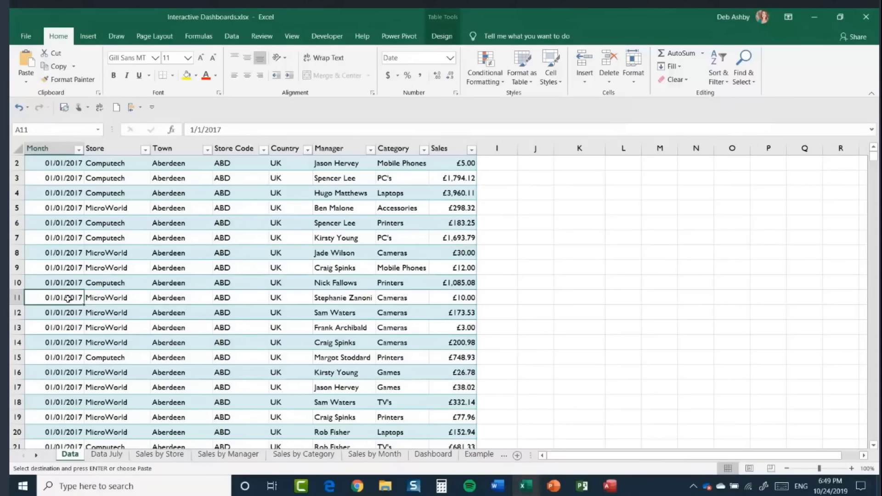
key(ctrl+Down)
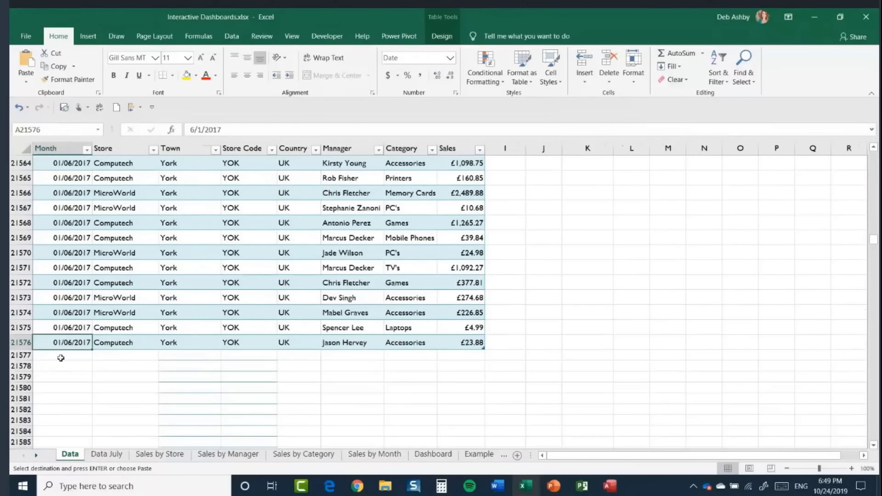
click(60, 357)
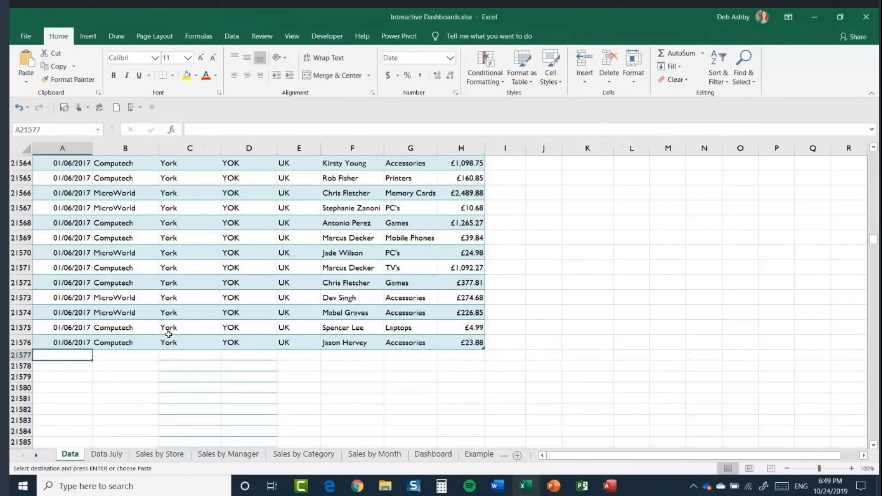
key(ctrl+v)
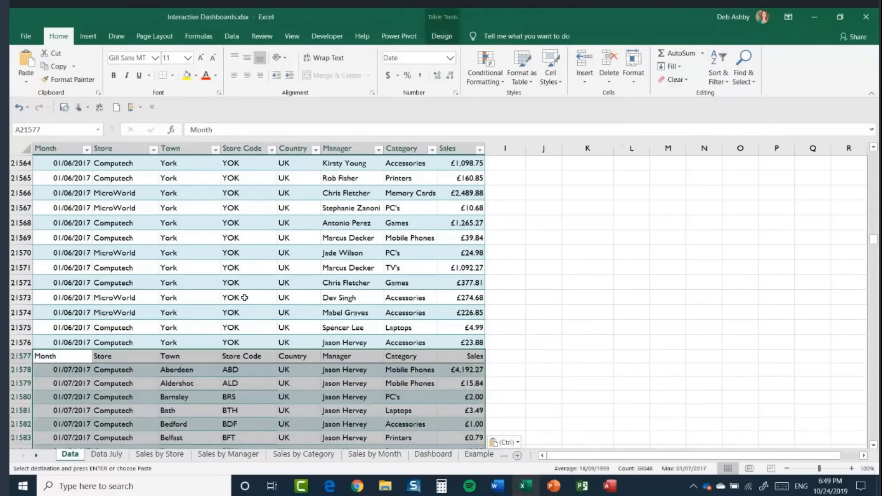
Delete the duplicate header row 21577 that came with the pasted July records.
scroll(245, 298, down, 1)
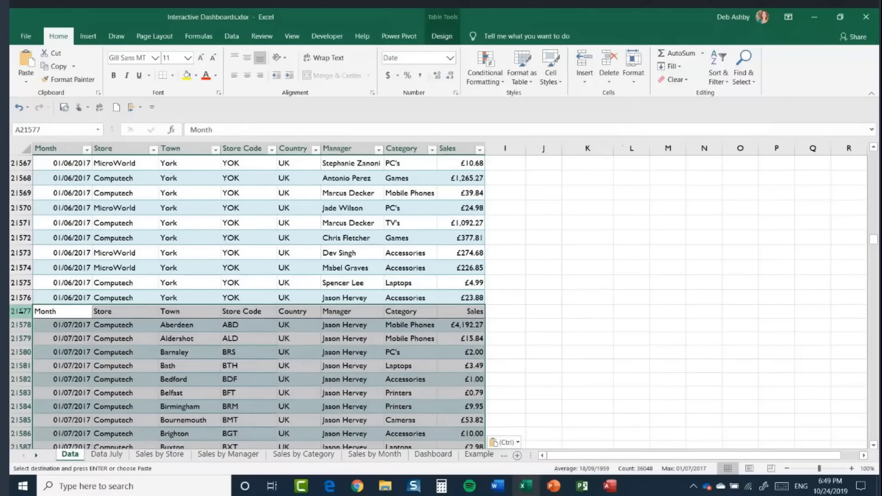
click(21, 312)
right_click(21, 312)
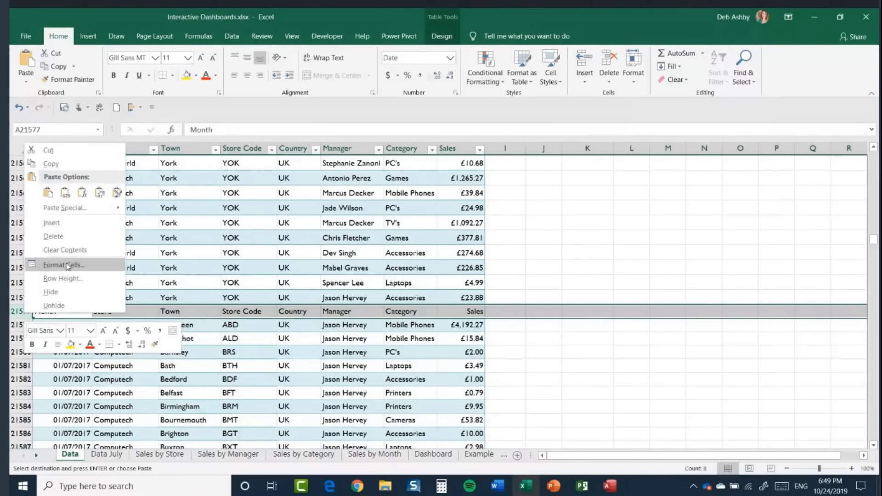
click(67, 236)
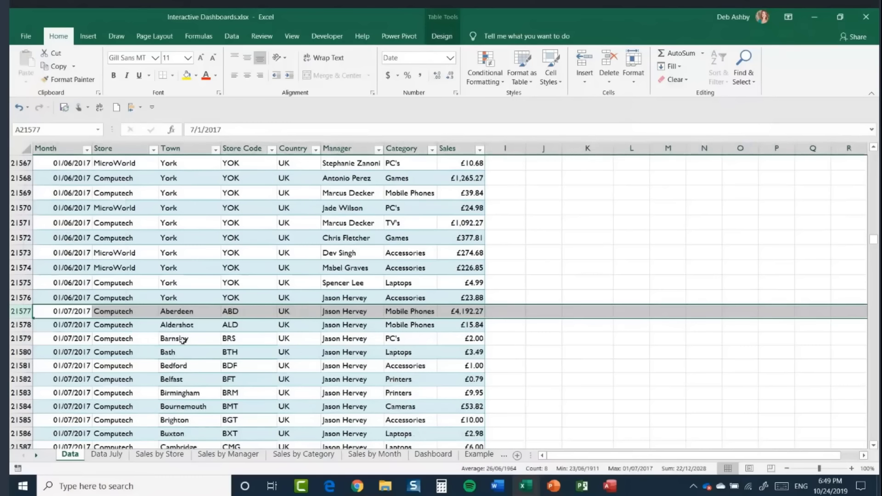
click(256, 253)
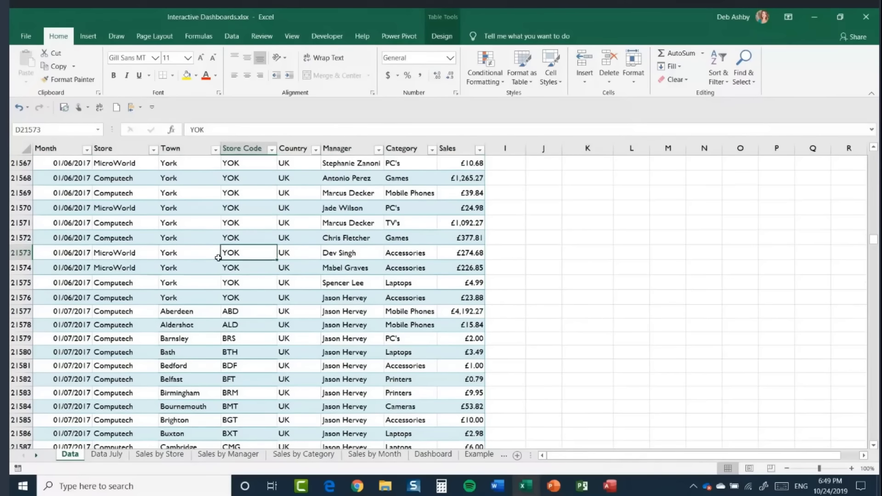
scroll(219, 258, up, 5)
click(230, 212)
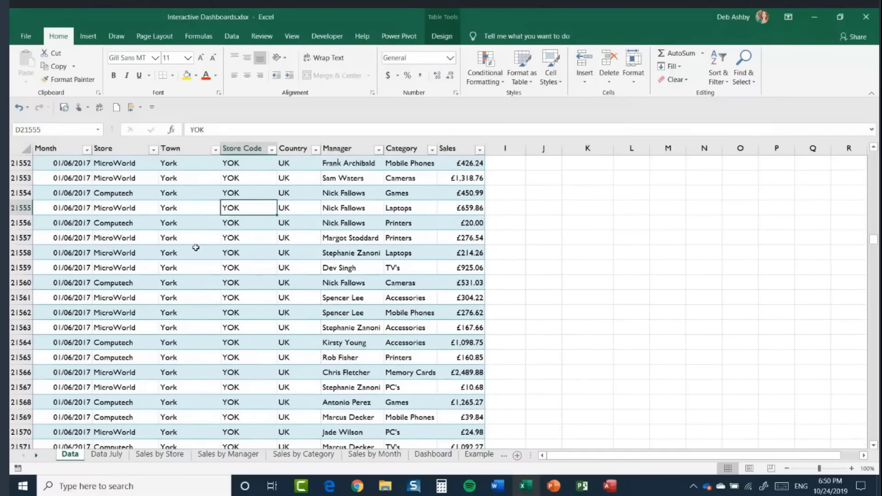
scroll(196, 248, down, 4)
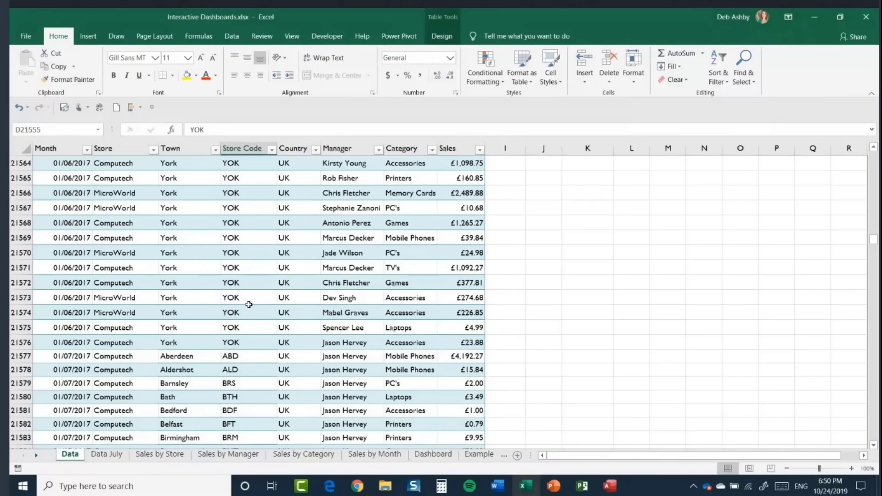
Refresh all pivot charts on the Dashboard sheet so they include the appended July data.
click(434, 455)
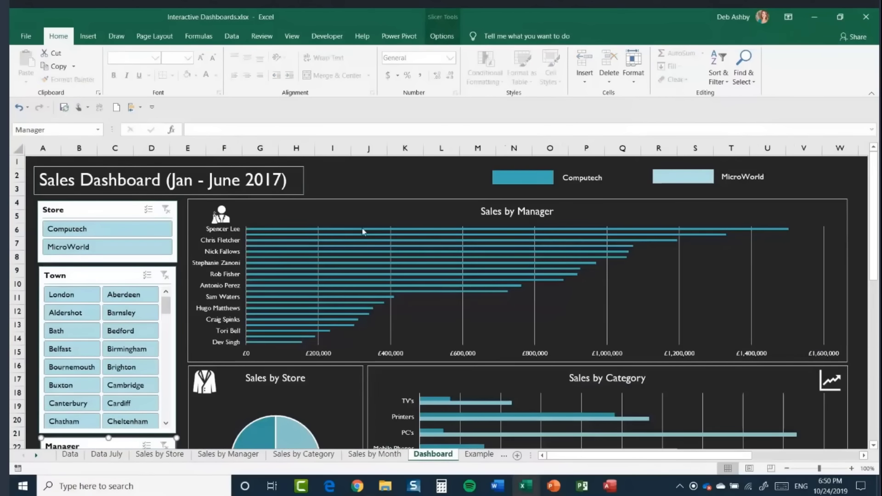
click(387, 220)
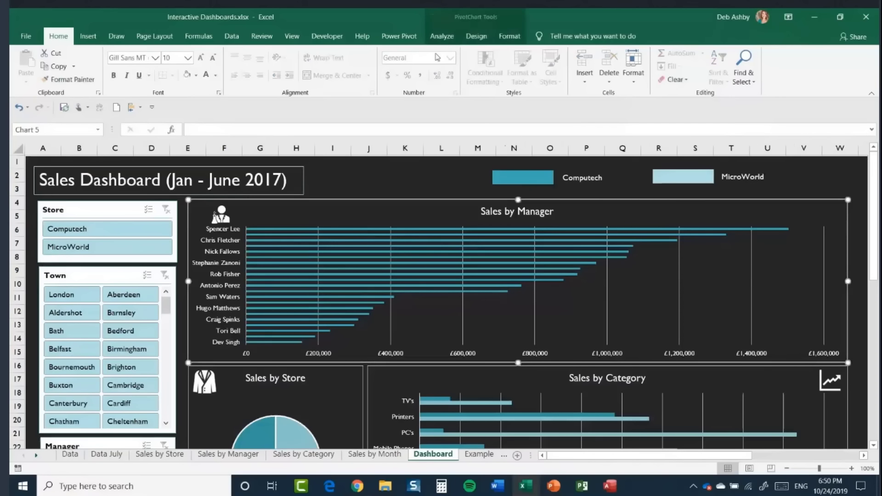
click(442, 37)
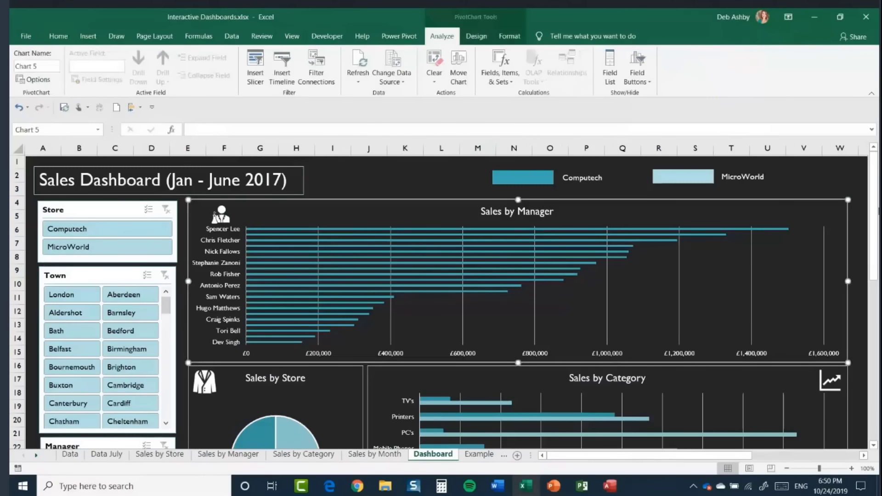
drag(876, 191, 877, 351)
click(698, 225)
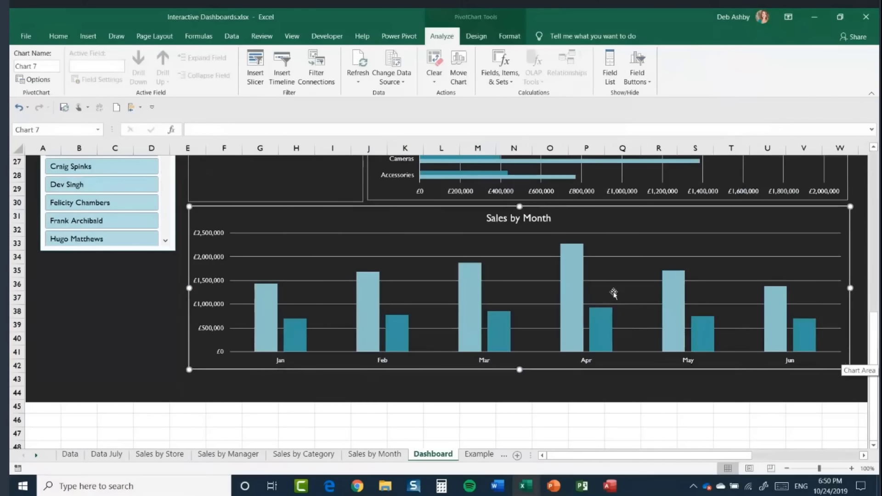
click(358, 79)
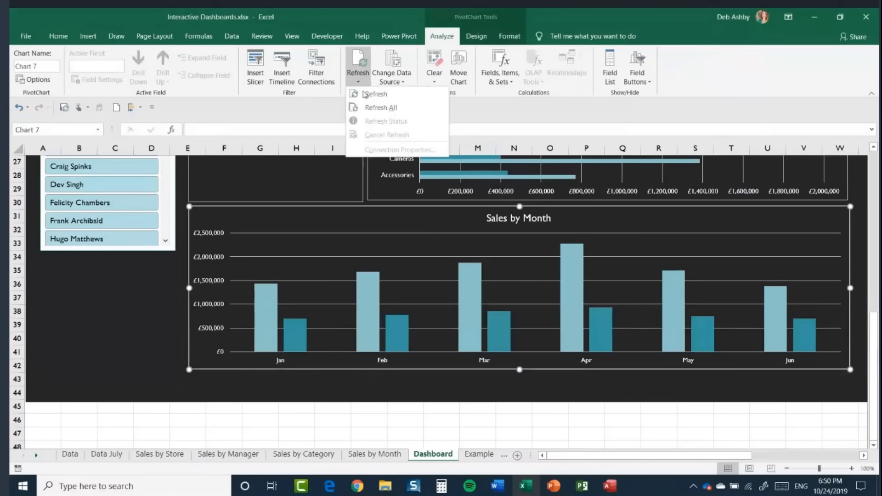
click(367, 109)
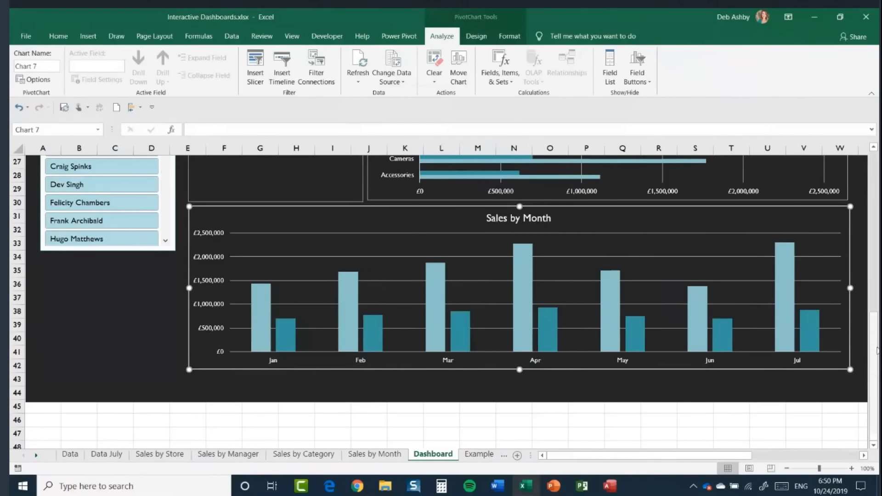
drag(877, 350, 878, 174)
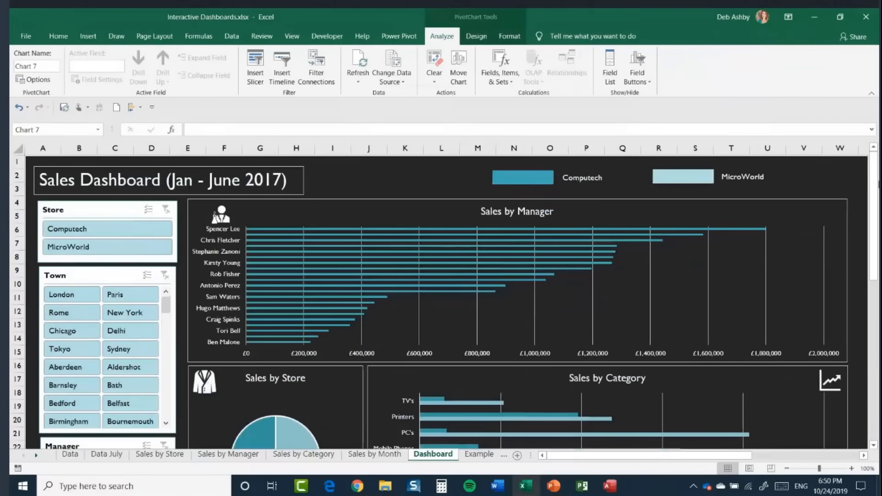